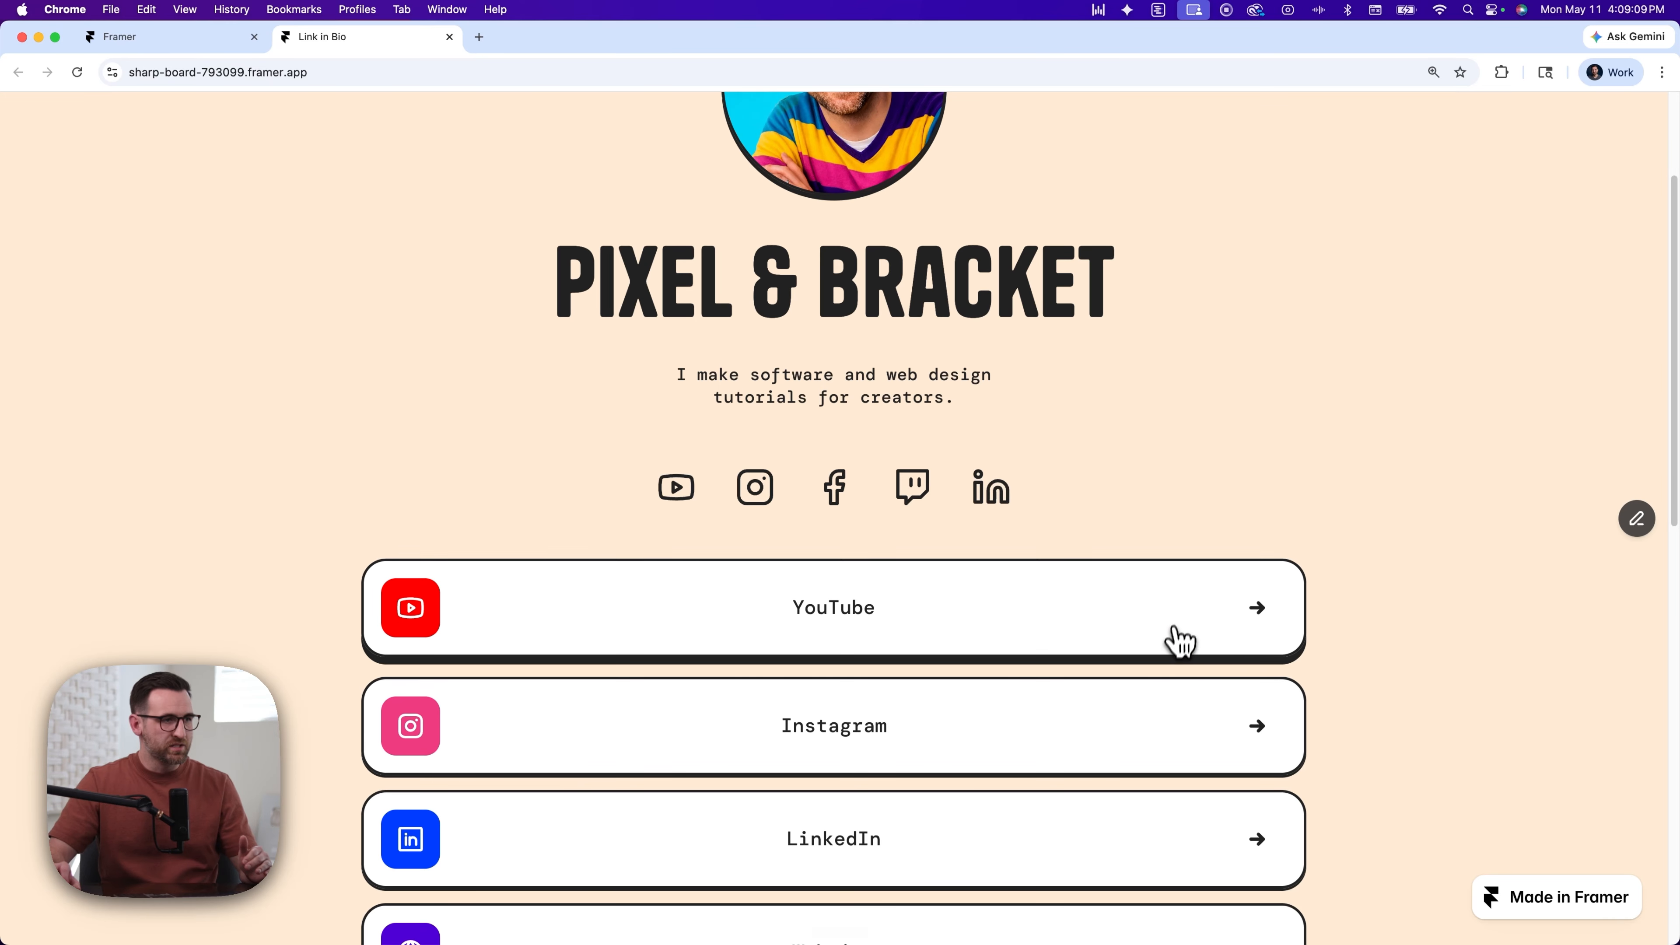
- Examine the published link-in-bio example page, from the profile header through the social icons and link buttons to the latest video
scroll(1199, 605, up, 3)
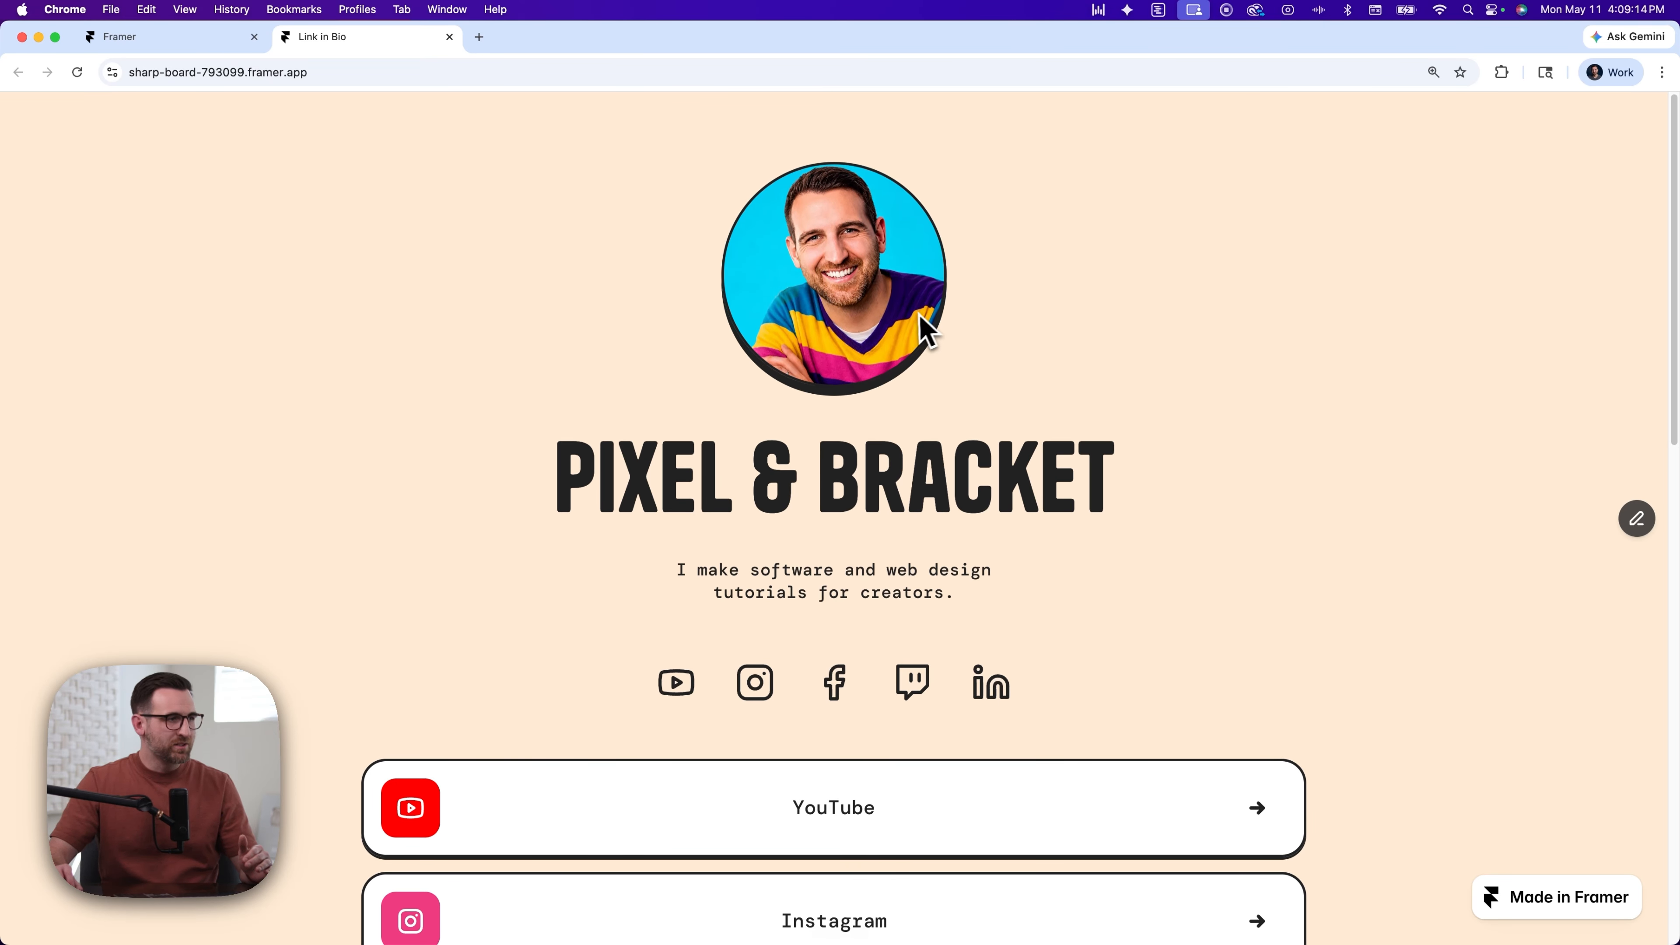
scroll(1231, 445, down, 4)
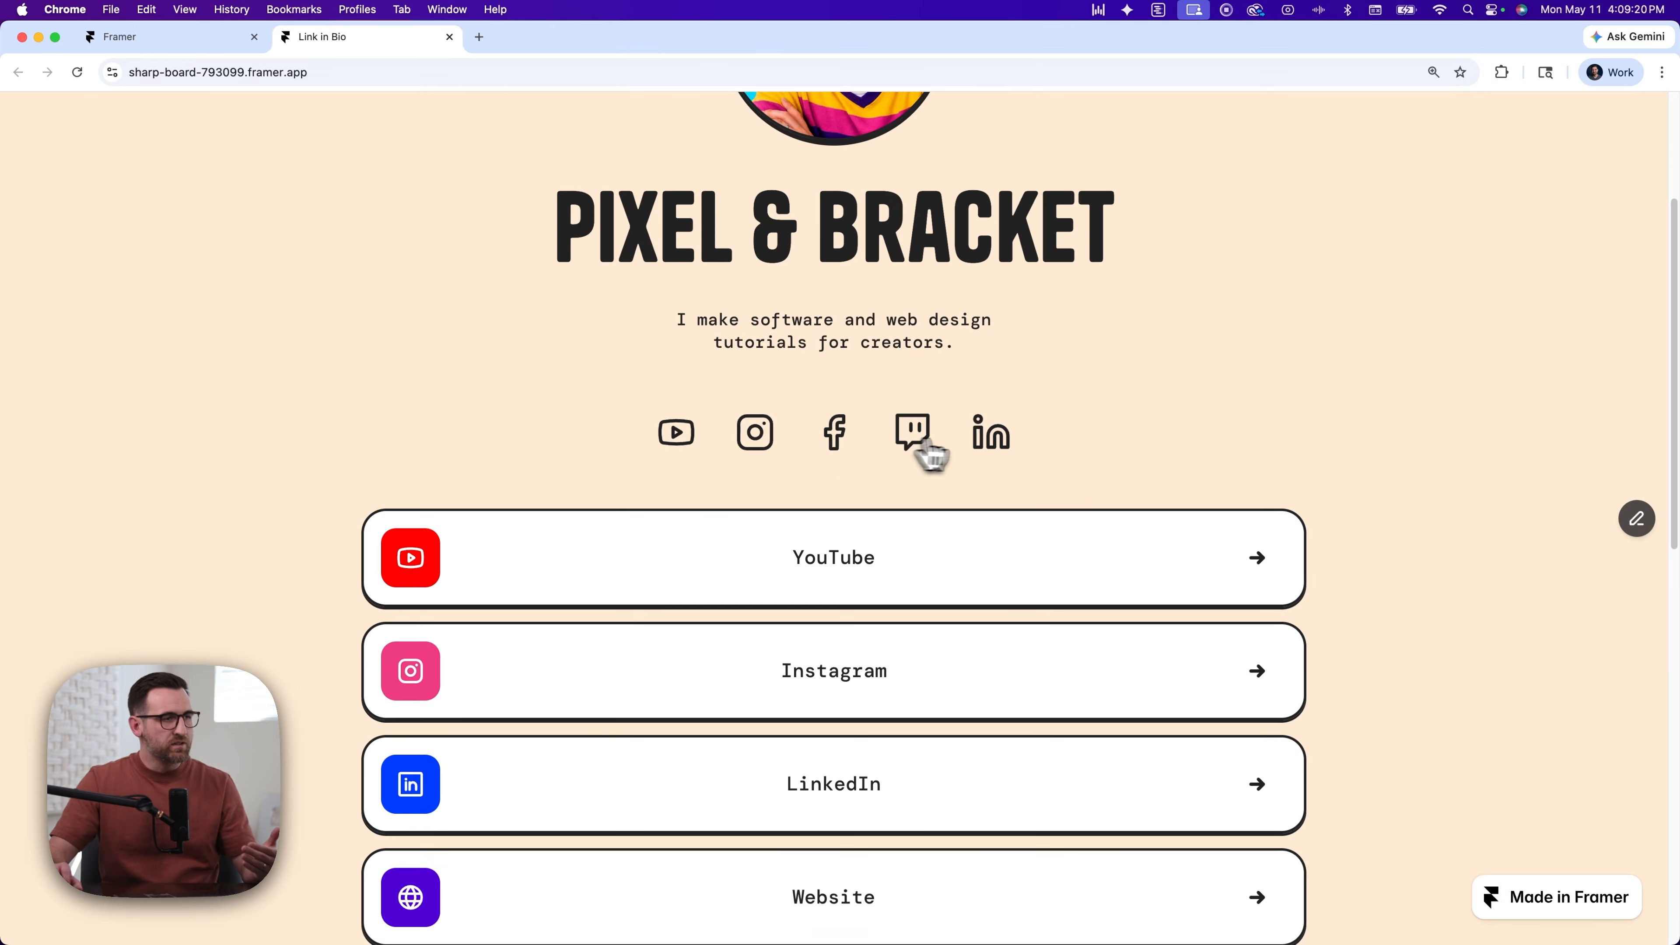
scroll(1425, 457, down, 12)
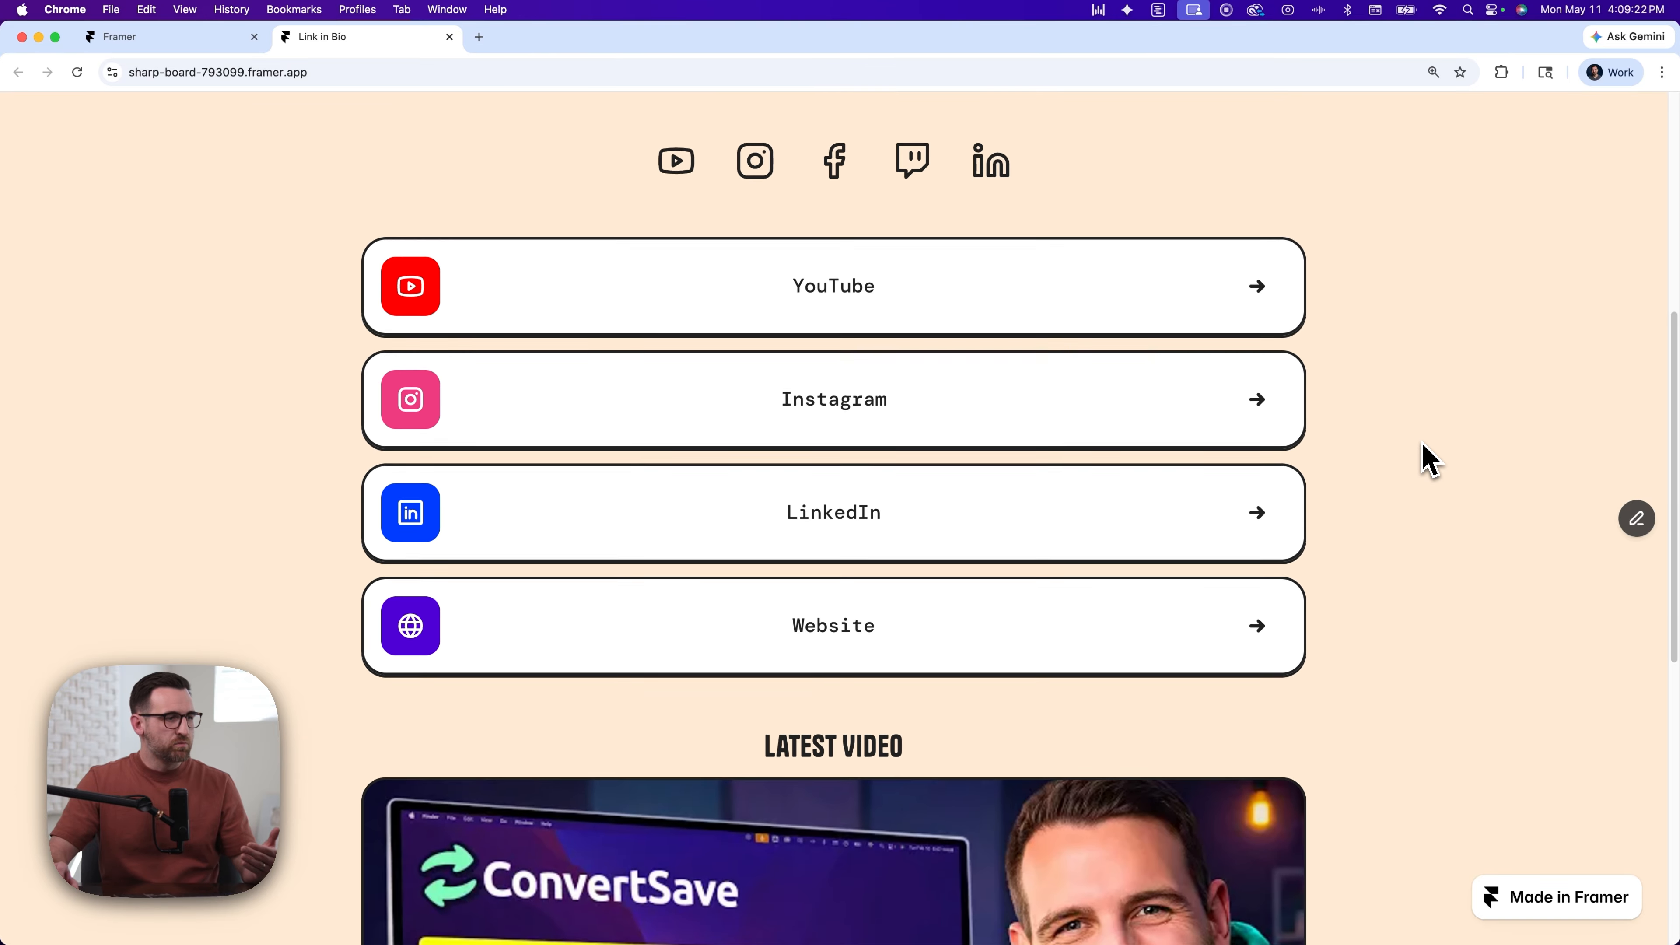
scroll(1427, 457, down, 2)
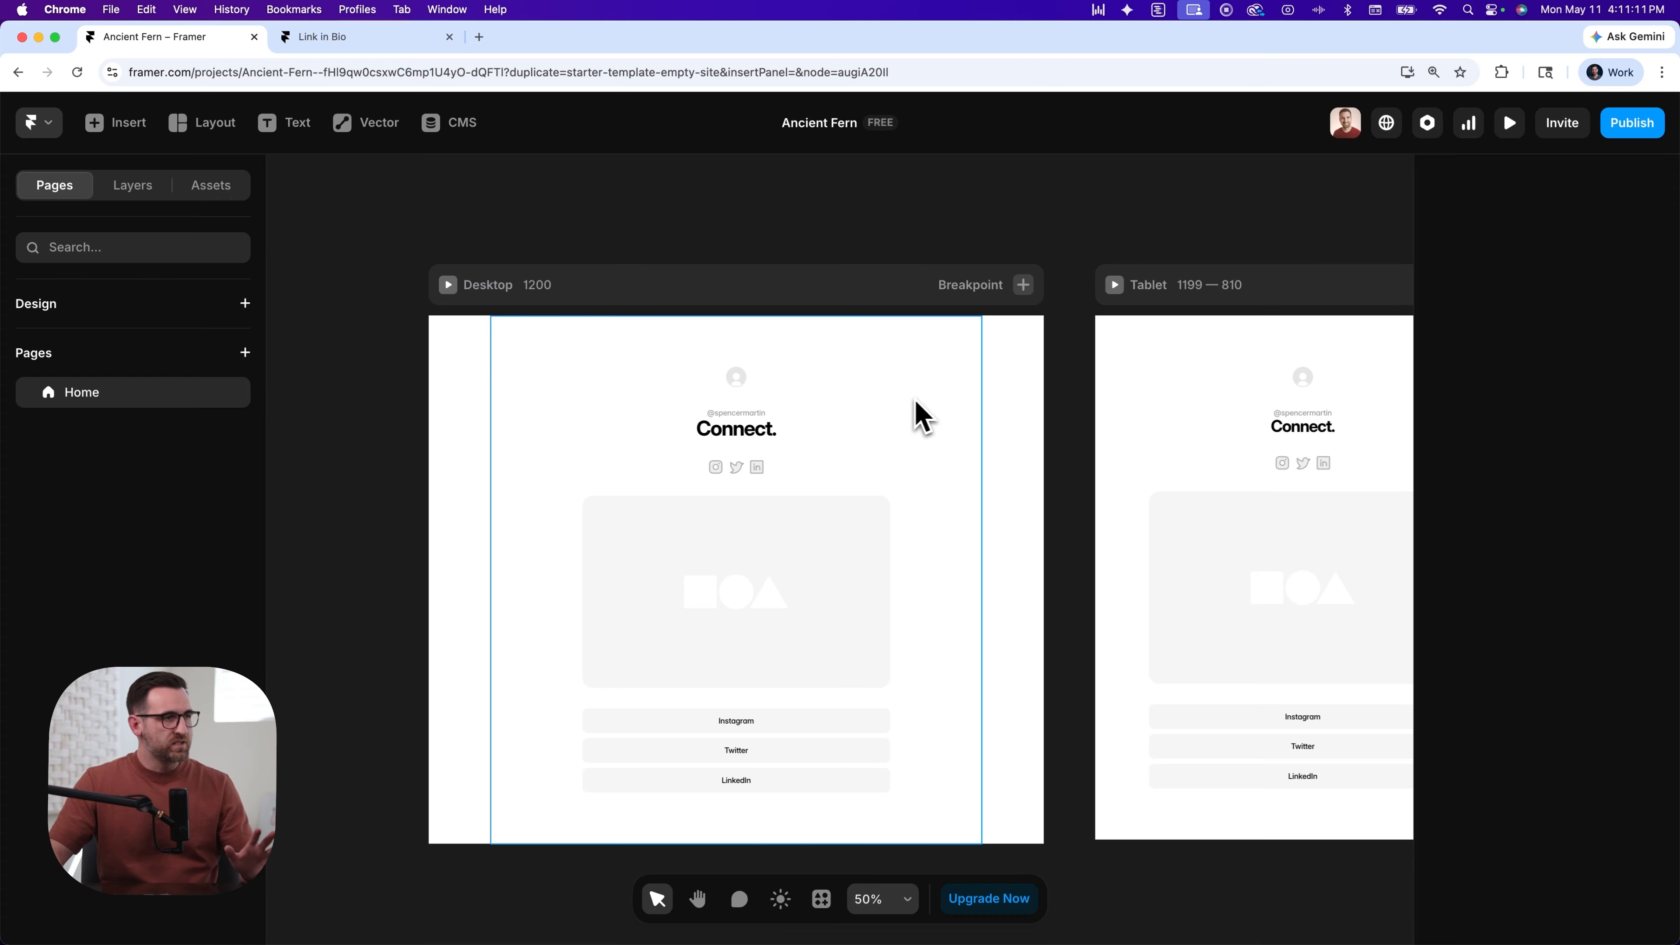
- Review the link-in-bio template's layouts on the canvas together with the project's pages, layers and assets
scroll(1129, 376, right, 5)
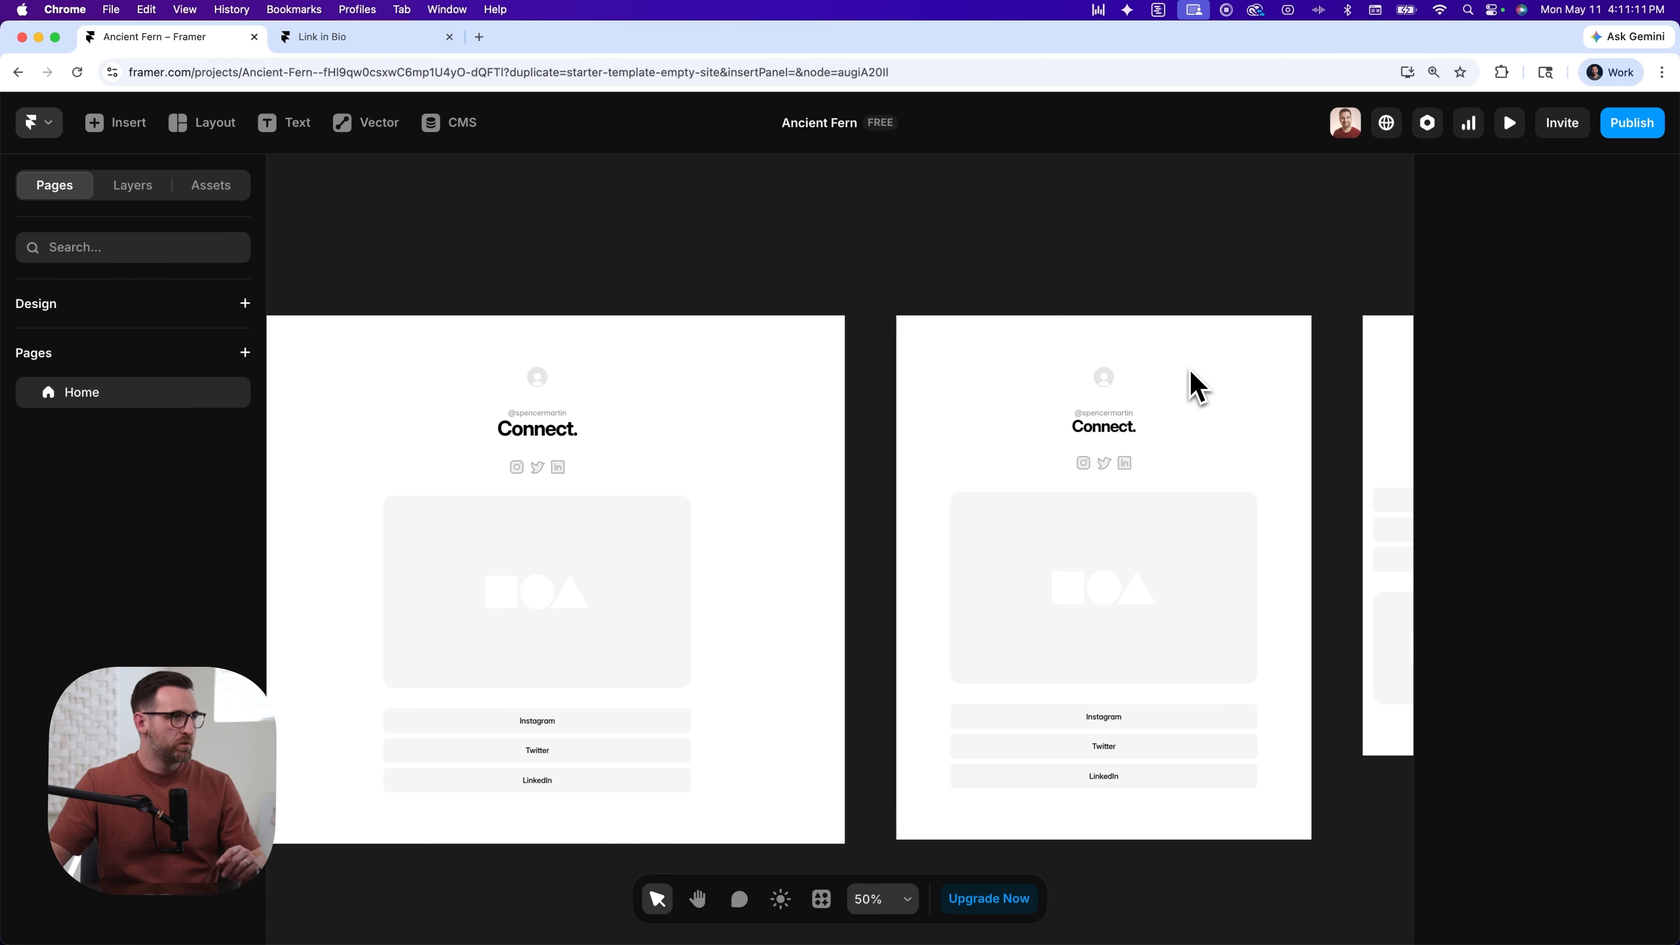
scroll(1190, 387, left, 6)
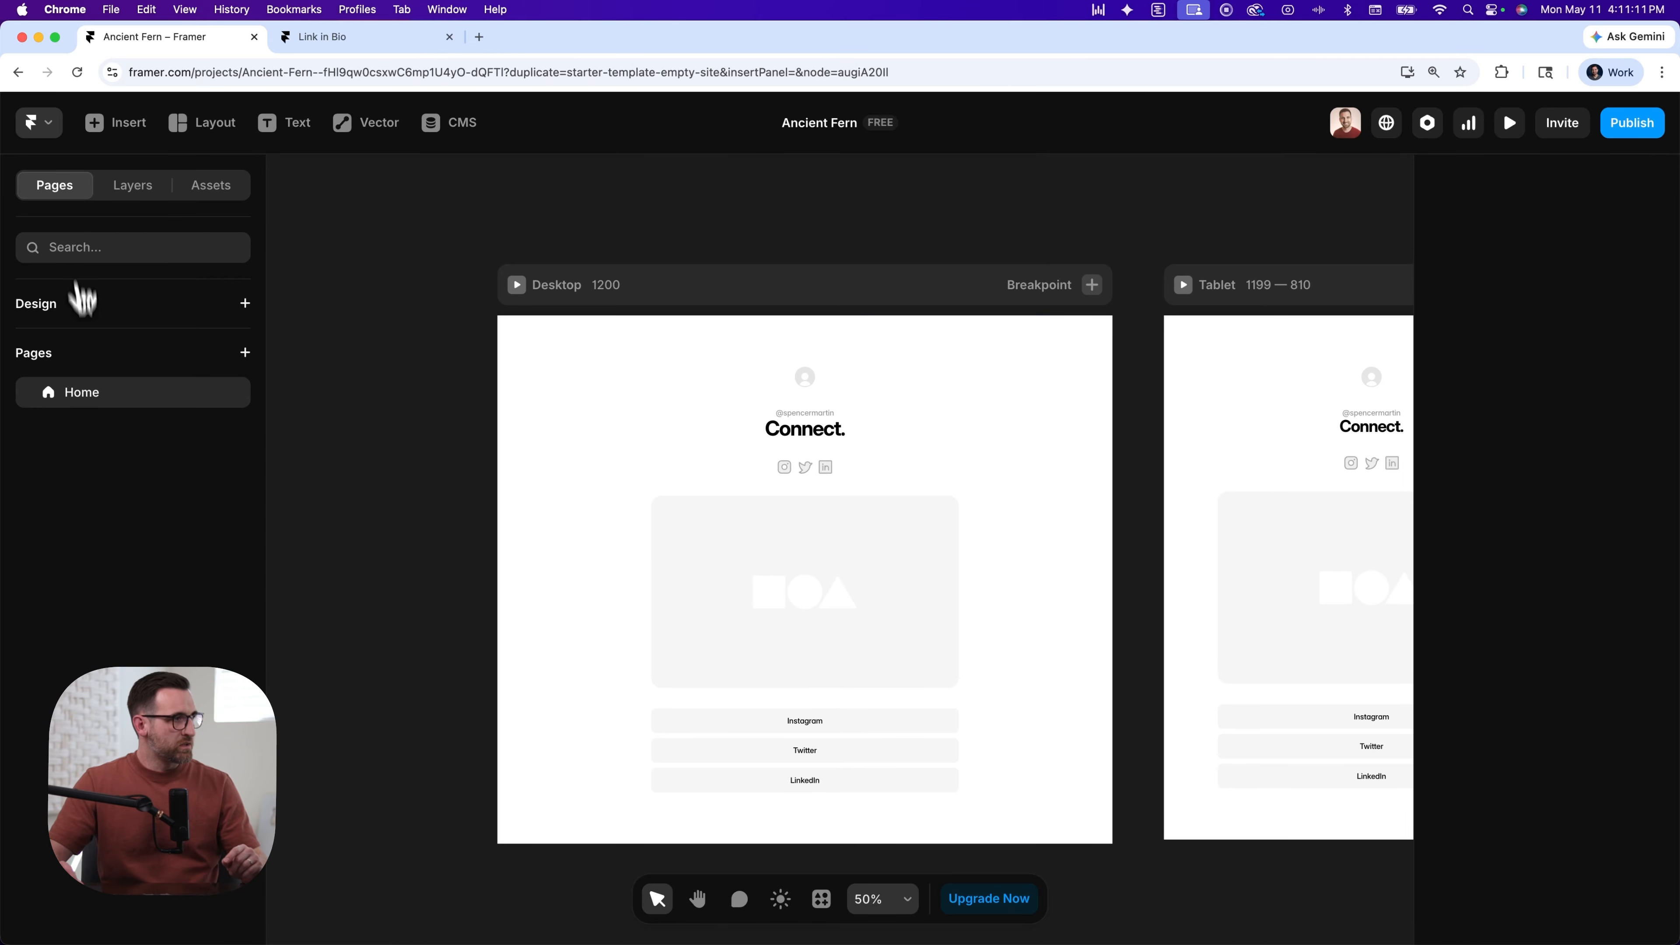
click(136, 188)
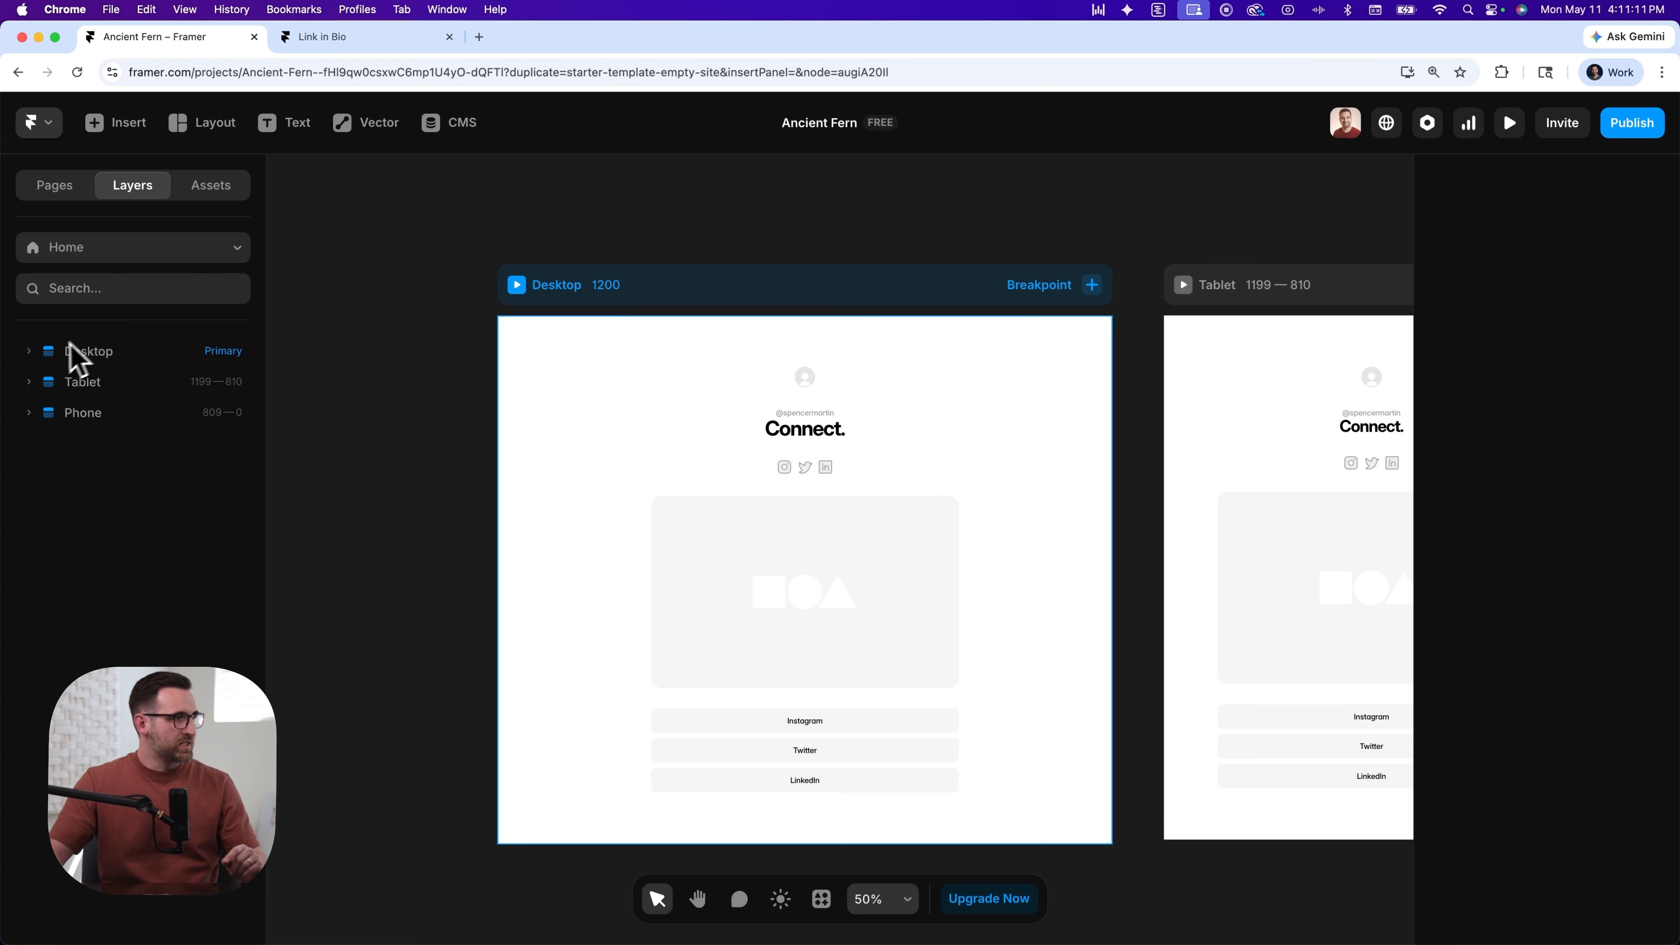
click(33, 356)
click(34, 356)
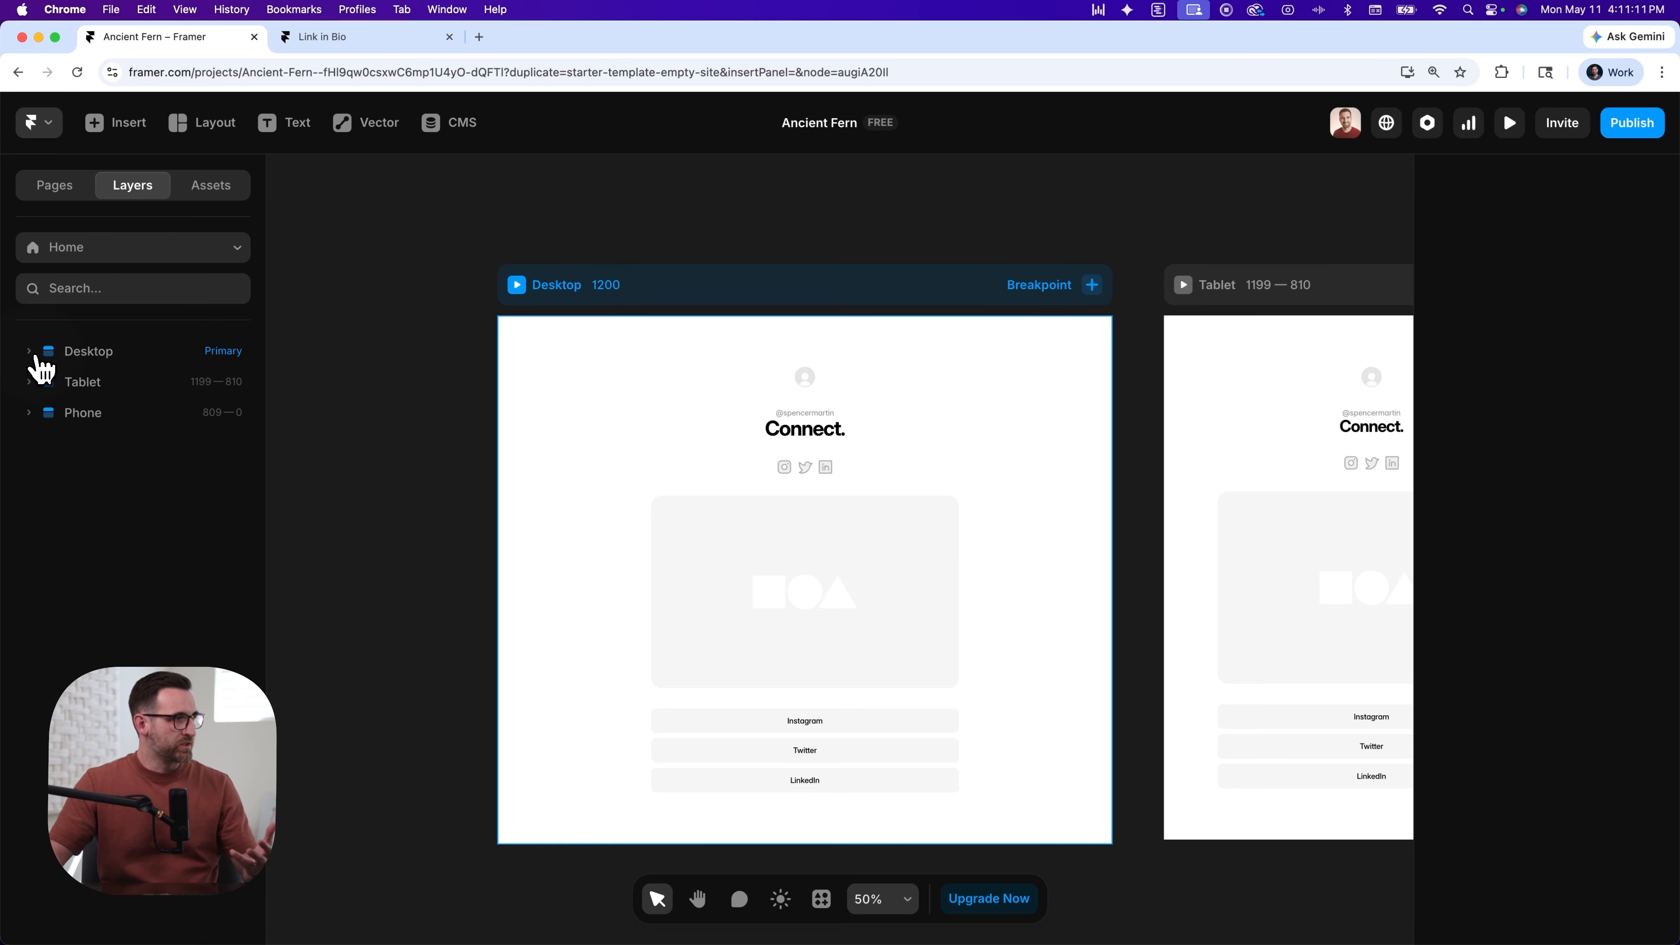
click(210, 187)
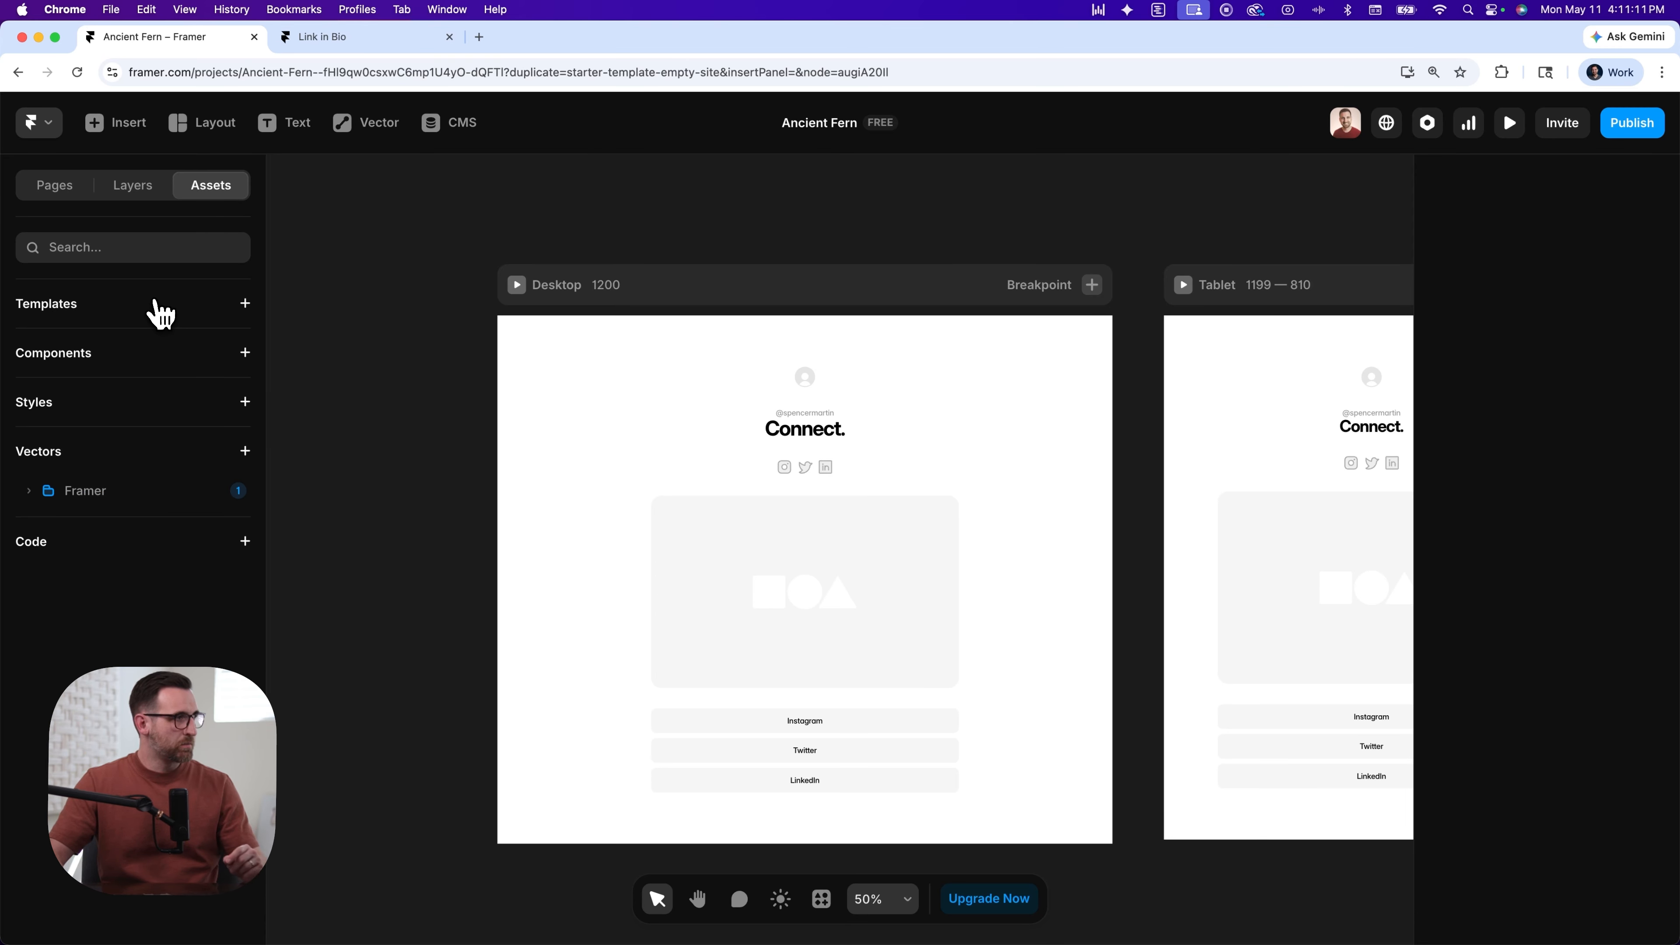
click(72, 196)
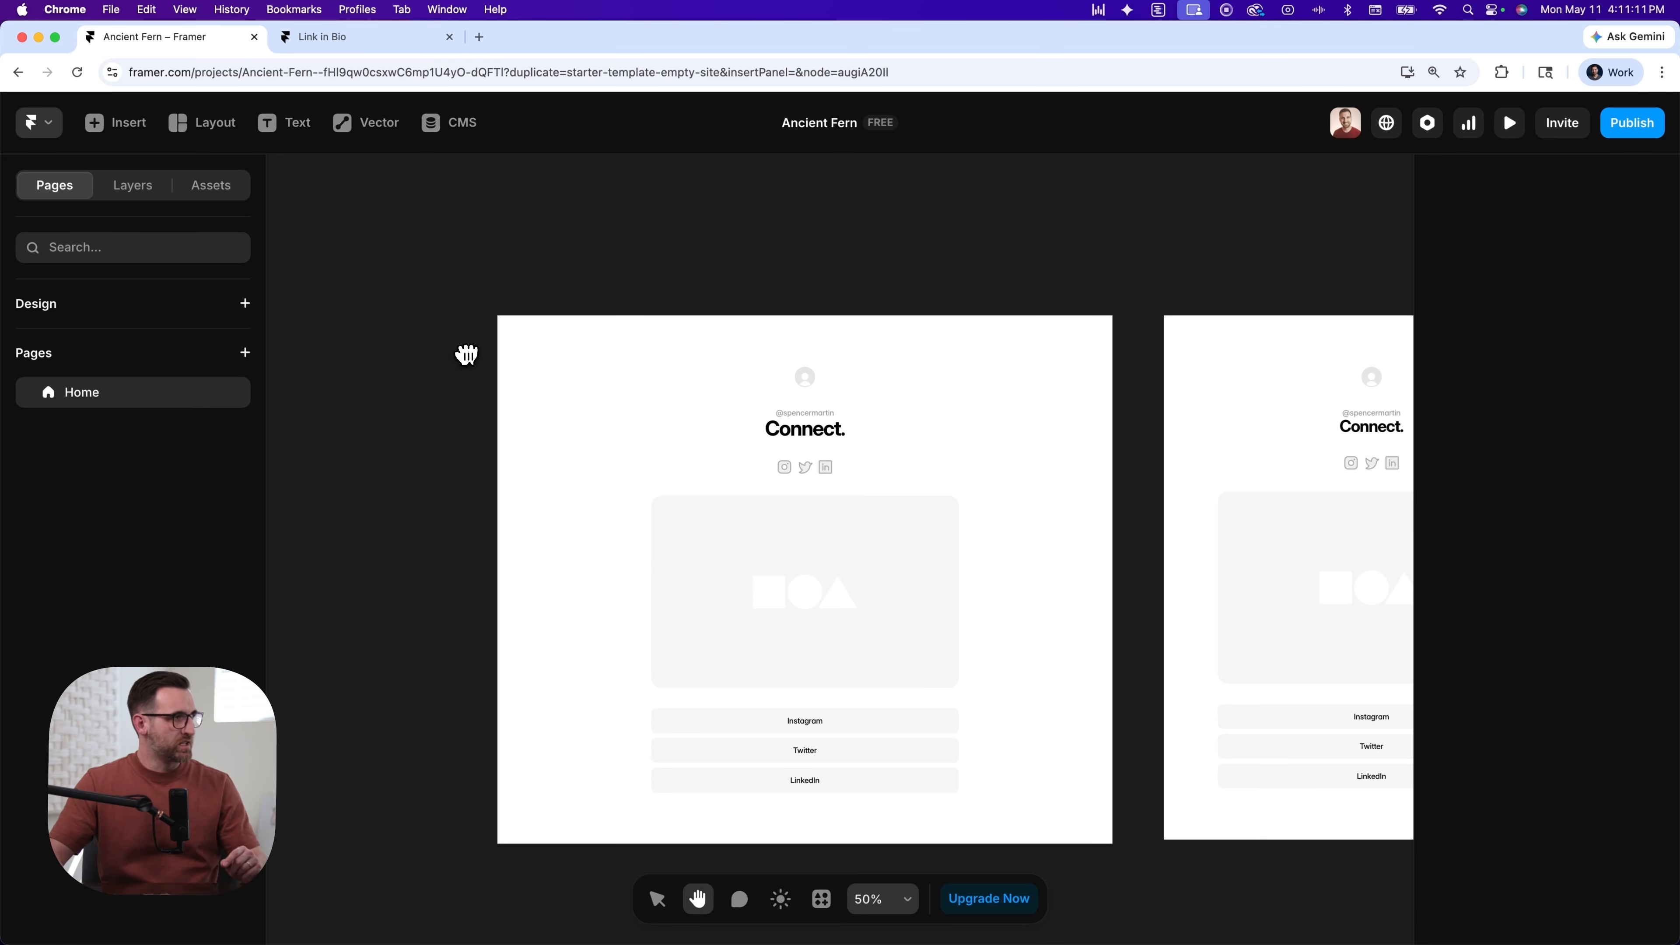
- Inspect the Desktop, Tablet and Phone breakpoints side by side and return to the Desktop layout
drag(466, 352, 249, 320)
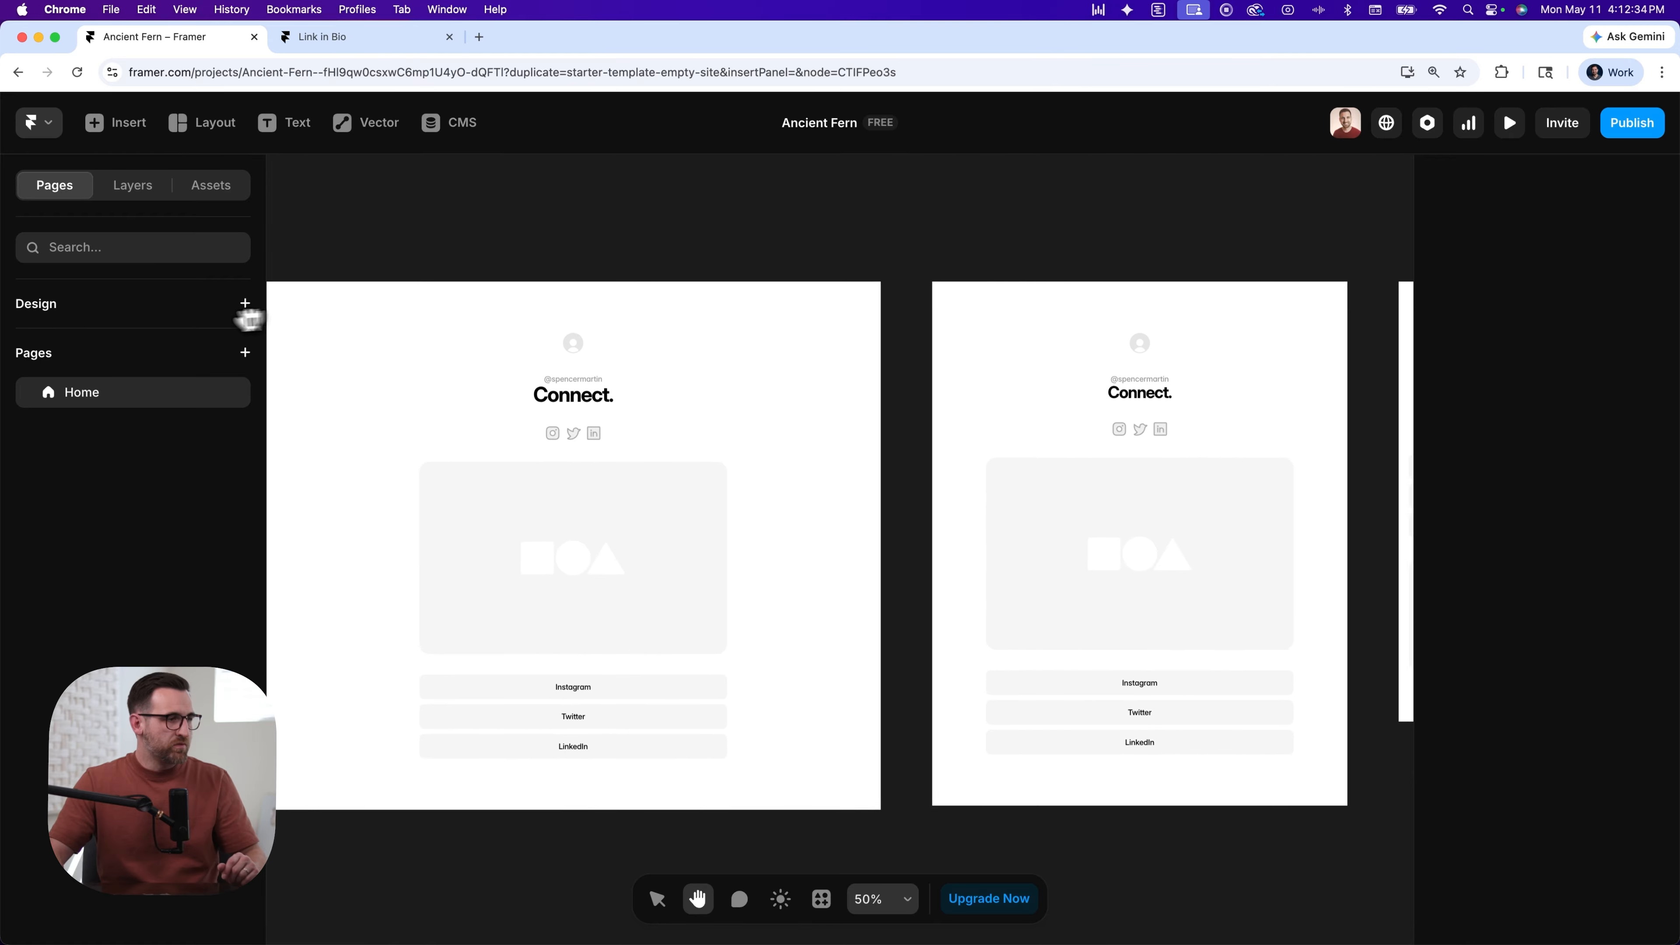
drag(901, 338, 1189, 359)
key(v)
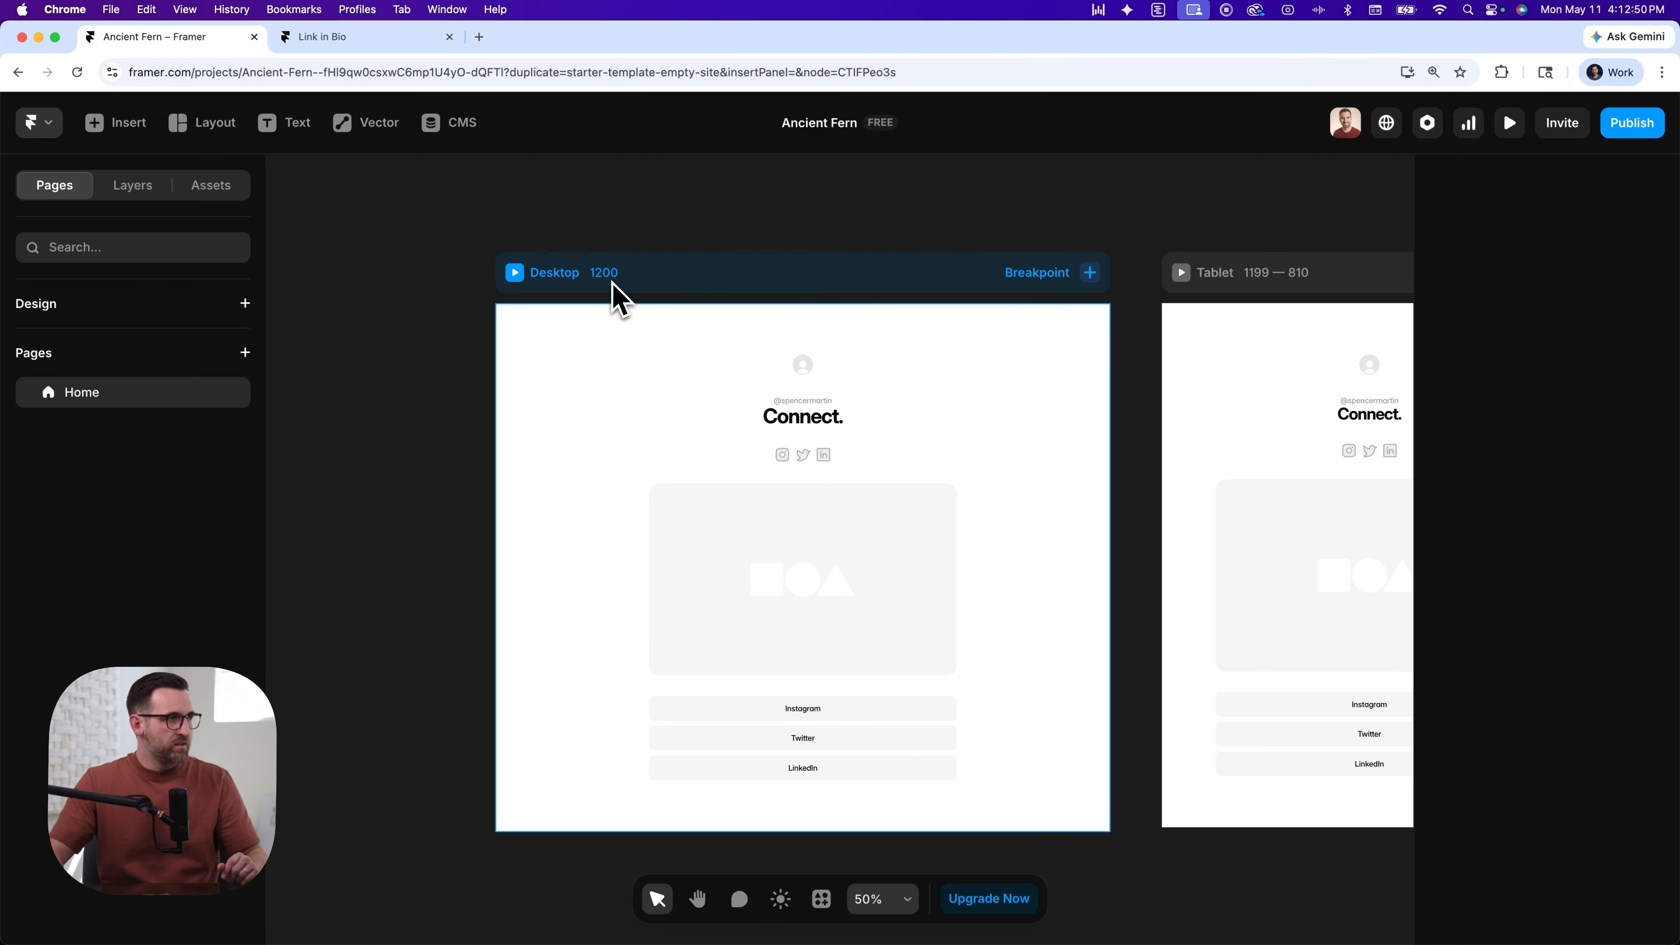
key(space)
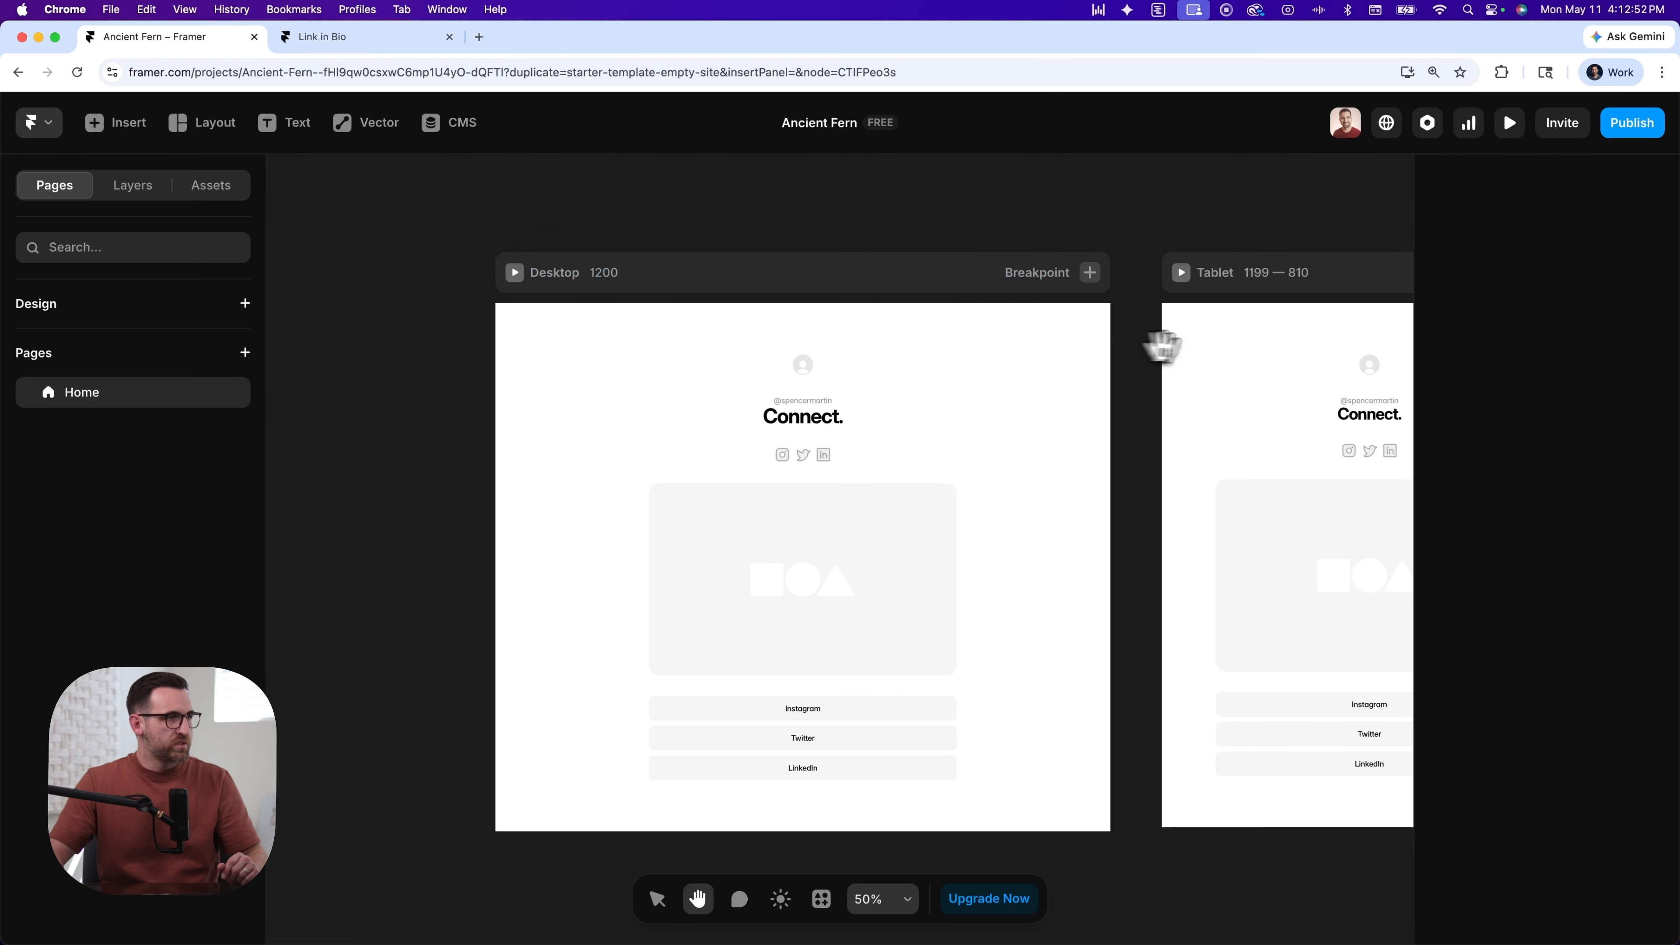
drag(1243, 343, 593, 339)
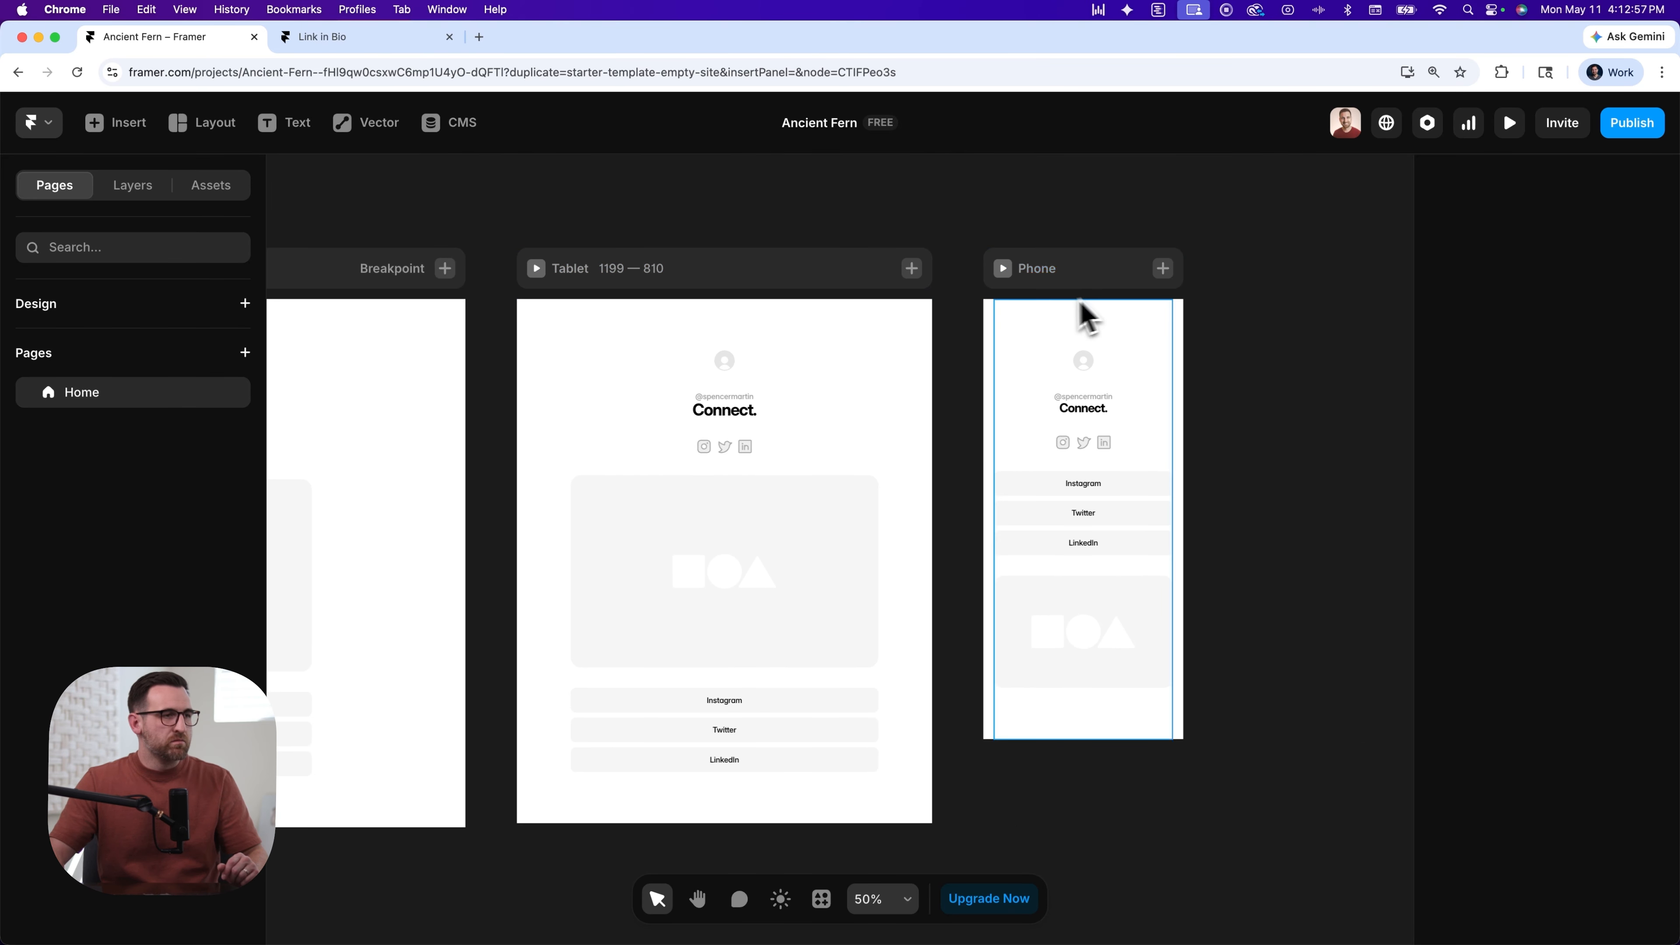
key(space)
drag(446, 331, 1056, 336)
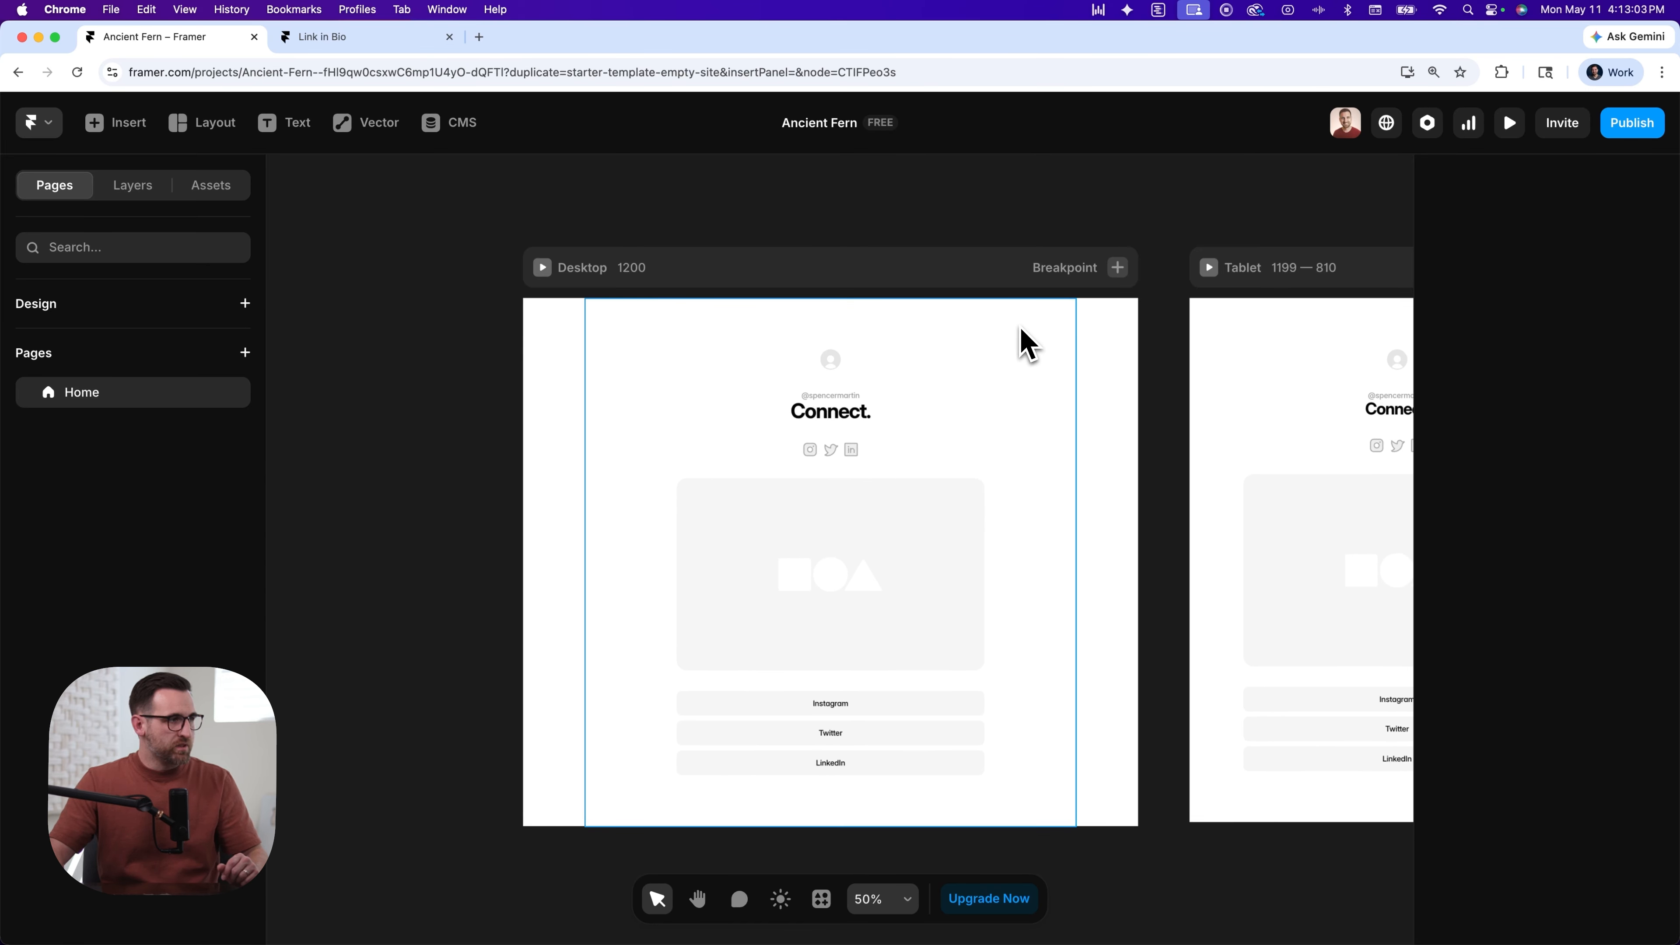
- Delete the large gray placeholder block between the social icons and the link buttons in the Desktop layout
click(848, 538)
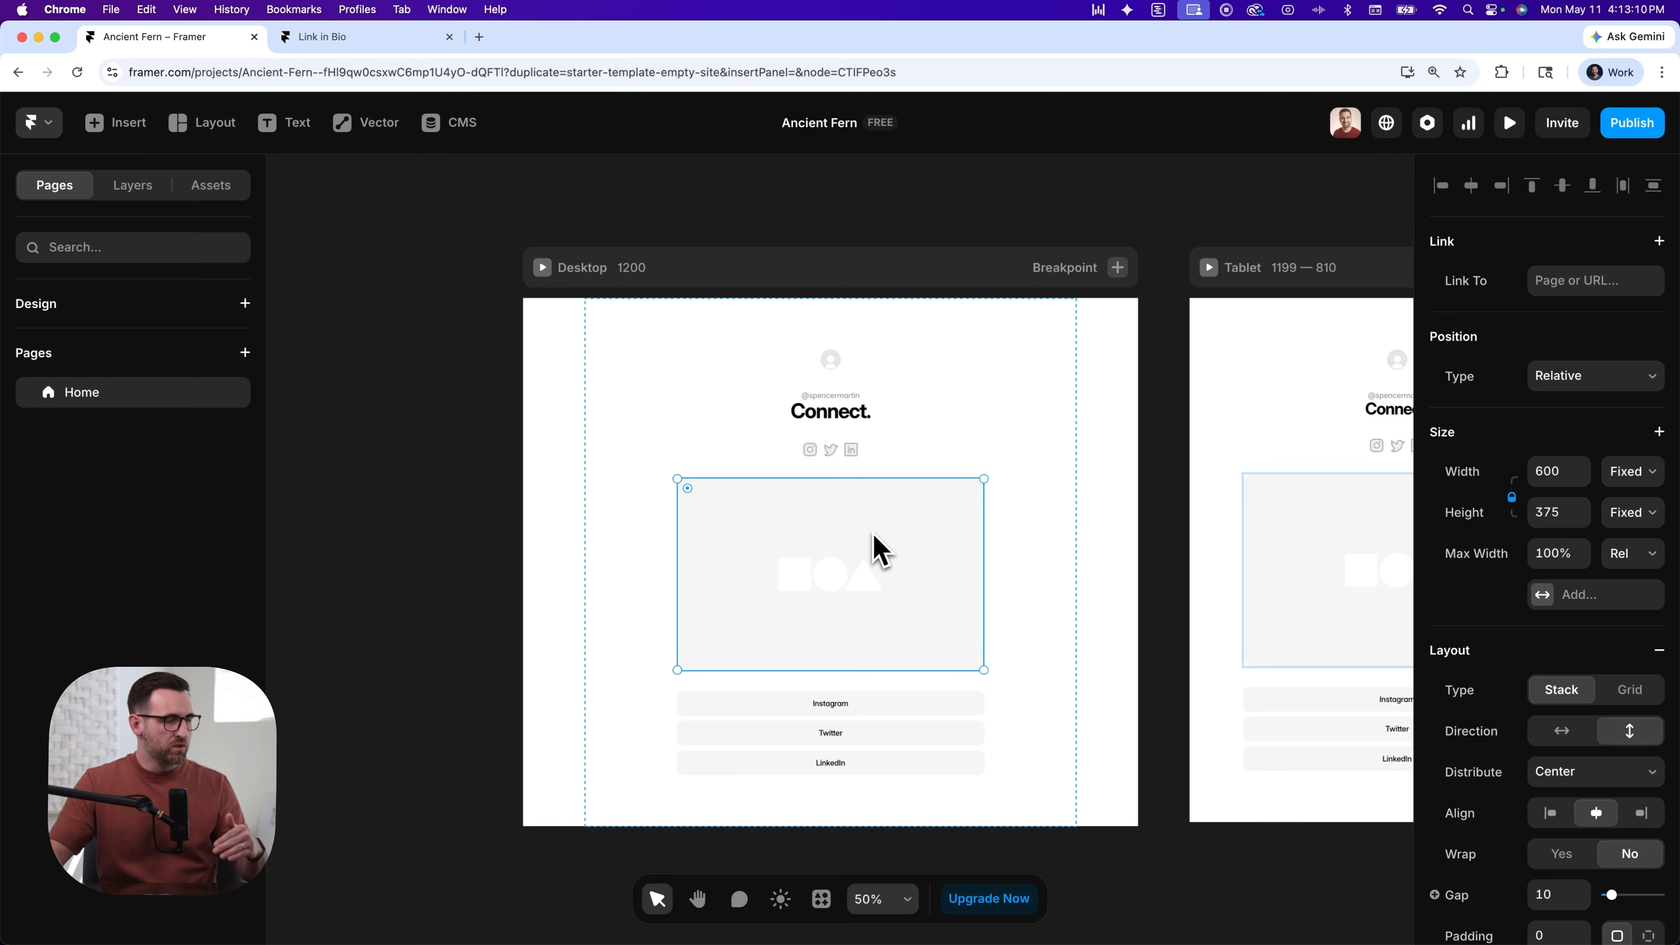
click(633, 503)
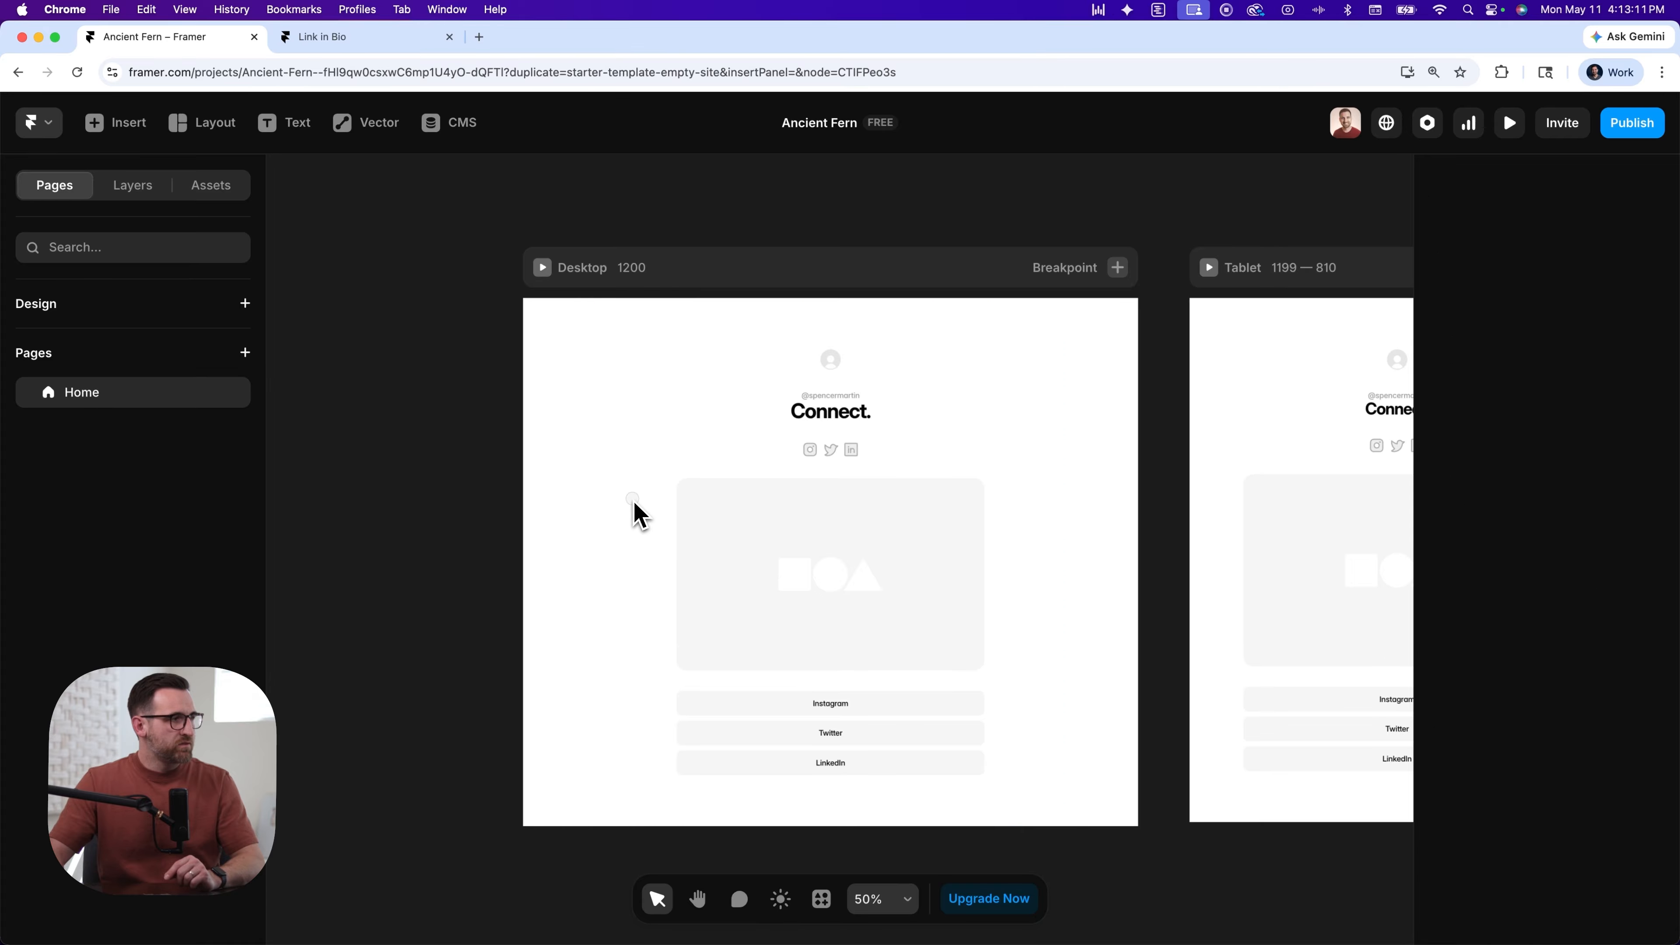
click(841, 513)
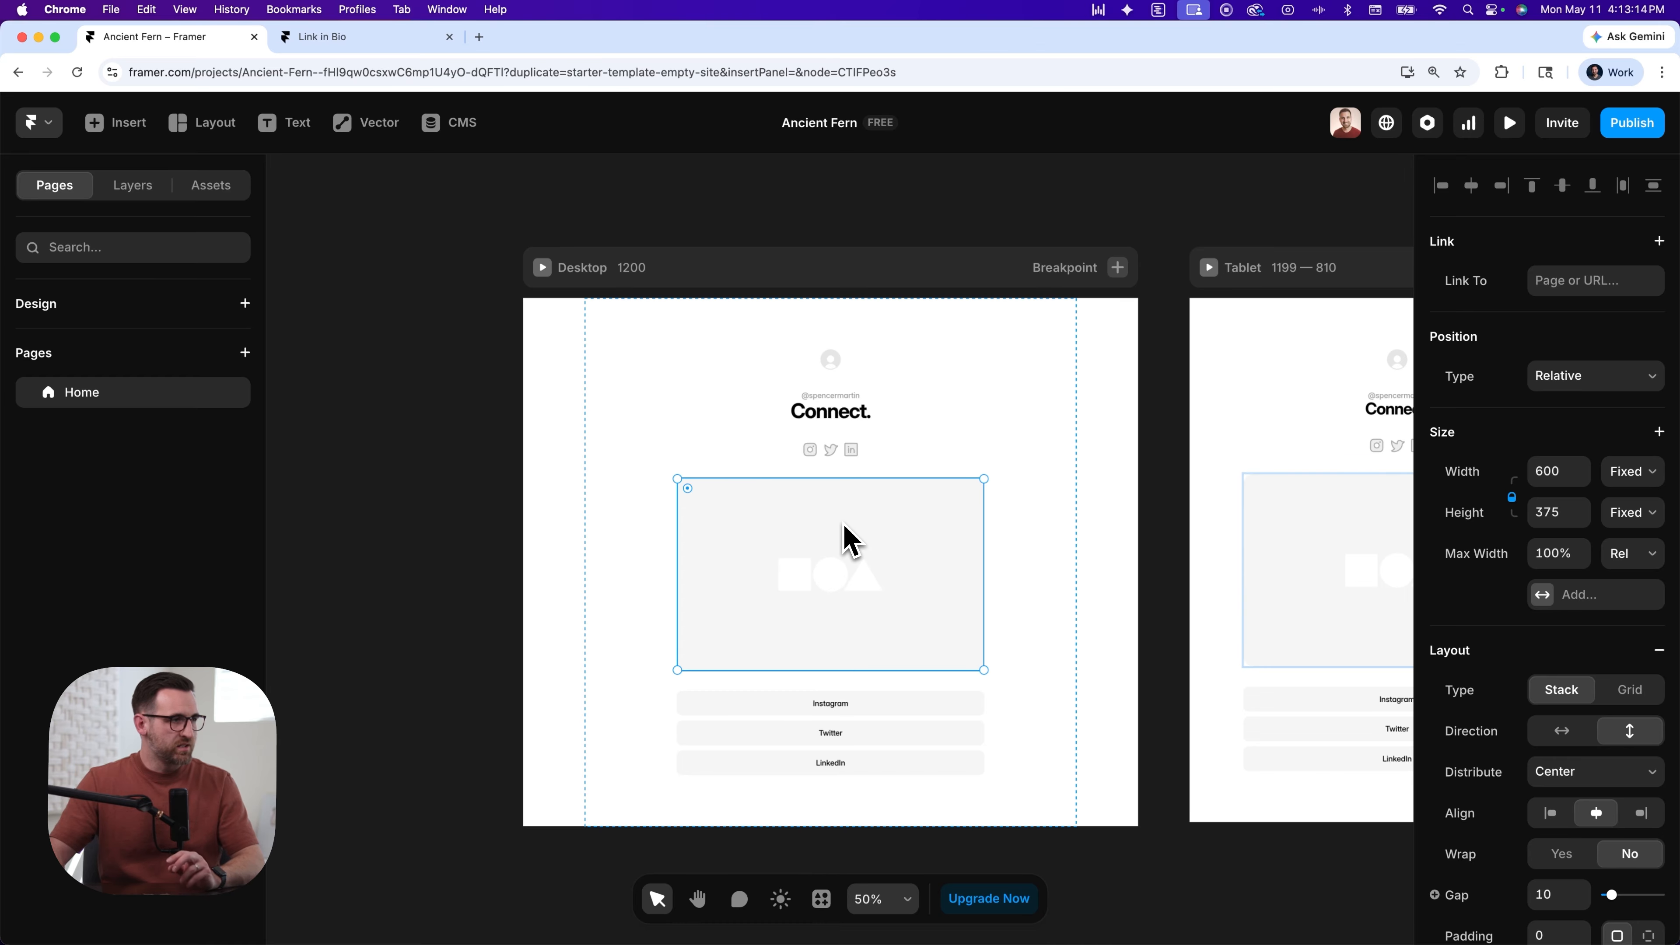
key(Delete)
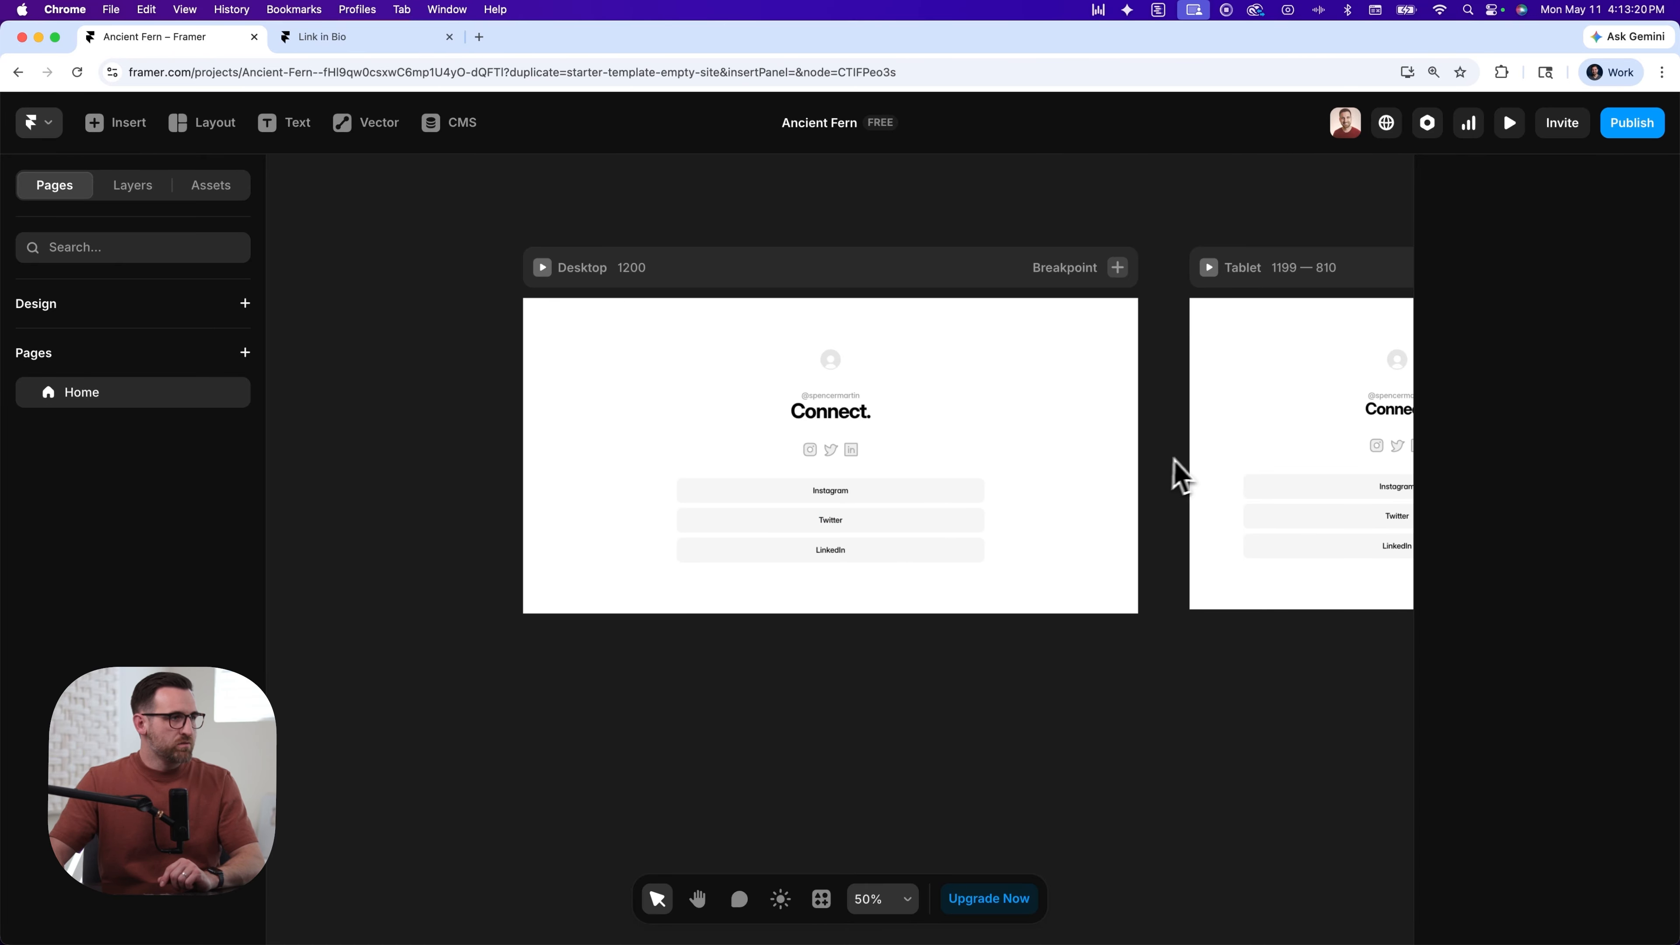
- Expand the Desktop layer hierarchy and select the nested stack containing the handle and the "Creator." heading
key(h)
drag(1238, 450, 1199, 484)
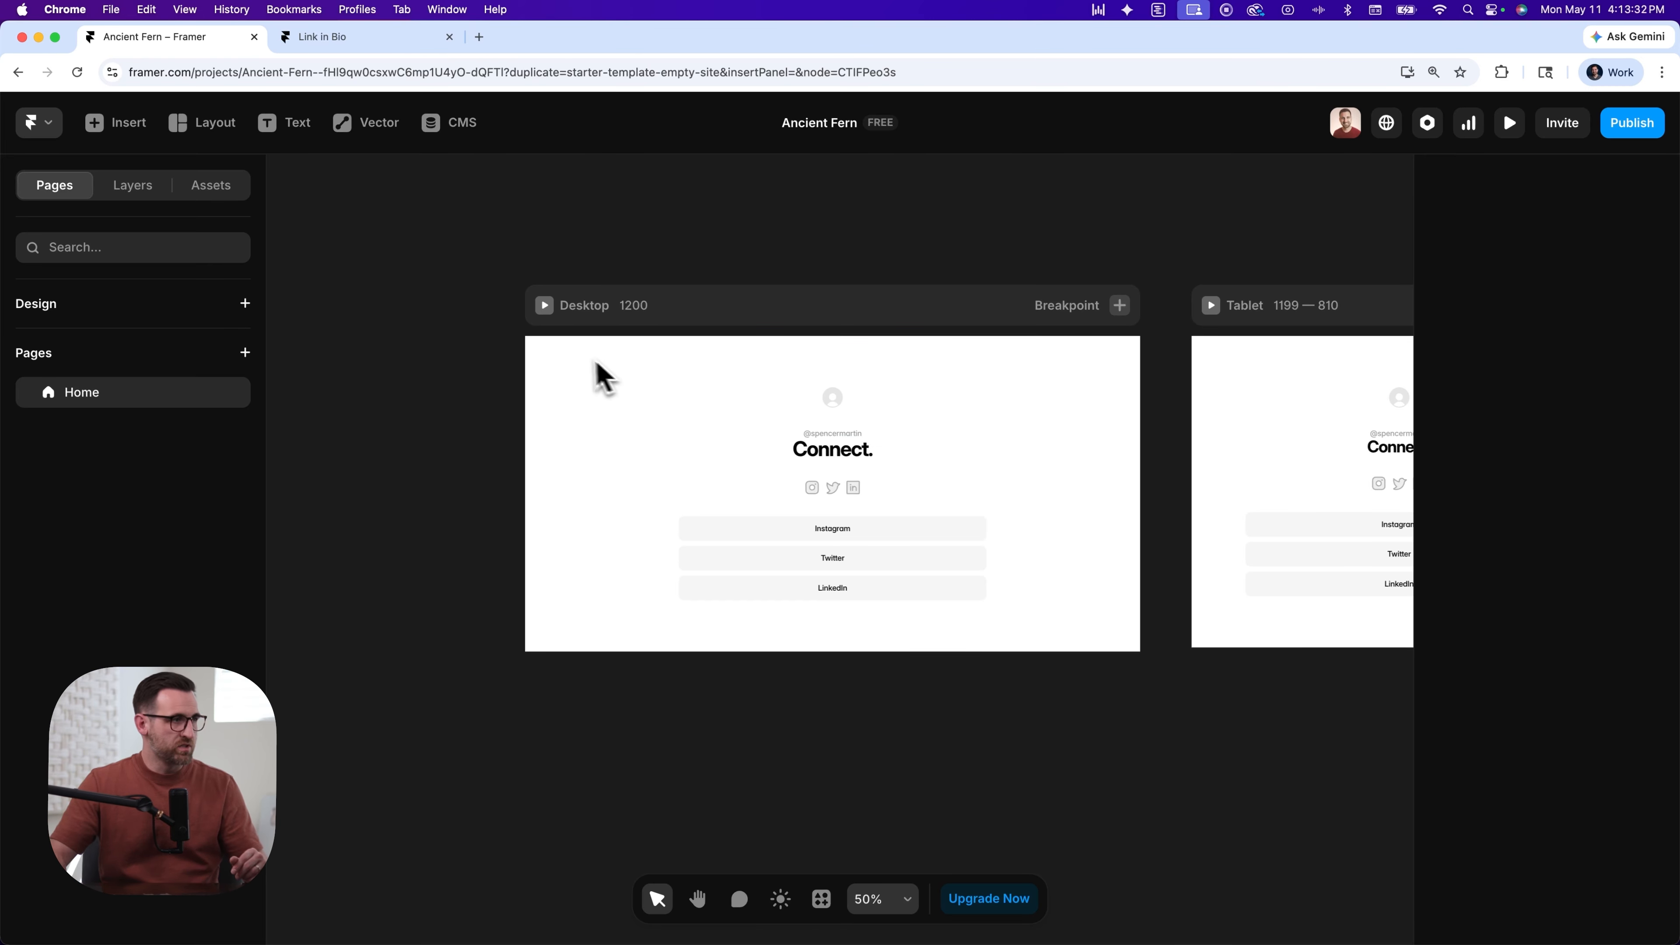
scroll(477, 325, left, 1)
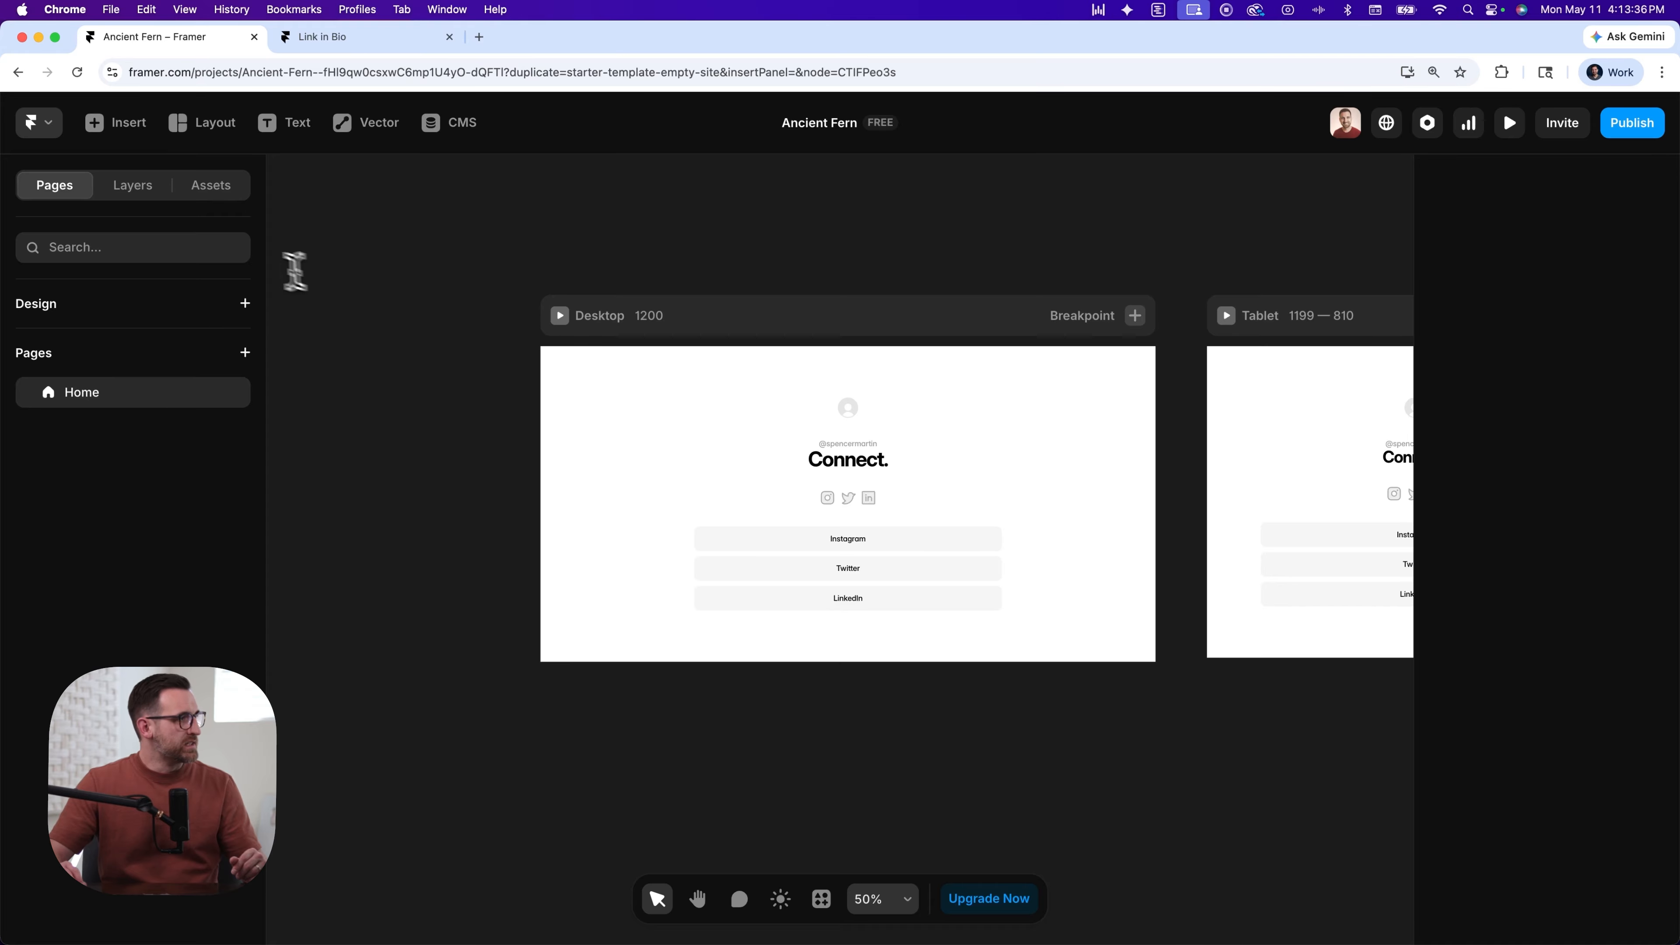
click(136, 187)
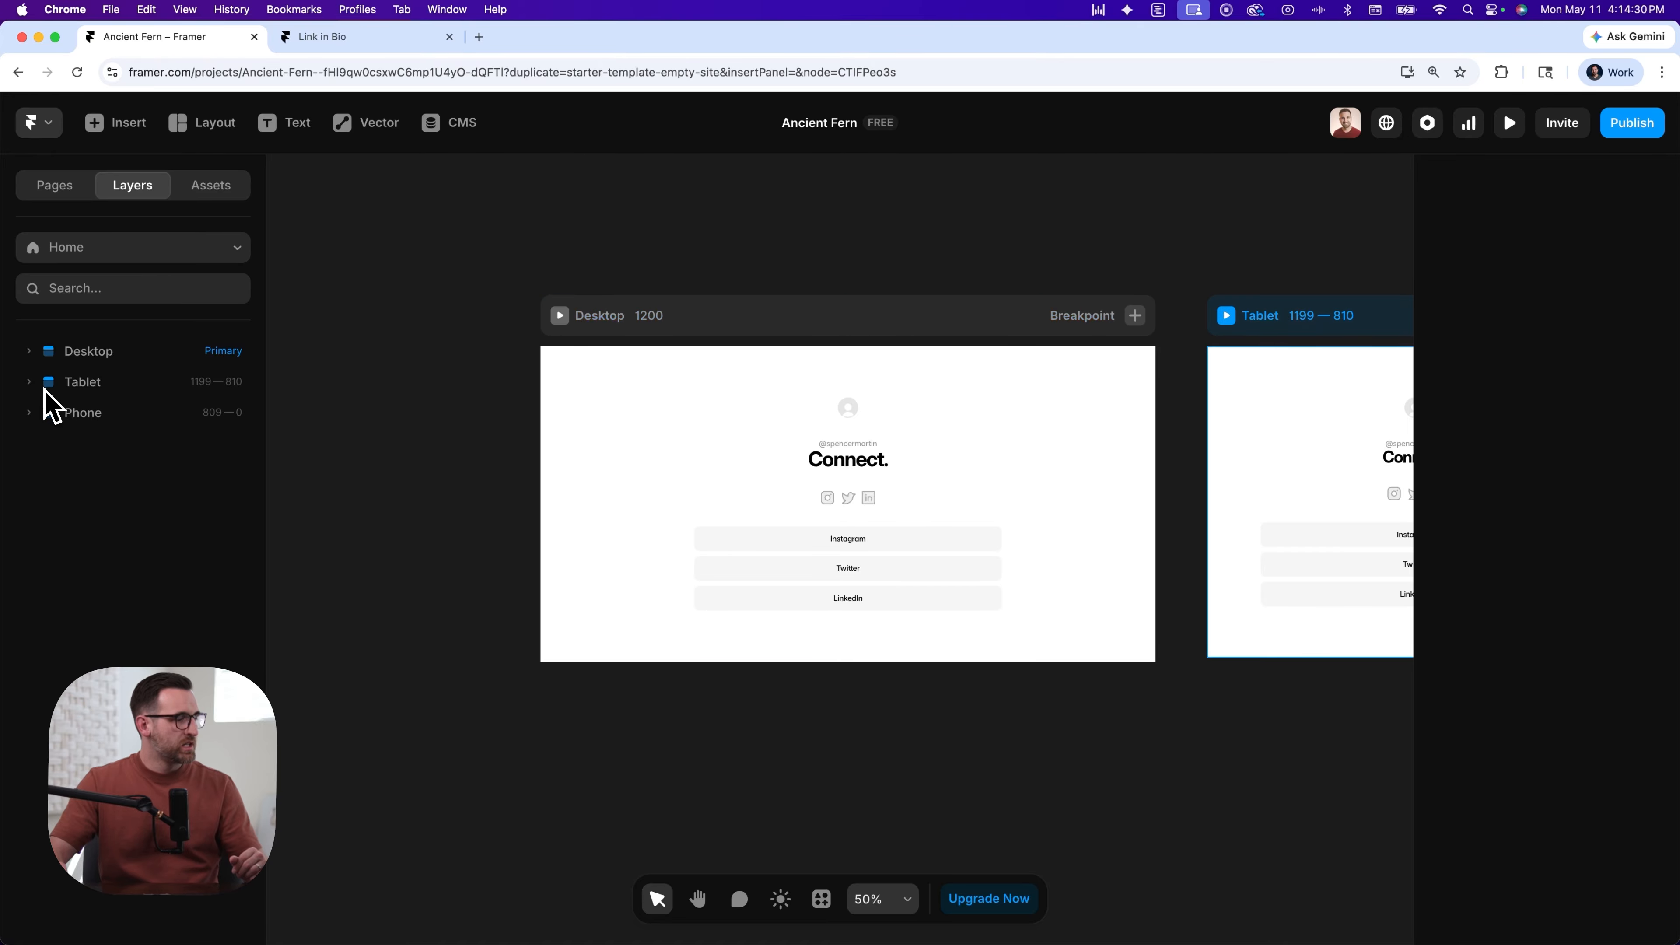
click(29, 351)
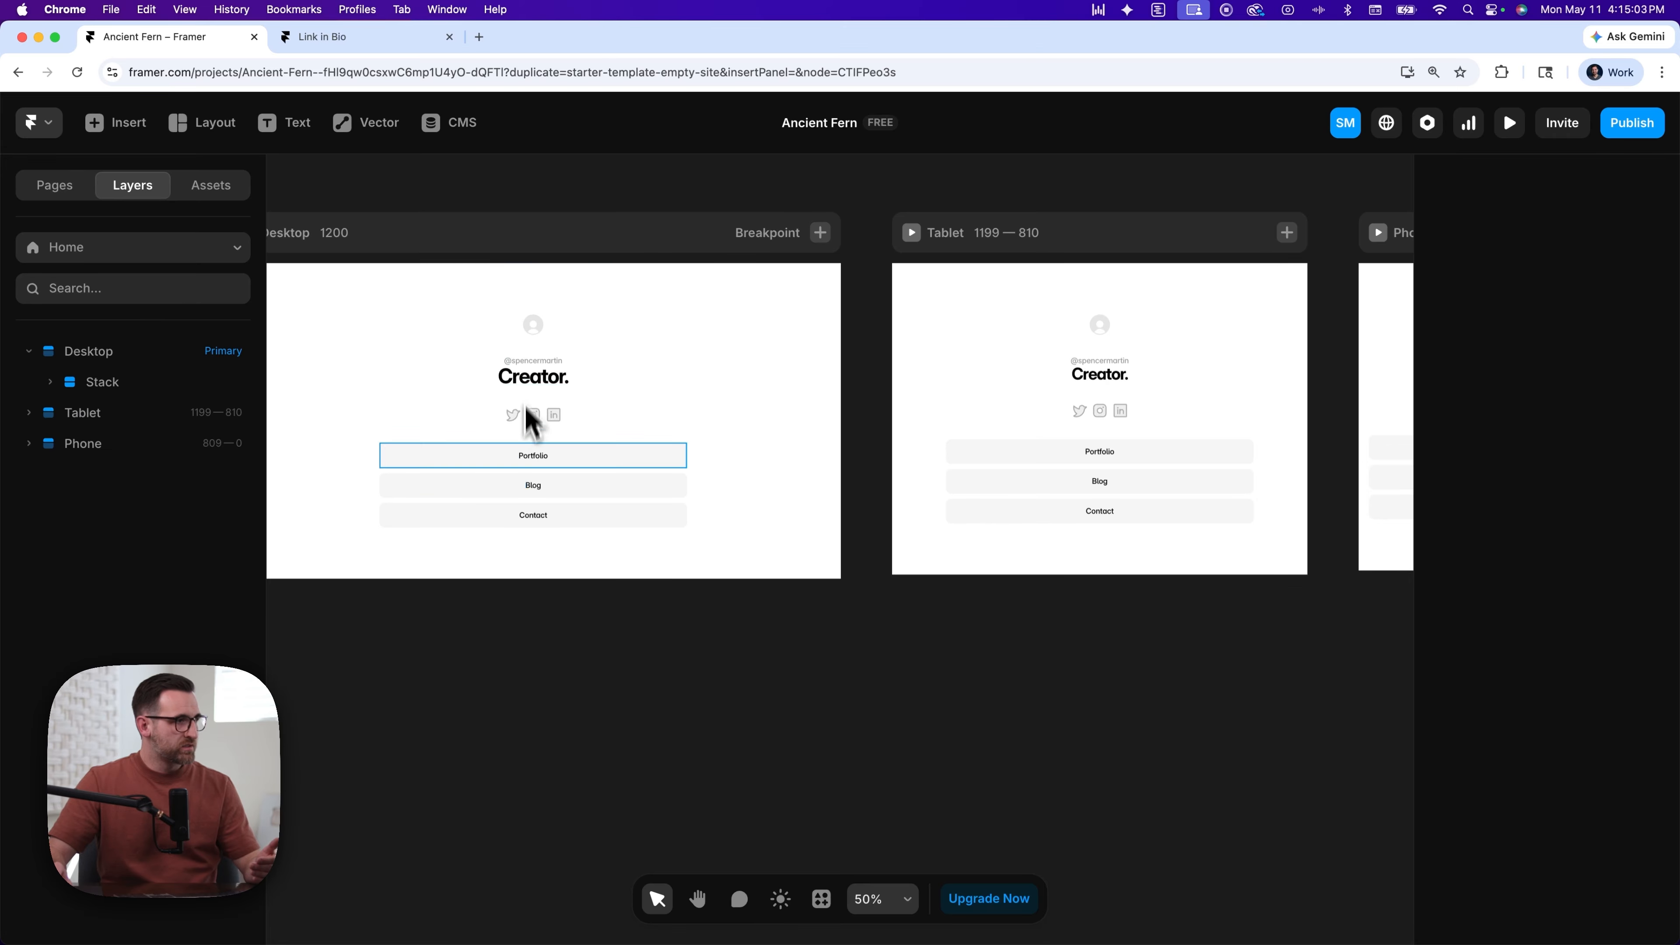
click(50, 383)
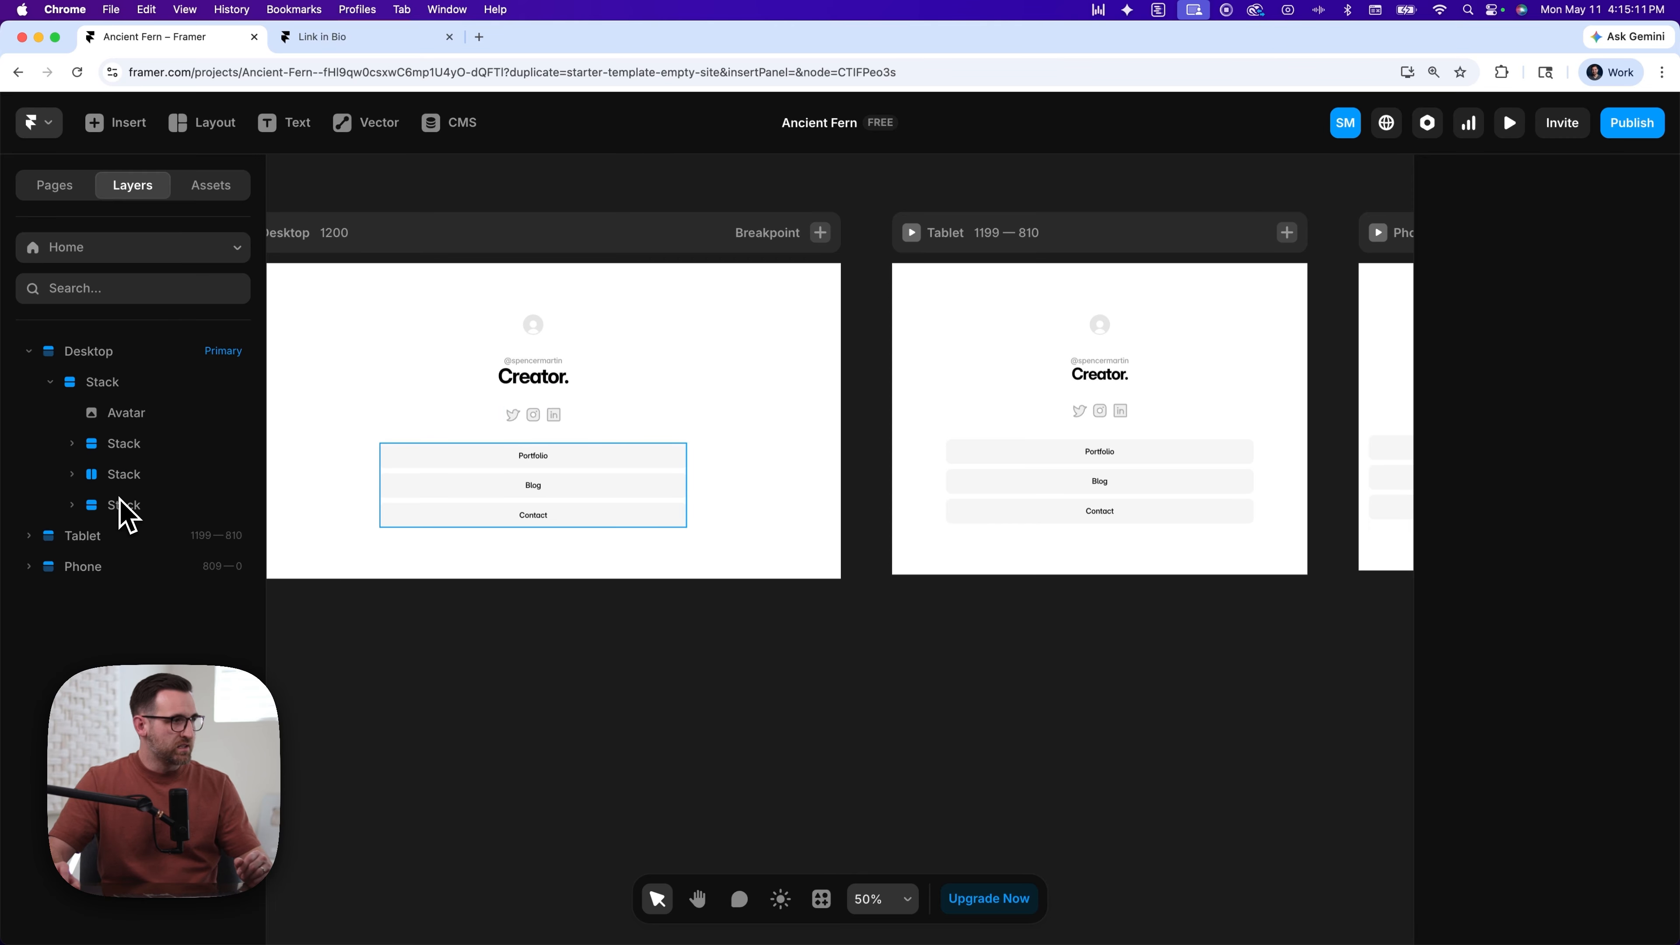
click(115, 446)
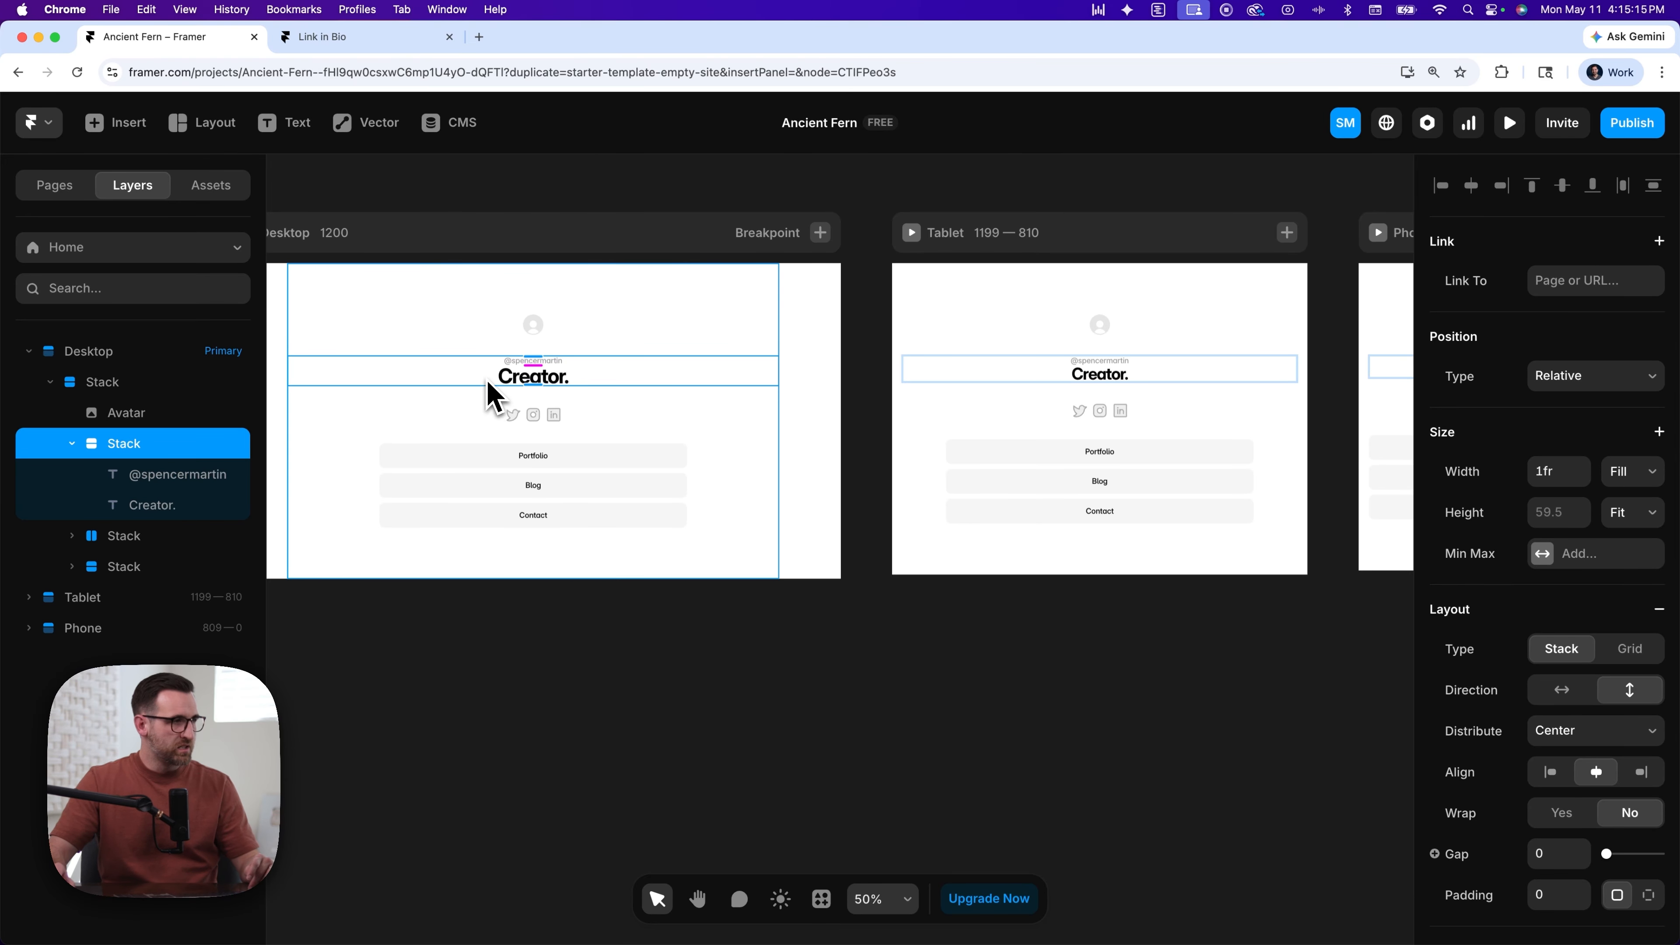
- Set the gap between the handle and the "Creator." heading to 7 directly on the canvas
key(z)
drag(292, 225, 829, 605)
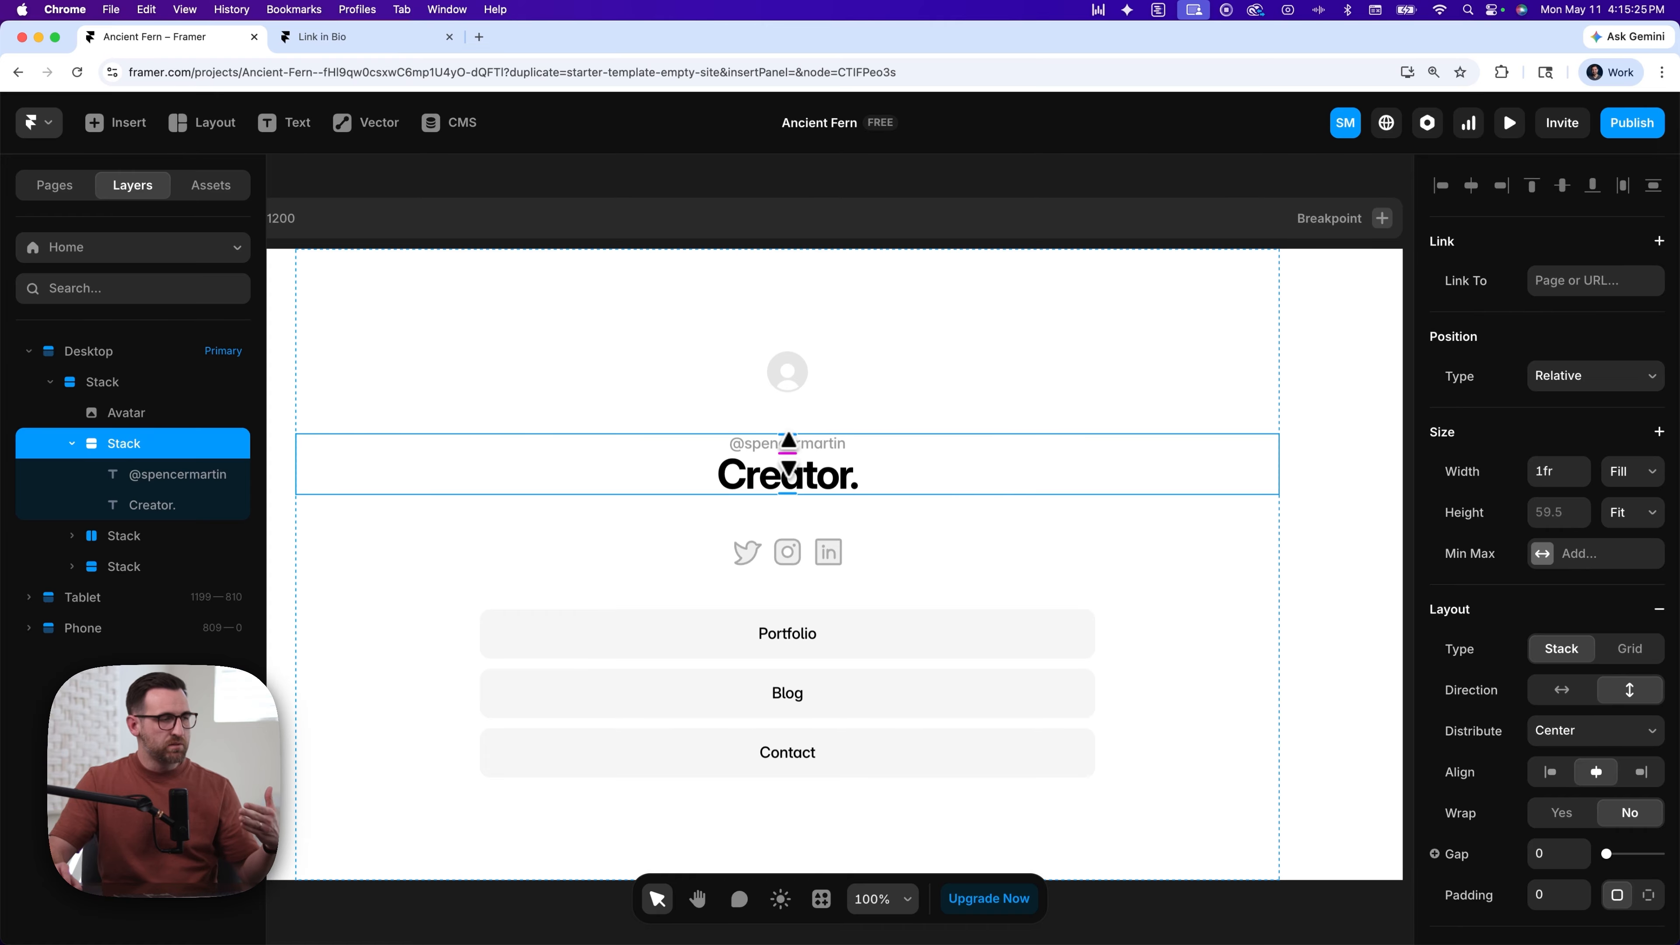
scroll(788, 452, up, 1)
drag(789, 463, 802, 480)
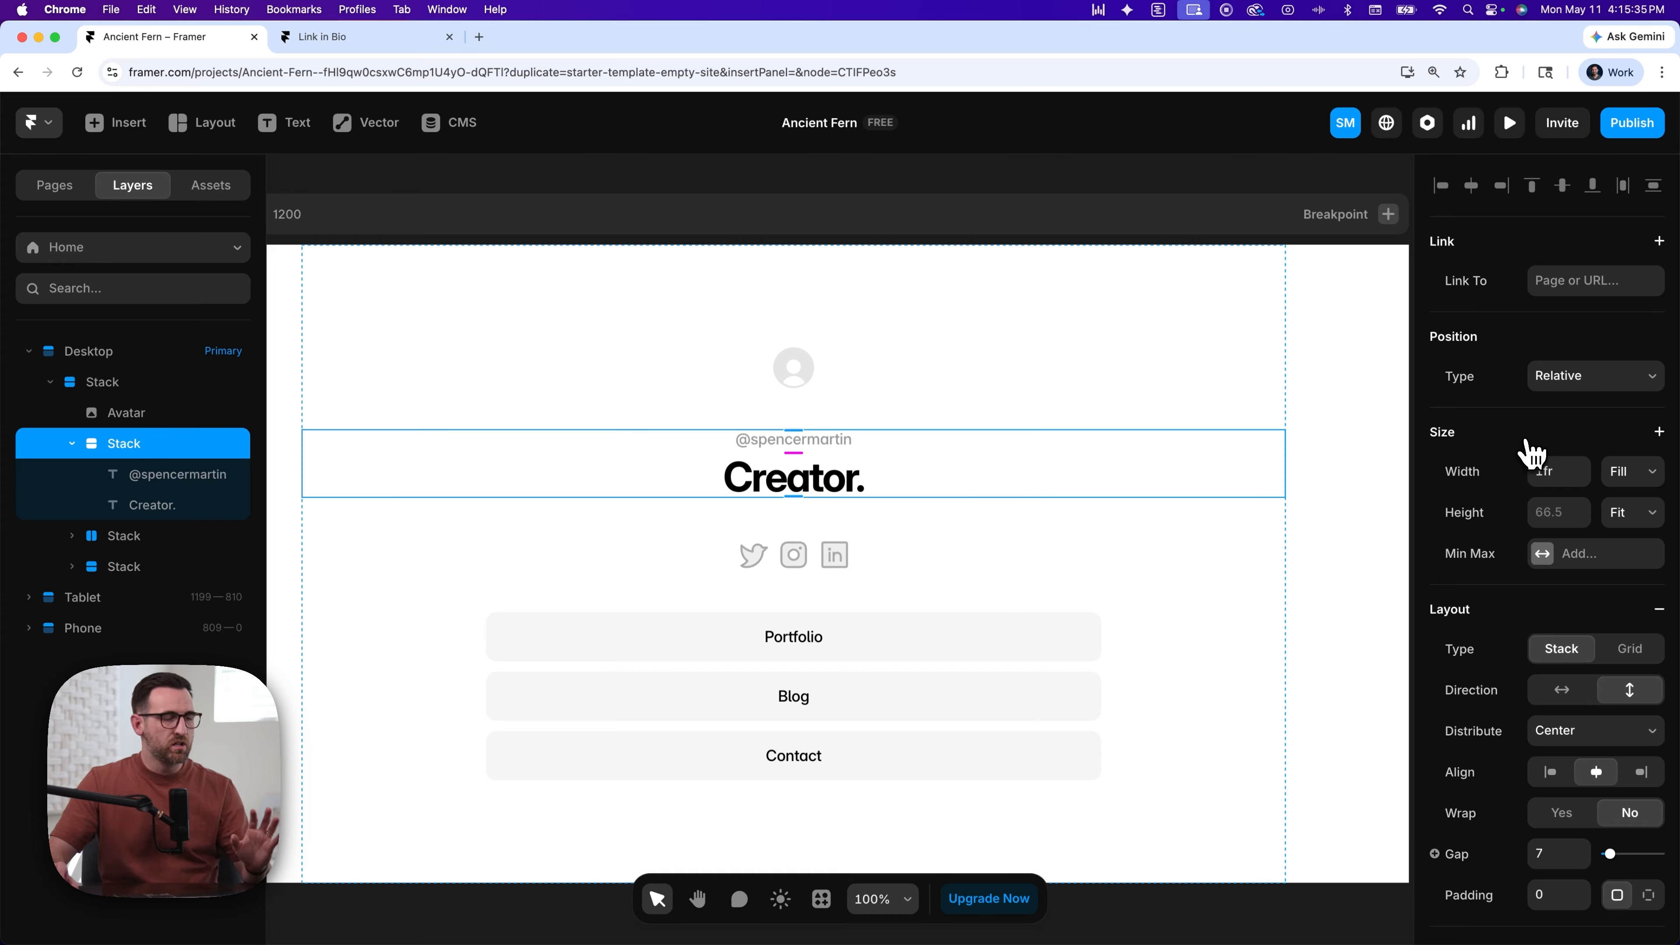
- Set the layout gap of the stack with the handle and "Creator." heading to 4
scroll(1526, 442, down, 1)
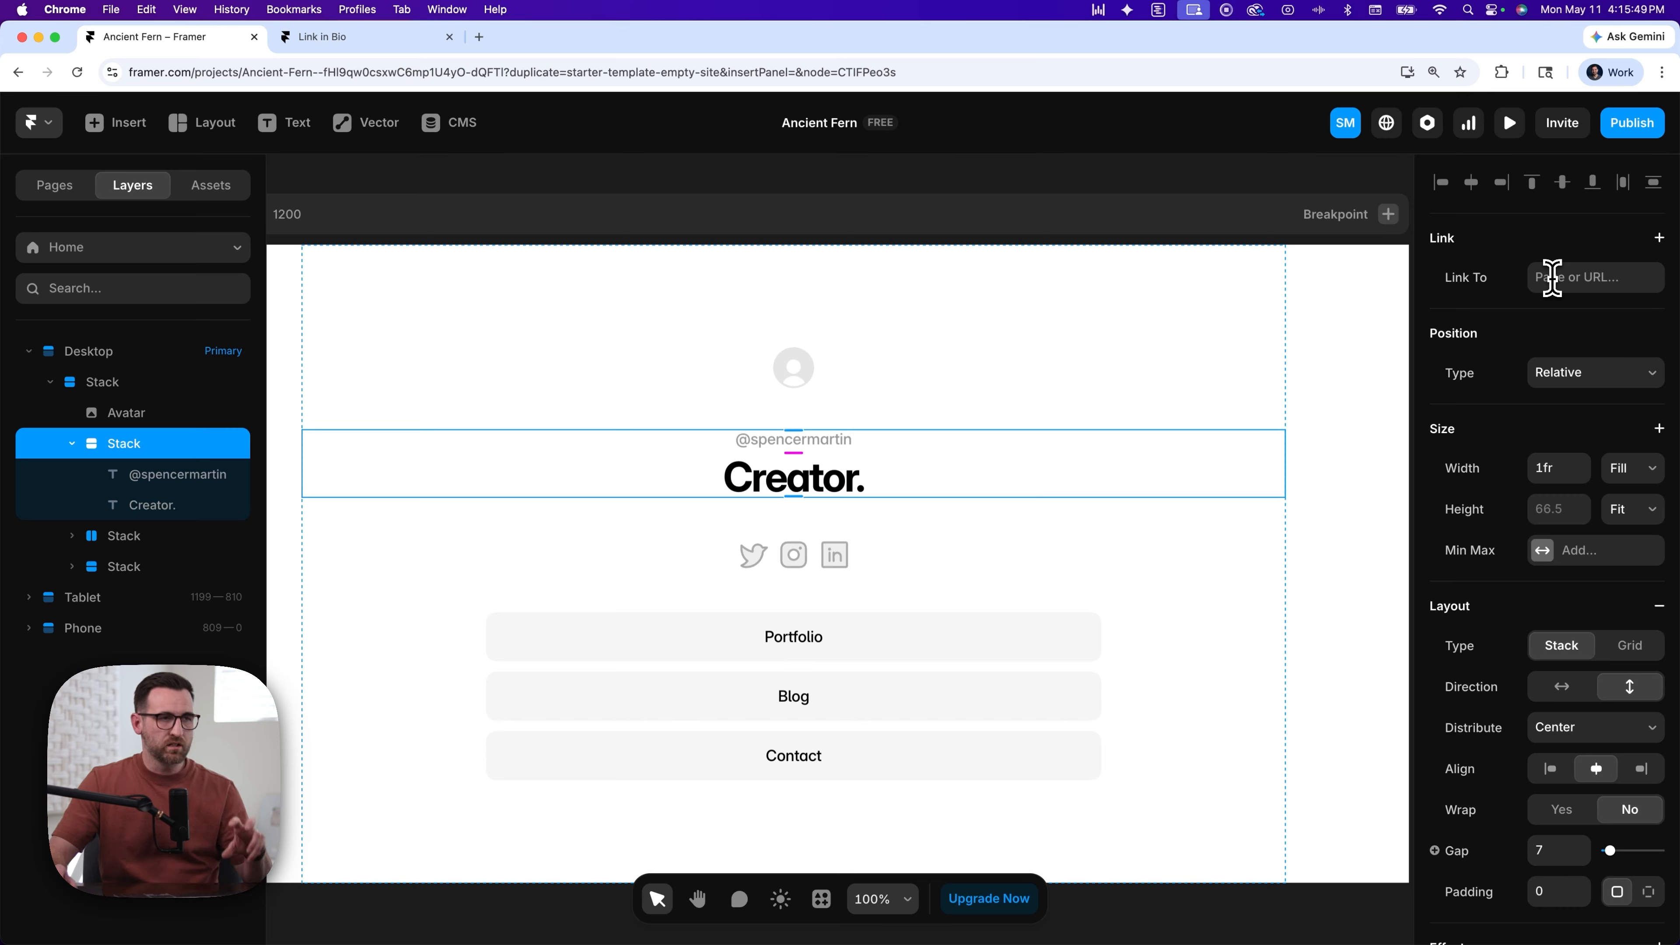
scroll(1467, 537, down, 4)
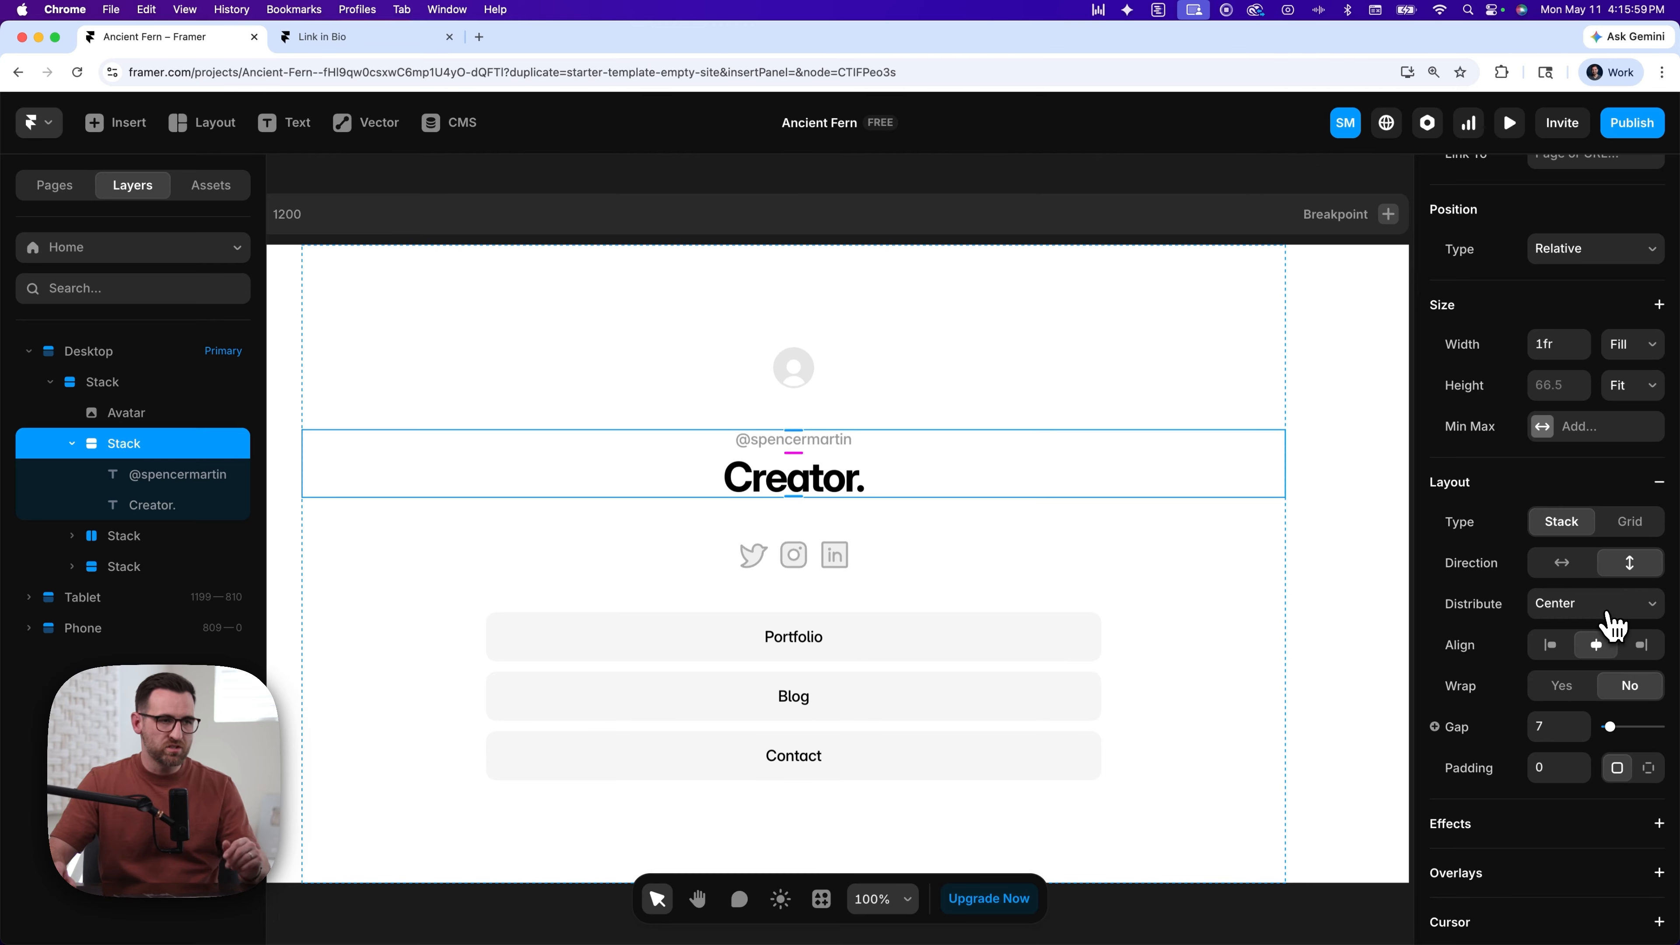
scroll(1528, 625, down, 4)
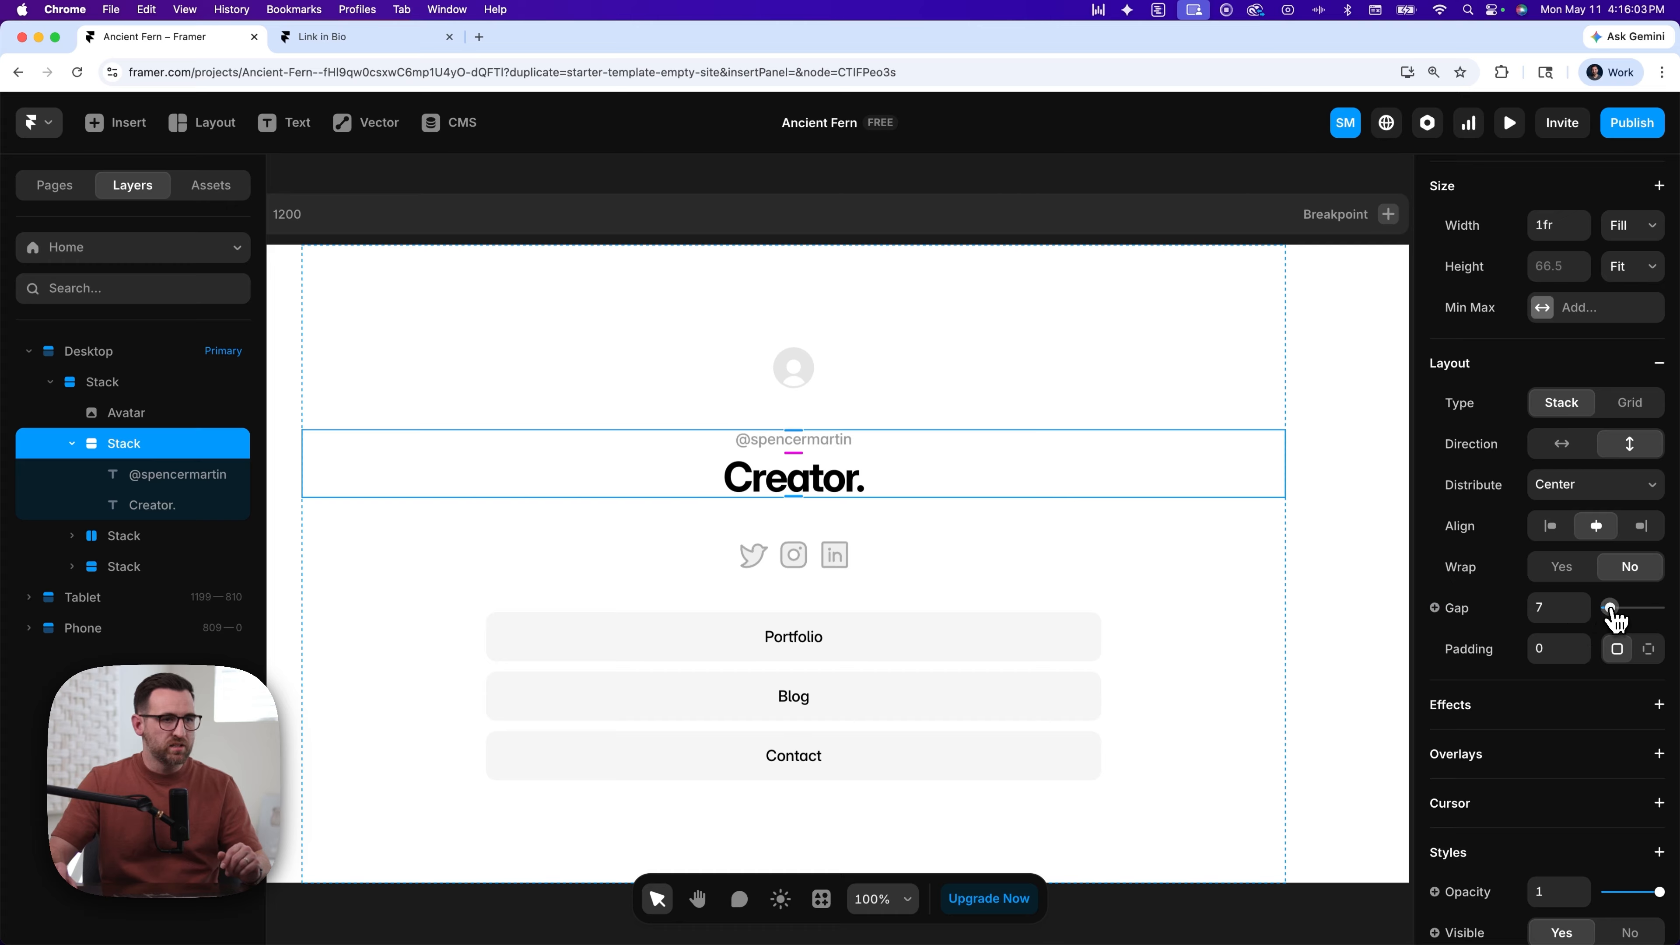
mouse_move(1612, 611)
mouse_down()
mouse_move(1639, 610)
mouse_move(1609, 612)
mouse_up()
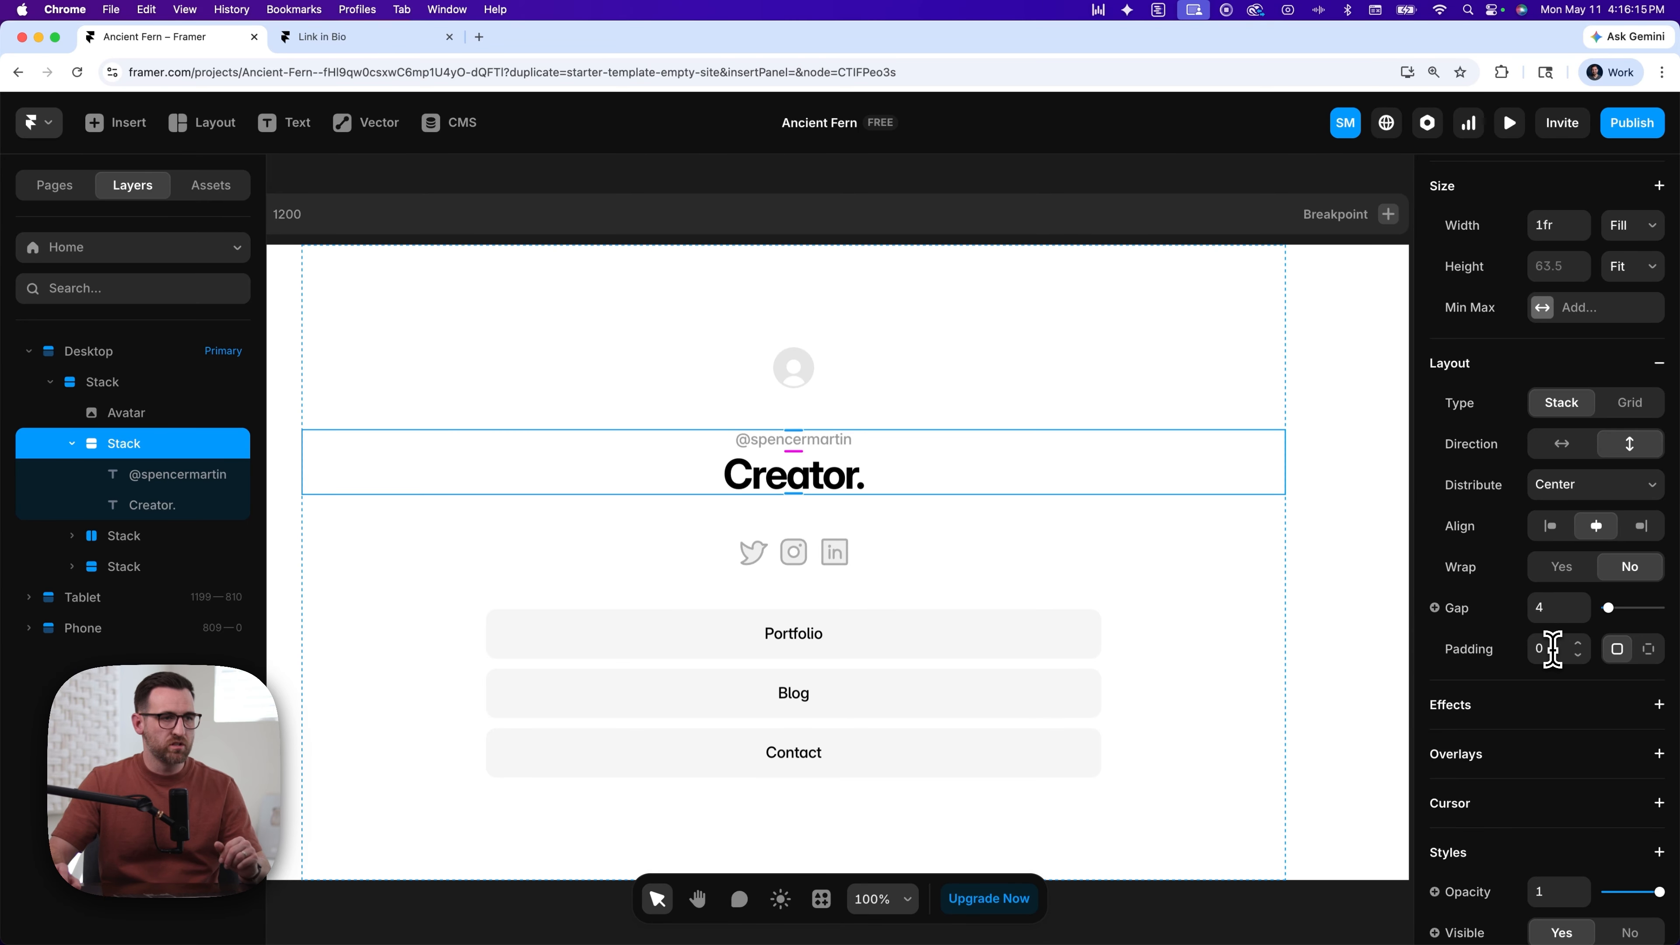
- Increase the padding of the stack with the handle and "Creator." heading to 31
scroll(1552, 650, up, 1)
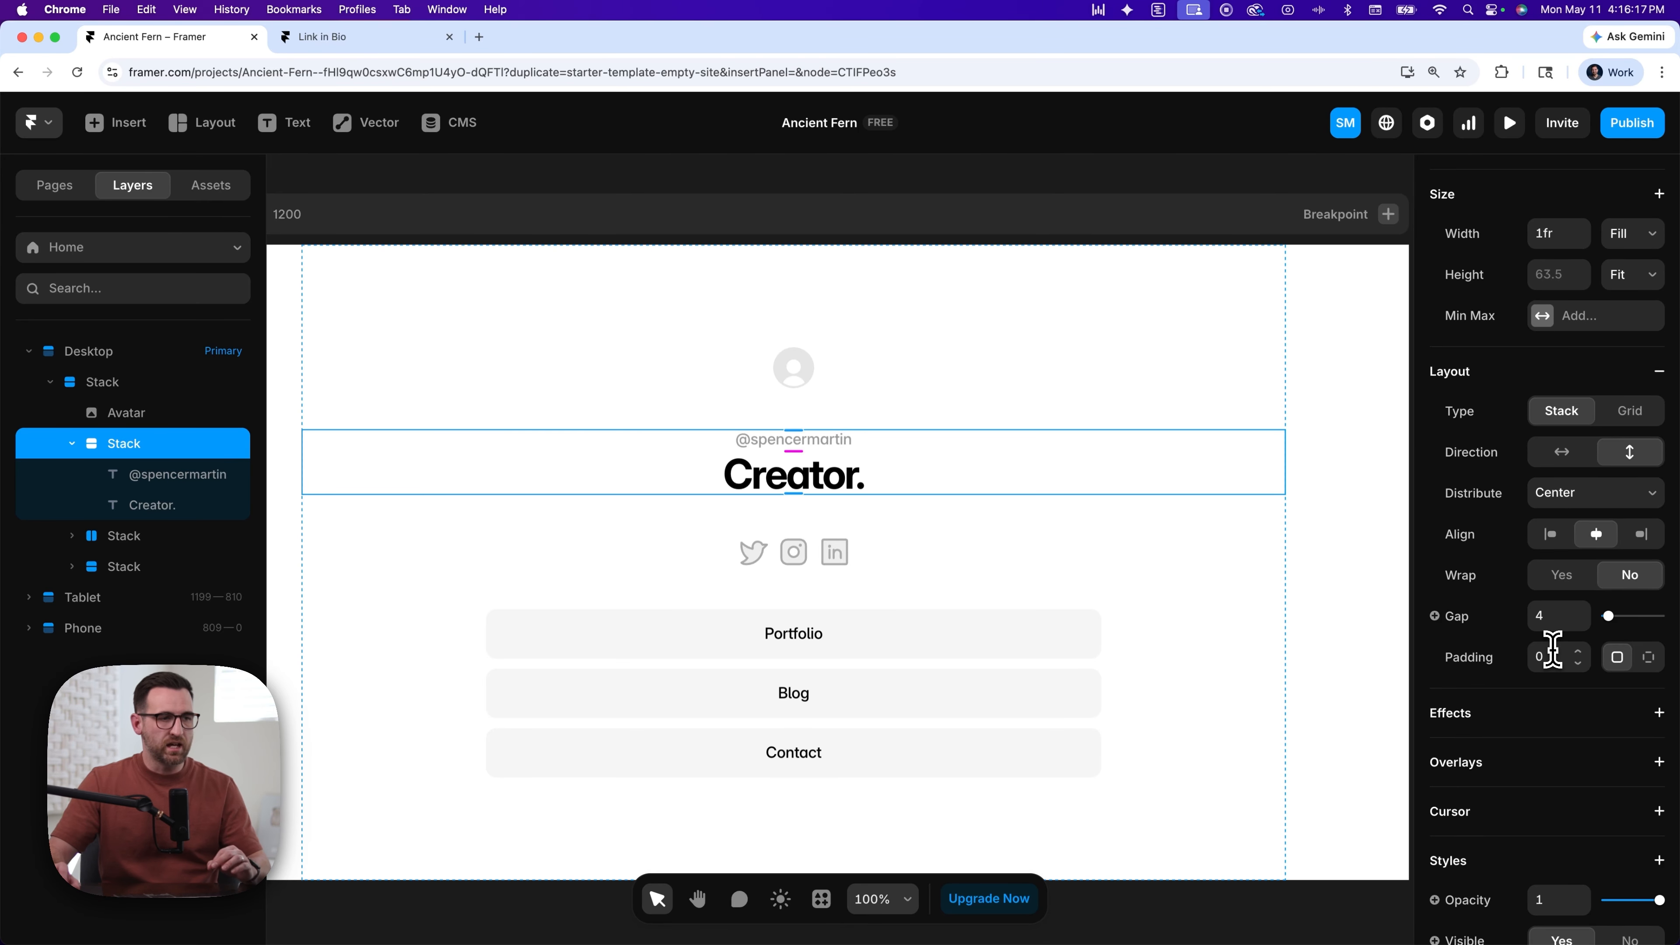
click(1578, 670)
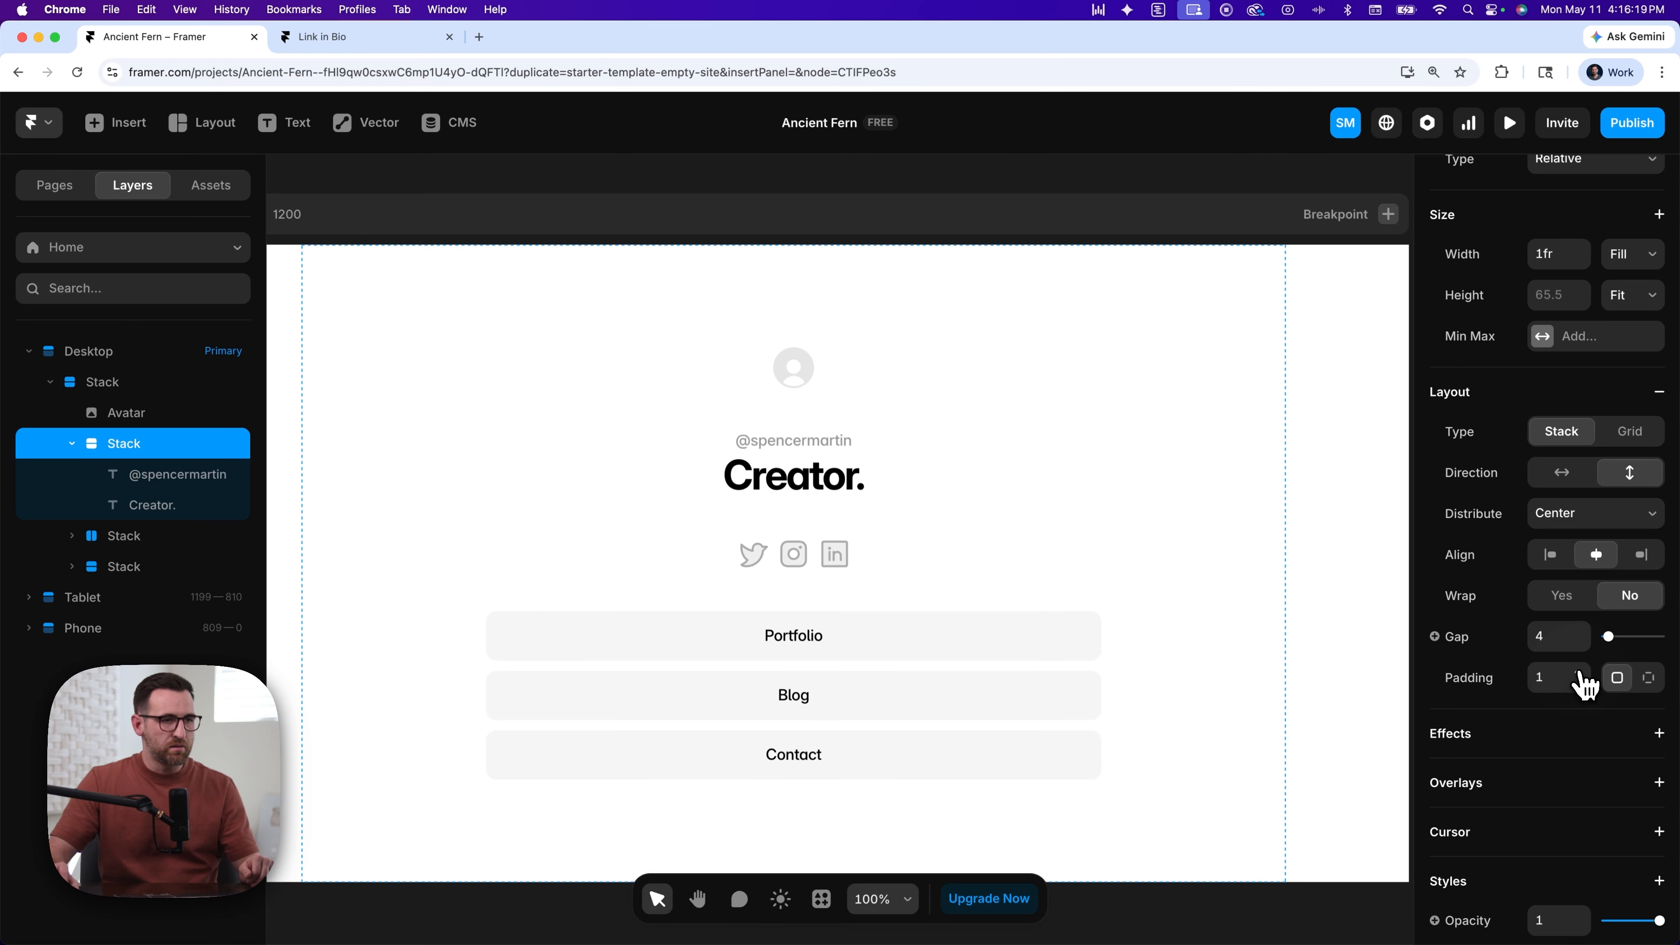
shift+click(1579, 670)
shift+click(1579, 670)
shift+click(1578, 670)
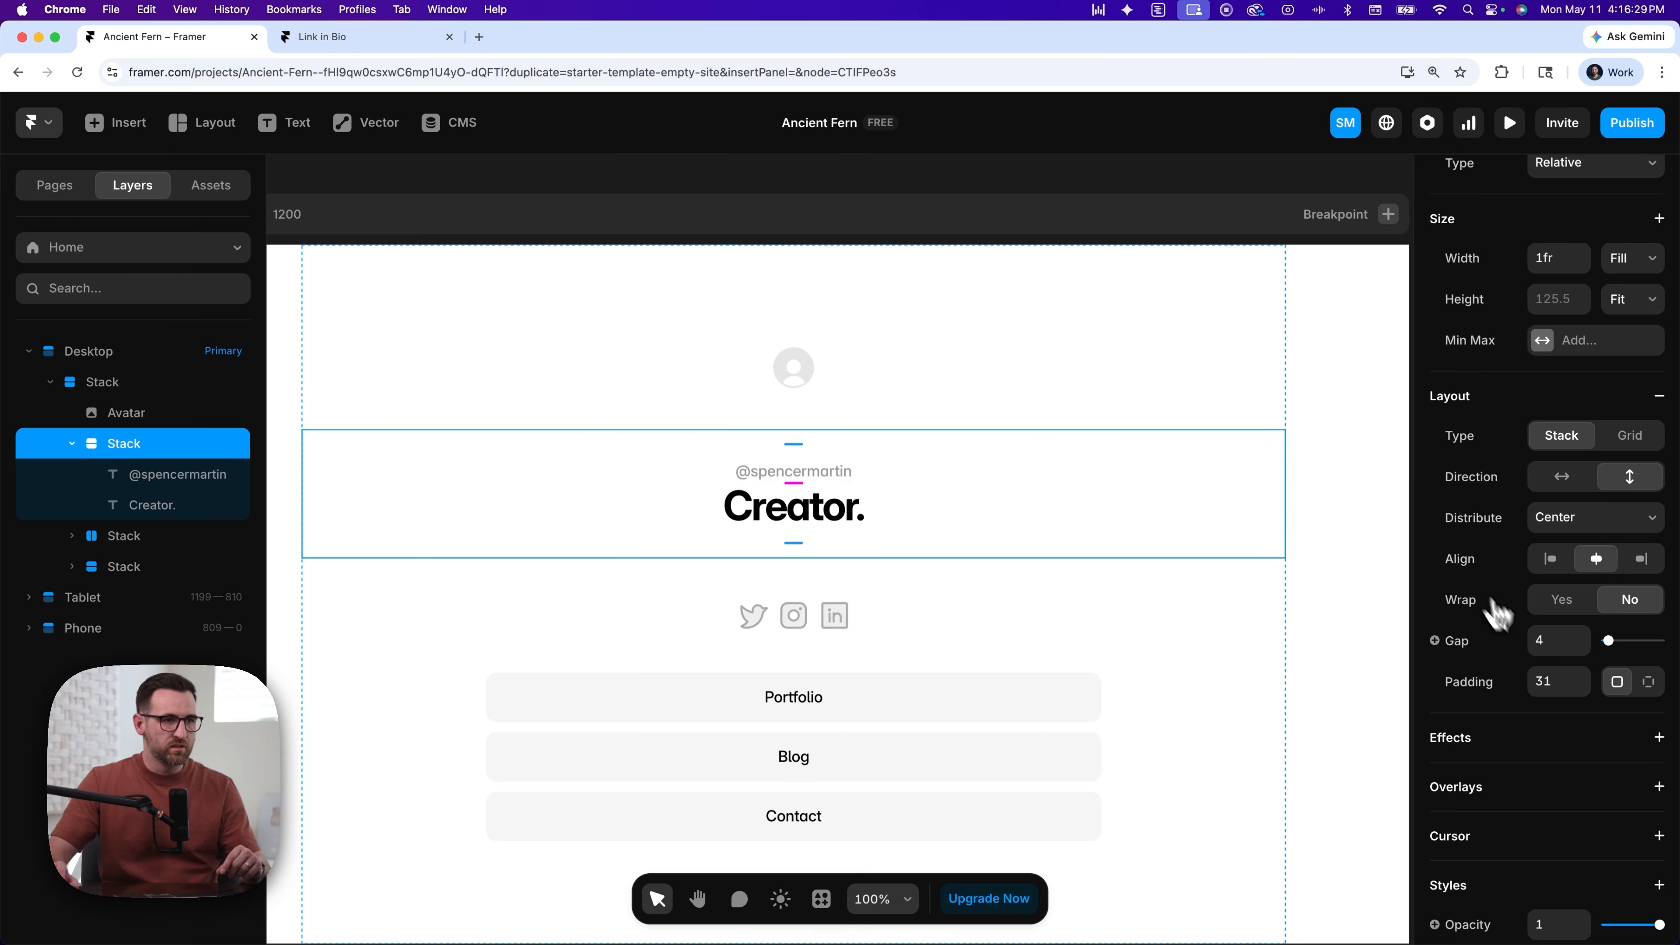
- Reset both the padding and the gap of the stack holding the handle and "Creator." heading to 0
drag(1552, 682, 1534, 685)
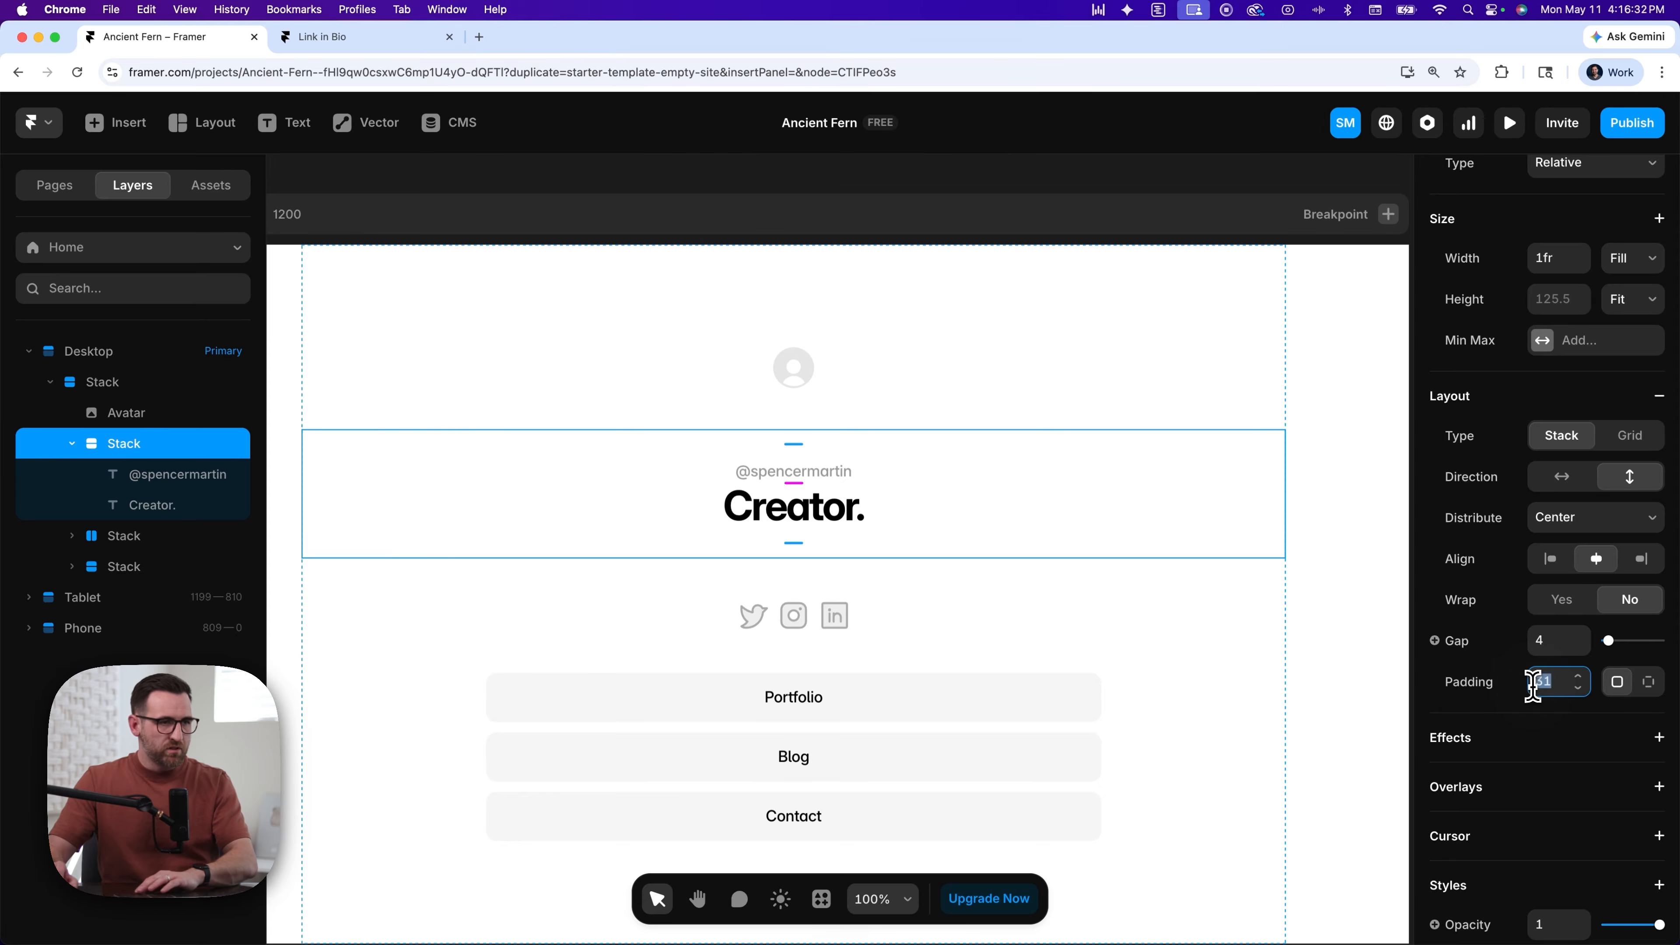
click(1536, 640)
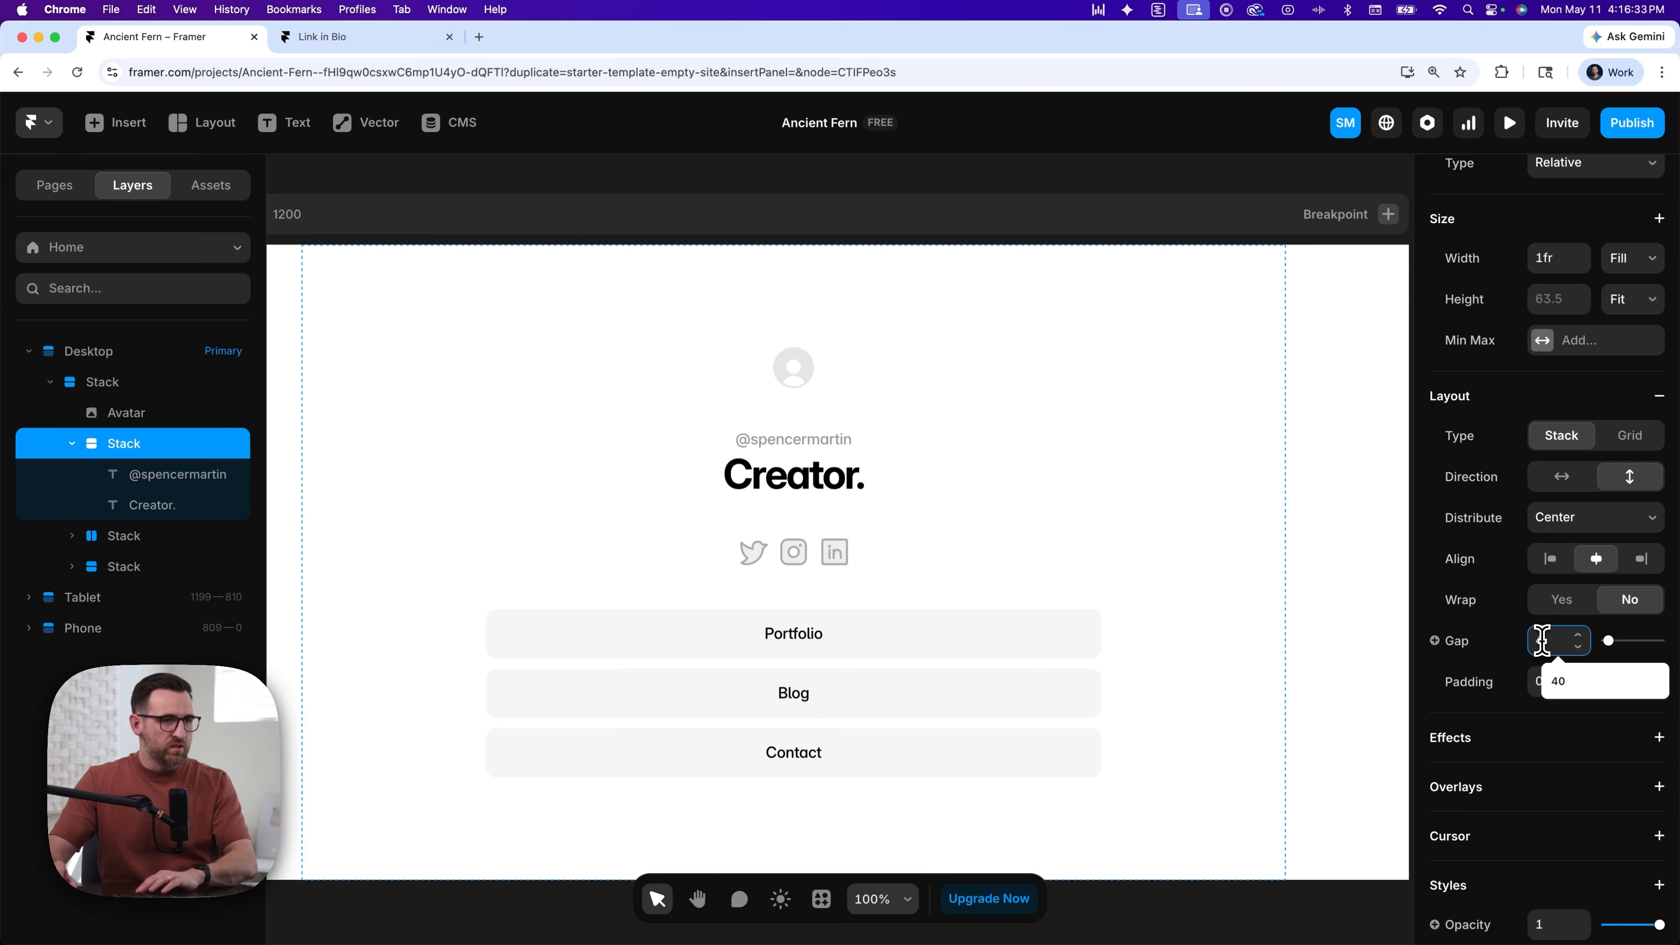
key(Return)
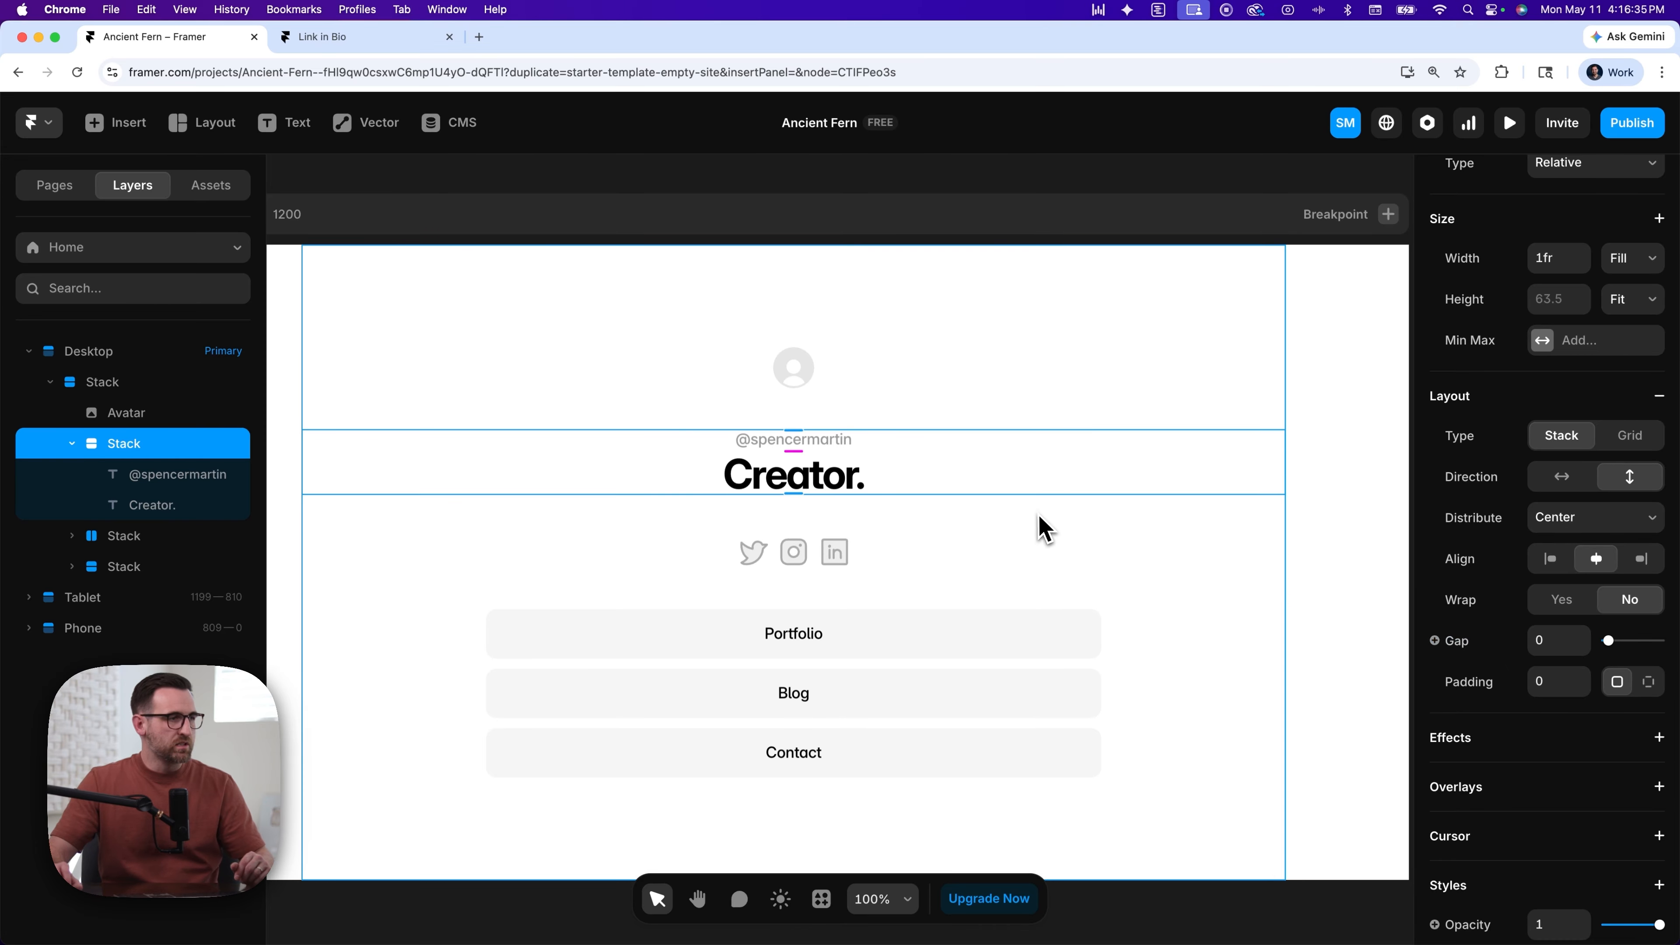
- Delete the handle text above the "Creator." heading
click(1044, 528)
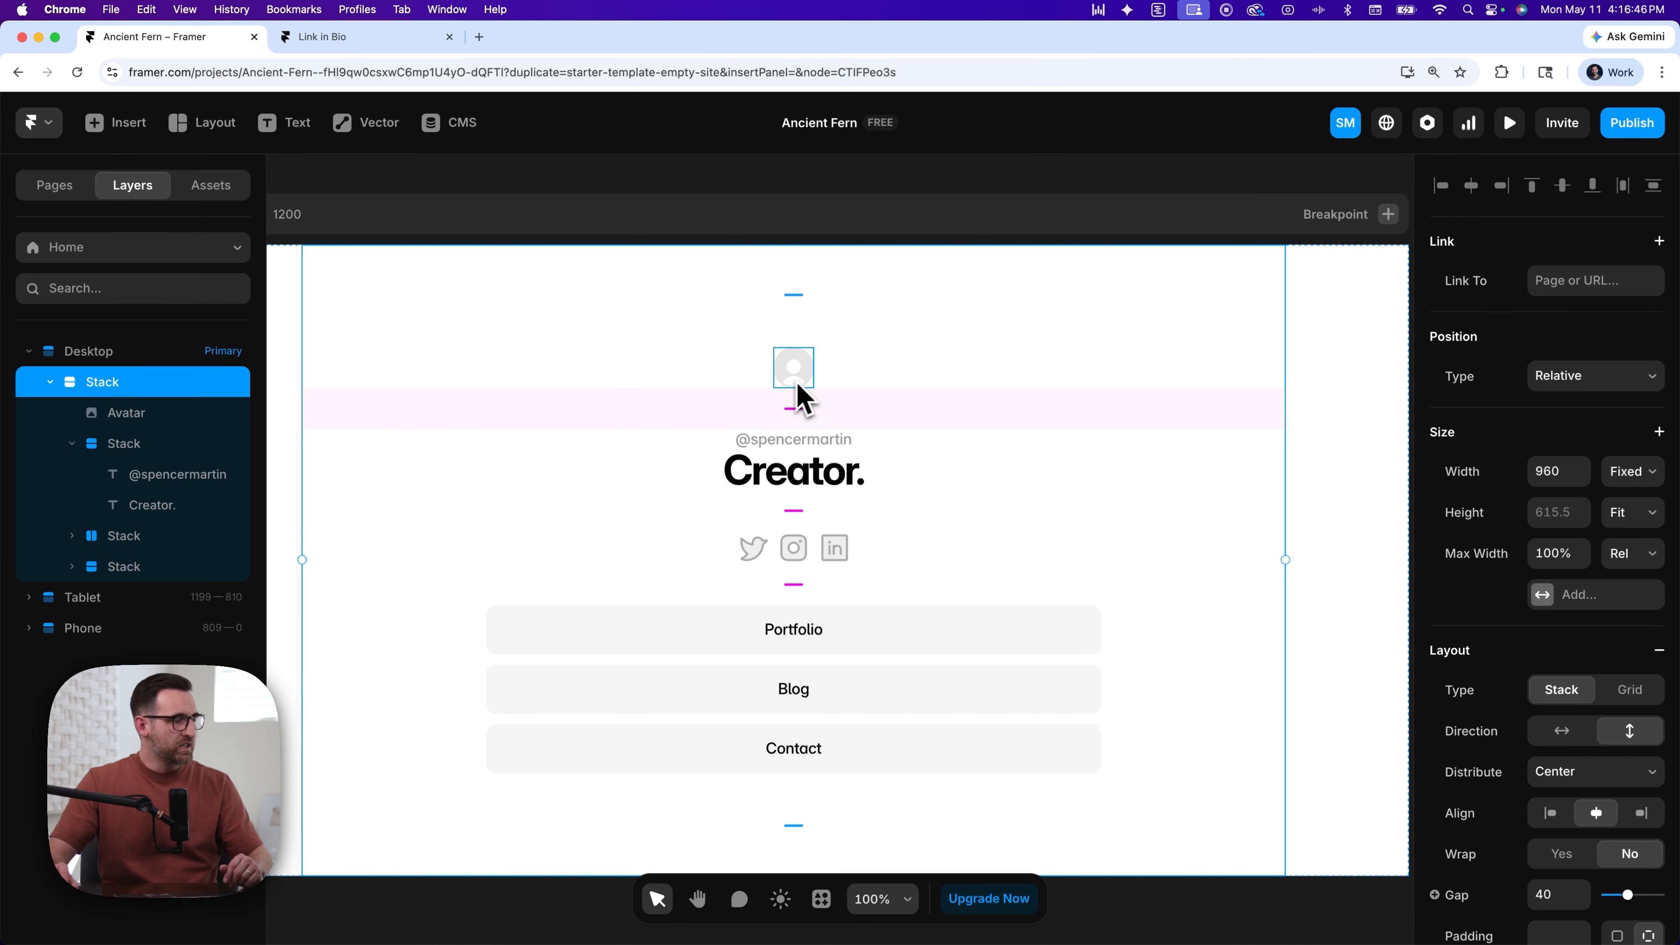
click(782, 452)
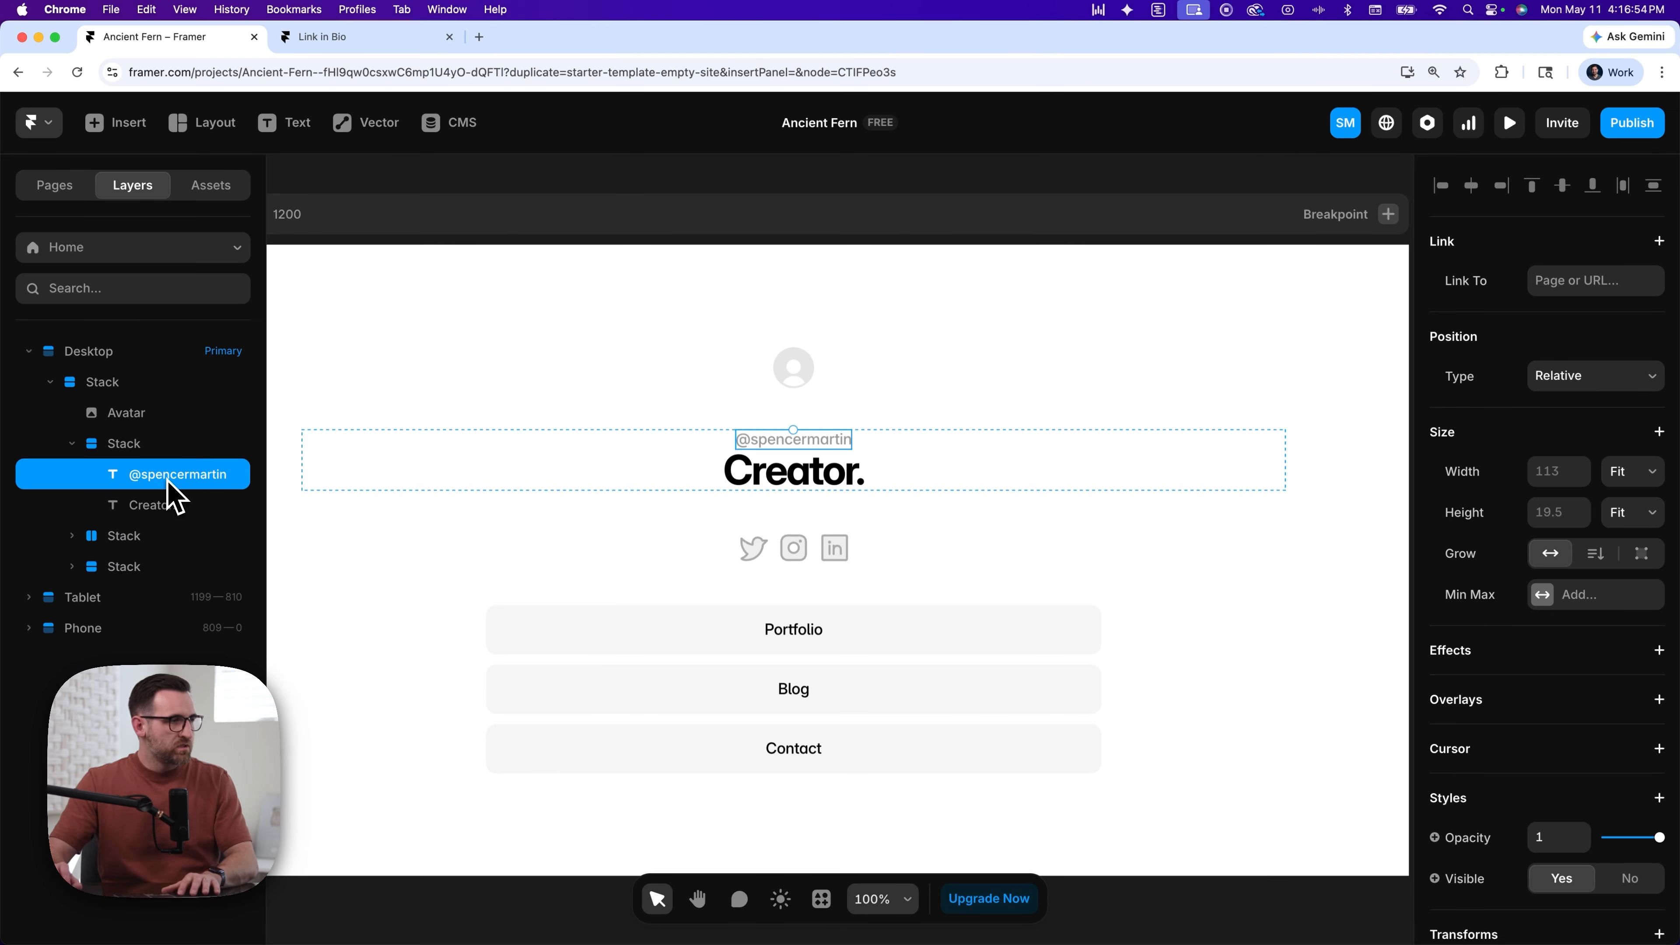
key(Delete)
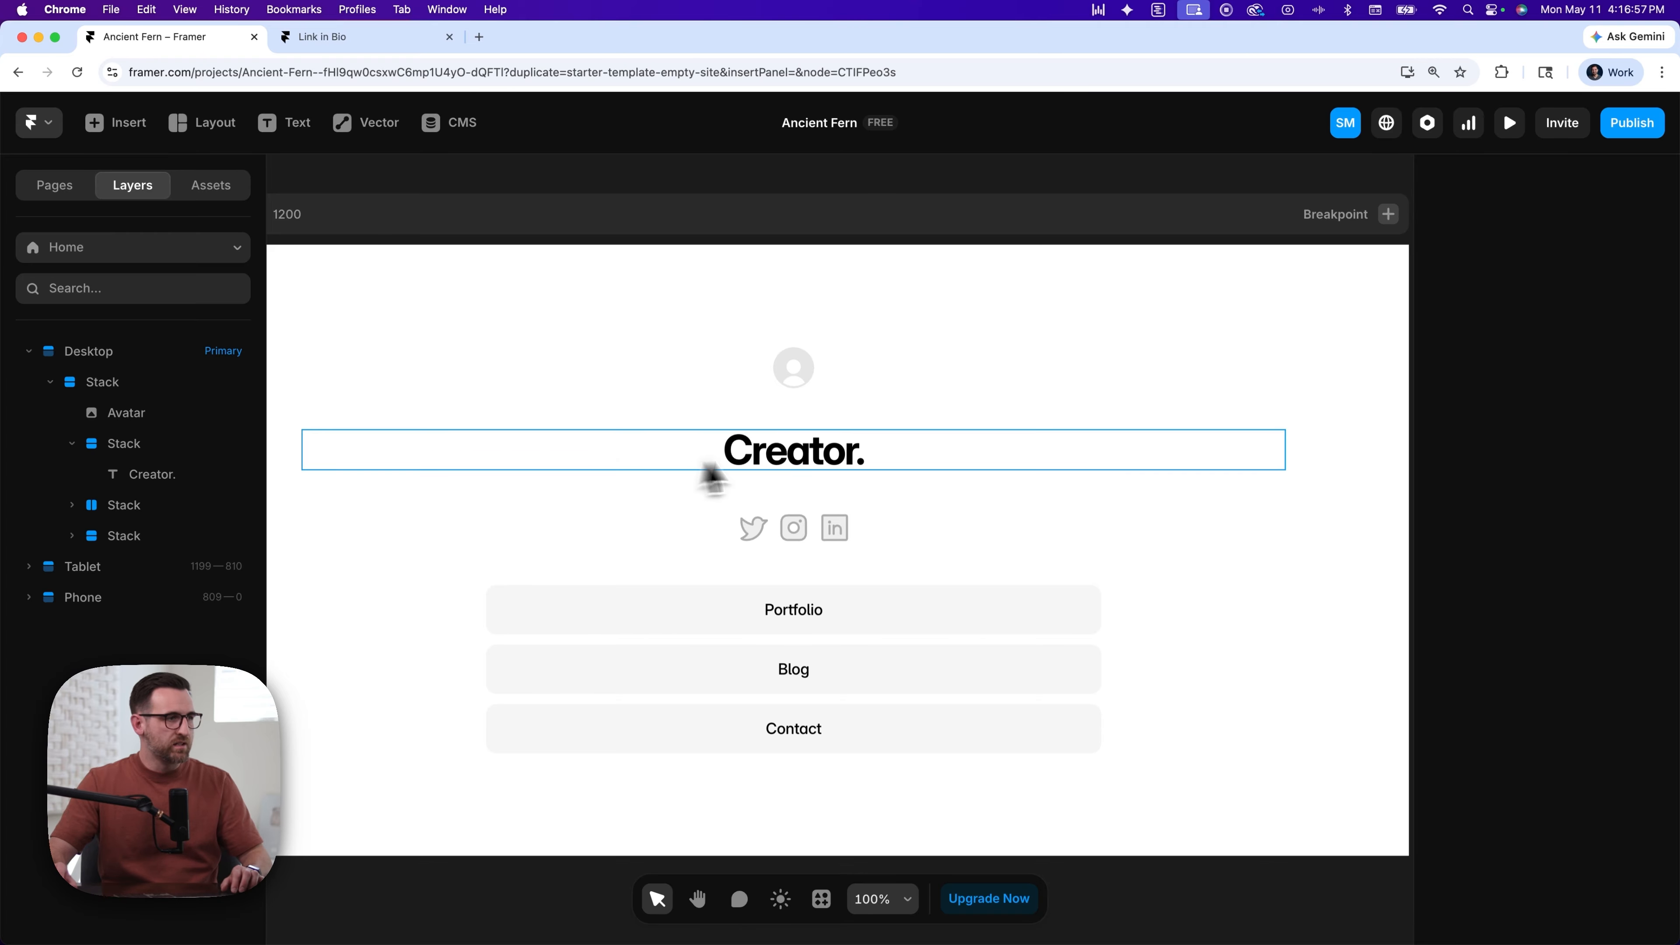
- Replace the "Creator." heading text with "Pixel & Bracket"
double_click(808, 446)
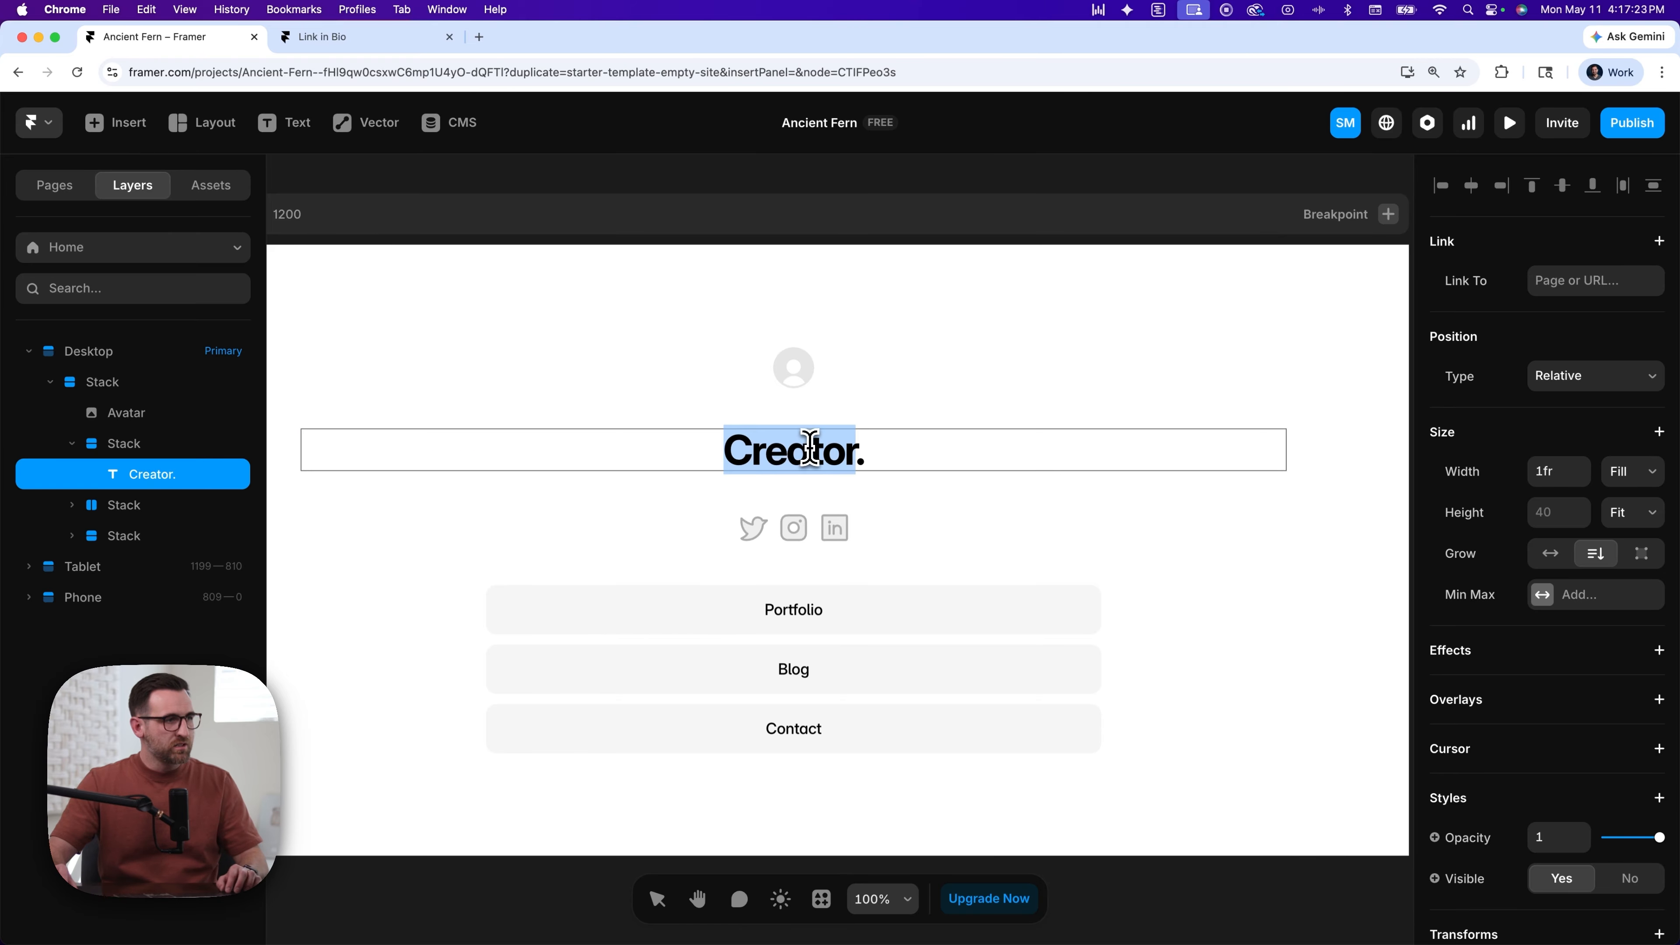
text(P)
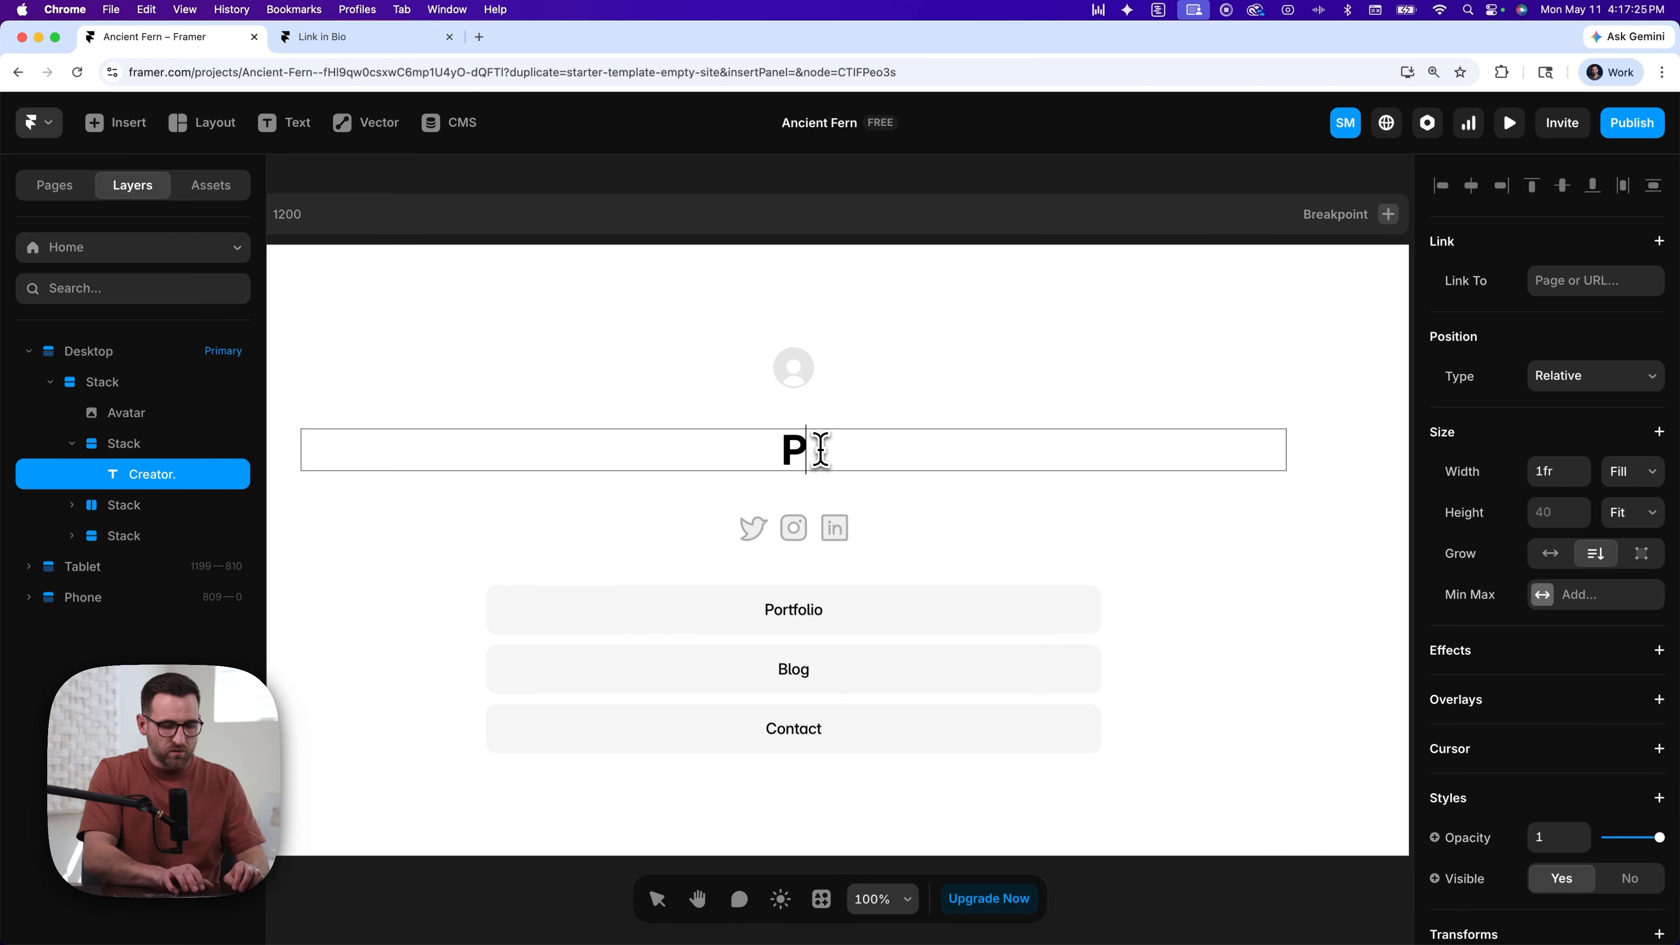
text(ixel & B)
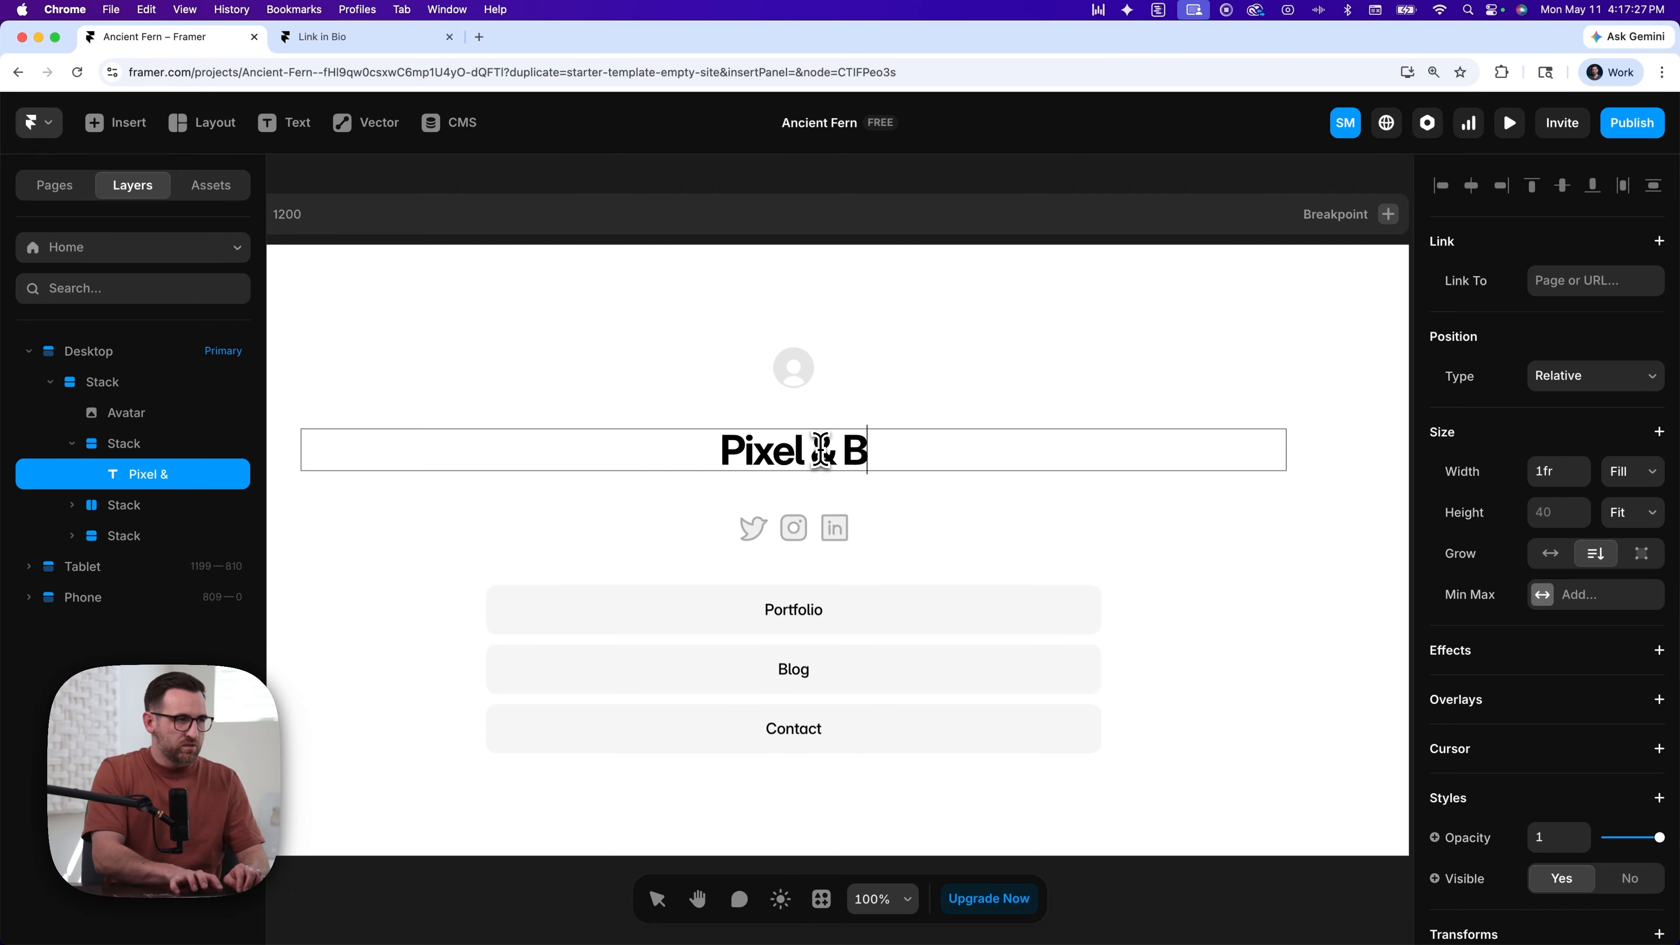
text(racket)
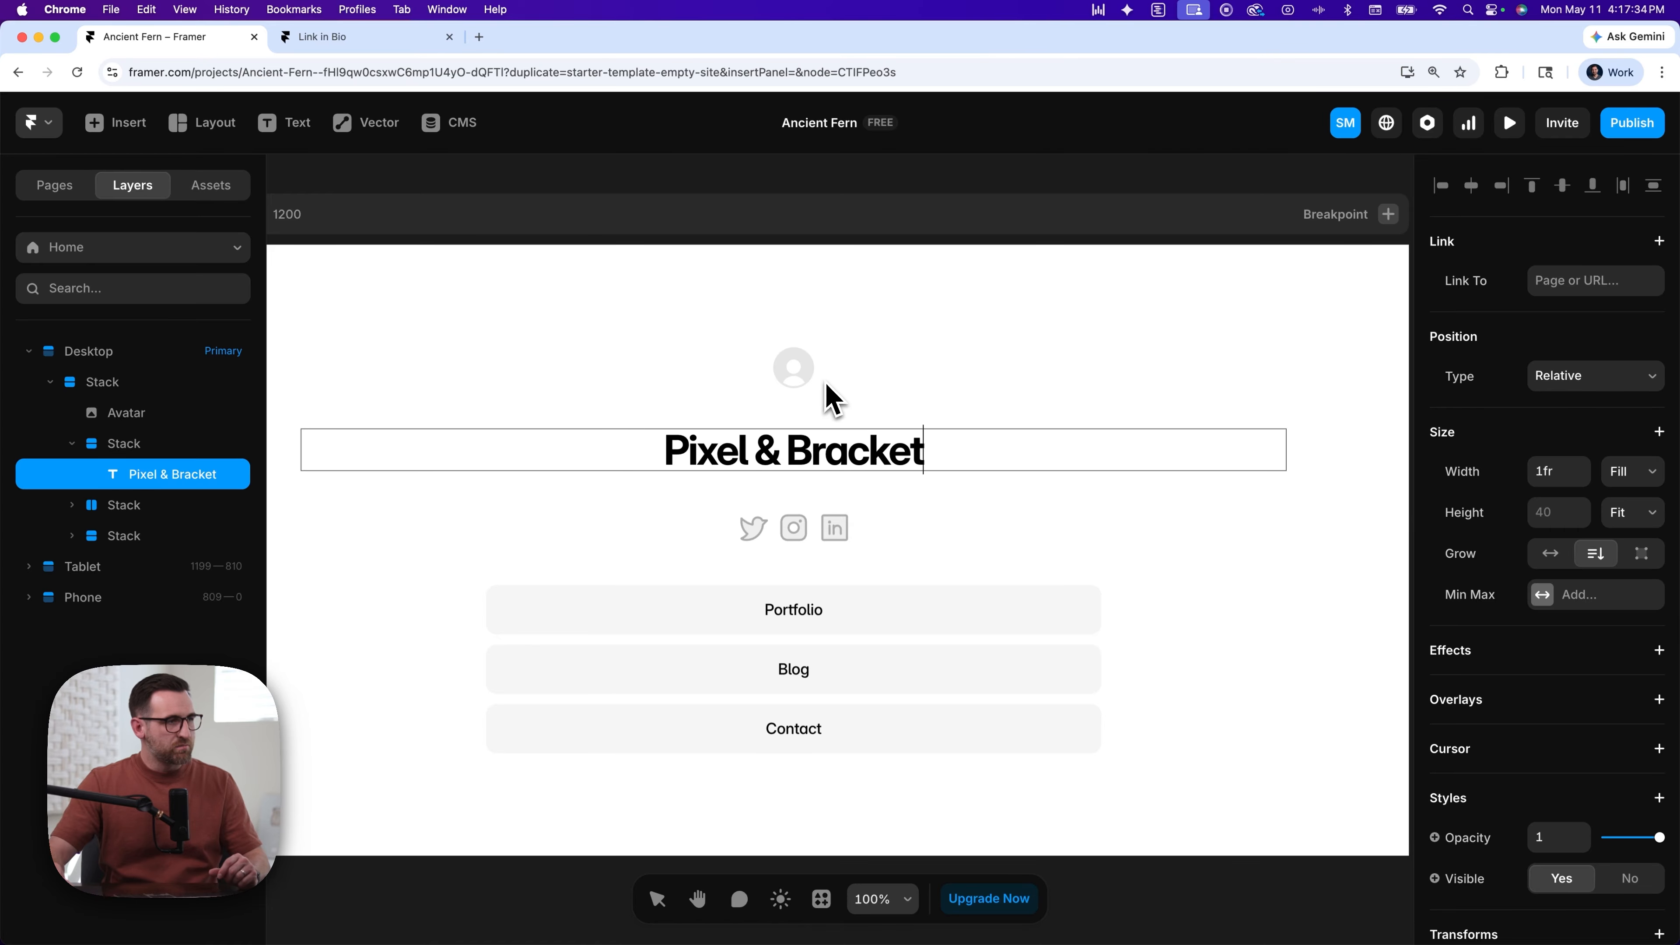
key(Escape)
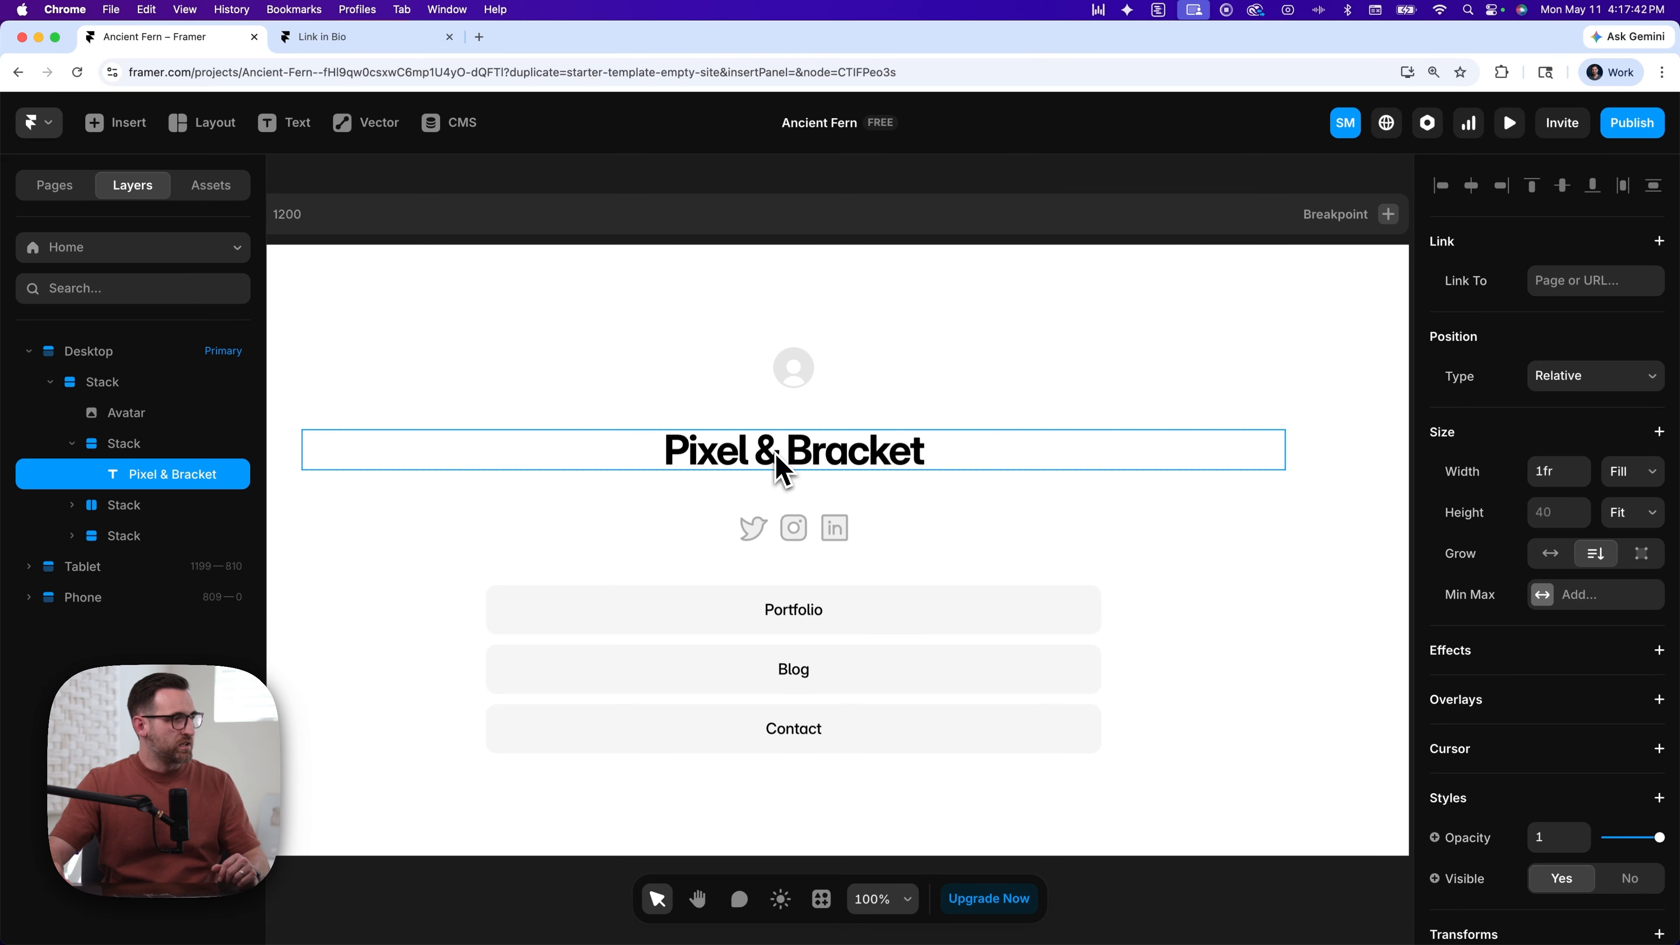
- Rename the outermost stack inside the Desktop layer "sections"
click(129, 445)
click(99, 383)
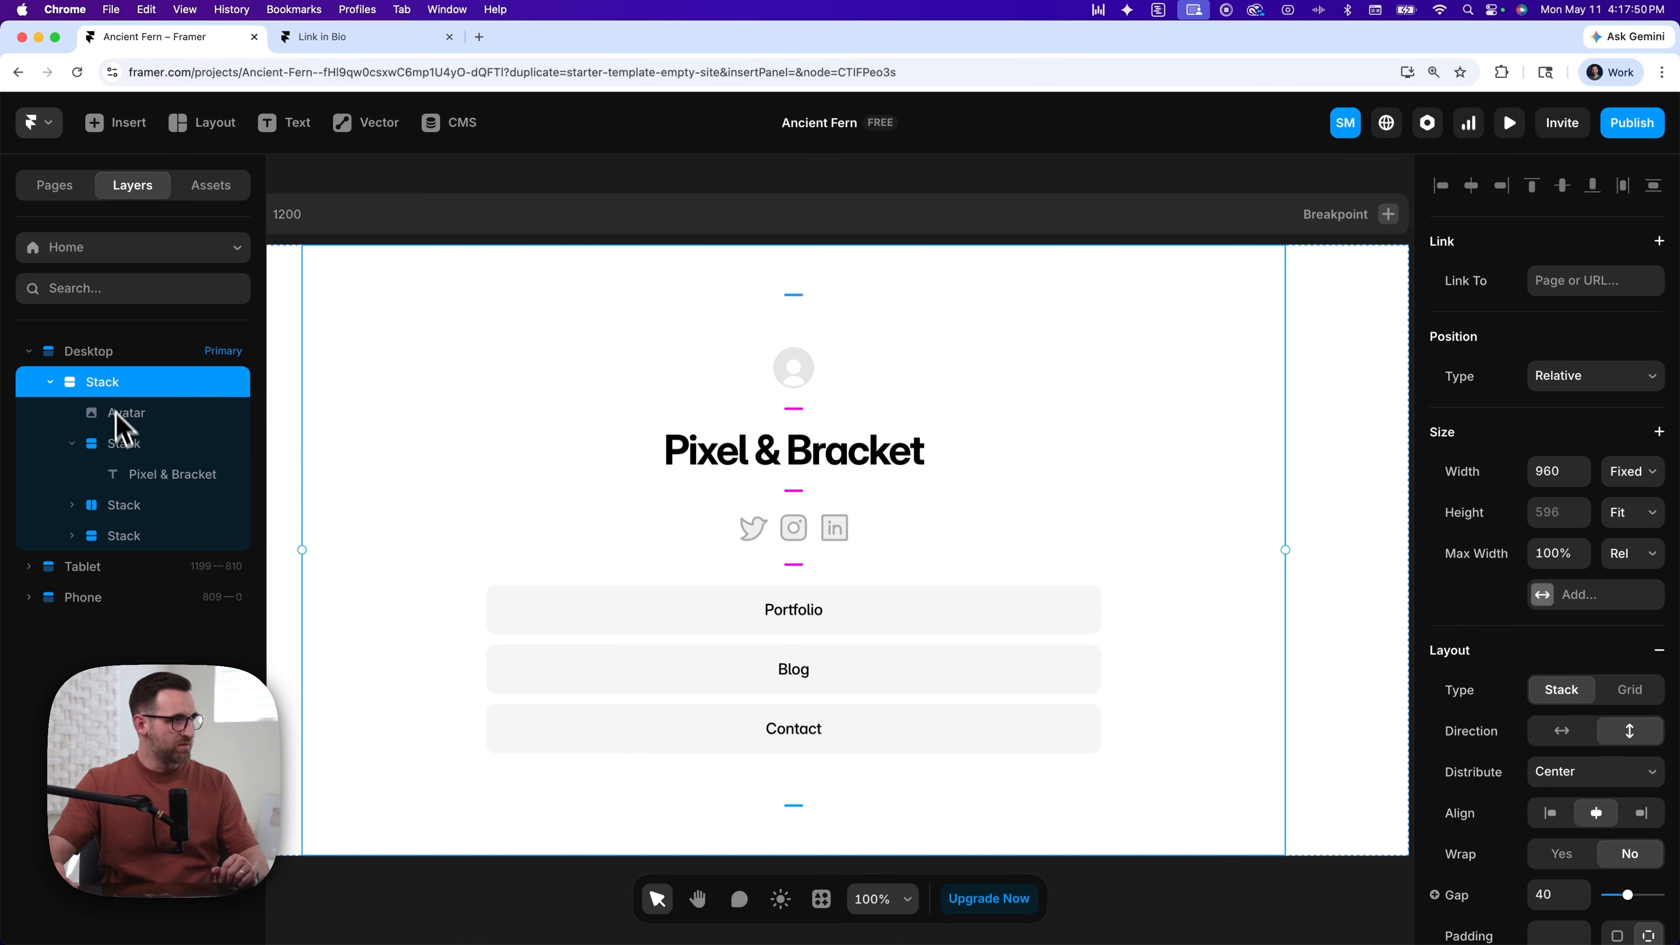
right_click(110, 389)
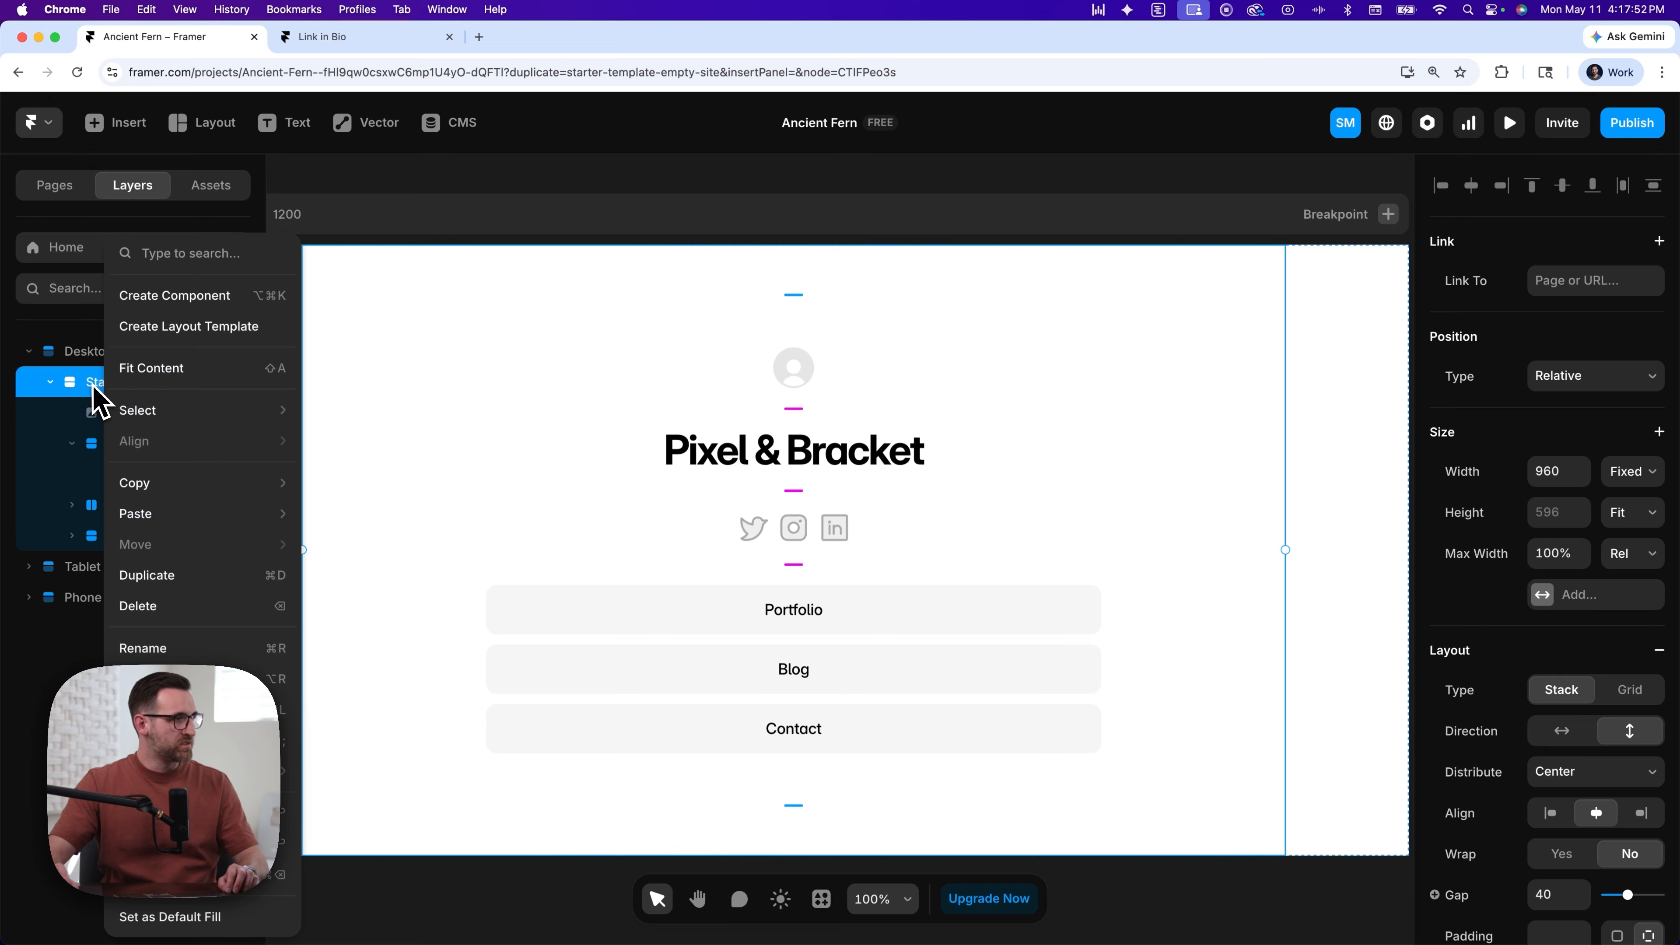
click(93, 384)
double_click(104, 382)
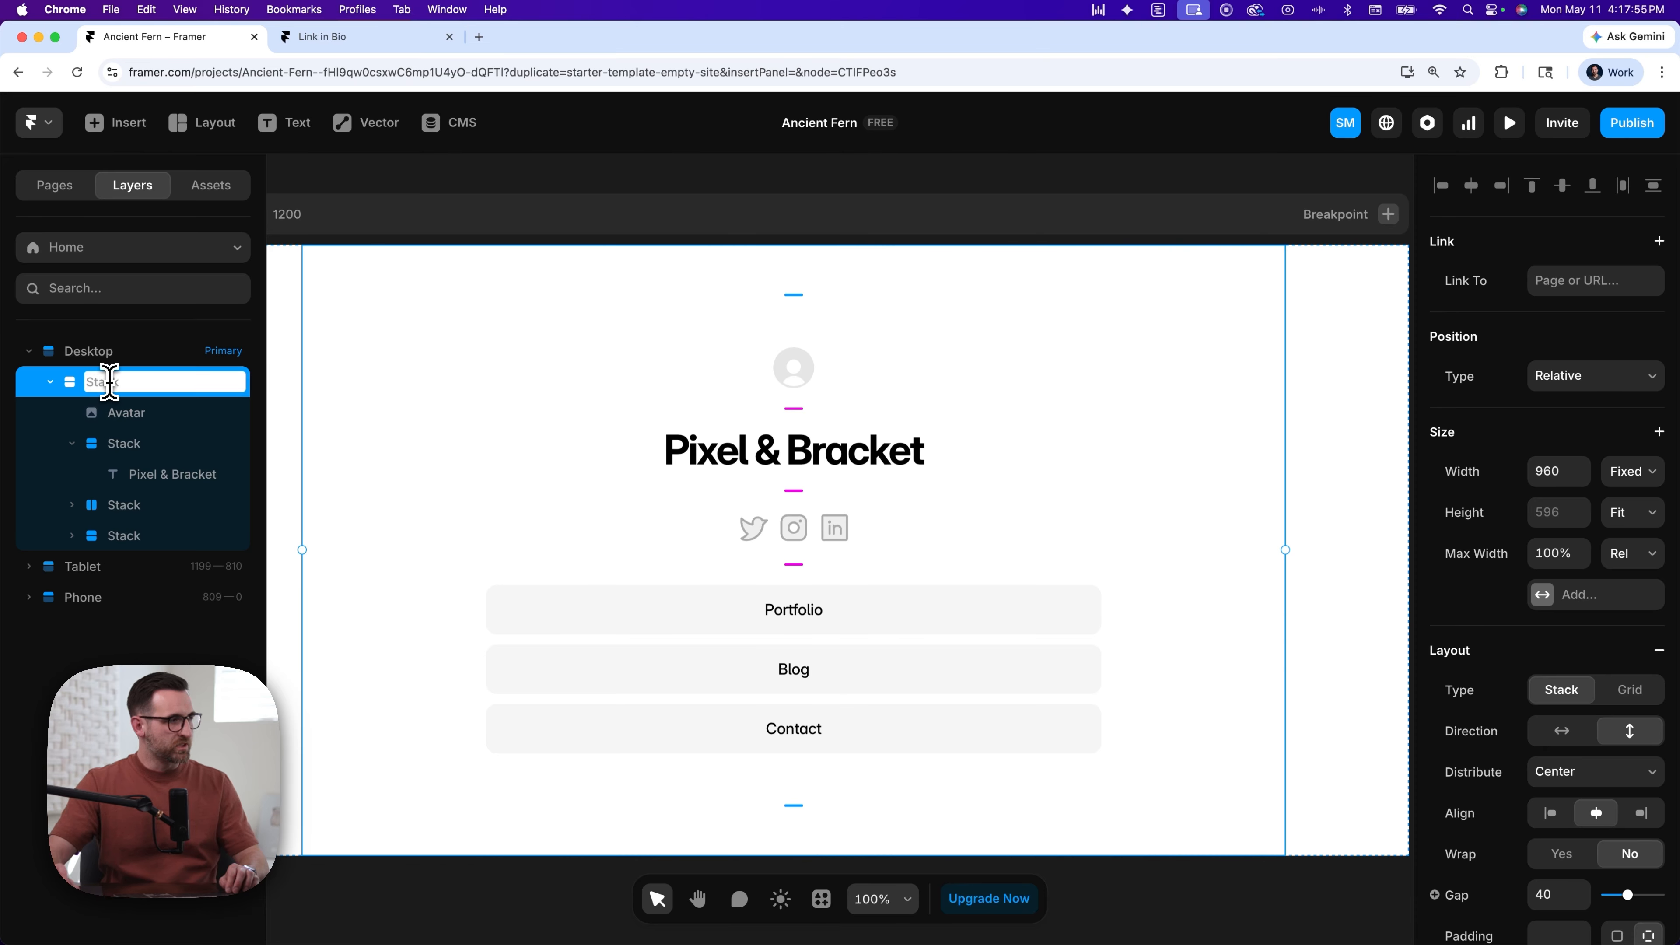
text(sections)
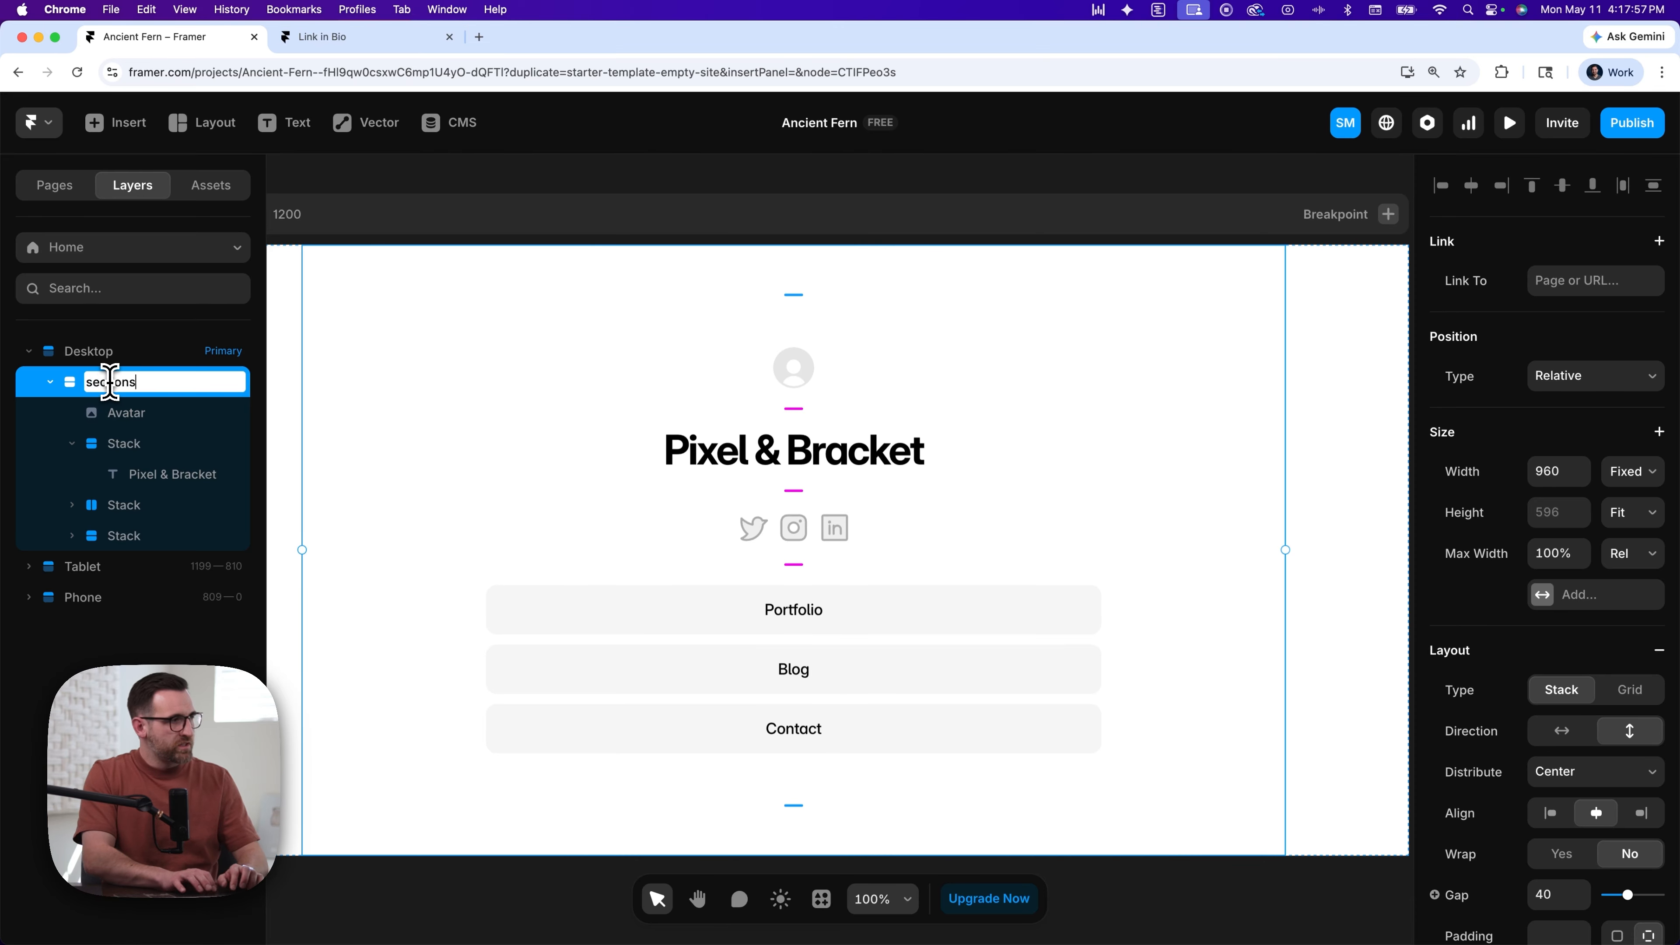
key(Return)
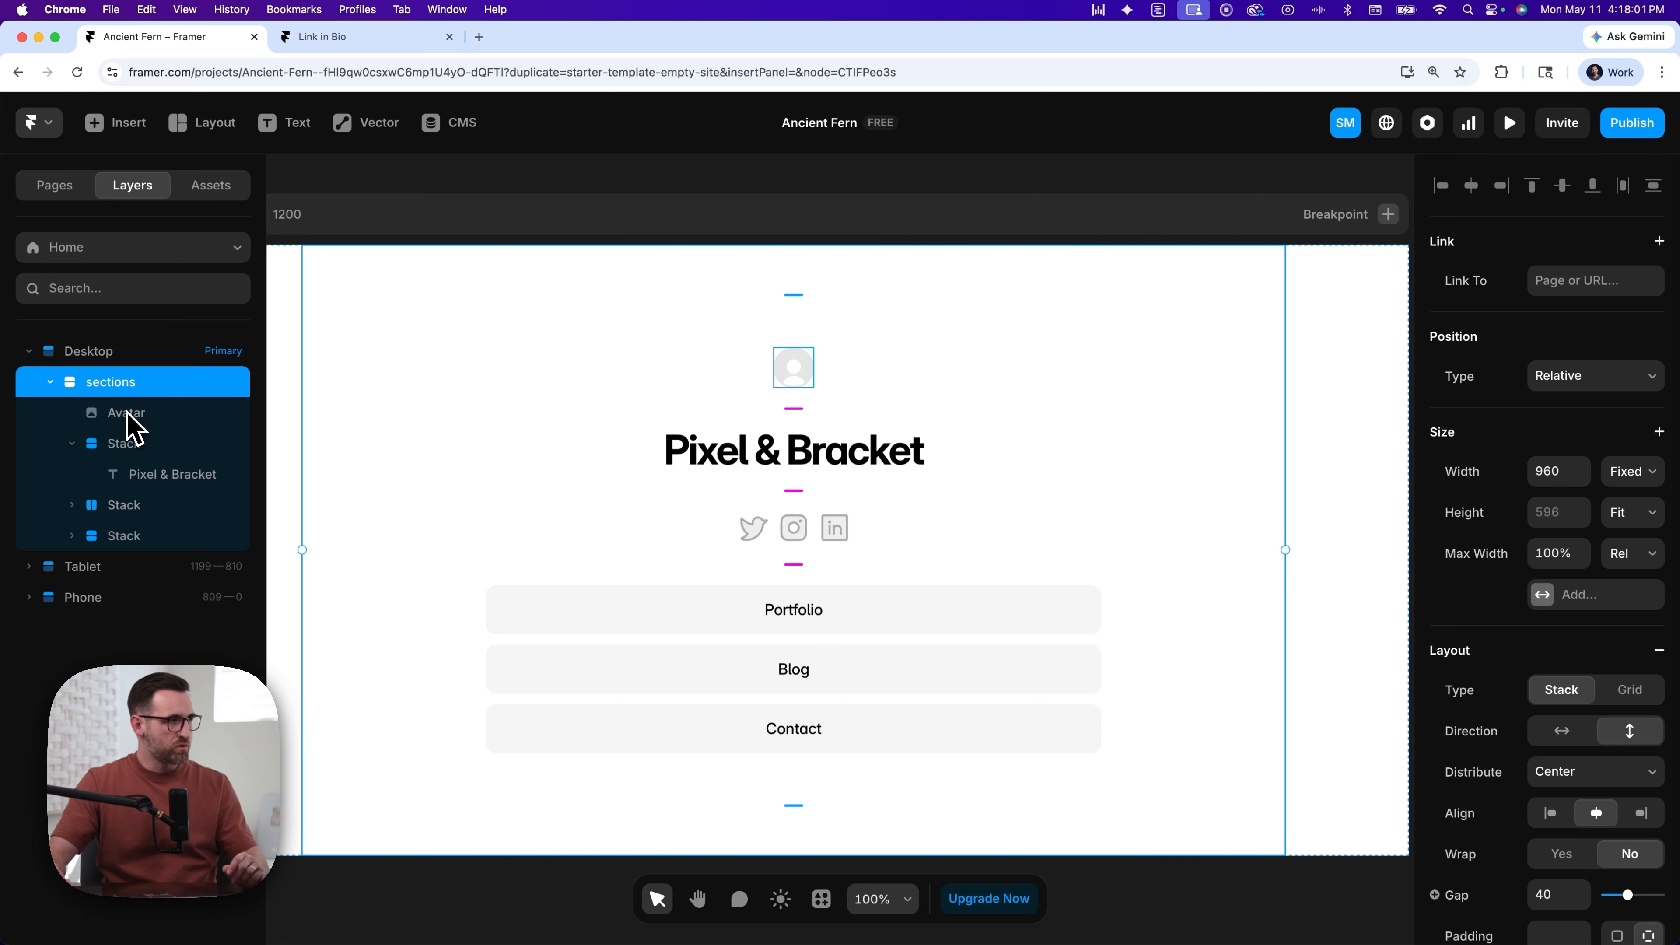
- Collapse the heading's stack and rename the stack of Twitter, Instagram and LinkedIn logos "social"
click(72, 444)
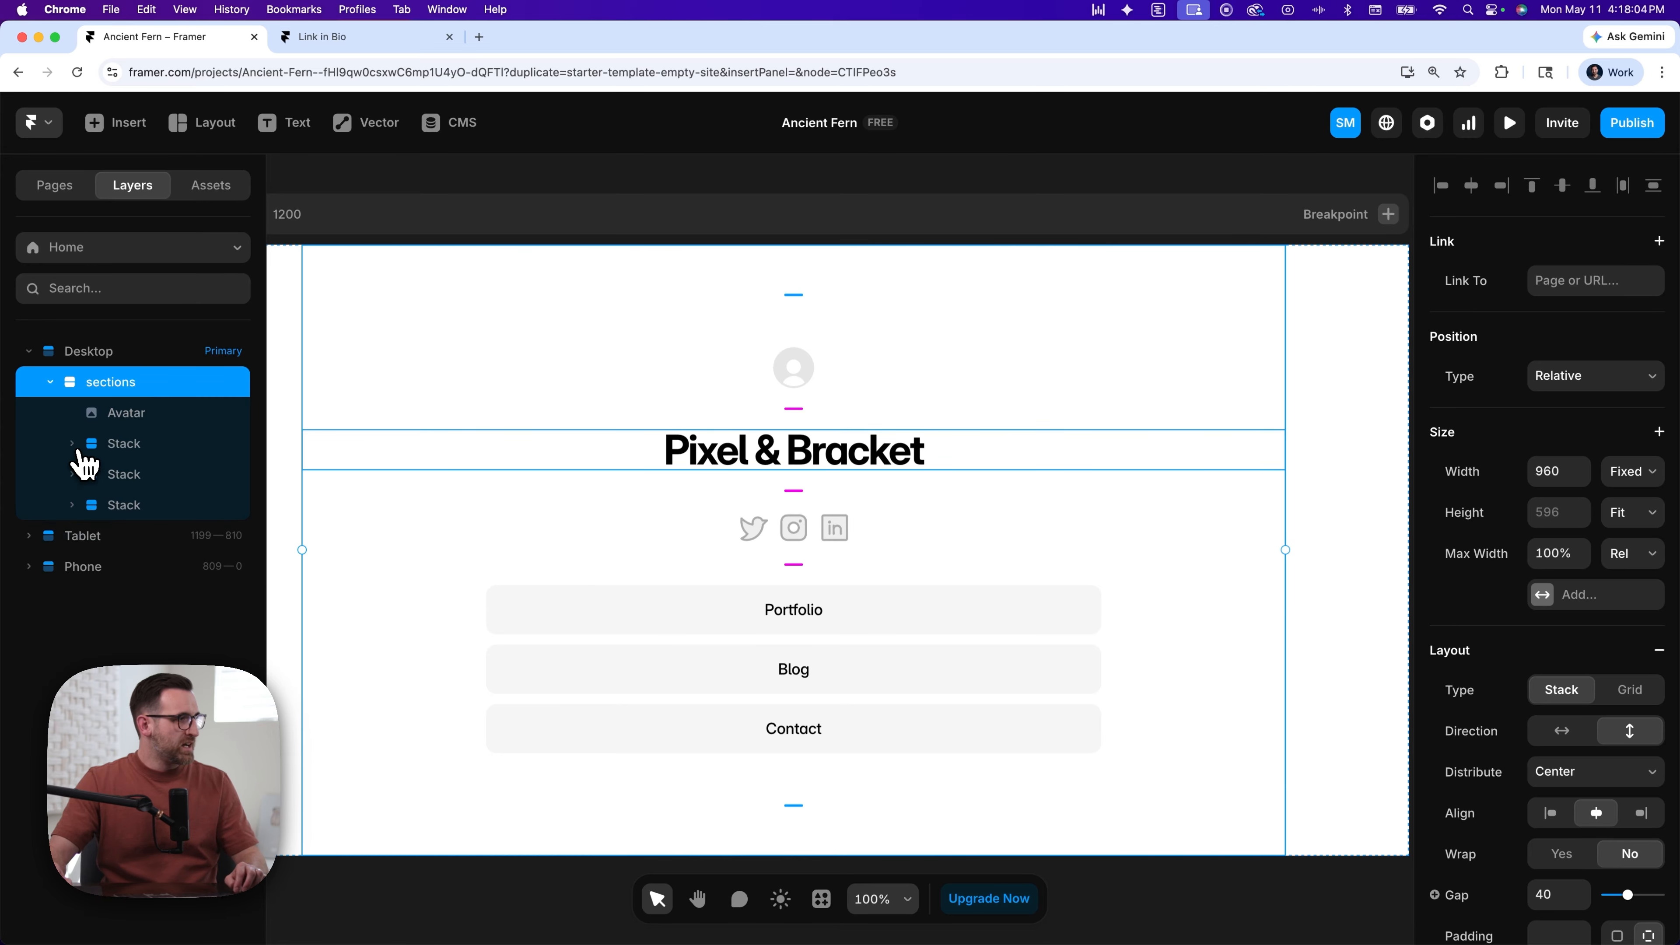
click(113, 475)
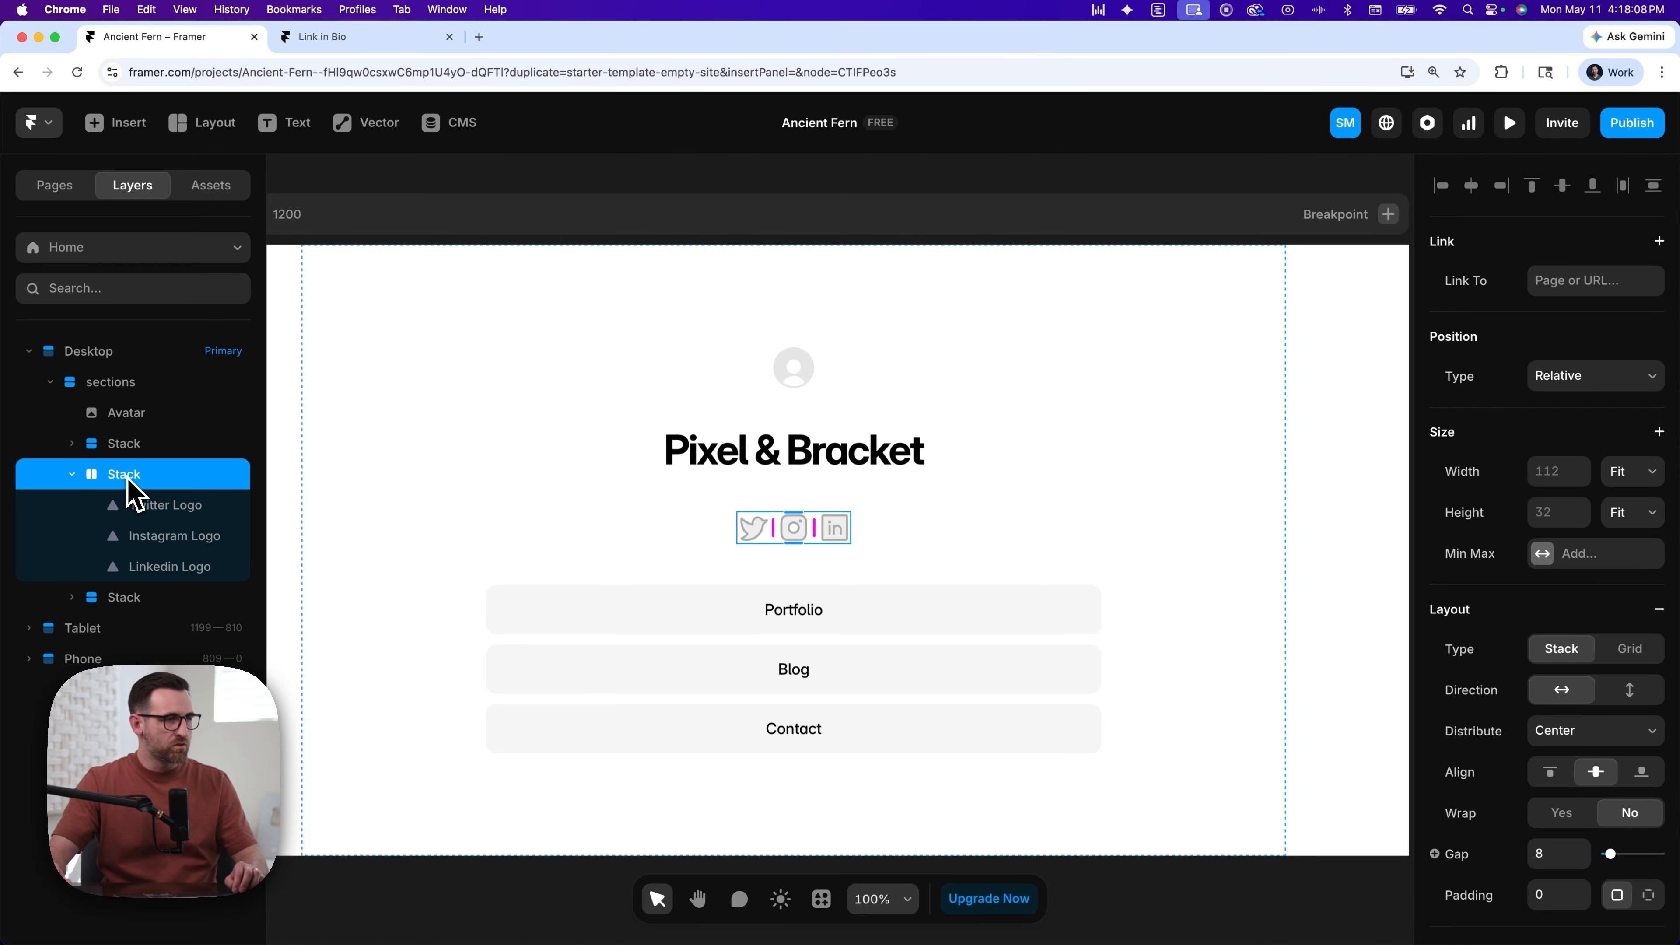
double_click(125, 475)
text(social)
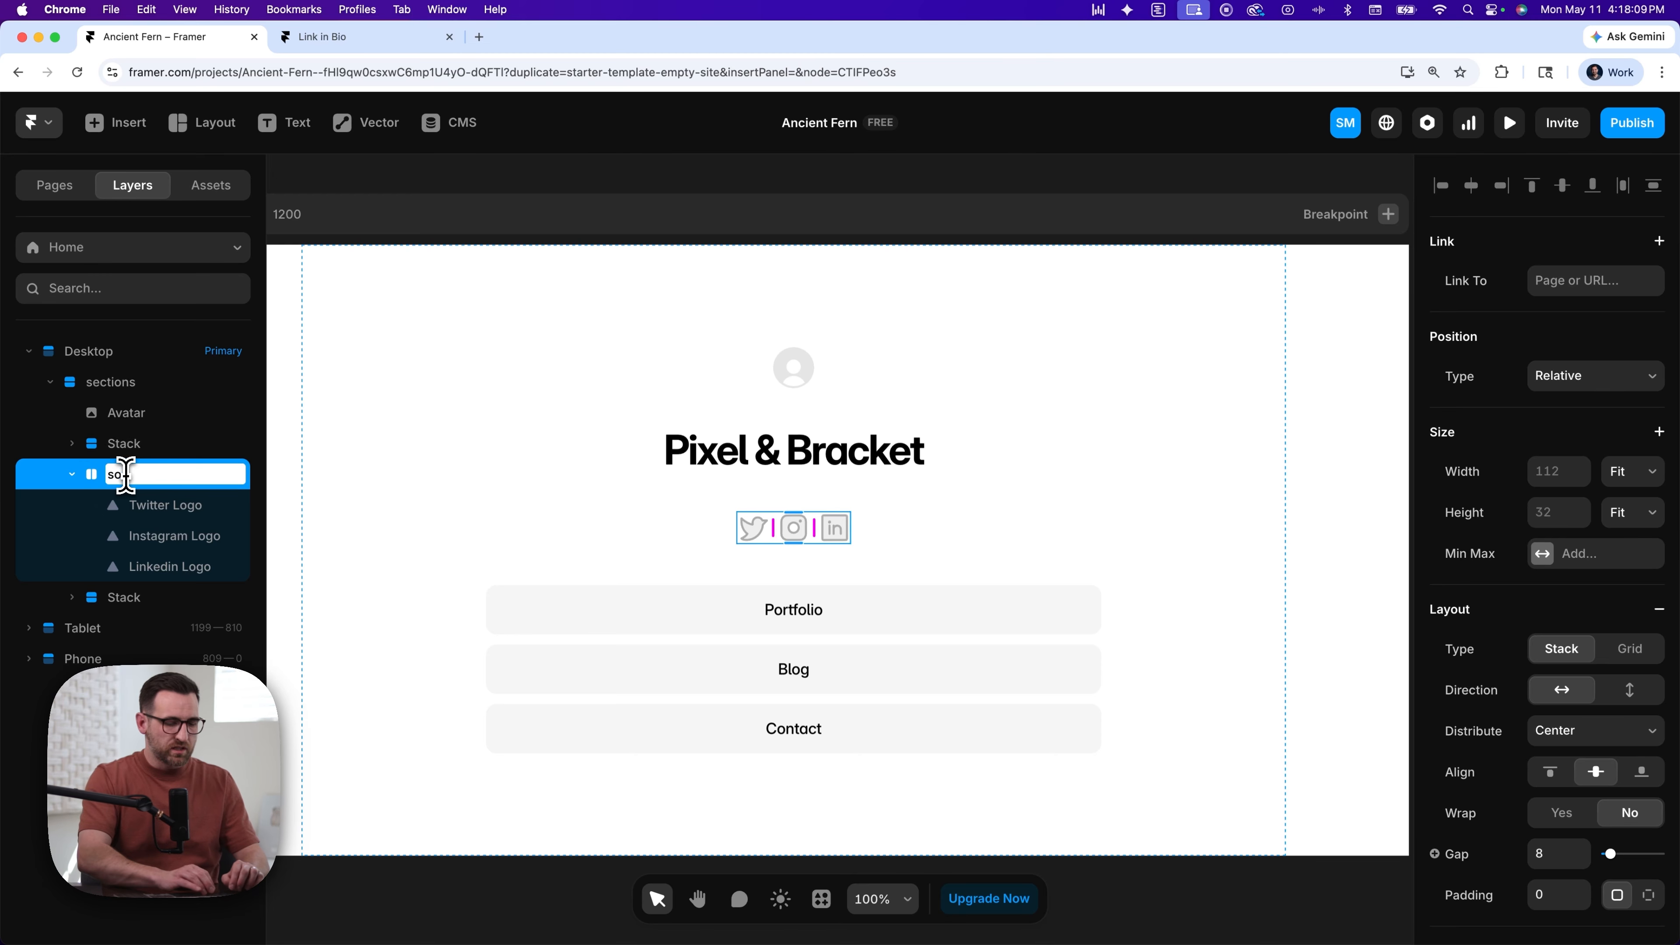
click(124, 444)
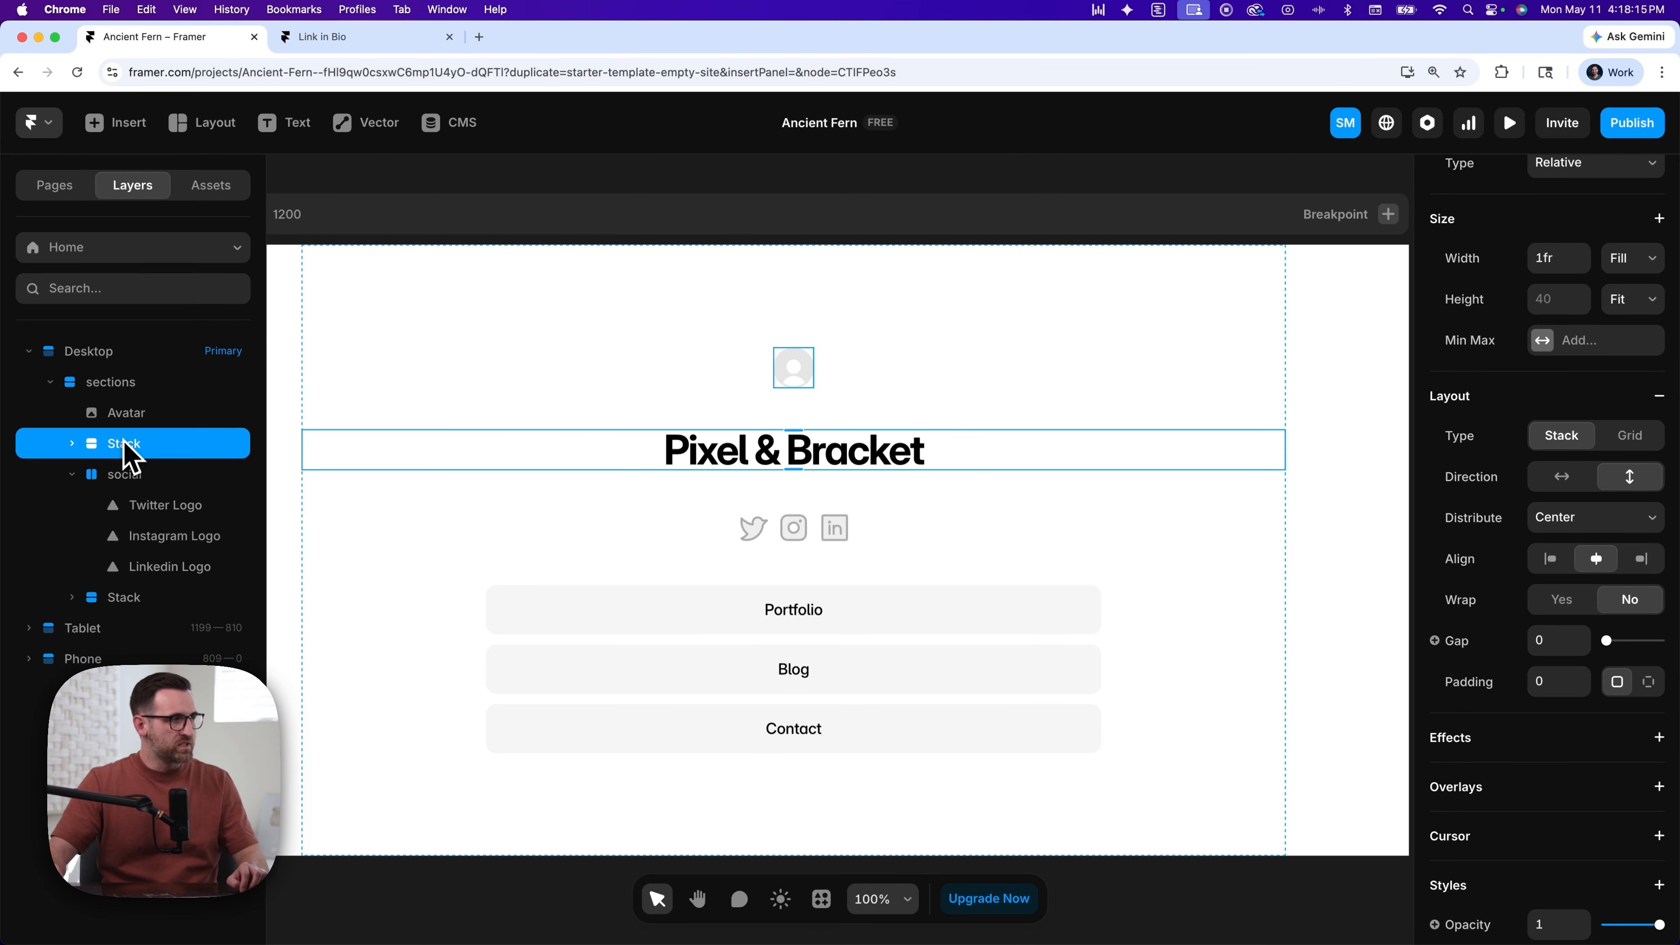
shift+click(132, 419)
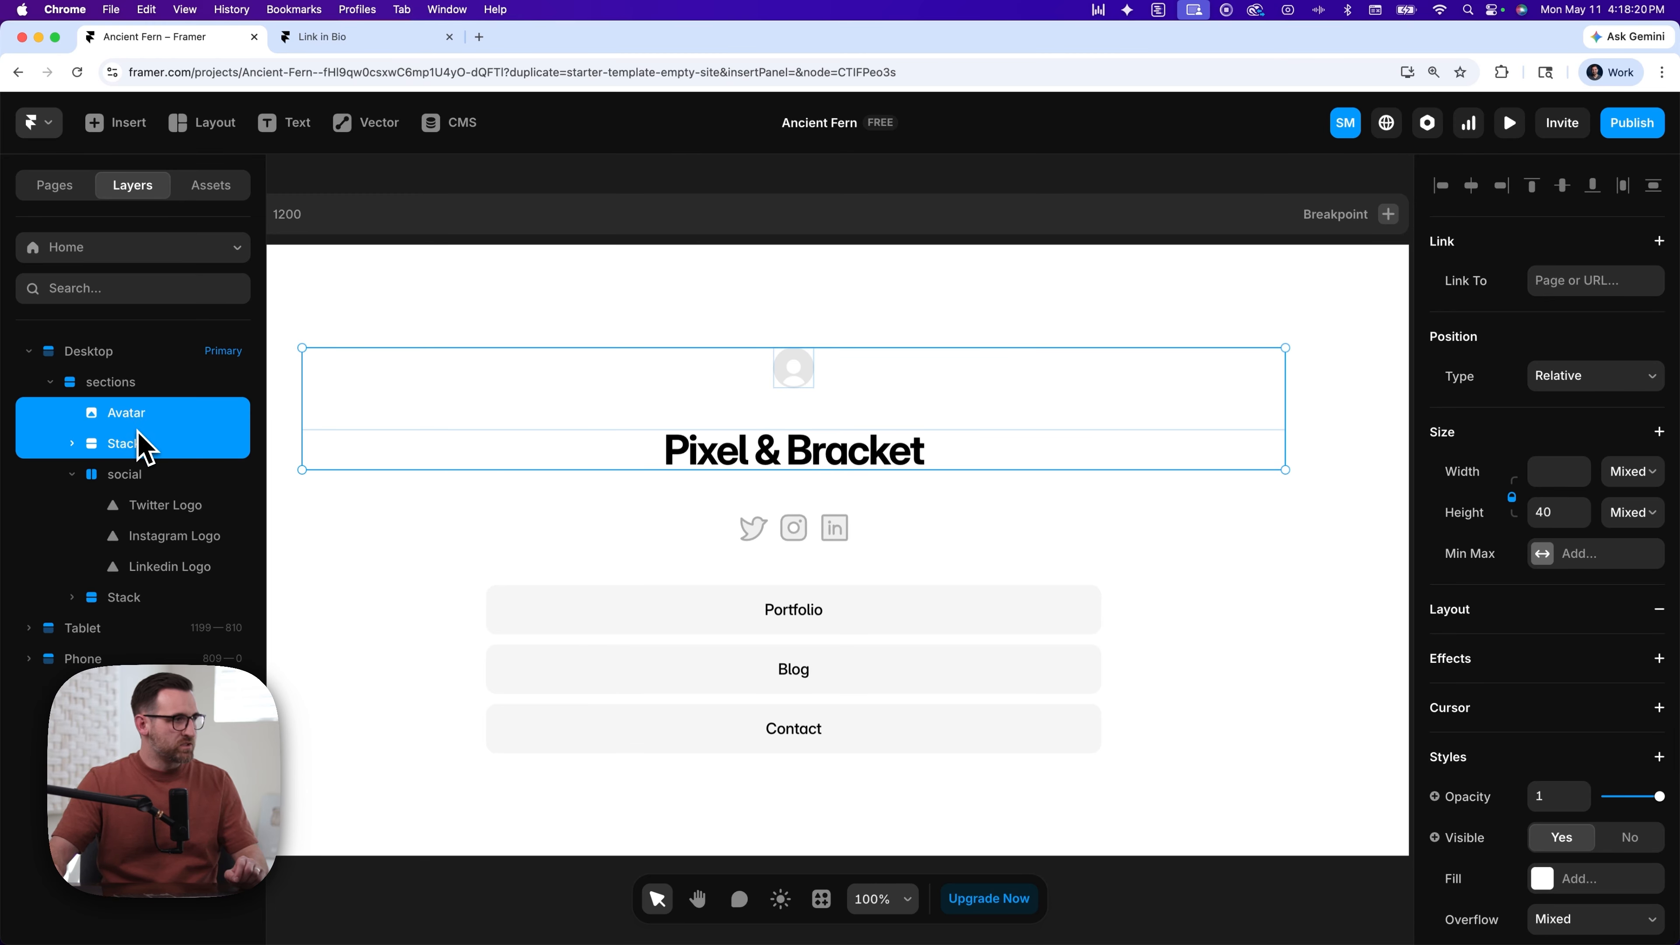
click(143, 444)
click(142, 414)
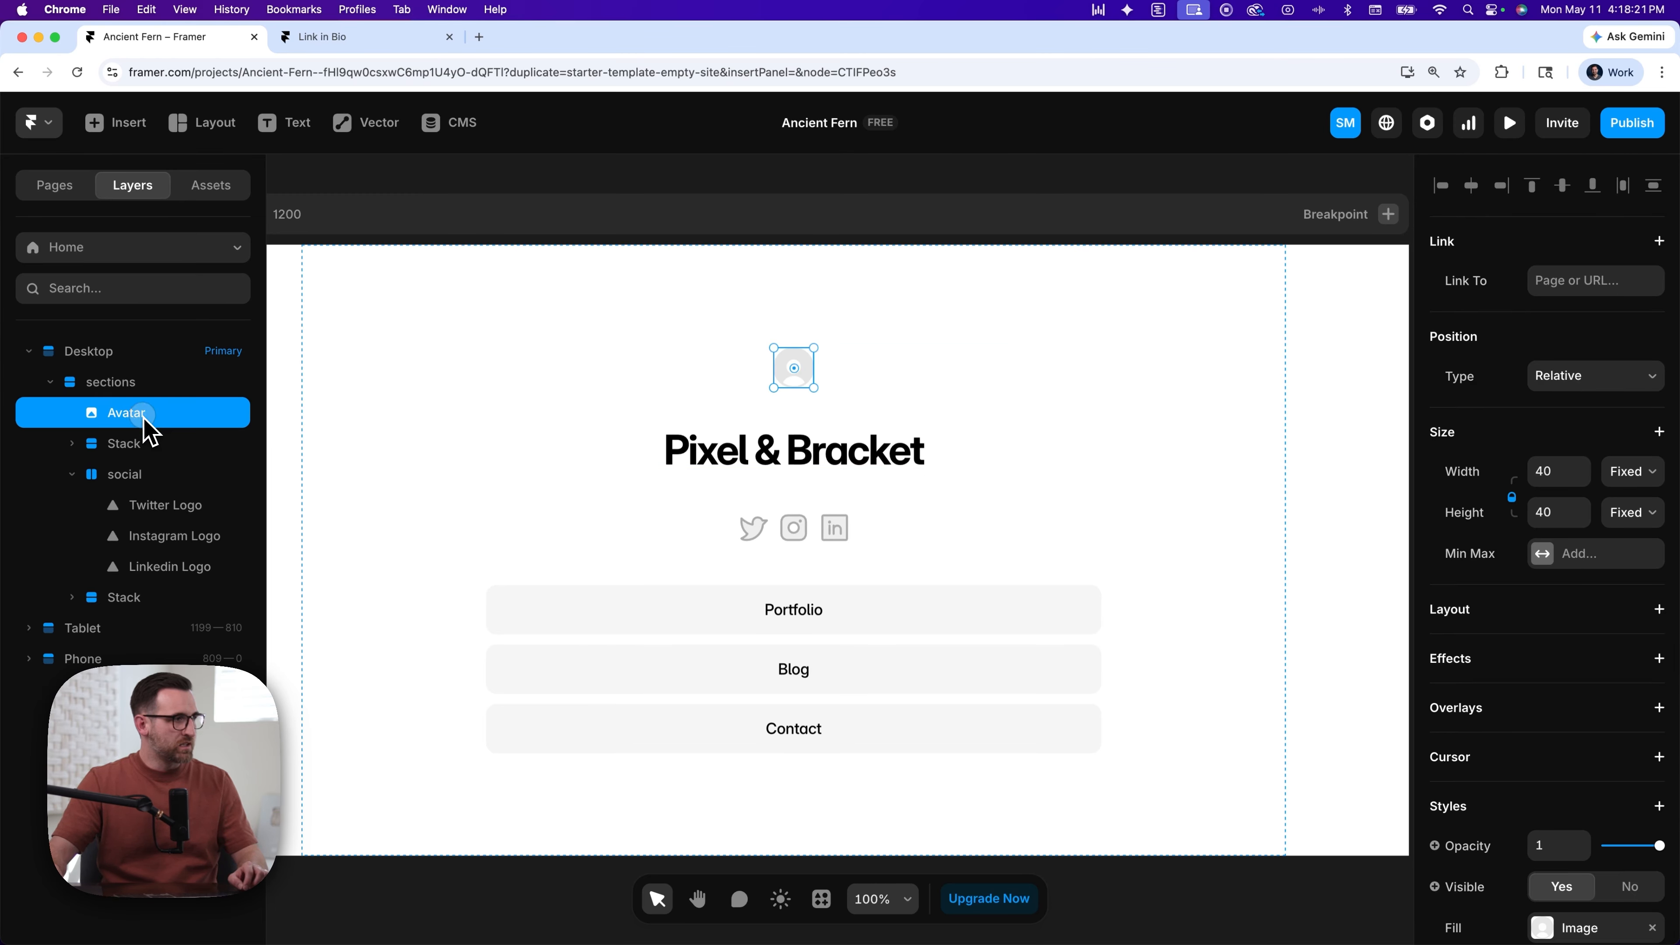
shift+click(140, 447)
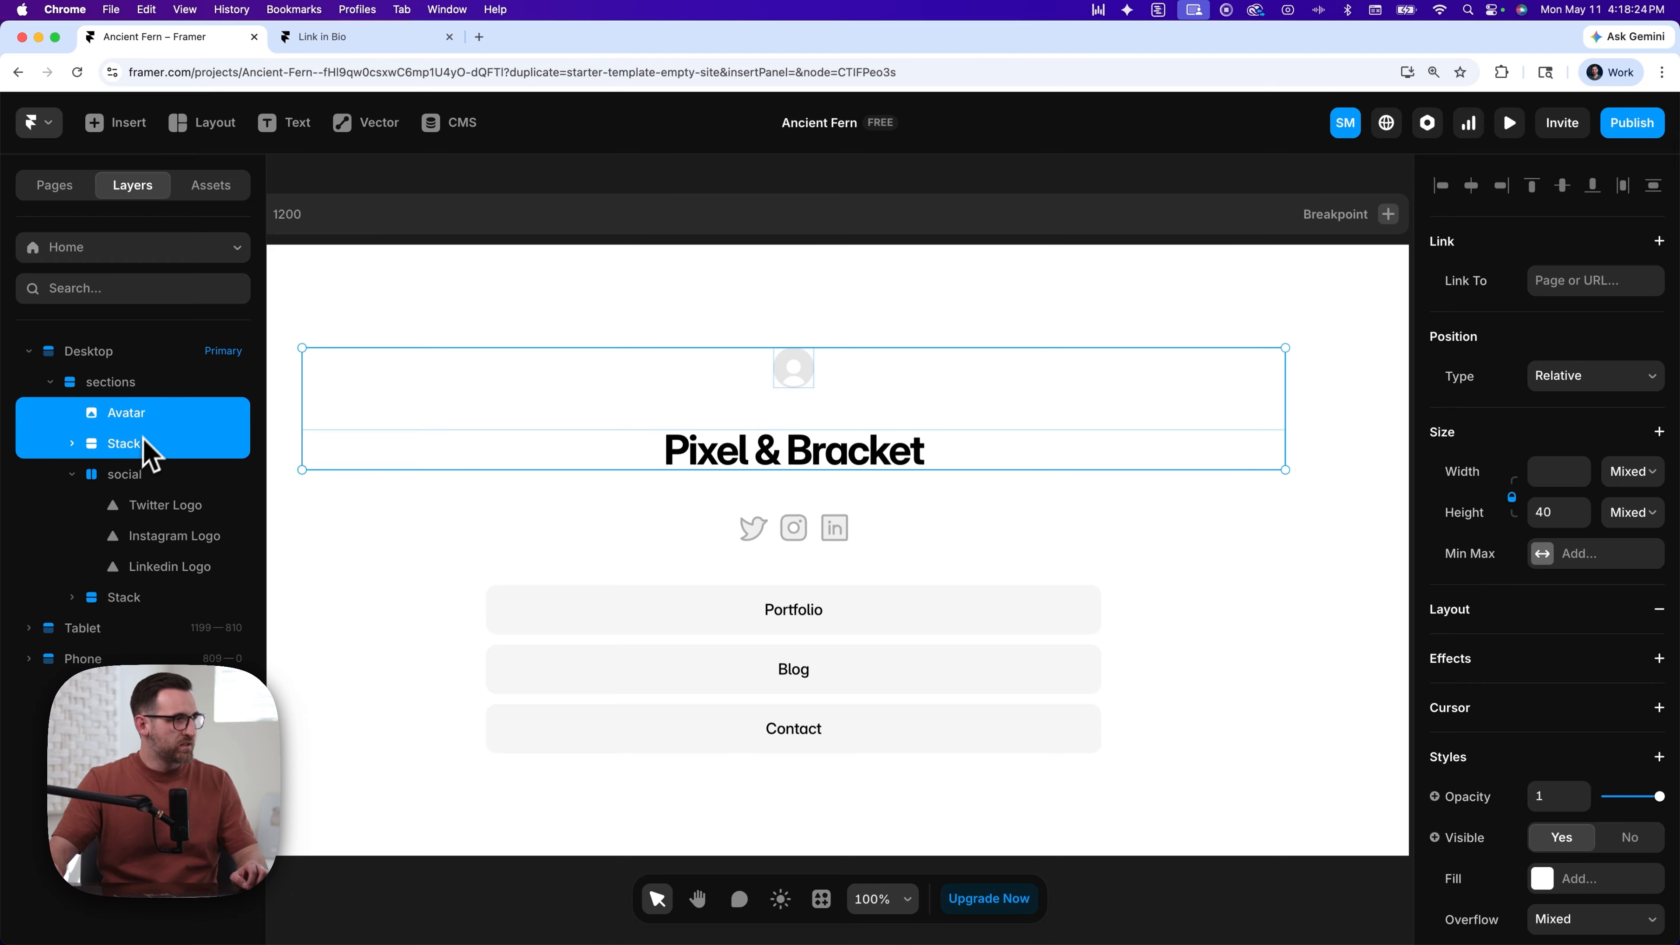
click(161, 416)
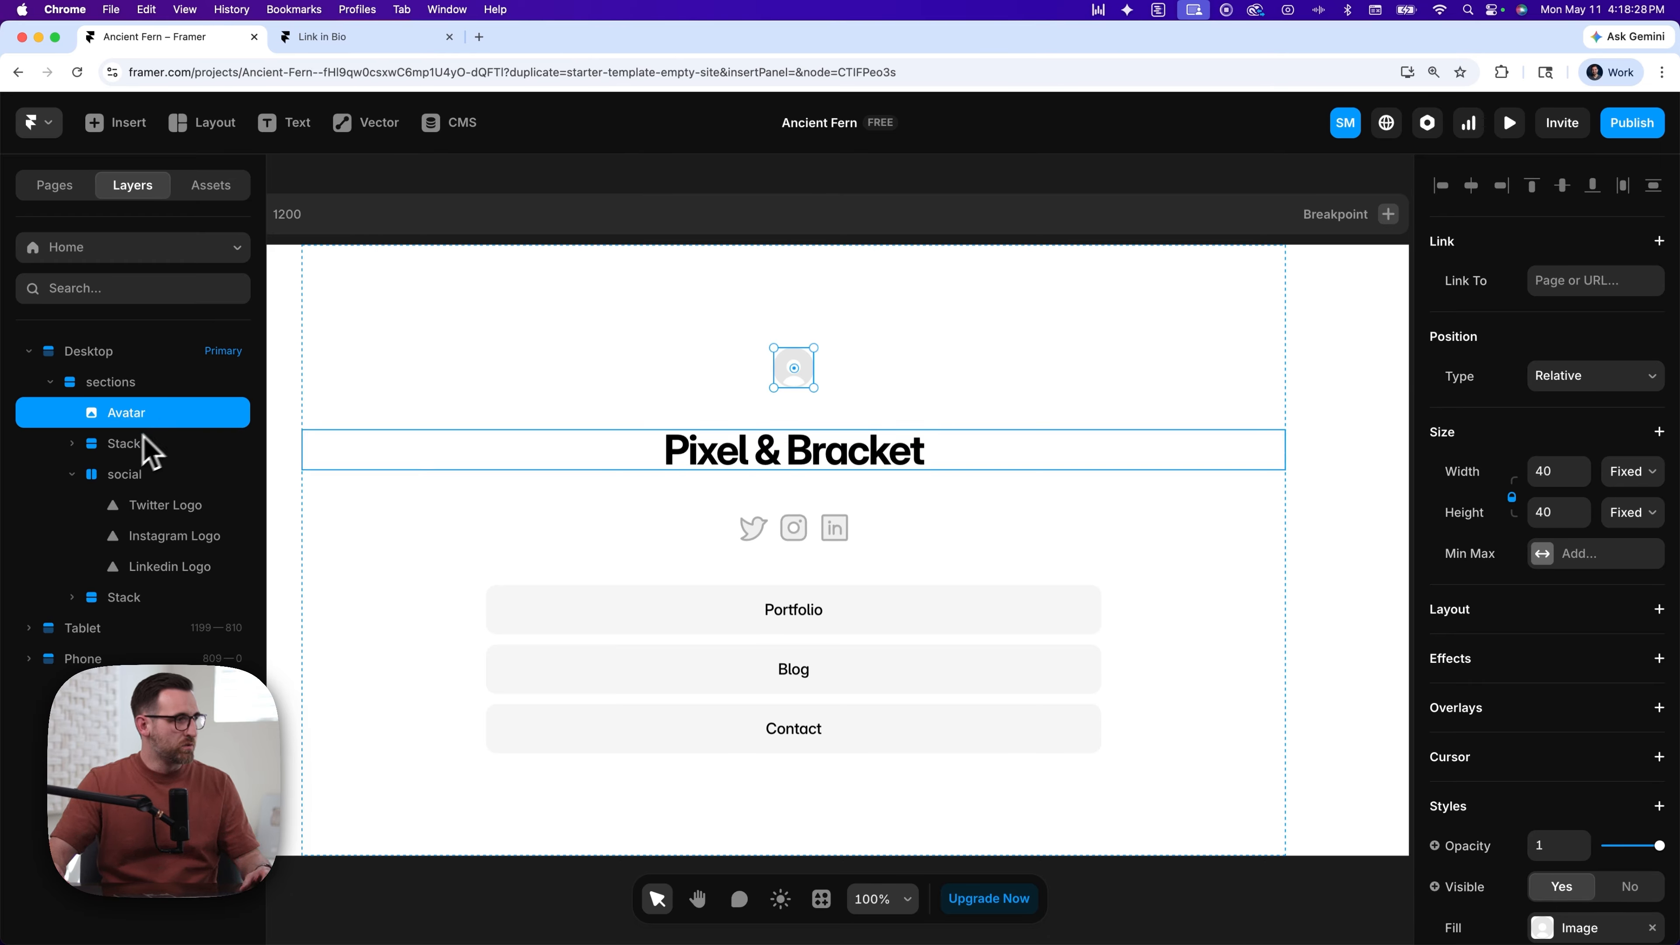
click(123, 443)
shift+click(124, 382)
shift+click(114, 352)
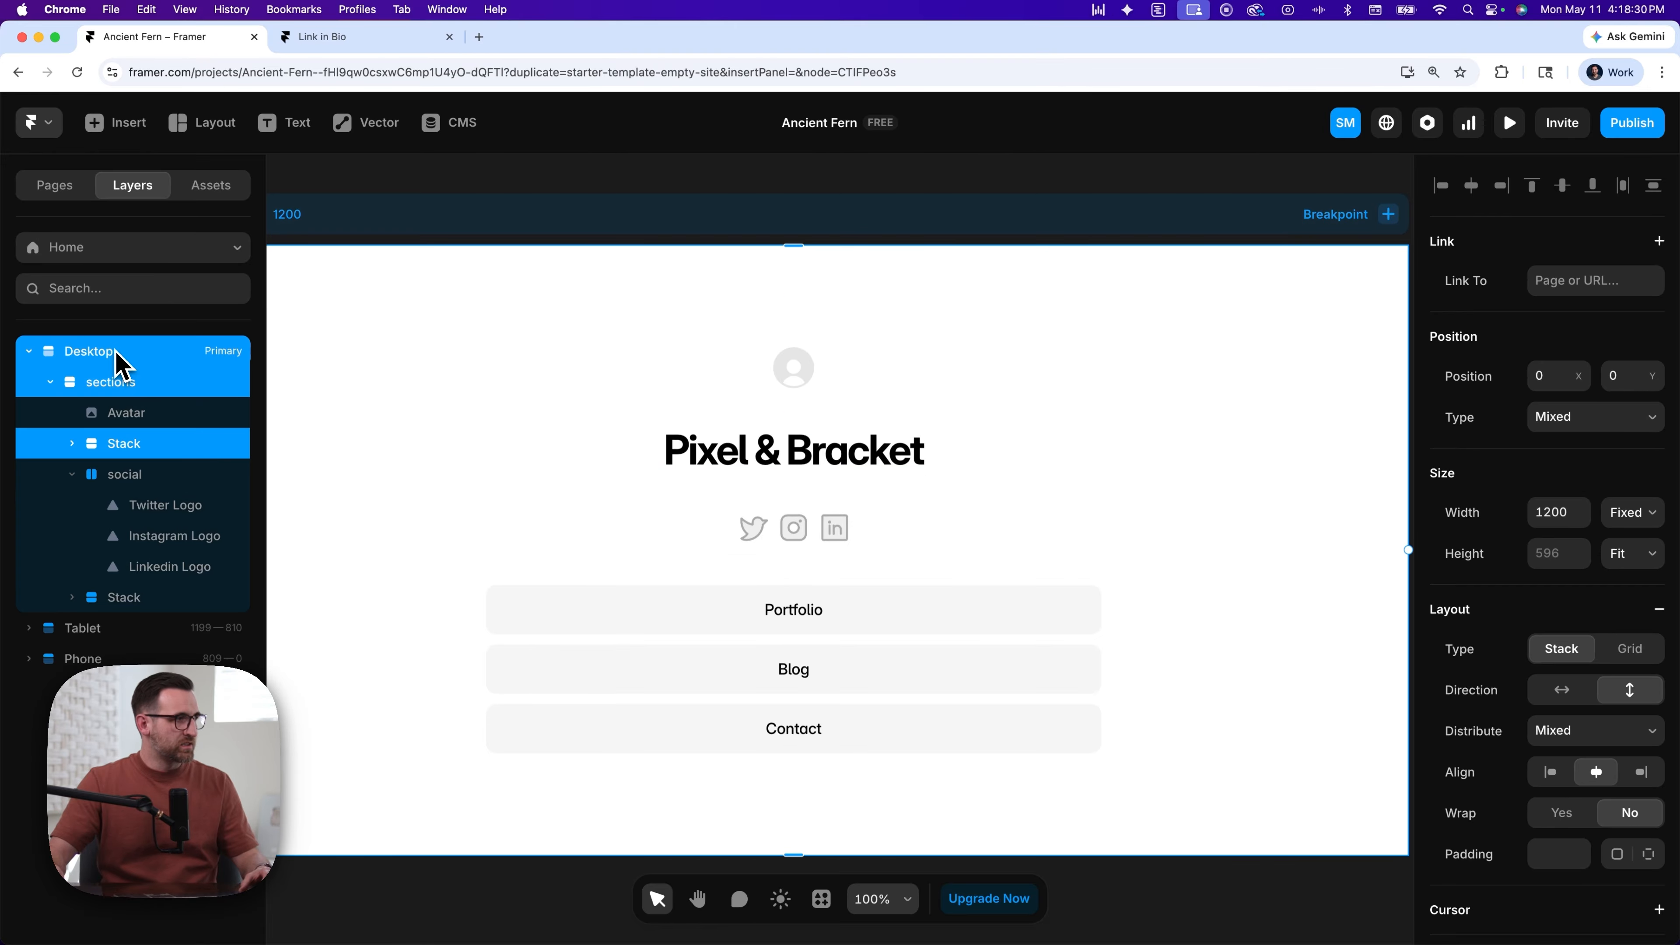
shift+click(129, 413)
click(131, 396)
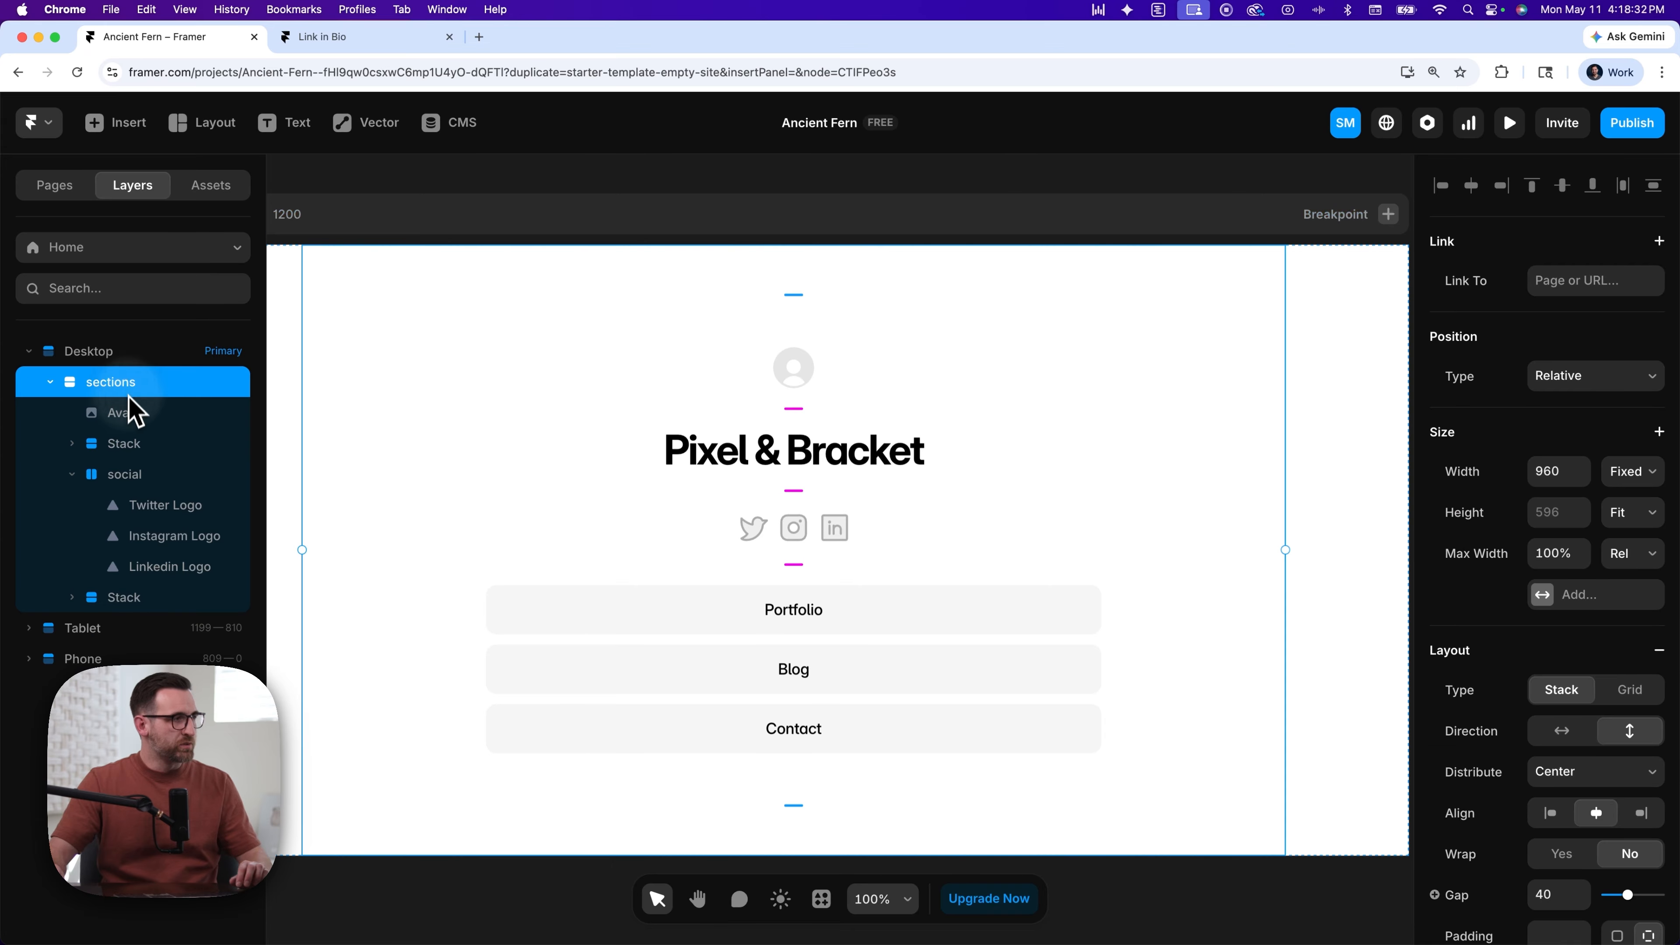
- Select the Avatar together with the heading's stack and wrap both in a new stack
click(132, 424)
shift+click(140, 443)
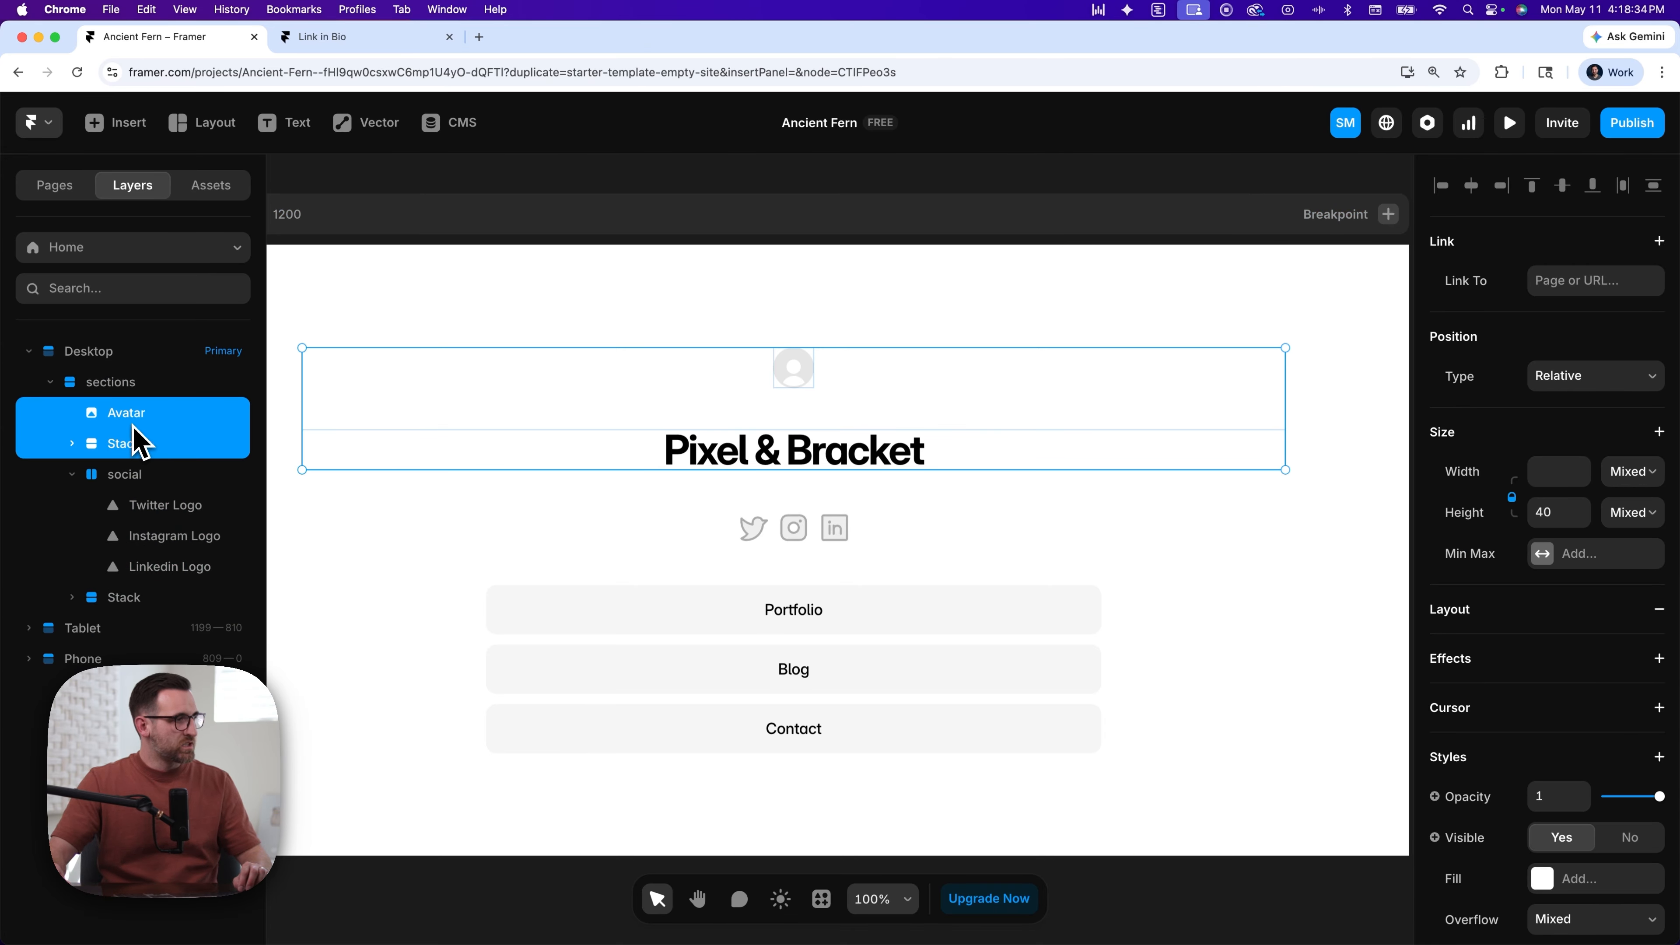
right_click(173, 442)
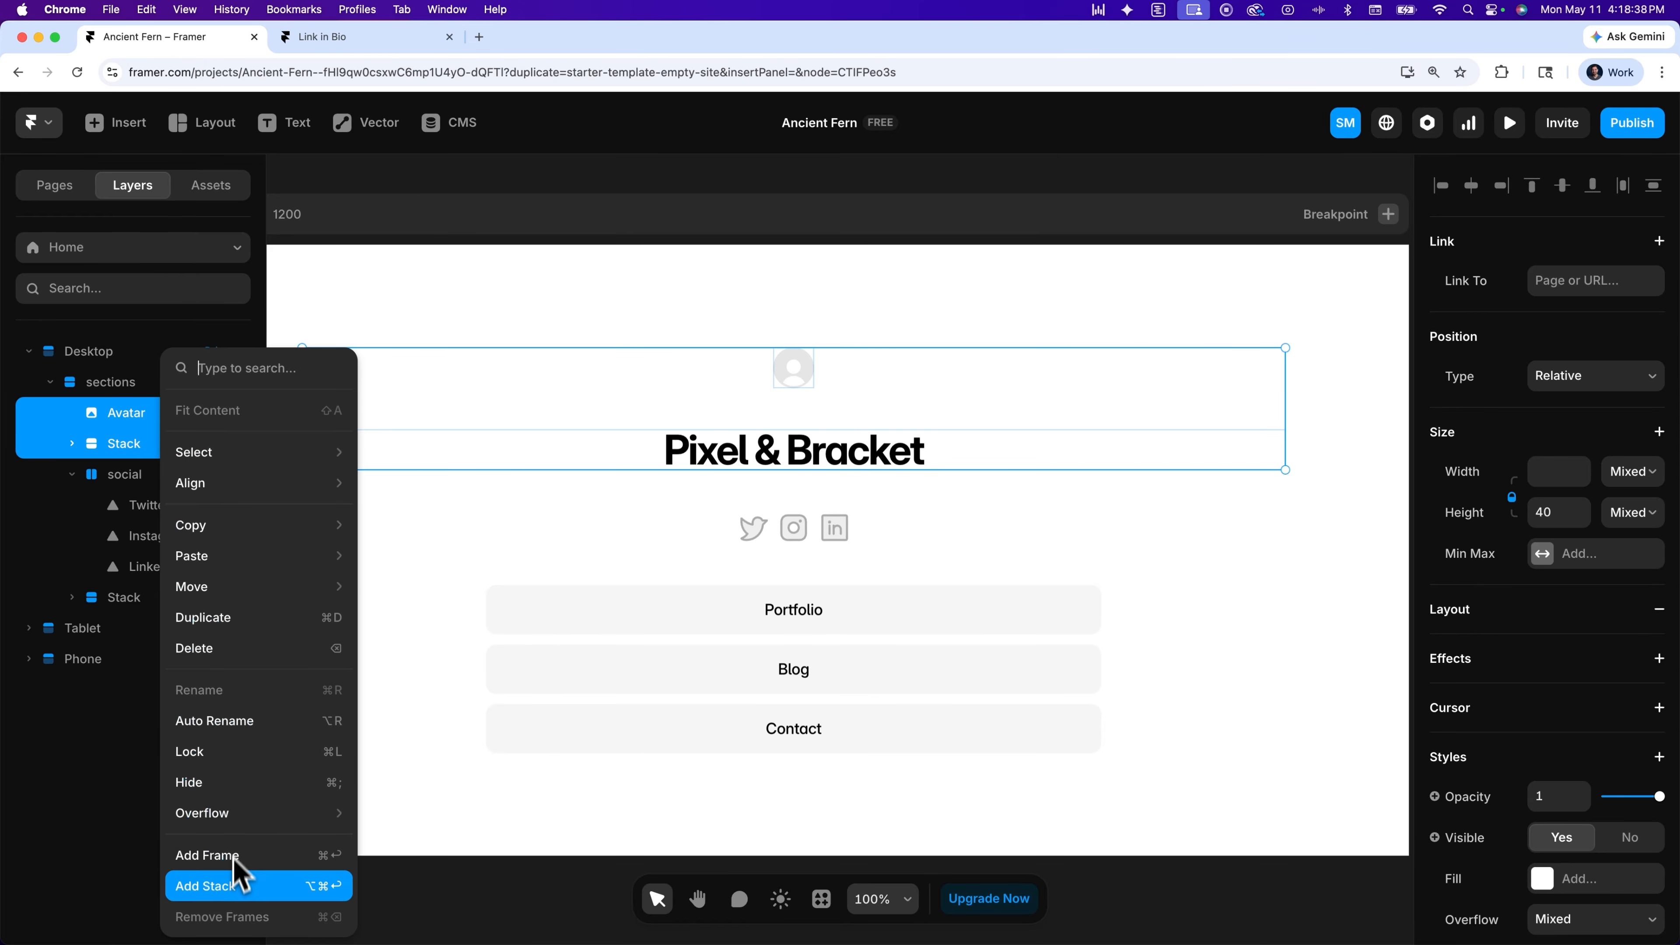
click(229, 900)
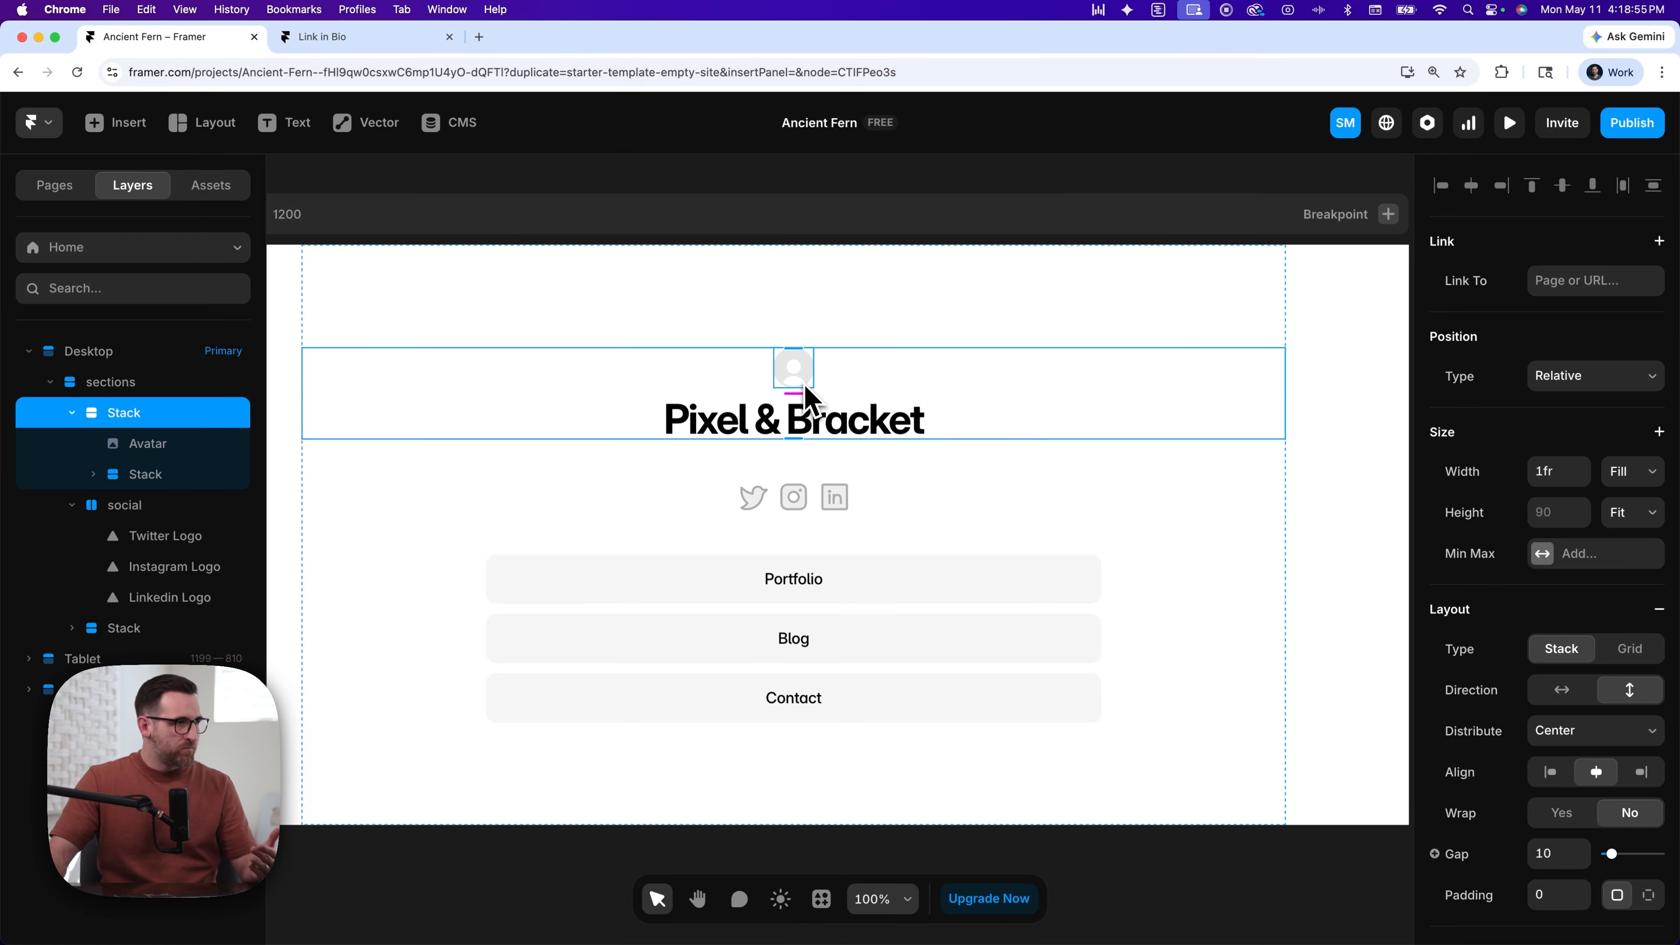
- Enlarge the avatar image above the "Pixel & Bracket" heading to 116 by 116
click(800, 374)
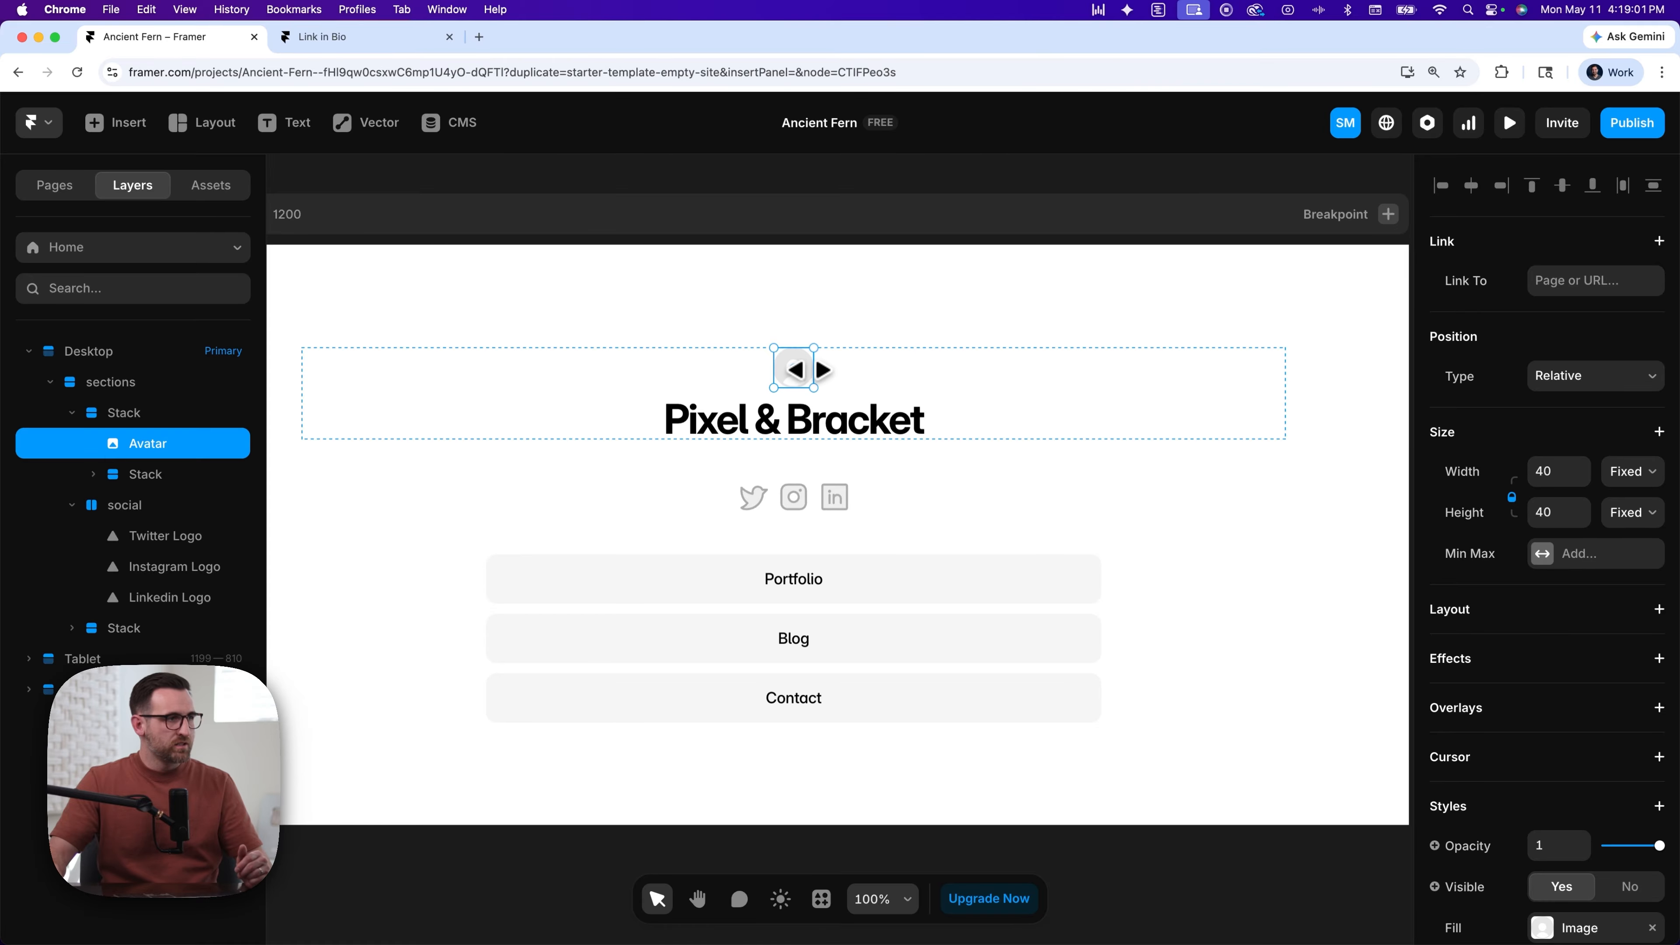
drag(814, 367, 890, 383)
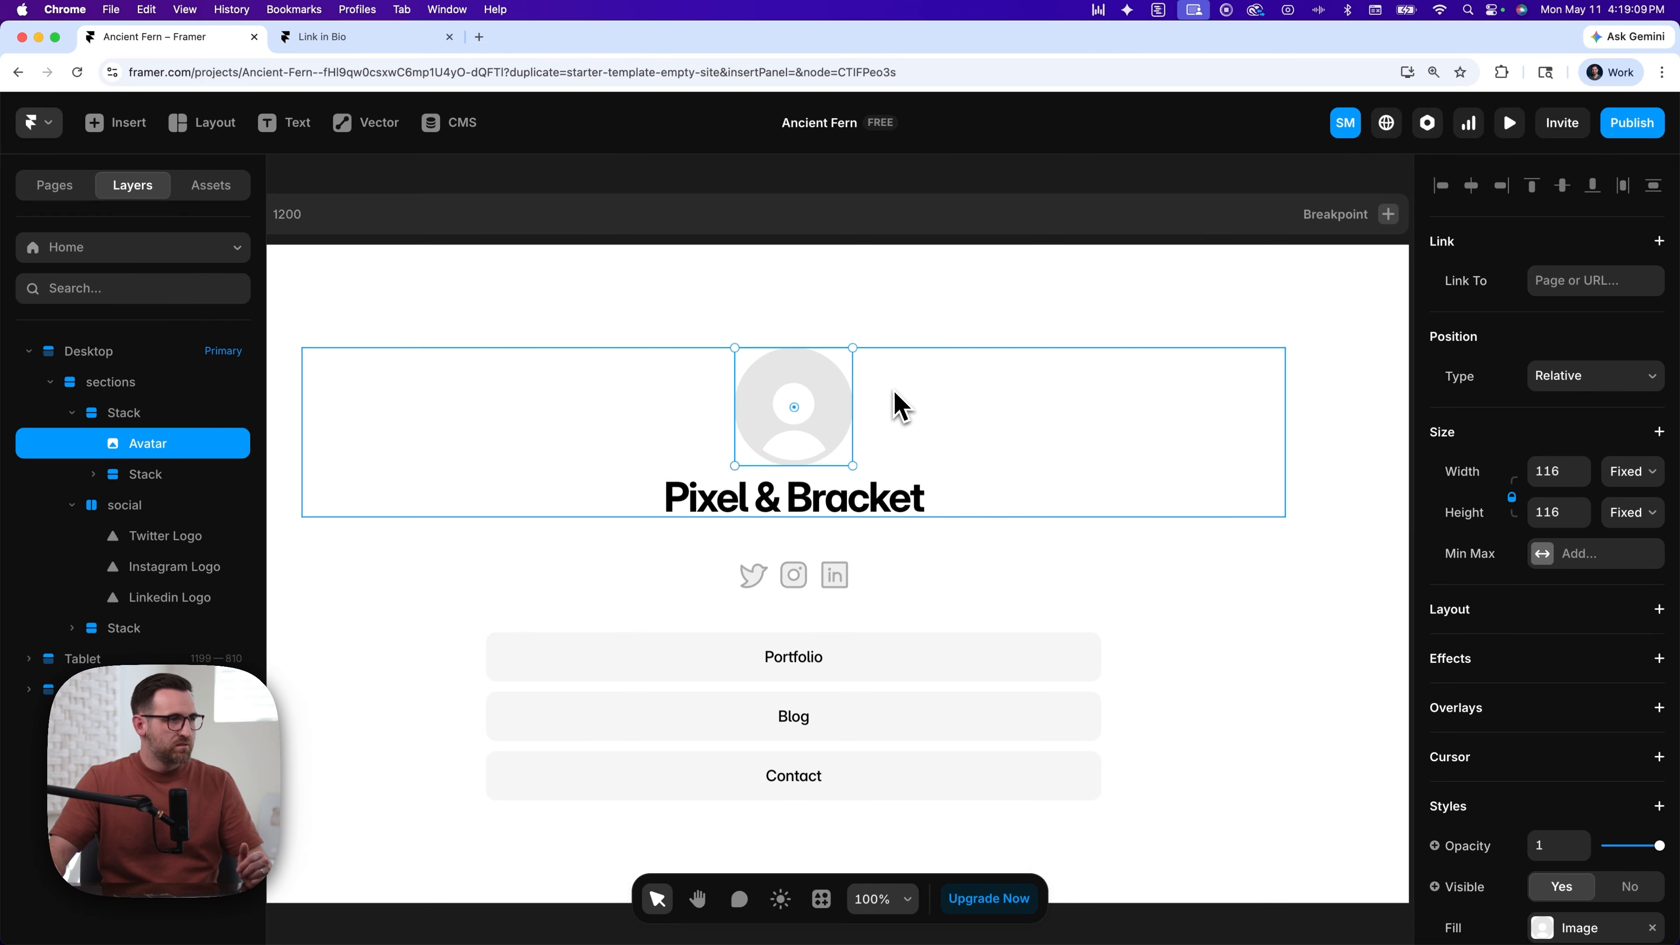
click(858, 515)
- Rename the stack containing the avatar and the "Pixel & Bracket" heading "bio"
click(124, 415)
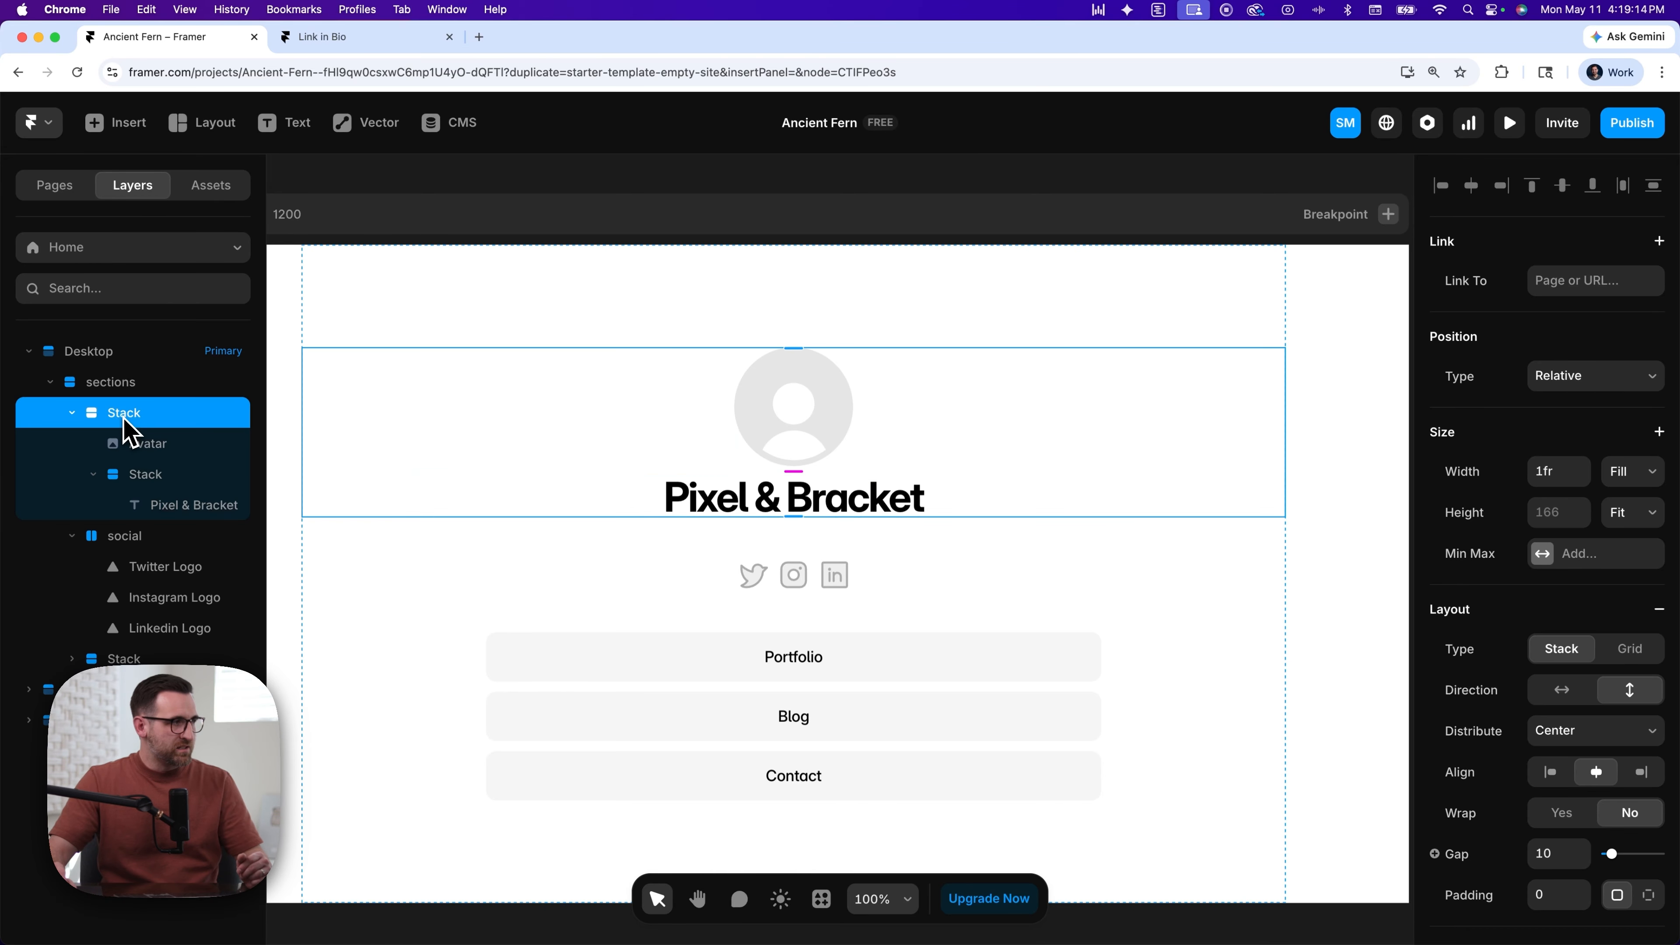
double_click(125, 415)
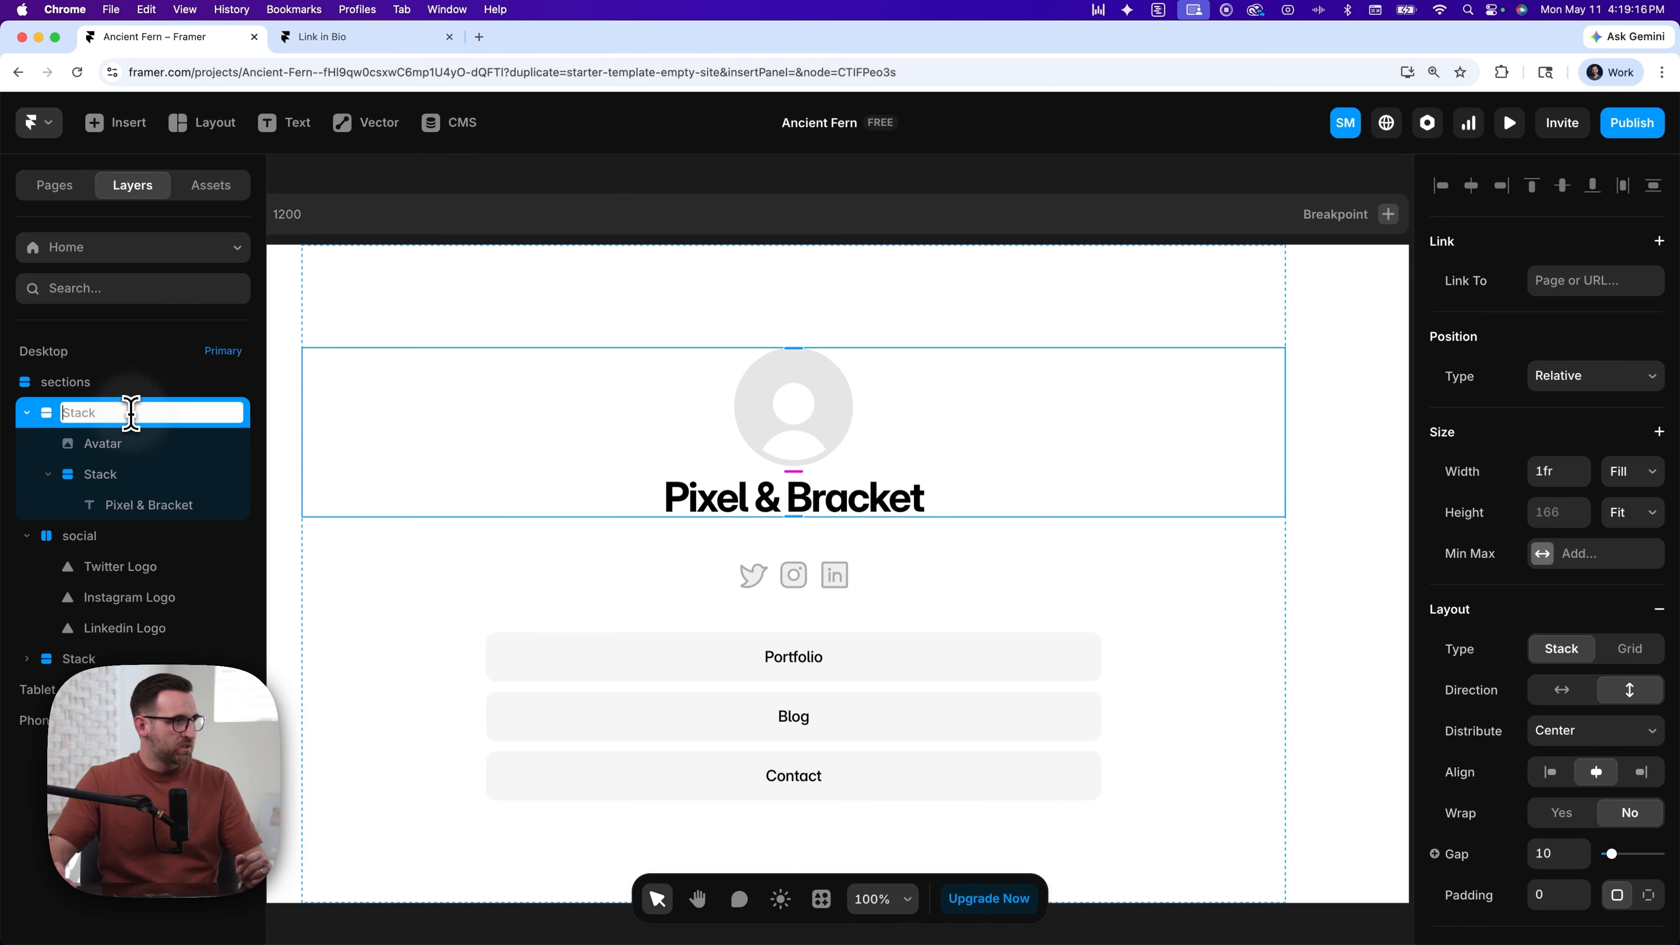
key(Return)
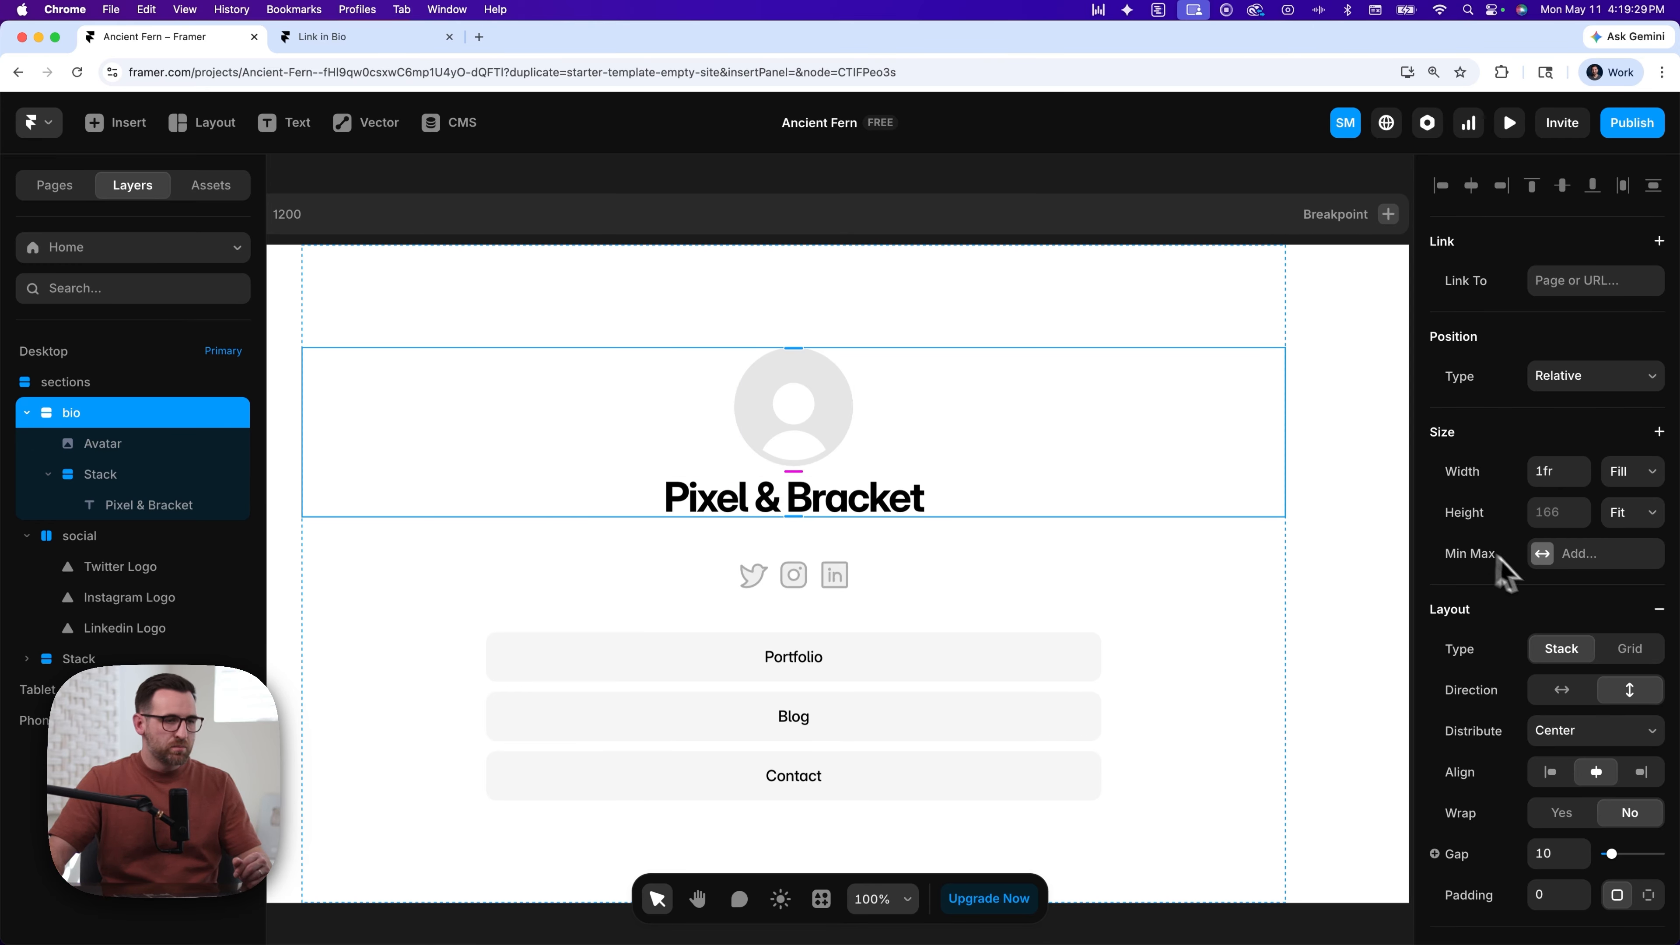
- Set the gap of the bio stack to 16
scroll(1481, 599, down, 2)
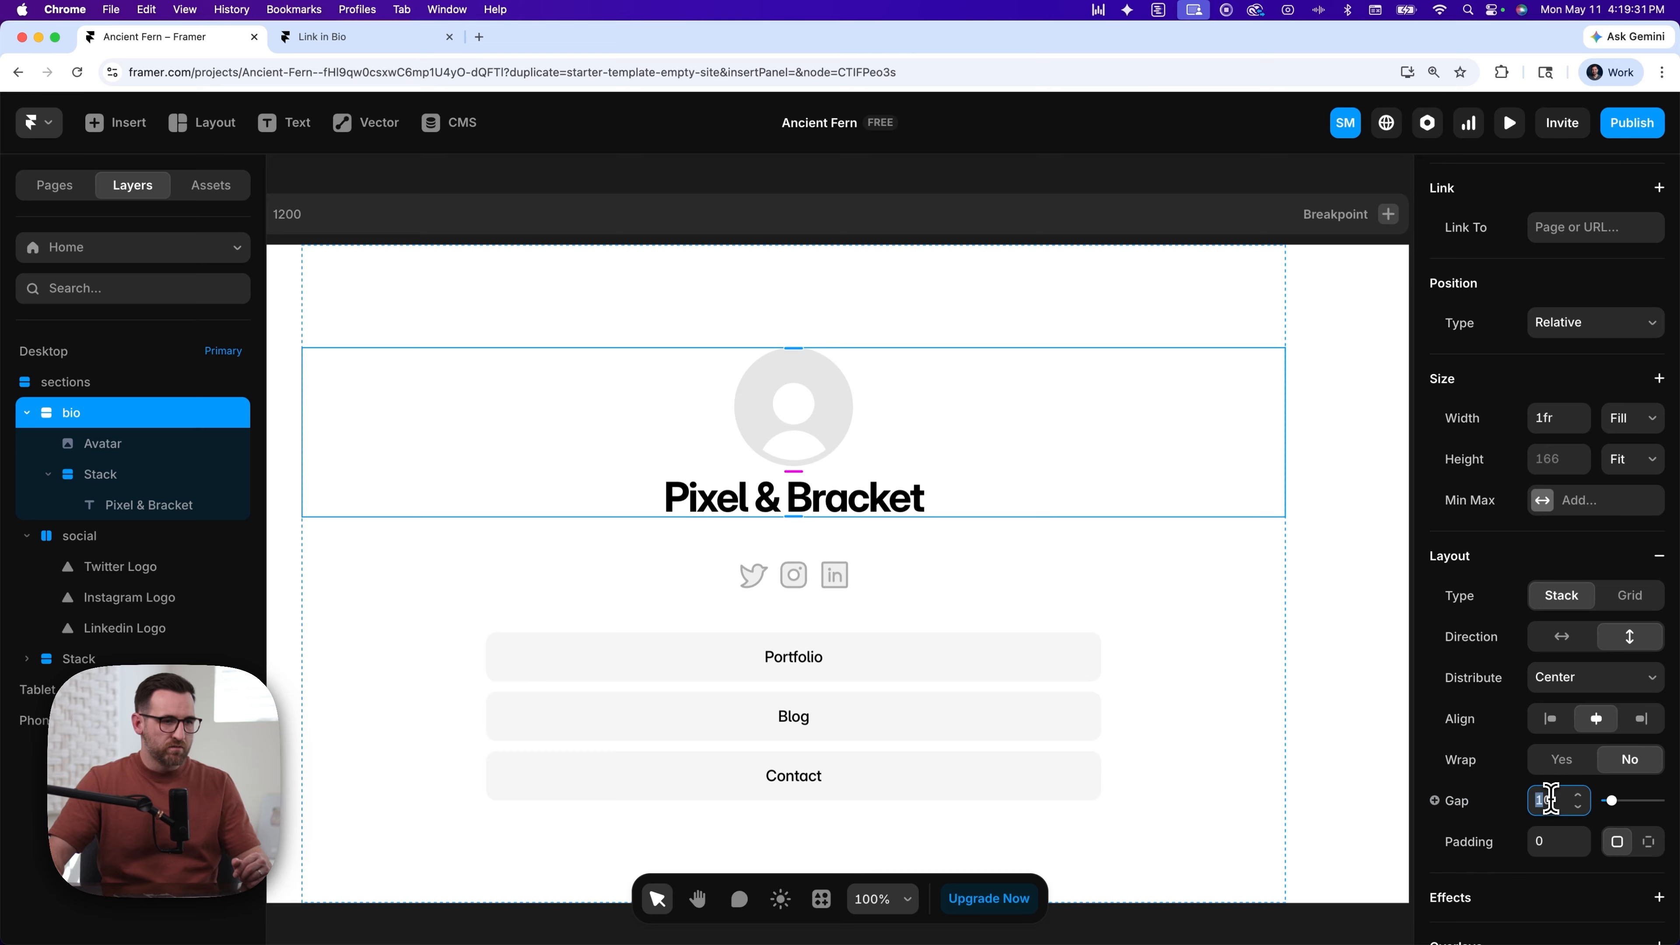
text(16)
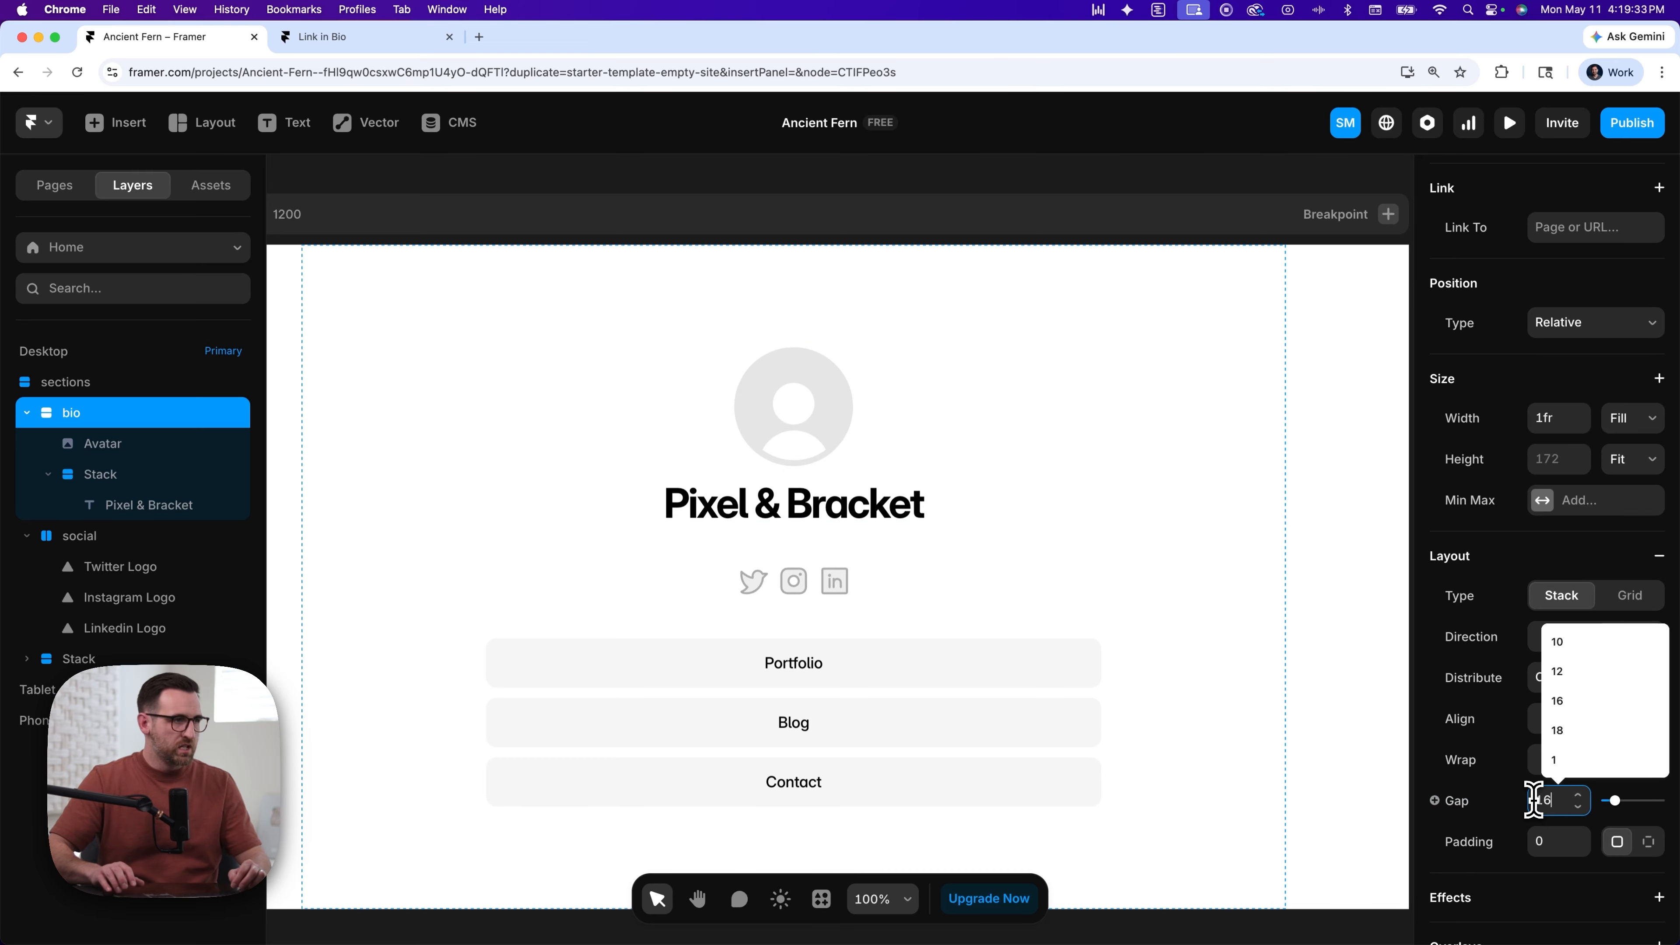
click(792, 422)
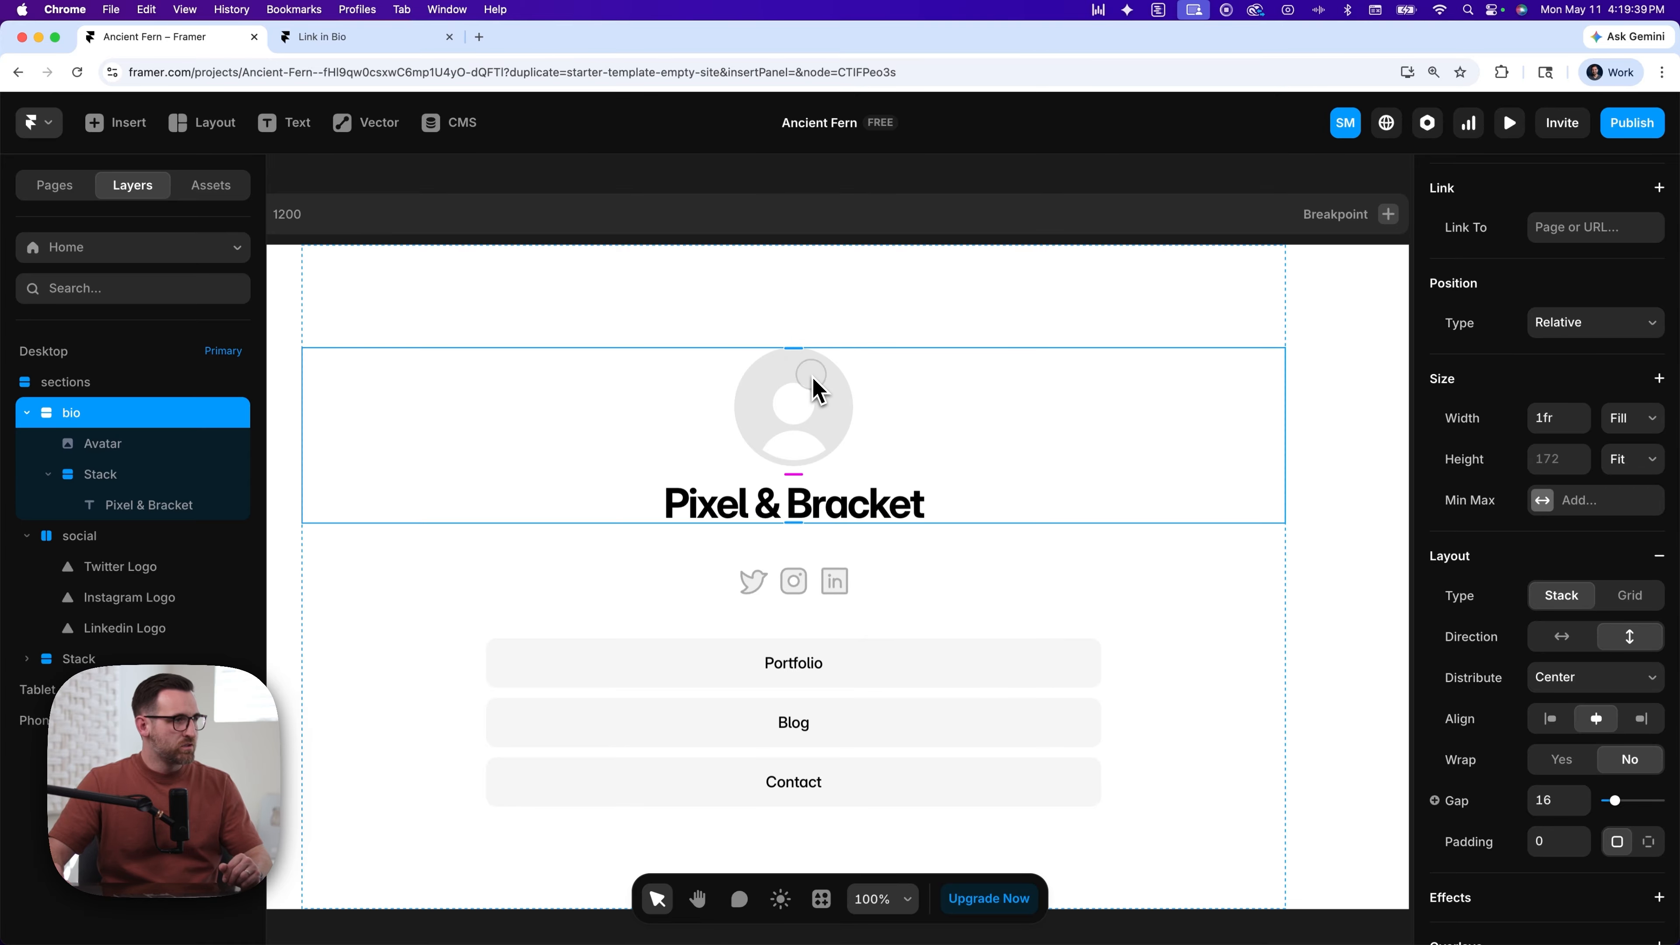
- Select the avatar image in the bio stack and open its Fill settings
click(818, 390)
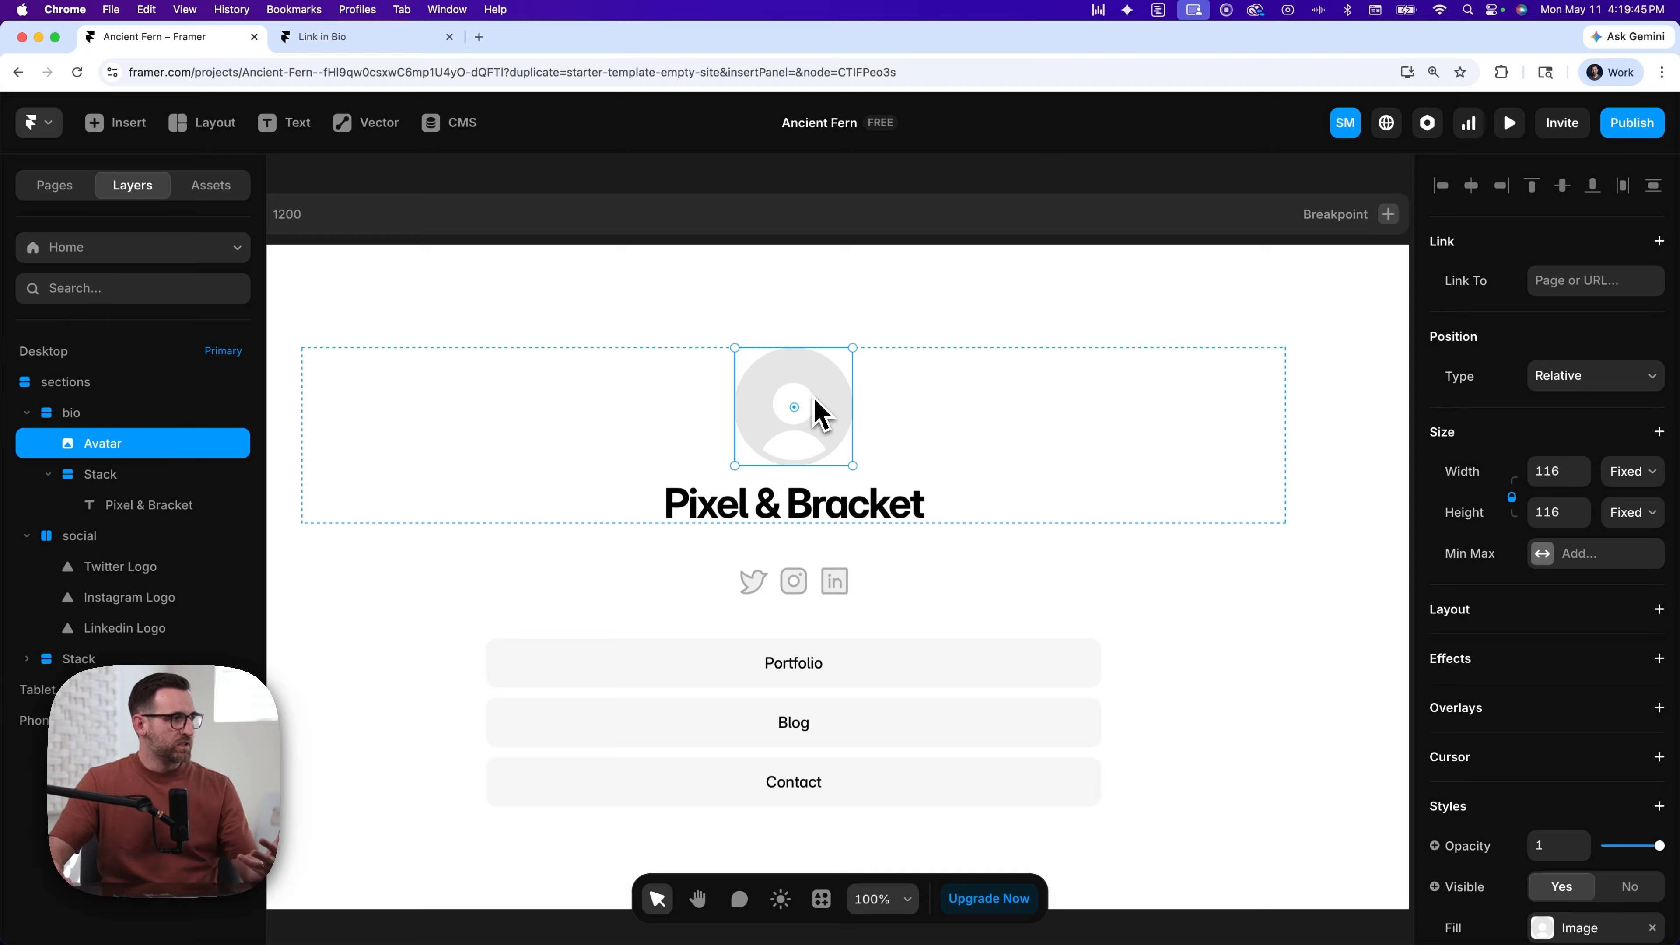
scroll(1502, 443, down, 1)
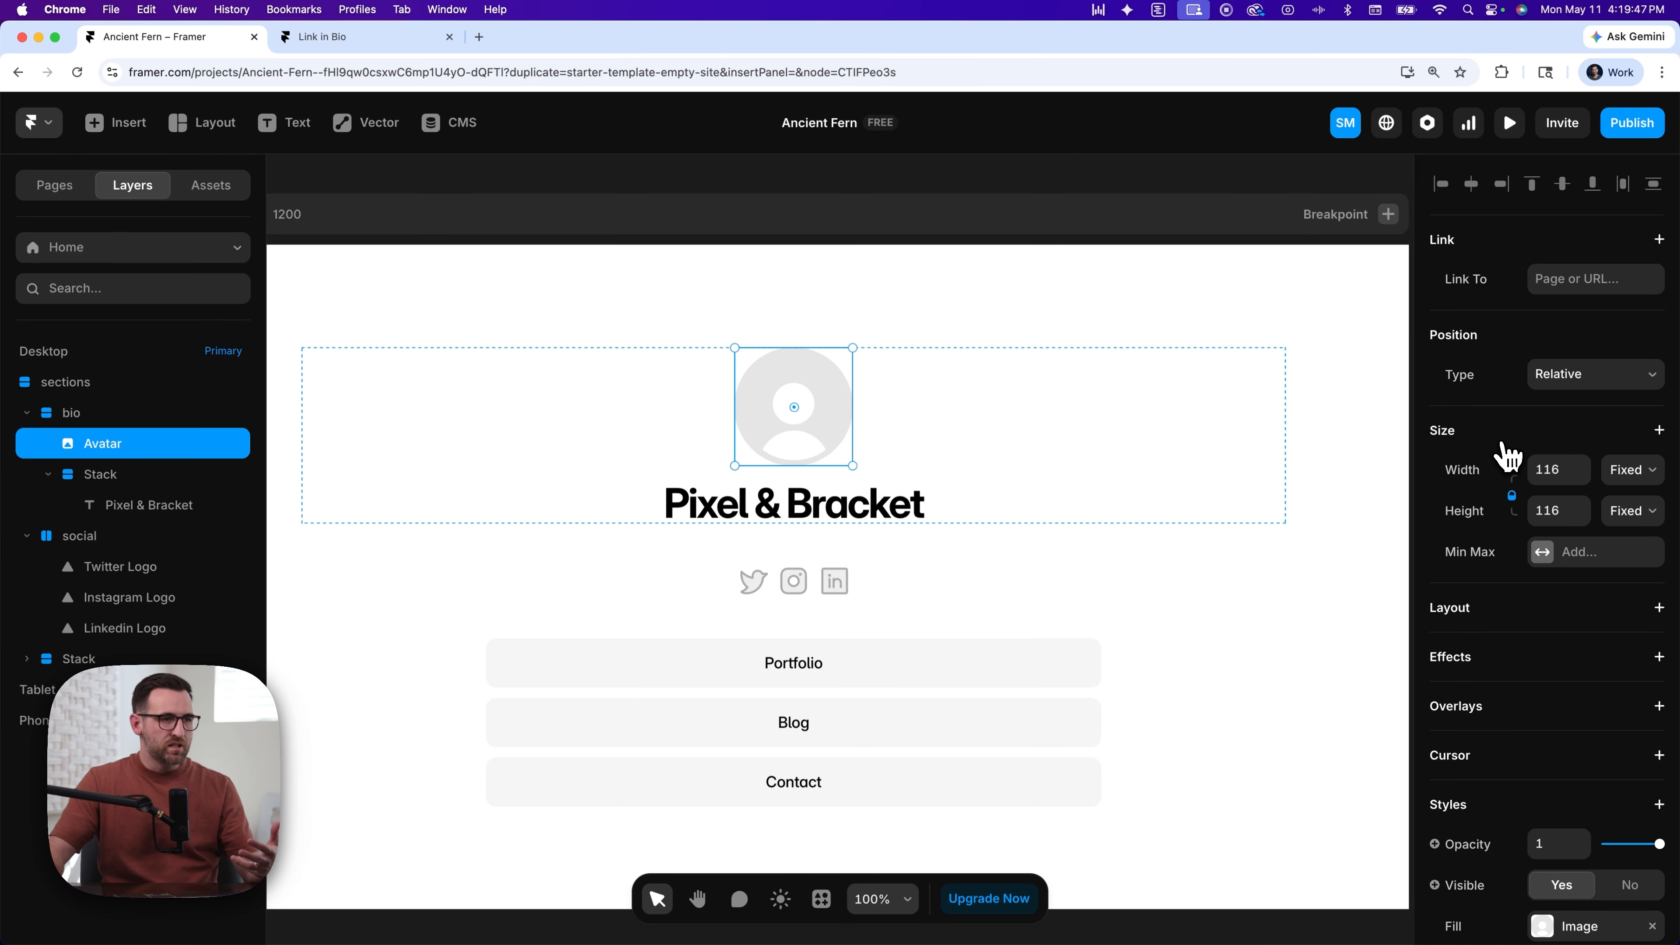
scroll(1509, 456, down, 8)
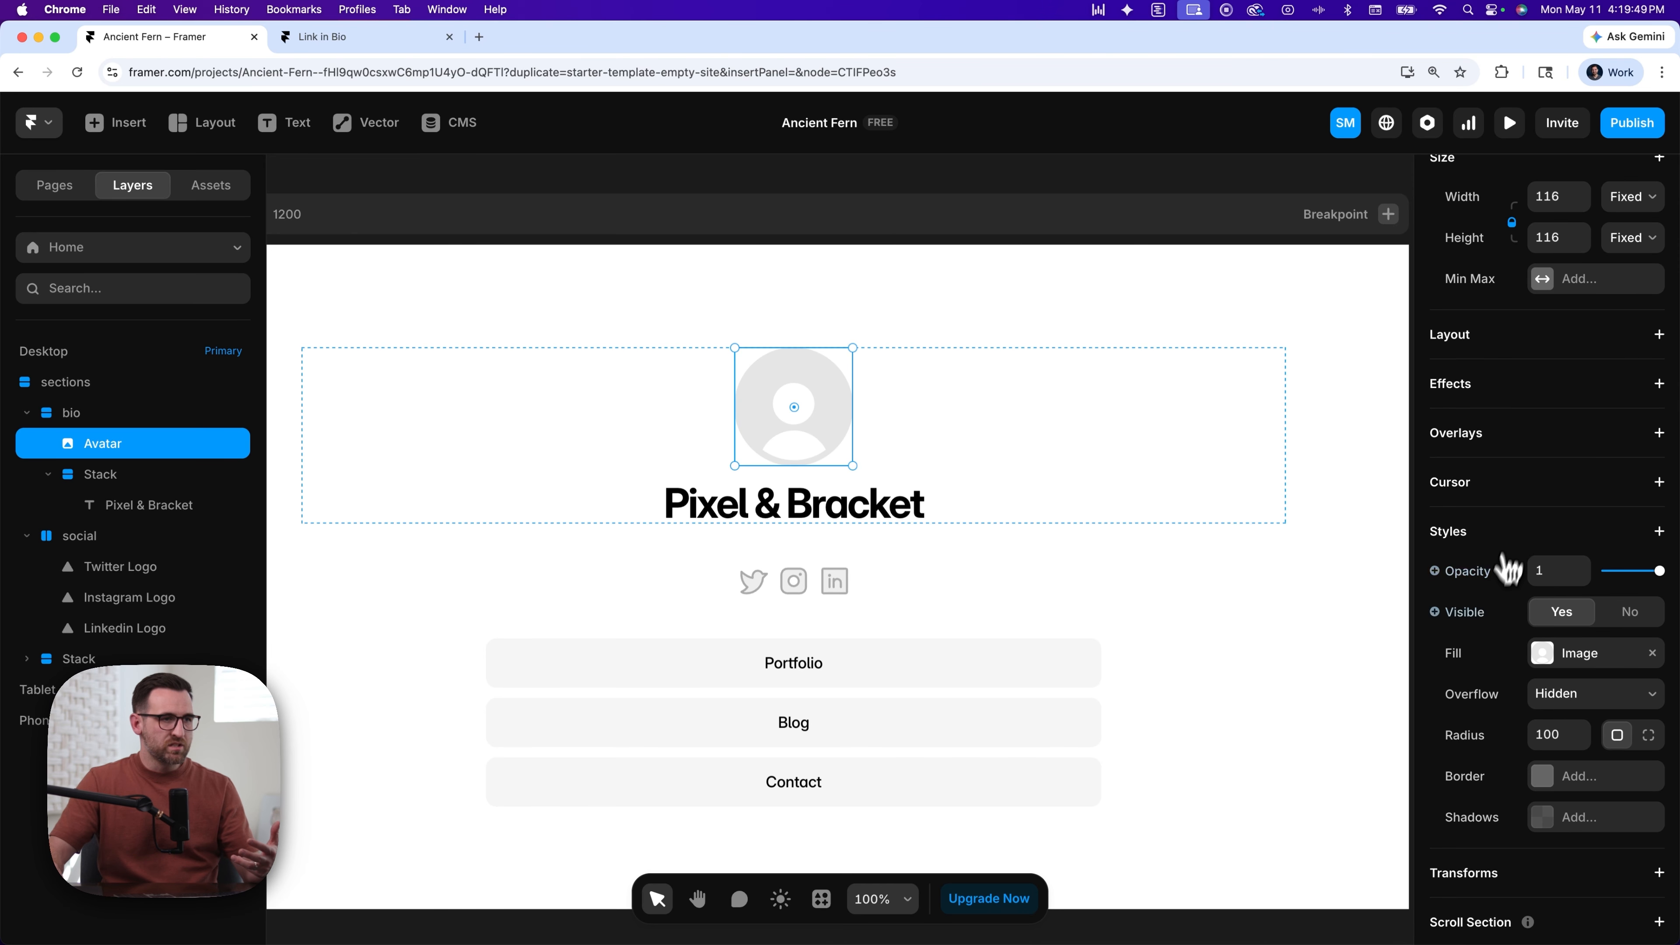
click(1602, 653)
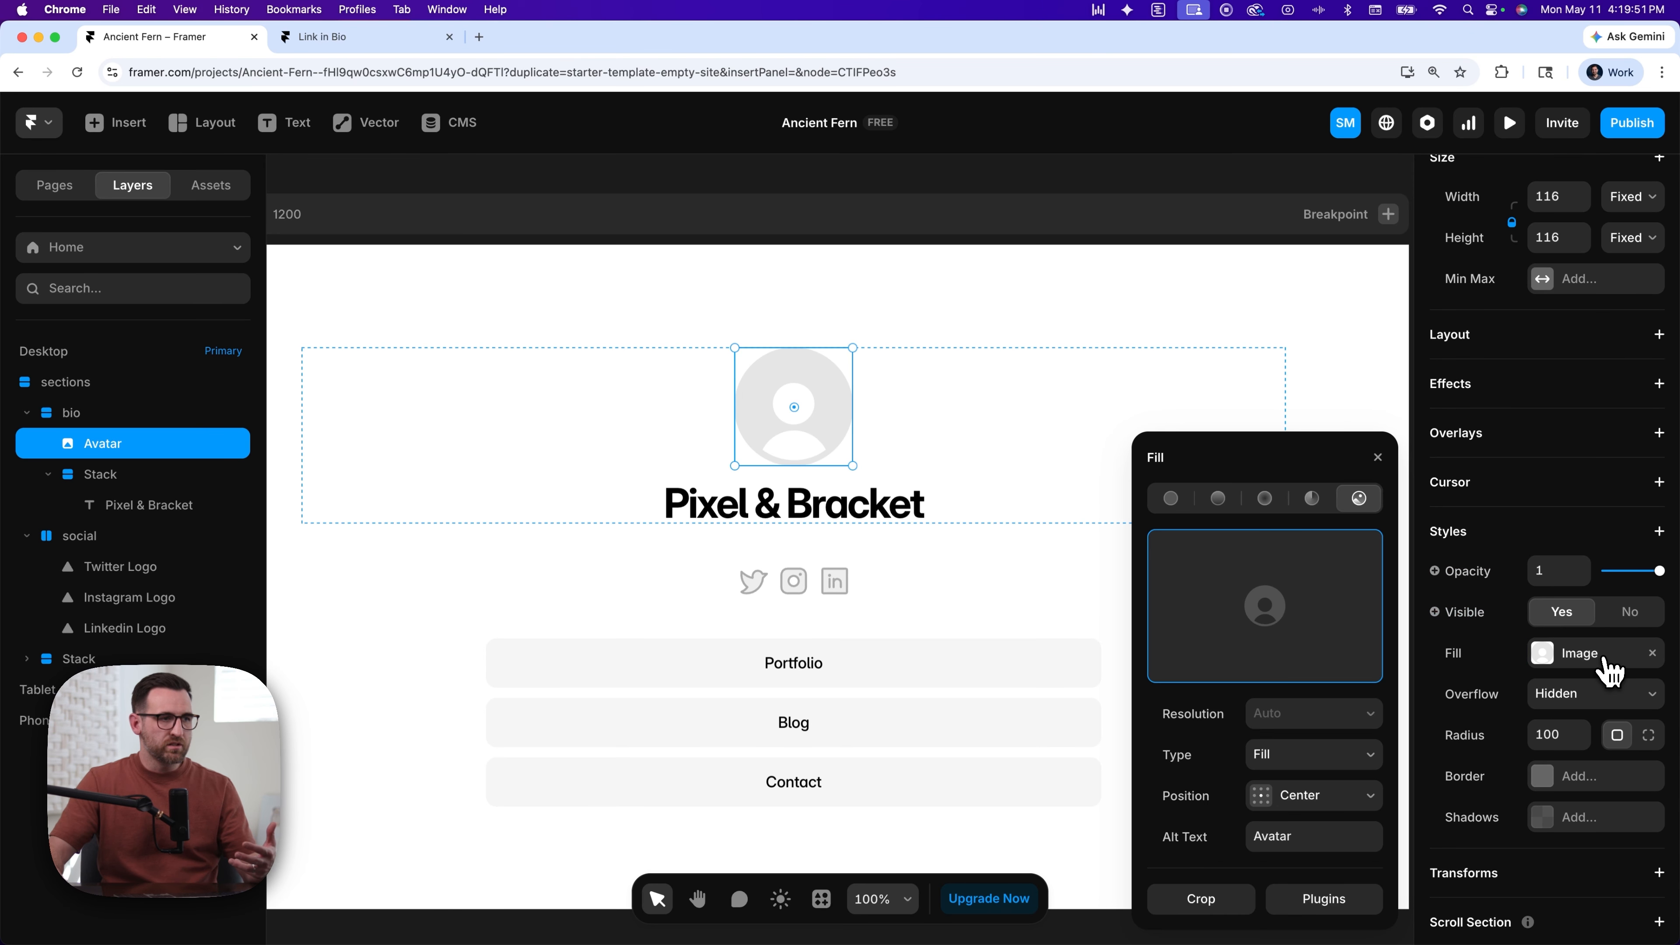
- Try a solid red D93232 fill on the avatar and switch back to the image fill
click(1171, 499)
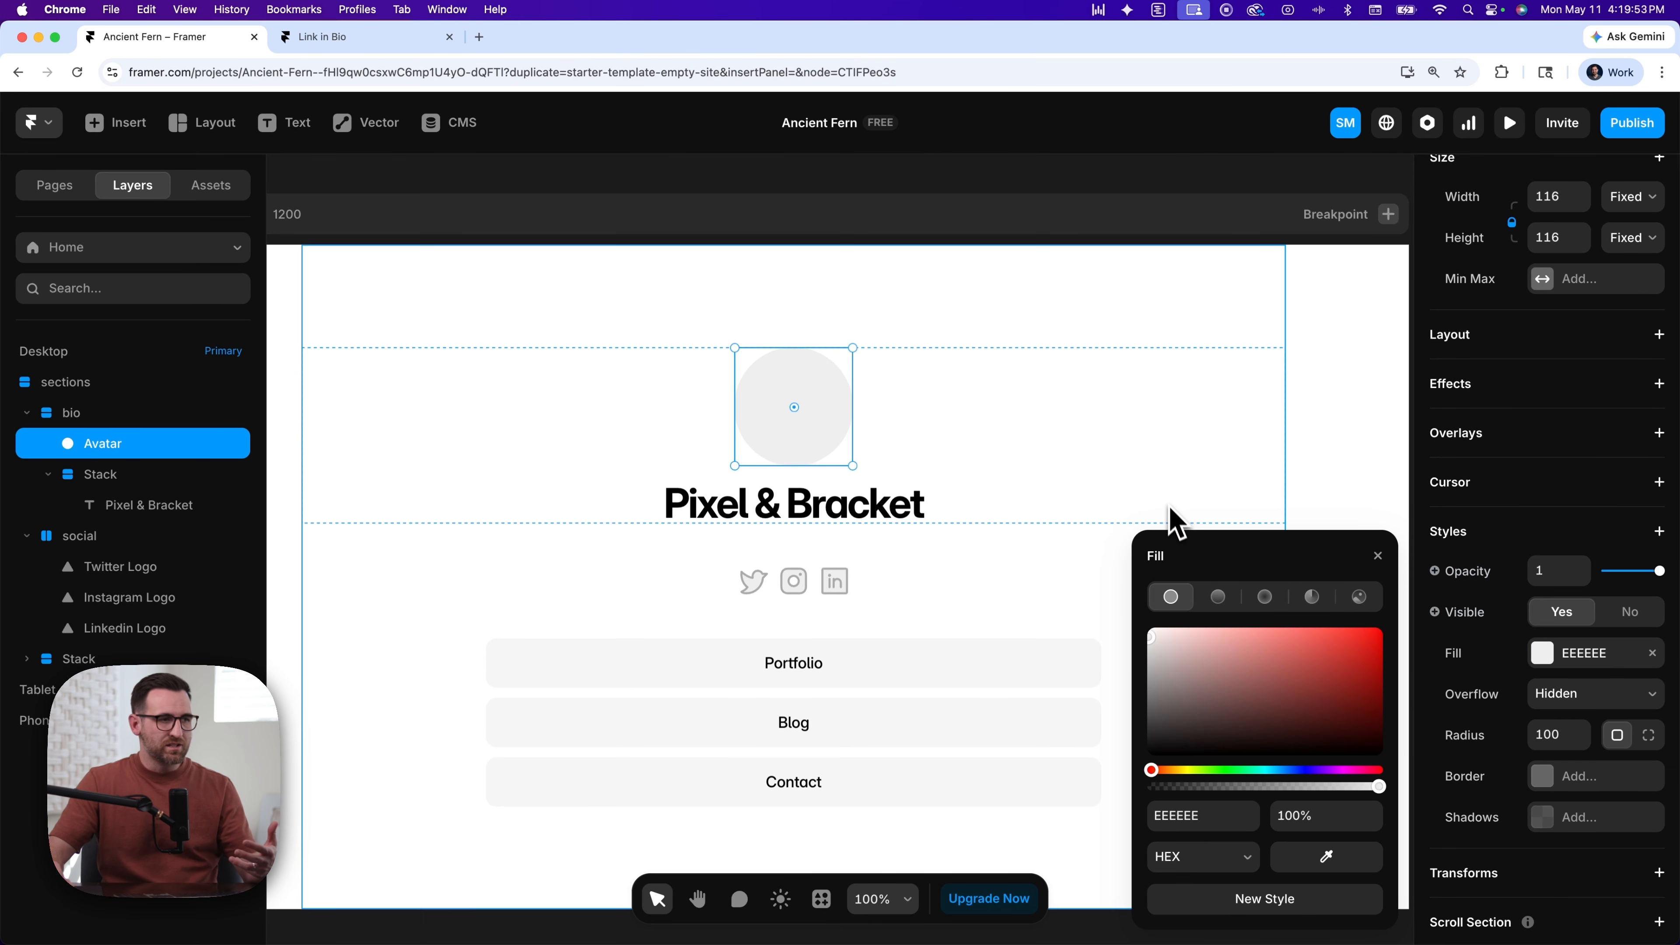
drag(1312, 668, 1339, 645)
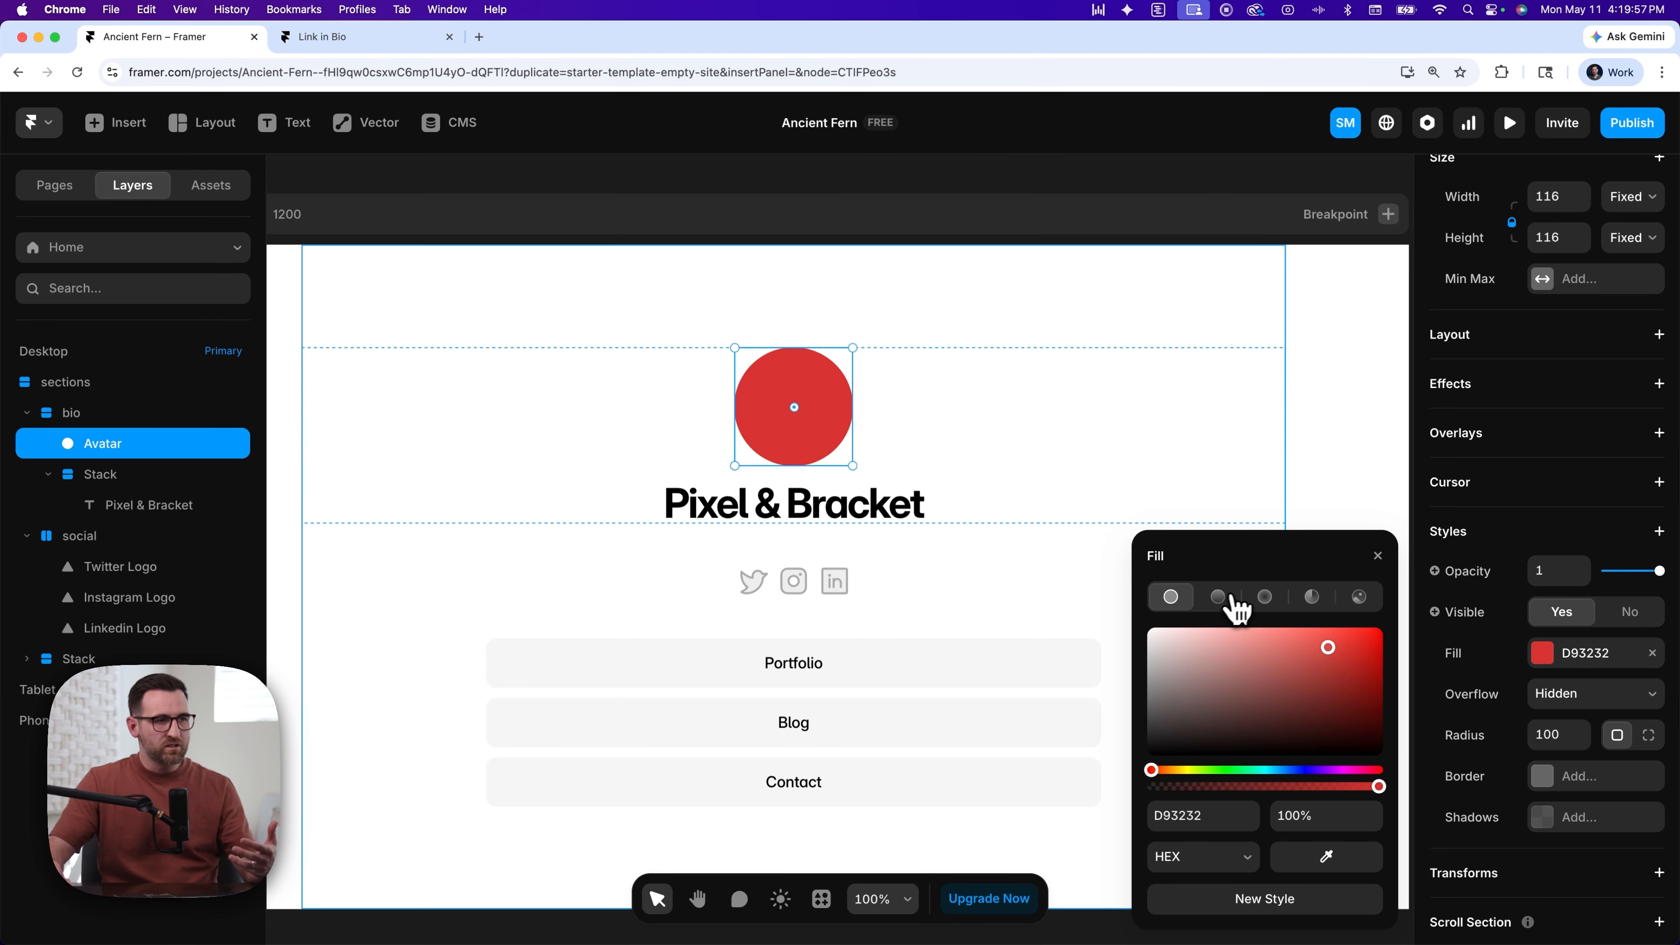
click(1361, 598)
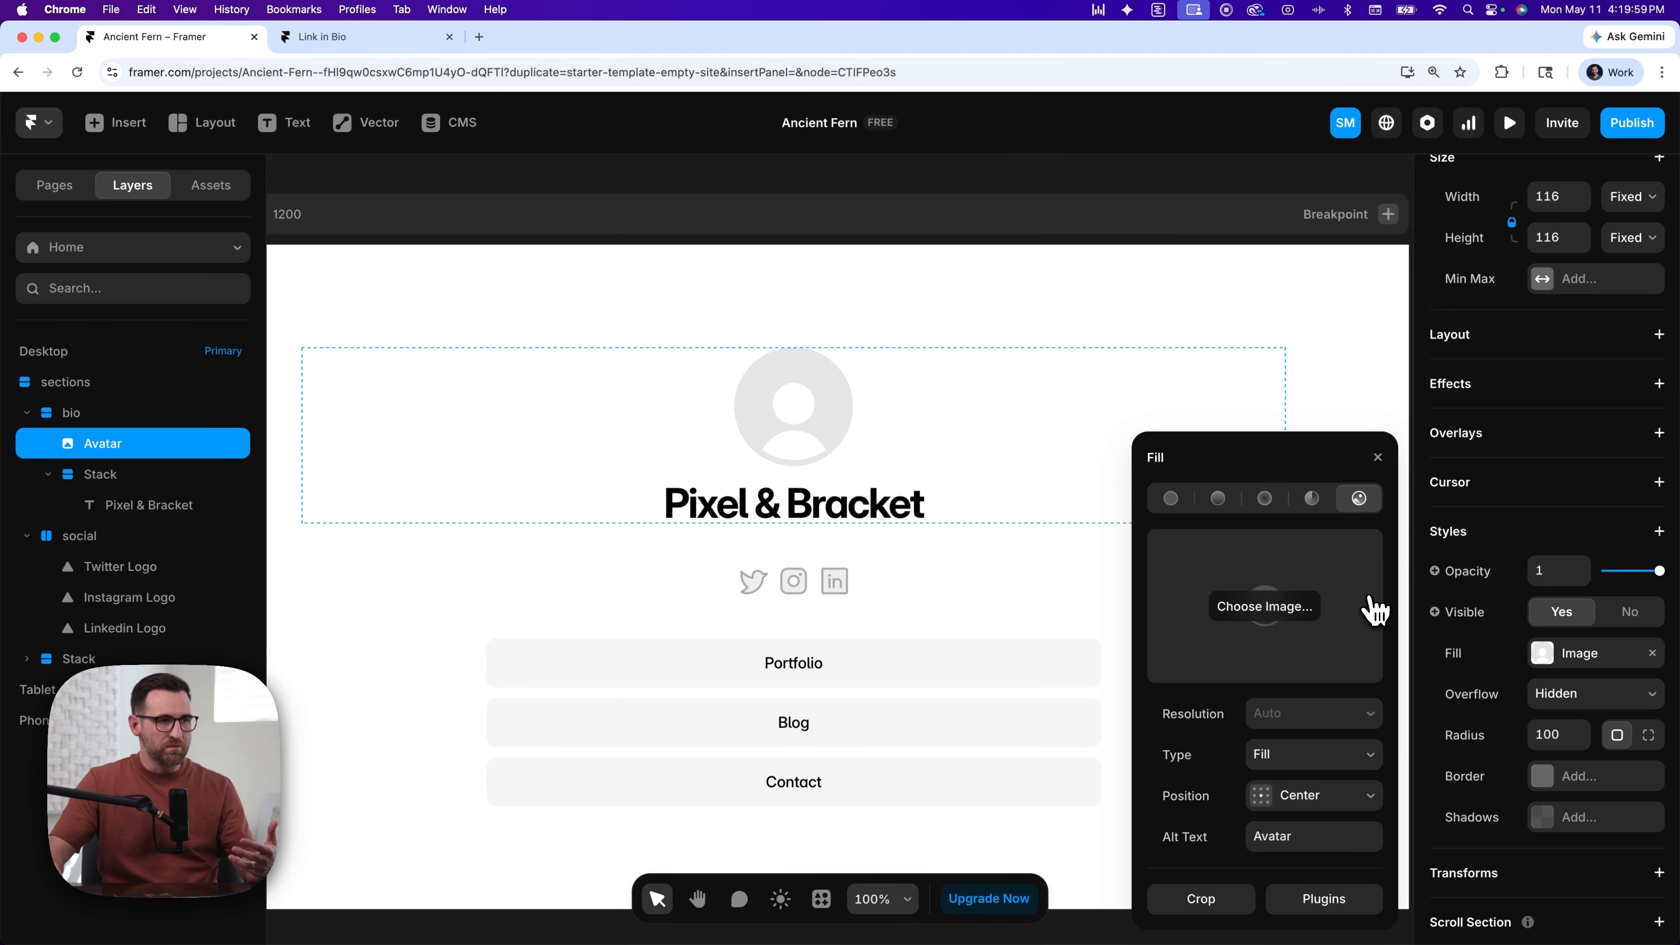
- Replace the avatar's placeholder image with profile.jpeg from the Framer Site folder
click(1279, 621)
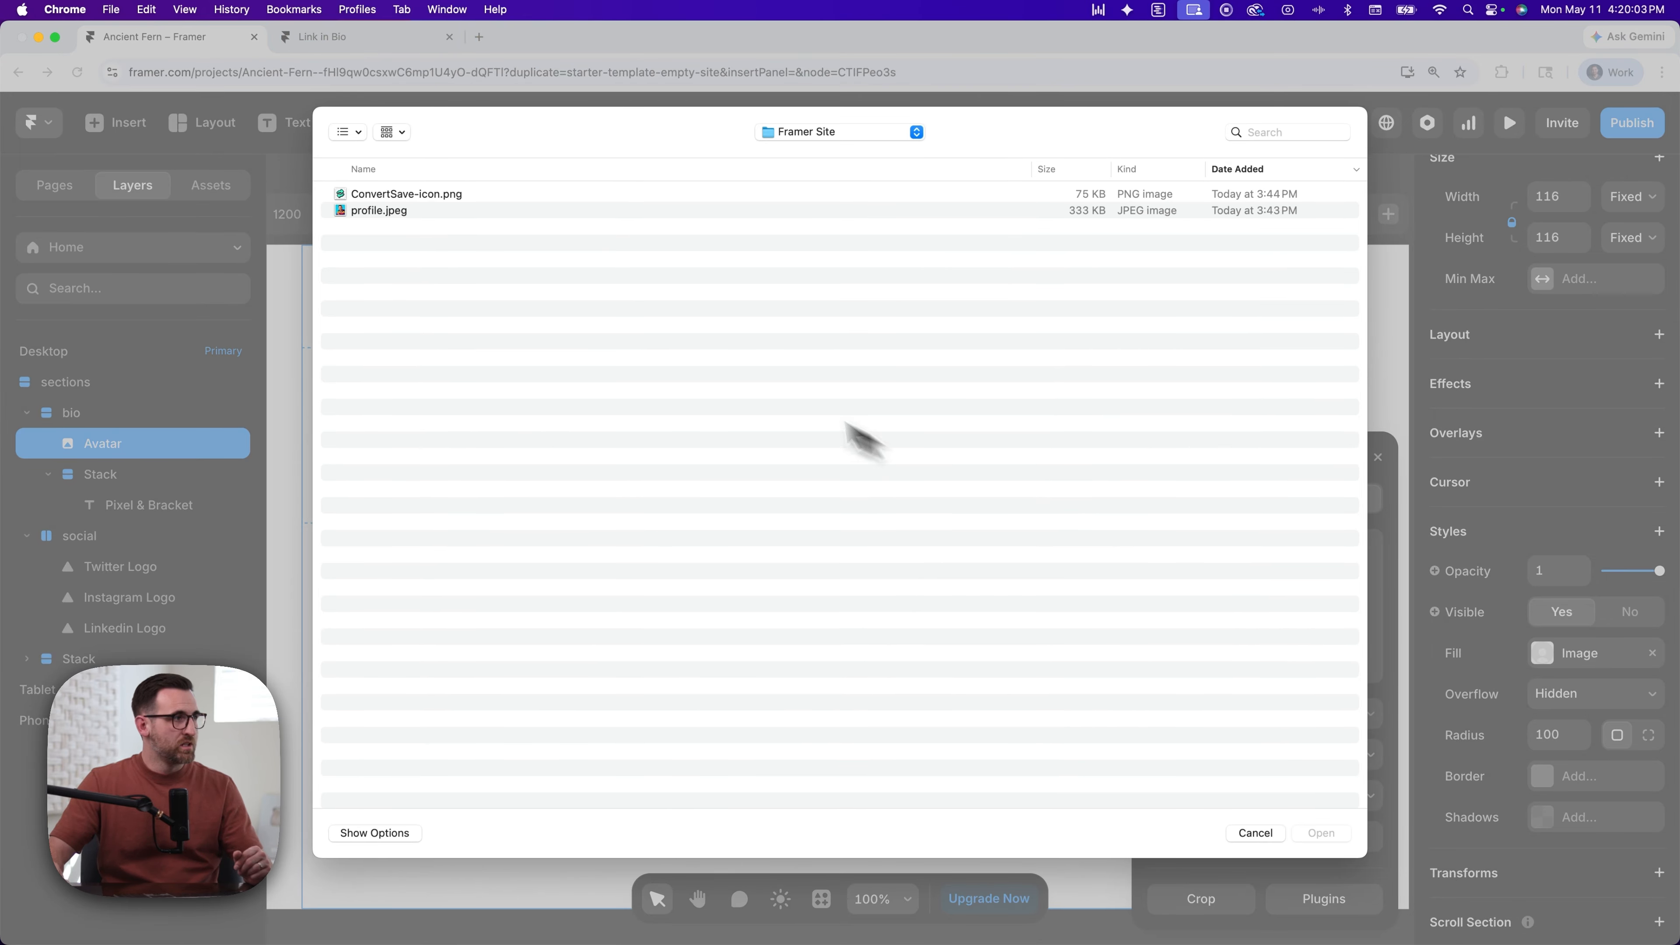
click(379, 210)
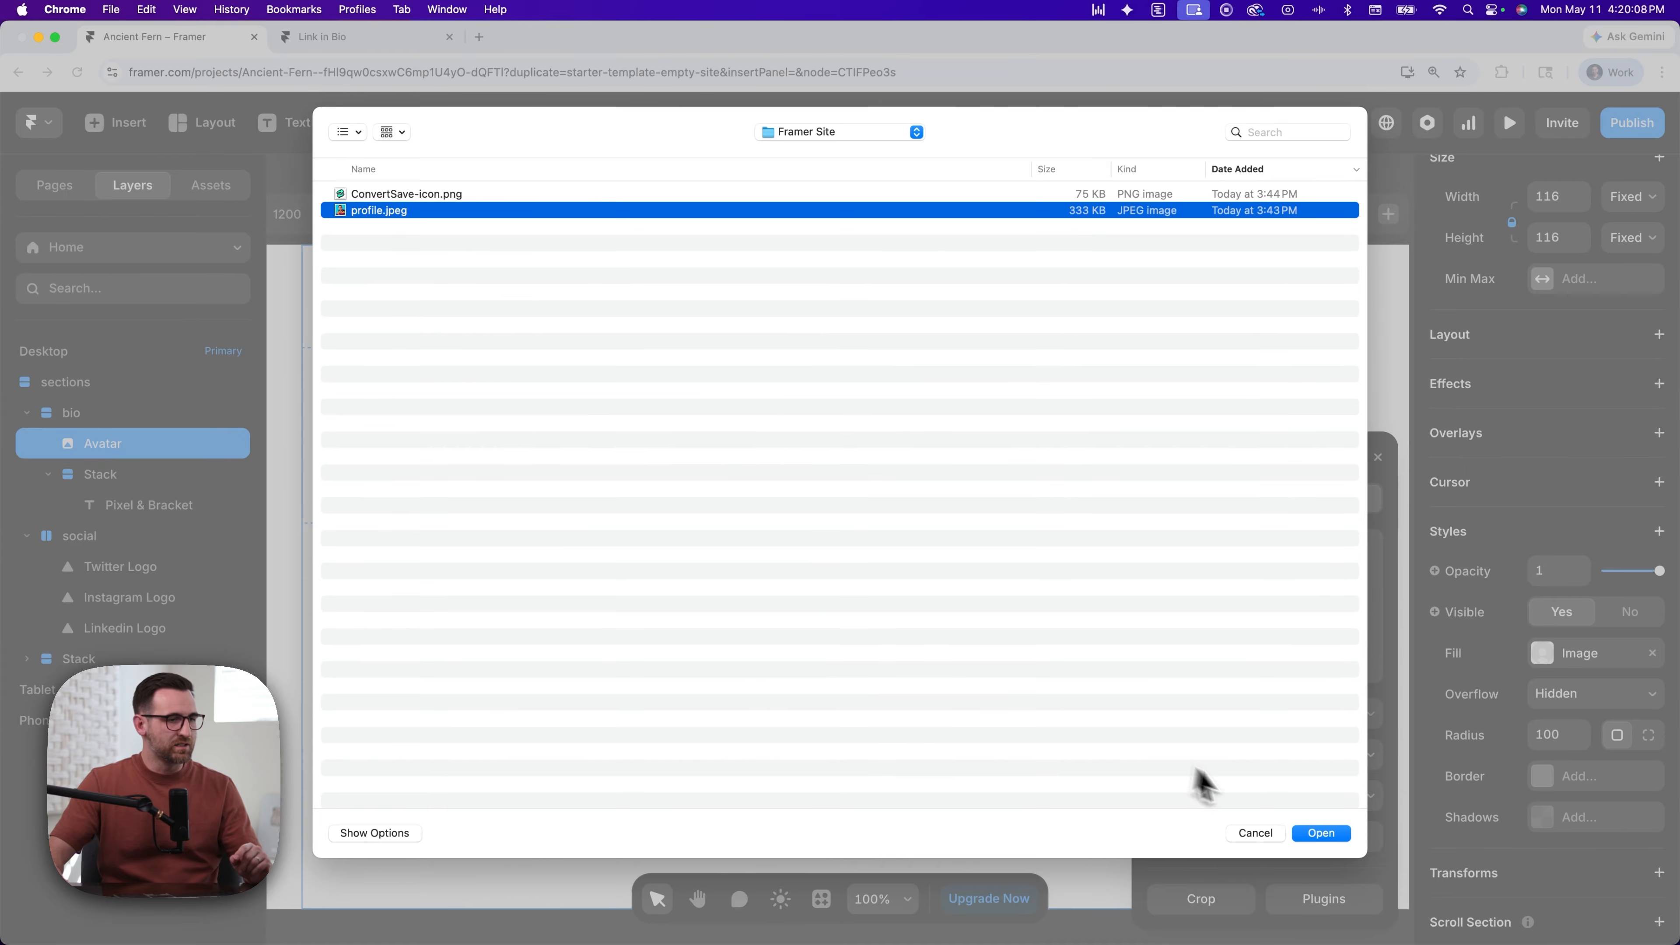
click(1329, 835)
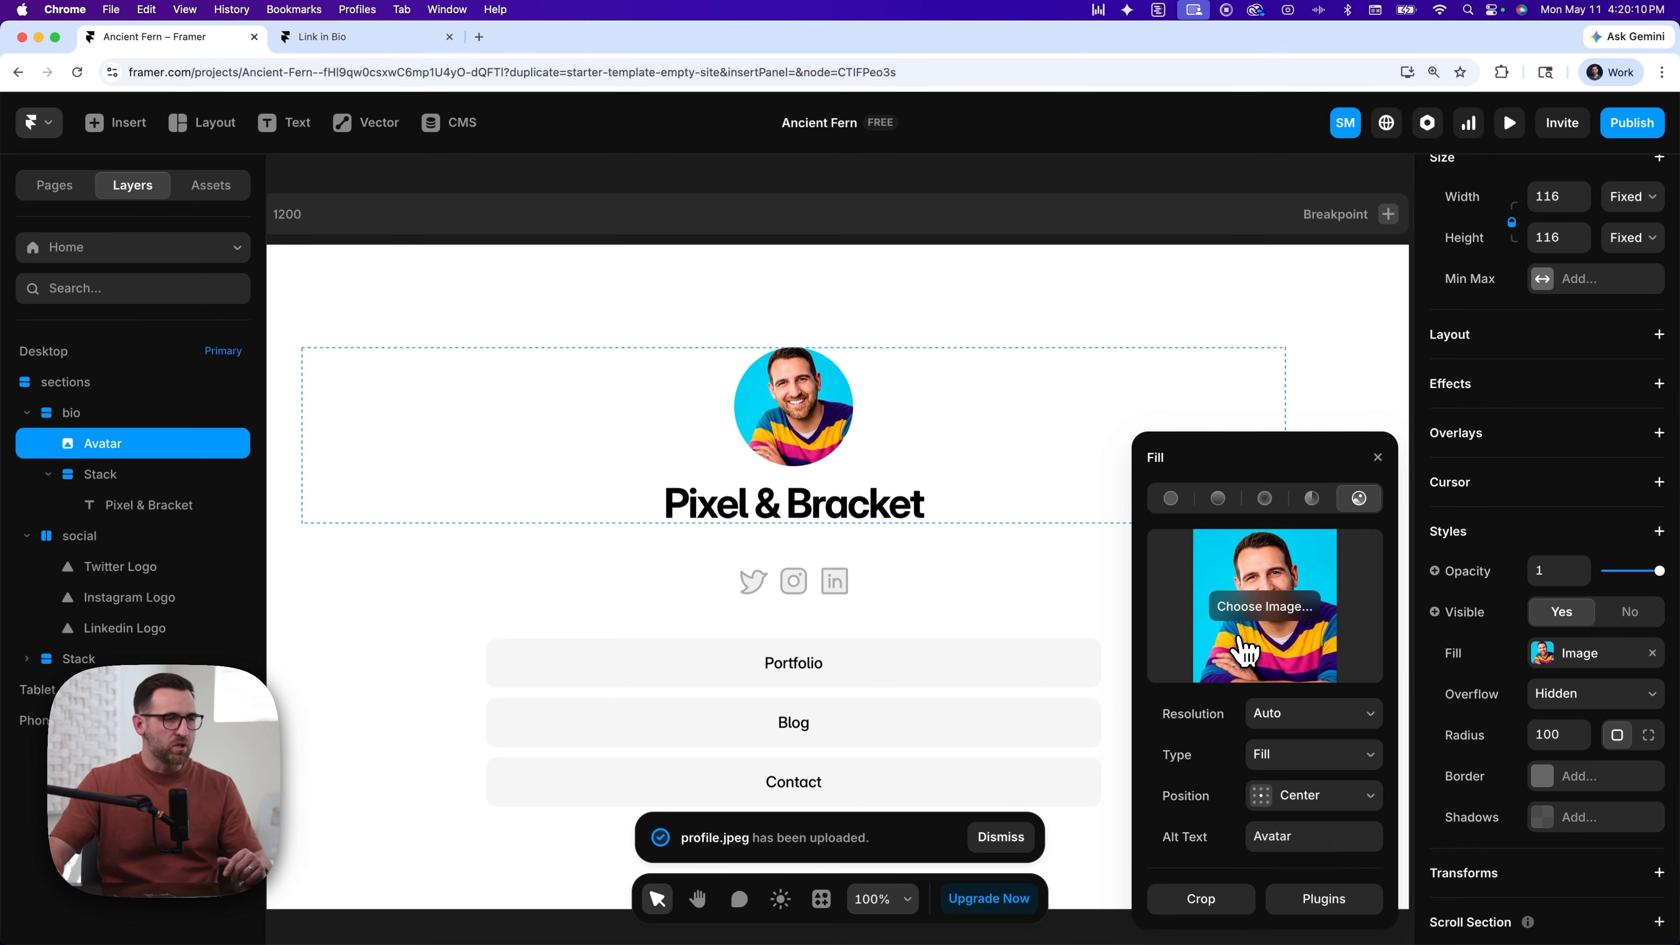
- Collapse the bio stack and set the gap between the logos in the social stack to 16
click(857, 510)
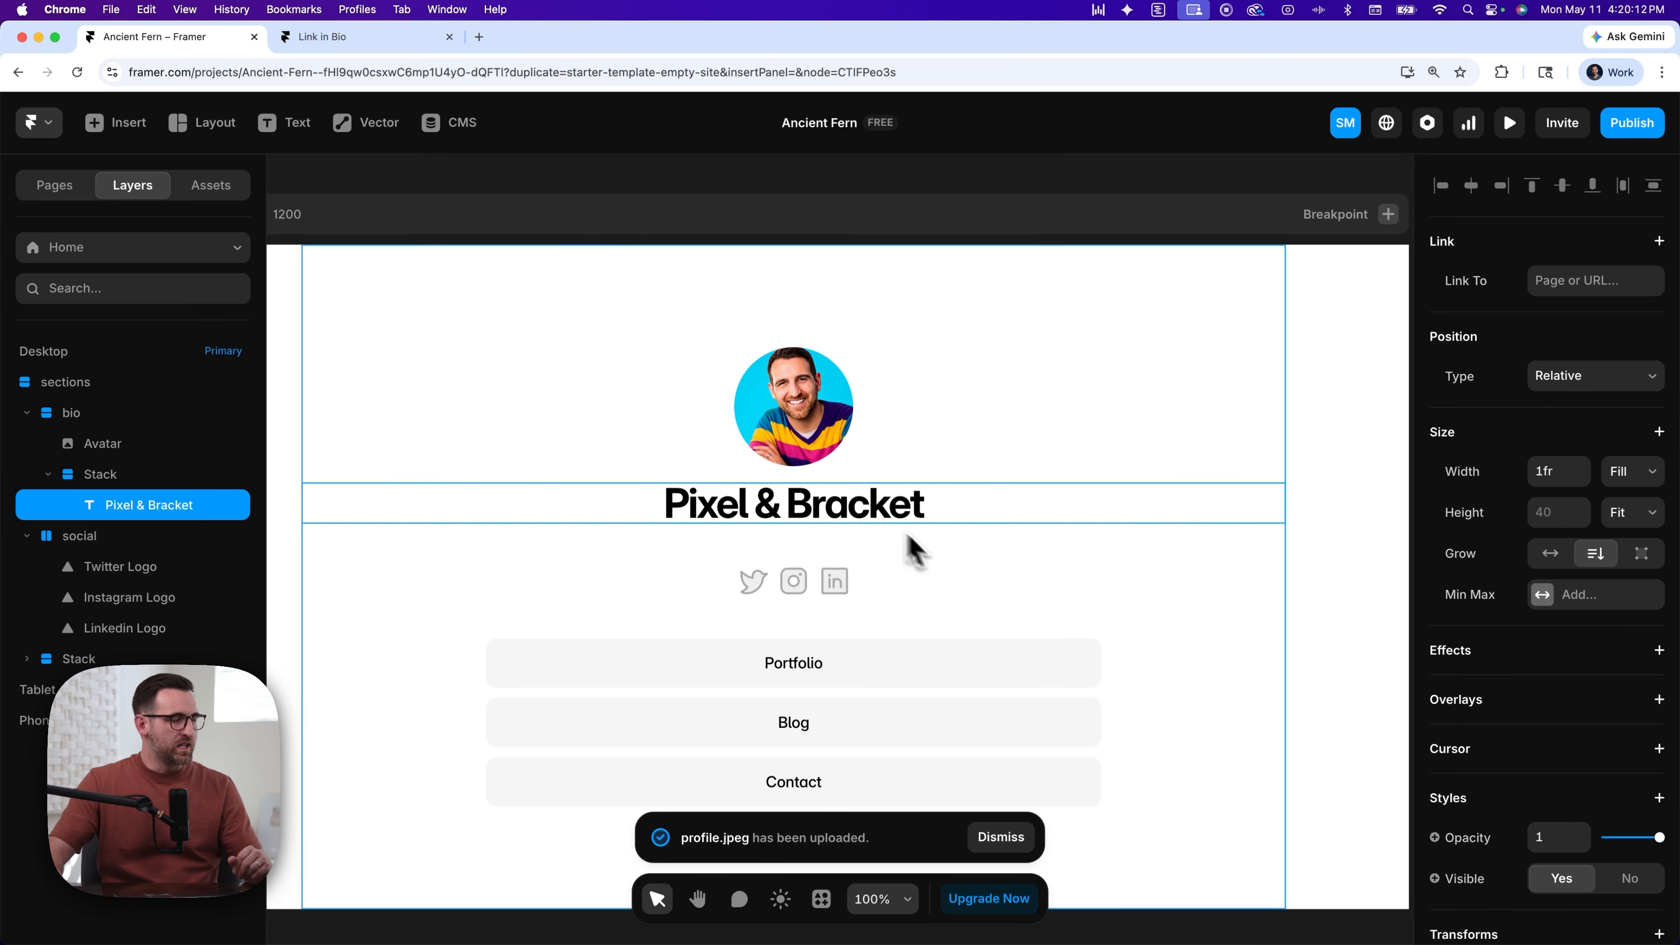
click(28, 414)
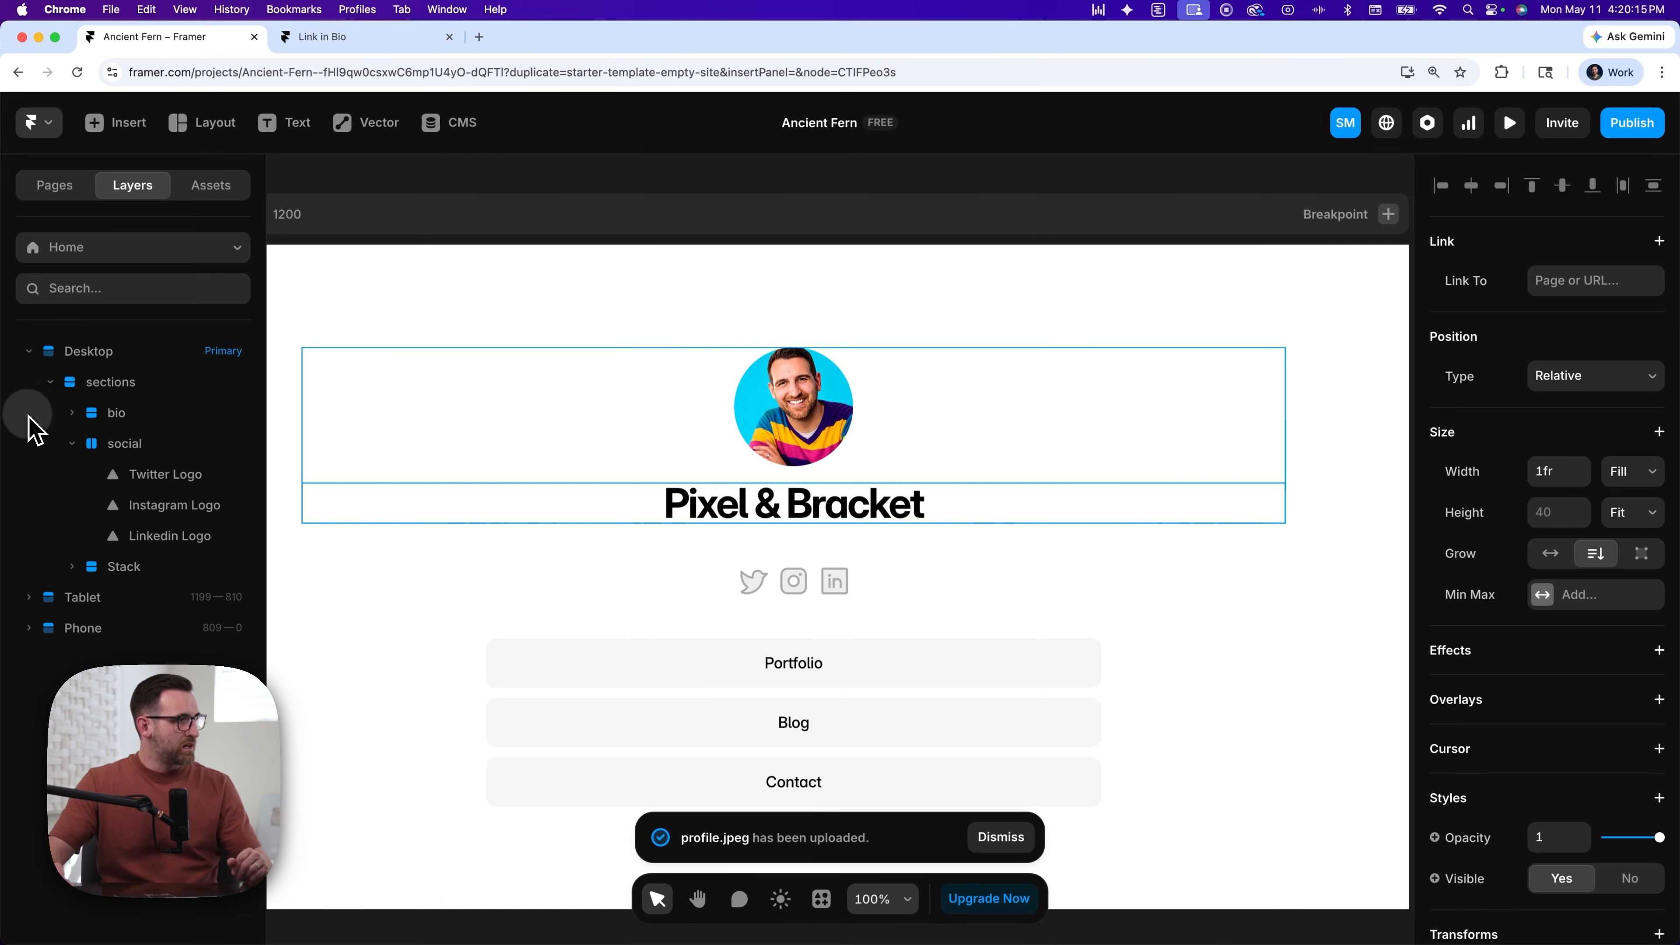
click(121, 457)
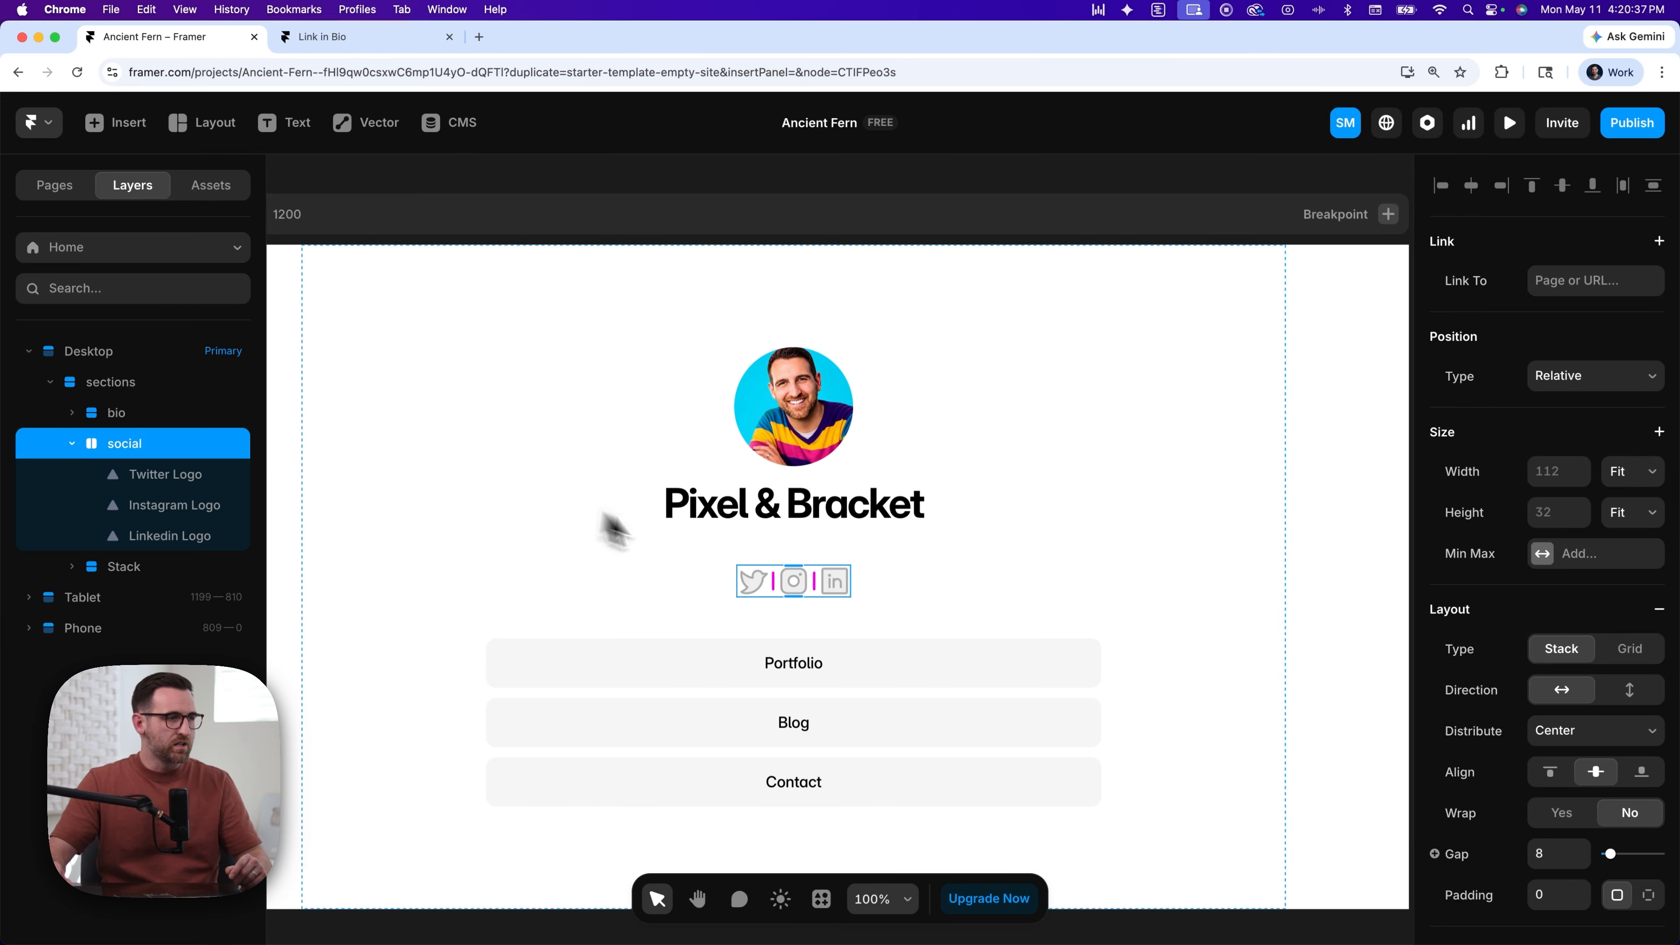
scroll(1505, 665, down, 3)
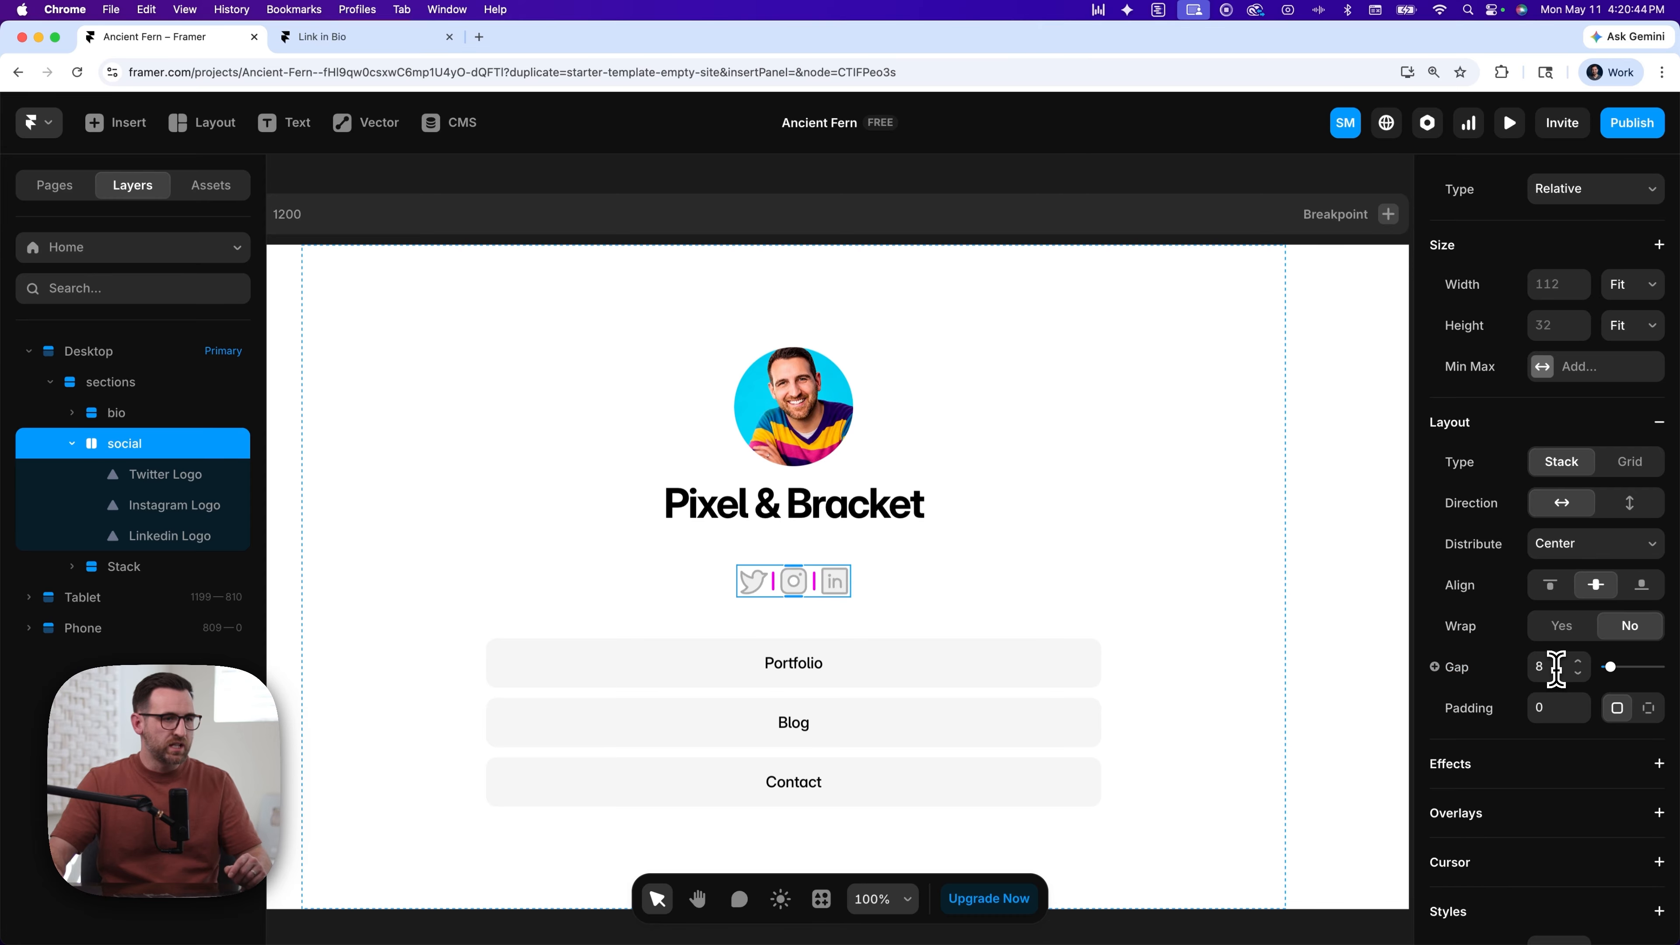
drag(1608, 670, 1612, 669)
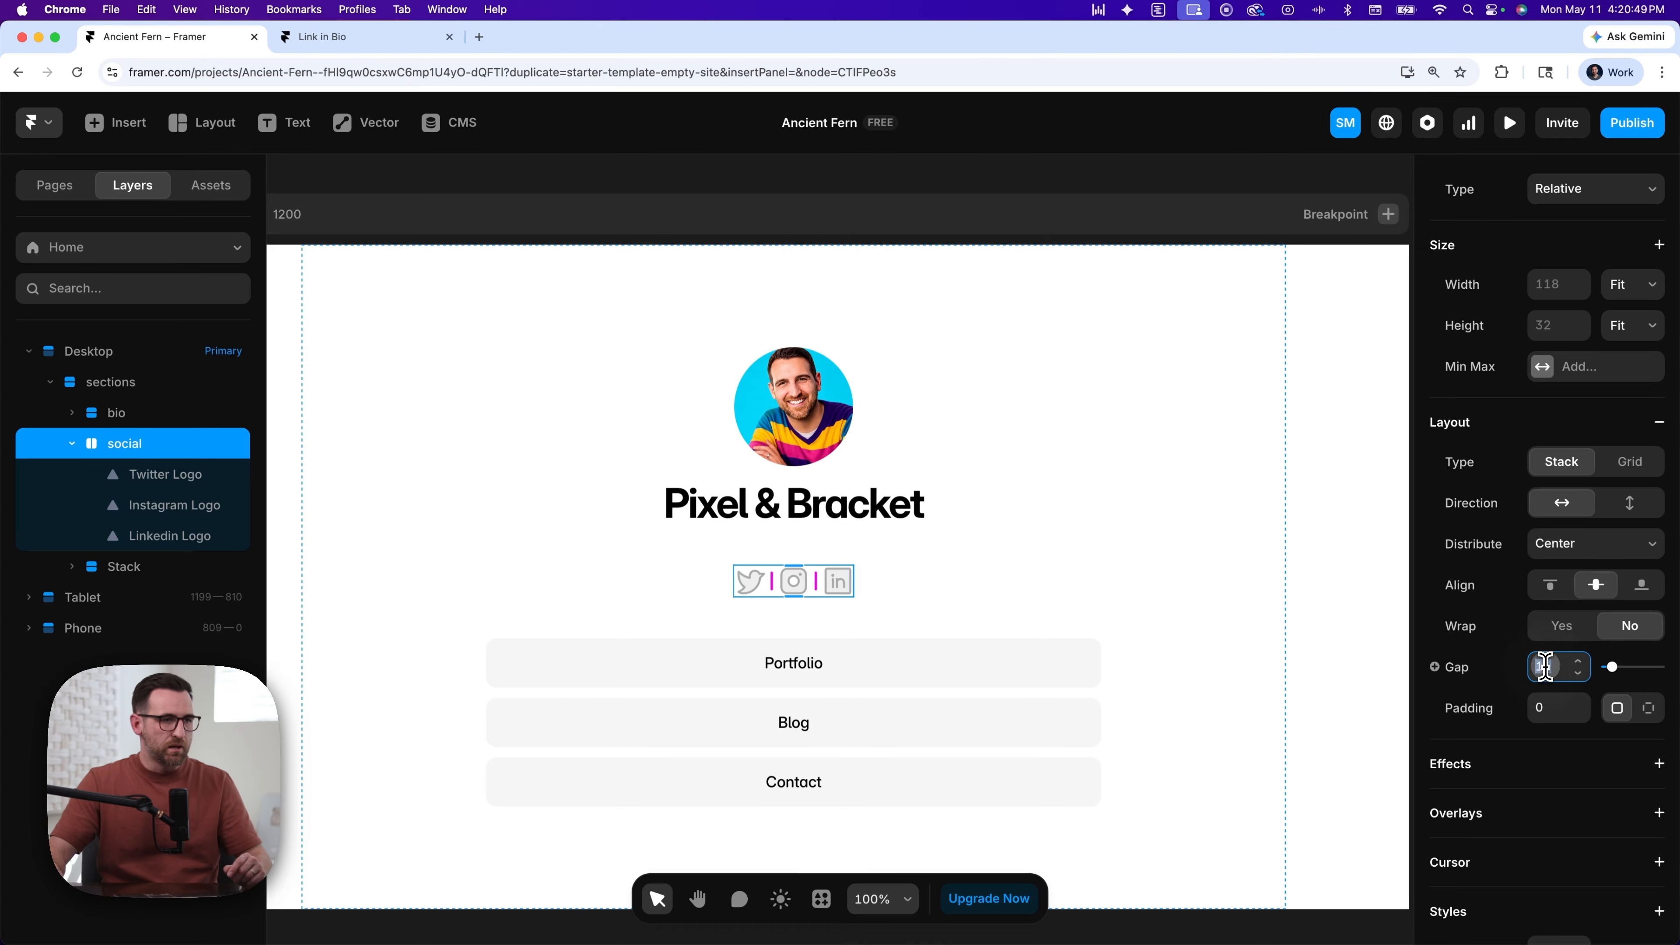
text(16)
key(Return)
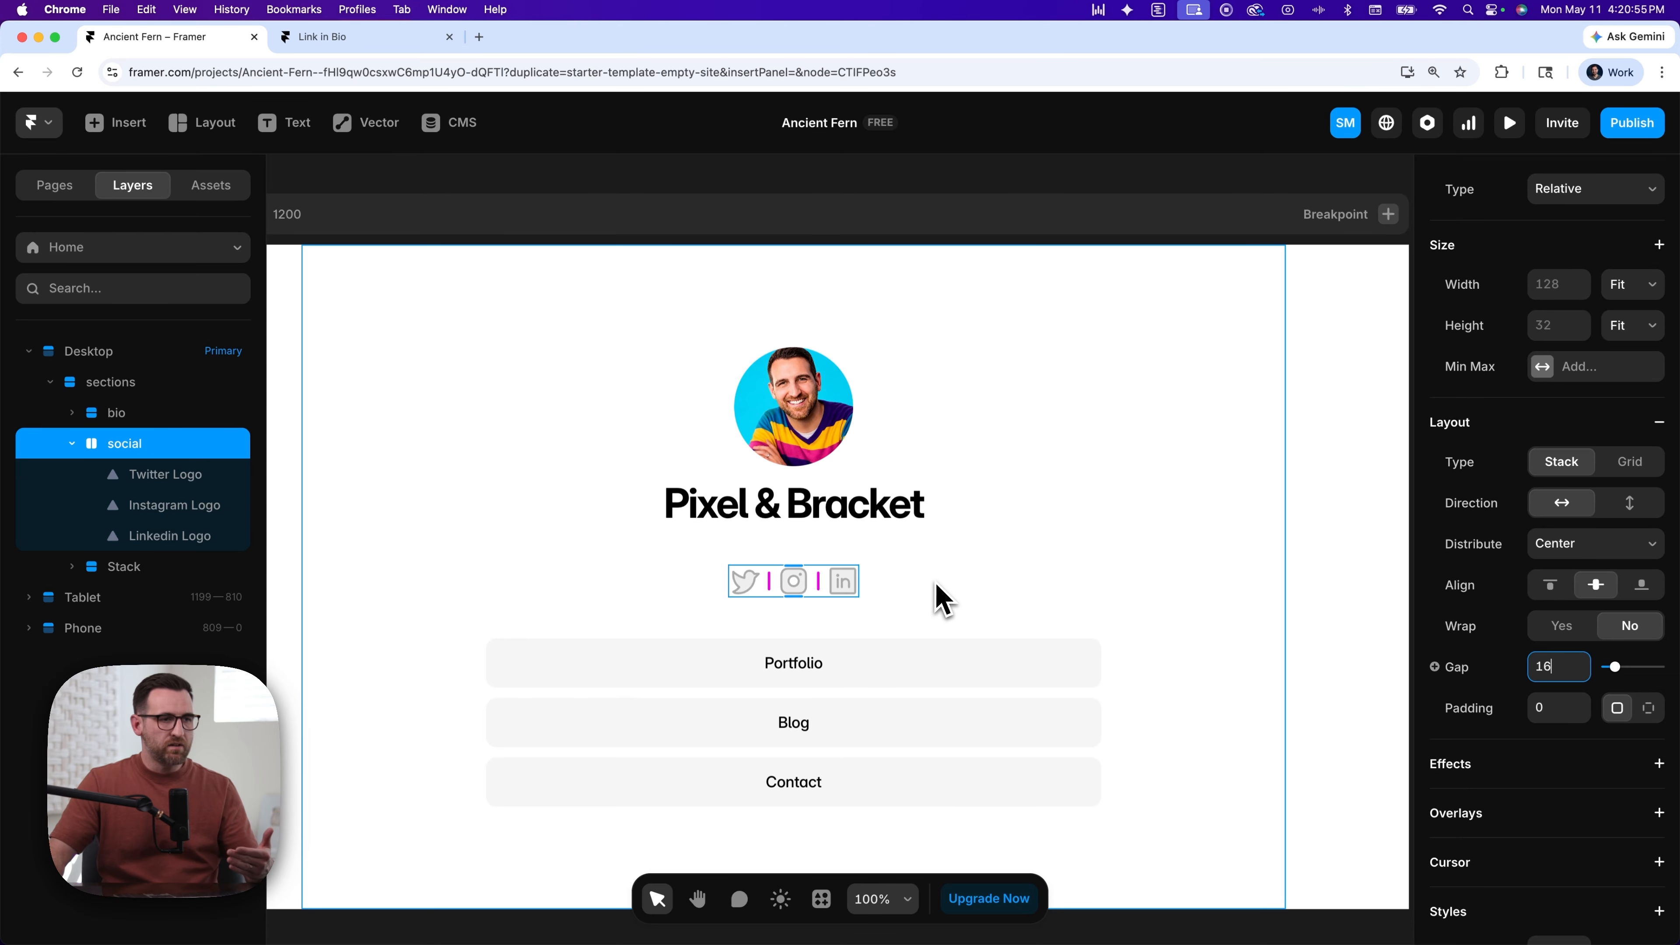
- Swap the Twitter logo in the social stack for the Phosphor Youtube Logo icon, searching for "youtube"
click(872, 585)
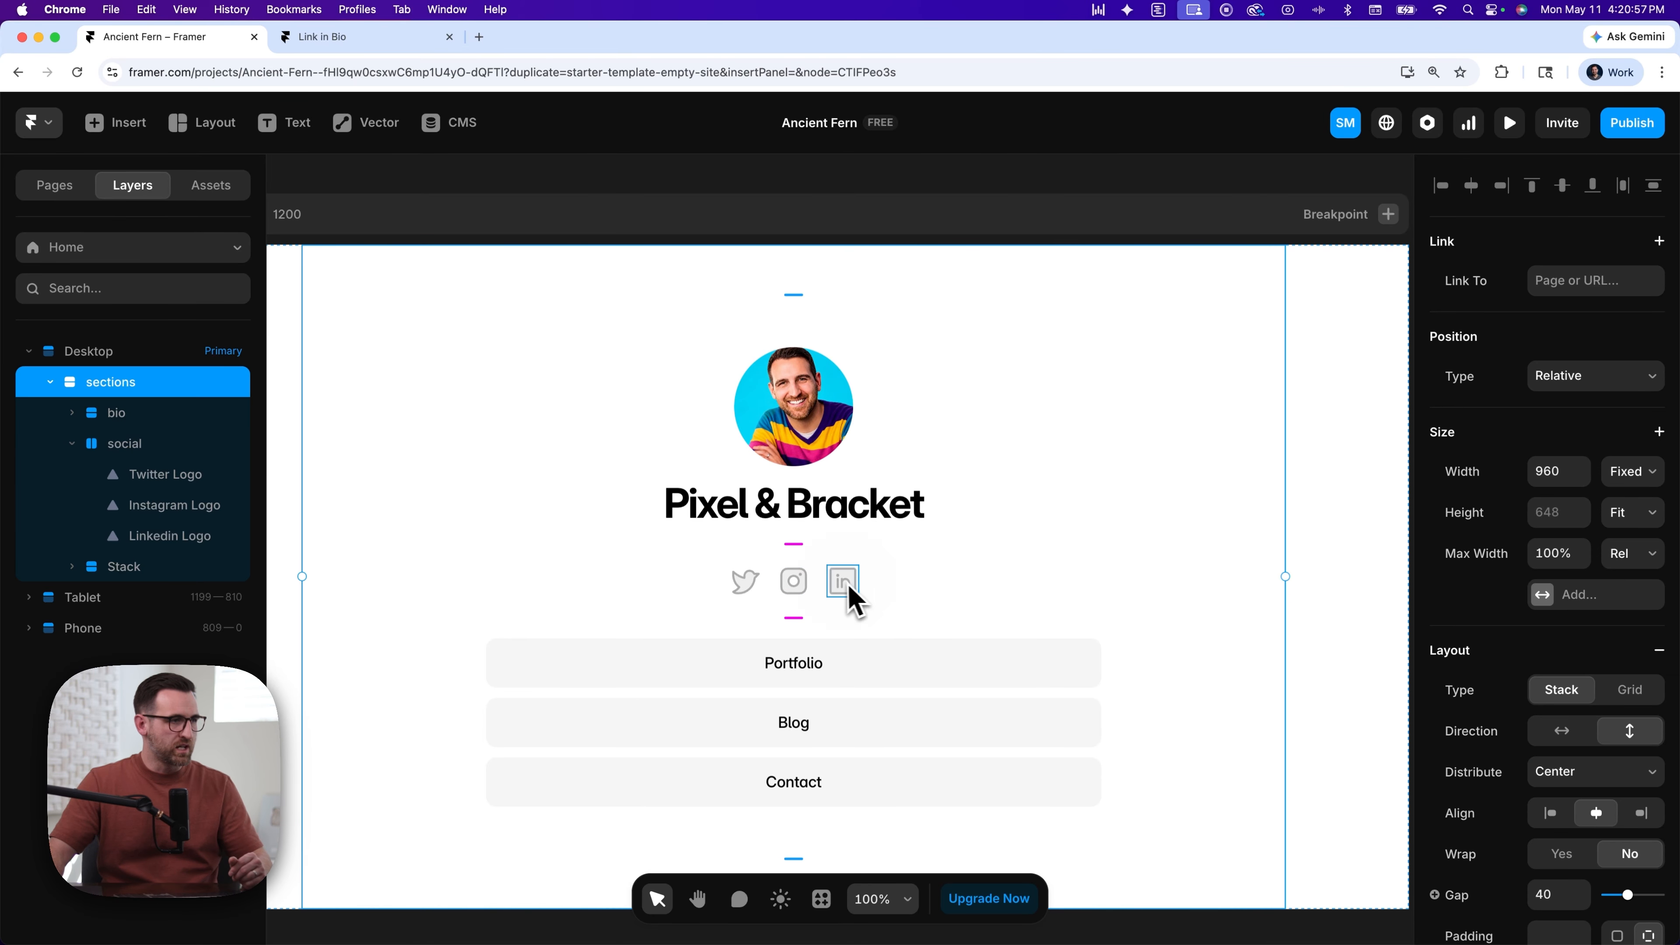
super+click(844, 586)
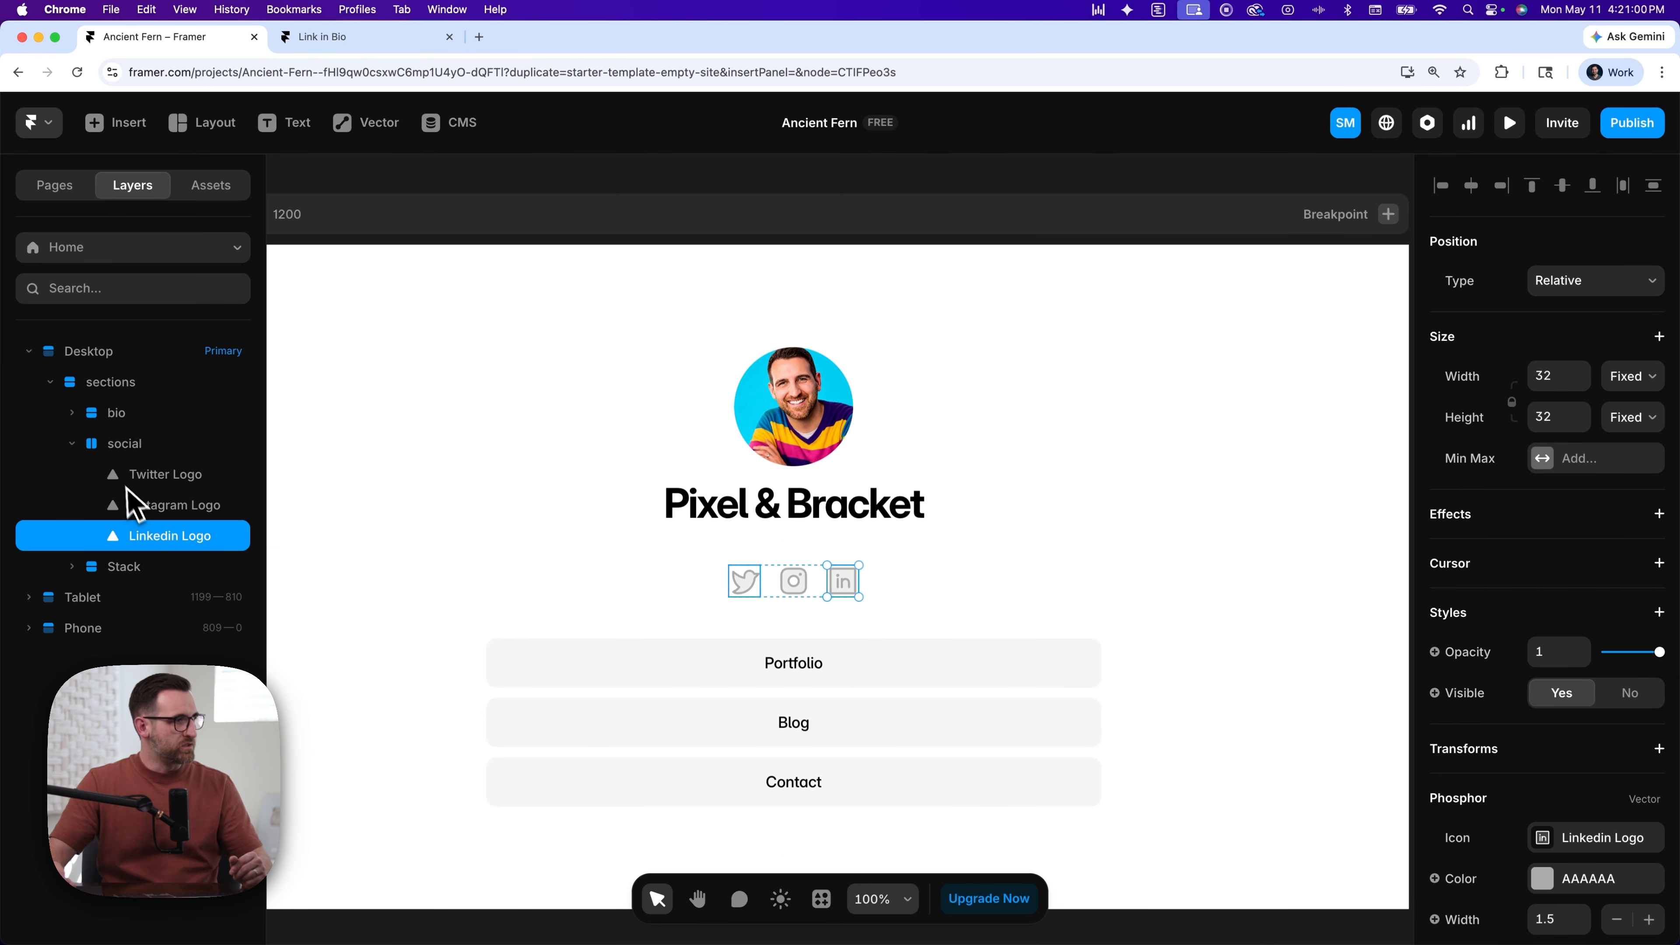
click(130, 473)
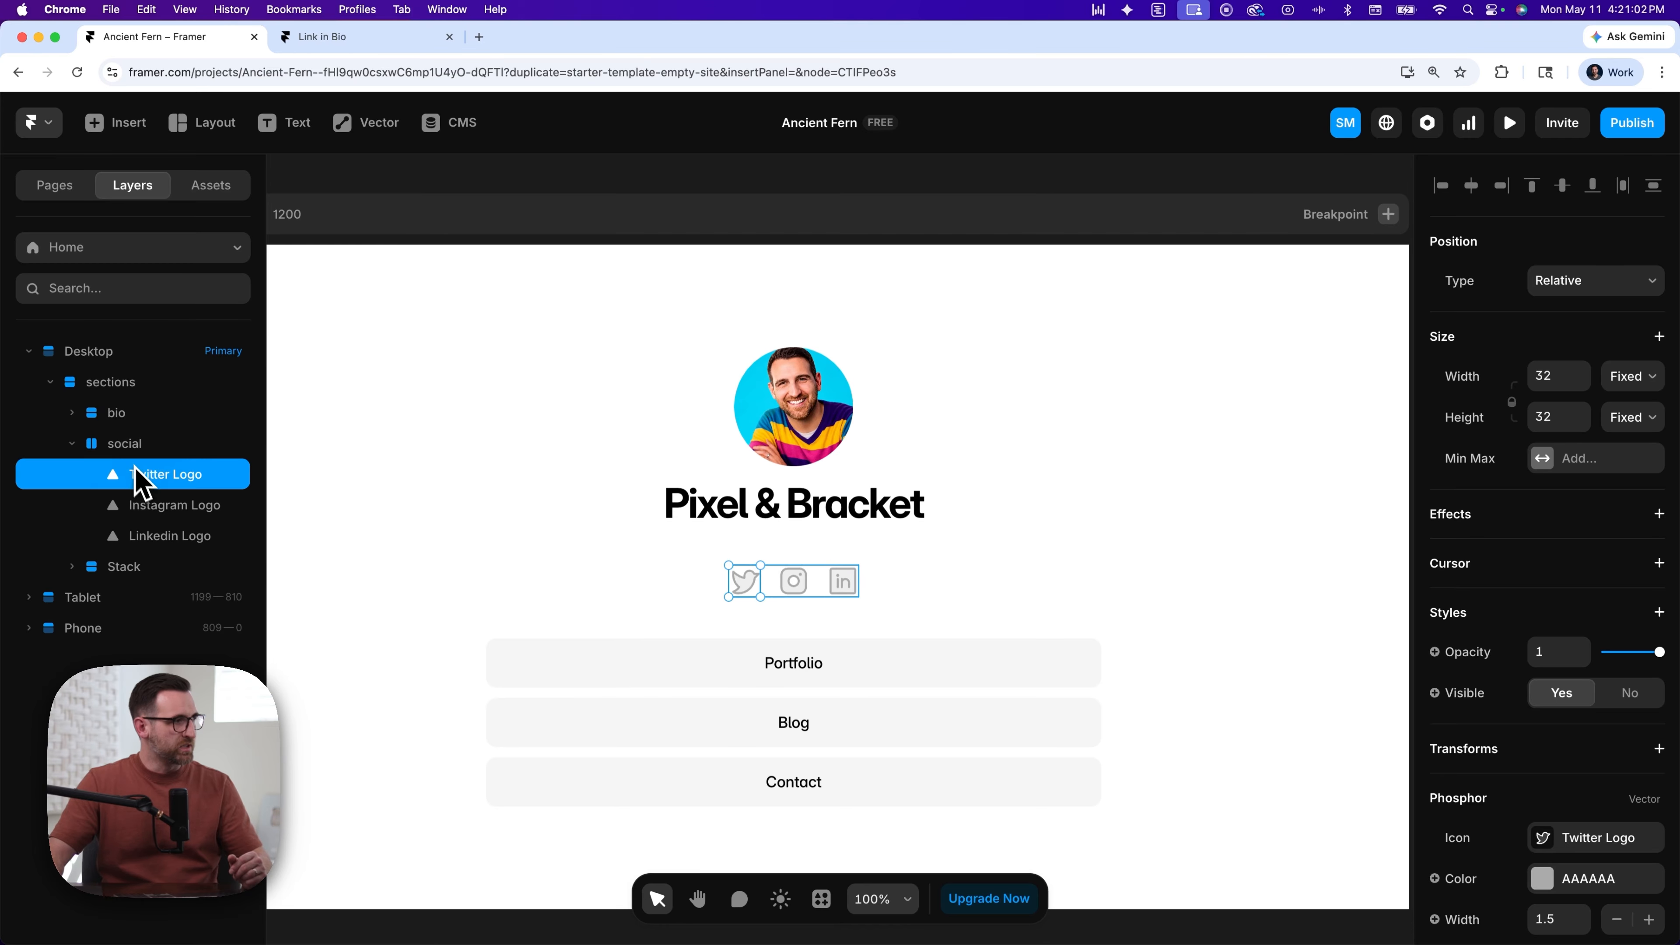
key(Escape)
click(141, 476)
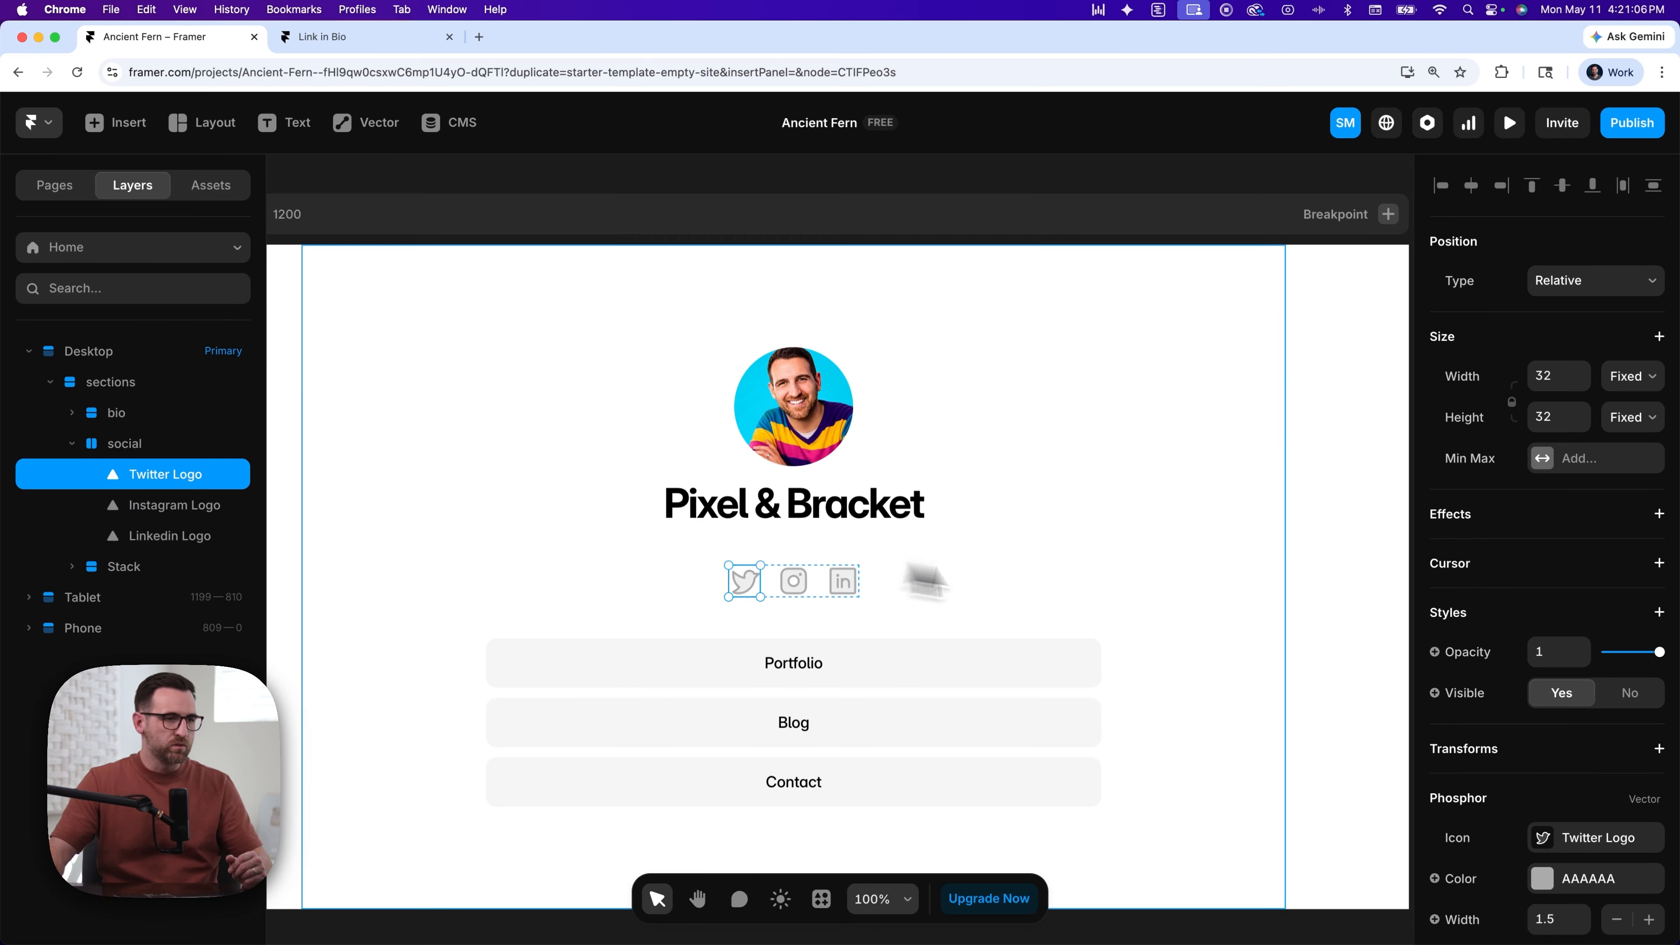
scroll(1471, 625, down, 2)
scroll(1471, 635, down, 3)
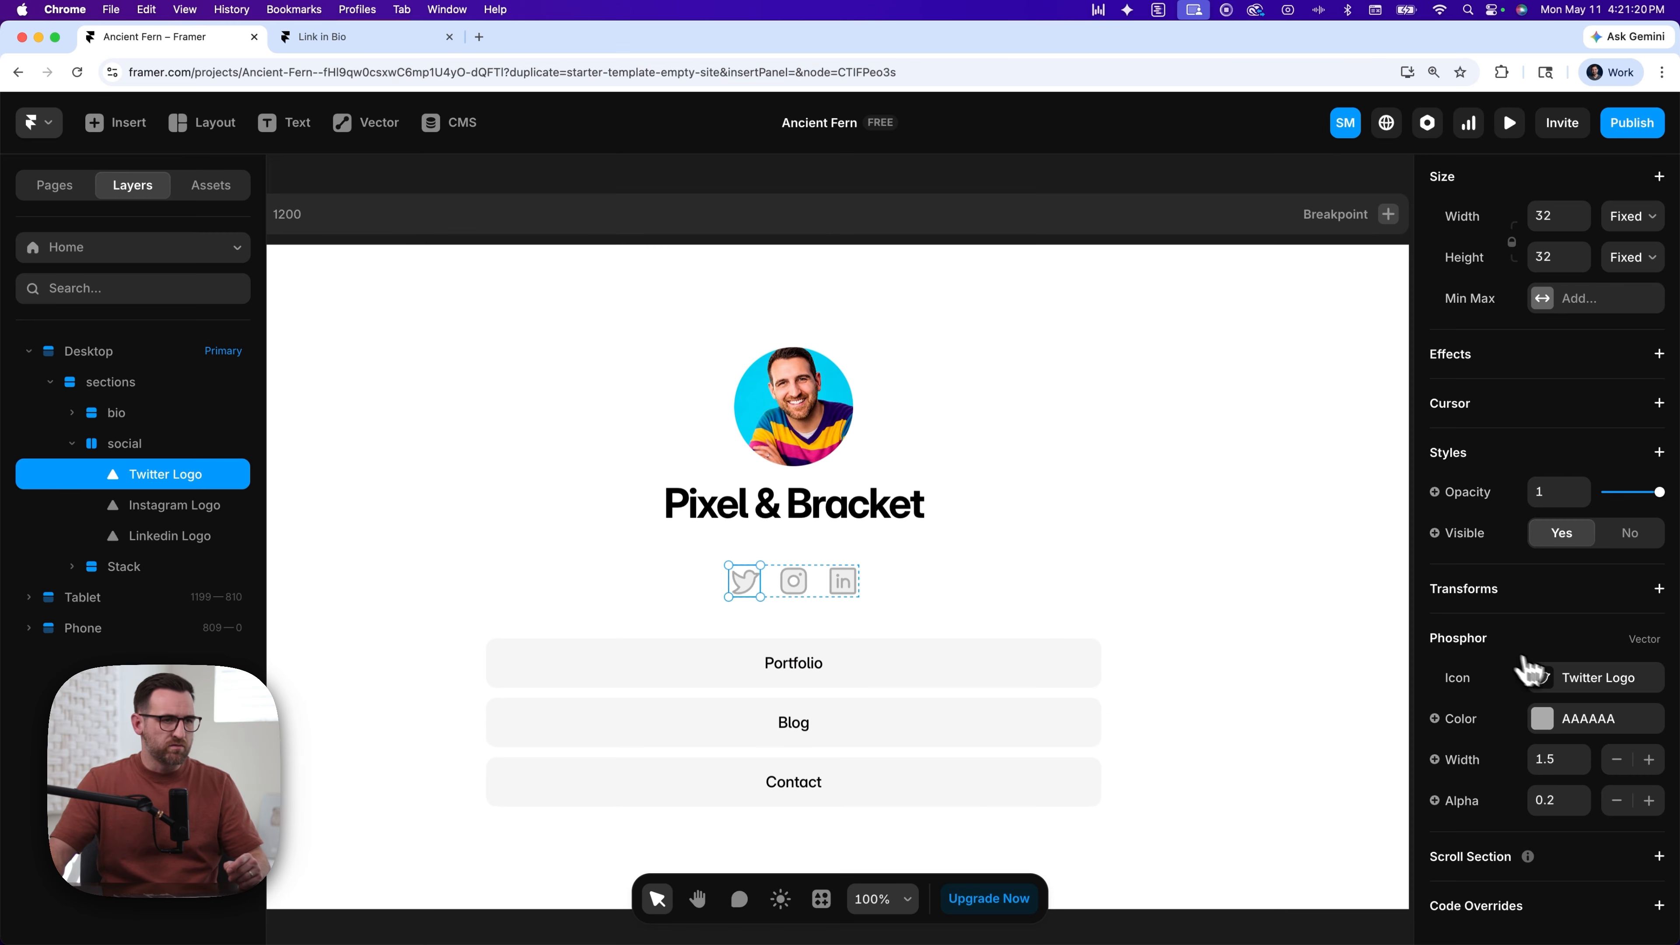
click(1570, 688)
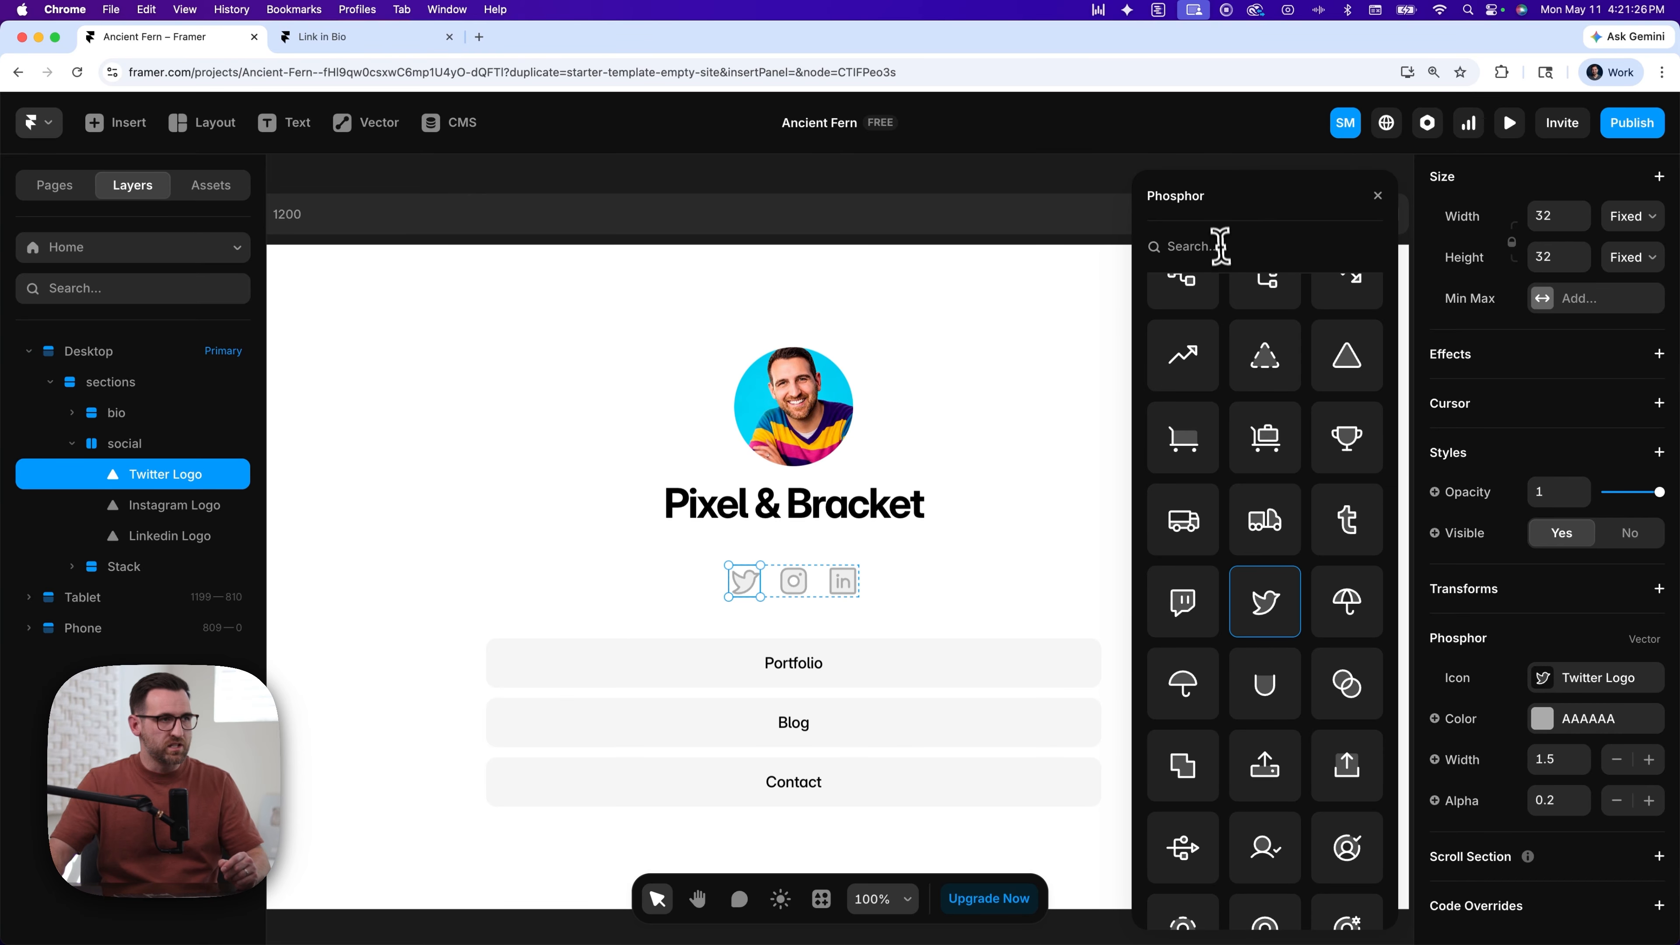
text(youtube)
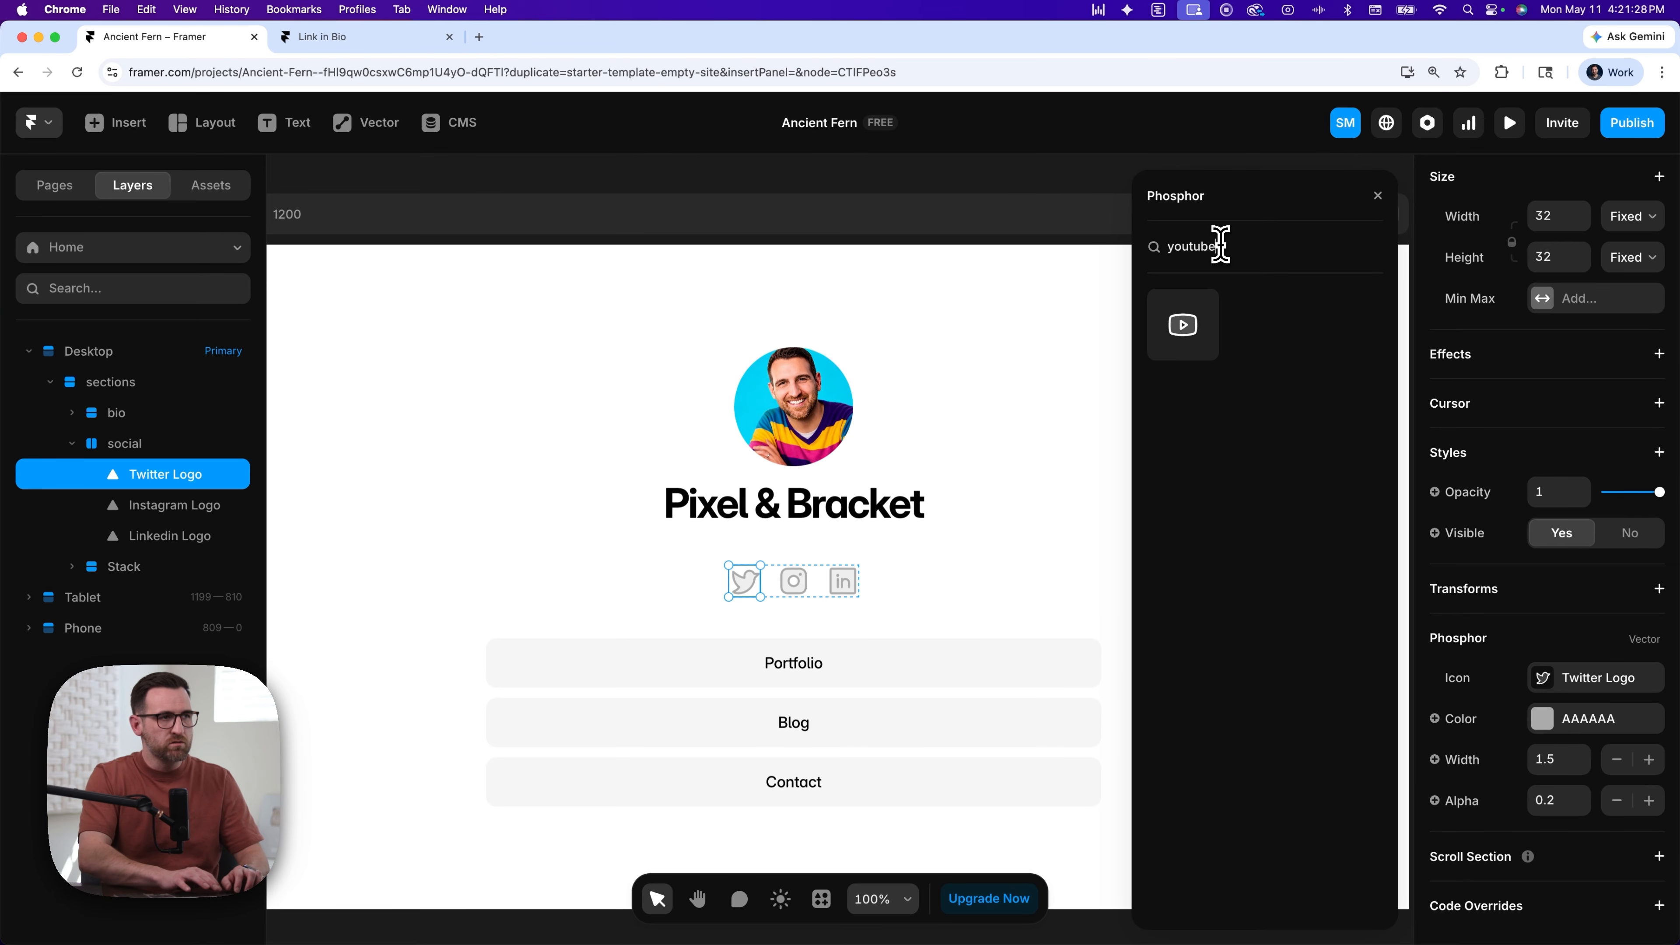
click(1183, 324)
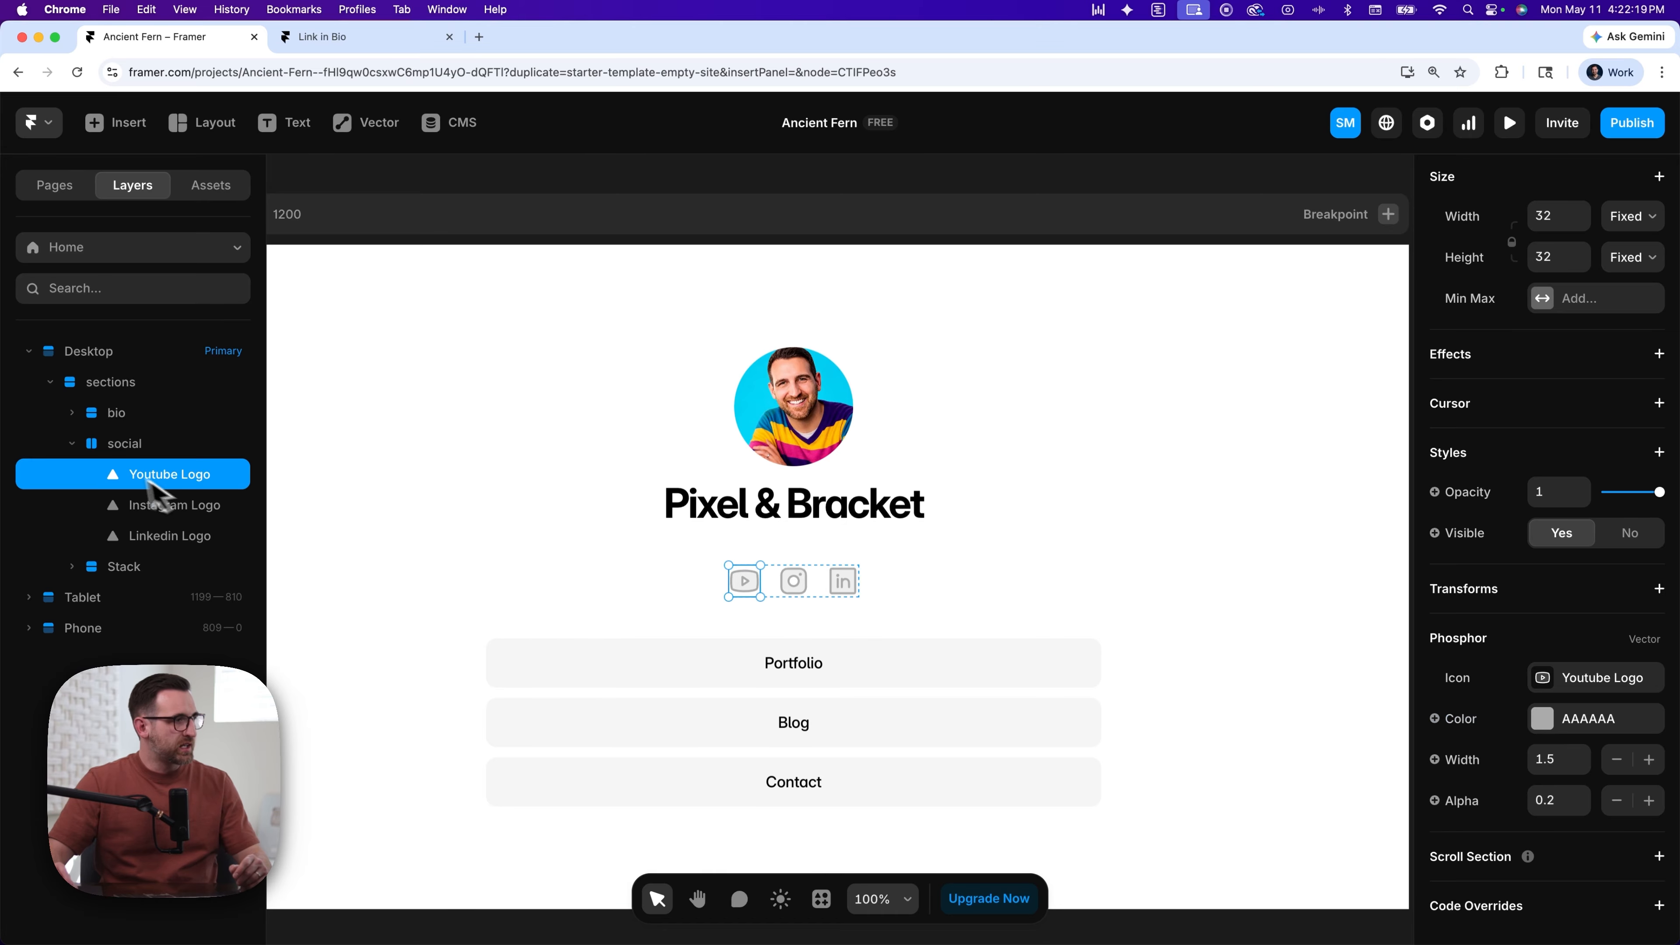
- Collapse the social stack and select the stack holding the Portfolio, Blog and Contact links
click(72, 444)
click(104, 476)
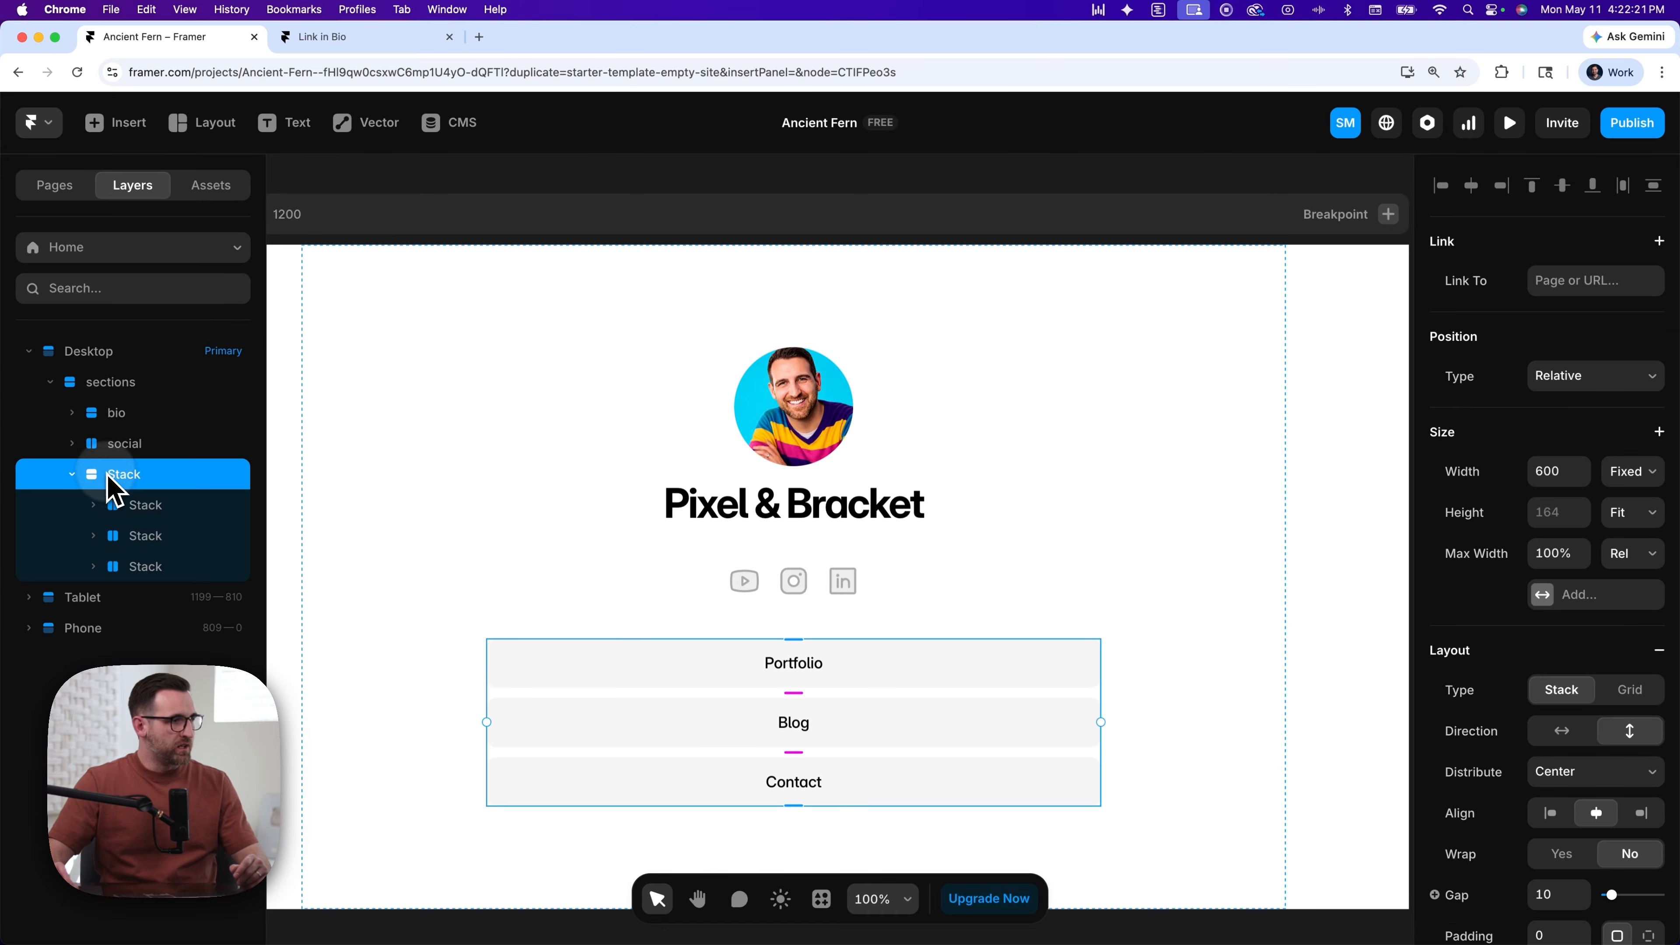
scroll(506, 492, down, 5)
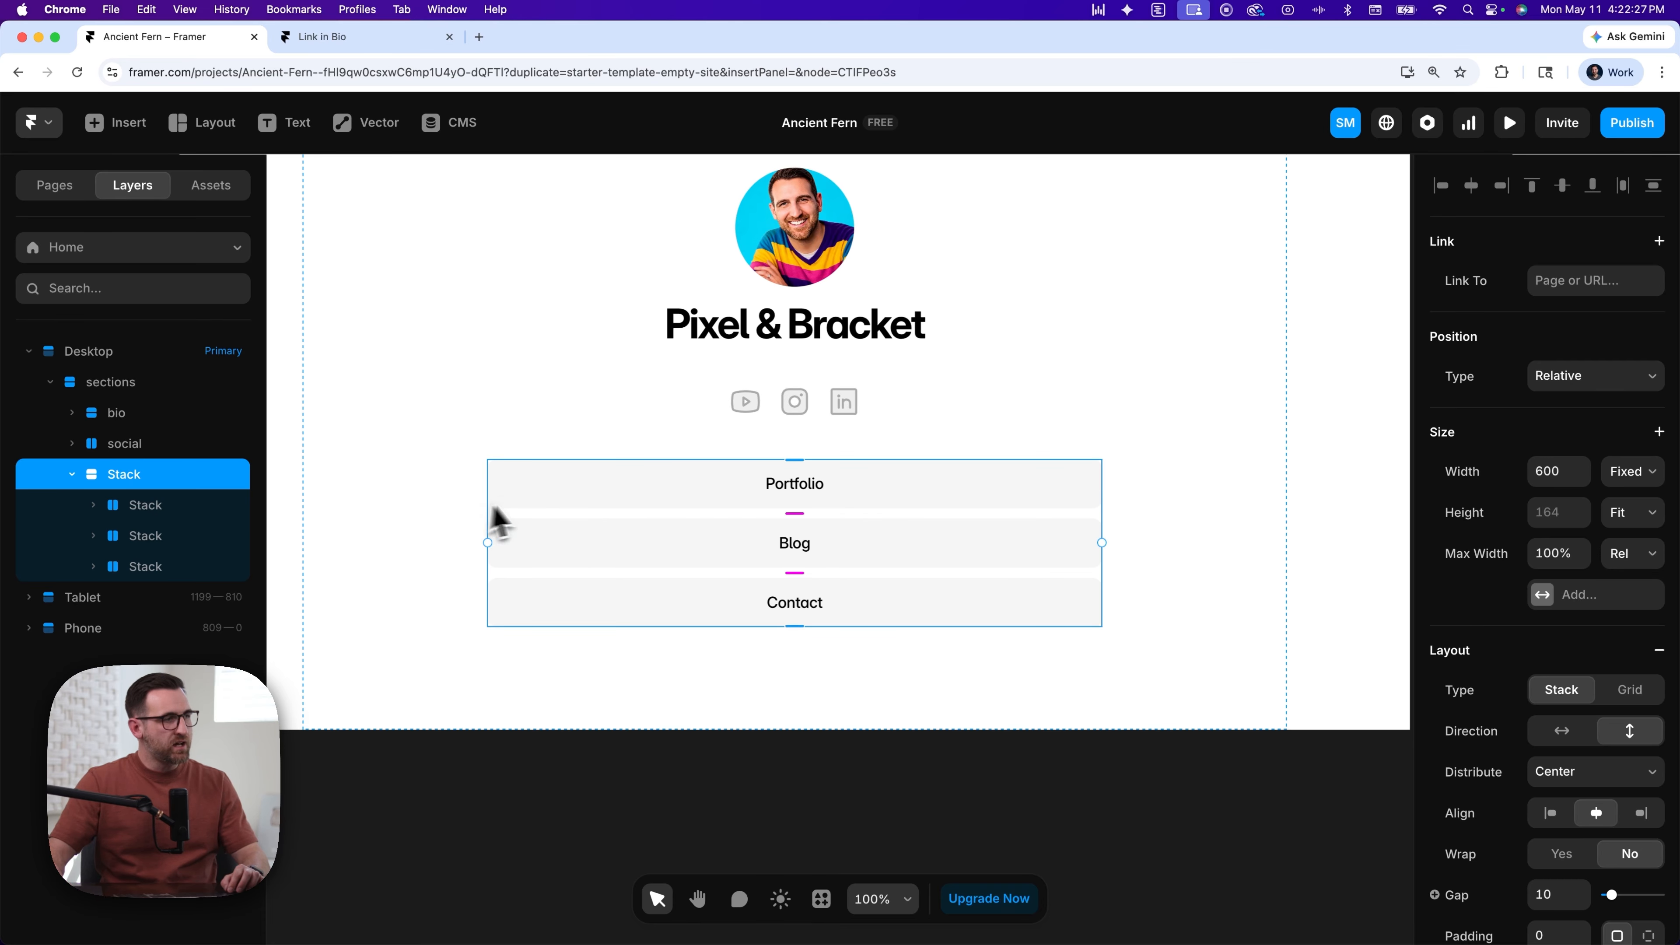
scroll(548, 492, up, 1)
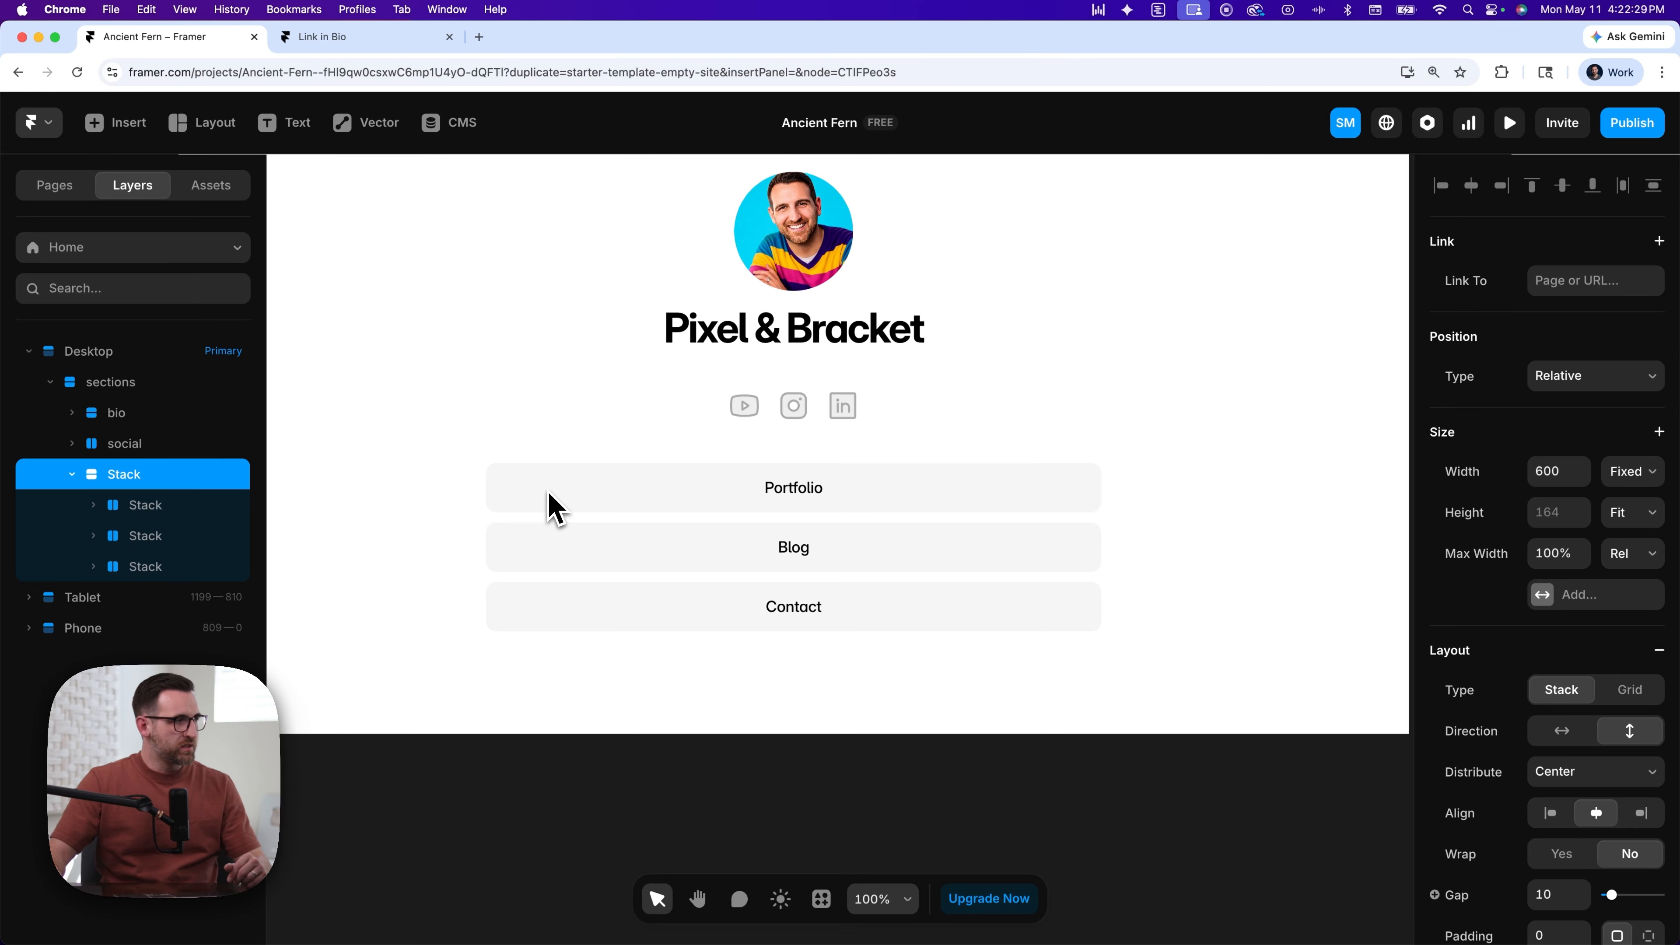
scroll(549, 503, up, 1)
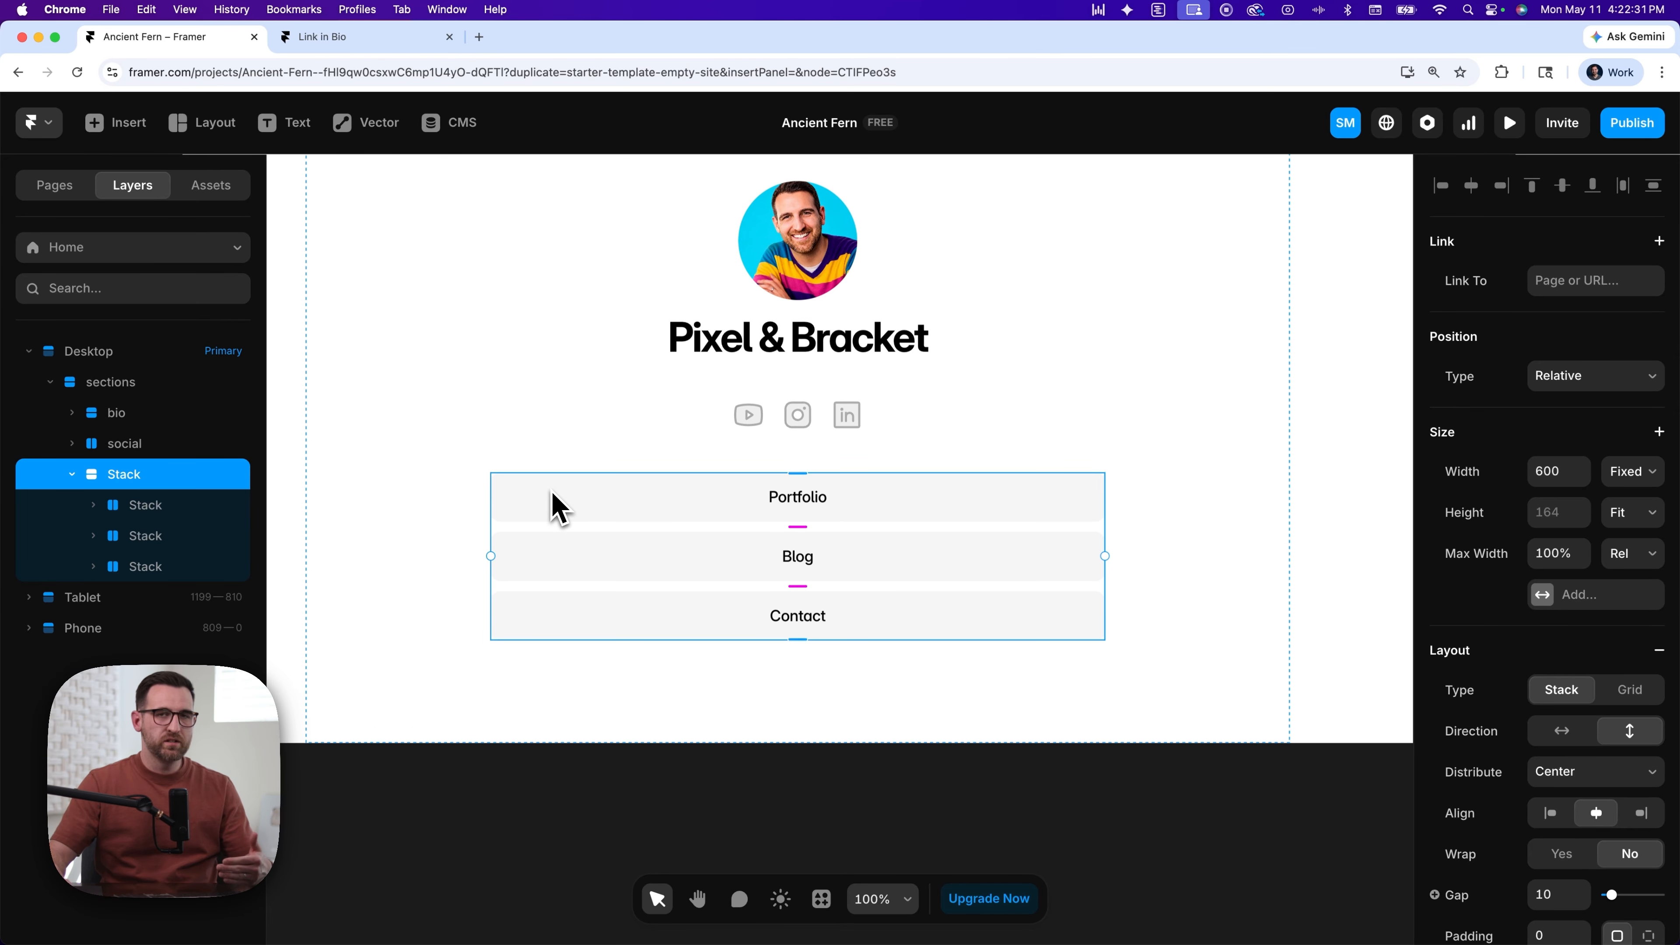
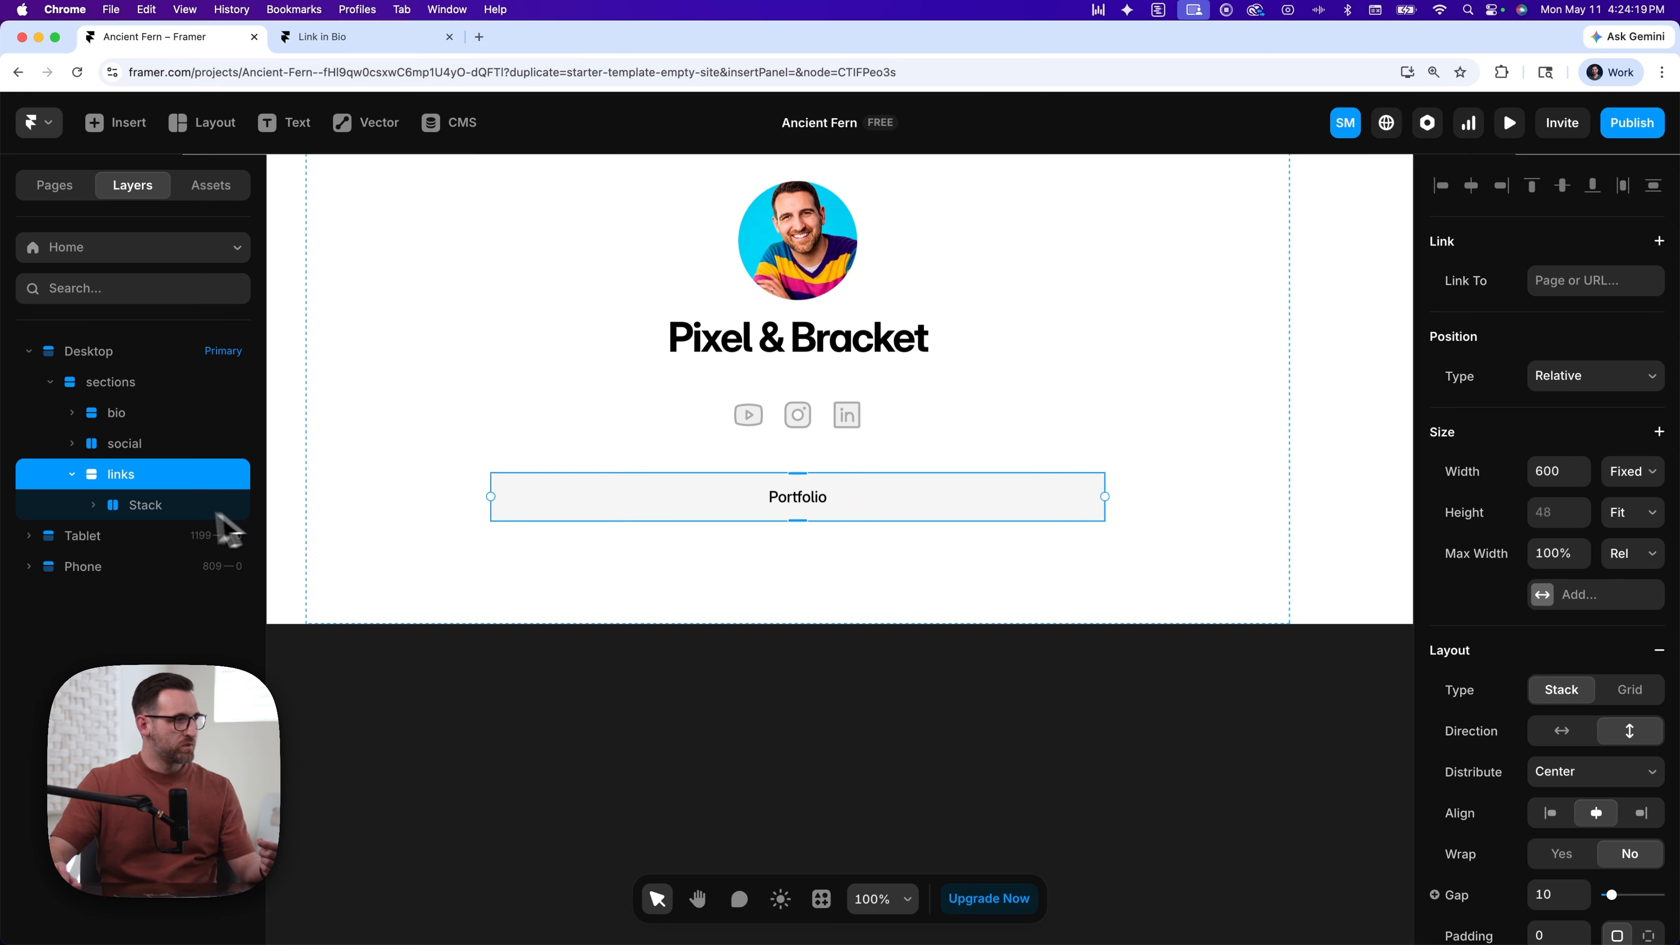
- Wrap the Portfolio link's stack inside the links stack in a new stack
click(173, 507)
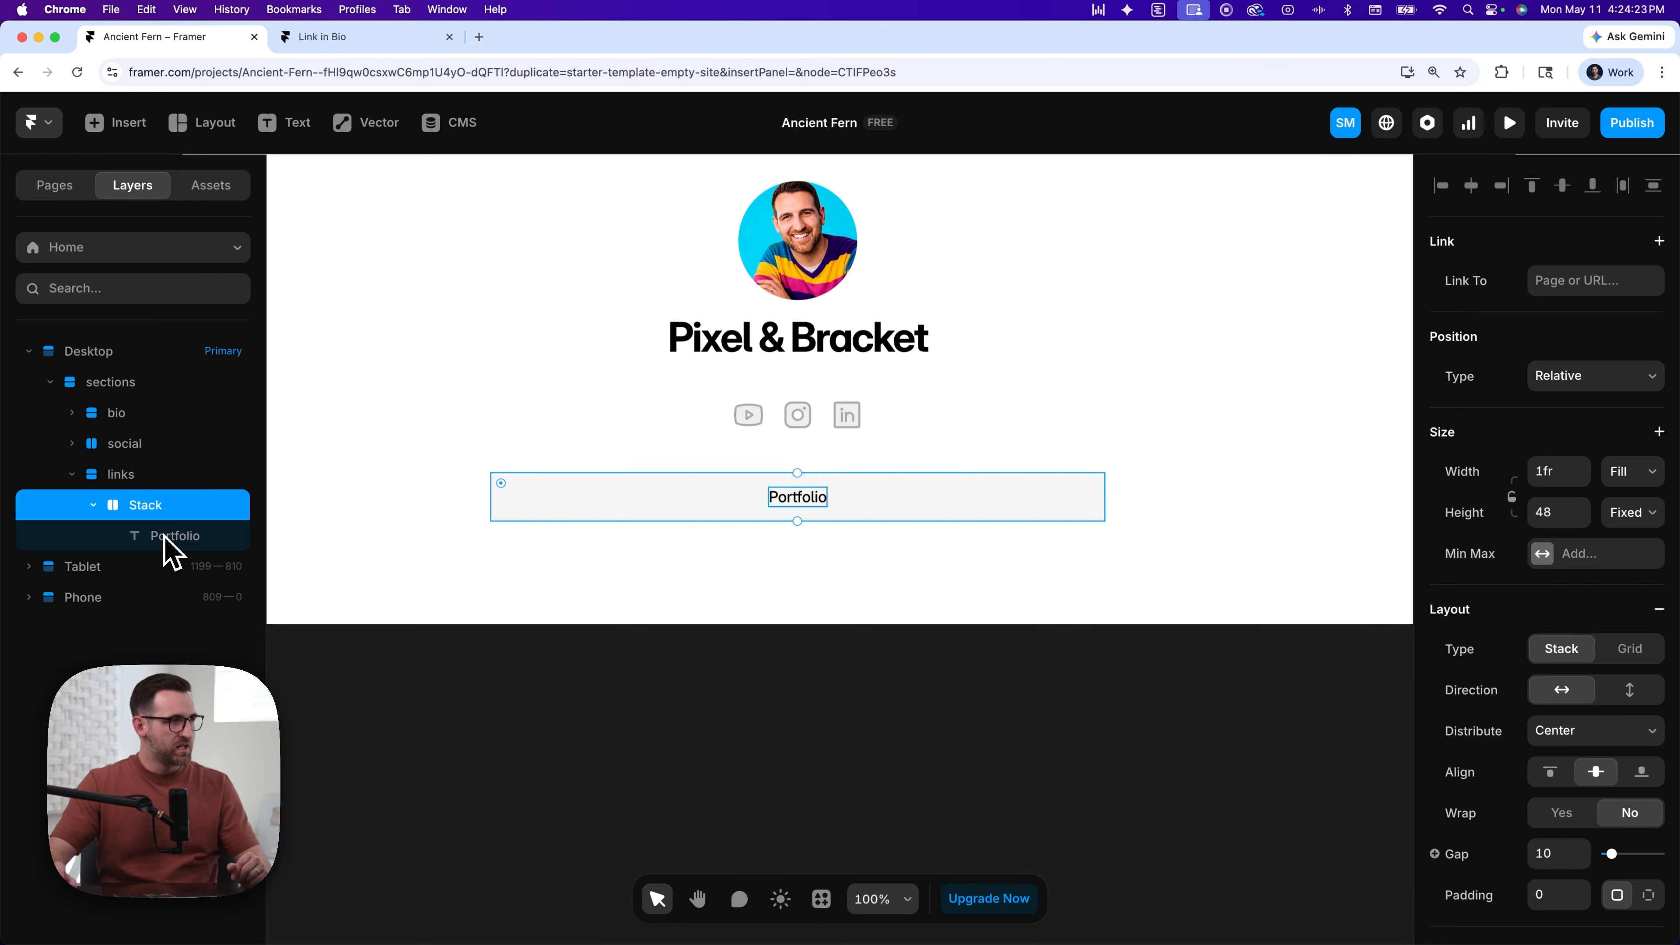
right_click(143, 505)
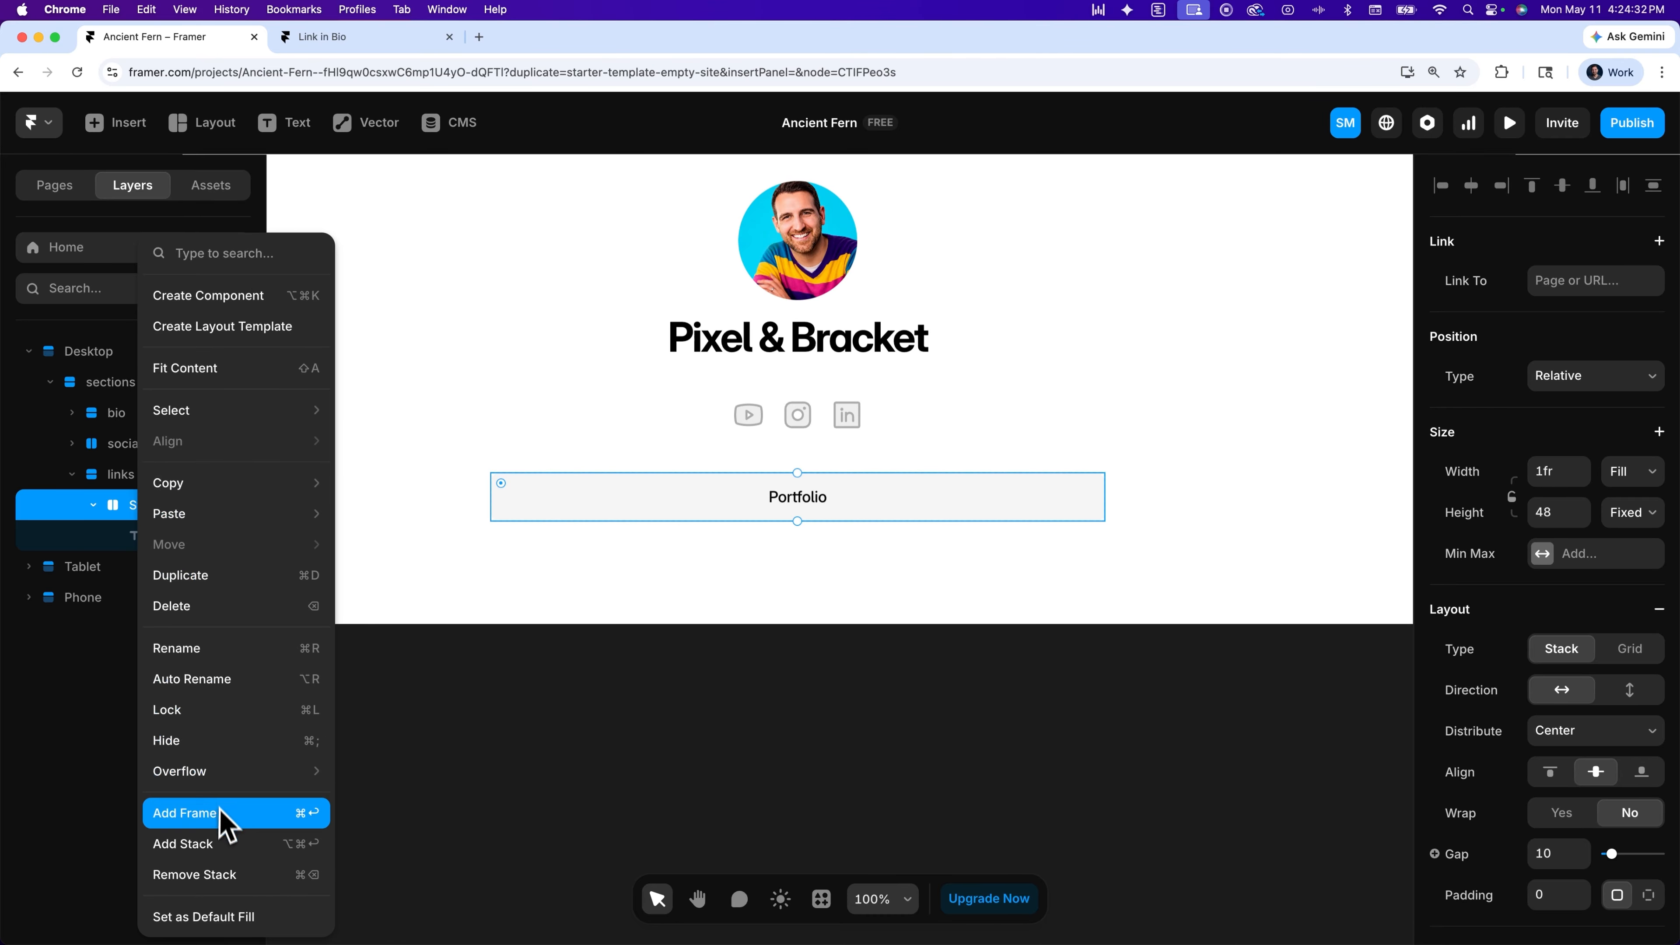
click(218, 854)
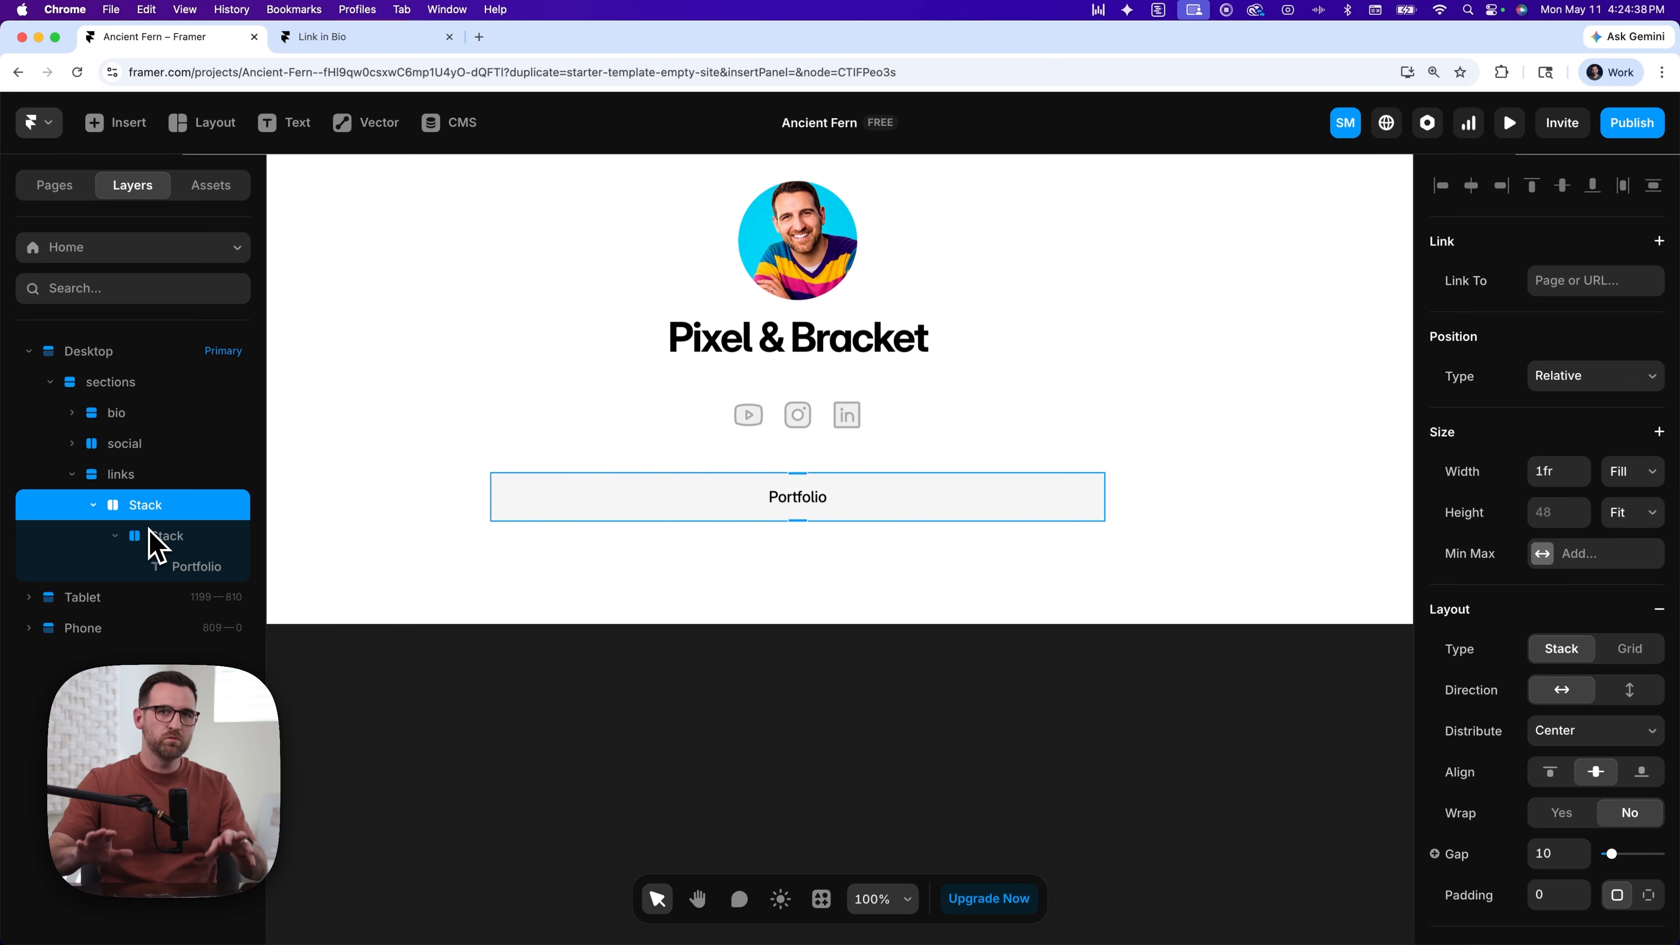
- Set the fill of the inner stack directly around the Portfolio text to white (FFFFFF)
click(162, 539)
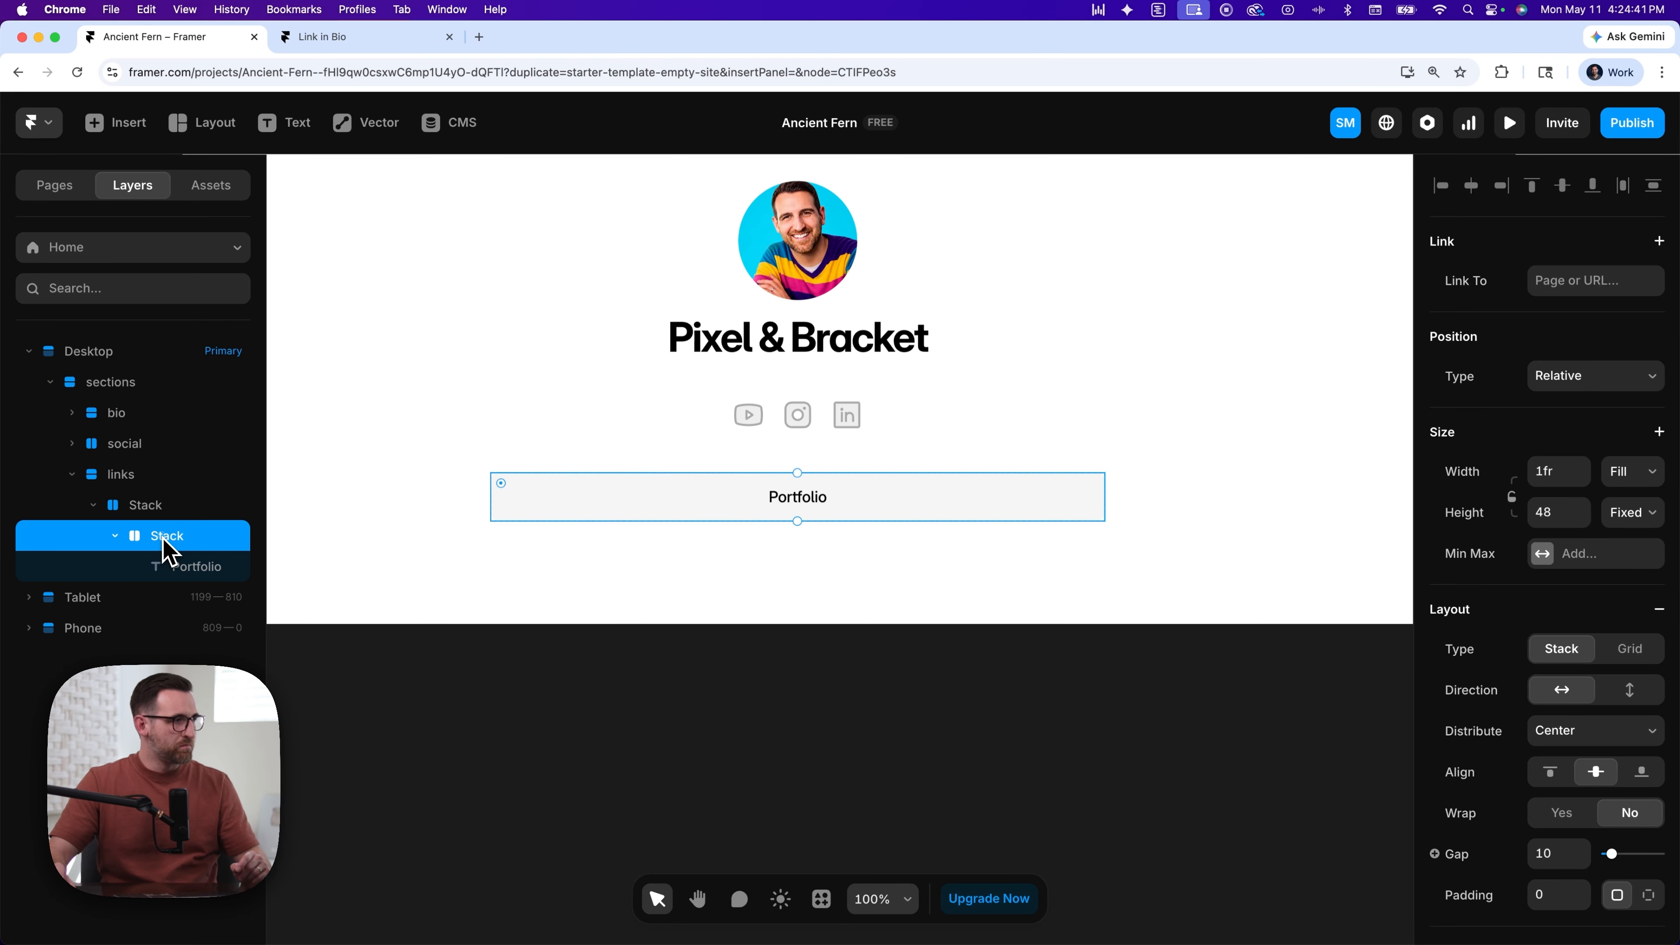
click(185, 566)
click(179, 541)
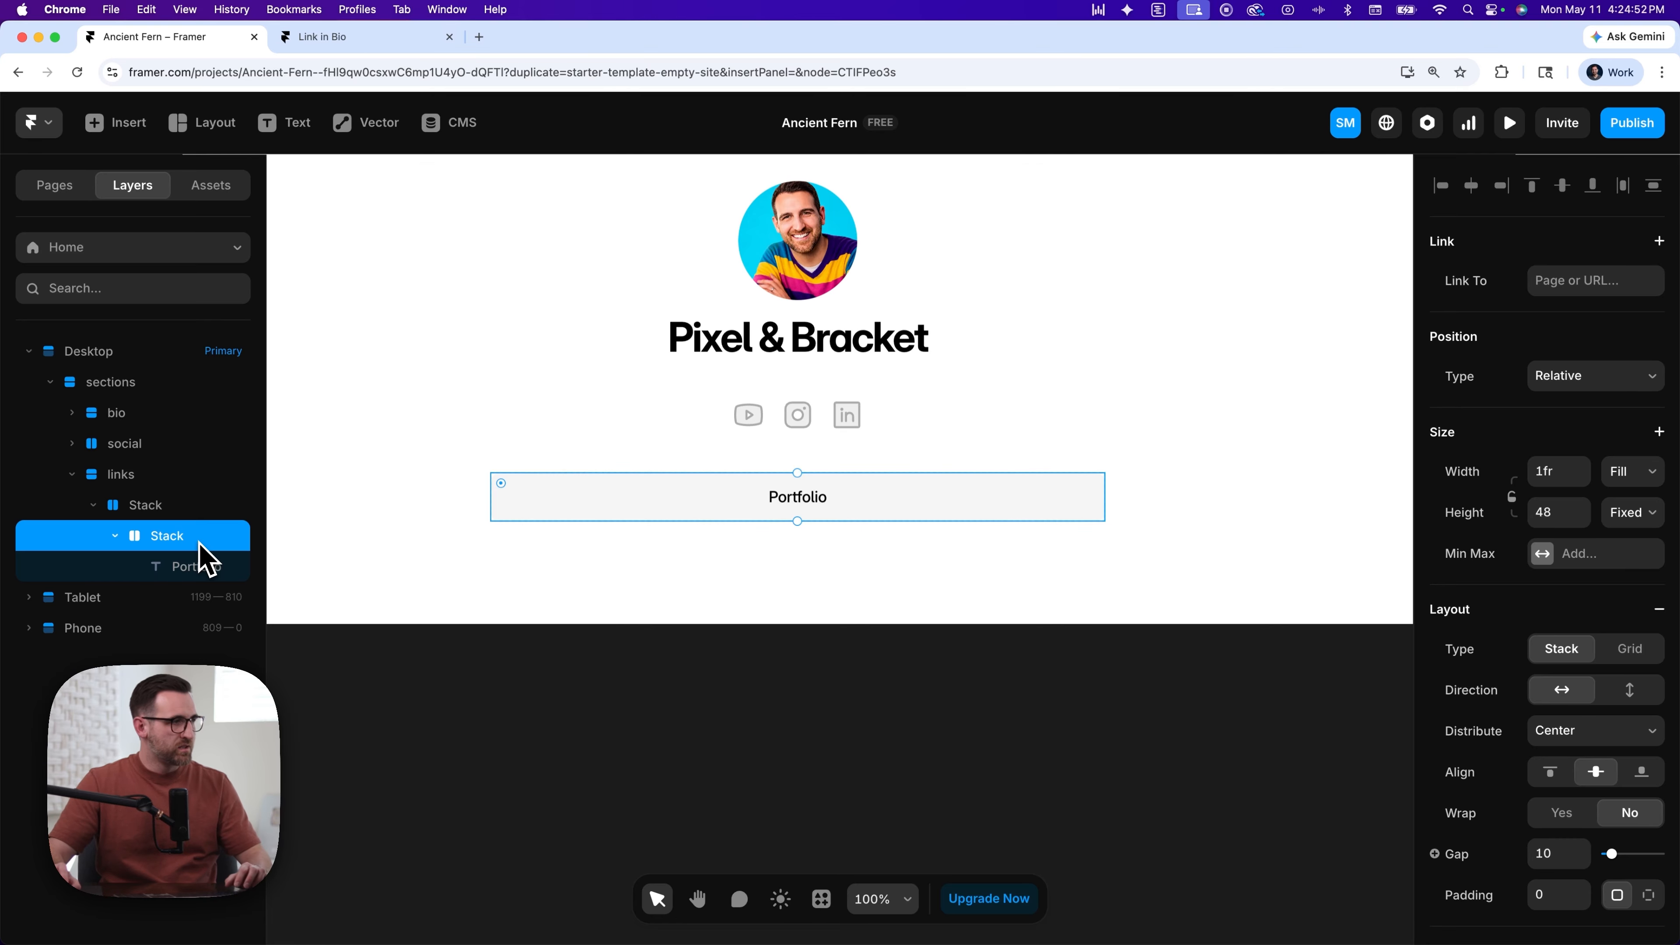
click(199, 568)
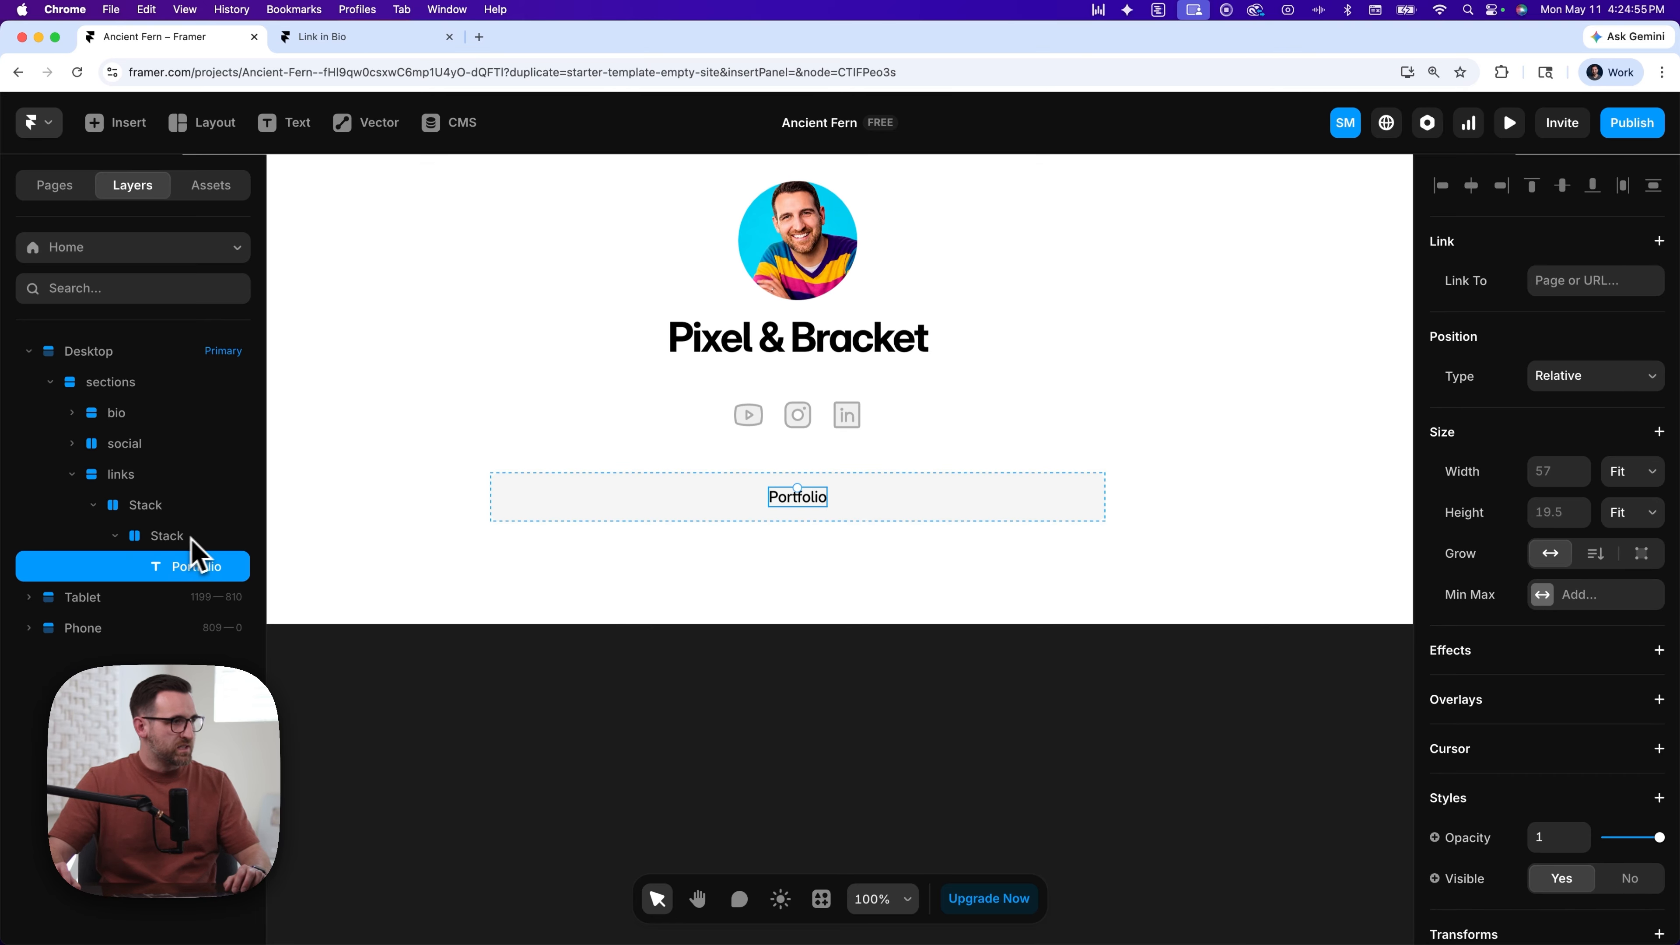
click(609, 515)
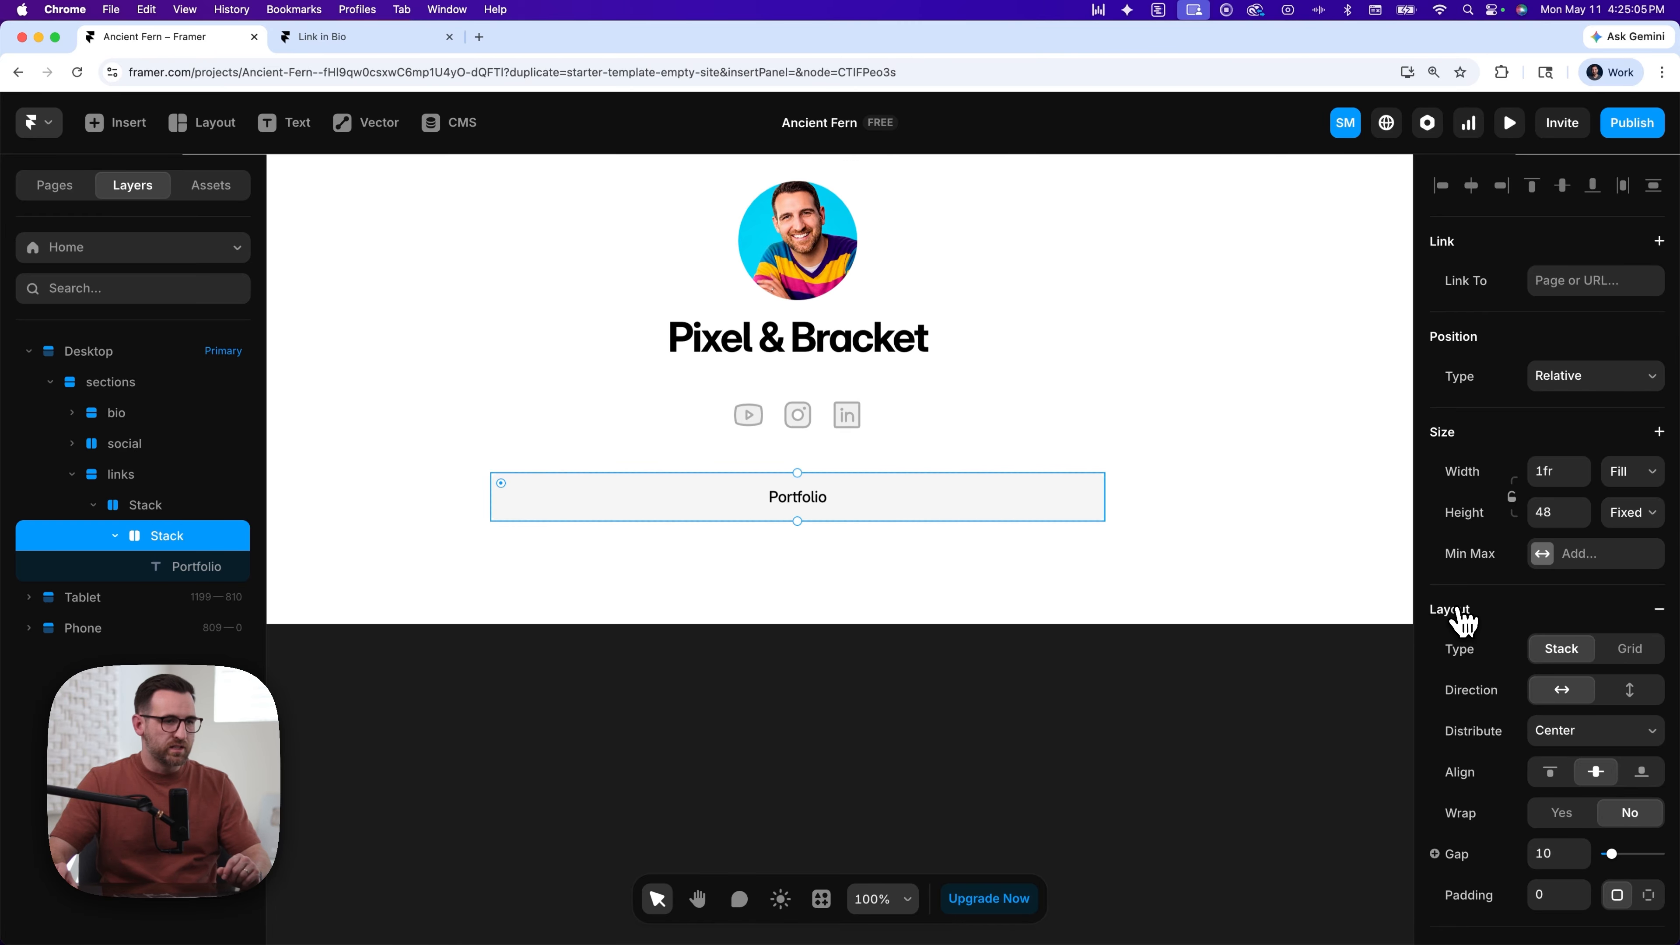
scroll(1464, 621, down, 5)
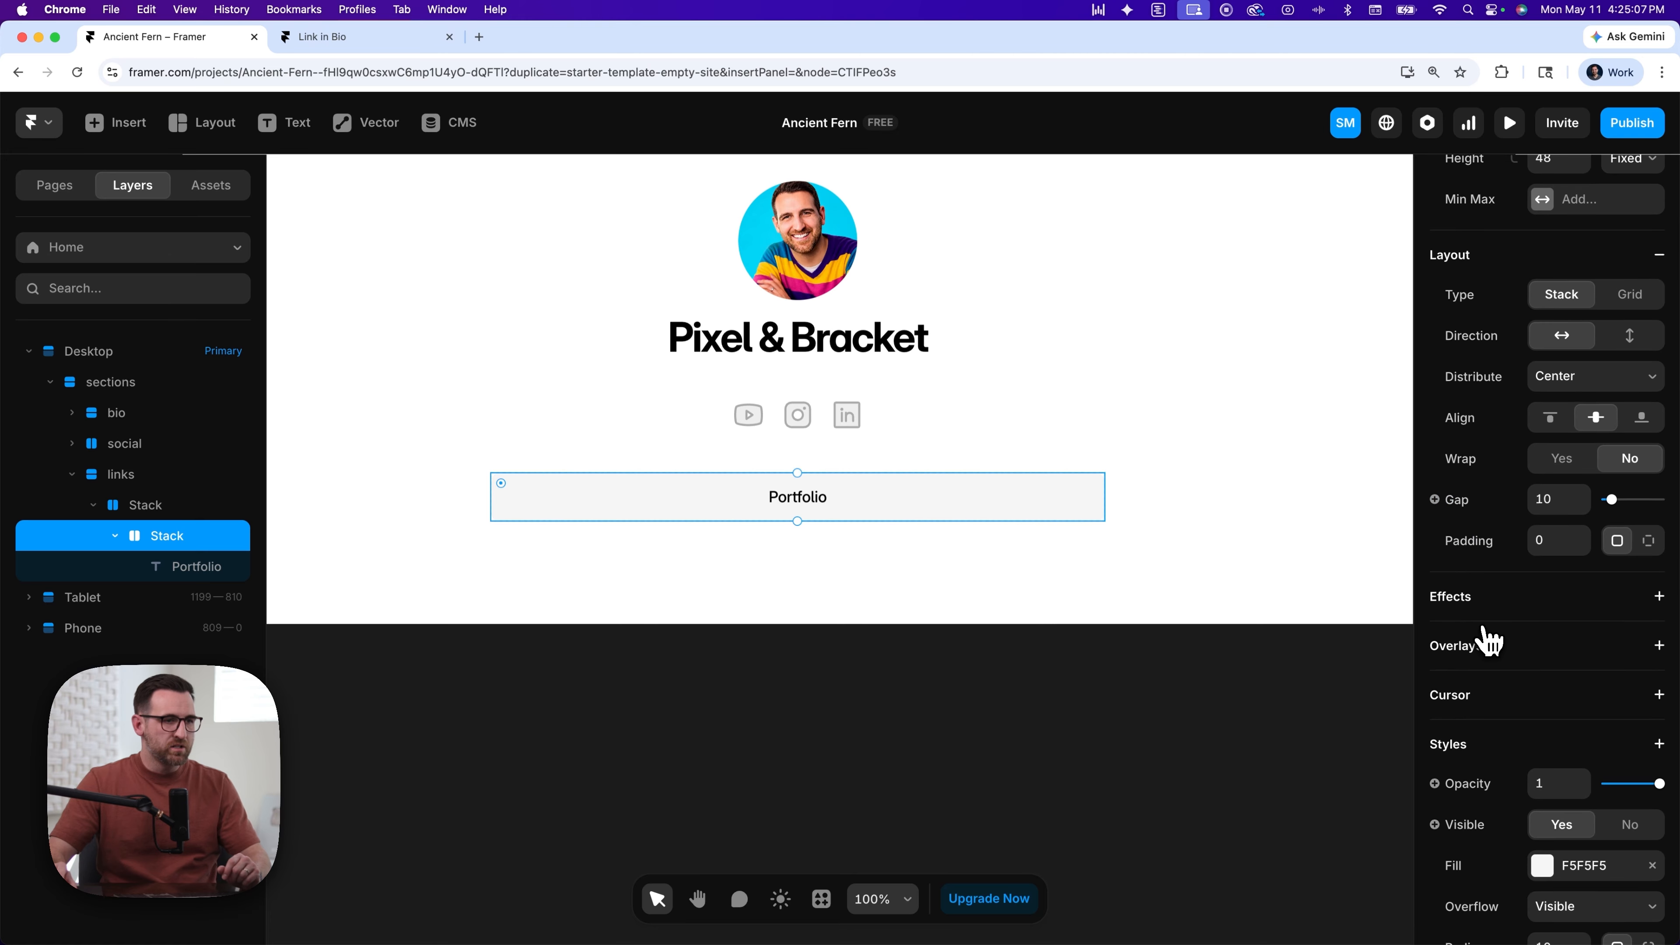
scroll(1489, 639, down, 3)
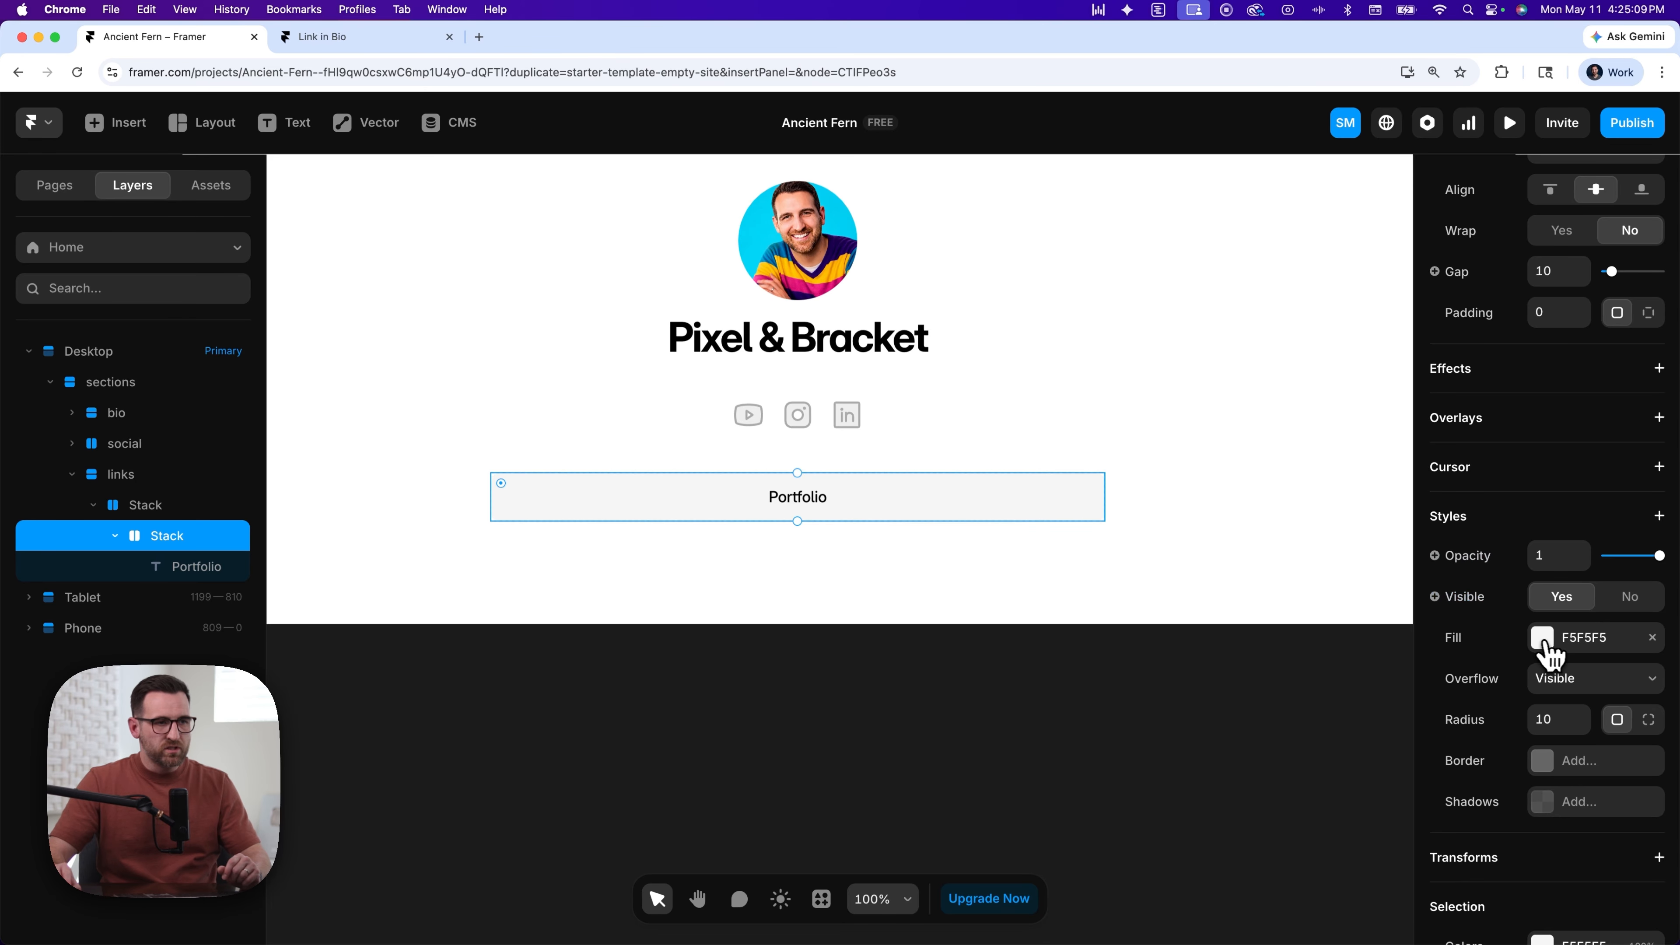
click(1547, 641)
drag(1149, 634, 1142, 635)
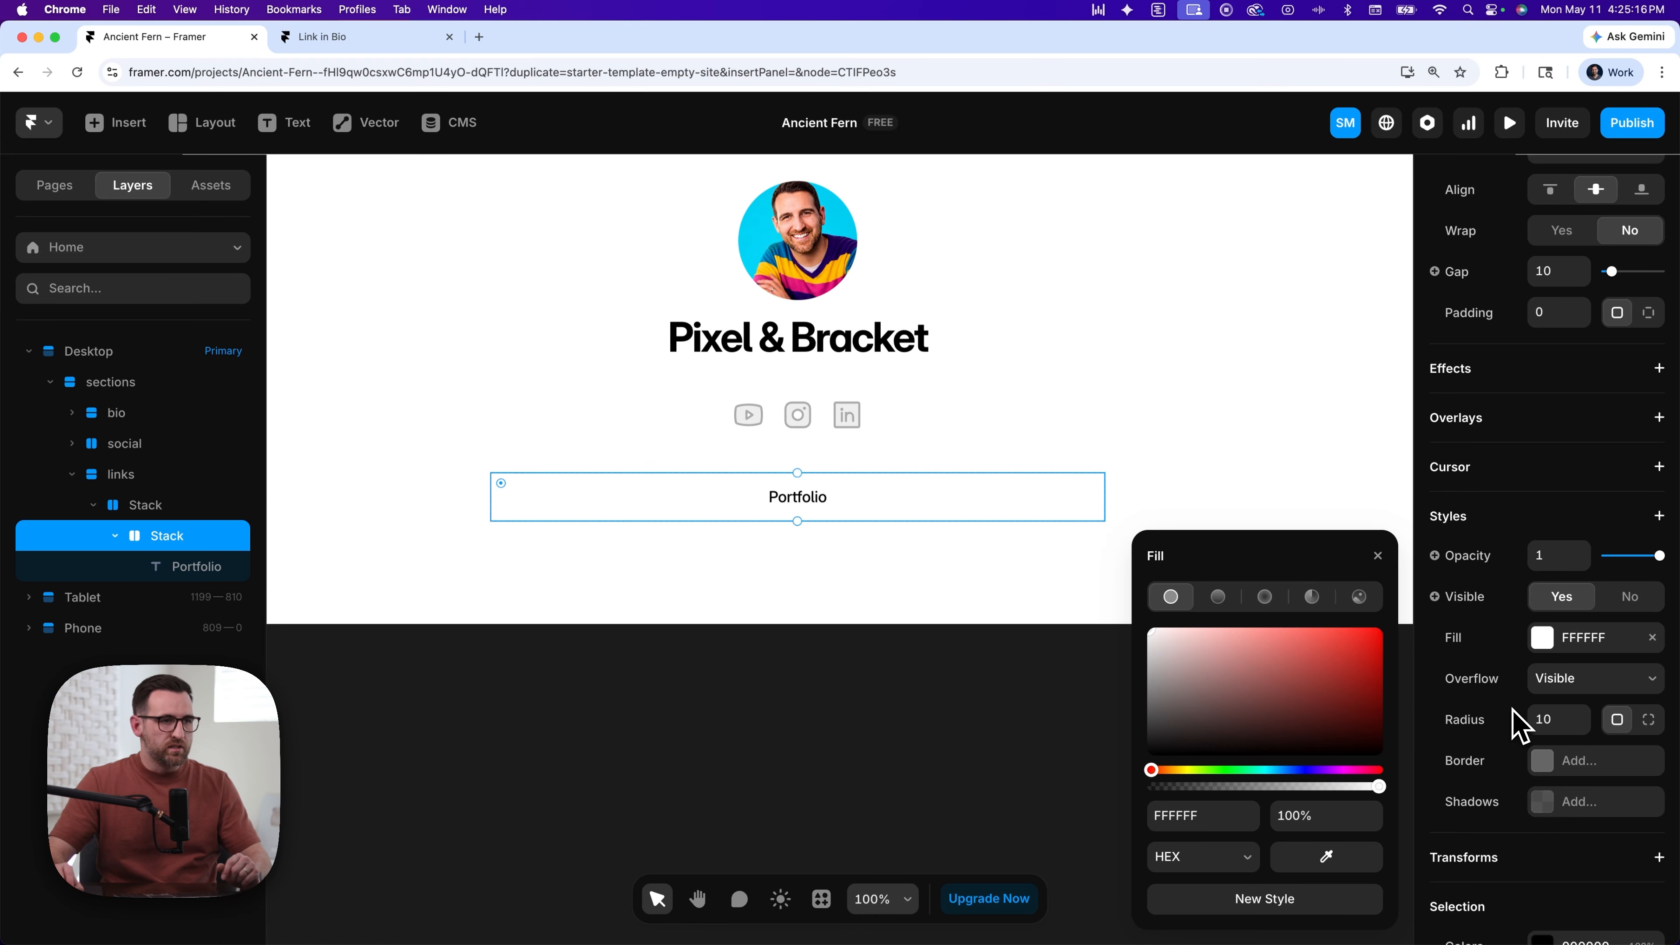
- Add a solid black (000000) border with a width of 2 to the Portfolio card's inner stack
scroll(1517, 728, down, 1)
click(1551, 739)
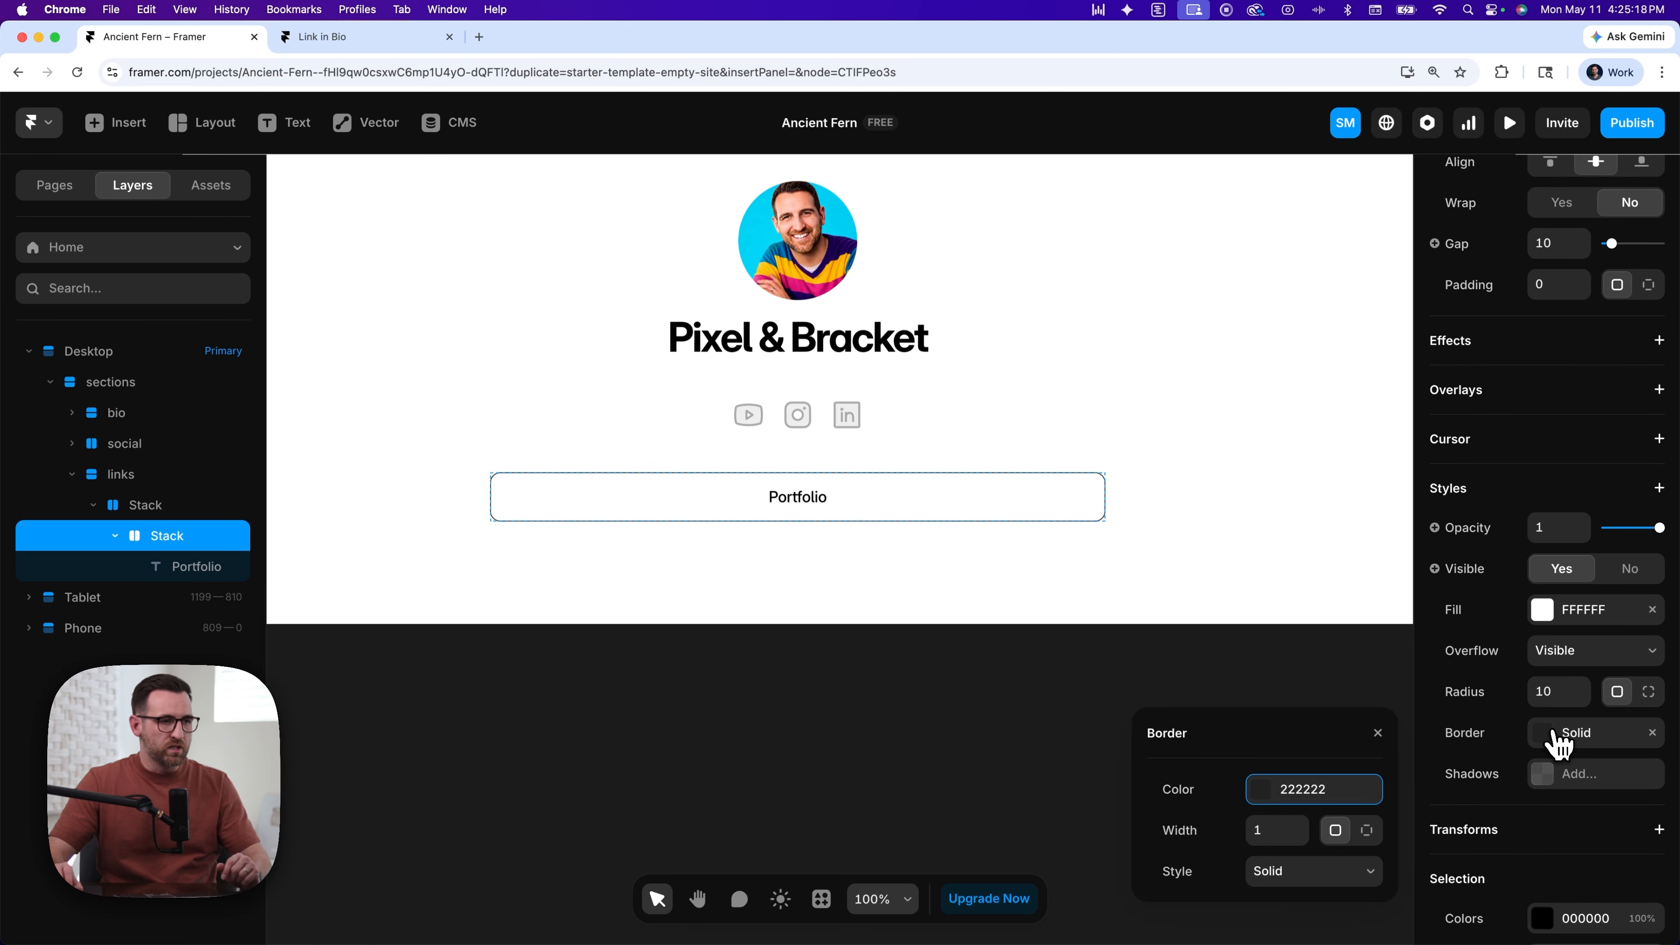
click(1277, 791)
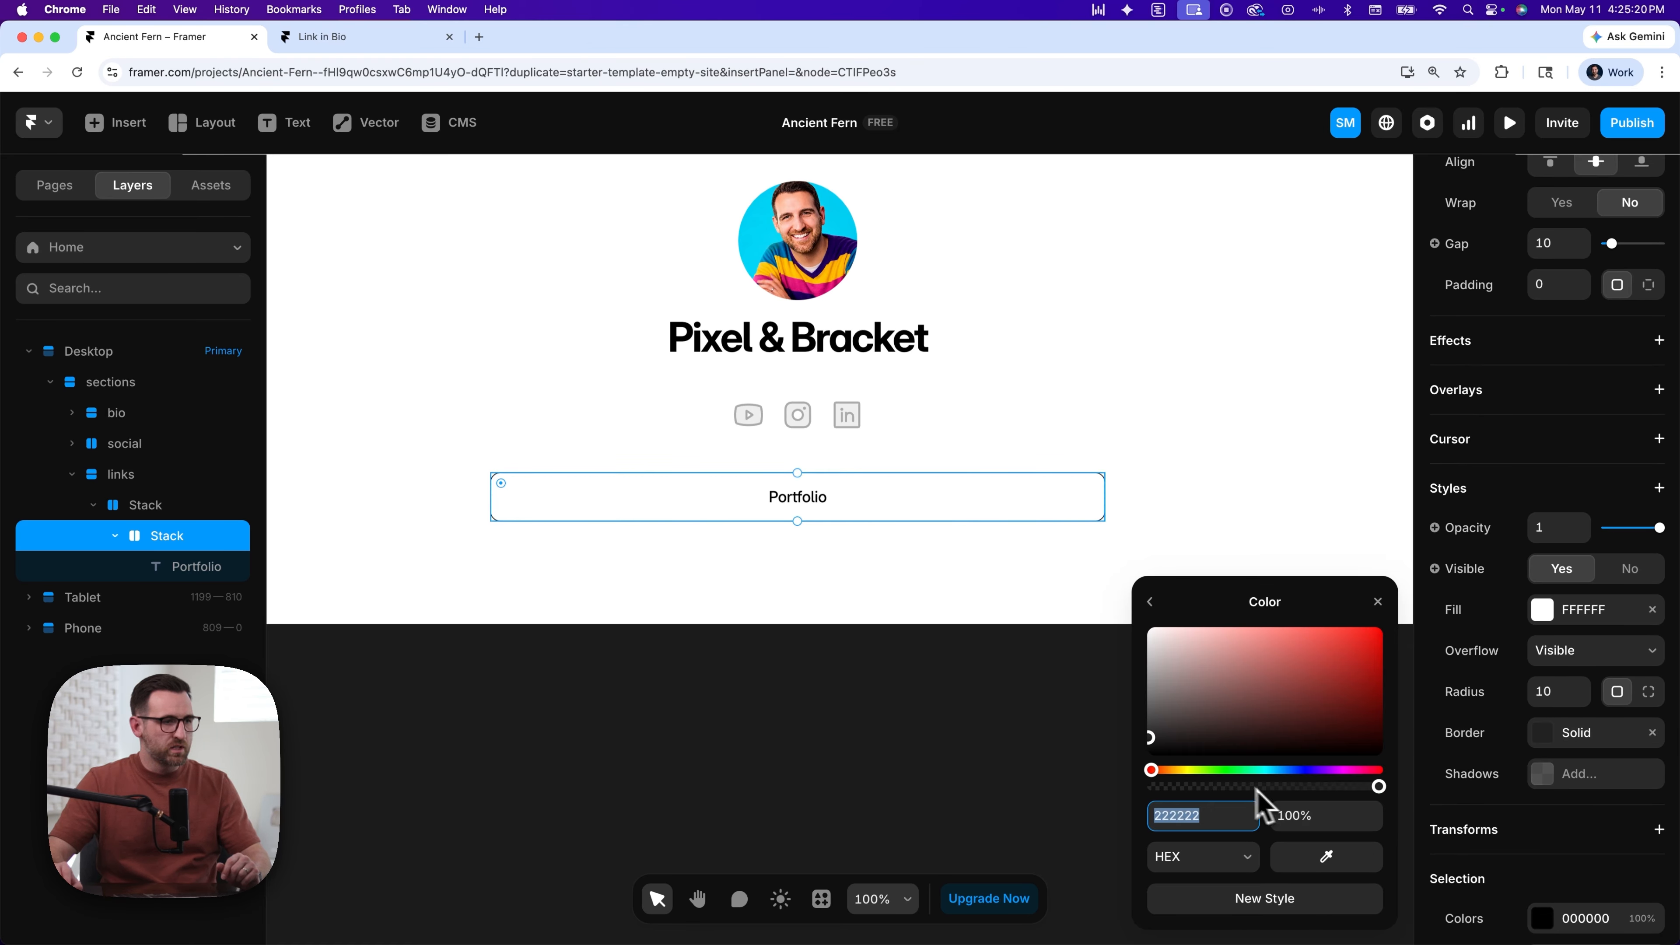
drag(1152, 737, 1133, 784)
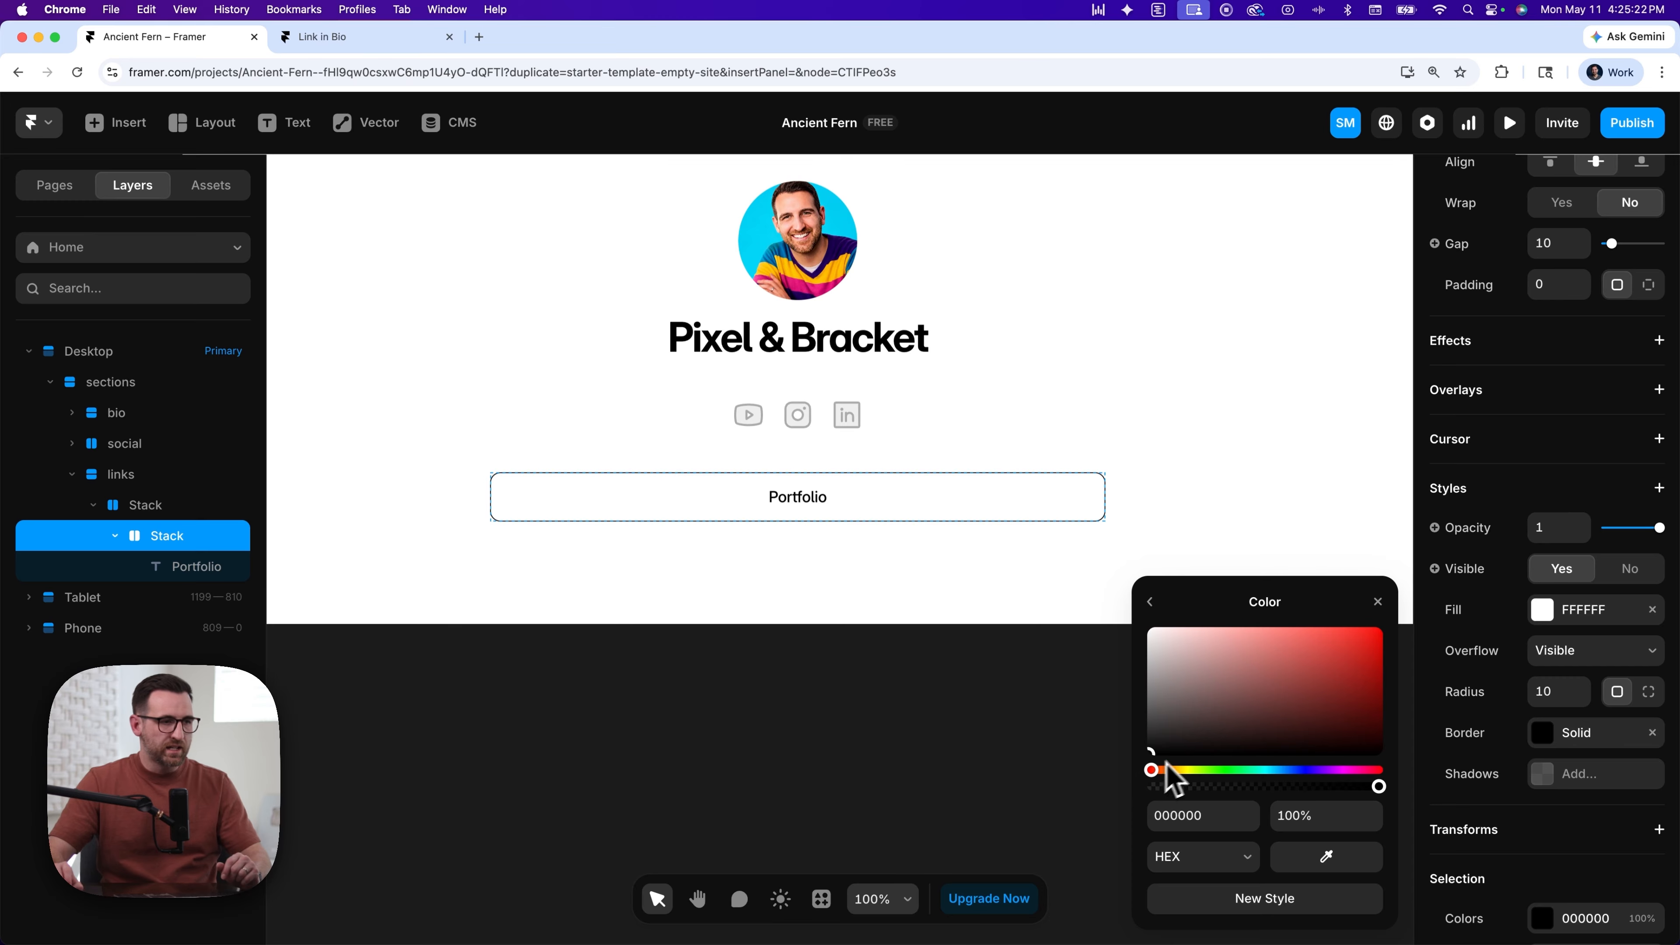
click(1151, 603)
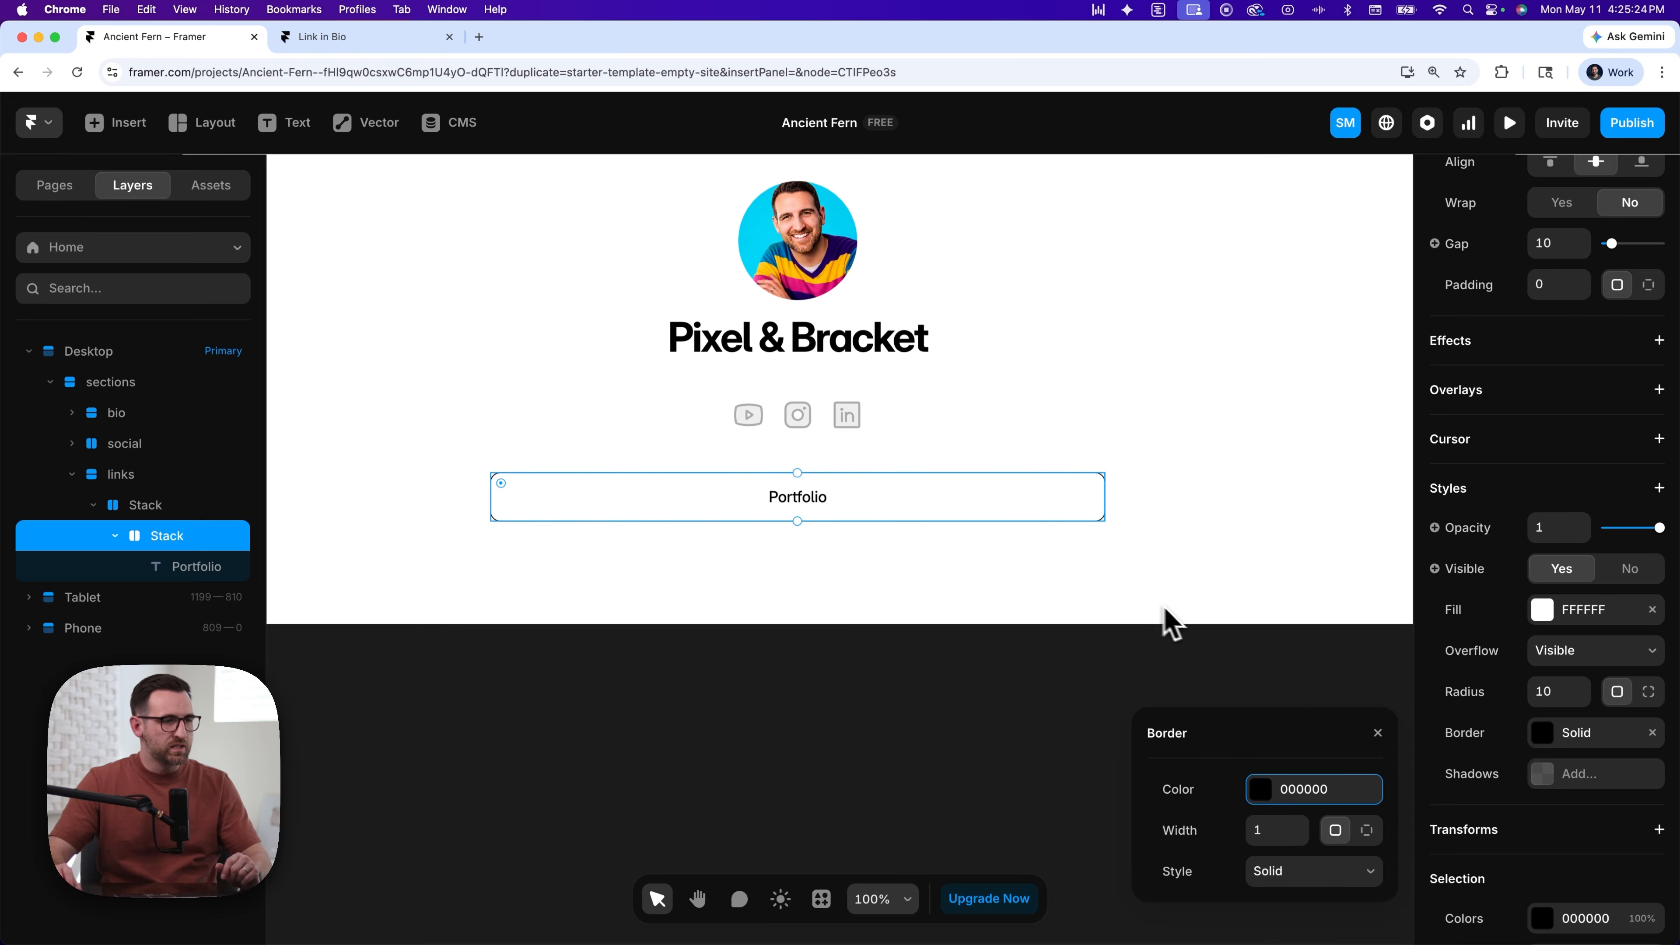
click(1257, 832)
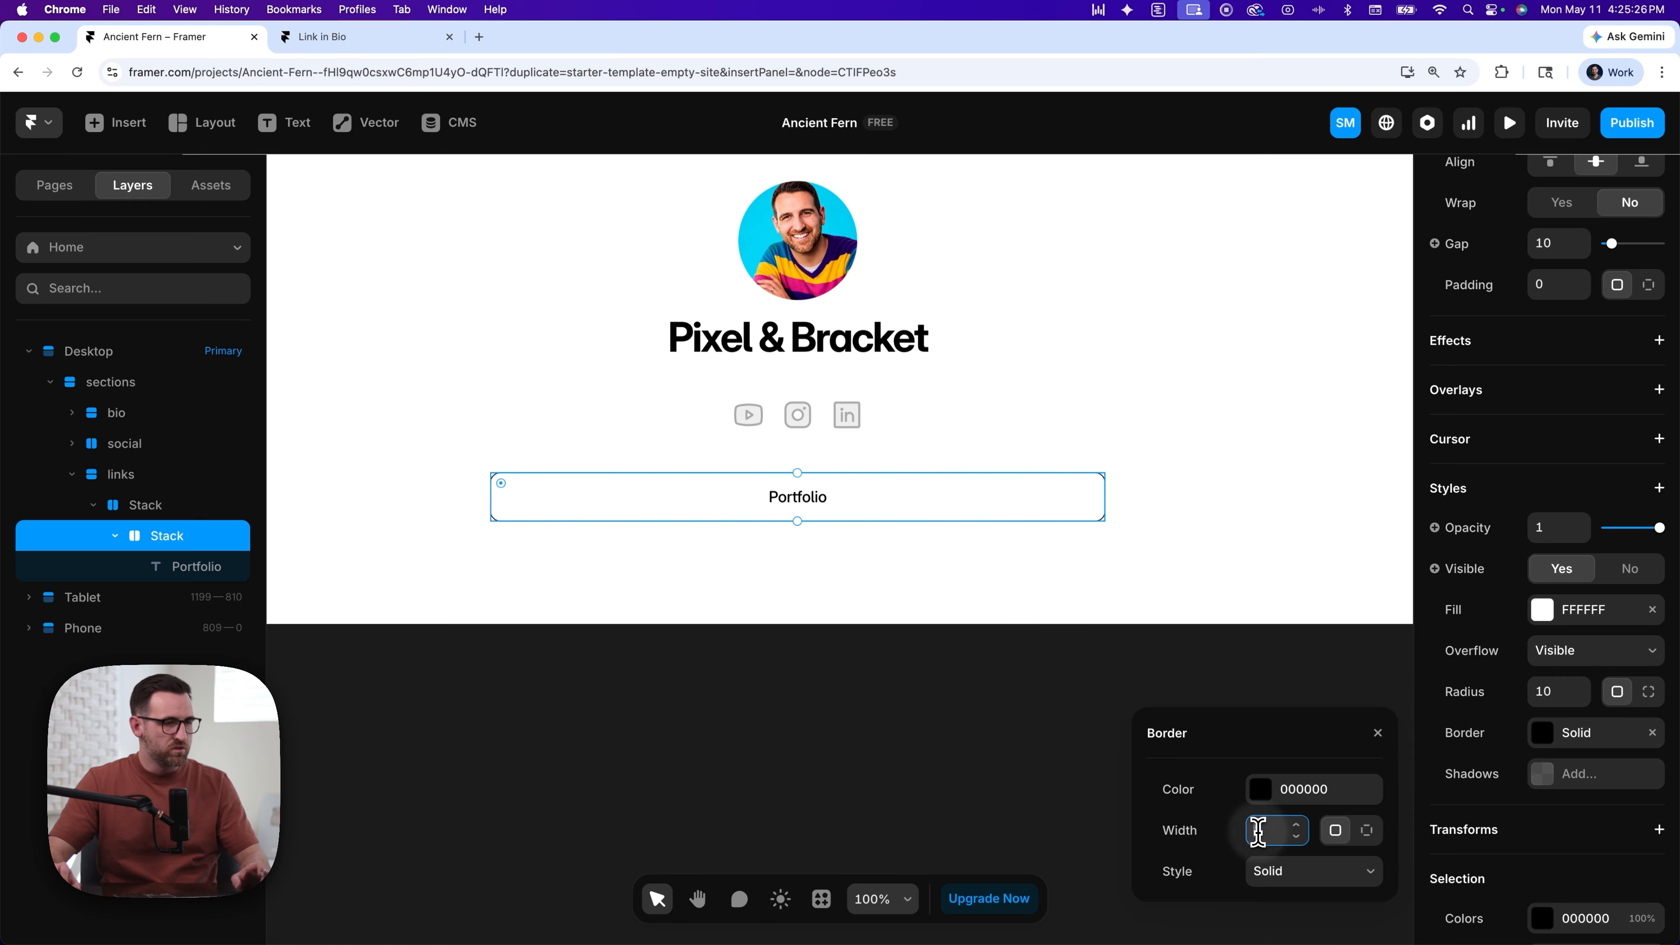
text(2)
click(1514, 742)
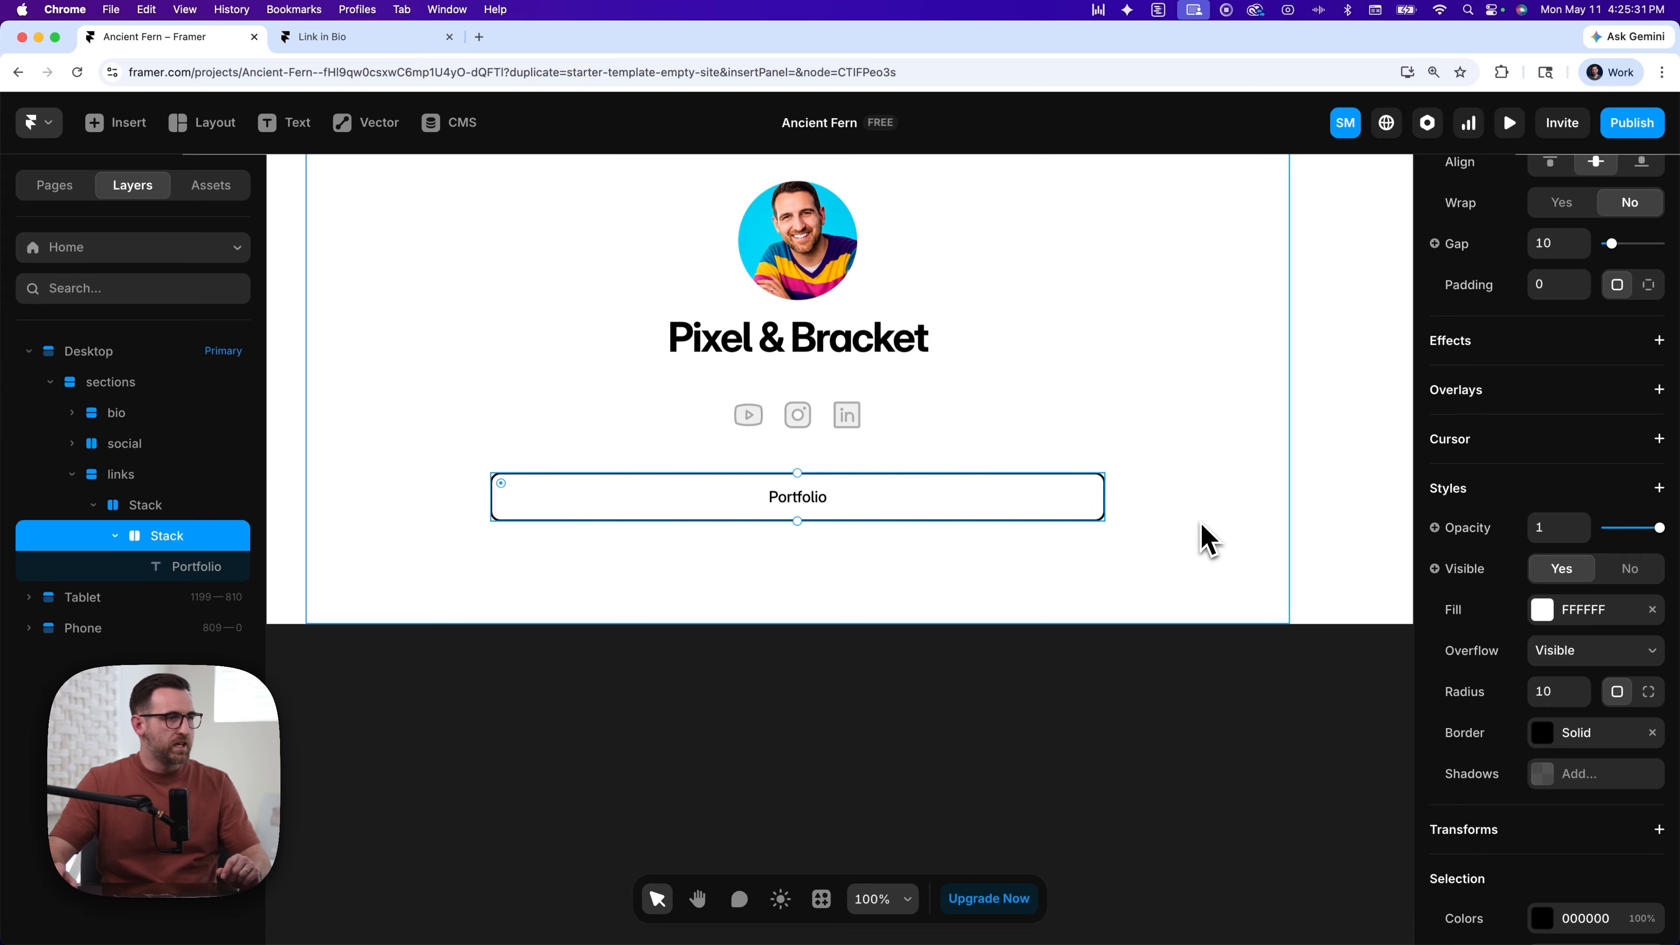
- Change the Desktop breakpoint's background fill to the light peach colour FFEBD4
scroll(1222, 499, up, 5)
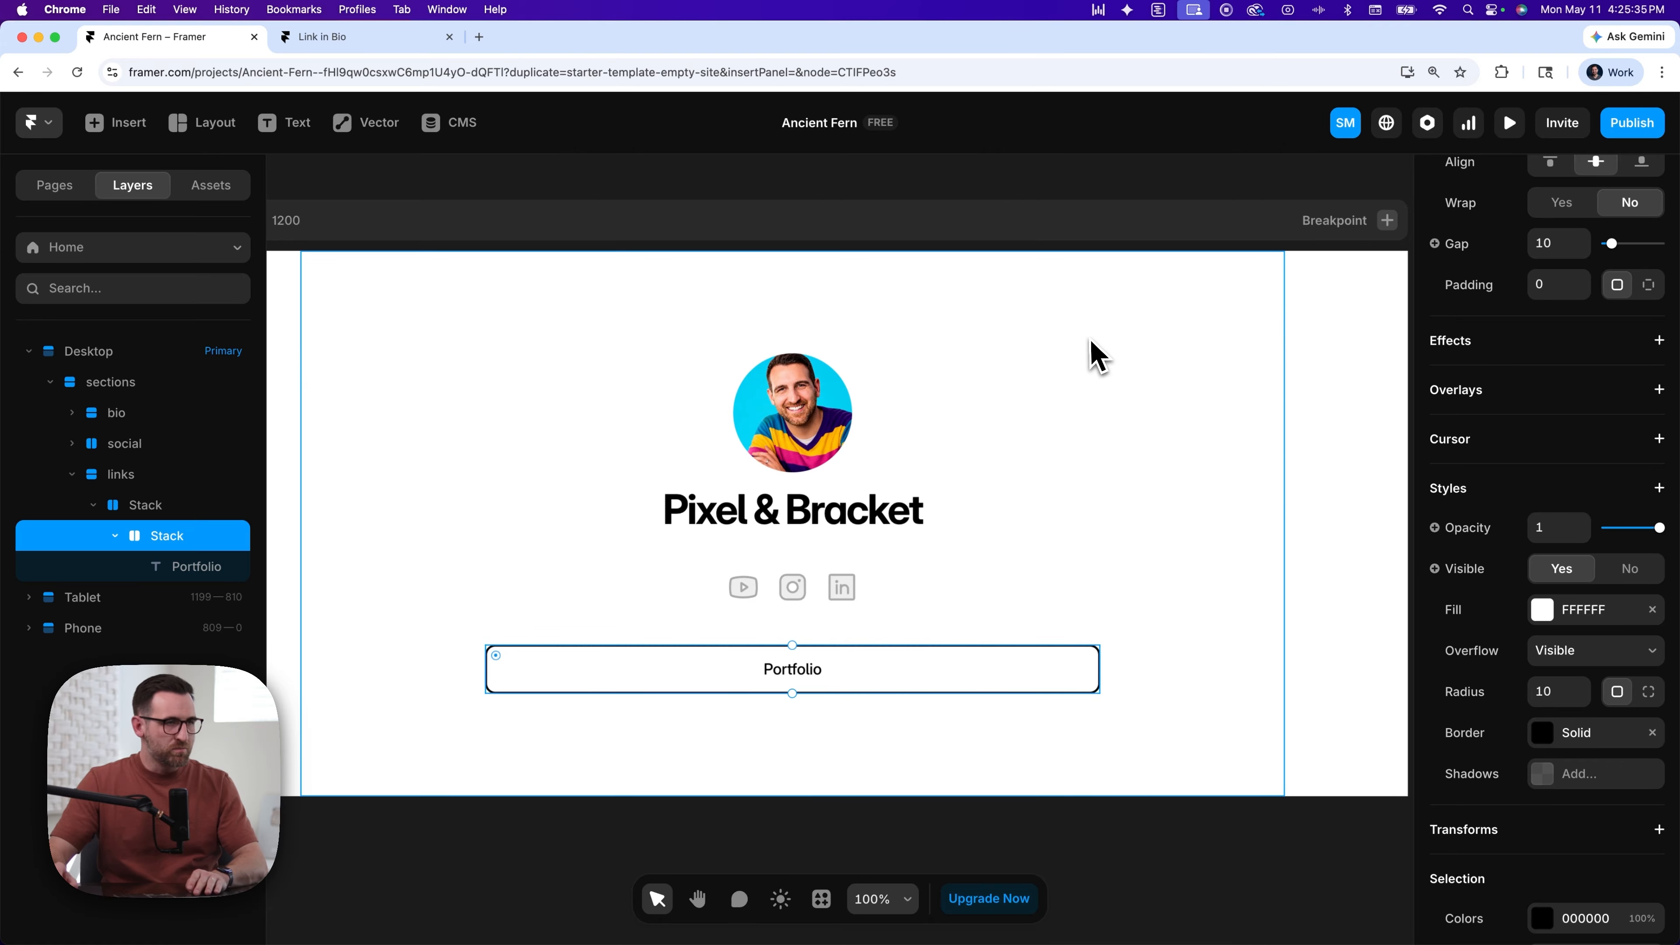
key(super+minus)
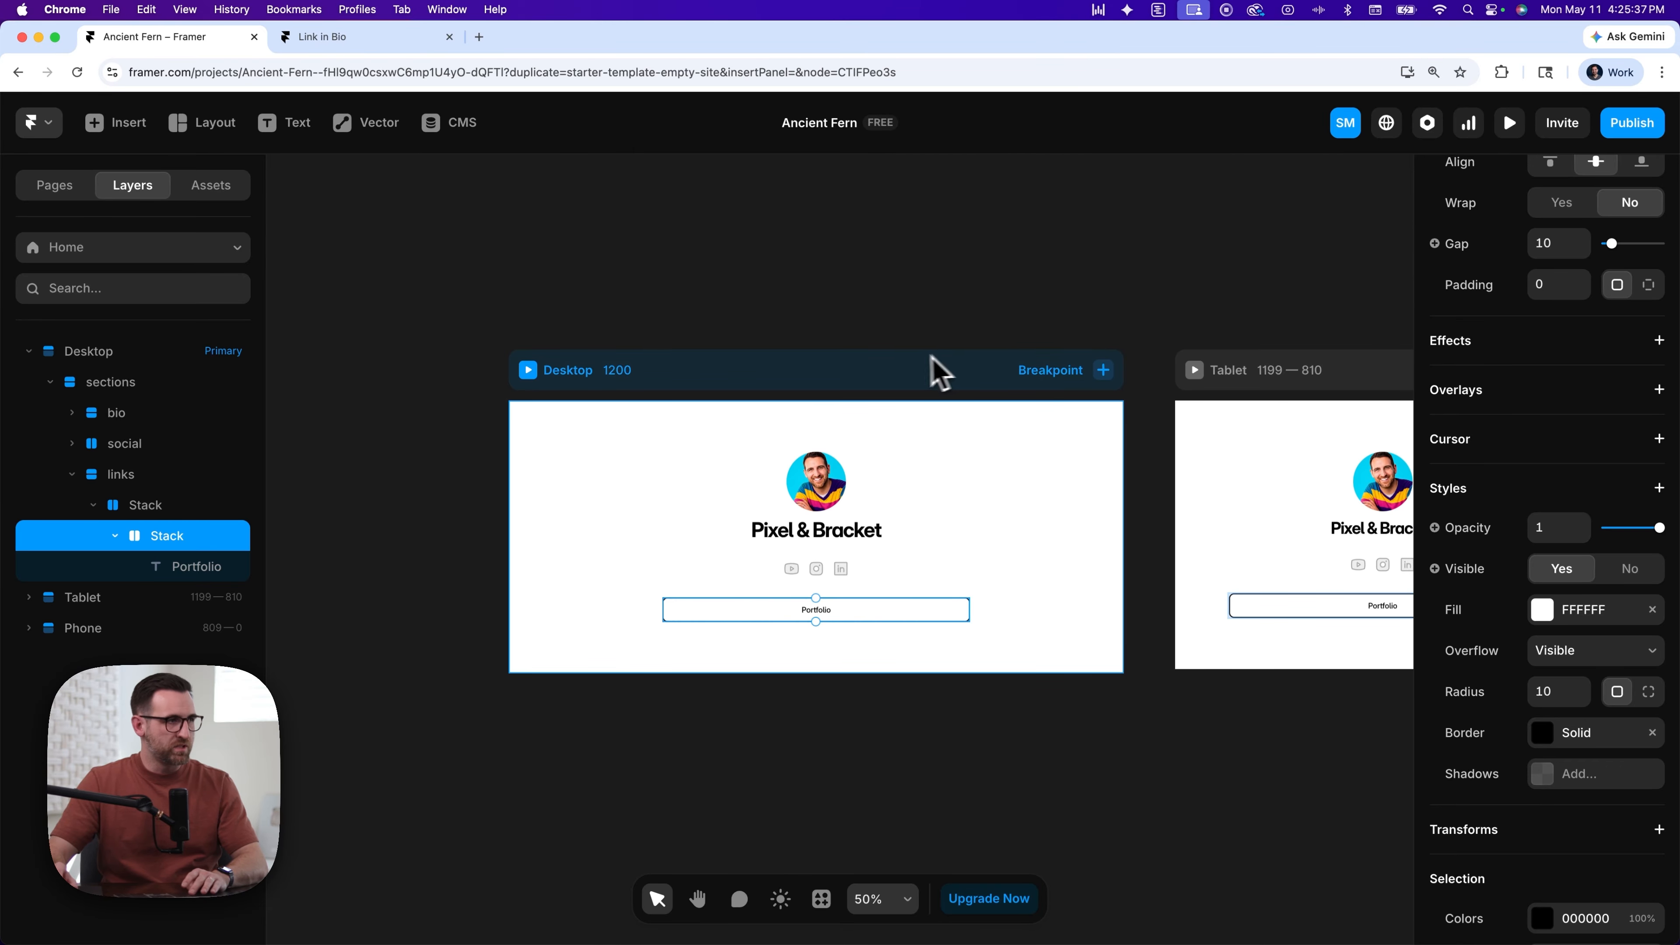
scroll(855, 375, up, 3)
scroll(856, 376, down, 3)
click(901, 374)
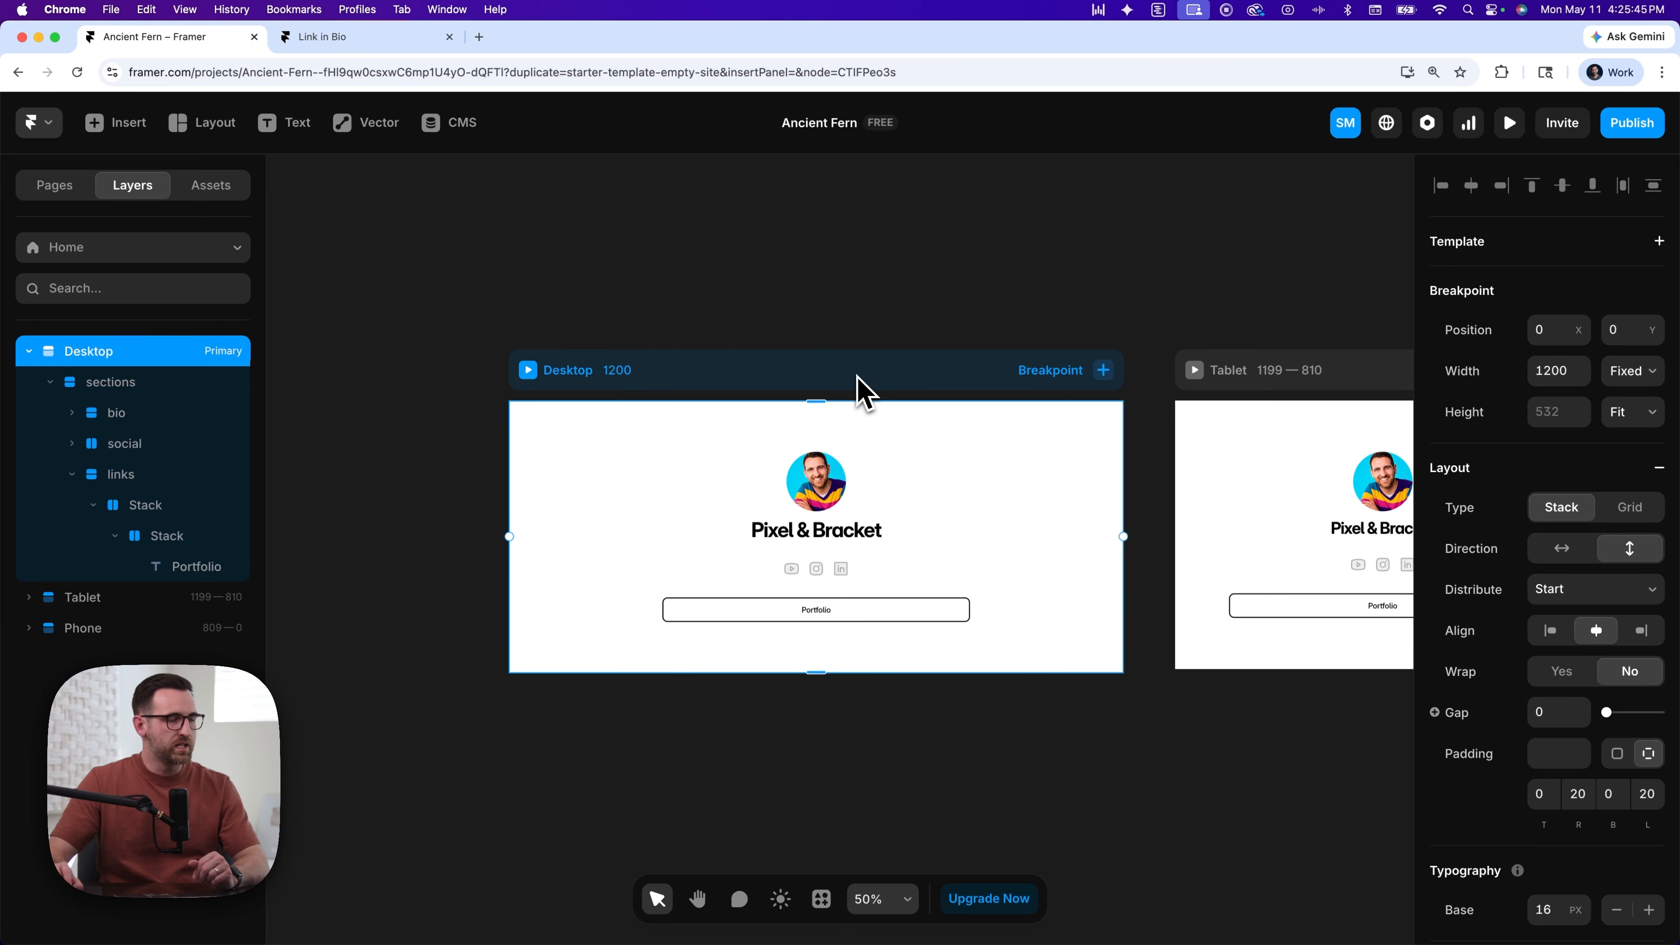
scroll(1485, 480, down, 3)
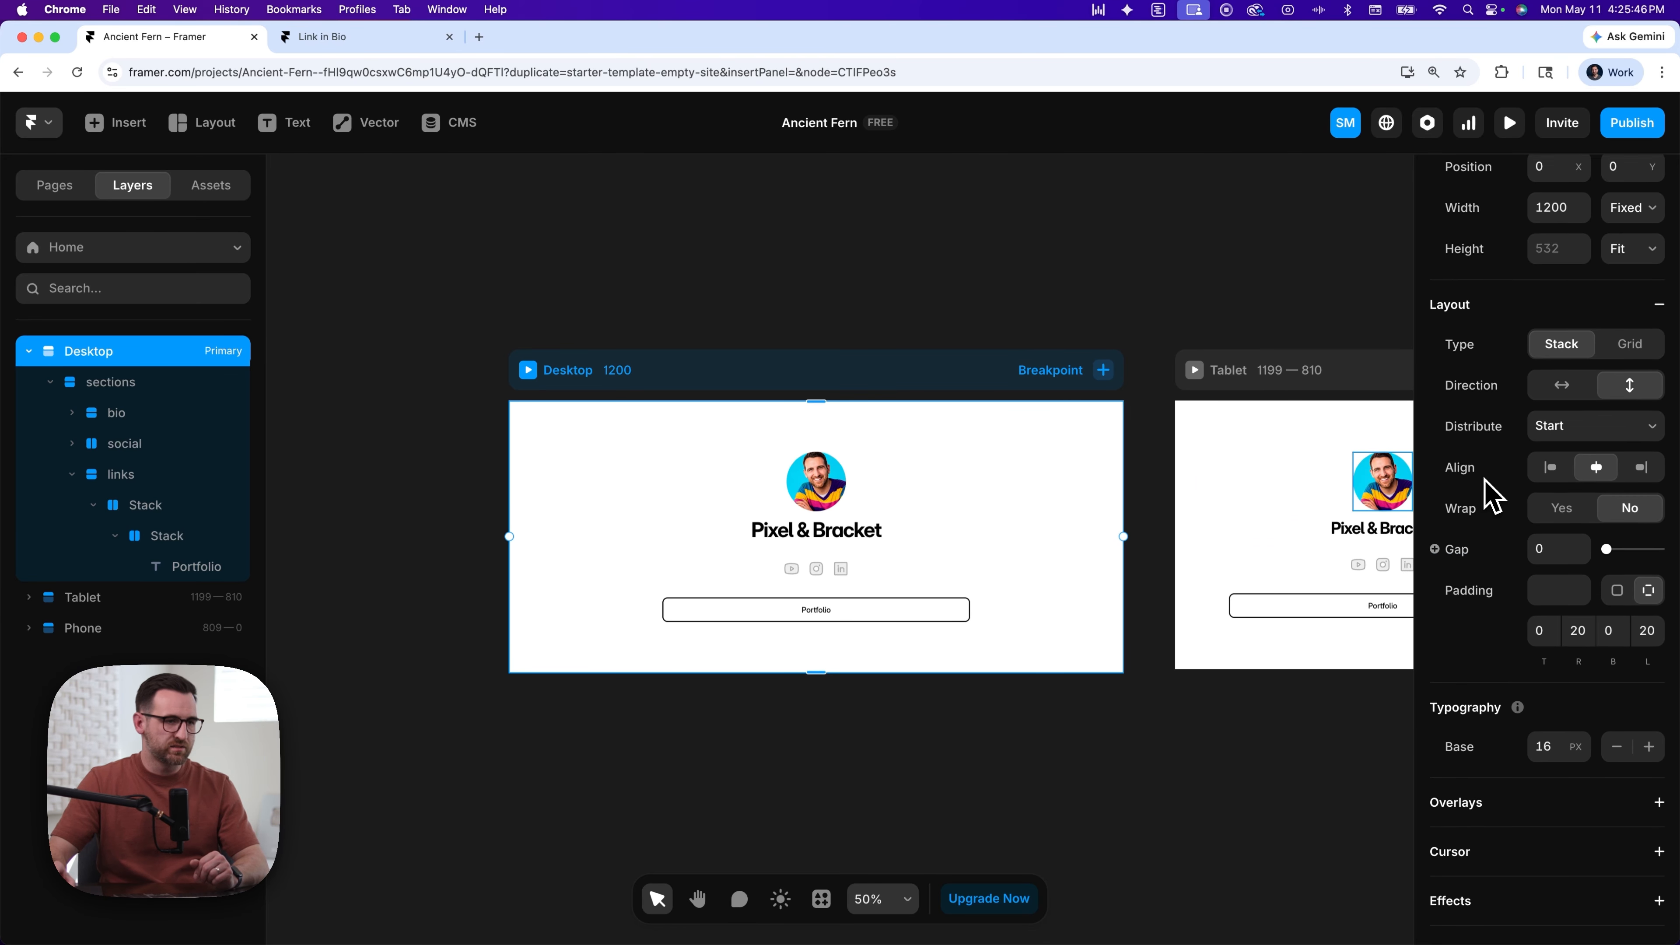
scroll(1489, 494, down, 7)
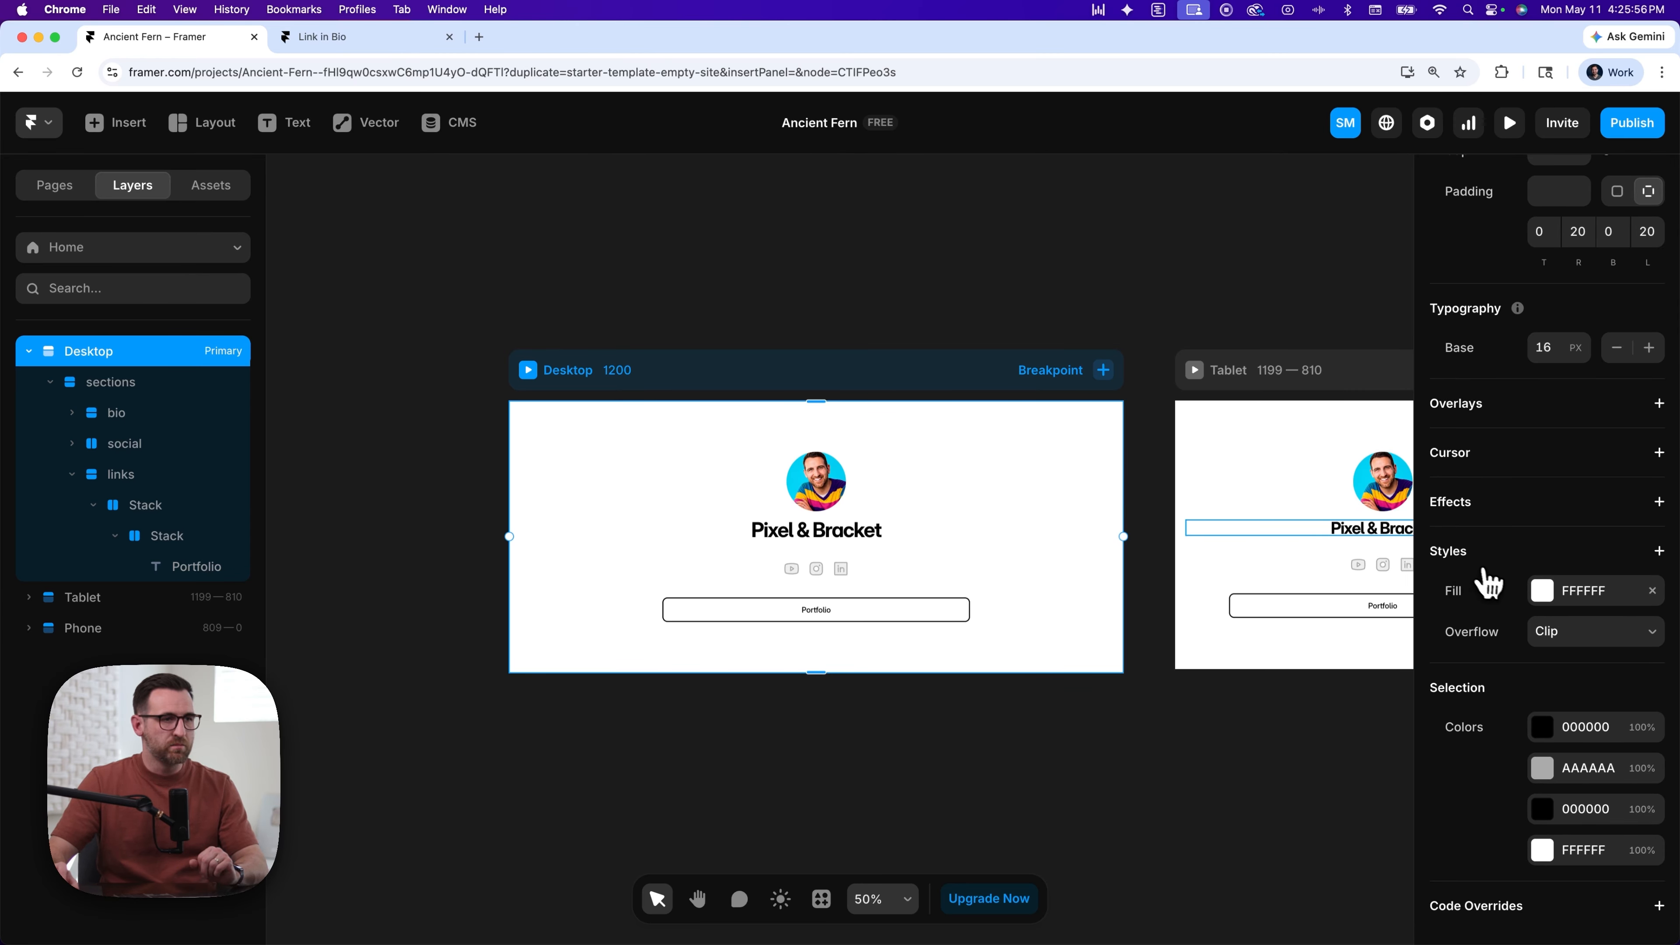
click(1545, 597)
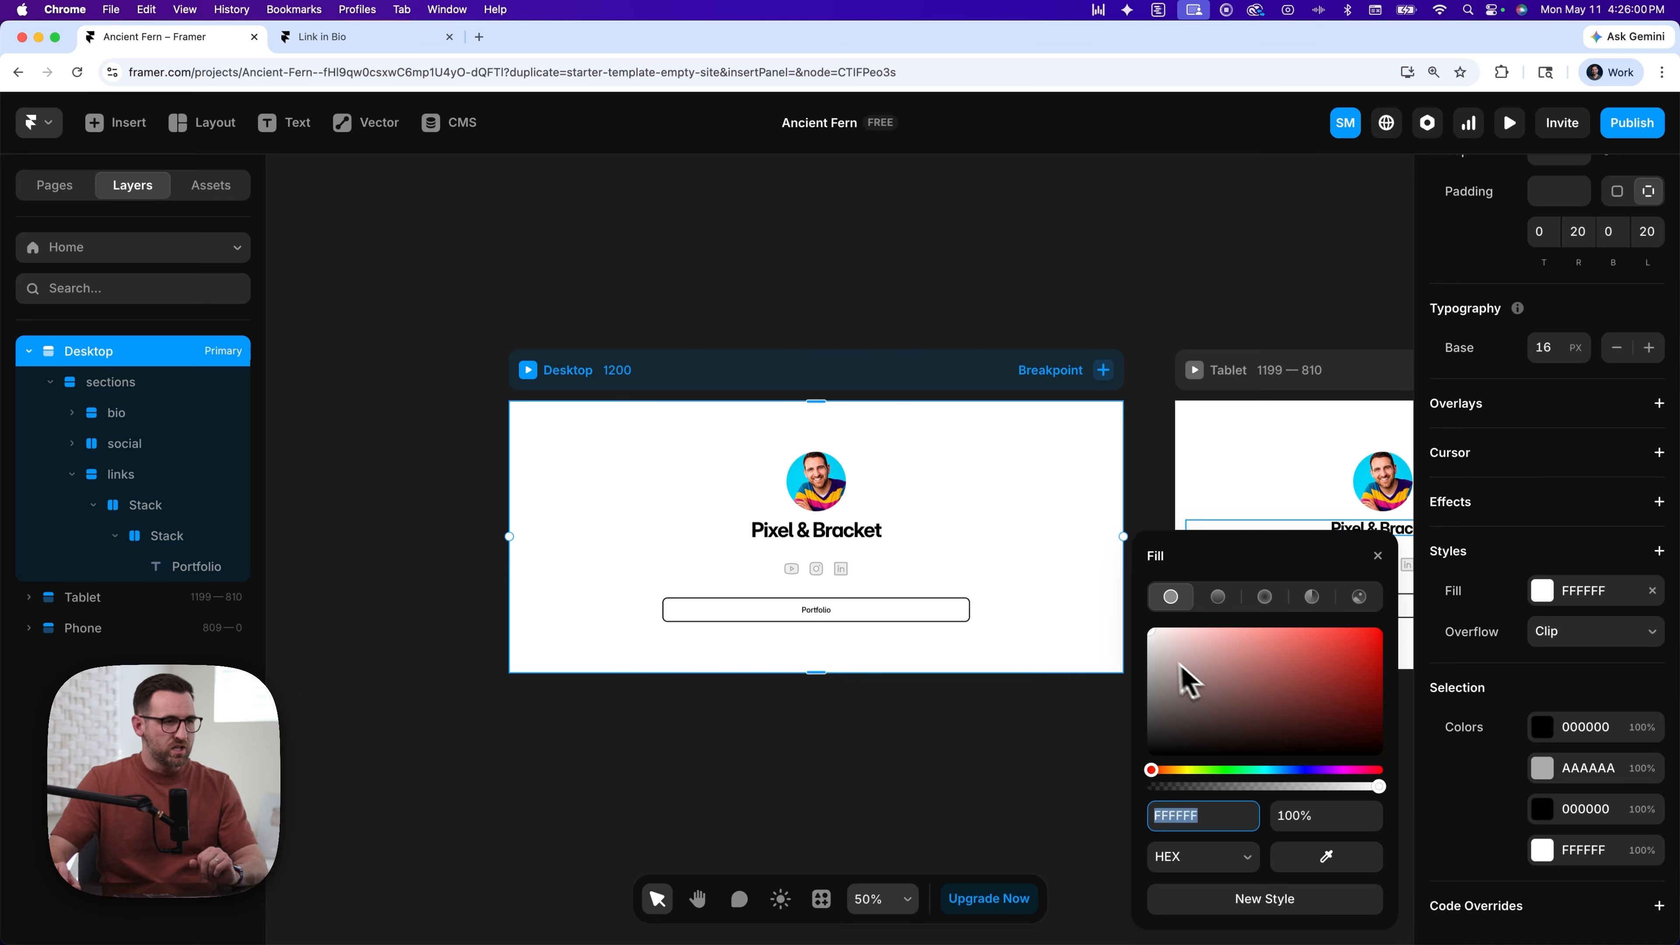
click(1359, 598)
click(1172, 499)
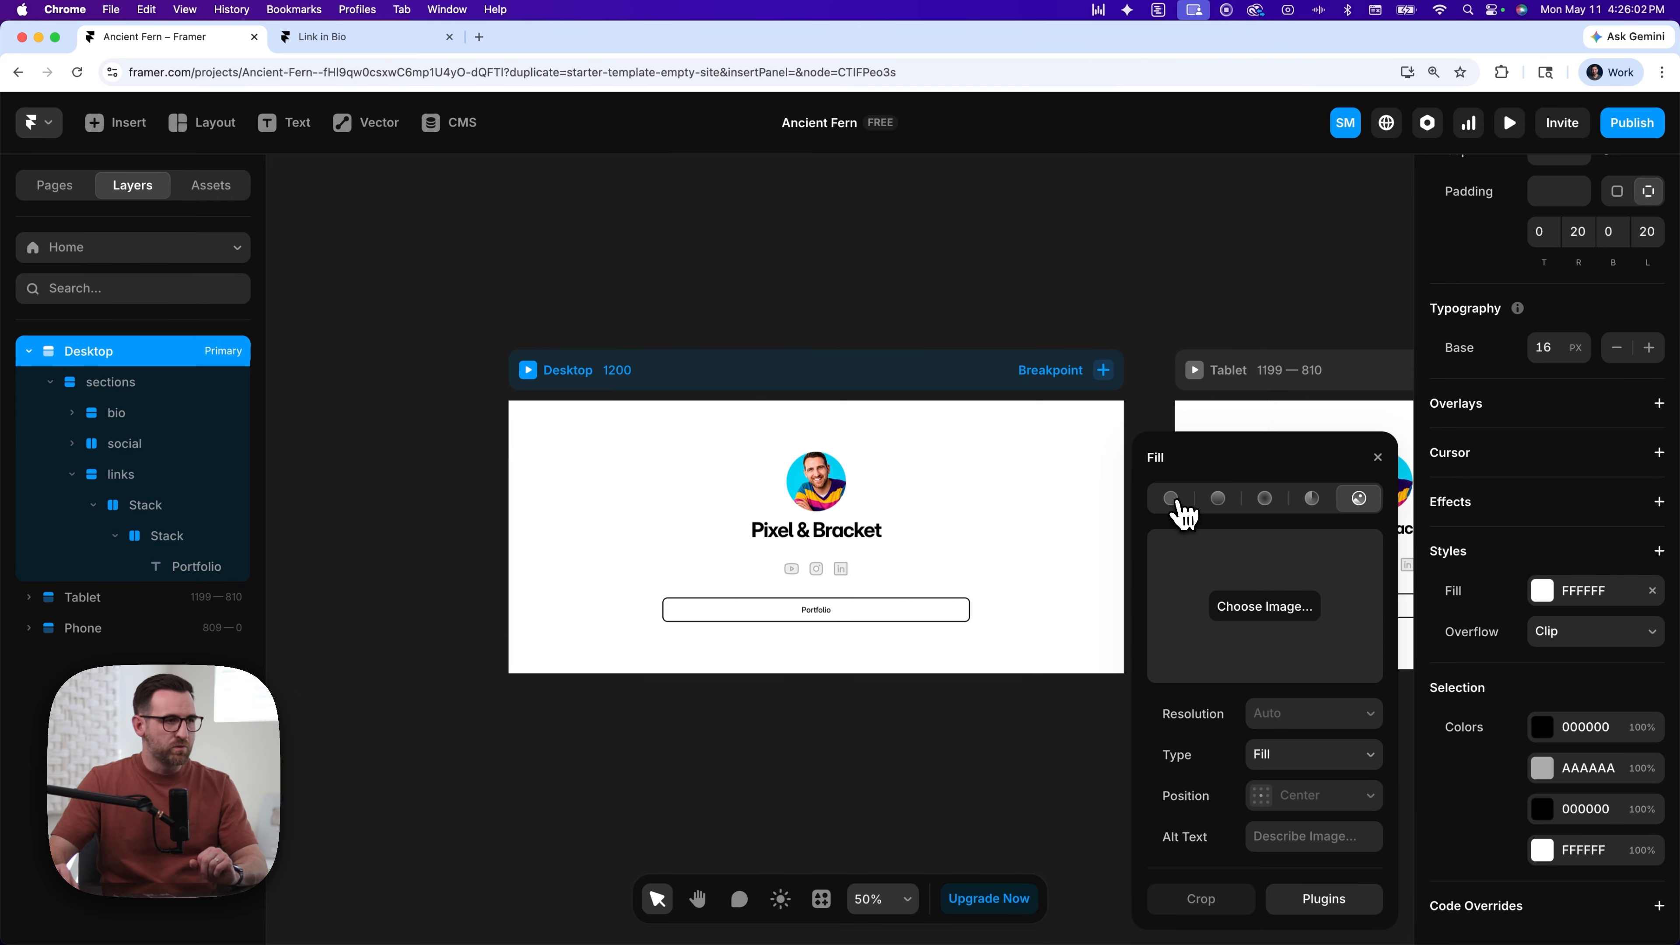
click(1157, 636)
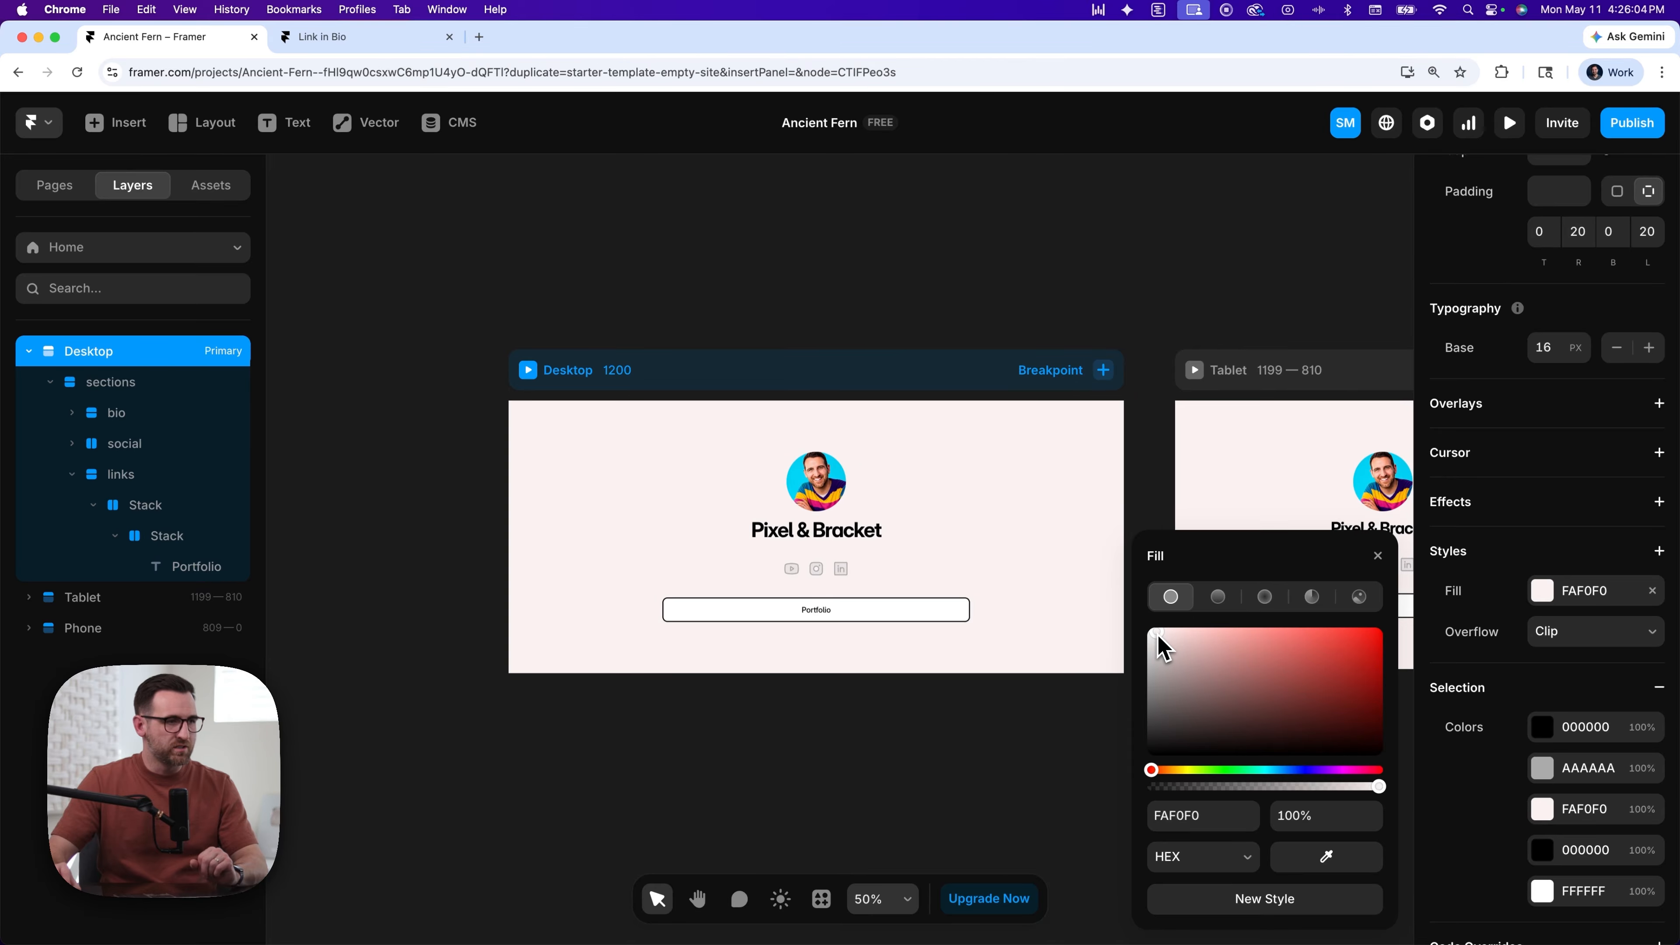
drag(1155, 768, 1175, 769)
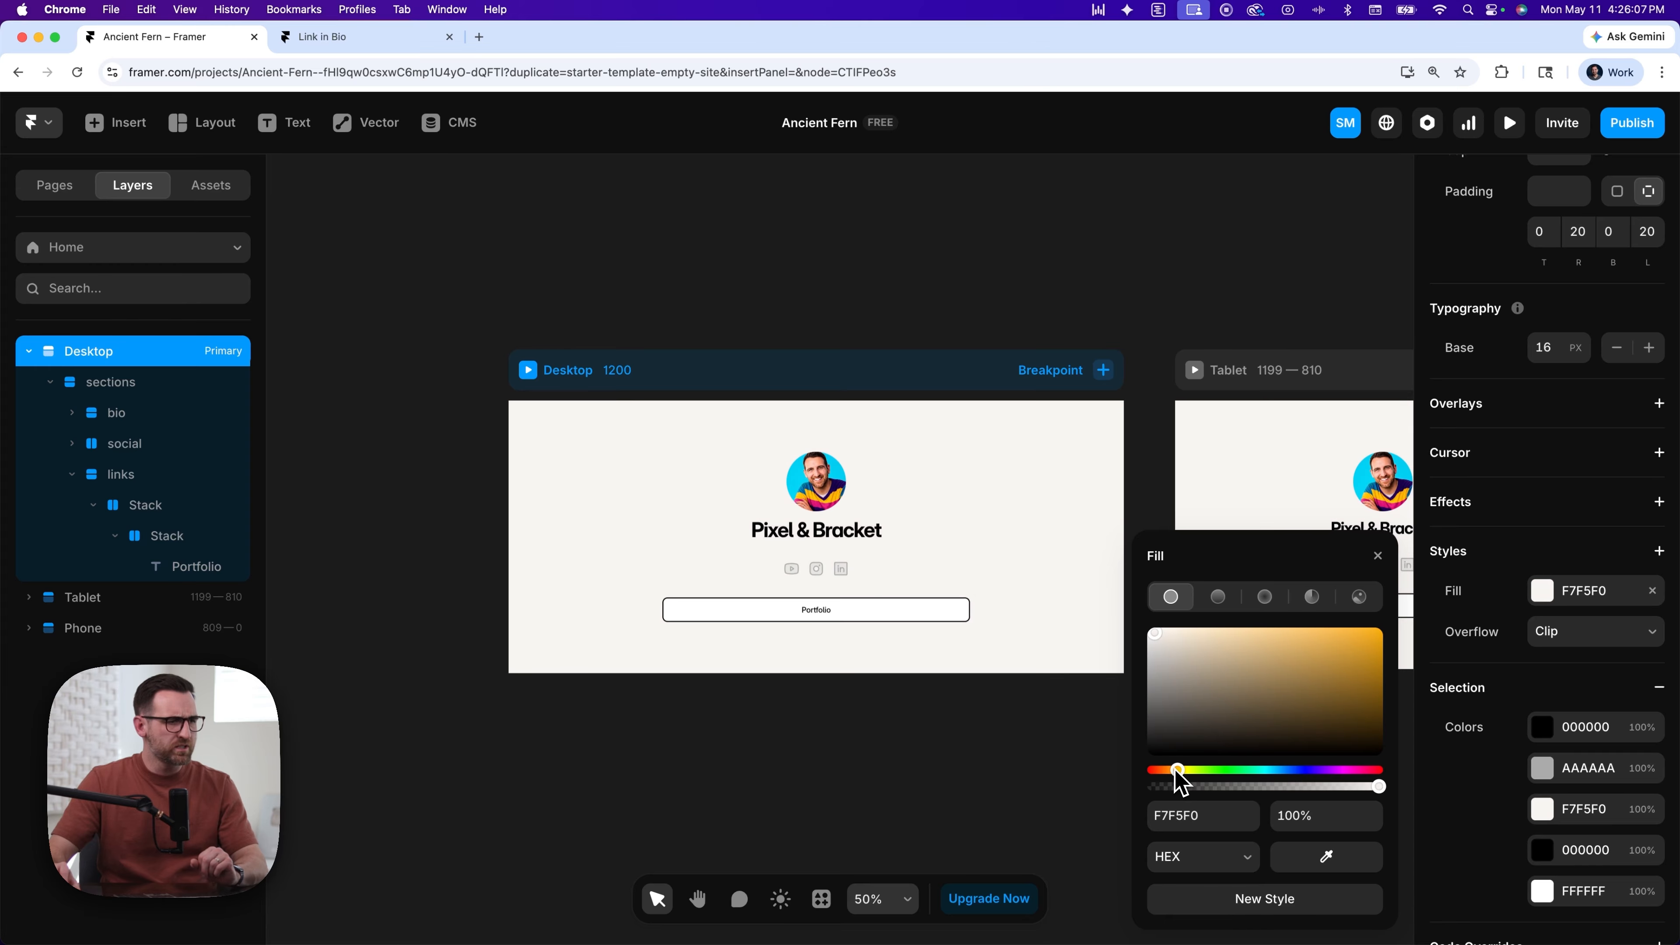
click(1161, 637)
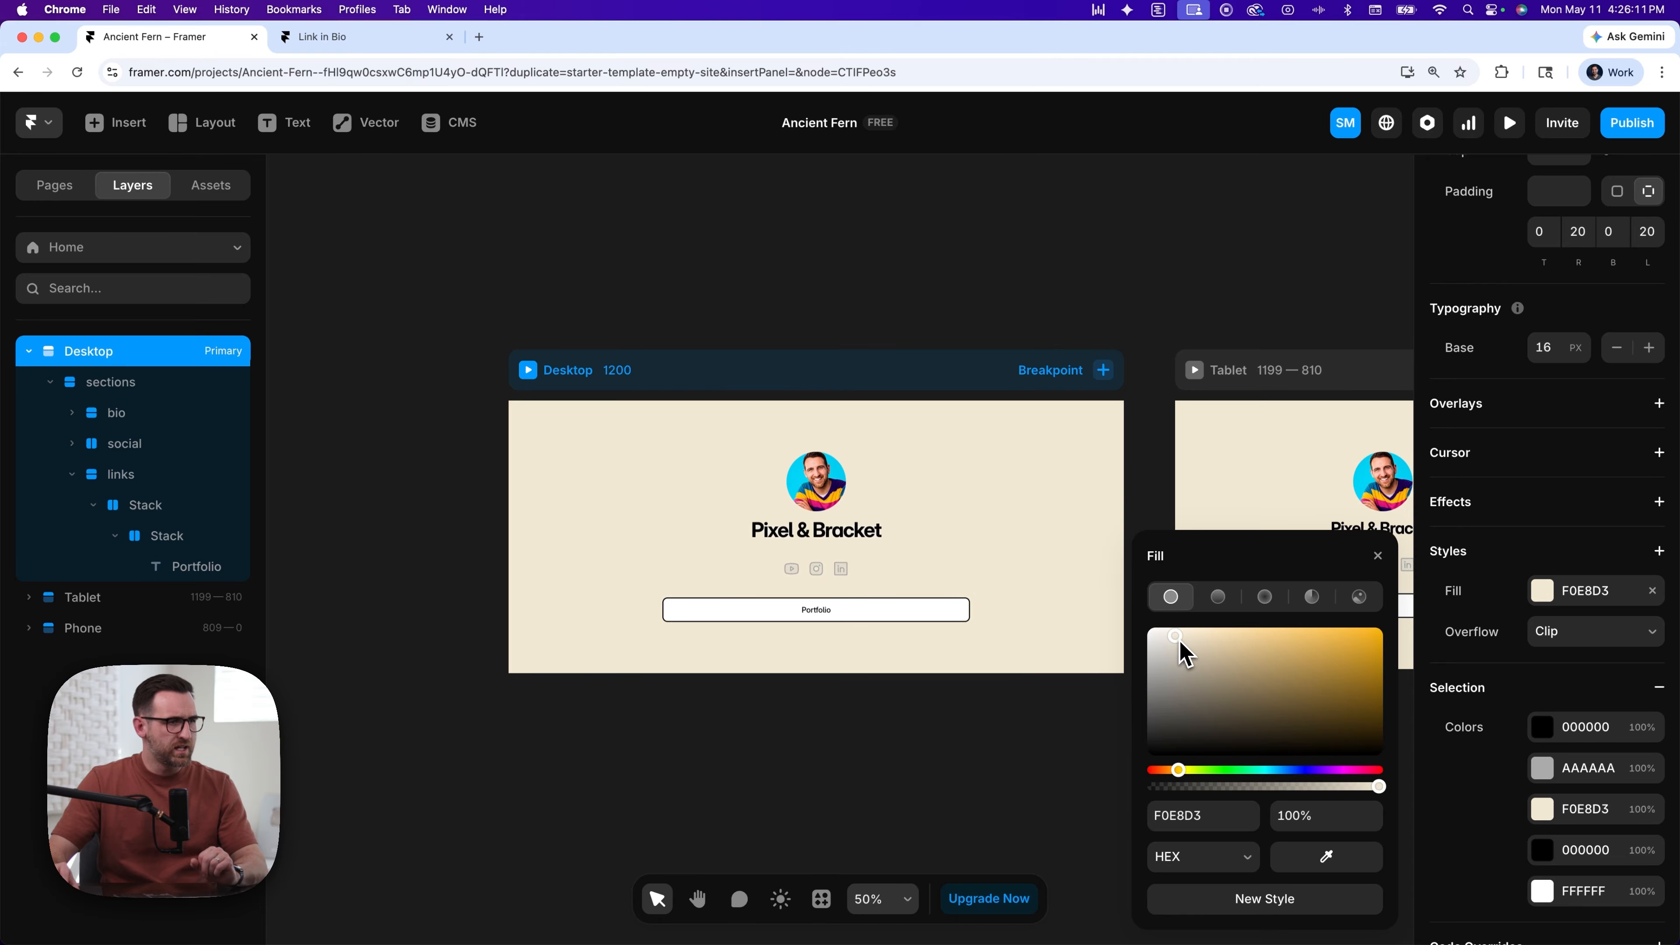
click(1179, 639)
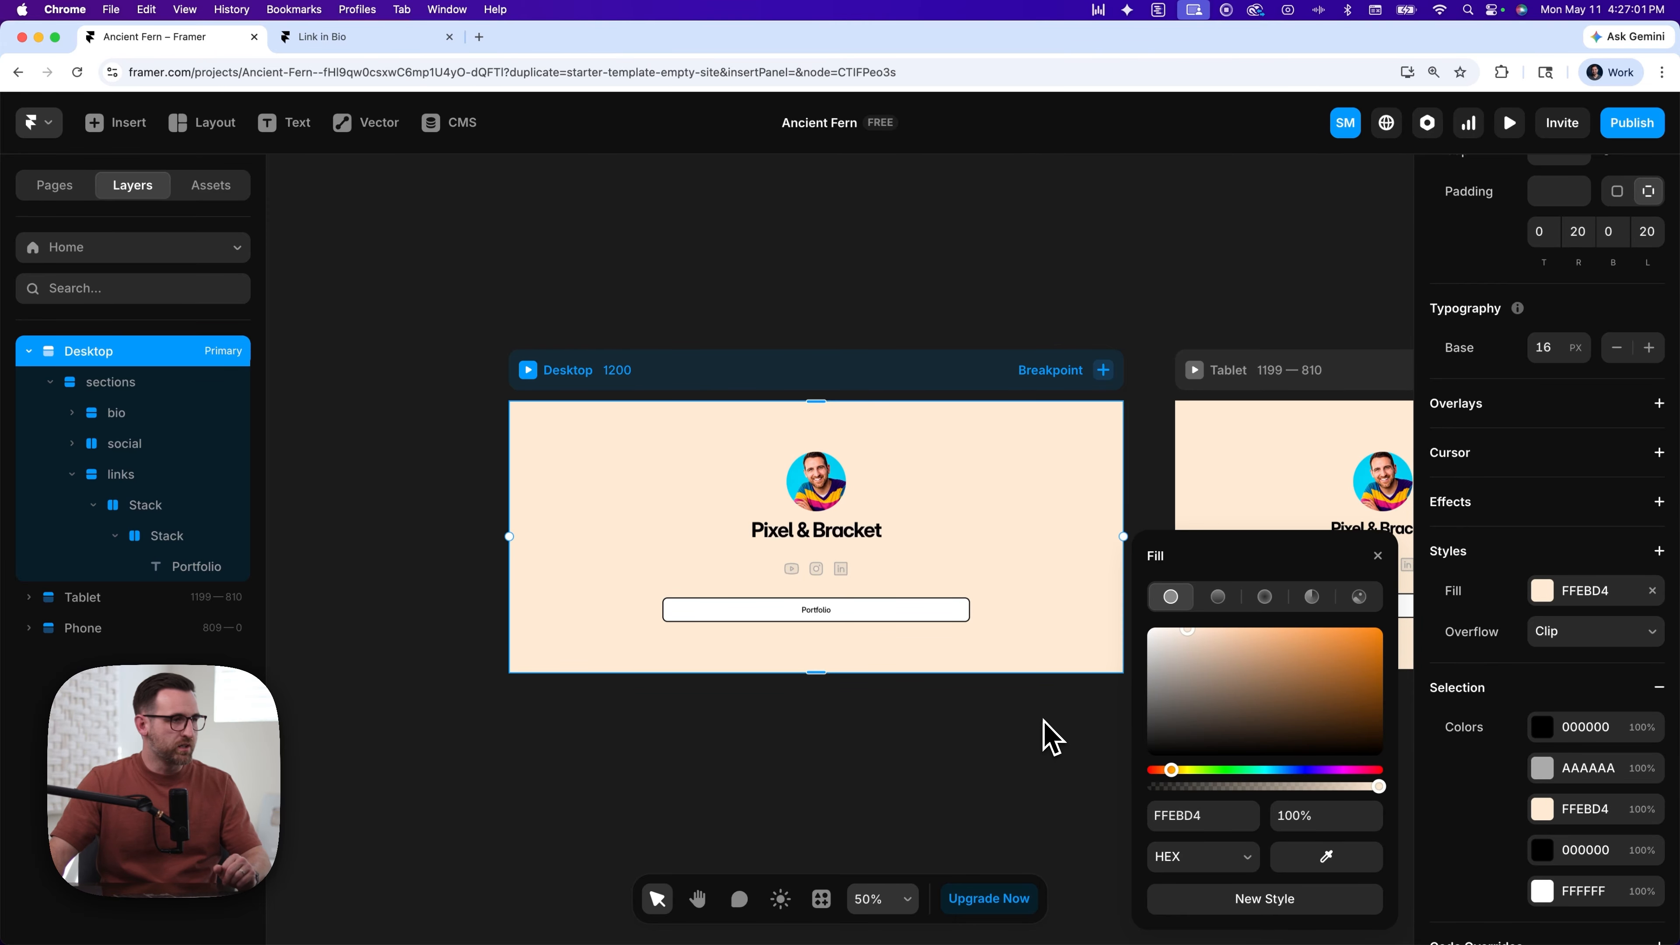
click(1035, 746)
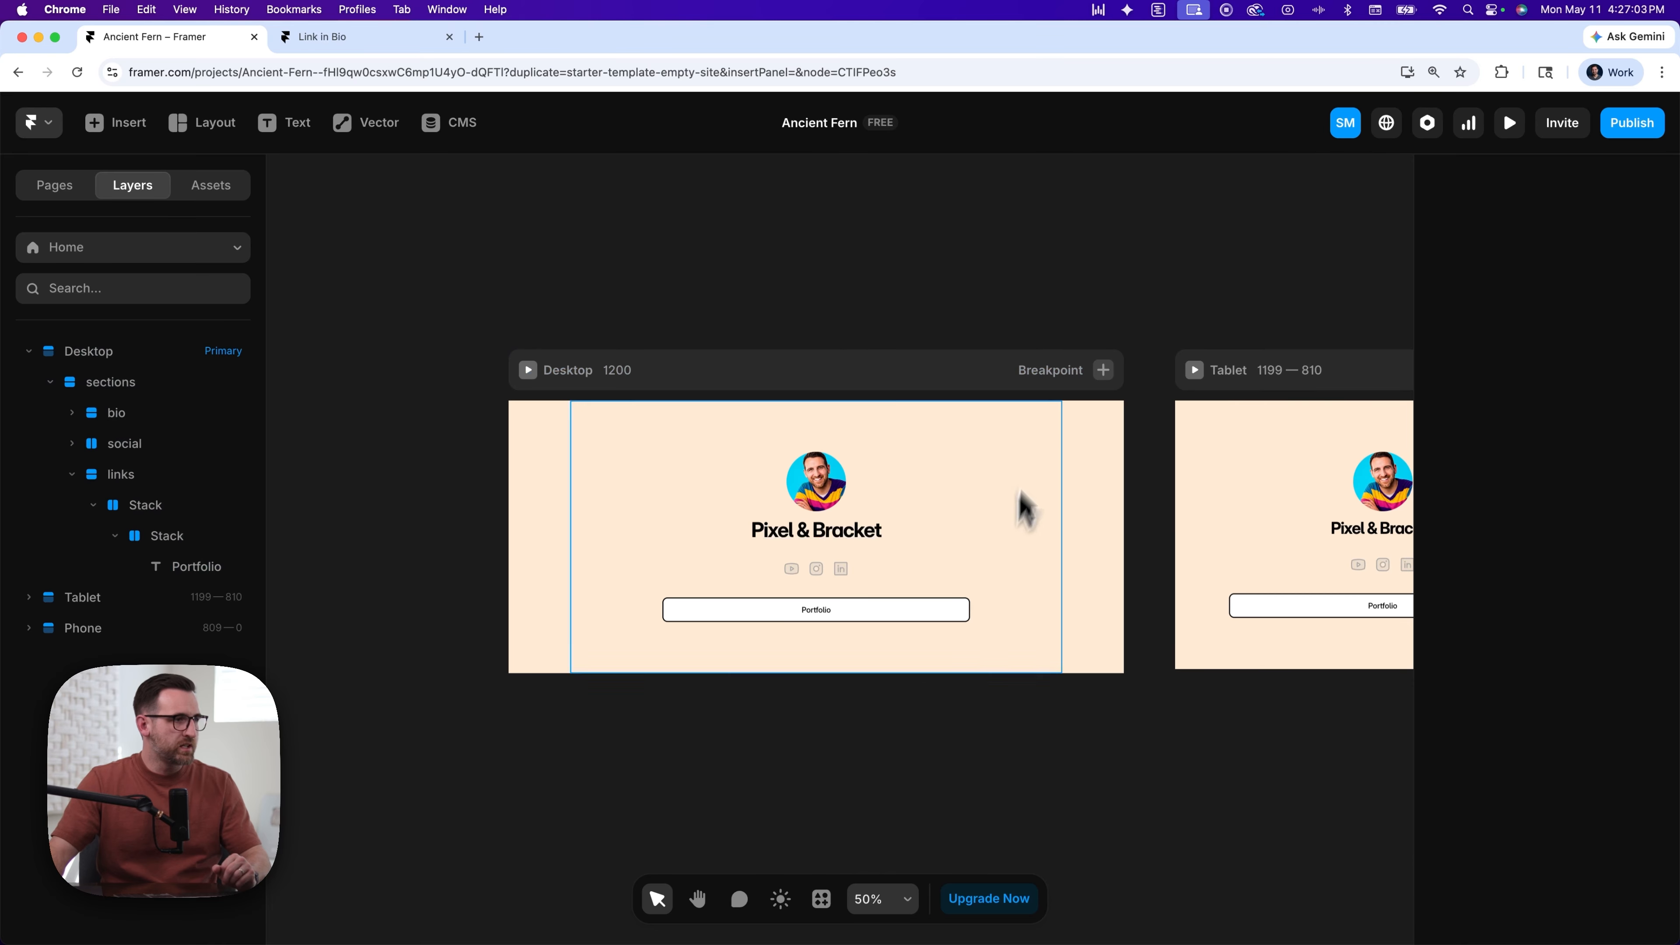
- Insert a Phosphor icon into the Portfolio card's inner stack, in front of the Portfolio text
key(super+=)
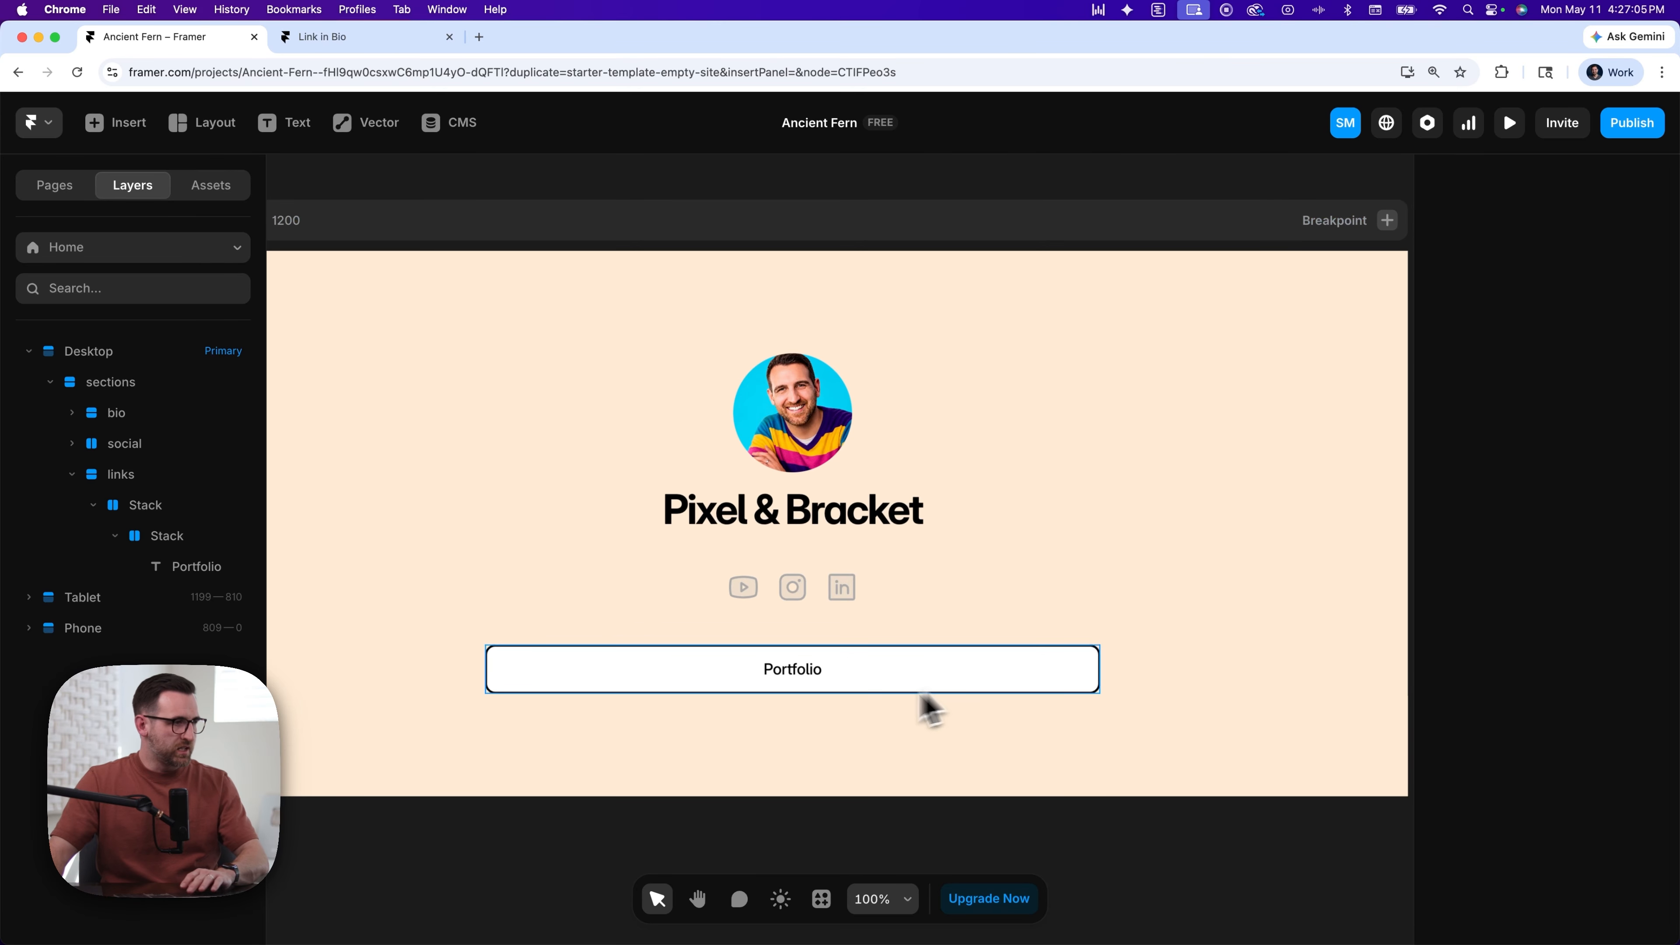
click(646, 688)
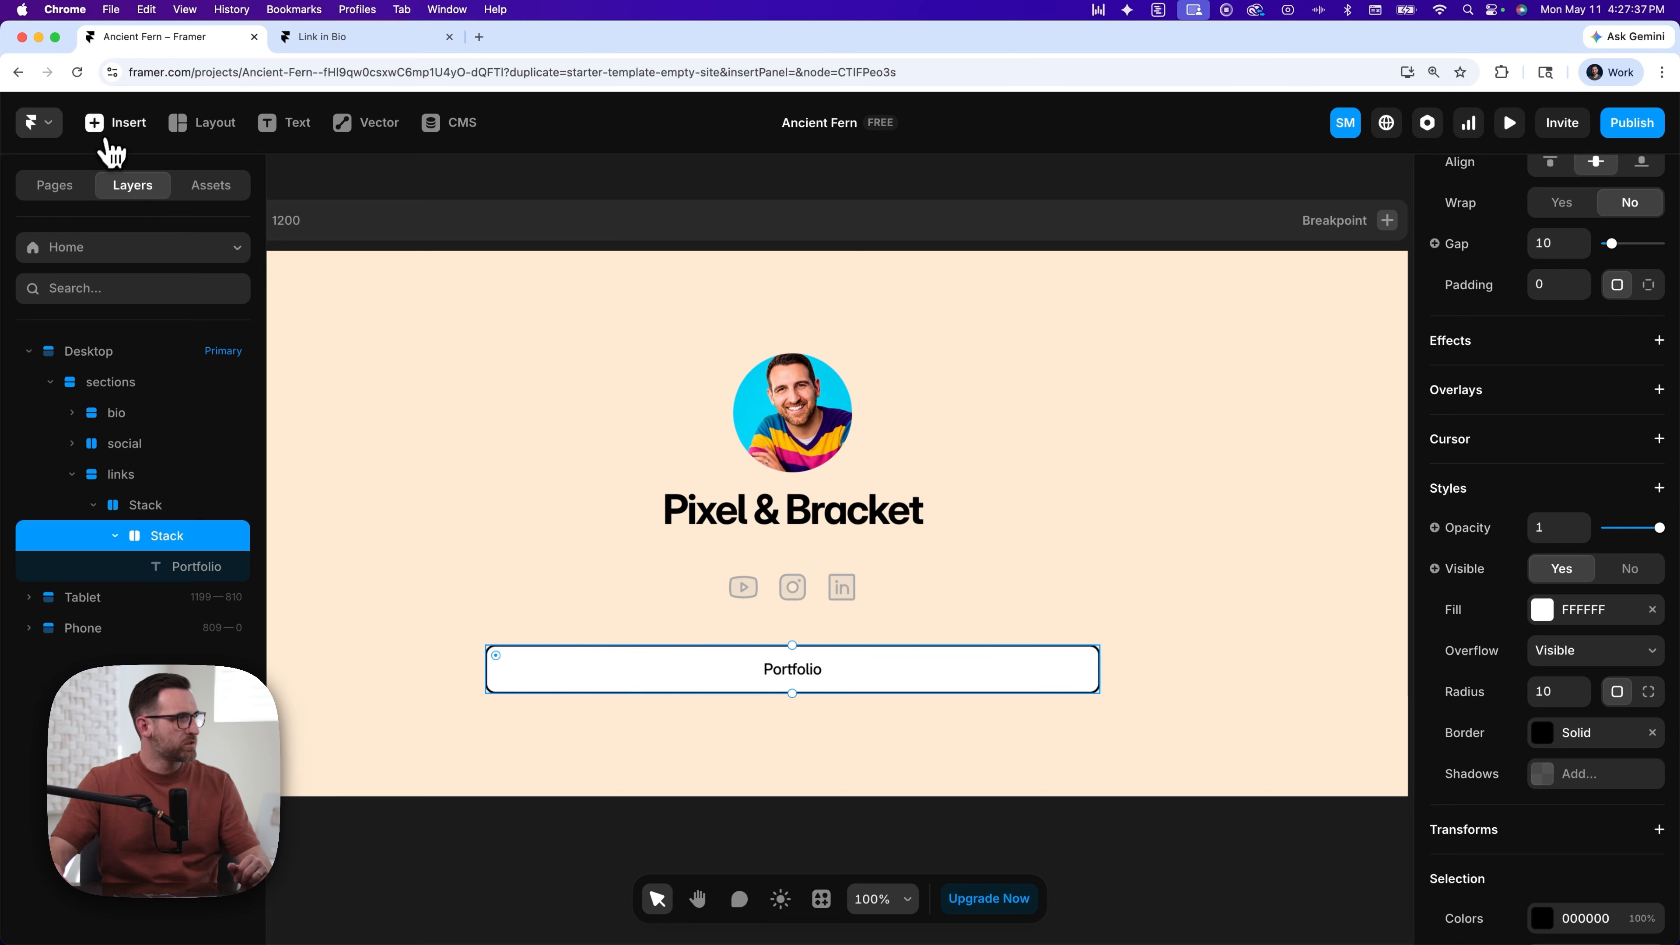
click(113, 126)
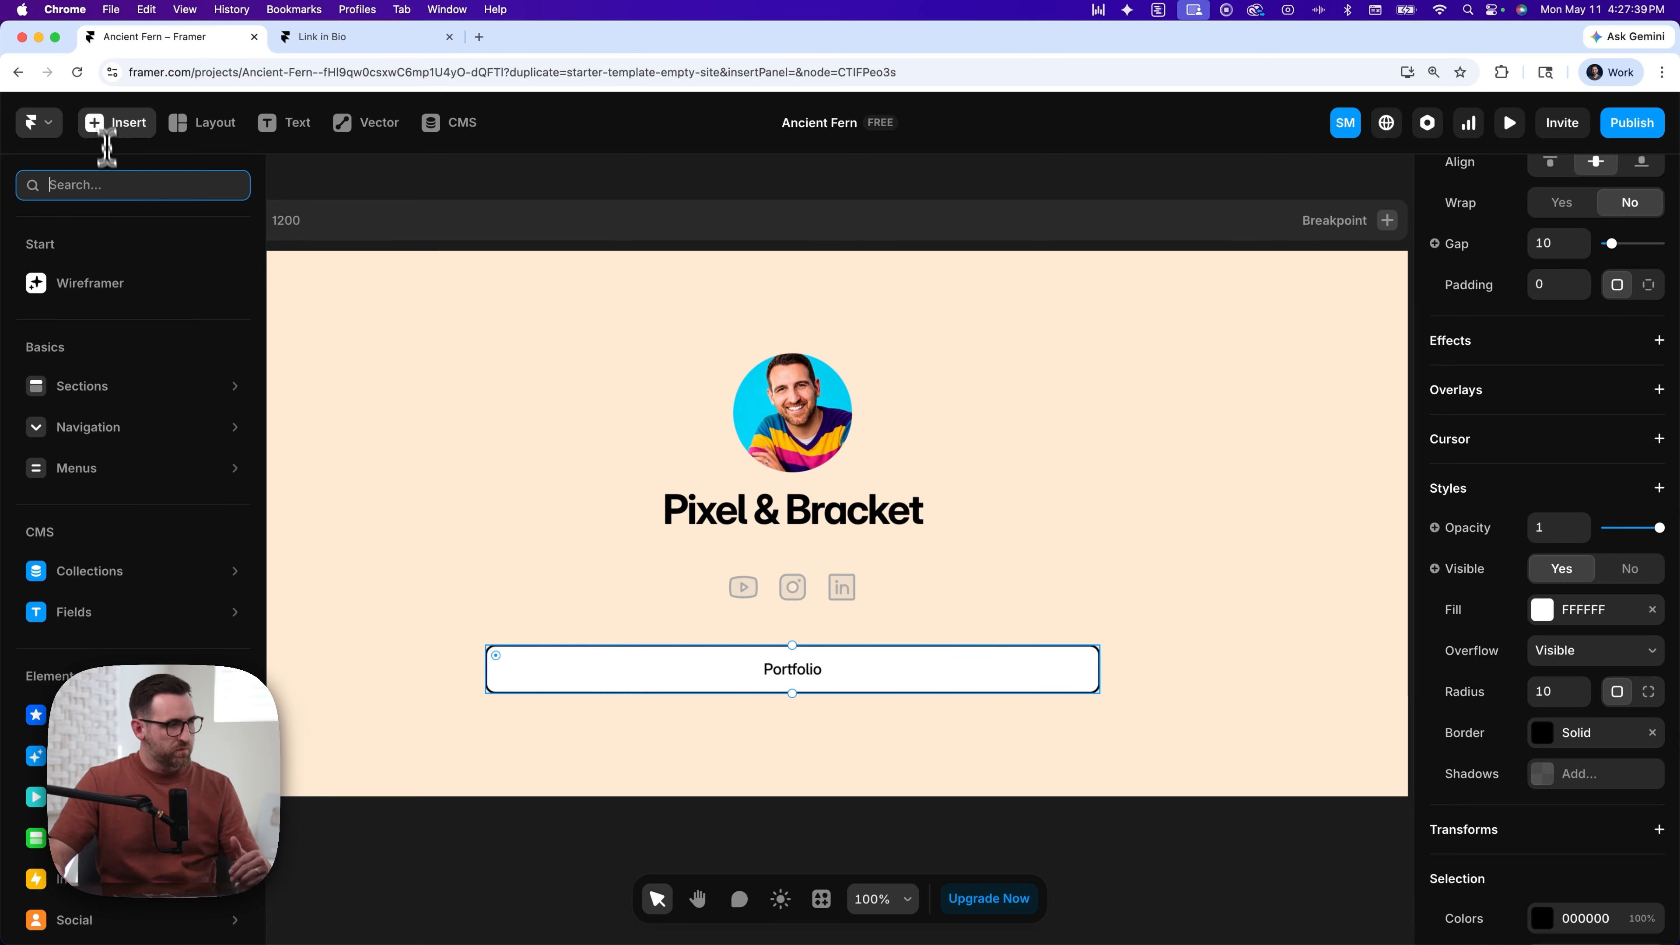
mouse_move(135, 731)
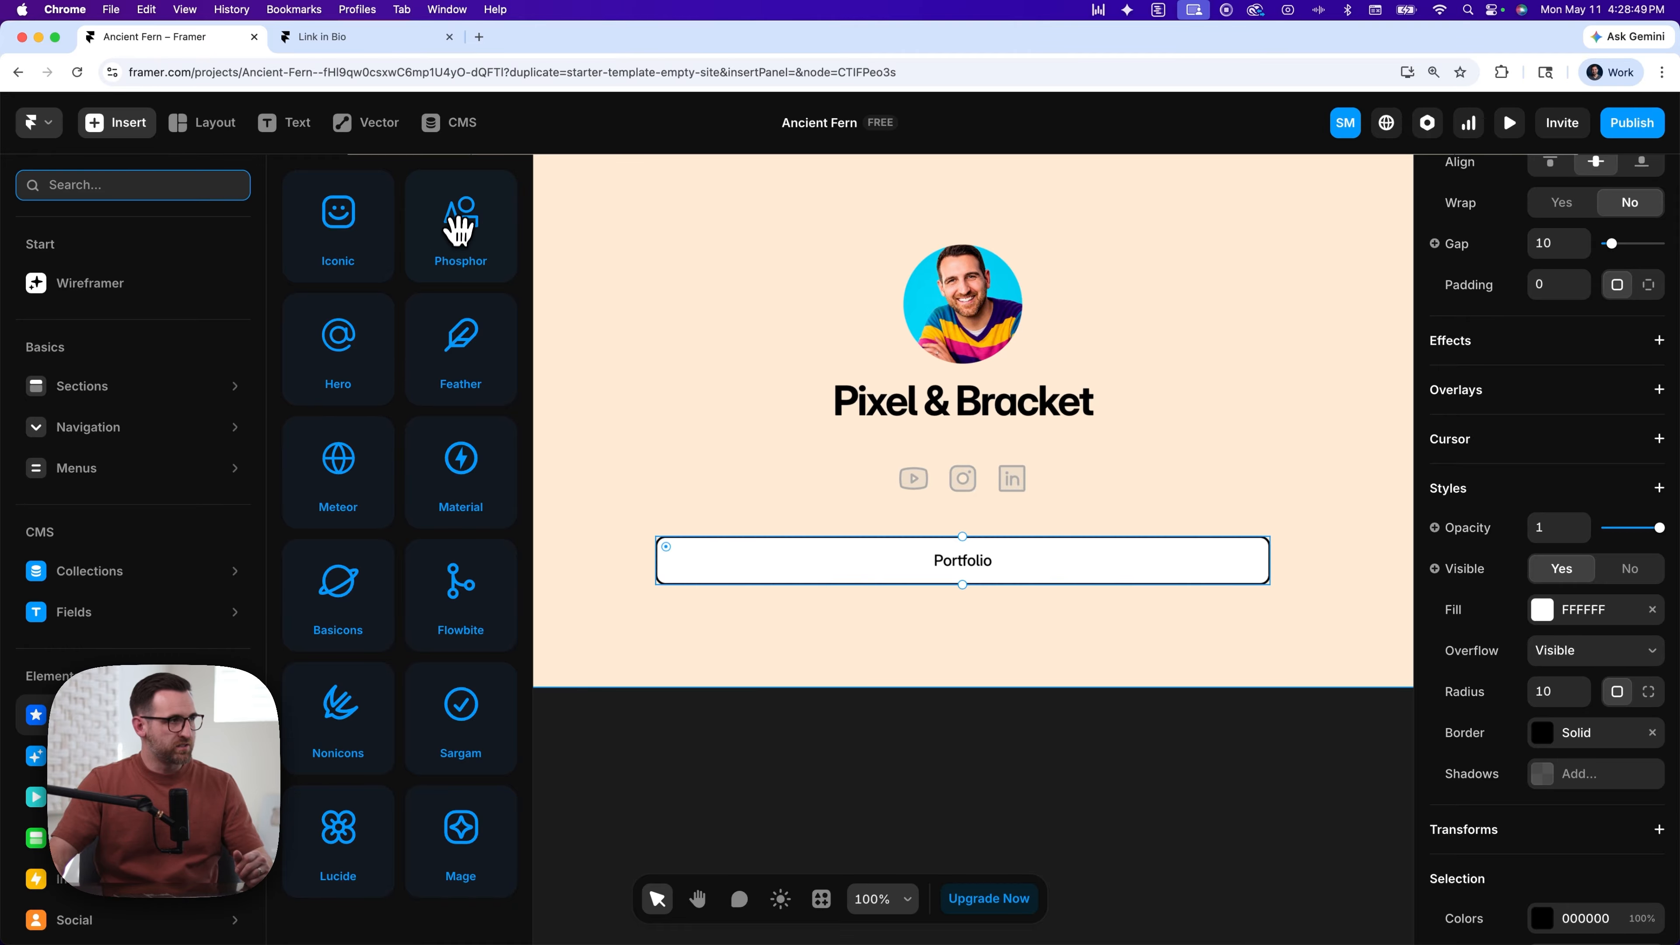
drag(453, 233, 940, 577)
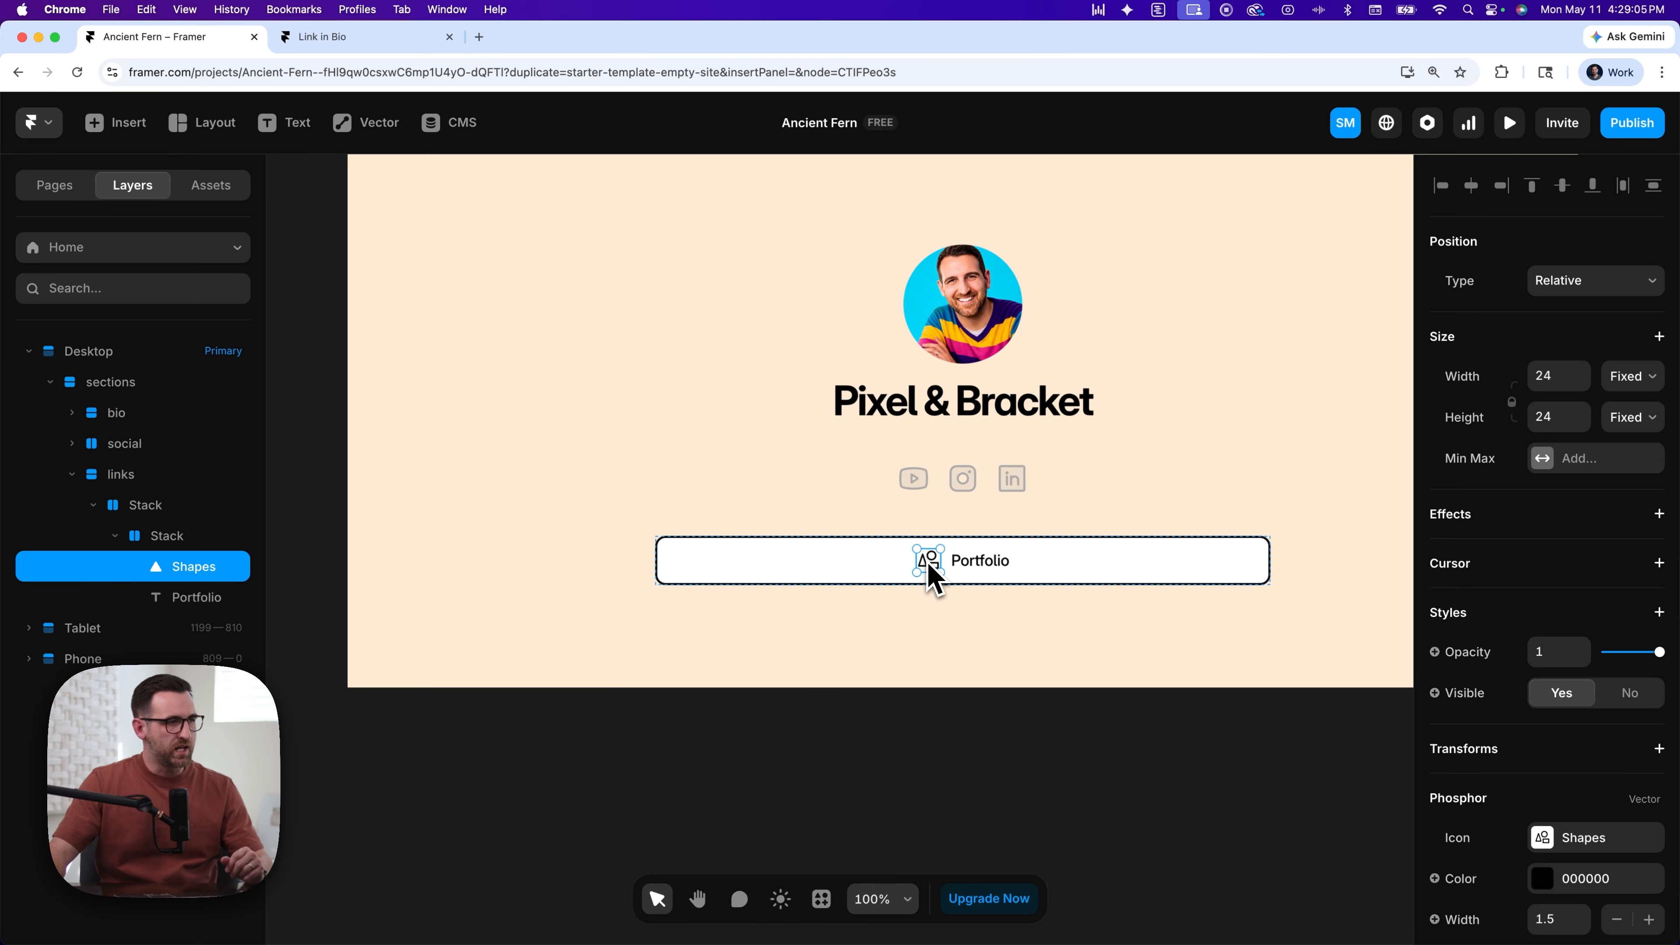
- Wrap the Portfolio card's shapes icon in its own stack and give that stack a fixed width and height of 48
right_click(935, 577)
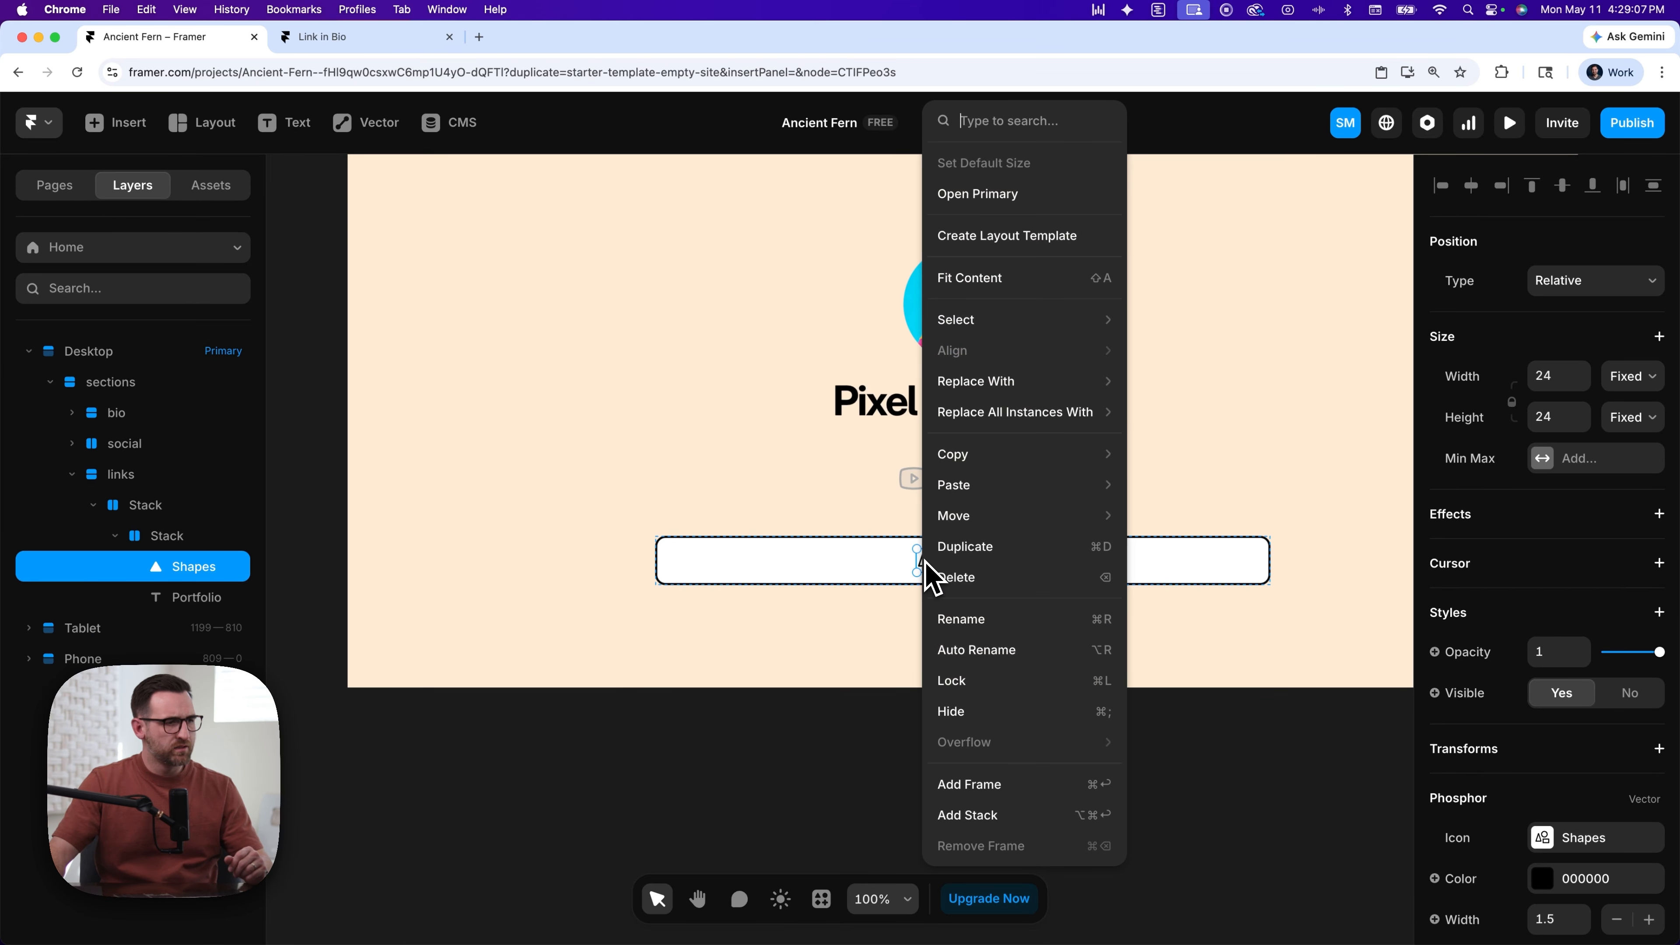
click(998, 836)
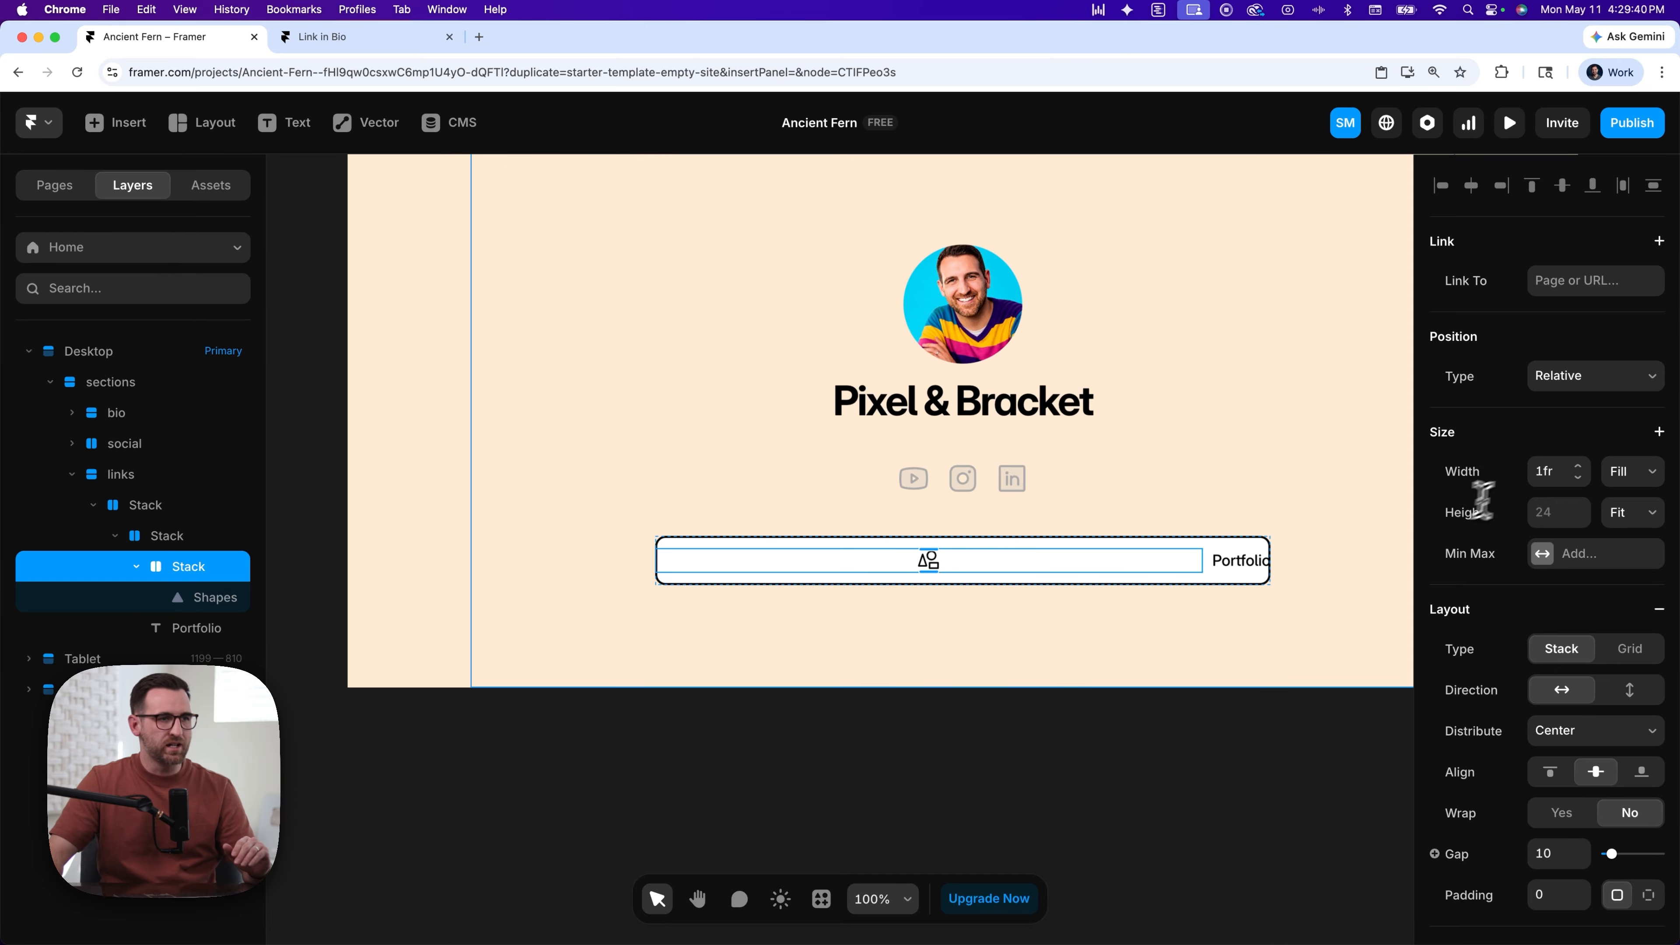
click(1654, 474)
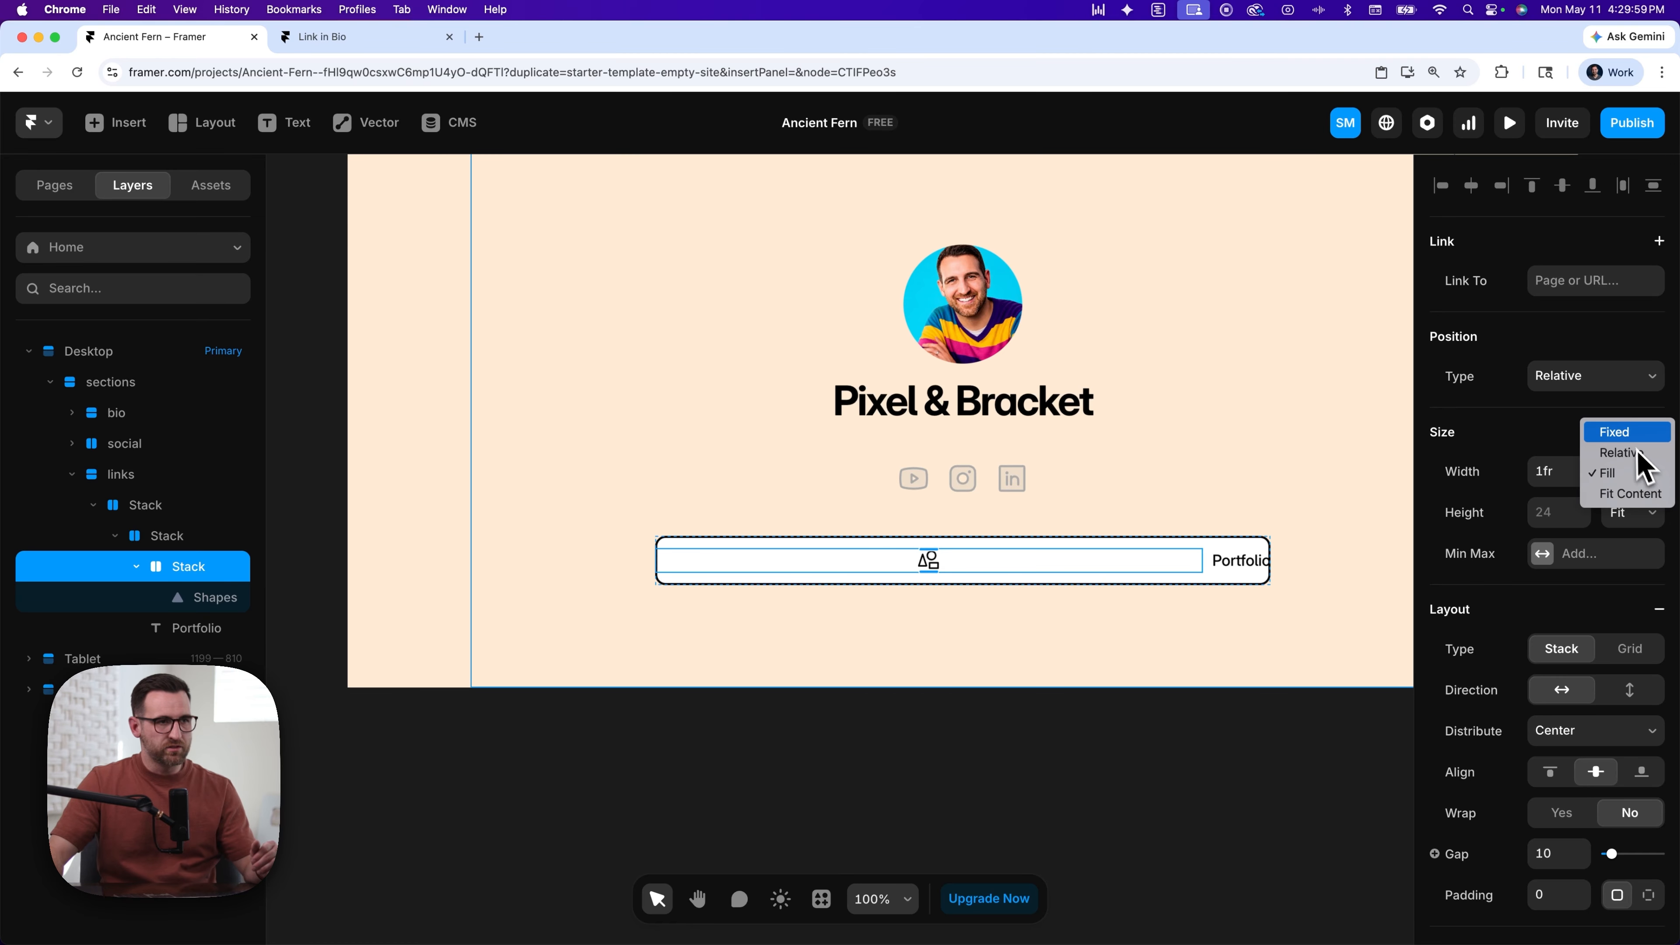
click(1629, 434)
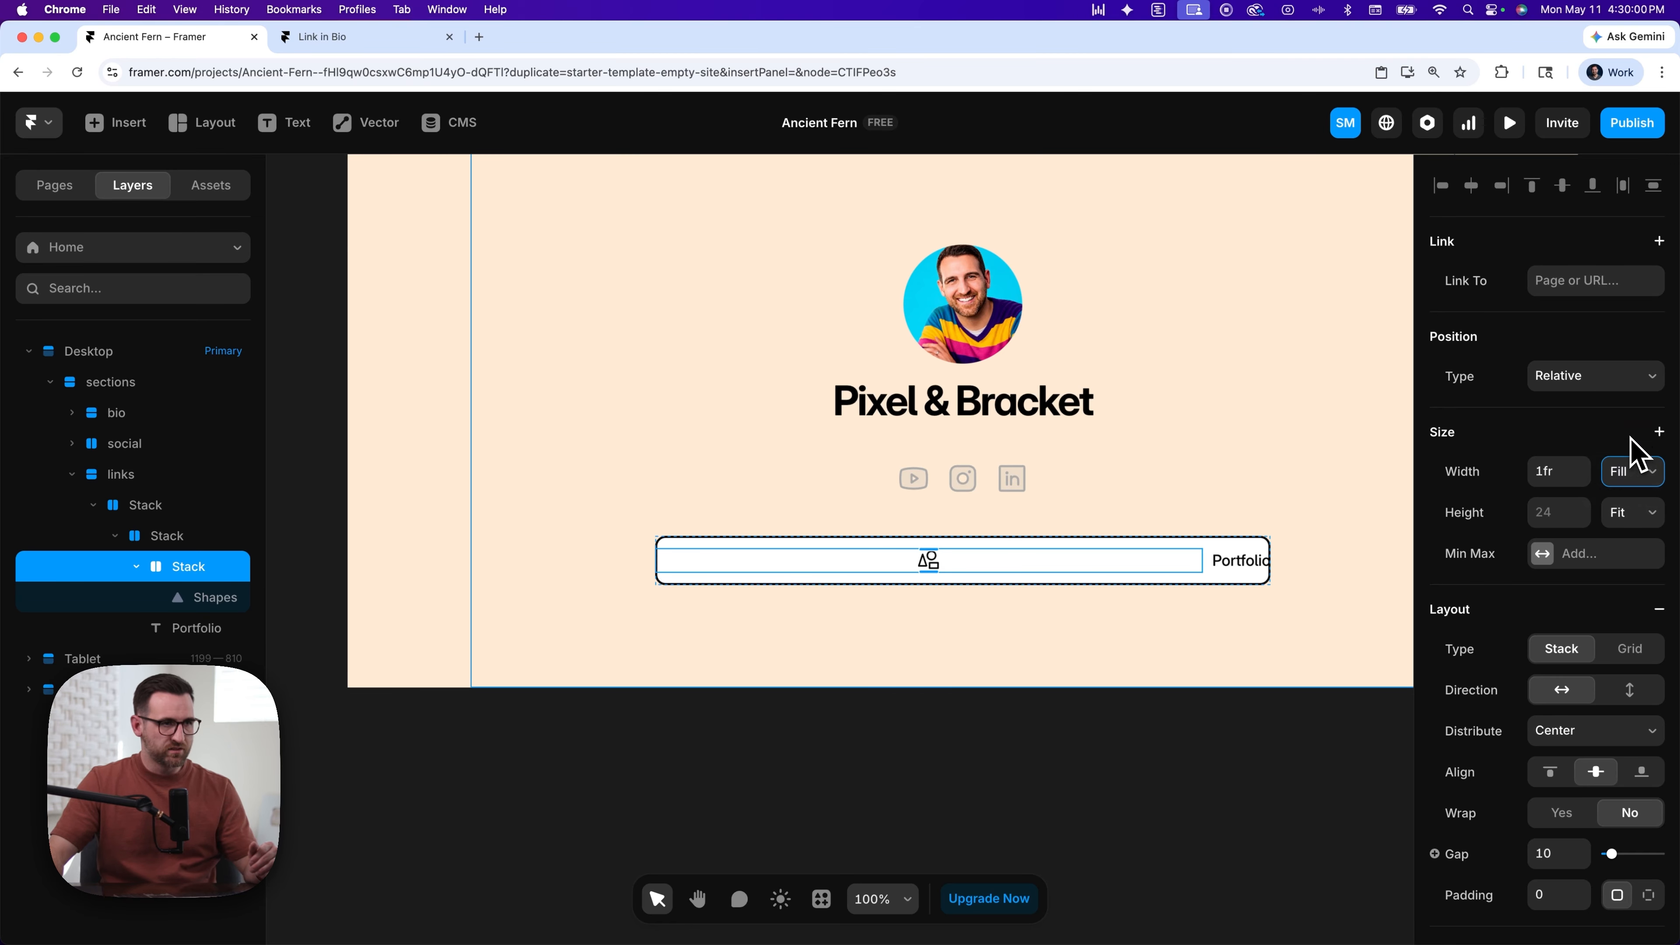
click(1559, 471)
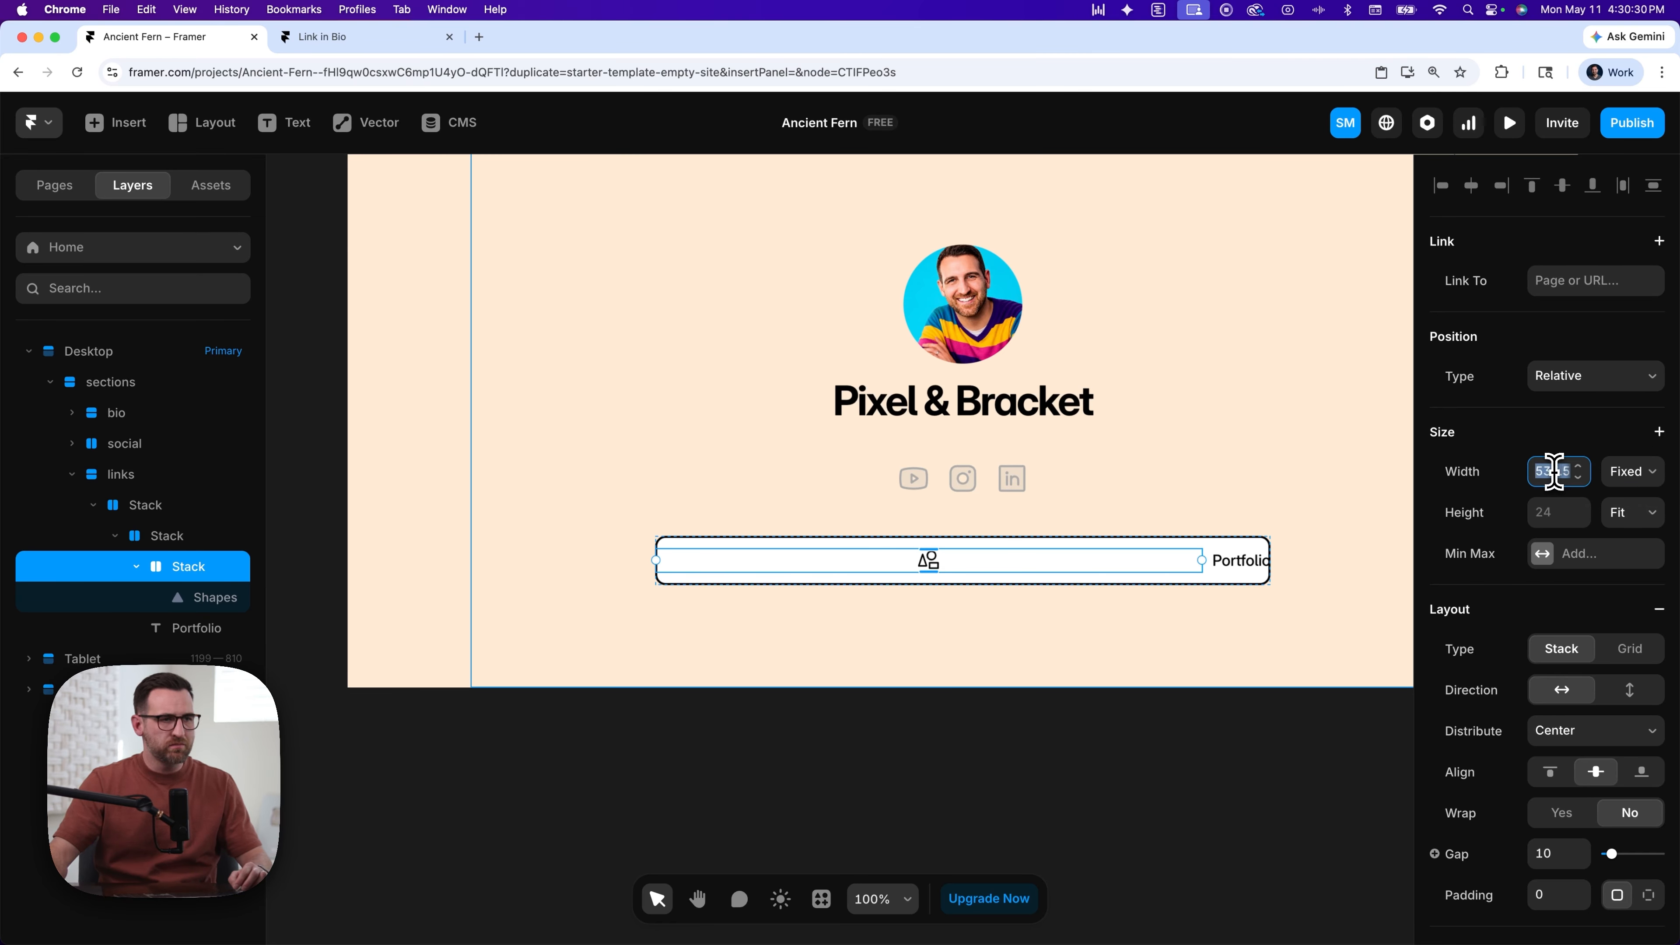
text(48)
key(Return)
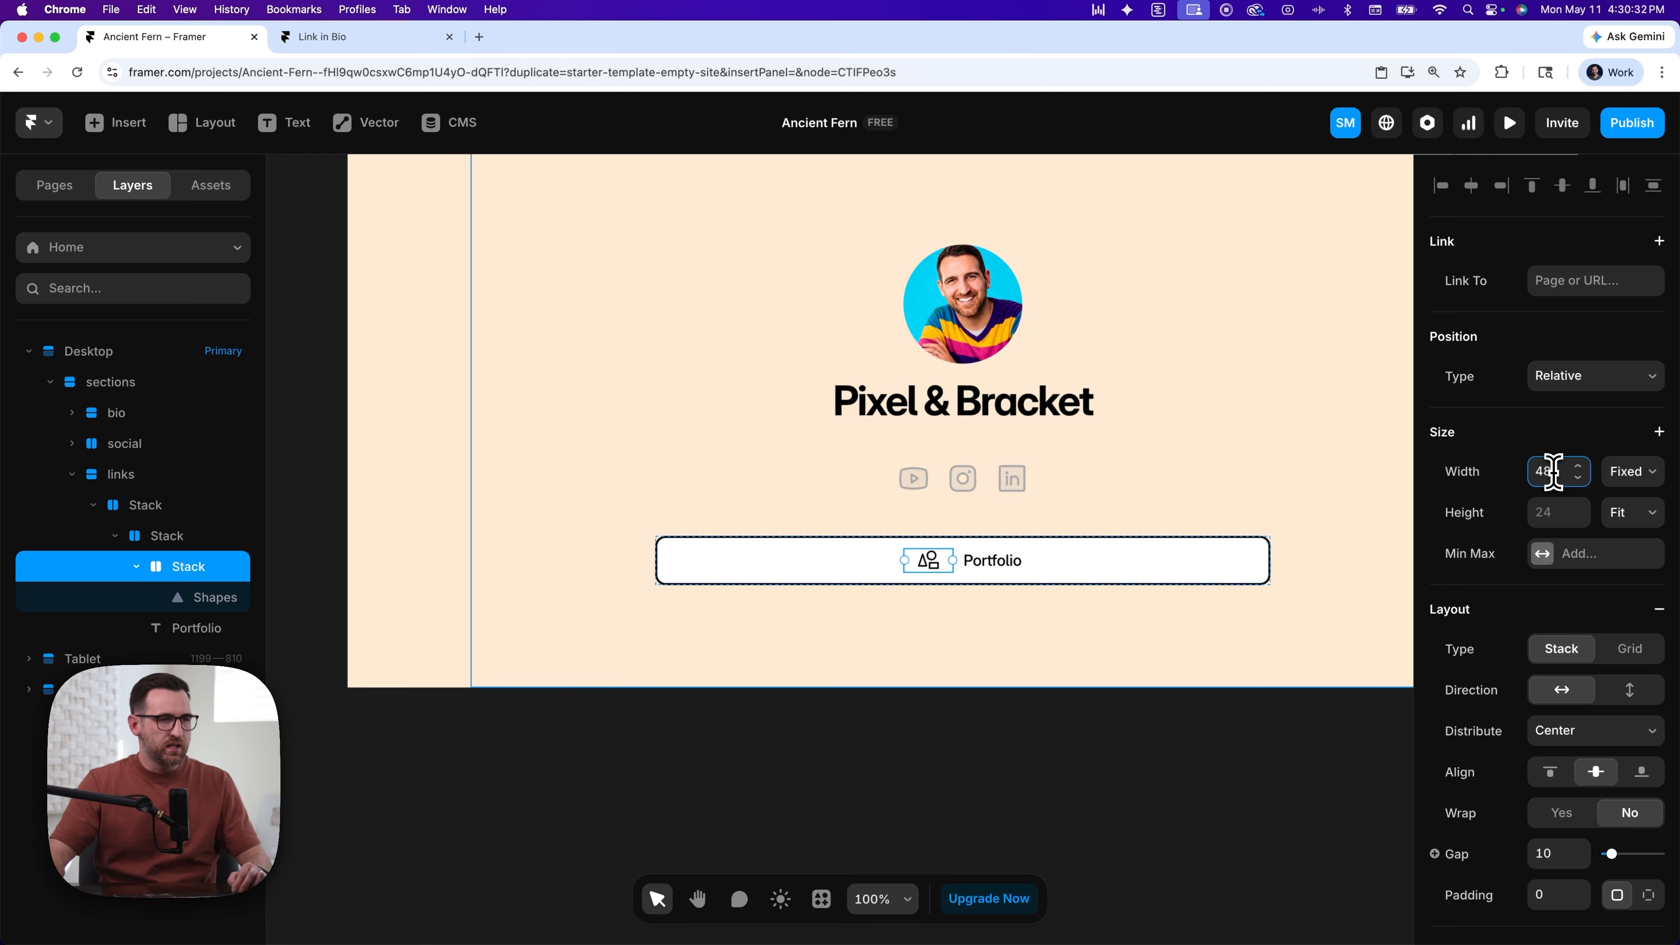
click(1634, 520)
click(1626, 457)
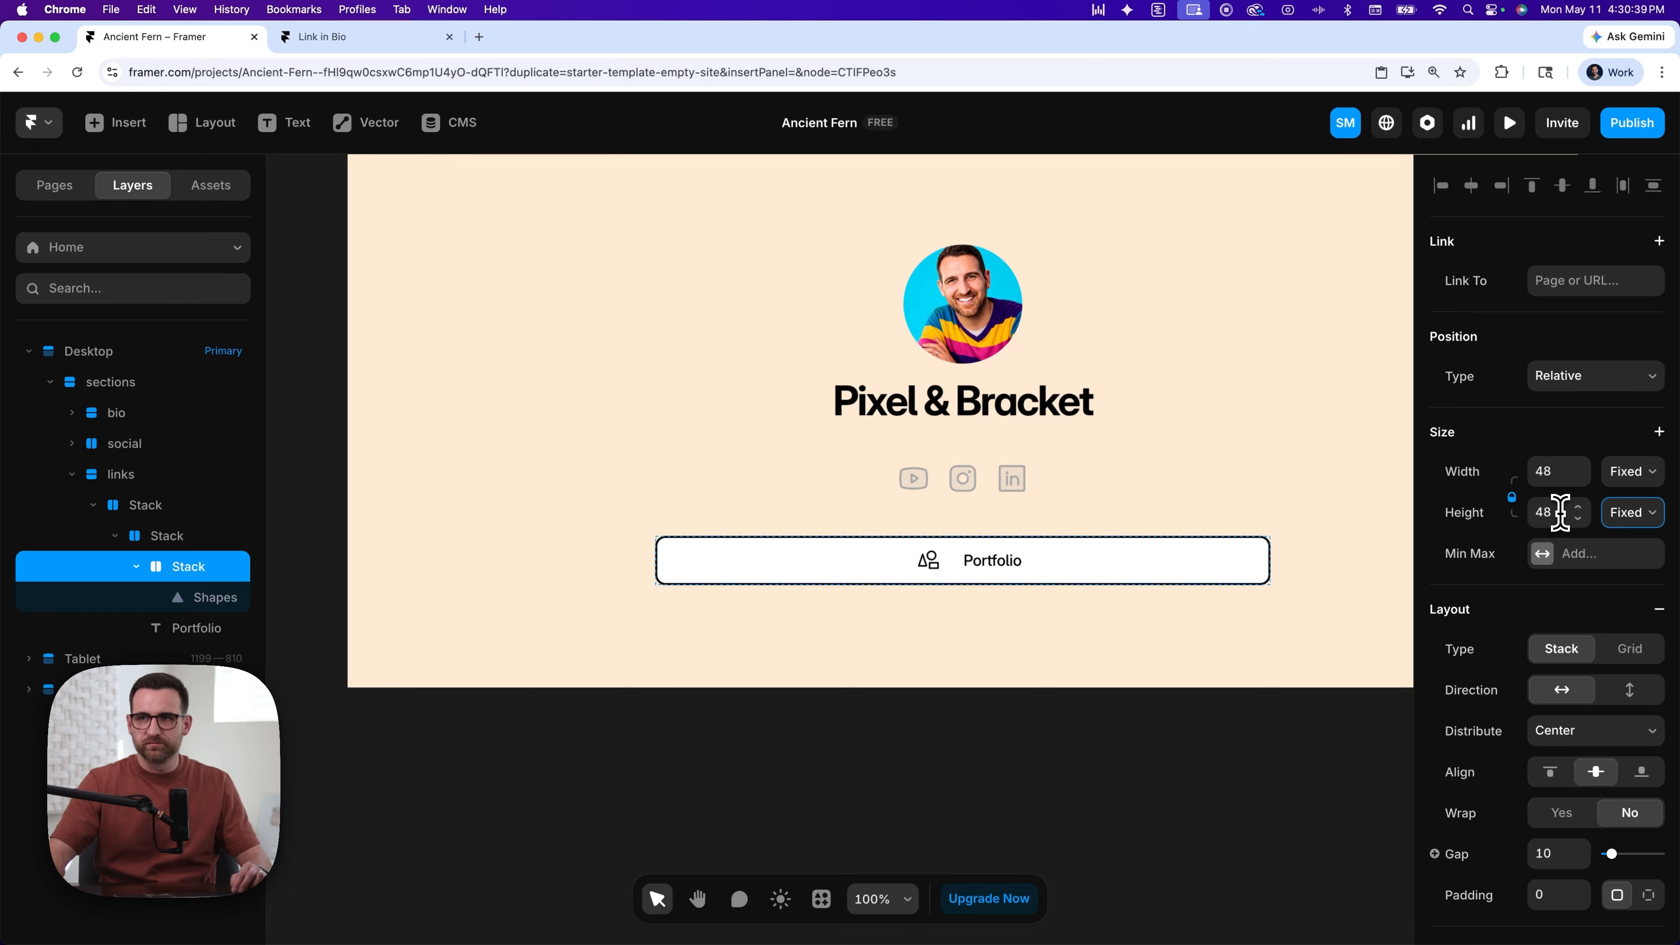
- Fill the new stack around the shapes icon with red (EB0909)
scroll(1500, 589, down, 8)
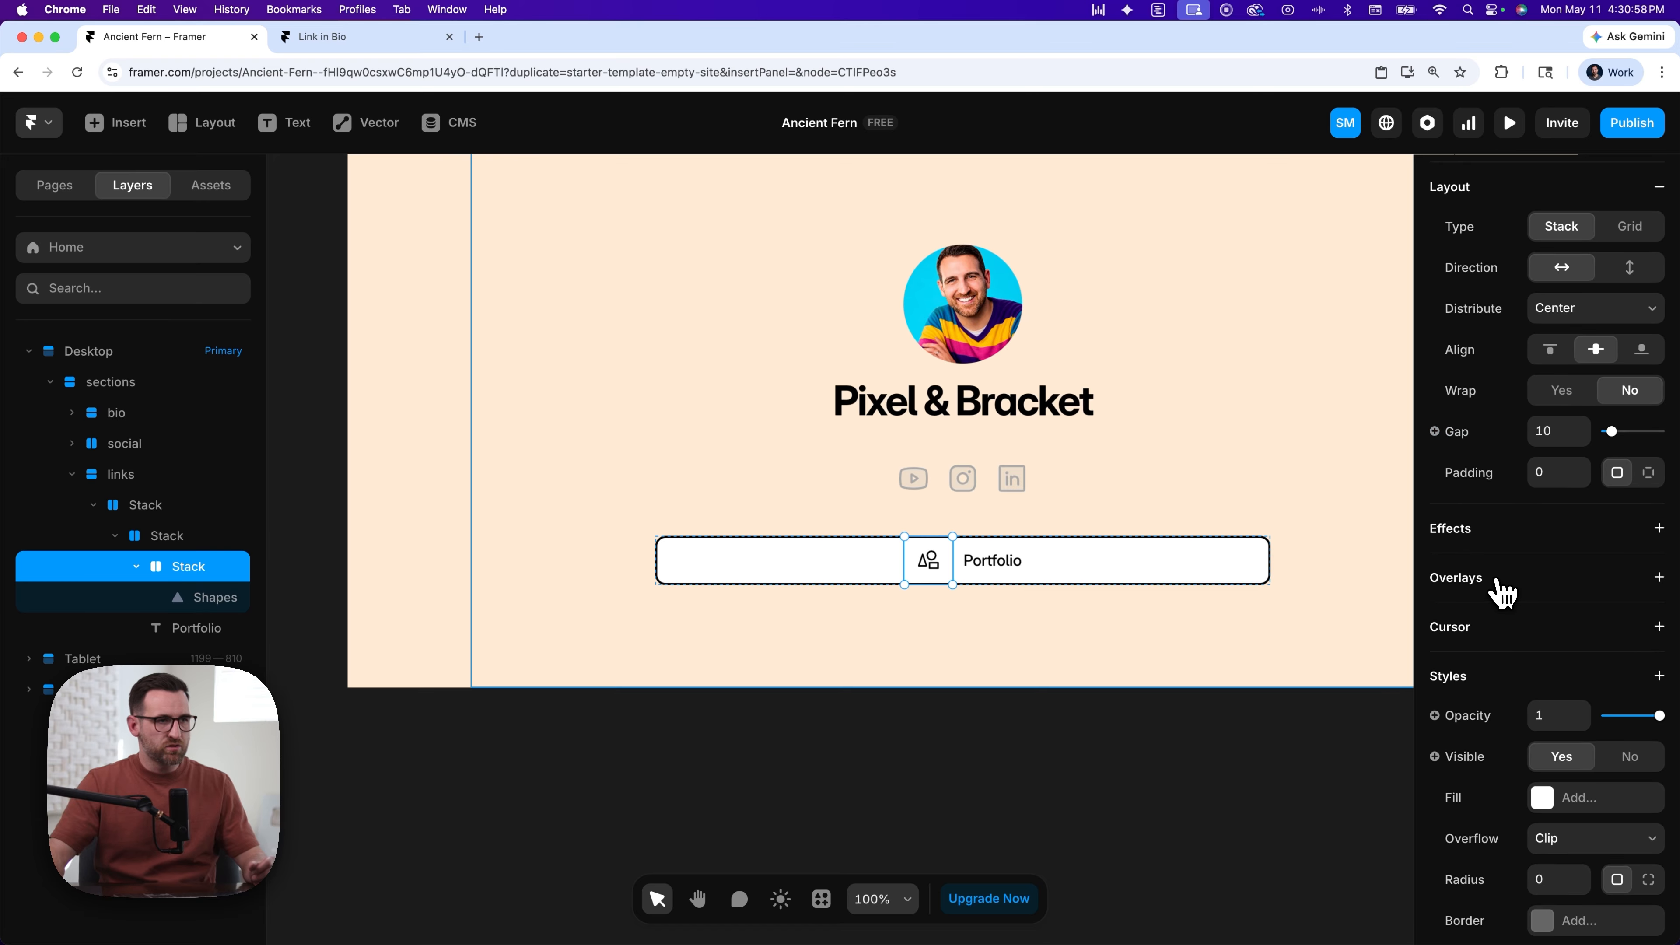
scroll(1535, 794, down, 1)
click(1543, 773)
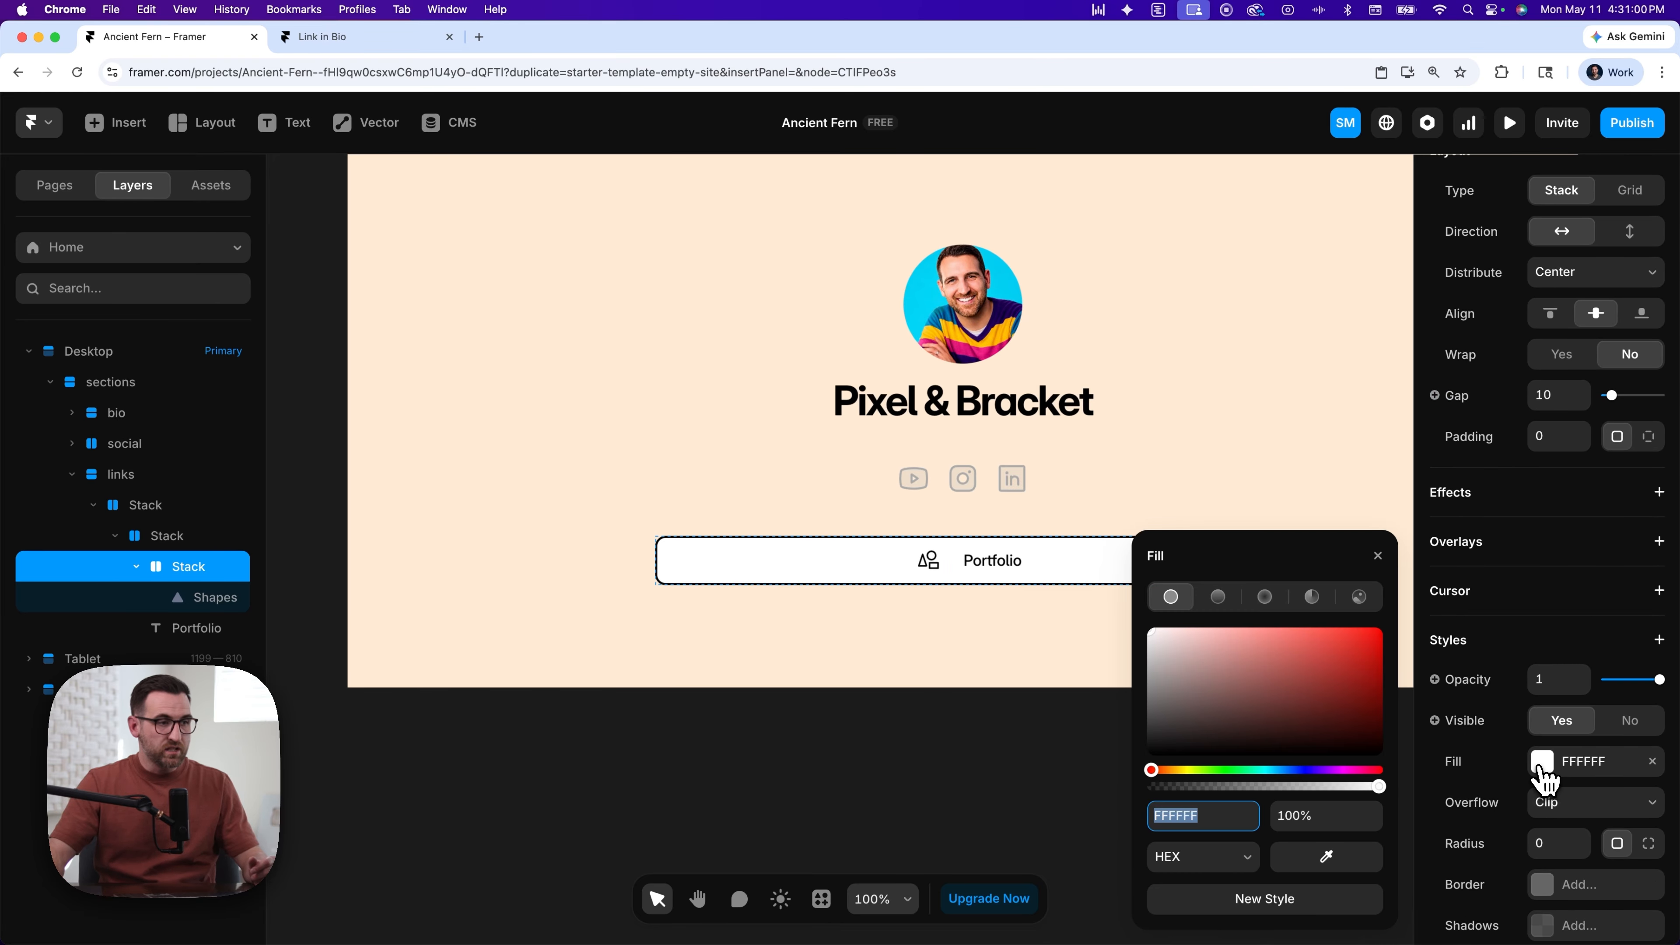
drag(1309, 701, 1374, 643)
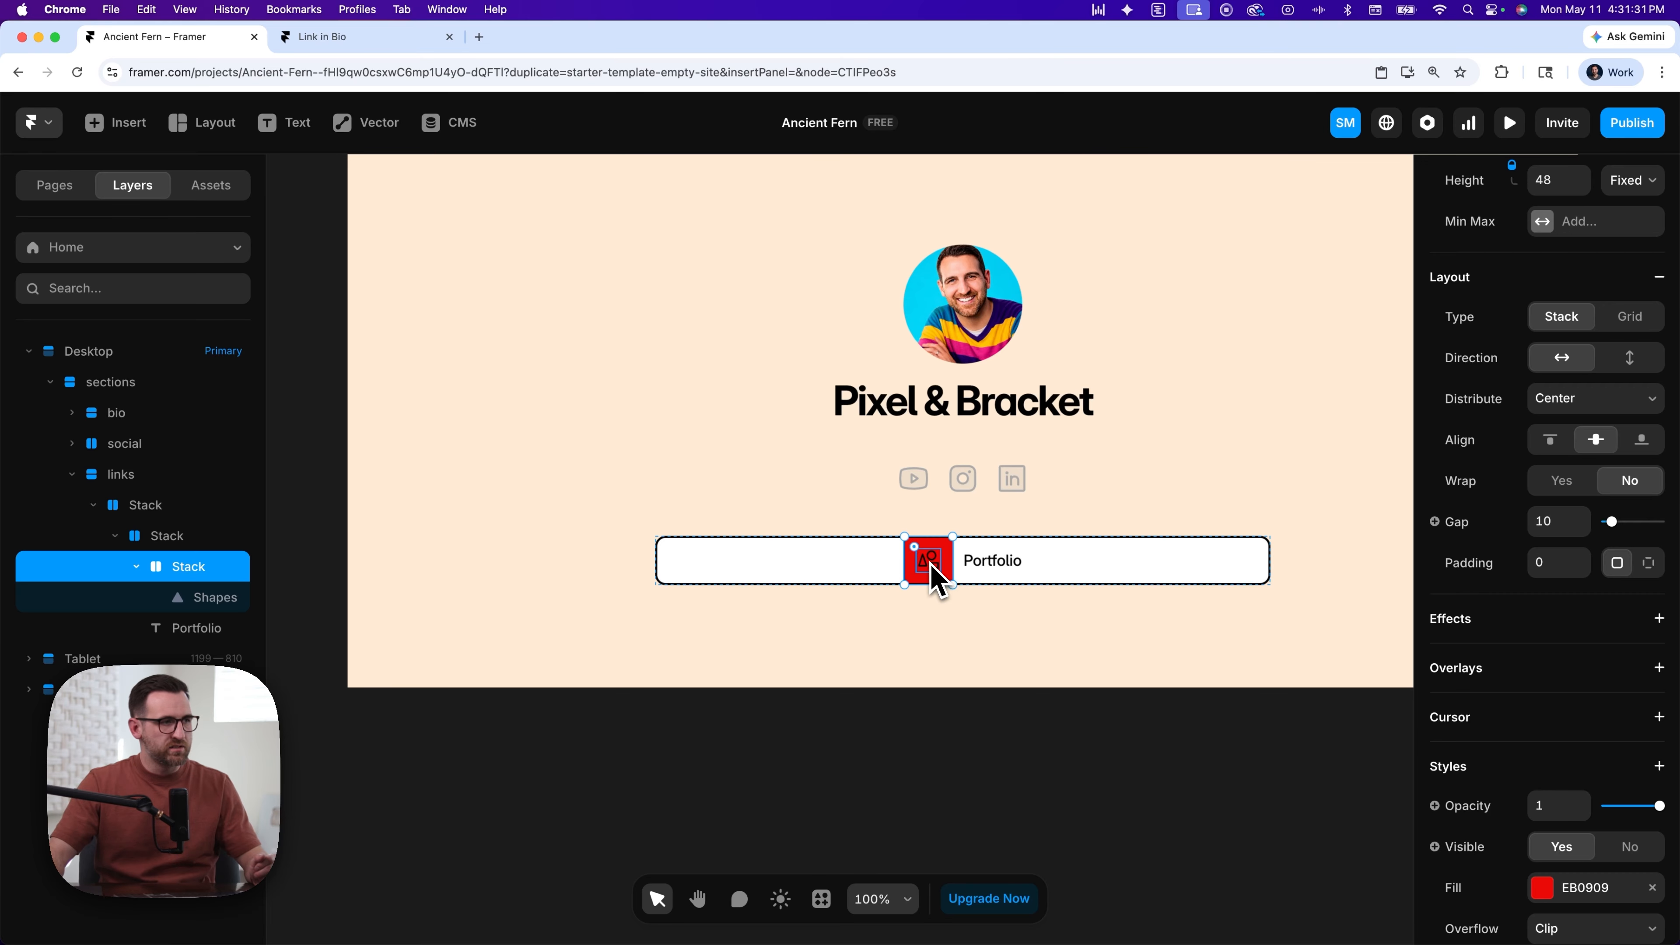
- Recolour the shapes icon in the red square to white (FFFFFF) and set its line width to 2
double_click(930, 561)
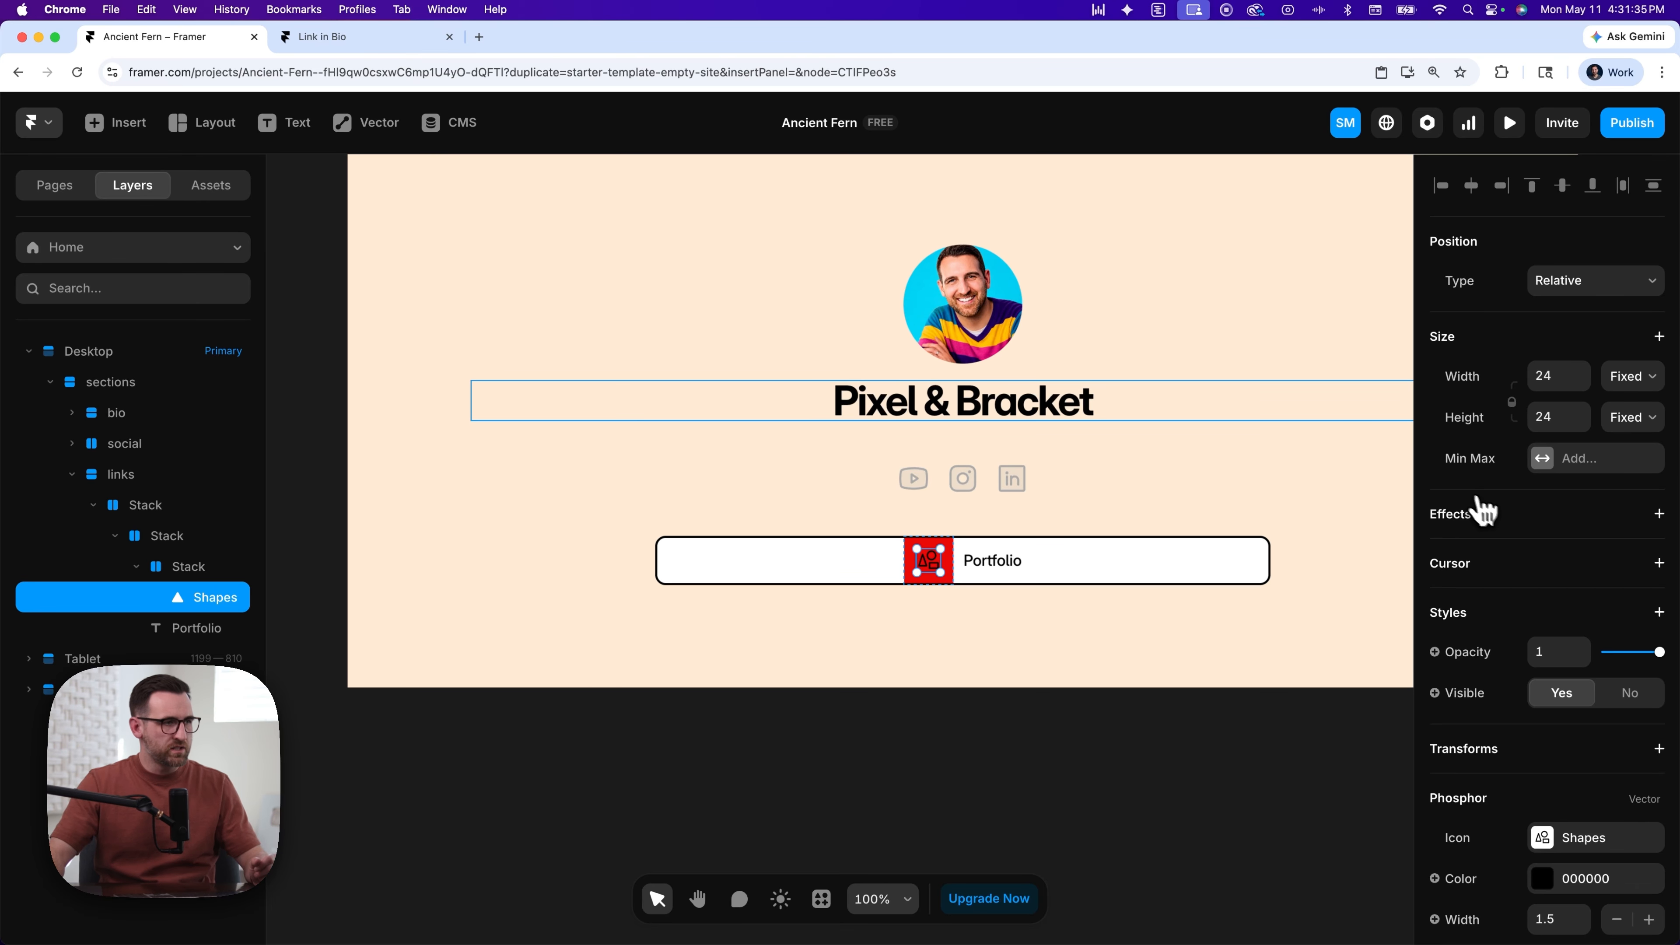
scroll(1508, 549, down, 5)
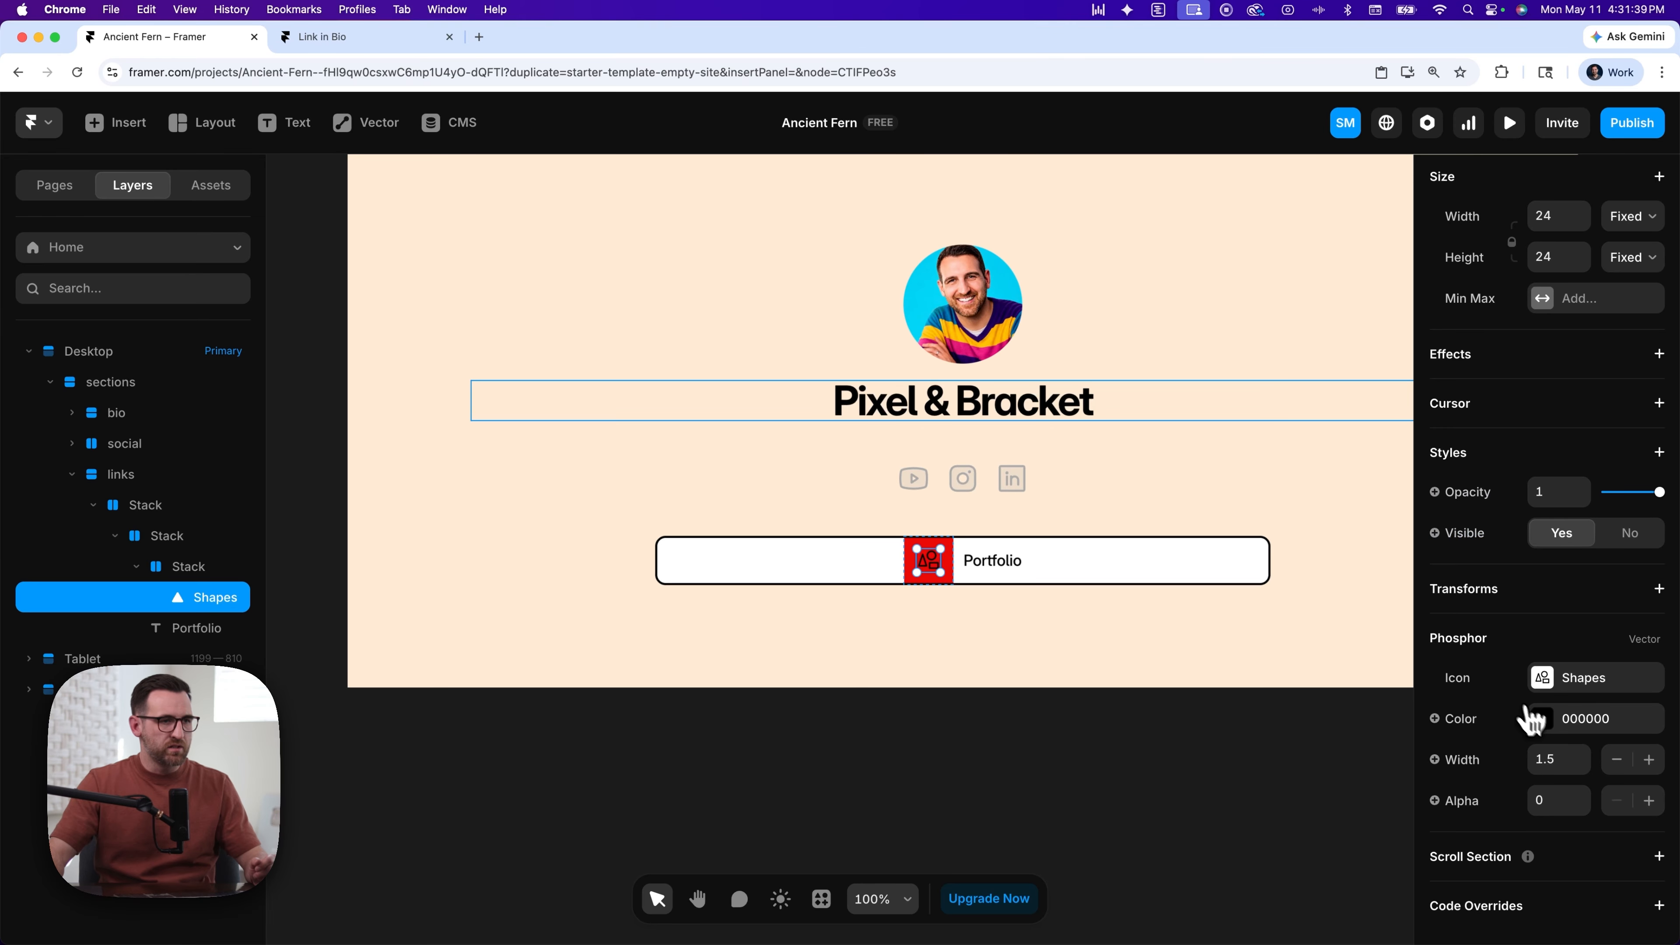
click(1548, 725)
drag(1191, 722, 1114, 599)
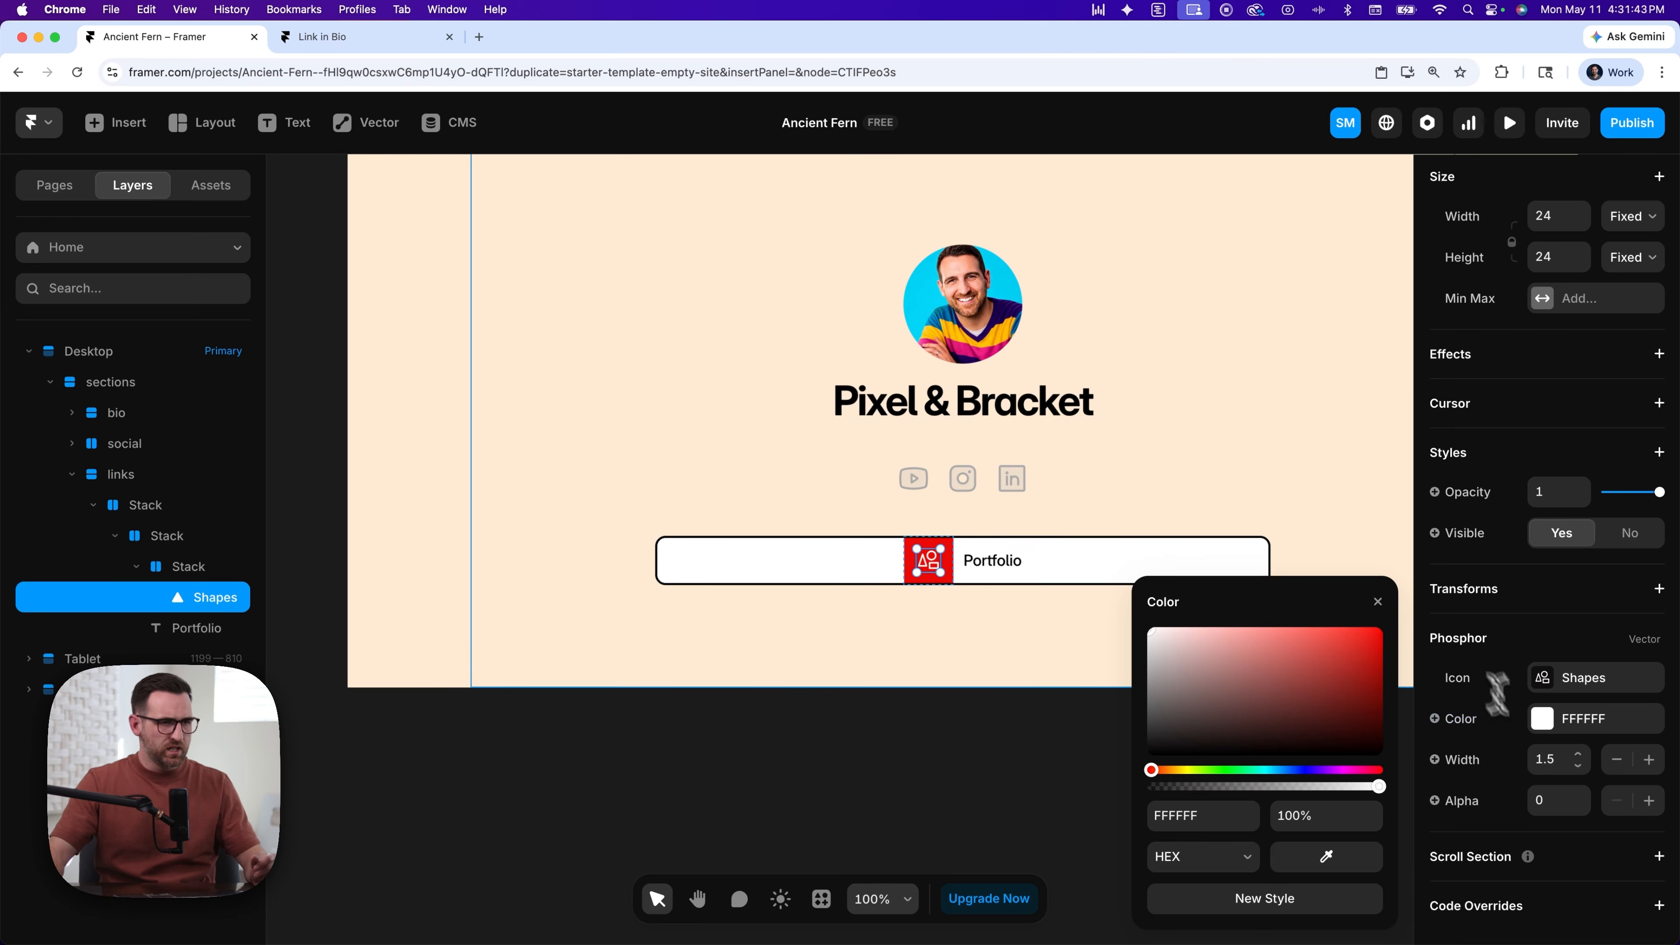
click(1558, 758)
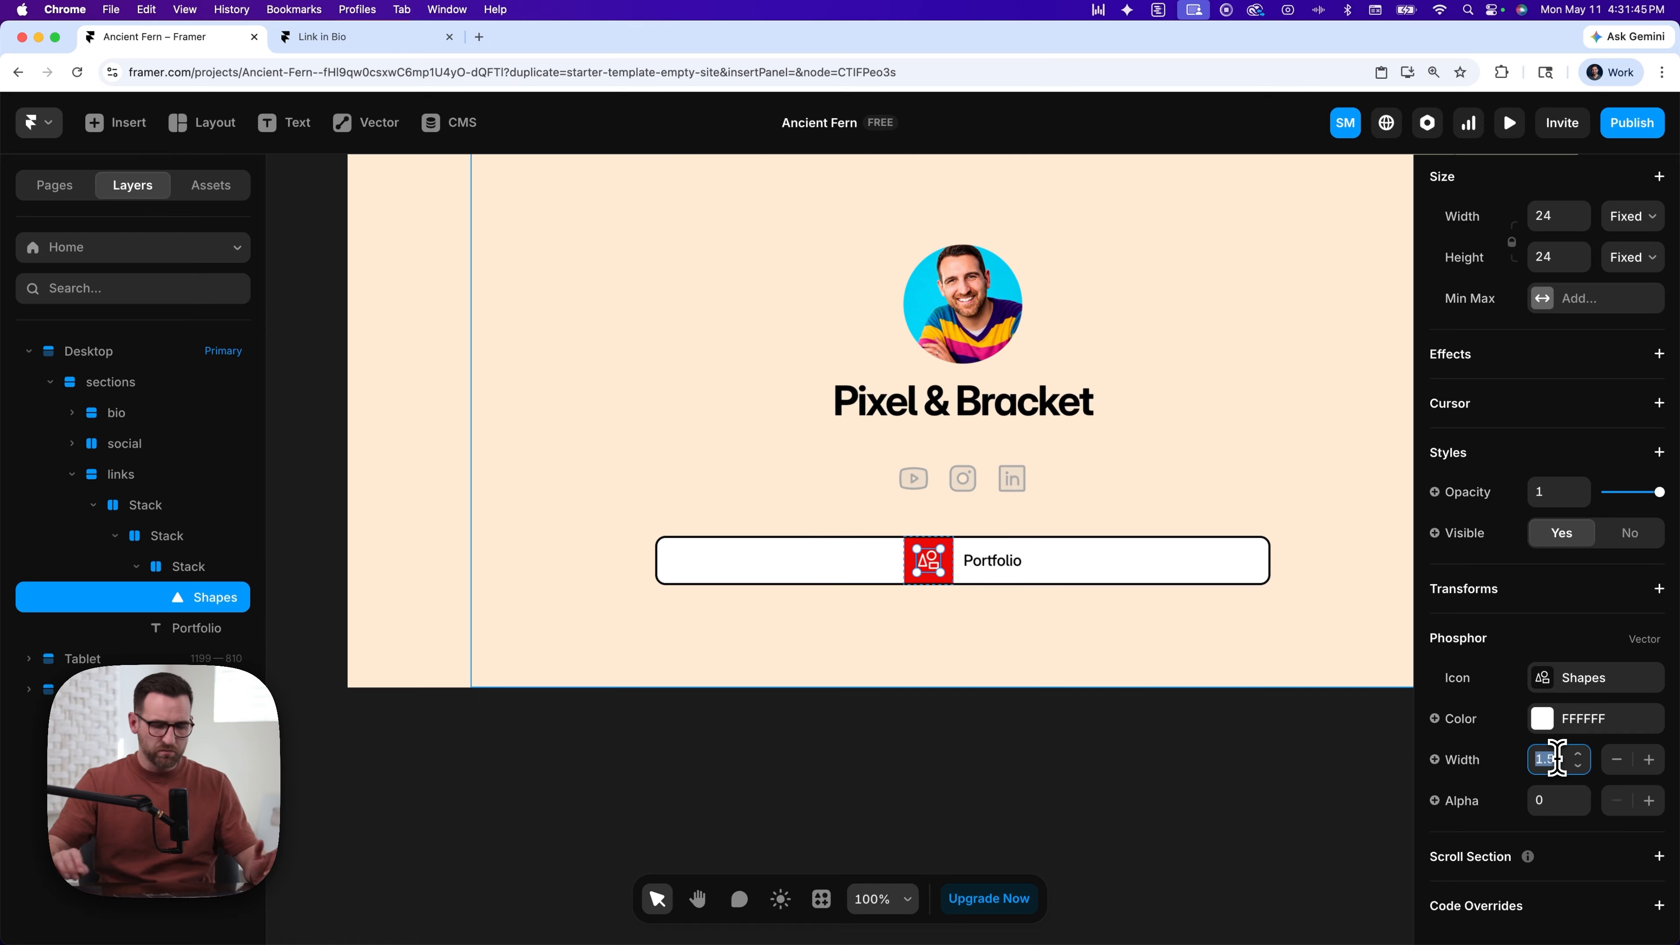
text(2)
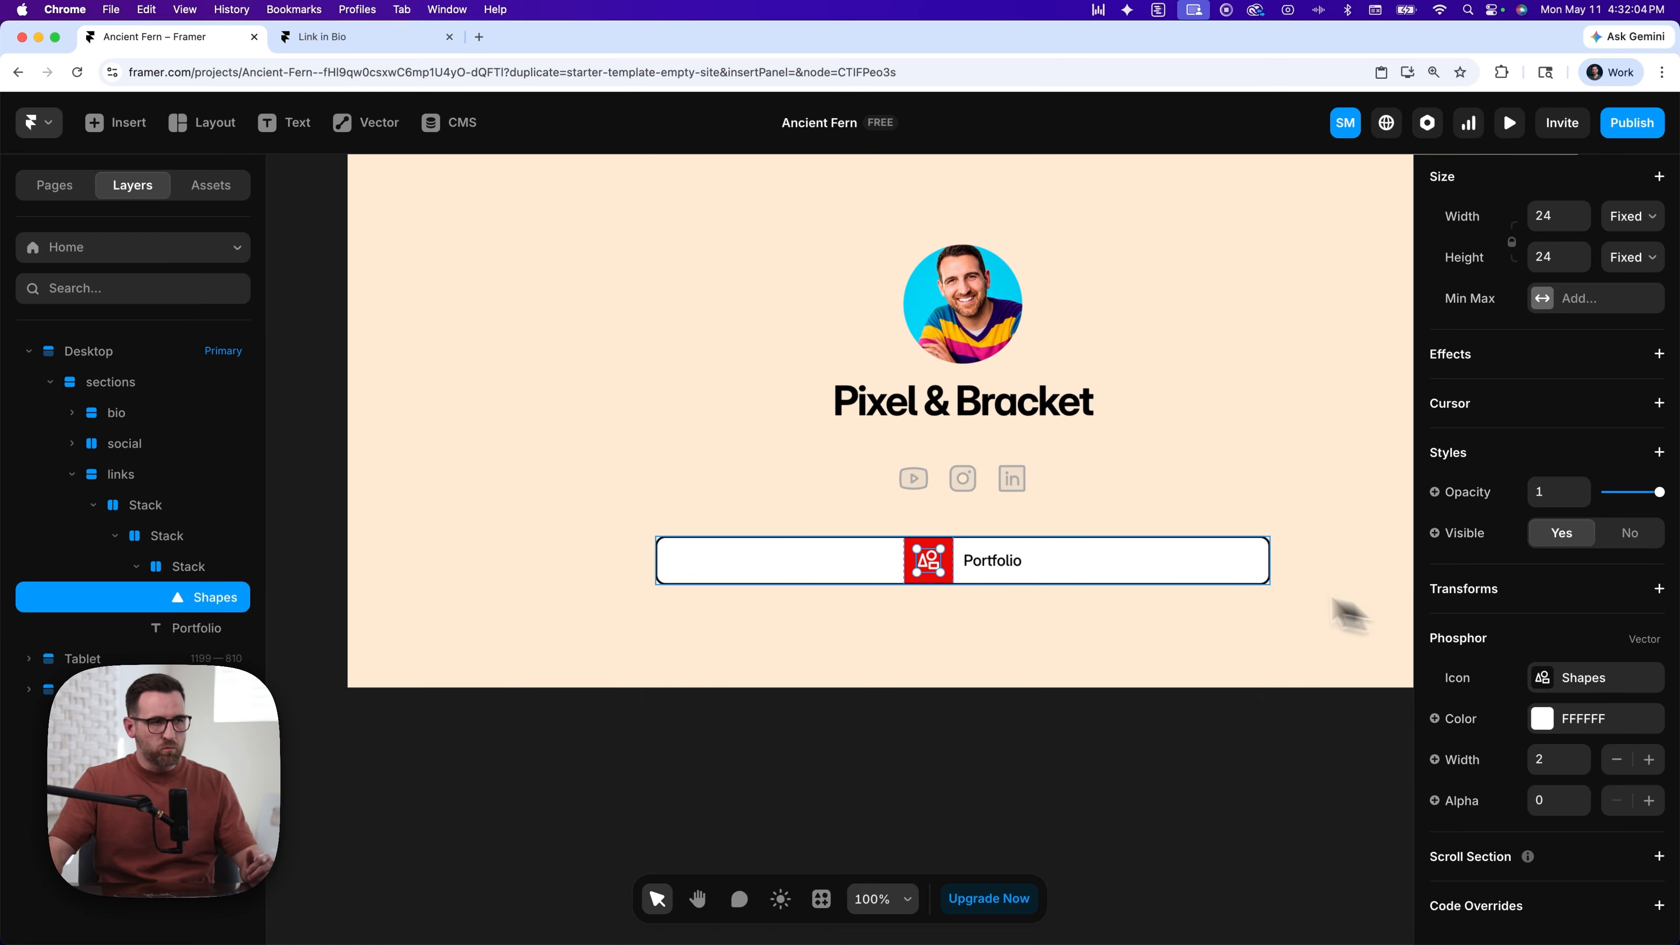
- Insert a second Phosphor icon into the Portfolio card's white stack, directly after the Portfolio text
click(1181, 576)
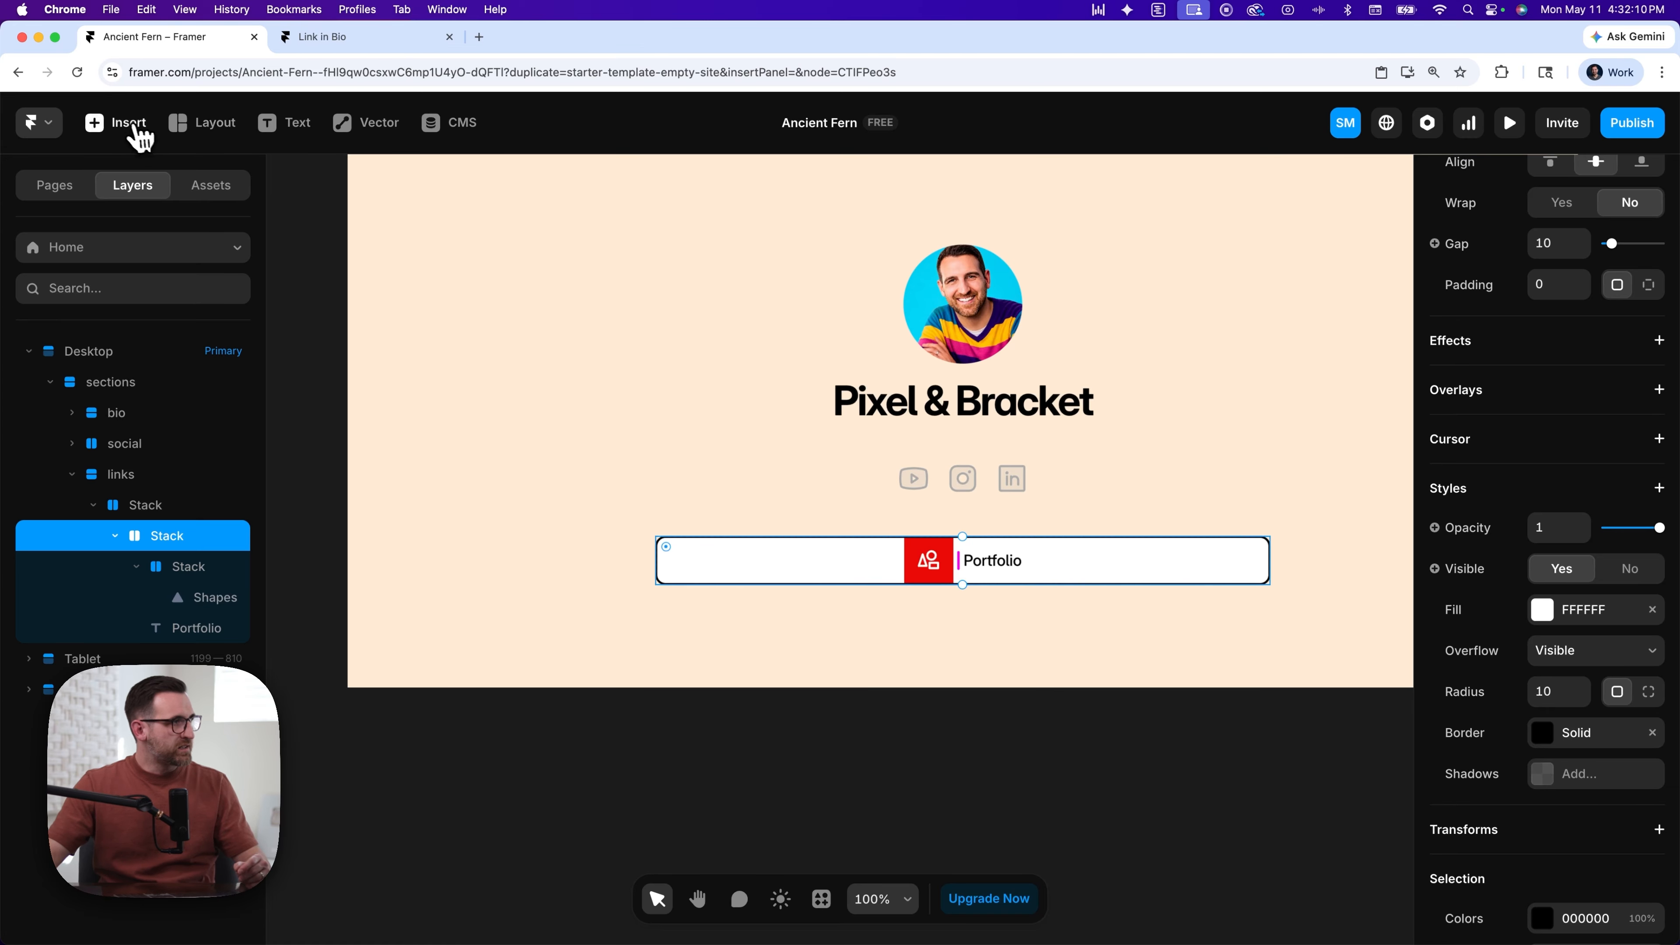
click(129, 123)
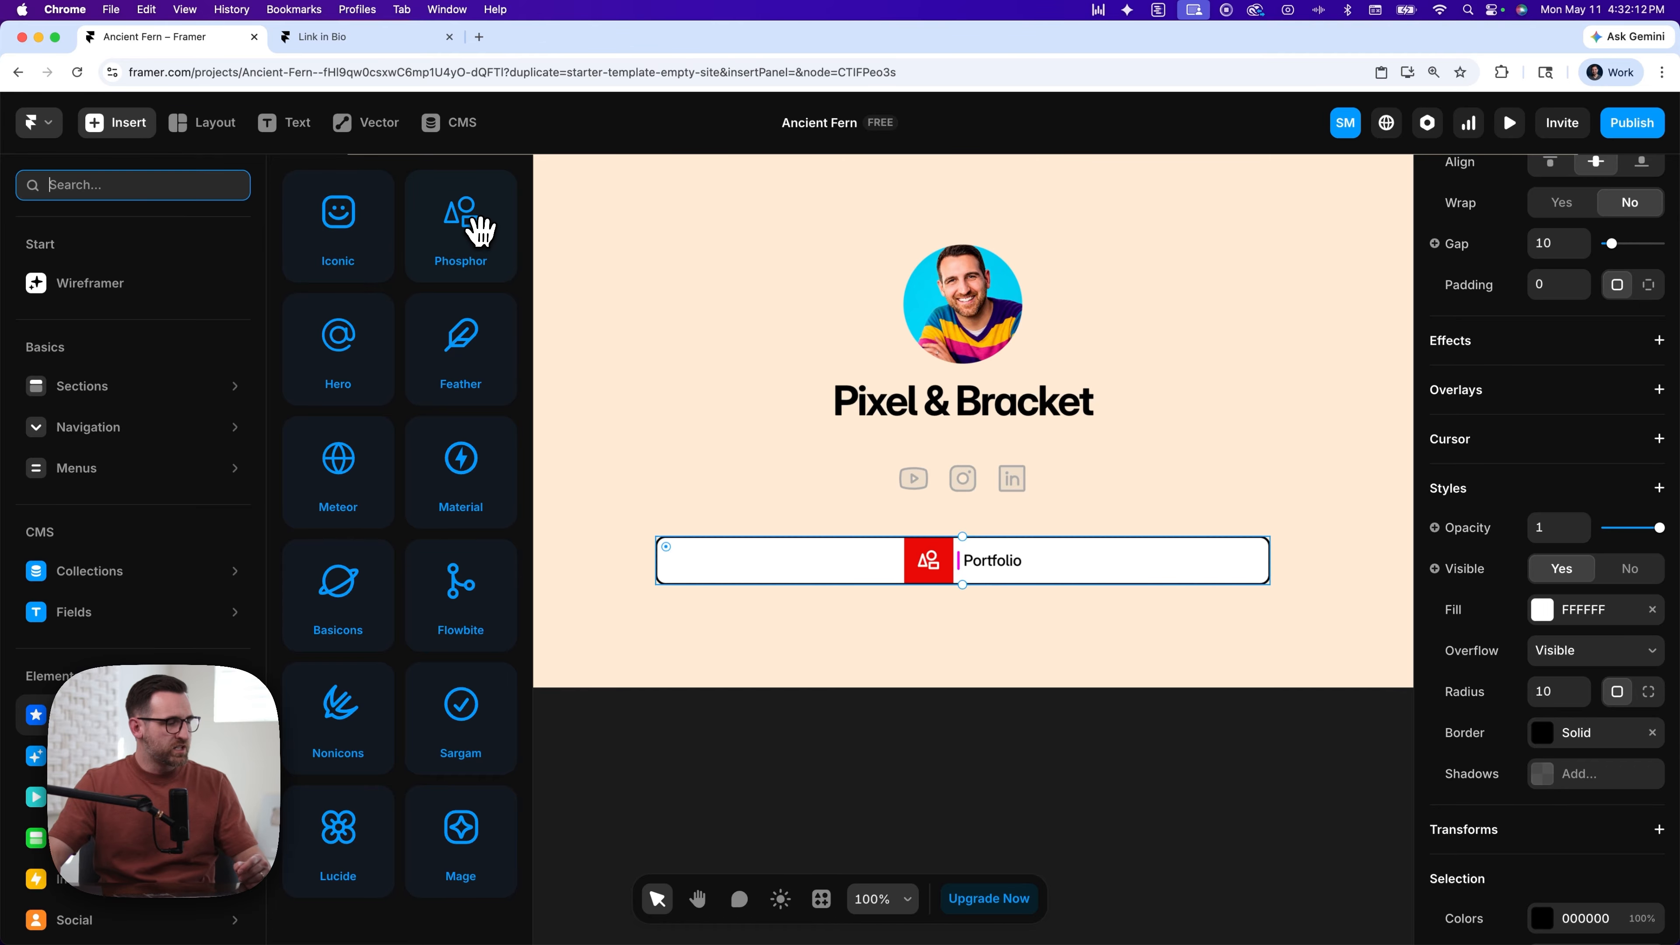
drag(472, 225, 1026, 560)
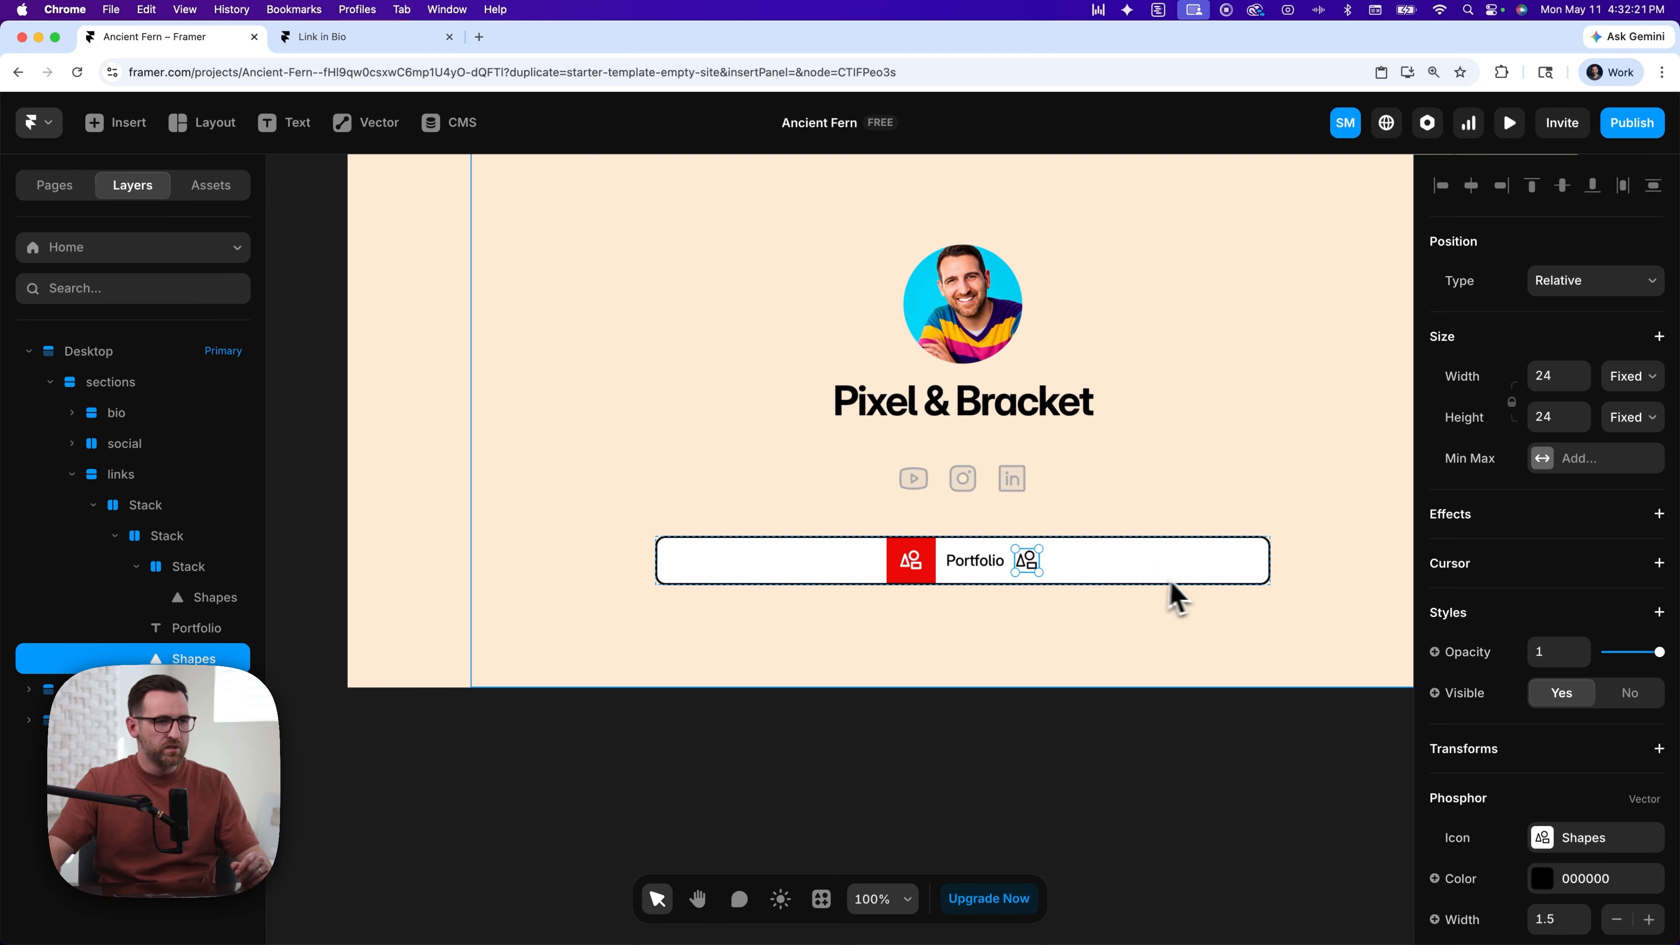
- Search the Phosphor icons for "arrow" and change the second icon to the small plain right-pointing arrow (Arrow Square)
click(1594, 839)
click(1197, 245)
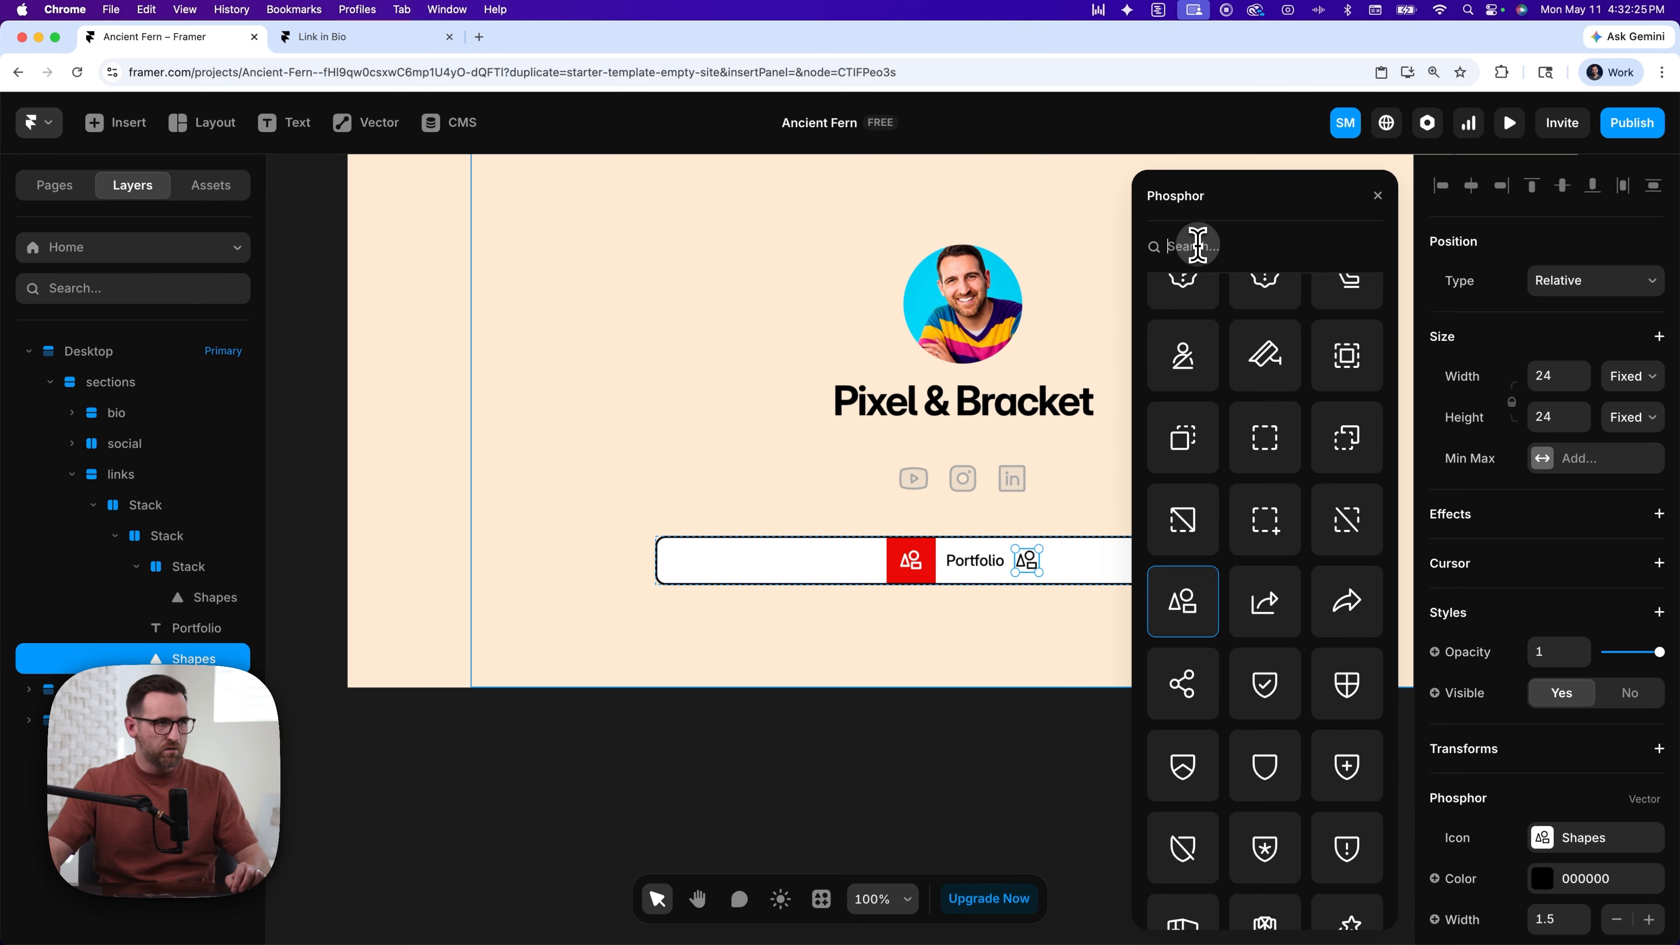
text(arro)
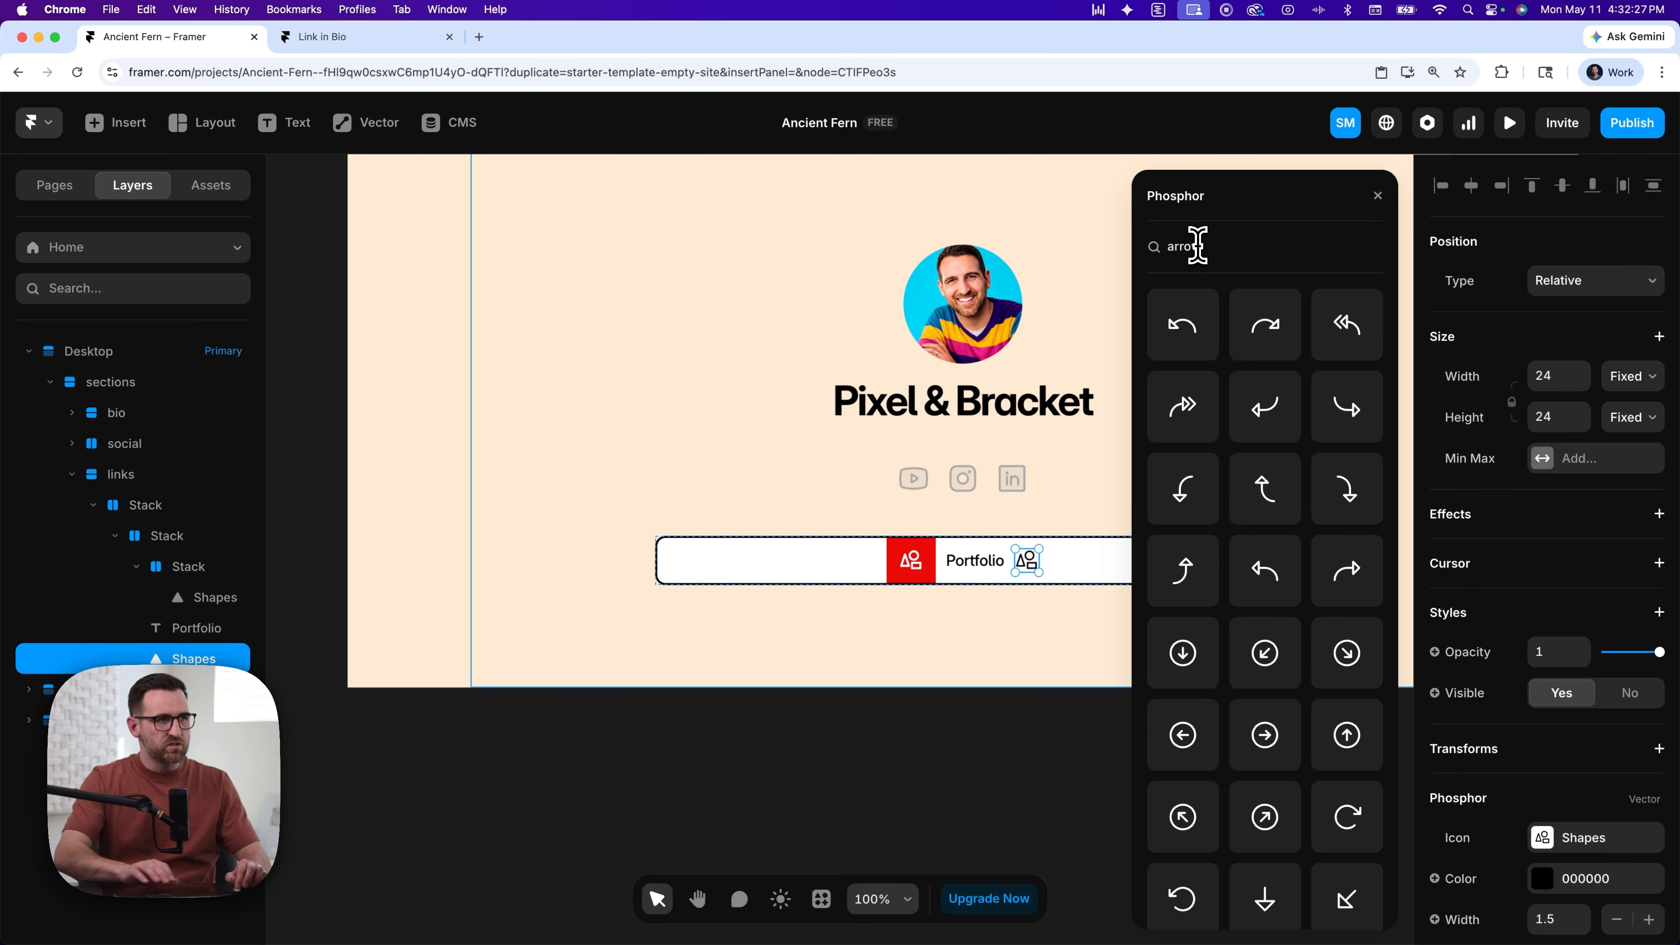
text(w)
scroll(1327, 467, down, 5)
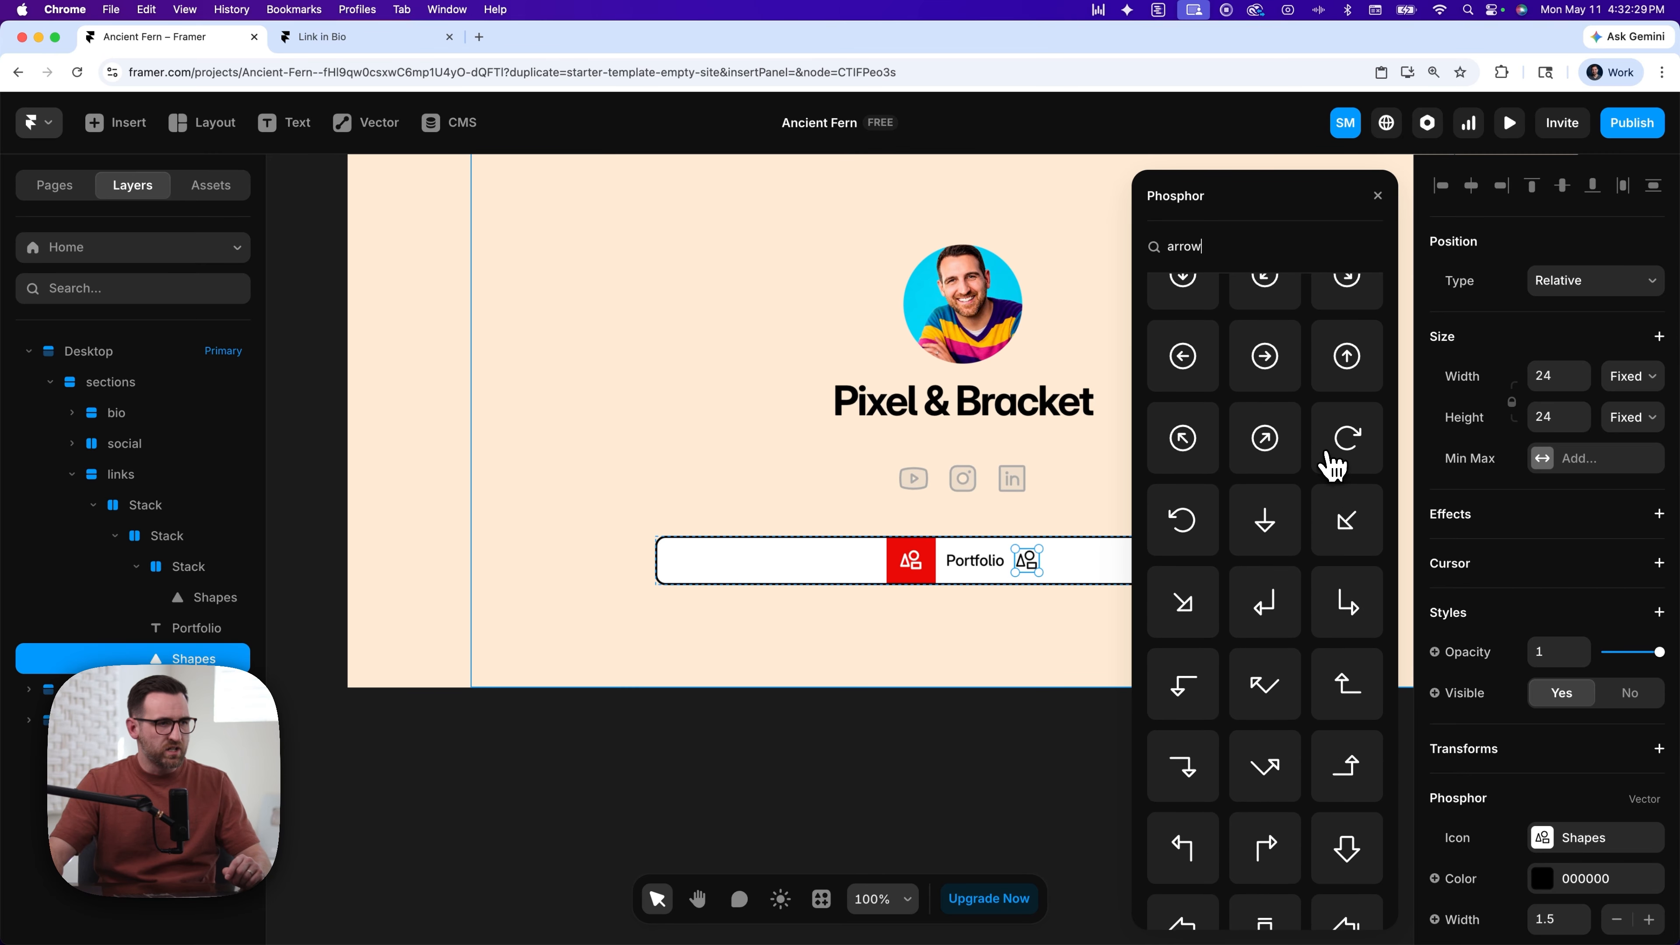
scroll(1331, 463, down, 8)
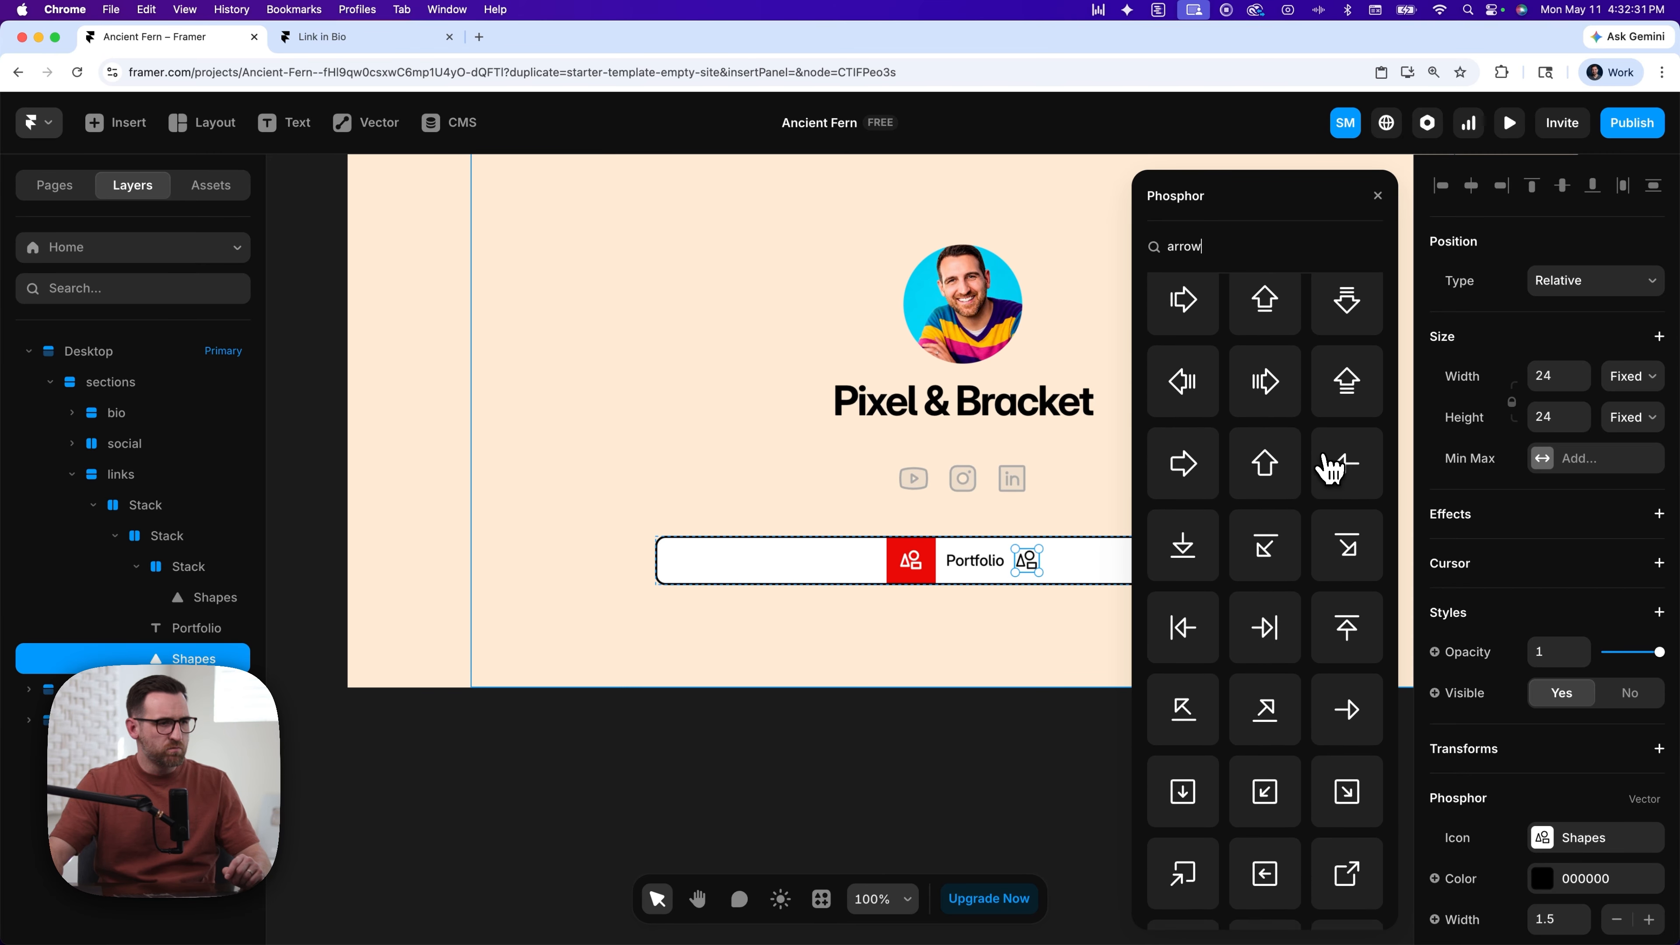
scroll(1330, 464, down, 4)
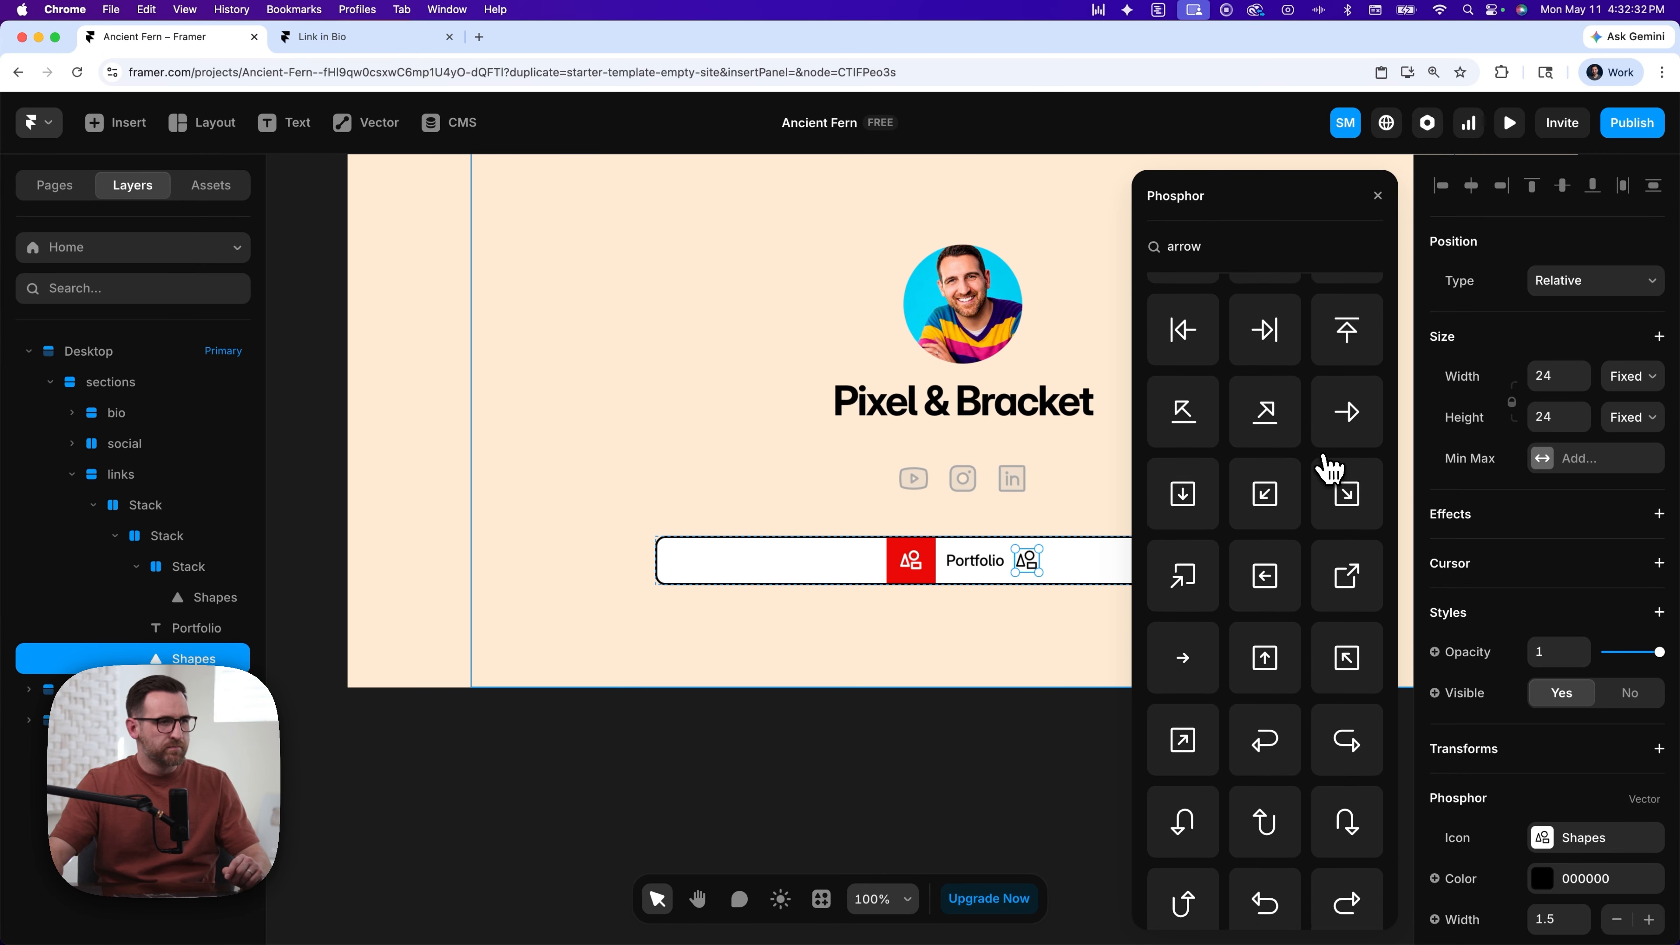
click(1184, 655)
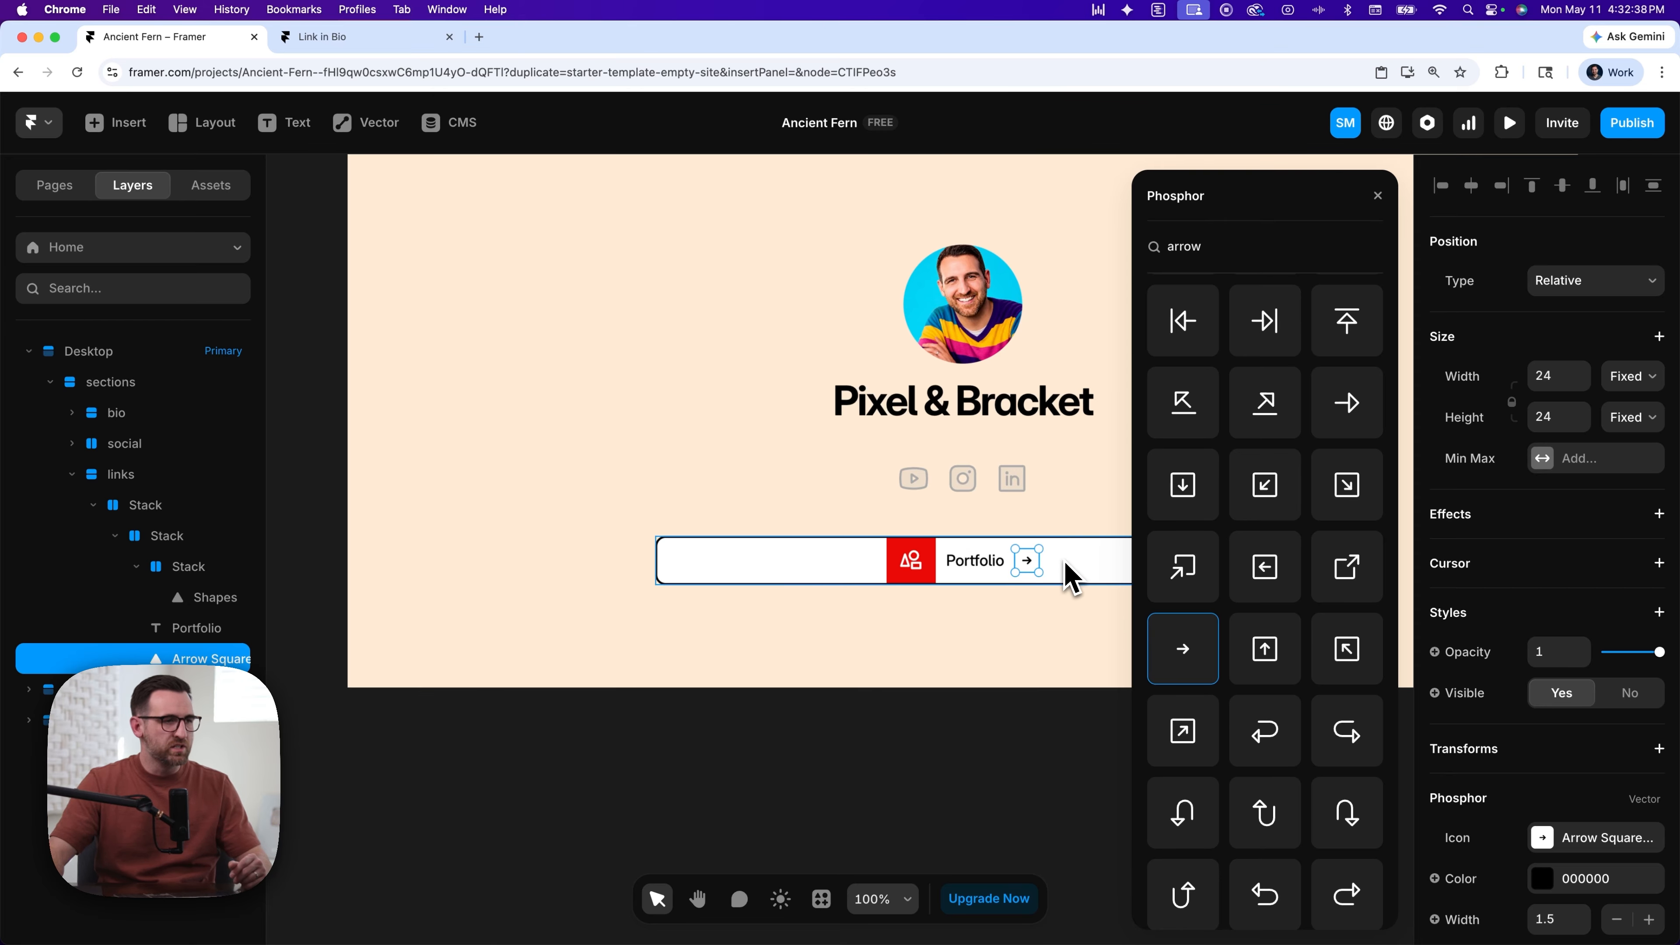
click(1062, 576)
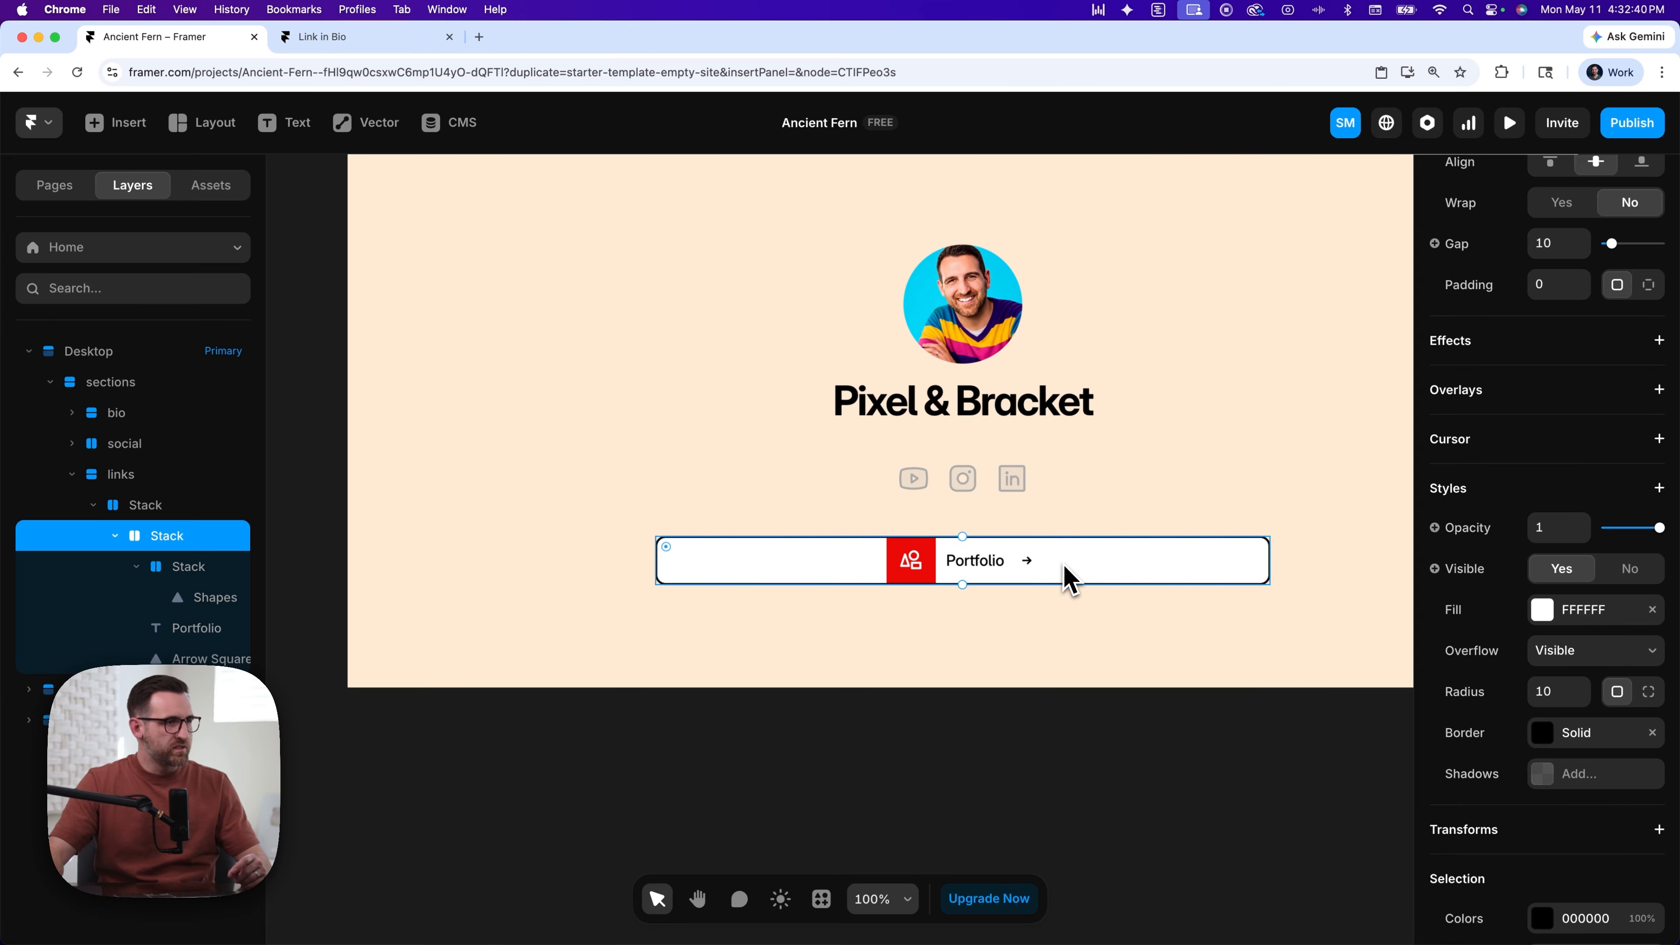
- Wrap the arrow icon in its own stack with a fixed width and height of 48
click(1032, 570)
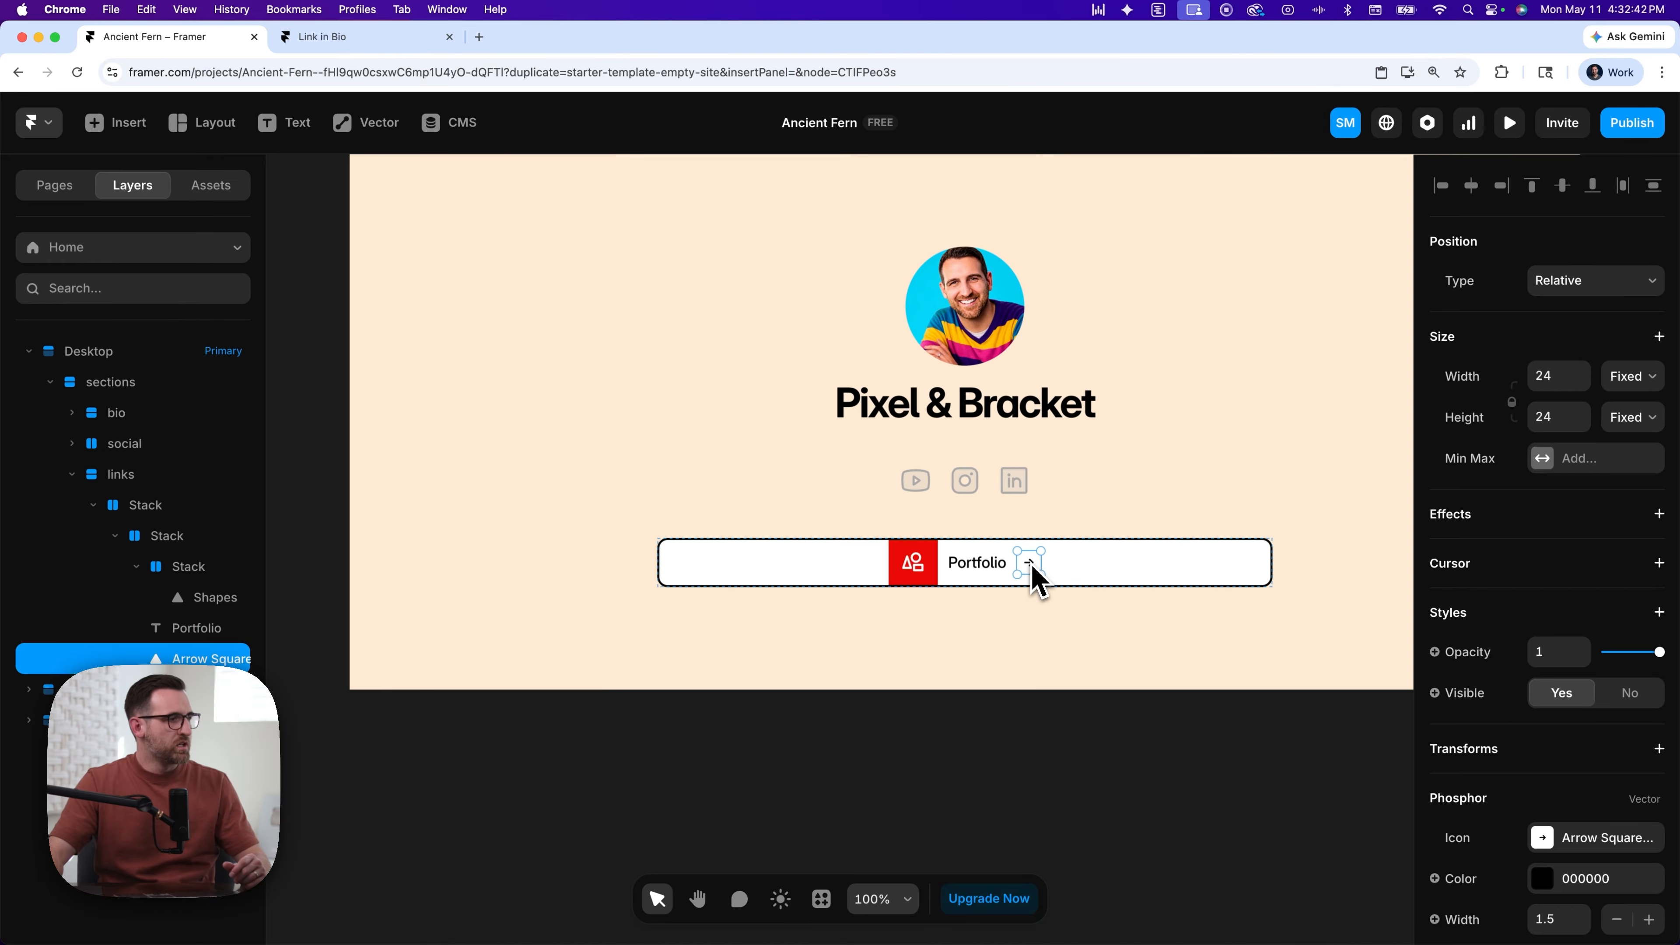
right_click(1033, 581)
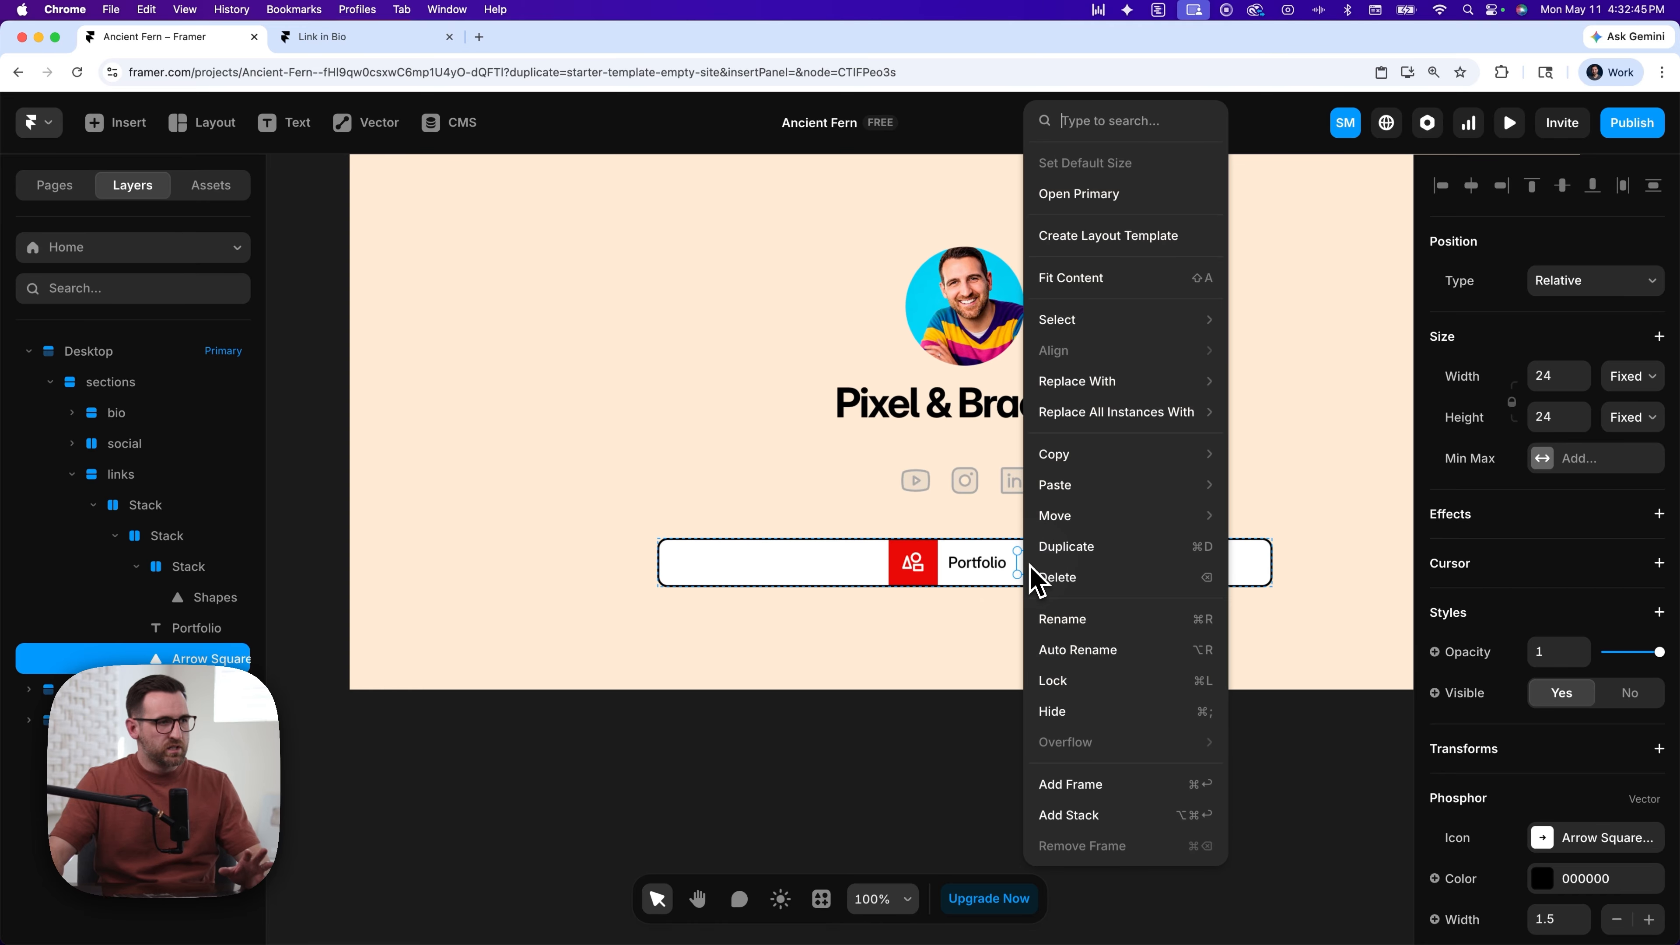
click(1093, 816)
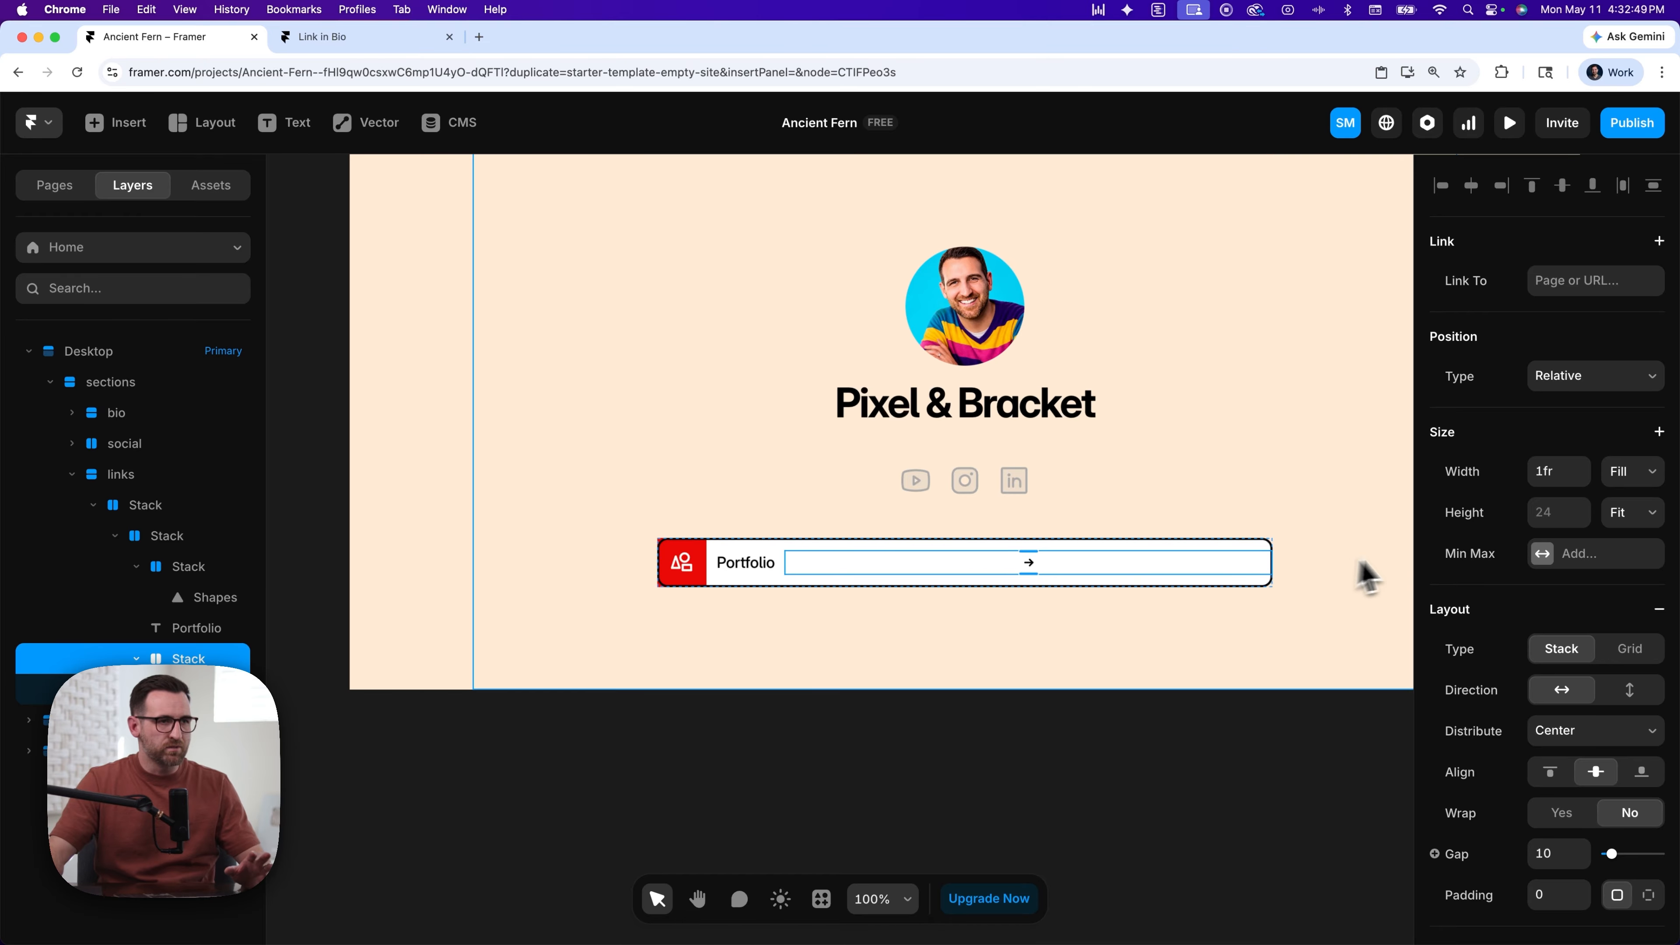
click(1639, 475)
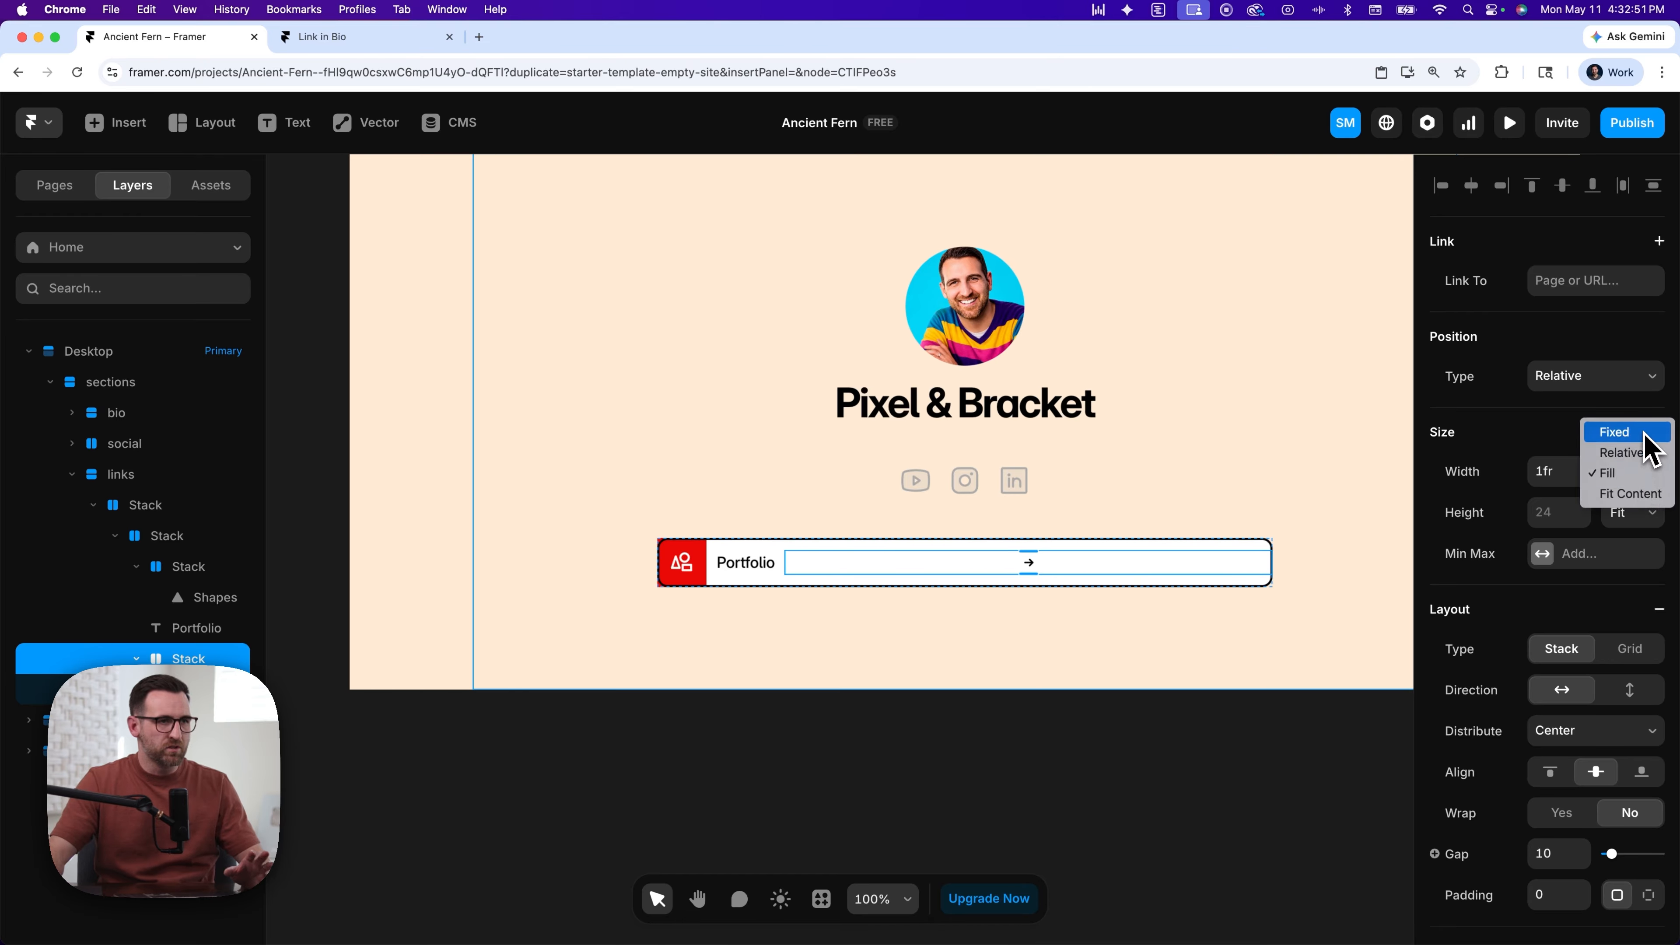
click(1627, 433)
click(1560, 472)
key(super+a)
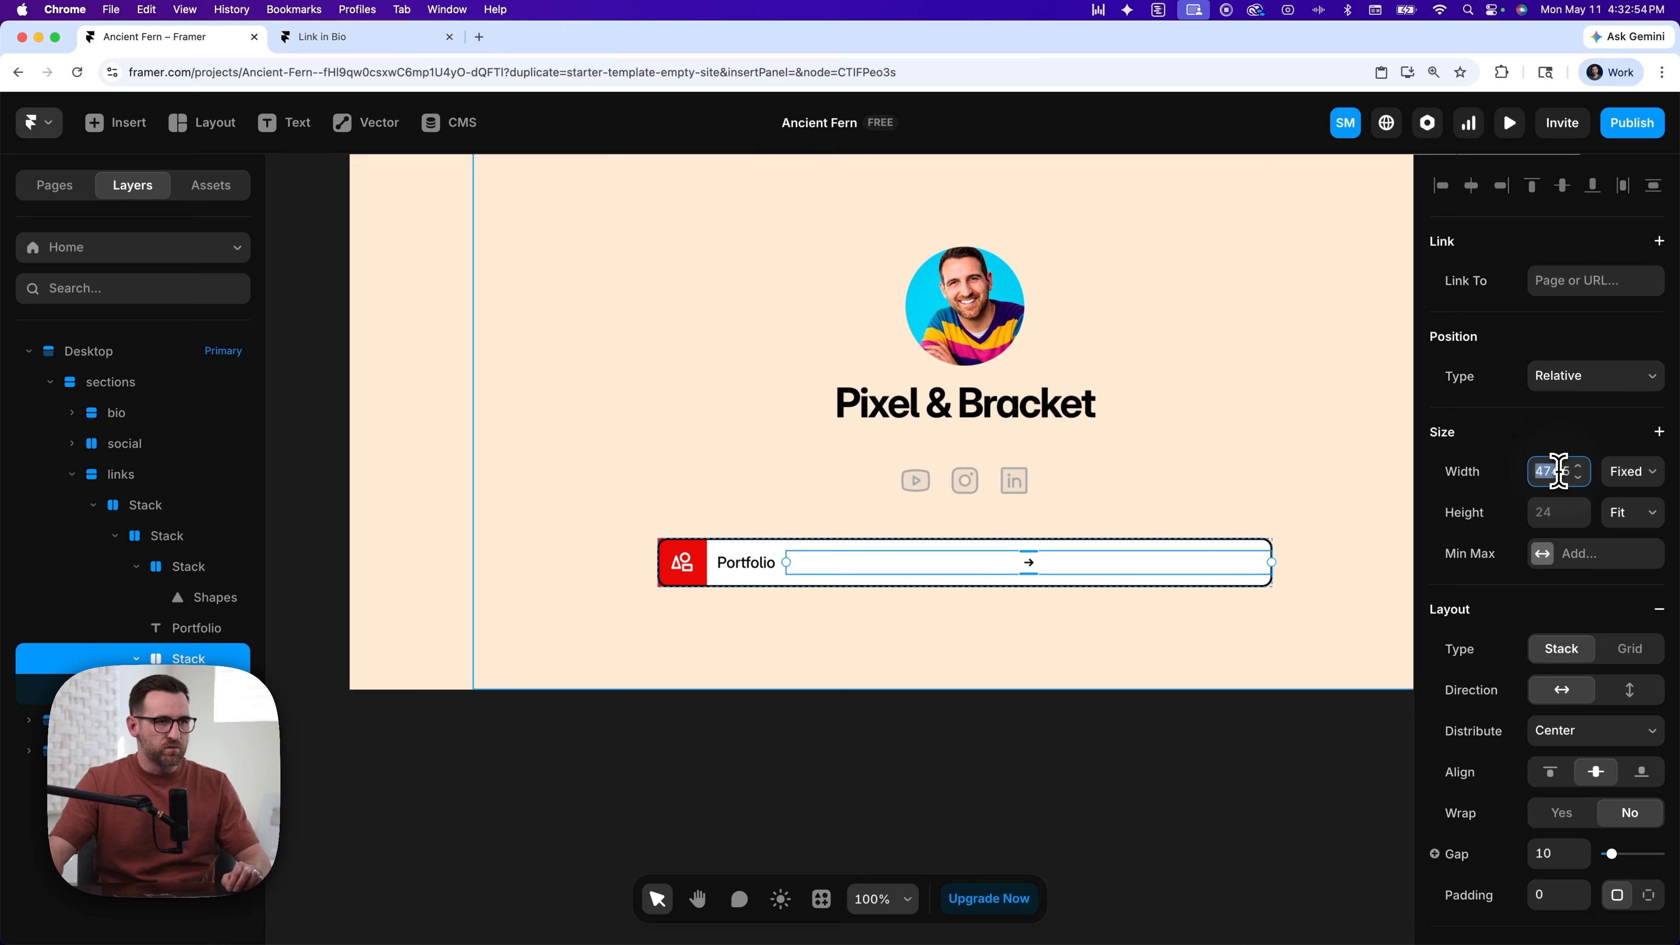
text(48)
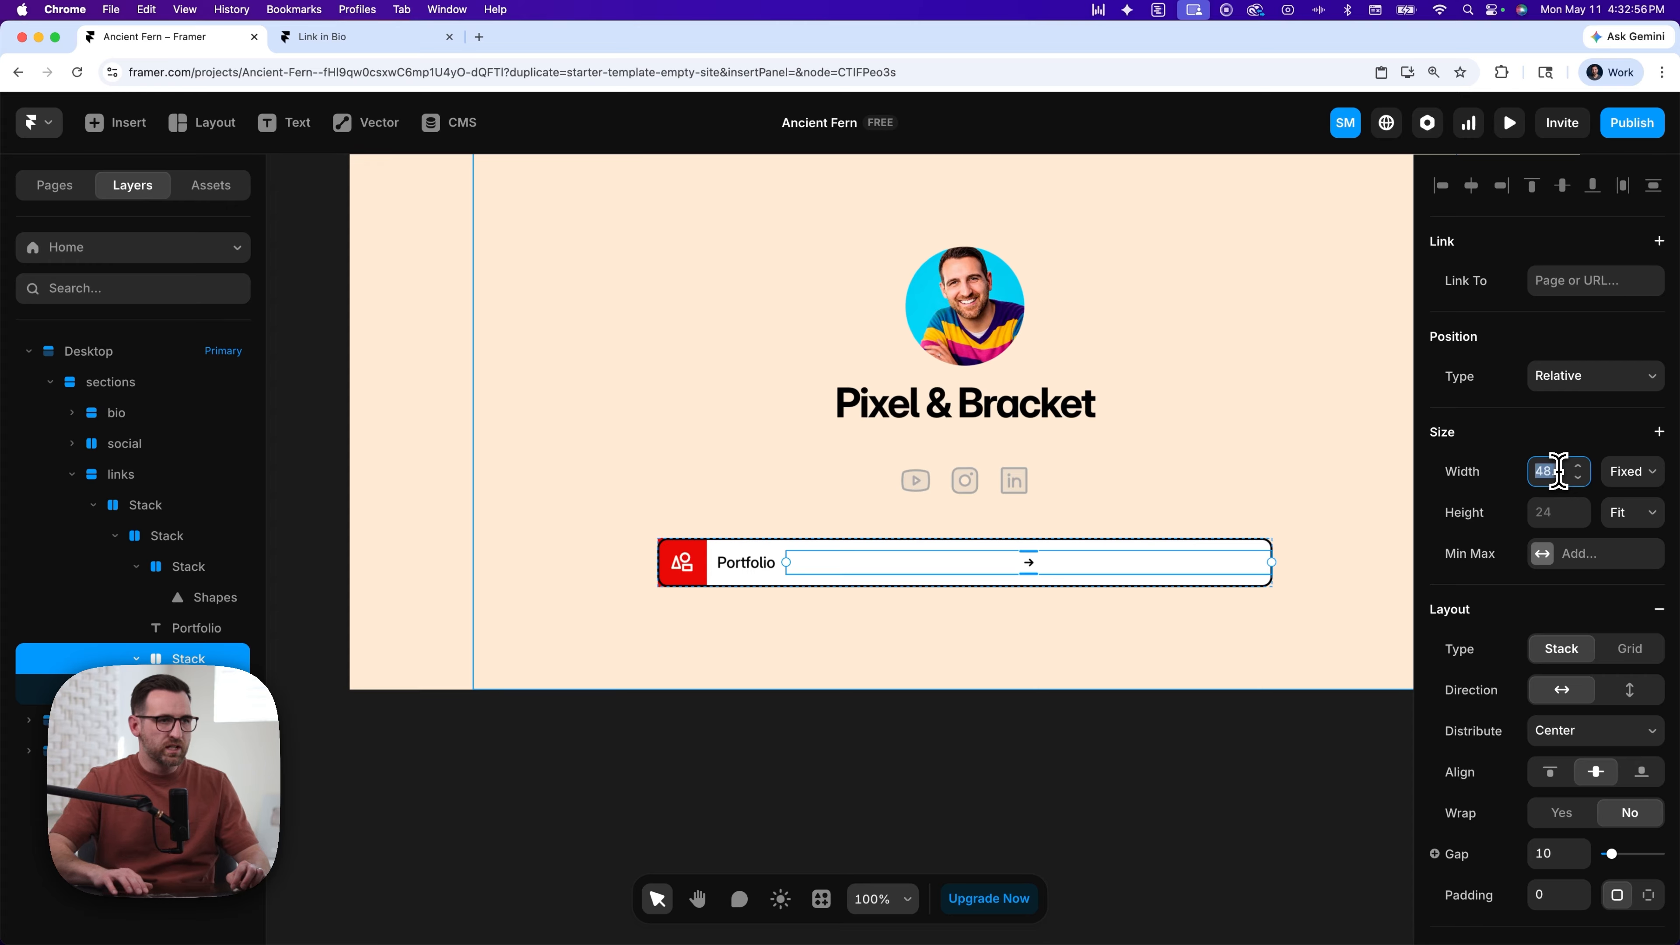
key(Return)
click(1634, 513)
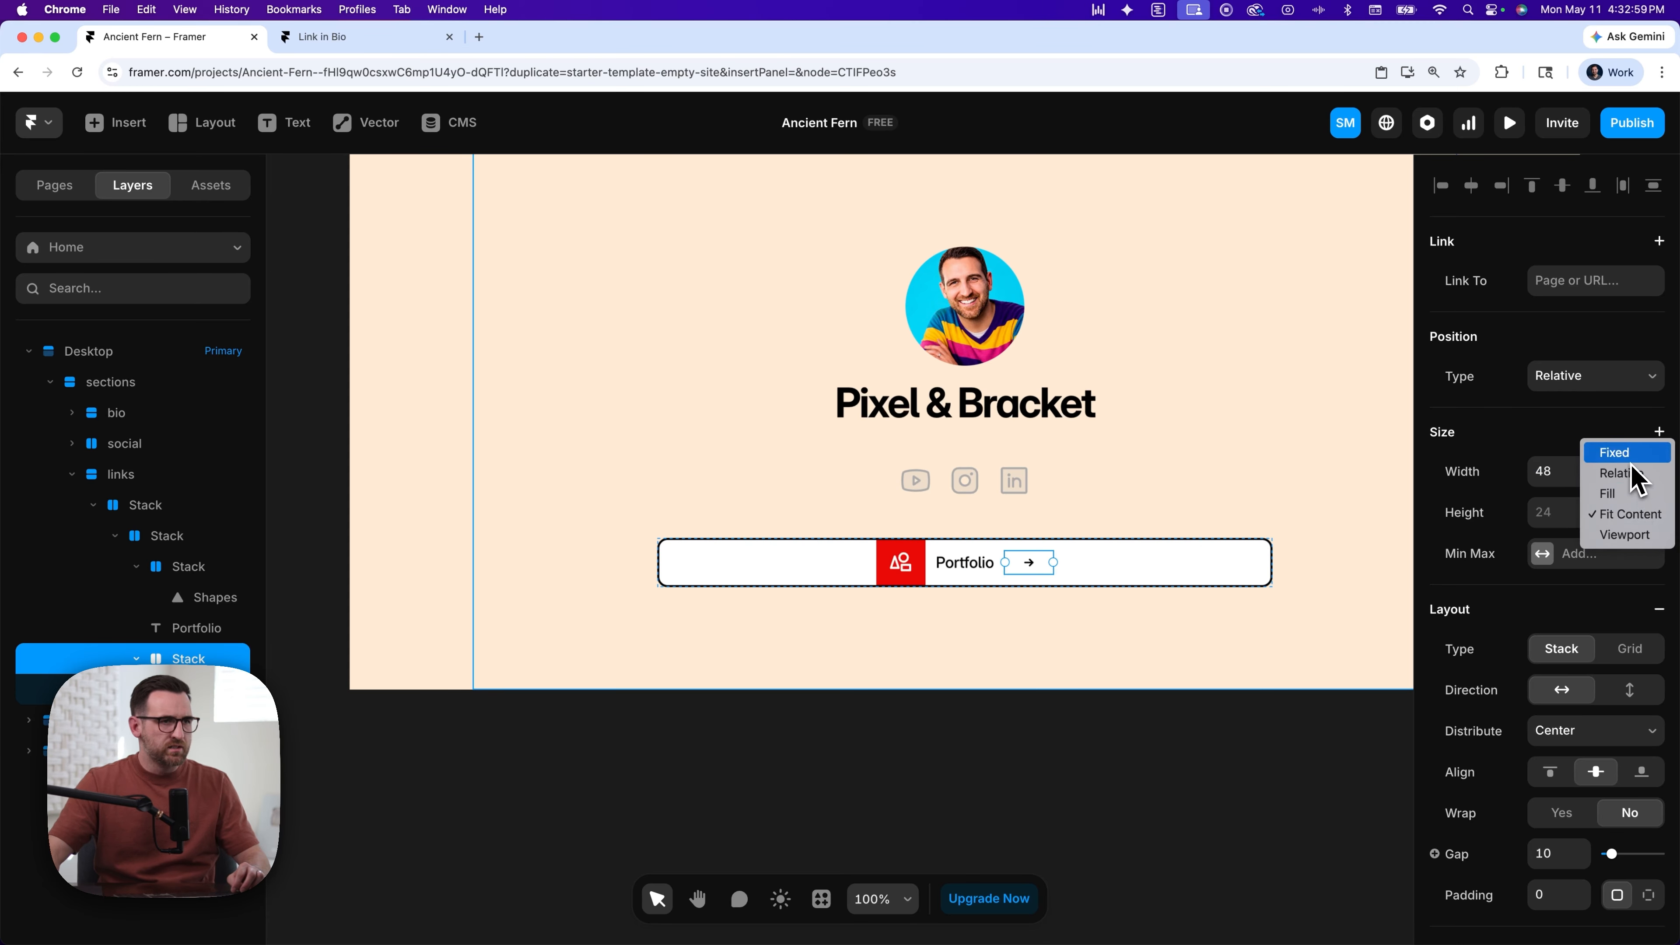
click(1614, 452)
click(1030, 567)
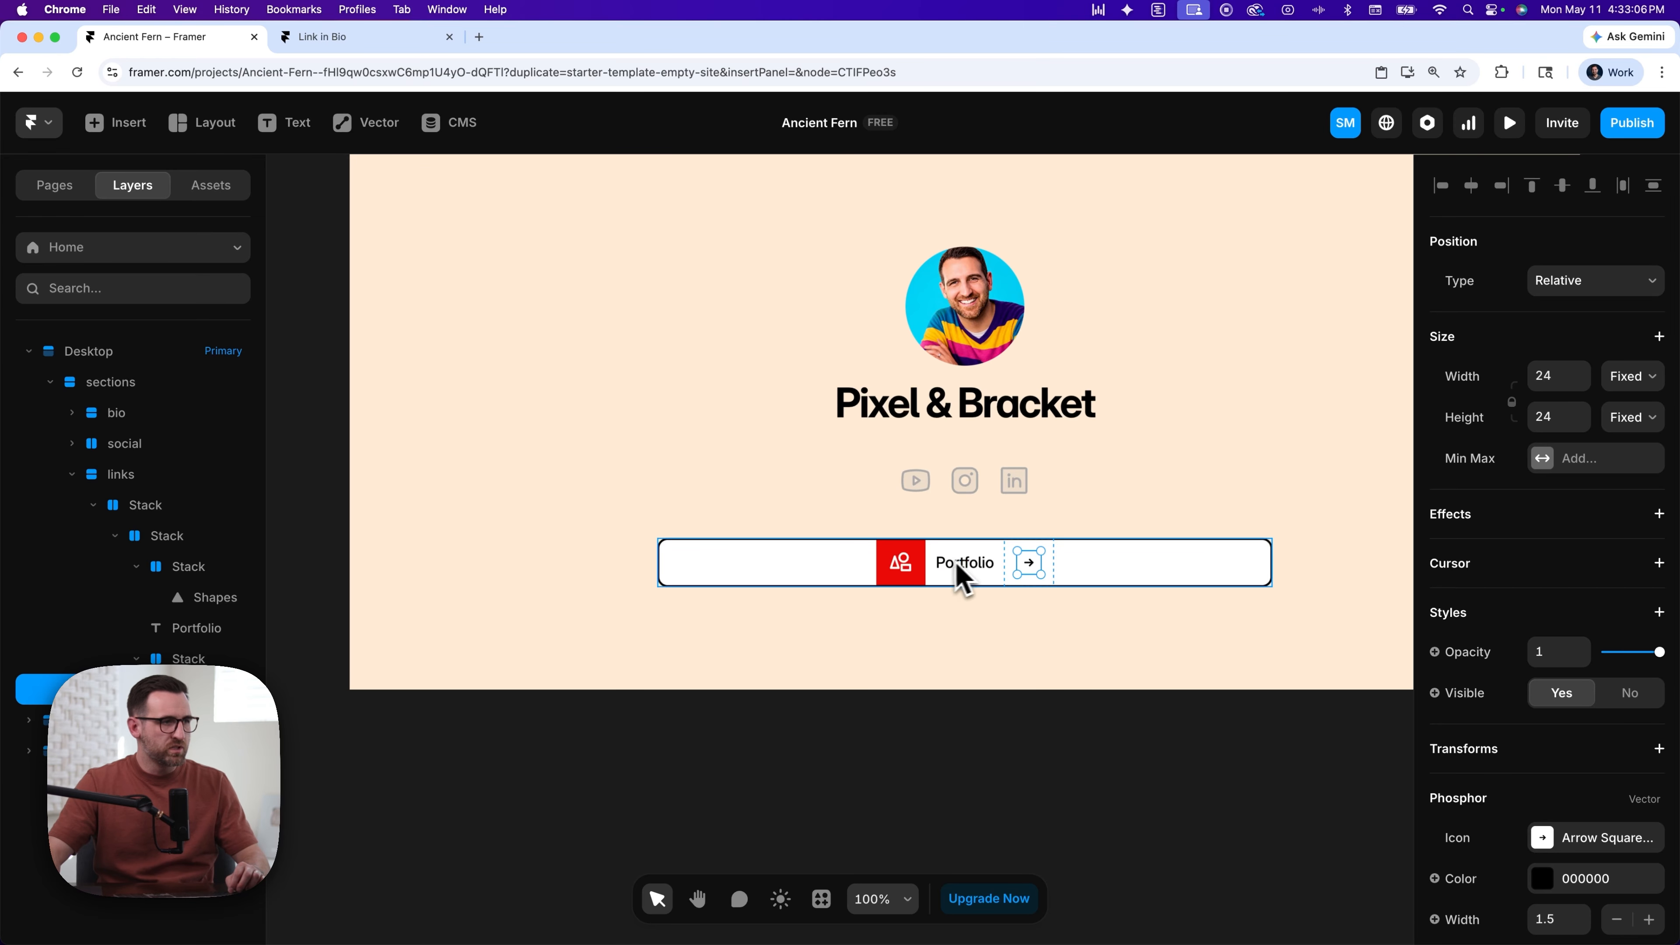
click(903, 566)
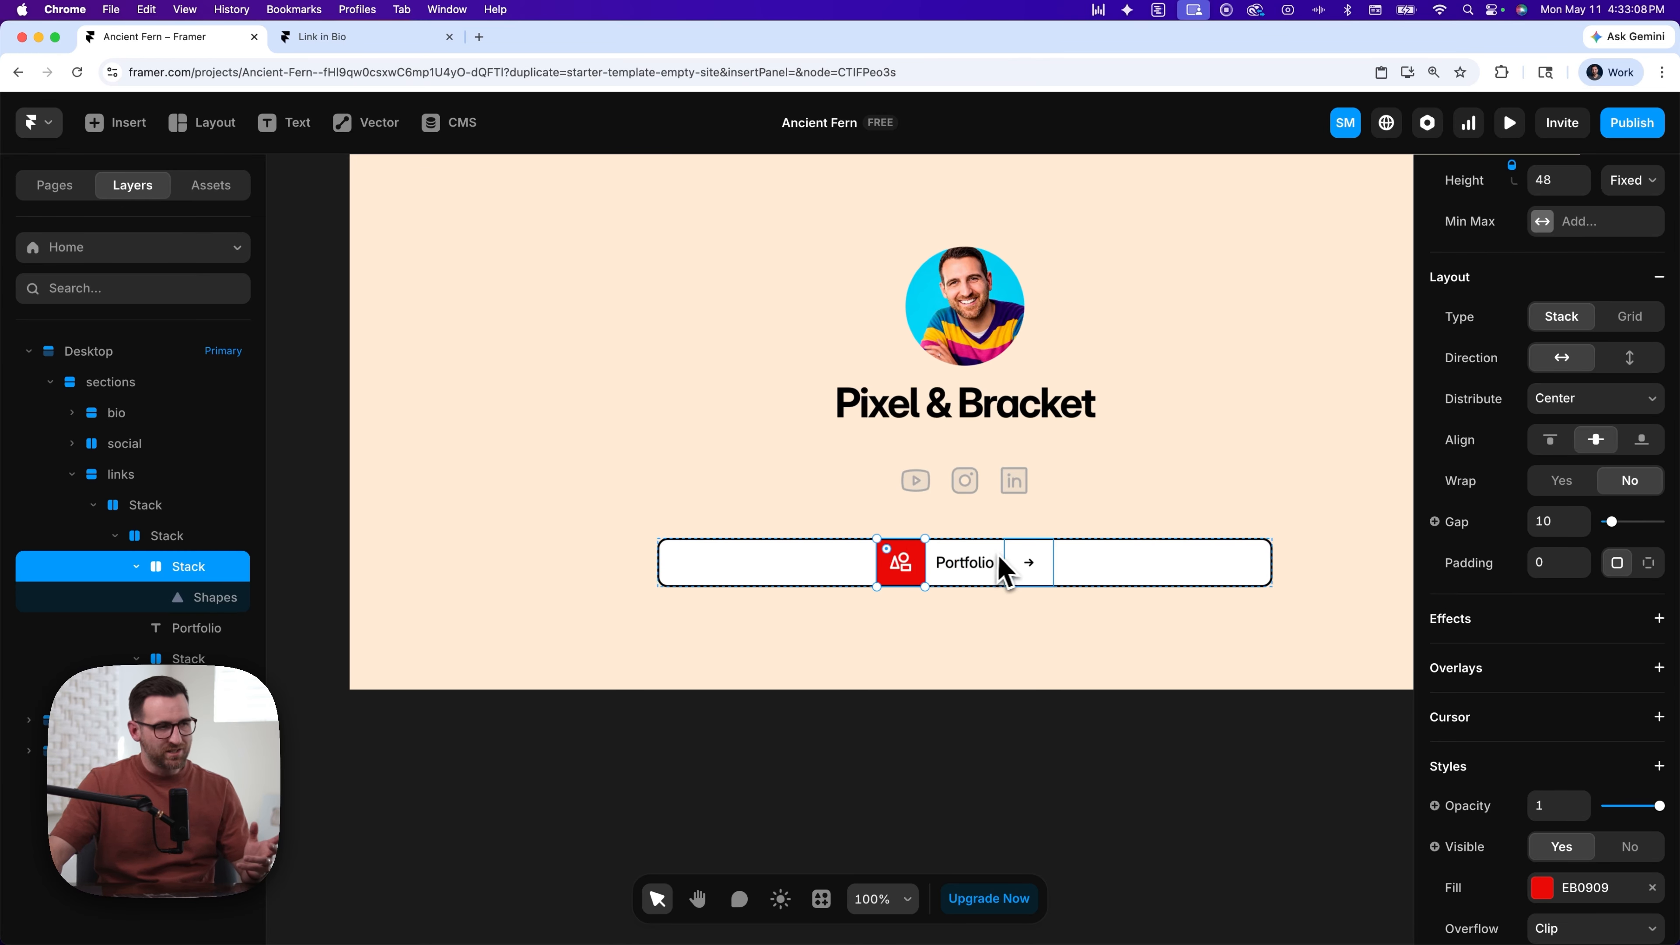
click(1034, 568)
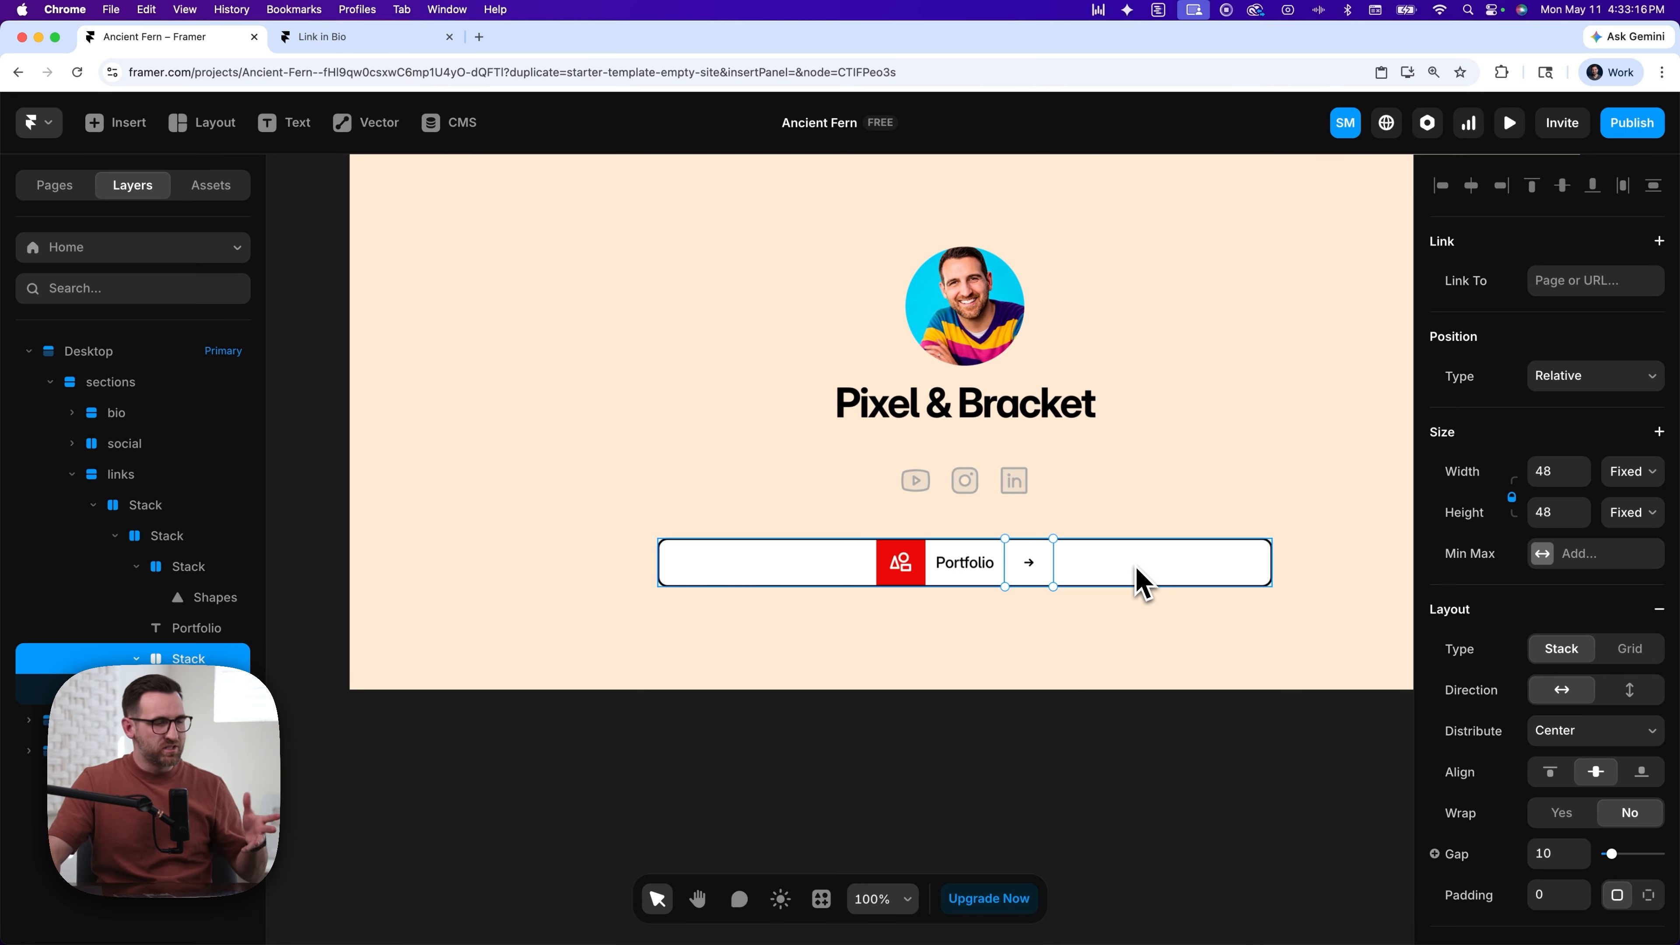
- Try several padding values on the white Portfolio card stack, ending with 32 on all sides
click(1158, 582)
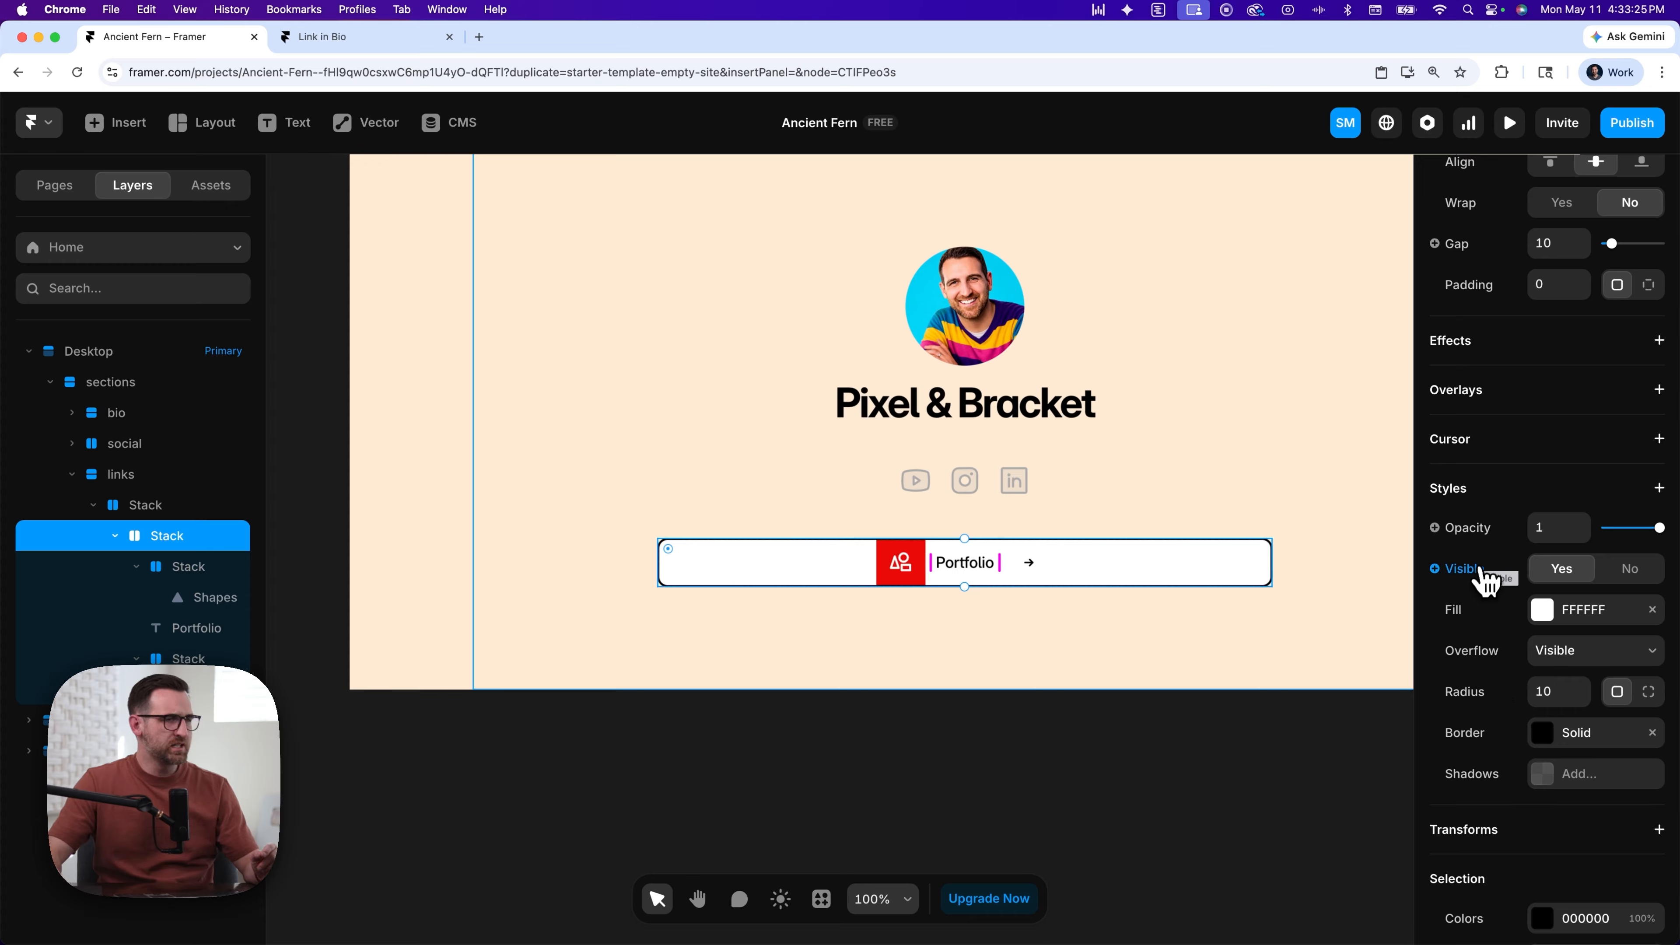
scroll(1489, 572, up, 5)
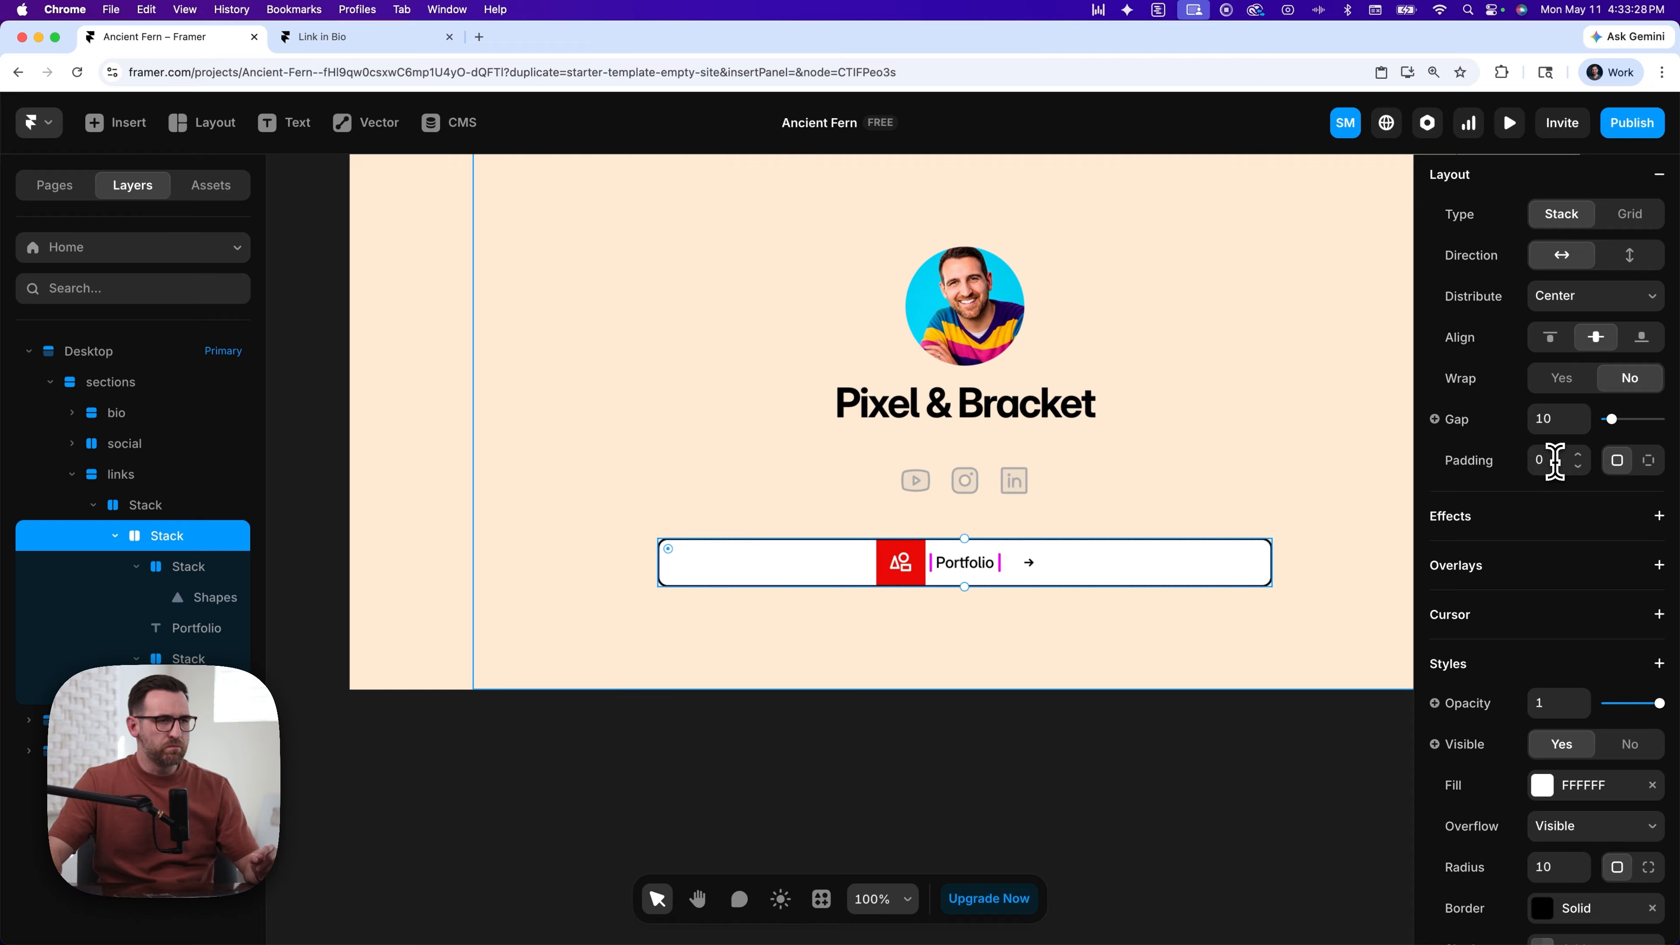
click(1551, 460)
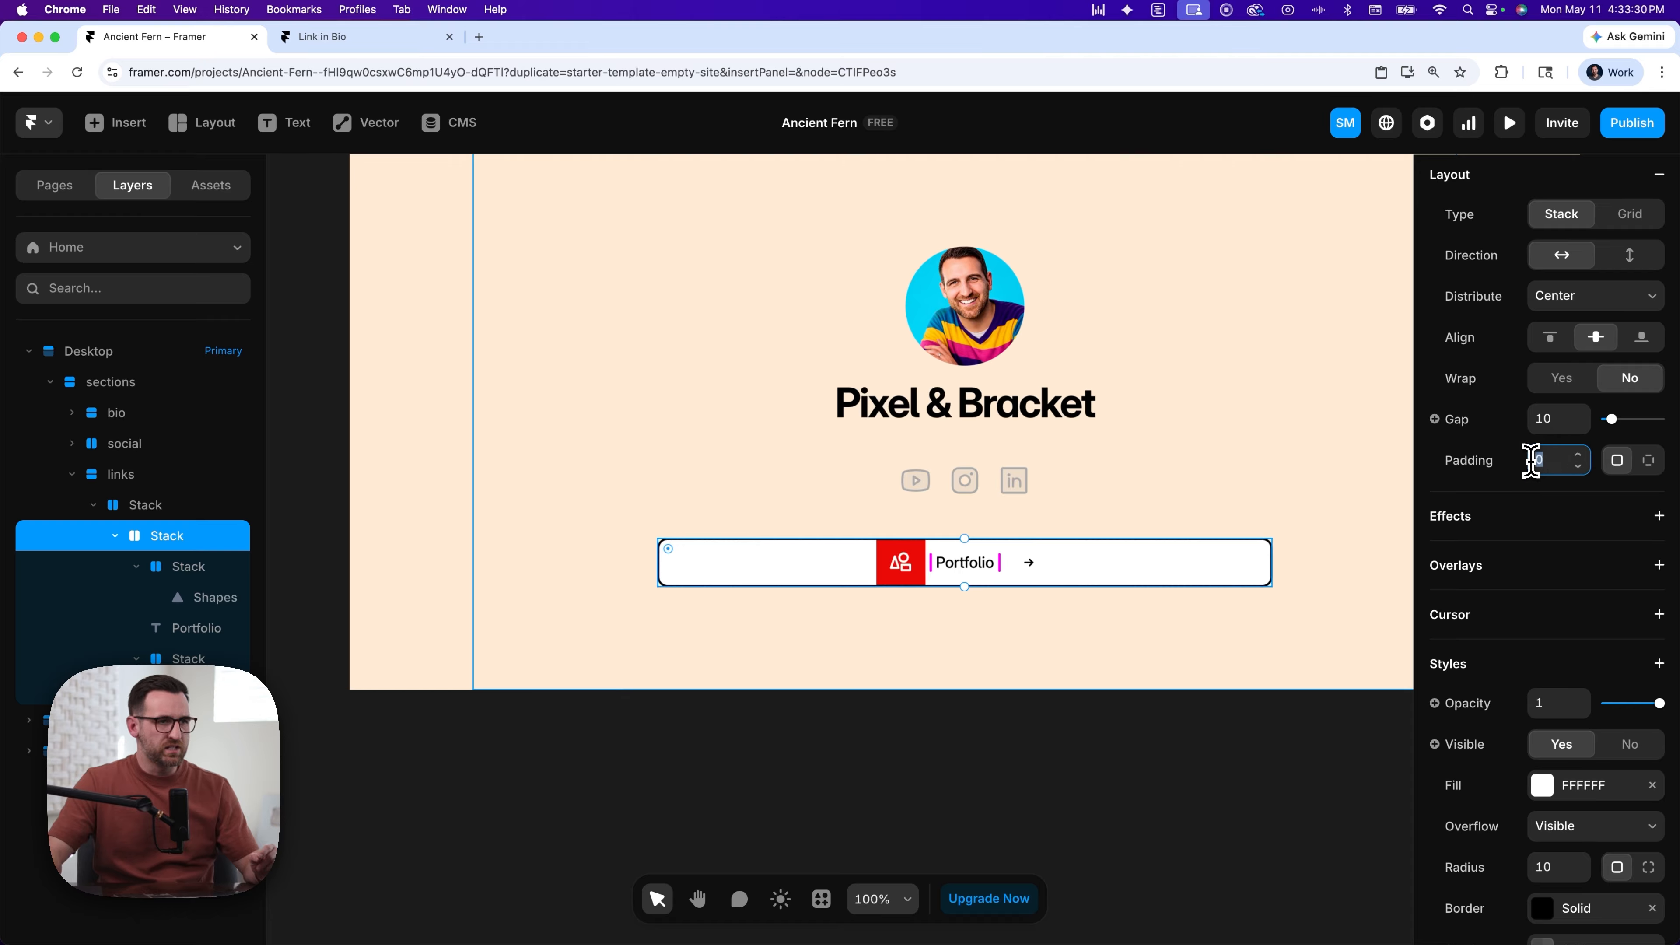
text(8)
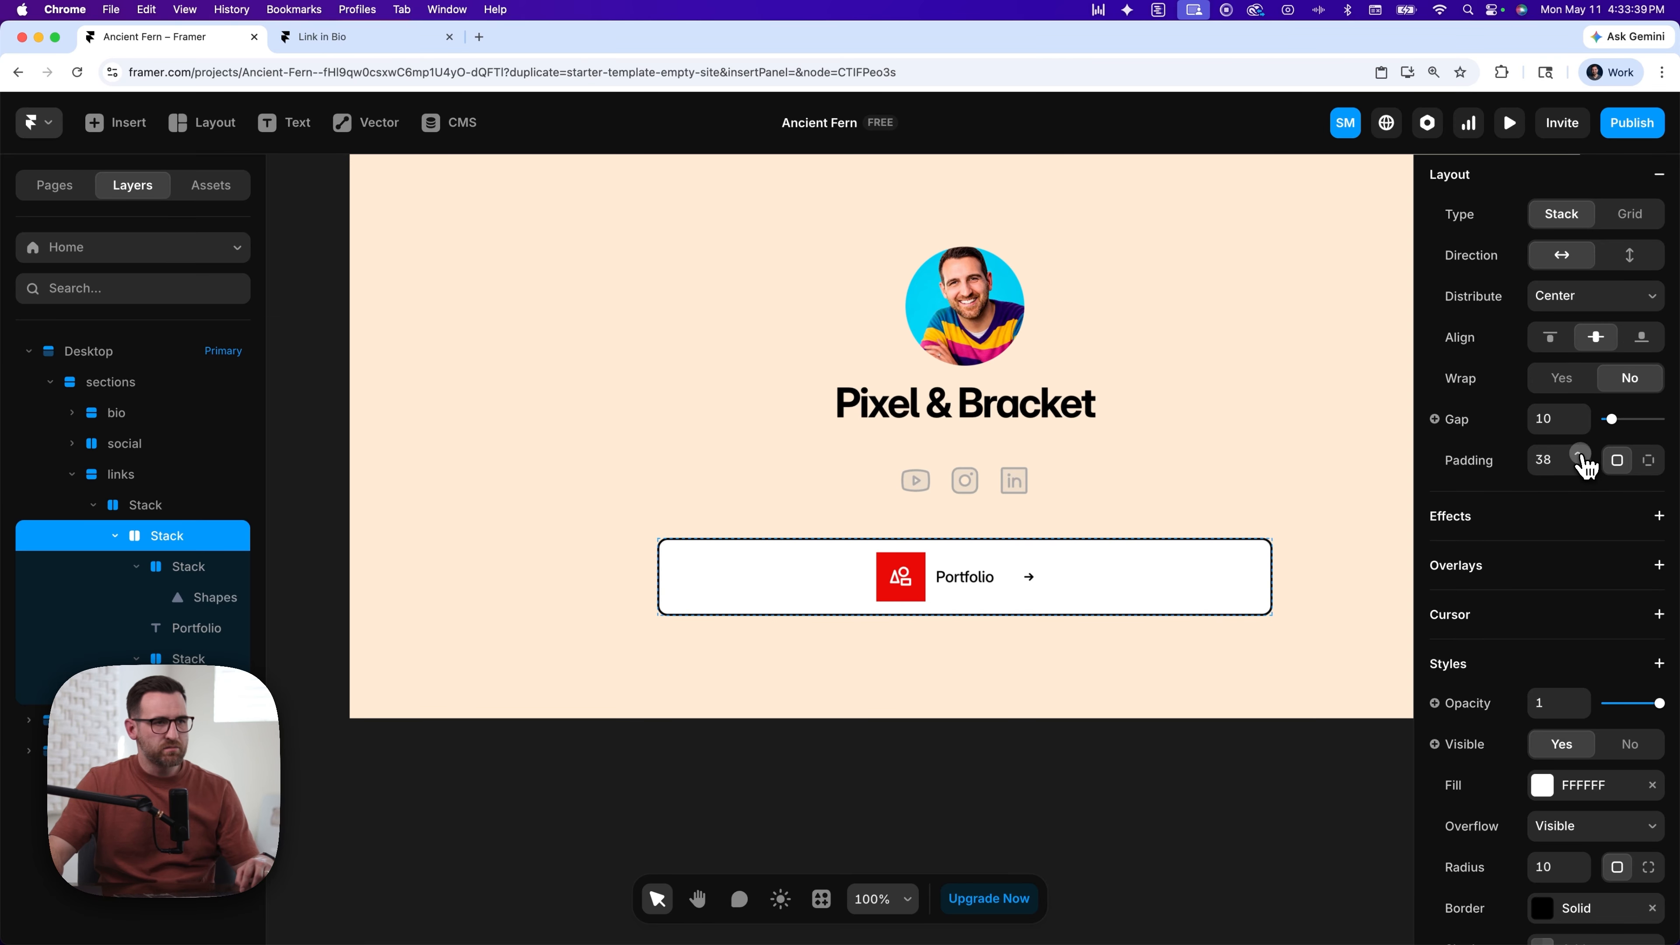
shift+click(1581, 456)
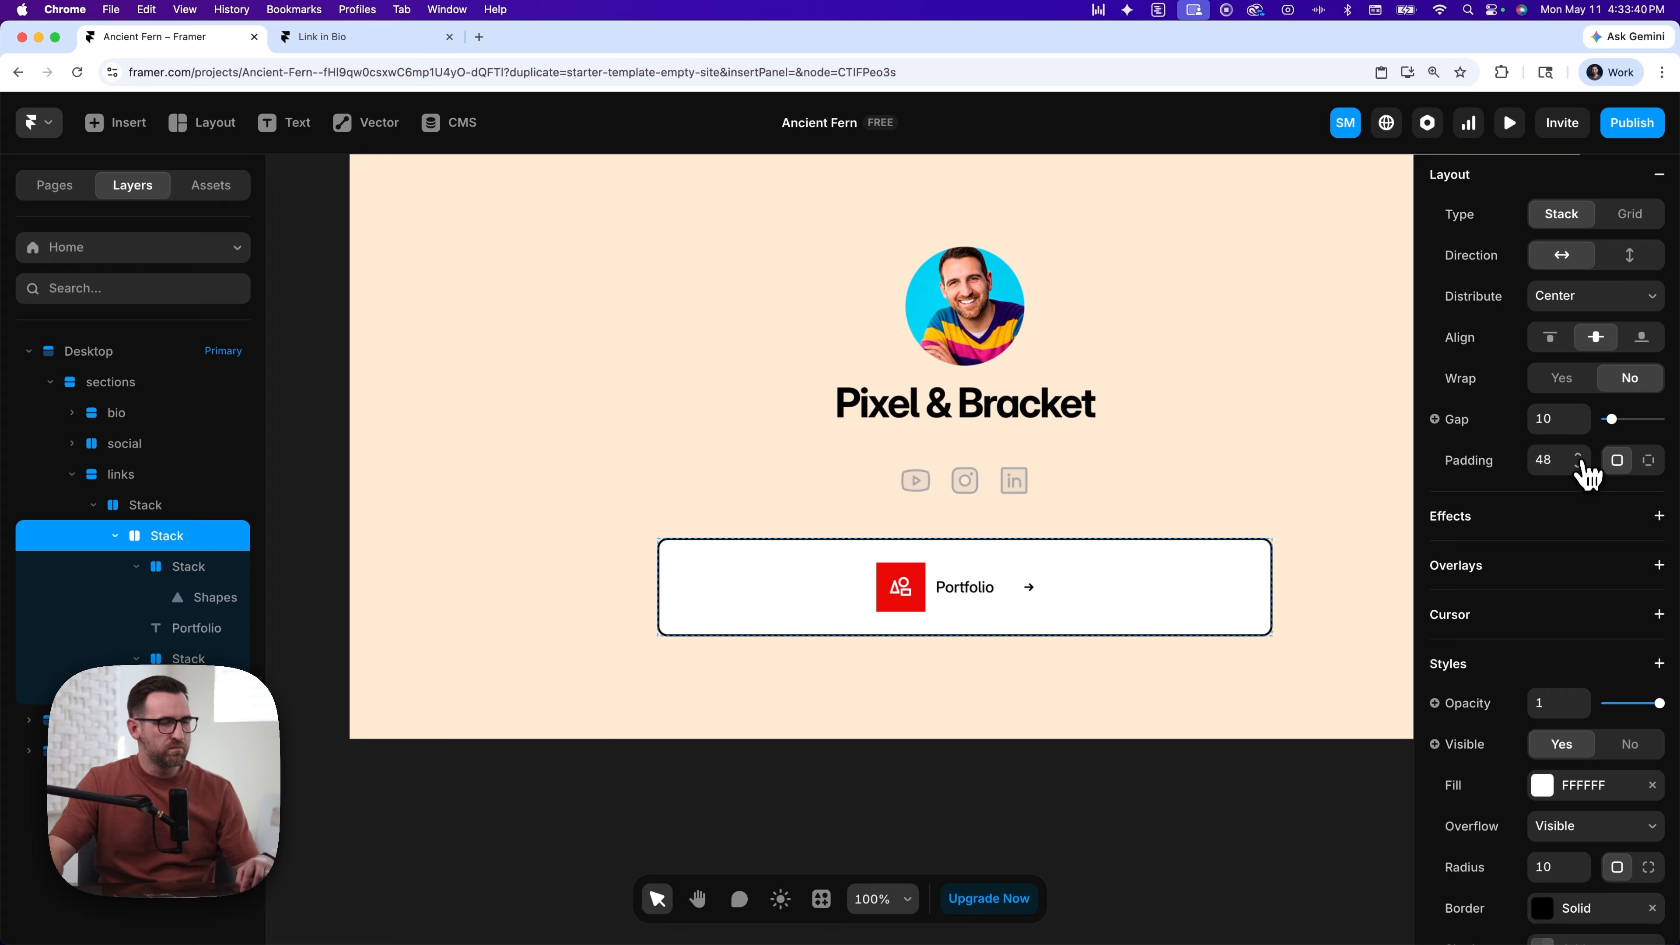
shift+click(1581, 469)
shift+click(1581, 469)
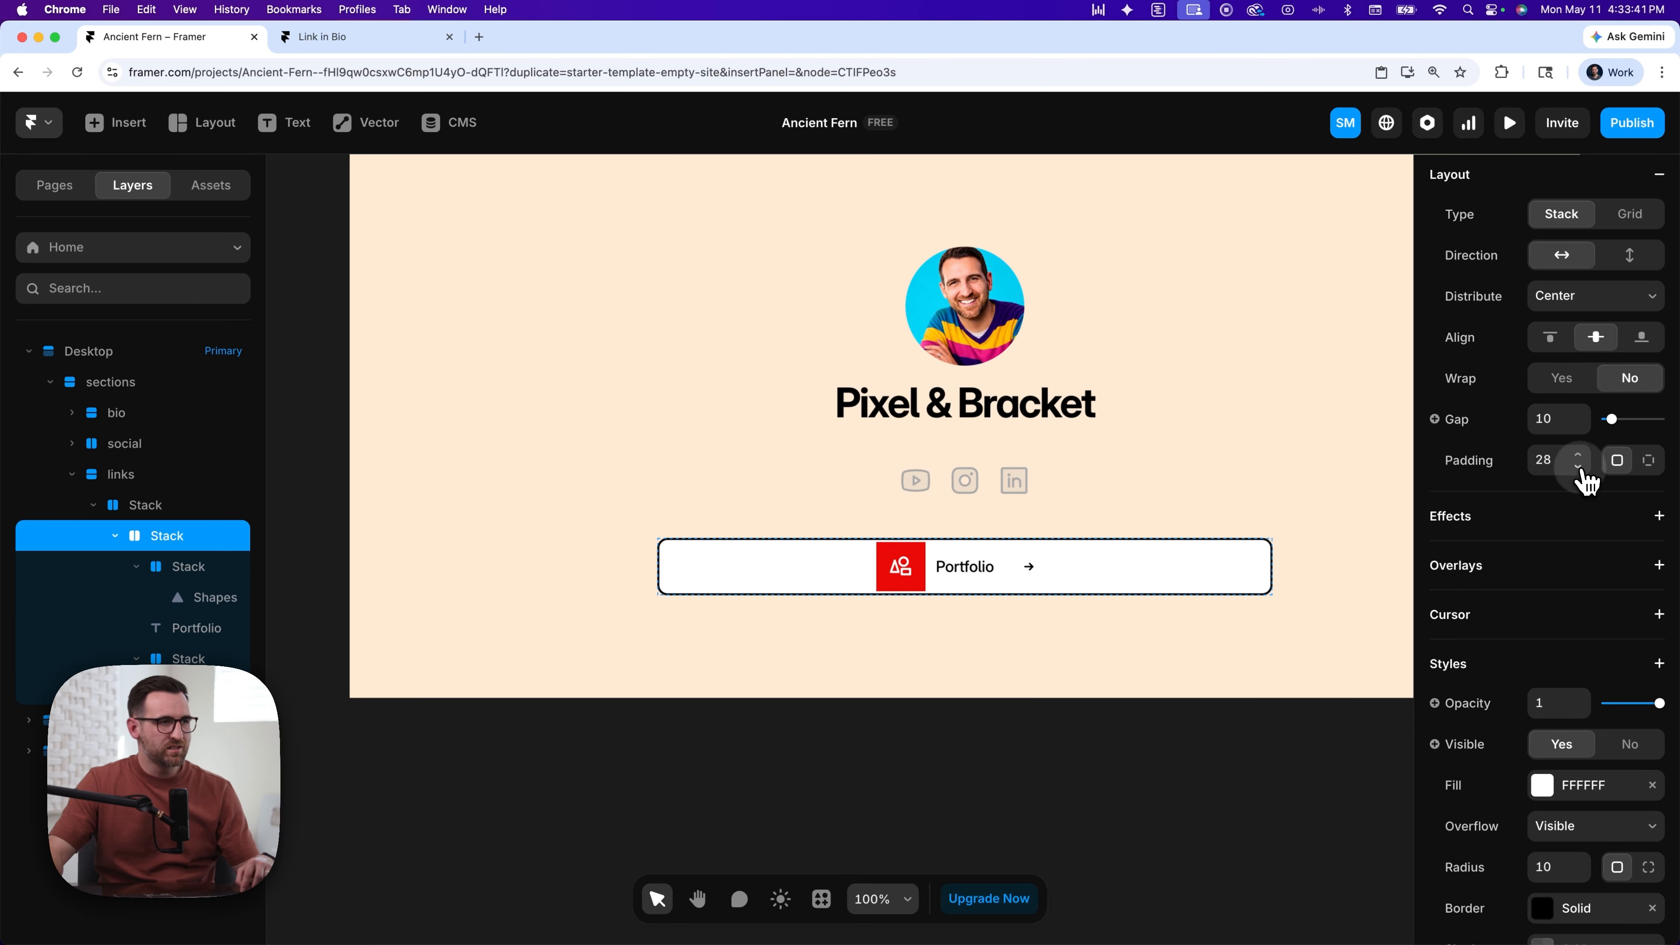
click(1552, 459)
text(32)
key(Return)
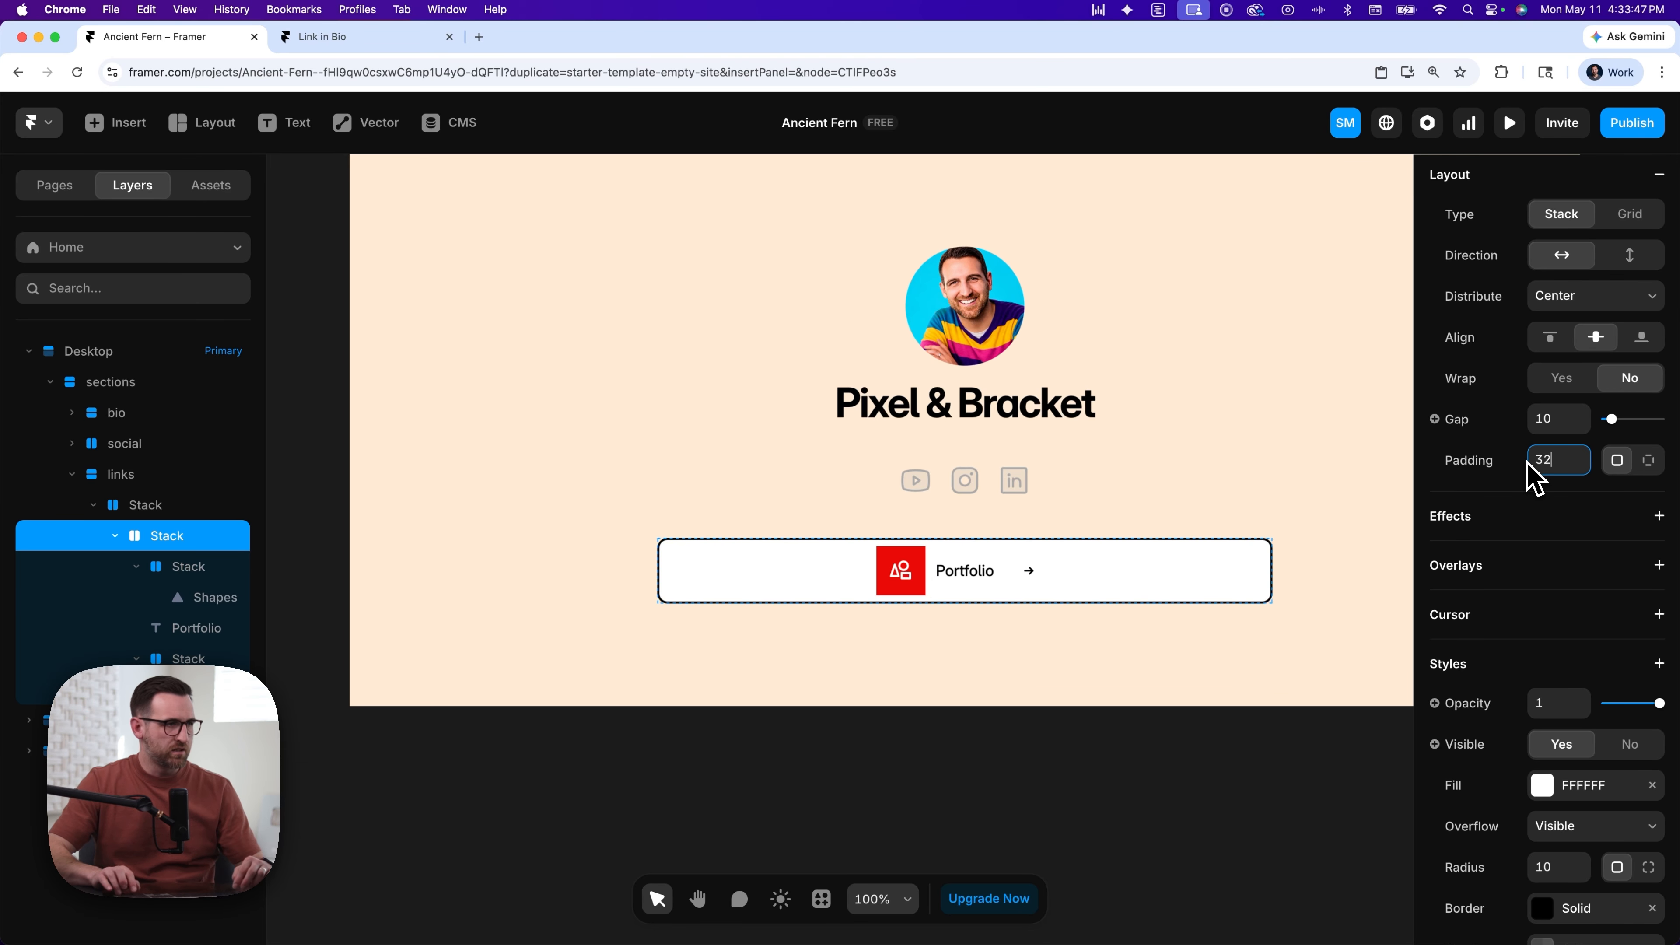
- Set the gap between the items in the white Portfolio card stack to 0
click(925, 573)
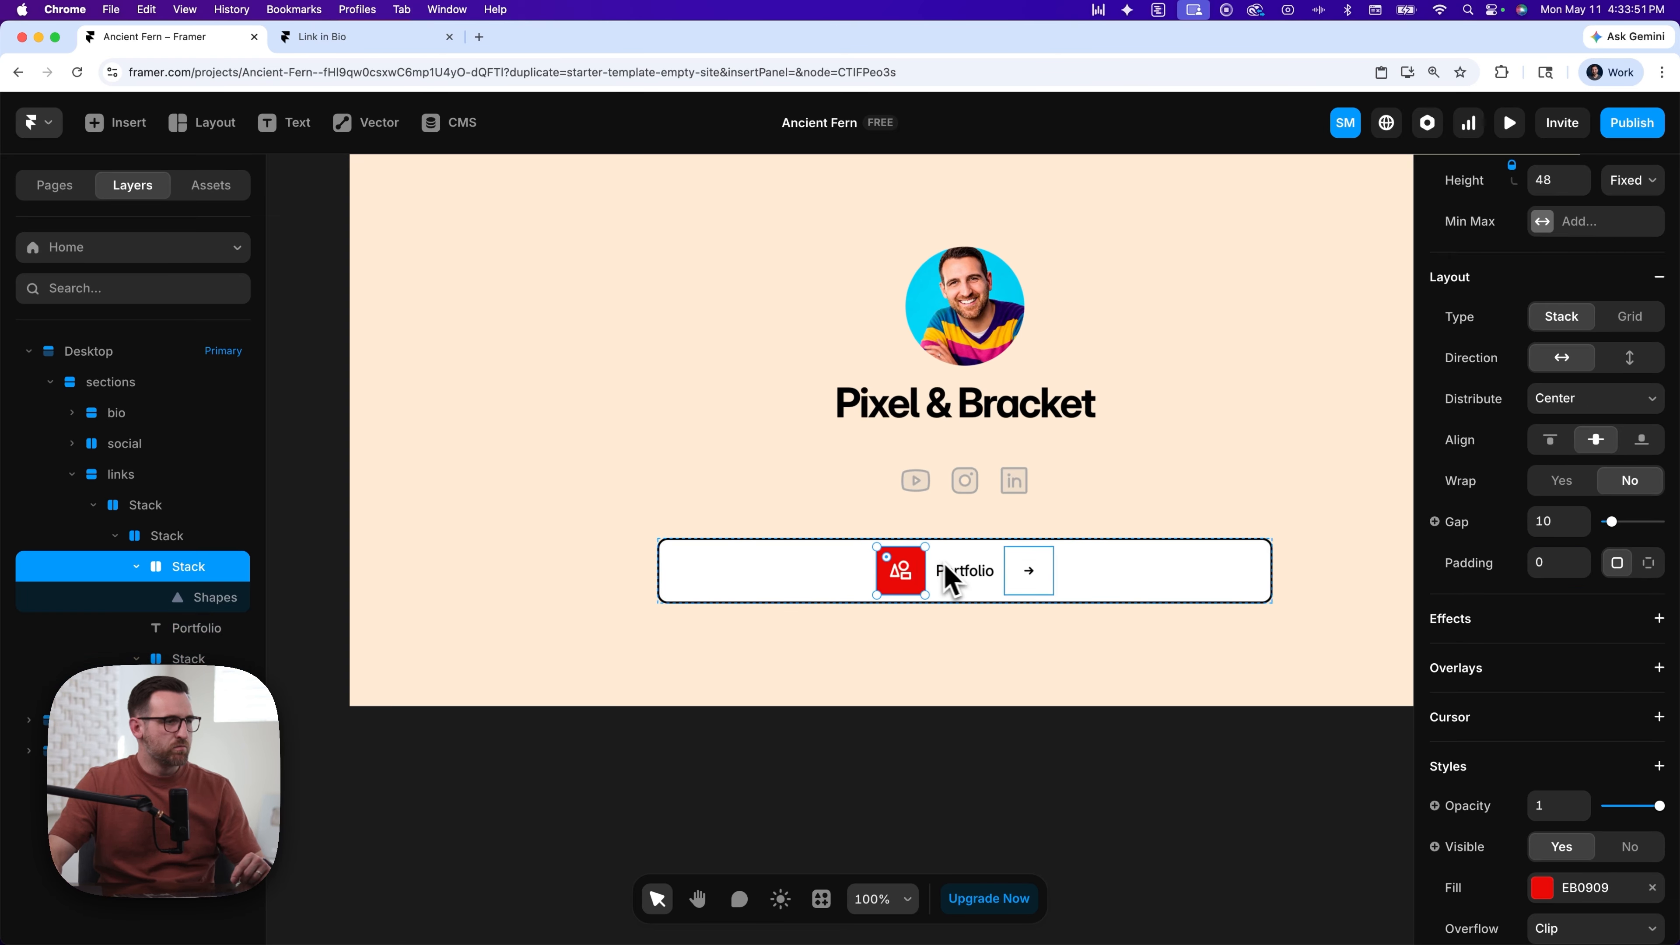
click(1164, 573)
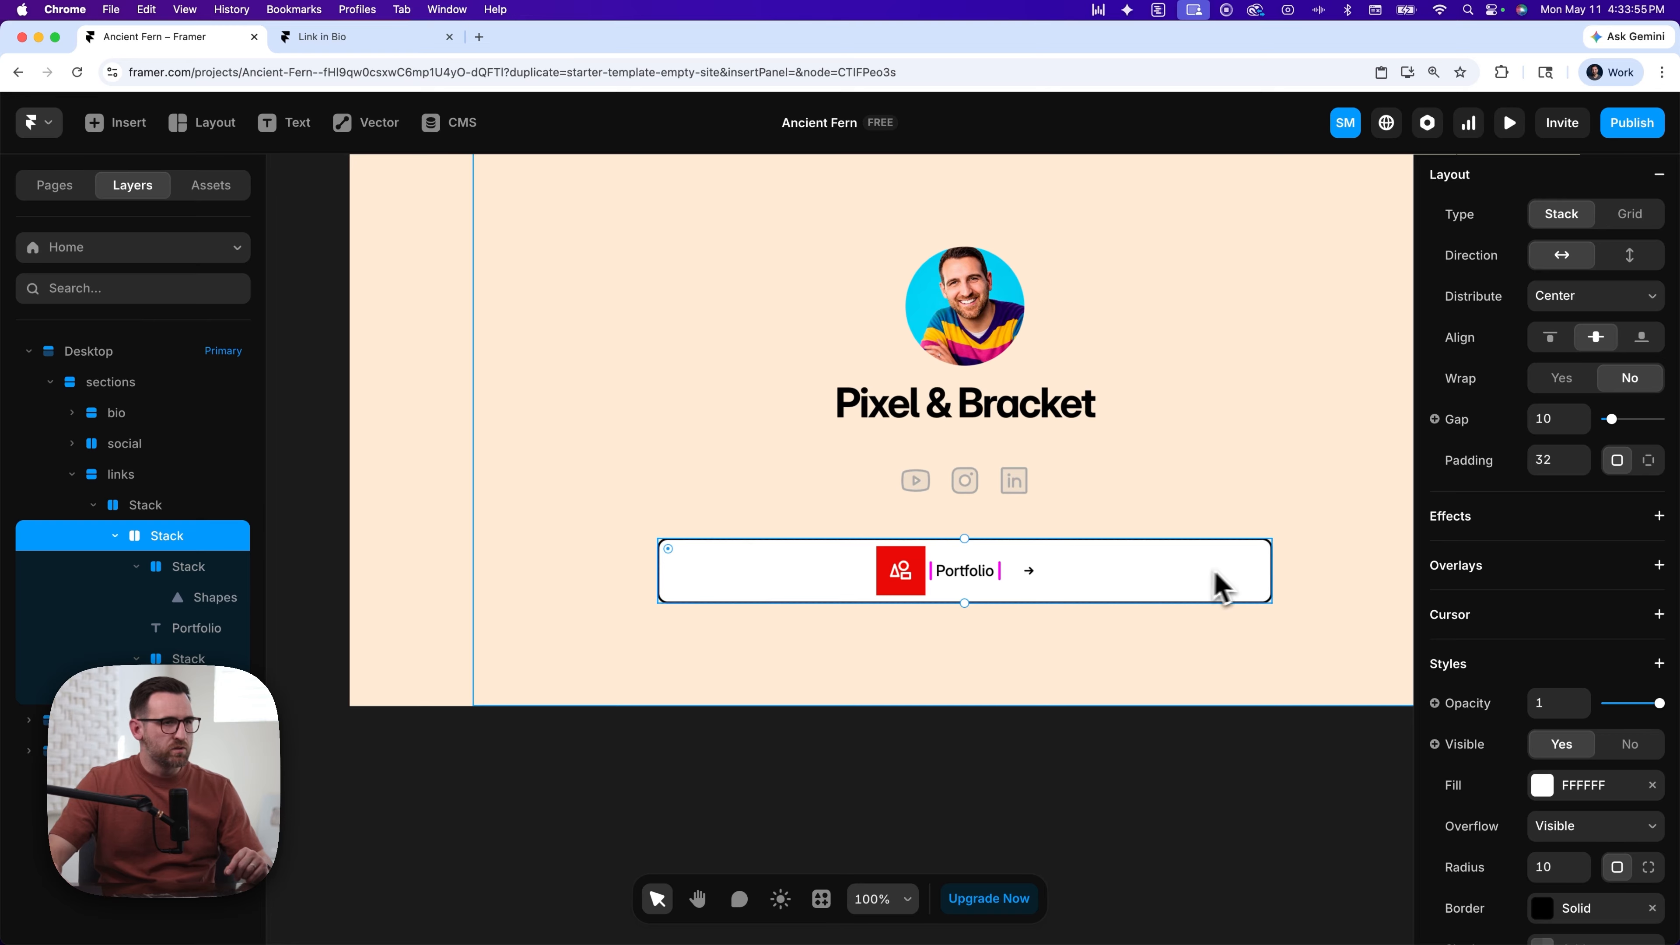
mouse_move(1614, 423)
mouse_down()
mouse_move(1635, 427)
mouse_move(1621, 428)
mouse_up()
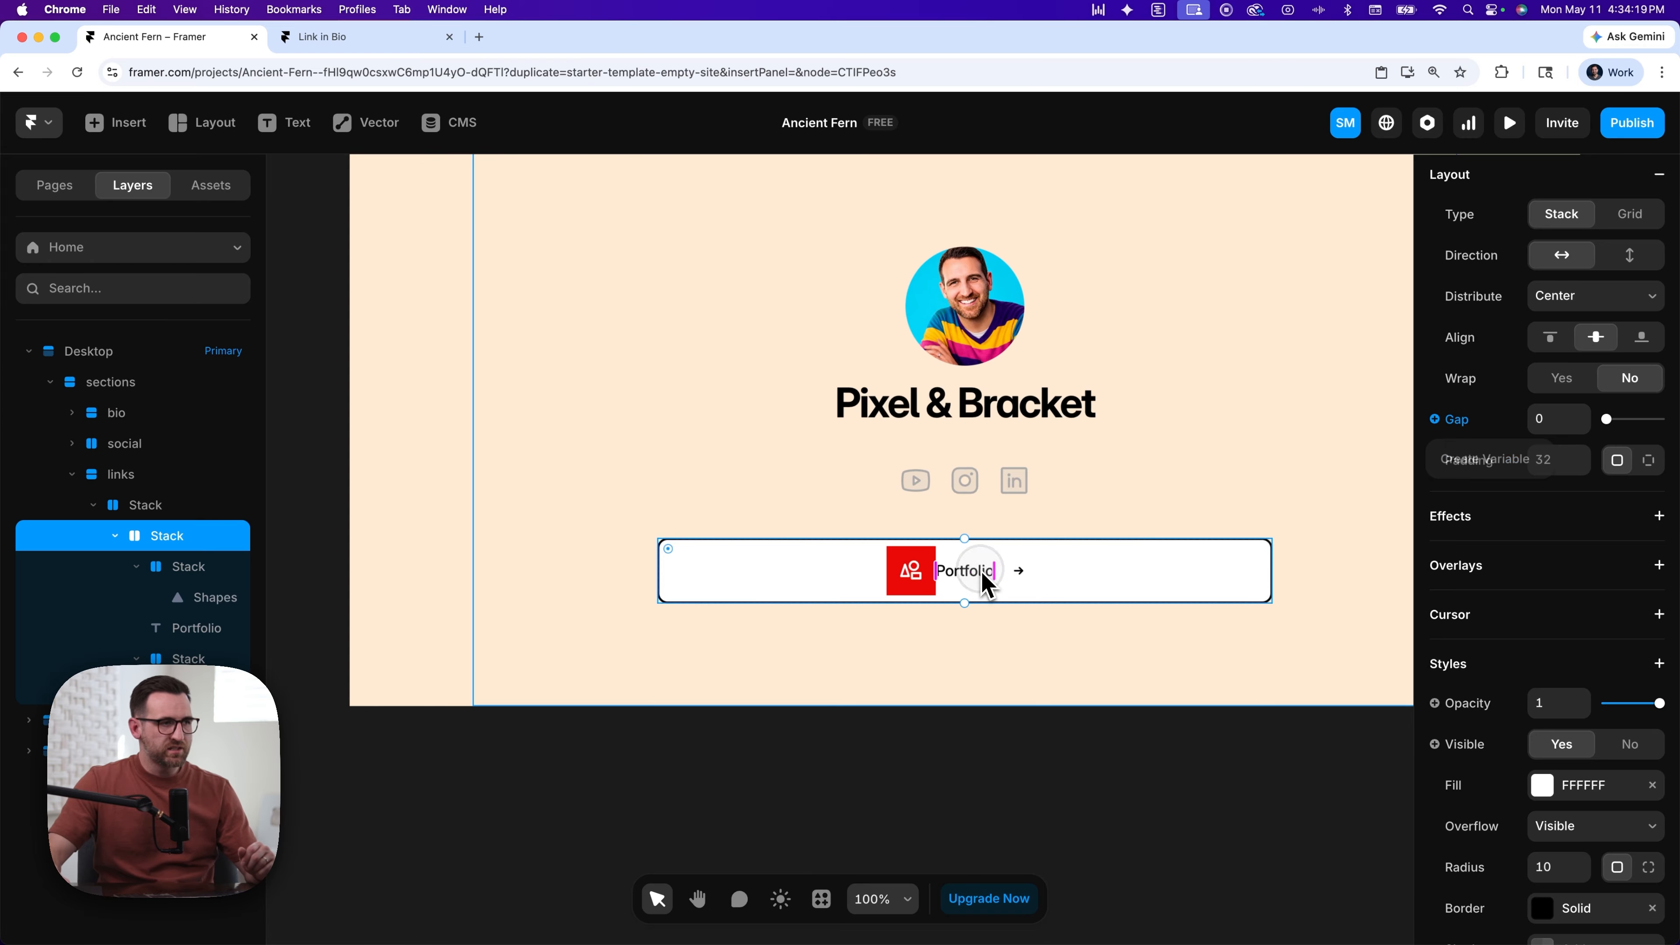
- Set the Portfolio text's width to Fill and centre-align the text between the two icons
click(982, 591)
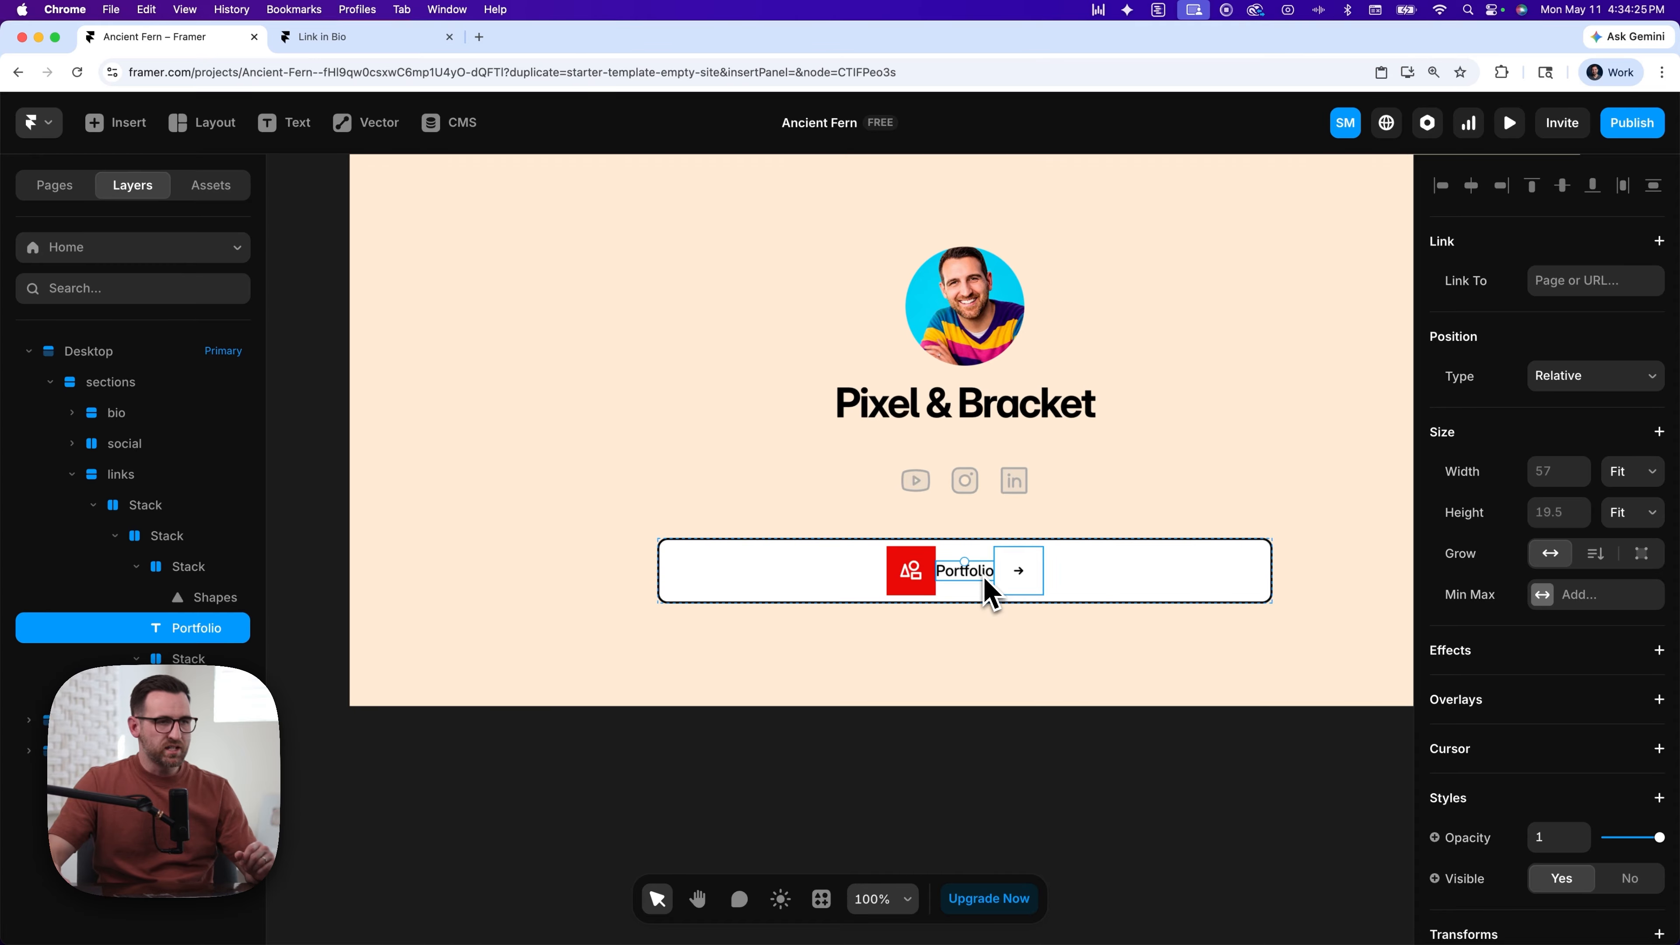
click(1654, 472)
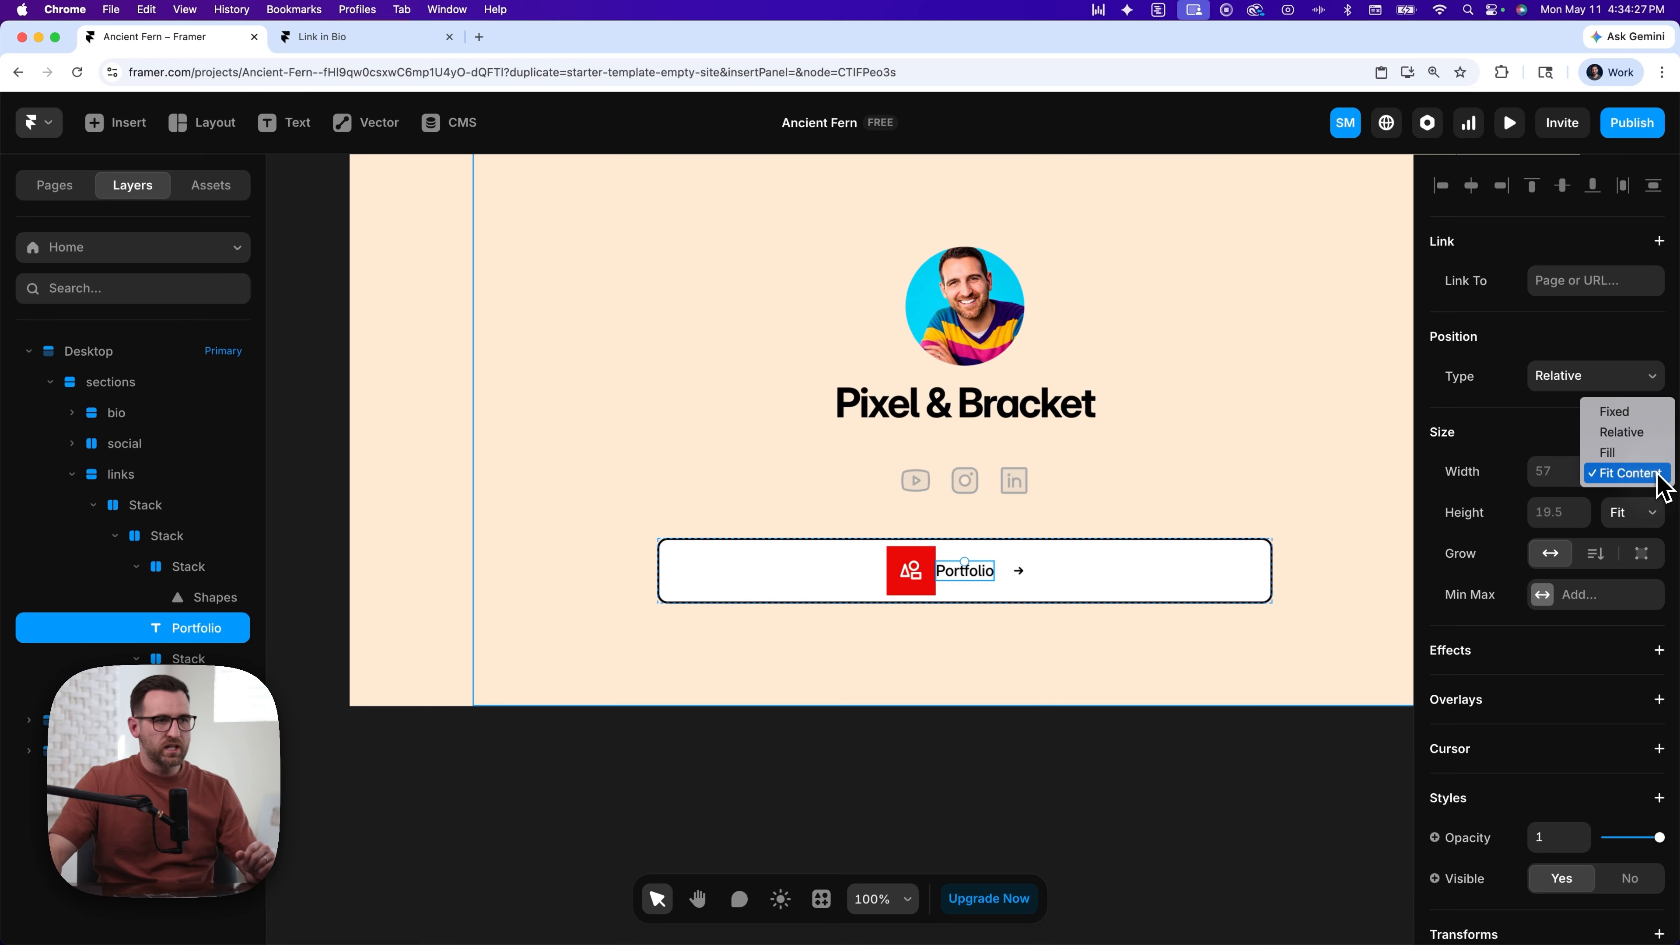
click(1651, 453)
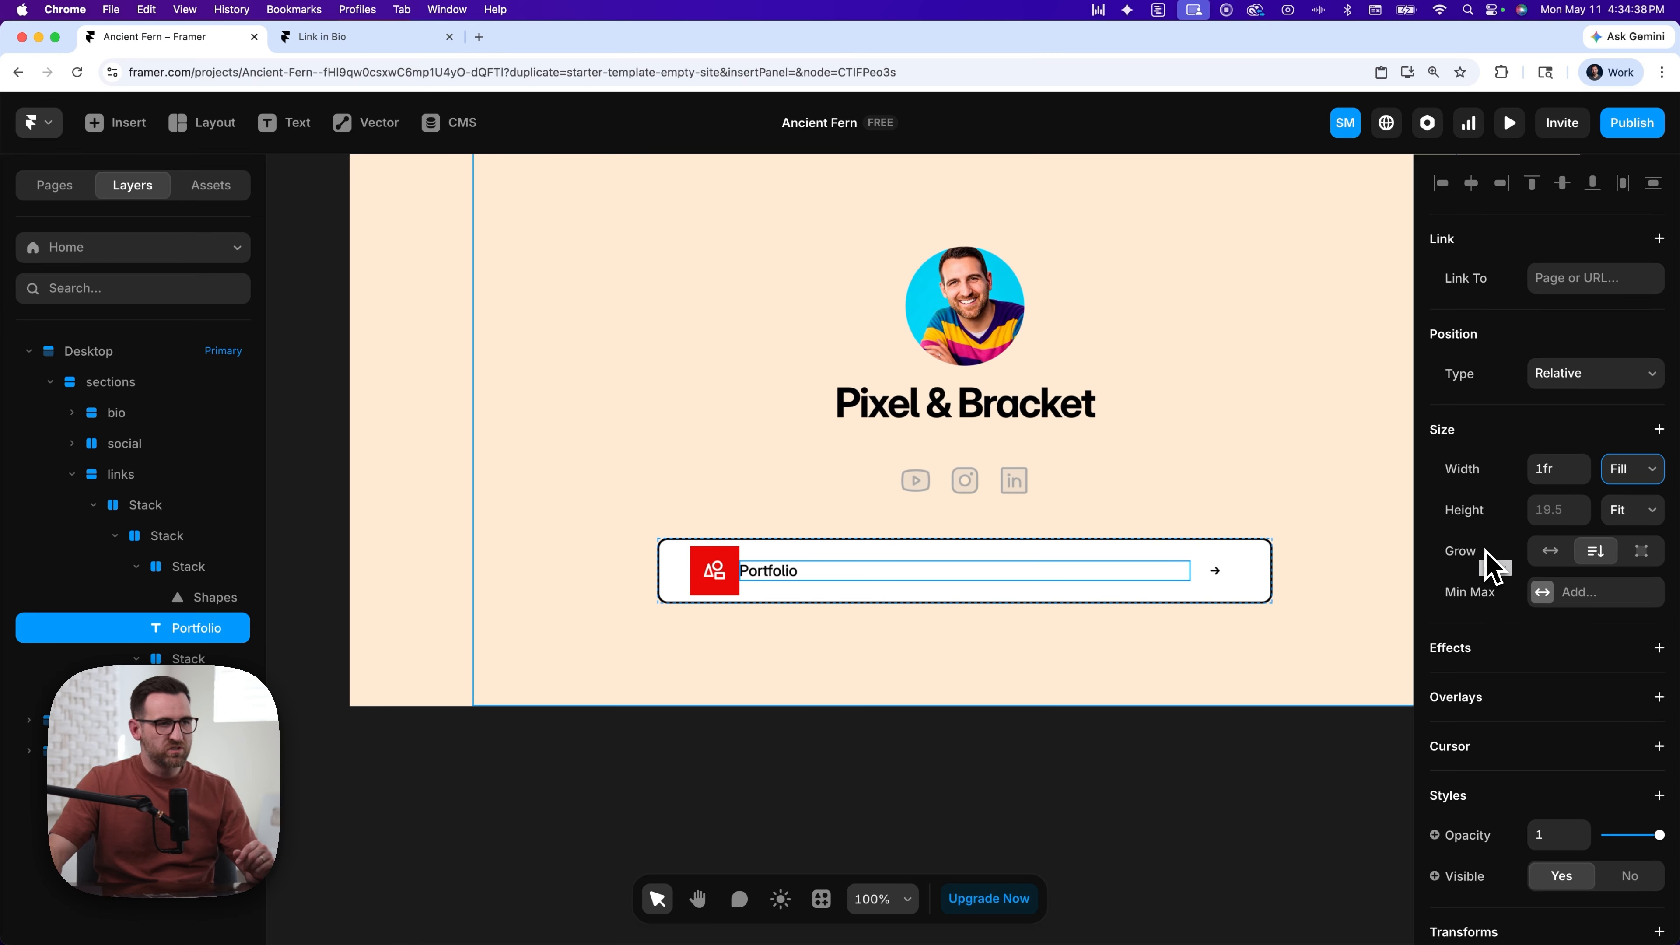
scroll(1489, 563, down, 5)
scroll(1489, 559, down, 5)
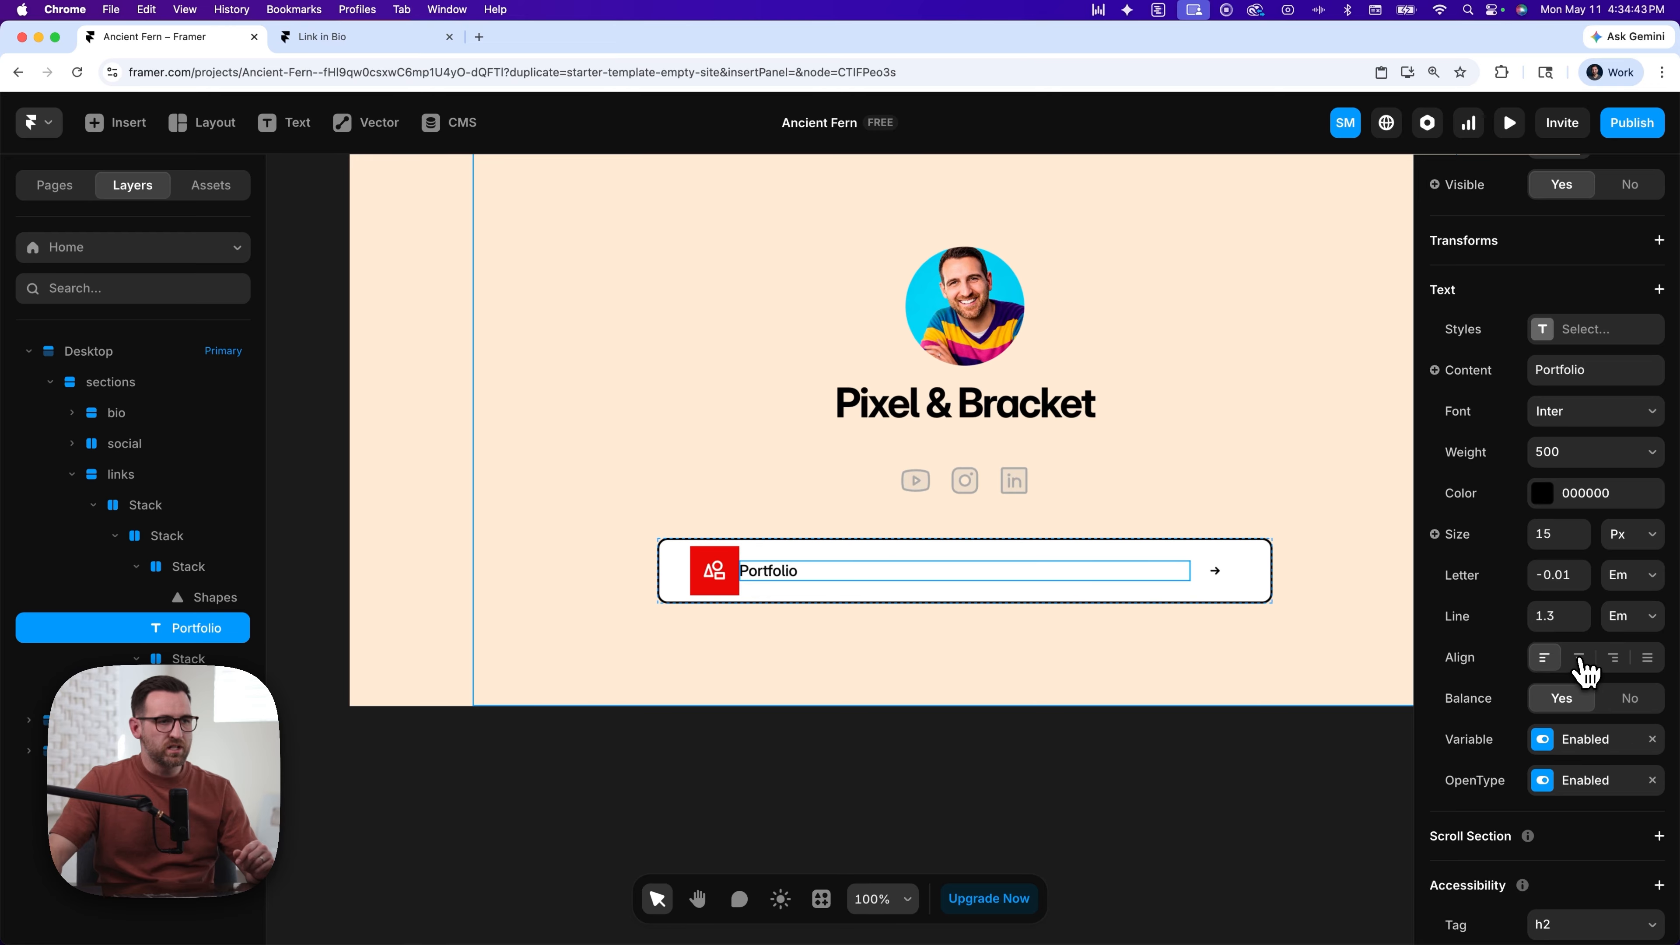
click(1579, 657)
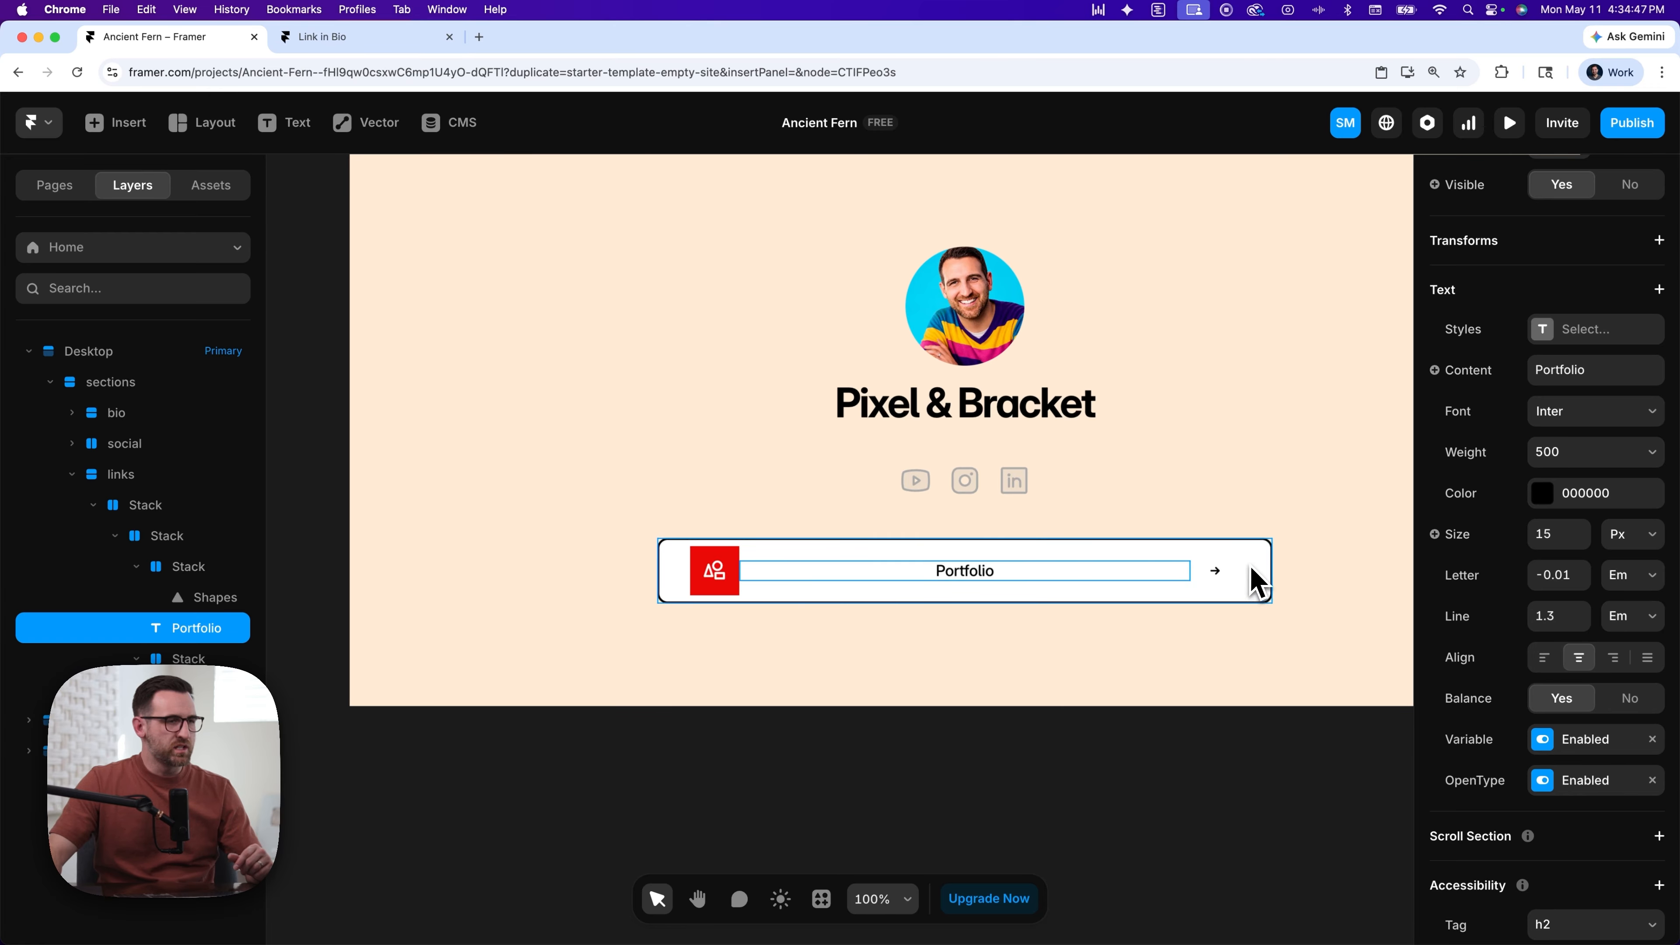
- Reduce the white Portfolio card stack's padding to 19 on all sides
click(1258, 577)
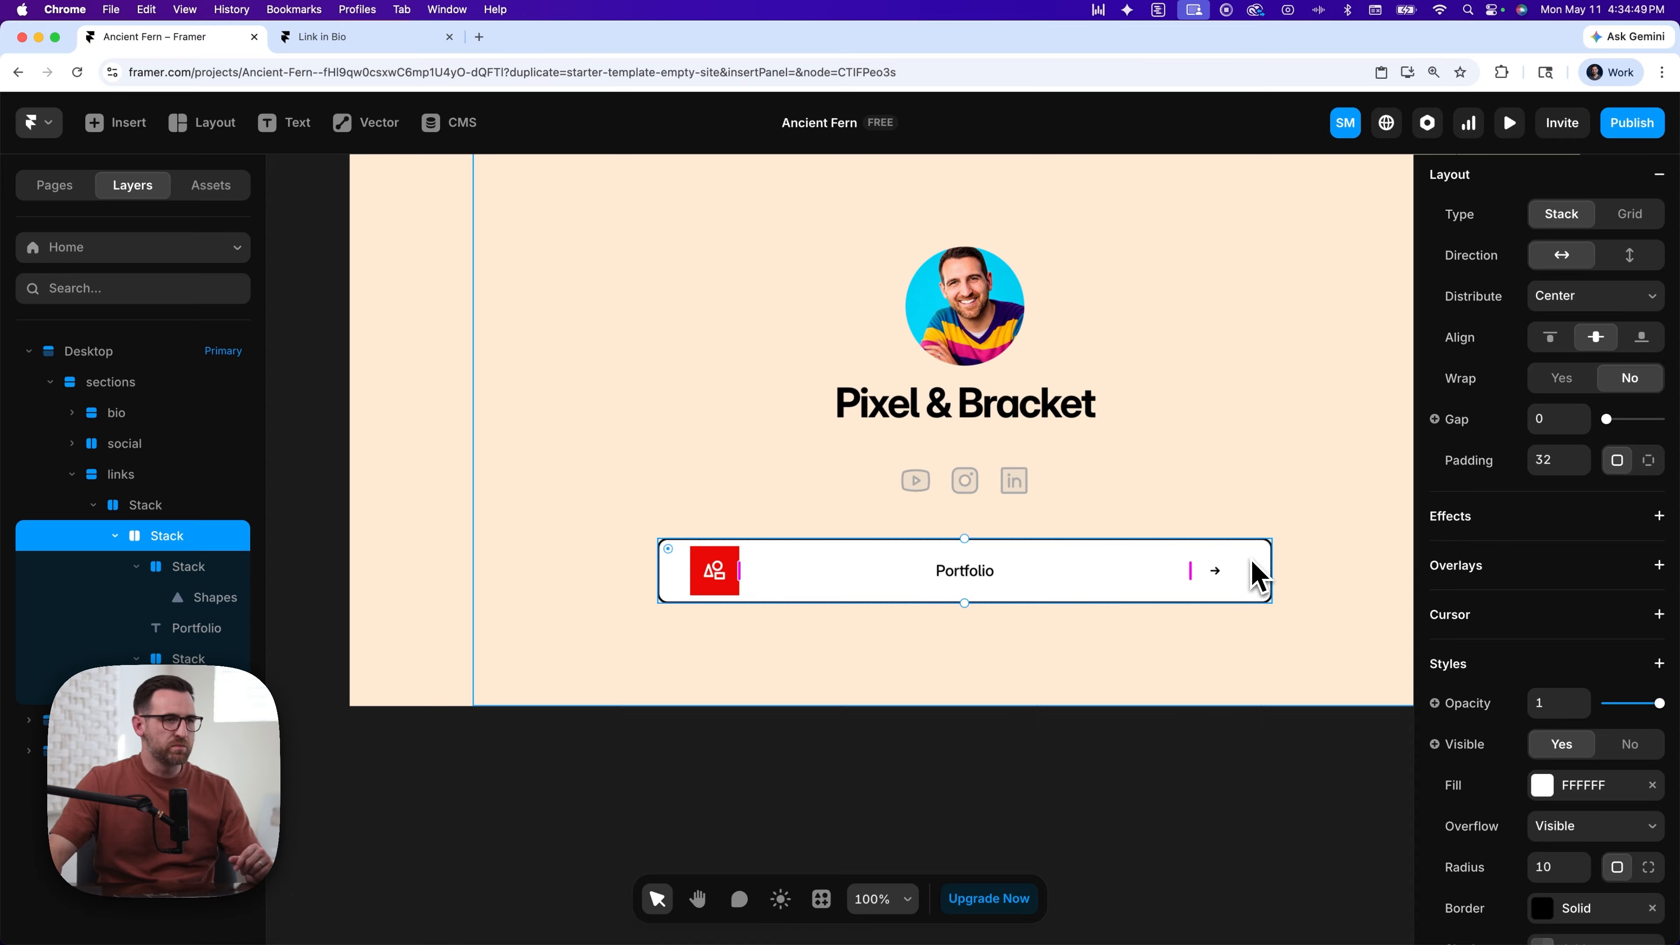
click(1578, 466)
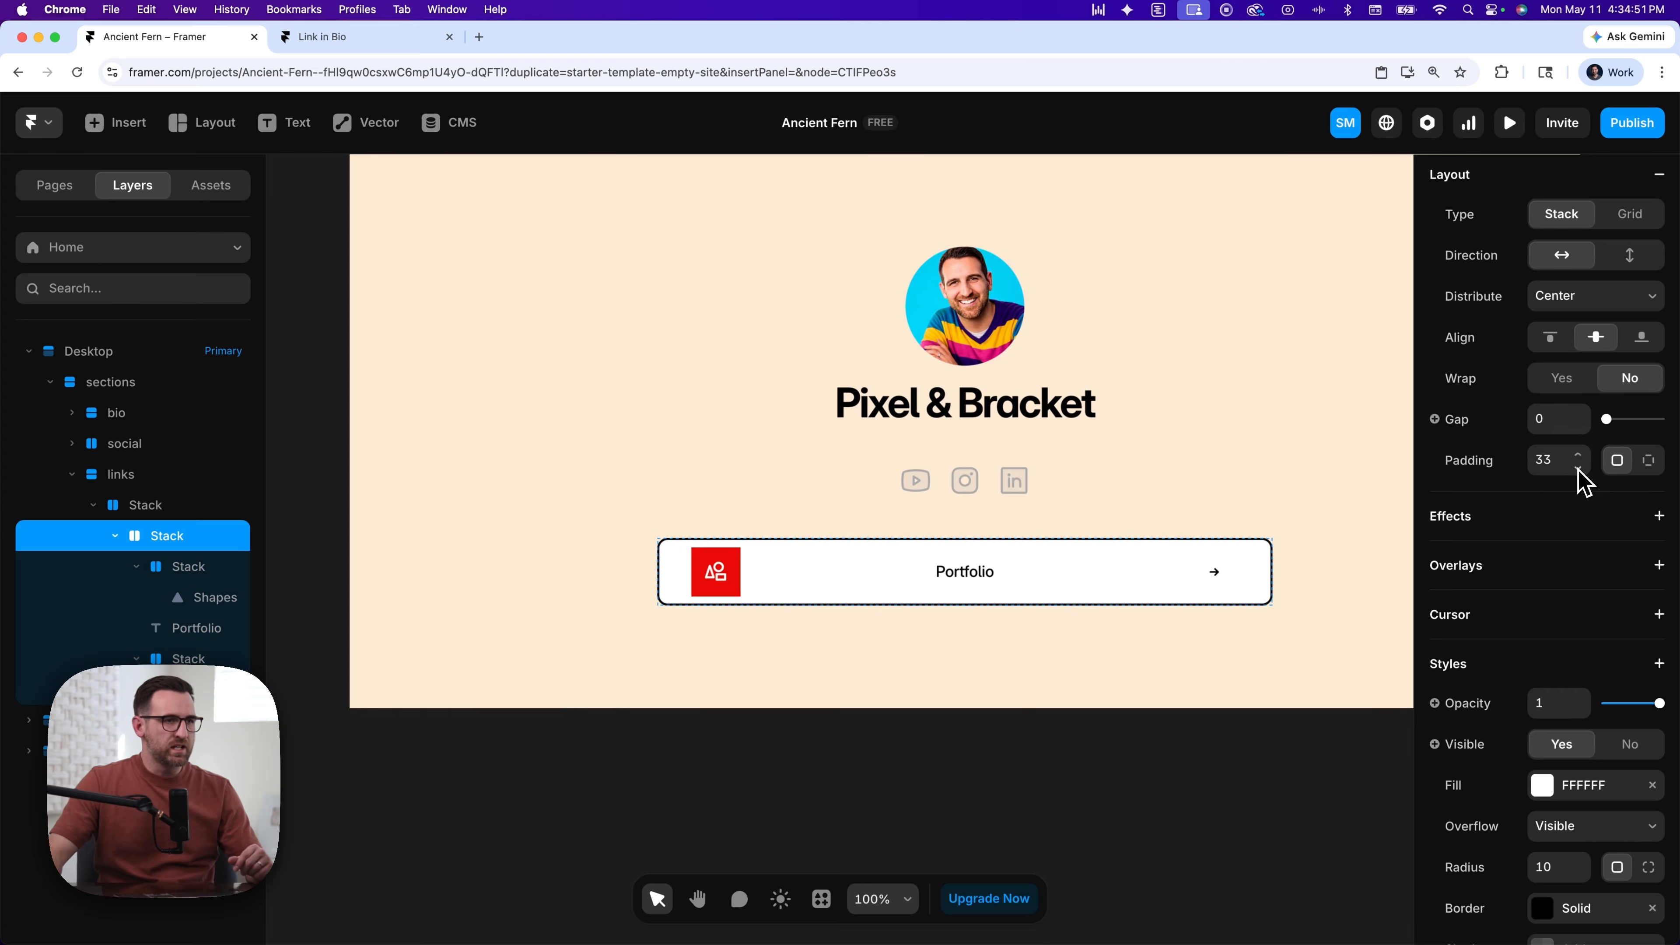
click(1578, 466)
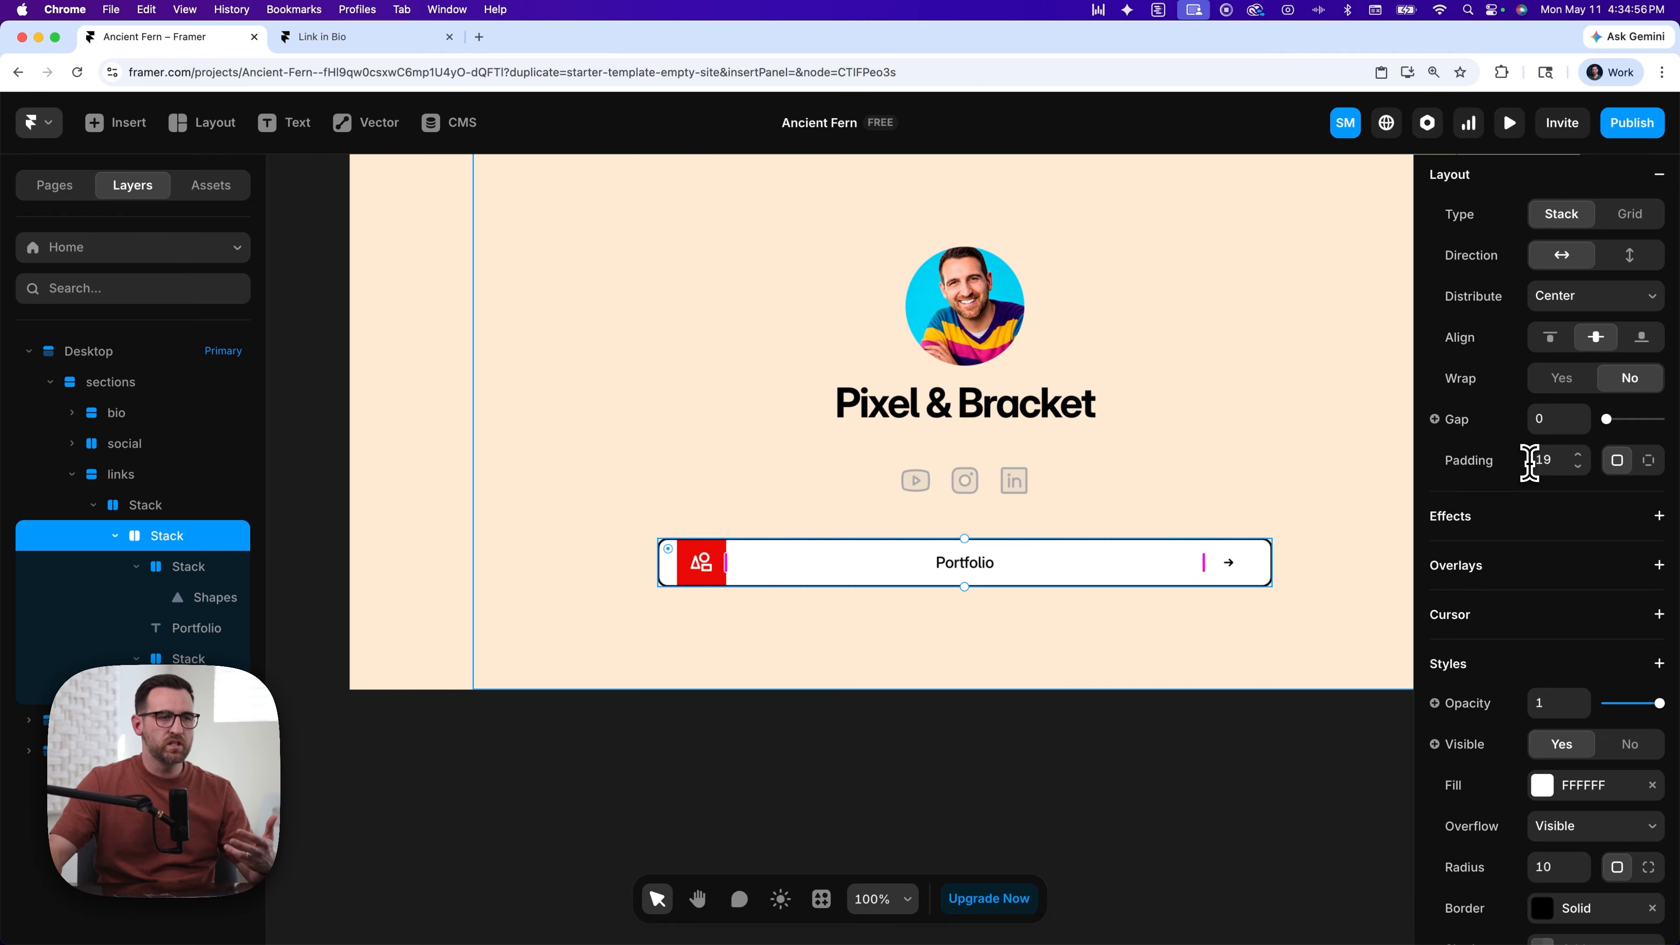
- Switch the white card stack to individual padding per side and set its right and left padding to 16
click(1651, 463)
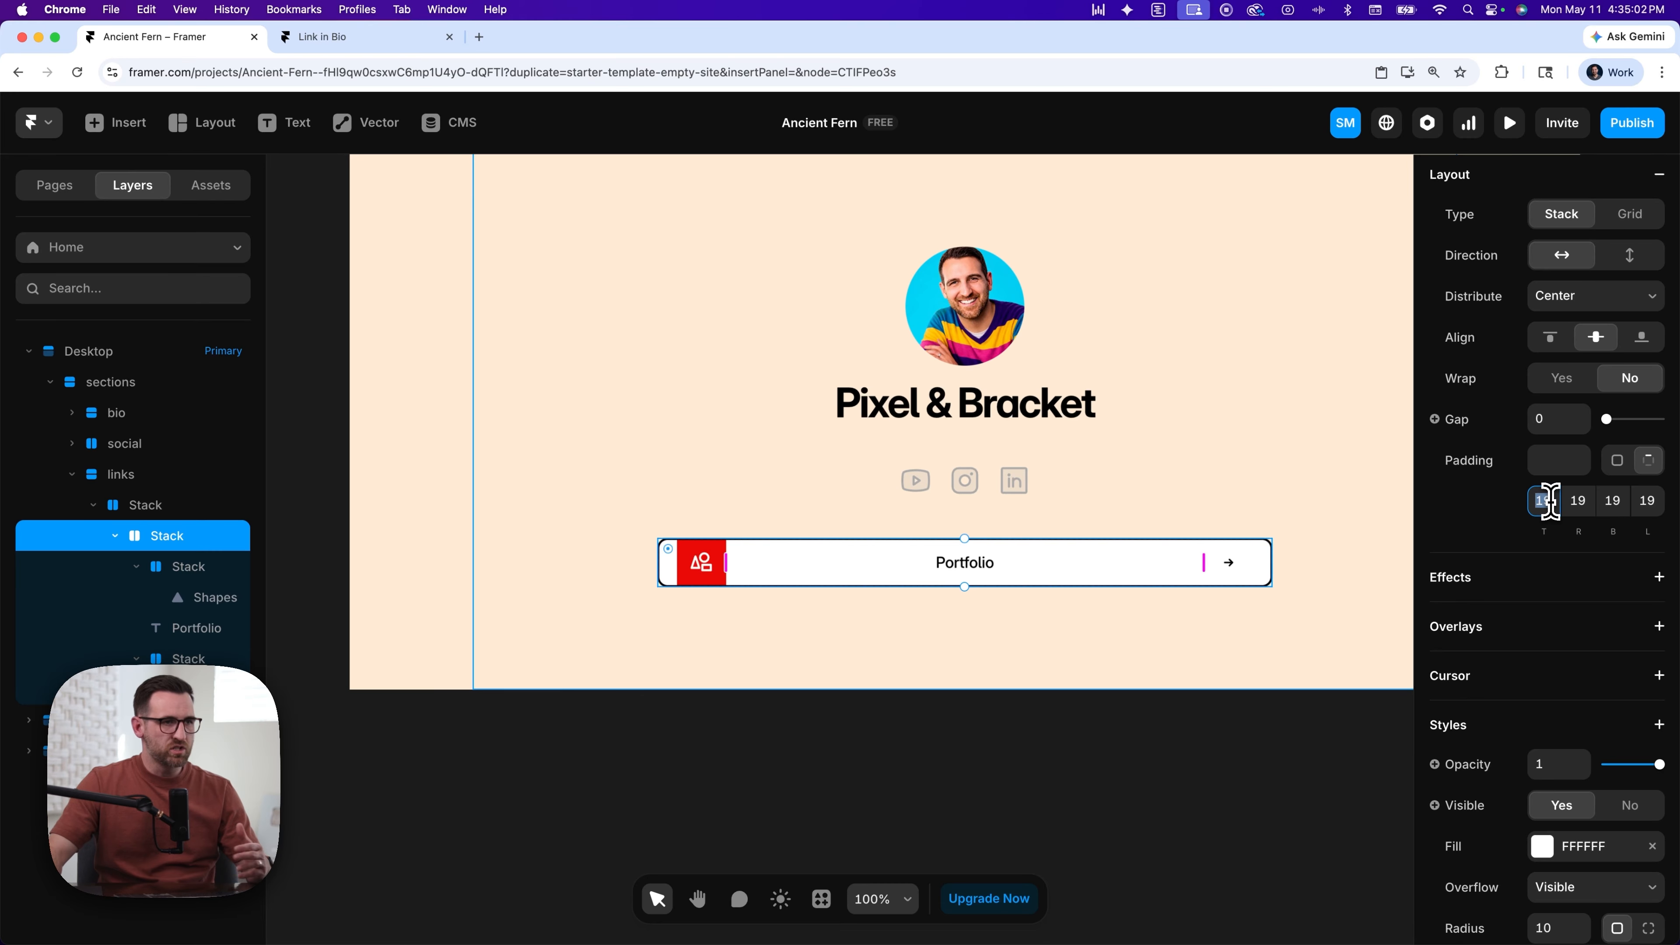
click(1578, 501)
text(16)
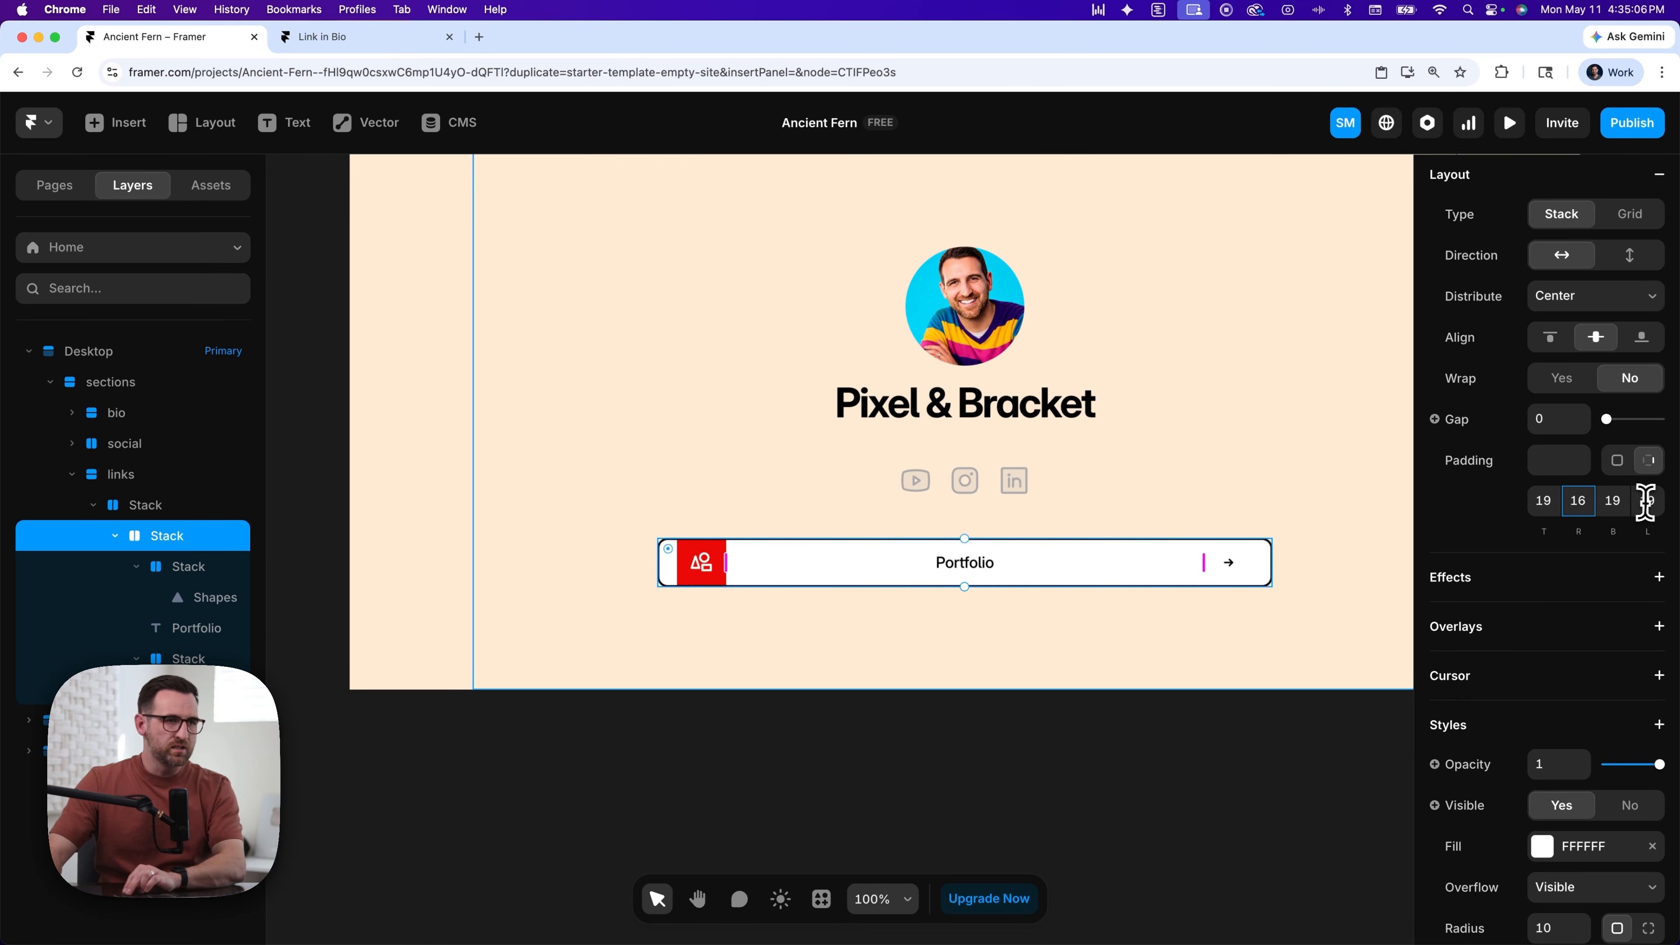
click(1645, 502)
text(16)
- Set the white card stack's top and bottom padding to 24
click(1613, 503)
text(24)
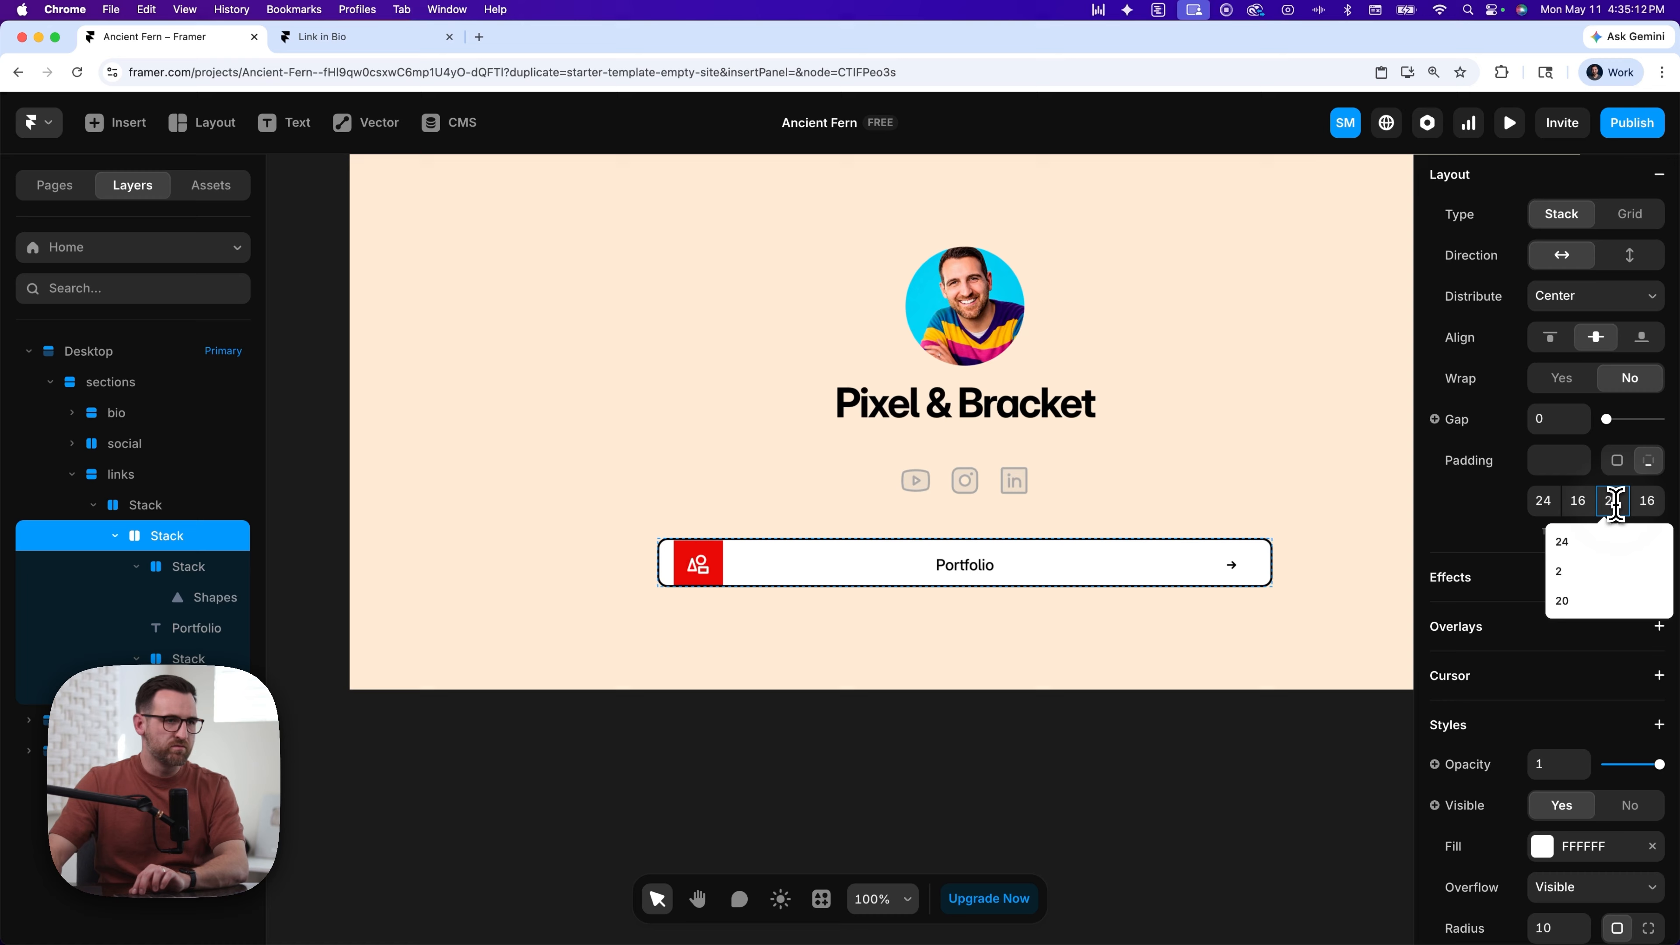
click(1579, 500)
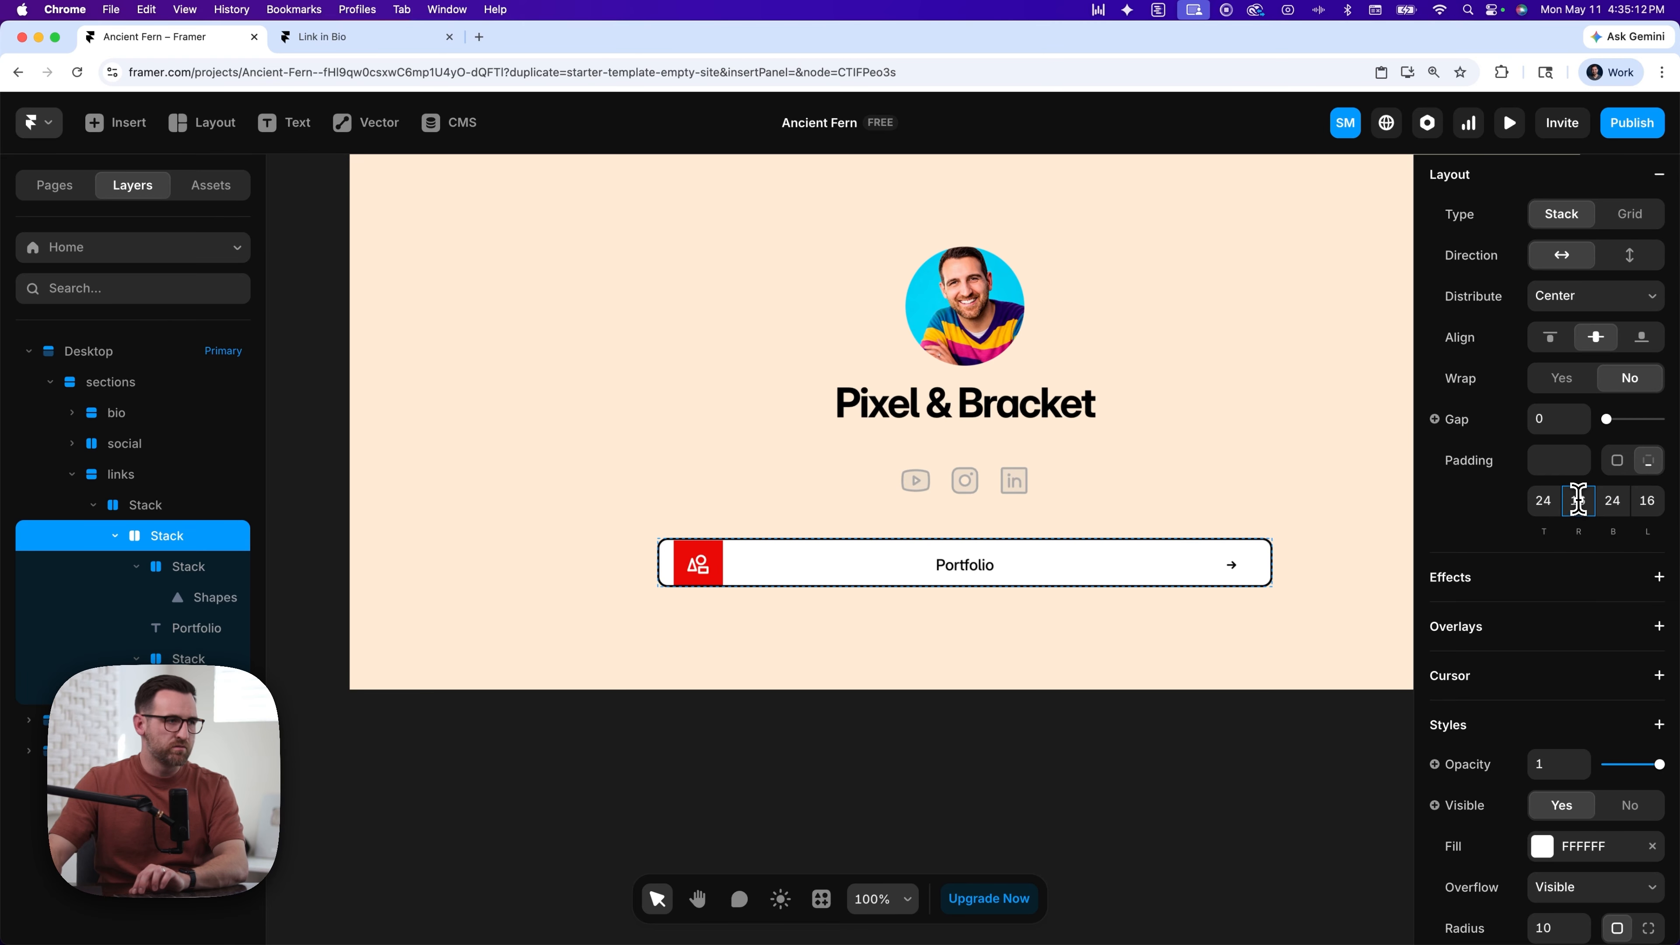
- Set the top and bottom padding of the white Portfolio card stack to 32
click(1545, 501)
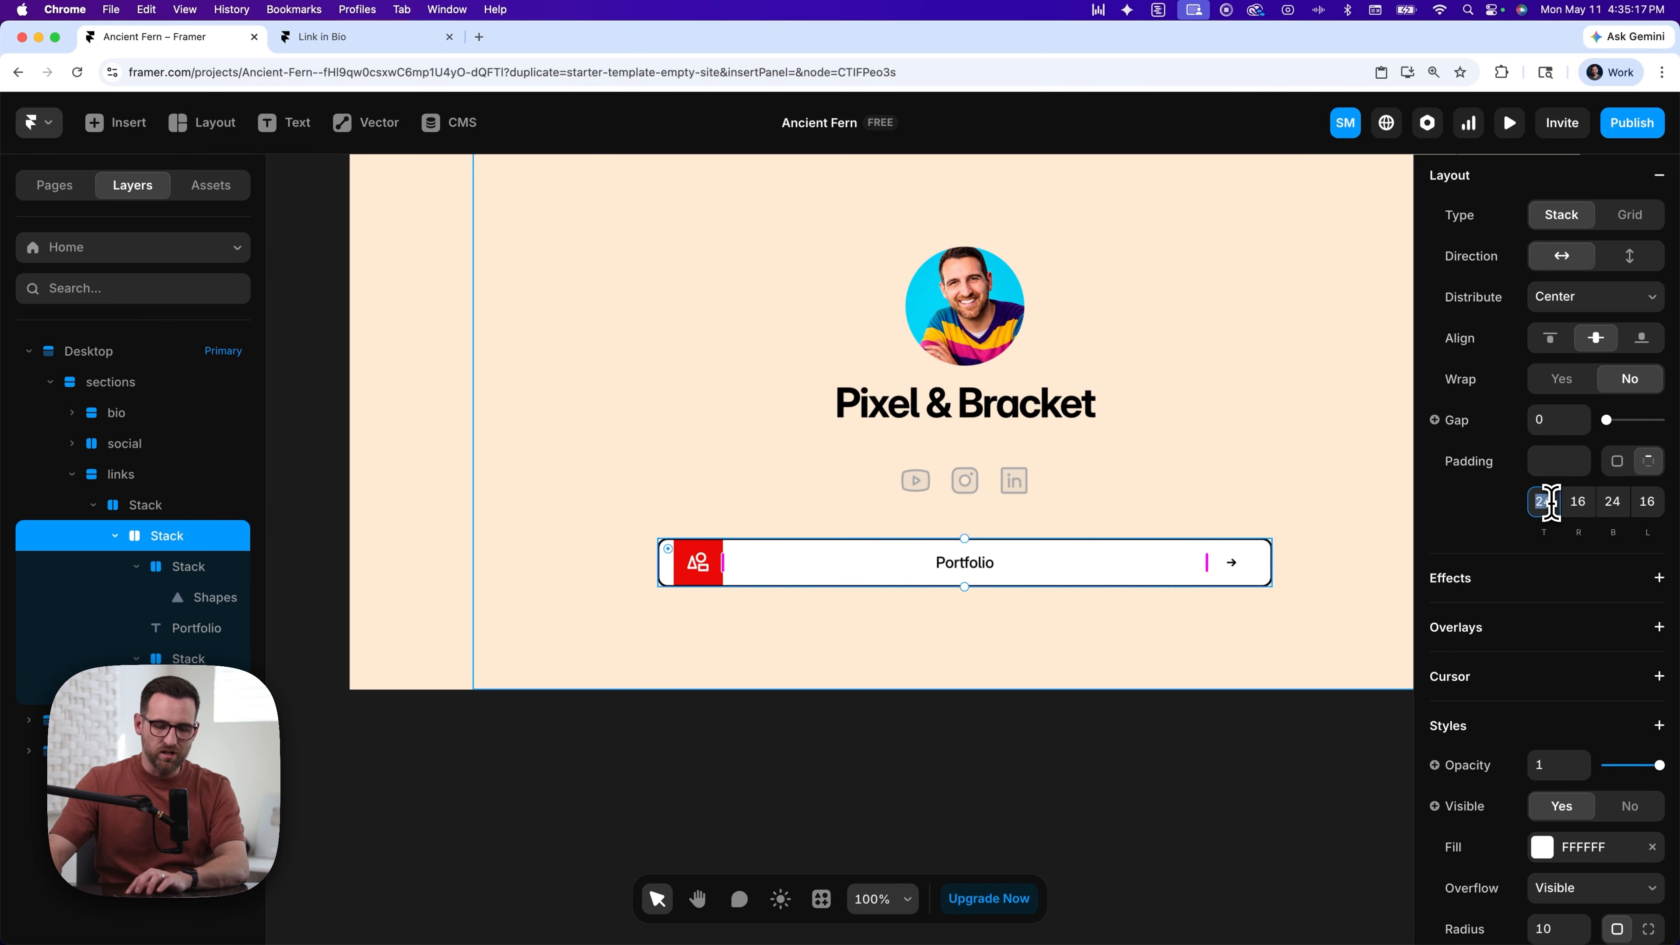
text(32)
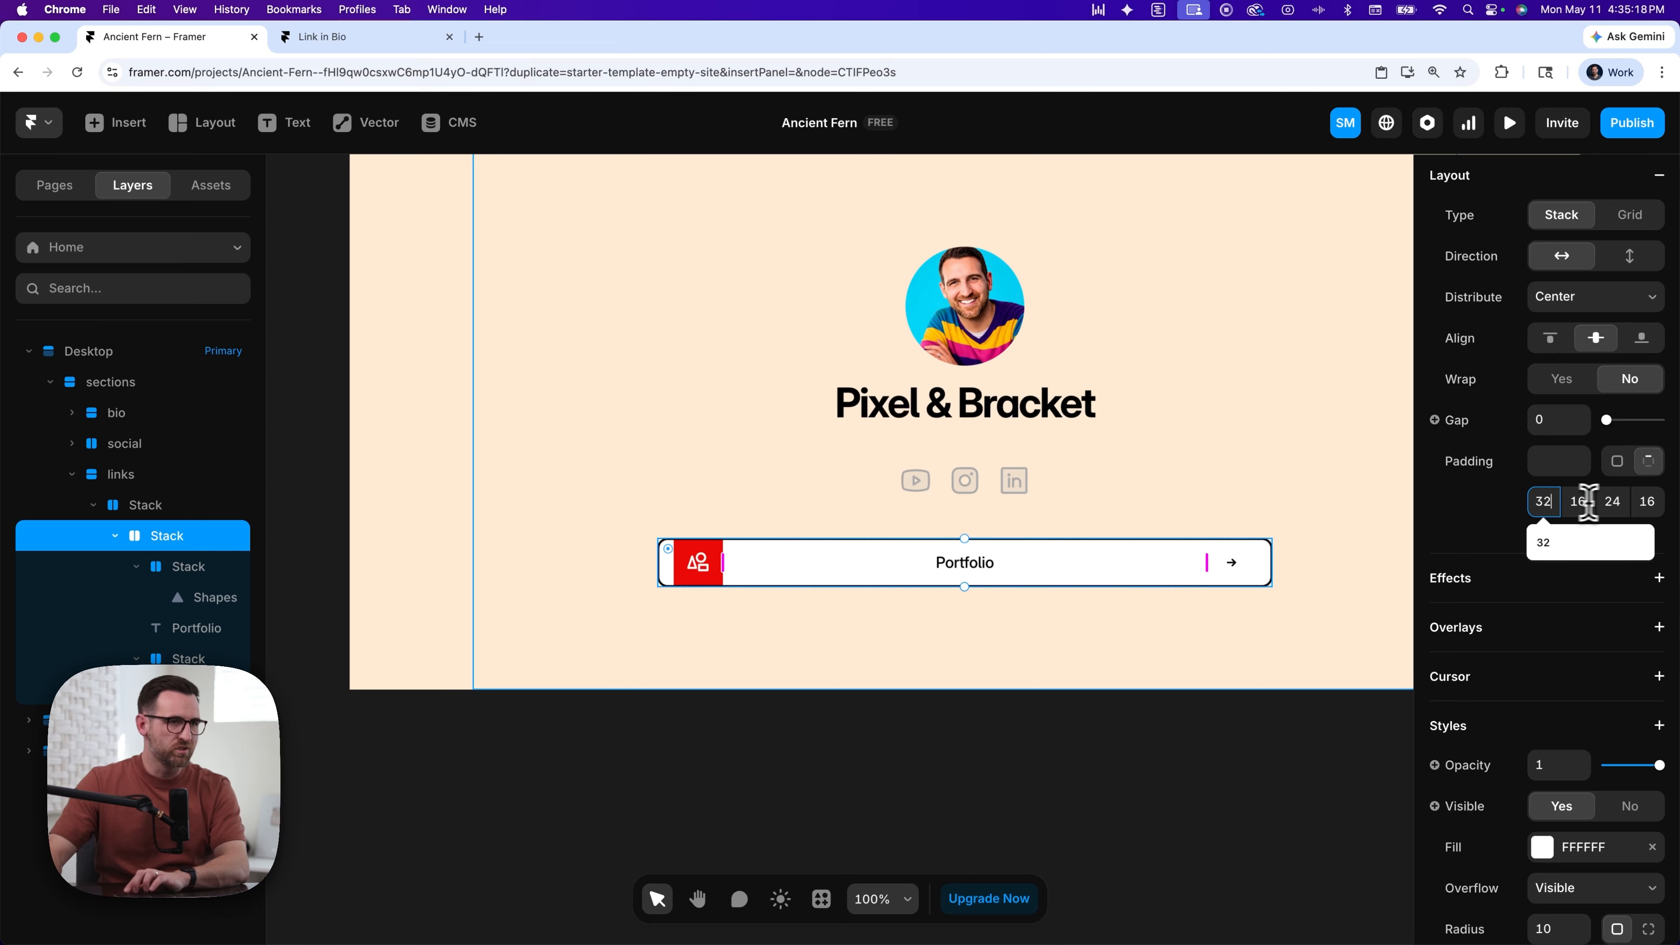
click(1613, 501)
text(32)
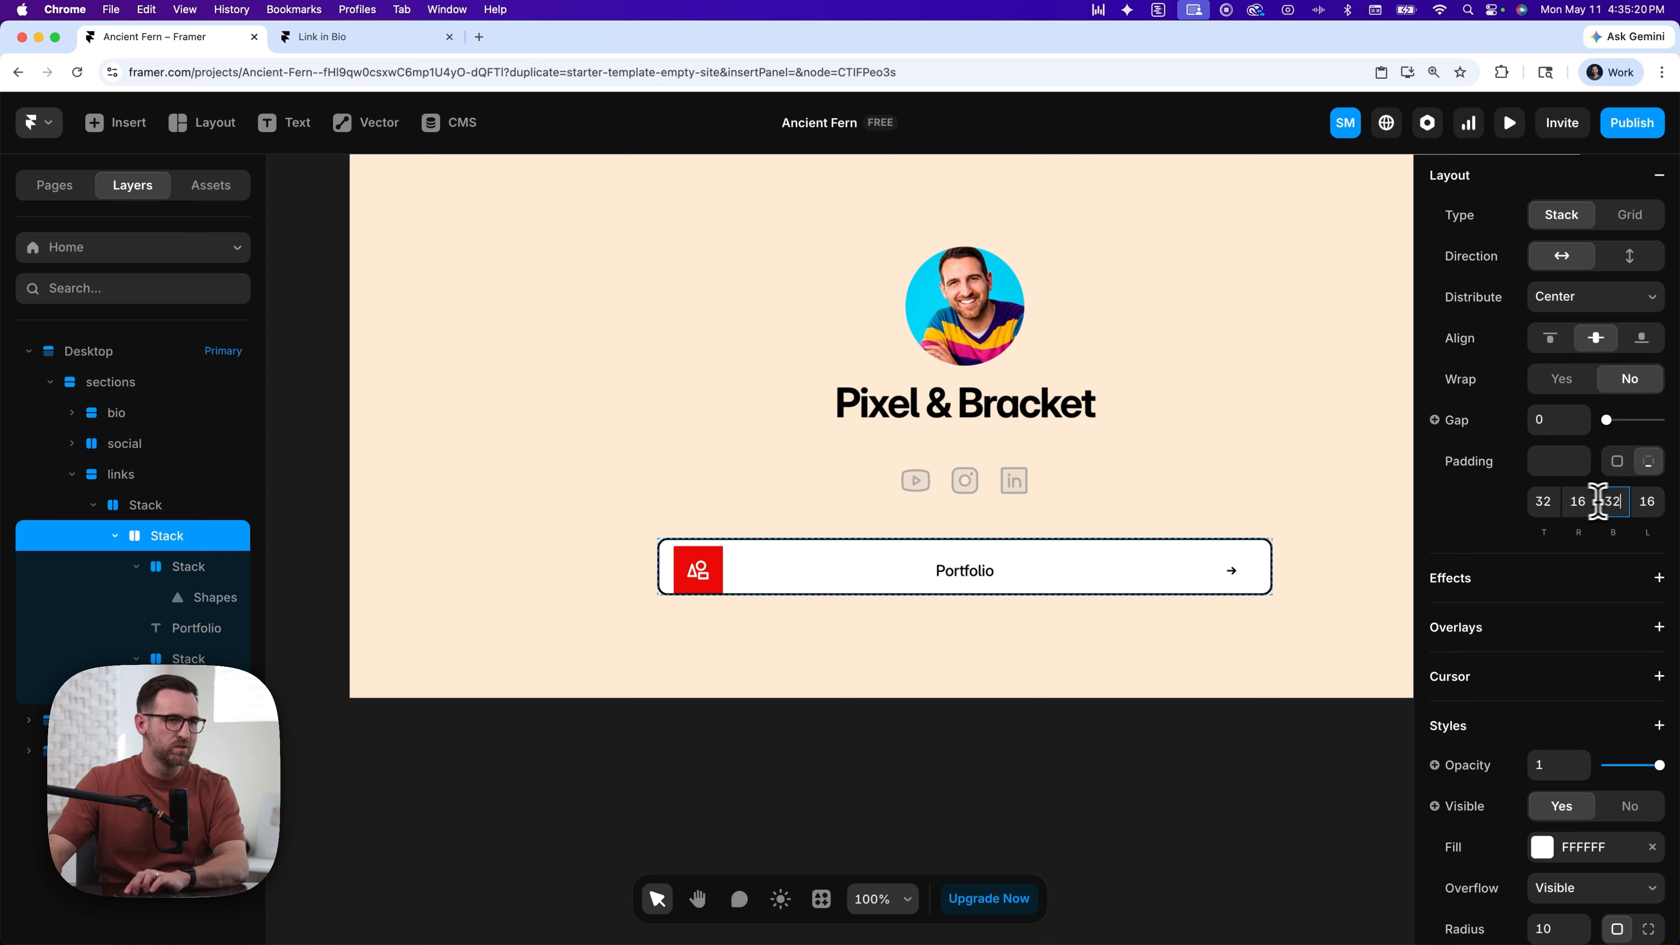
click(1579, 501)
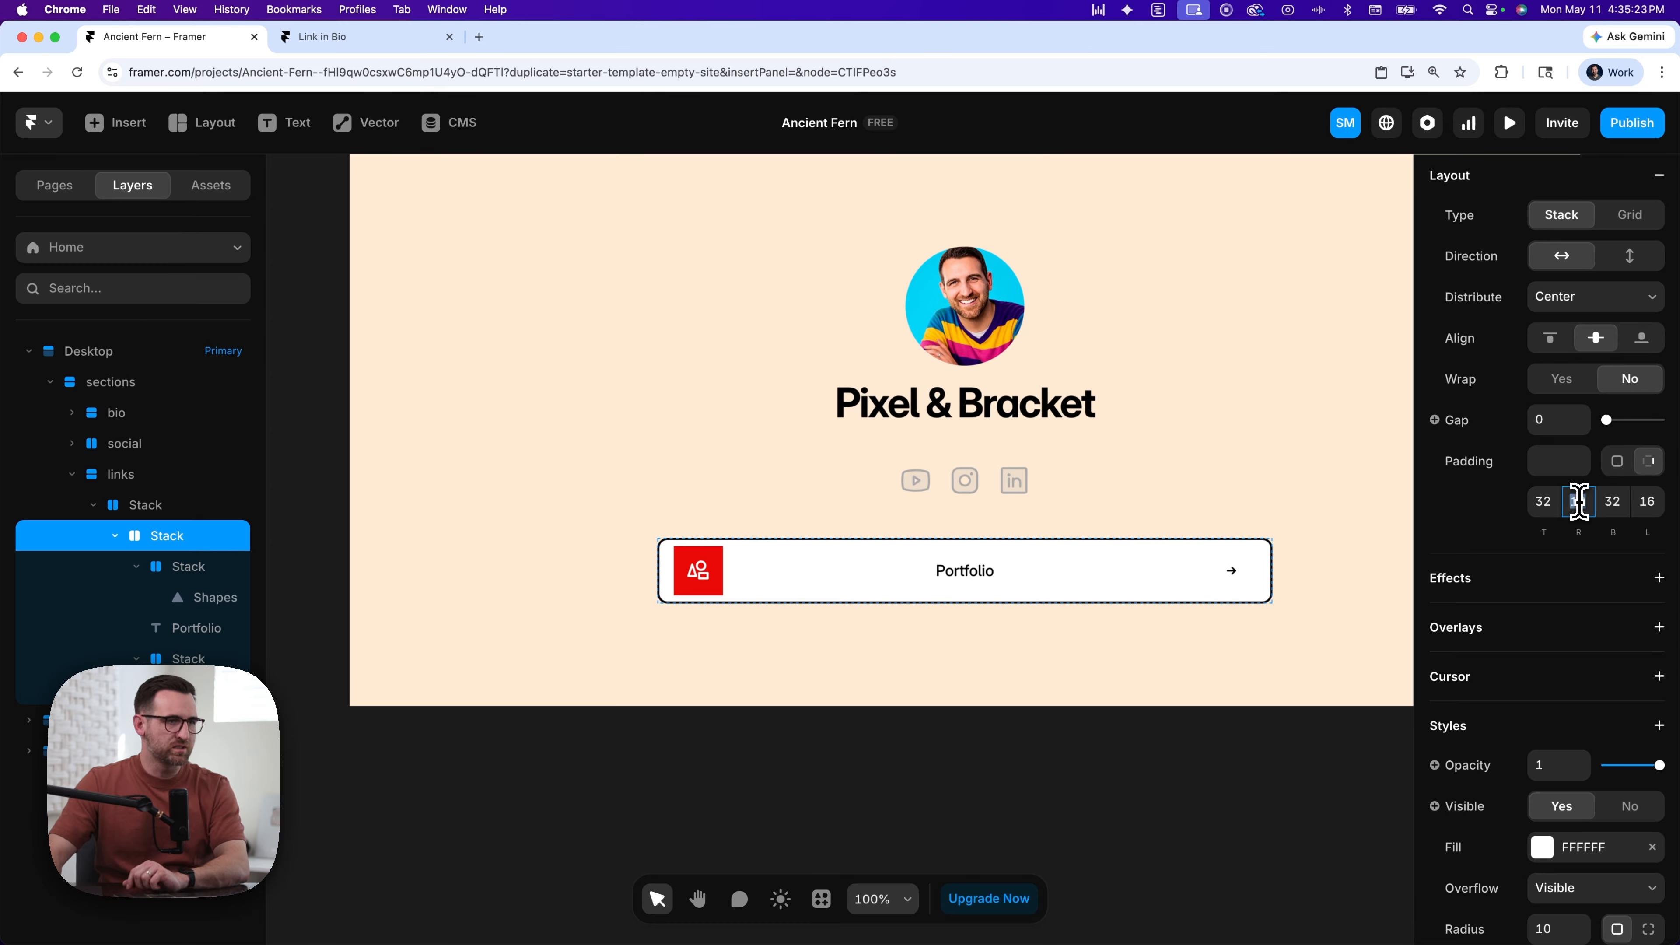
- Round the corners of the red icon square with a radius of 8
click(715, 563)
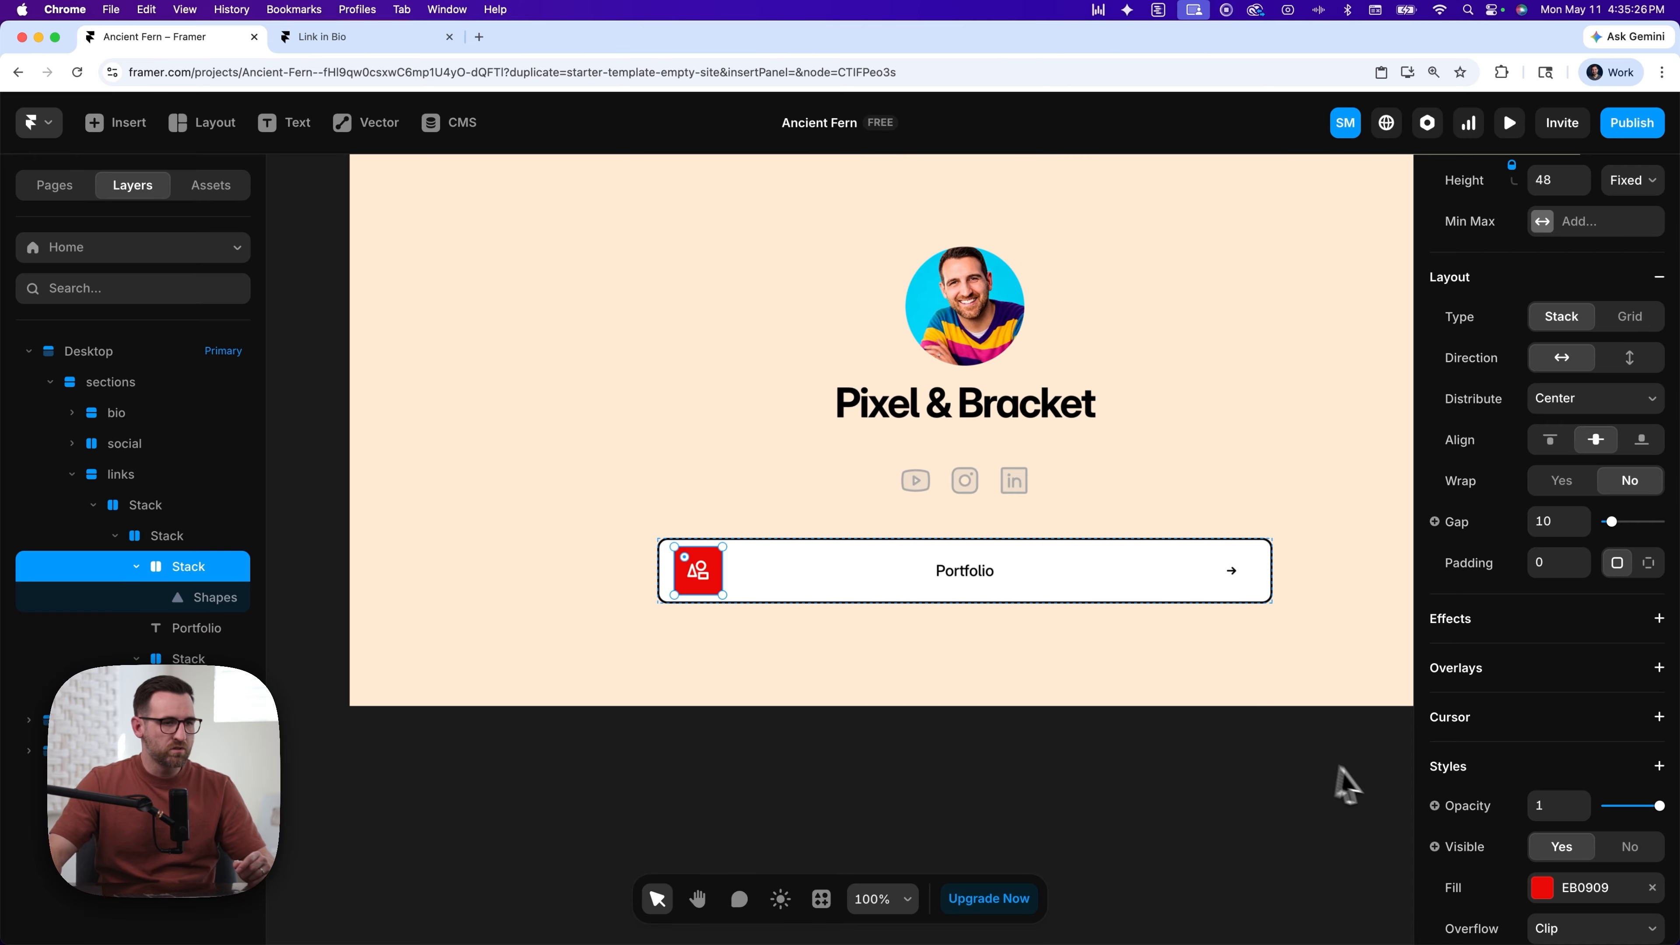
scroll(1492, 833, down, 2)
scroll(1492, 833, down, 8)
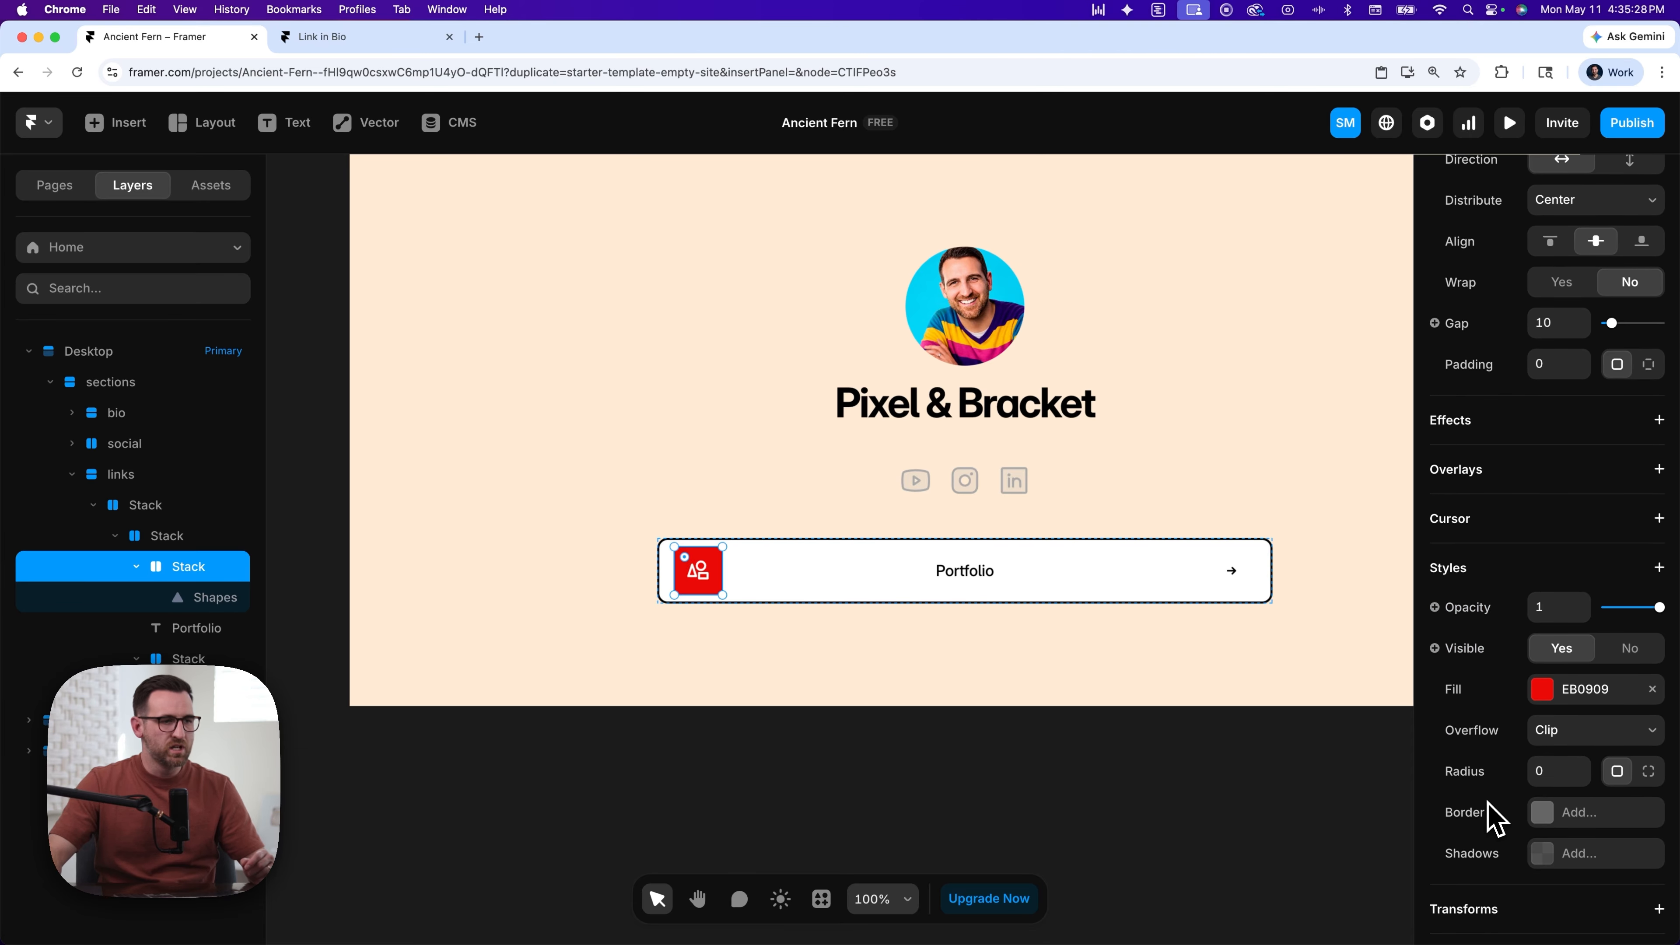
scroll(1492, 798, down, 1)
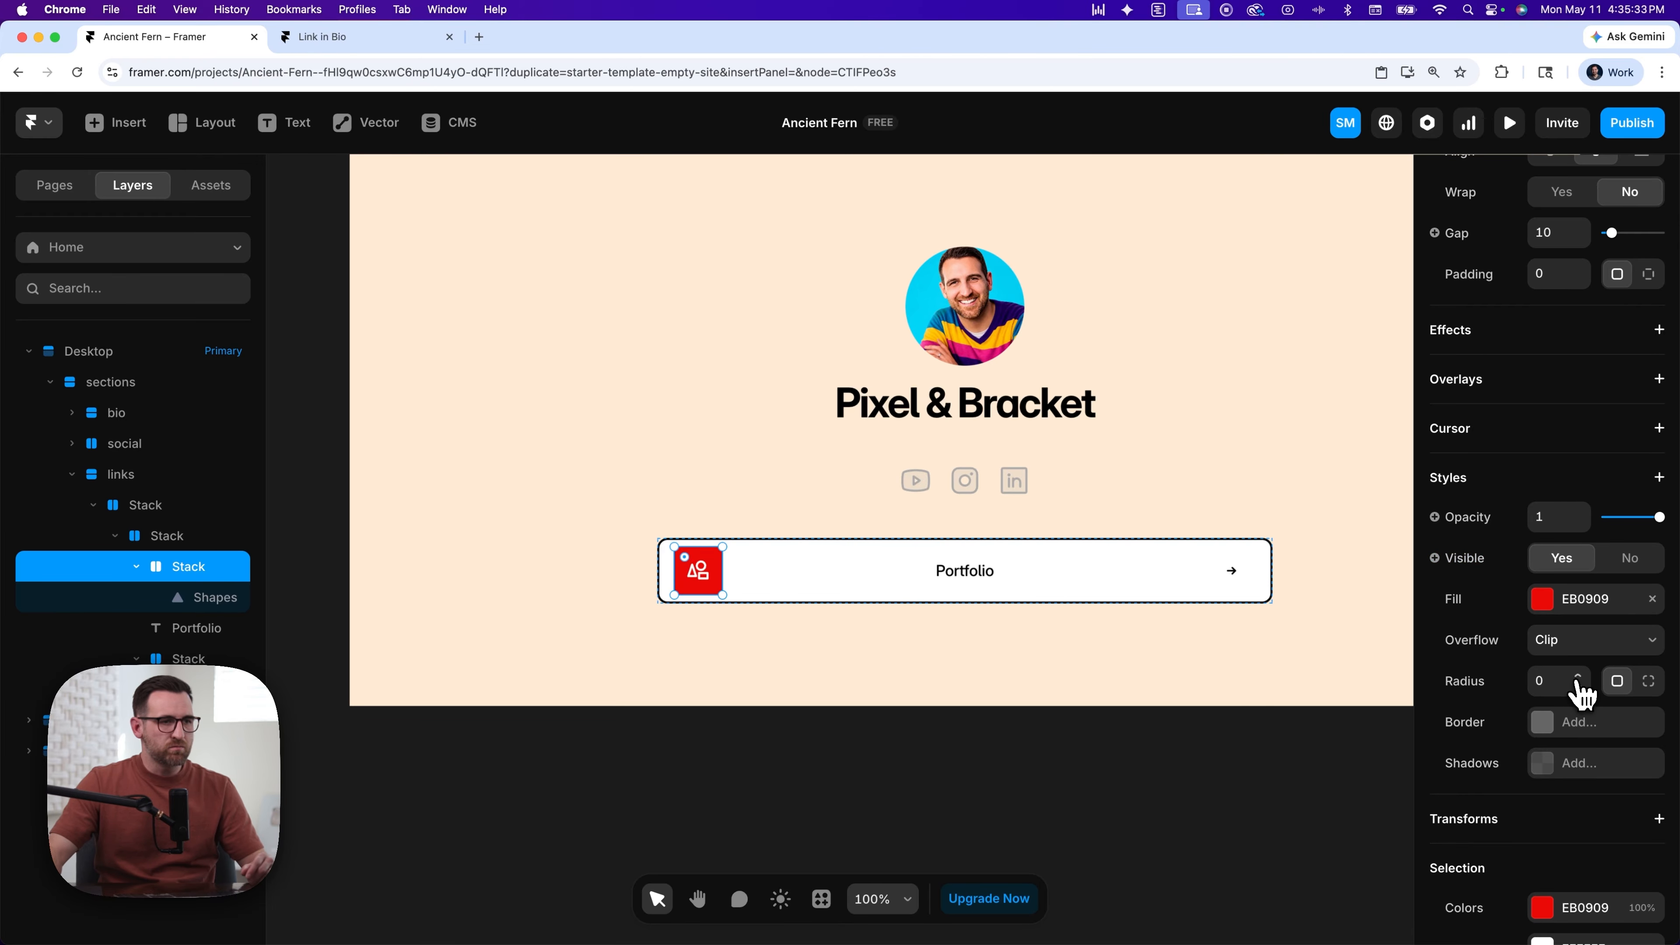
click(1540, 681)
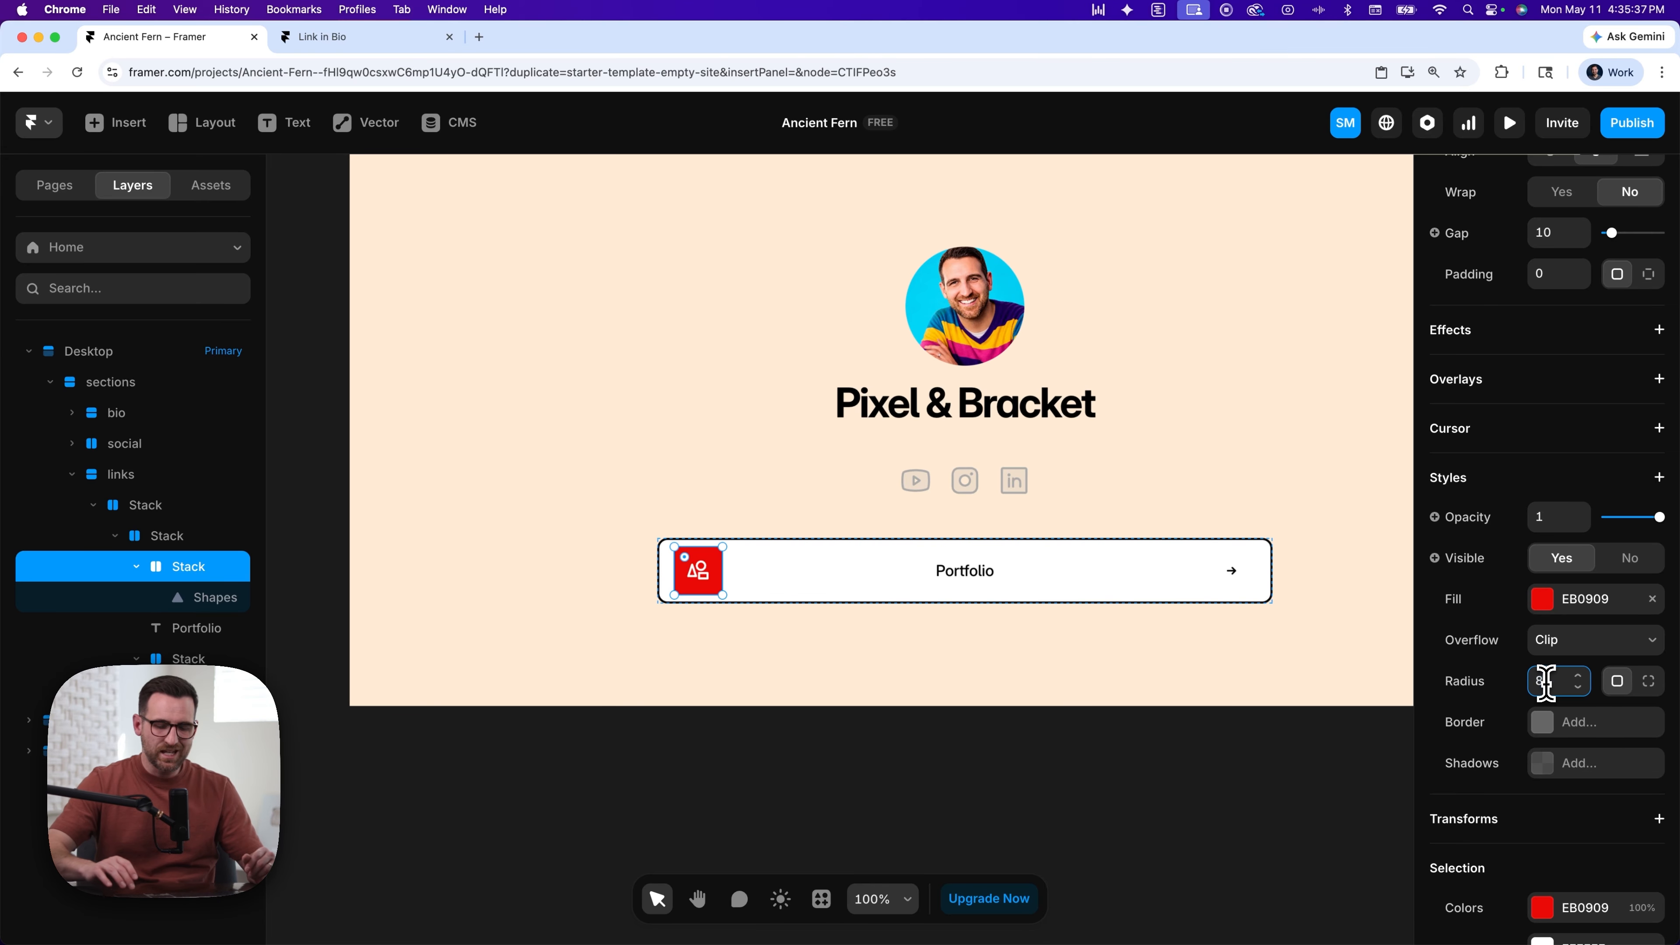
text(8)
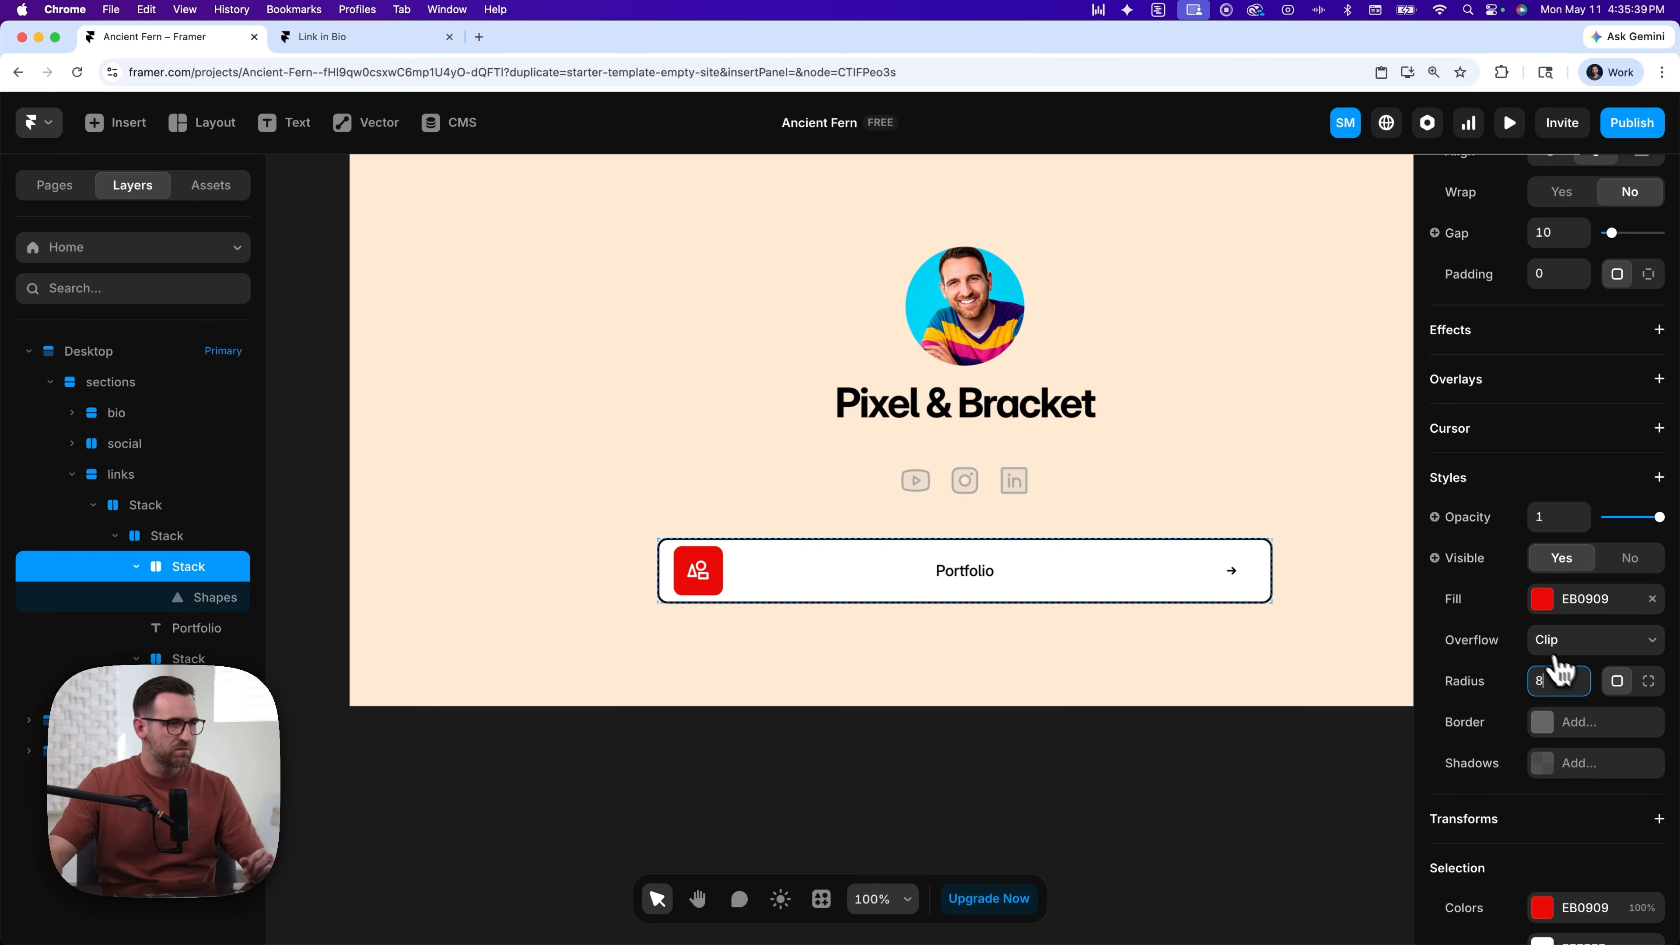
- Round the corners of the black outer stack wrapping the white Portfolio card with a radius of 12
click(791, 569)
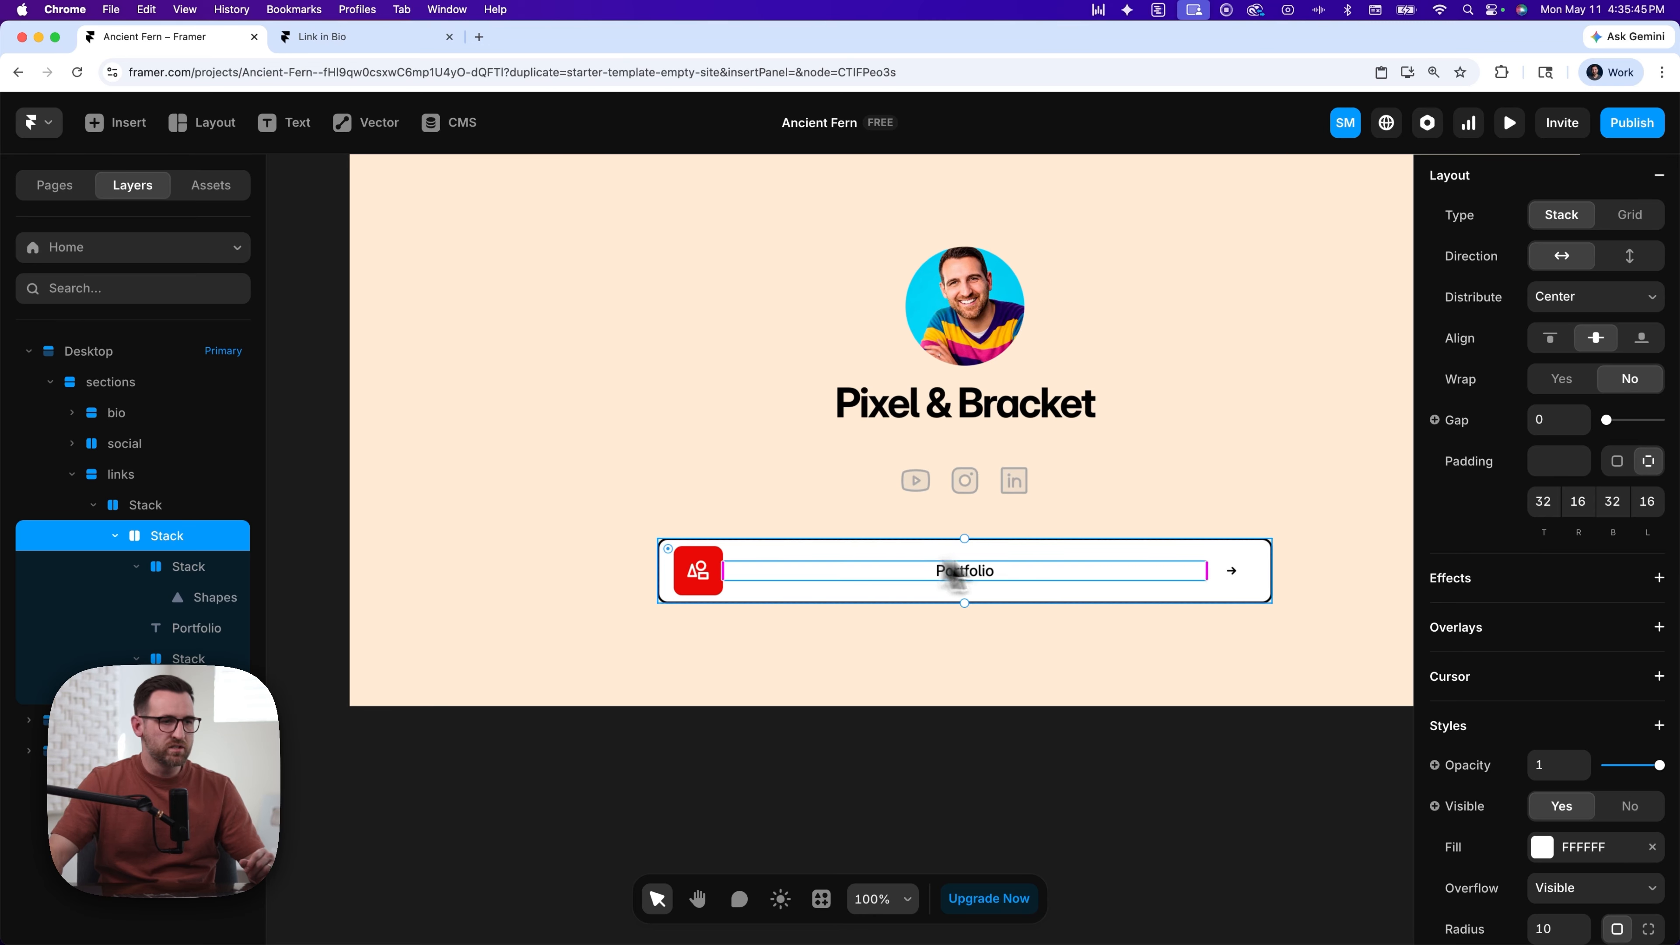
scroll(1511, 604, down, 3)
scroll(1511, 606, down, 3)
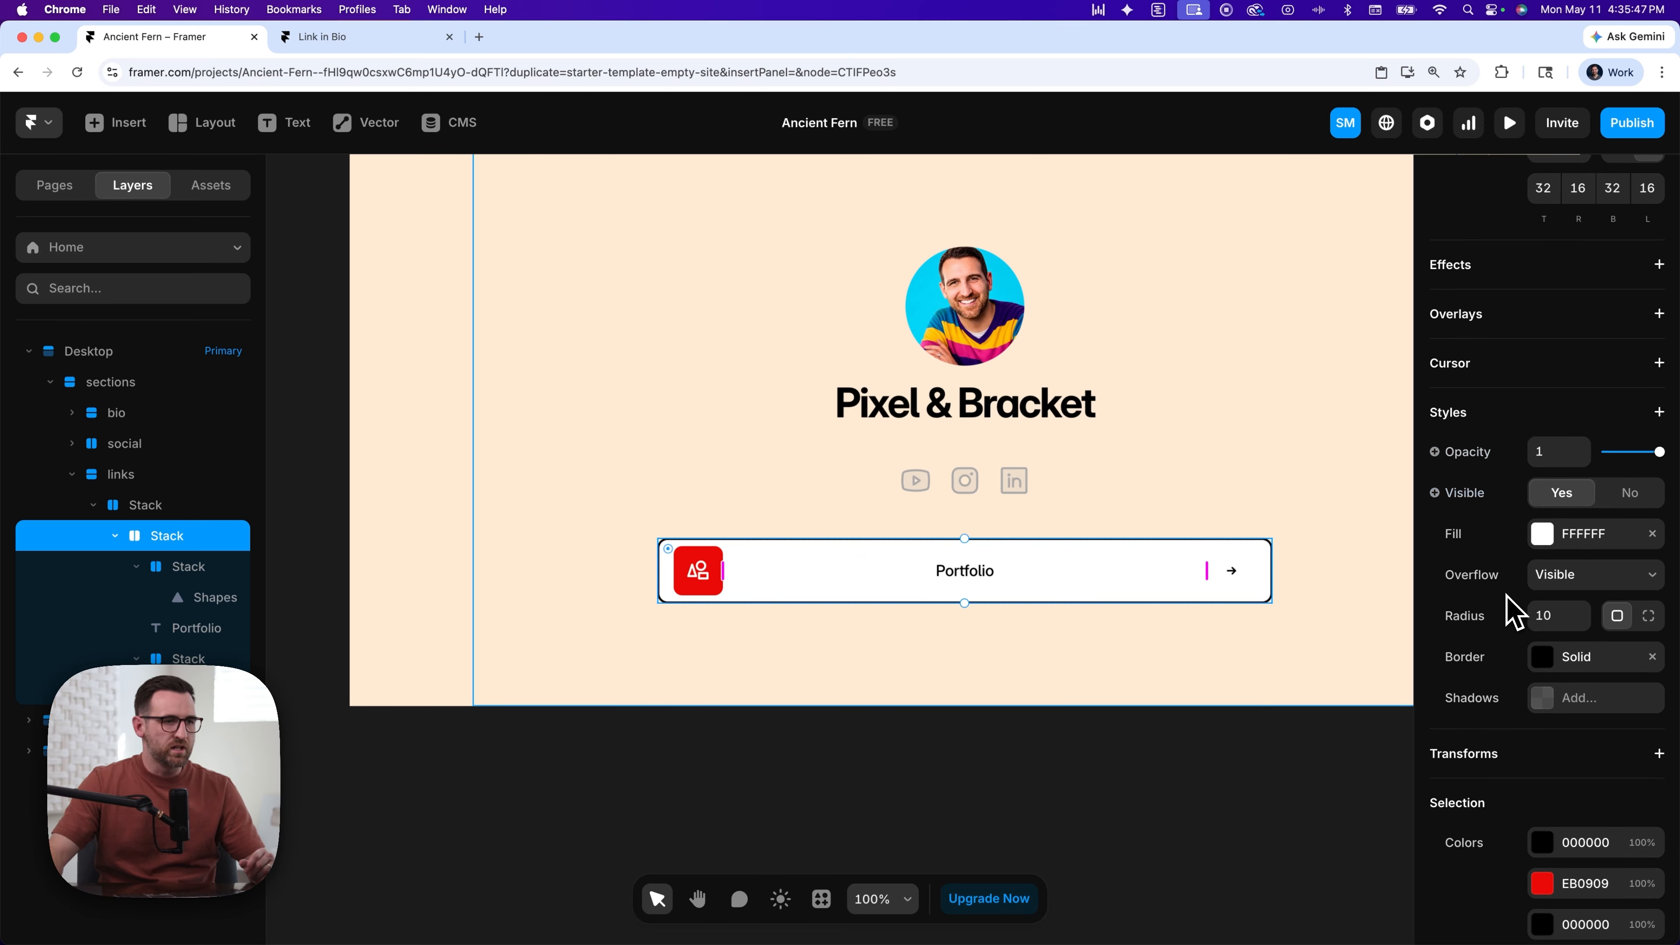
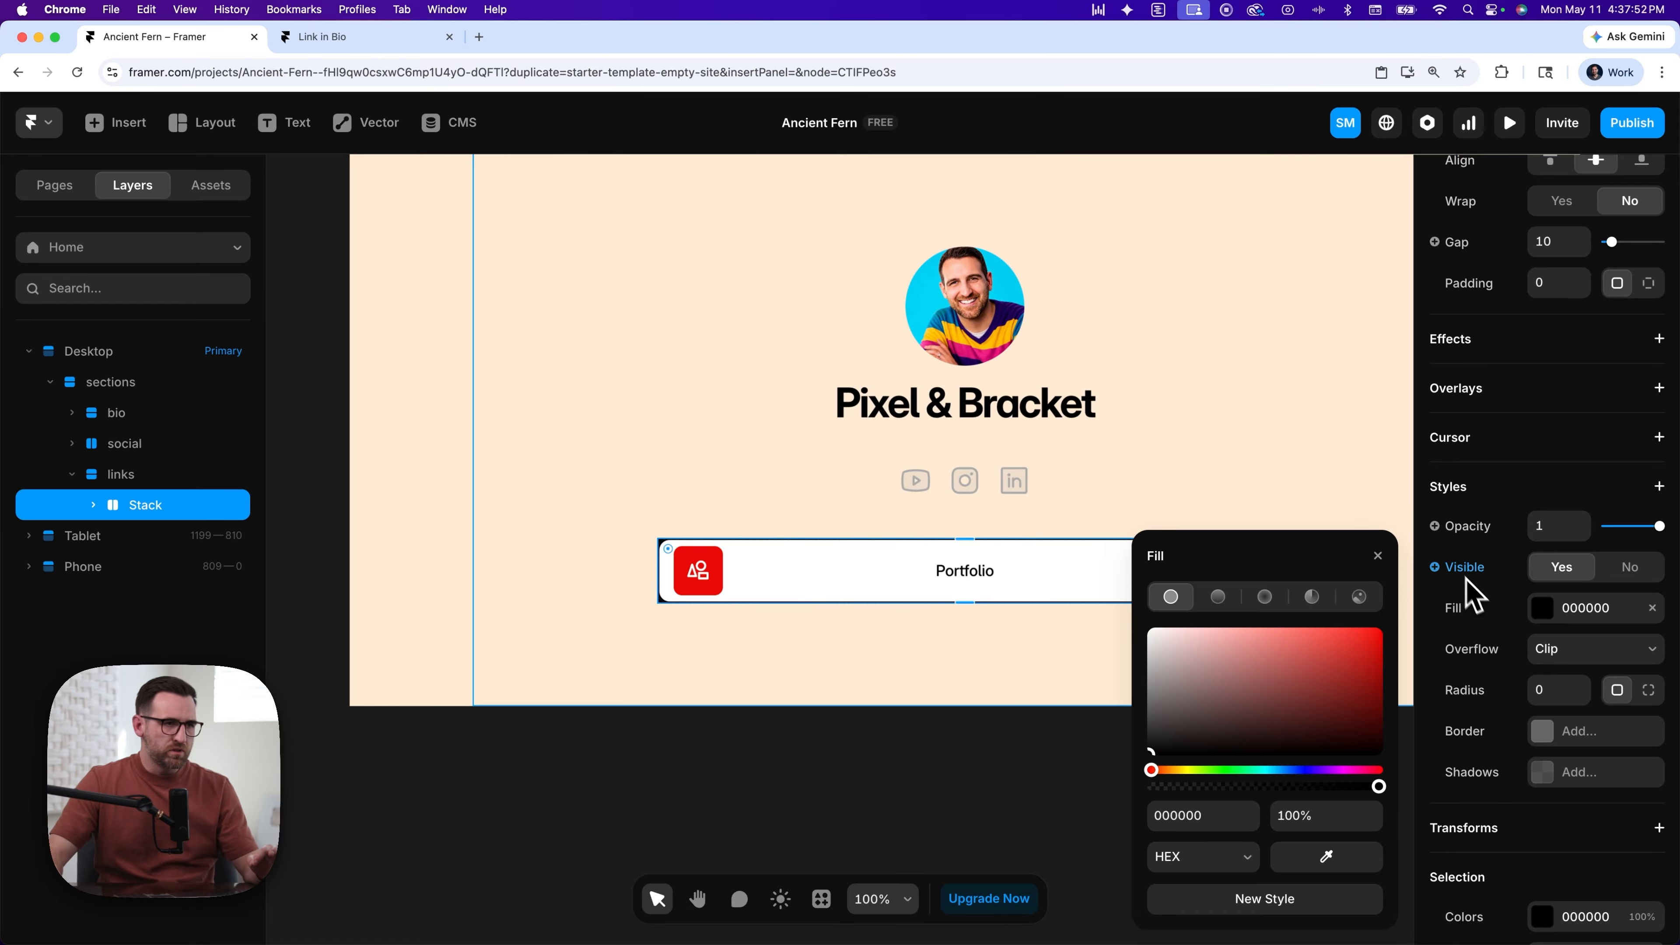
click(1547, 690)
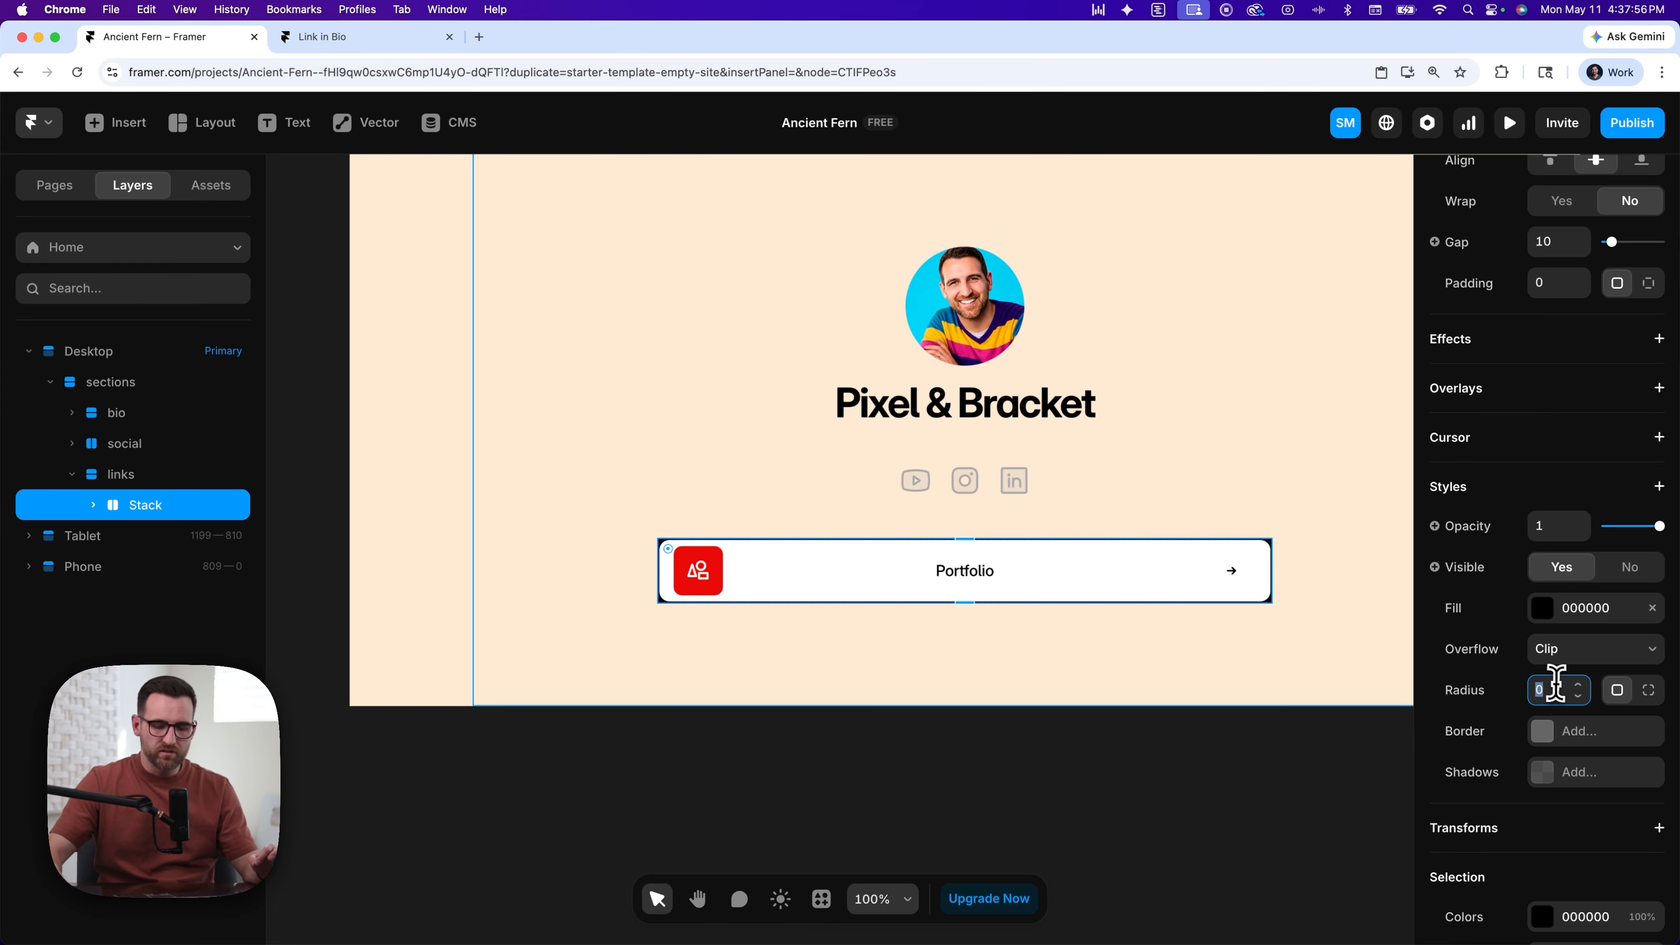
text(12)
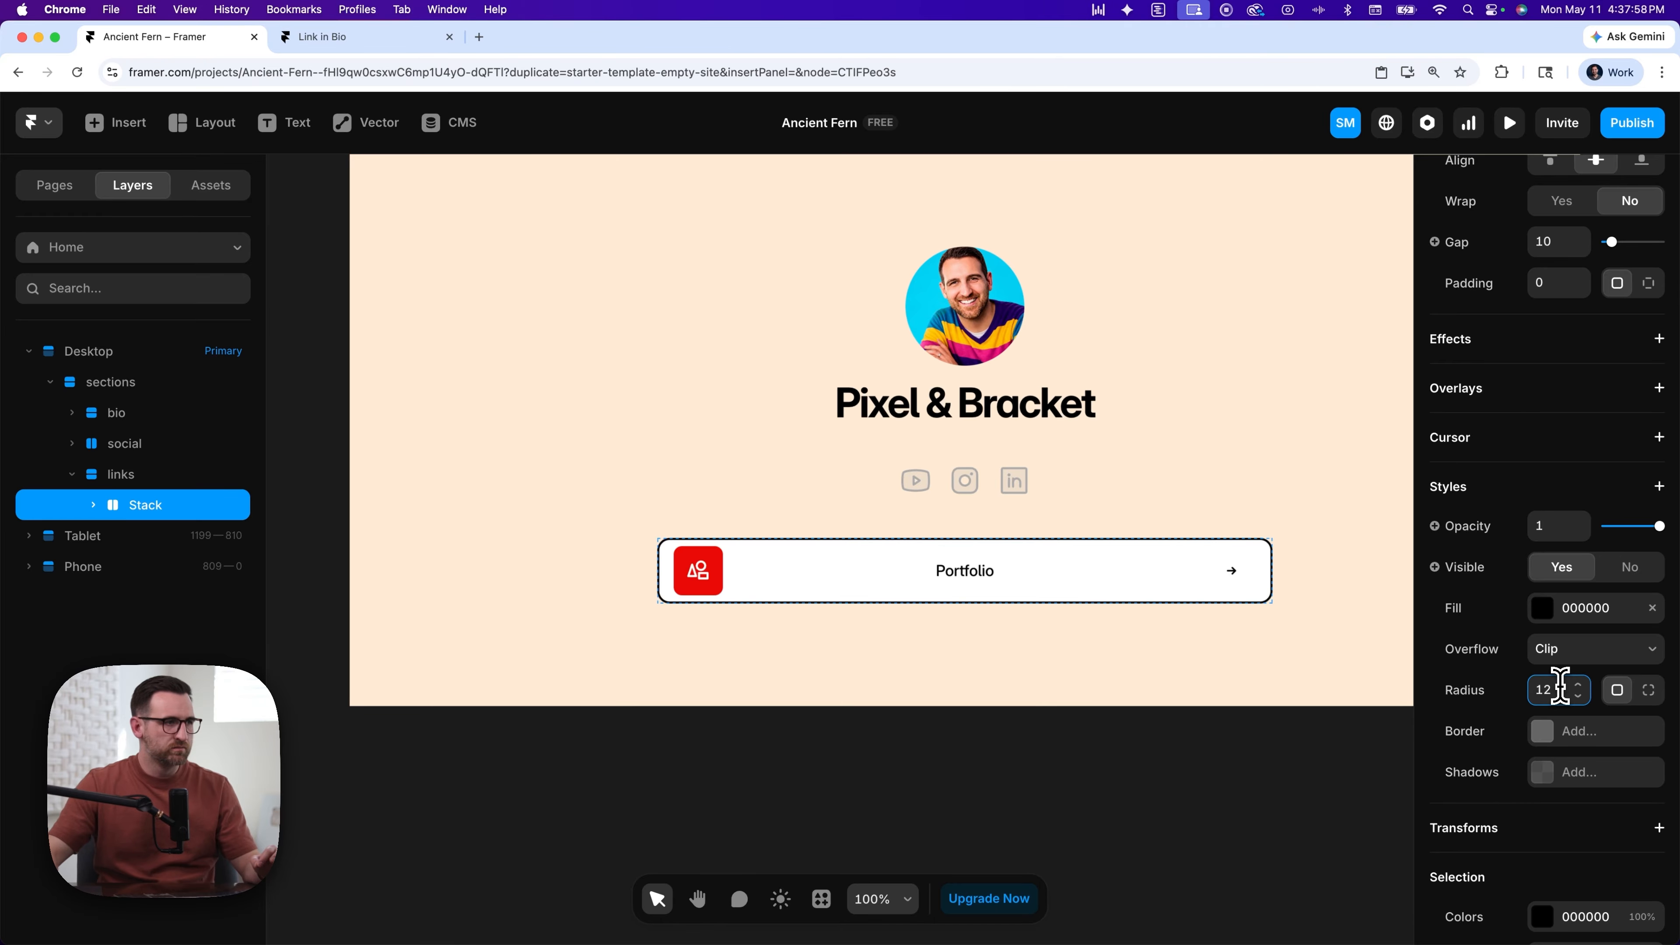
key(Return)
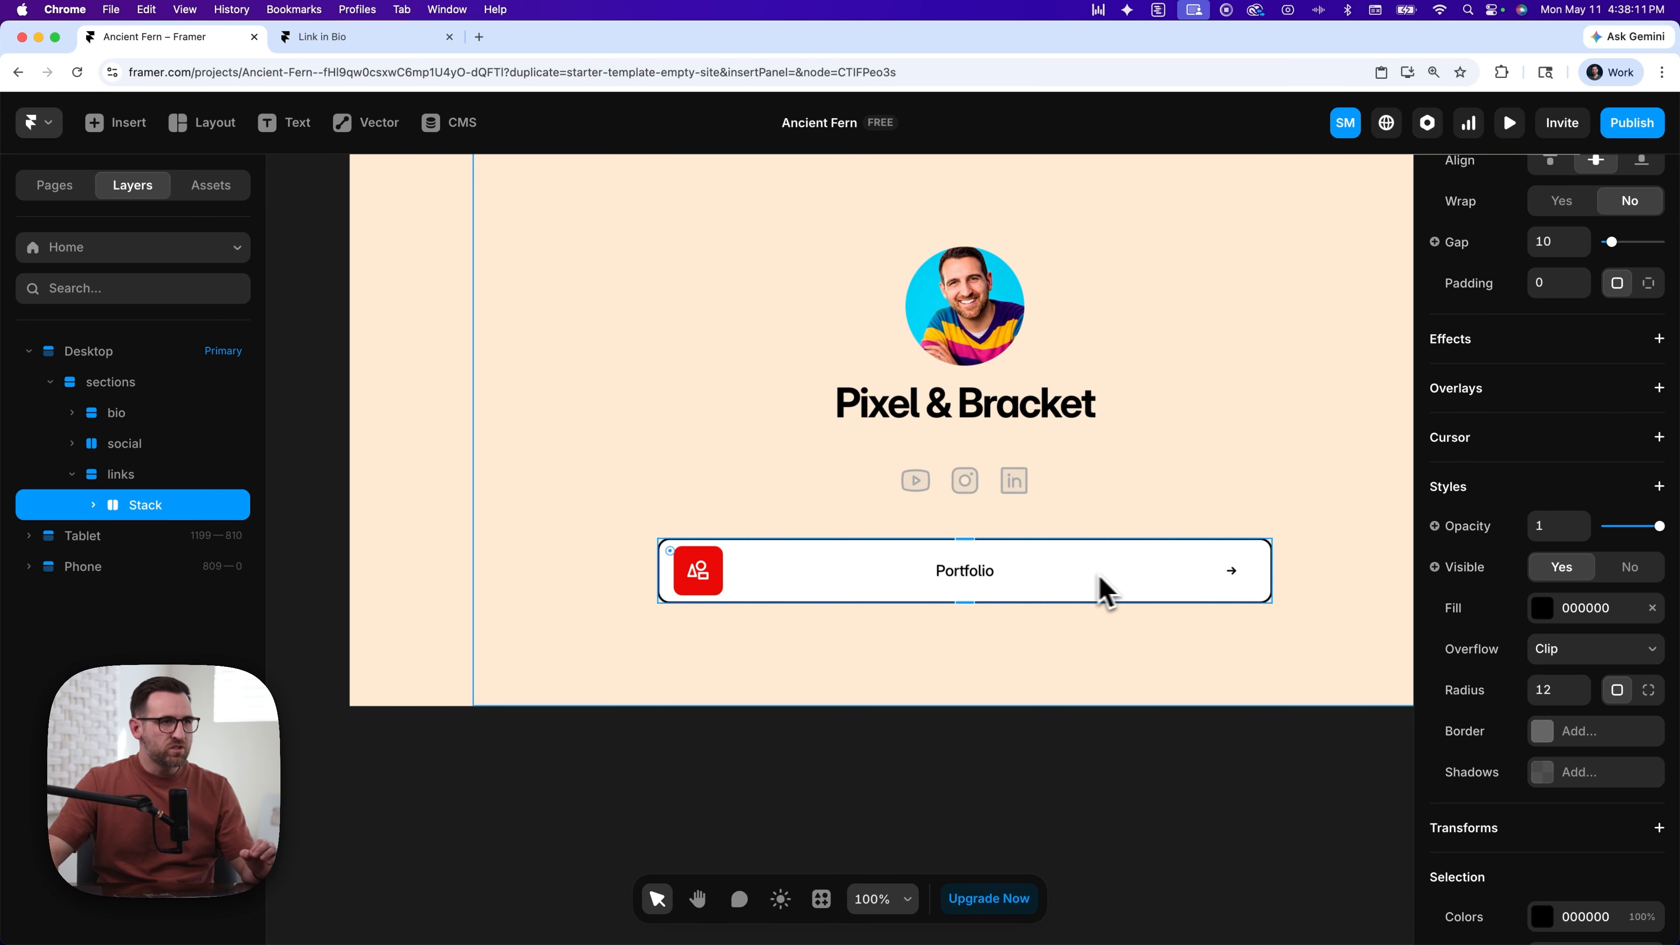
- Switch the height sizing of the black outer stack around the Portfolio card to Fixed
scroll(1472, 550, up, 6)
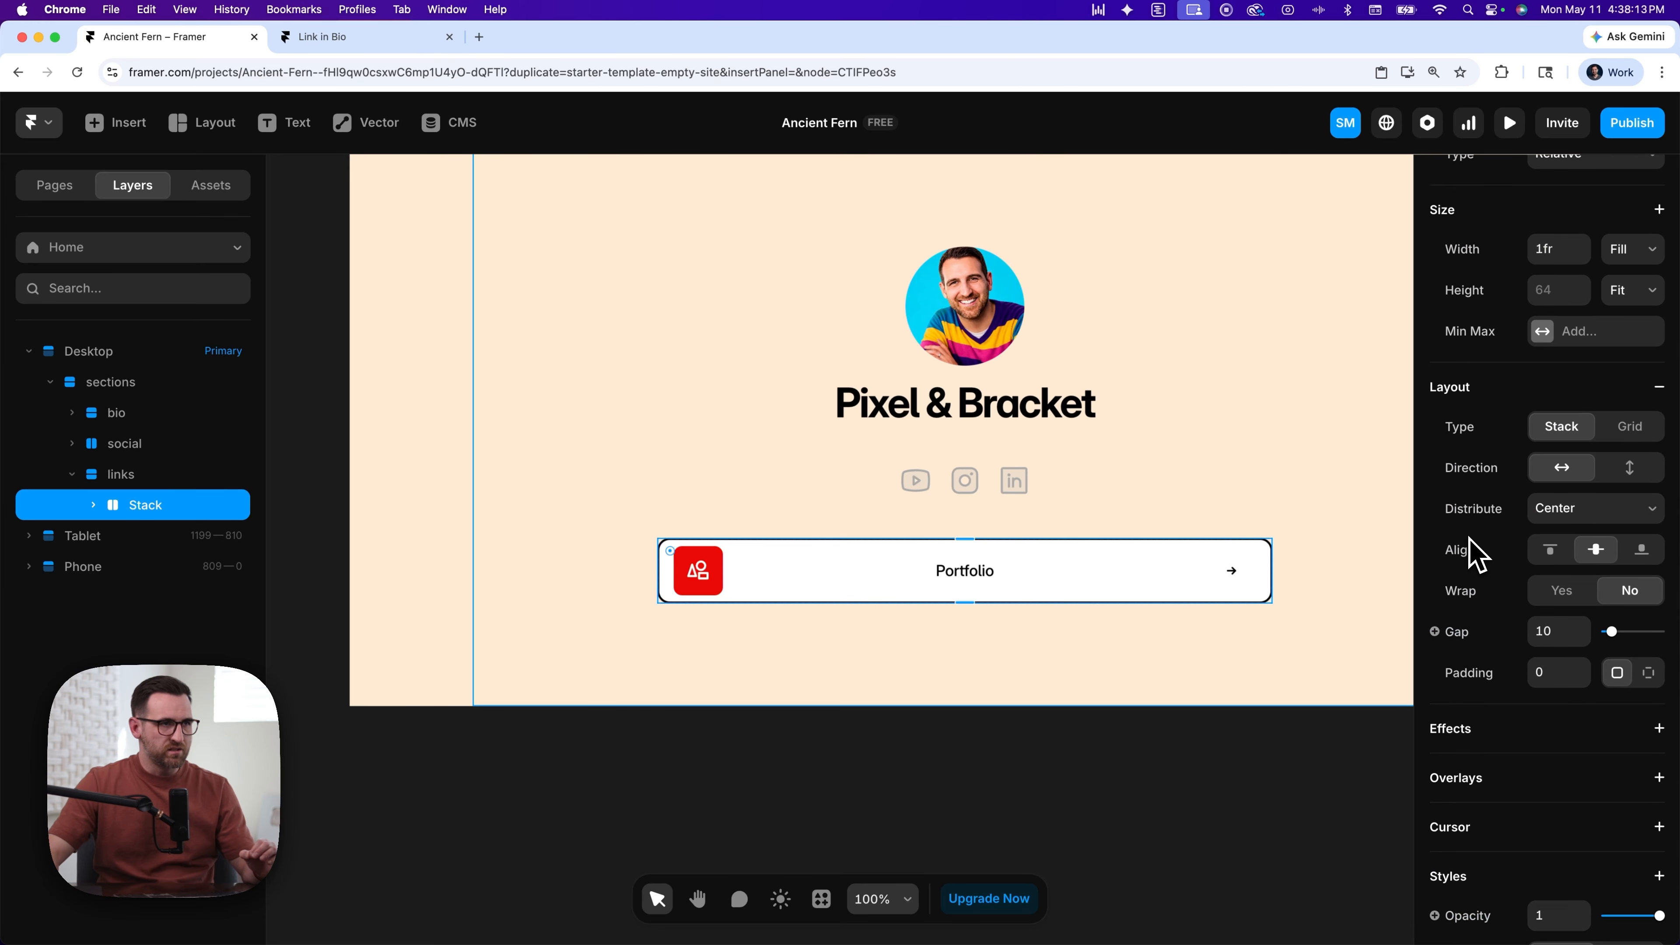
scroll(1474, 552, up, 4)
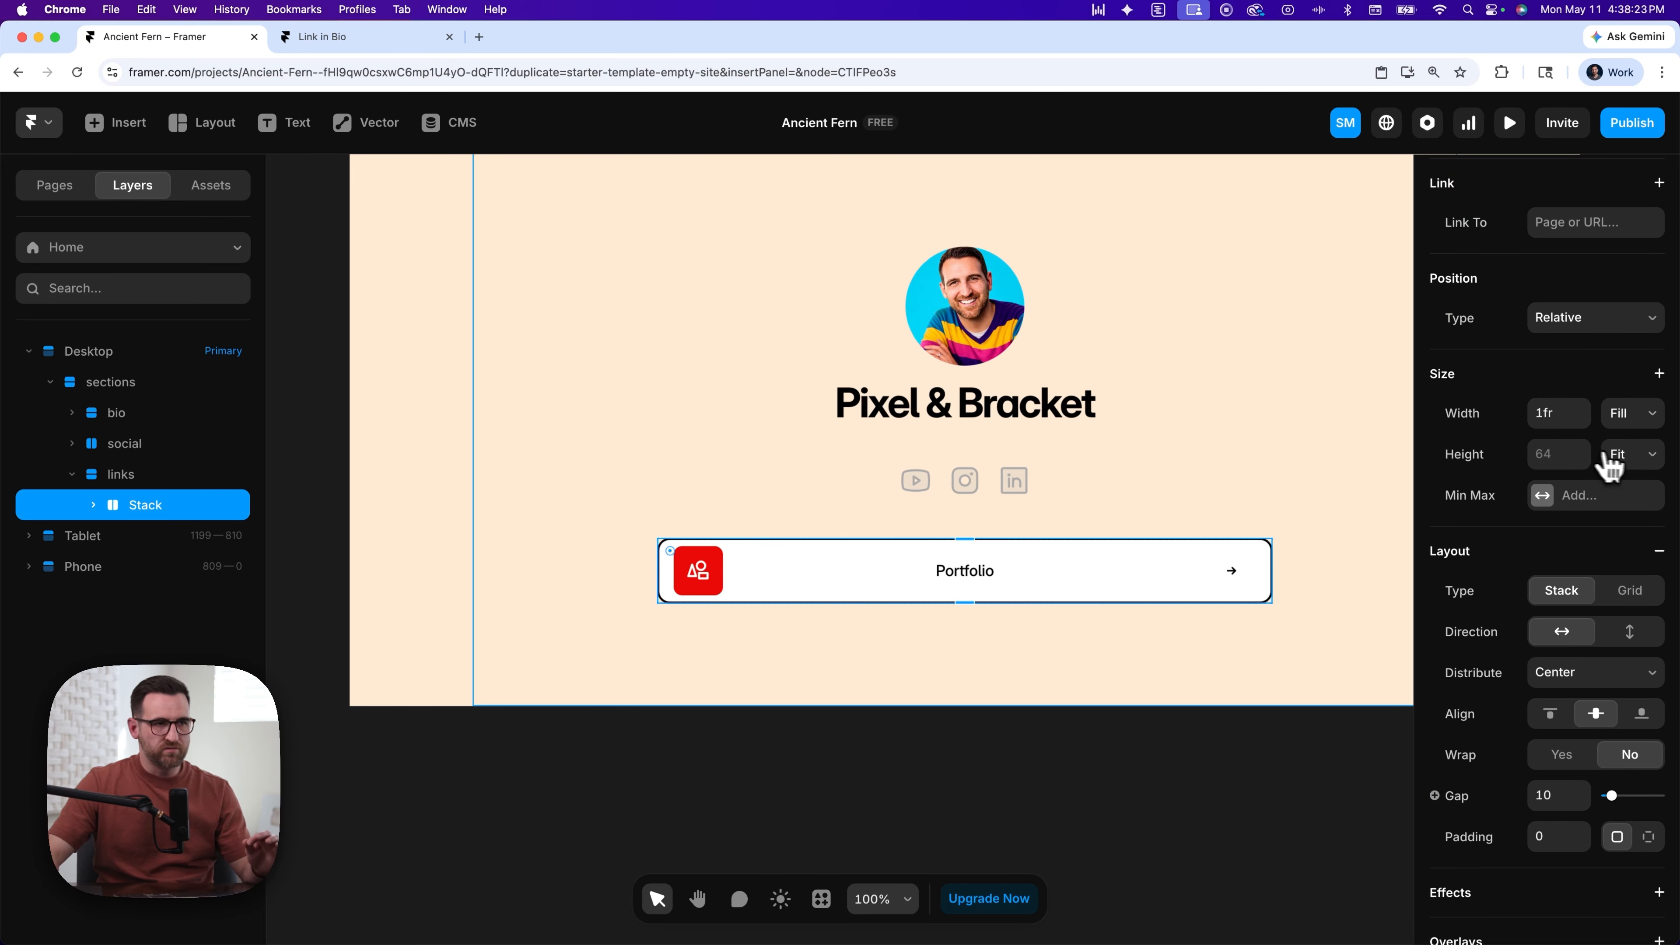
click(1636, 453)
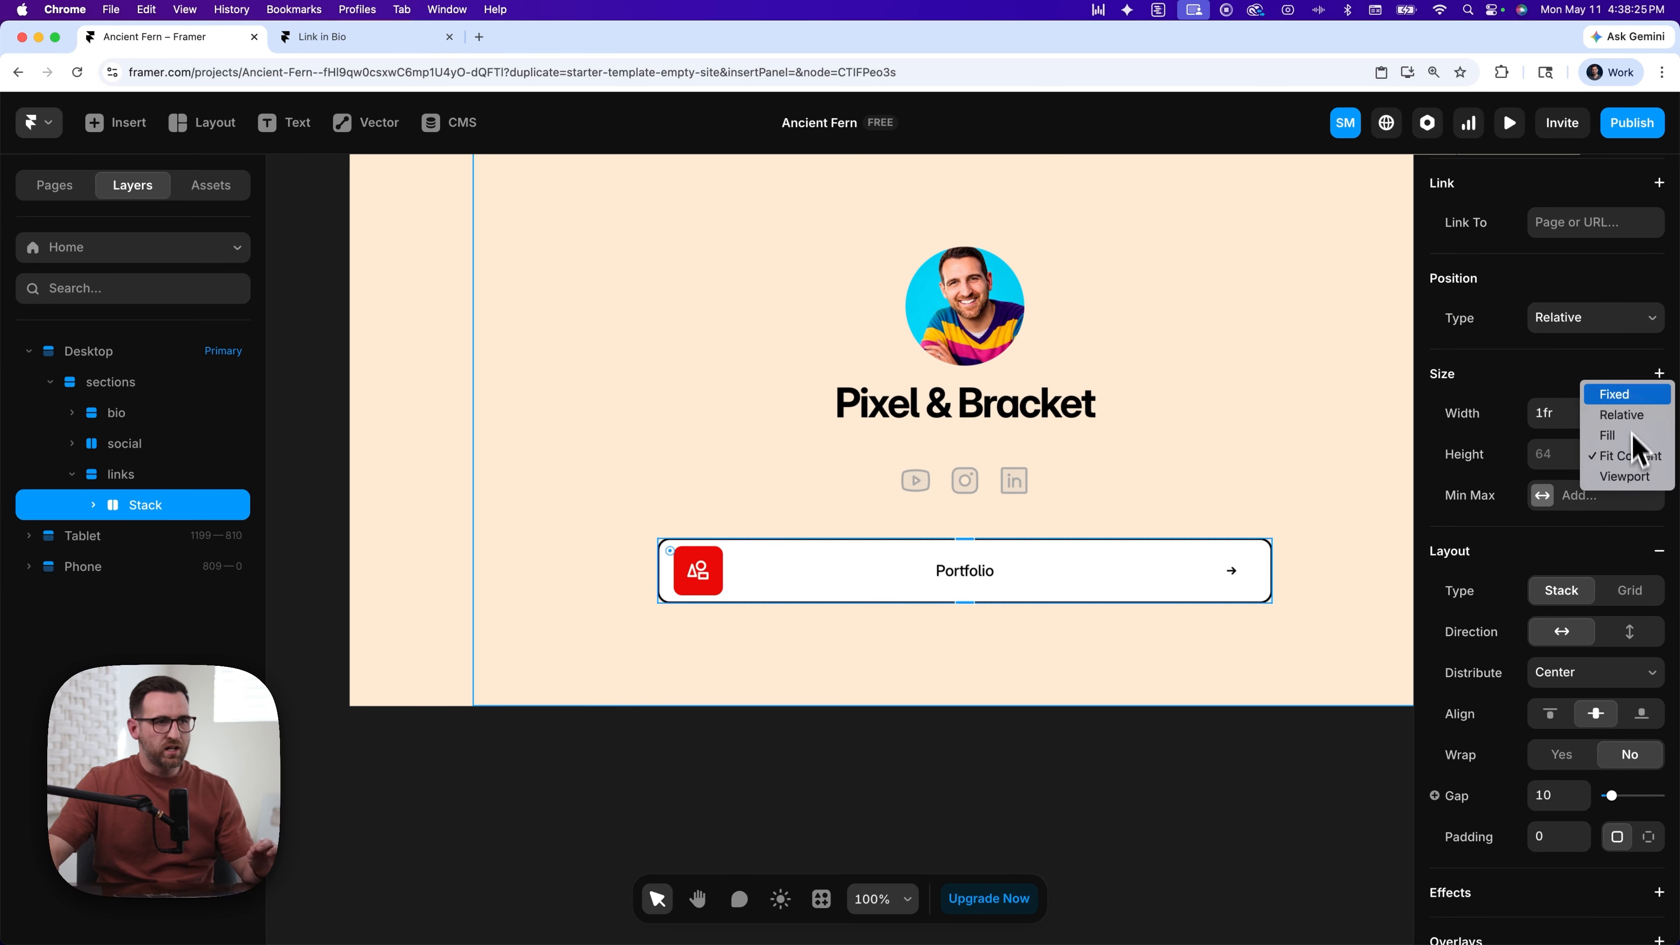
click(1632, 395)
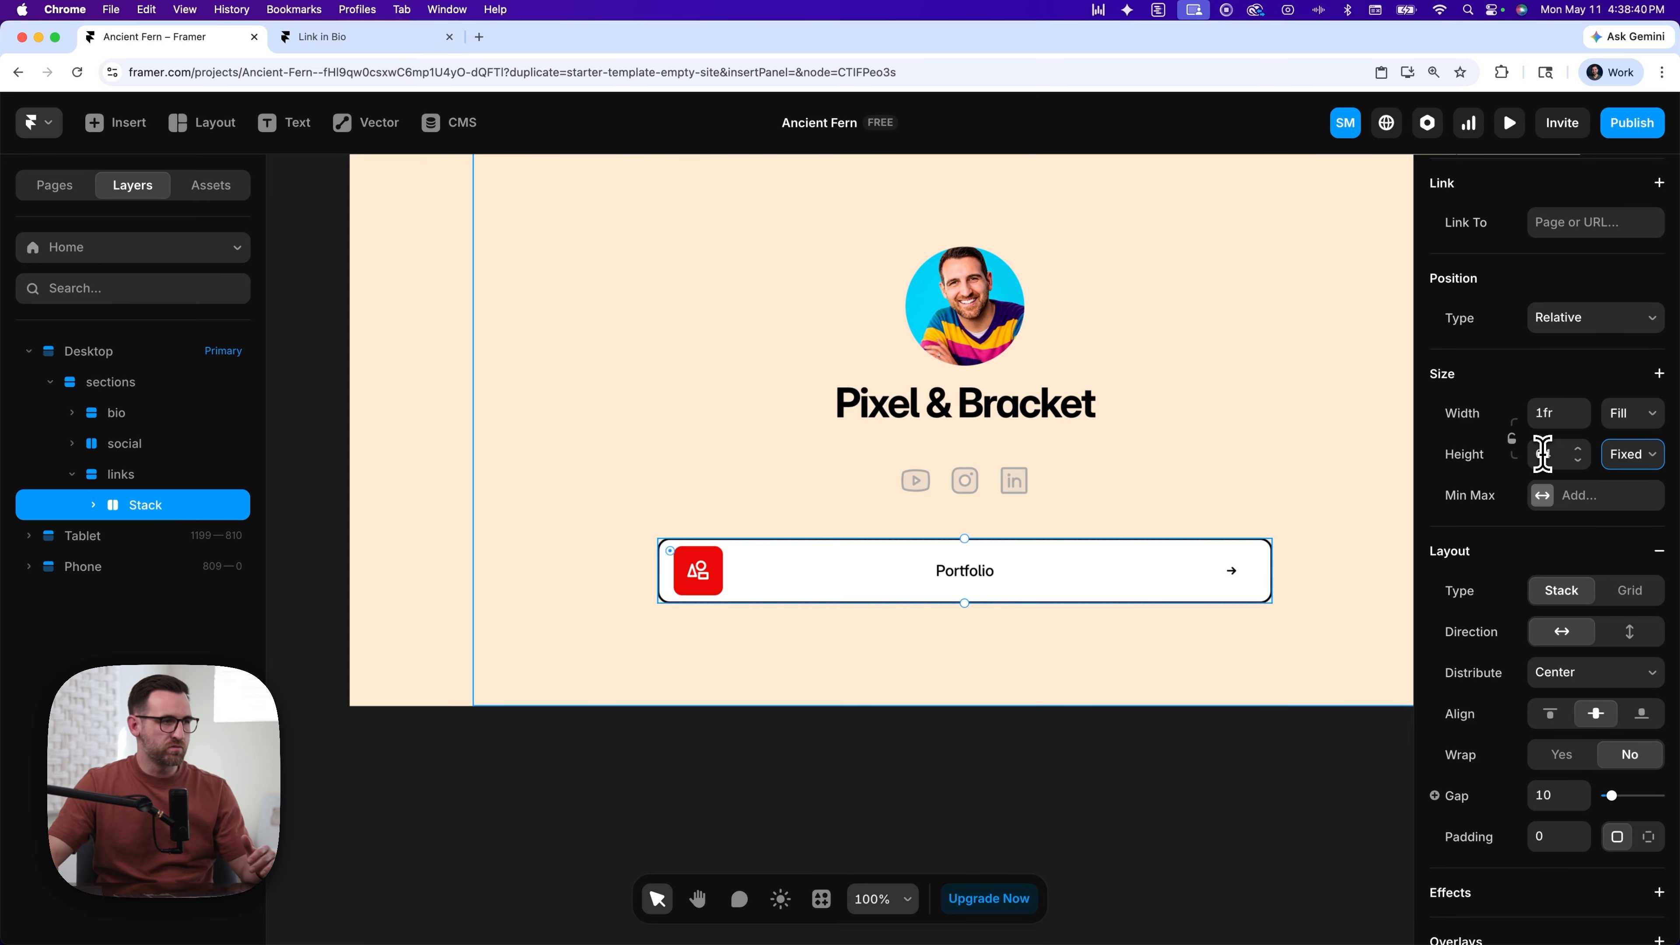
- Set the overflow of the black outer stack inside links to Visible
click(95, 506)
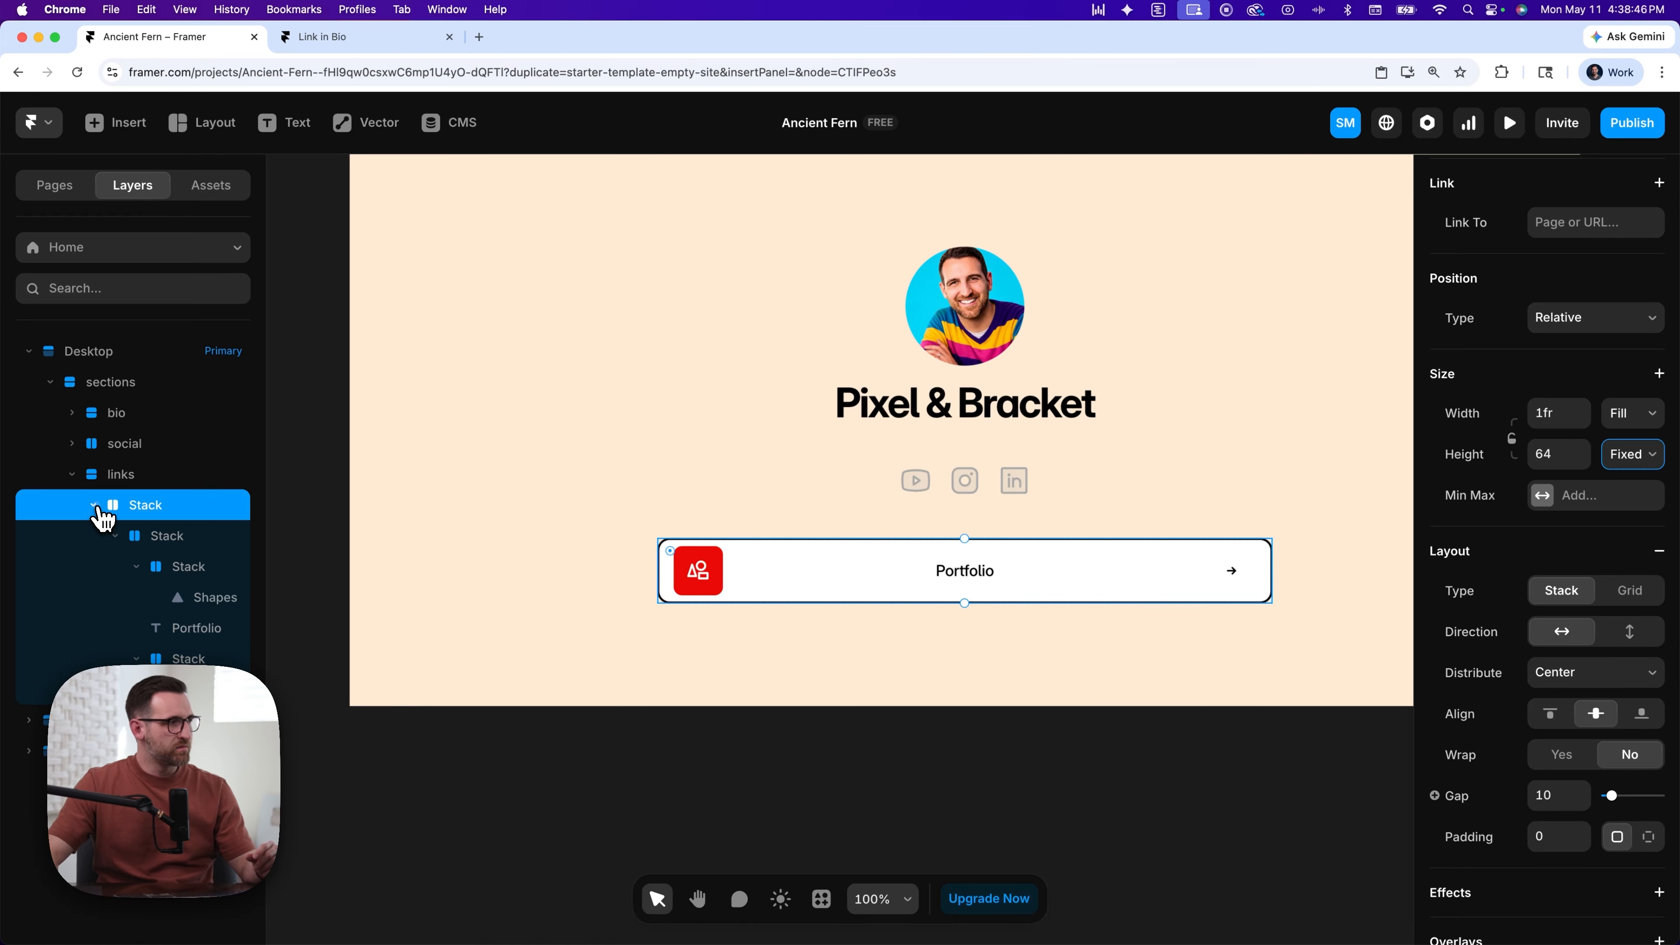
click(167, 536)
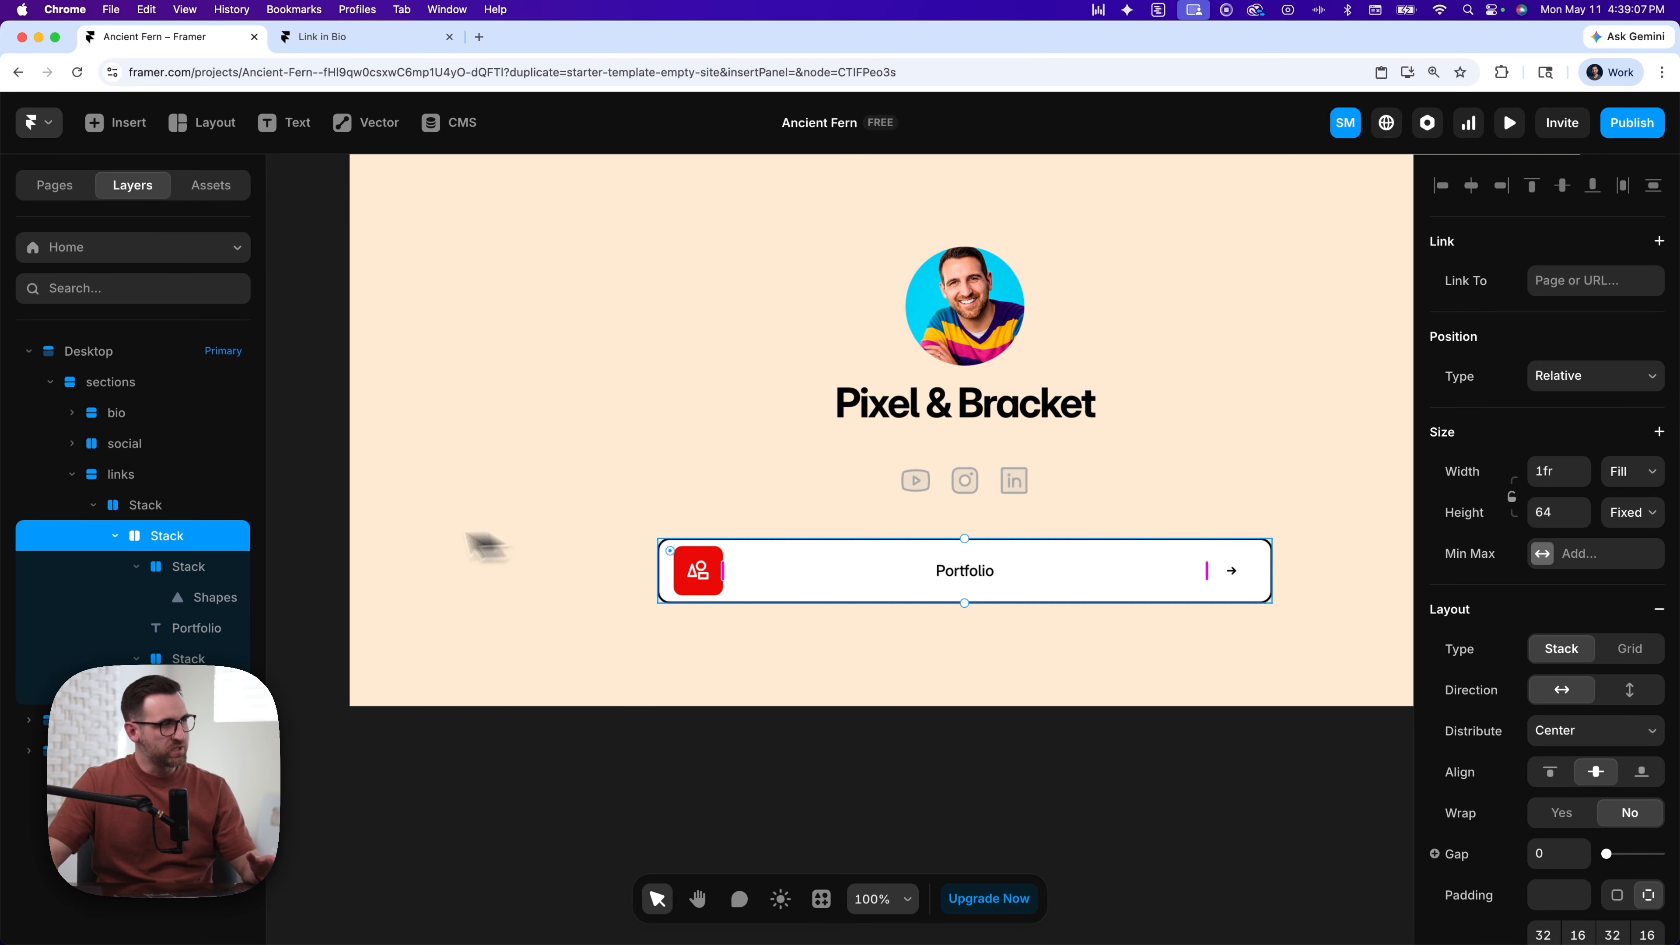
click(146, 505)
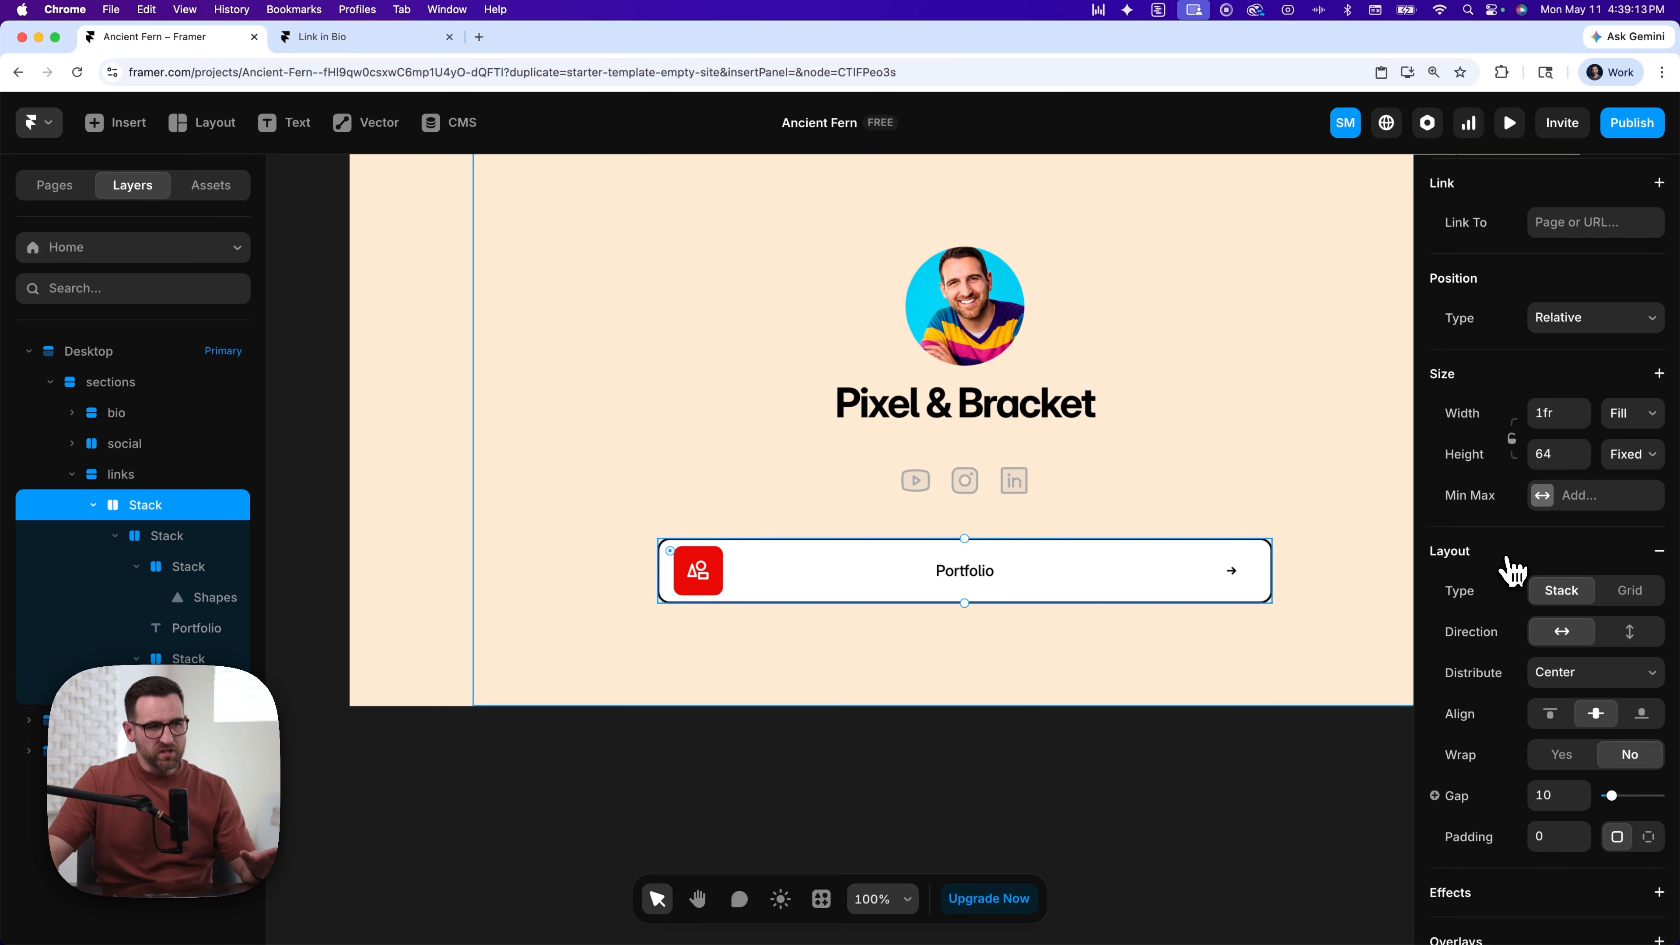
scroll(1512, 606, down, 6)
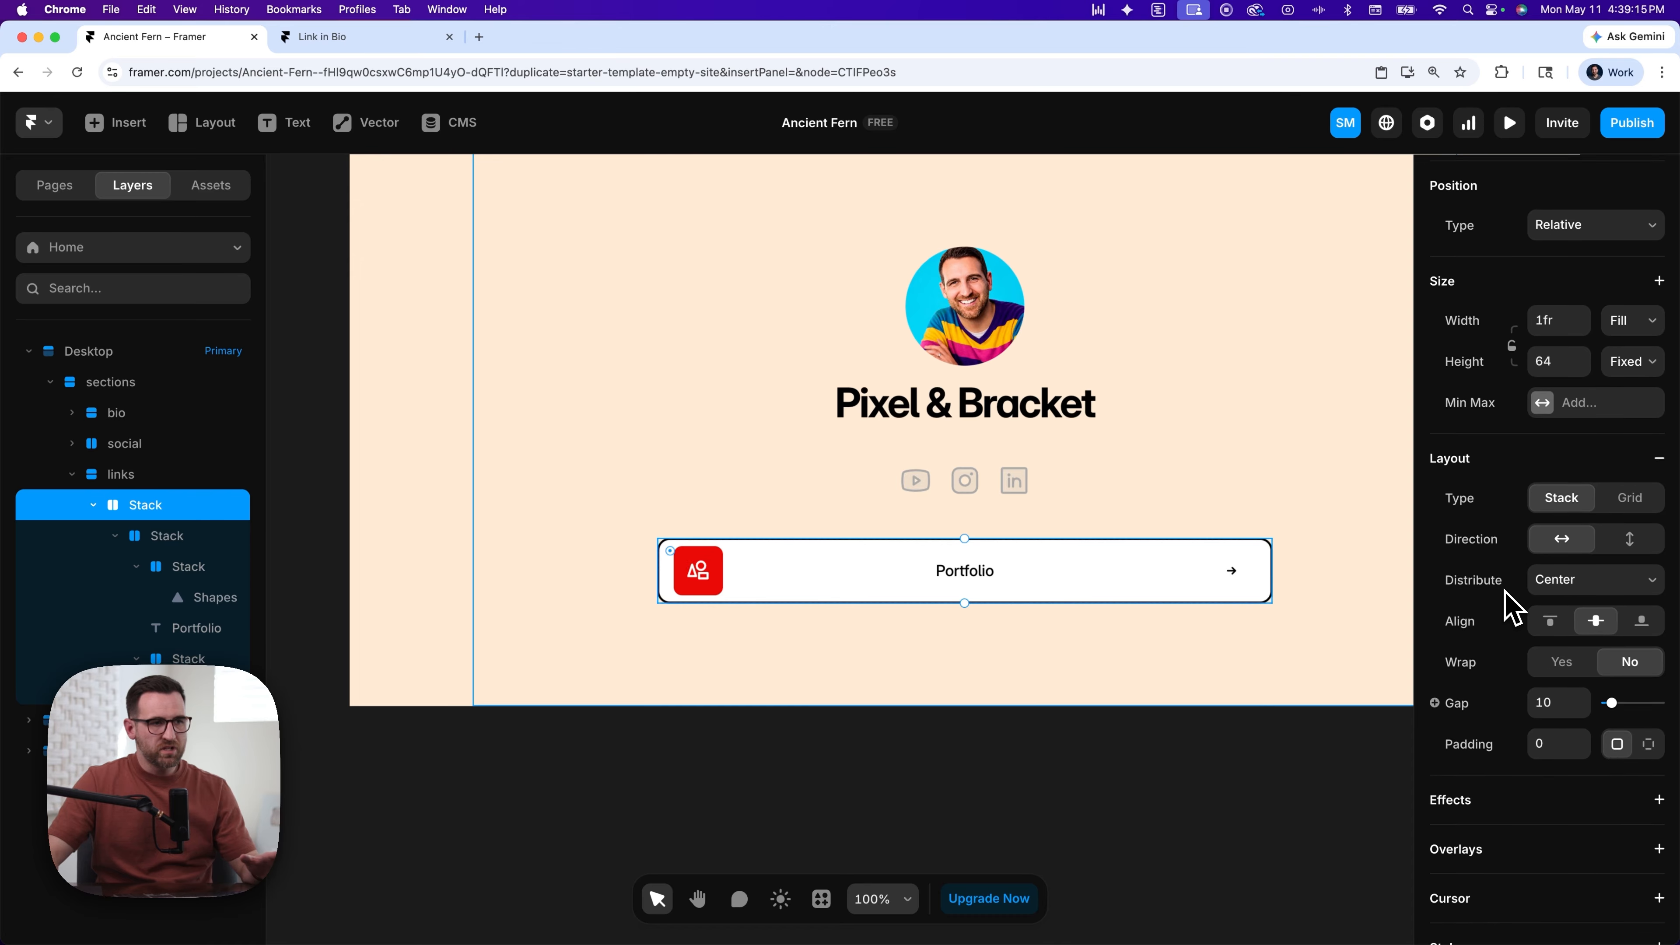
scroll(1512, 599, down, 4)
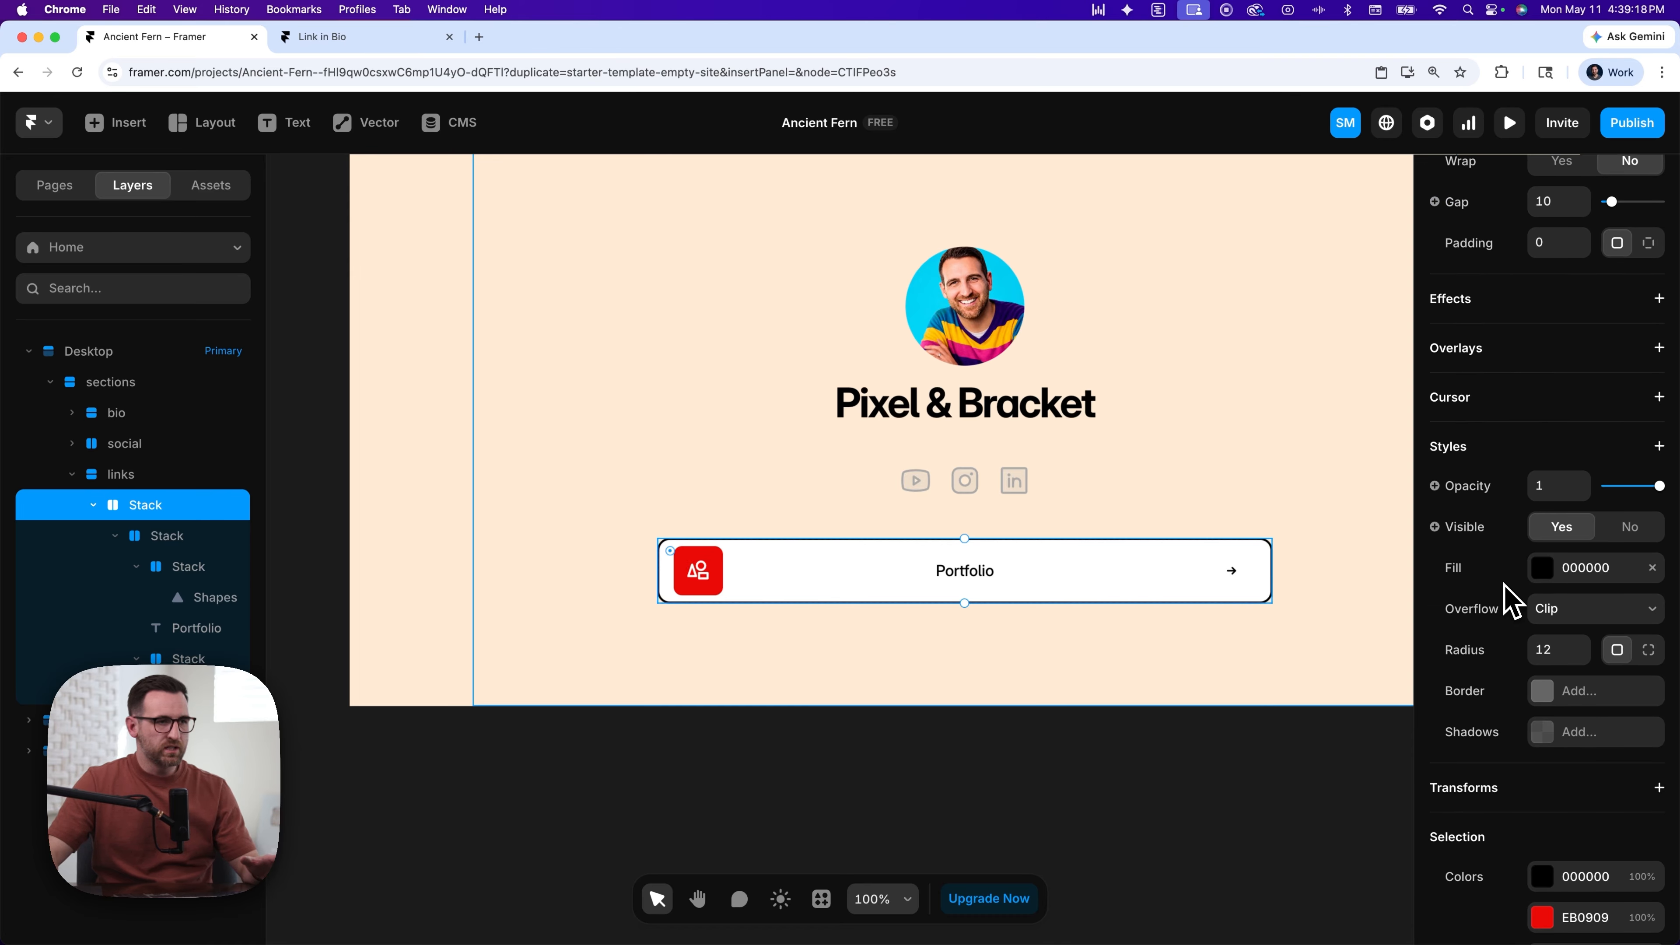
click(1561, 608)
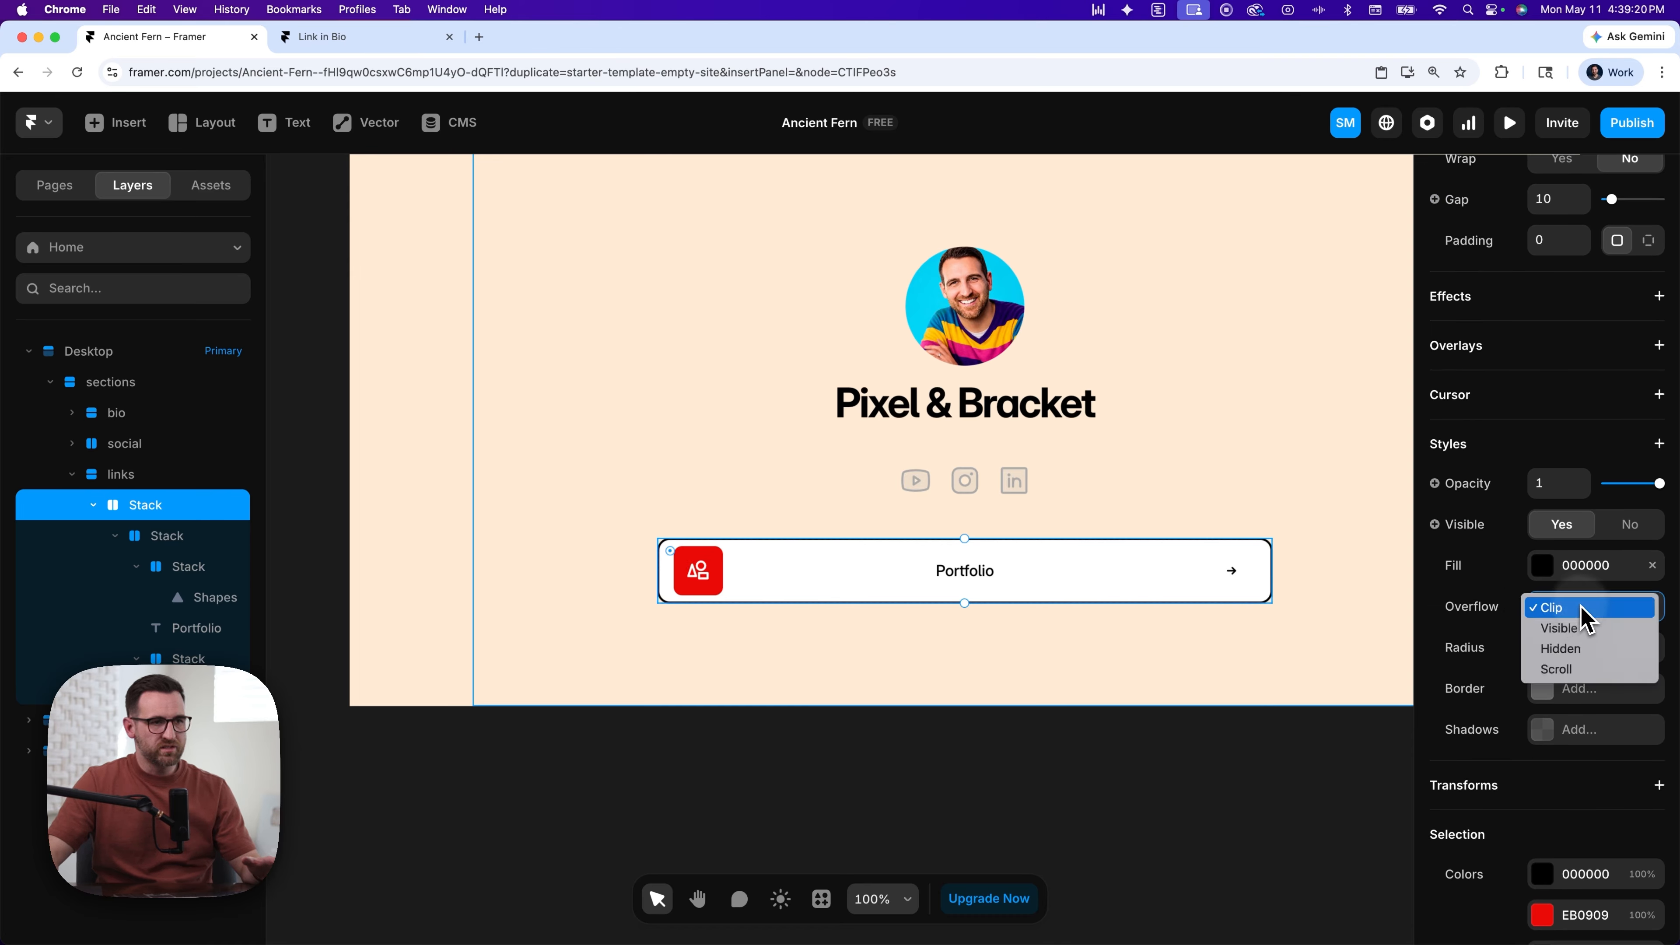
click(1570, 629)
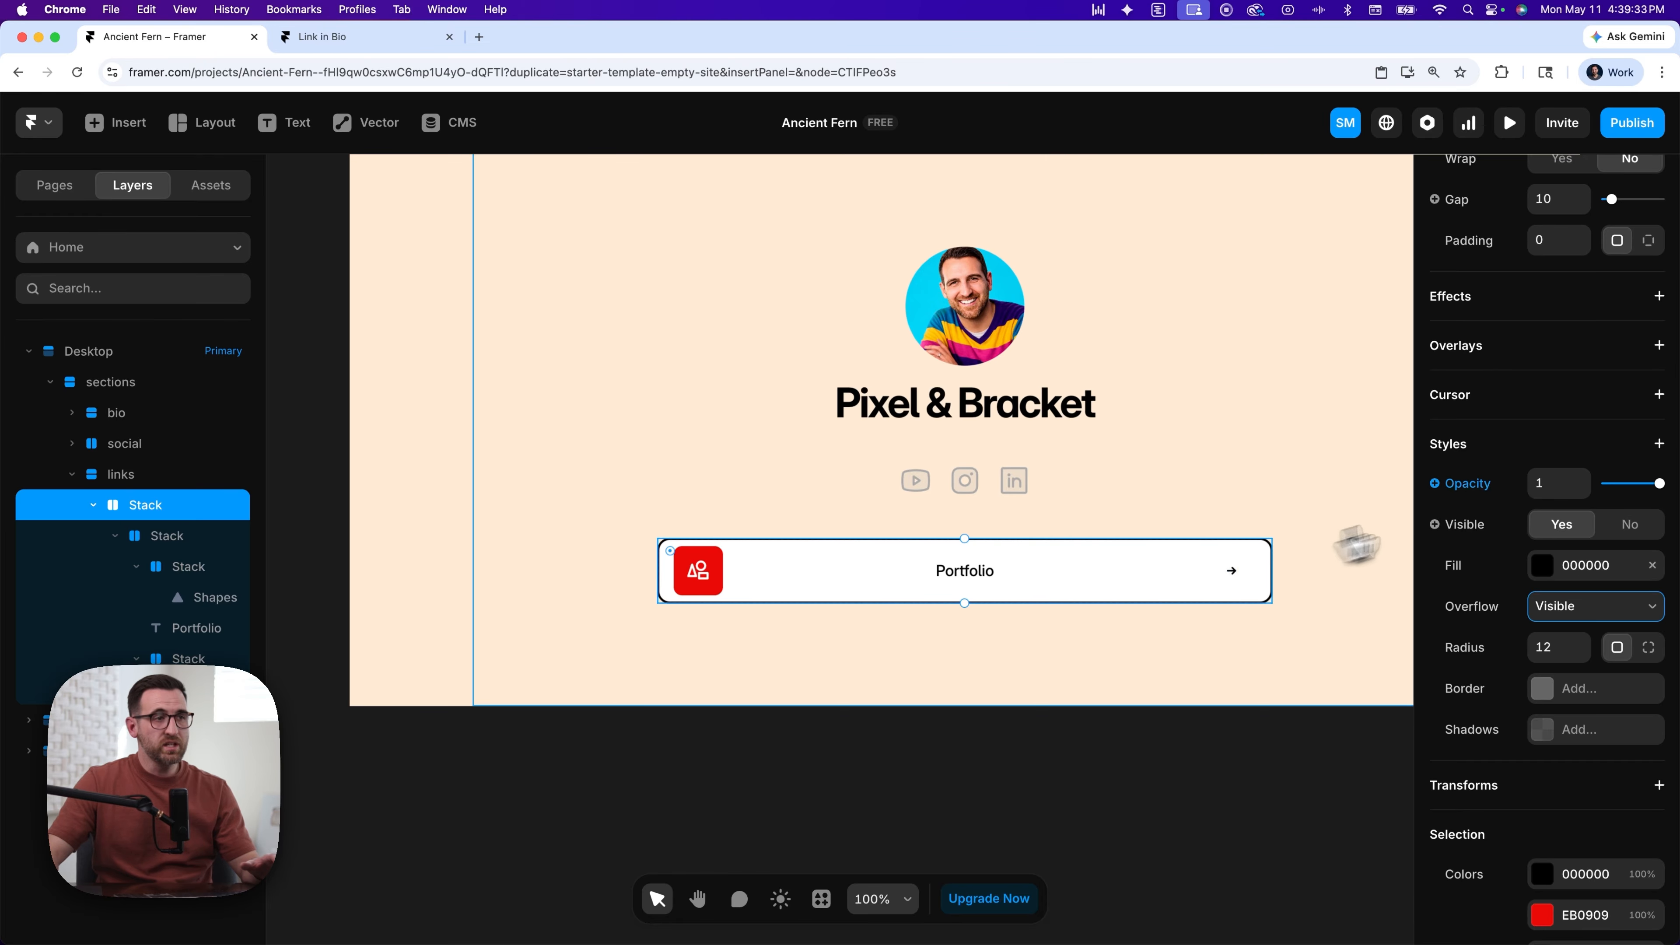
- Switch the black outer stack to individual padding per side and set its bottom padding to 10
scroll(1467, 506, up, 5)
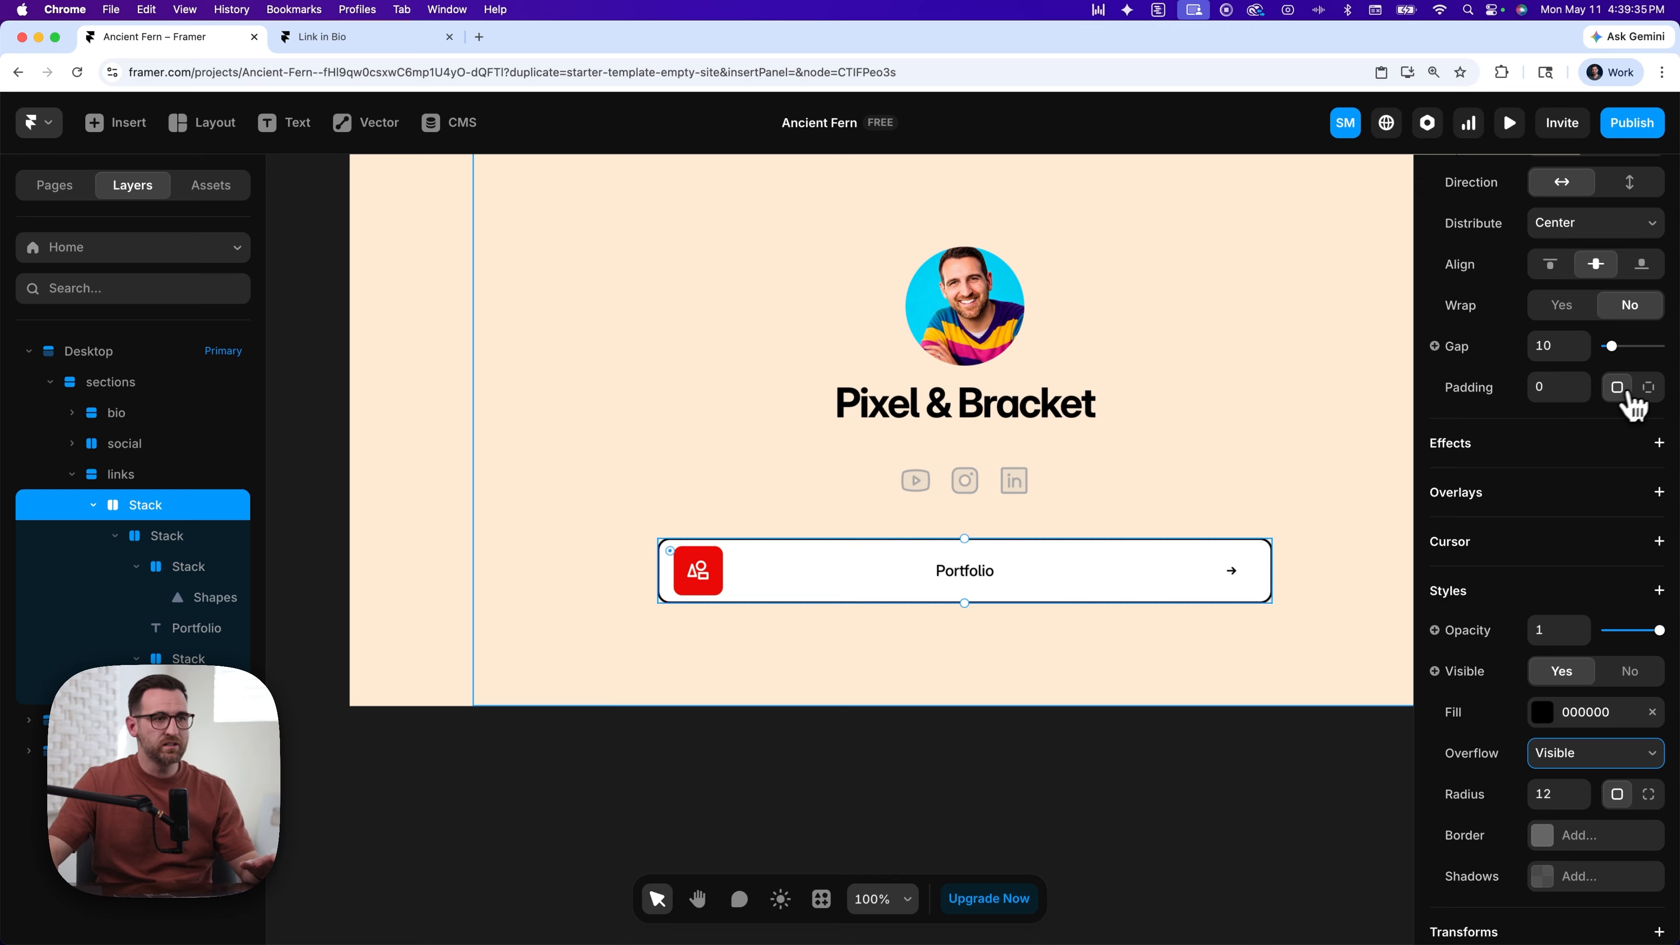
click(1650, 389)
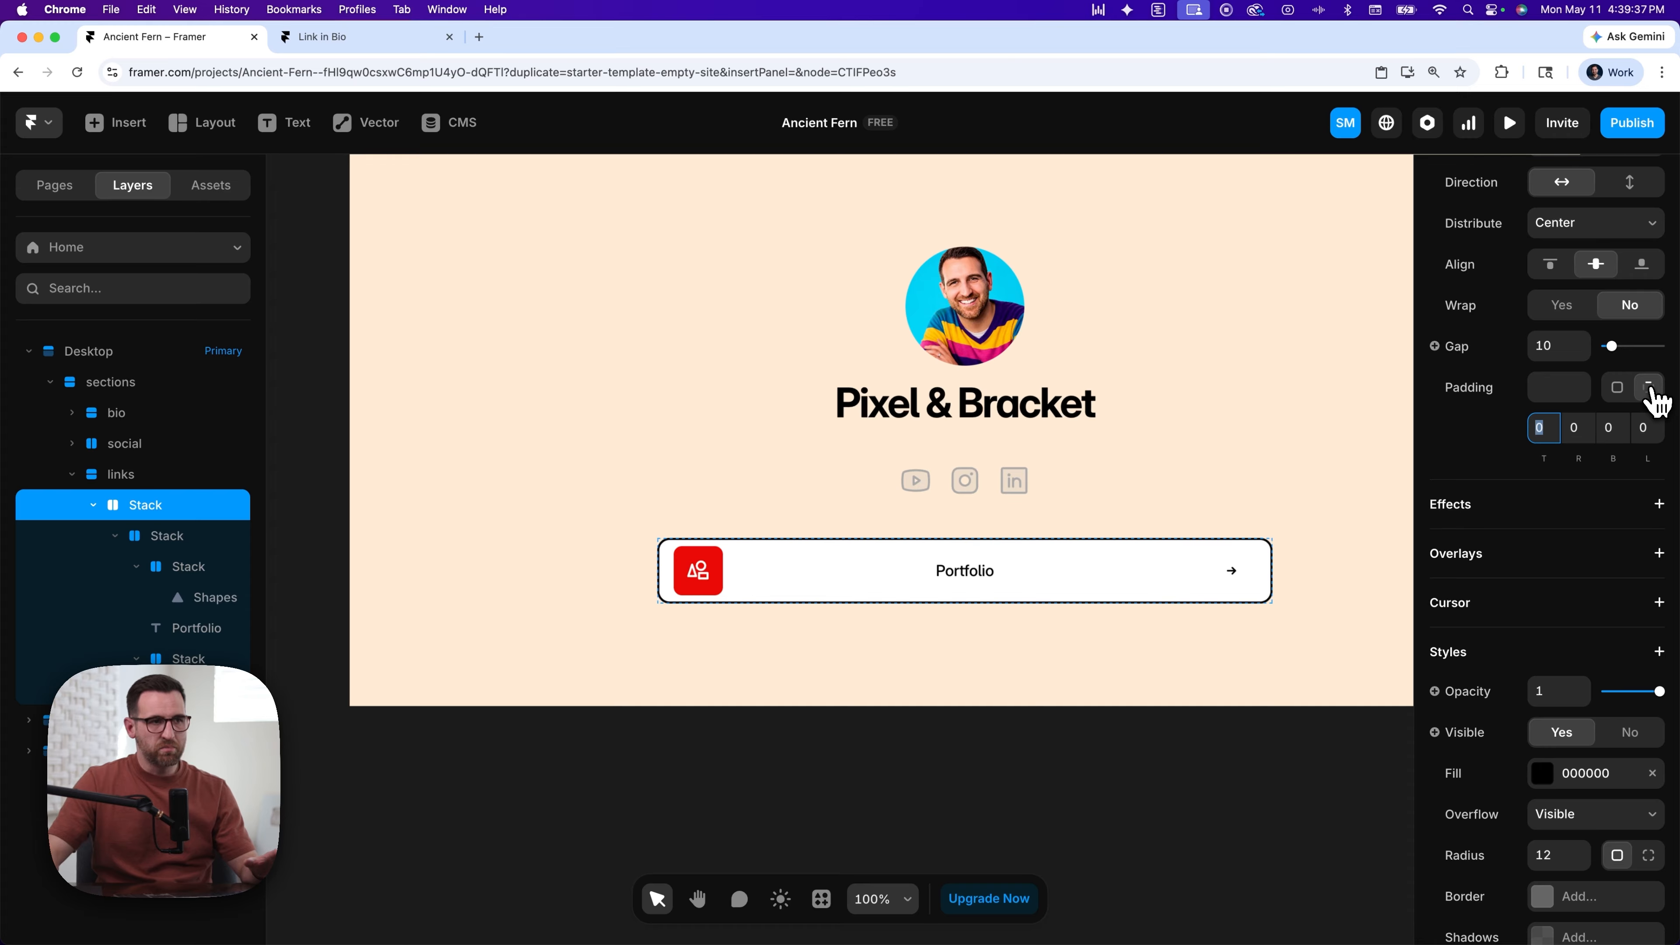
click(1614, 429)
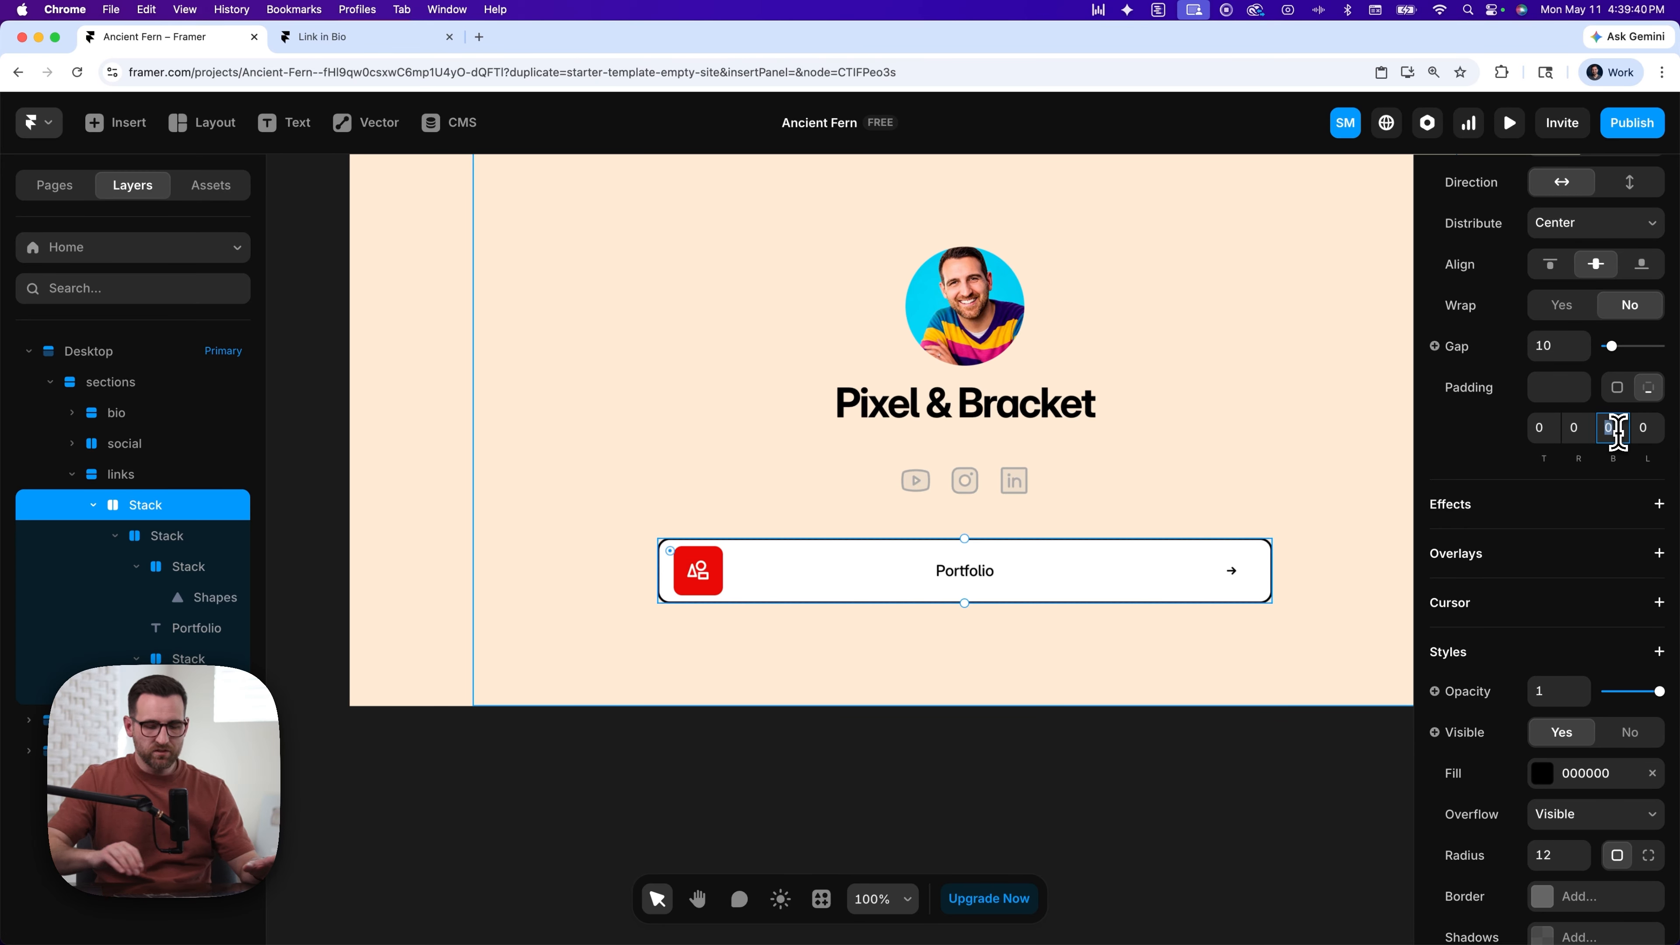
text(10)
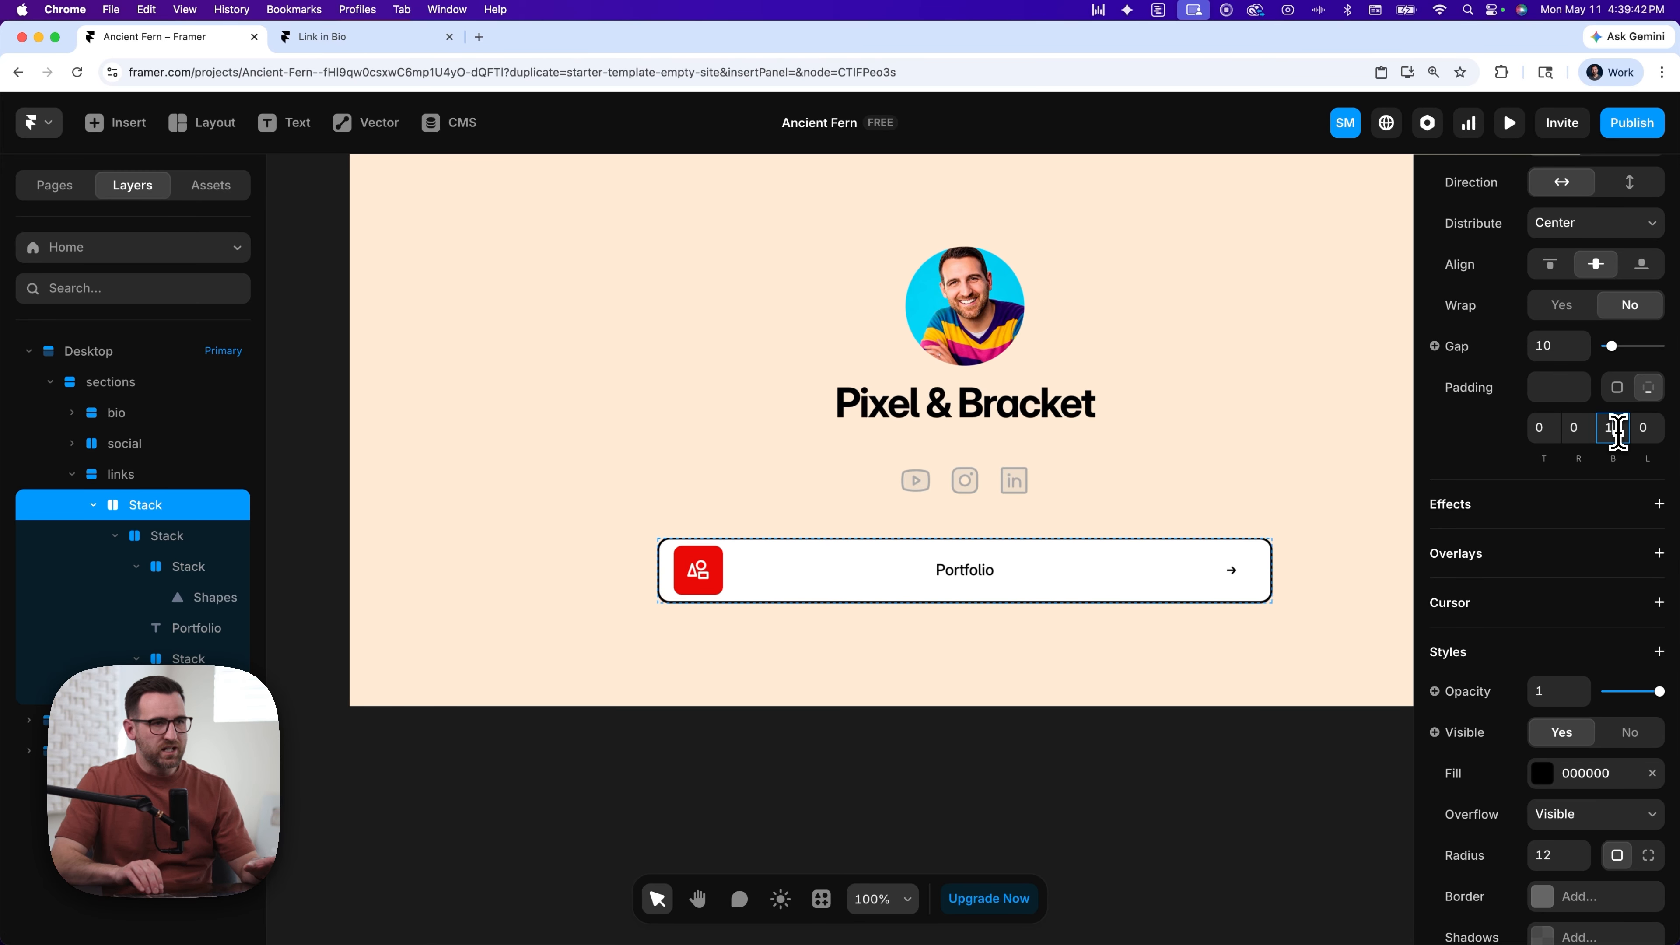
key(shift+Up)
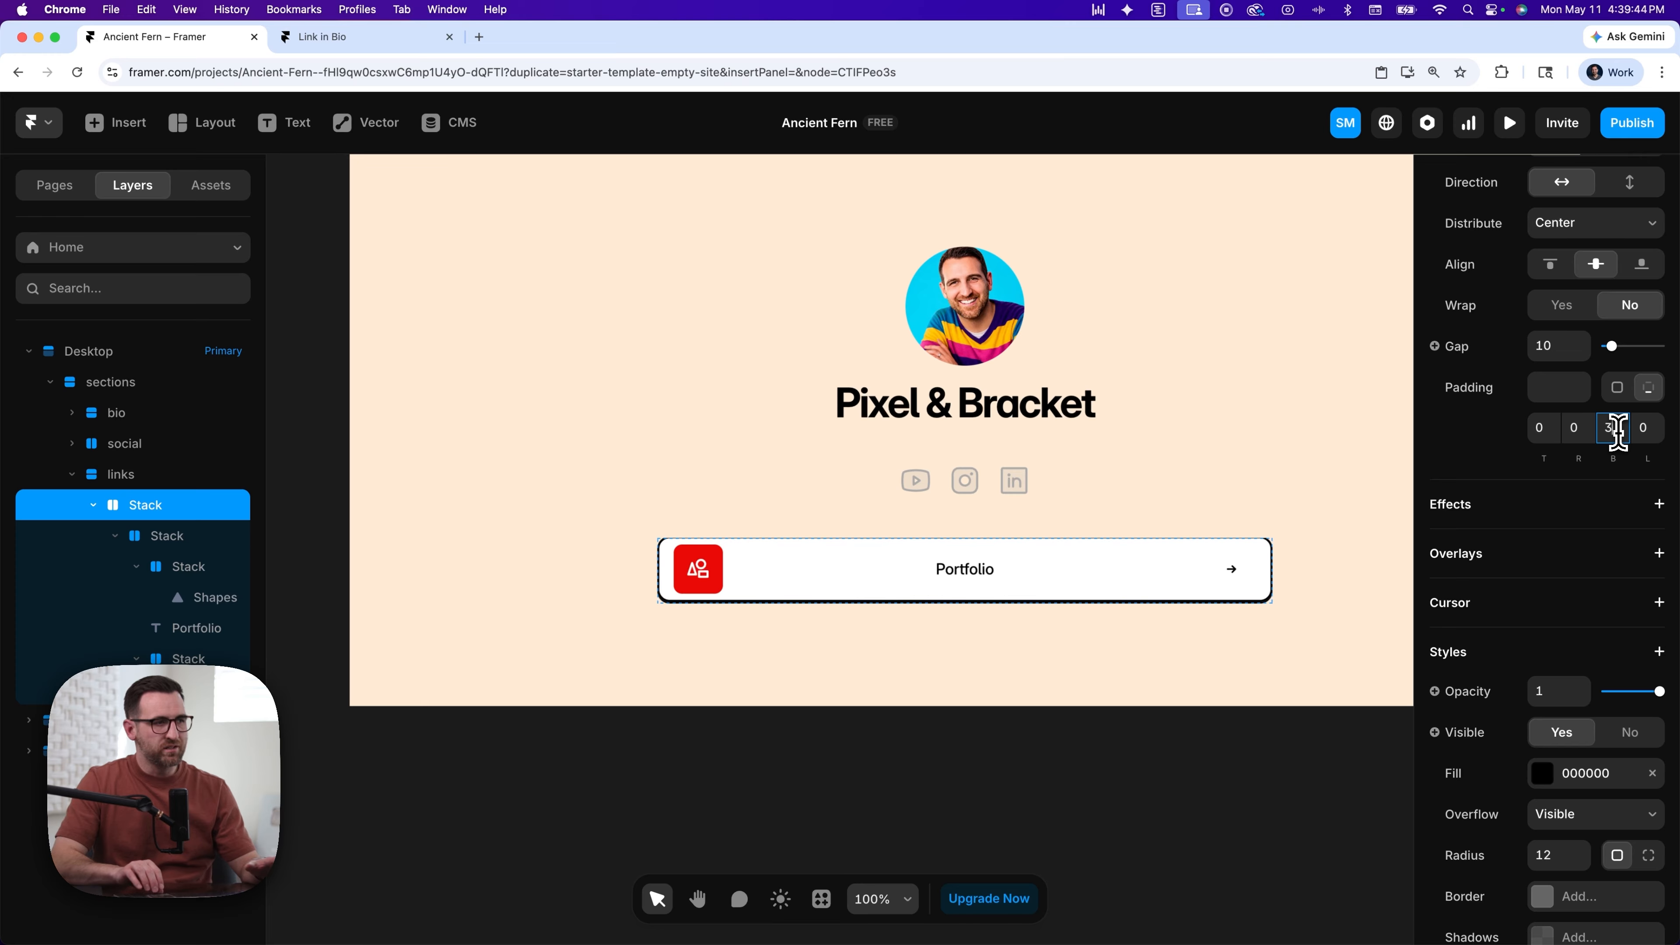
key(shift+Up)
key(shift+Up)
key(shift+Up)
key(shift+Up)
key(shift+Up)
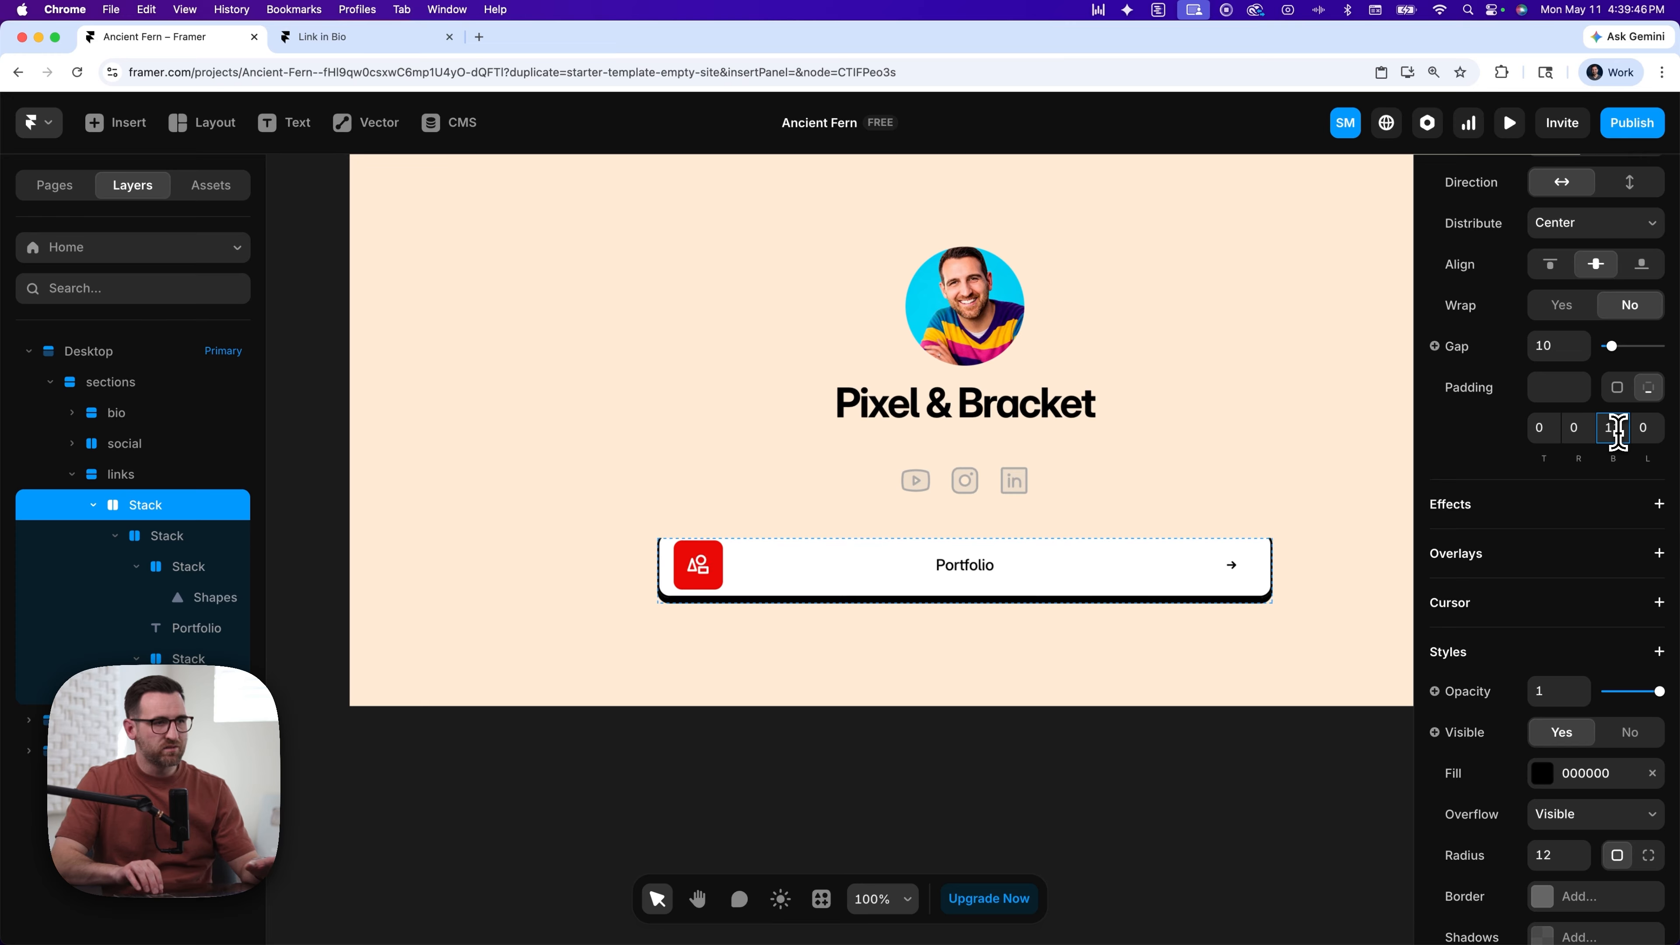
key(shift+Up)
key(shift+Up)
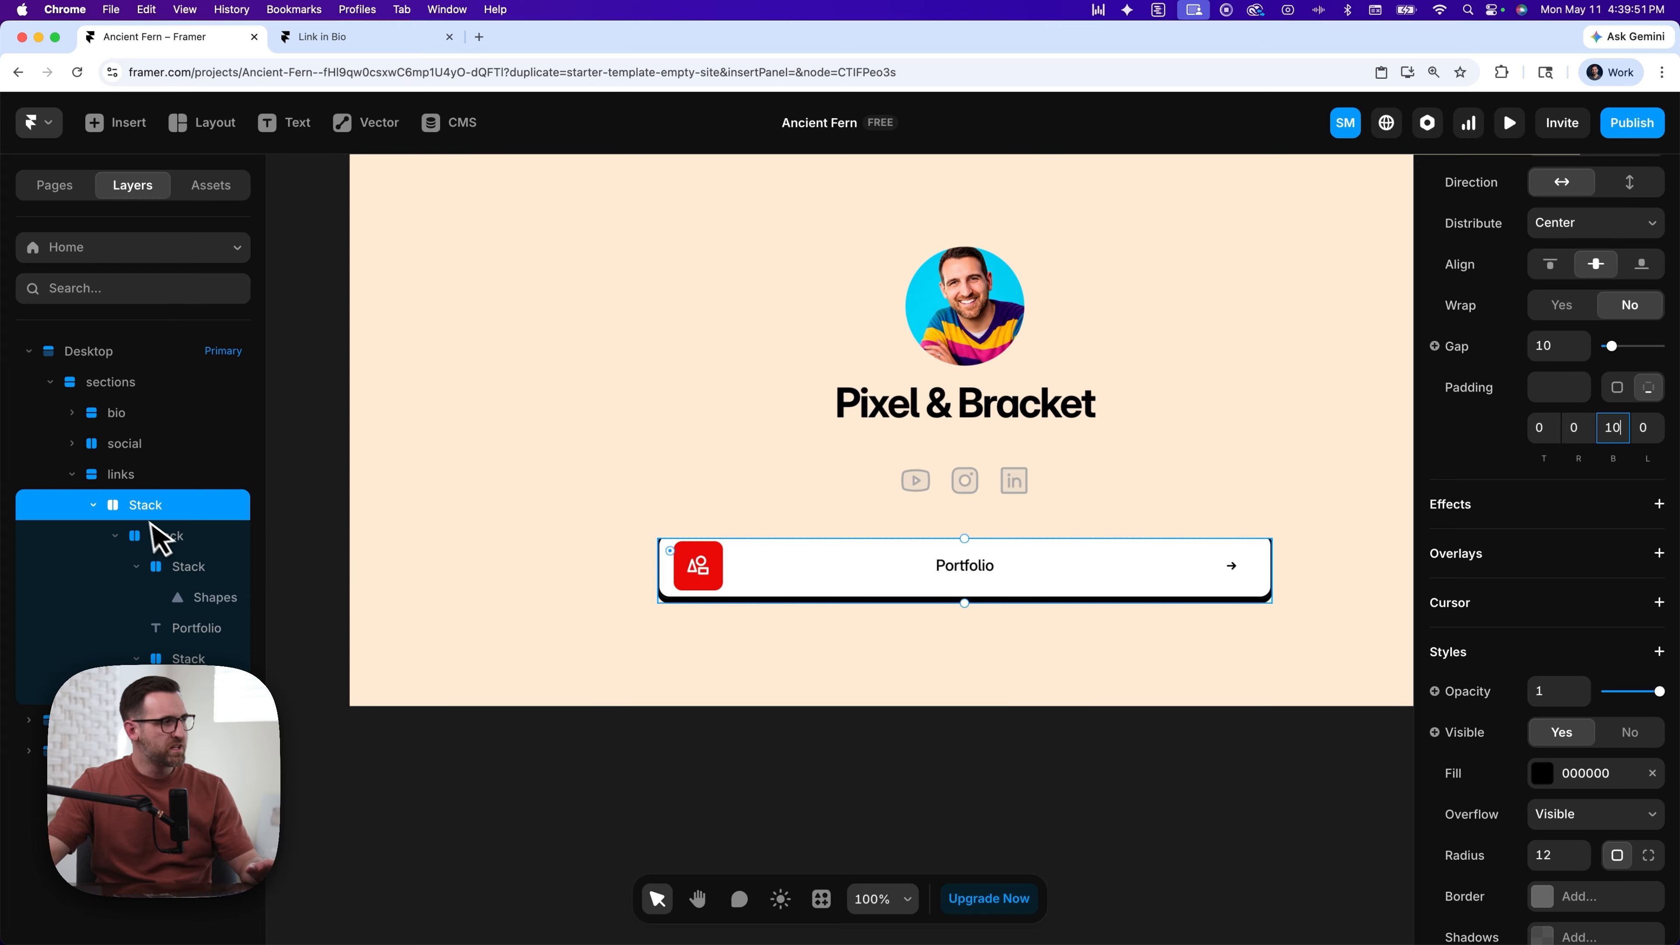
- Set the overflow of the links stack to Visible
click(125, 475)
click(129, 502)
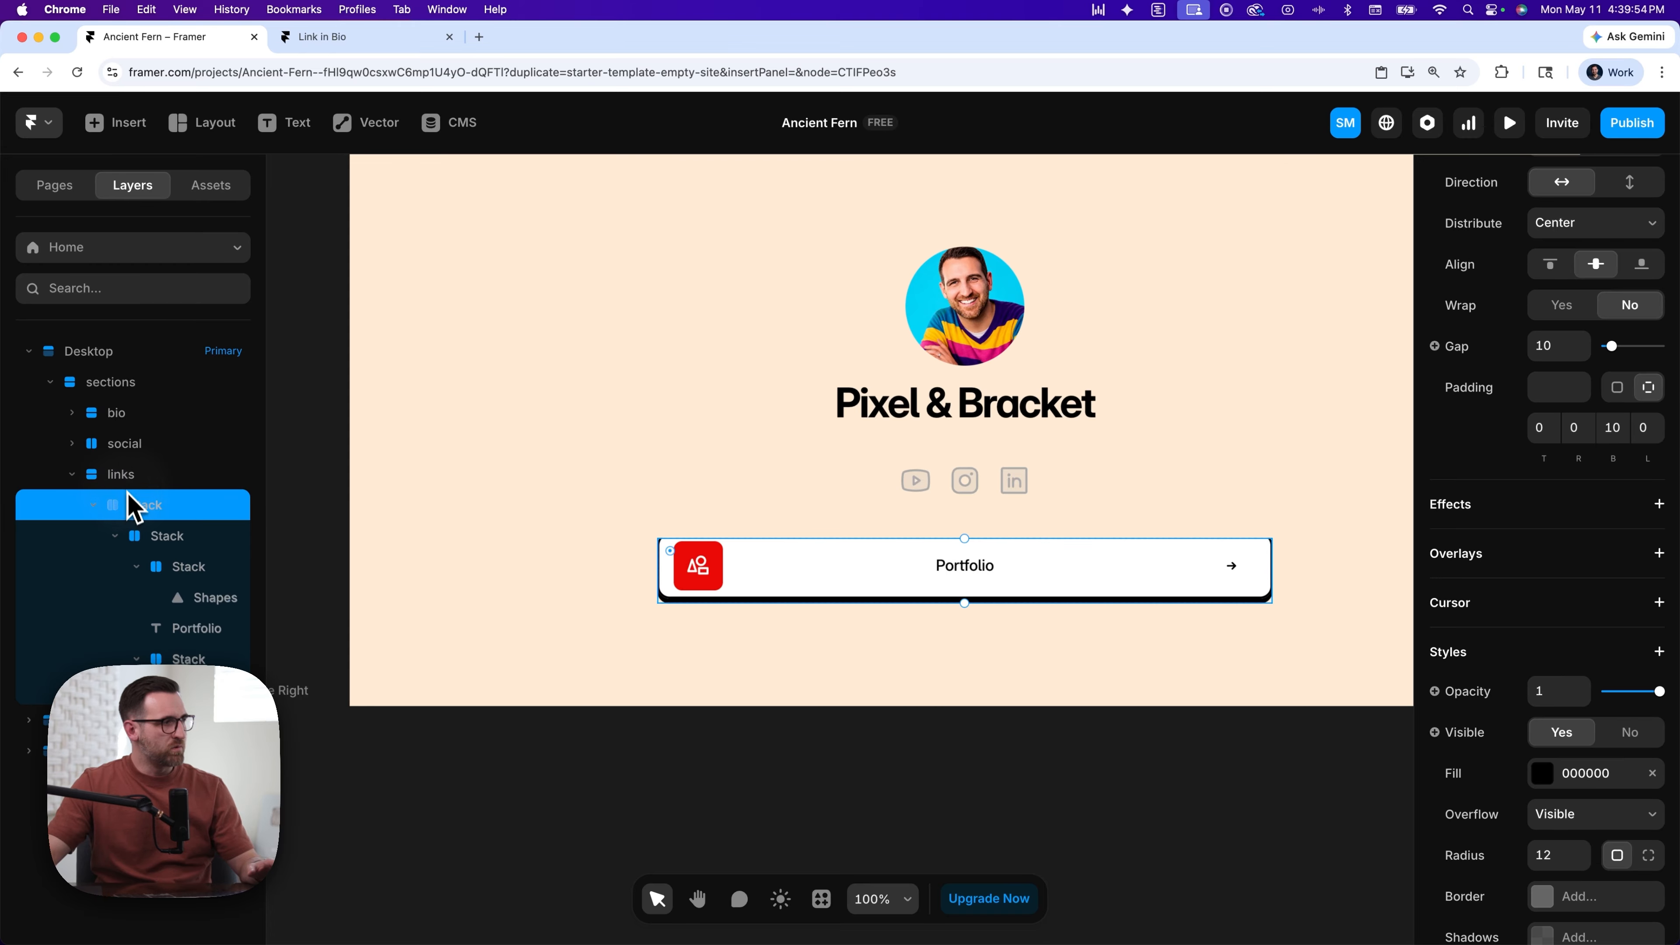
click(128, 478)
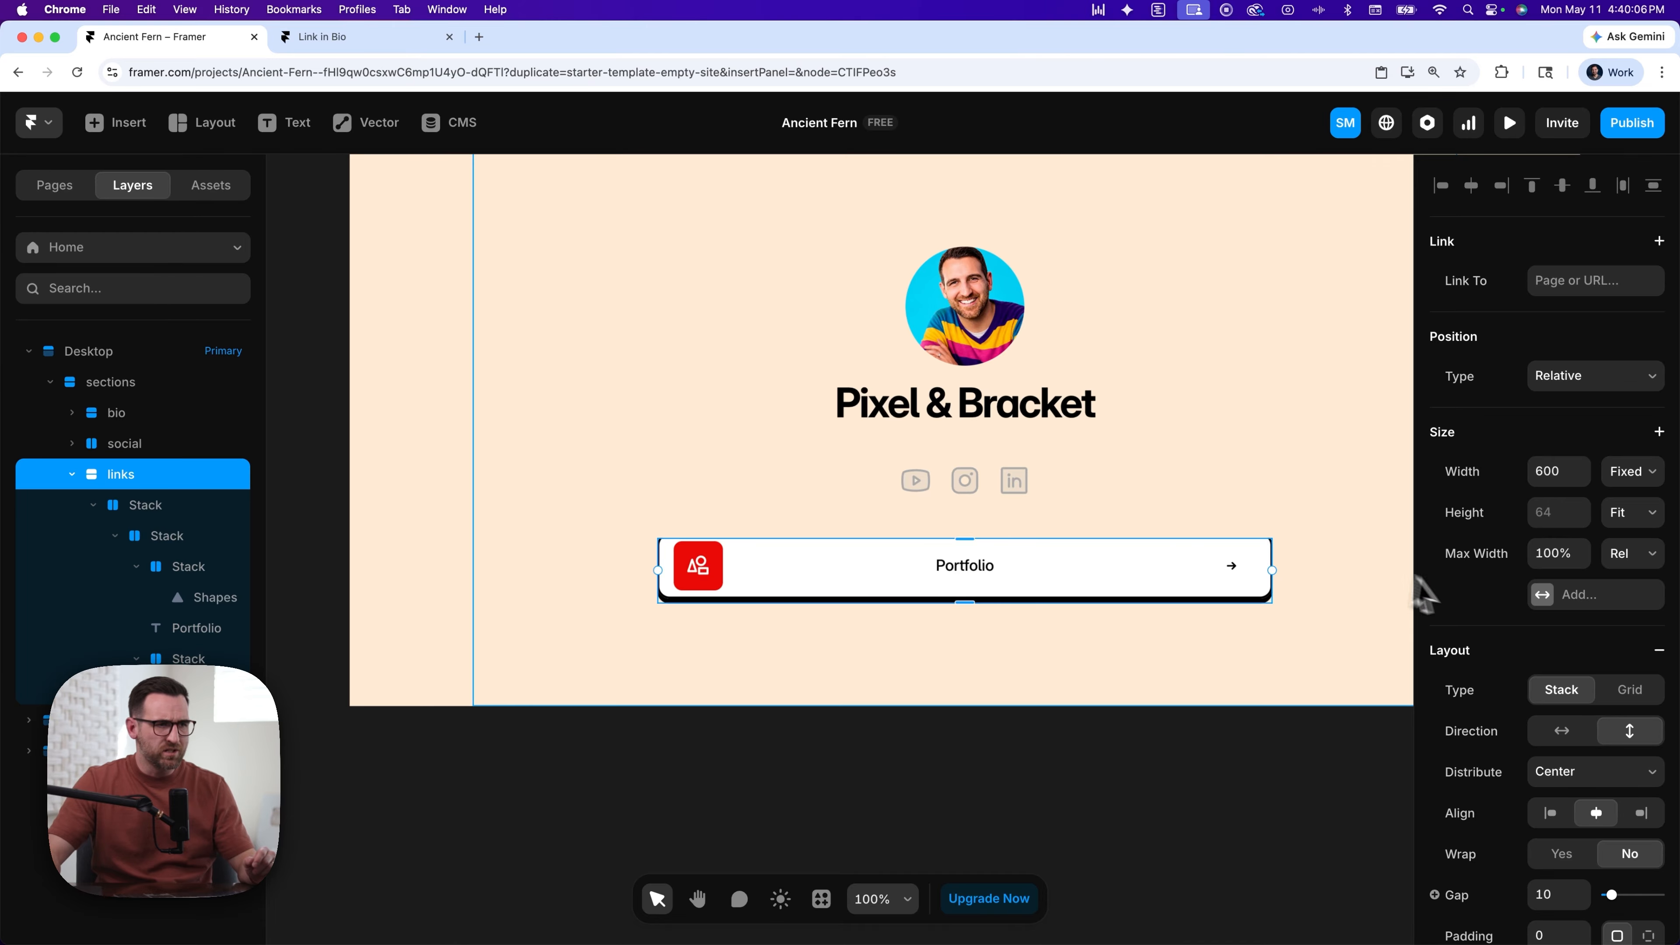
scroll(1499, 636, down, 6)
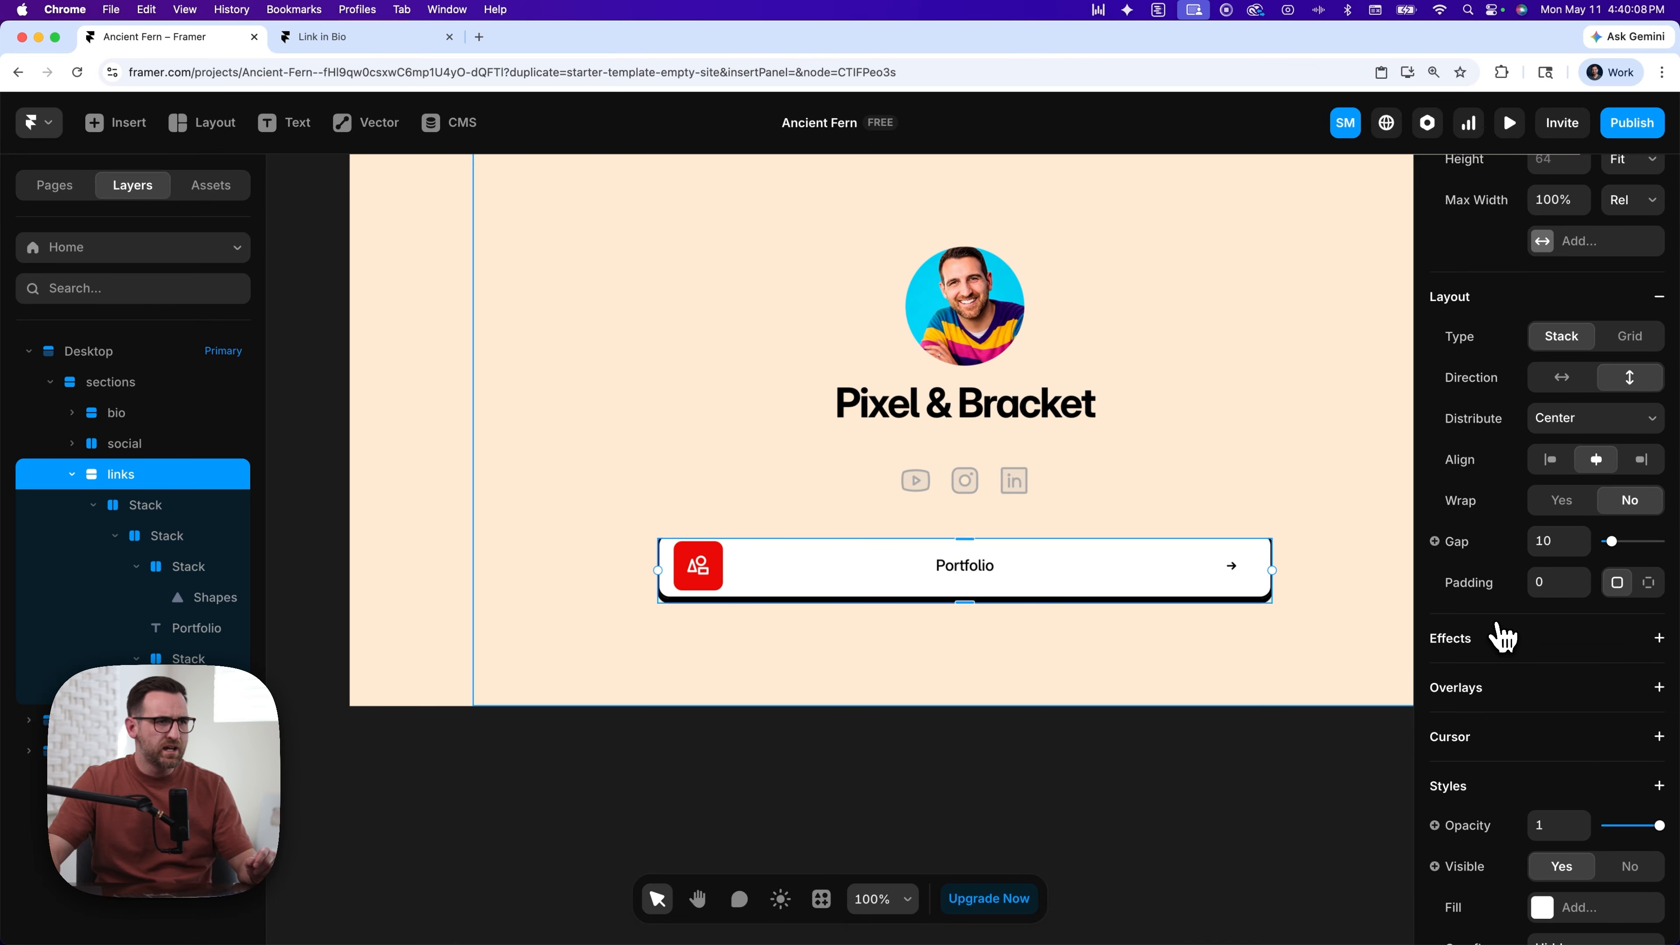
scroll(1502, 635, down, 6)
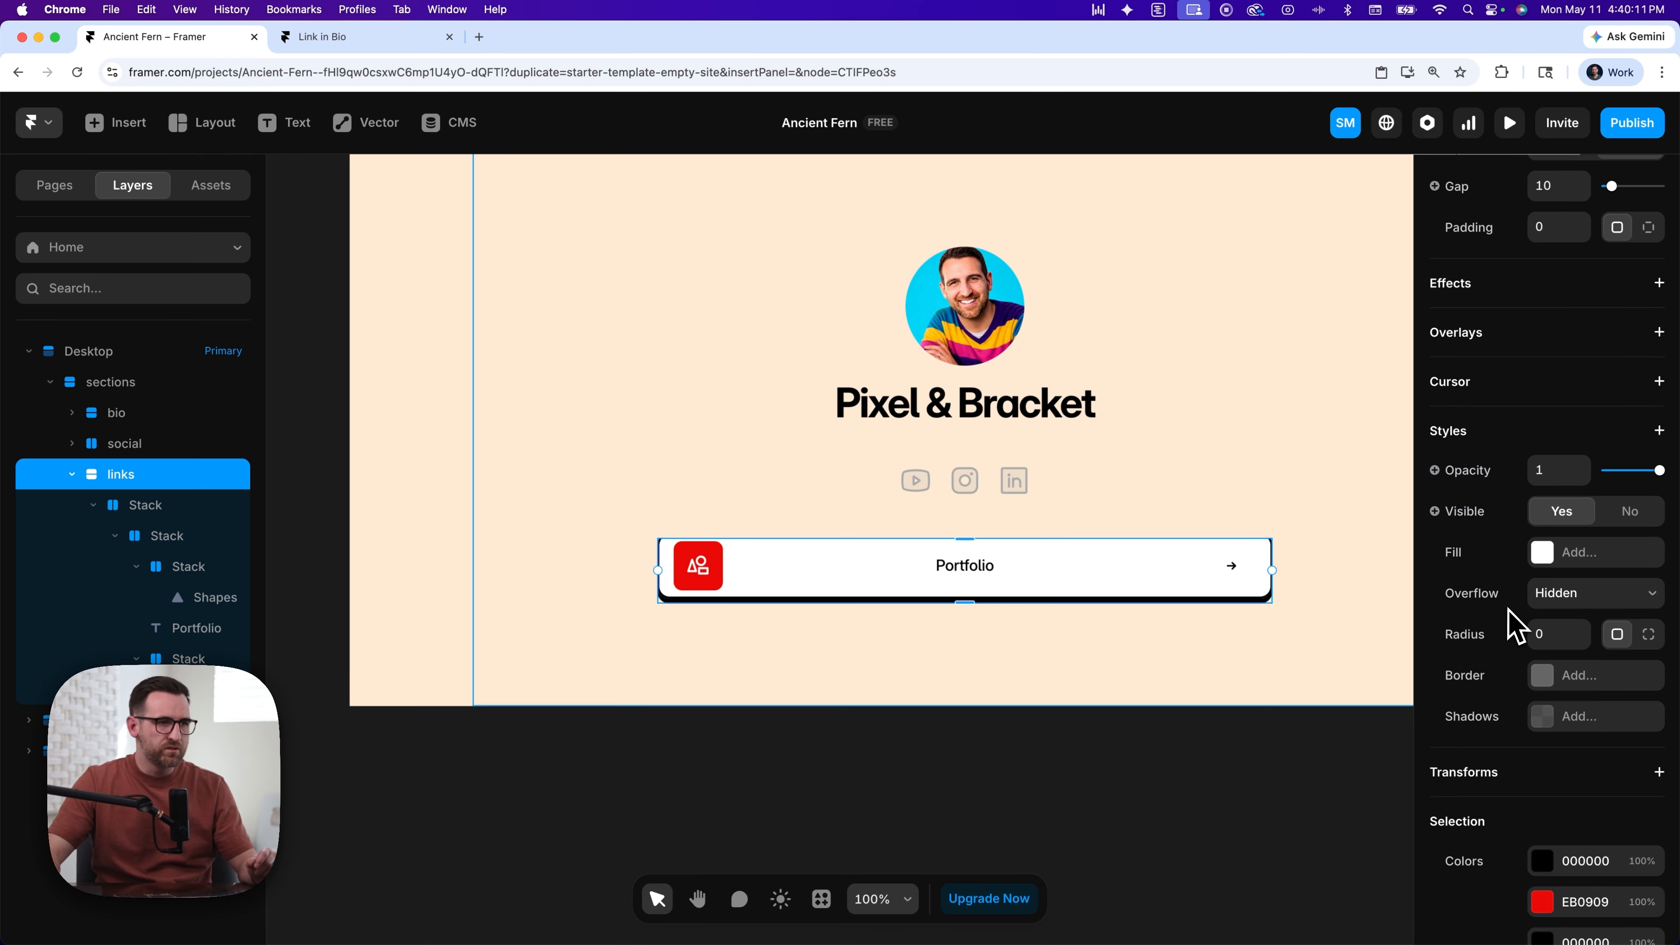
click(1568, 595)
click(1568, 576)
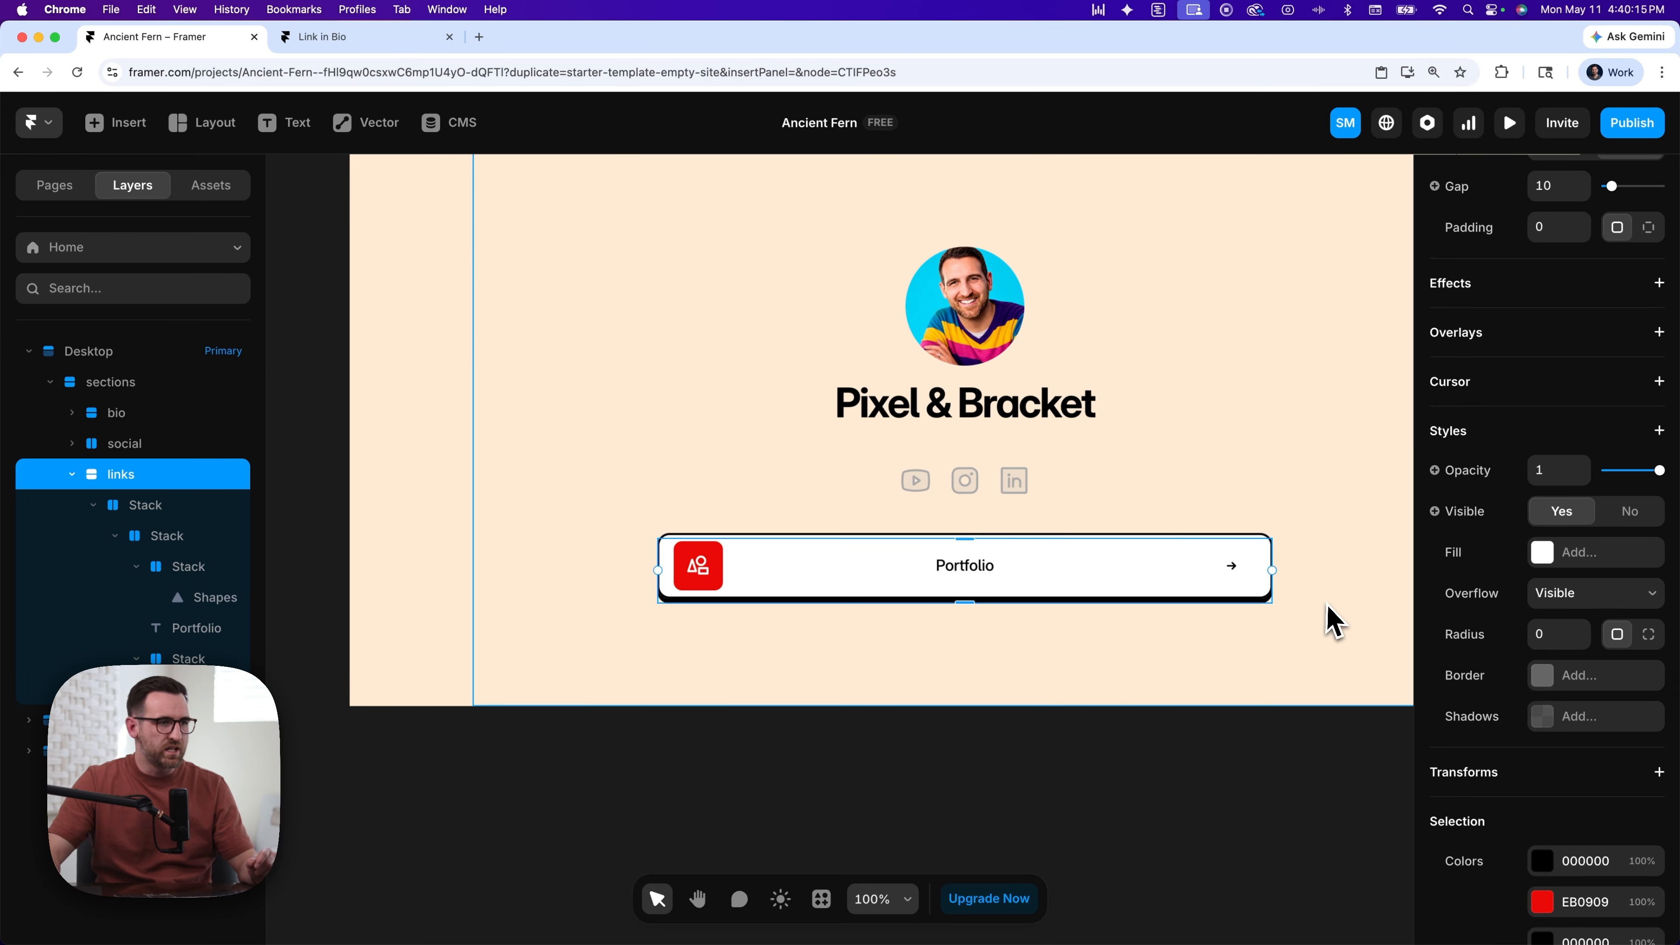
click(1333, 621)
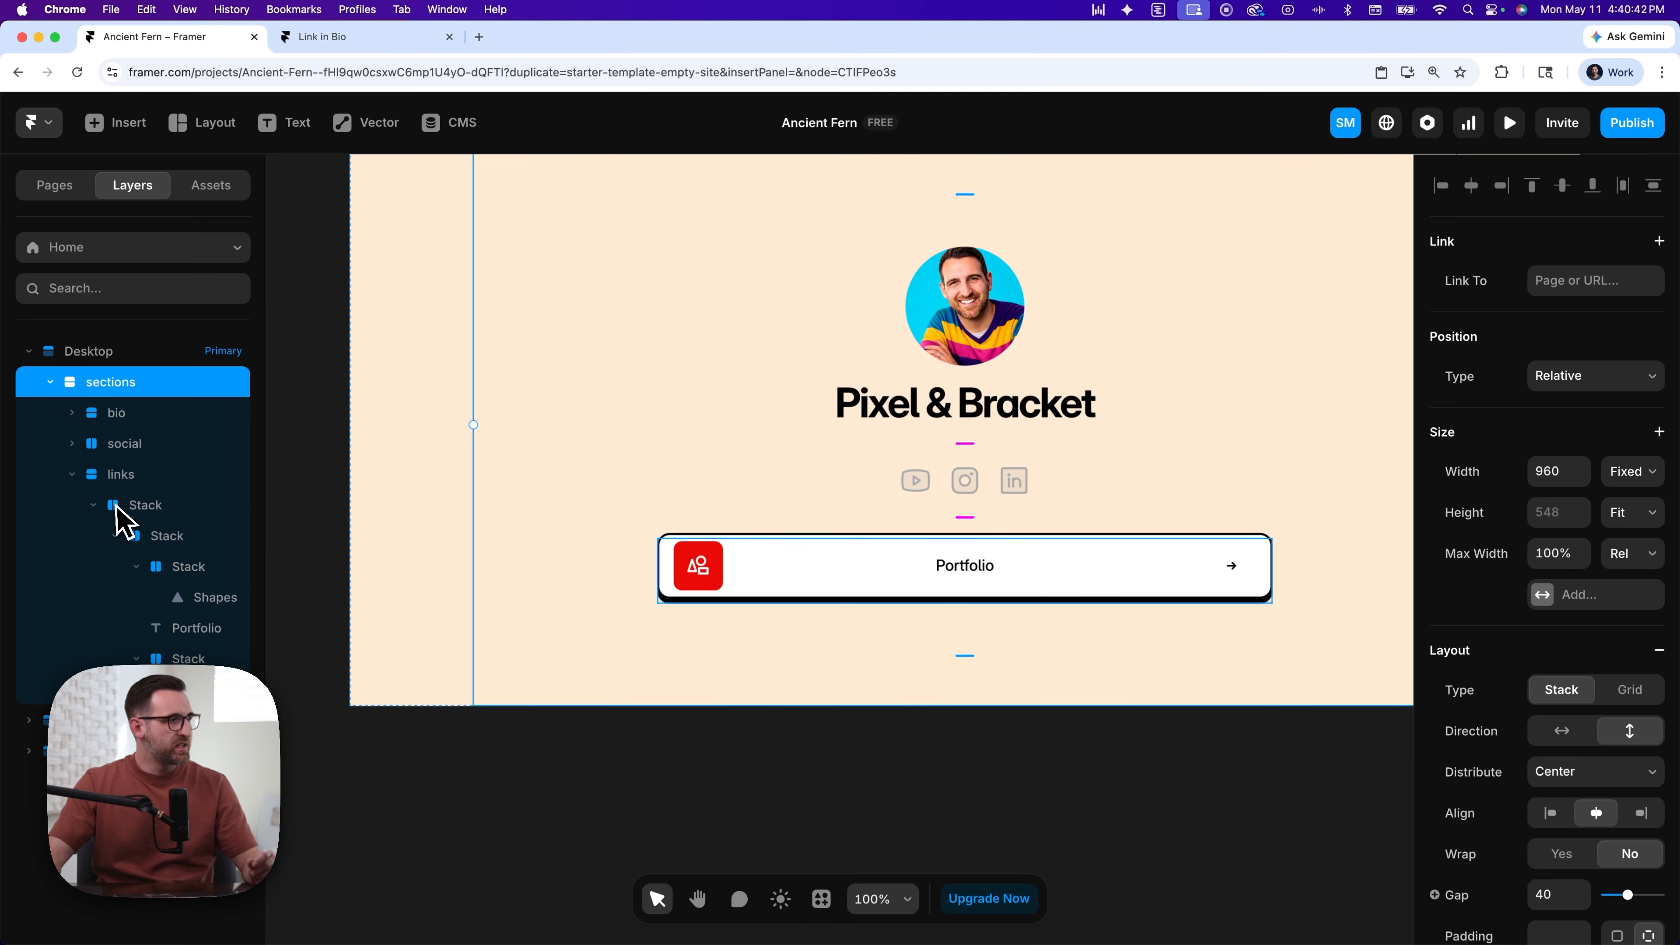
- Create a component named "link button" from the black outer stack inside links
click(120, 508)
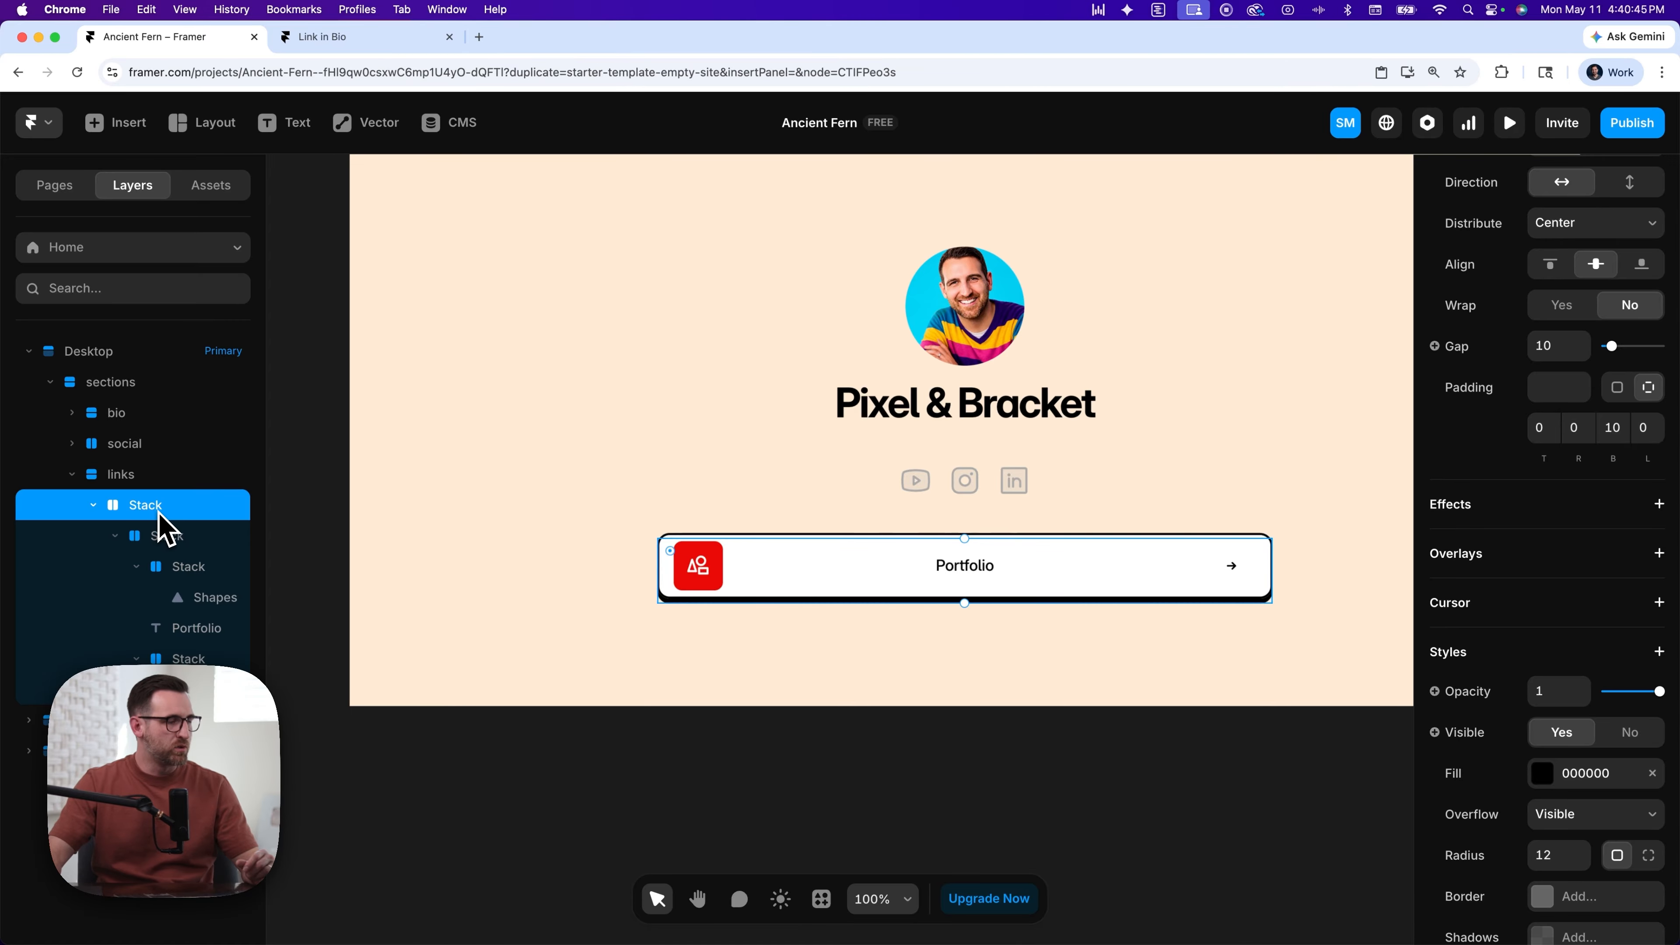
click(94, 505)
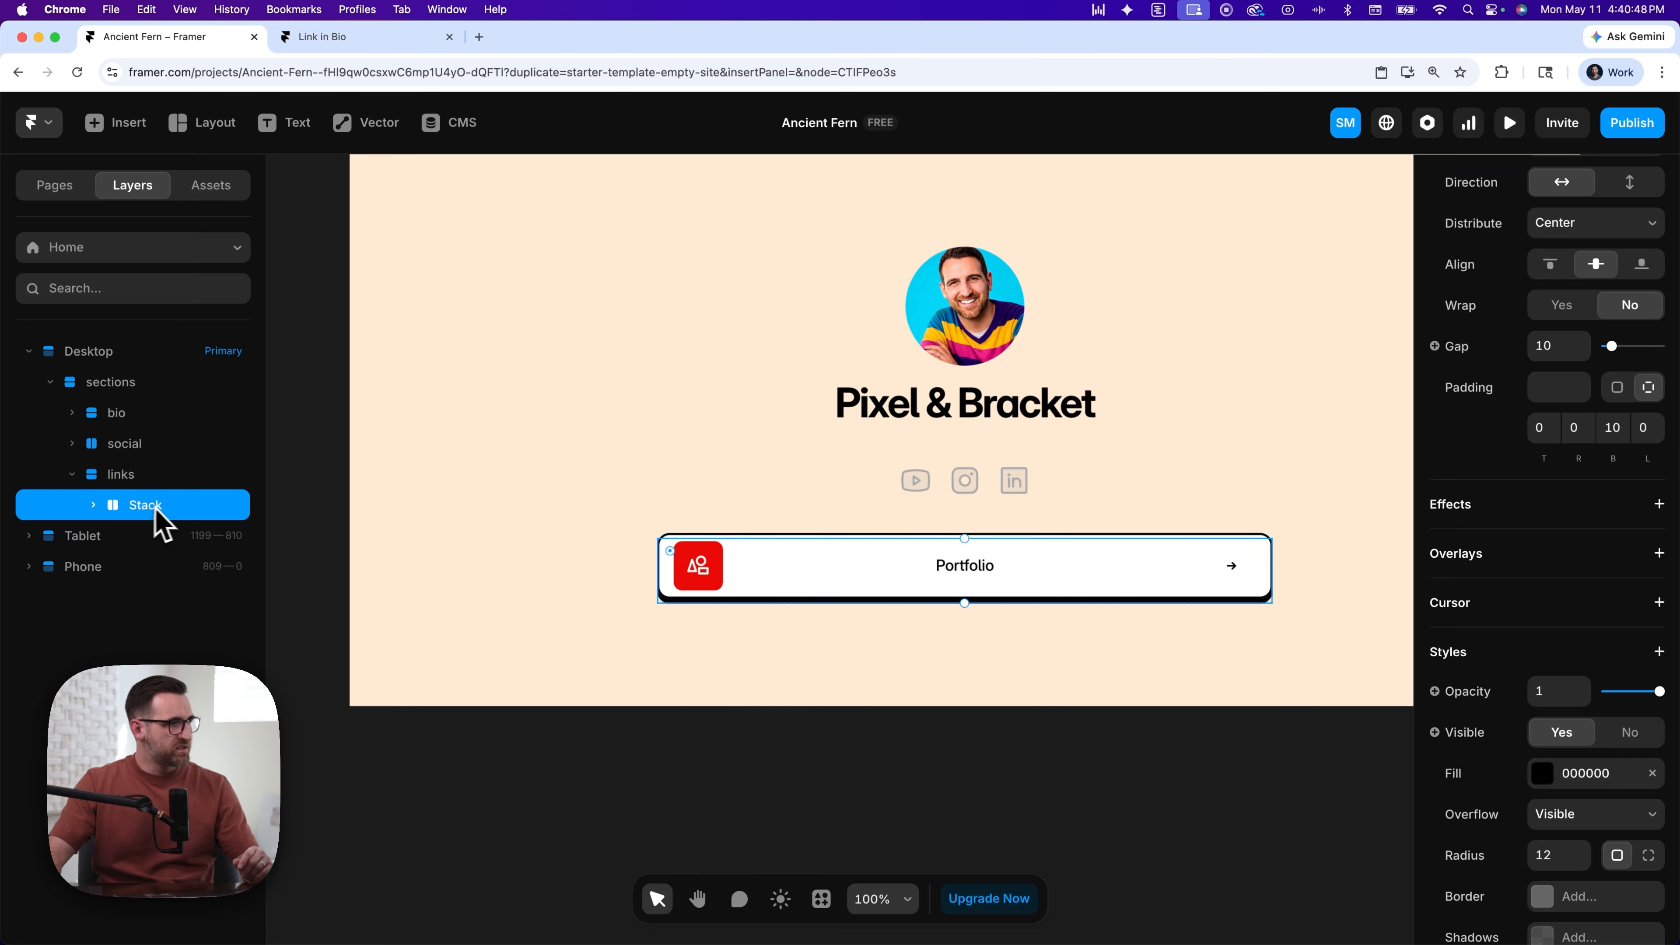
right_click(188, 520)
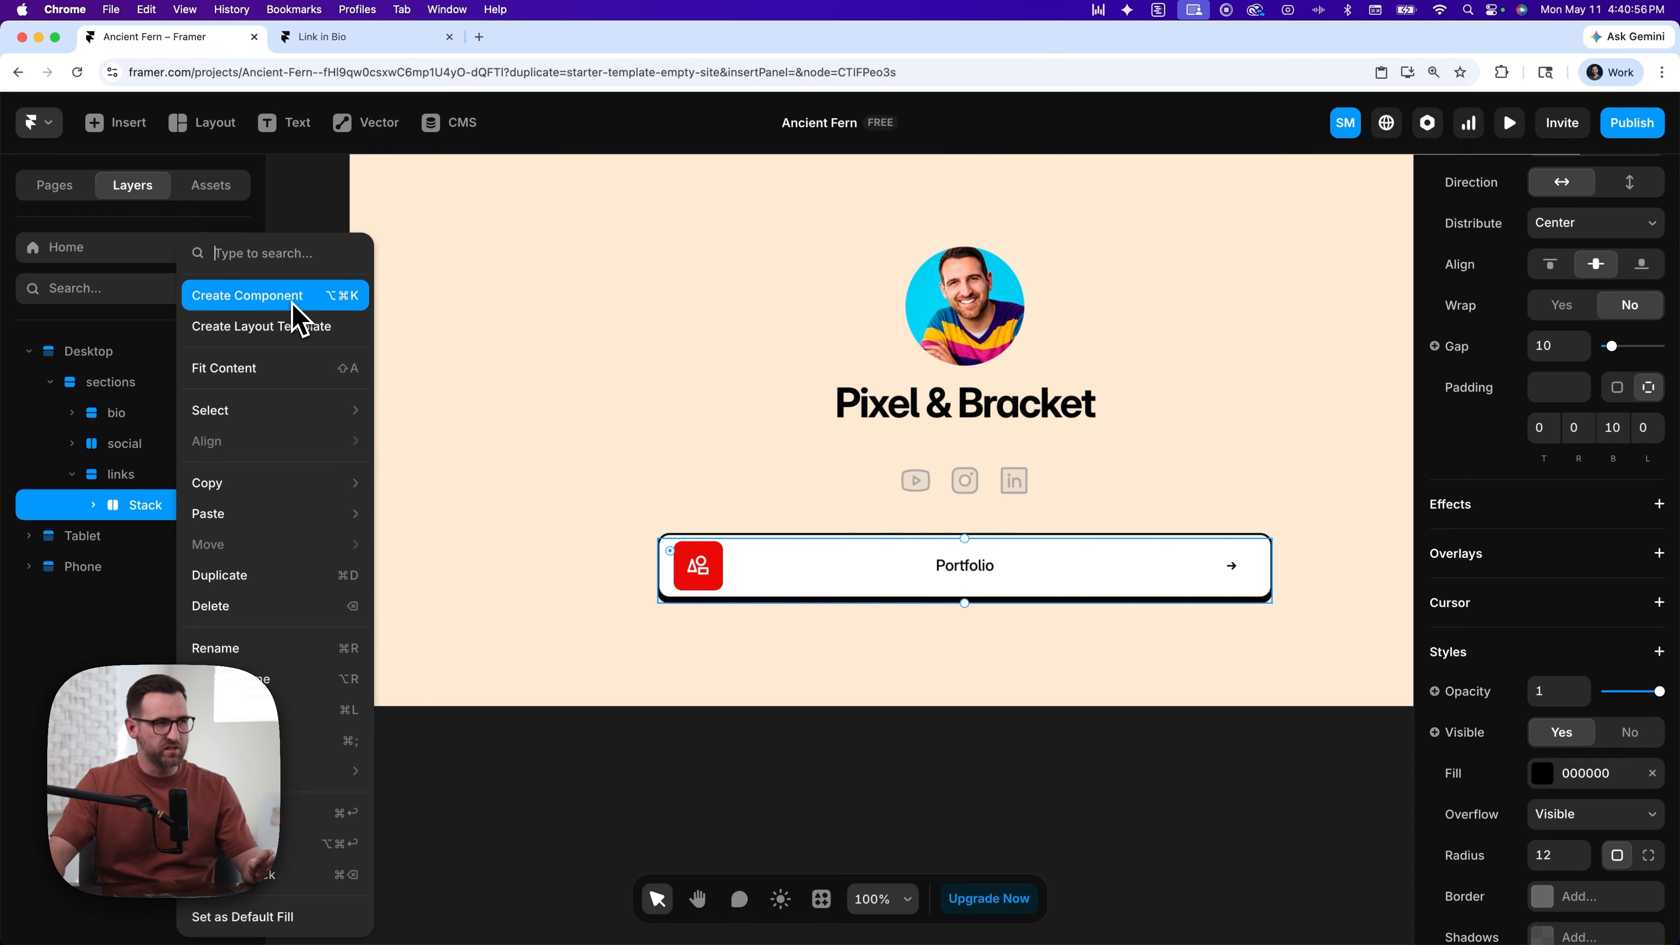
click(296, 298)
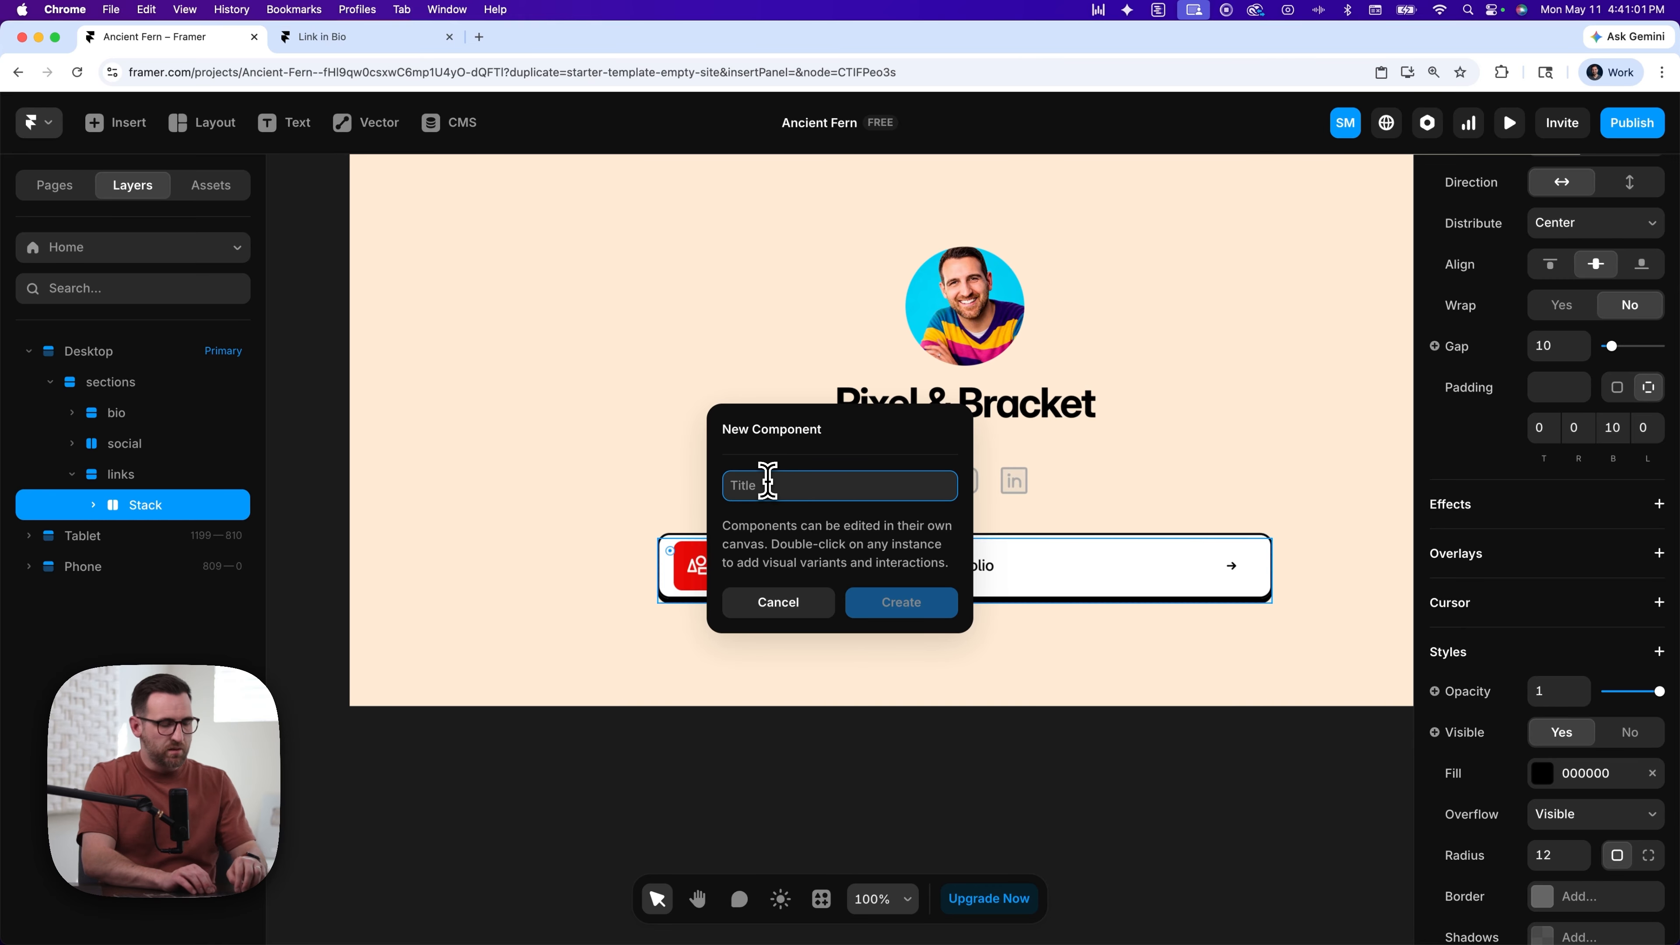
text(link button)
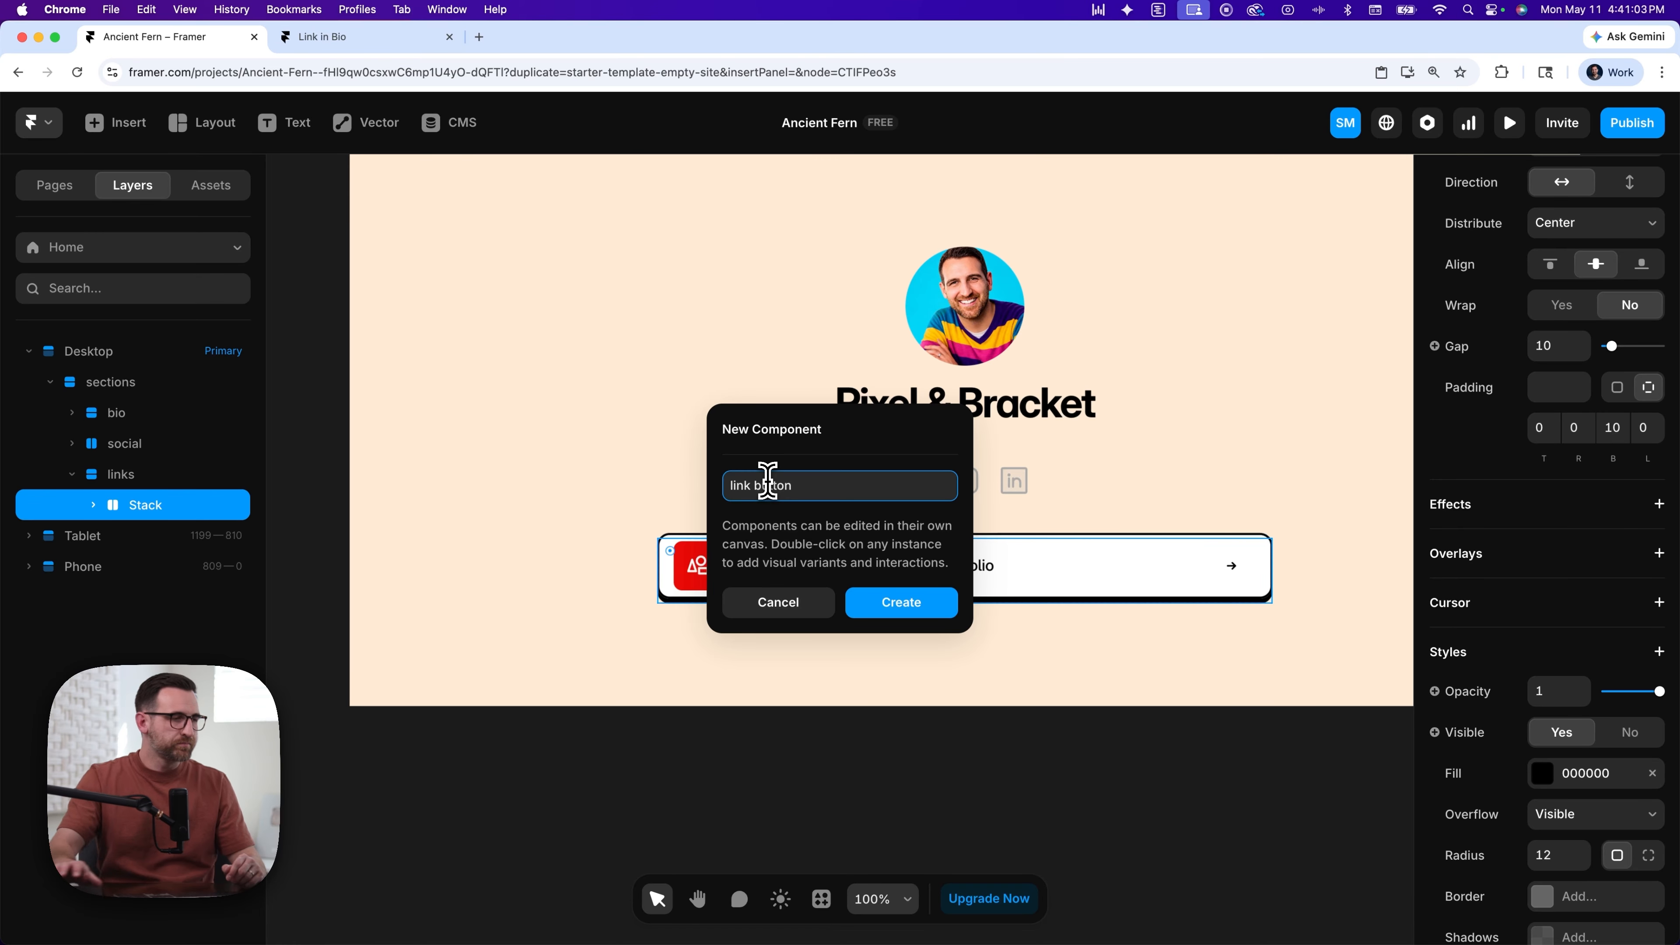
click(914, 604)
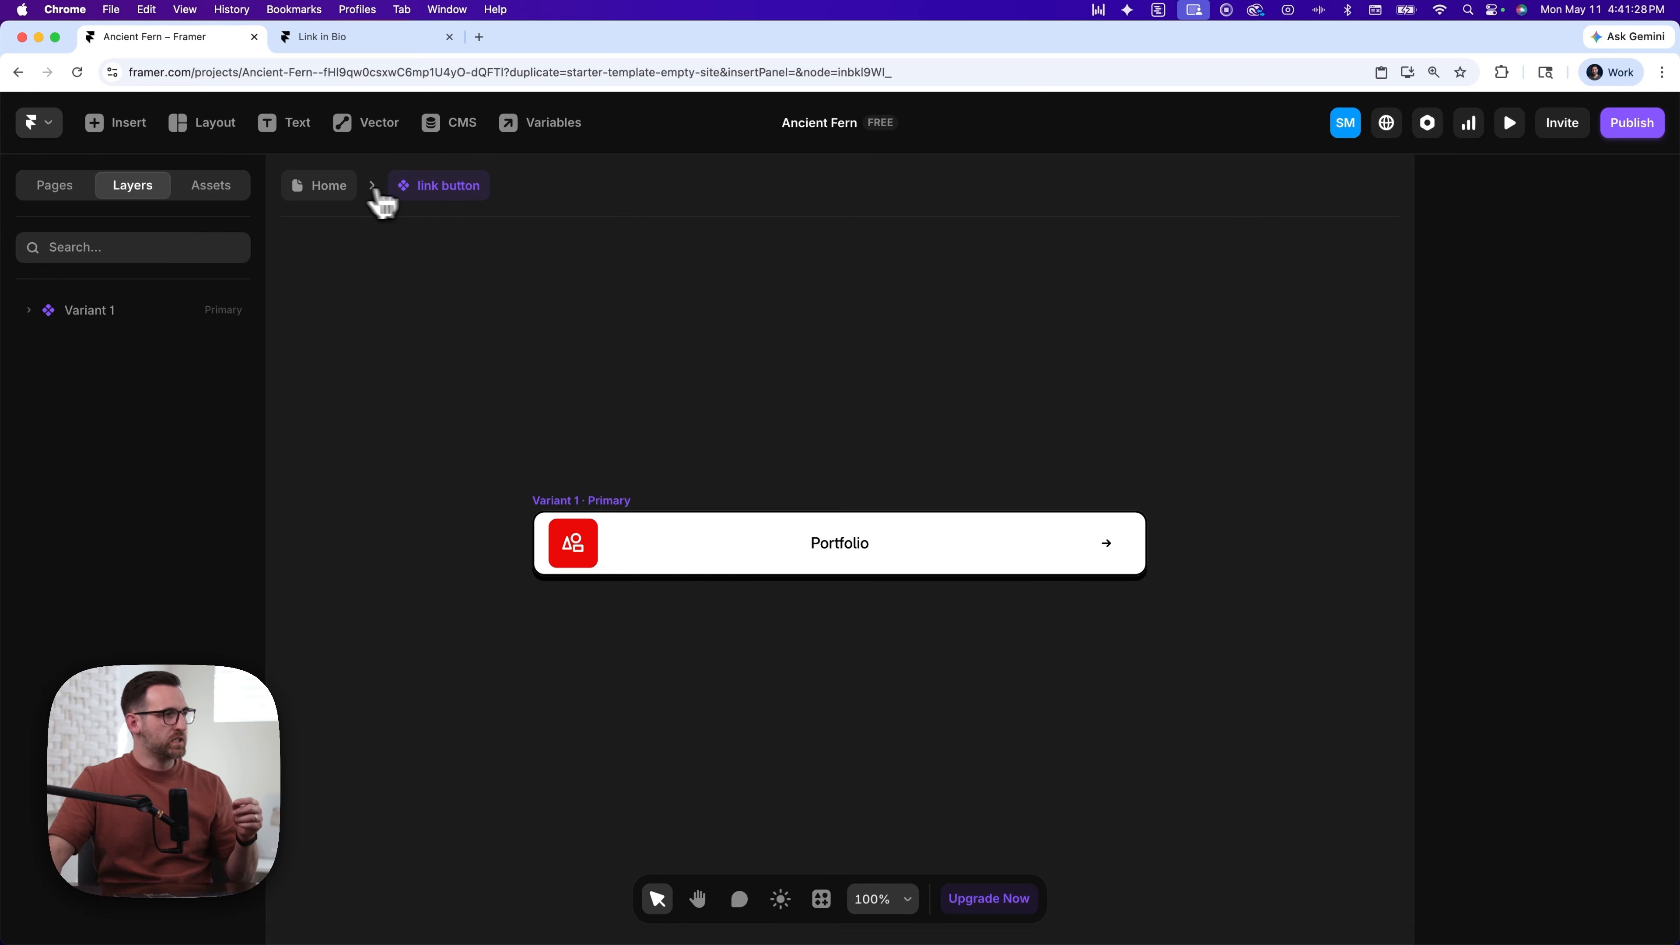
- Return to the Home page and look over the settings of the link button instance
click(329, 187)
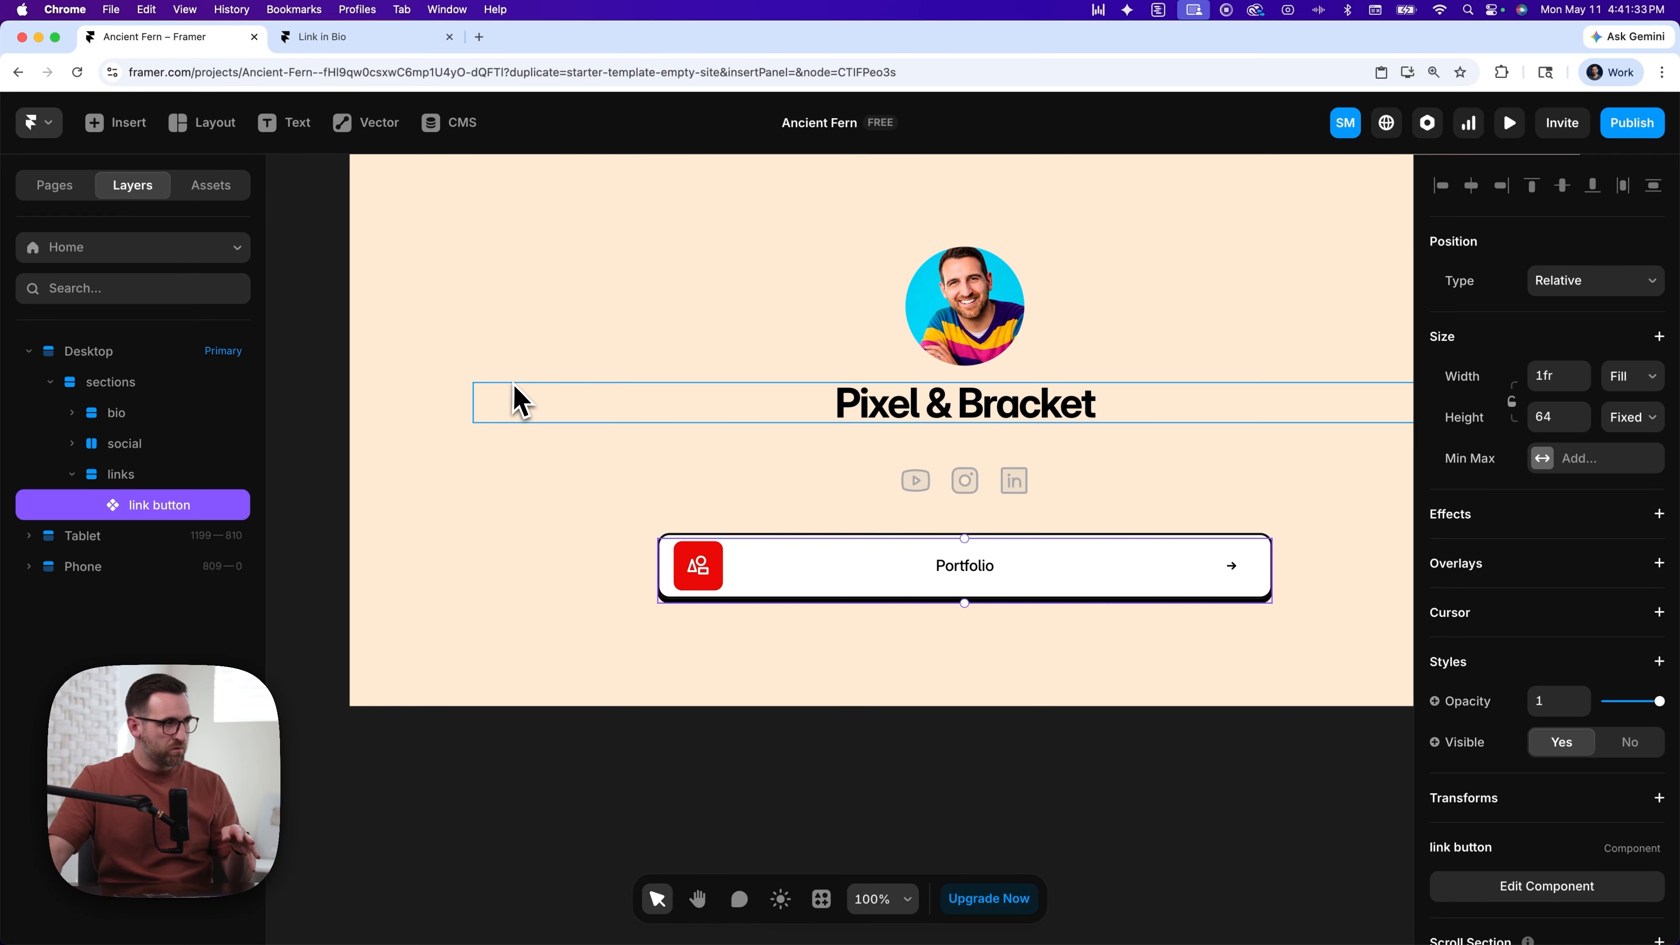
click(778, 556)
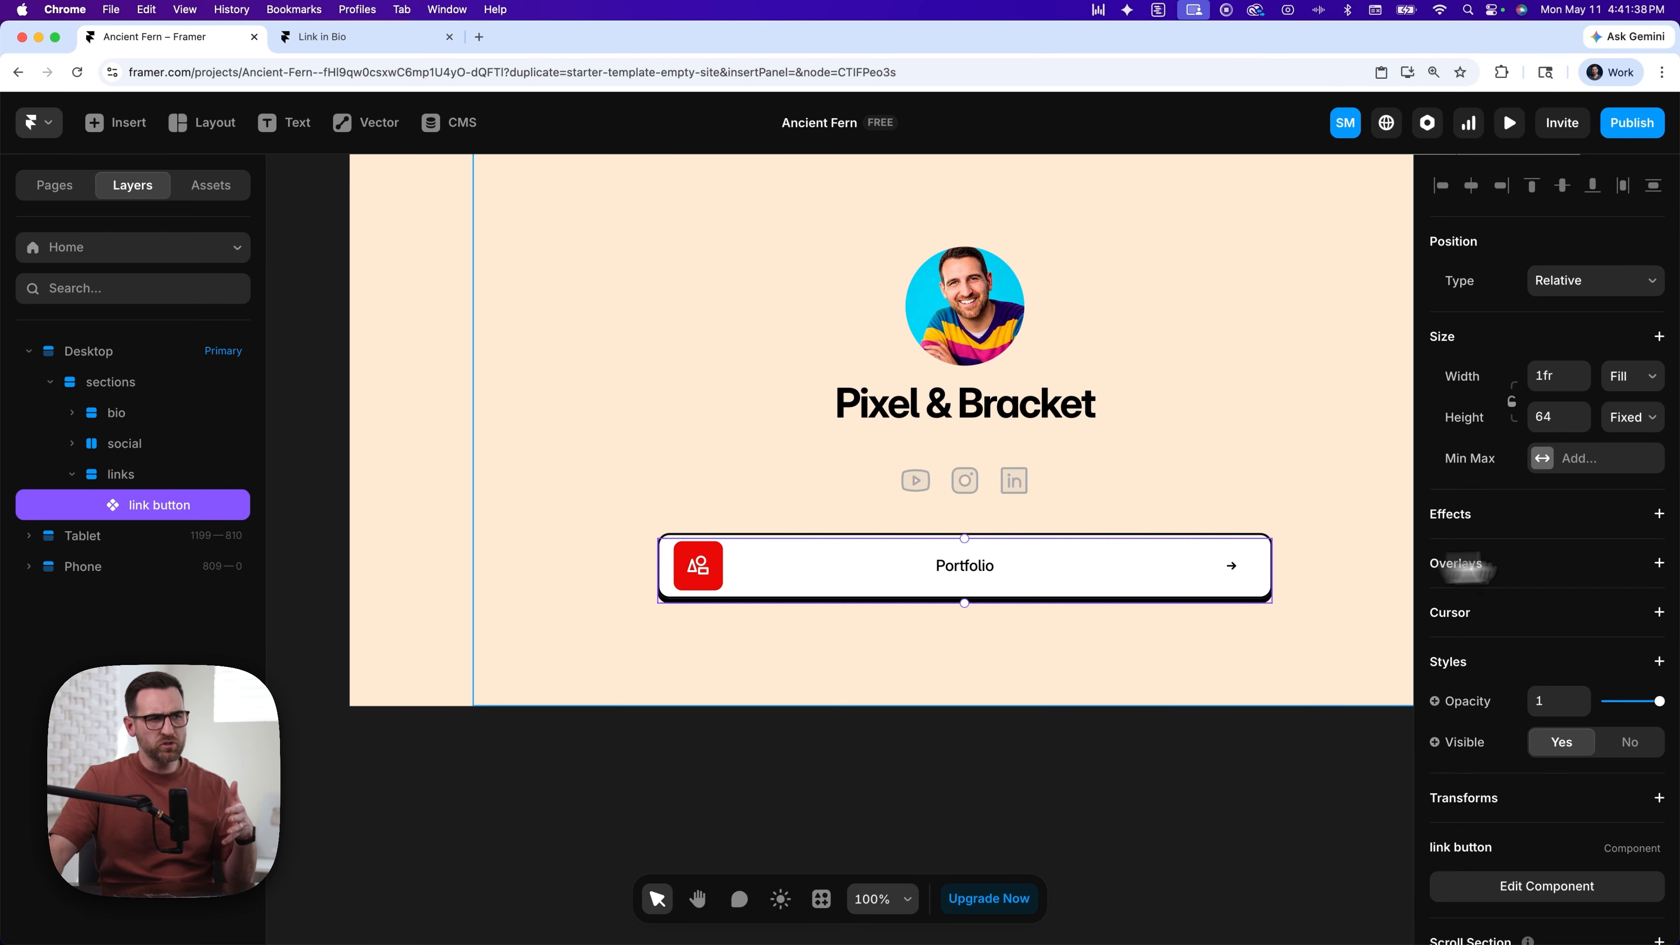
scroll(1502, 515, down, 3)
scroll(1502, 515, up, 3)
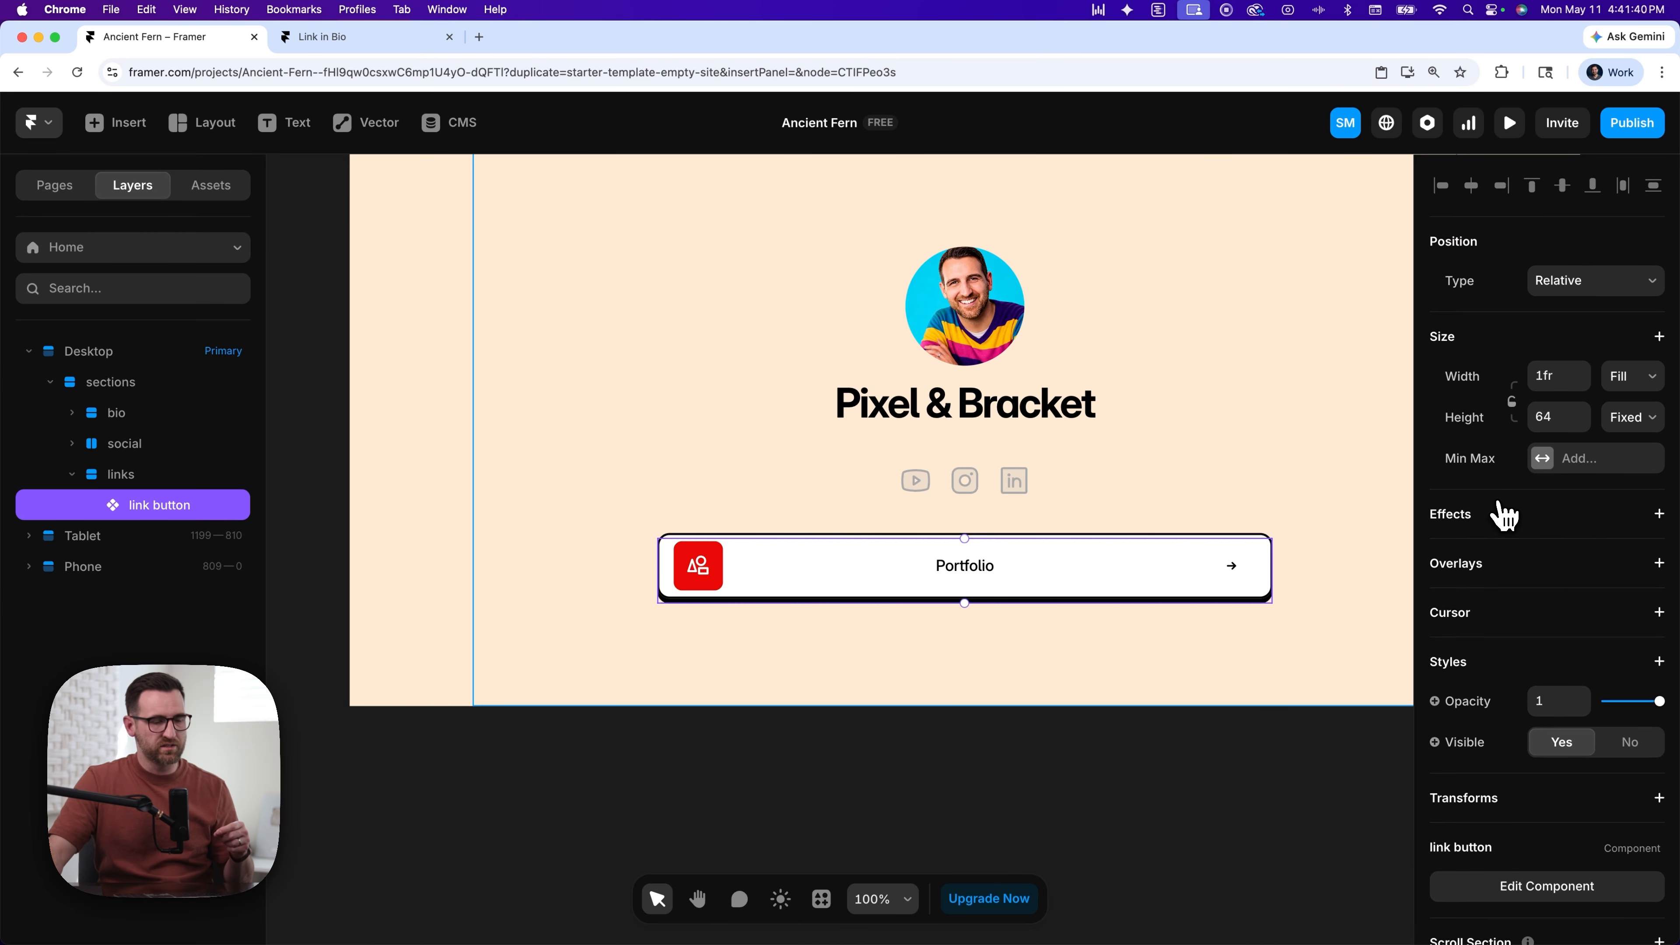
- Open the link button component for editing and switch the editor to the light theme
double_click(840, 582)
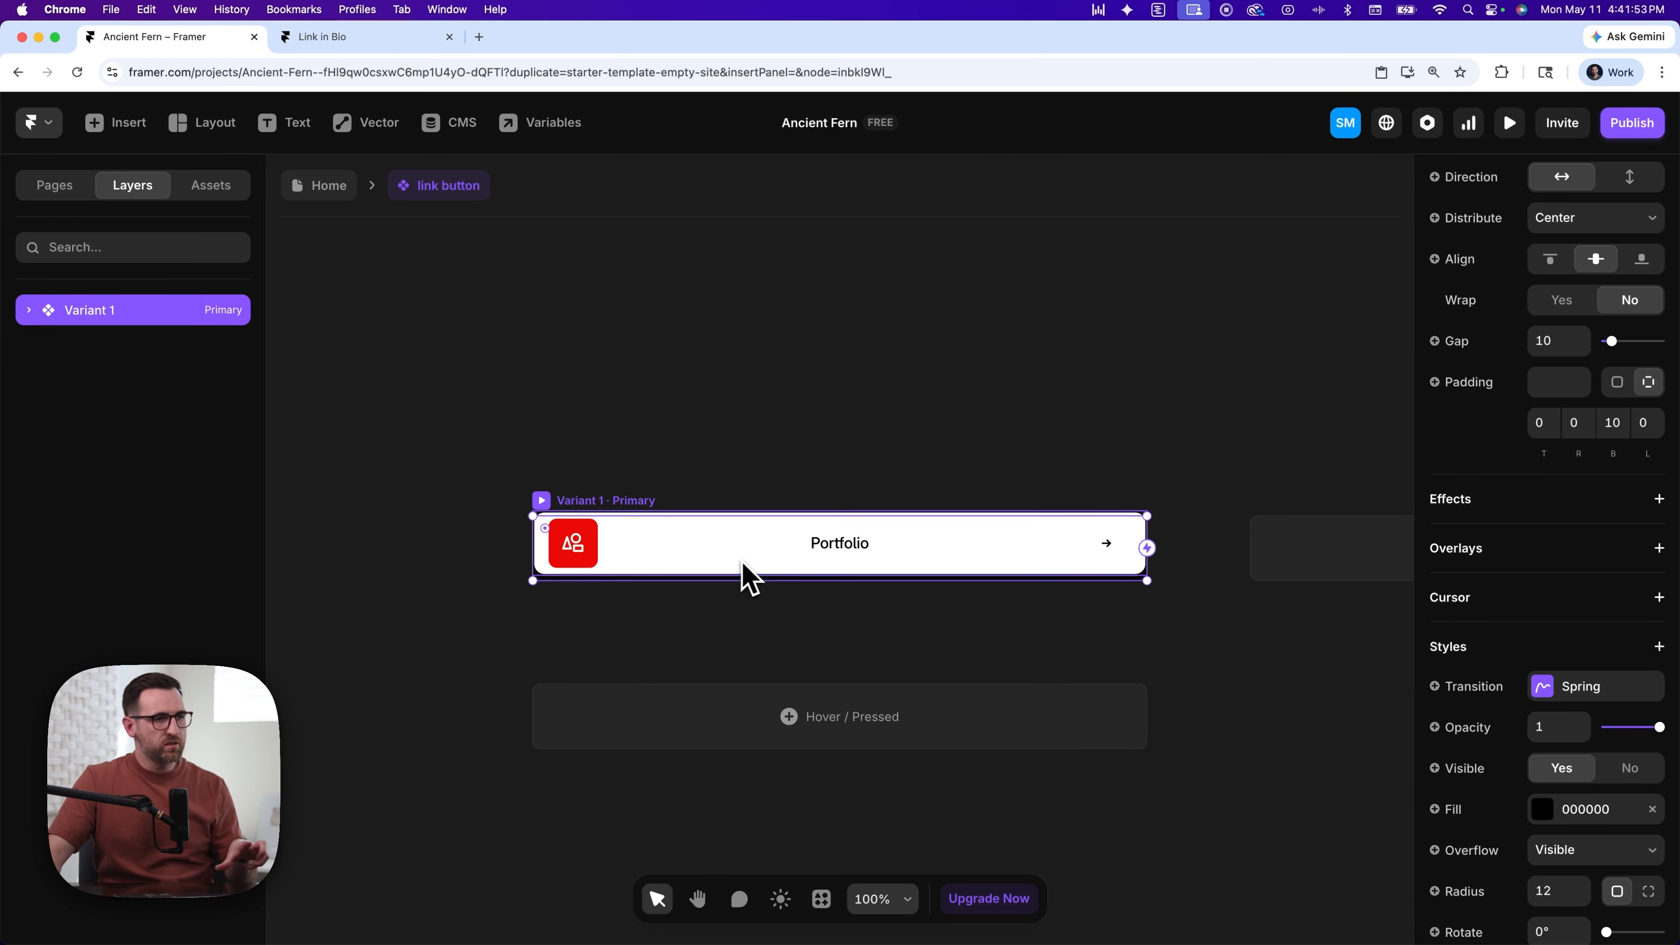
click(1211, 526)
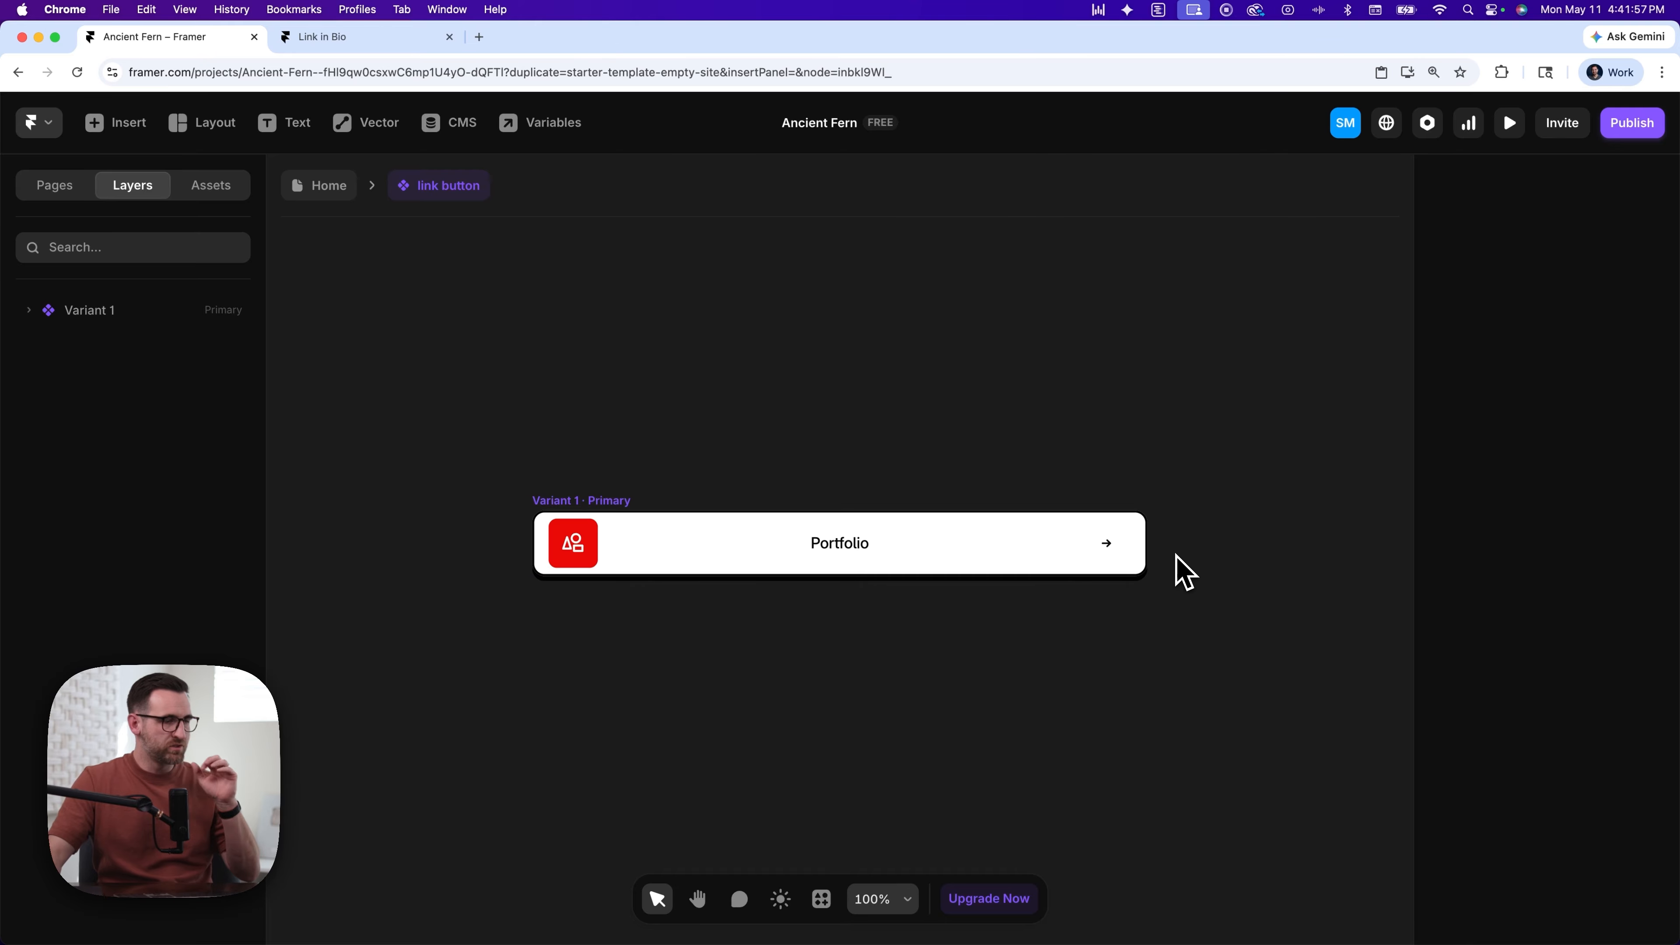
scroll(1176, 556, down, 1)
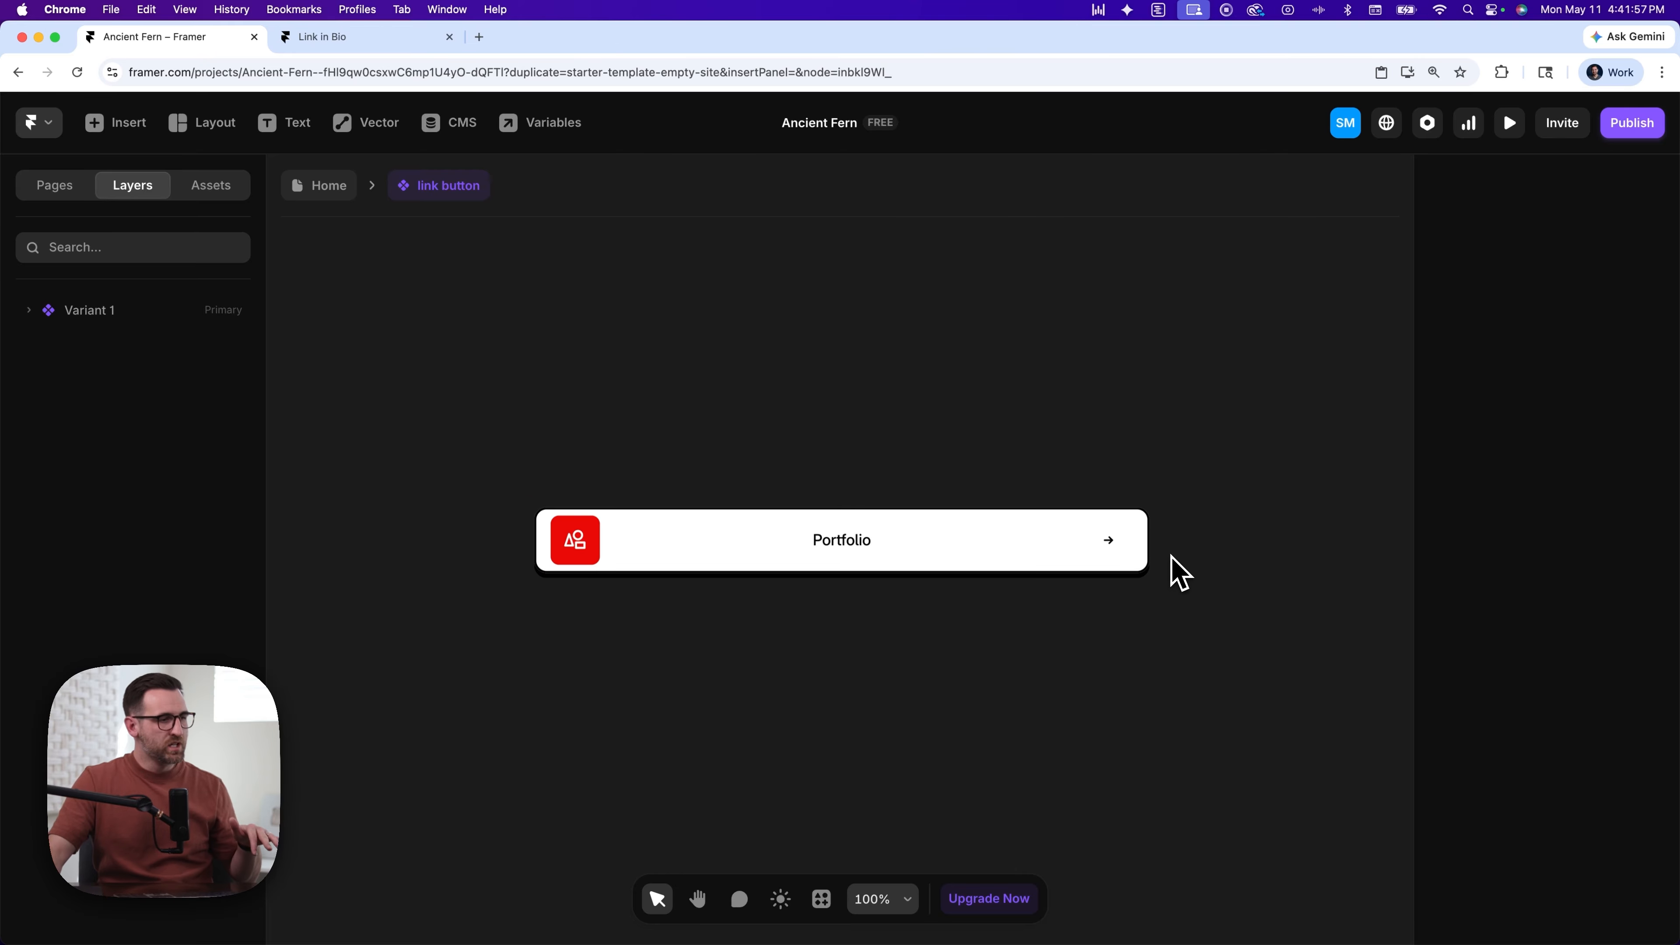
click(781, 900)
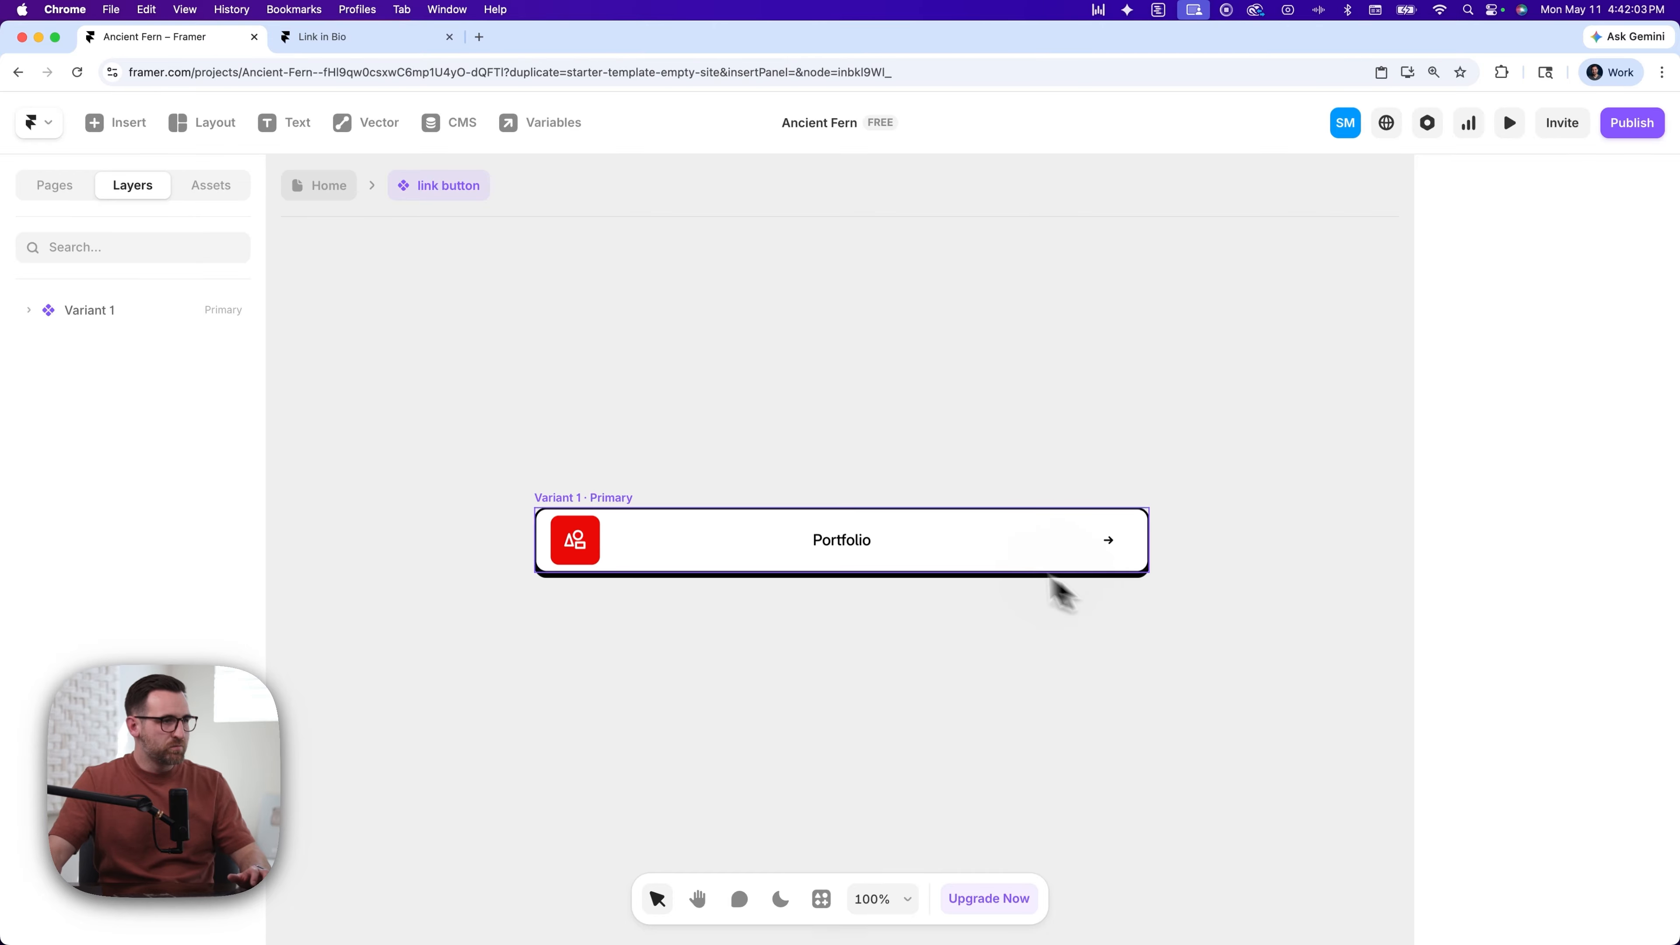
- Set the Portfolio label's font to DM Mono with Medium weight
click(972, 551)
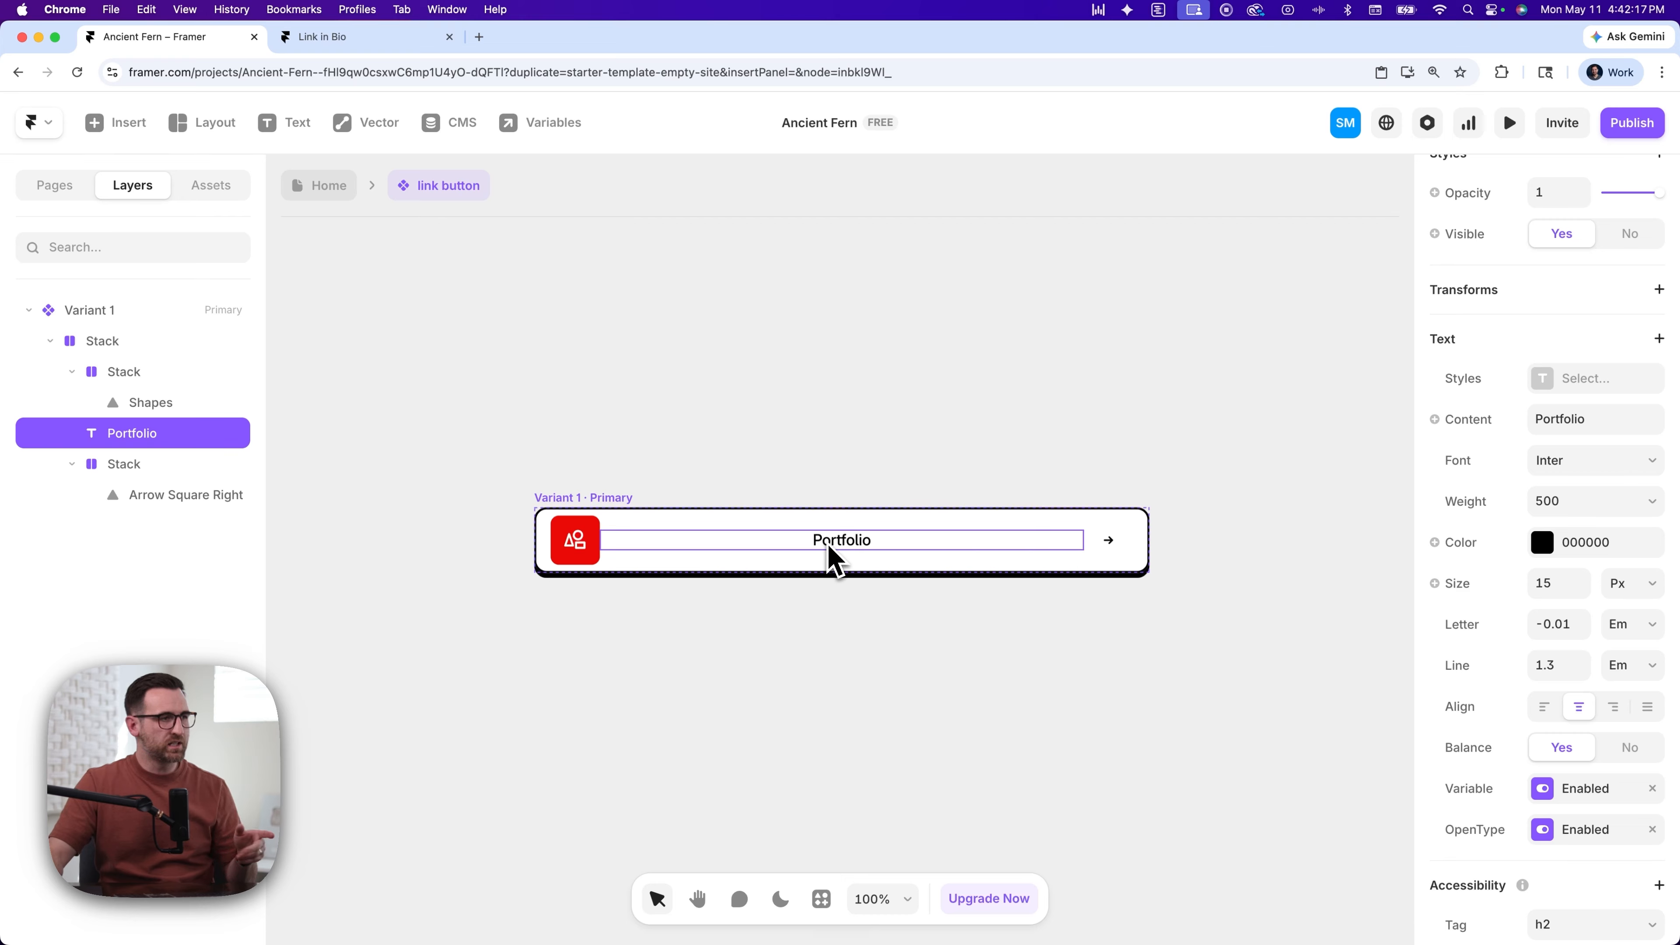
double_click(857, 541)
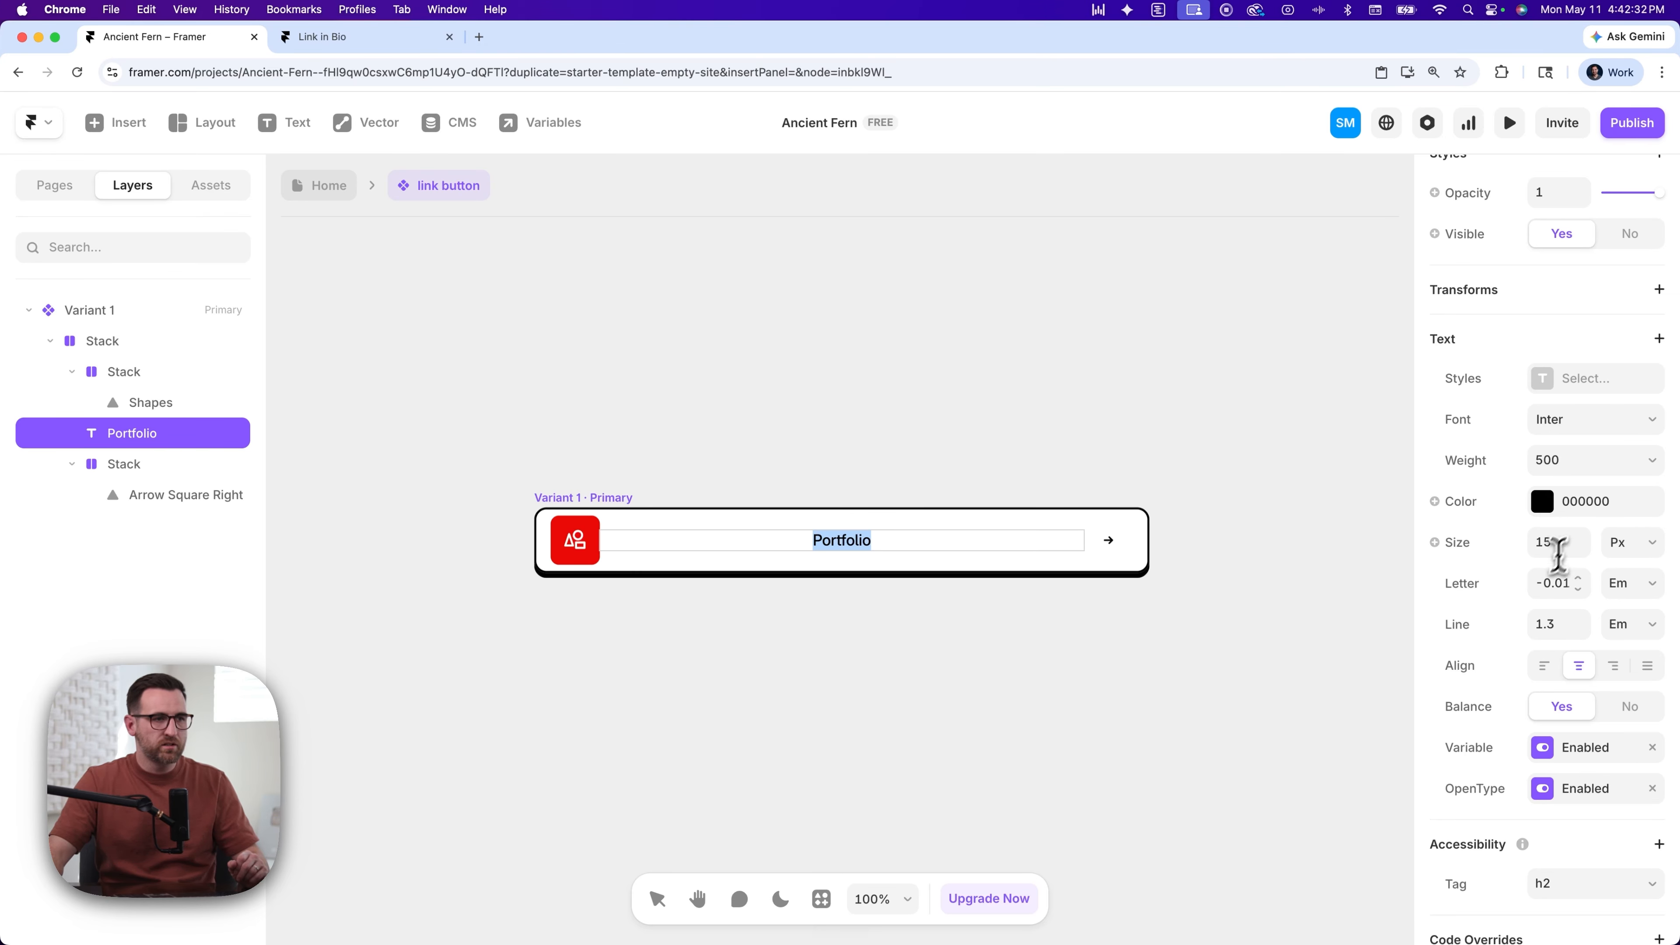
click(1570, 424)
text(dm)
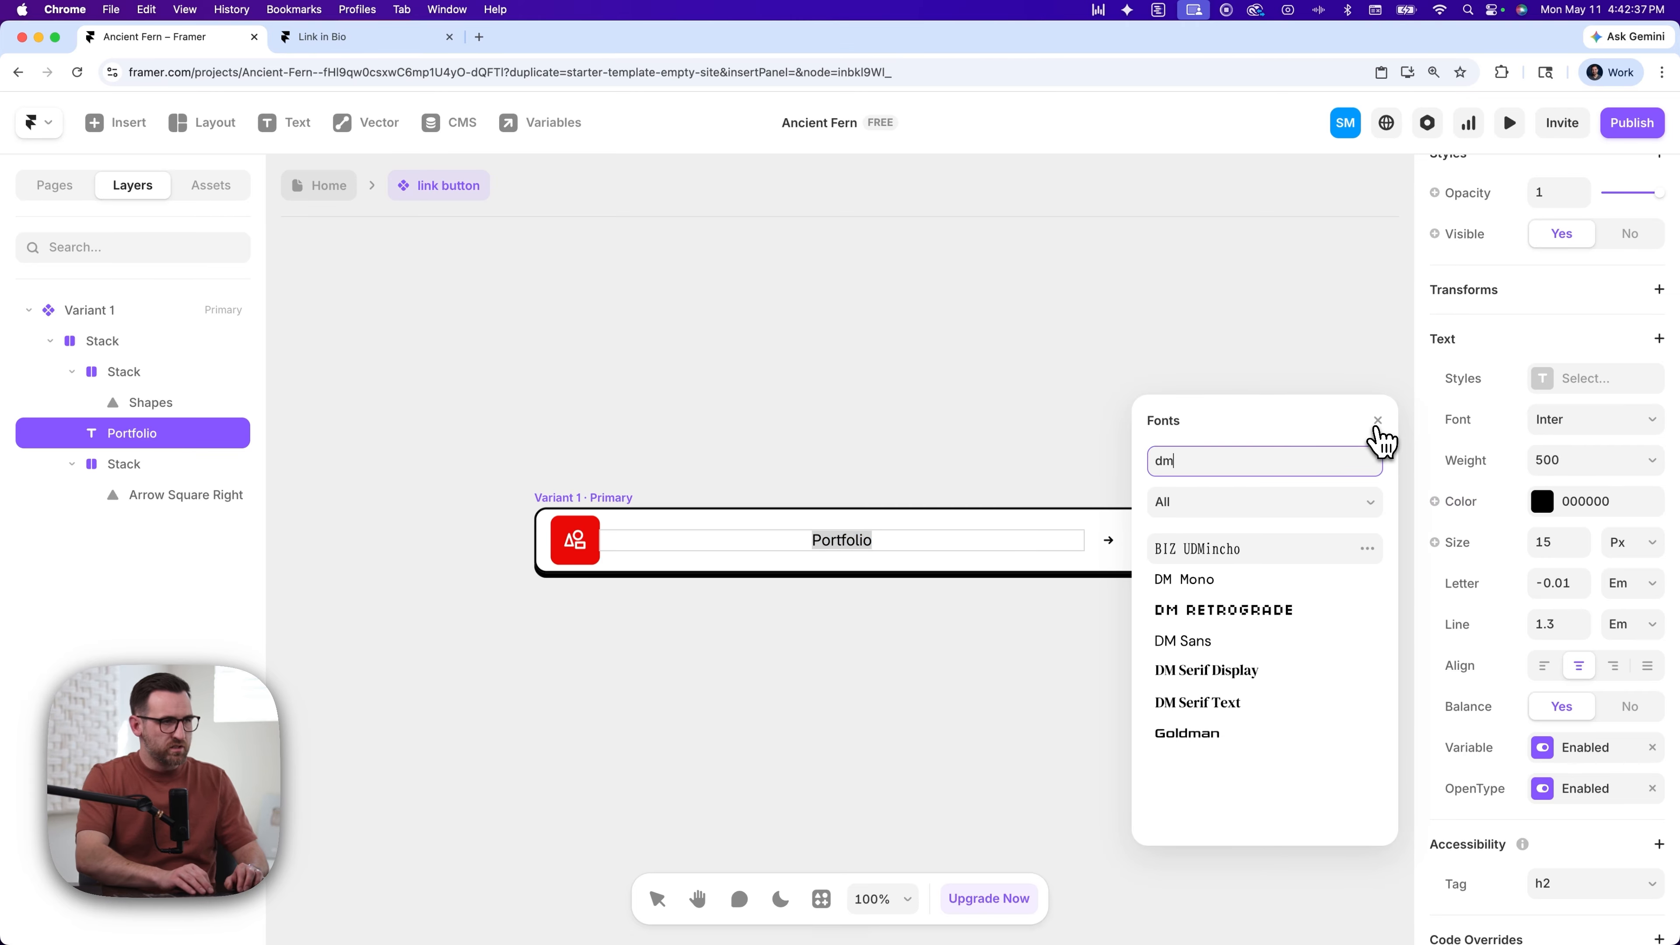
text( mono)
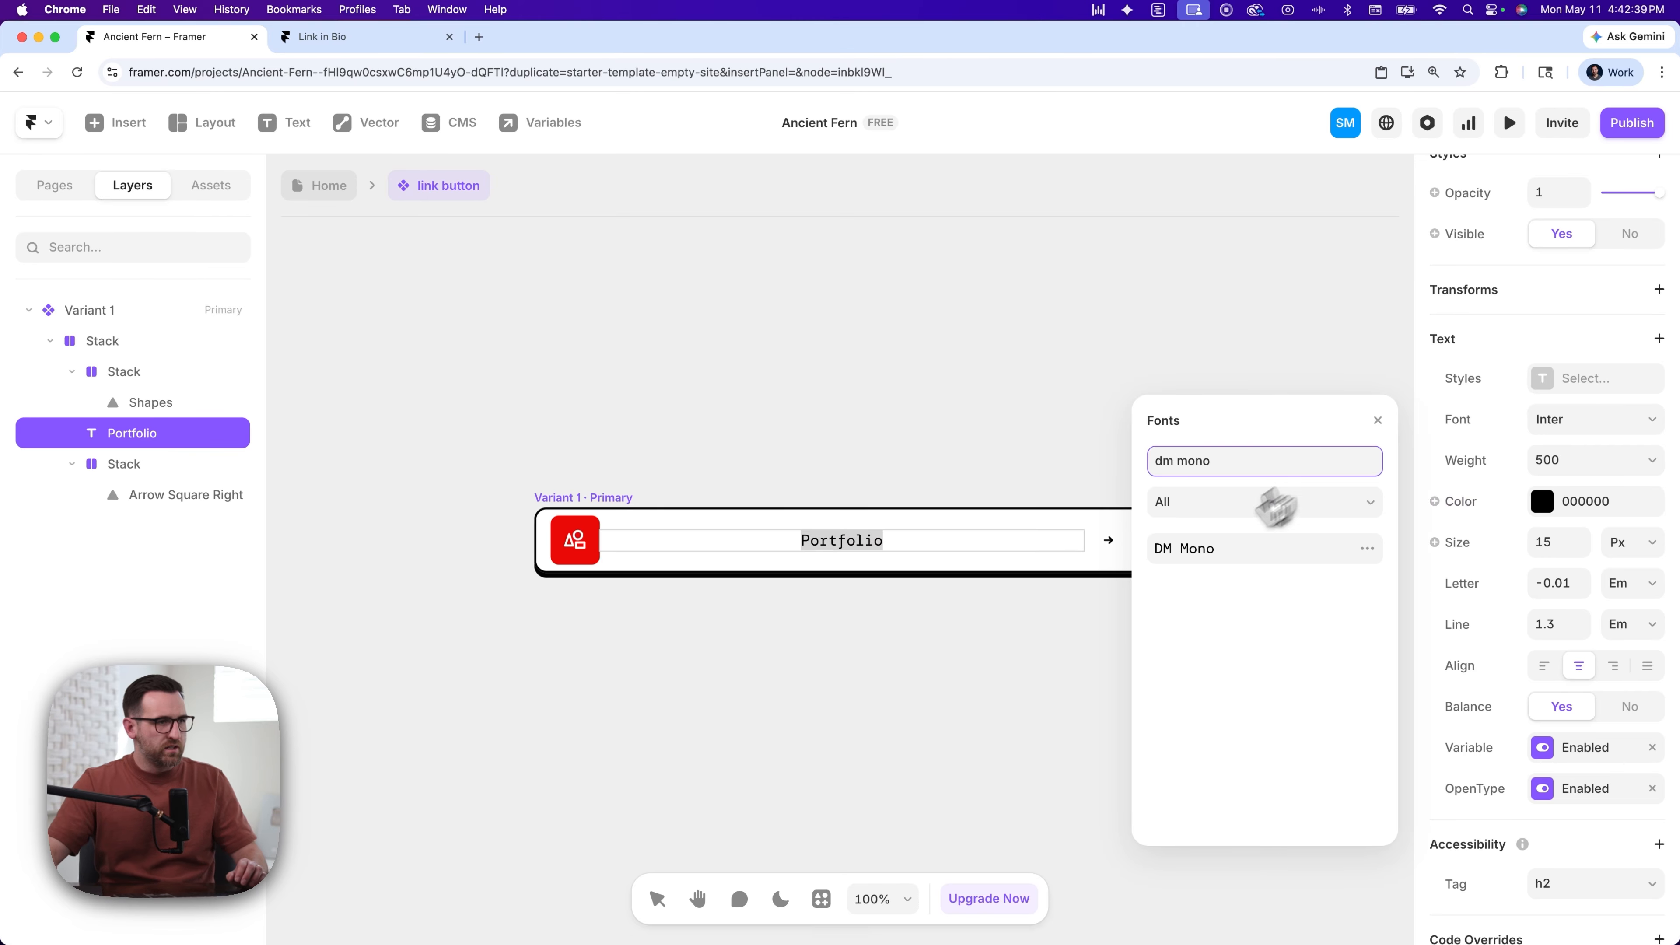
click(1191, 549)
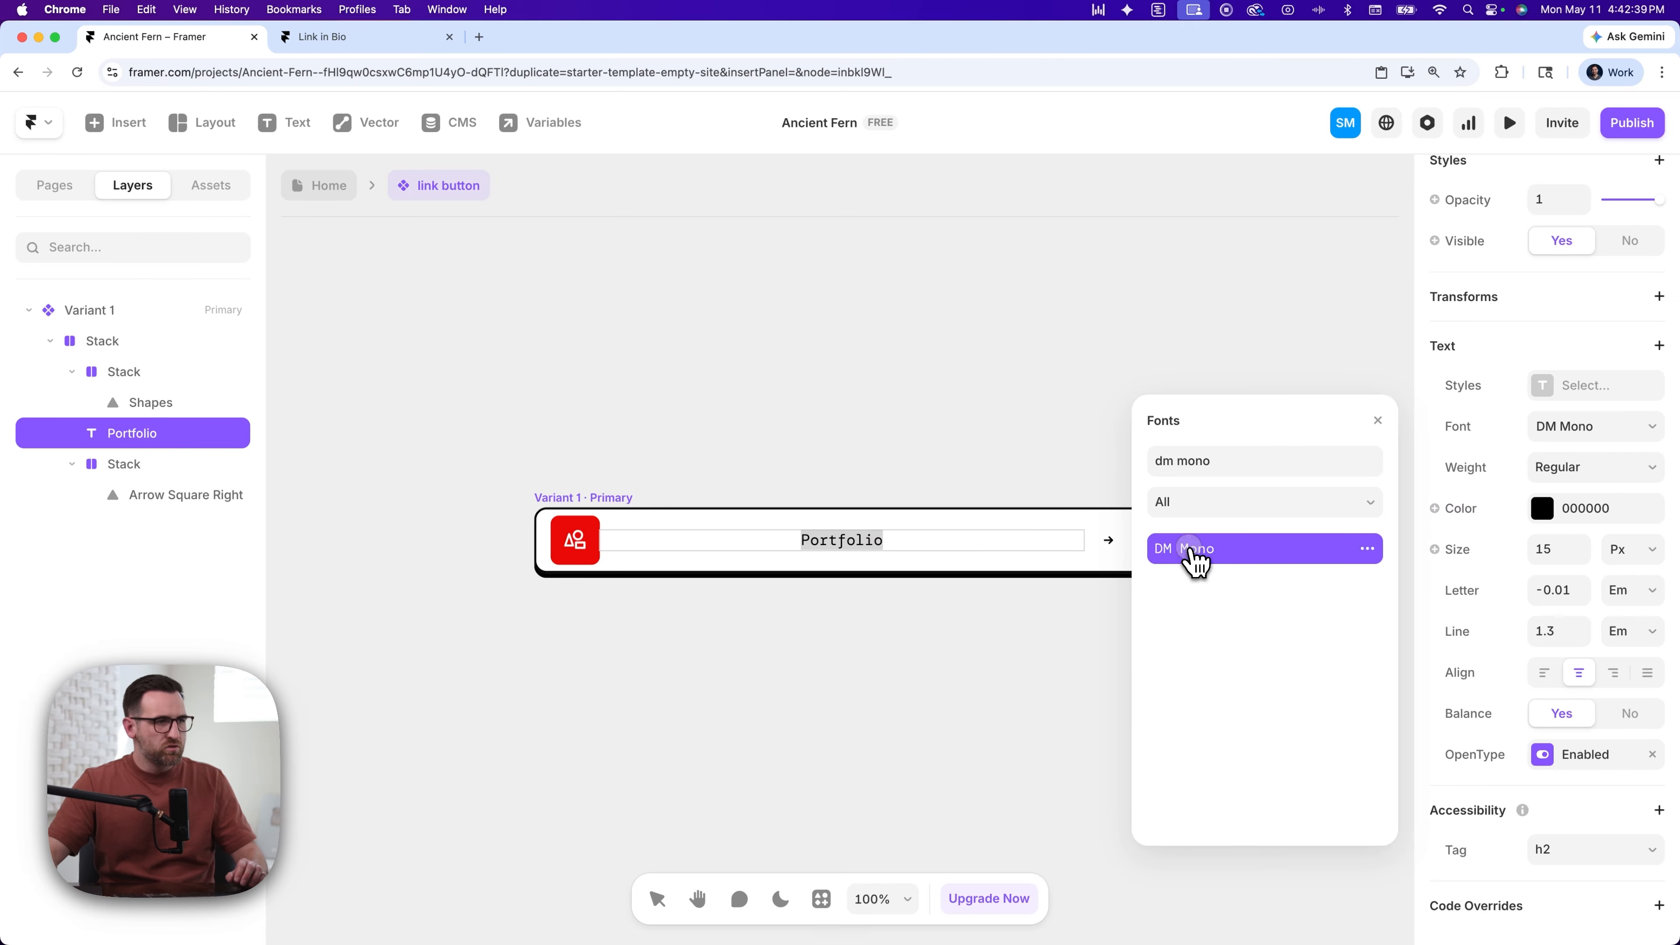
click(1542, 470)
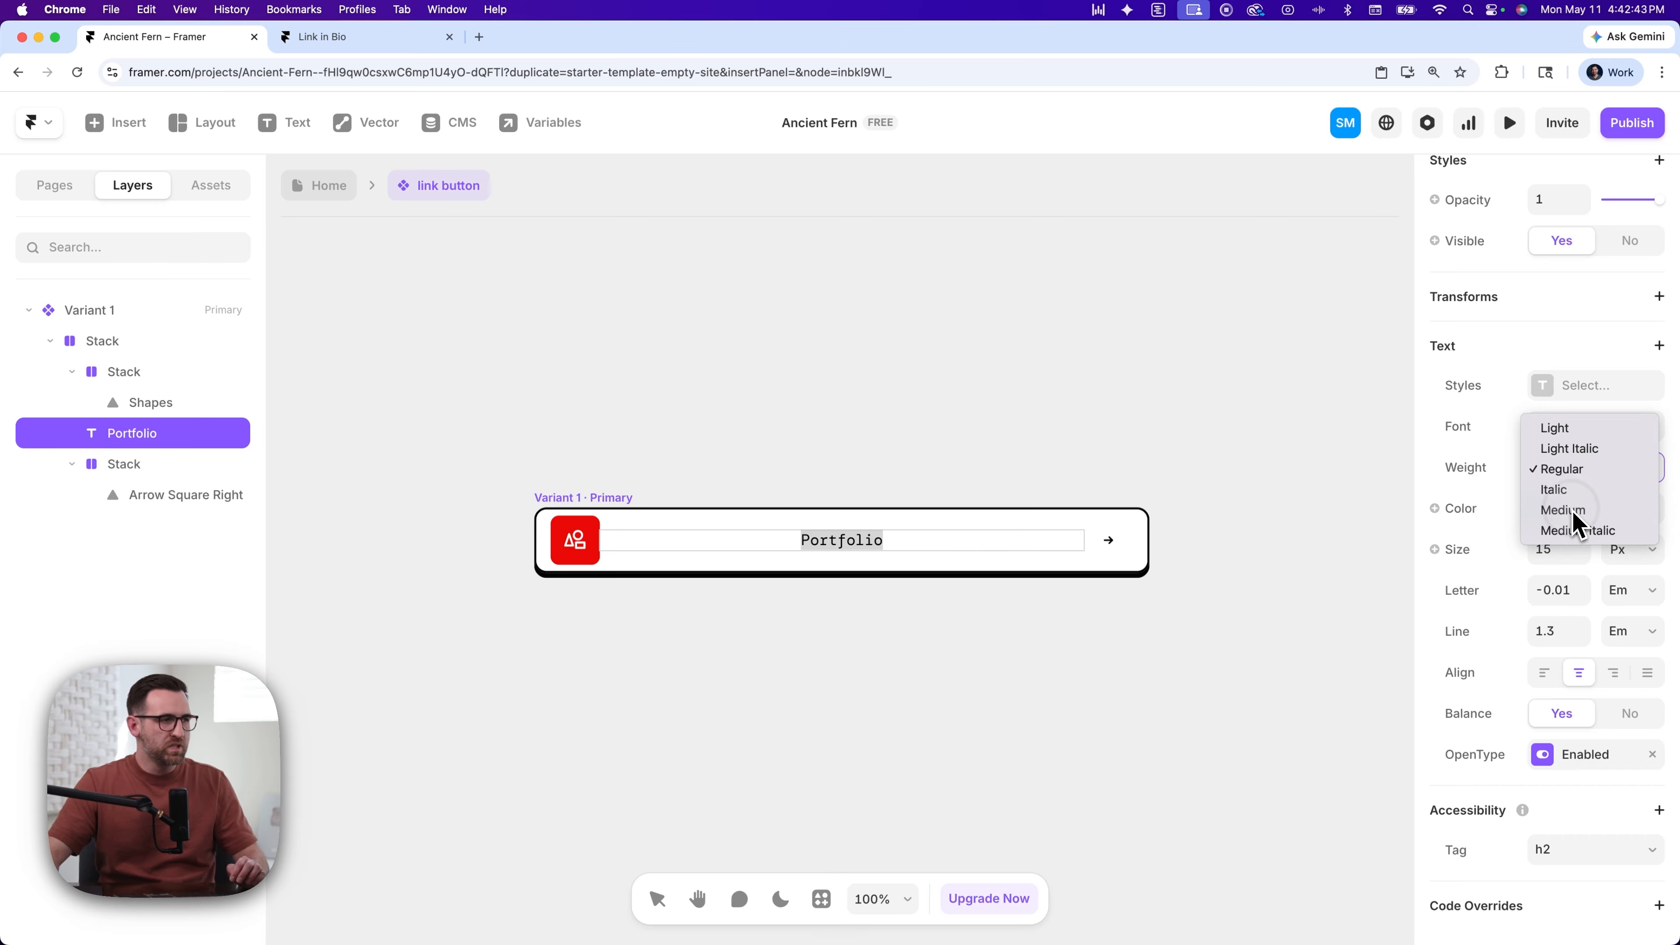
click(1575, 511)
click(1475, 508)
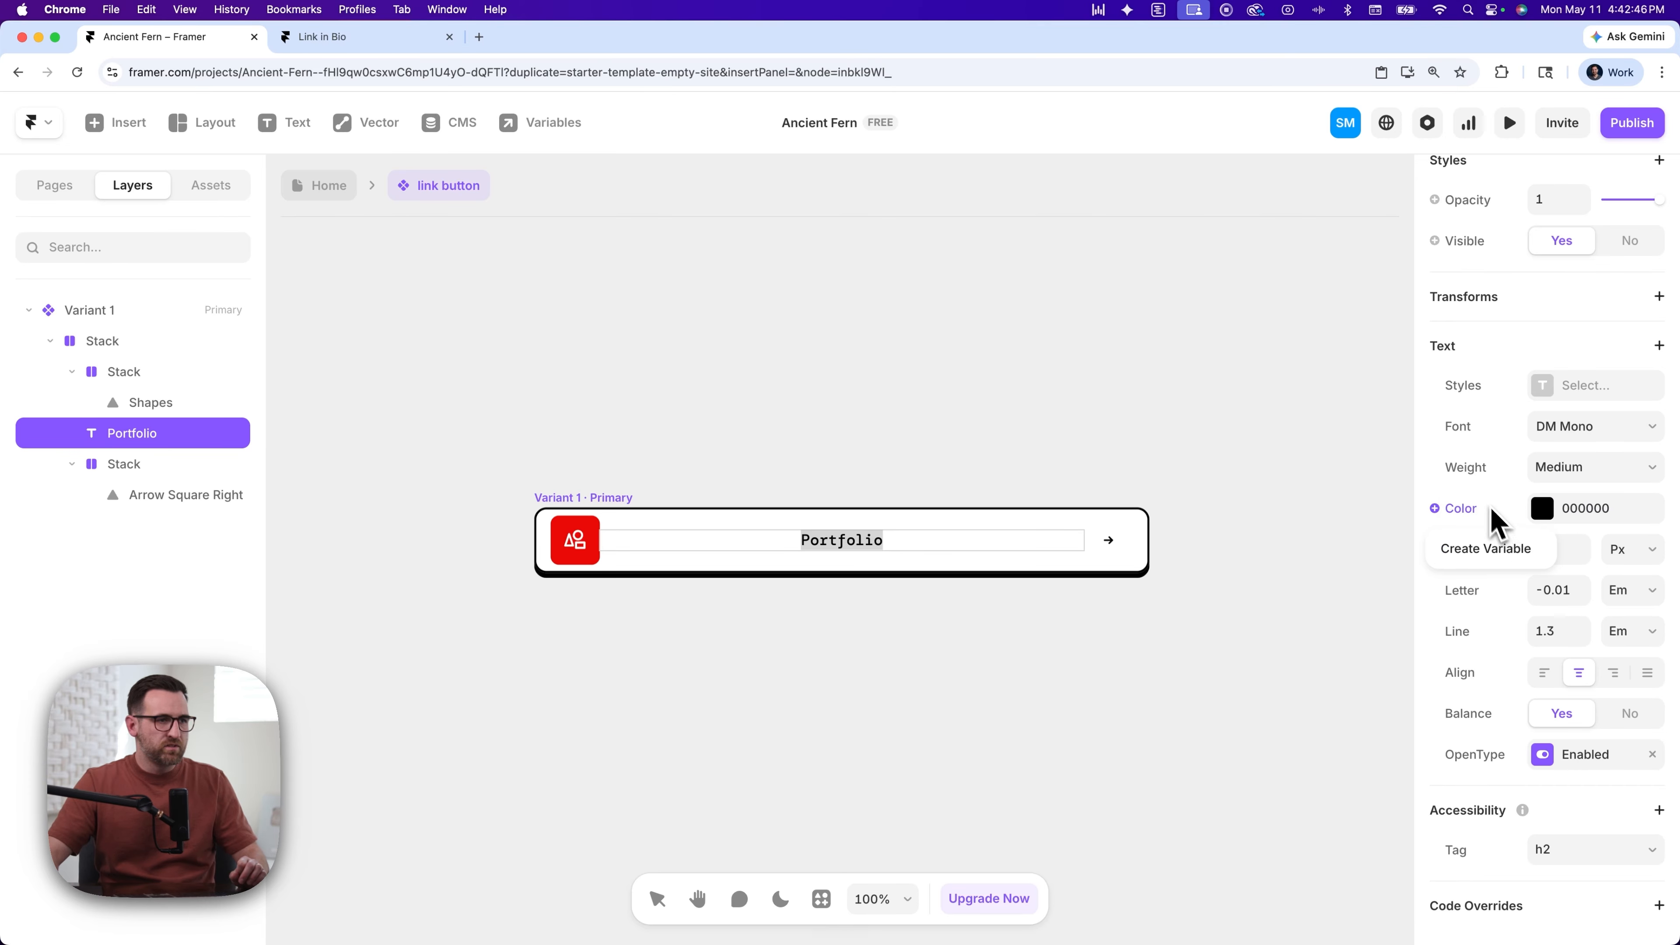
click(1484, 498)
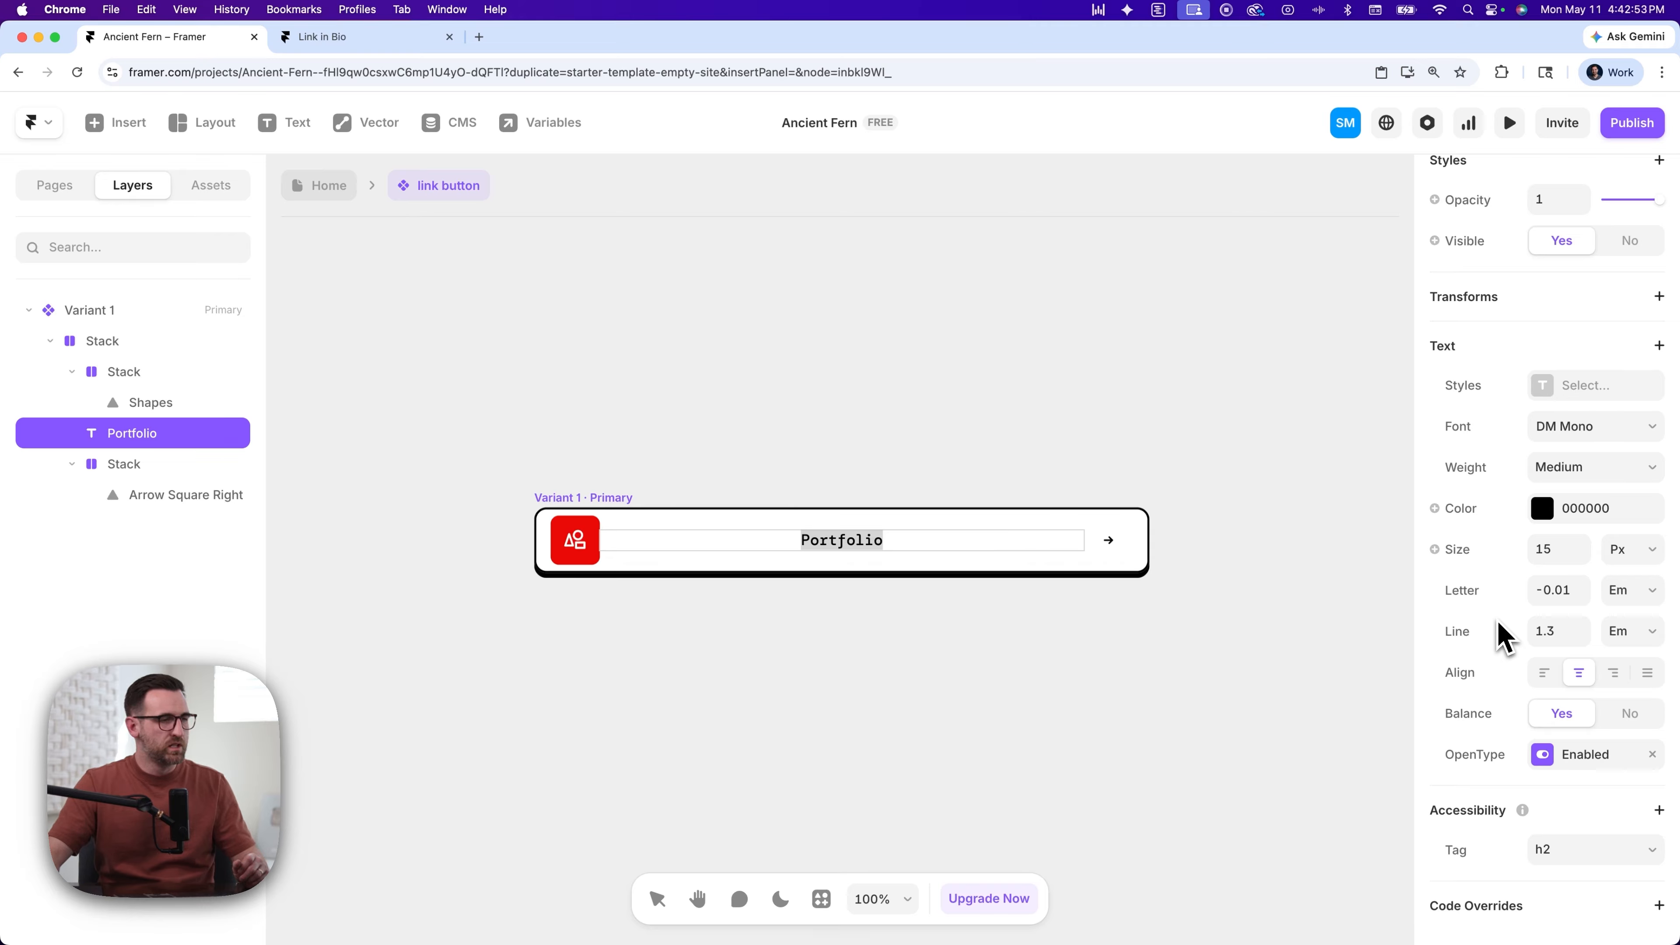
- Set the Portfolio label's font size to 14 px and finish editing the text
click(1552, 550)
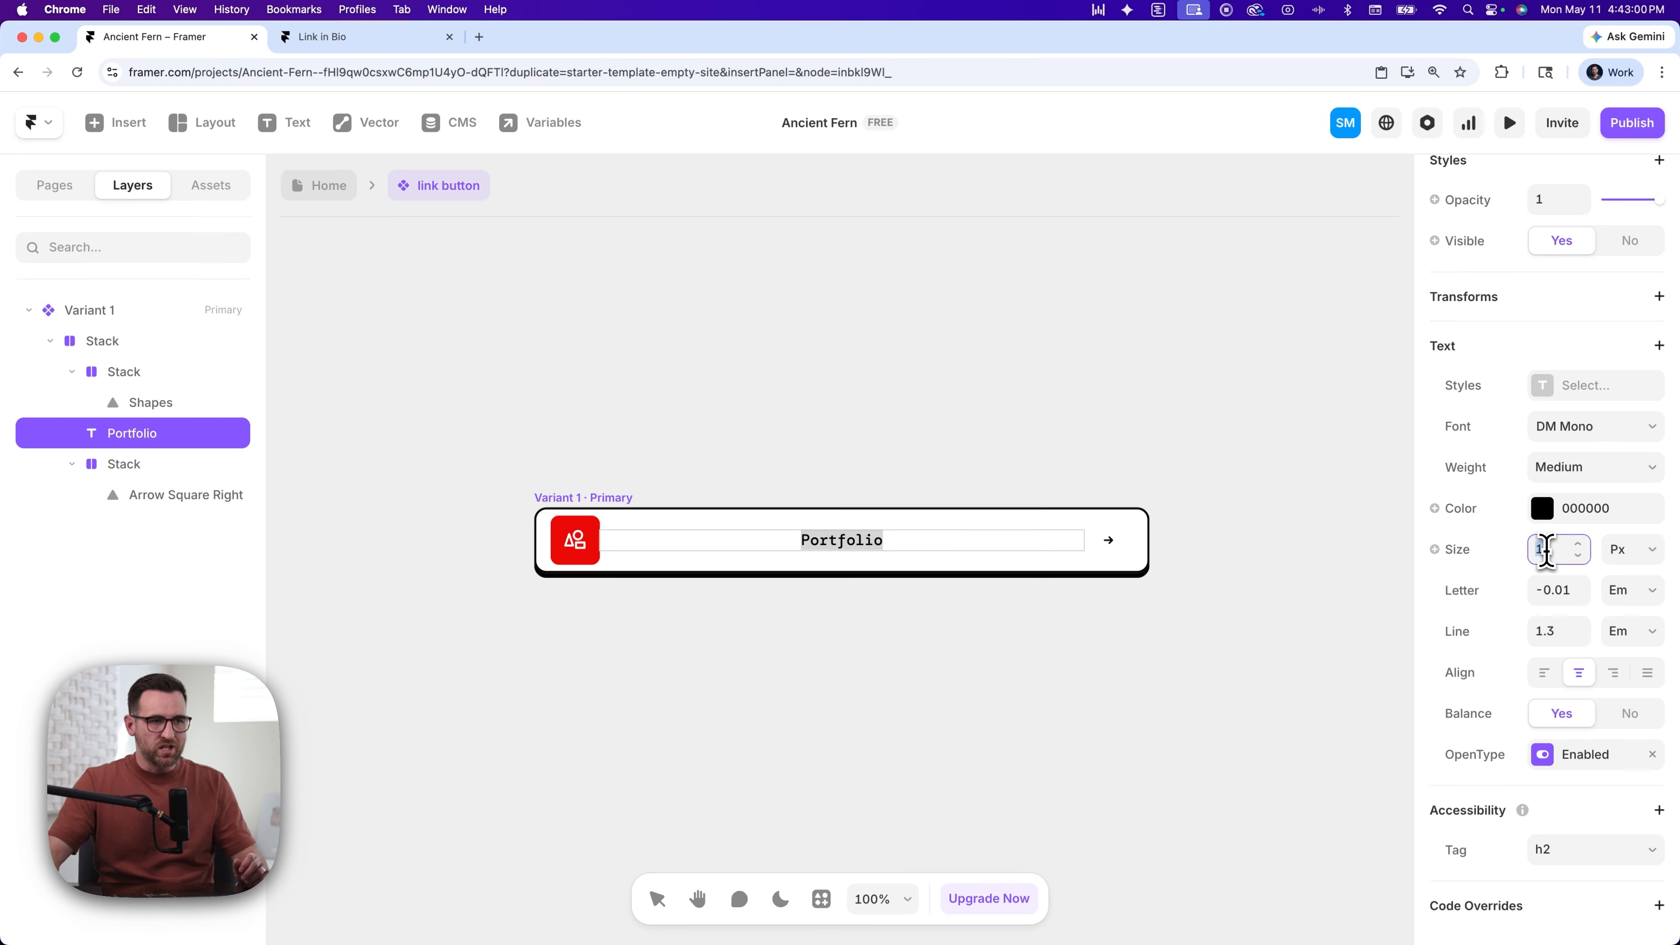
click(1547, 551)
key(super+a)
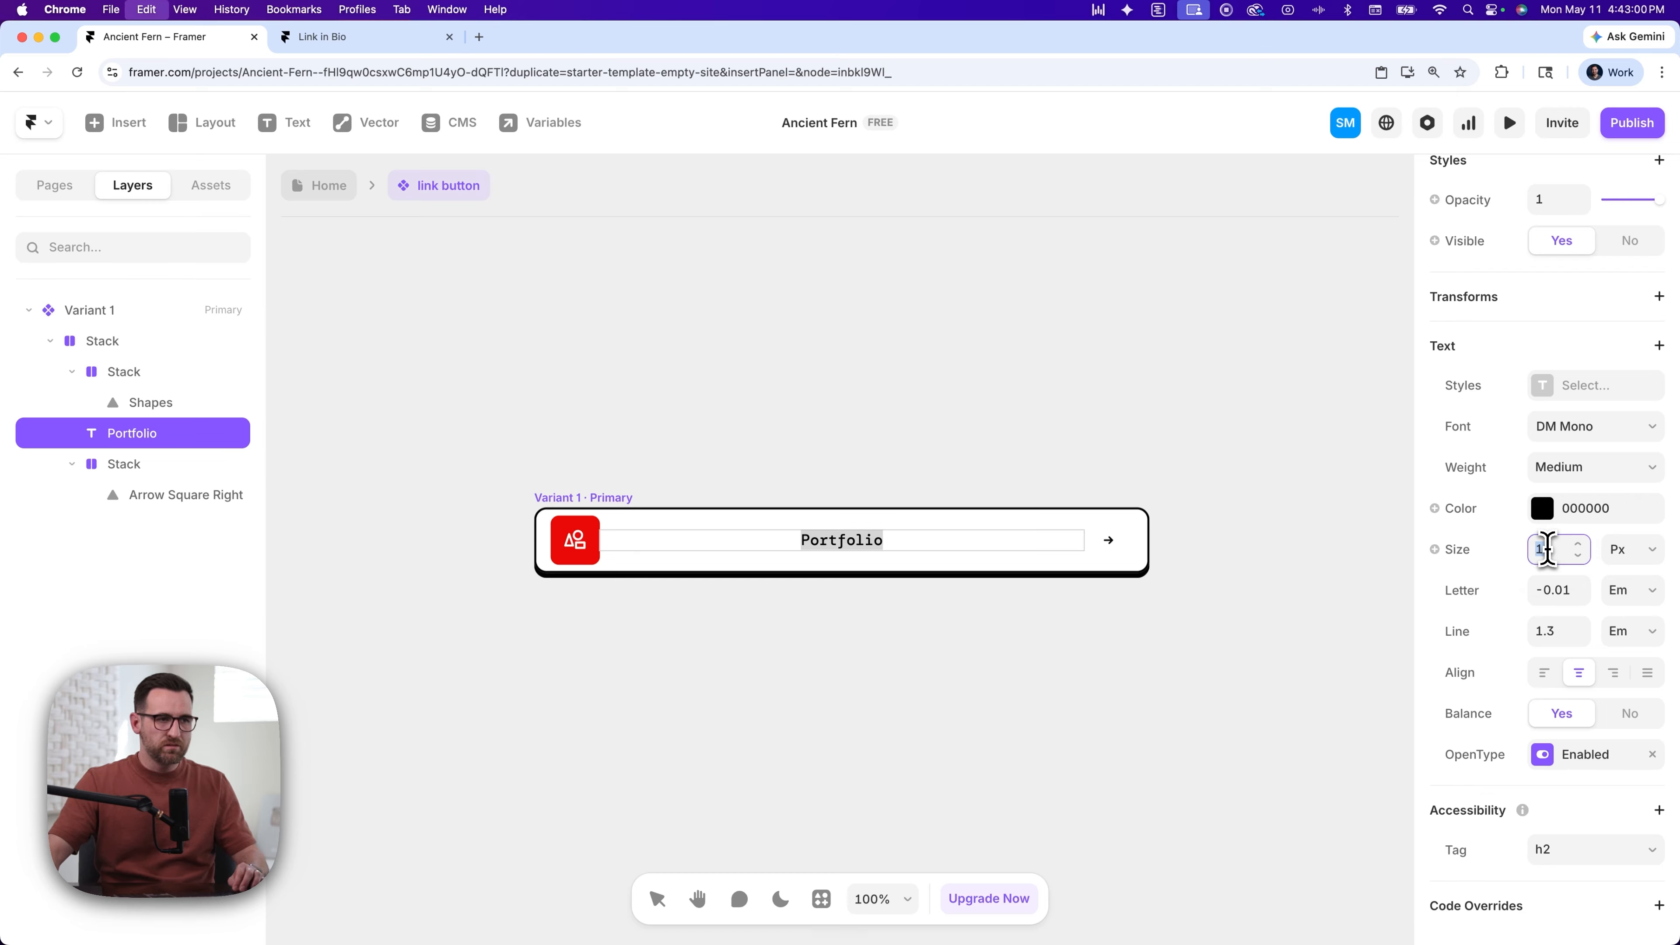
text(14)
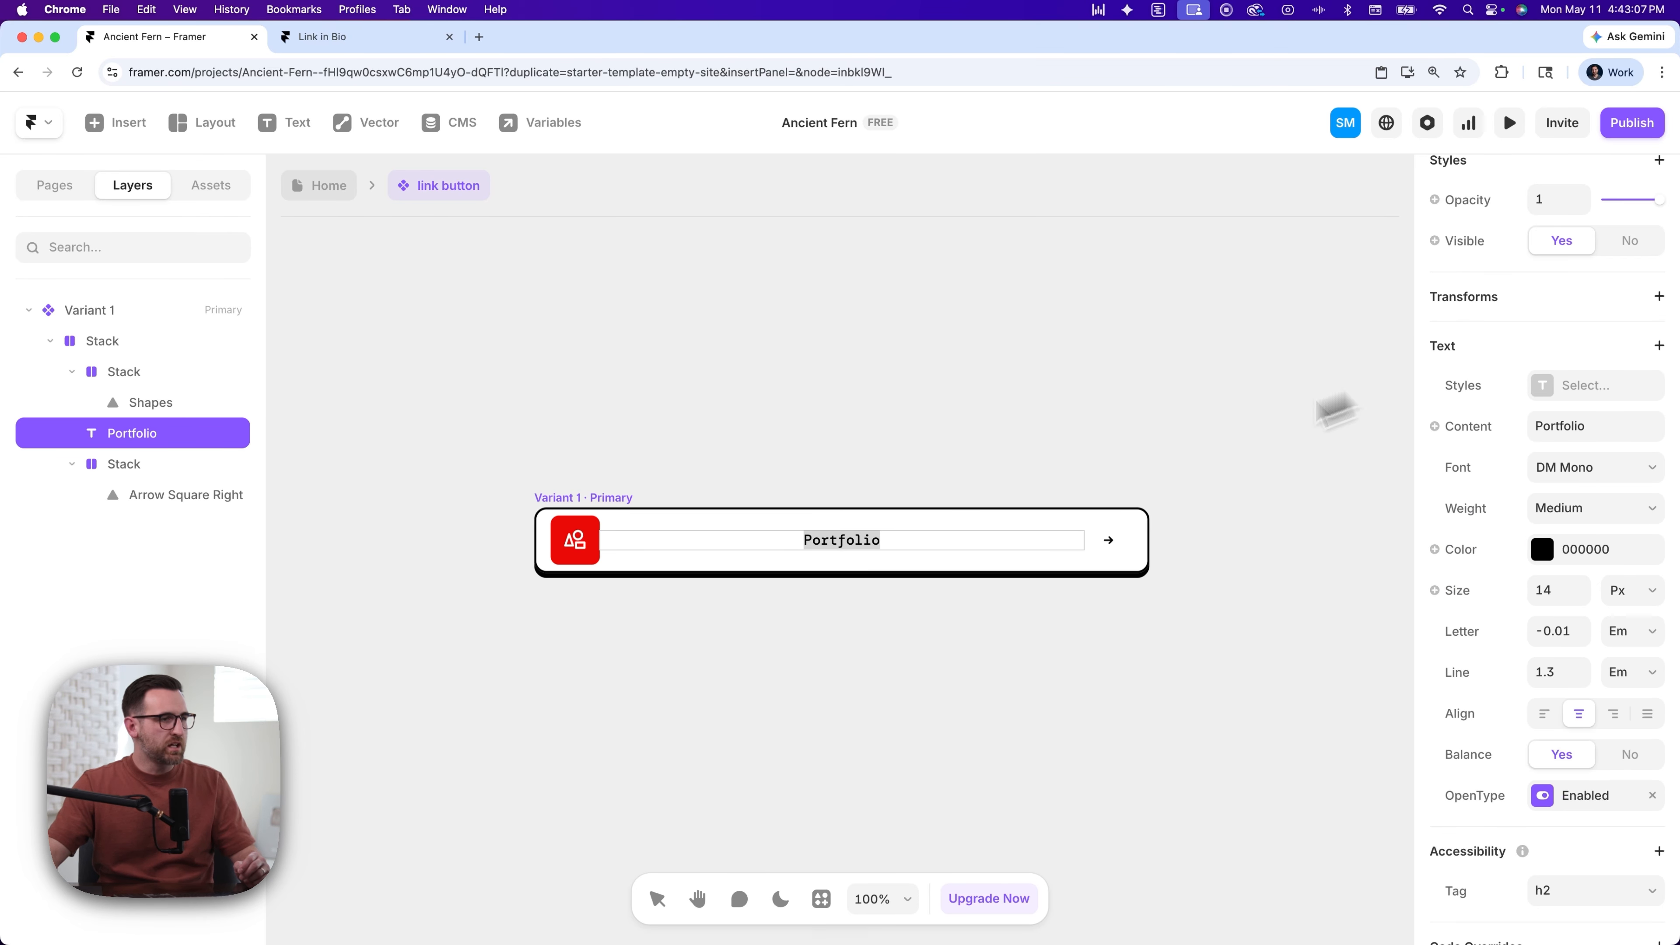
key(Escape)
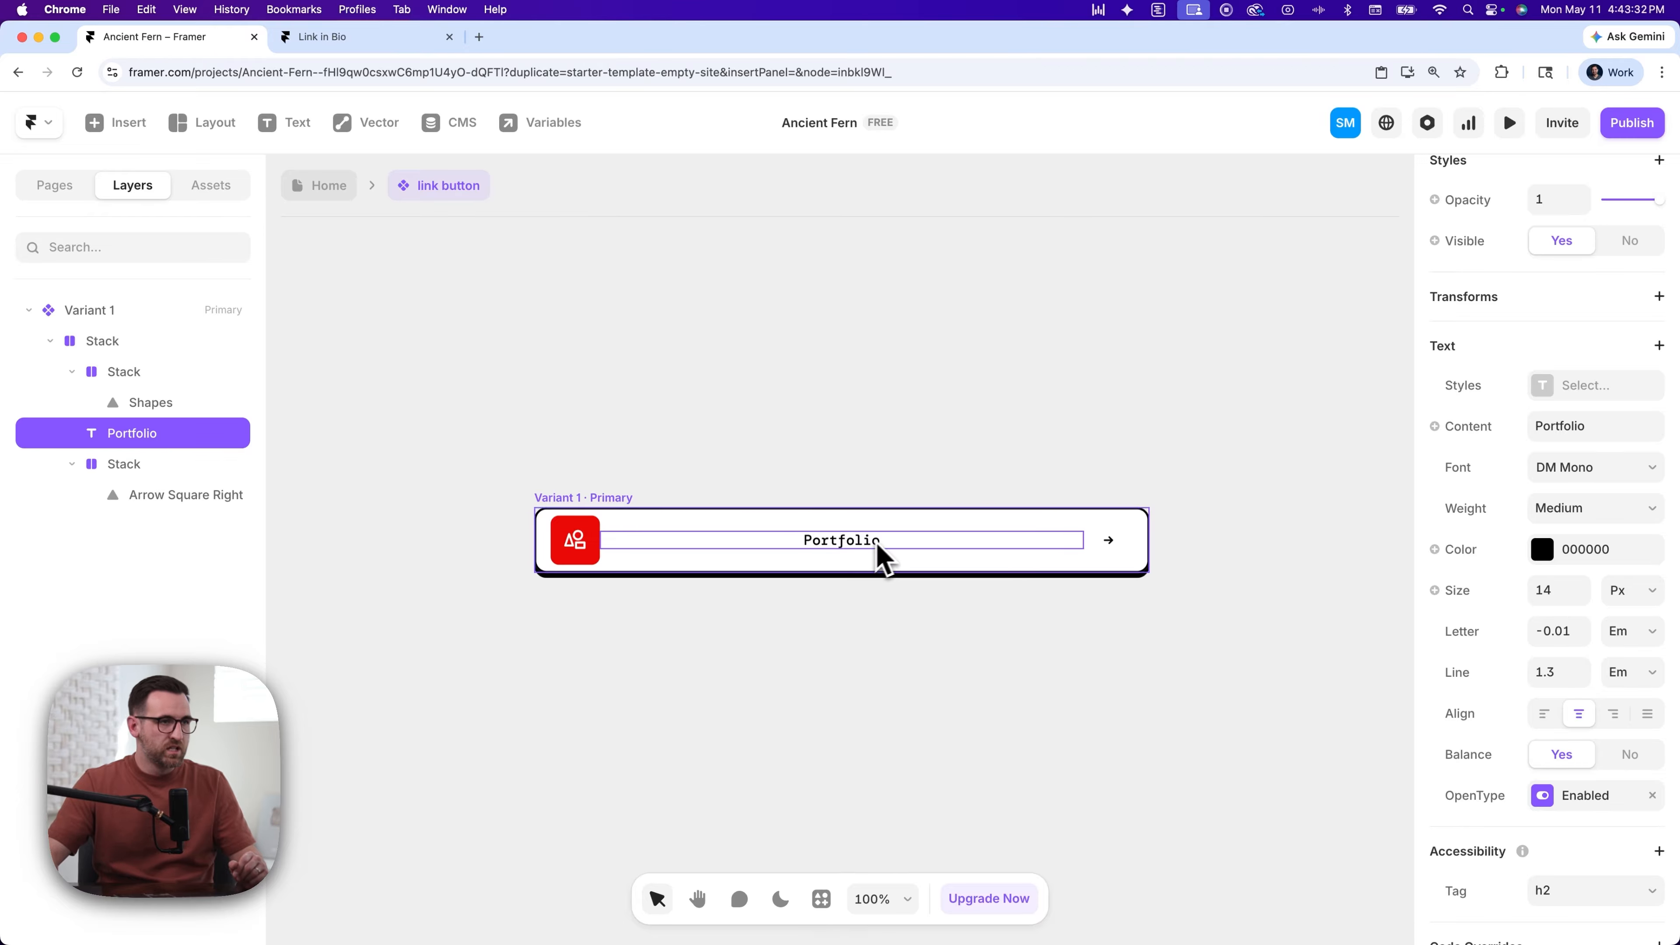
- Create a plain text variable for the Portfolio label's content and enable its Text Area option
click(1435, 426)
mouse_move(1451, 452)
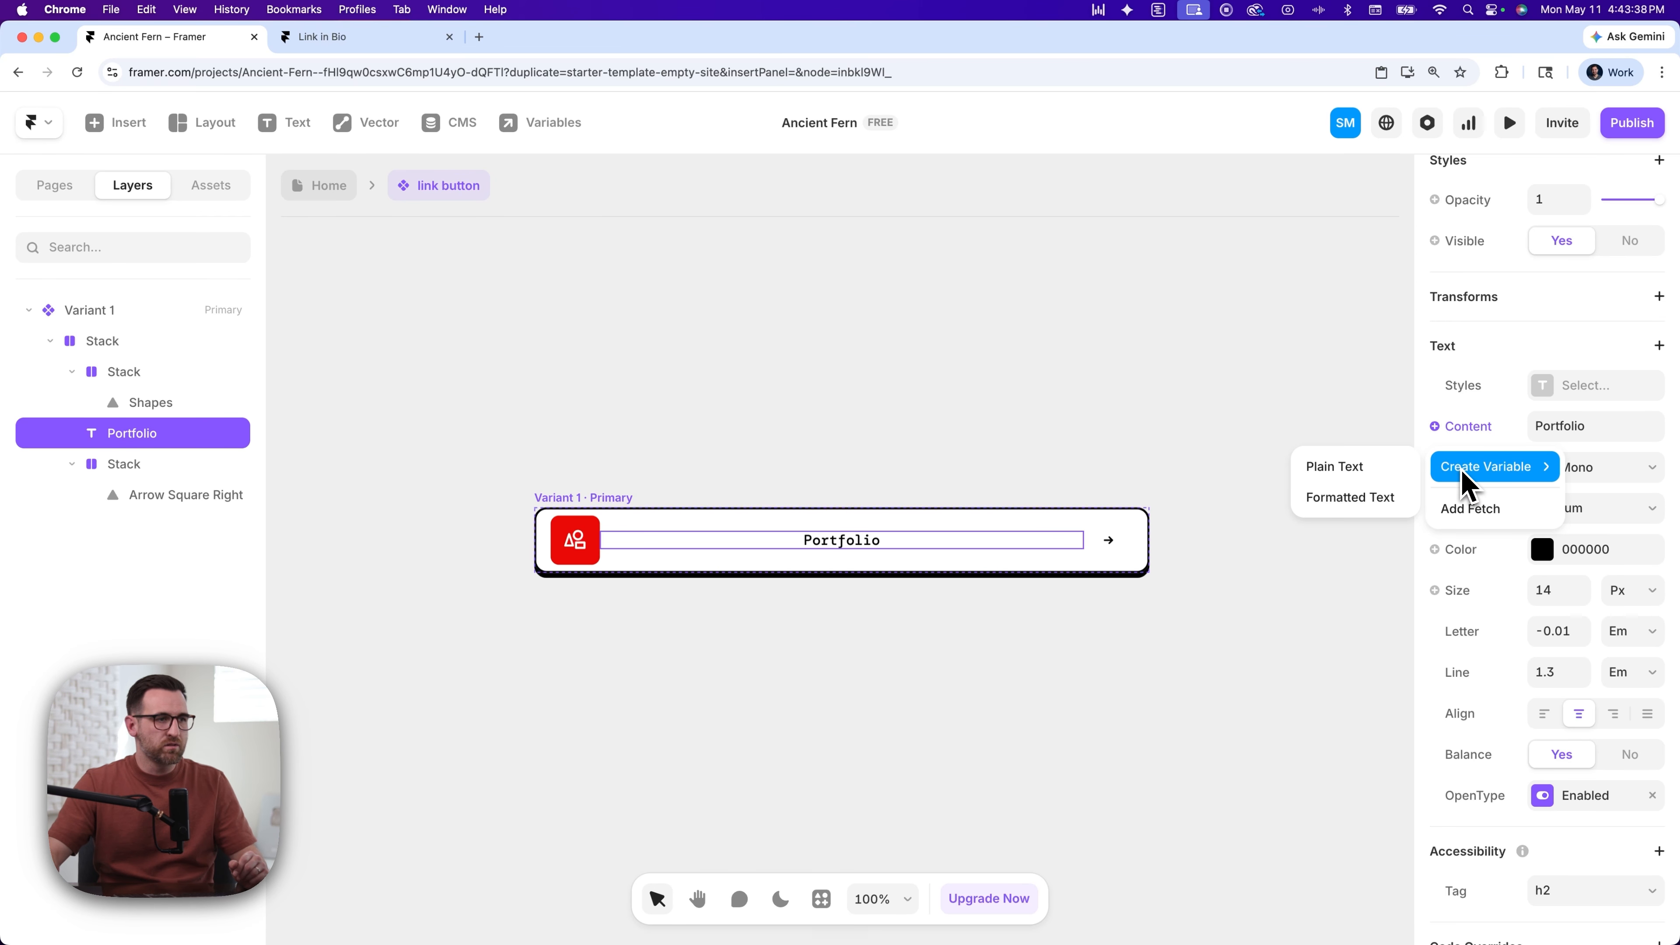
click(1366, 471)
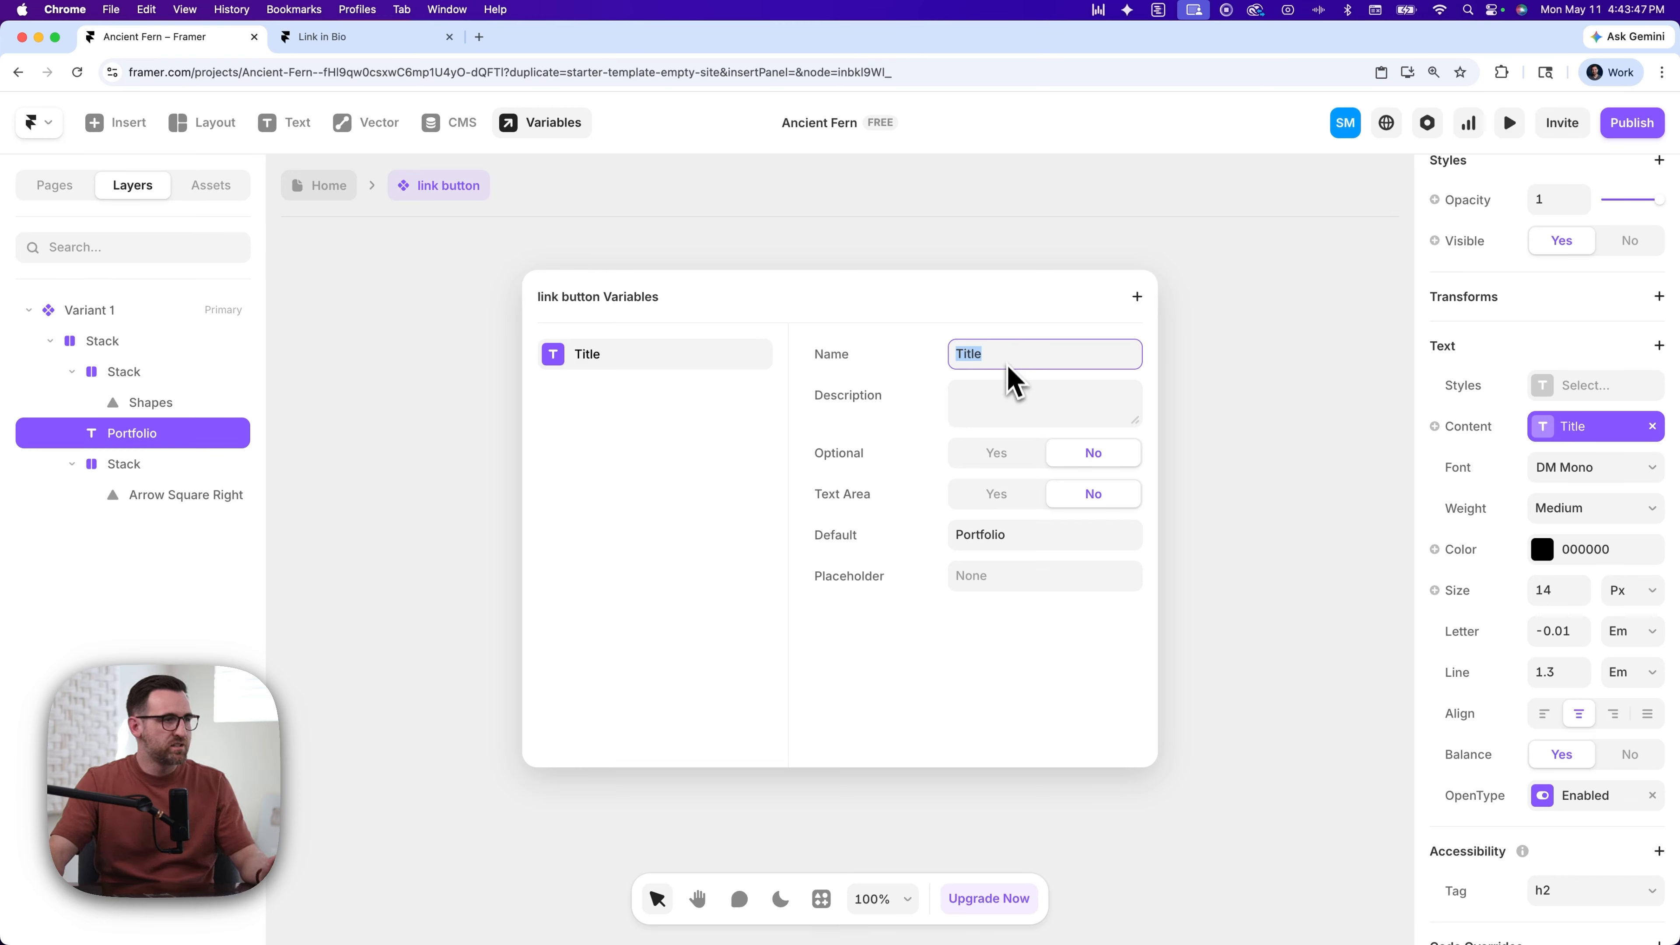
click(1012, 507)
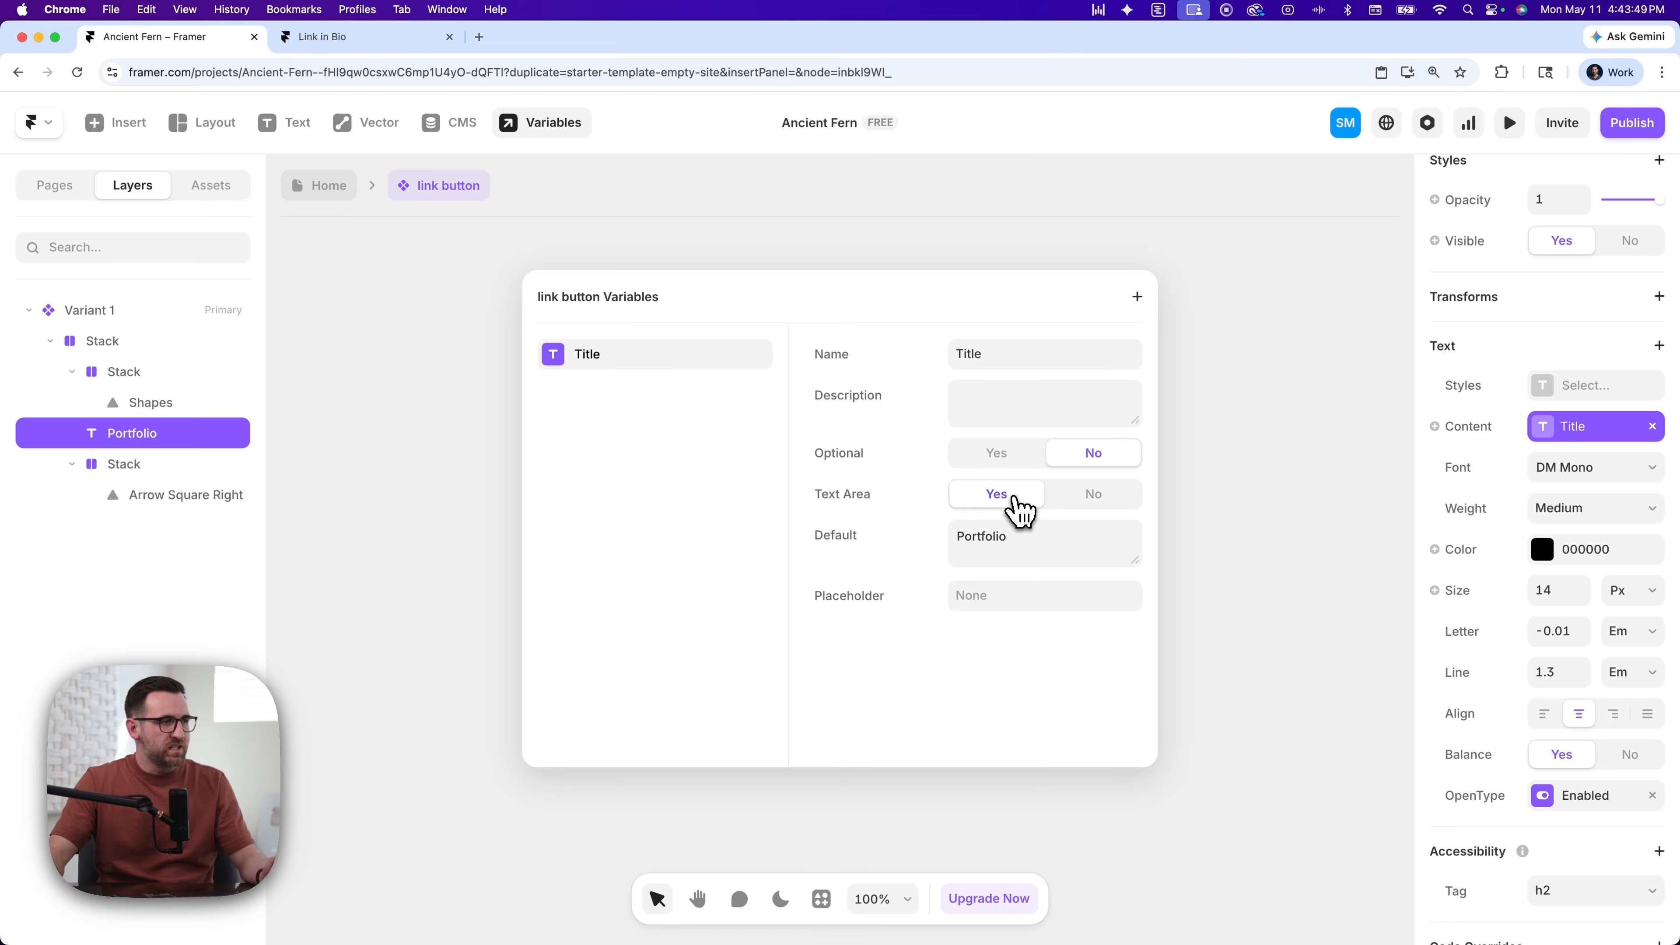
click(1013, 541)
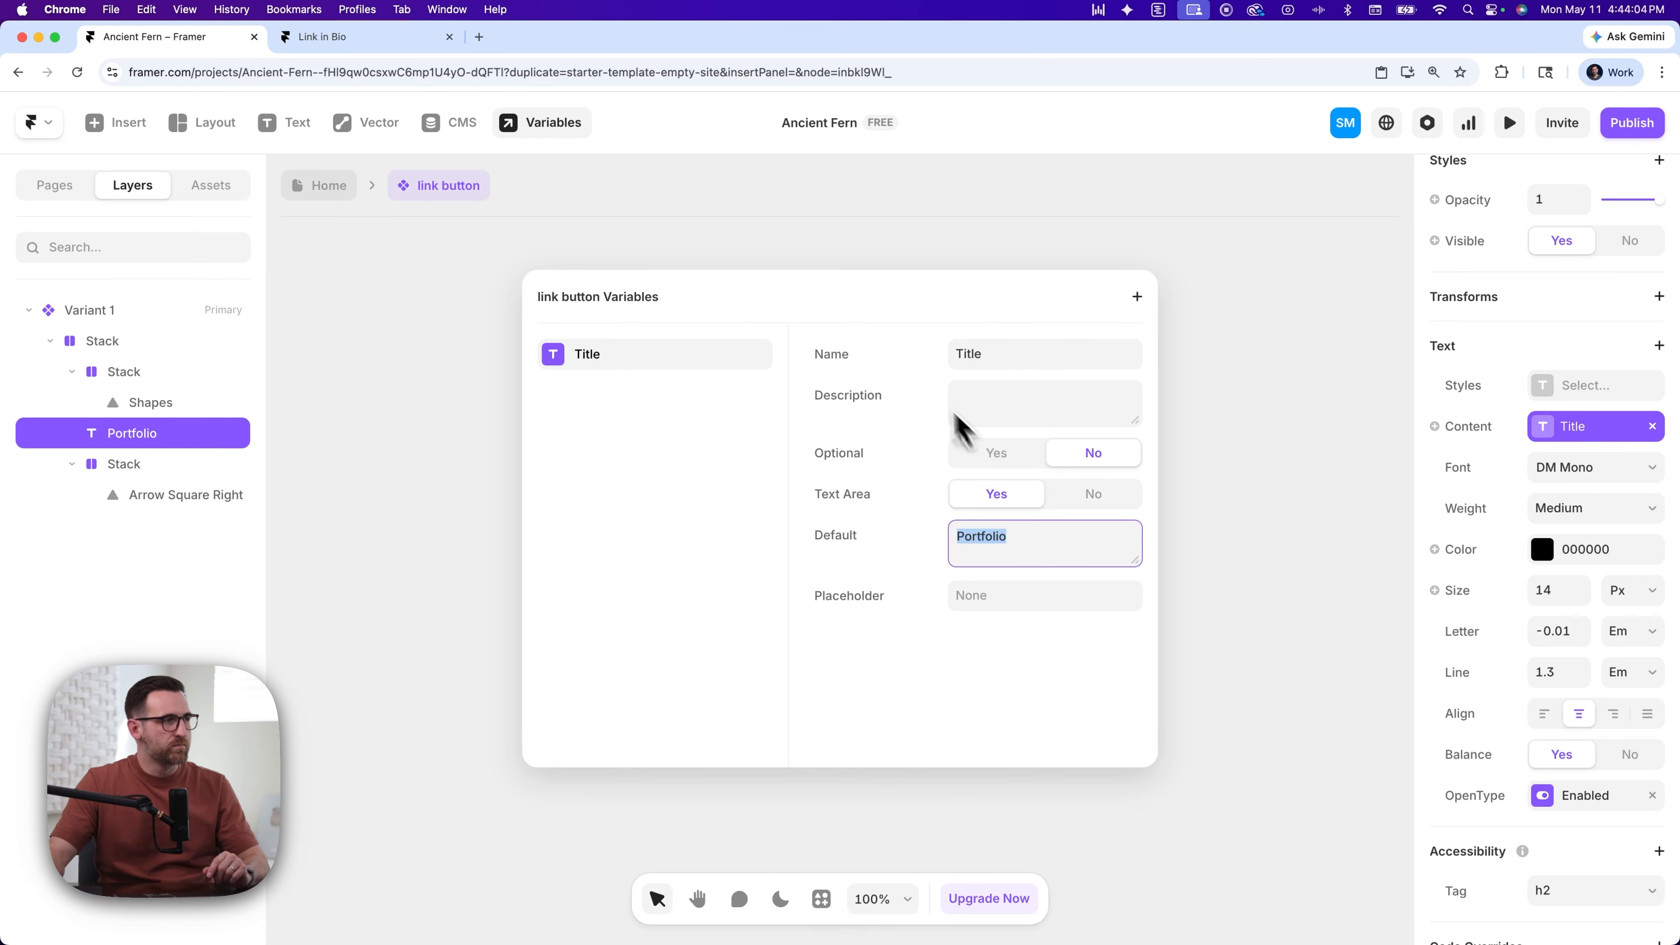
click(1231, 420)
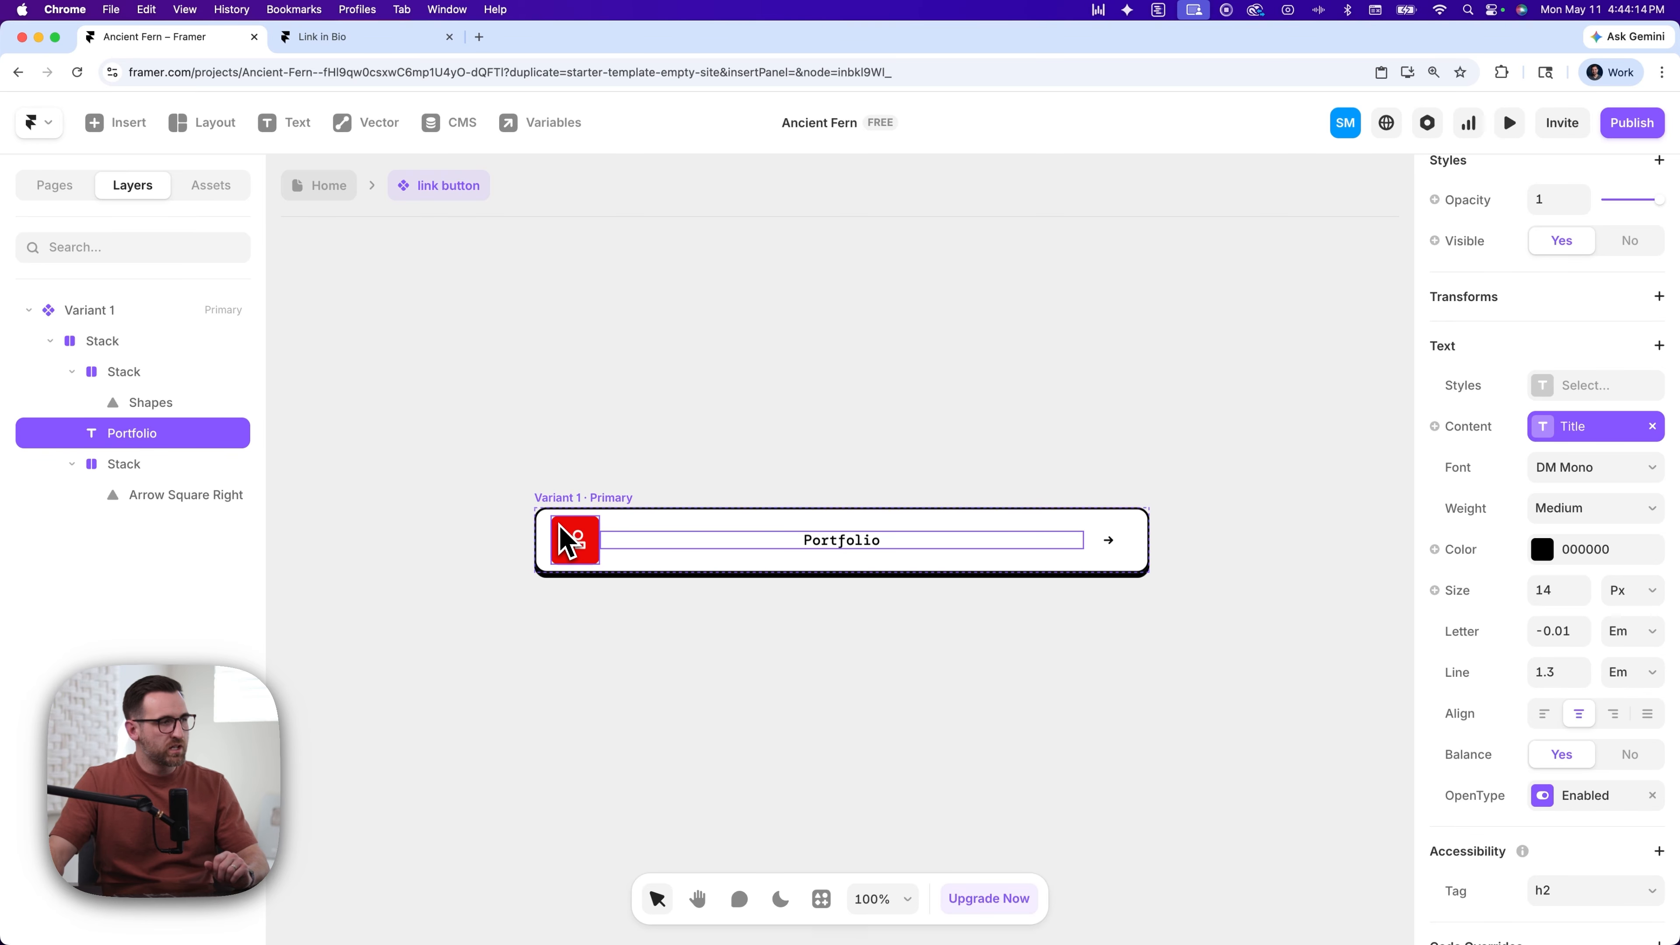
- Create a color variable for the fill of the red icon stack
click(568, 541)
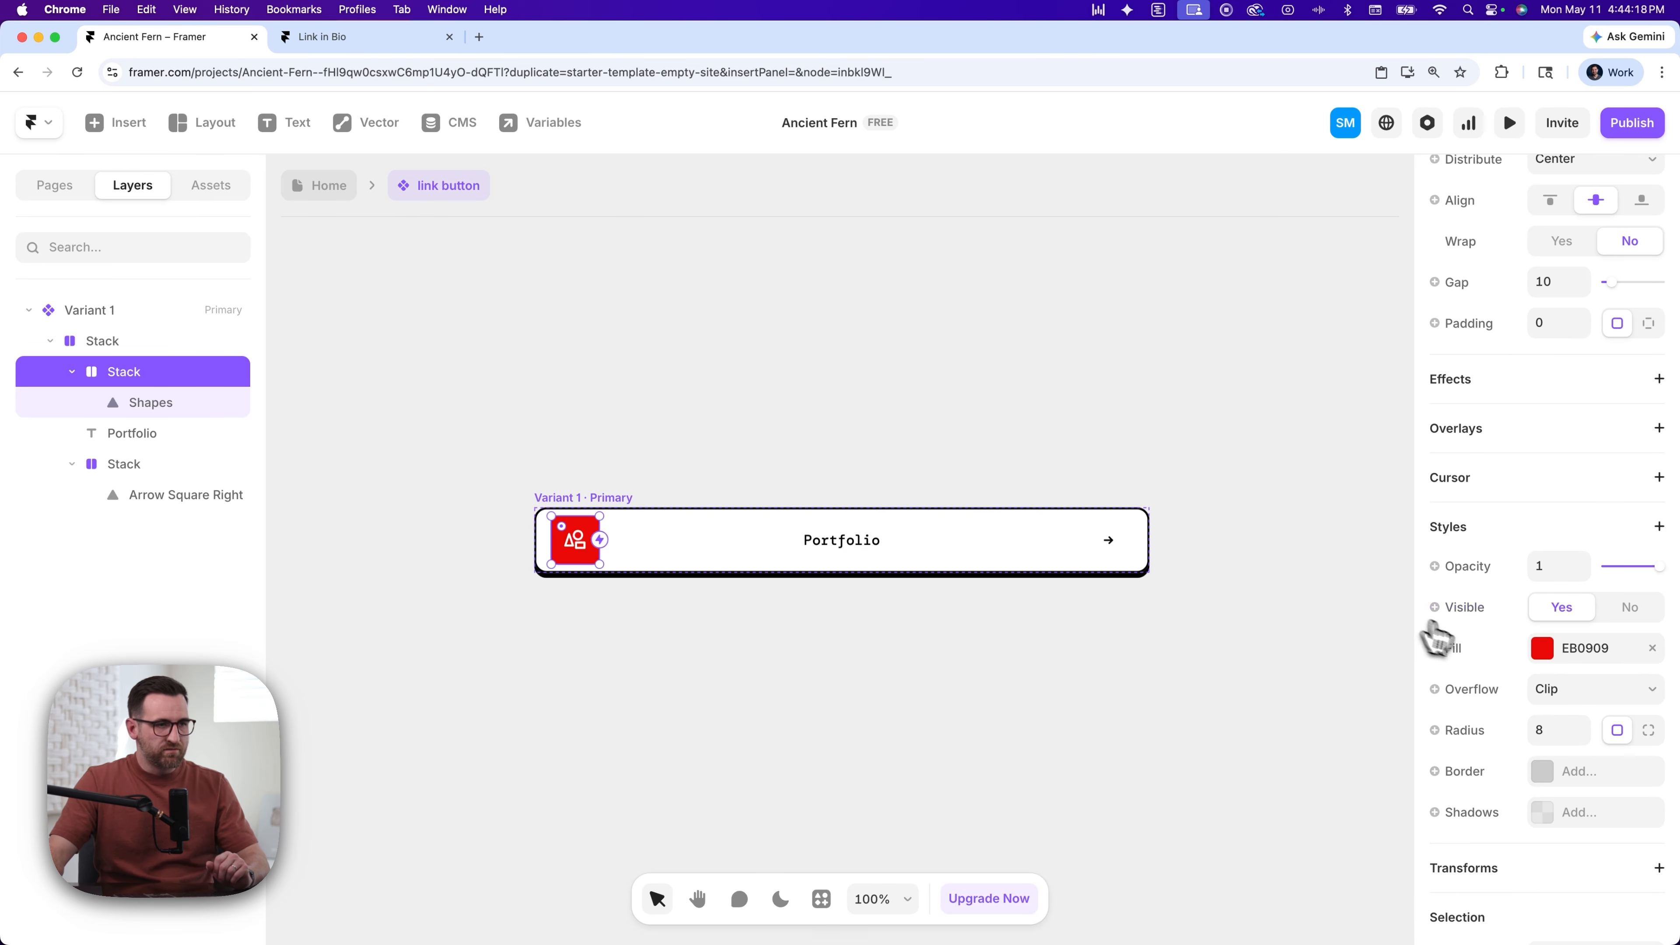
click(1435, 649)
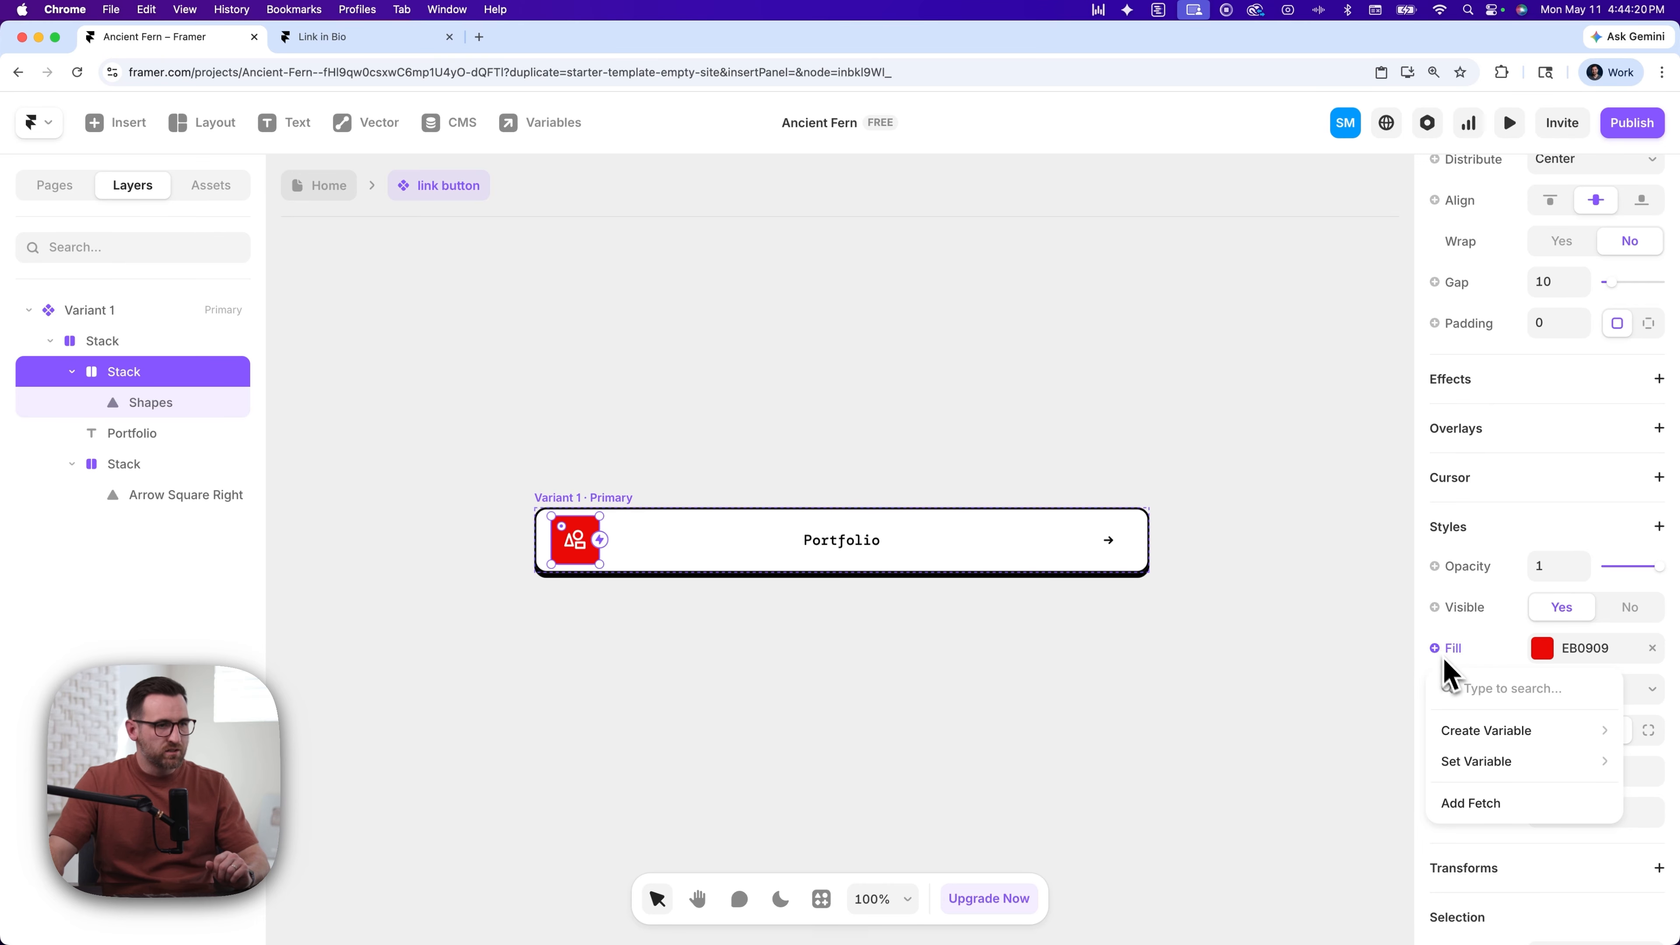
mouse_move(1480, 722)
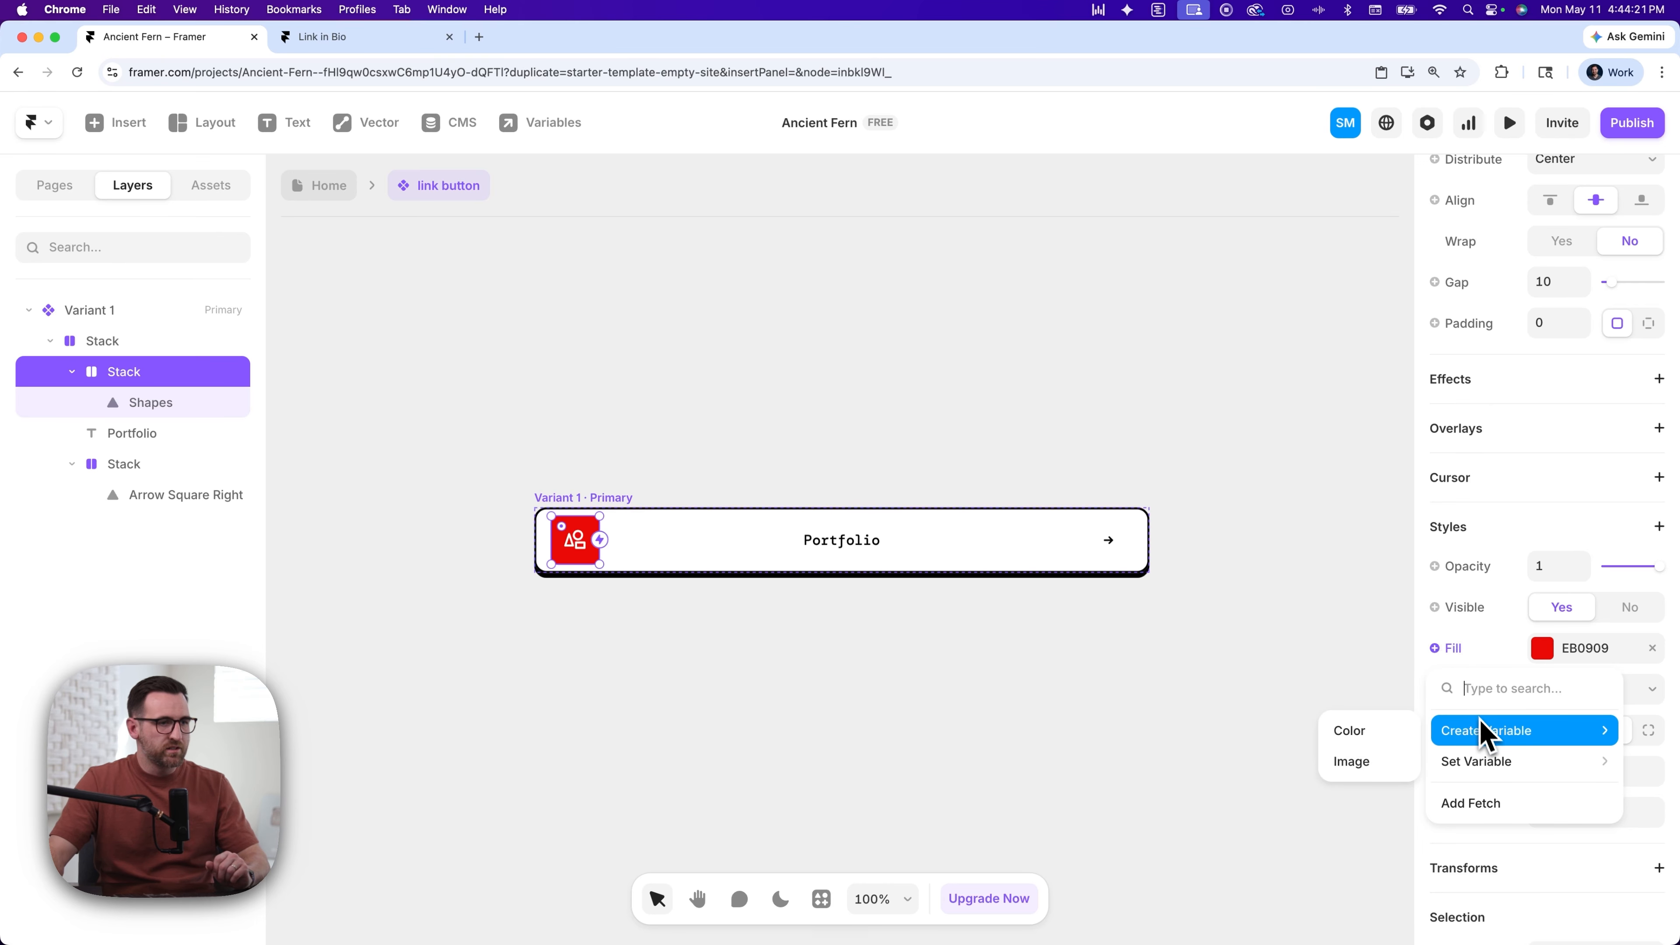
click(1379, 740)
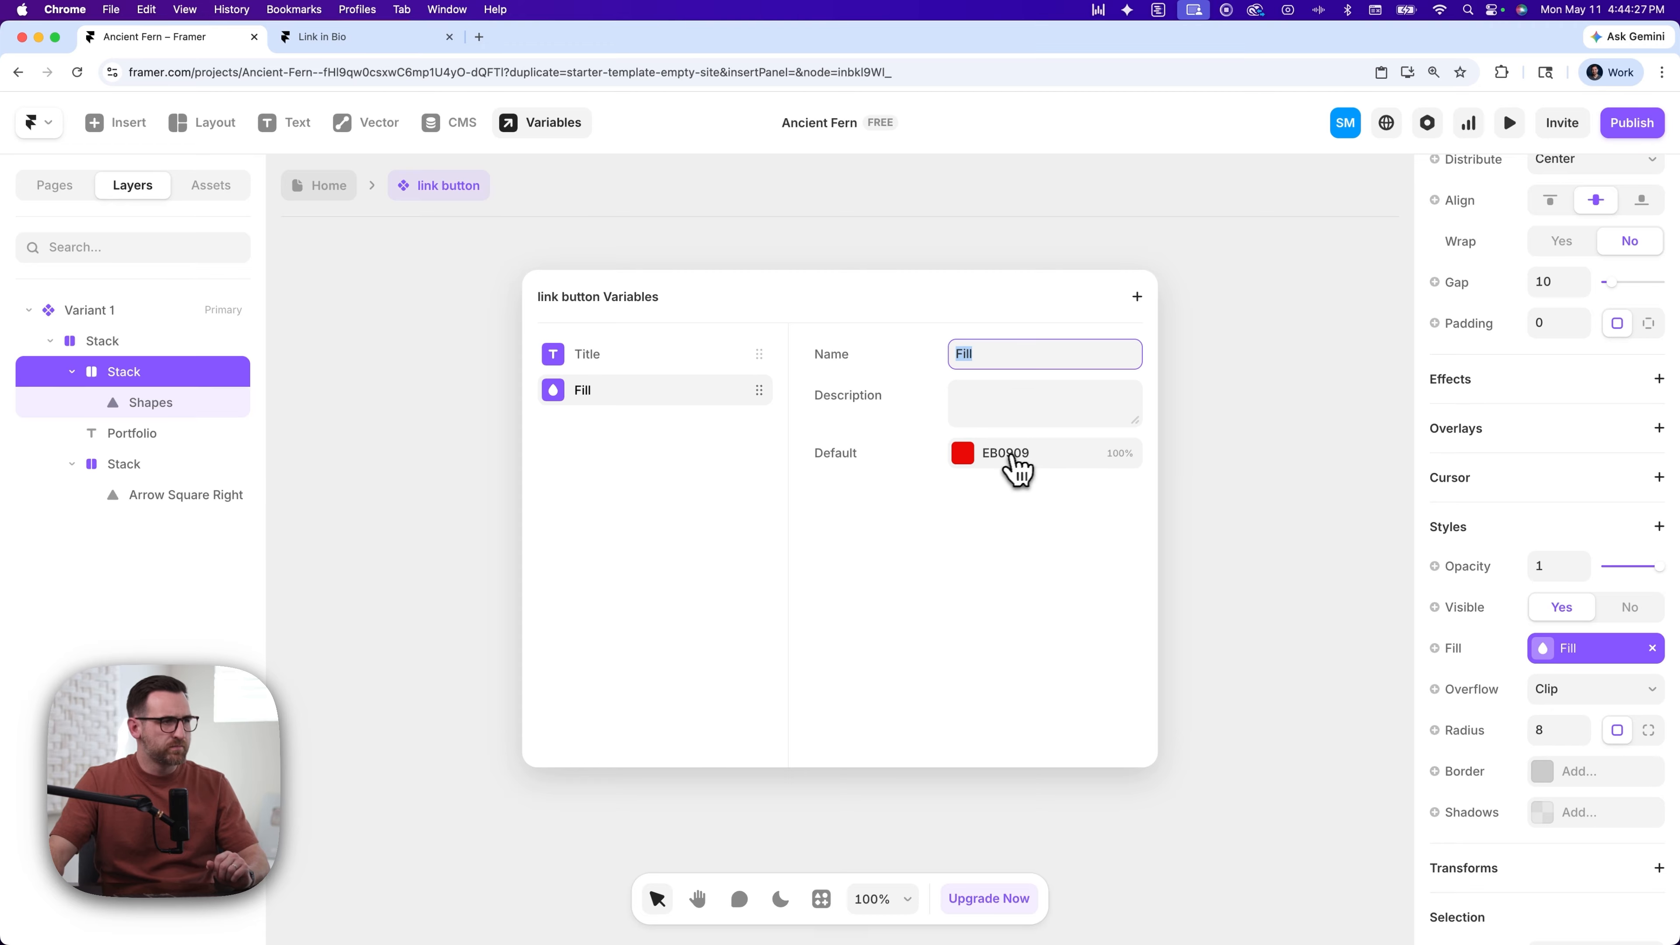
click(1211, 514)
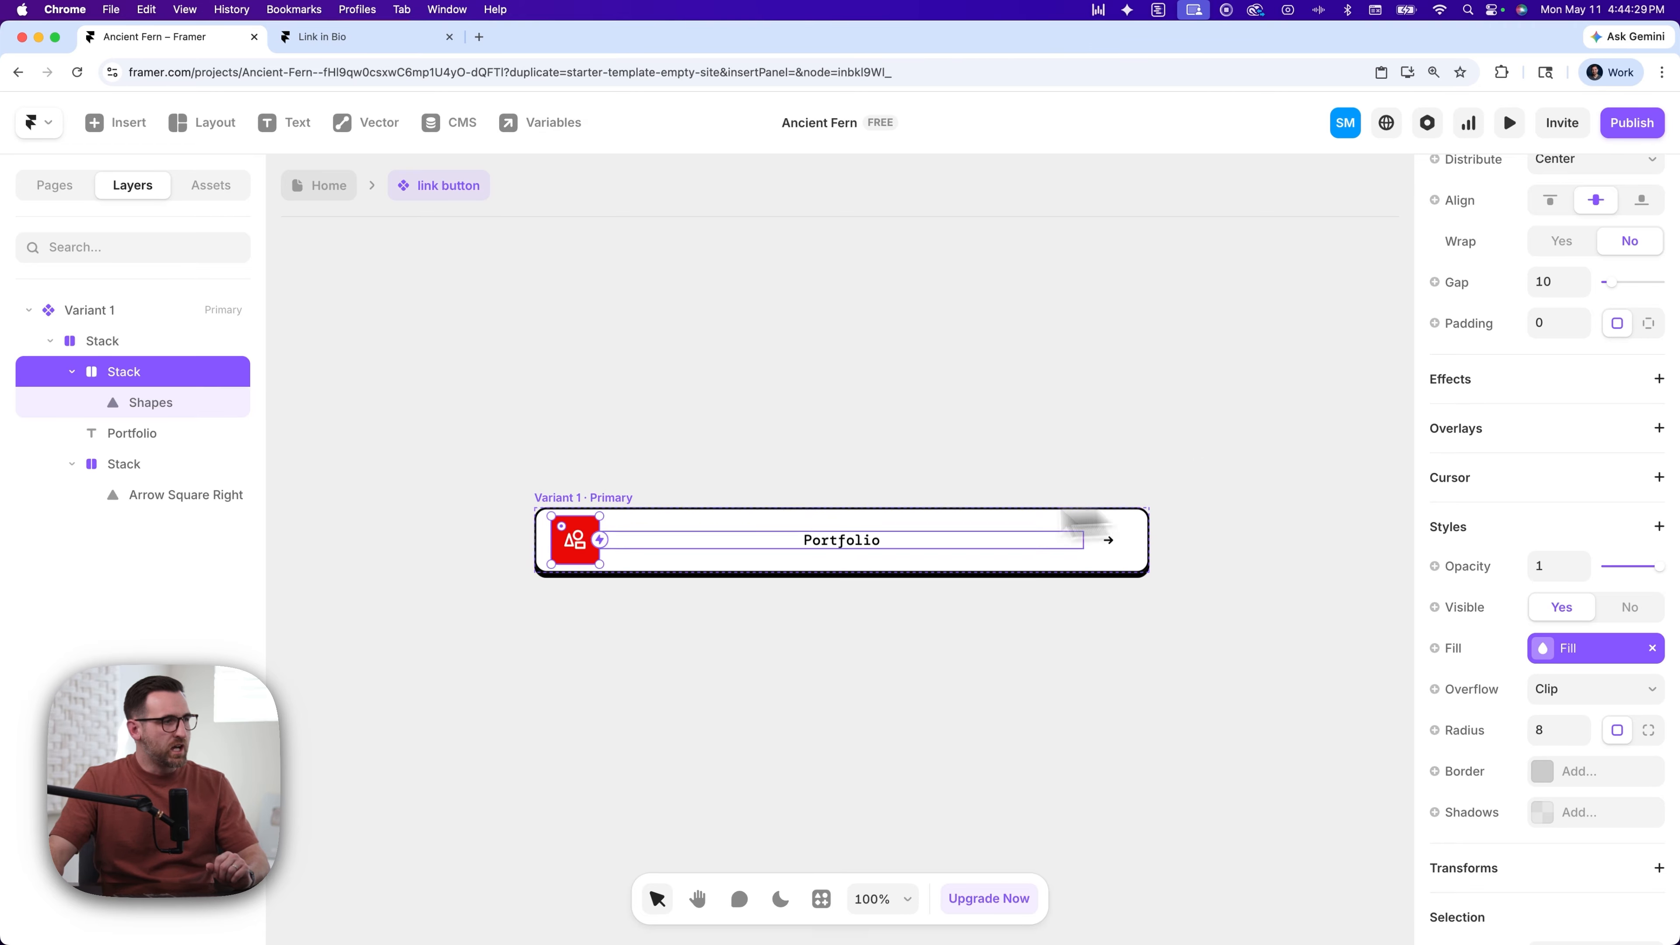
- Create an icon variable for the Shapes icon in the red stack and leave the variable settings
click(585, 549)
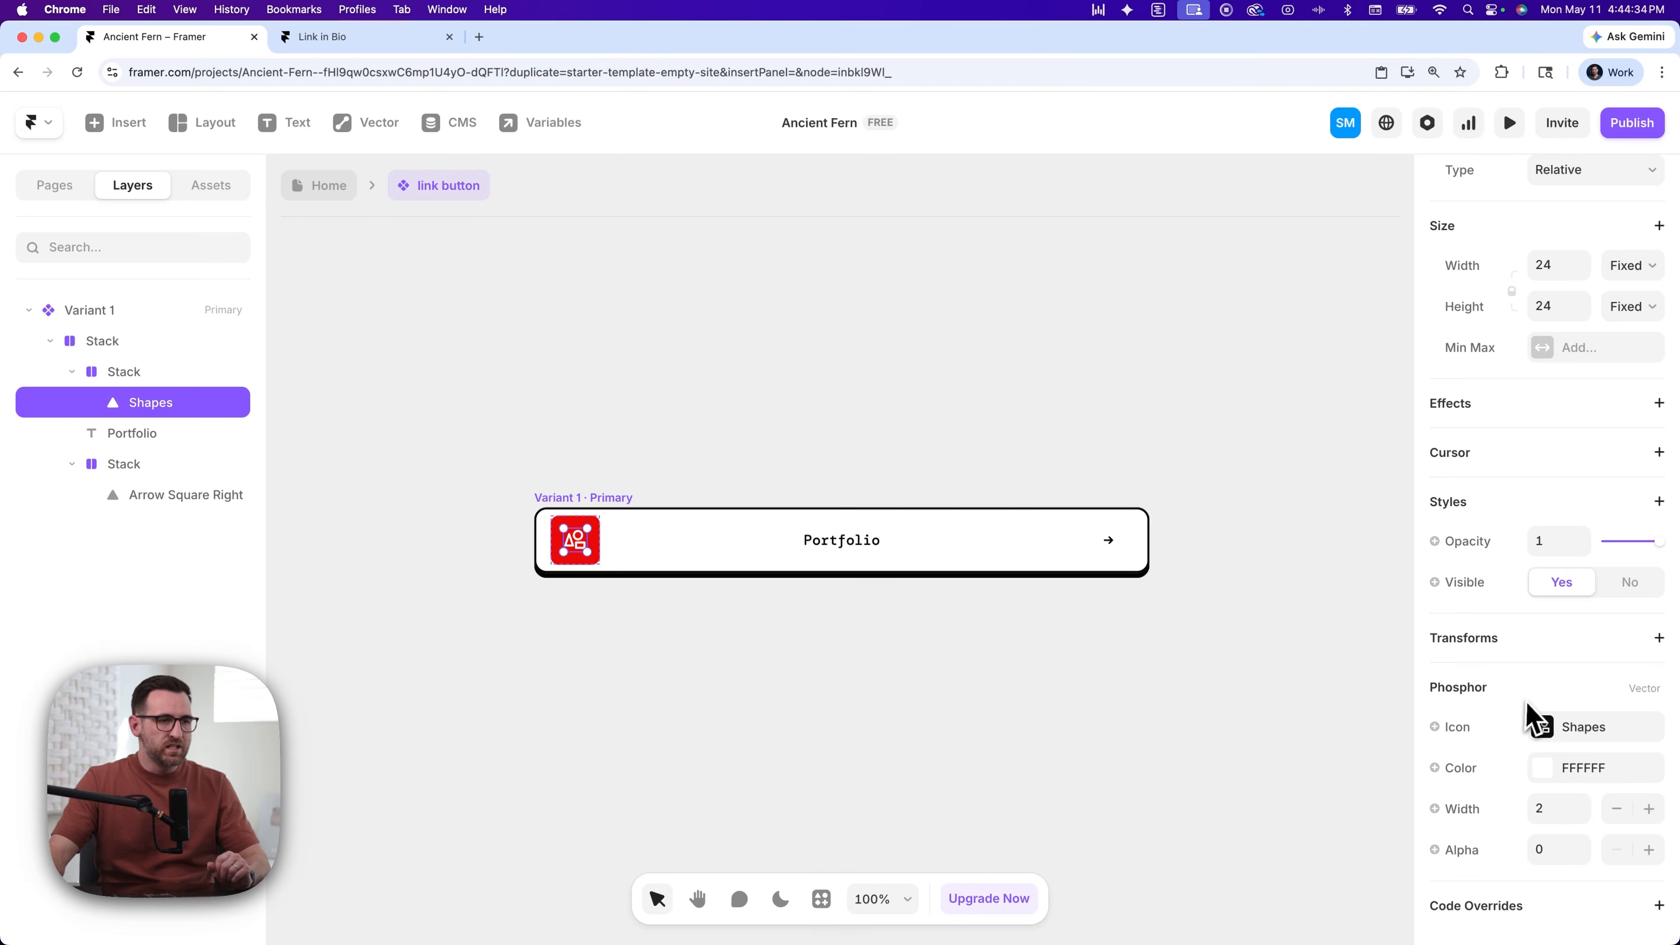
click(1437, 728)
click(1459, 771)
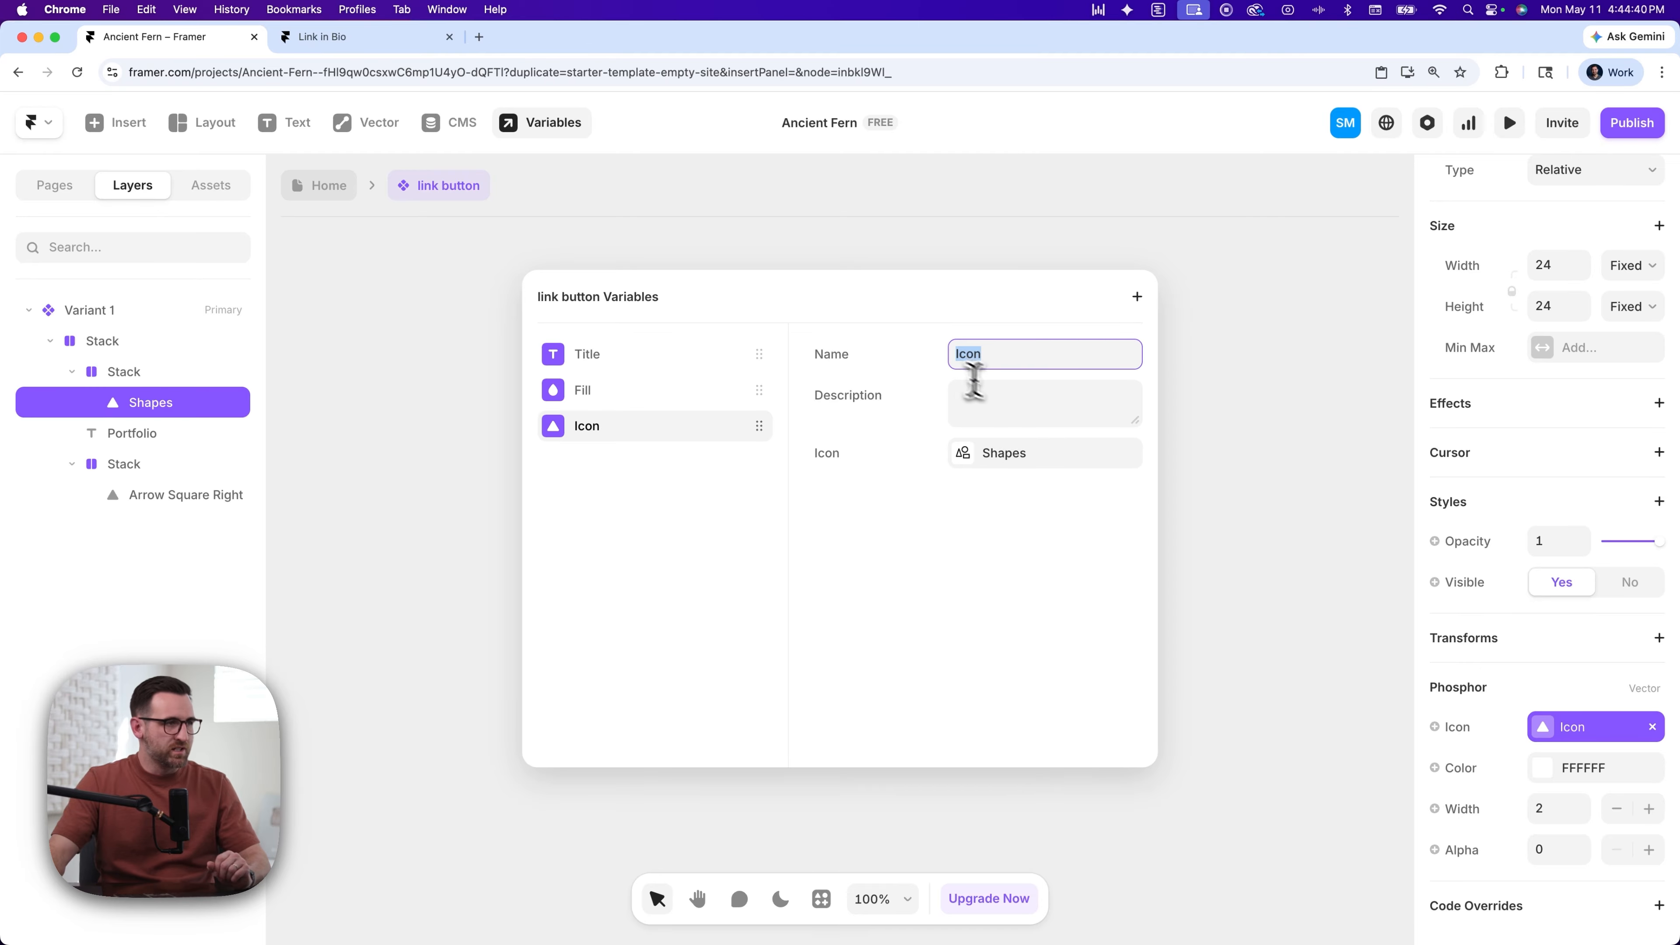
click(1254, 442)
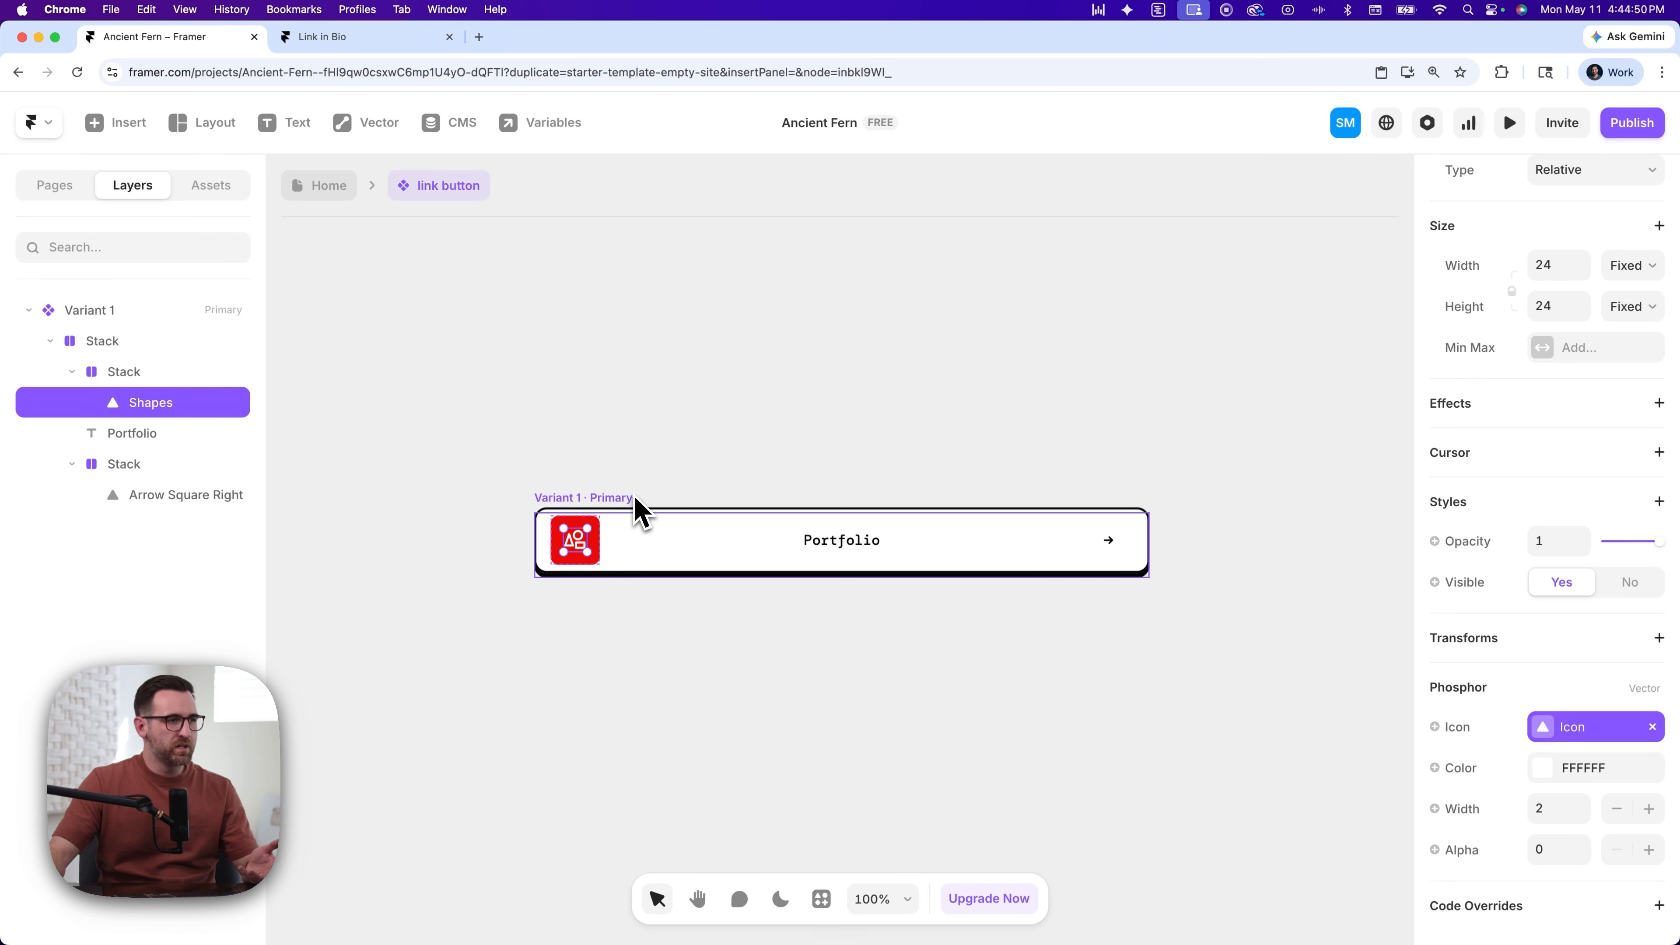
click(1249, 573)
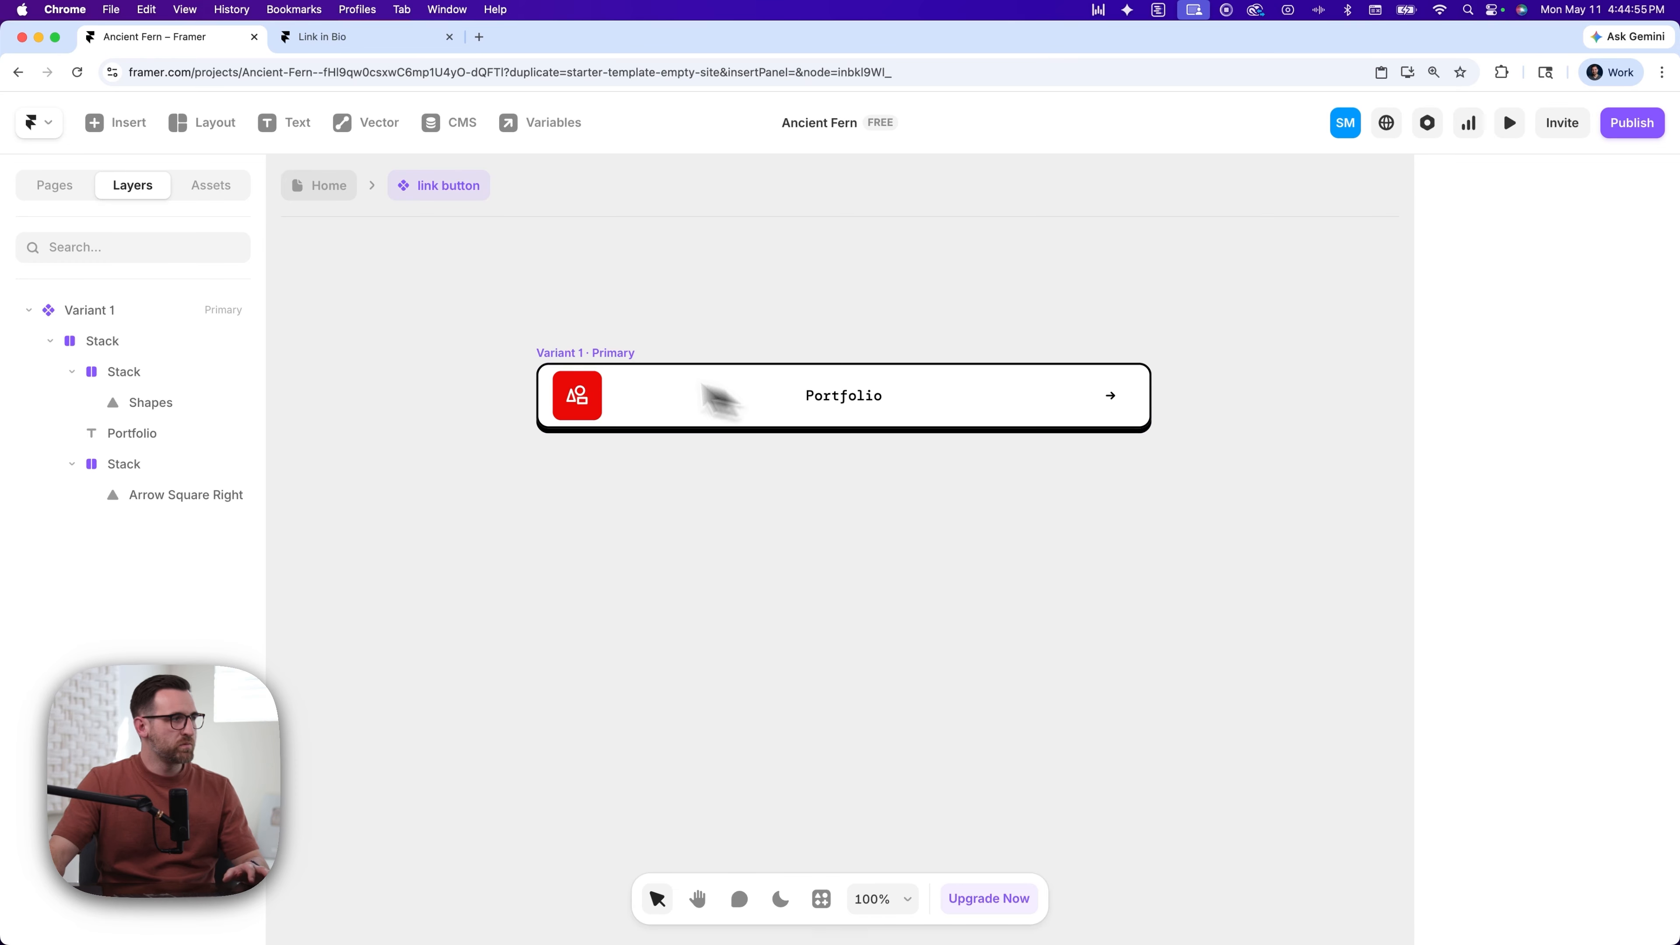
- Add a Hover variant to the primary Variant 1 of the link button component
click(92, 313)
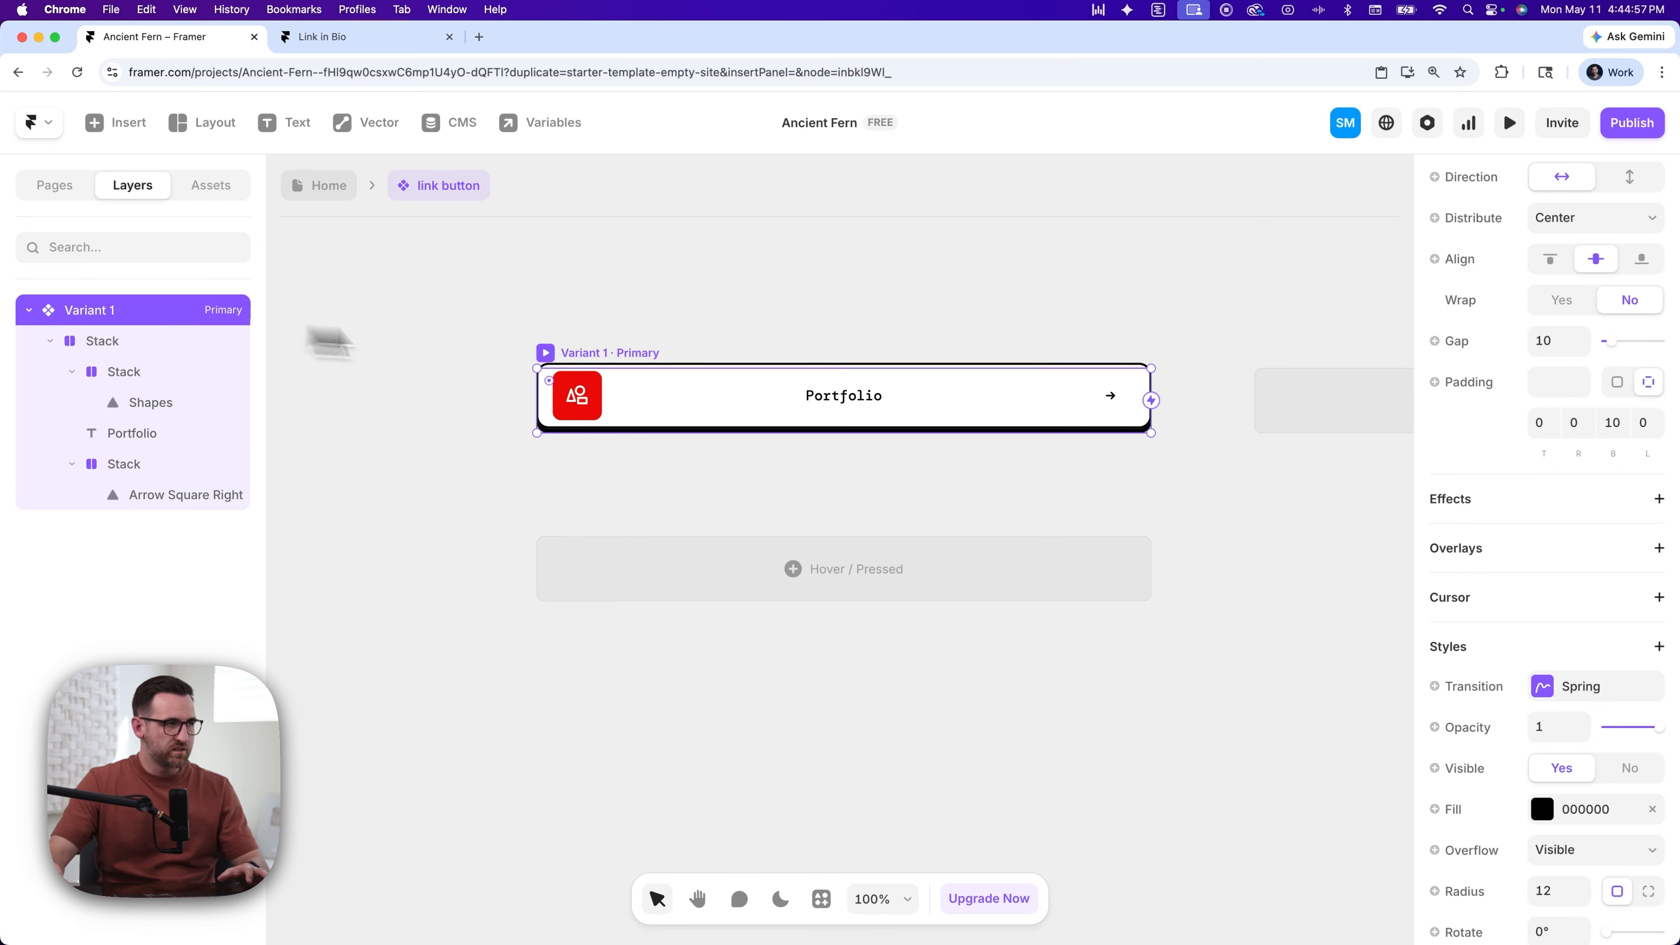
click(28, 310)
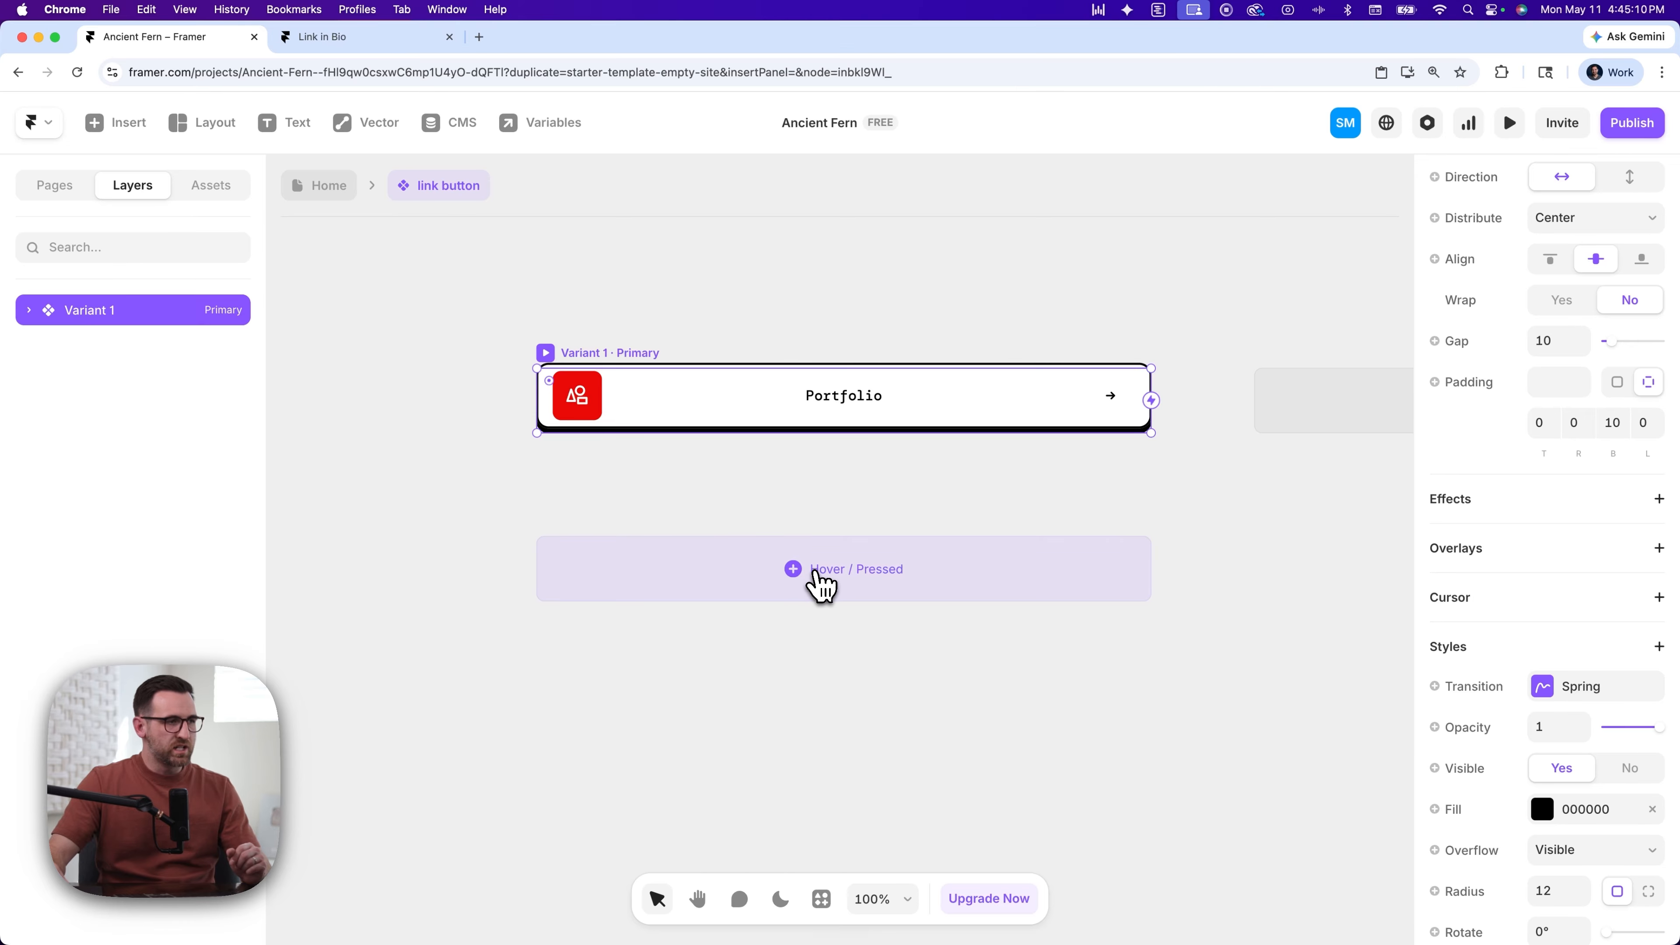
click(797, 575)
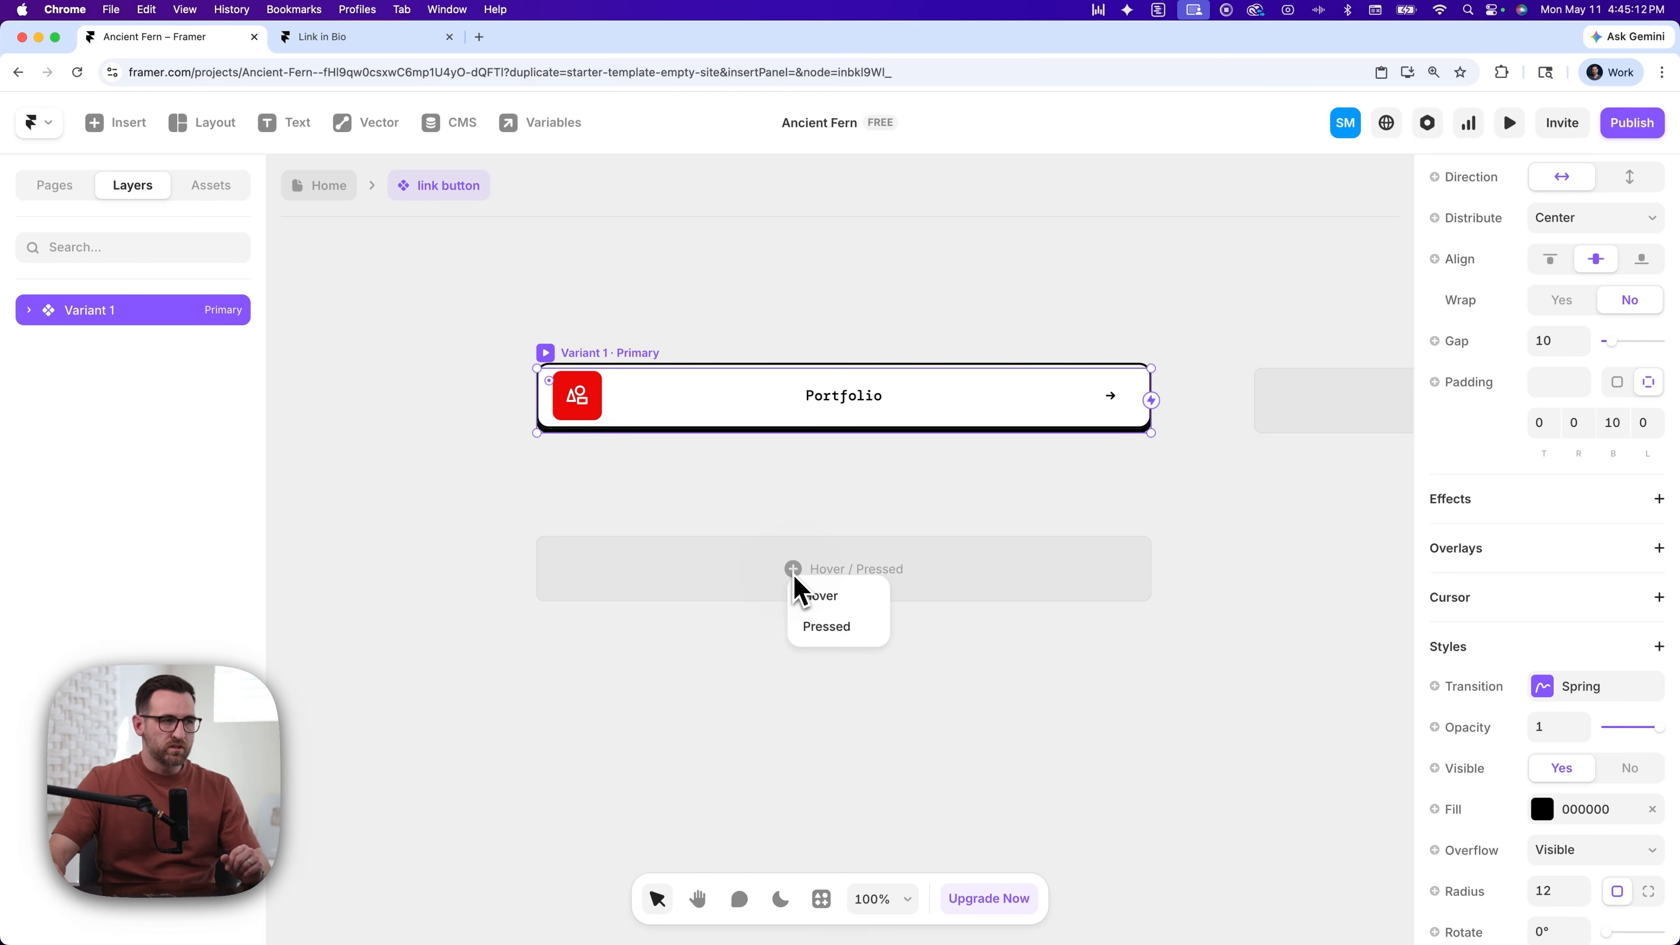
click(823, 605)
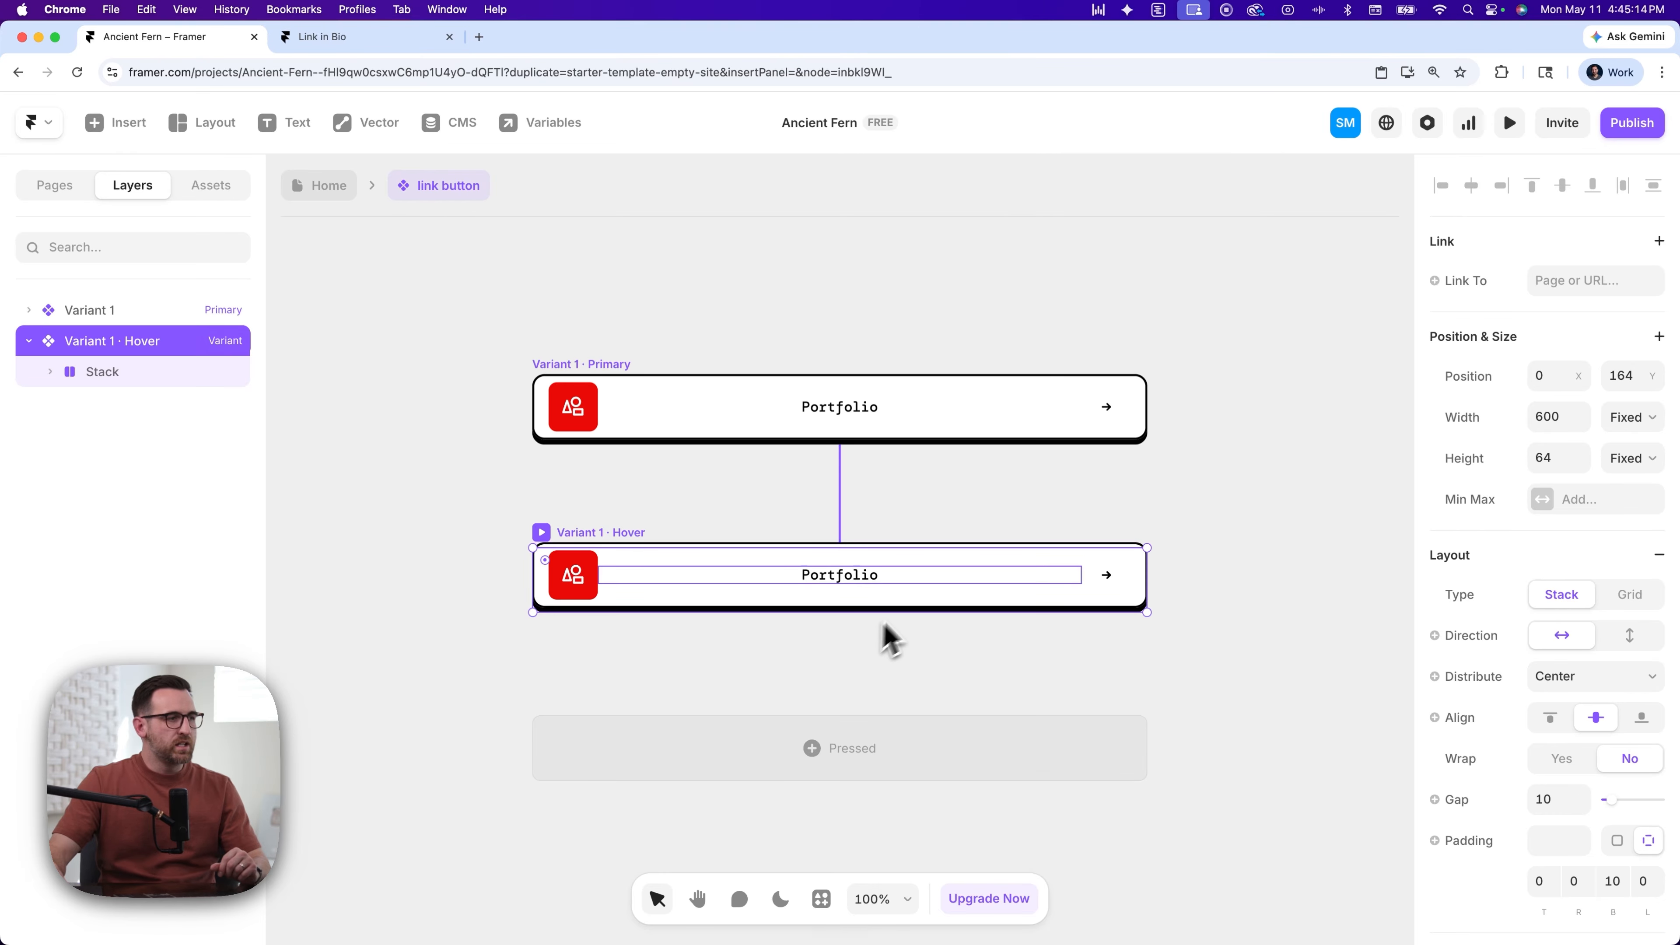
- Compare the primary and hover variants and examine the layout settings of the hover variant's inner stack
click(593, 377)
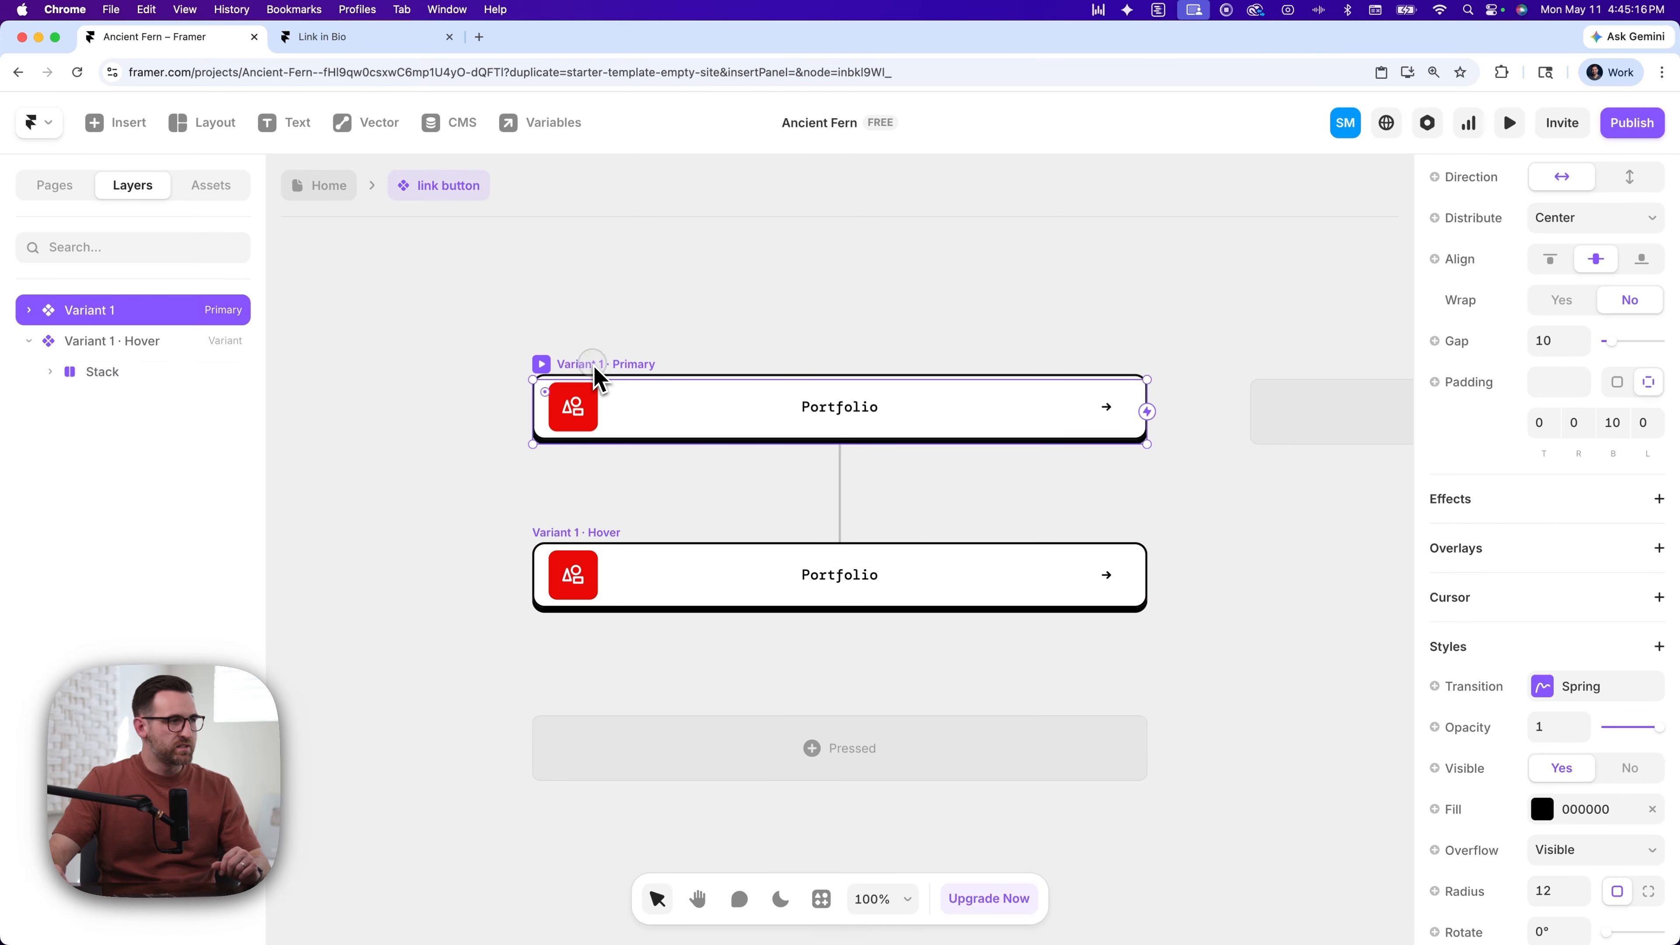
click(616, 540)
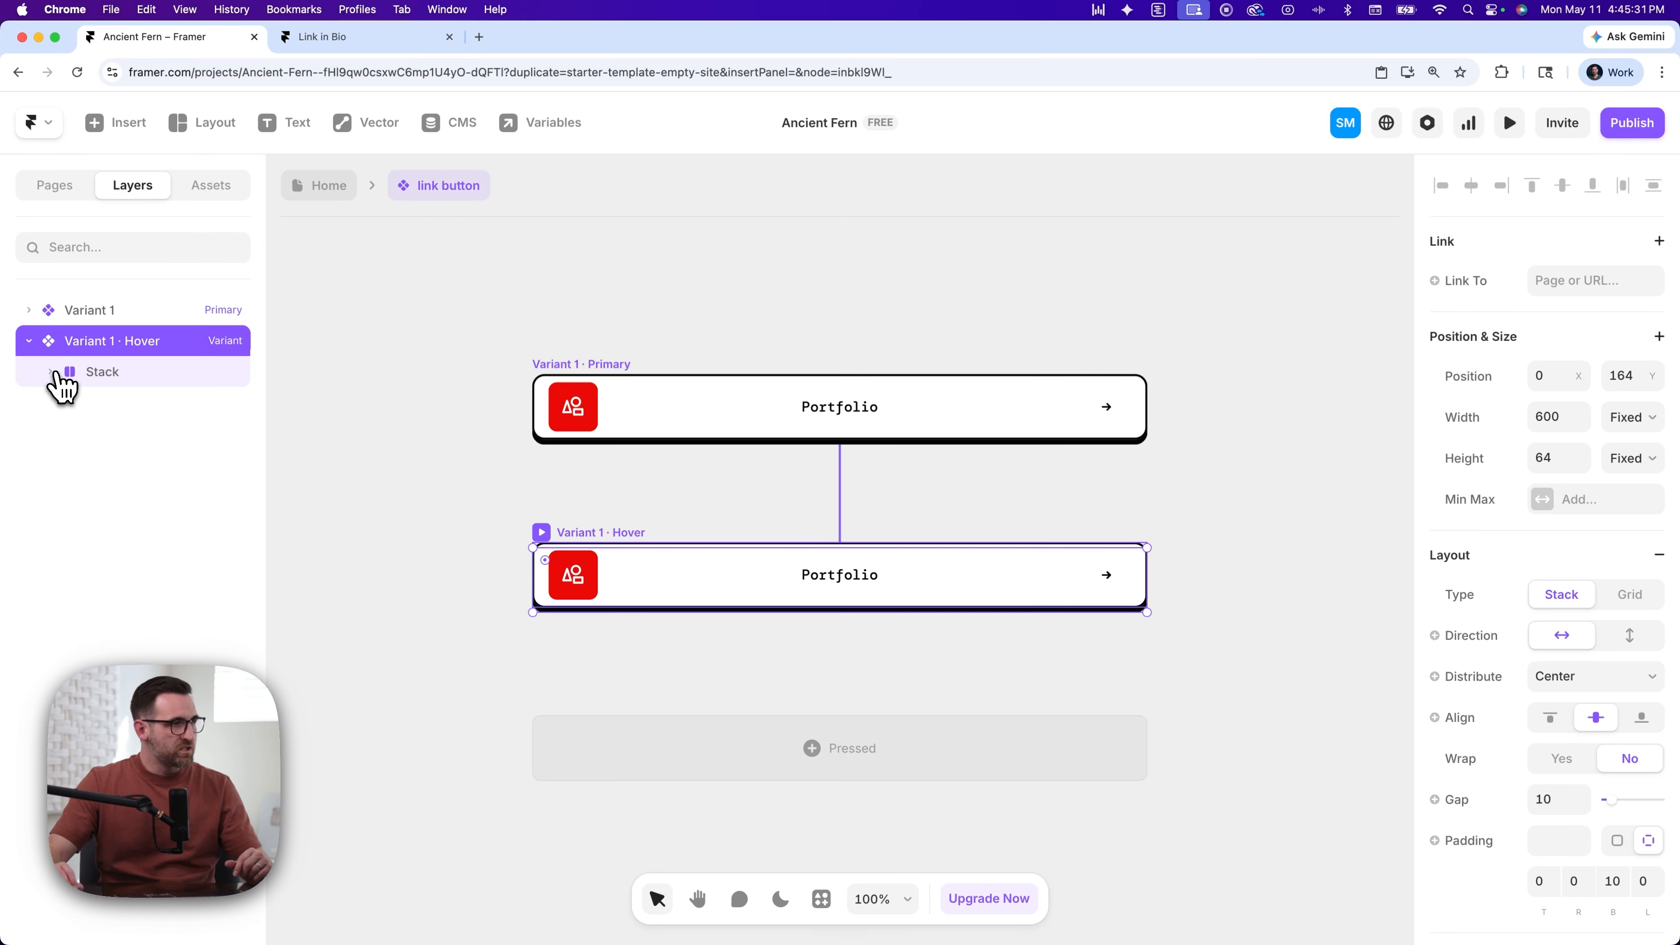
click(50, 372)
click(87, 375)
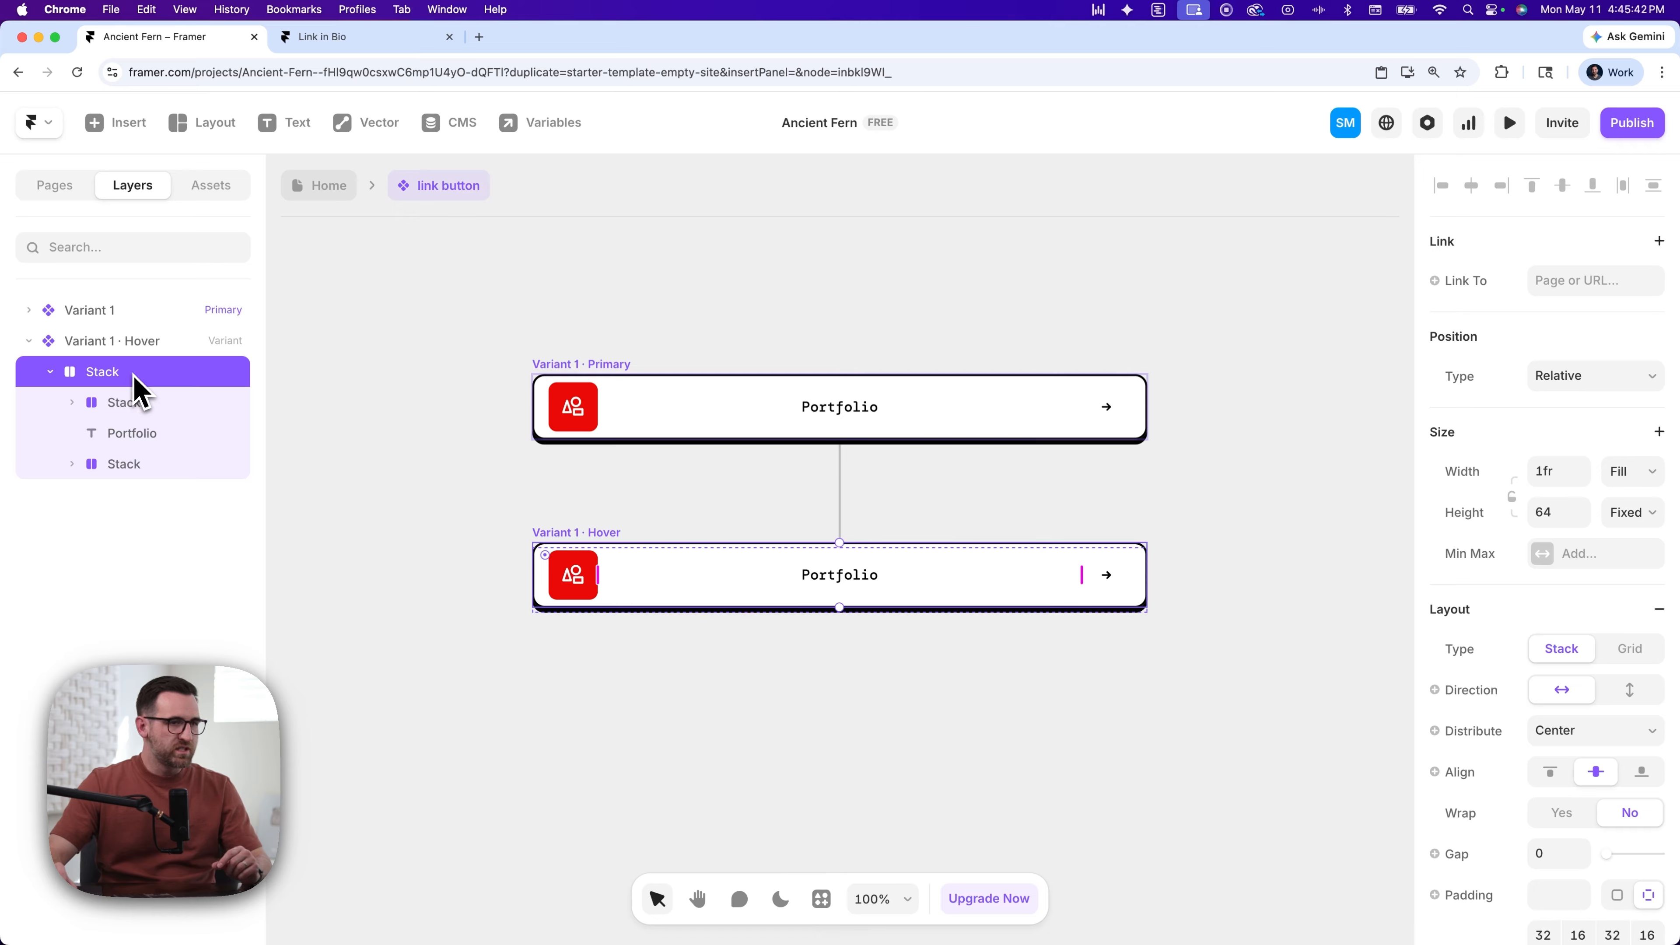
scroll(1533, 685, down, 3)
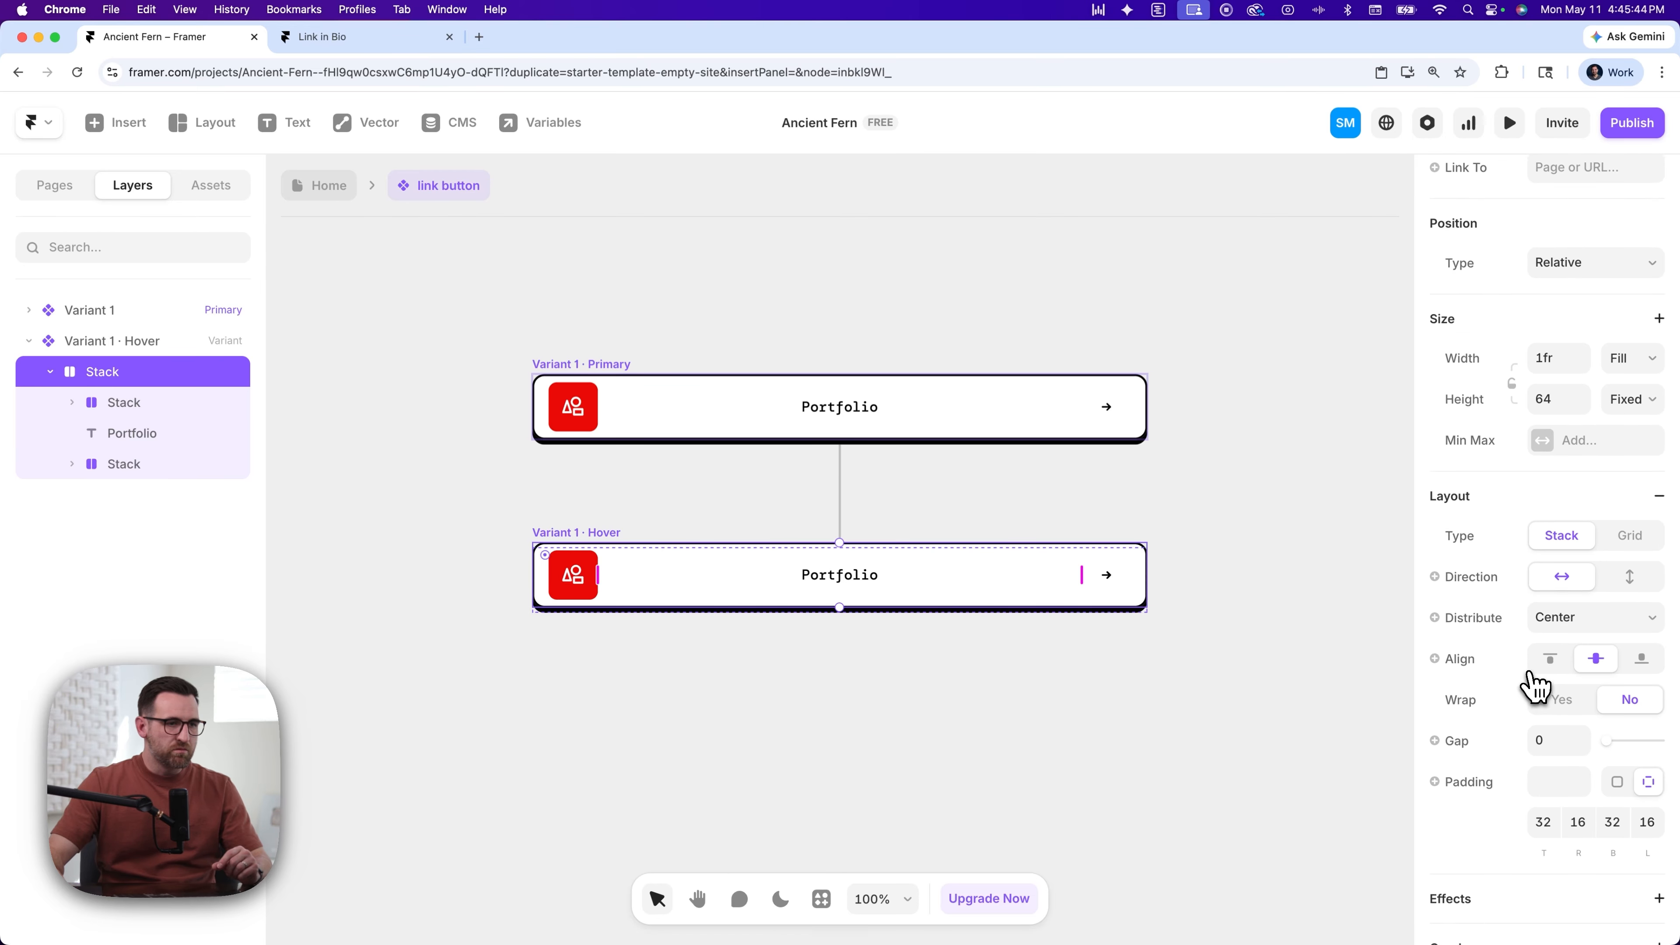
scroll(1534, 686, down, 2)
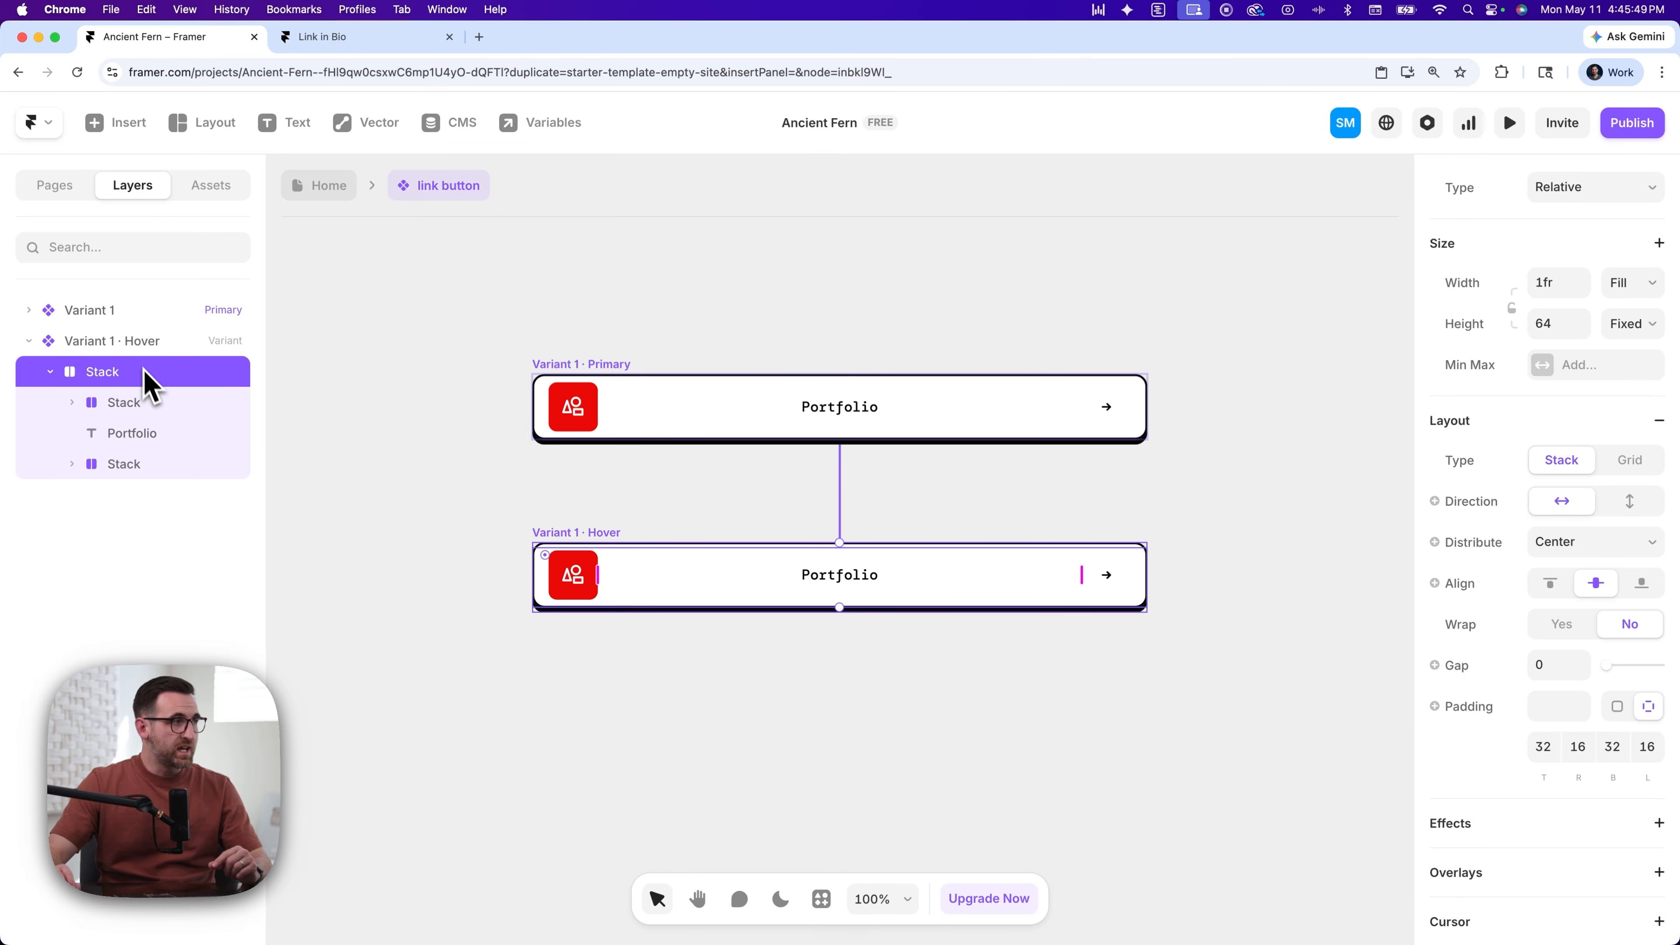
- Set the hover variant's bottom padding to 16
click(119, 342)
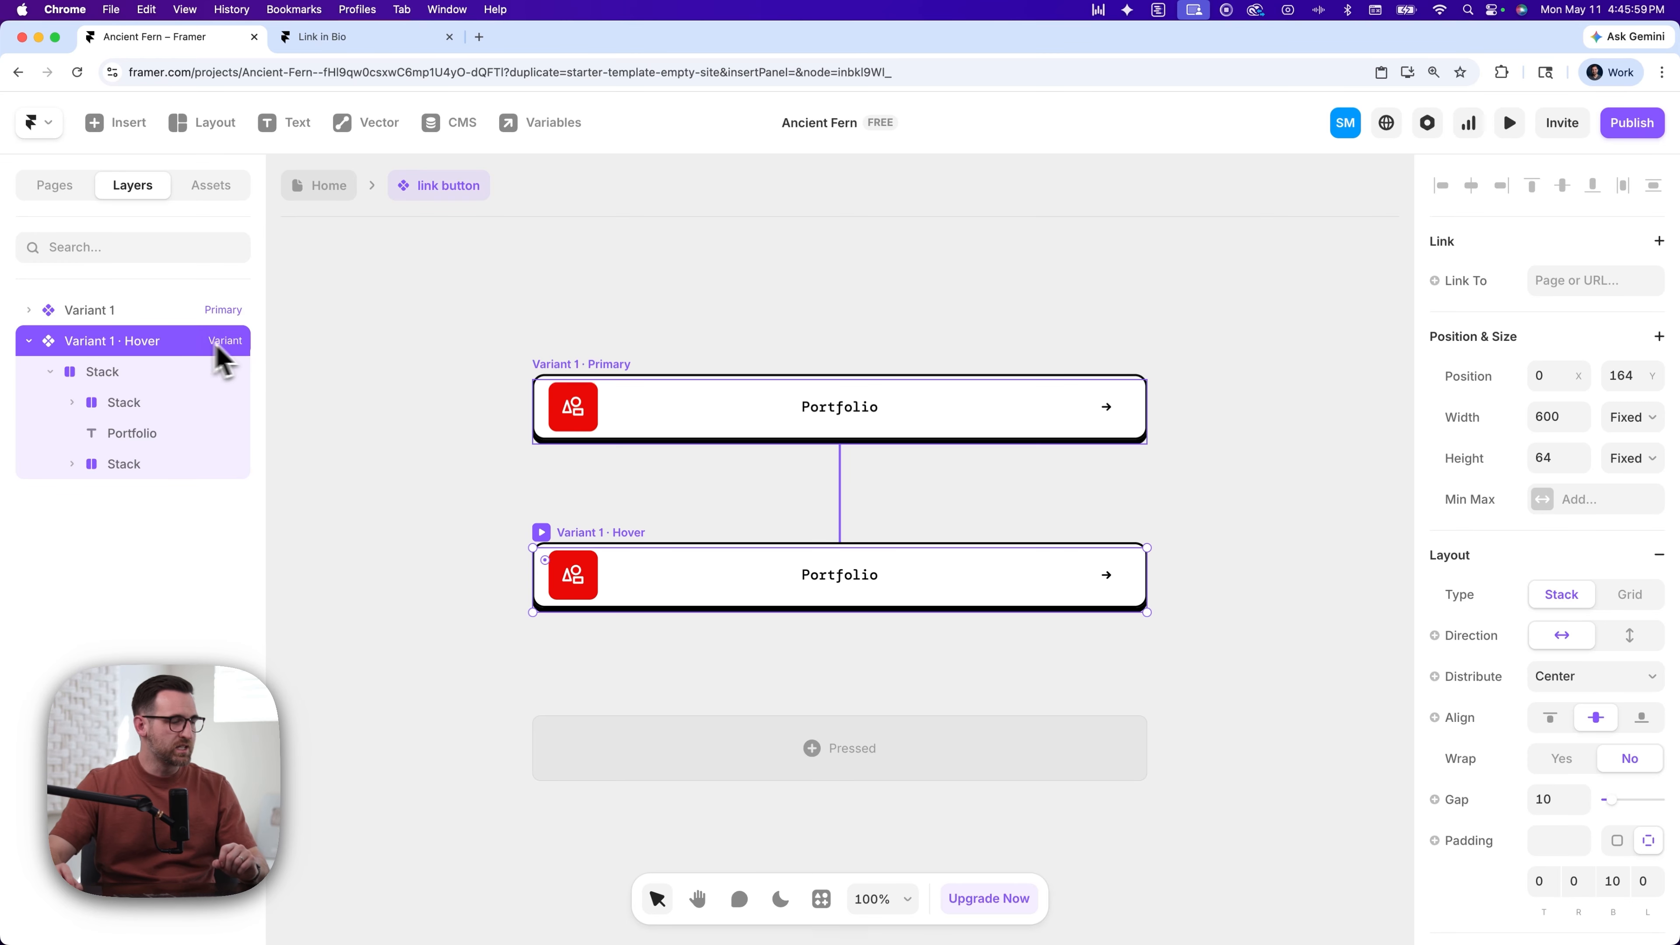
click(1615, 882)
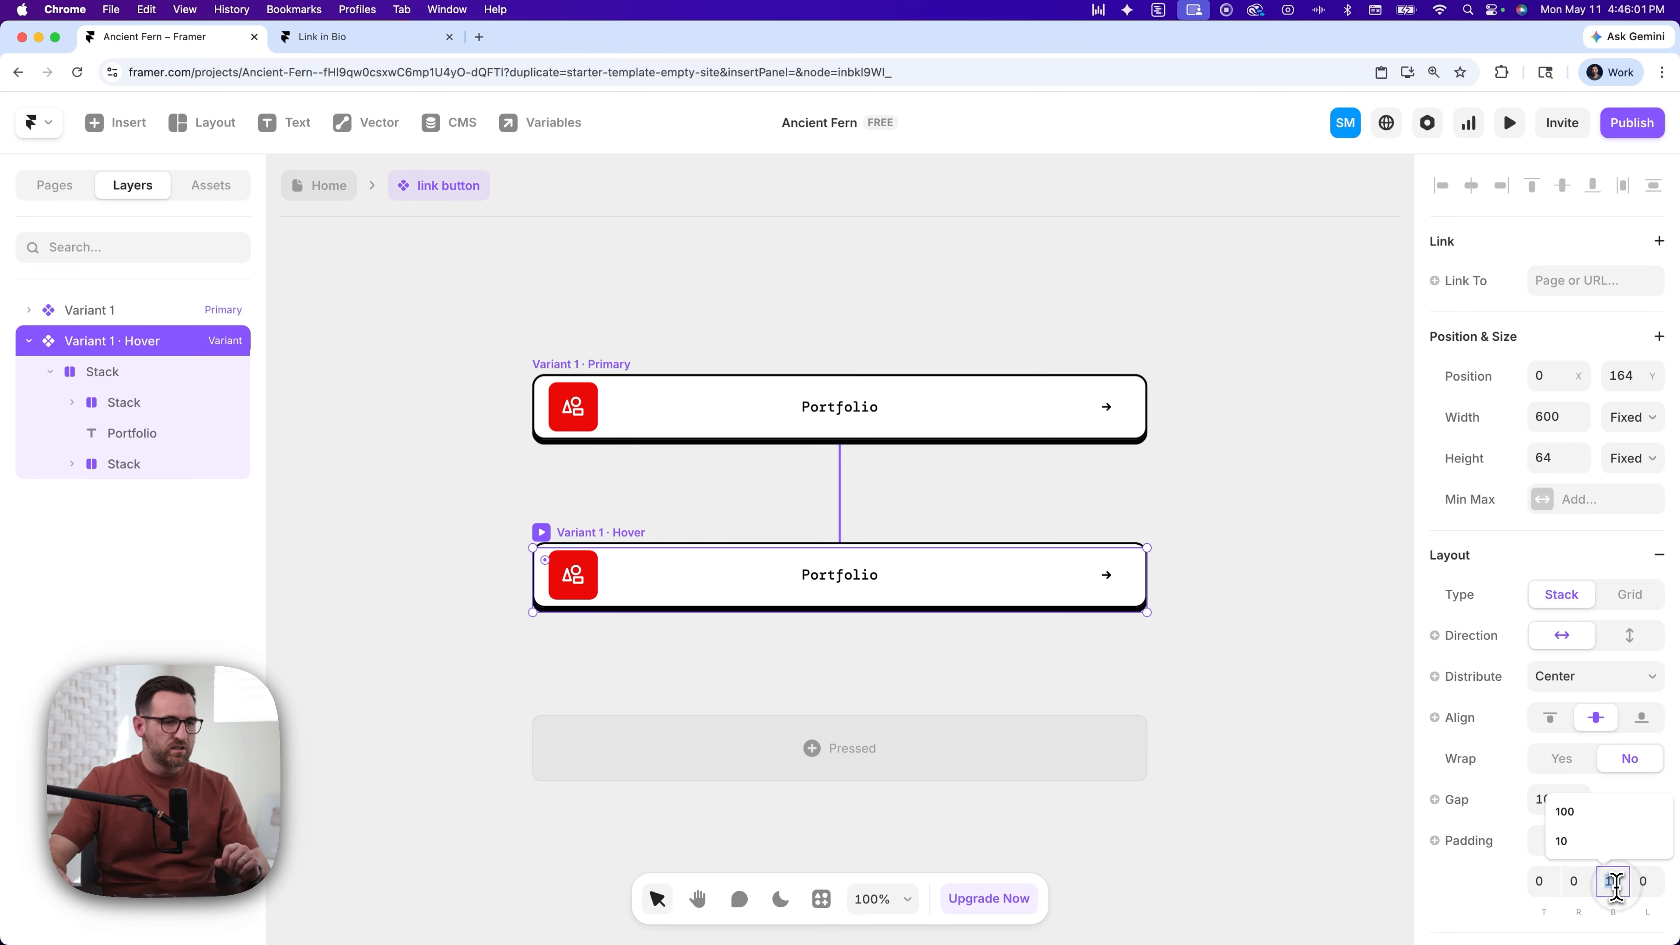
scroll(1608, 887, down, 1)
click(1509, 872)
click(1618, 854)
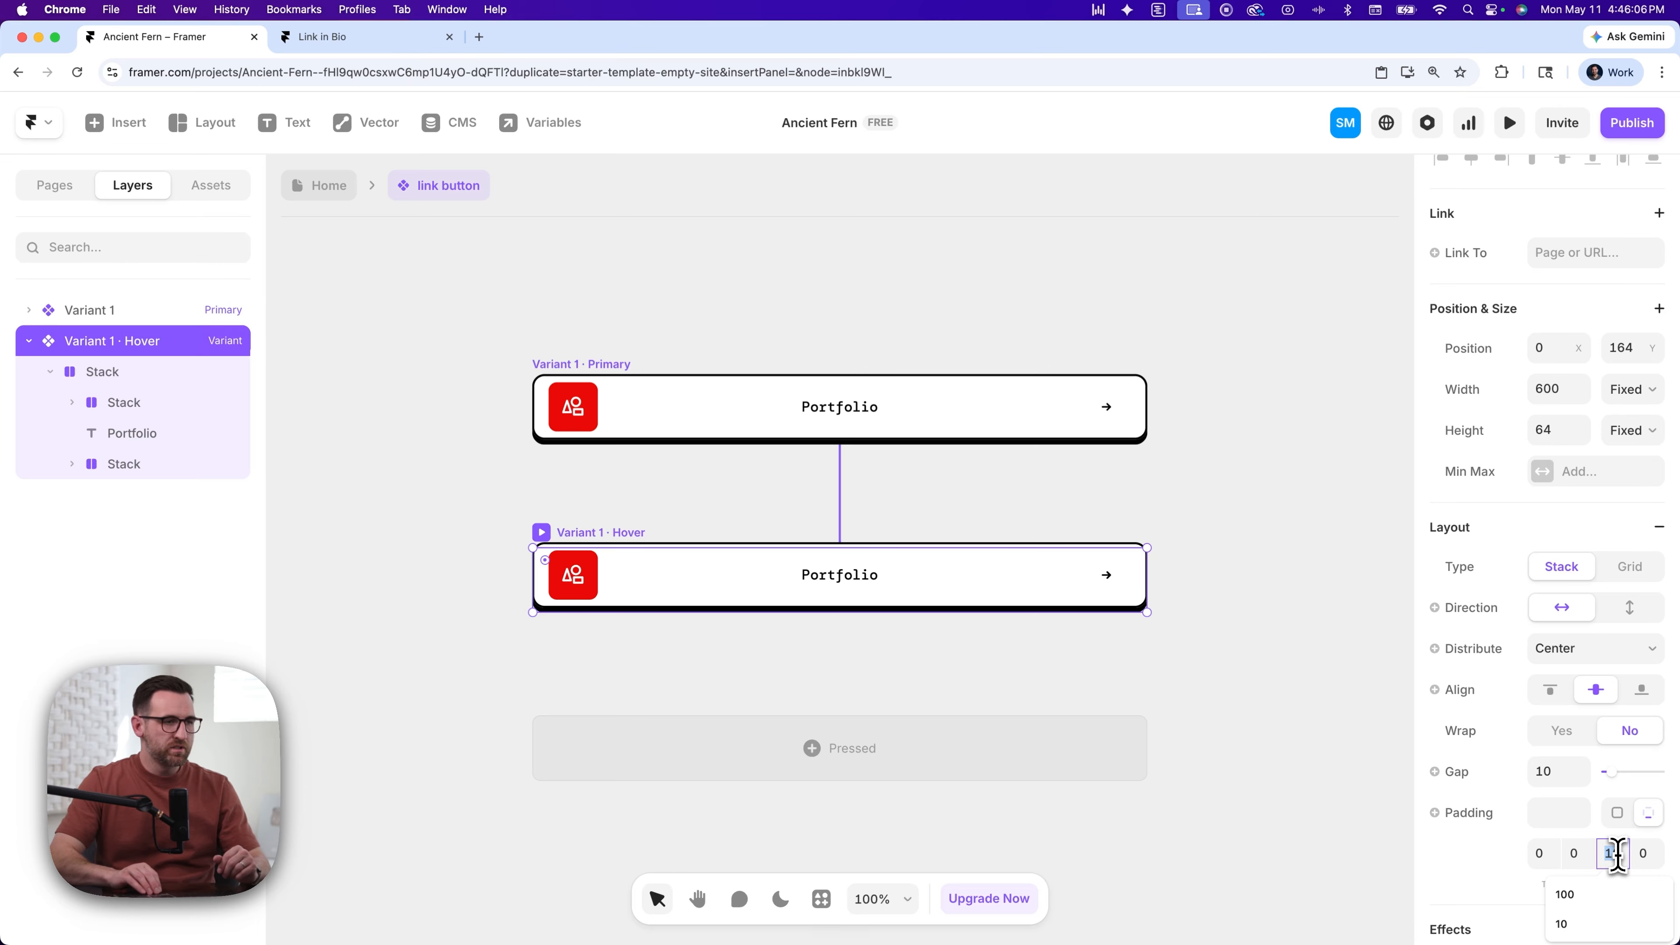
key(Up)
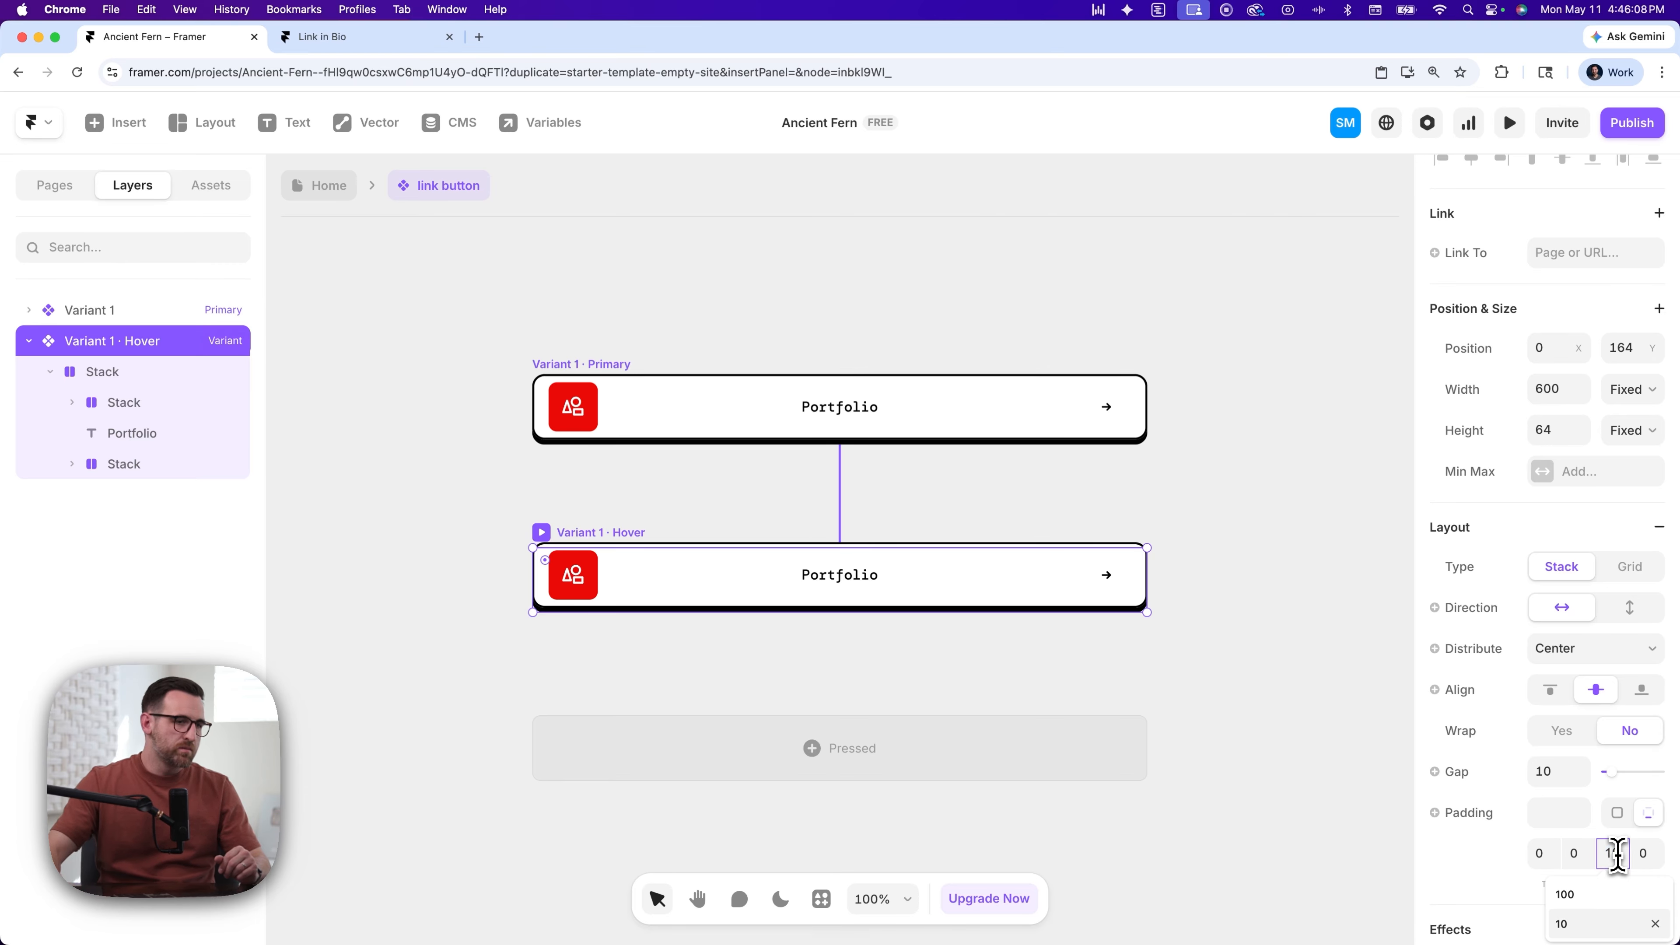
click(1470, 865)
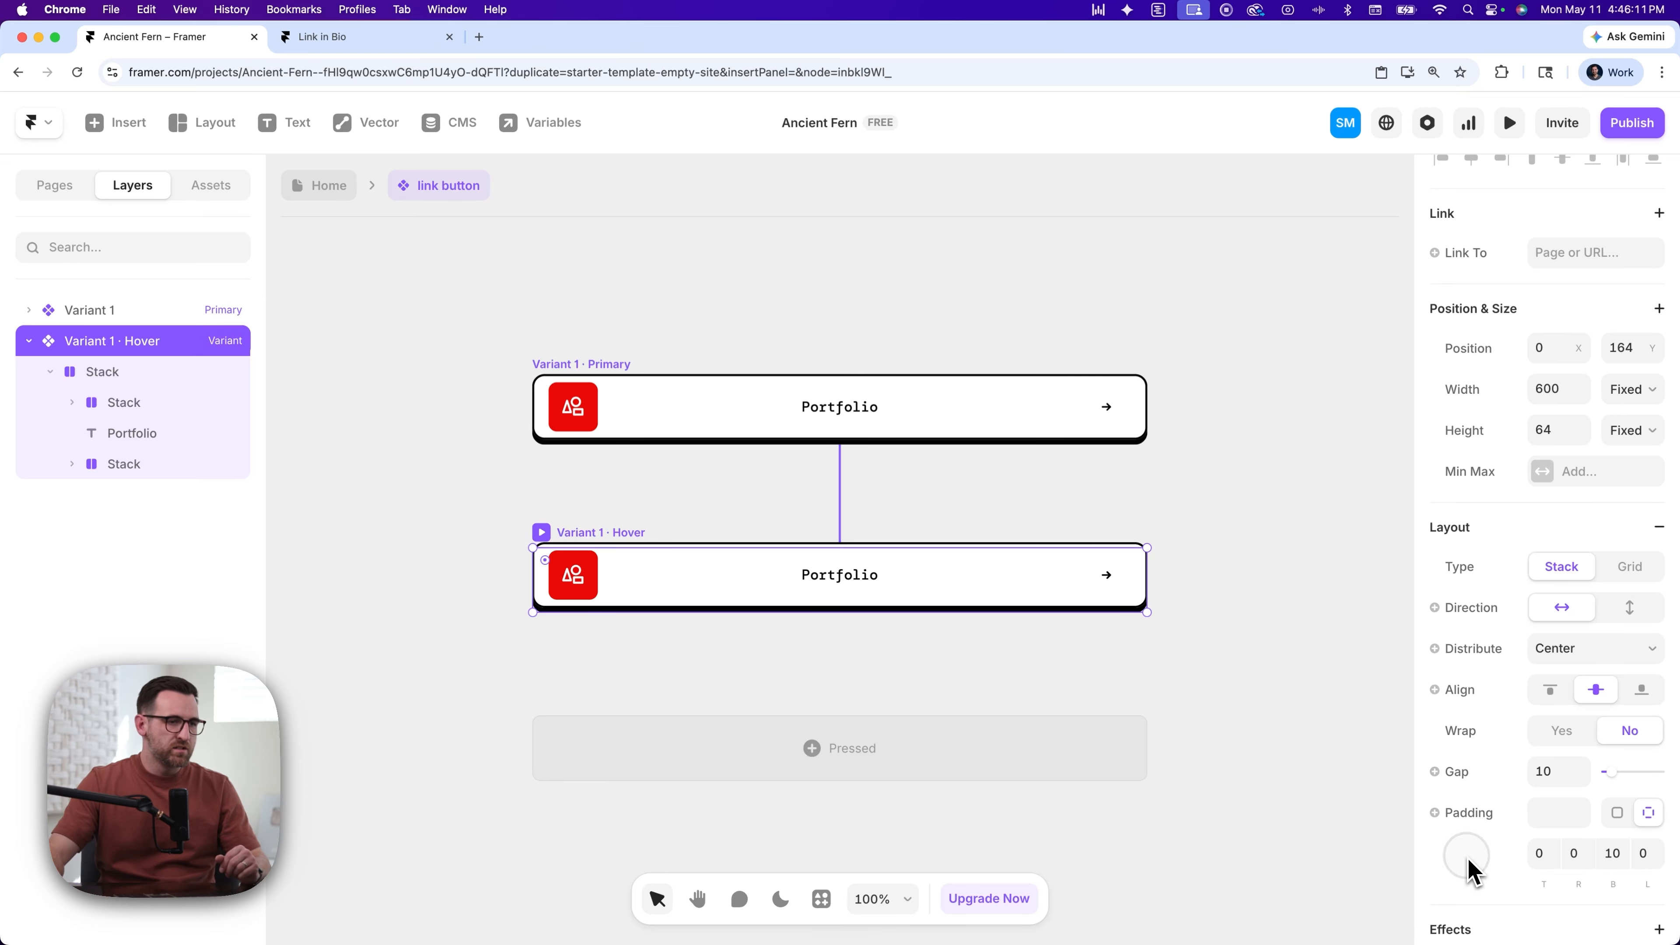
click(1604, 855)
text(16)
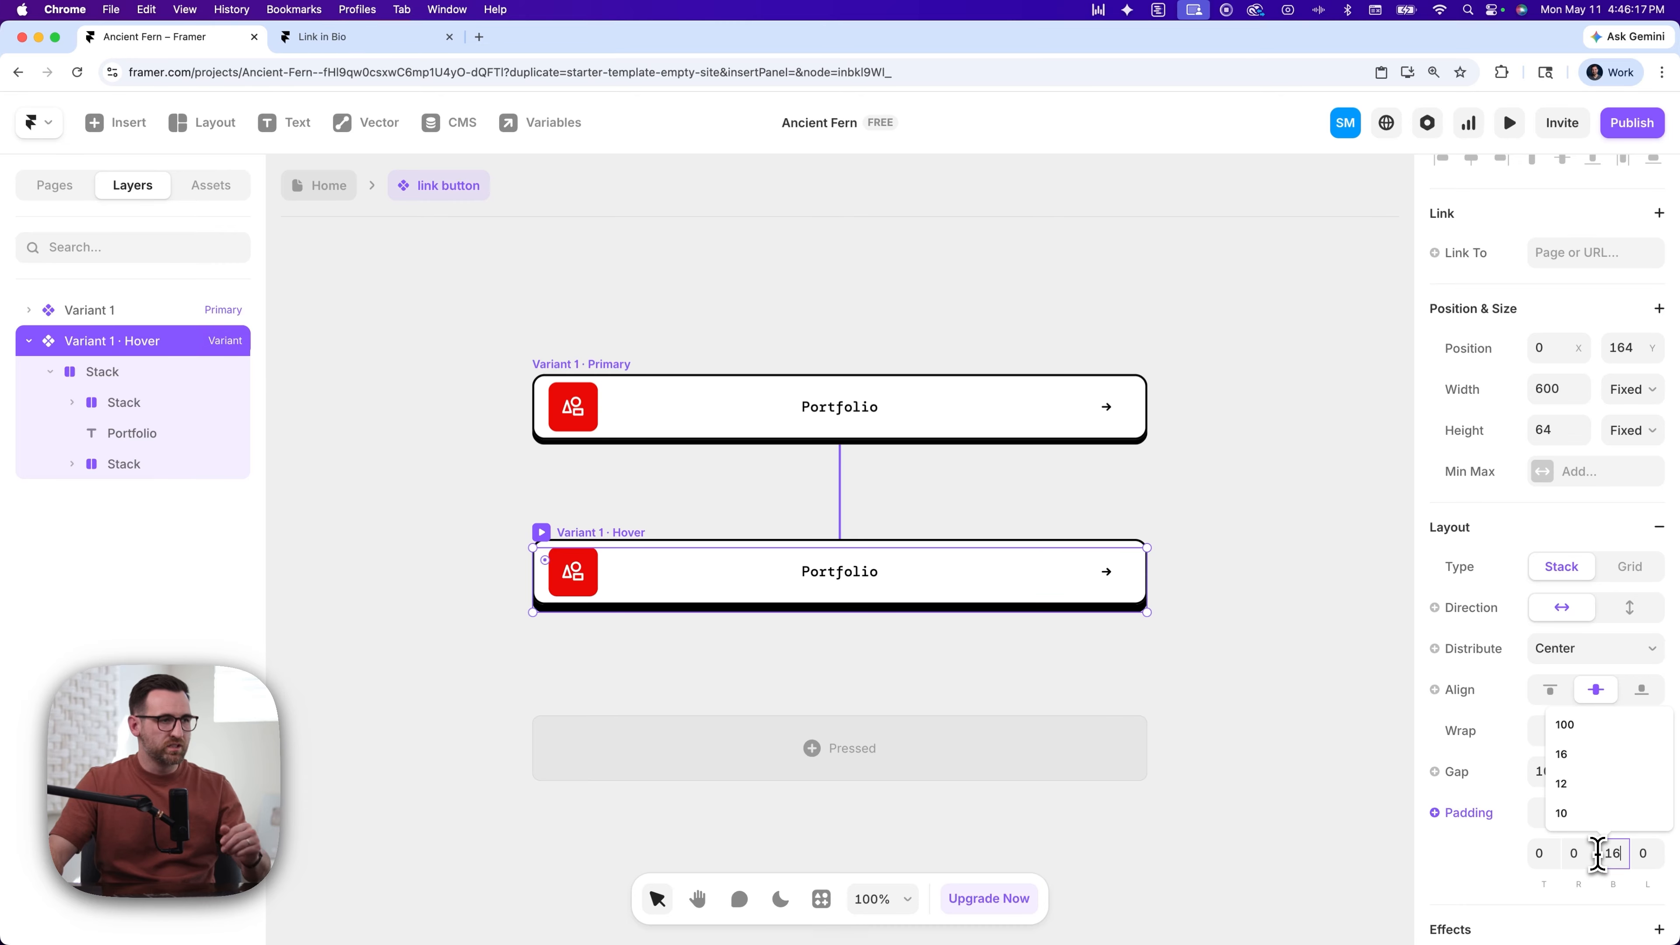
click(1467, 864)
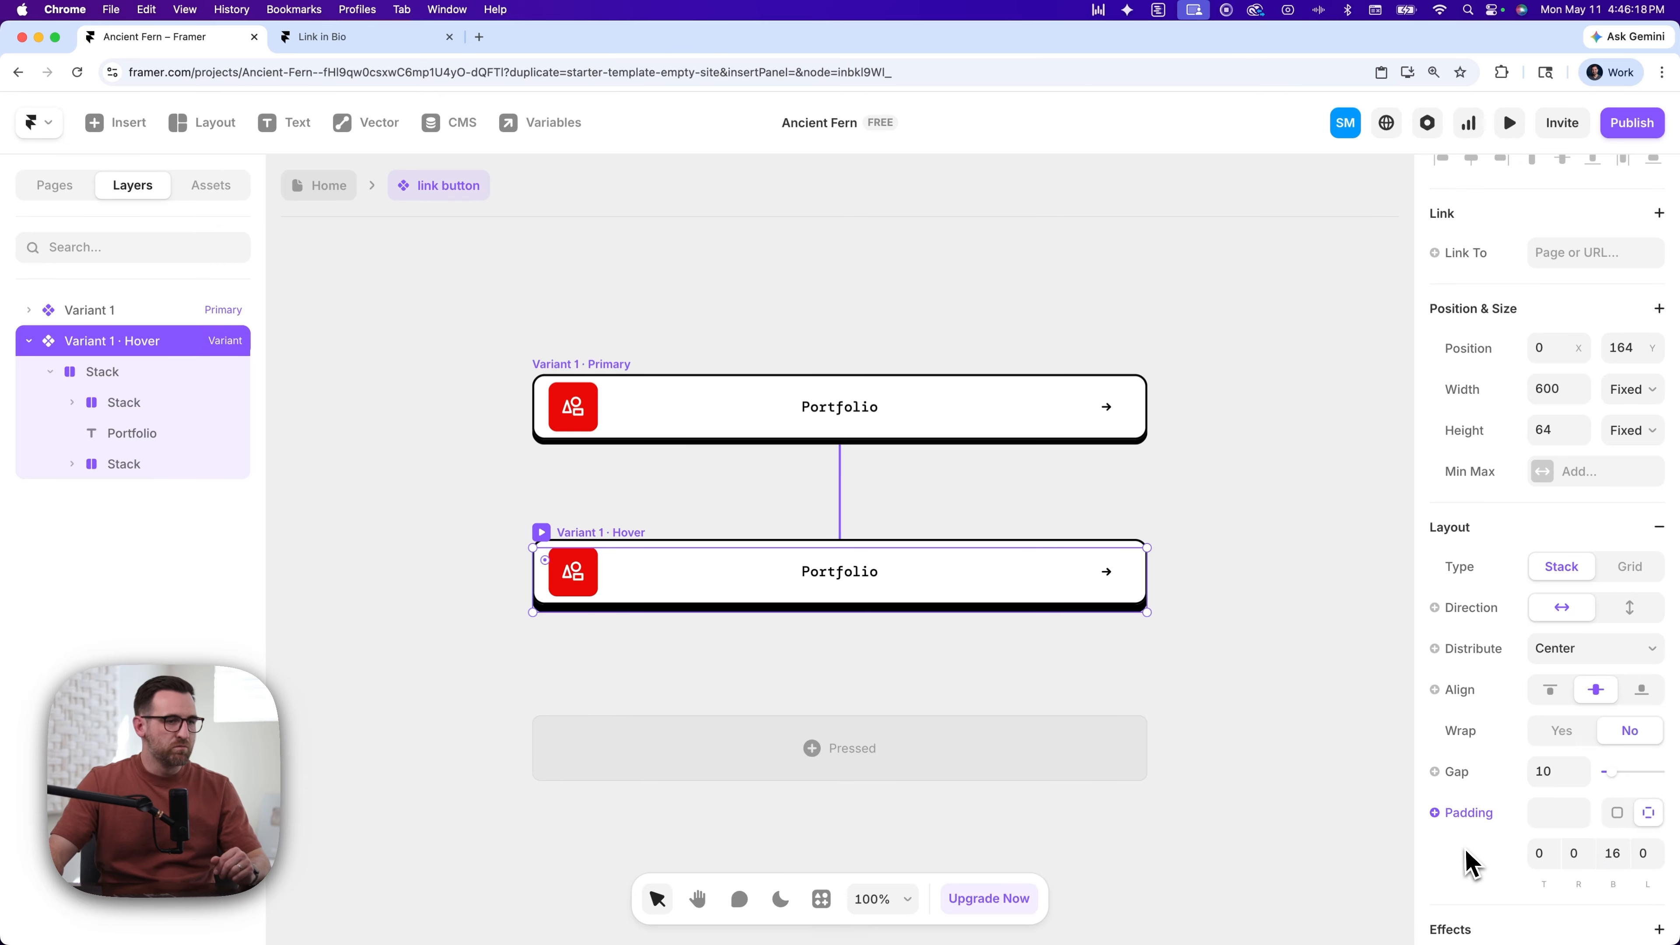
- Preview the link button's hover effect and return to the component canvas
click(1307, 677)
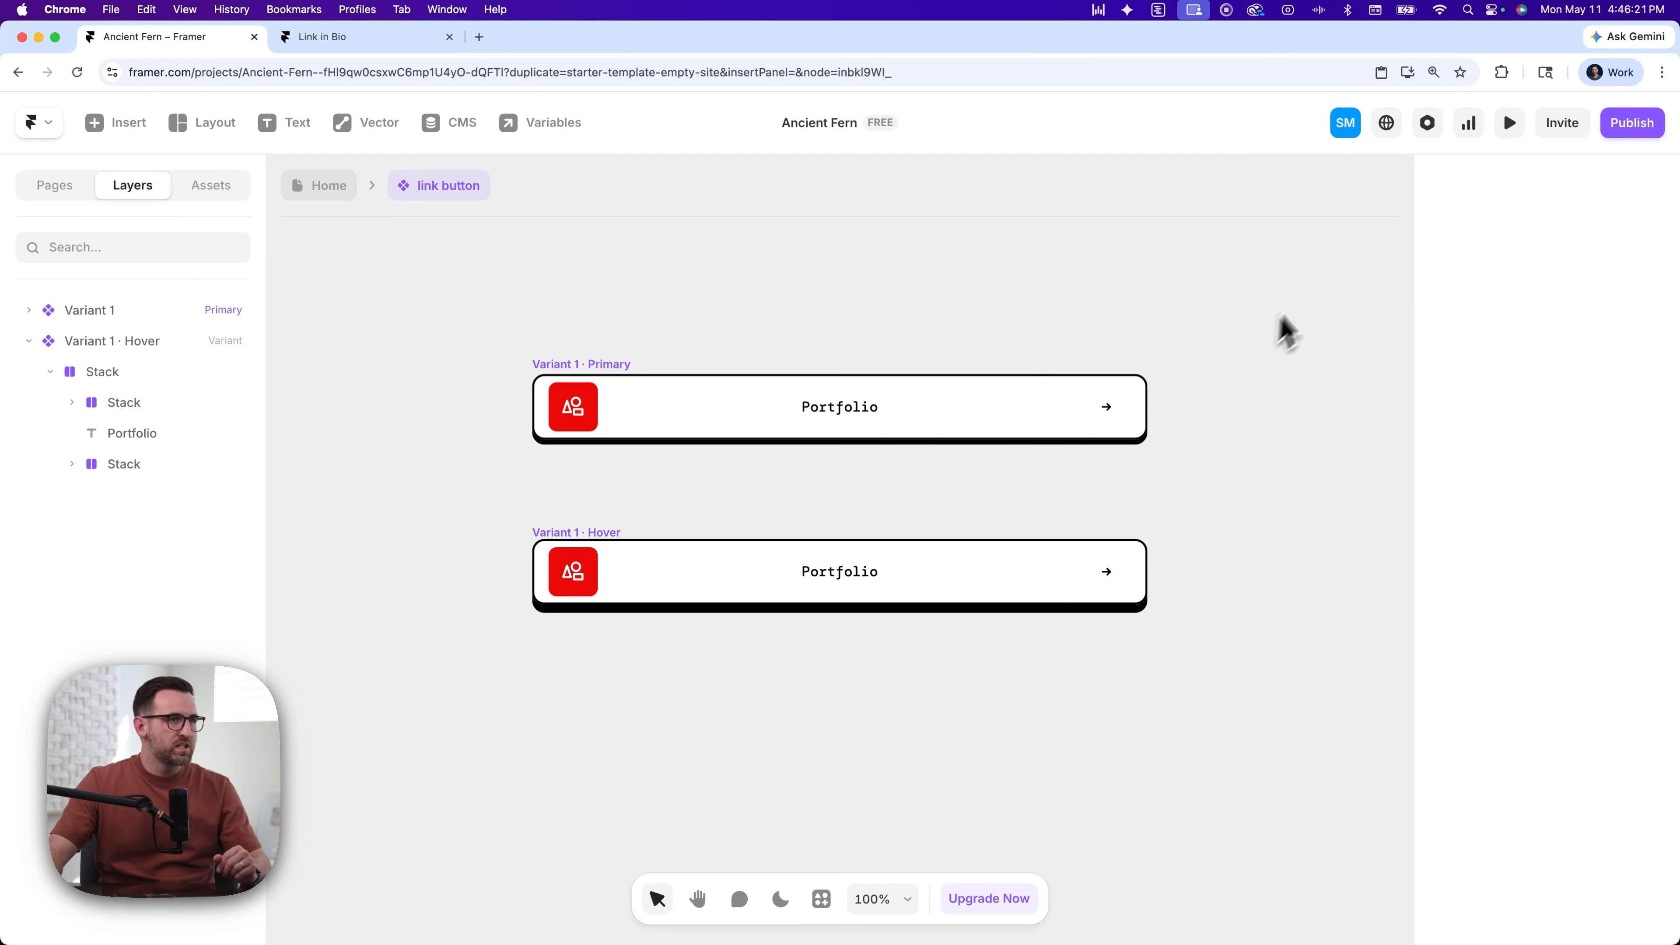
click(1511, 124)
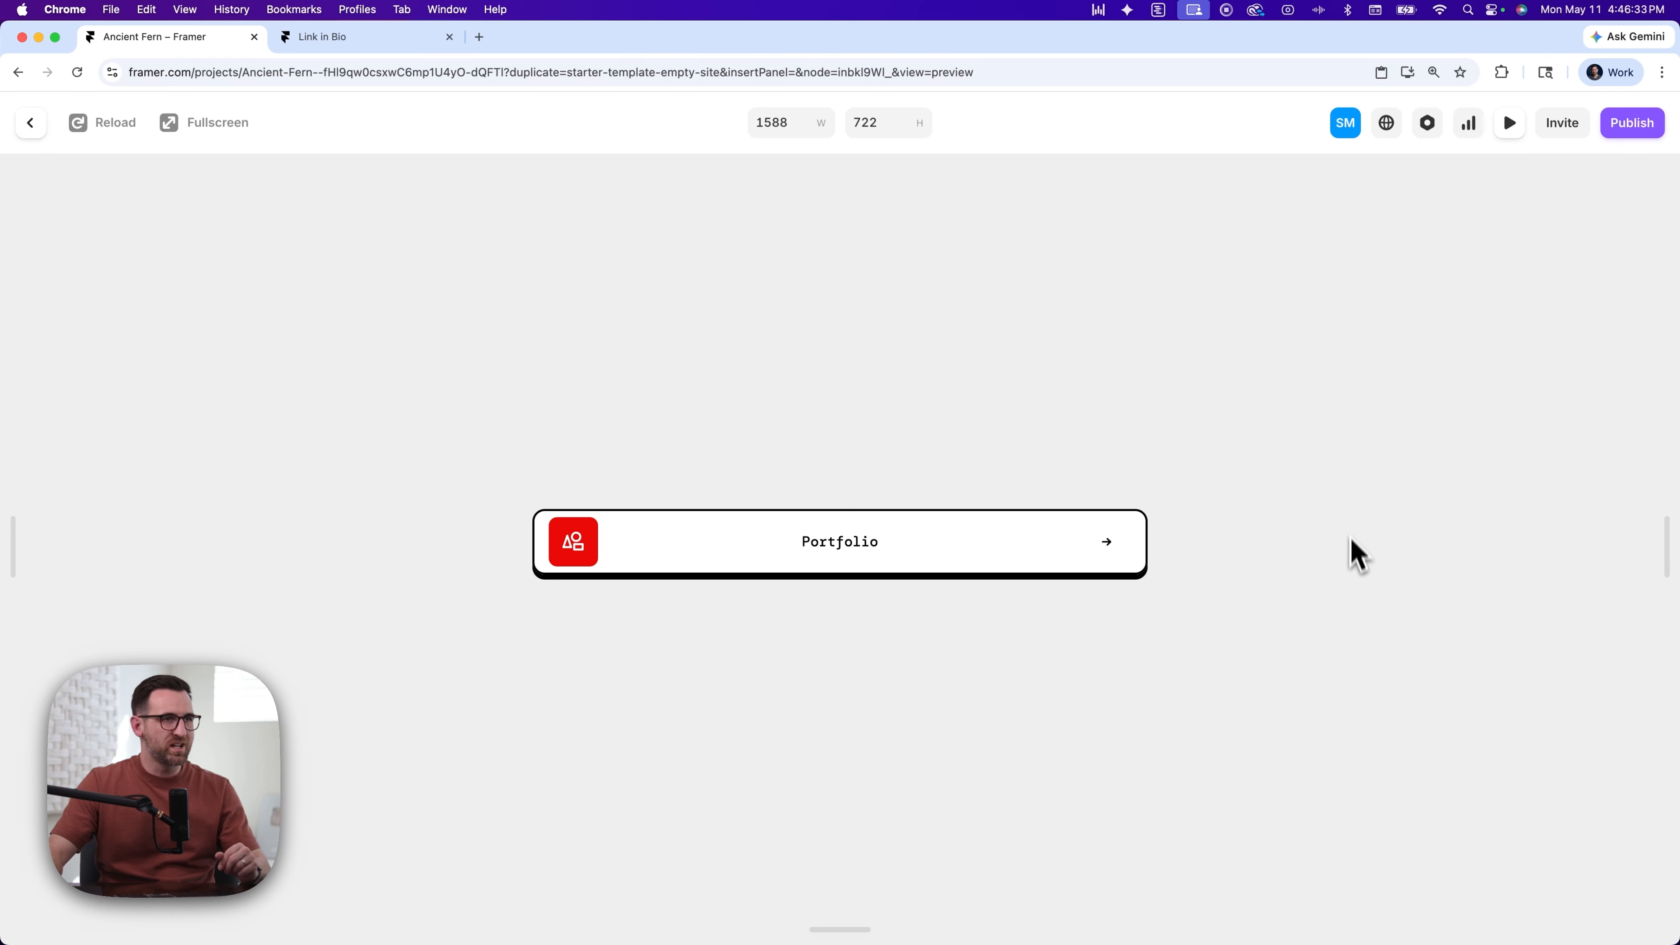
click(31, 122)
- Add a Pressed variant below the hover variant and set its bottom padding to 0
click(590, 536)
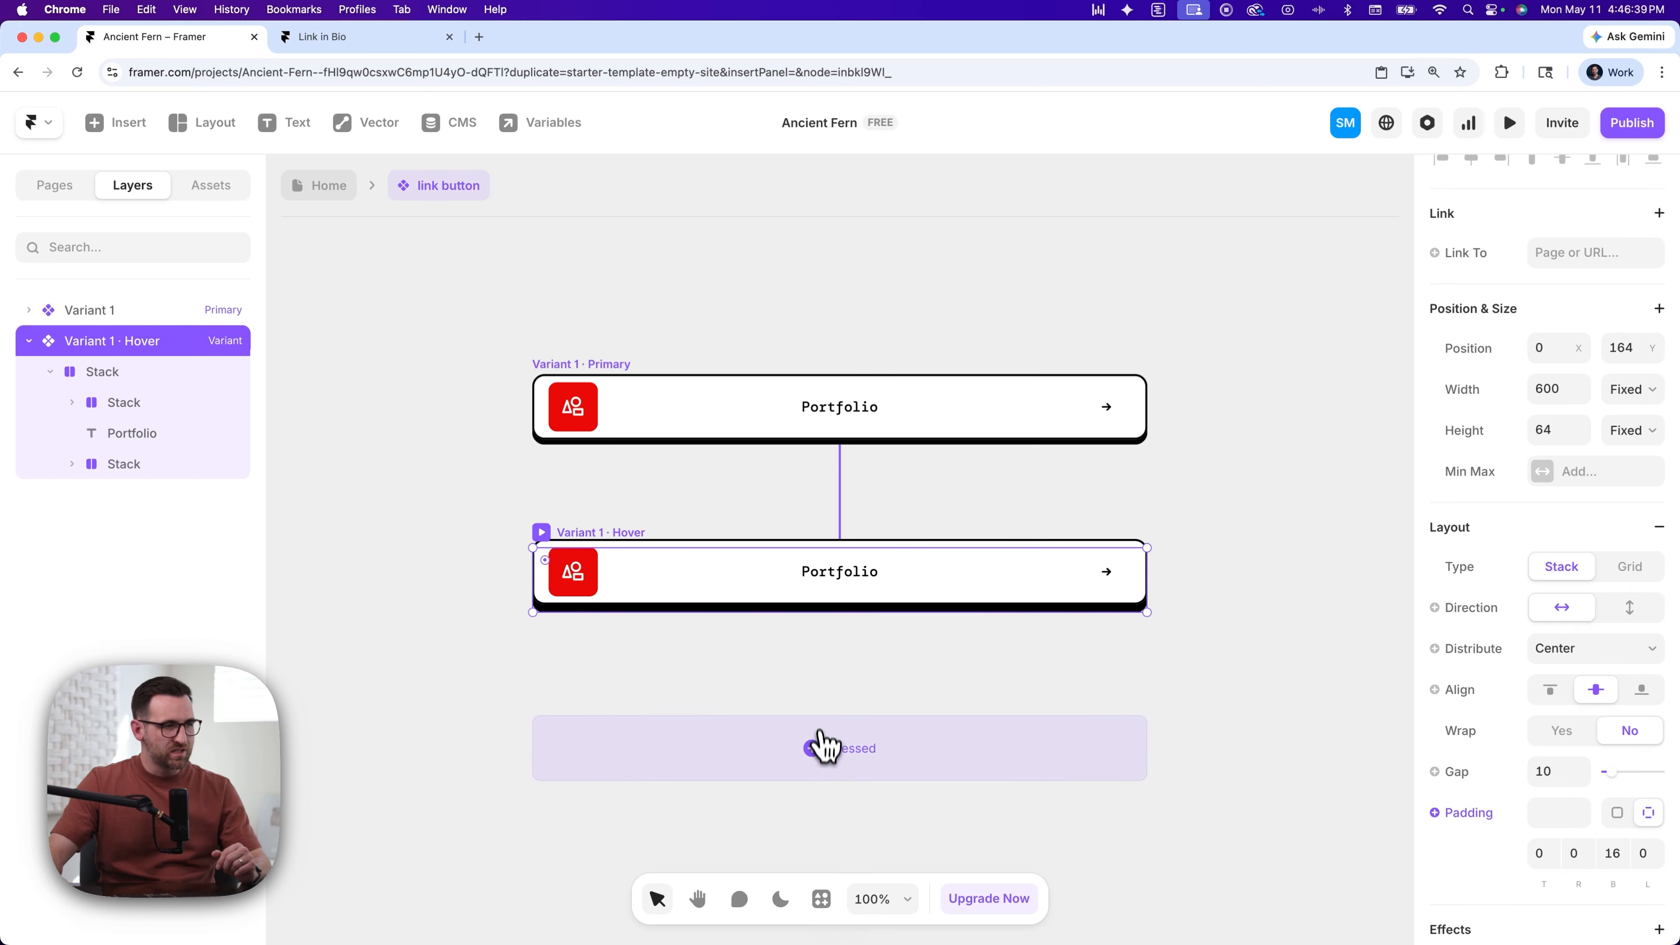
click(839, 768)
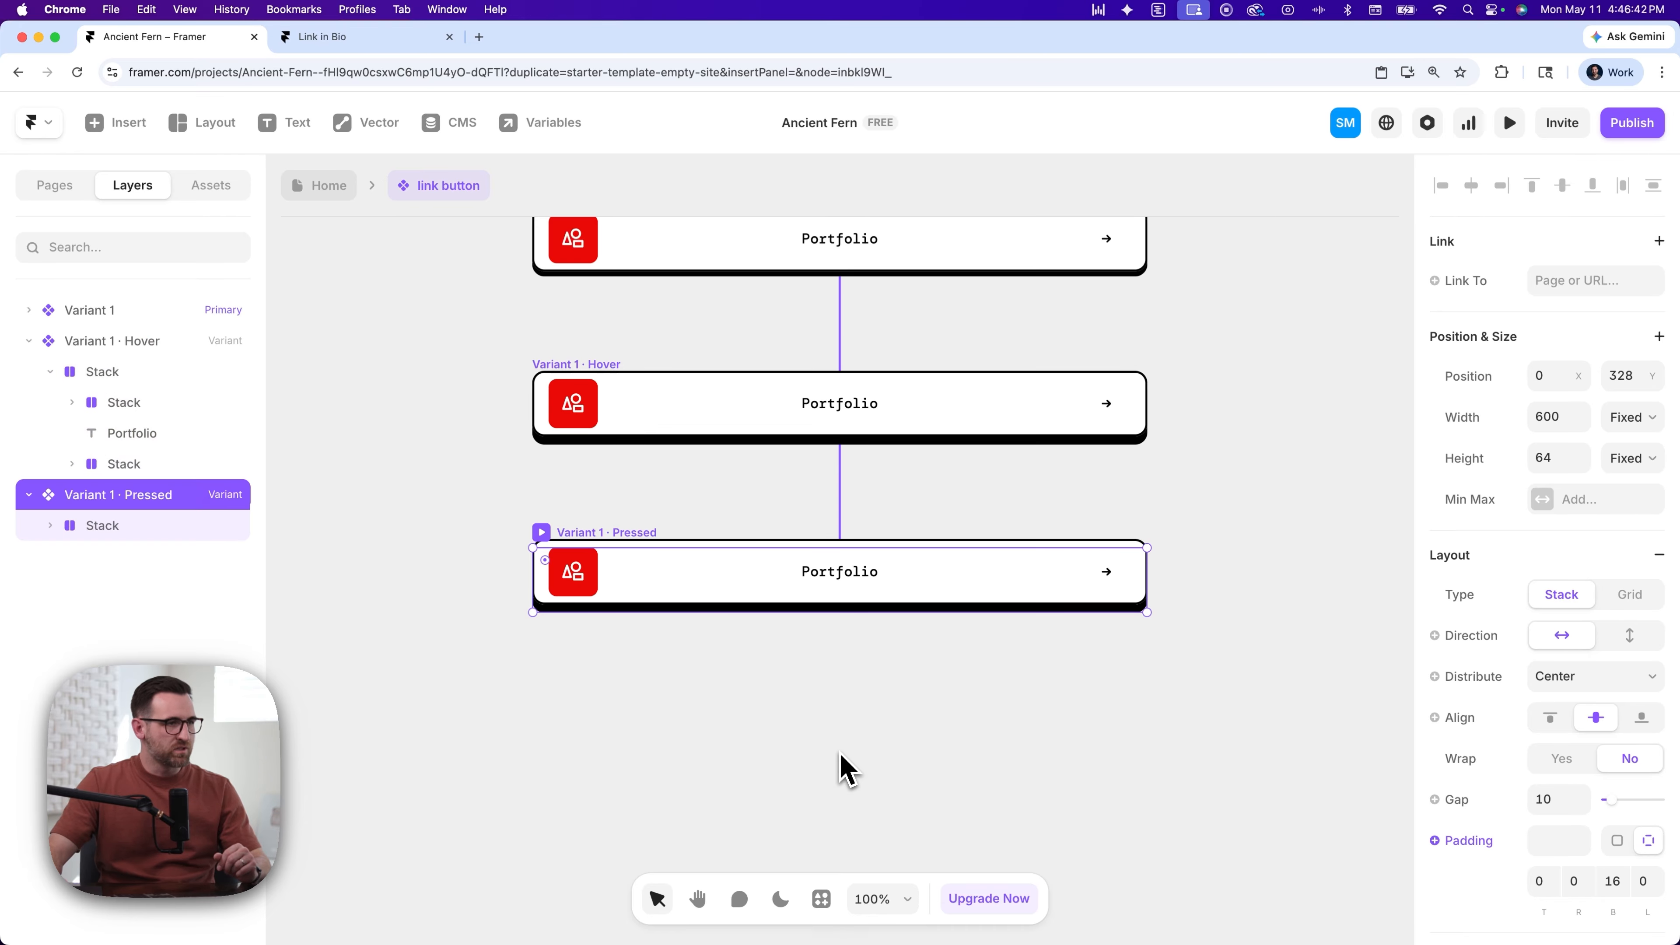
scroll(686, 589, up, 3)
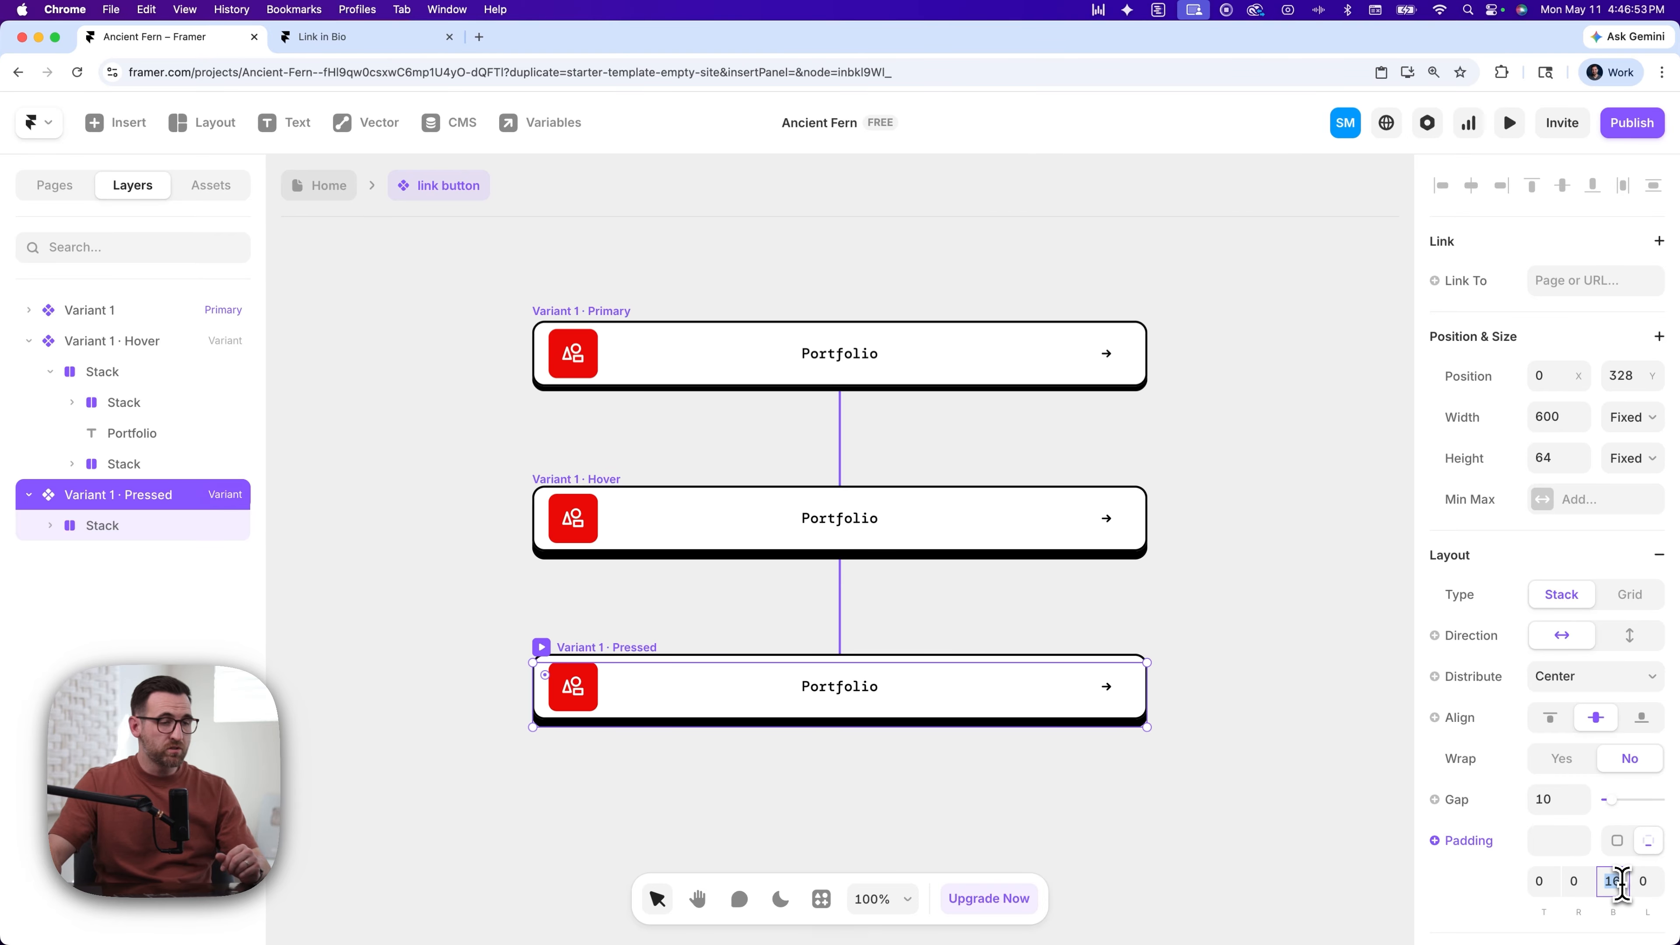
text(0)
key(Return)
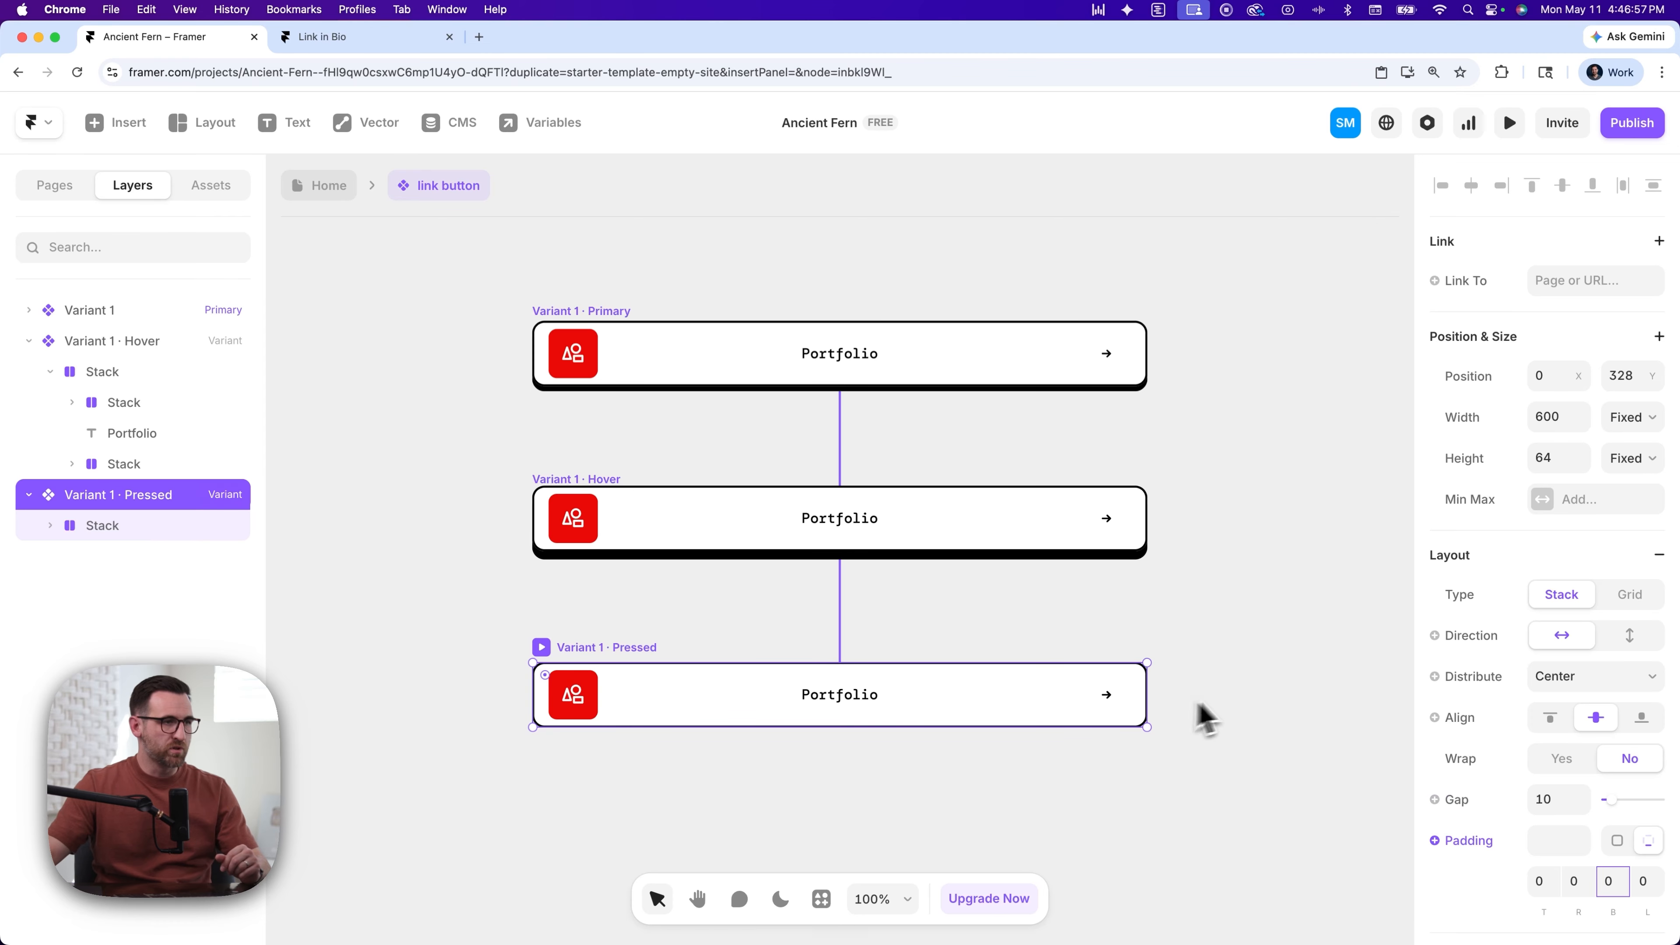
- Preview the link button, test its pressed state repeatedly, and return to the component canvas
click(1259, 688)
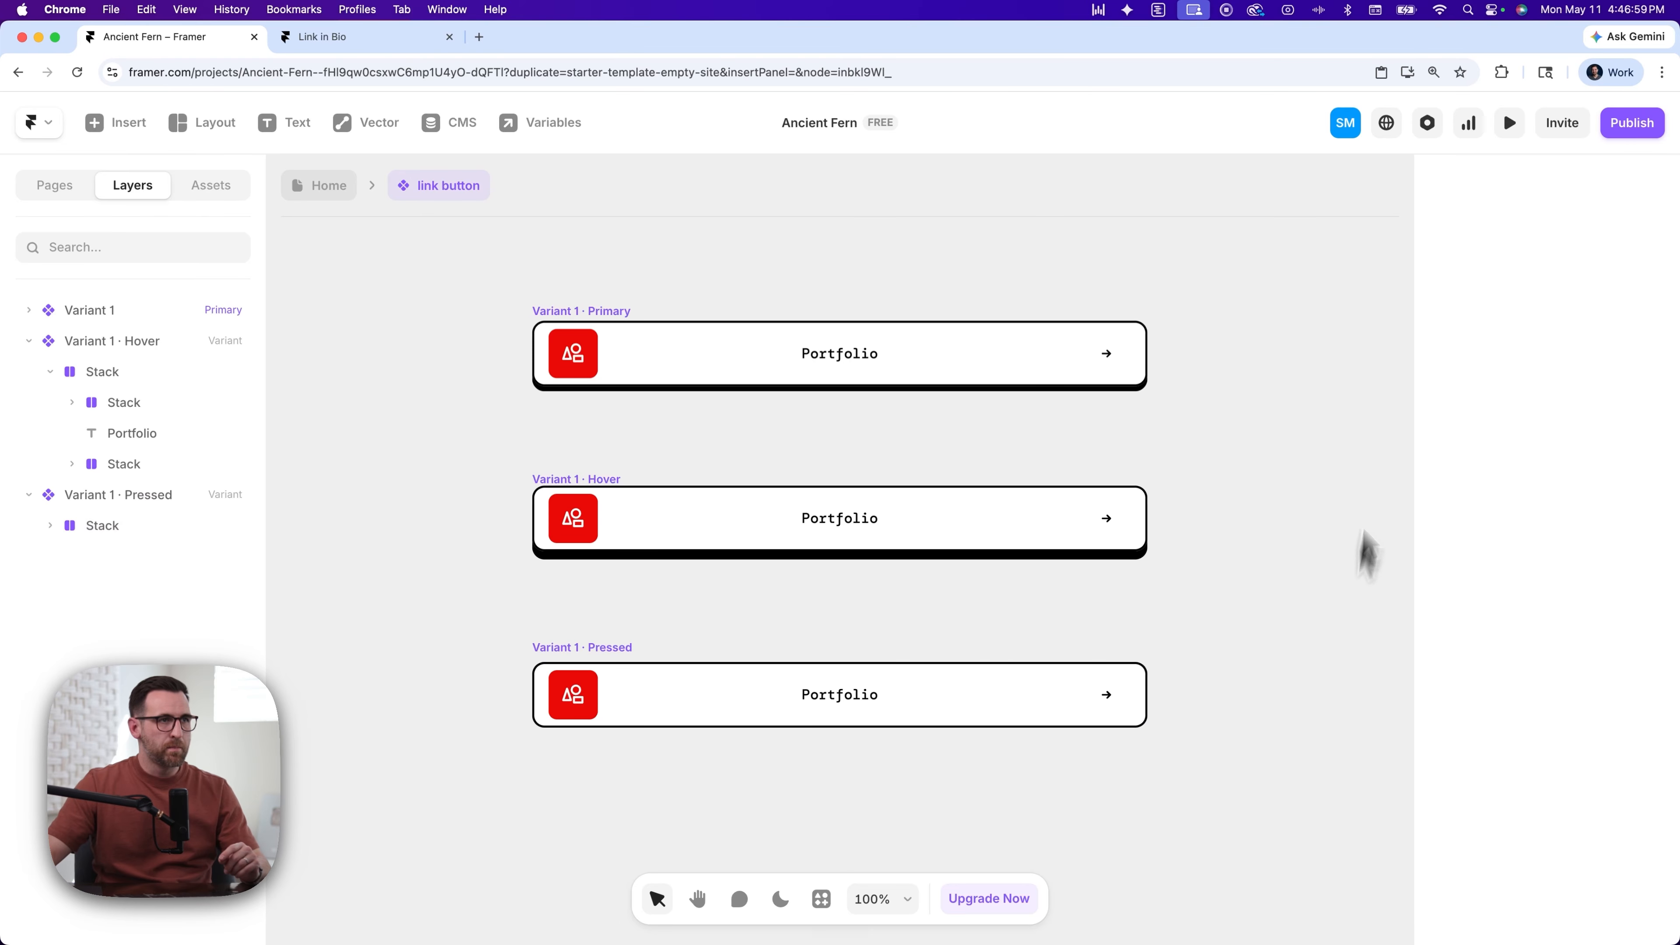
click(1510, 124)
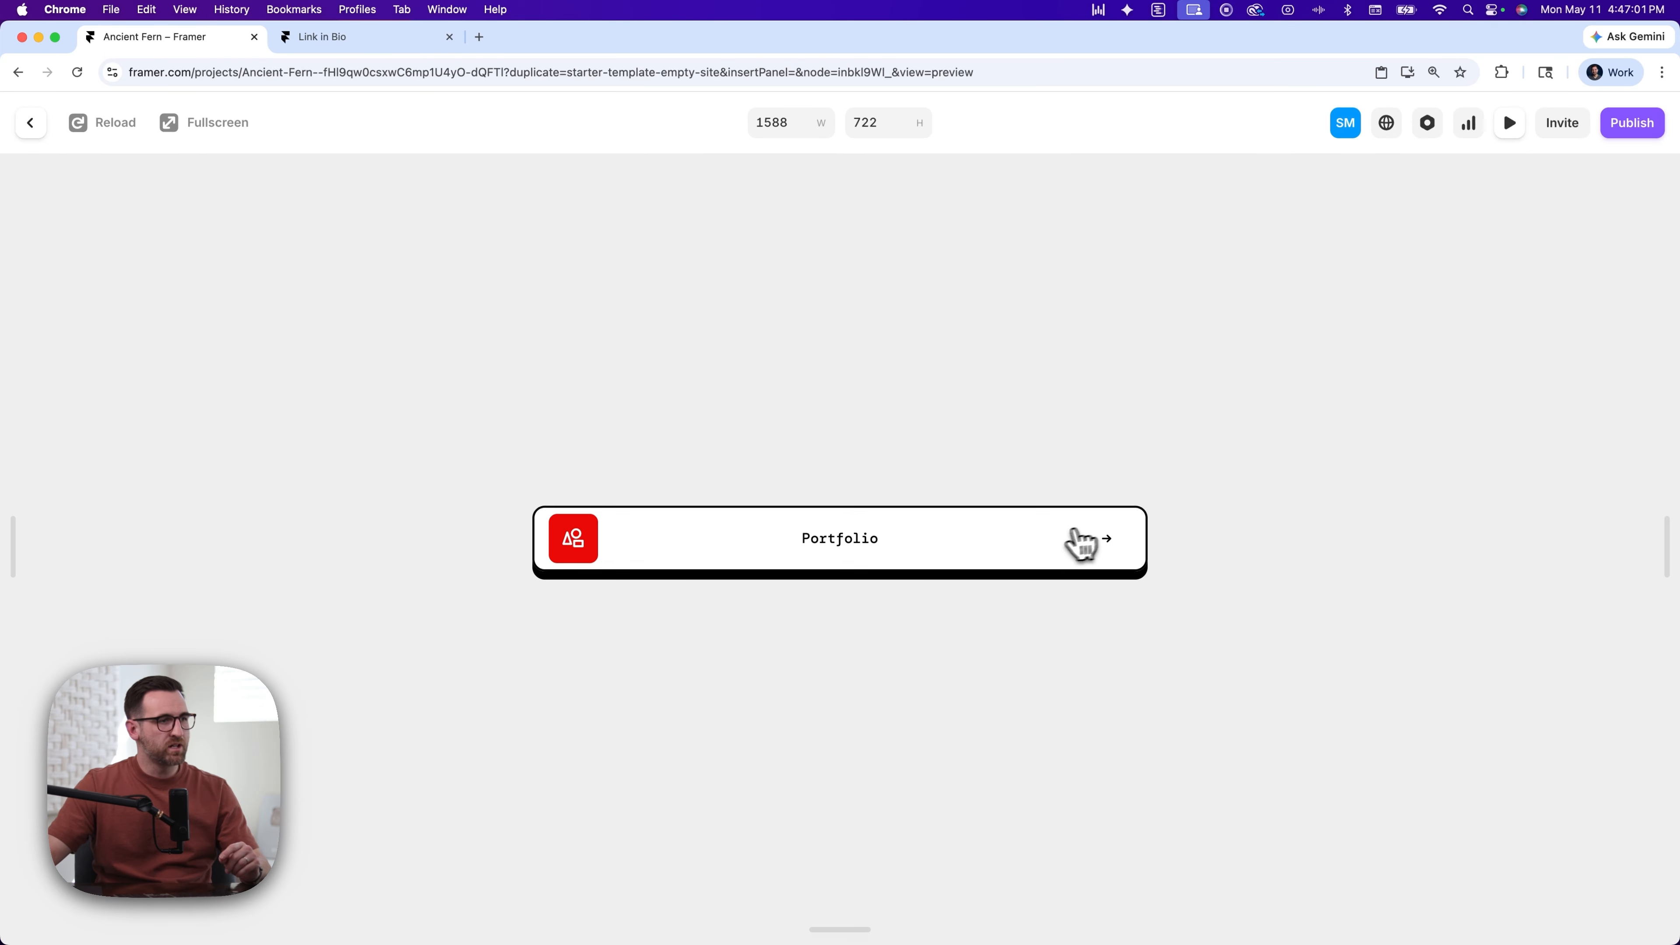
click(1027, 533)
click(1028, 531)
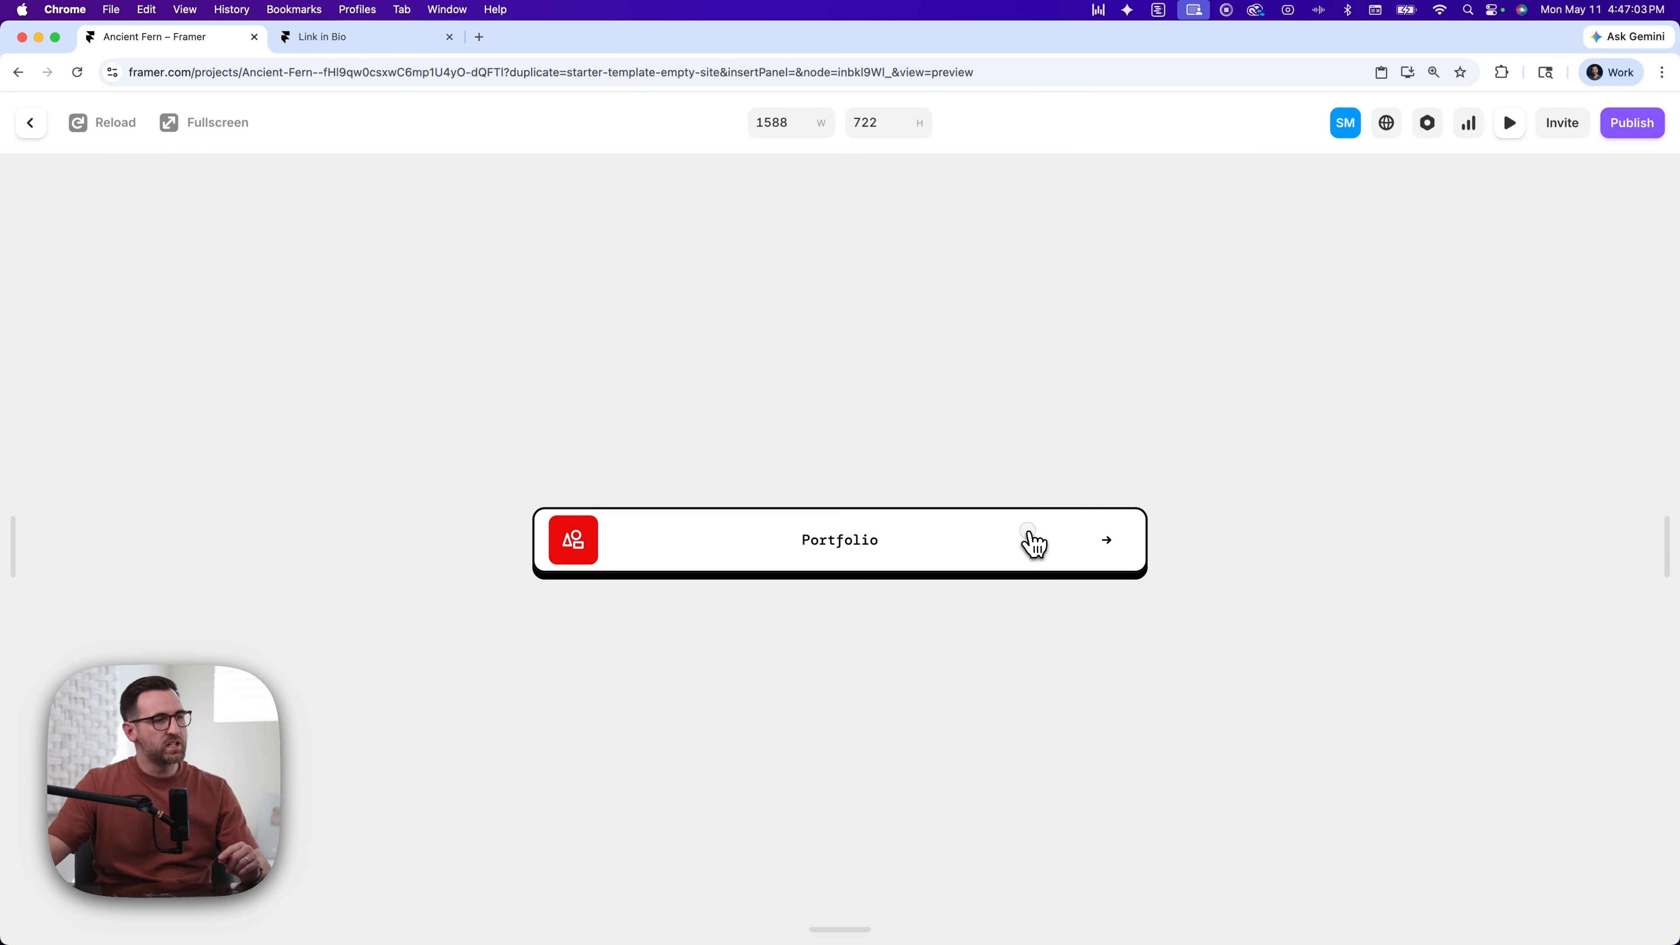
click(1028, 532)
triple_click(1029, 533)
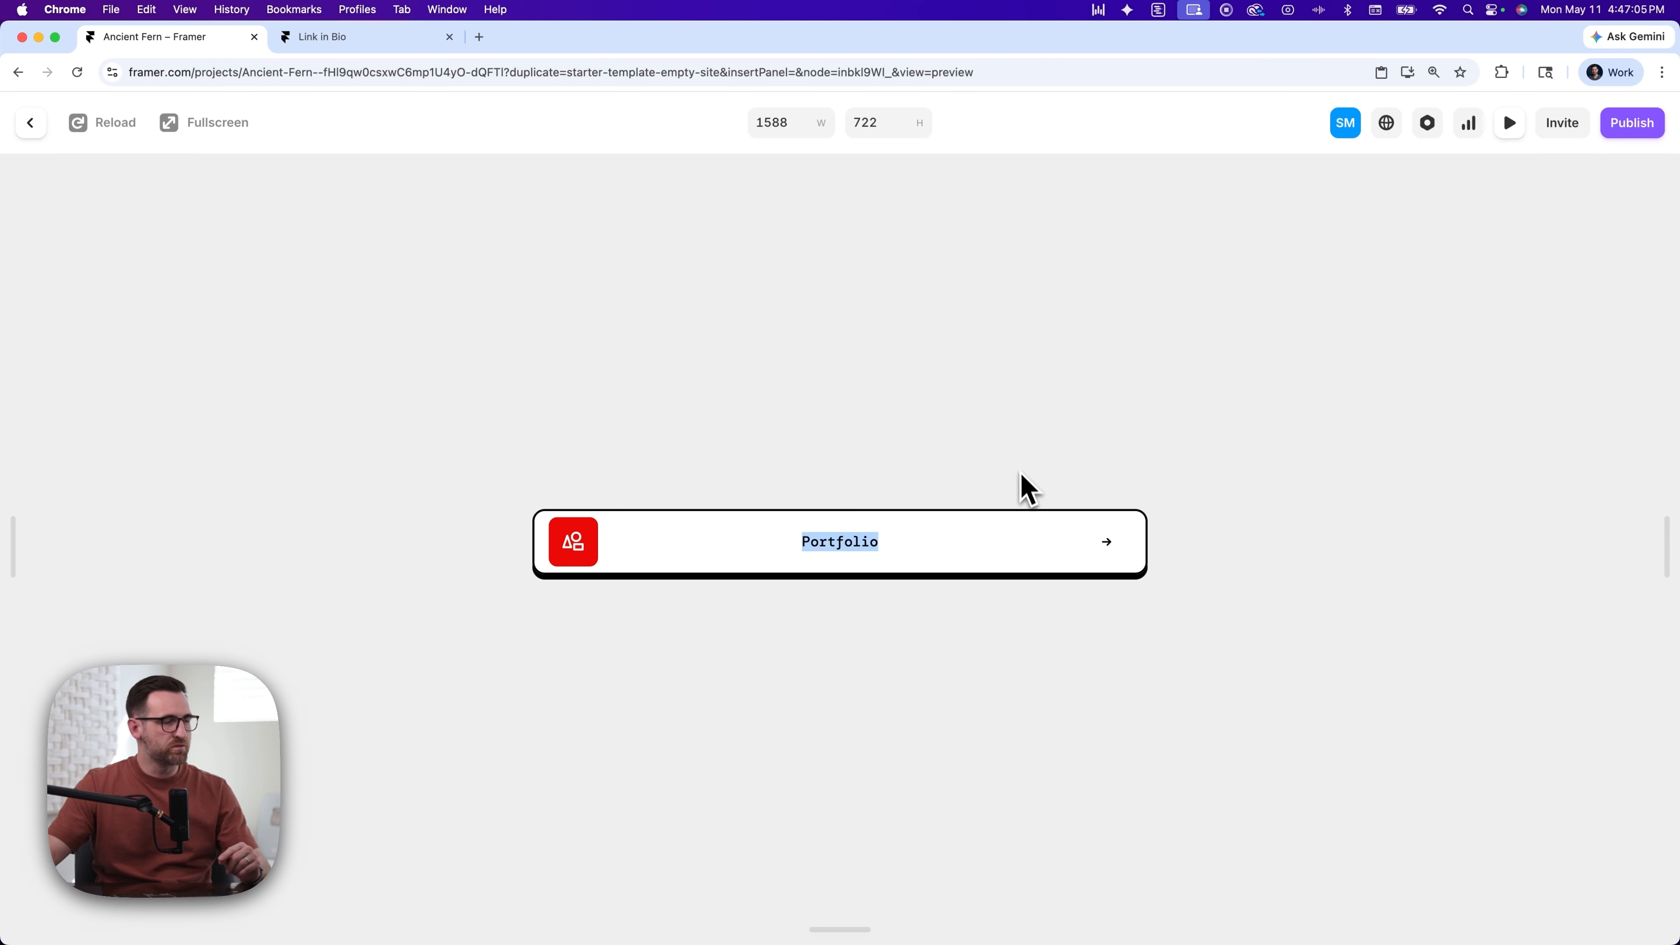
key(Escape)
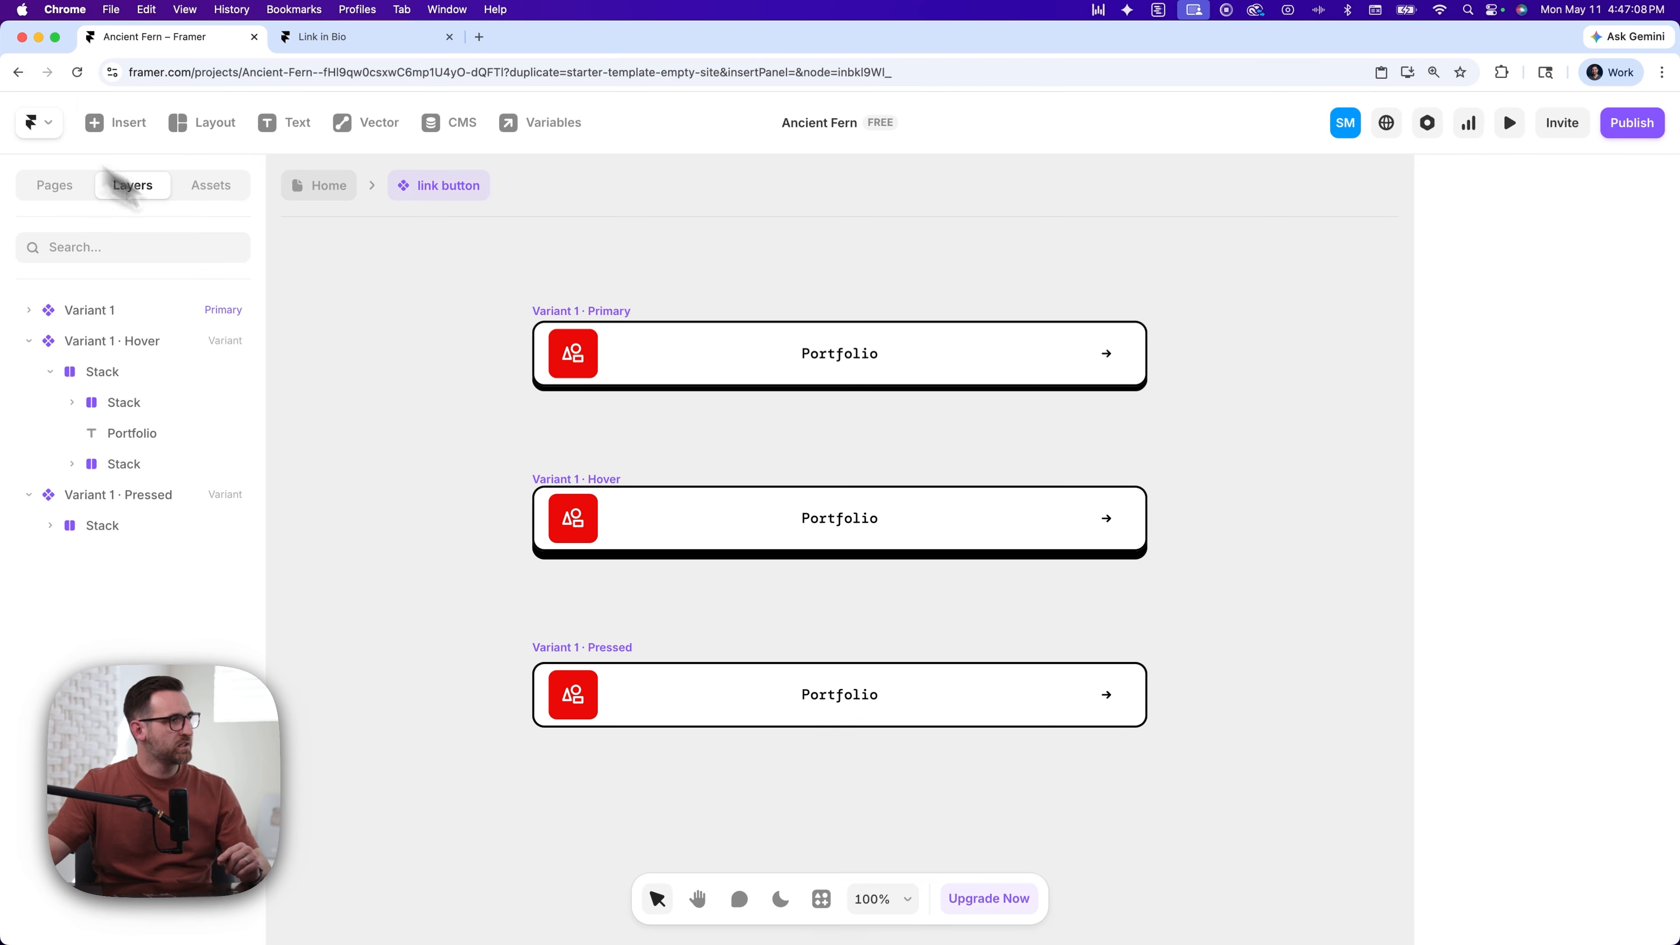
- Examine the primary variant's link and layout settings and the placeholder for adding another variant beside it
click(577, 310)
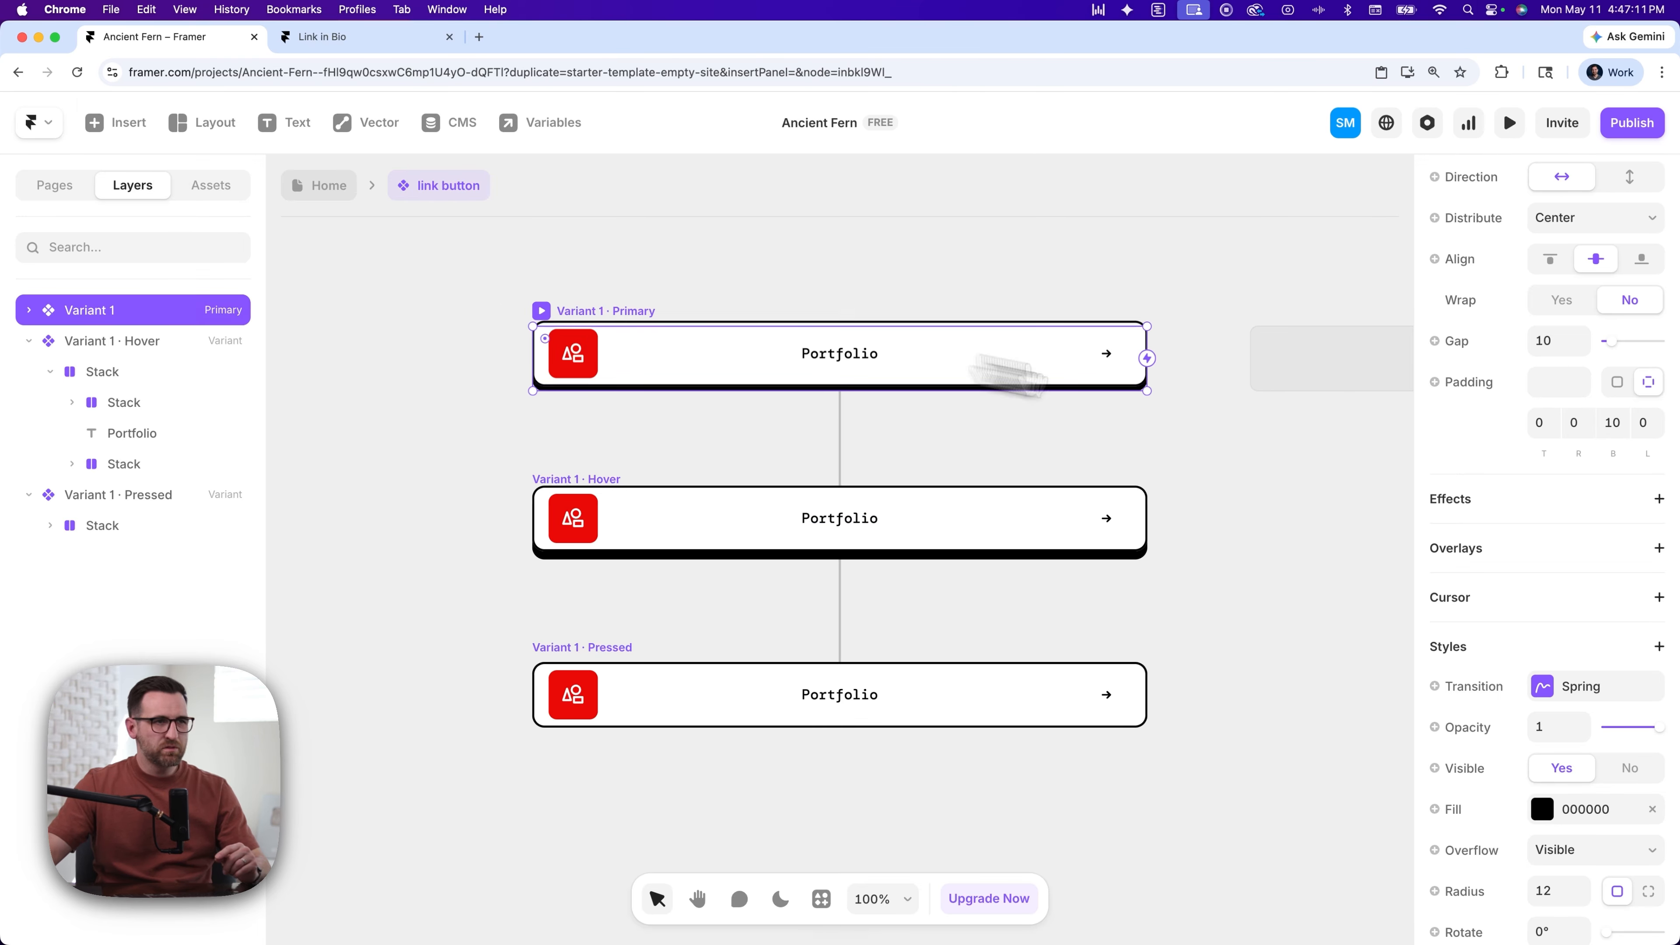
scroll(1465, 692, up, 8)
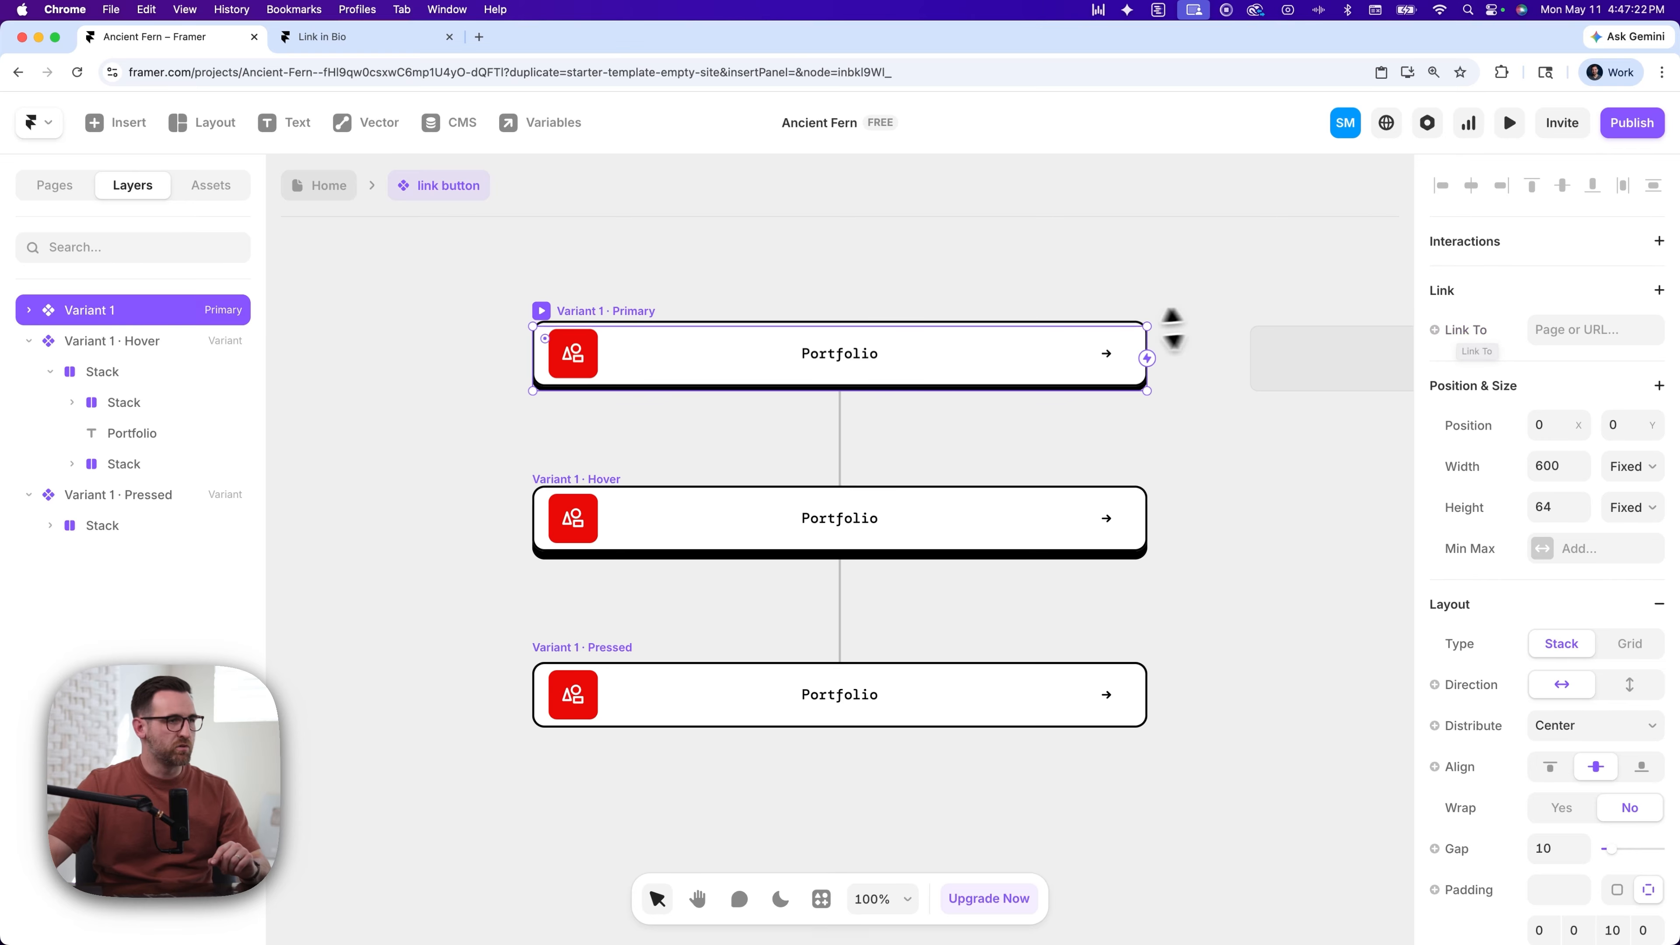
click(1190, 345)
click(607, 325)
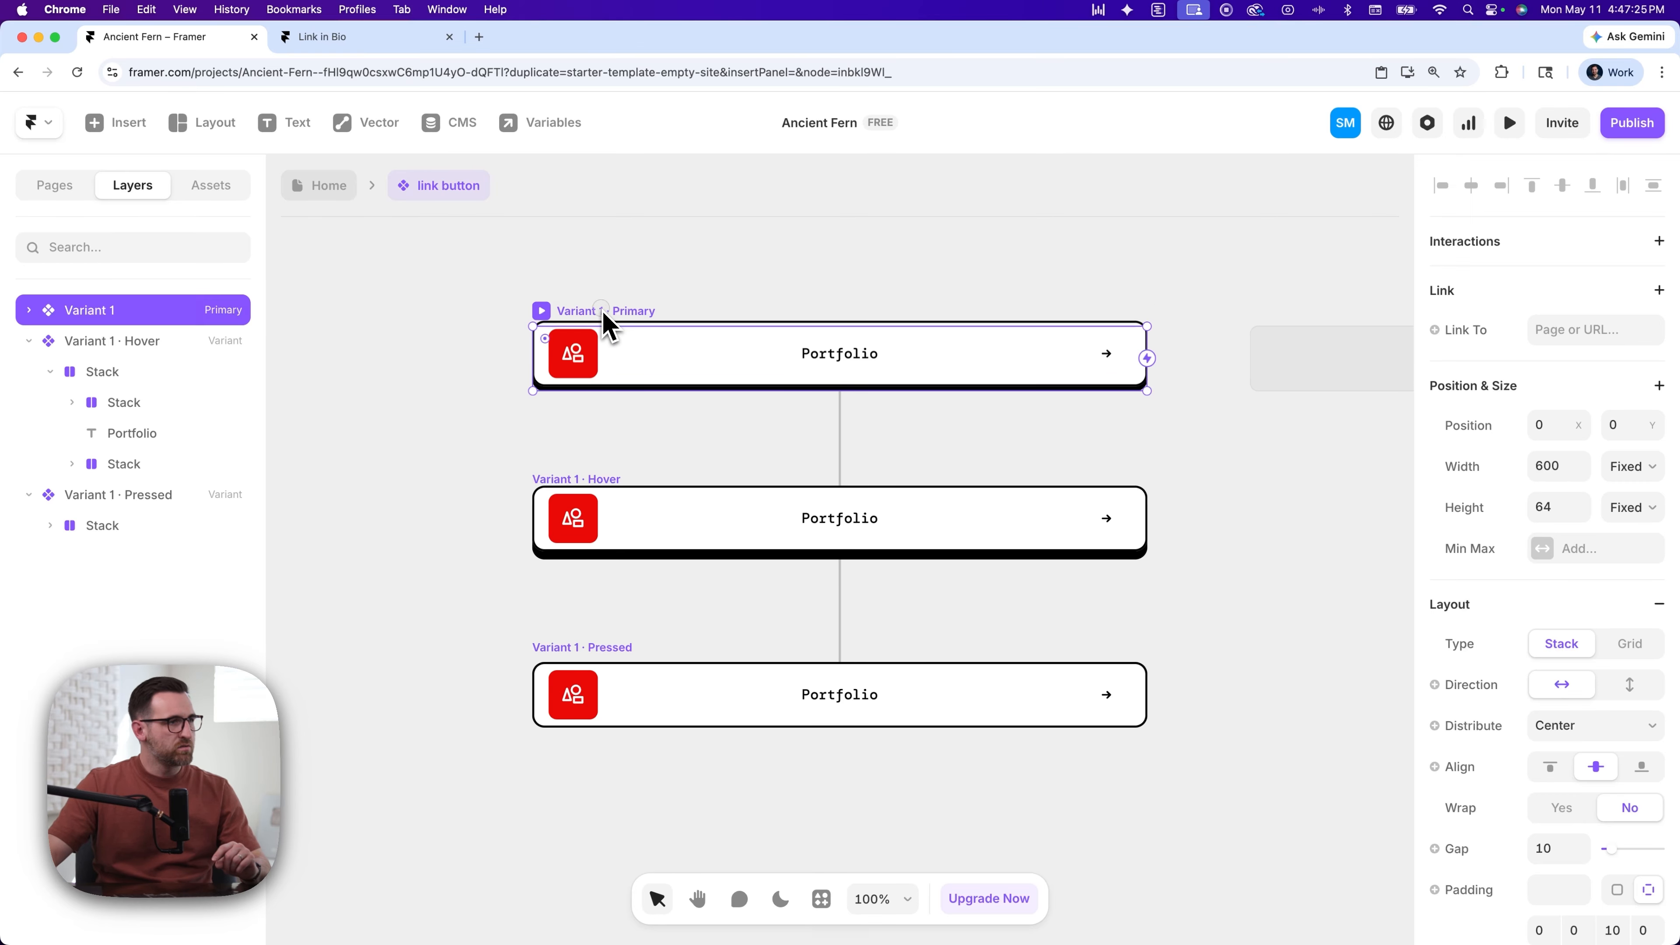
scroll(728, 315, right, 10)
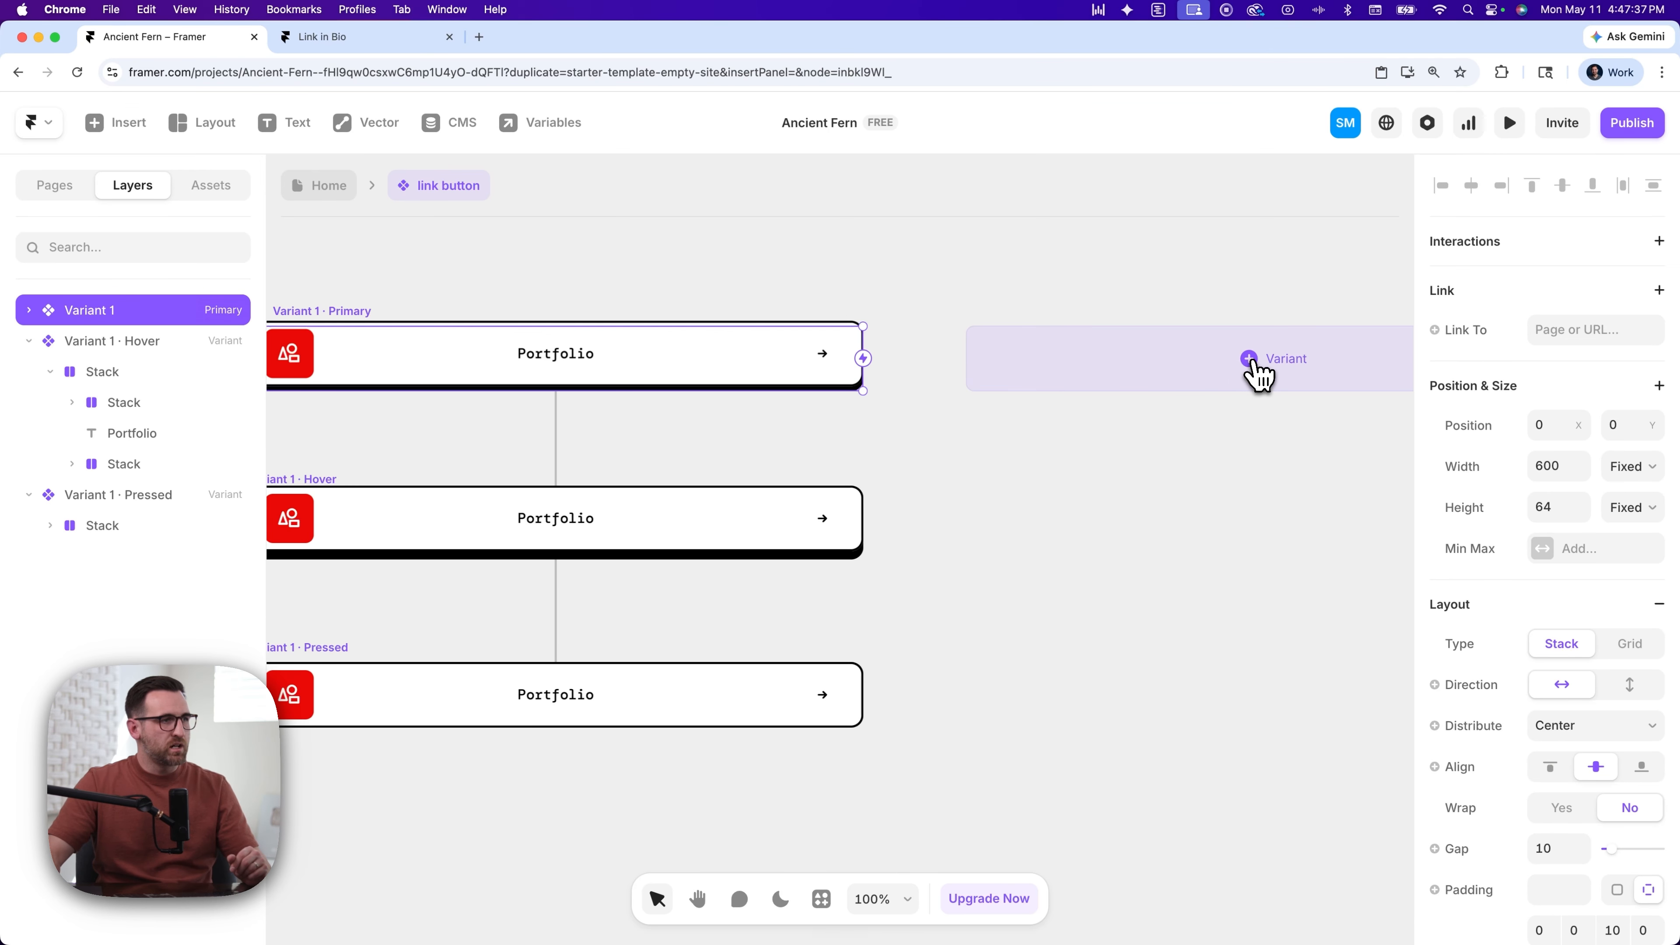
- Add a second variant beside the primary link button, wrap its icon in a frame, and hide the original Shapes icon
click(1250, 360)
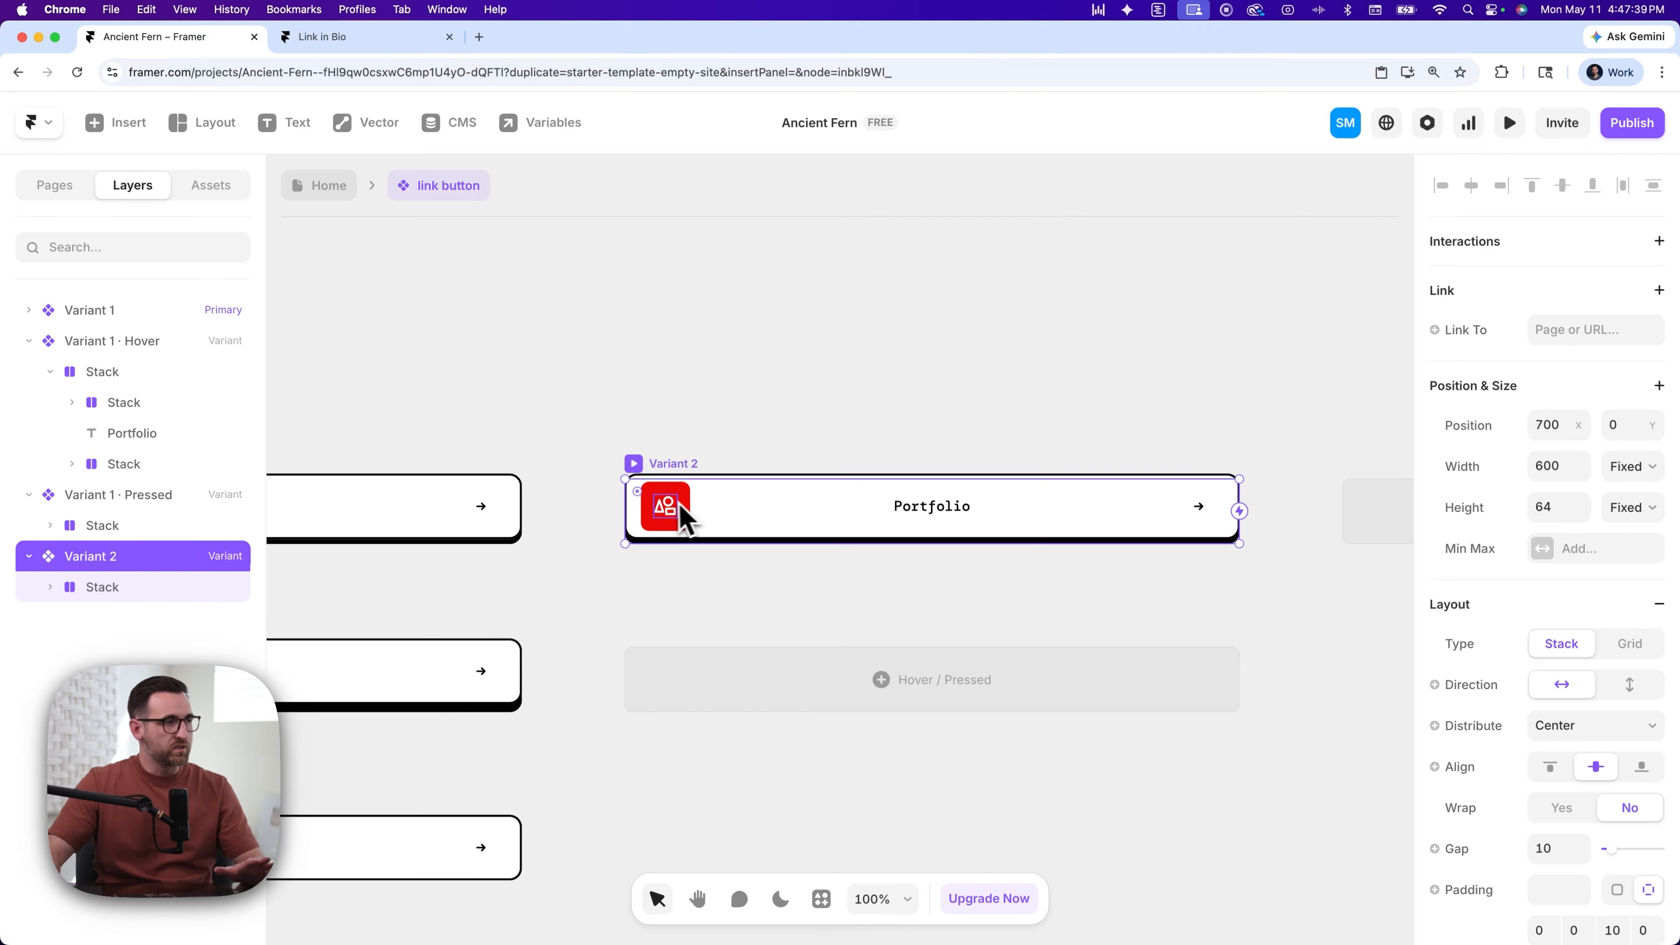
click(675, 519)
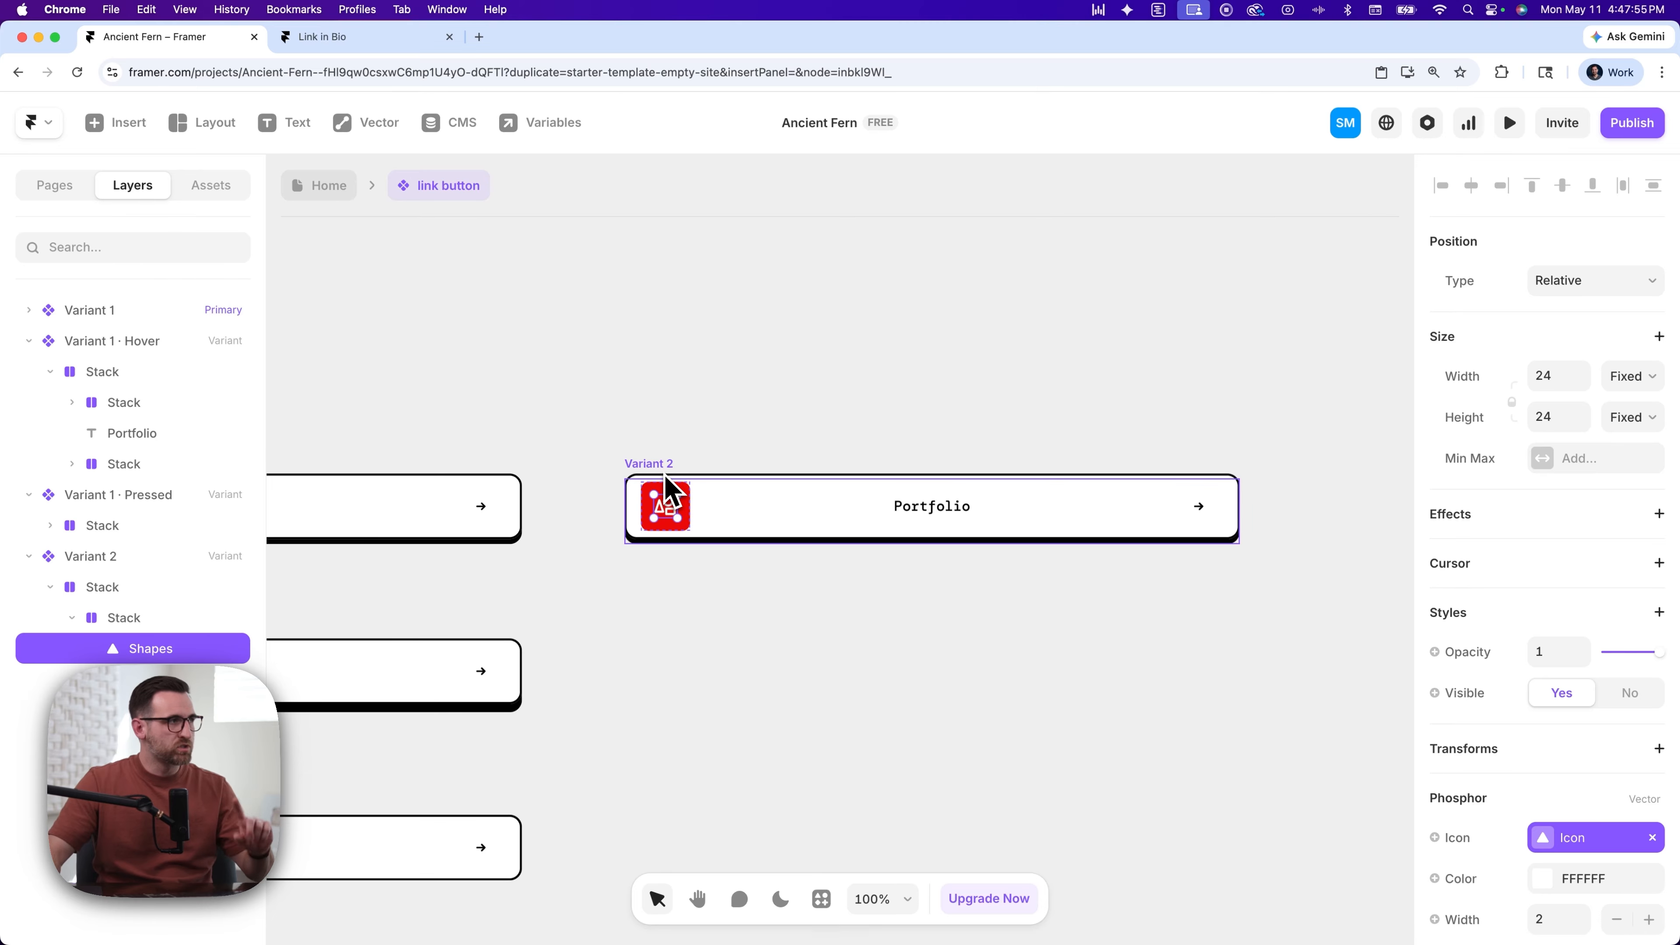
right_click(667, 506)
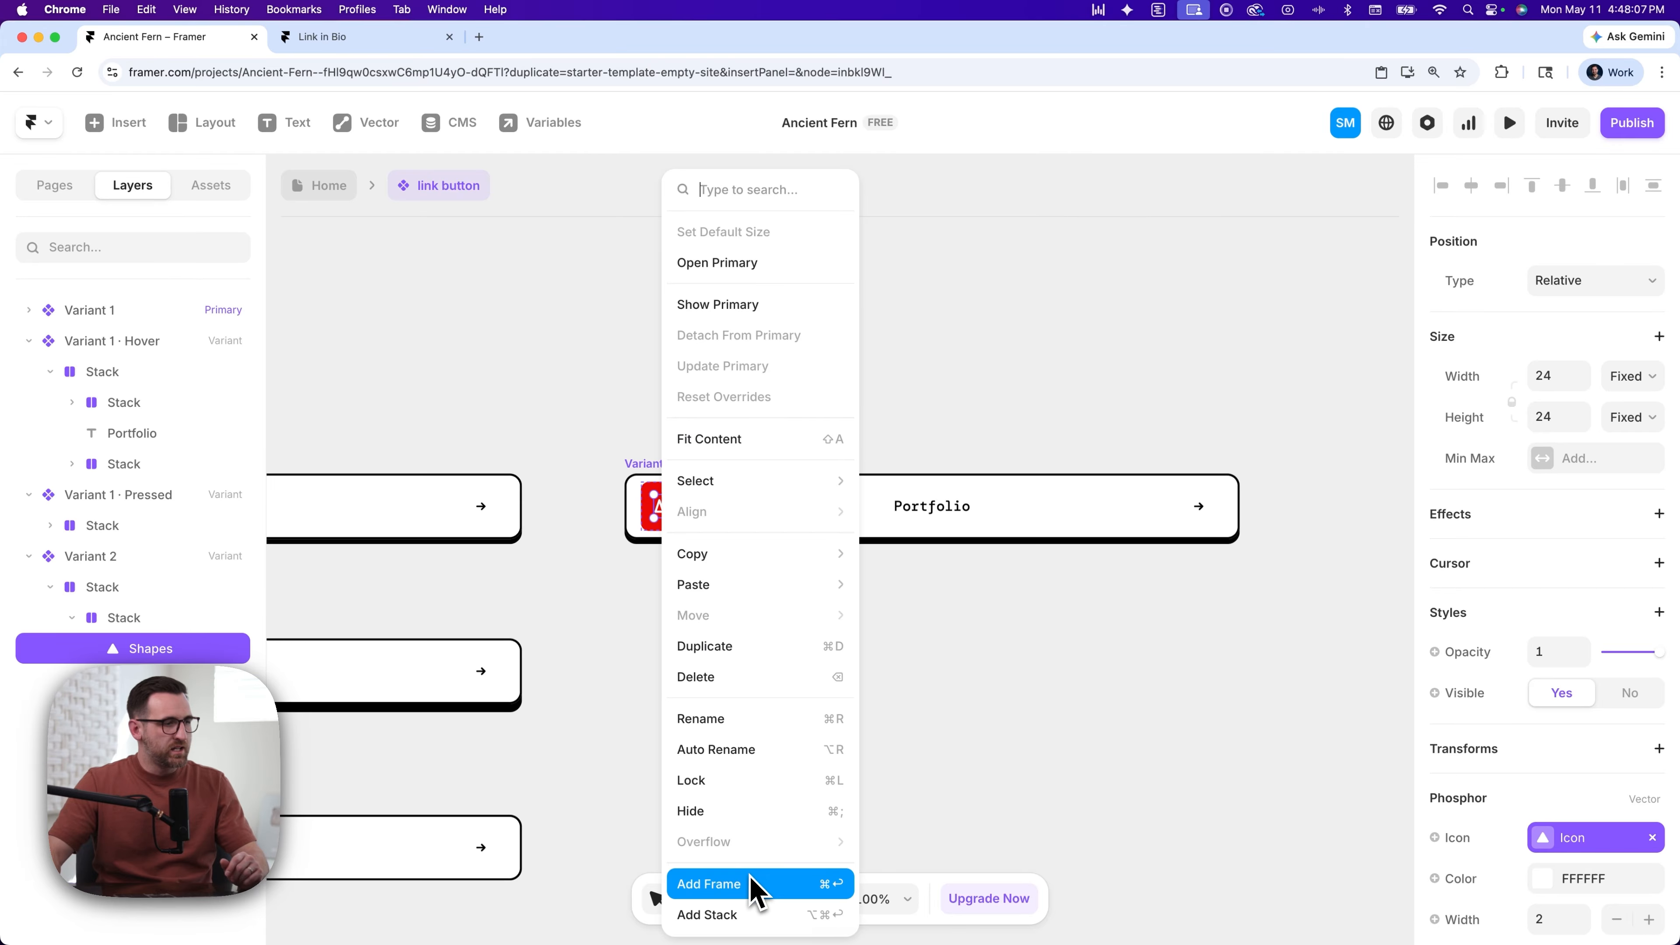
click(756, 887)
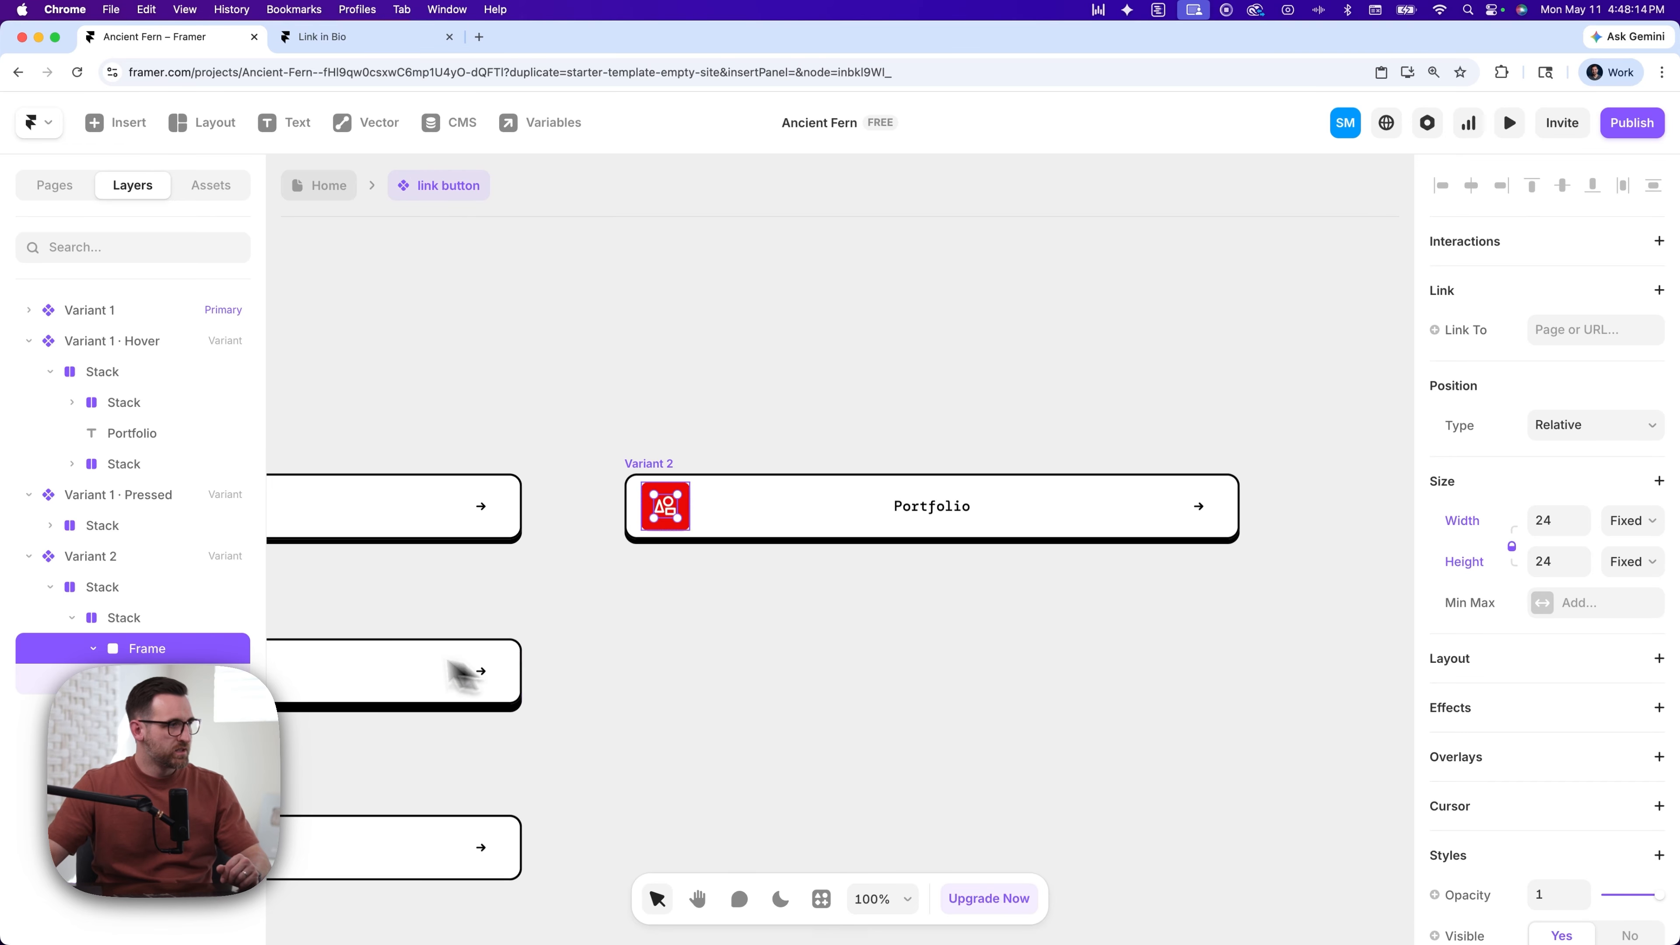
click(139, 679)
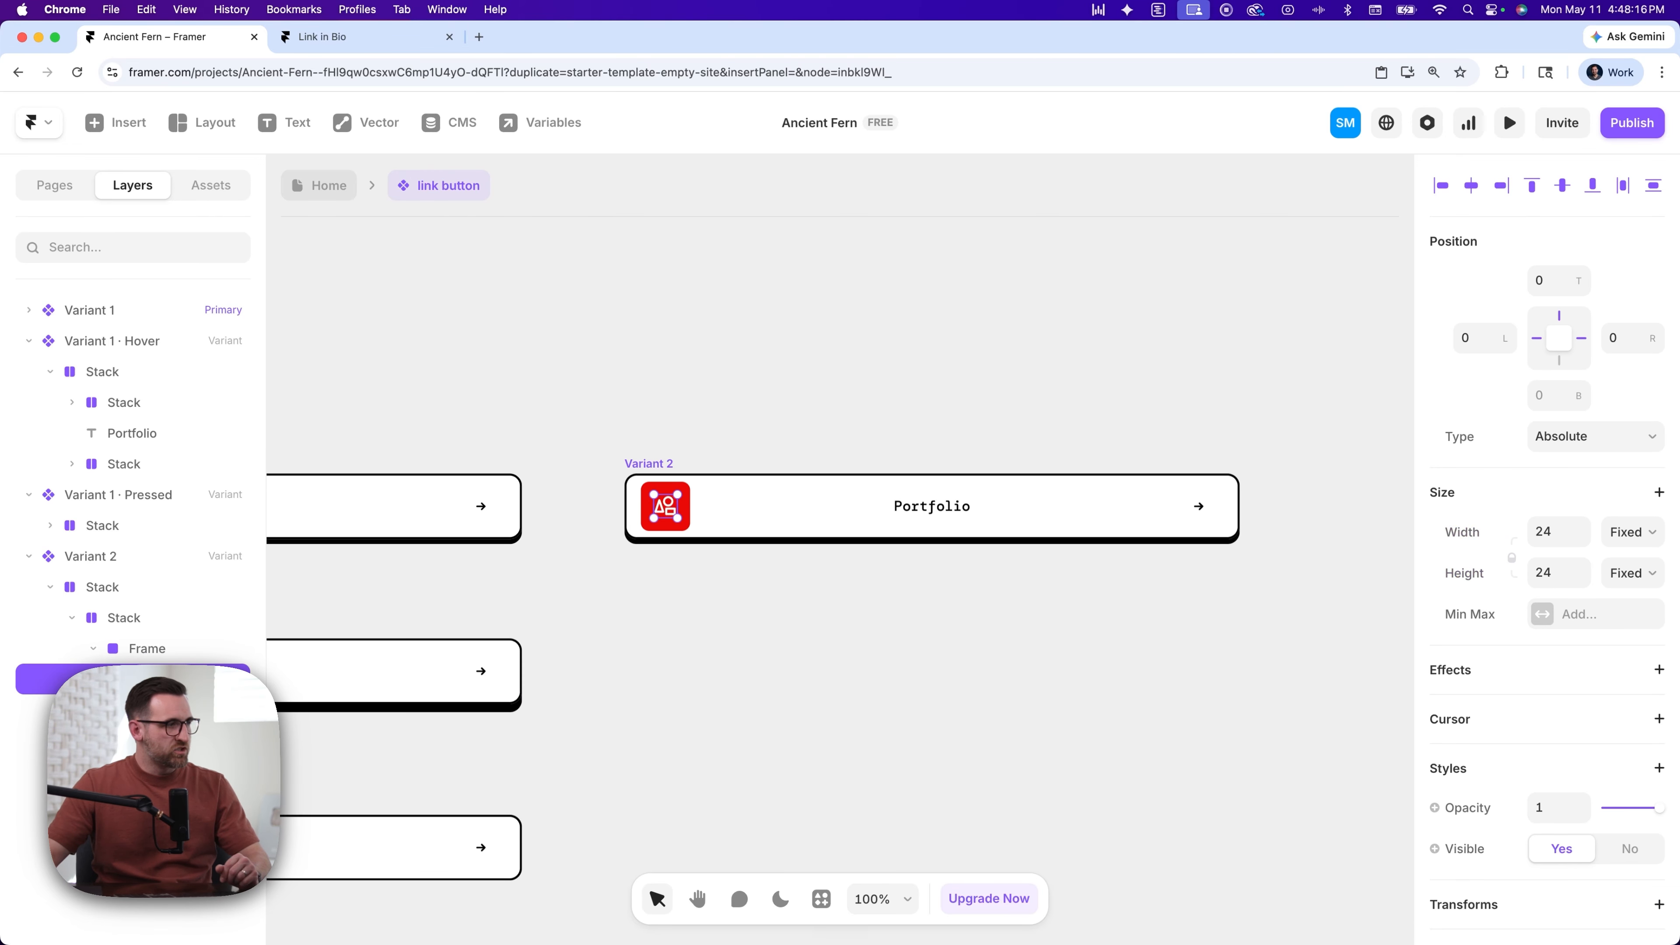
key(super+shift+h)
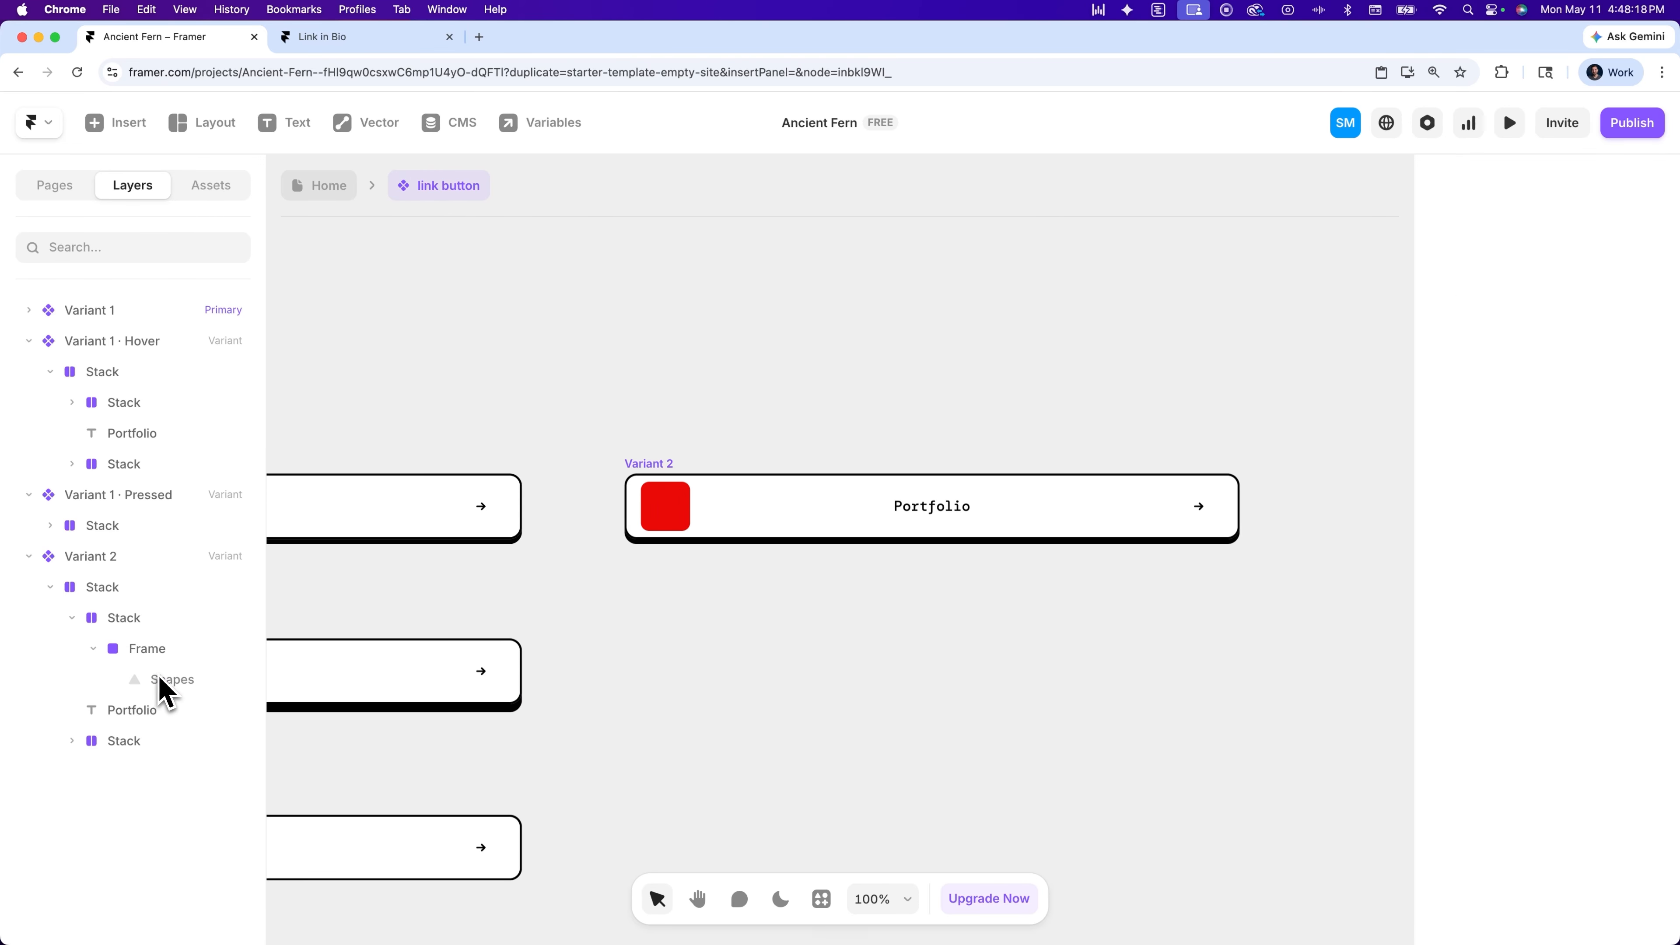
- Give the new frame in Variant 2 an image fill using ConvertSave-icon.png
click(150, 657)
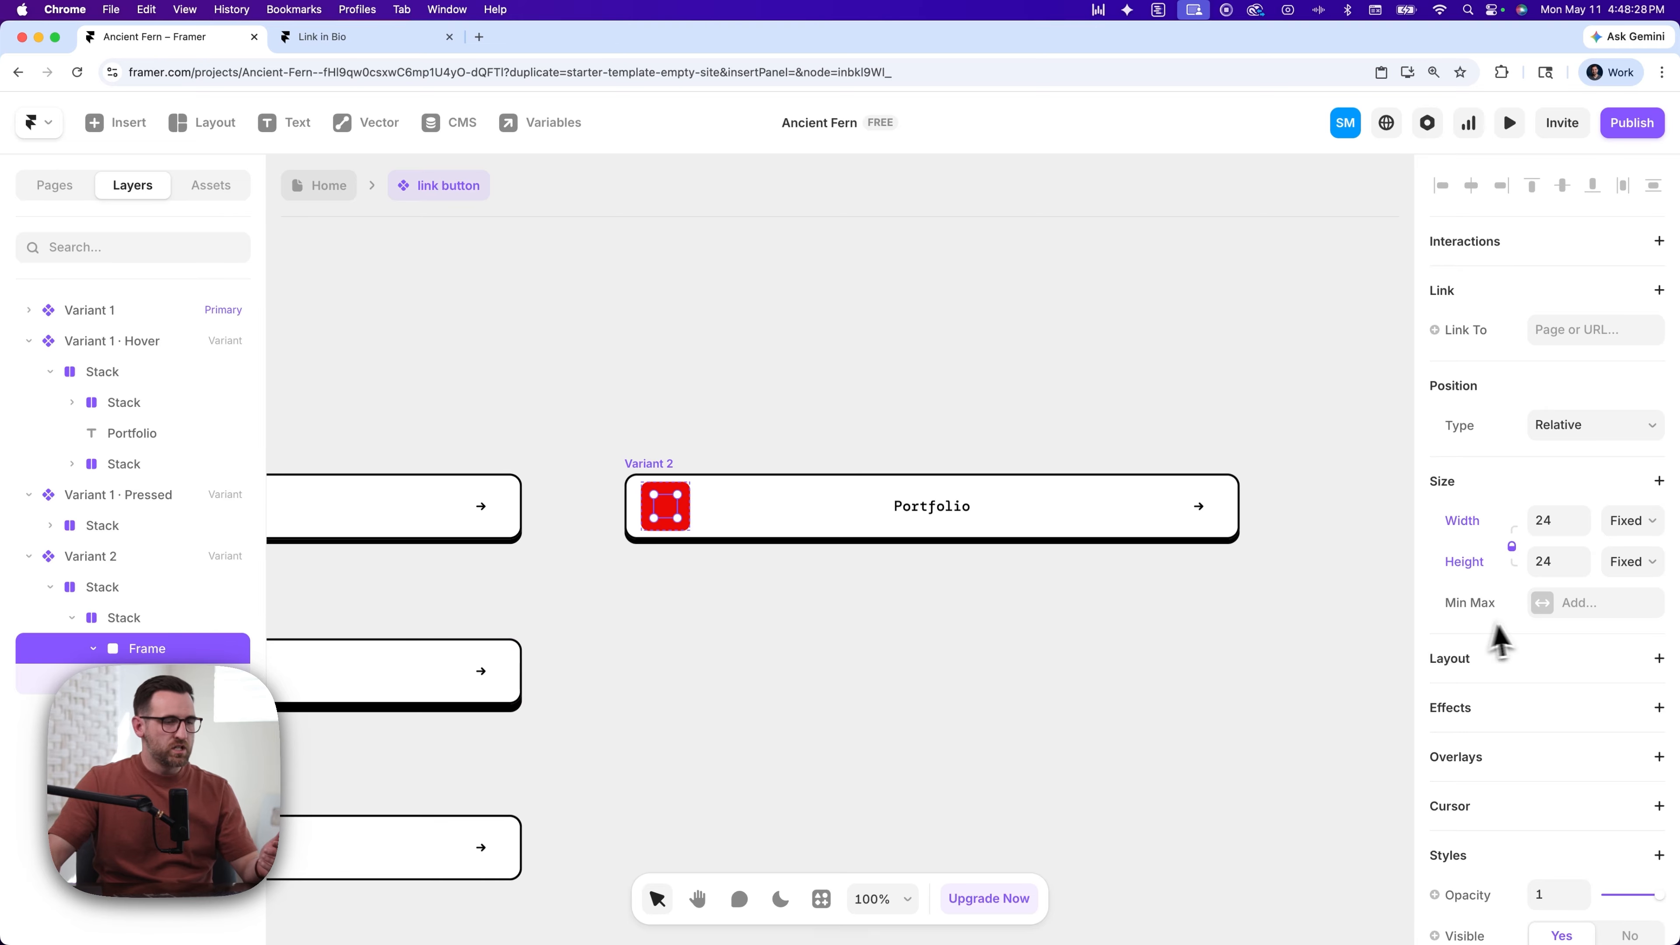
scroll(1511, 638, down, 3)
scroll(1511, 637, down, 5)
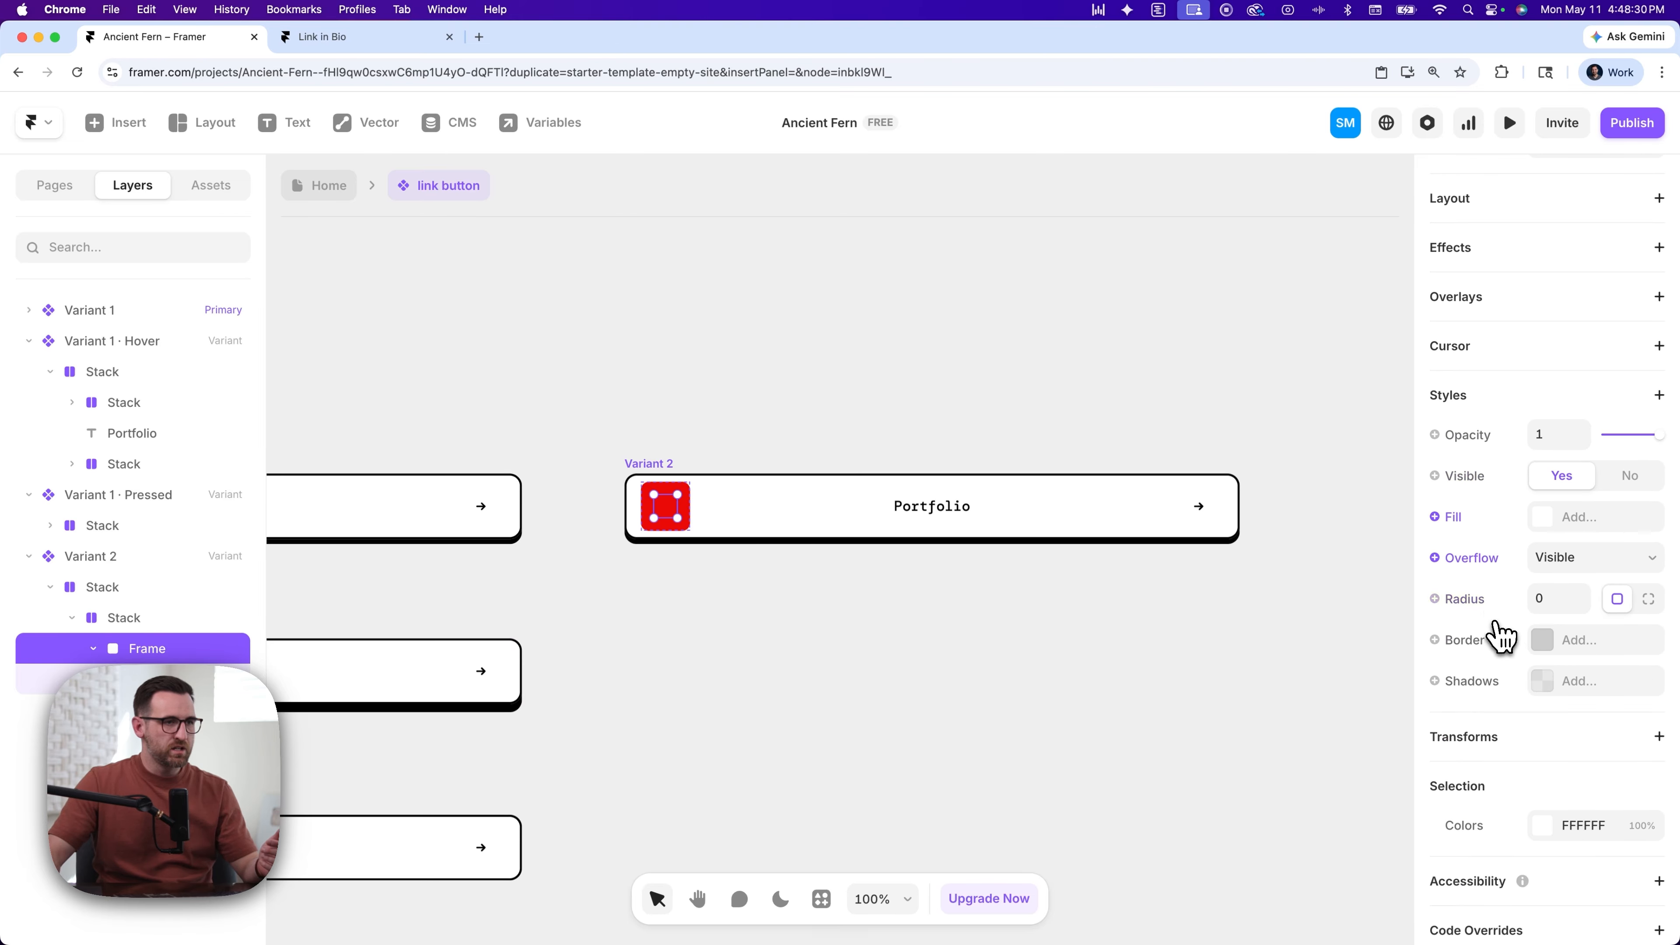
click(1560, 520)
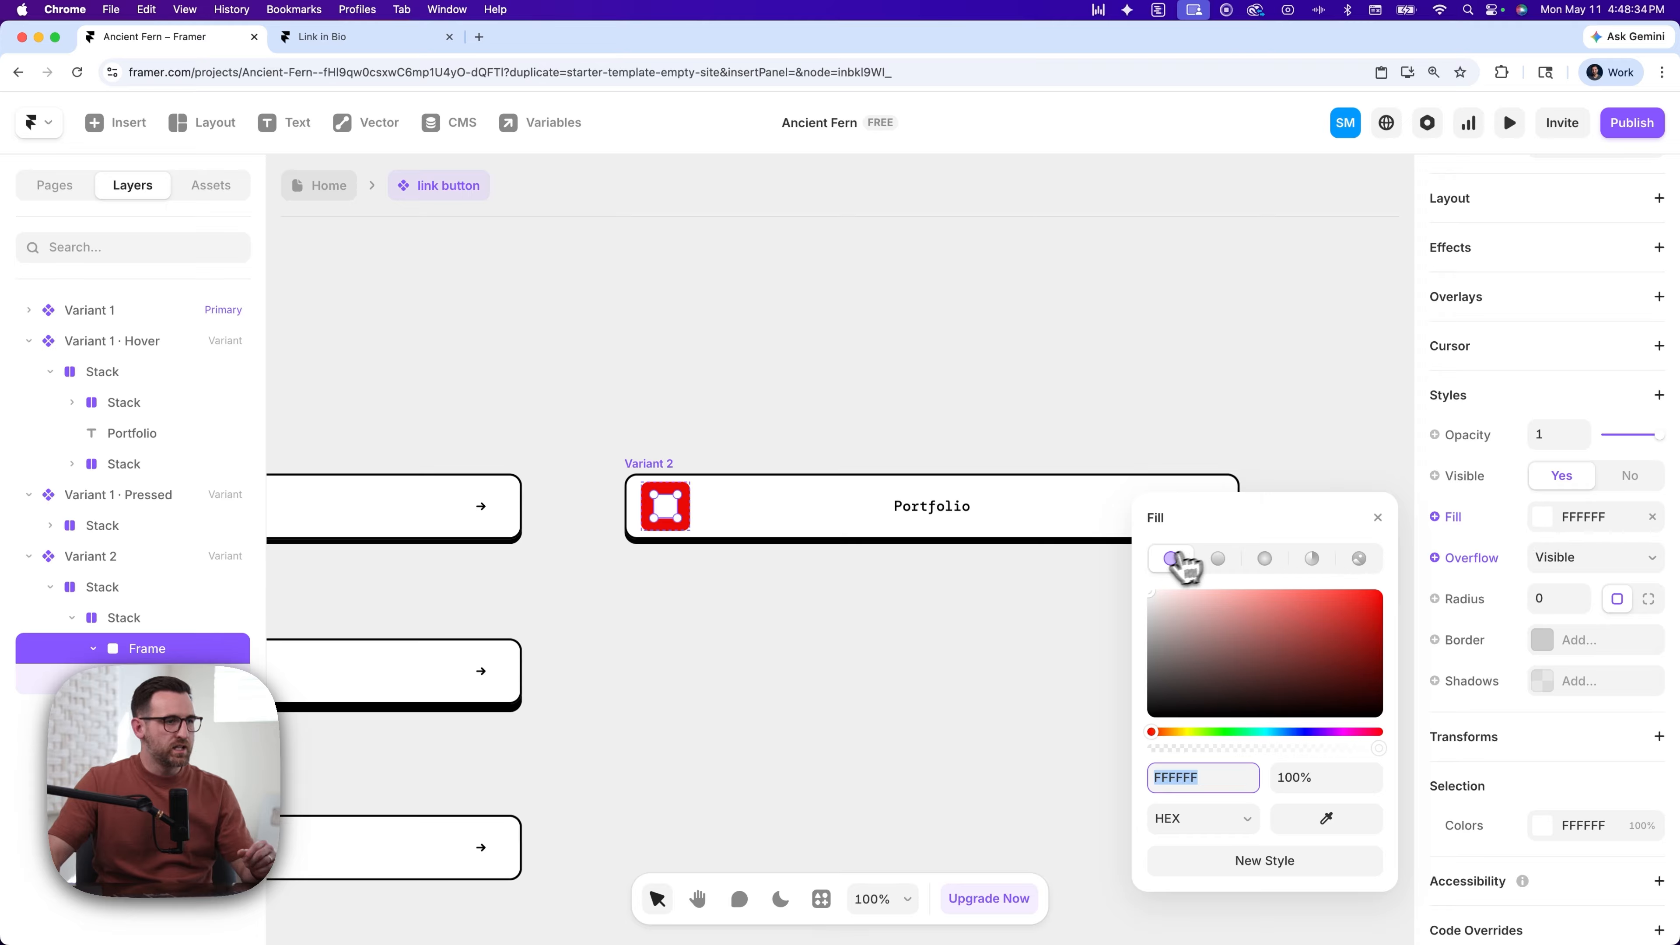
click(1358, 560)
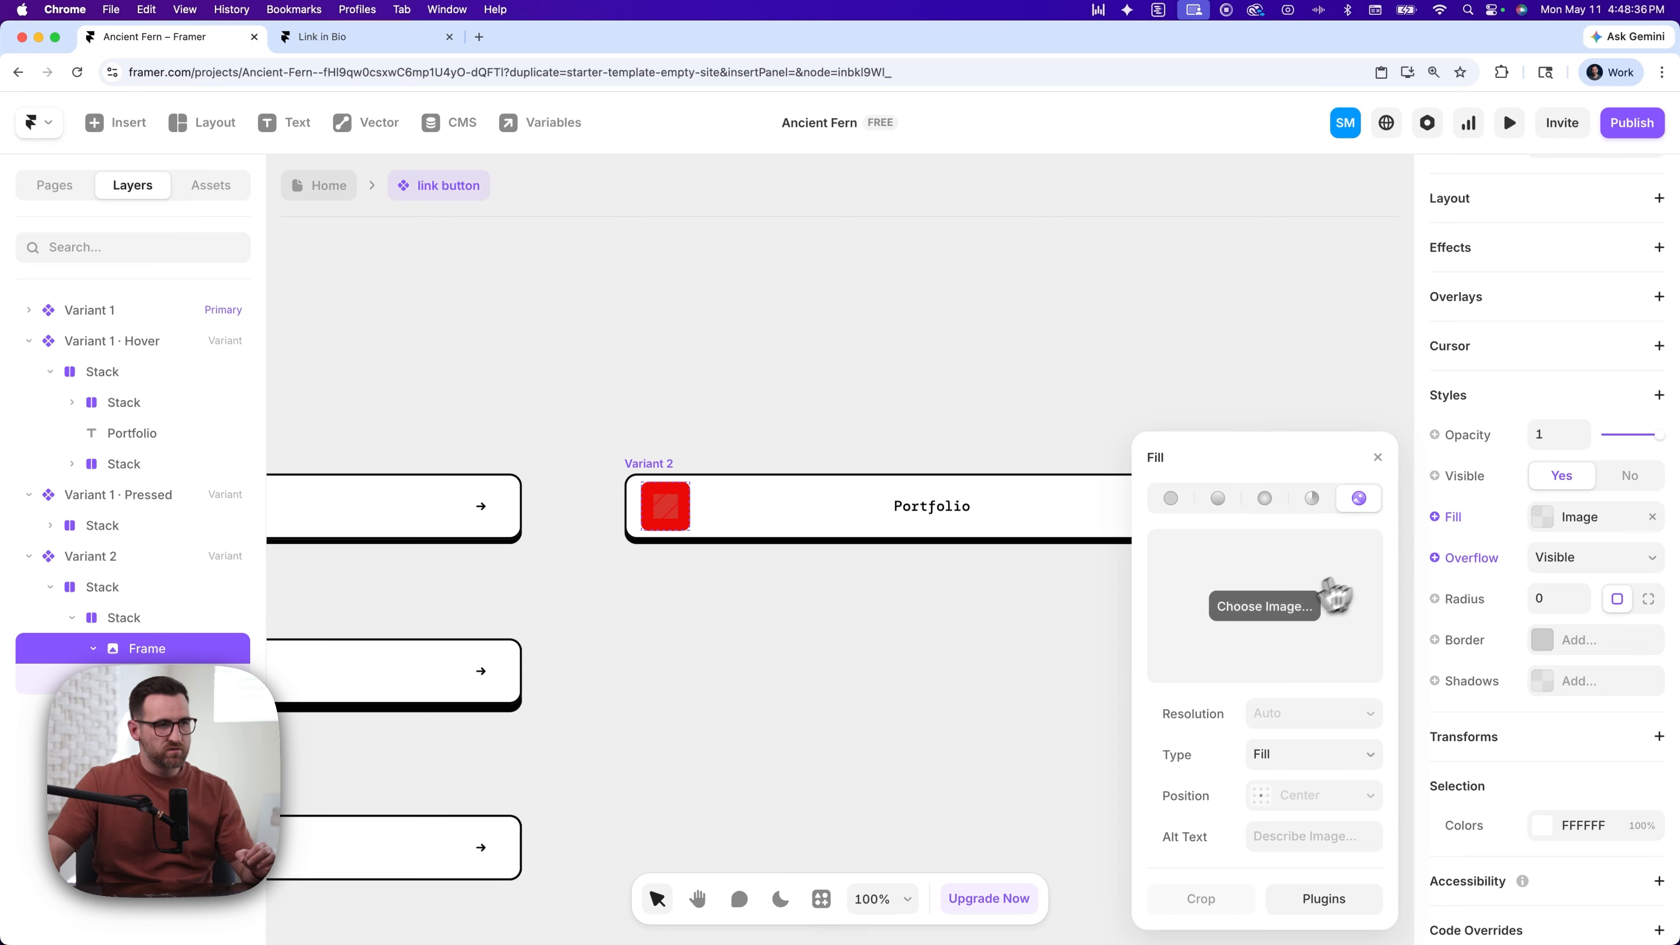
click(1275, 609)
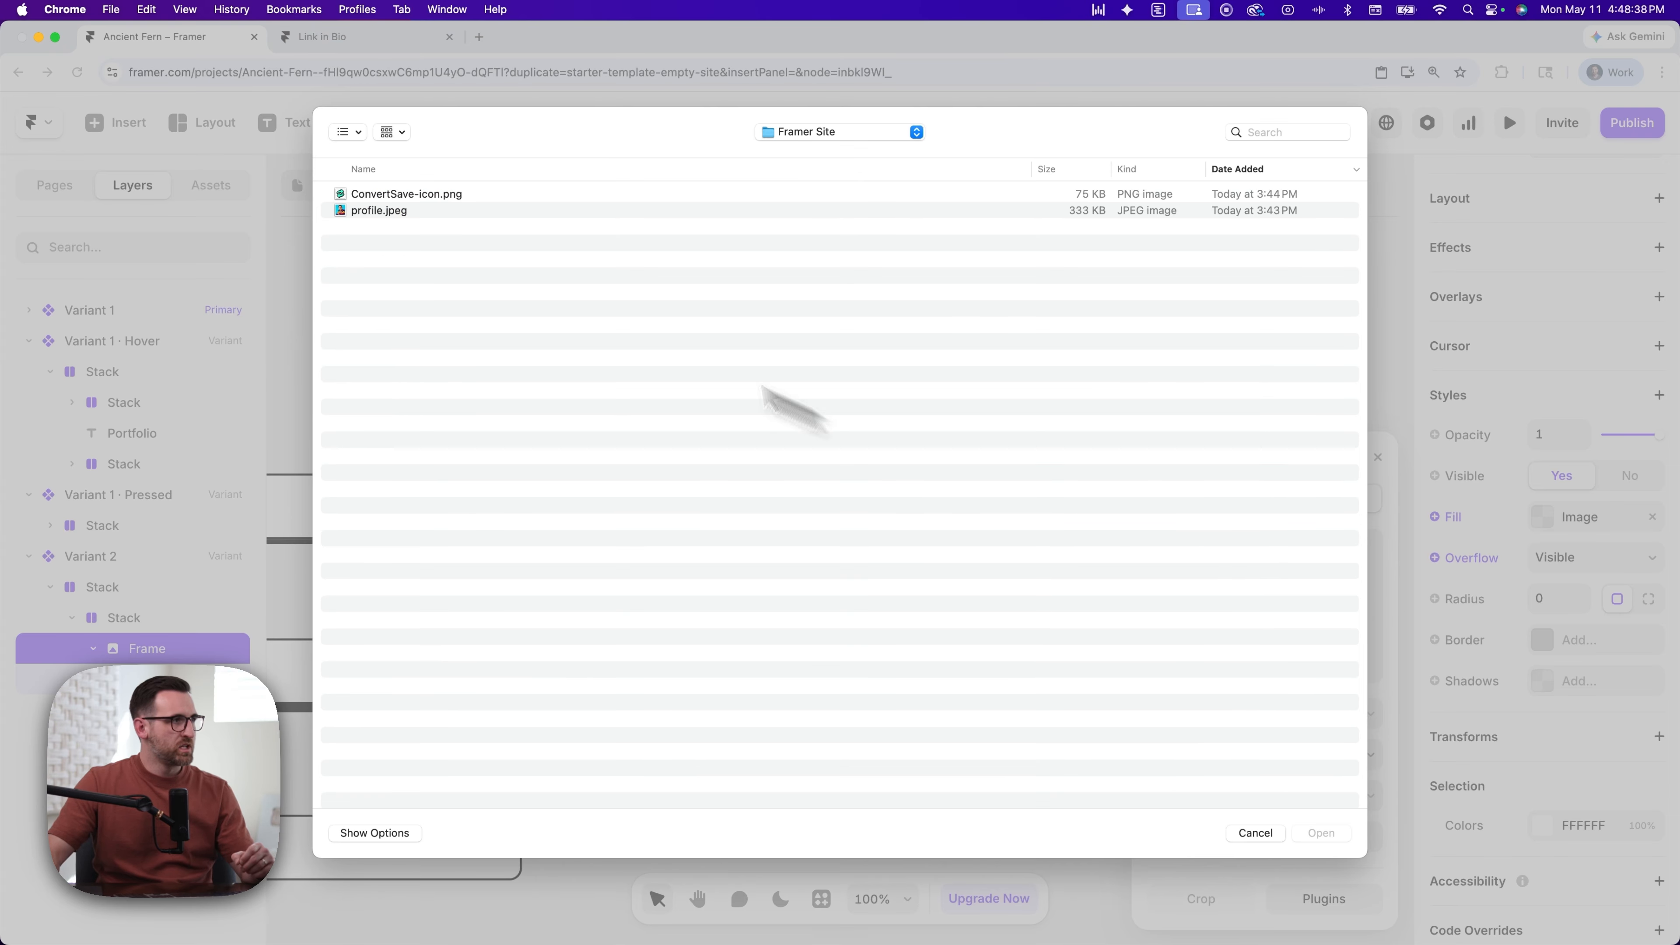
click(410, 193)
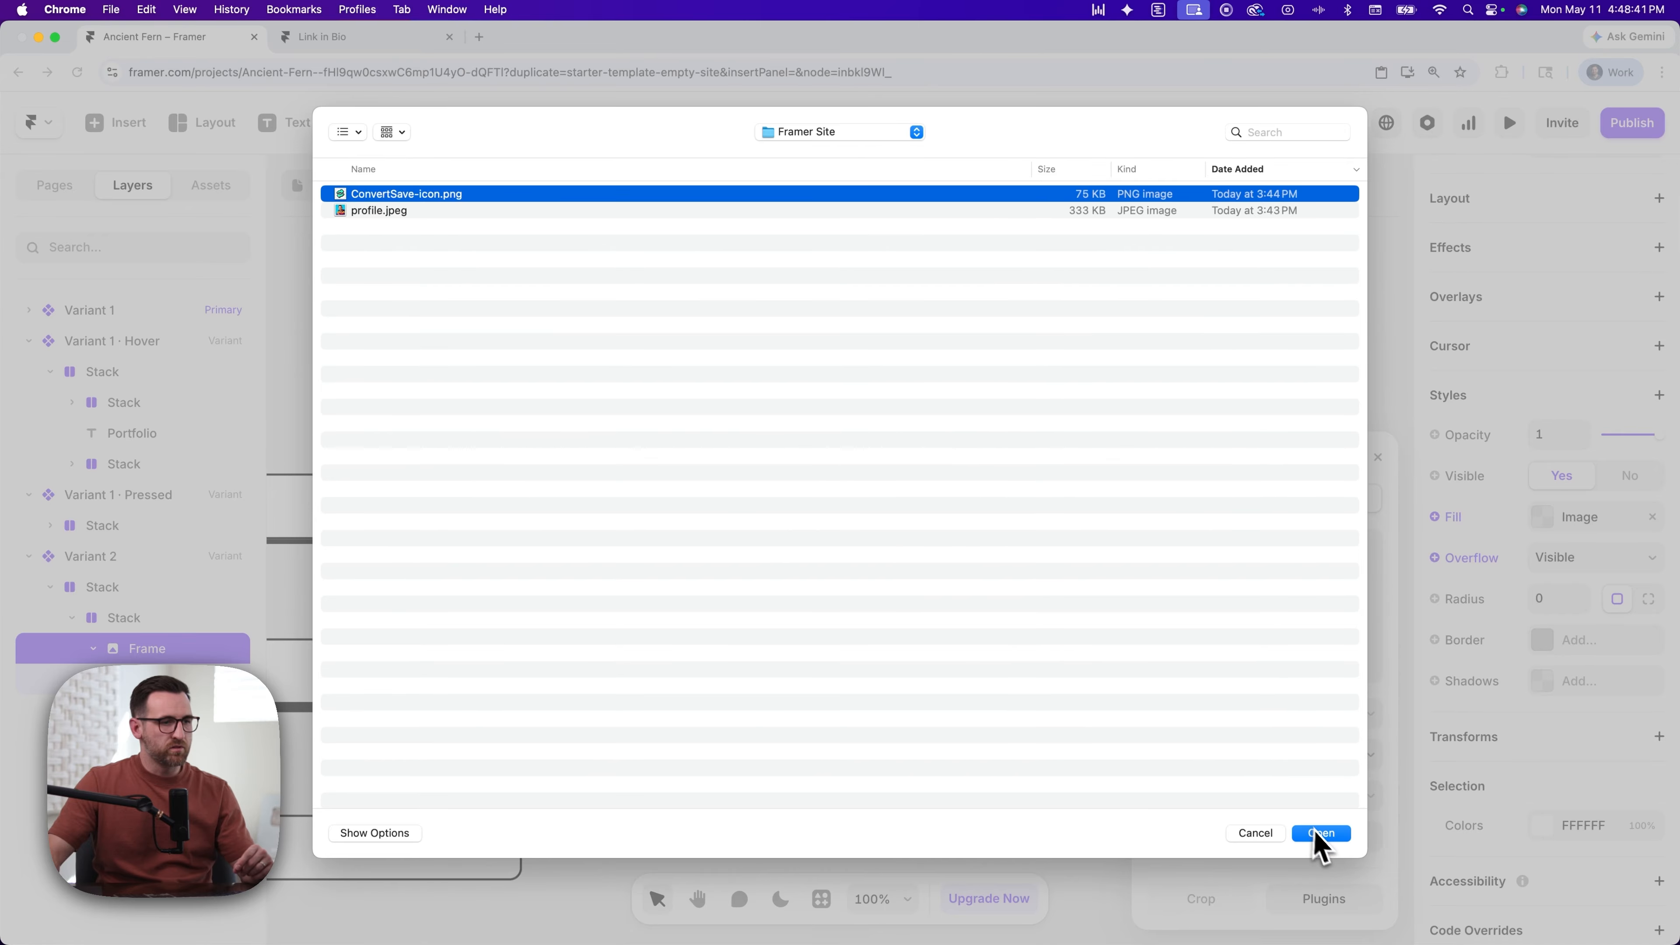
click(1330, 840)
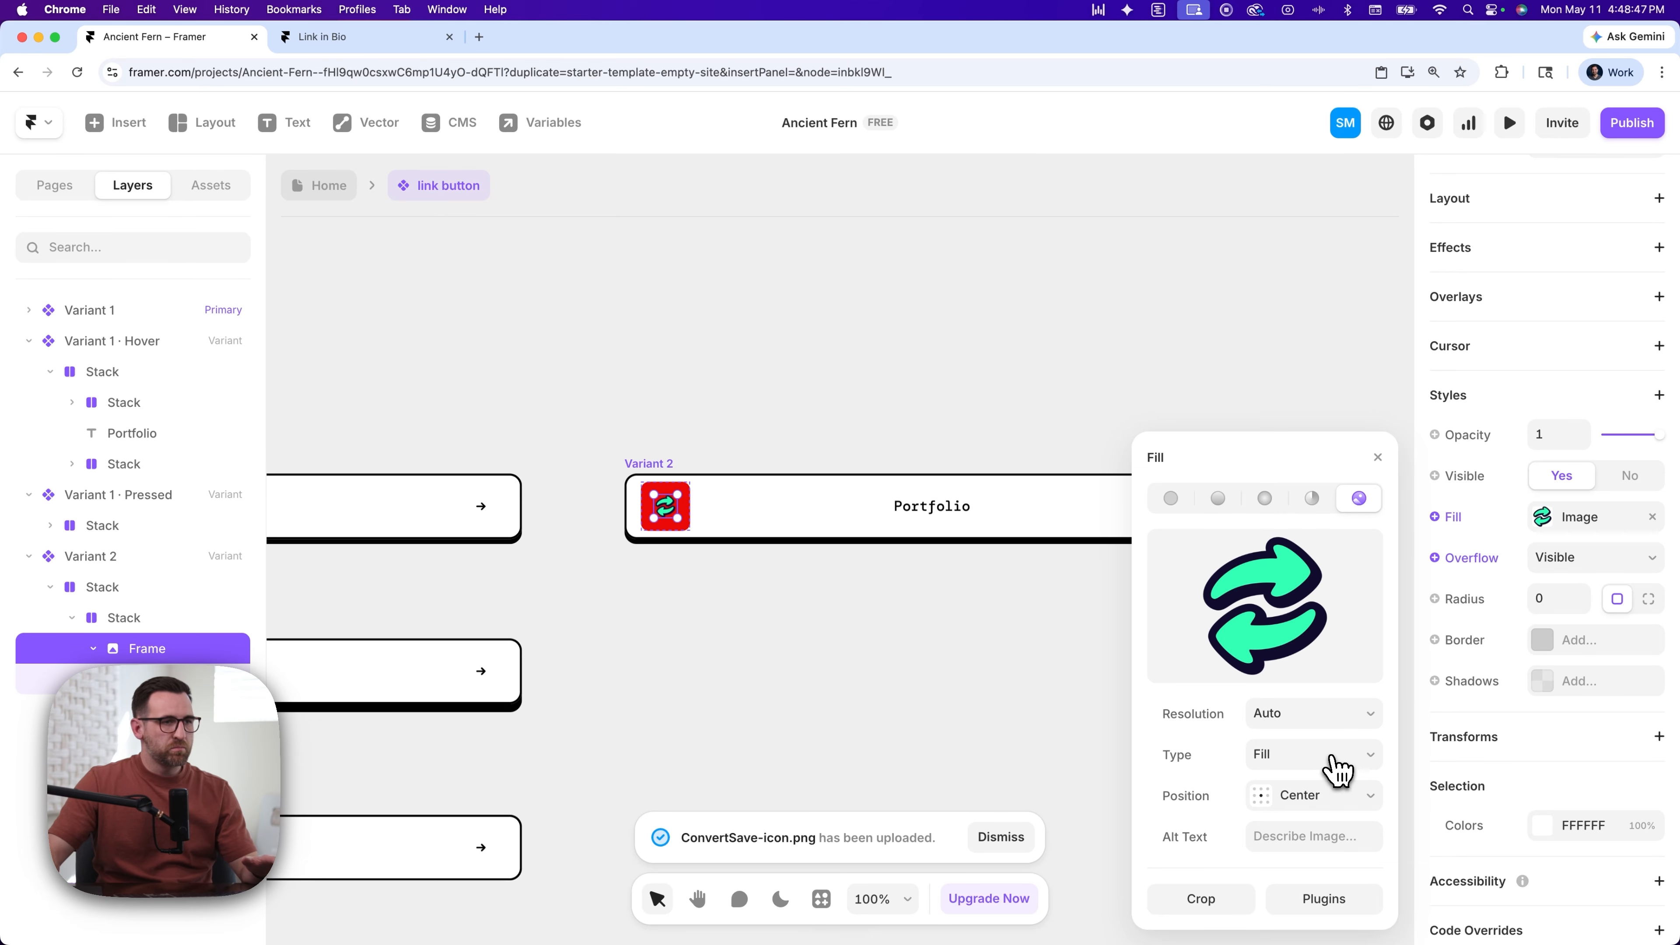
- Create an Image variable from the frame's fill, keeping the name Image
click(1437, 518)
mouse_move(1479, 596)
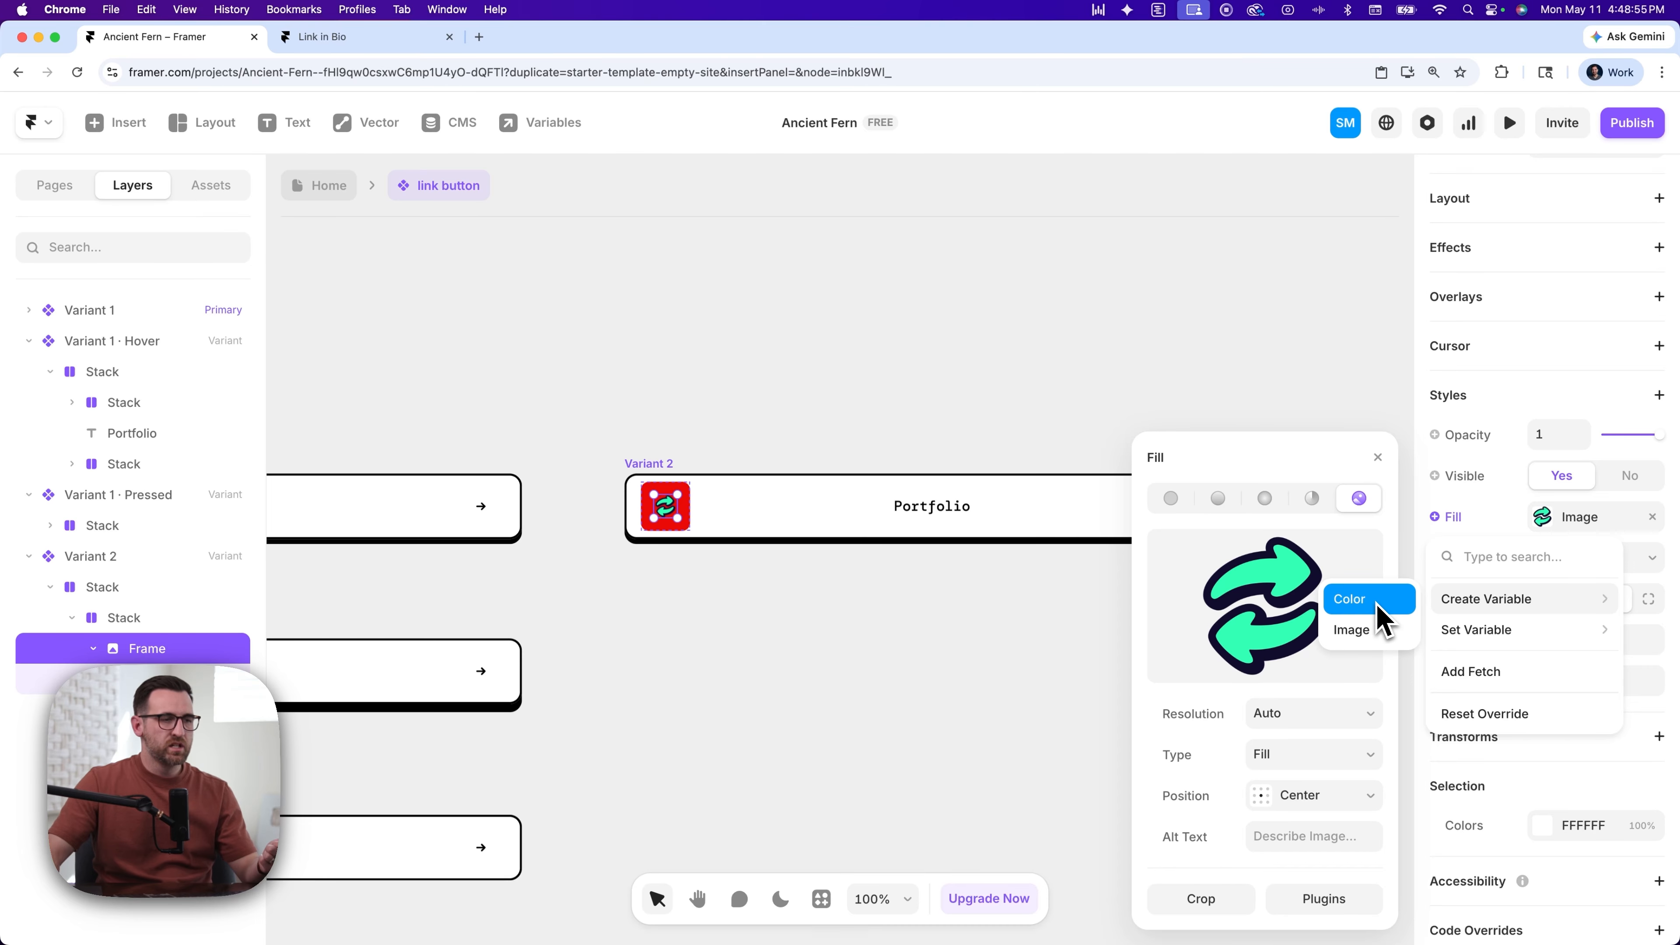
click(1364, 631)
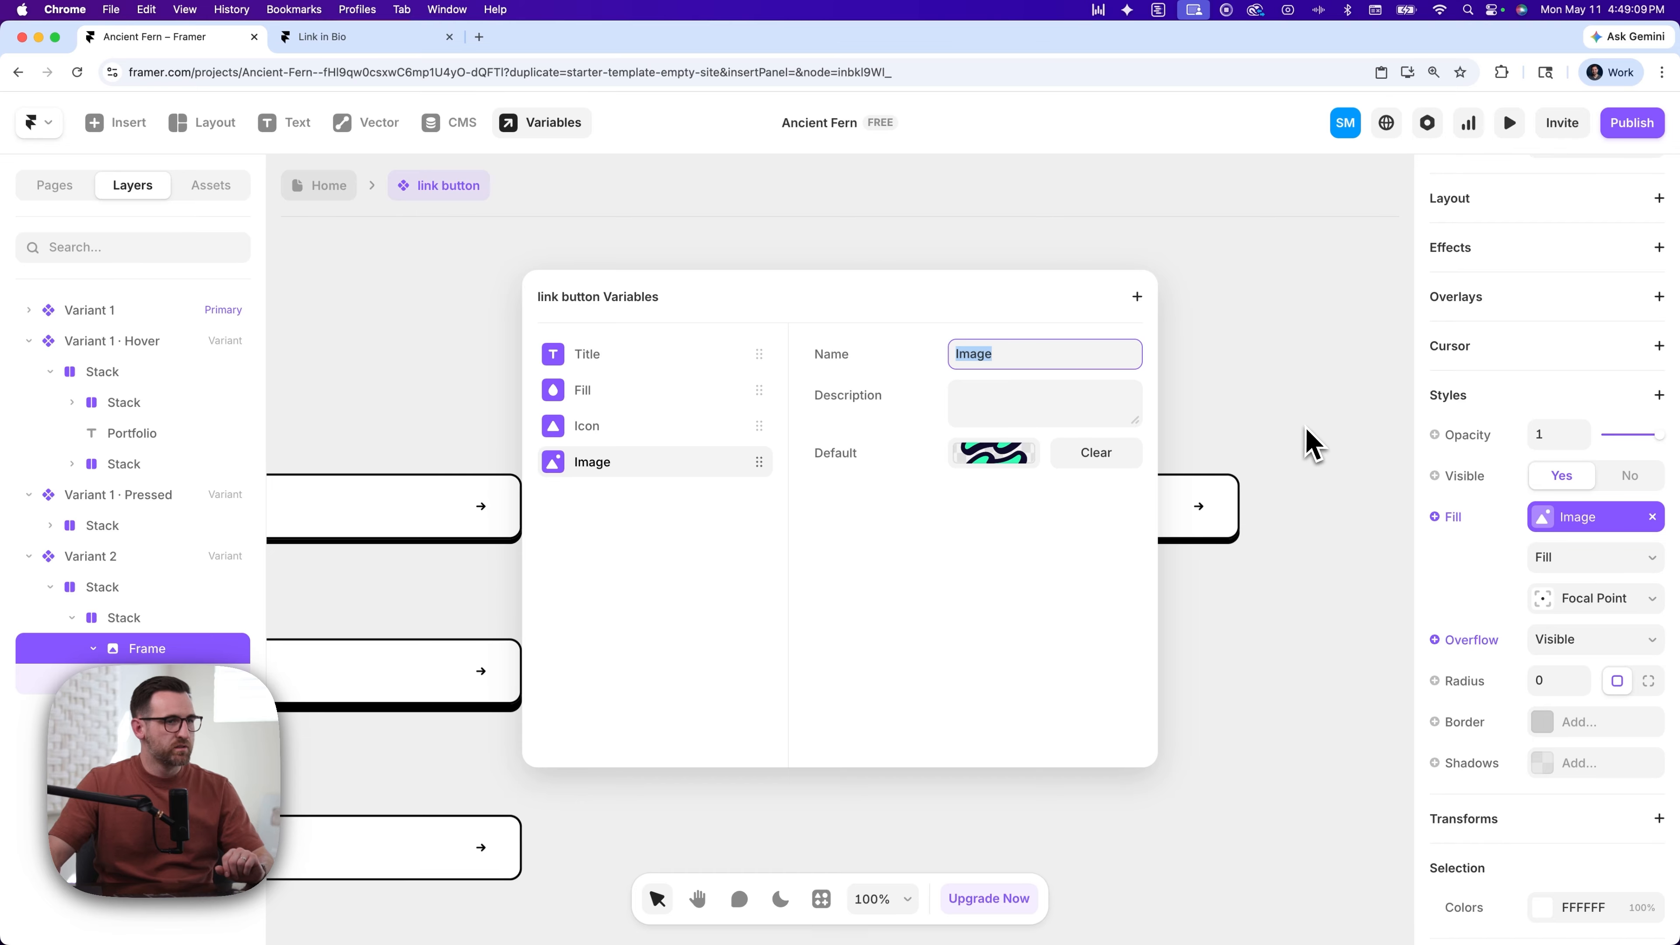
click(1310, 443)
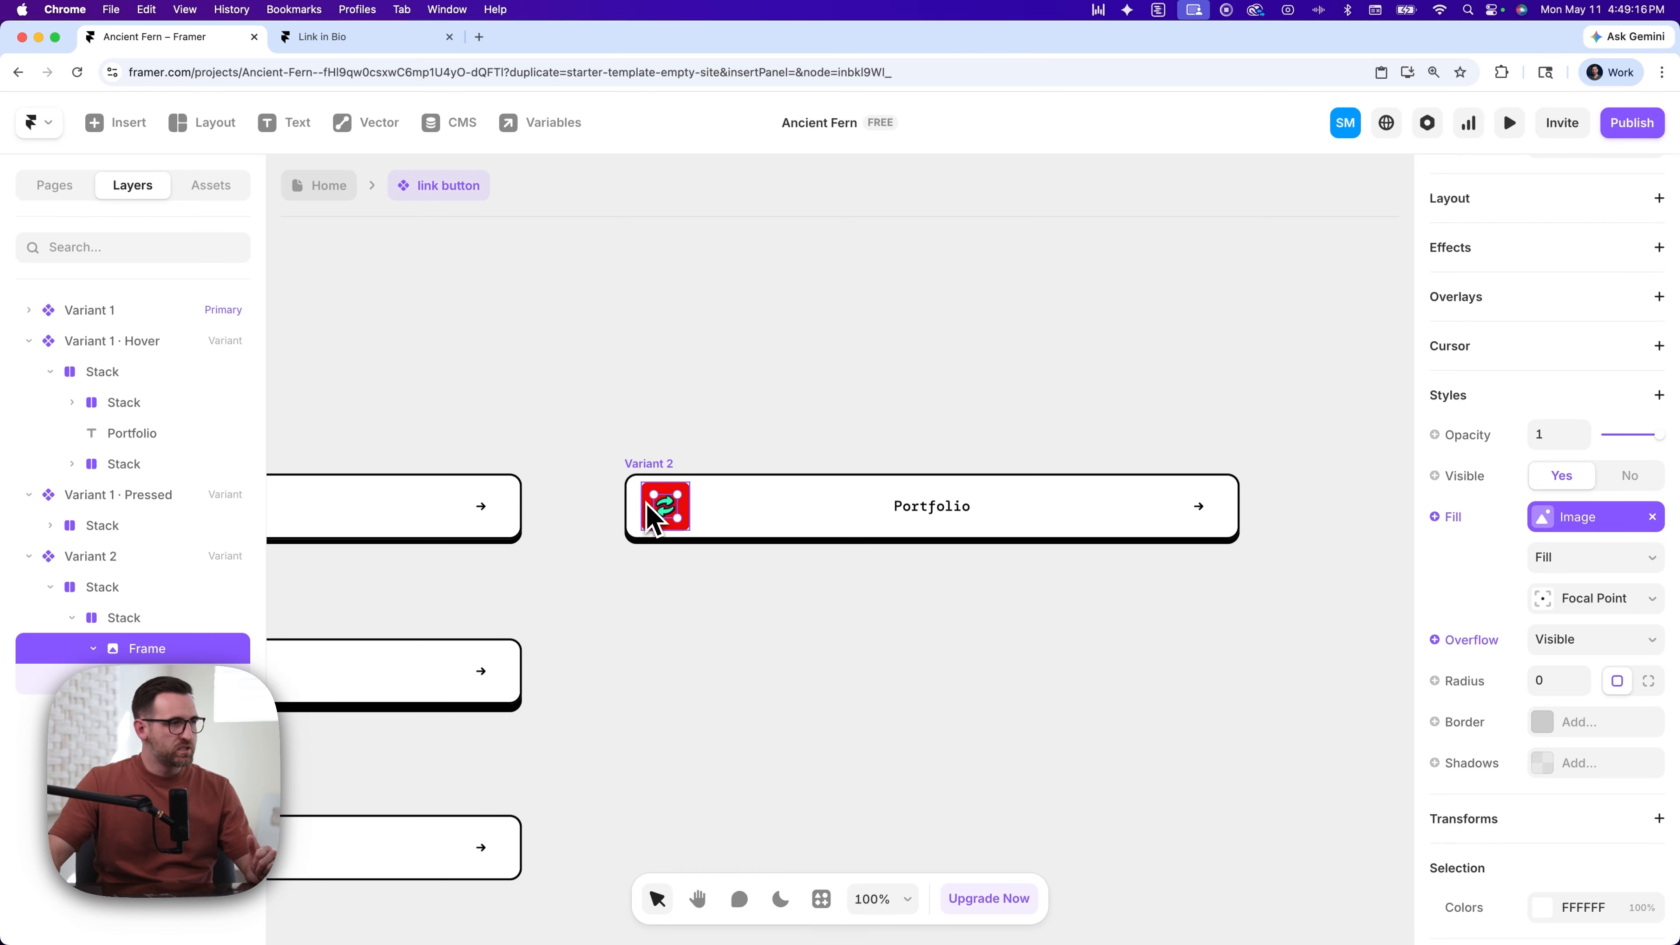
- Detach the Fill variable from Variant 2's icon stack and remove its red fill
key(Escape)
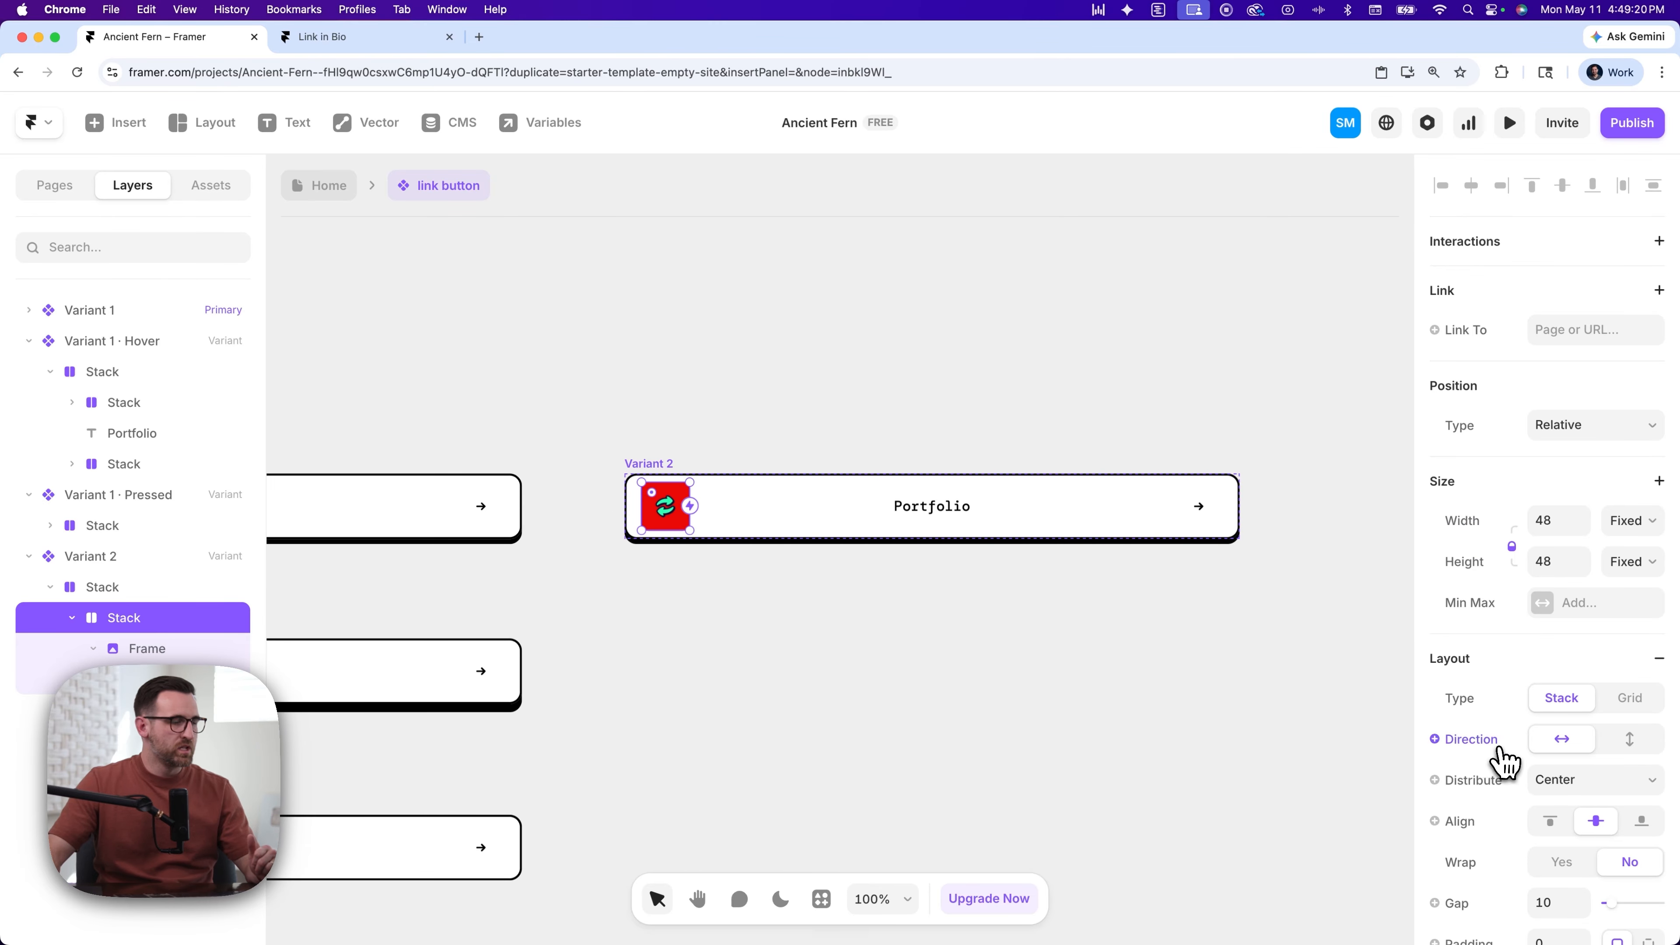
scroll(1498, 761, down, 3)
scroll(1502, 761, down, 9)
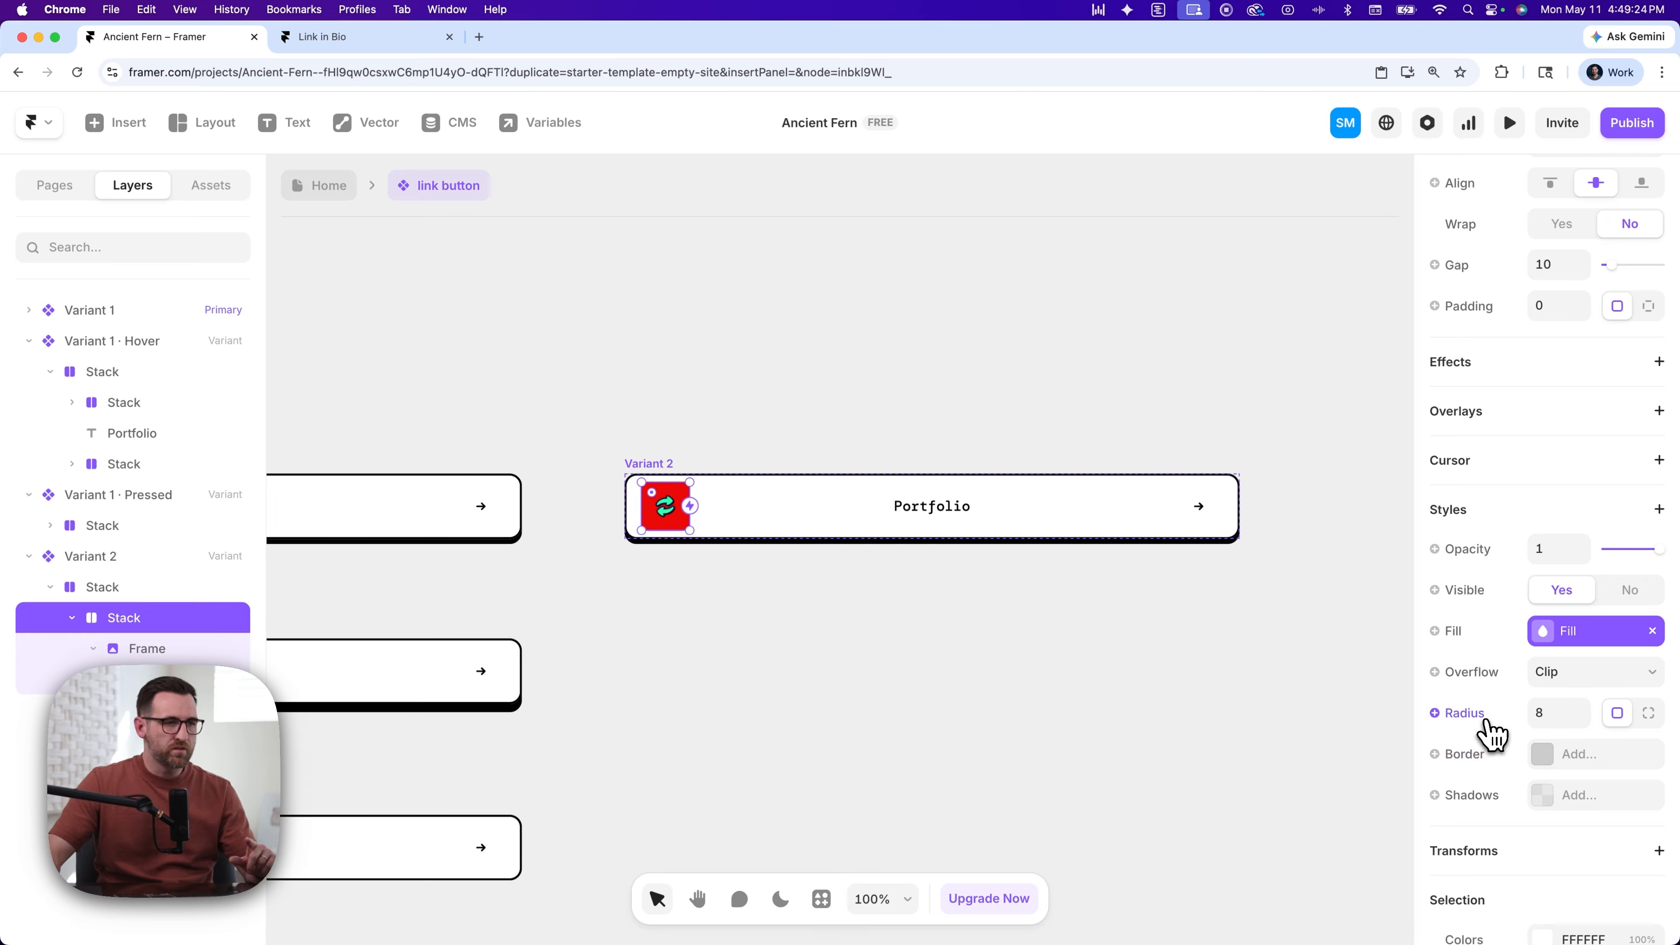
click(1653, 631)
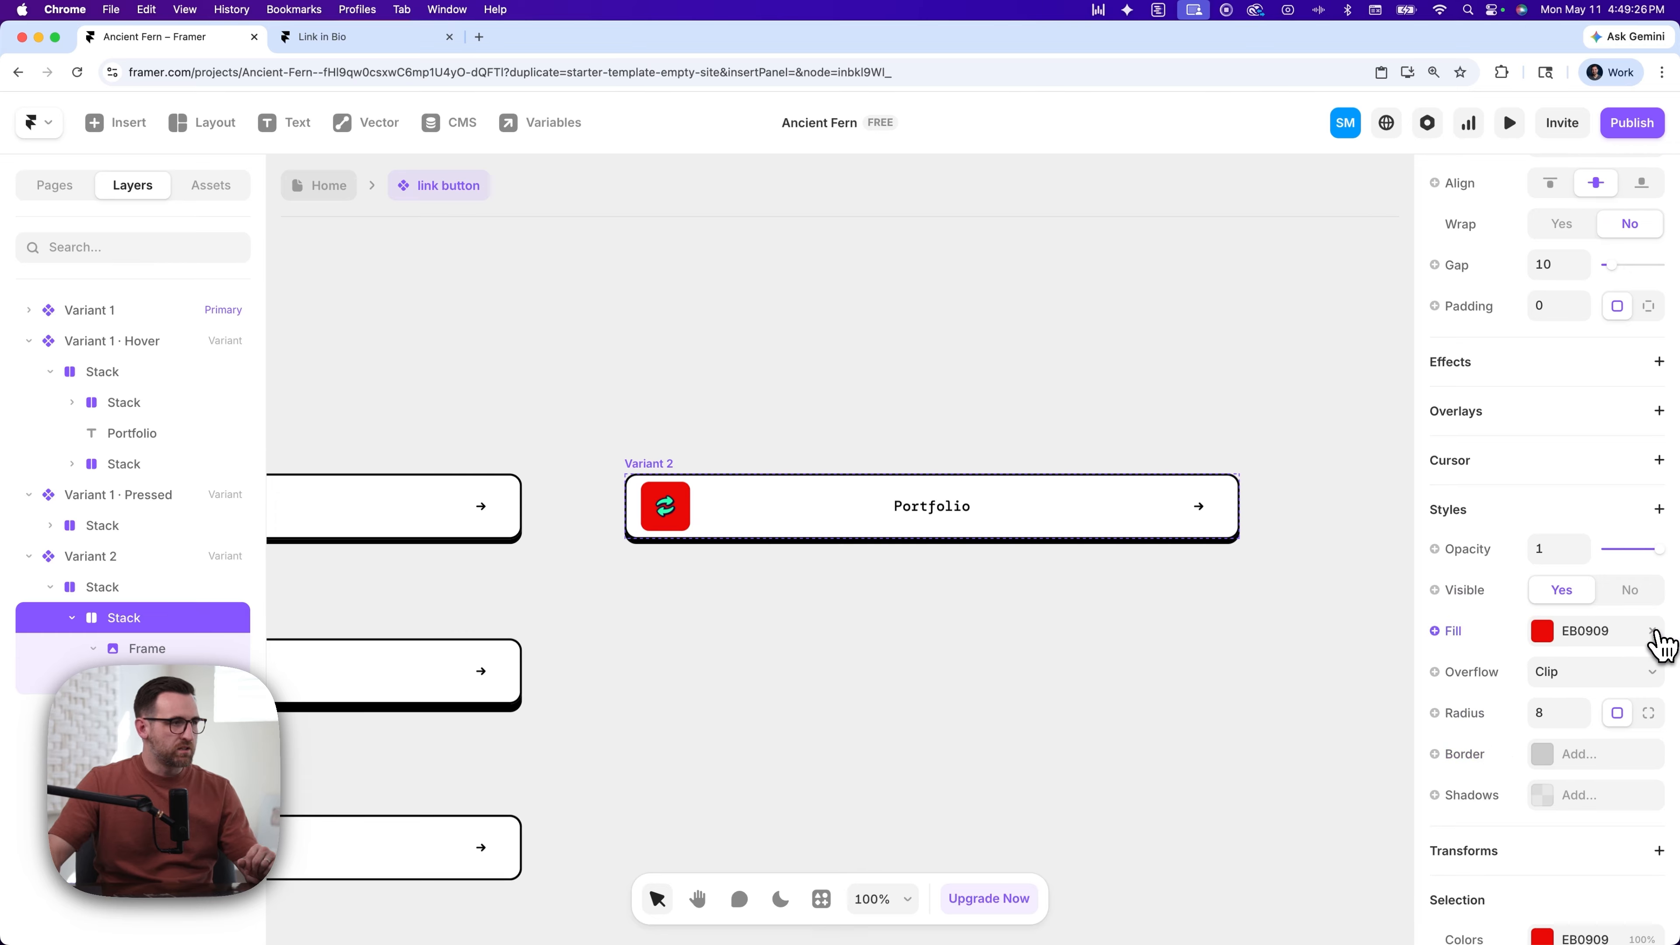
click(1653, 632)
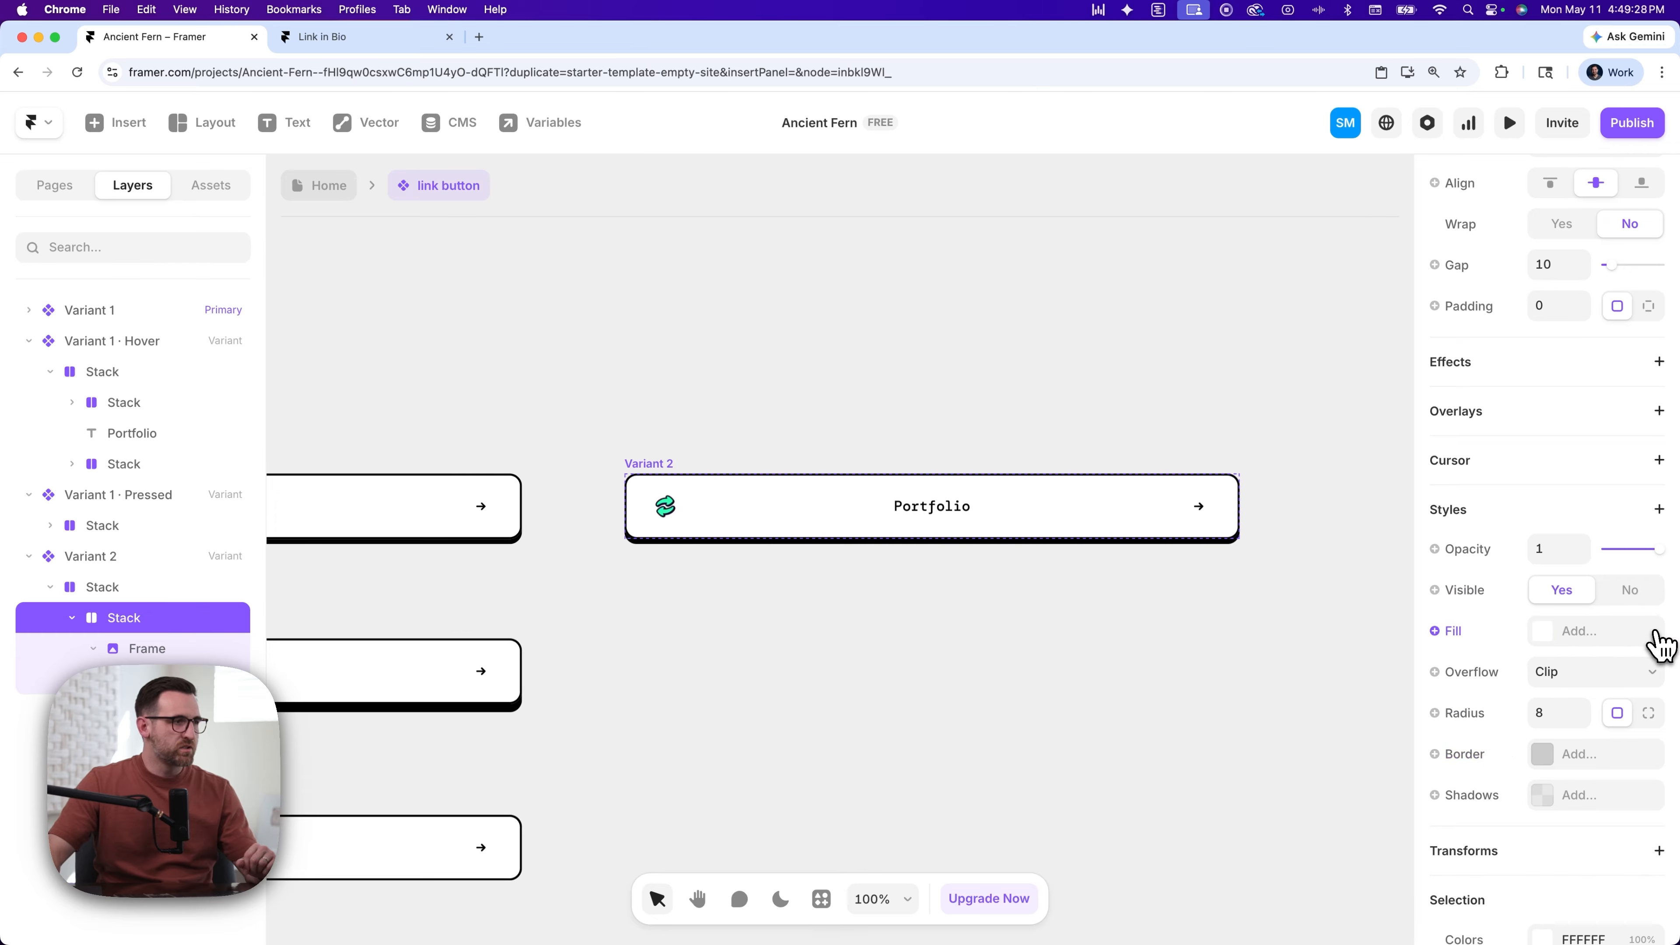
- Resize Variant 2's image frame to 32 by 32
click(669, 508)
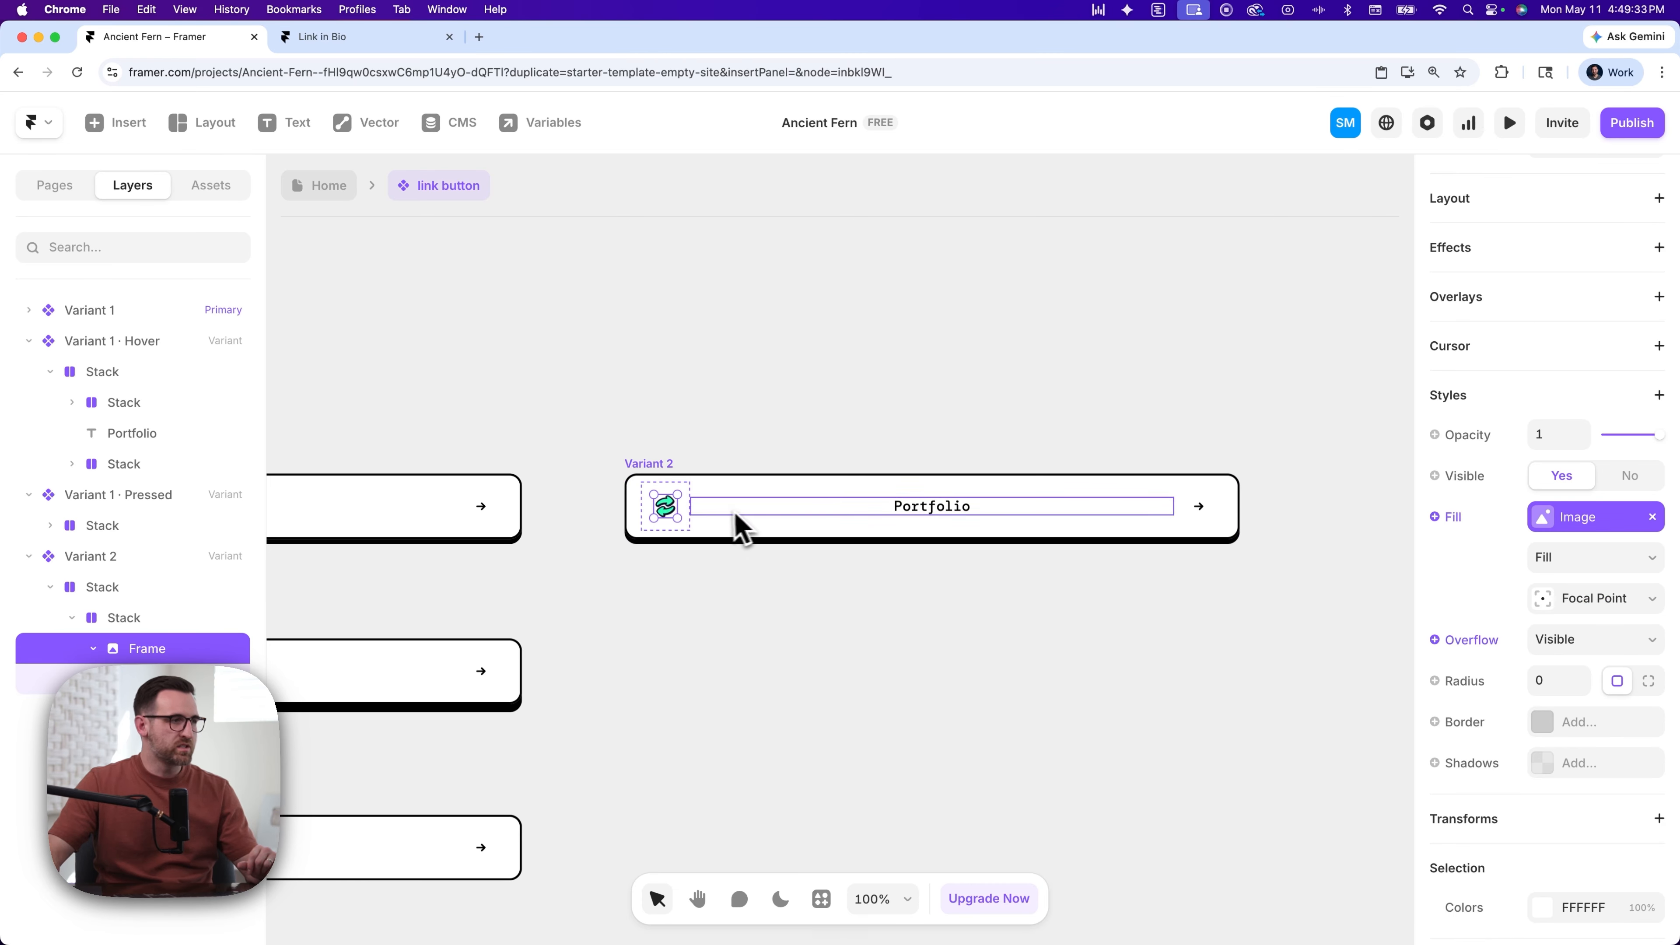
scroll(1485, 507, up, 5)
scroll(1486, 506, up, 2)
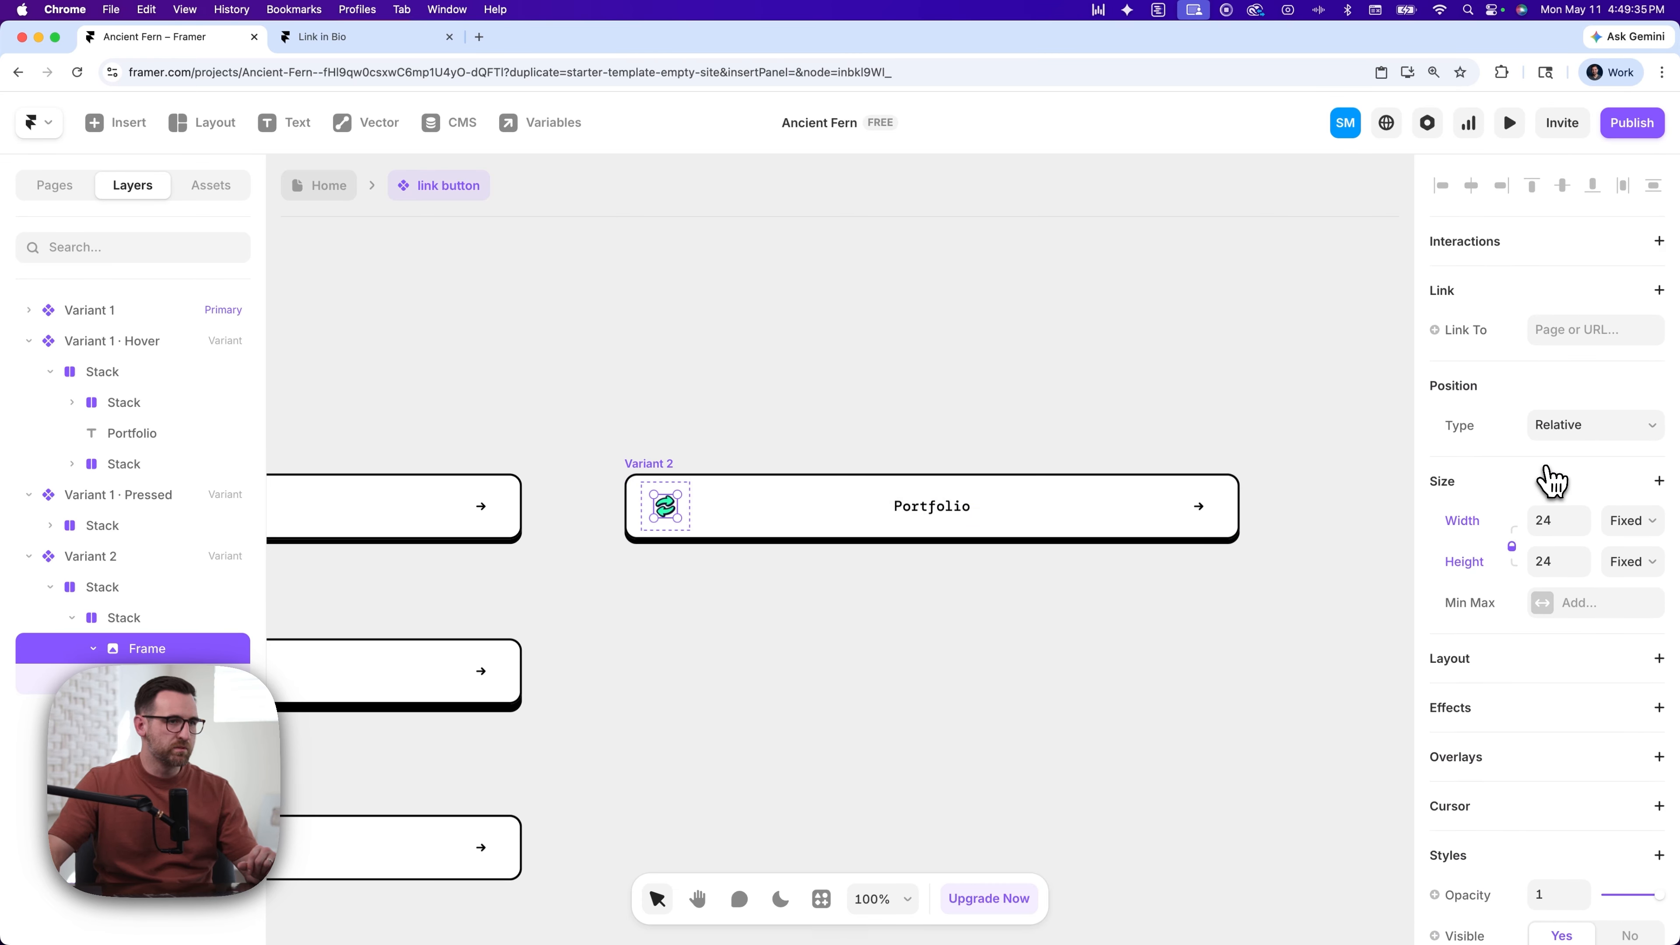
text(32)
key(Return)
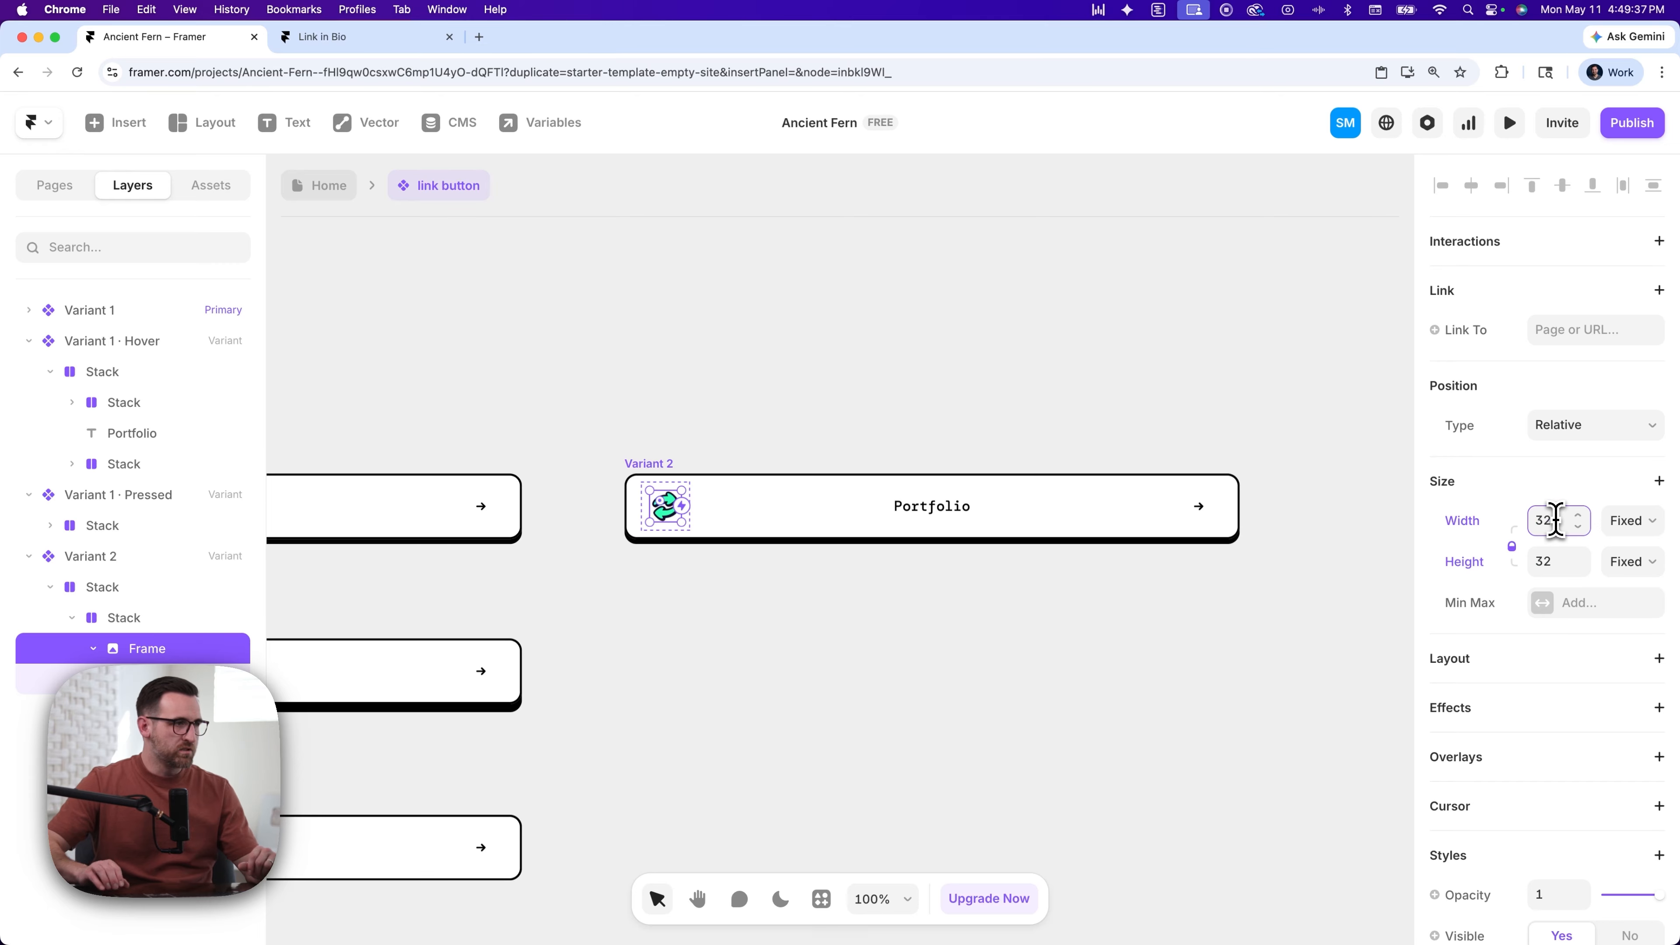
click(964, 423)
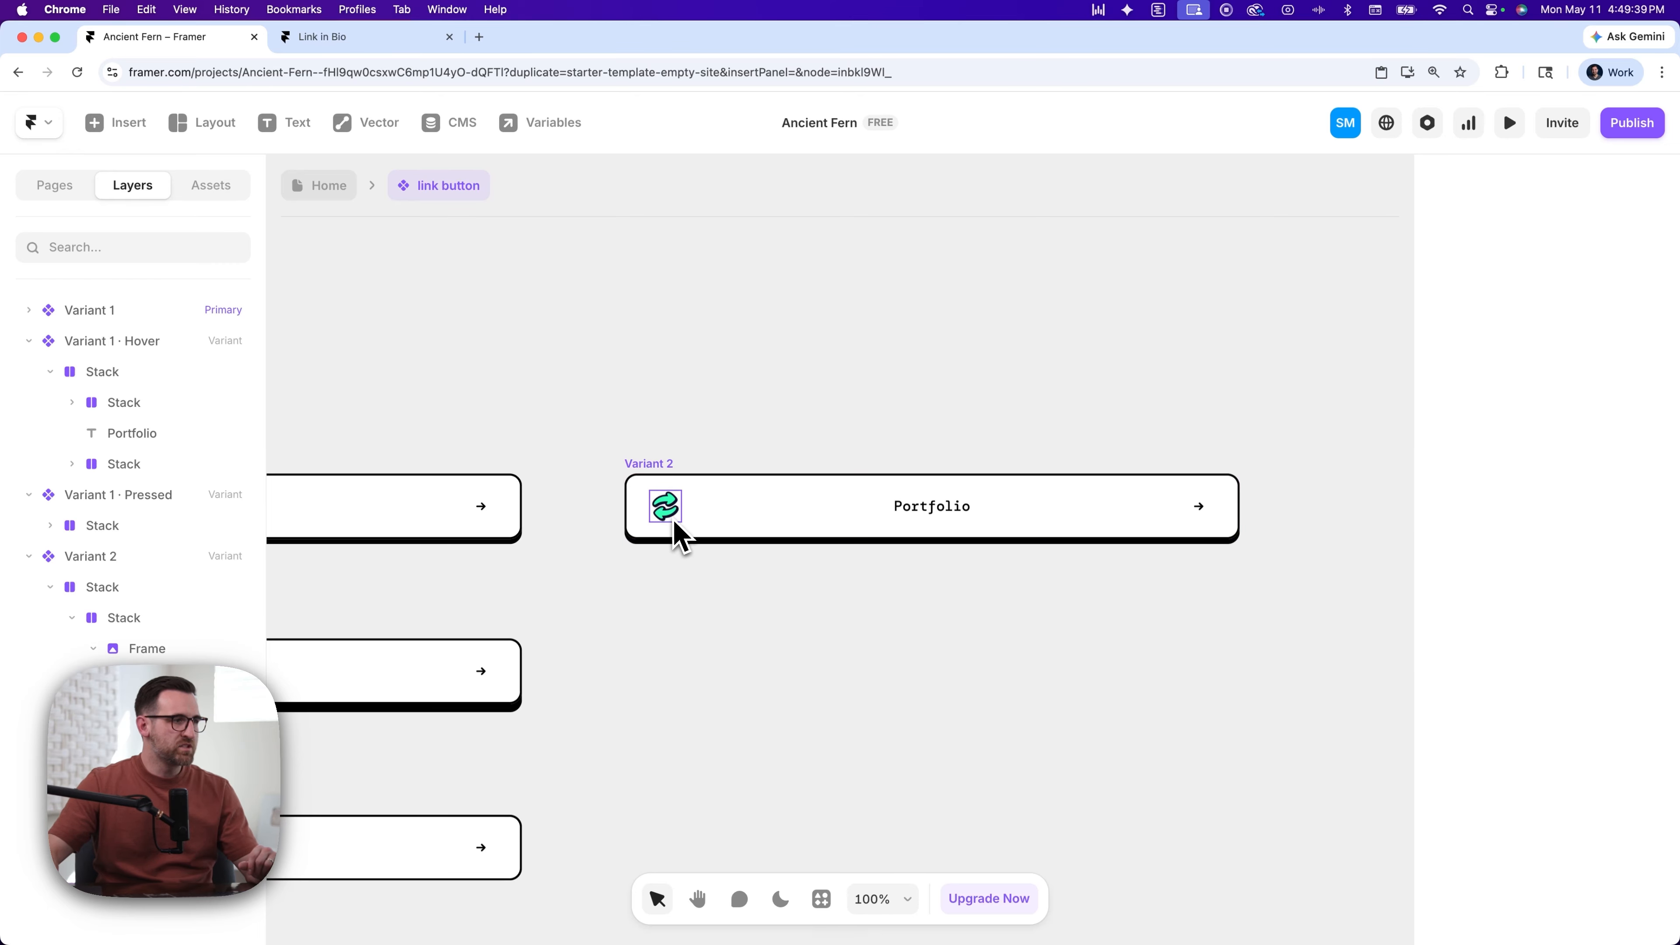
- Return to the Home page and select the Portfolio link button
scroll(746, 436, left, 8)
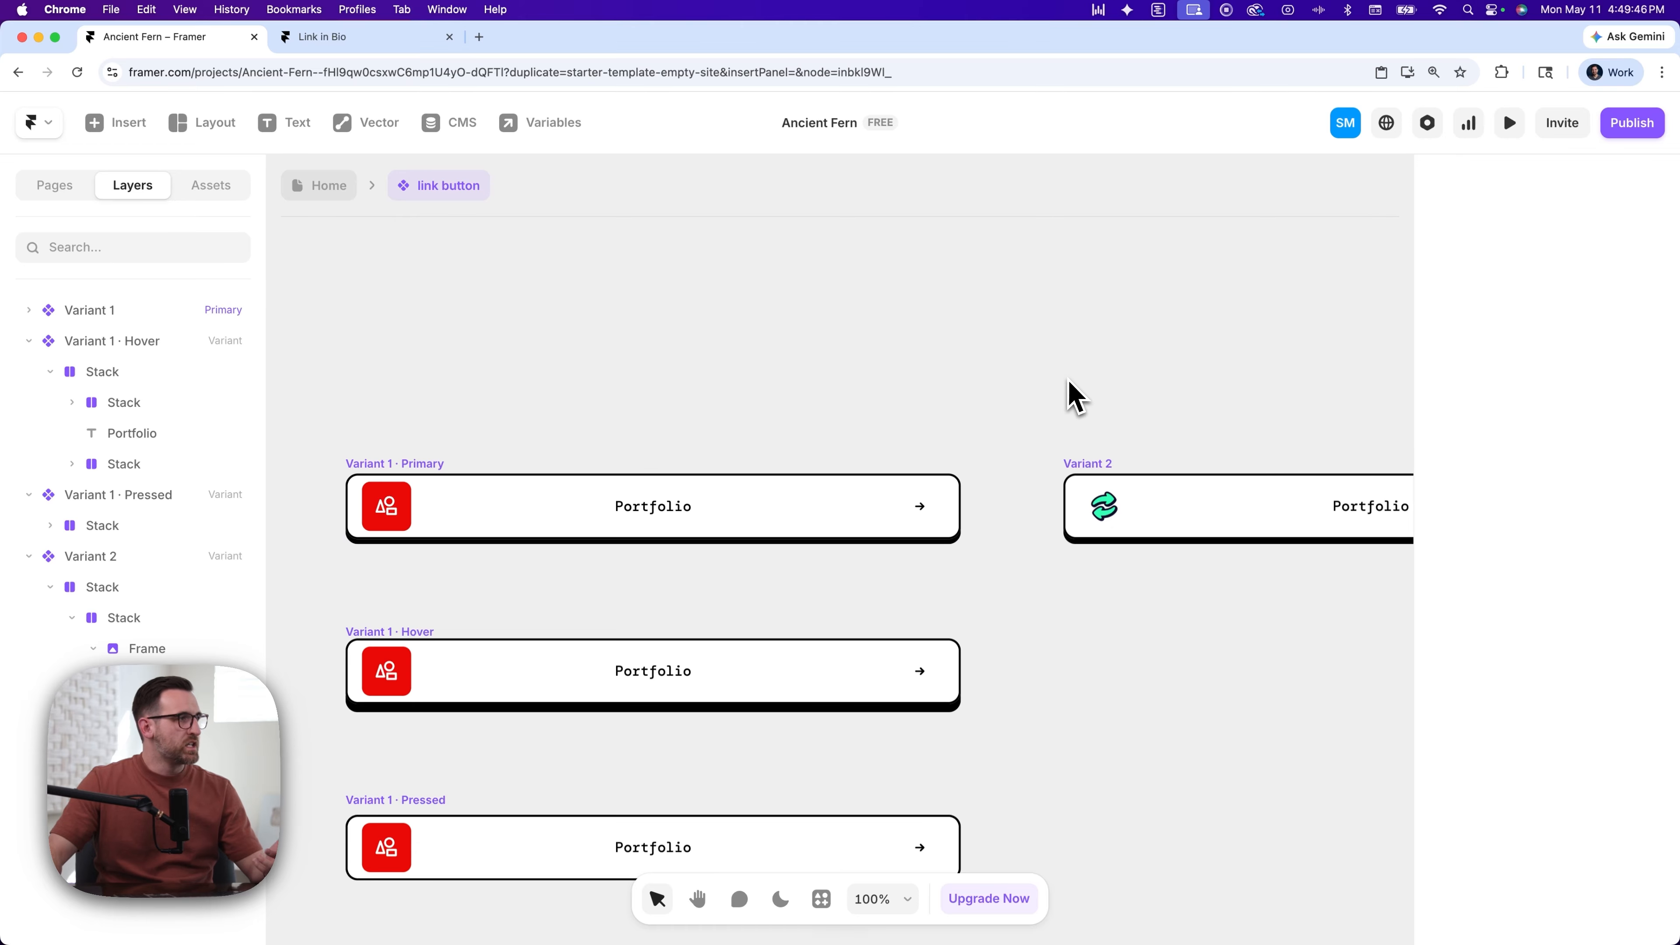
click(329, 187)
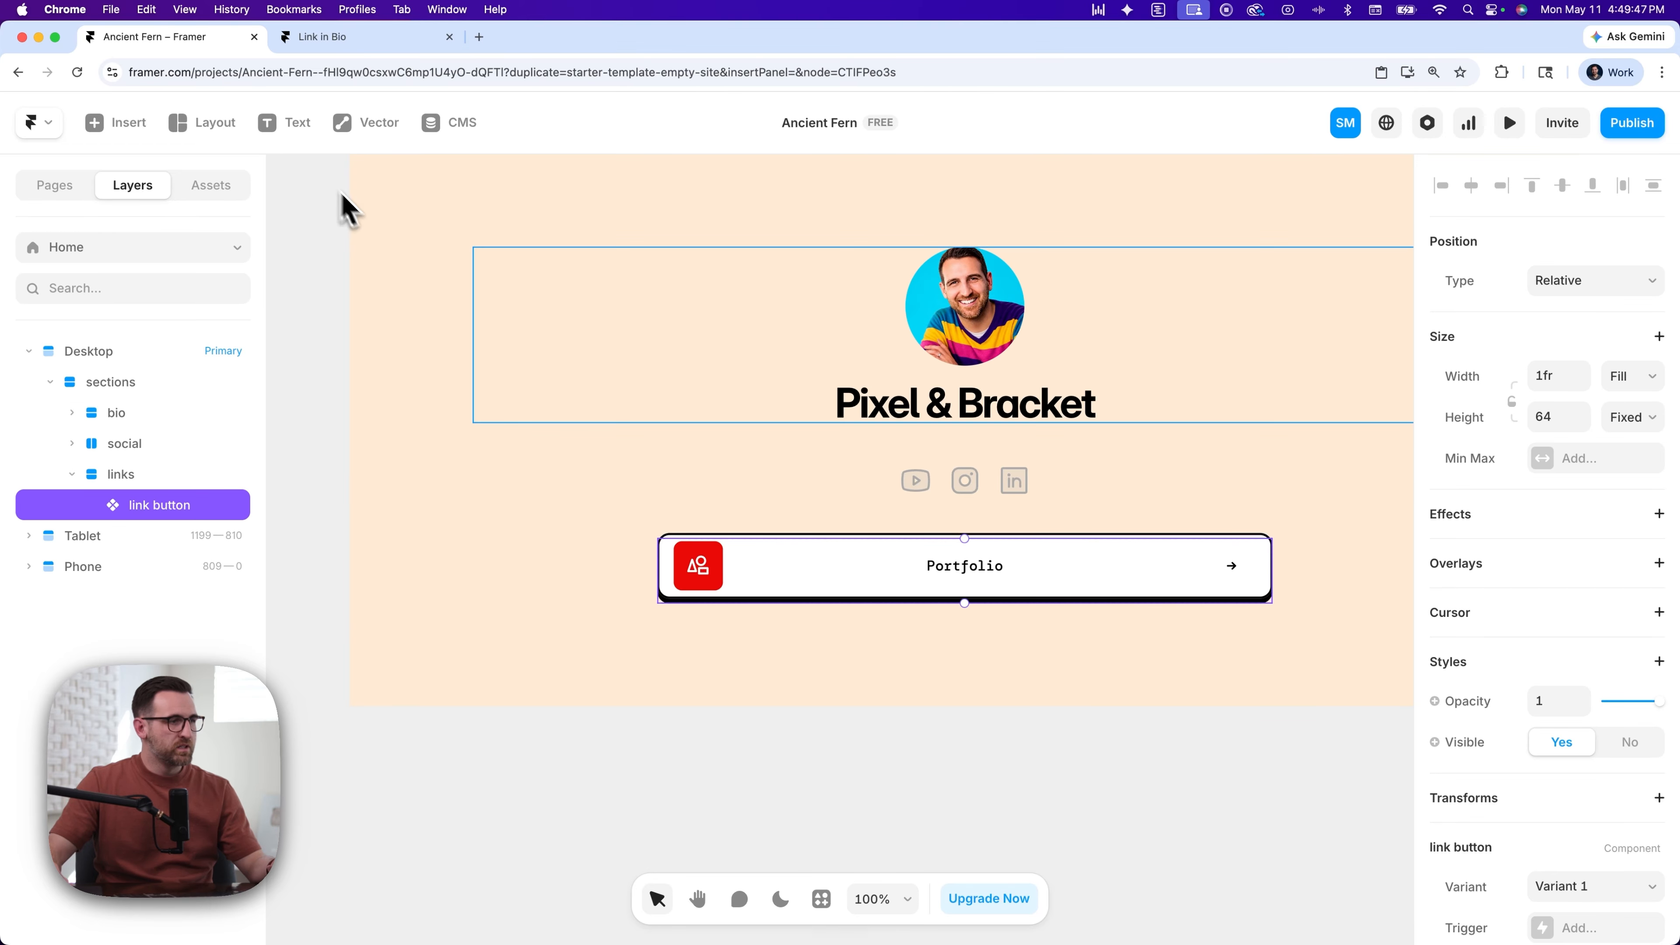
click(1059, 652)
click(1147, 561)
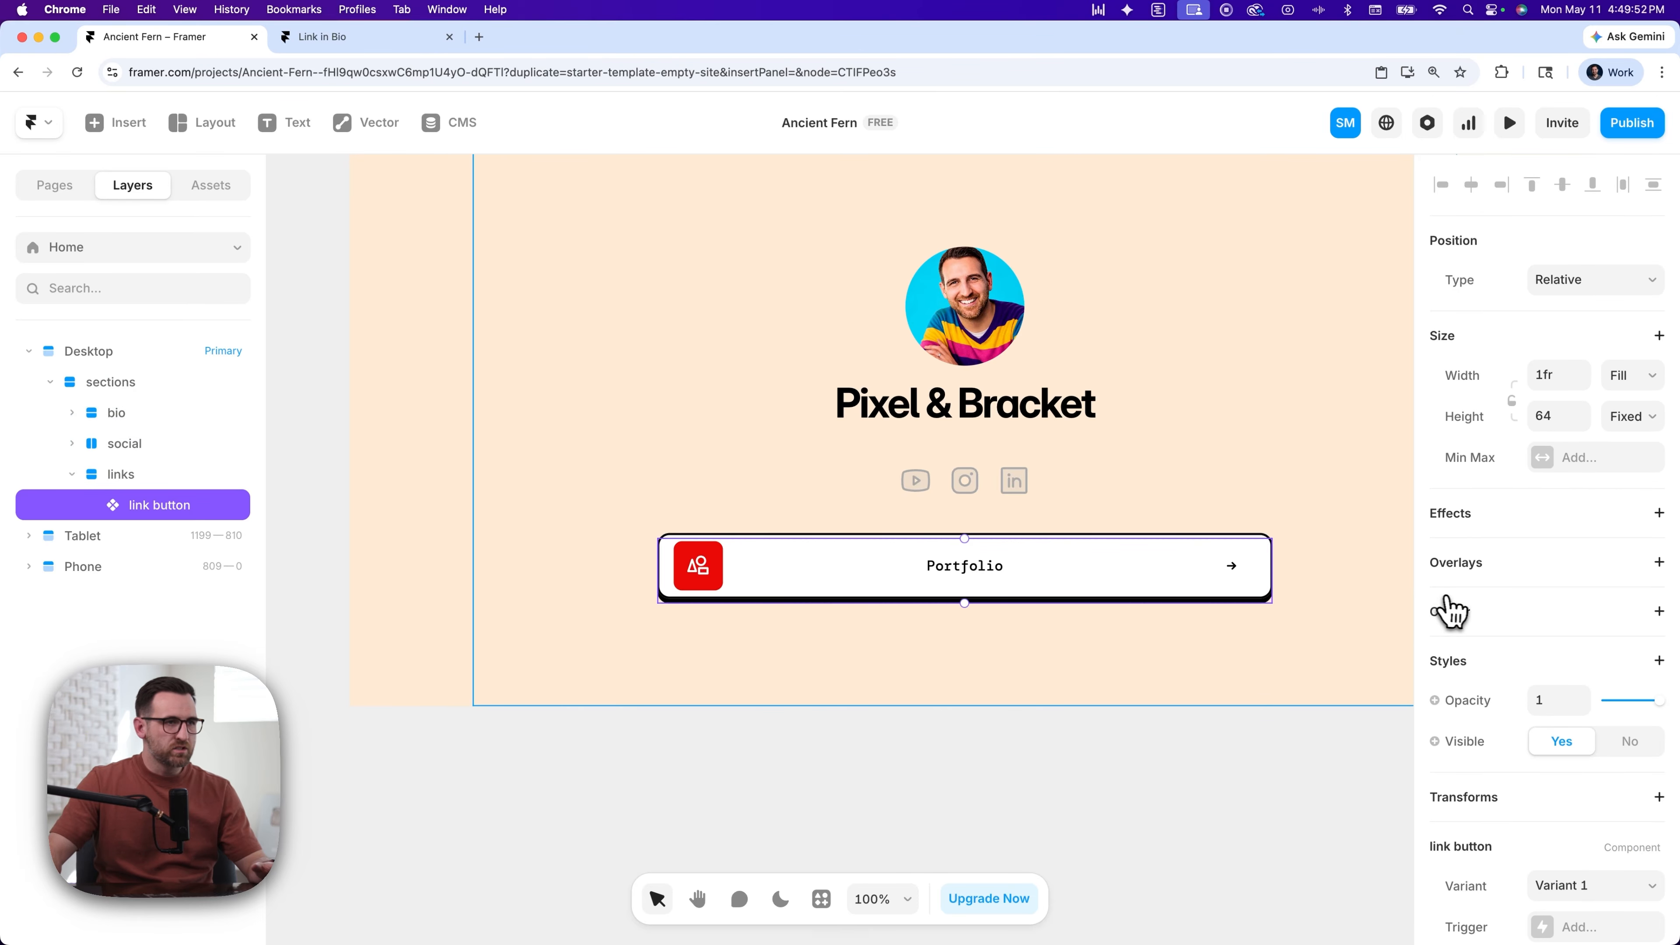
- Try Variant 2 on the link button and switch it back to Variant 1
scroll(1456, 610, down, 5)
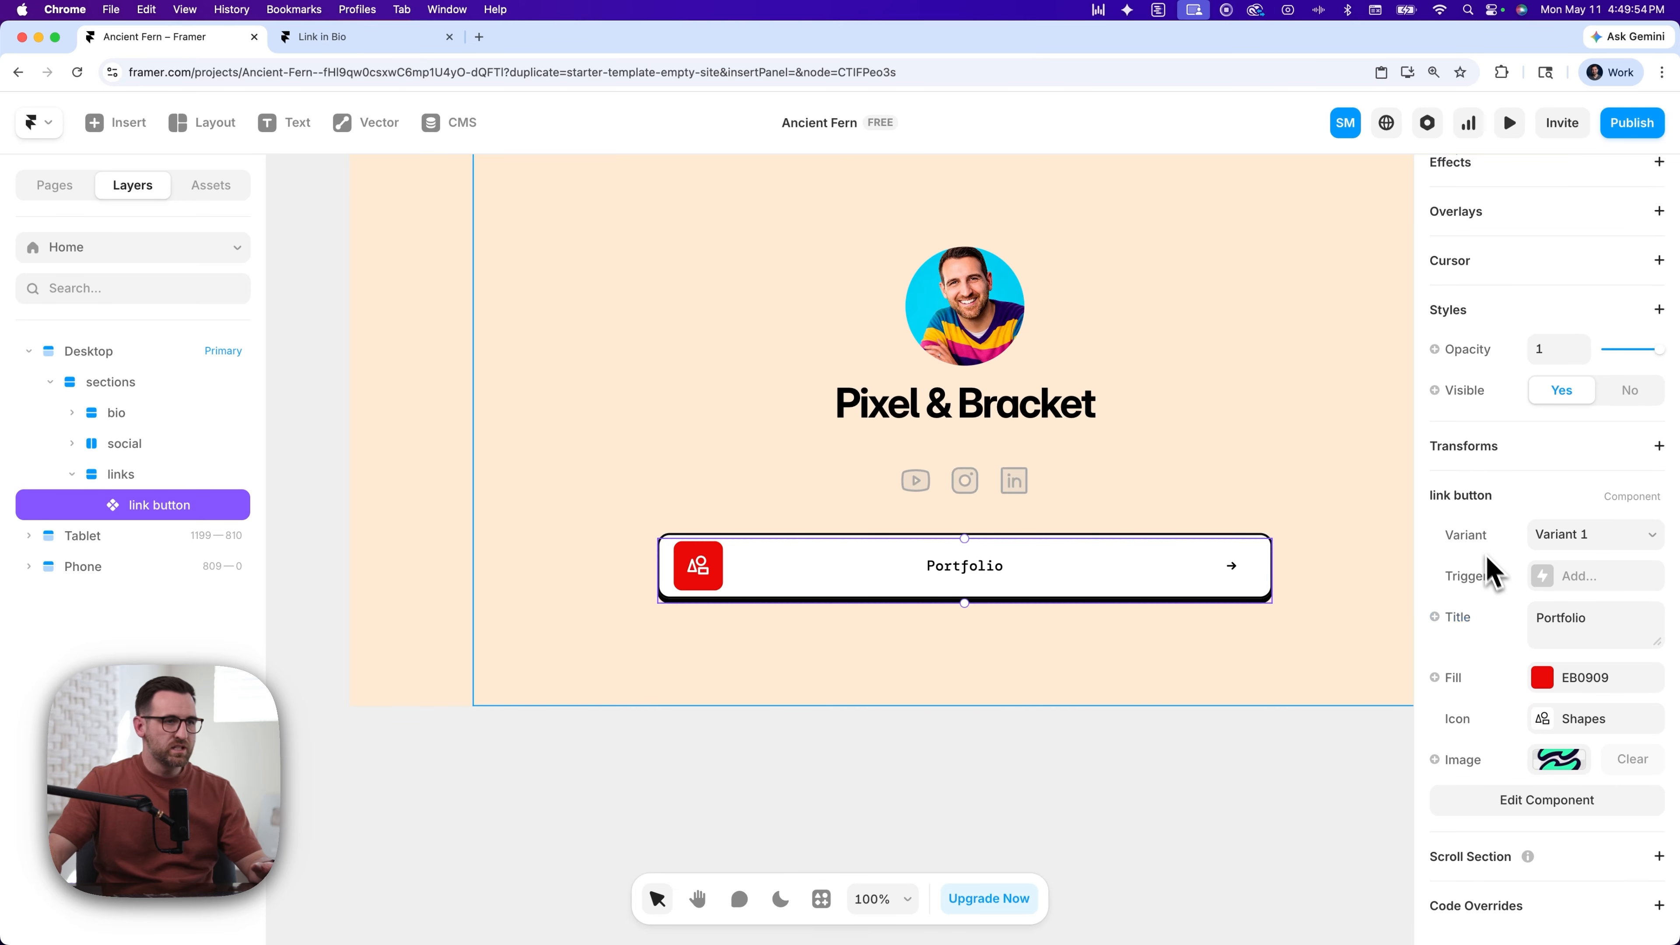
click(1591, 541)
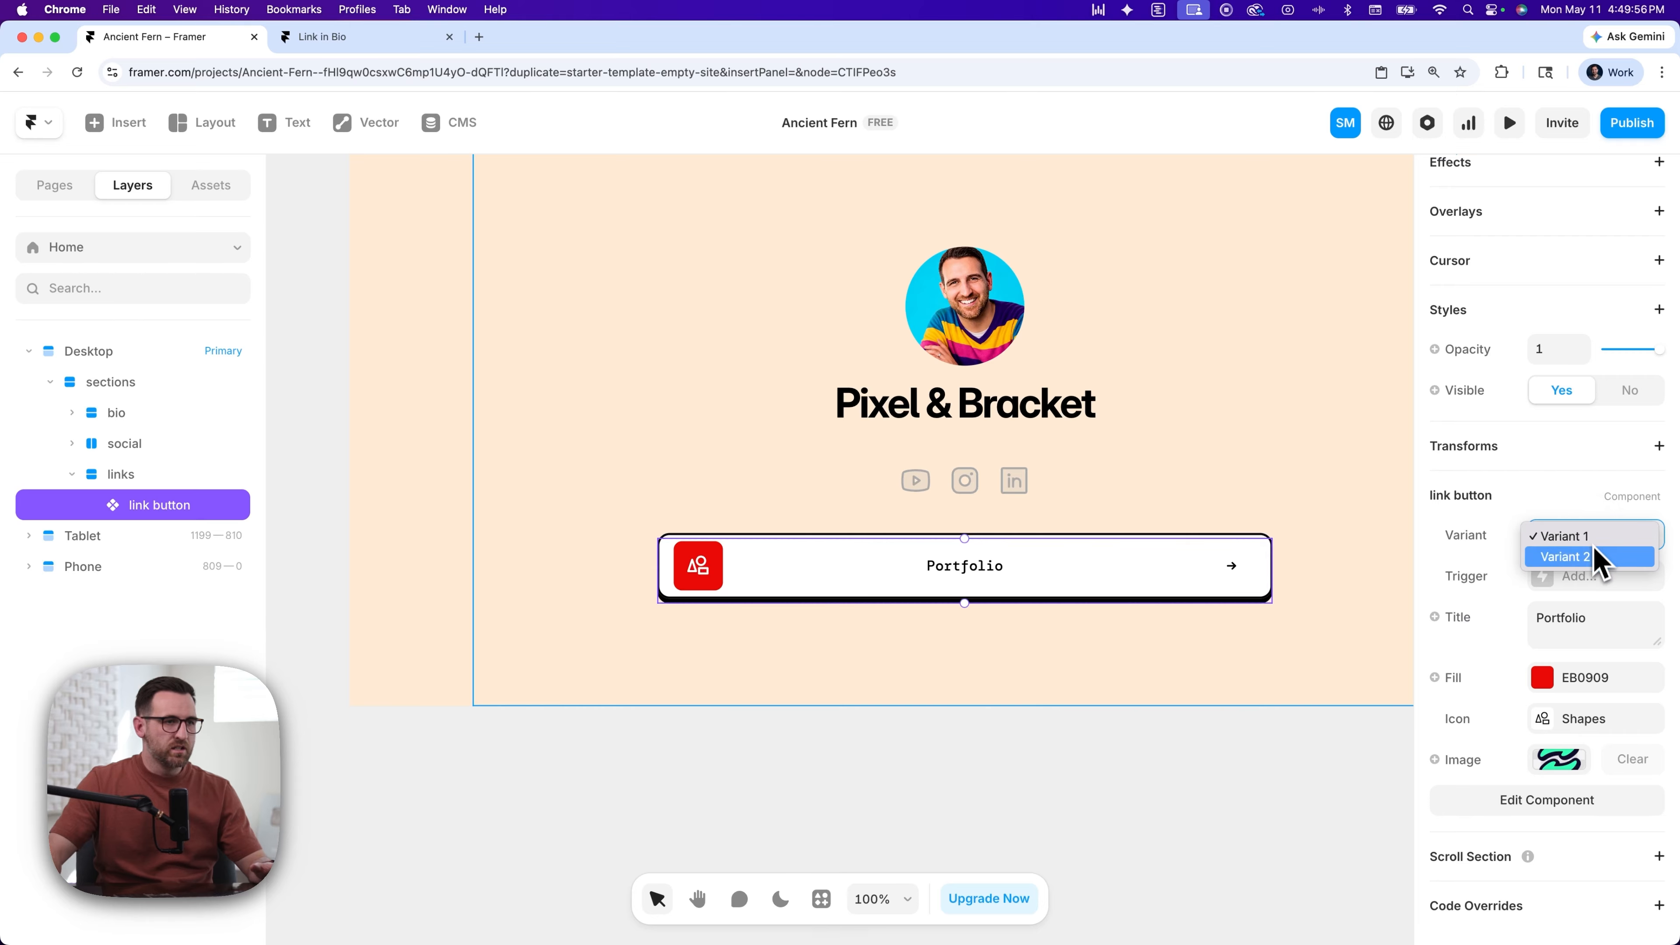
click(1593, 559)
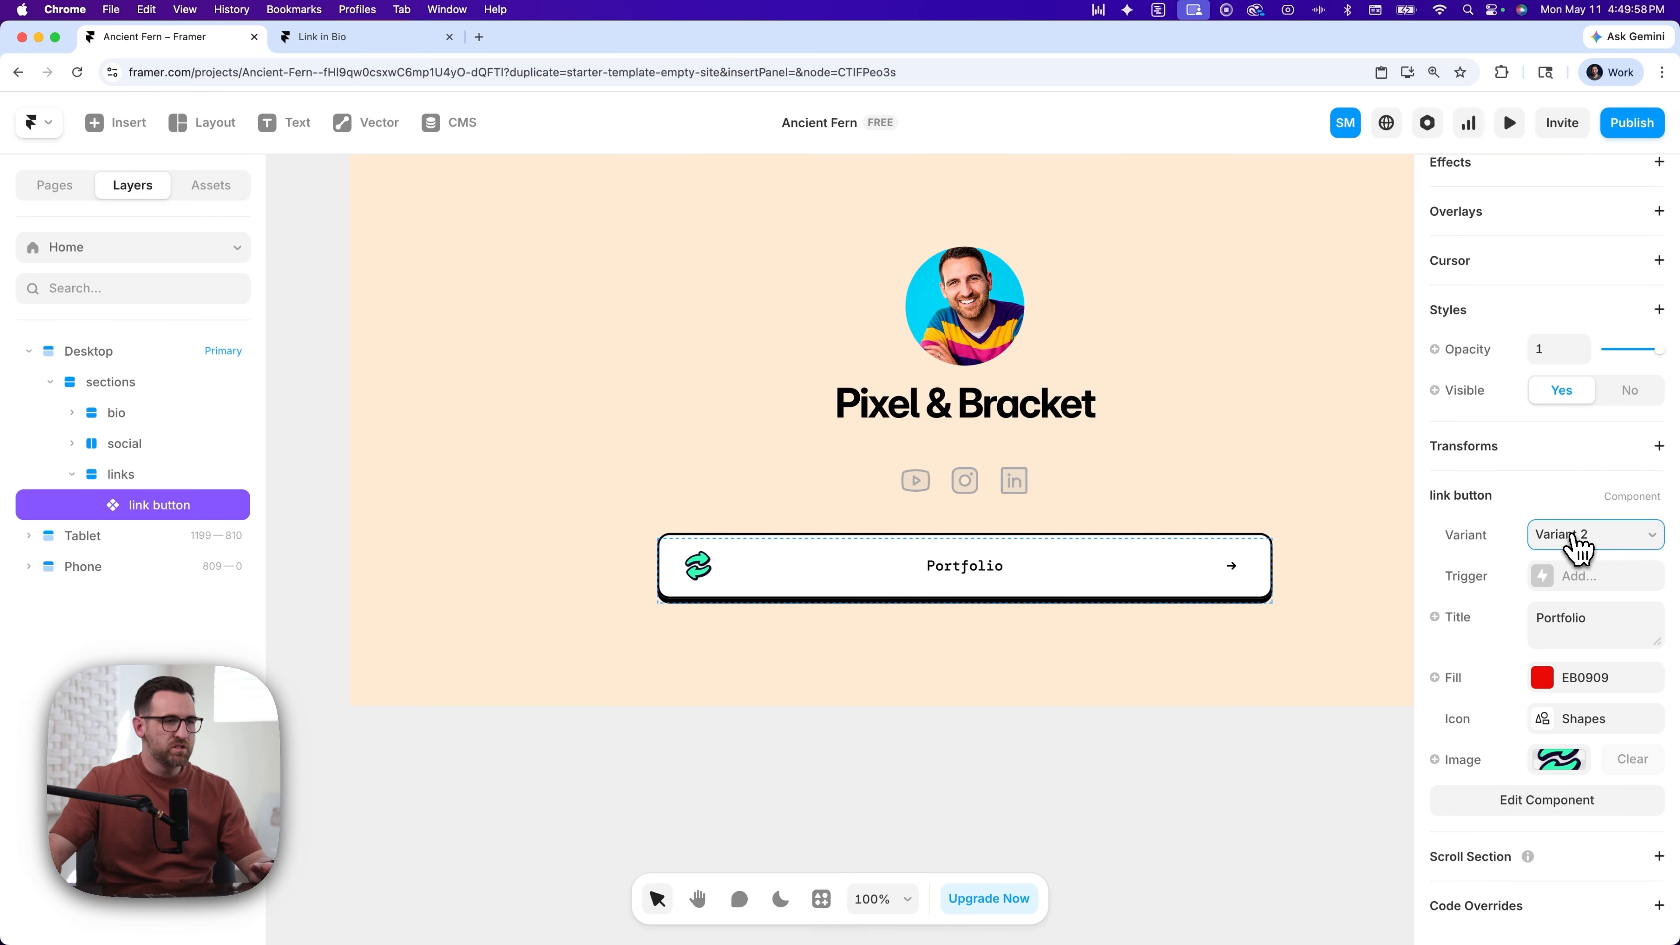
click(1574, 534)
click(1575, 523)
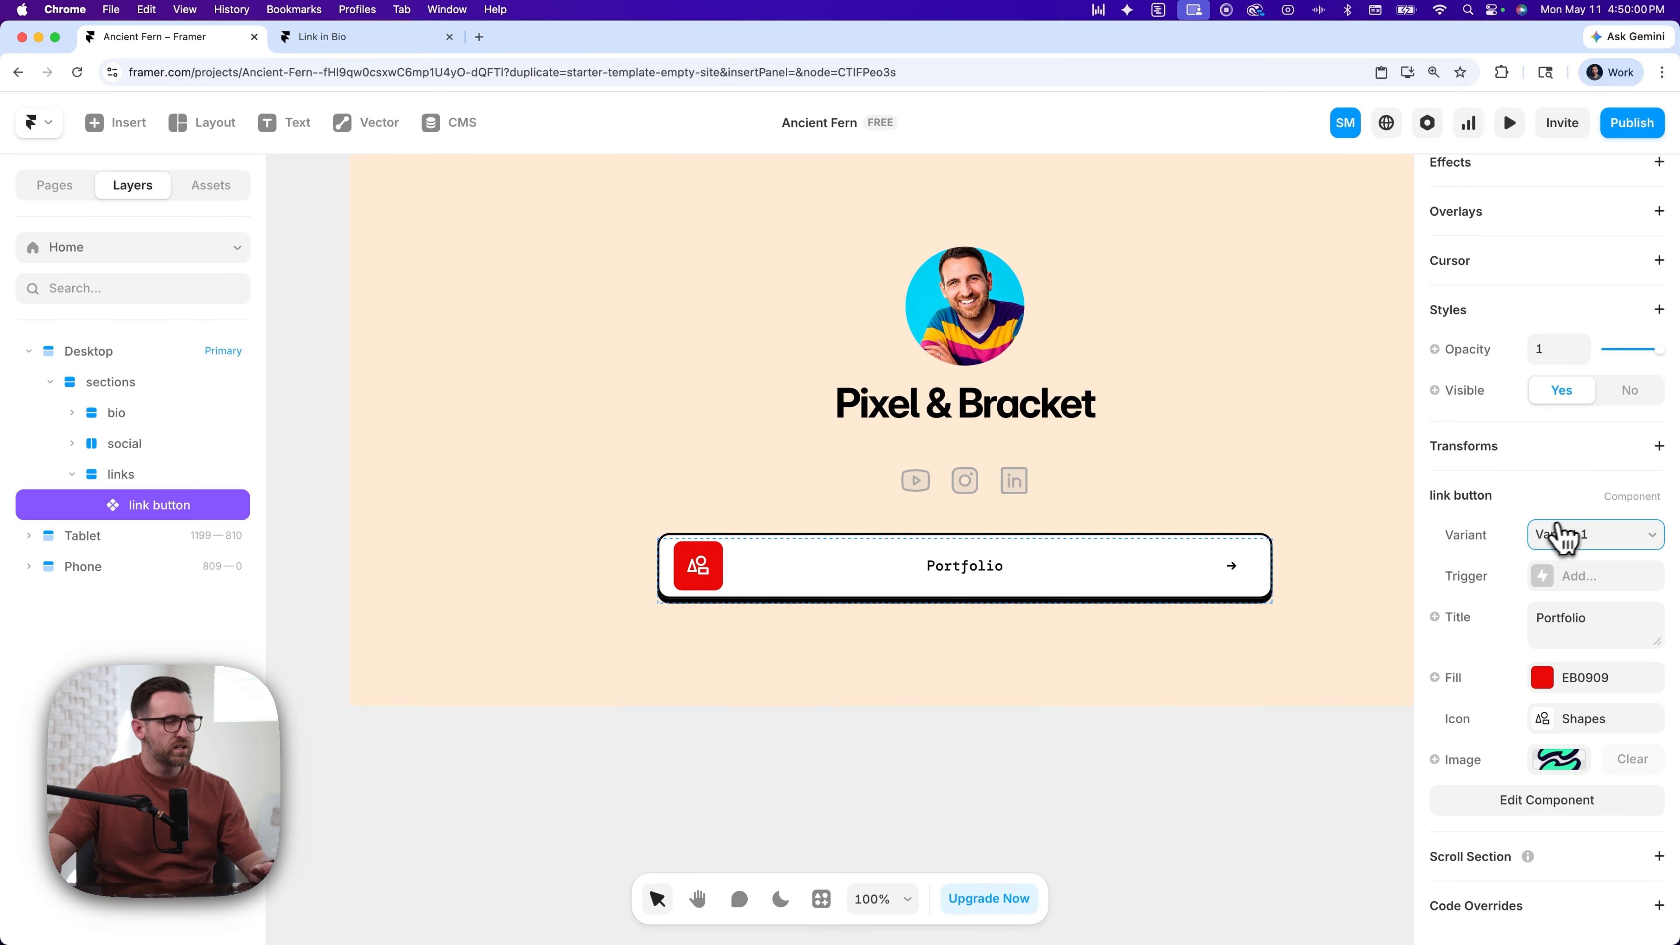
- Set the link button's title to YouTube and its icon to Youtube Logo
click(1572, 622)
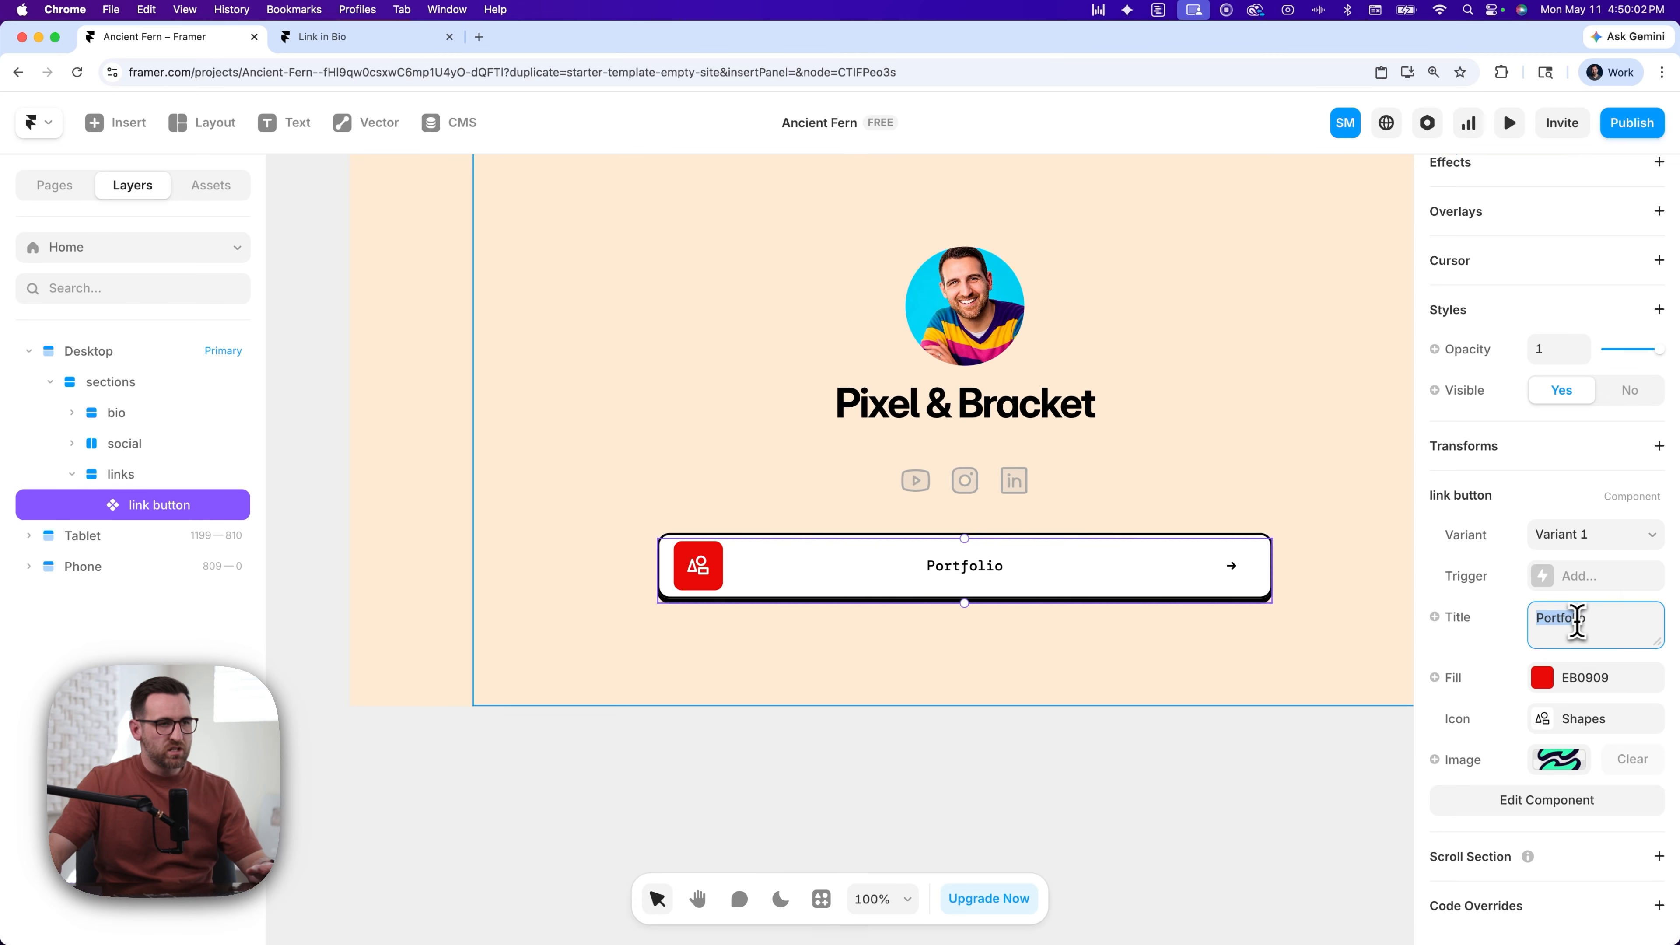
drag(1590, 622, 1500, 631)
text(Y)
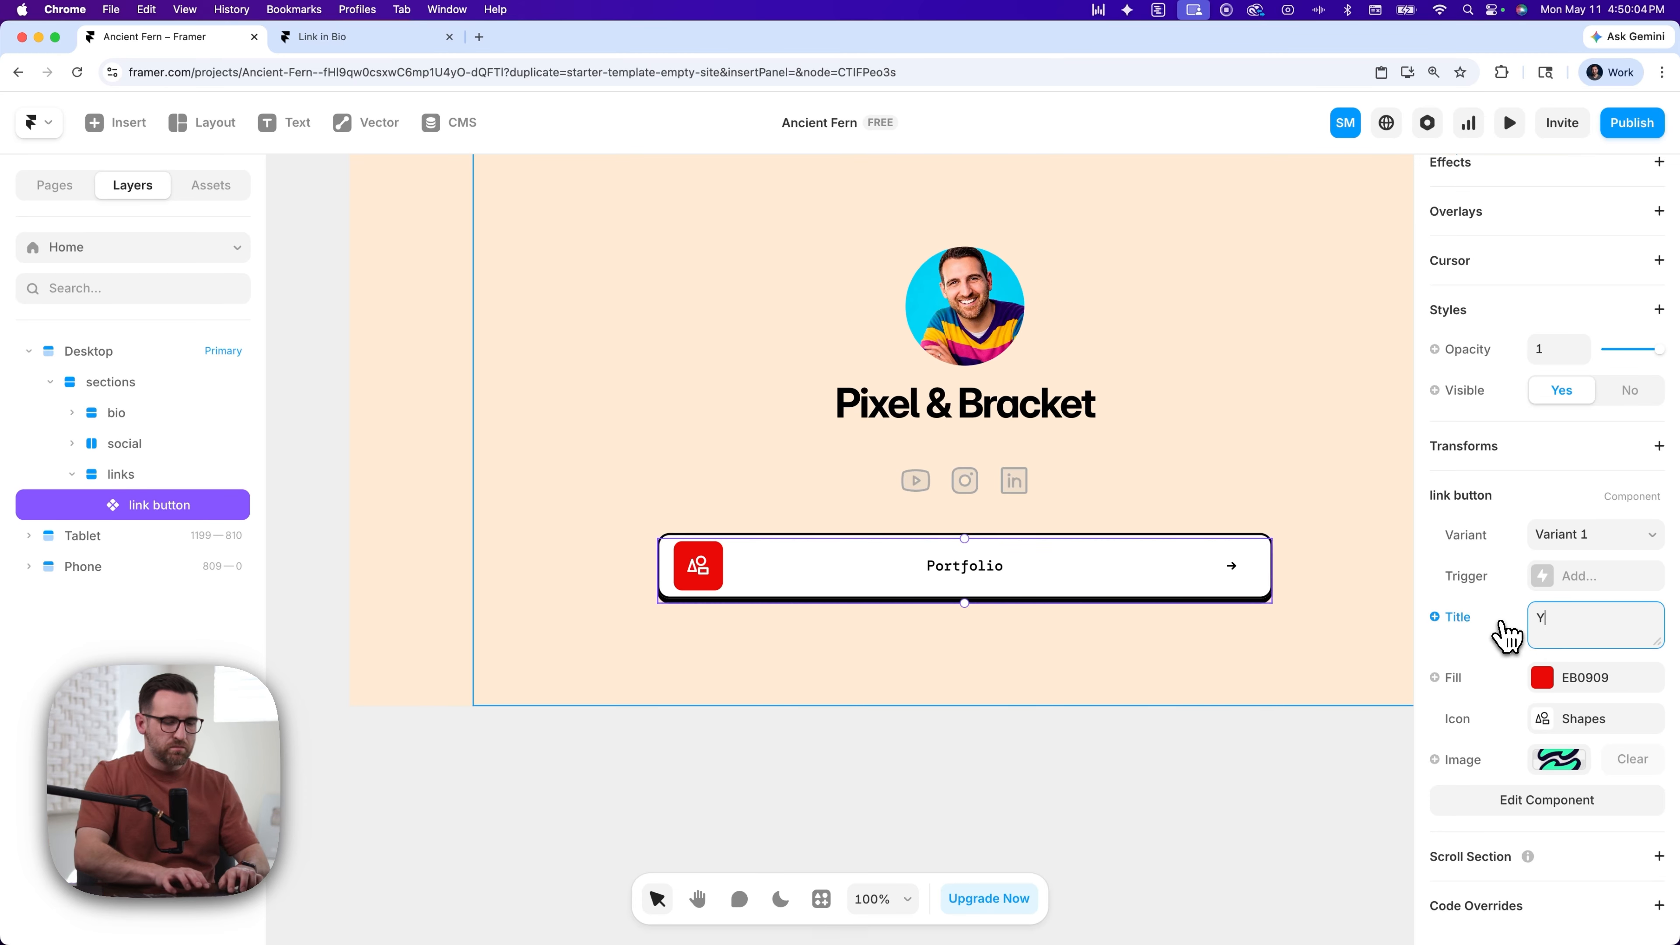
text(ouTube)
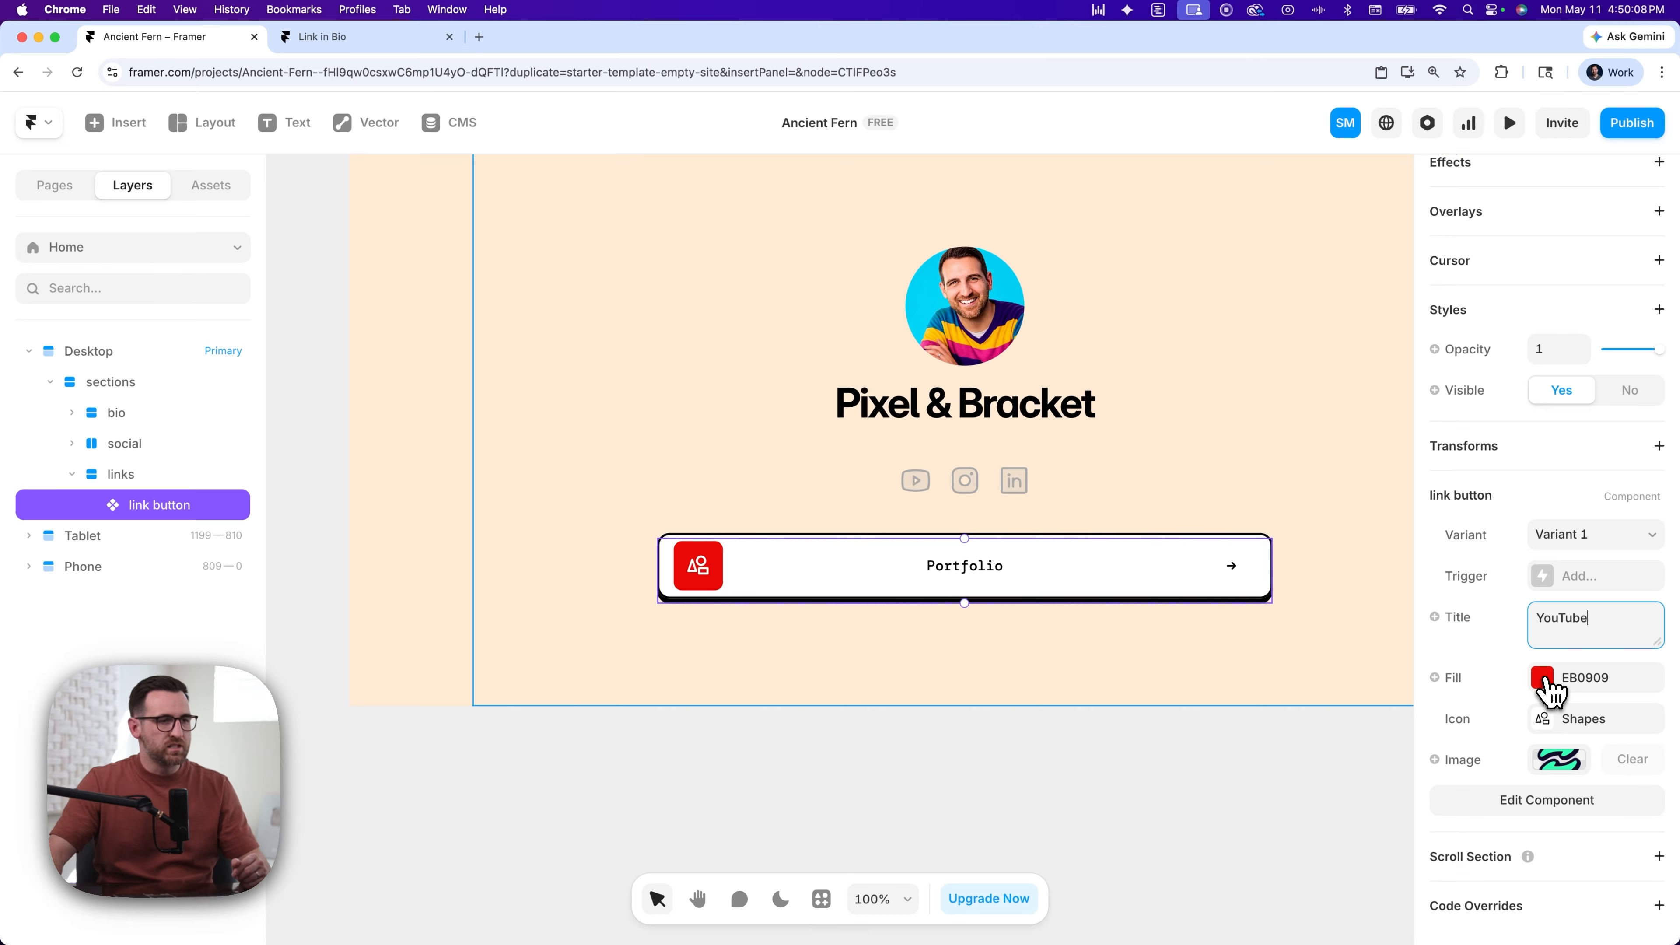
click(1551, 725)
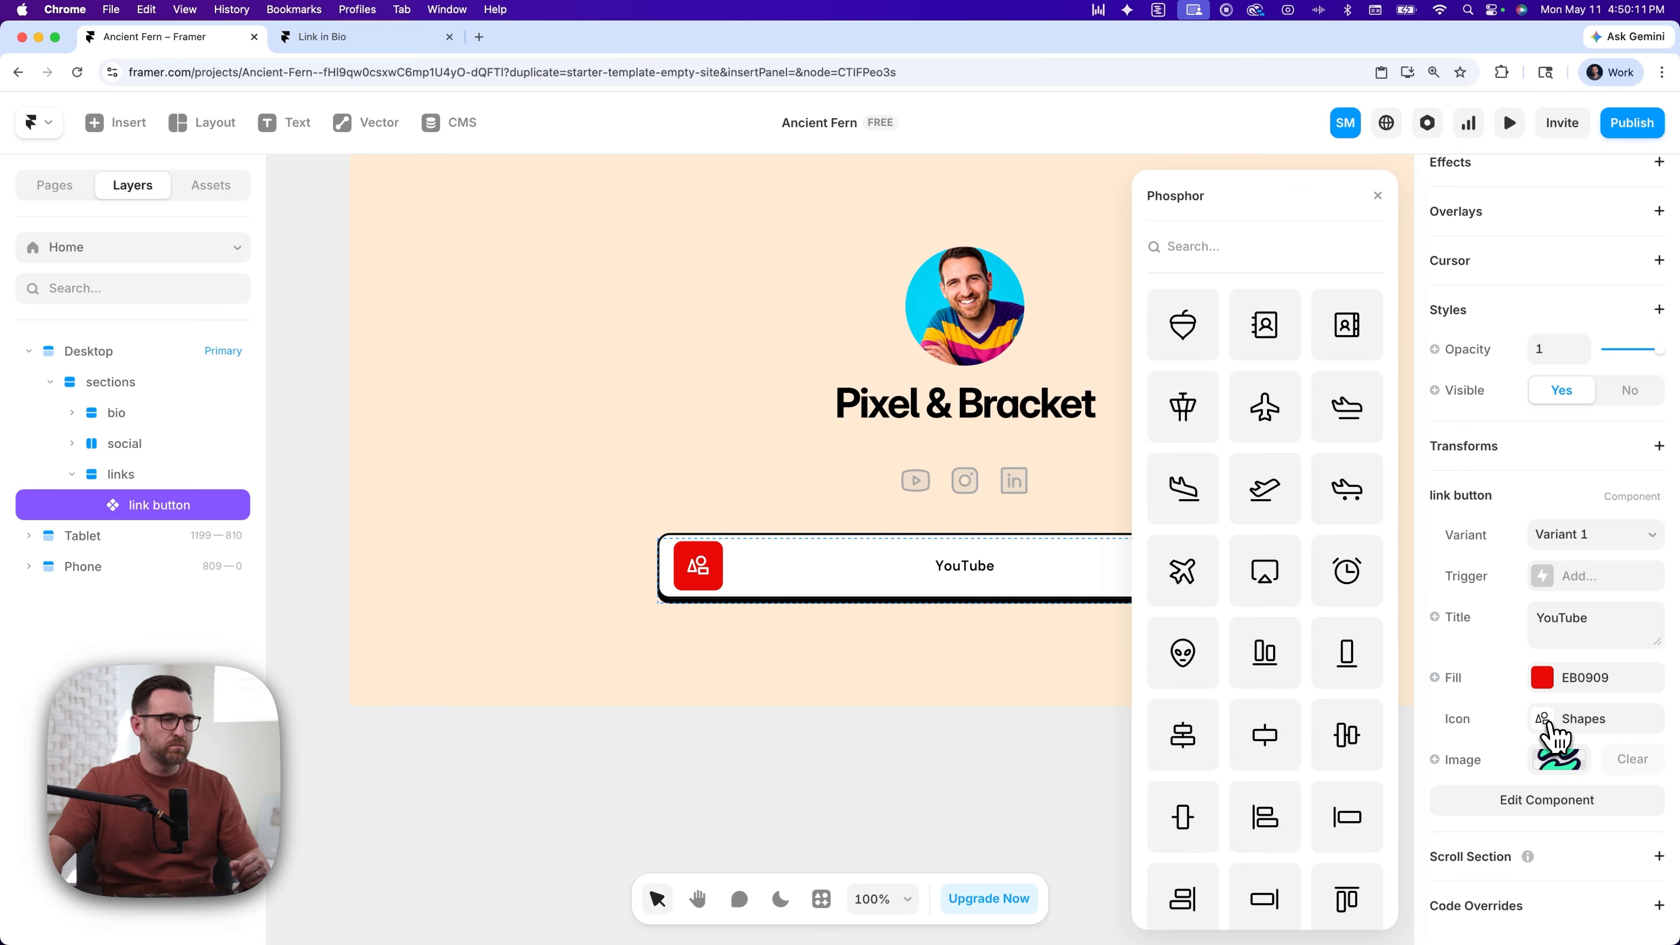
click(1242, 256)
text(youtube)
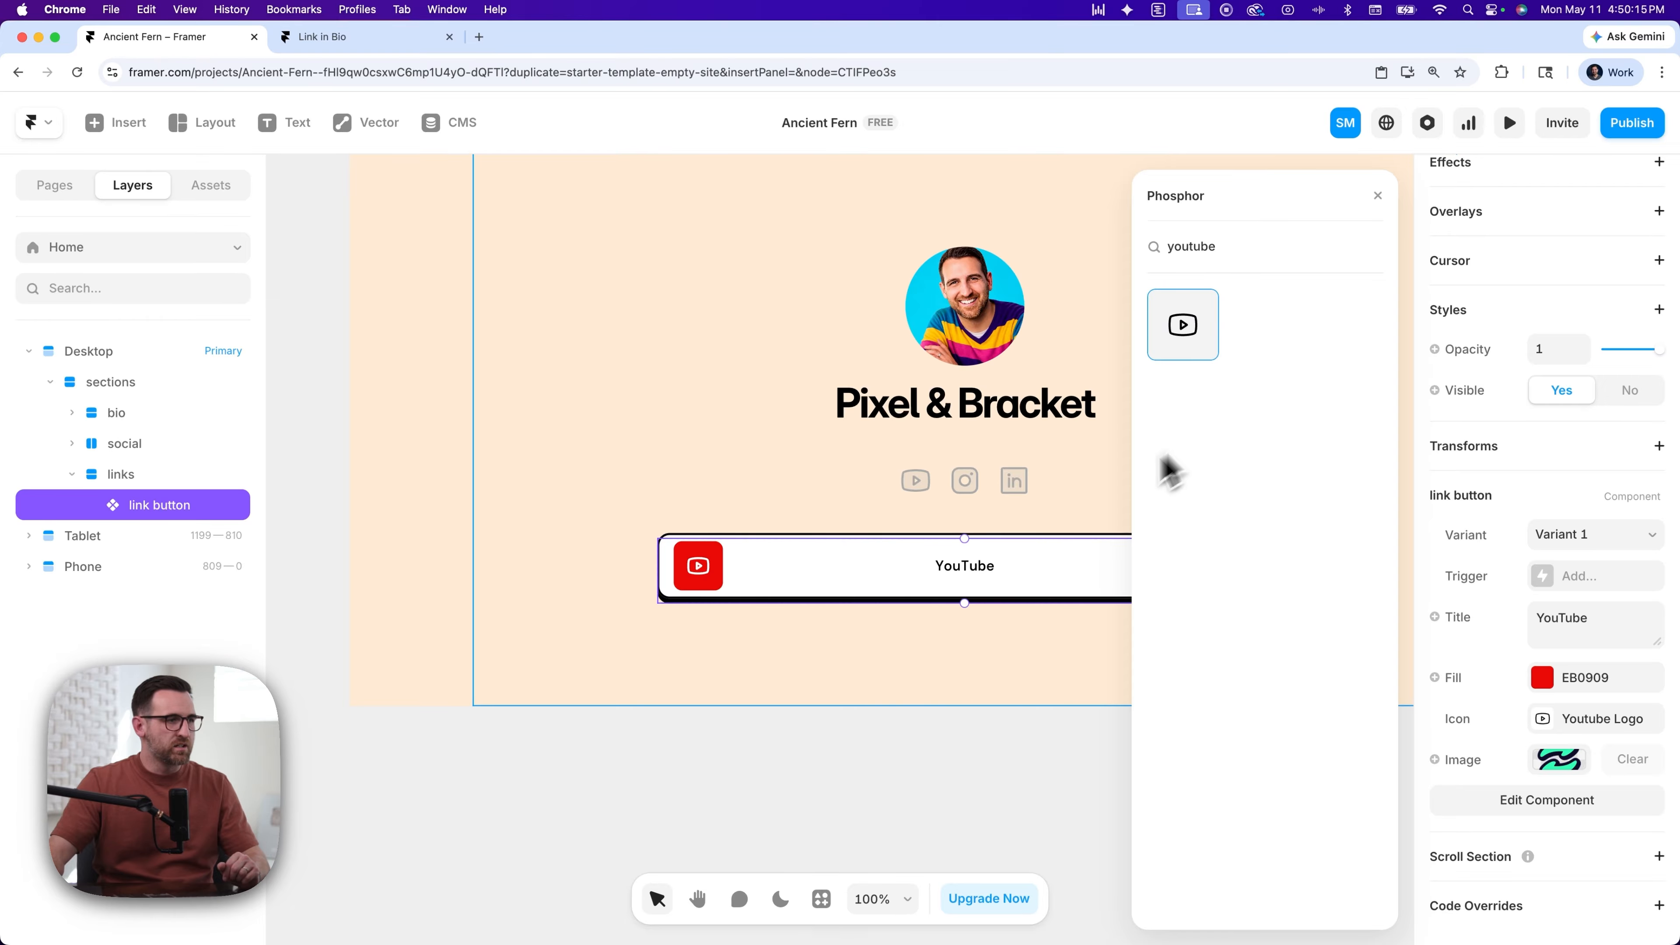
click(1100, 493)
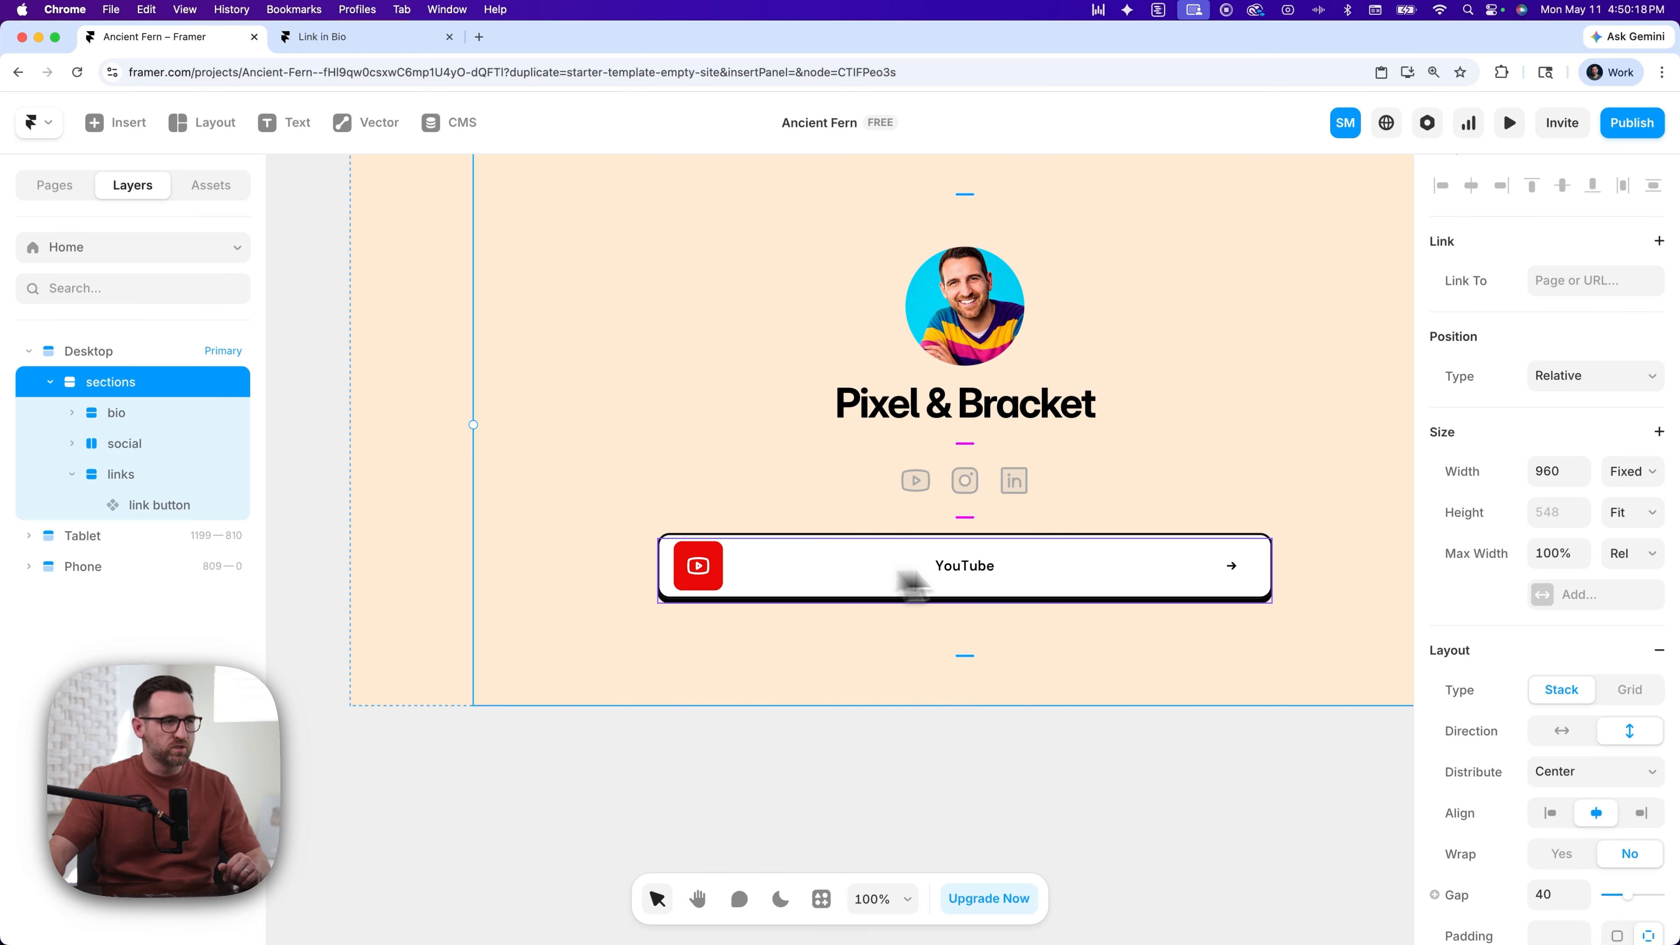
click(1152, 573)
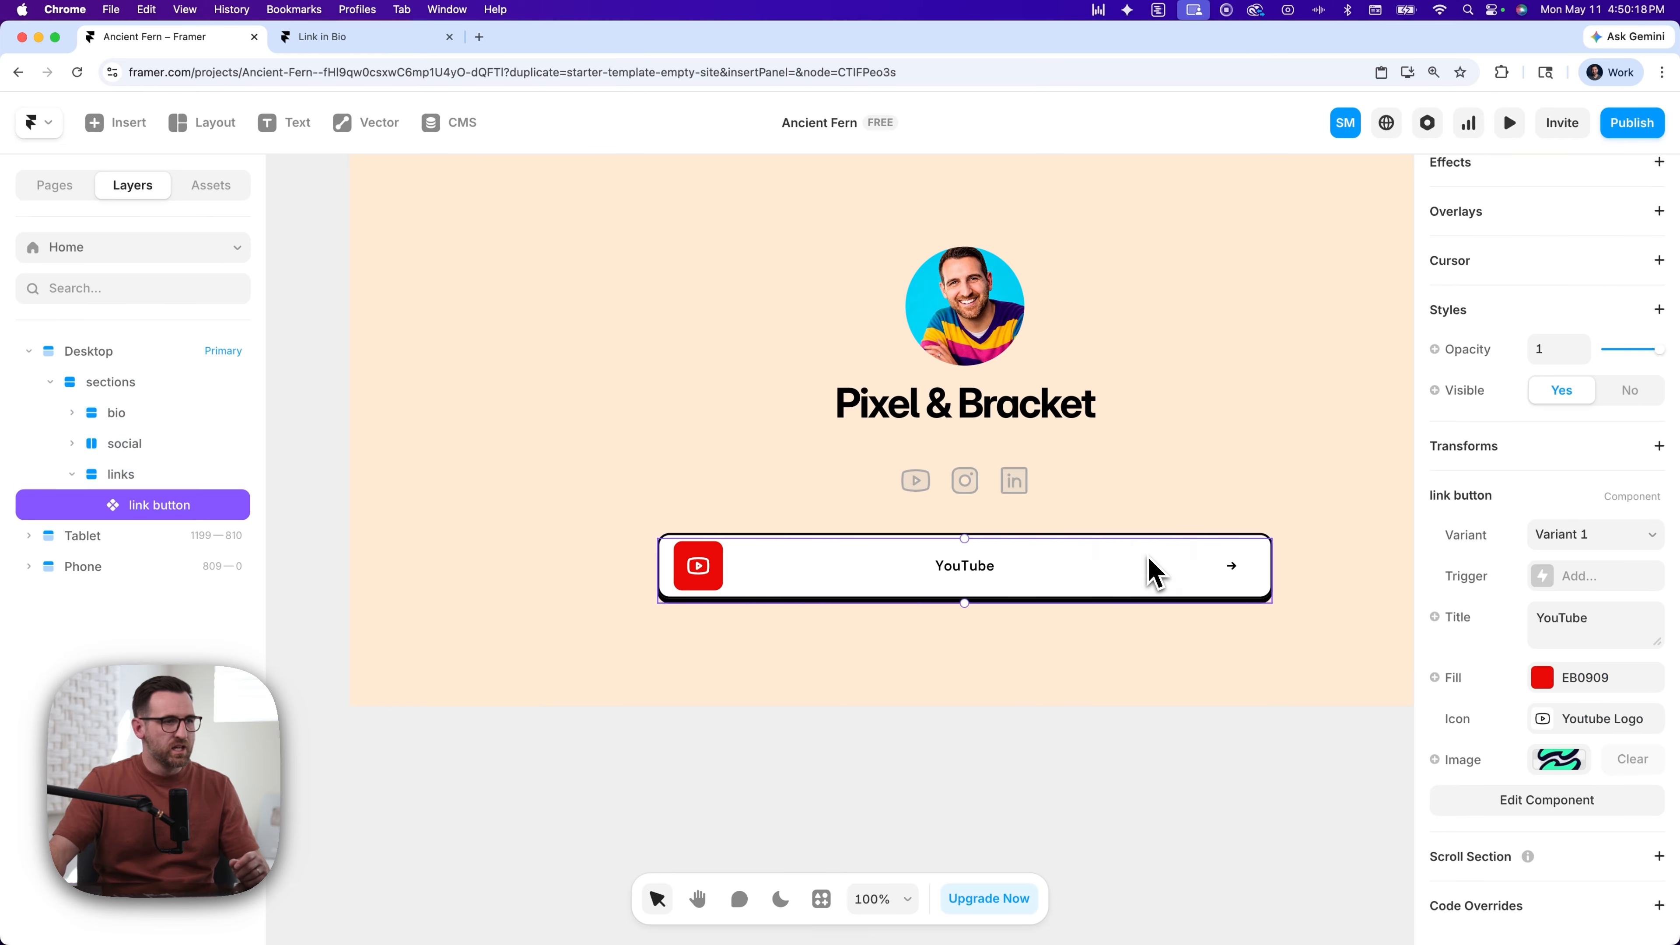
right_click(1031, 569)
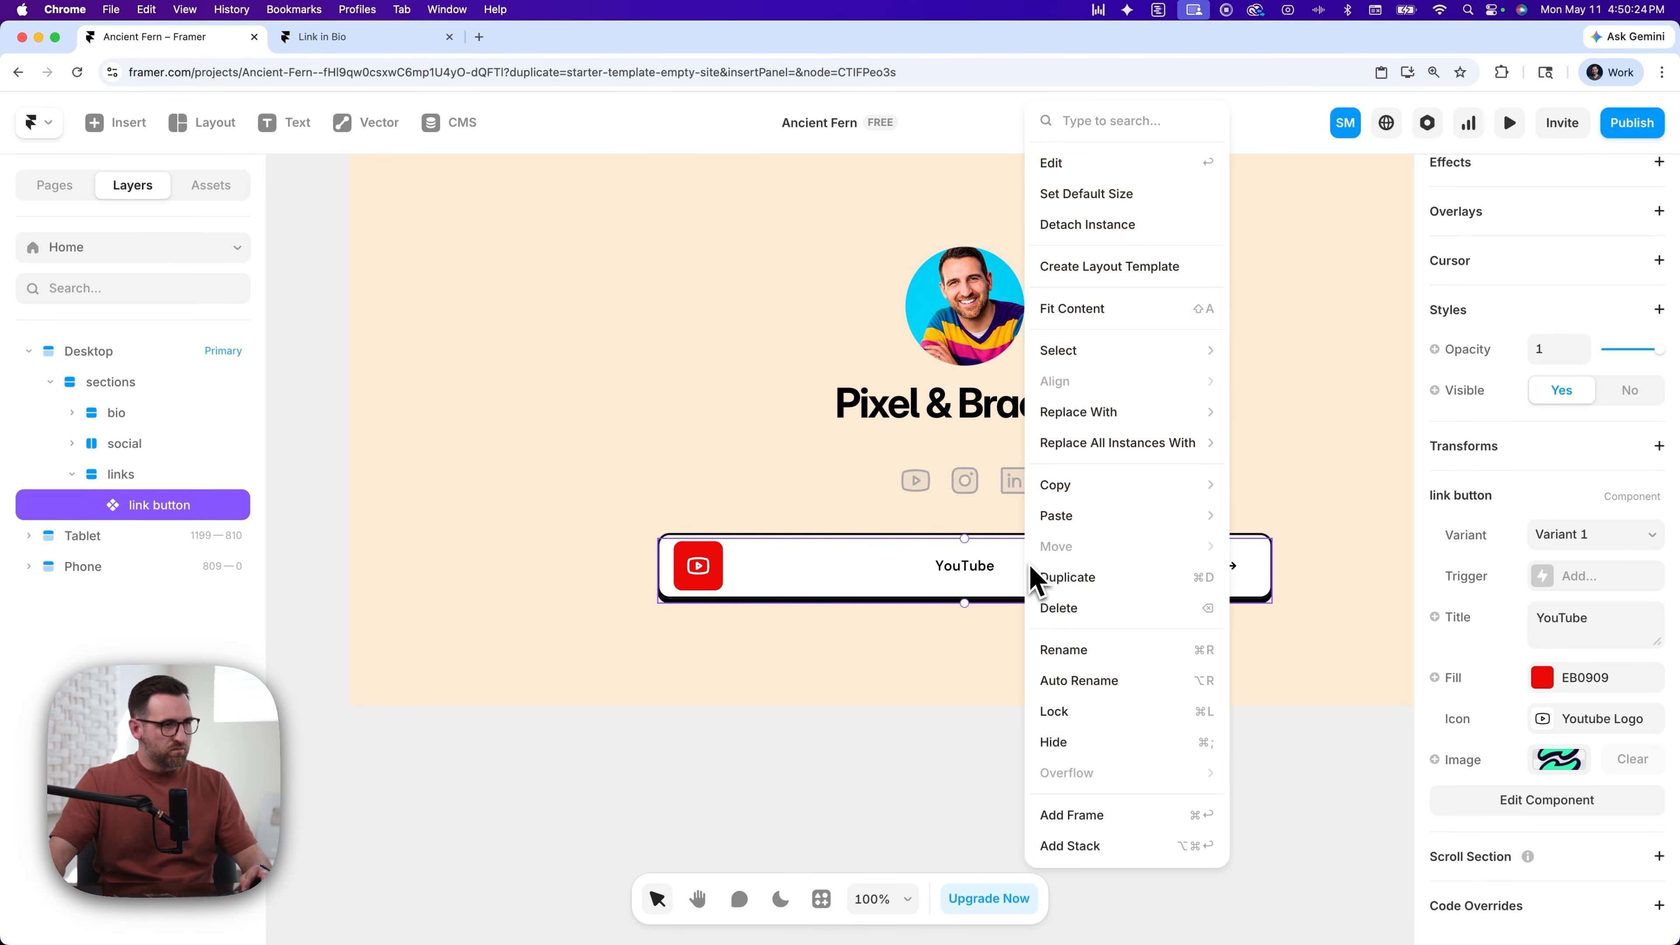
click(1003, 584)
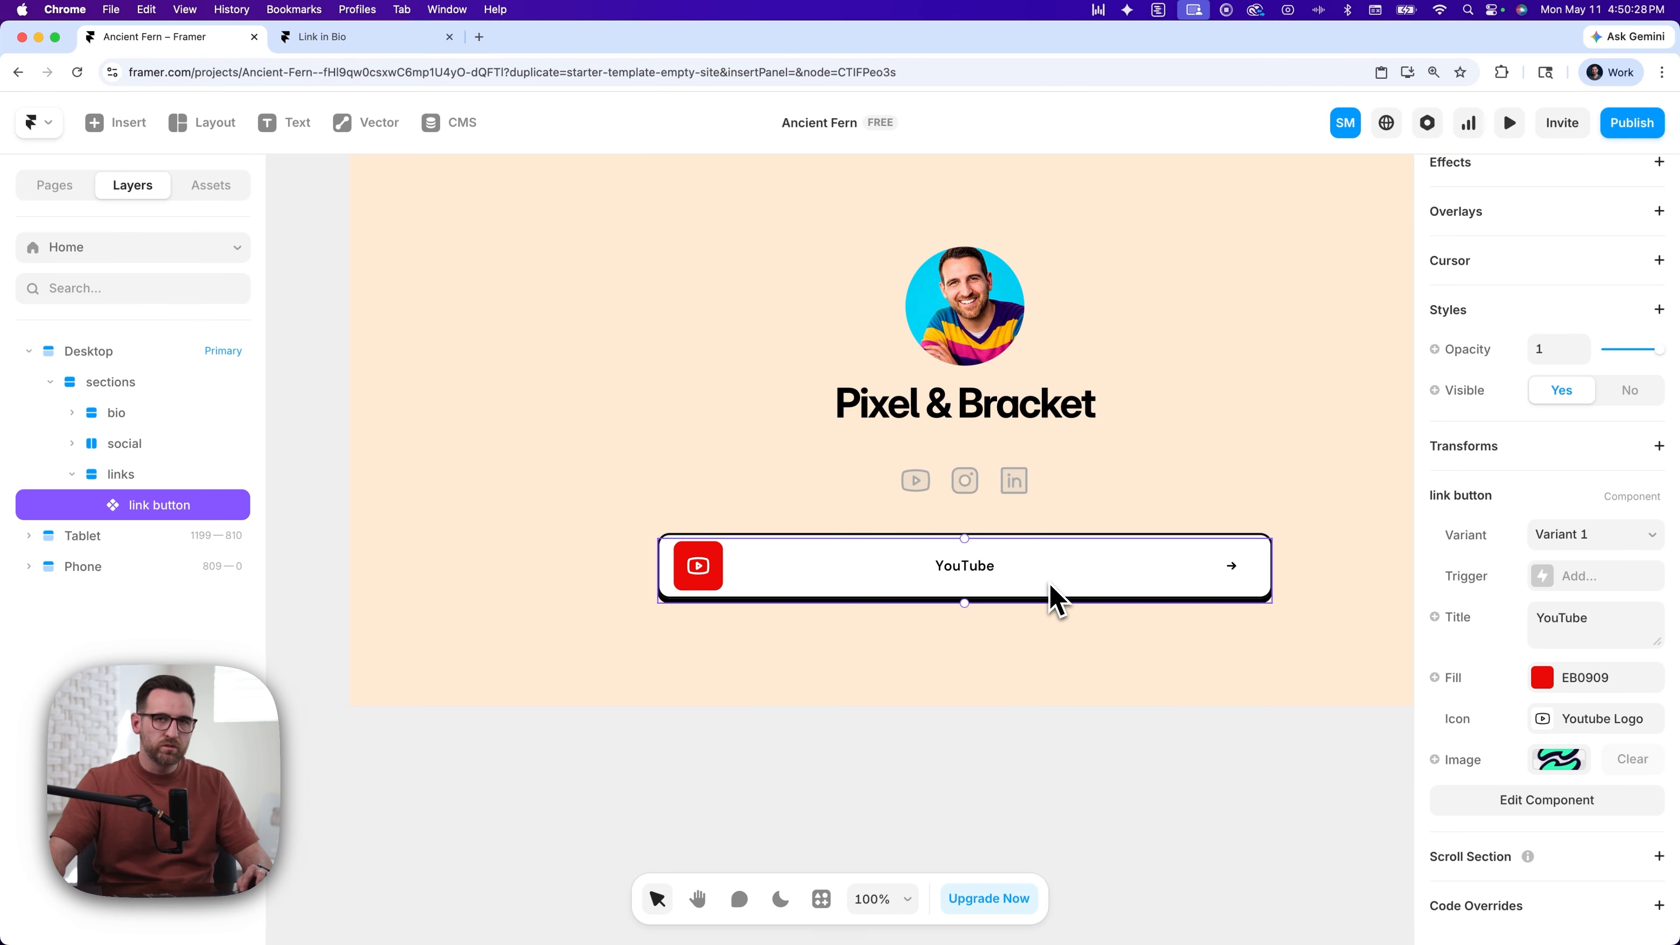
- Duplicate the YouTube link button three times within the links stack
key(super+d)
key(super+d)
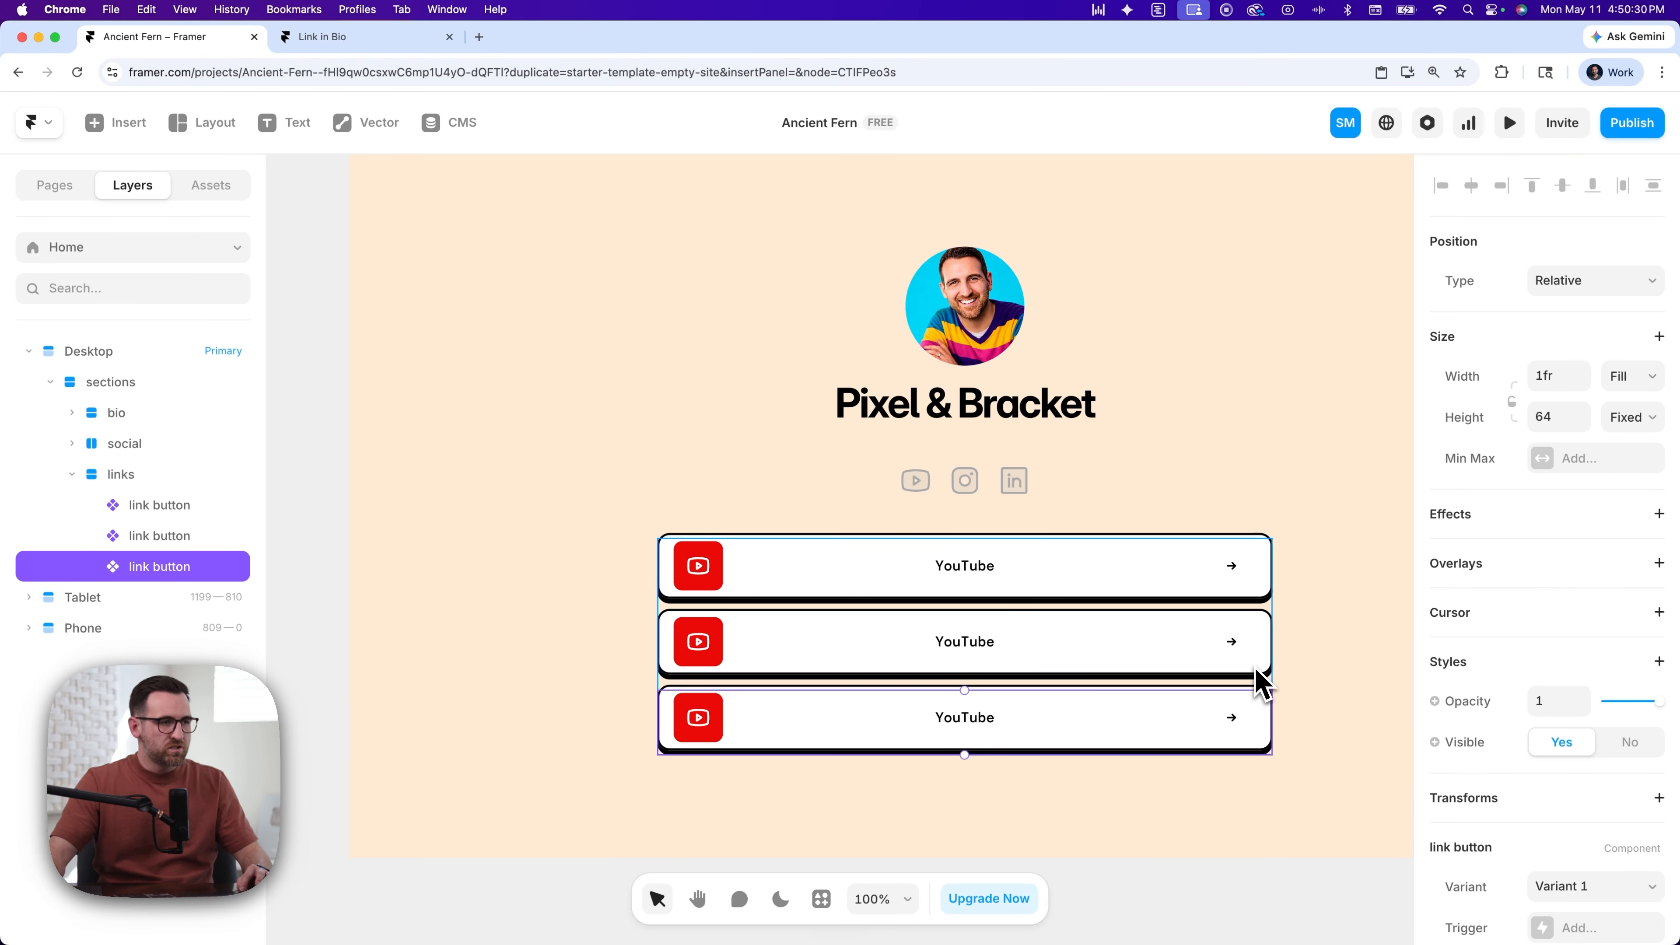
key(super+d)
scroll(1244, 692, down, 4)
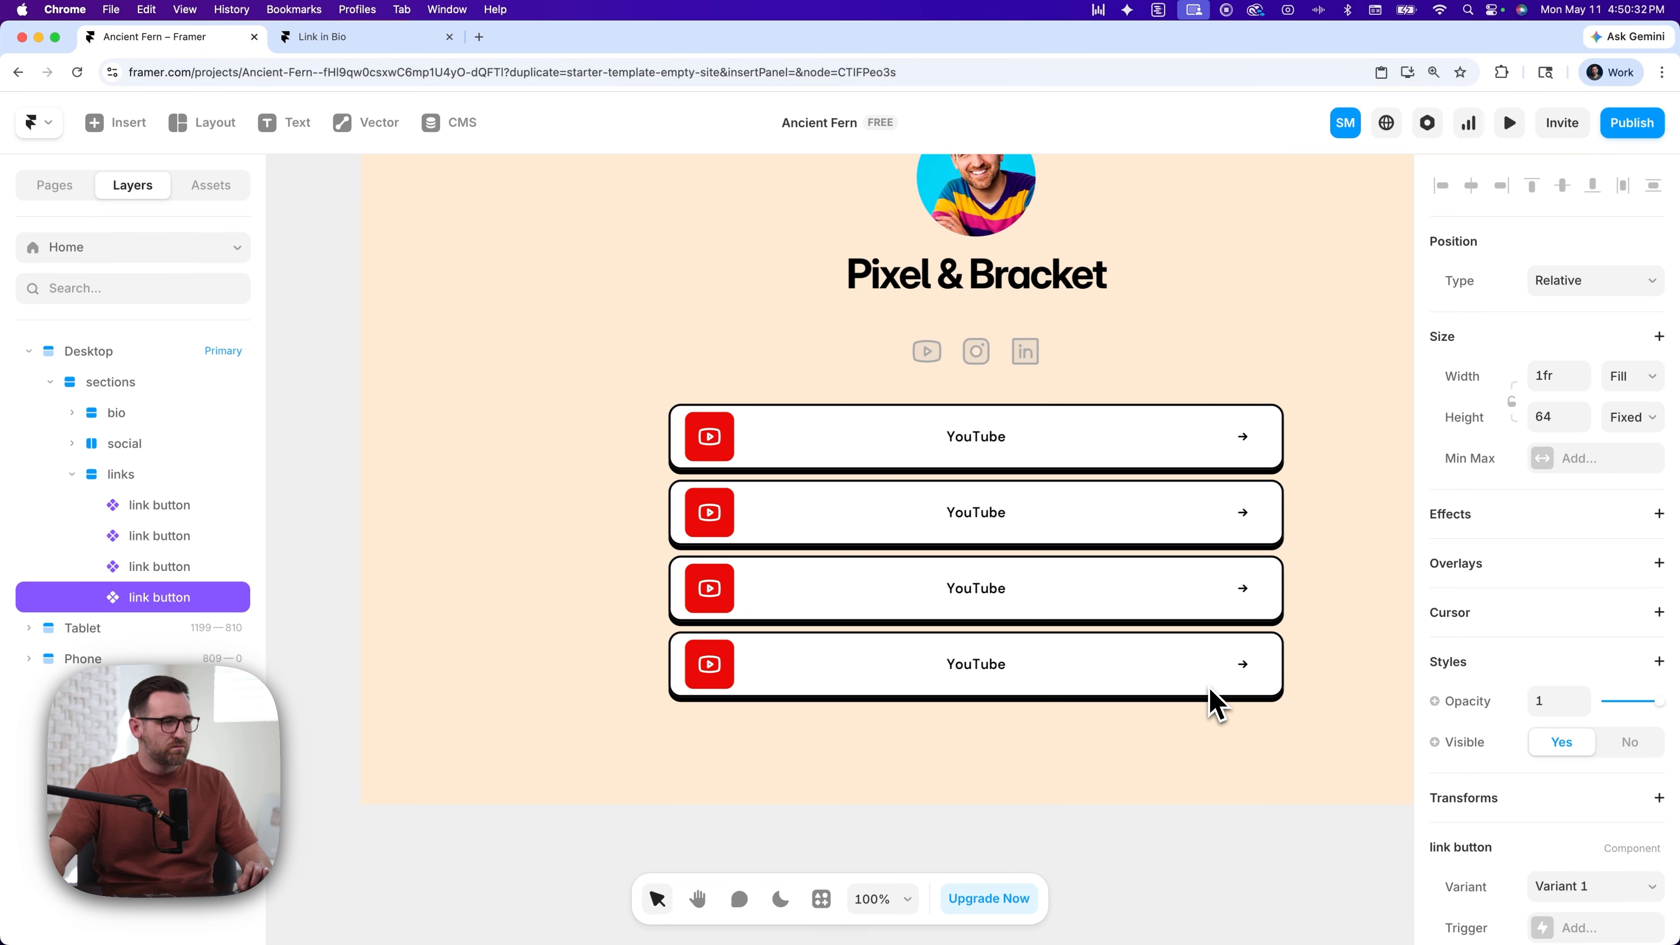
- Set the title of the second link button to "Instagram"
click(983, 516)
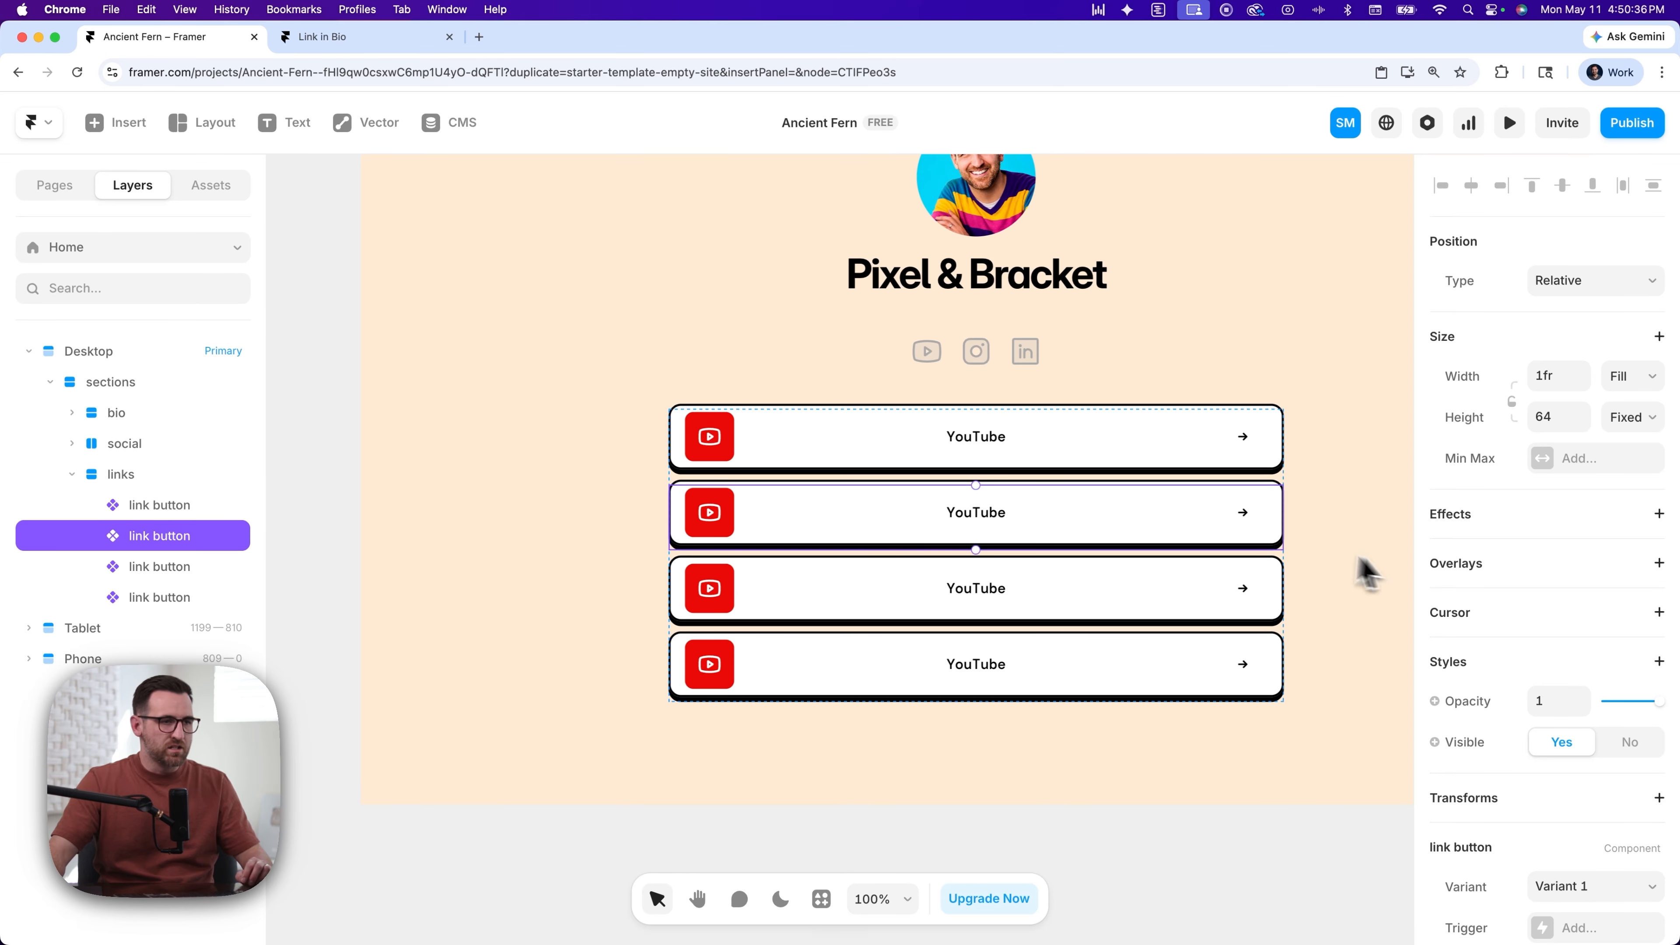
scroll(1575, 867, down, 5)
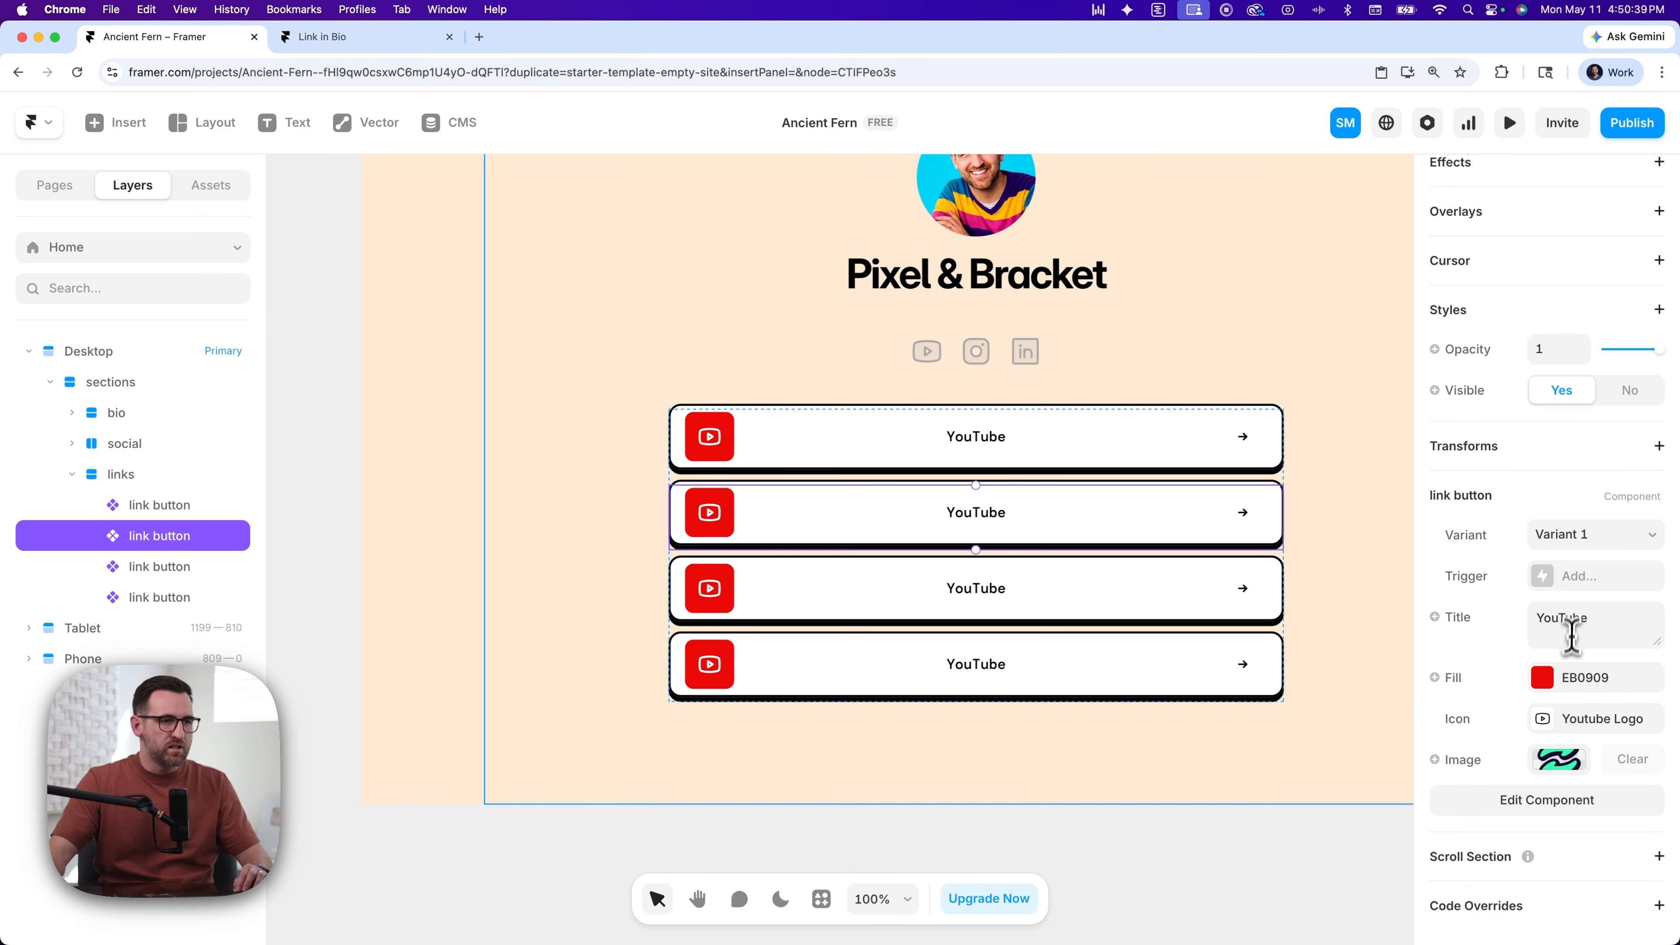
click(1573, 622)
text(In)
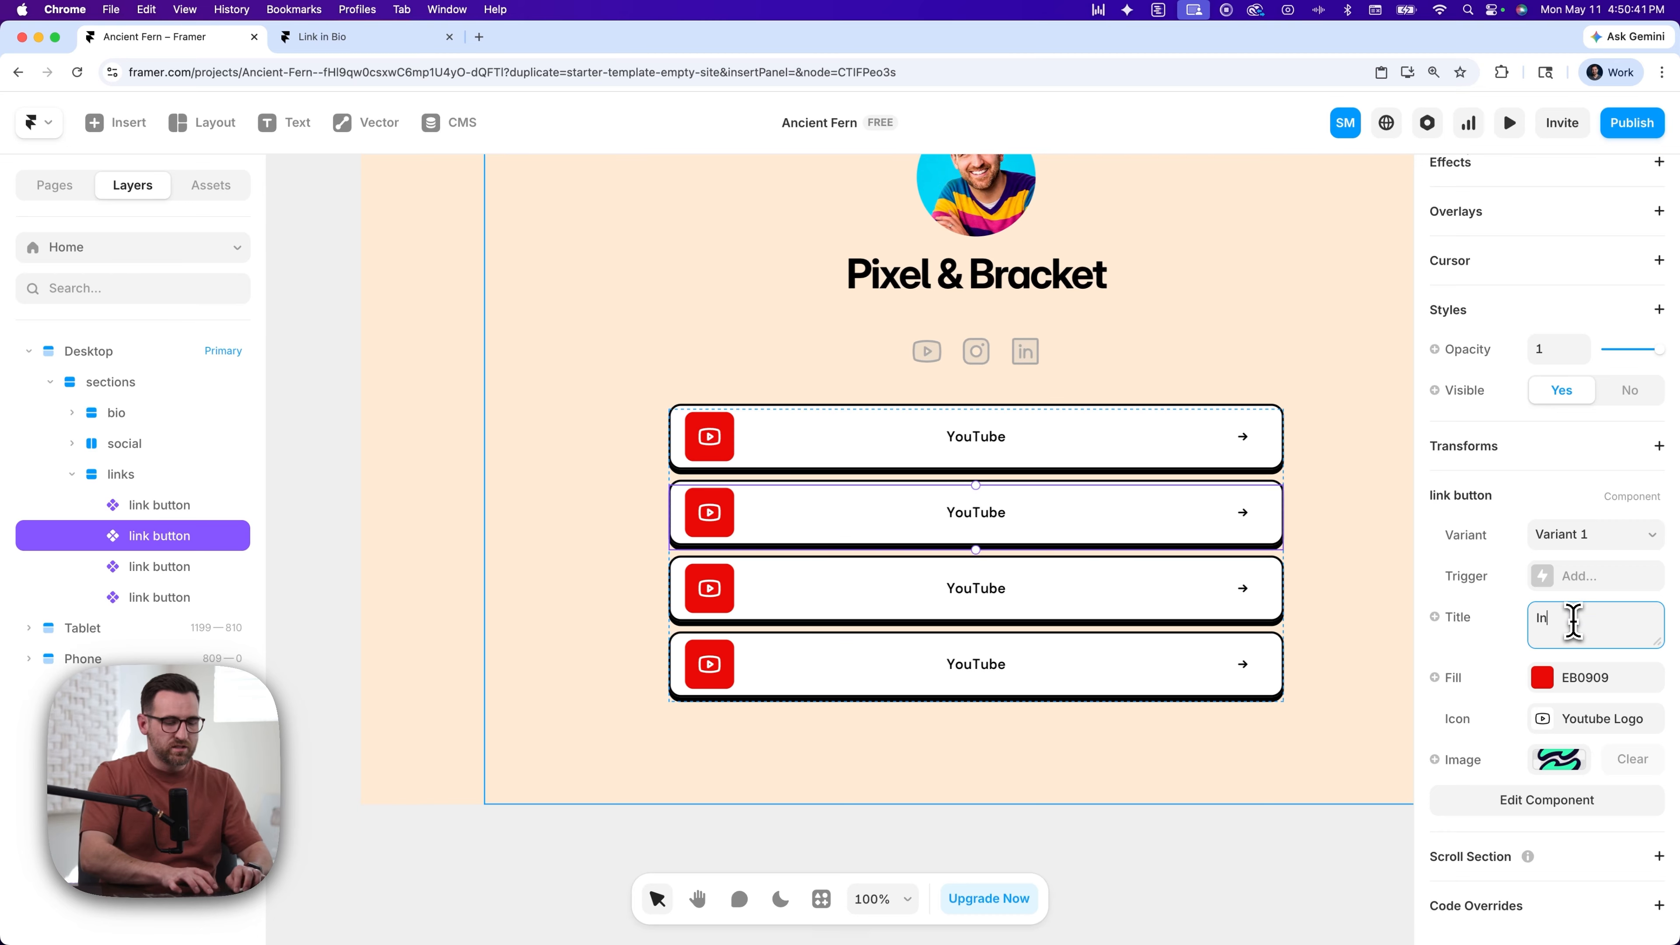
text(stagram)
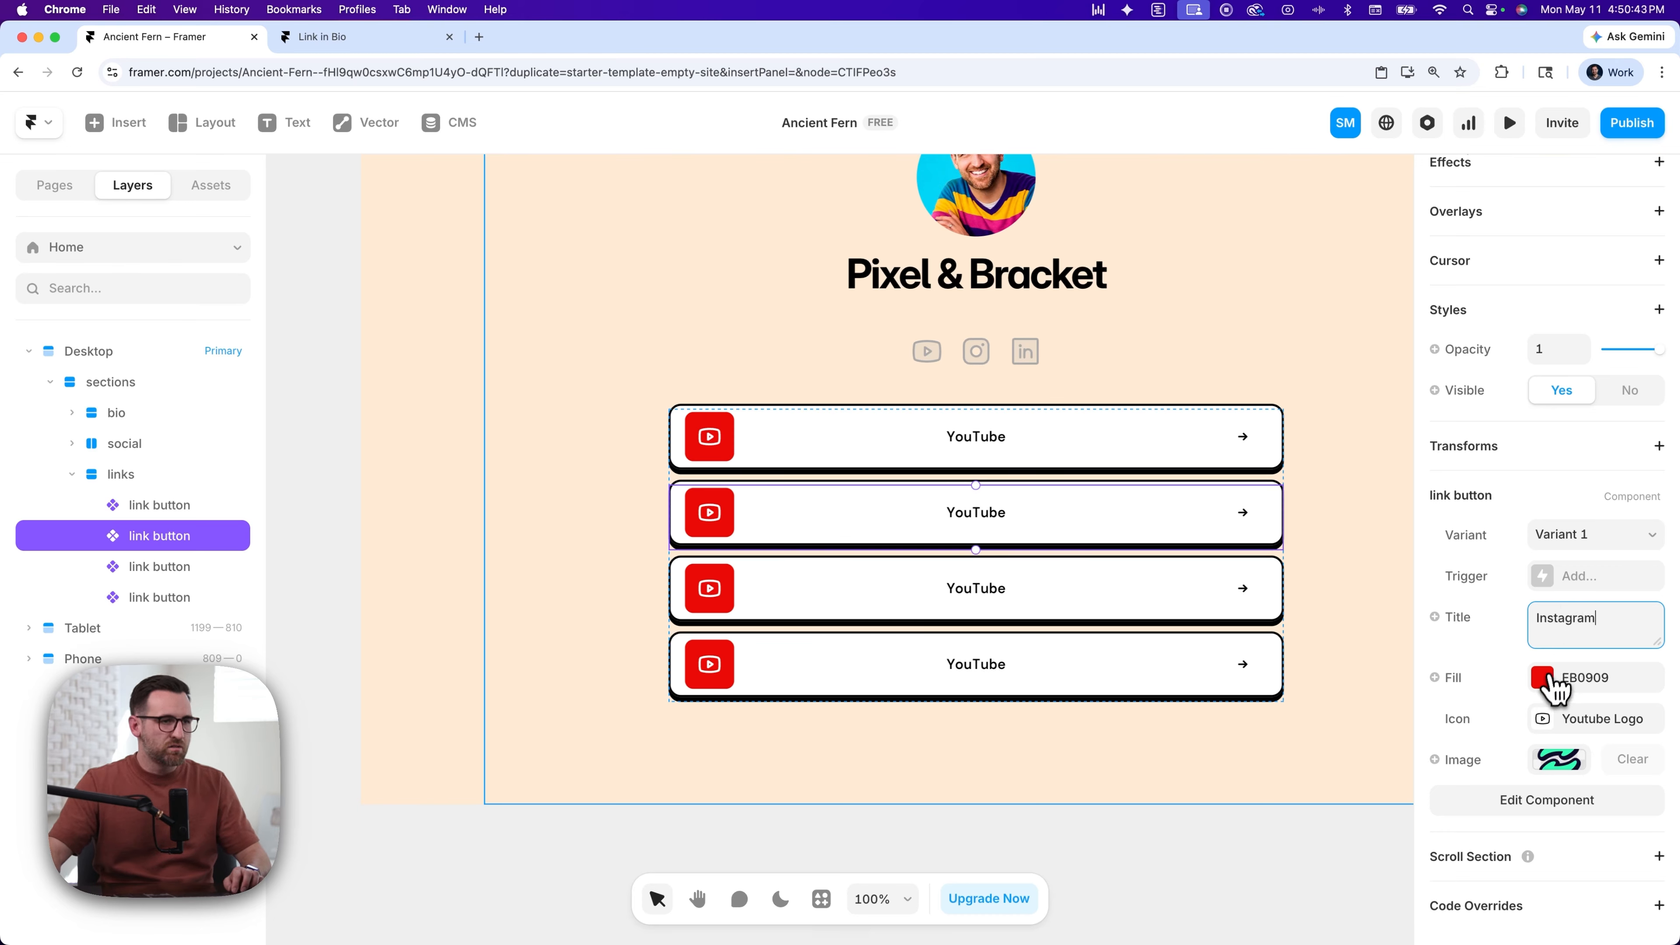
- Give the Instagram link button an orange E65829 fill and the Instagram logo as its icon
click(1549, 678)
click(1349, 637)
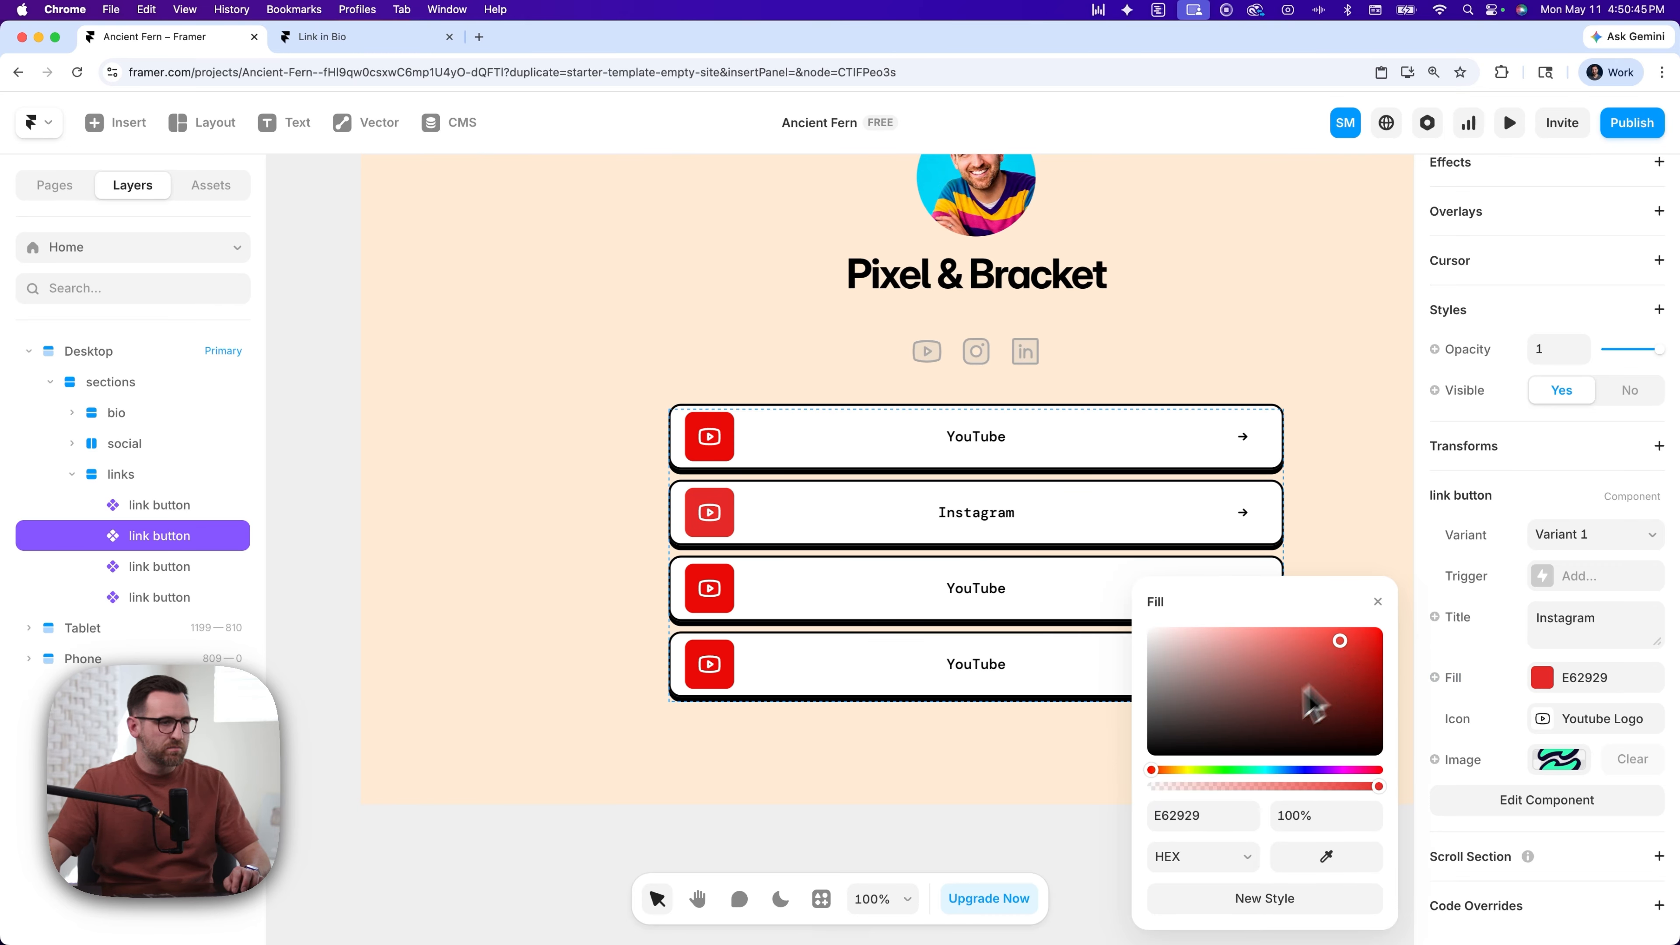
drag(1159, 773, 1163, 777)
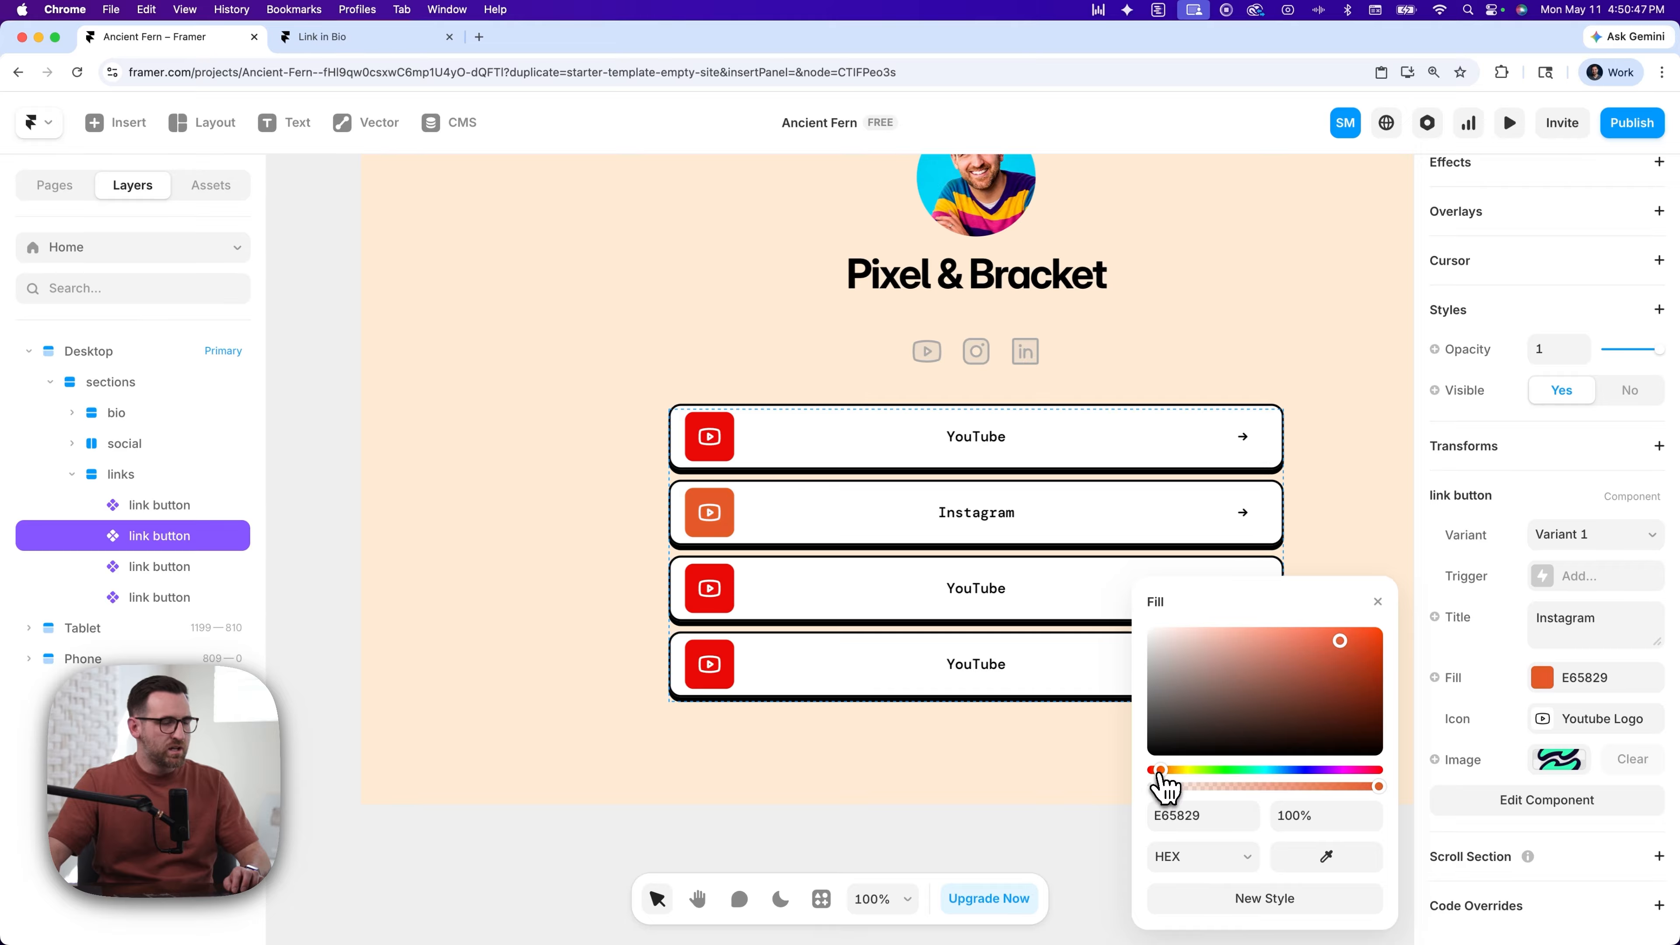
click(1544, 719)
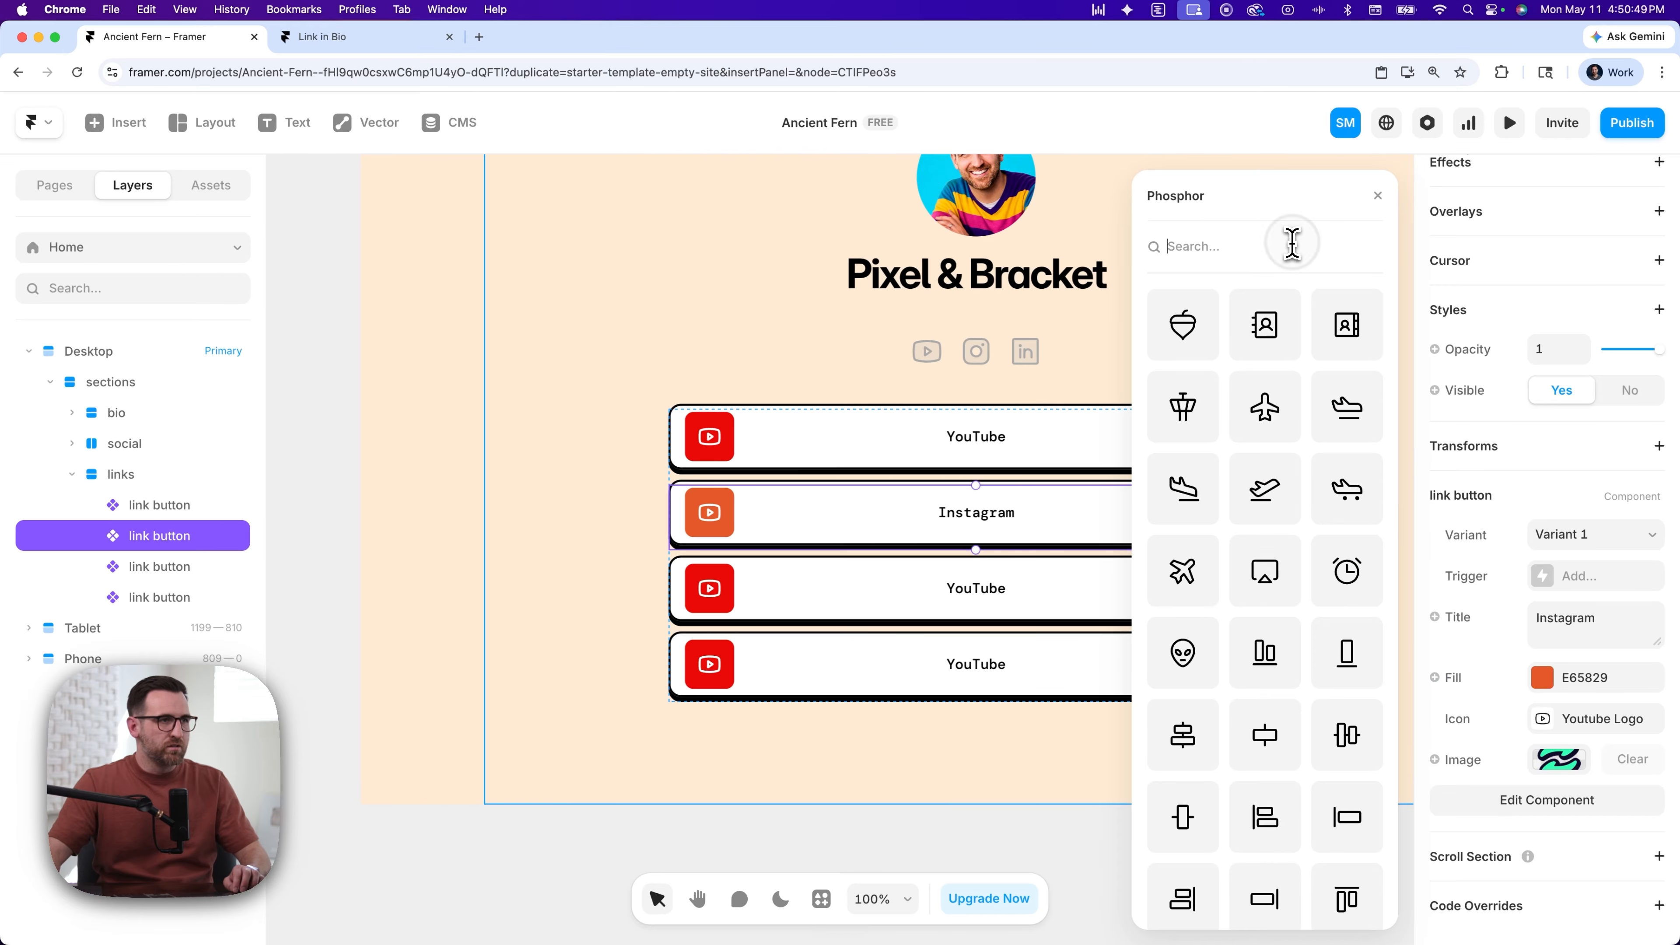
text(instag)
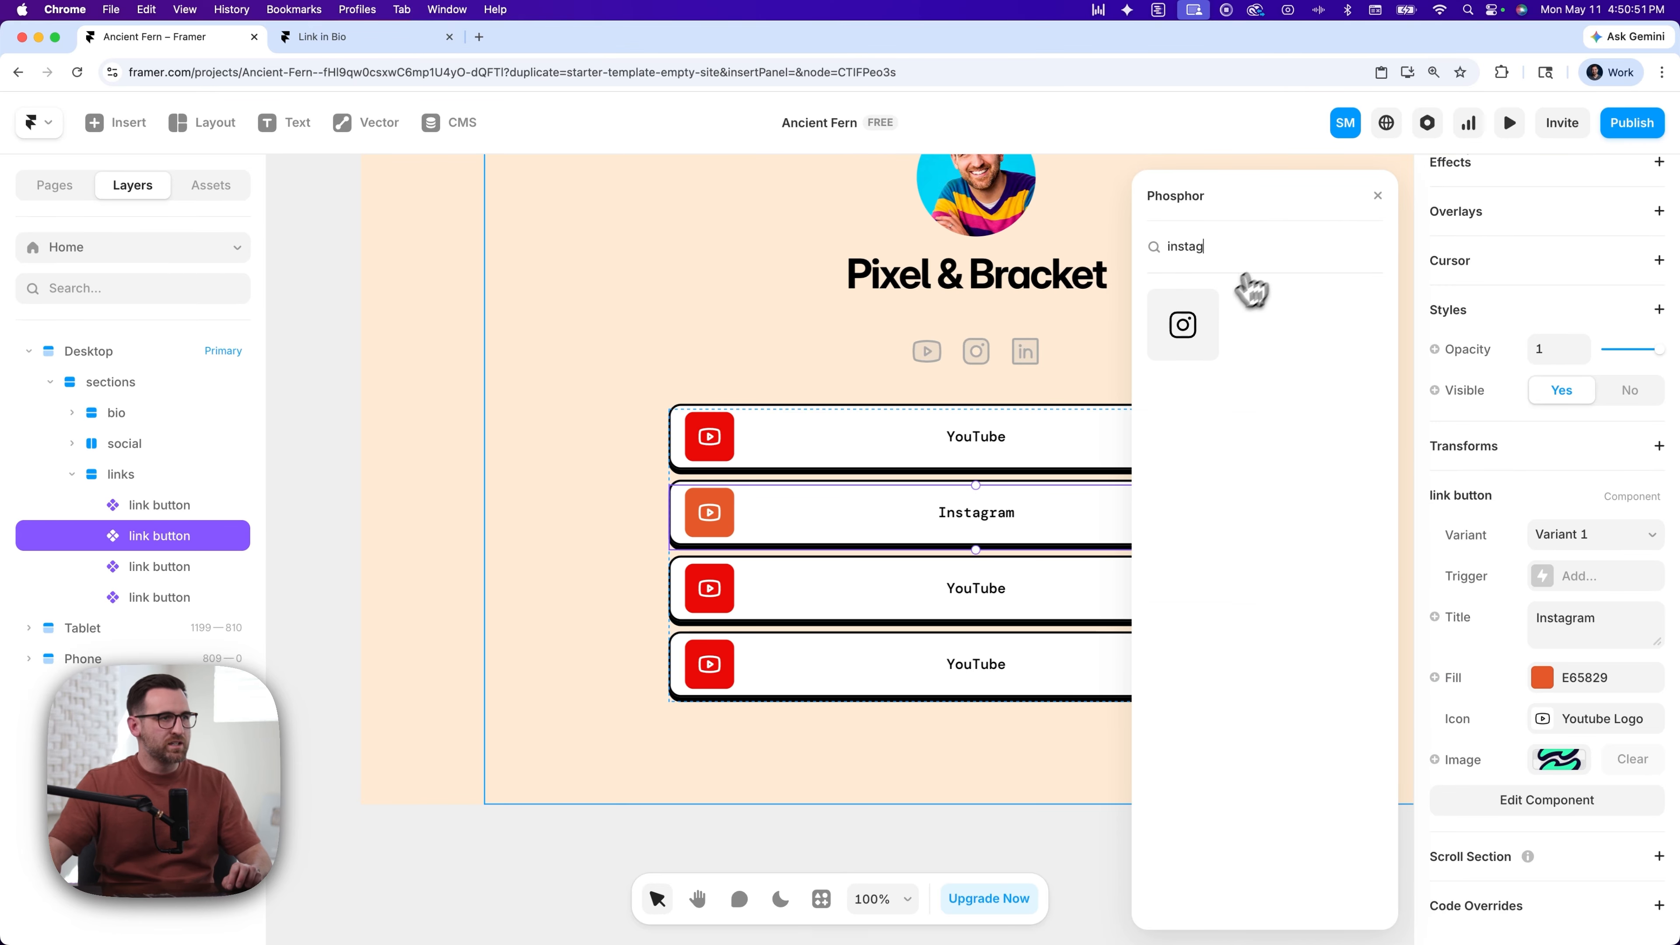
click(1184, 327)
- Set the title of the third link button to "LinkedIn"
click(1011, 593)
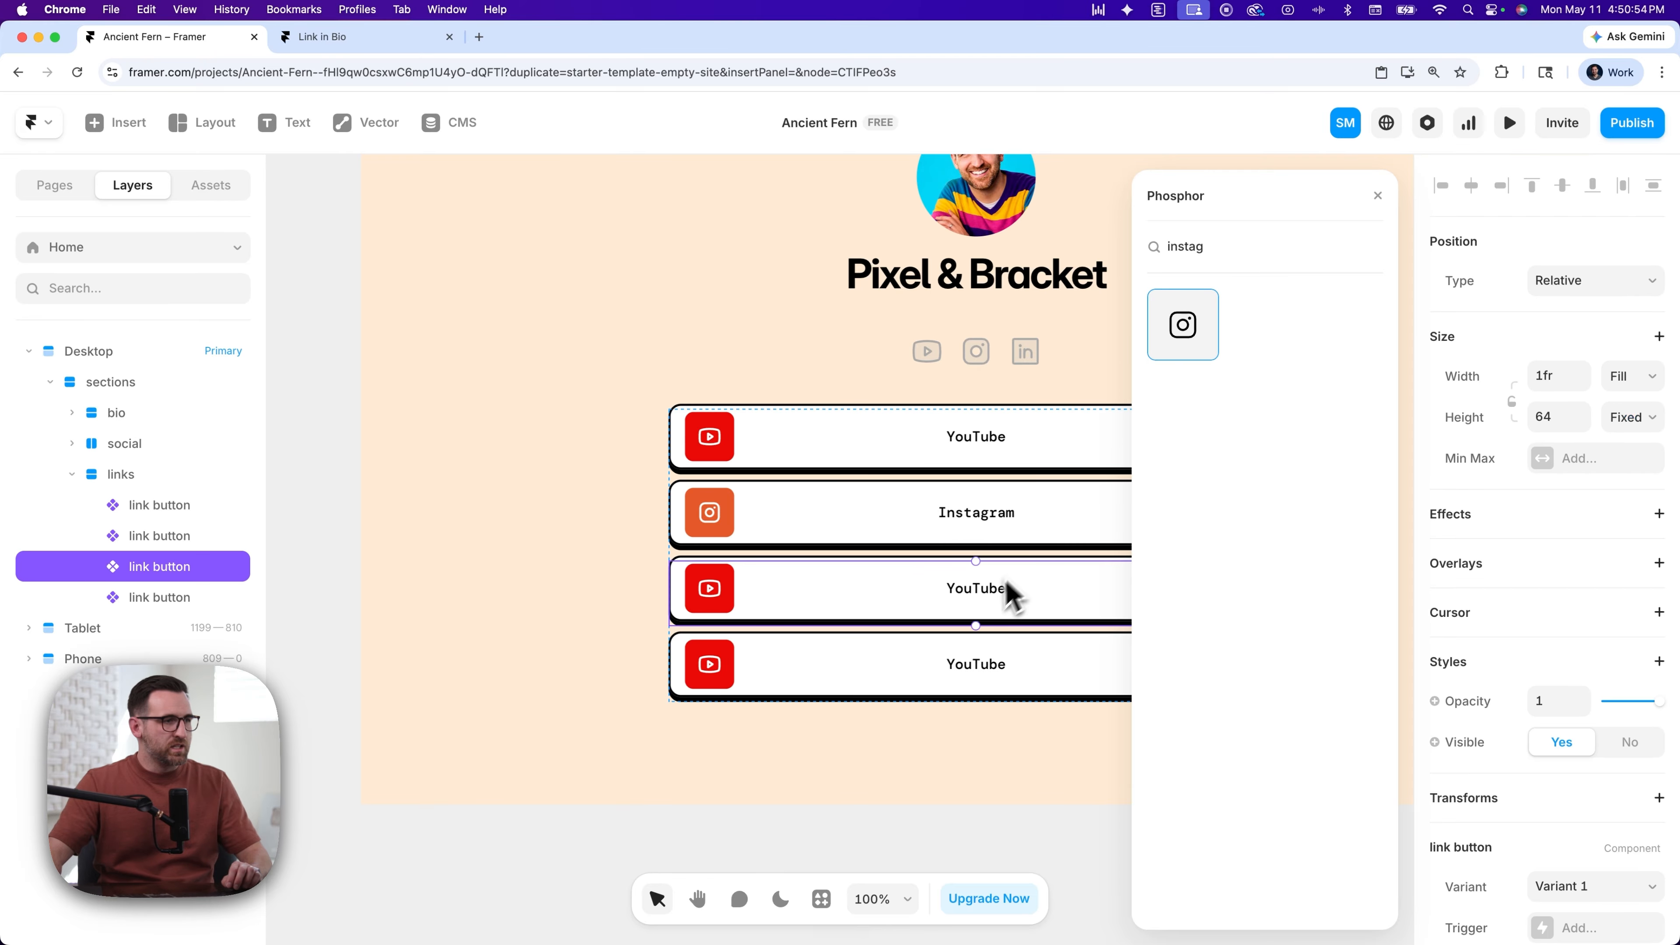
click(1379, 196)
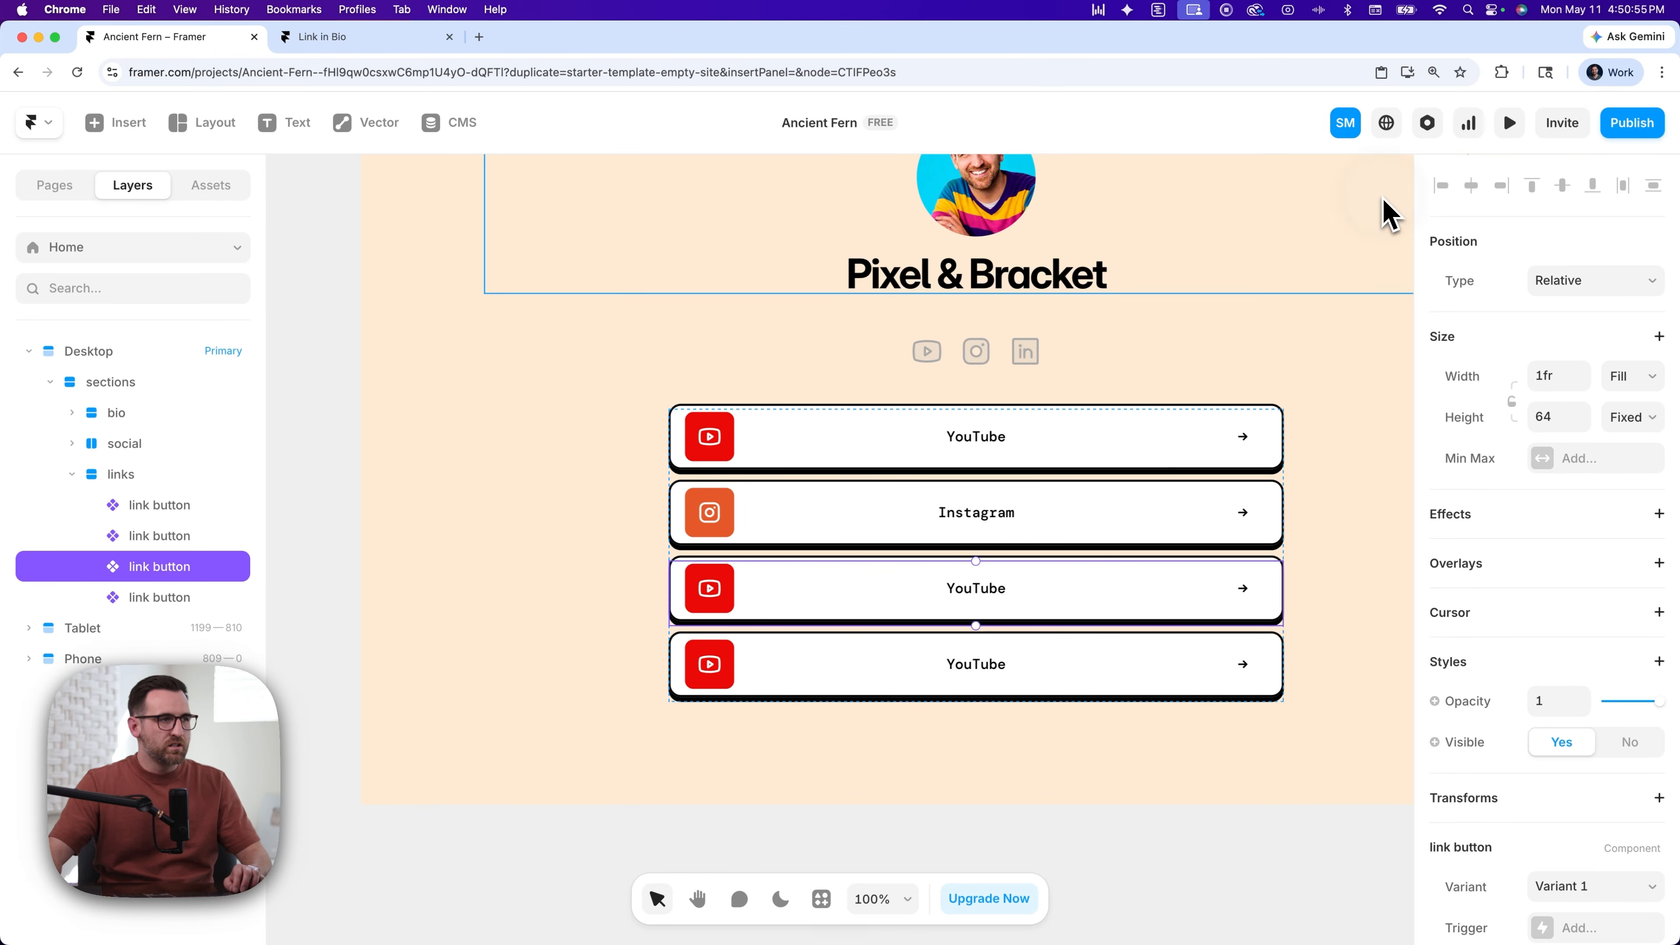
scroll(1493, 668, down, 5)
drag(1538, 619, 1569, 622)
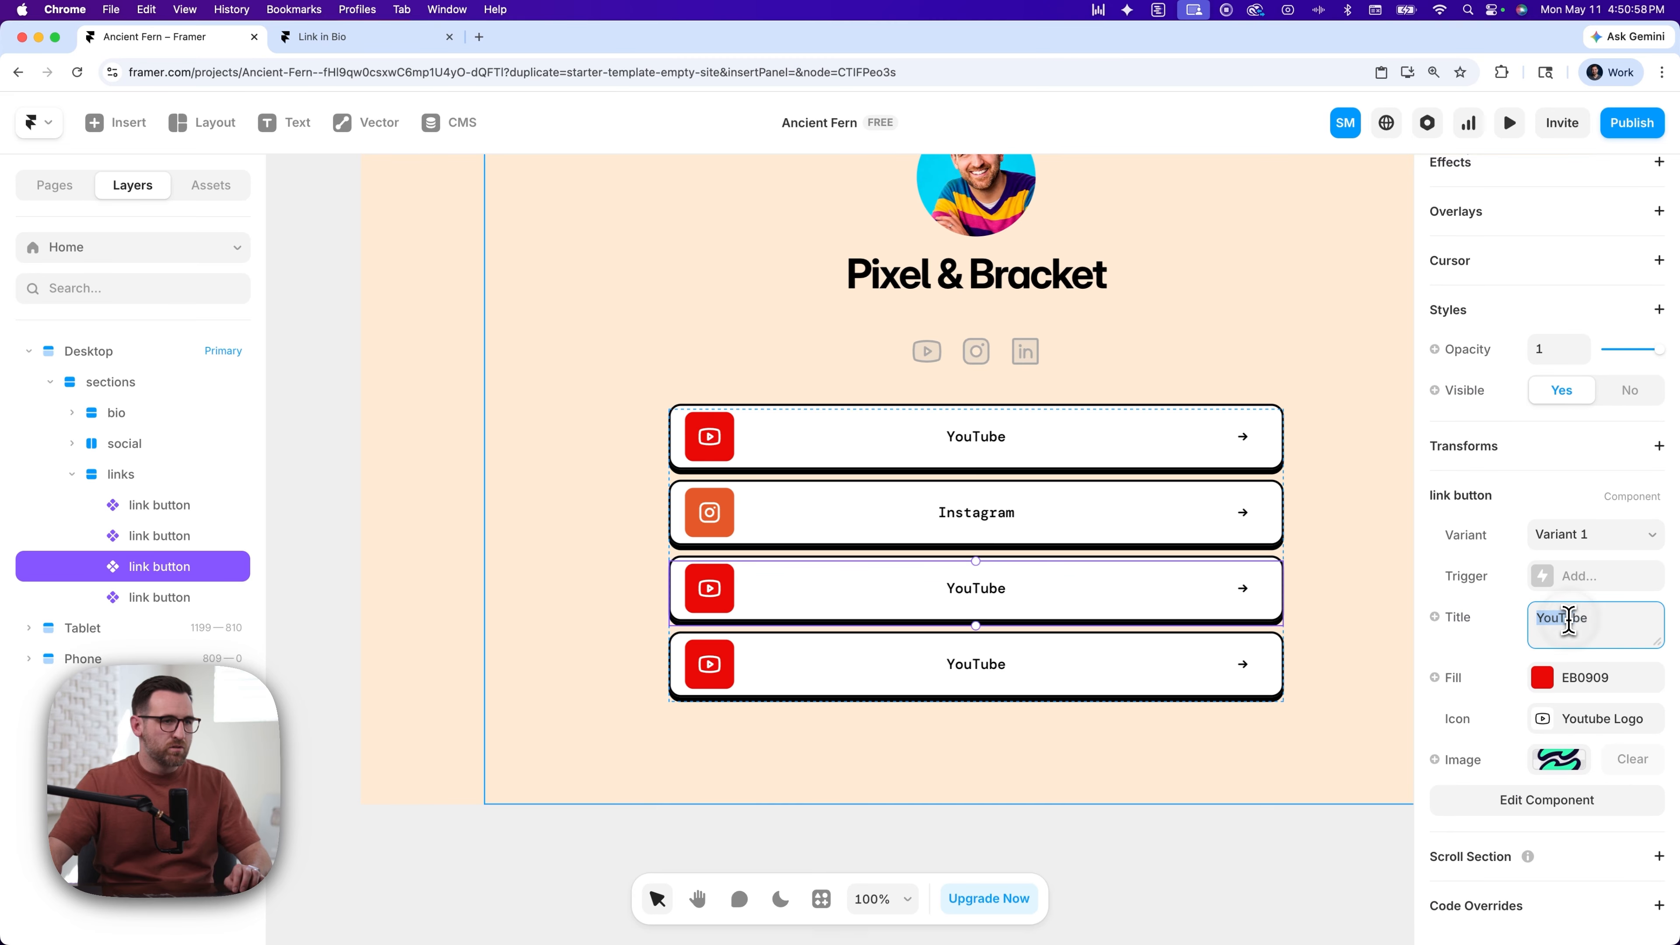
text(Link)
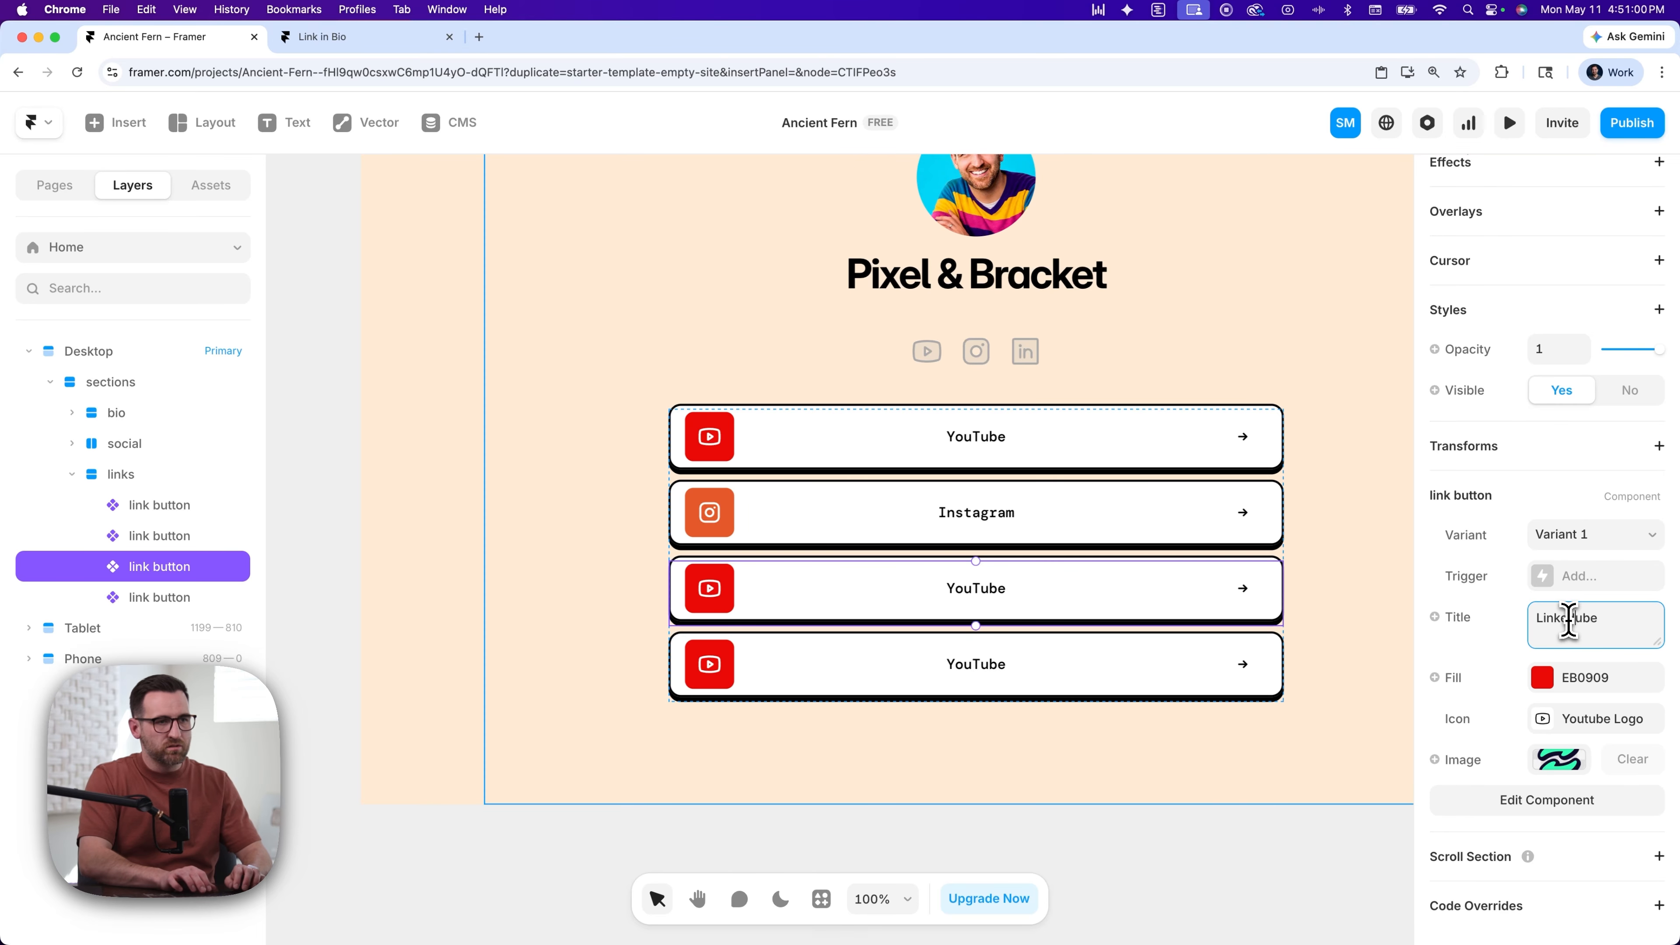
text(ed)
key(alt+shift+Right)
key(BackSpace)
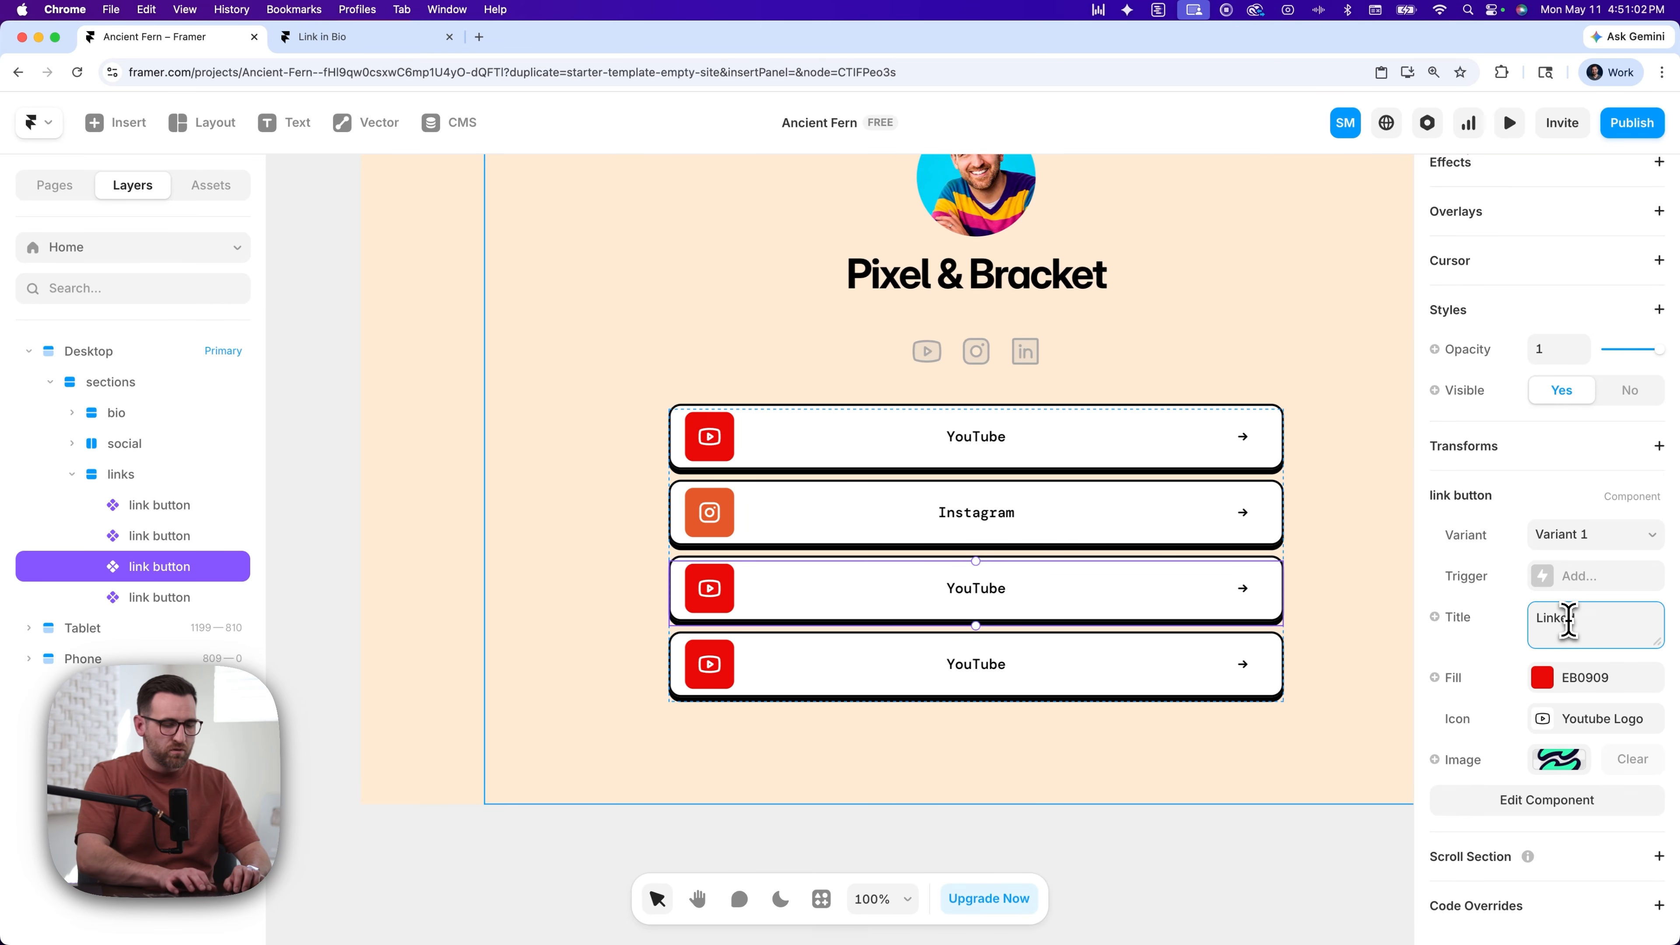
text(In)
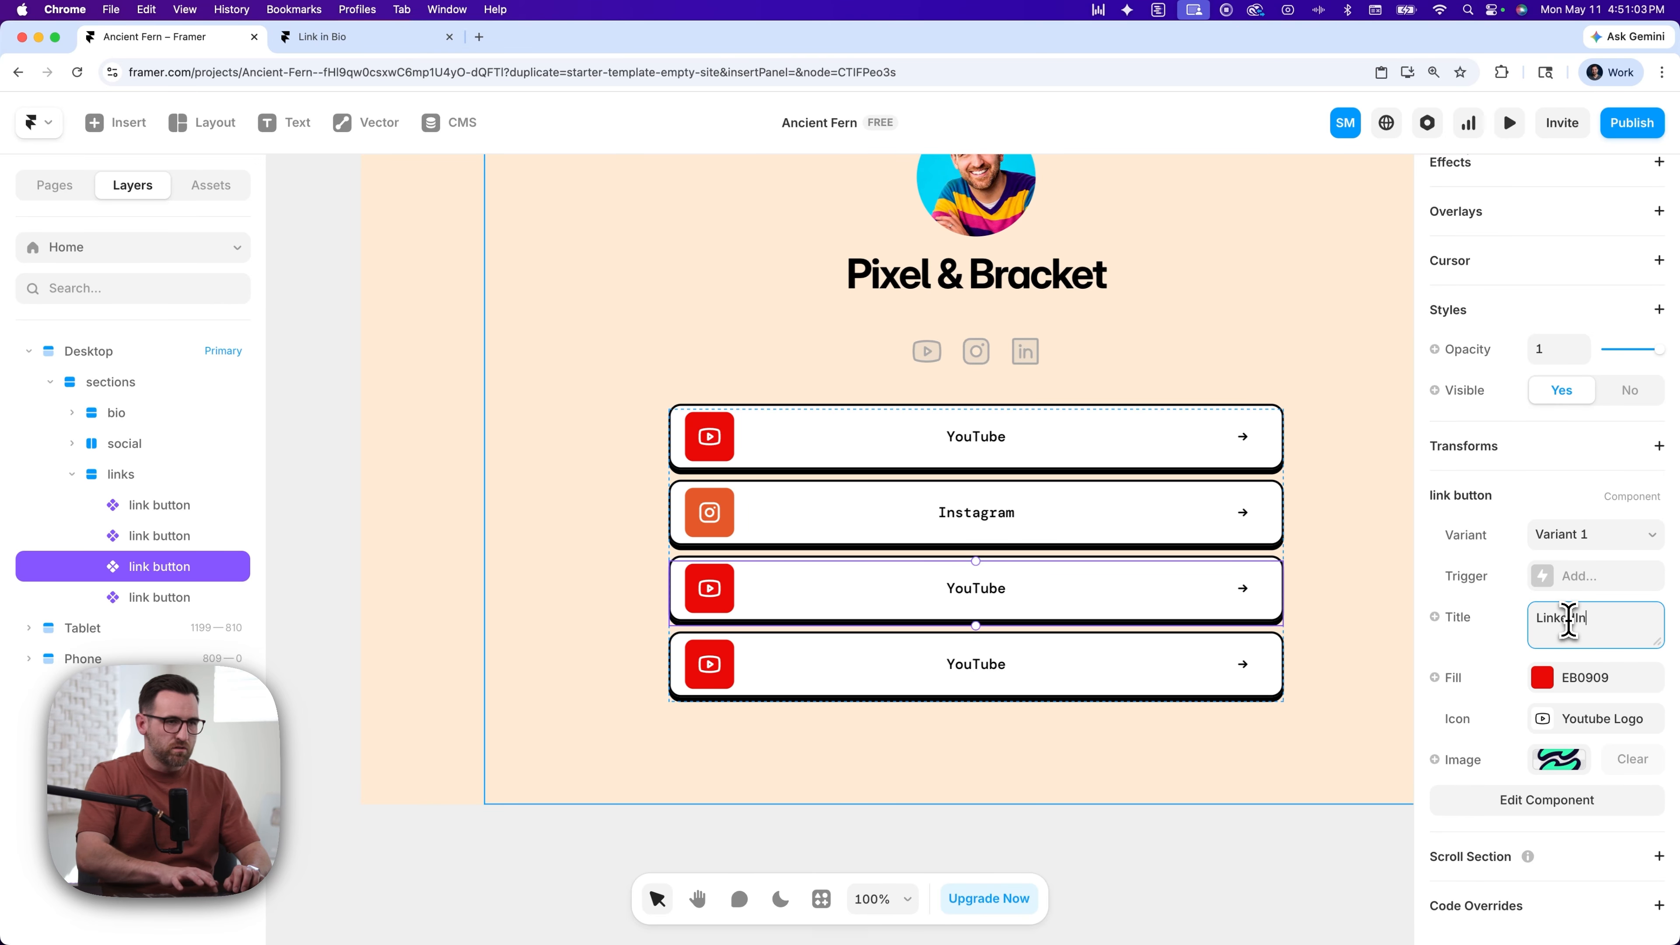
- Give the LinkedIn link button a blue 0936EB fill and the LinkedIn logo as its icon
click(1546, 687)
drag(1281, 771, 1296, 770)
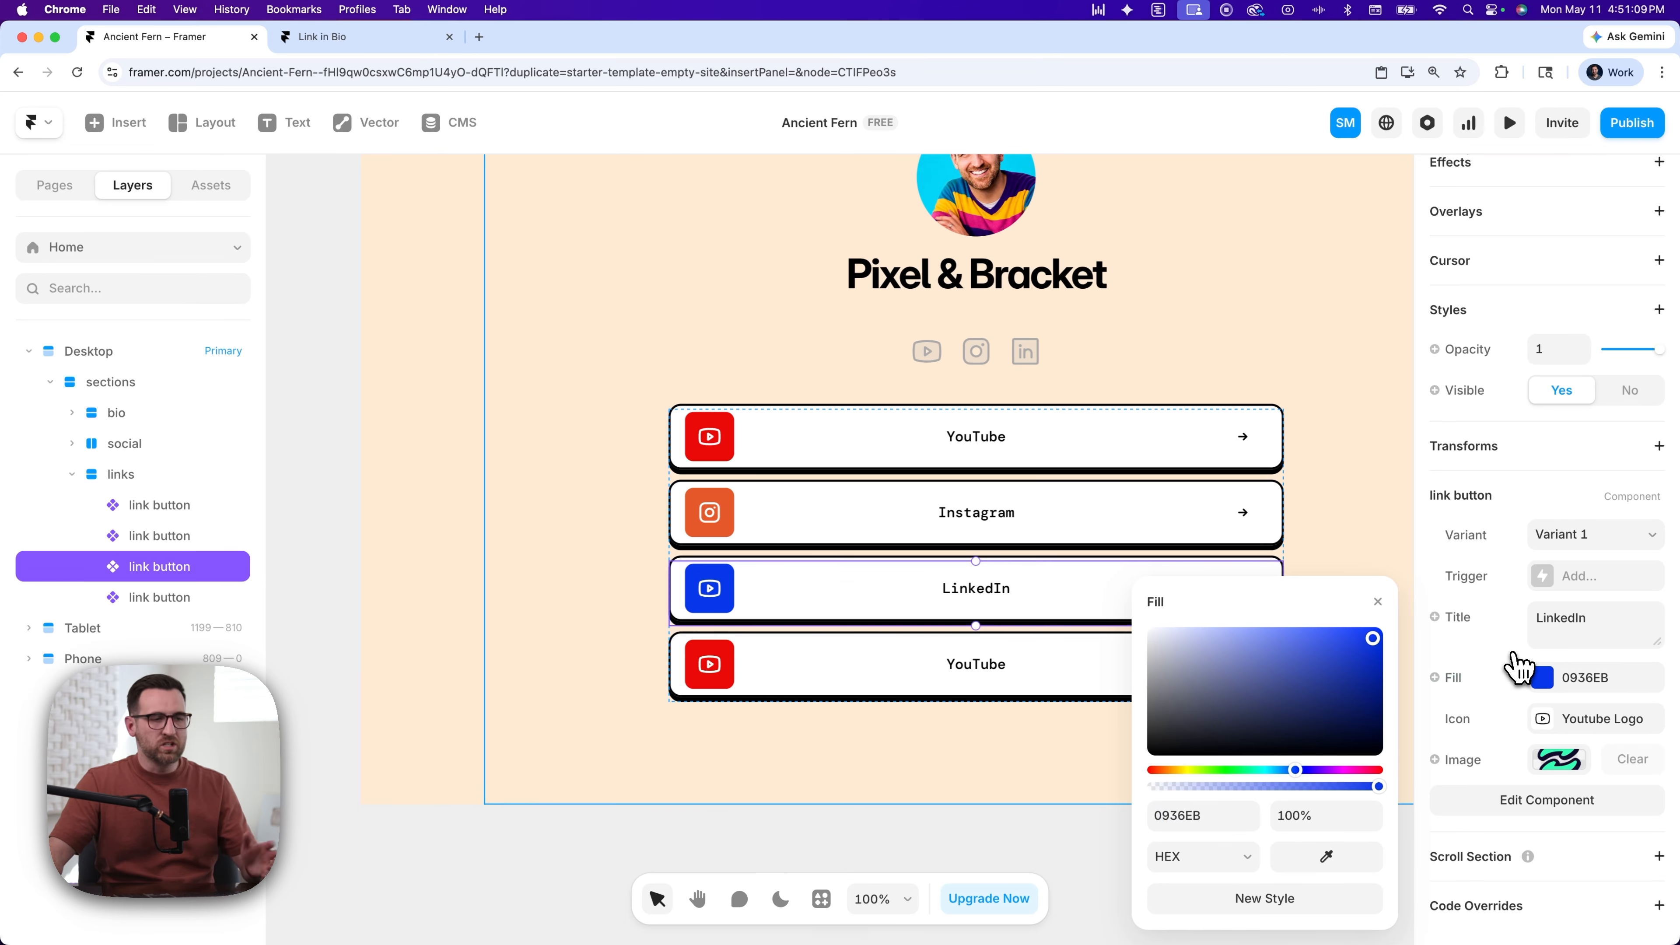
click(1550, 719)
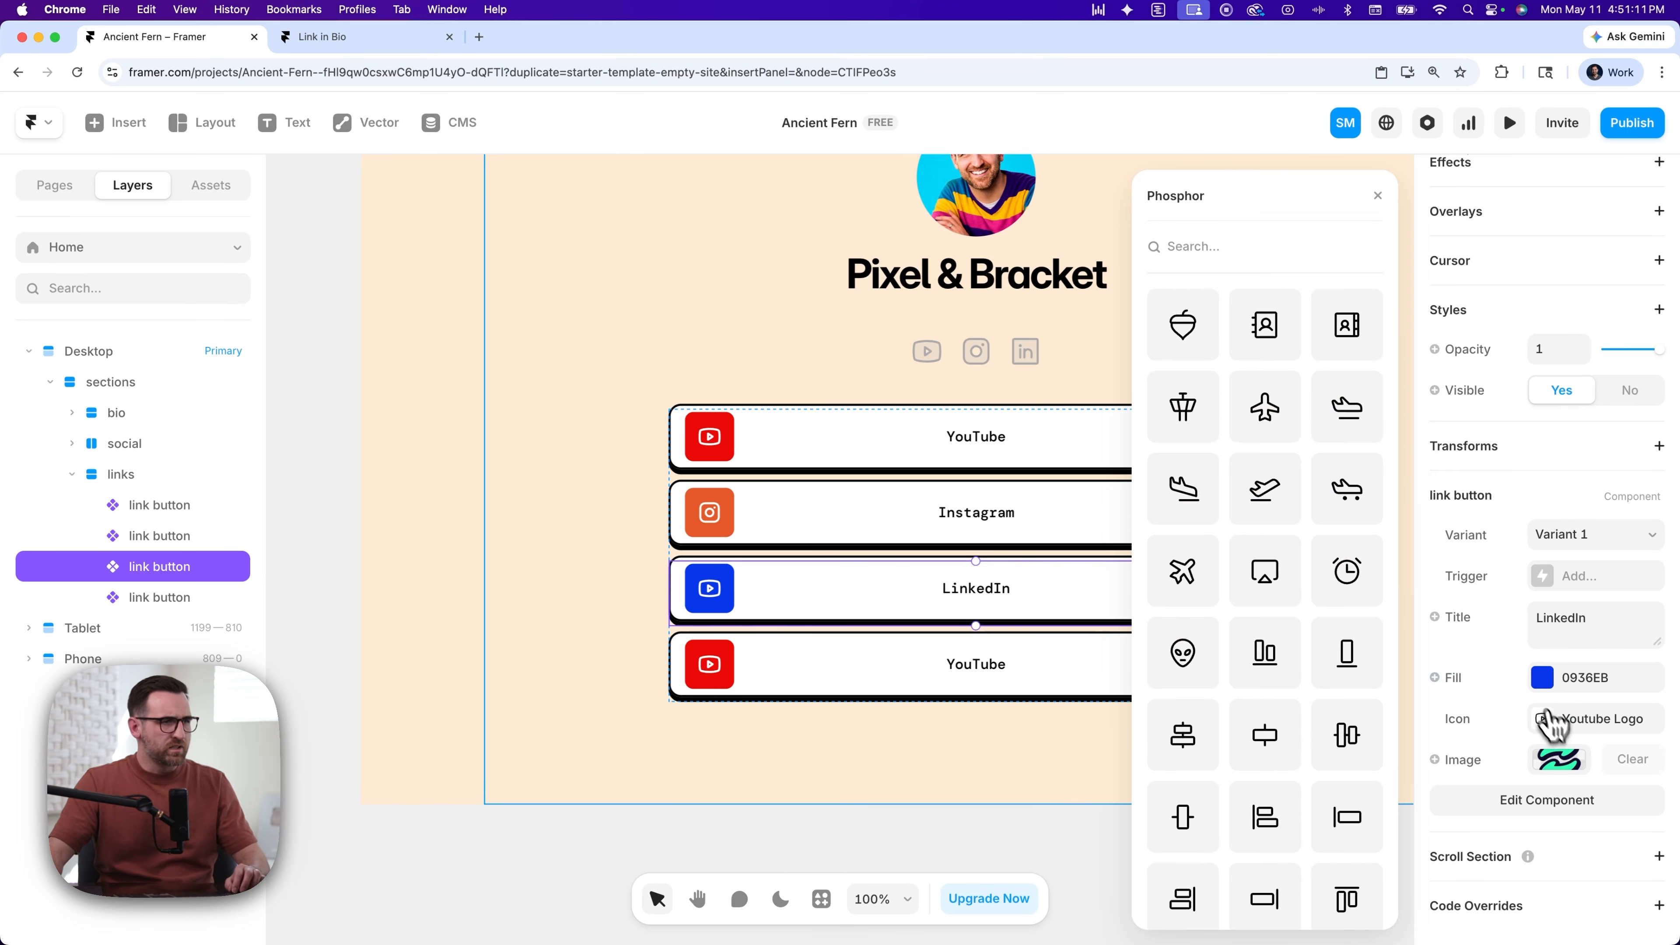
click(1290, 250)
text(linked)
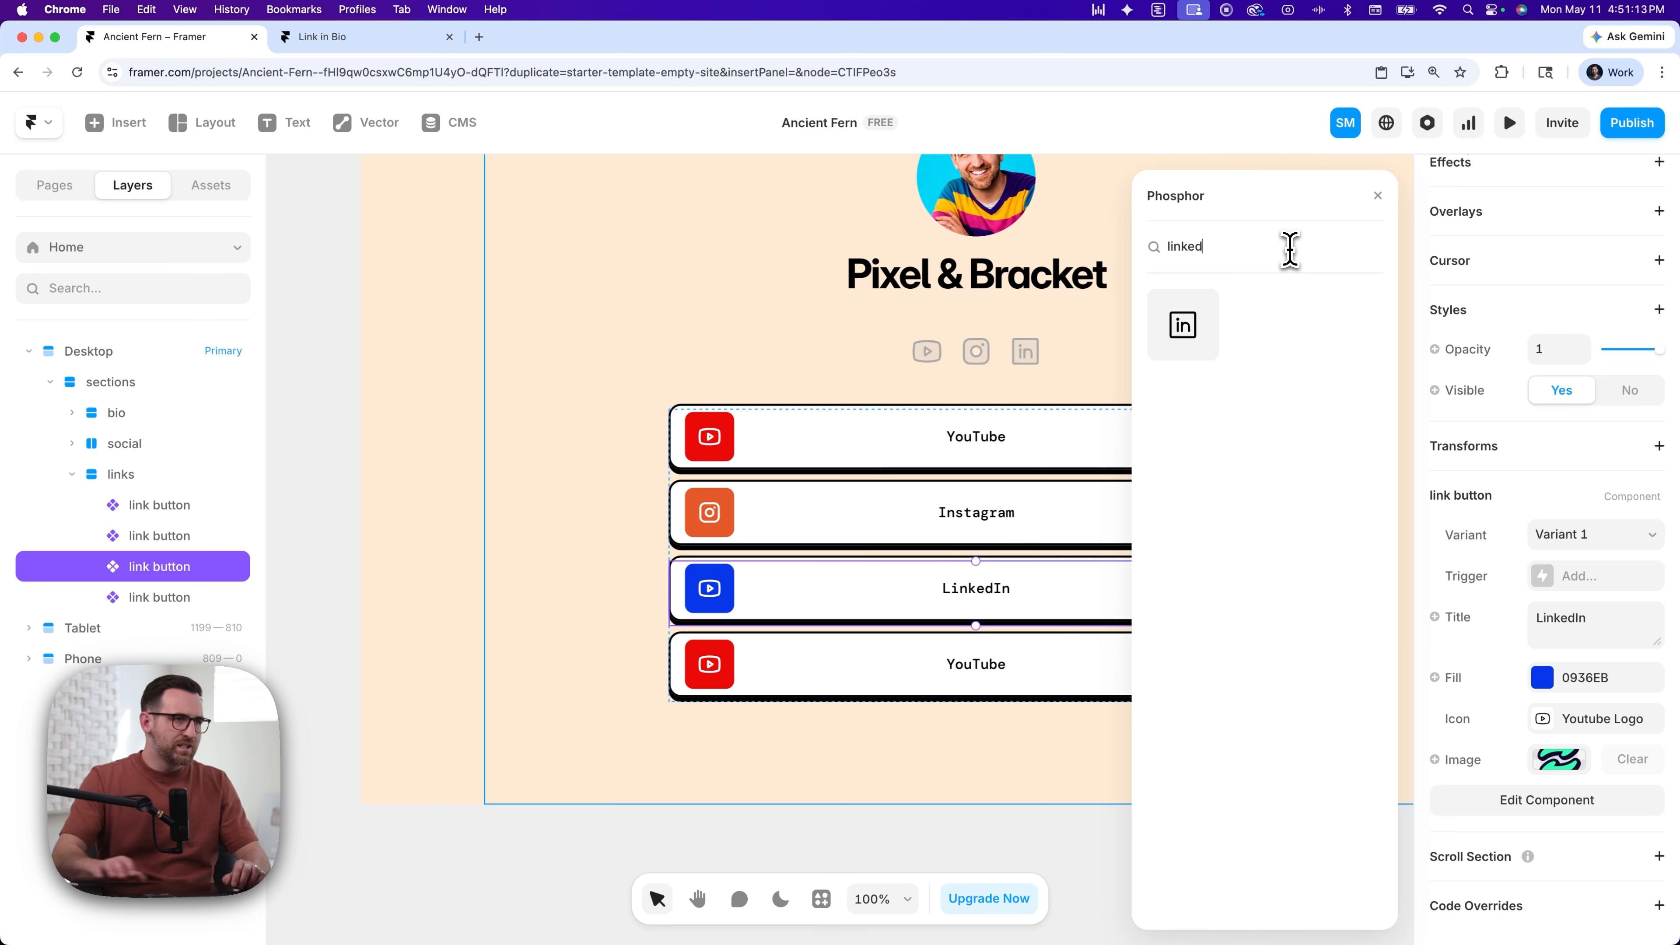
click(1183, 324)
- Set the title of the fourth link button to "Website"
click(983, 668)
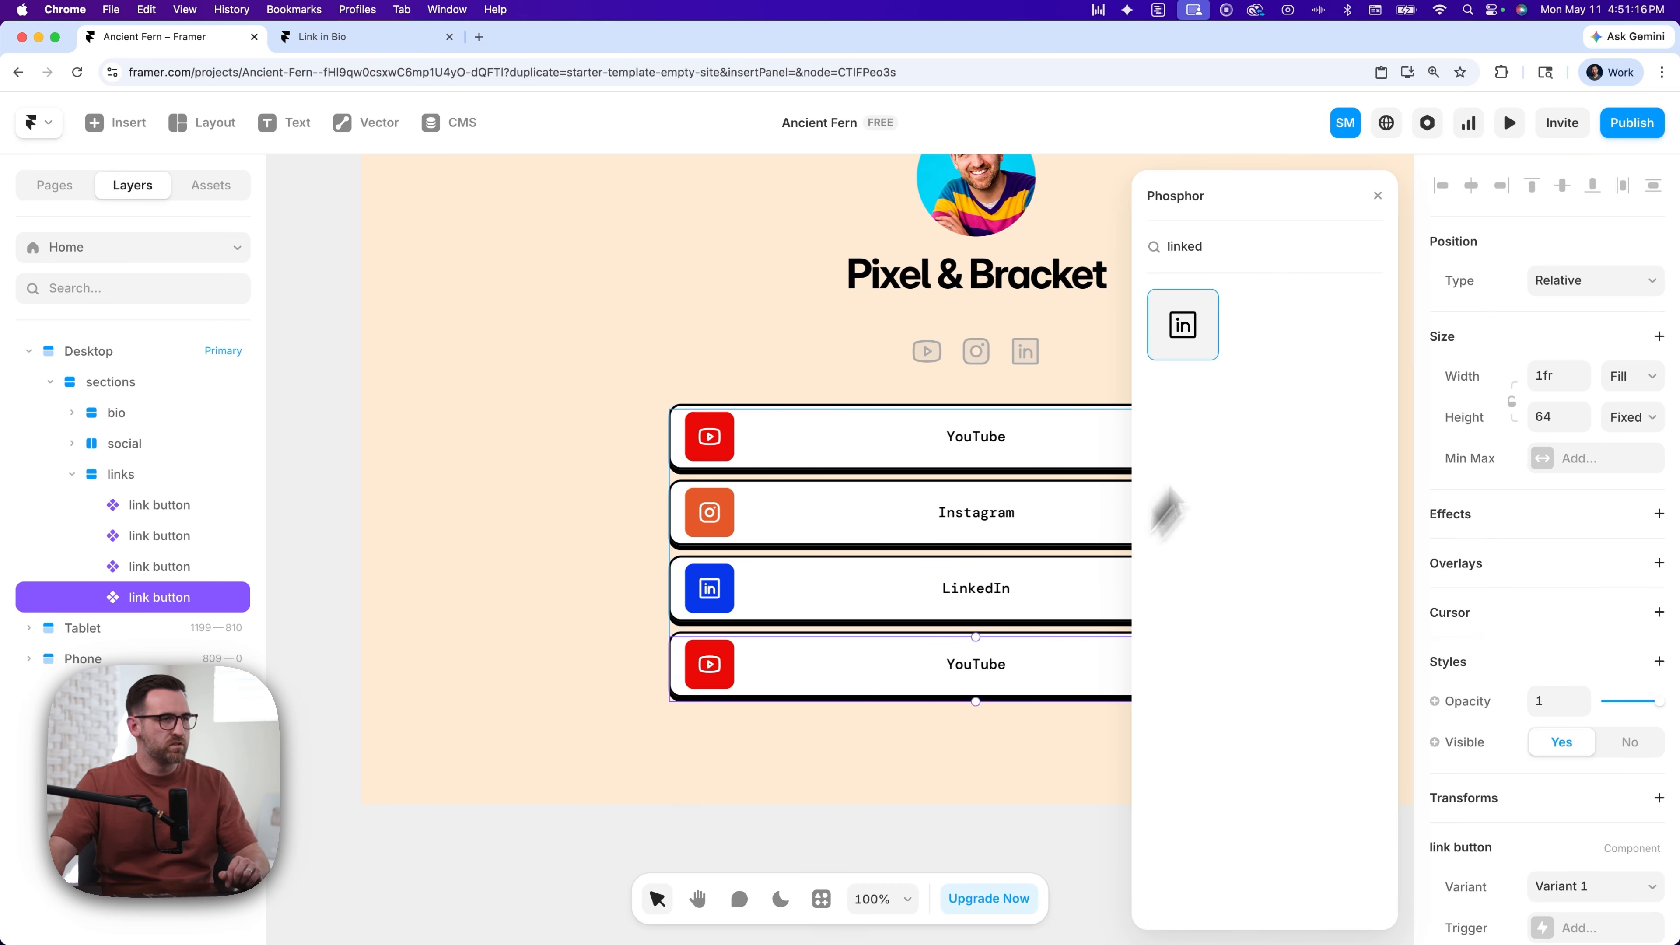
click(1378, 196)
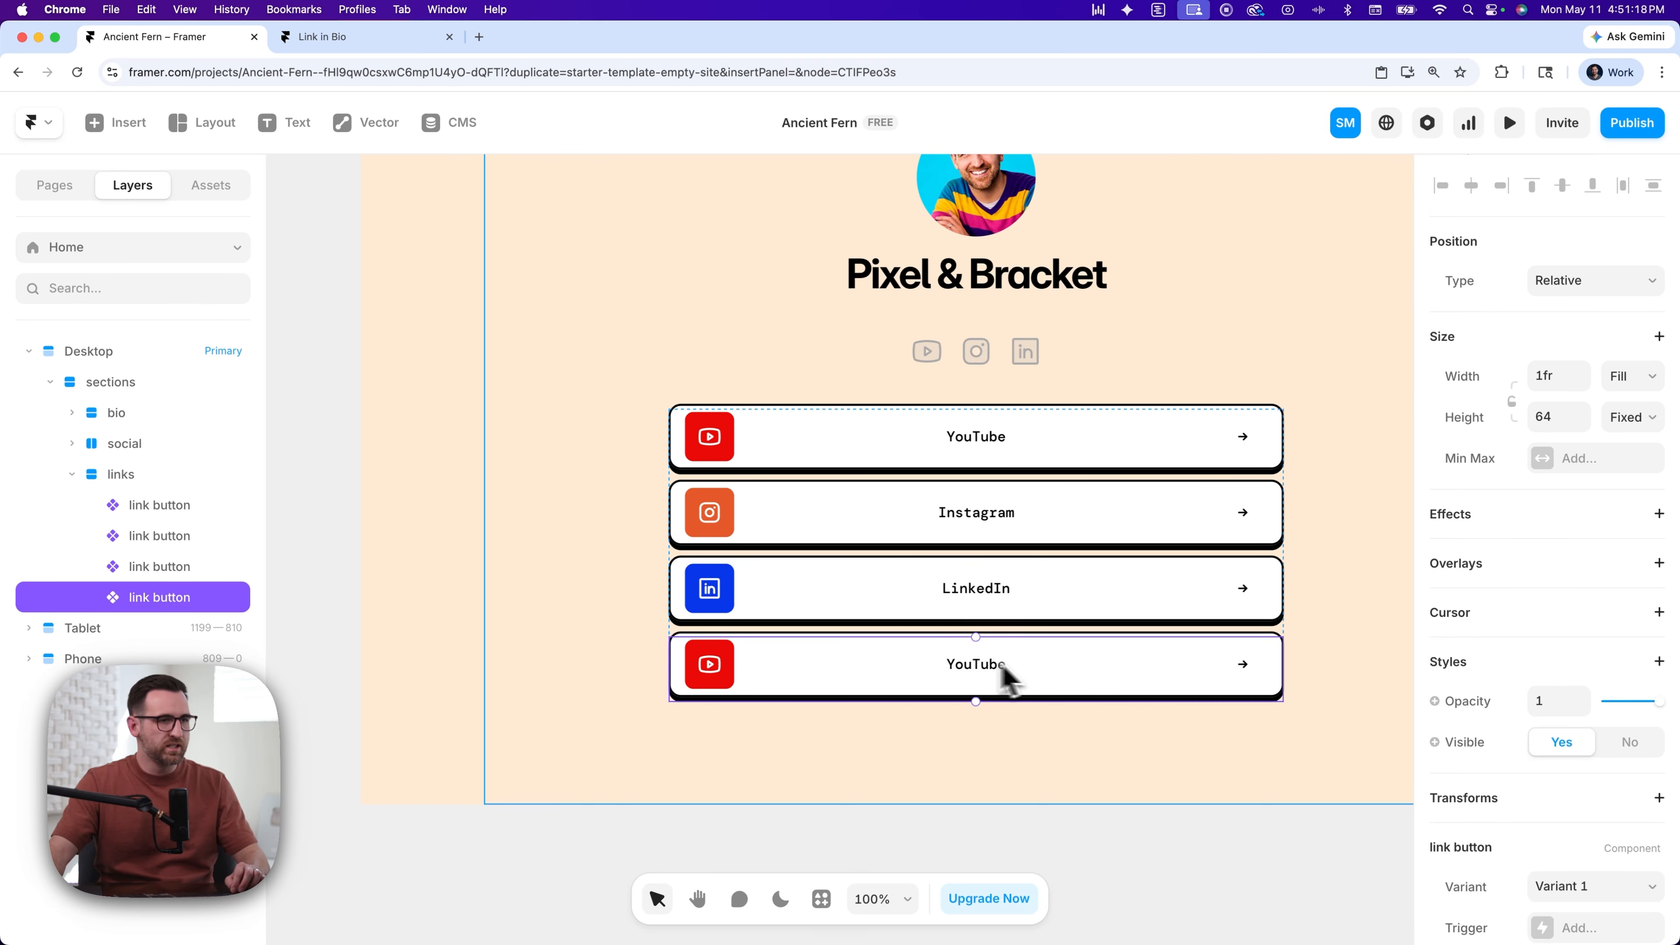
scroll(1542, 715, down, 5)
click(1602, 695)
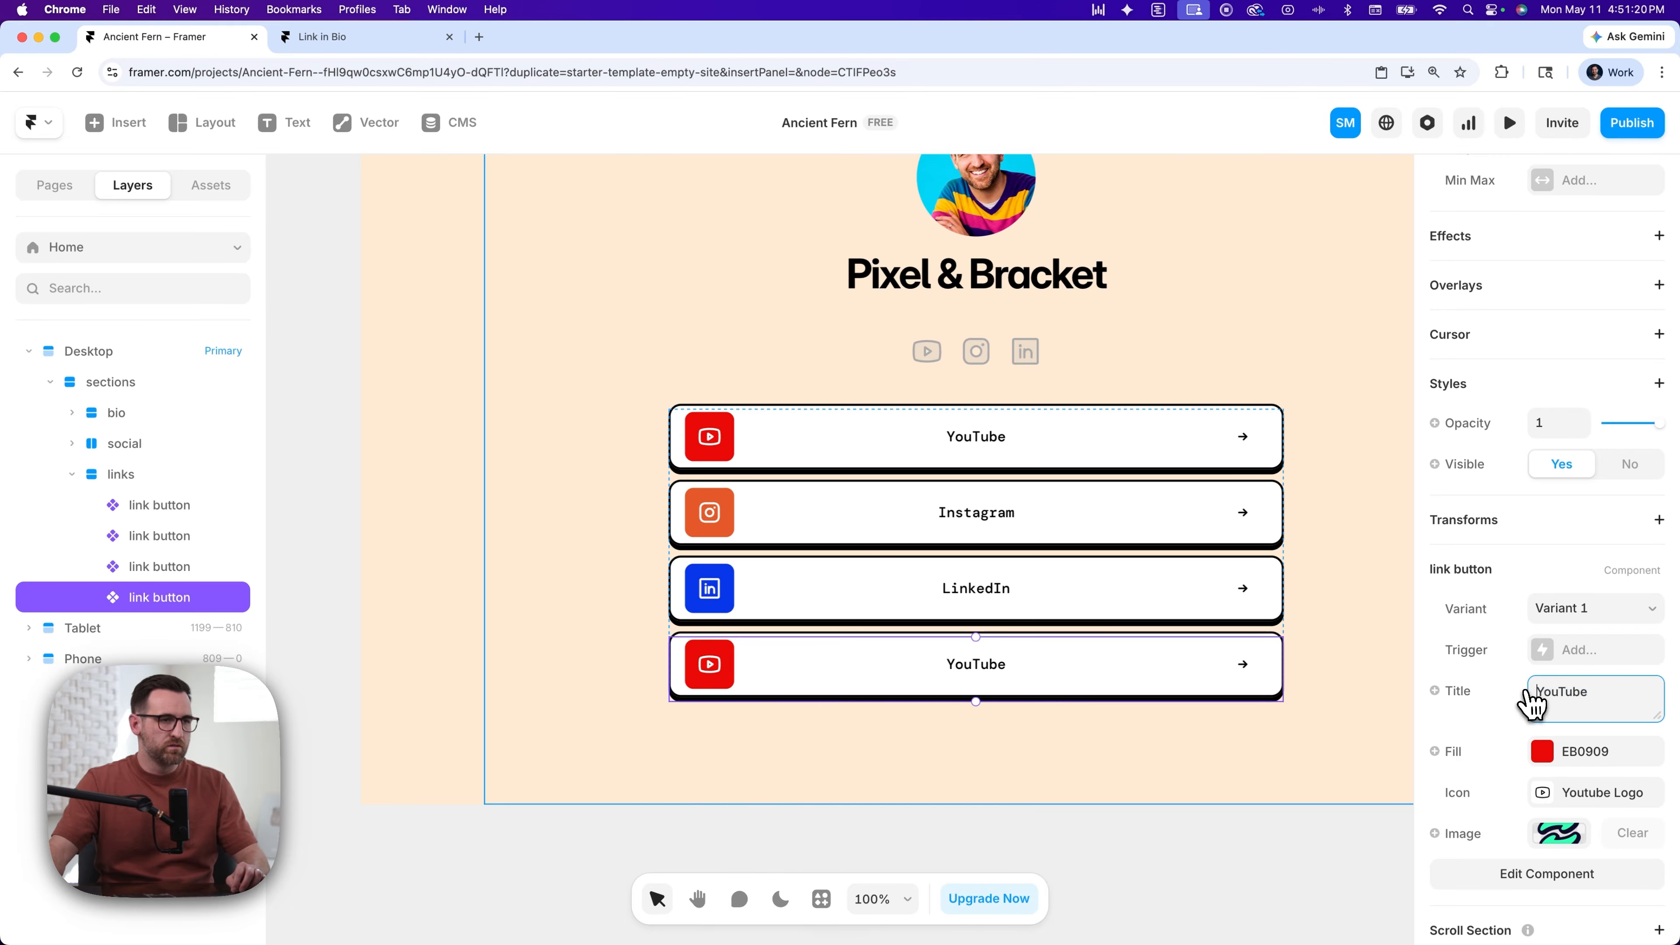
key(super+a)
text(Website)
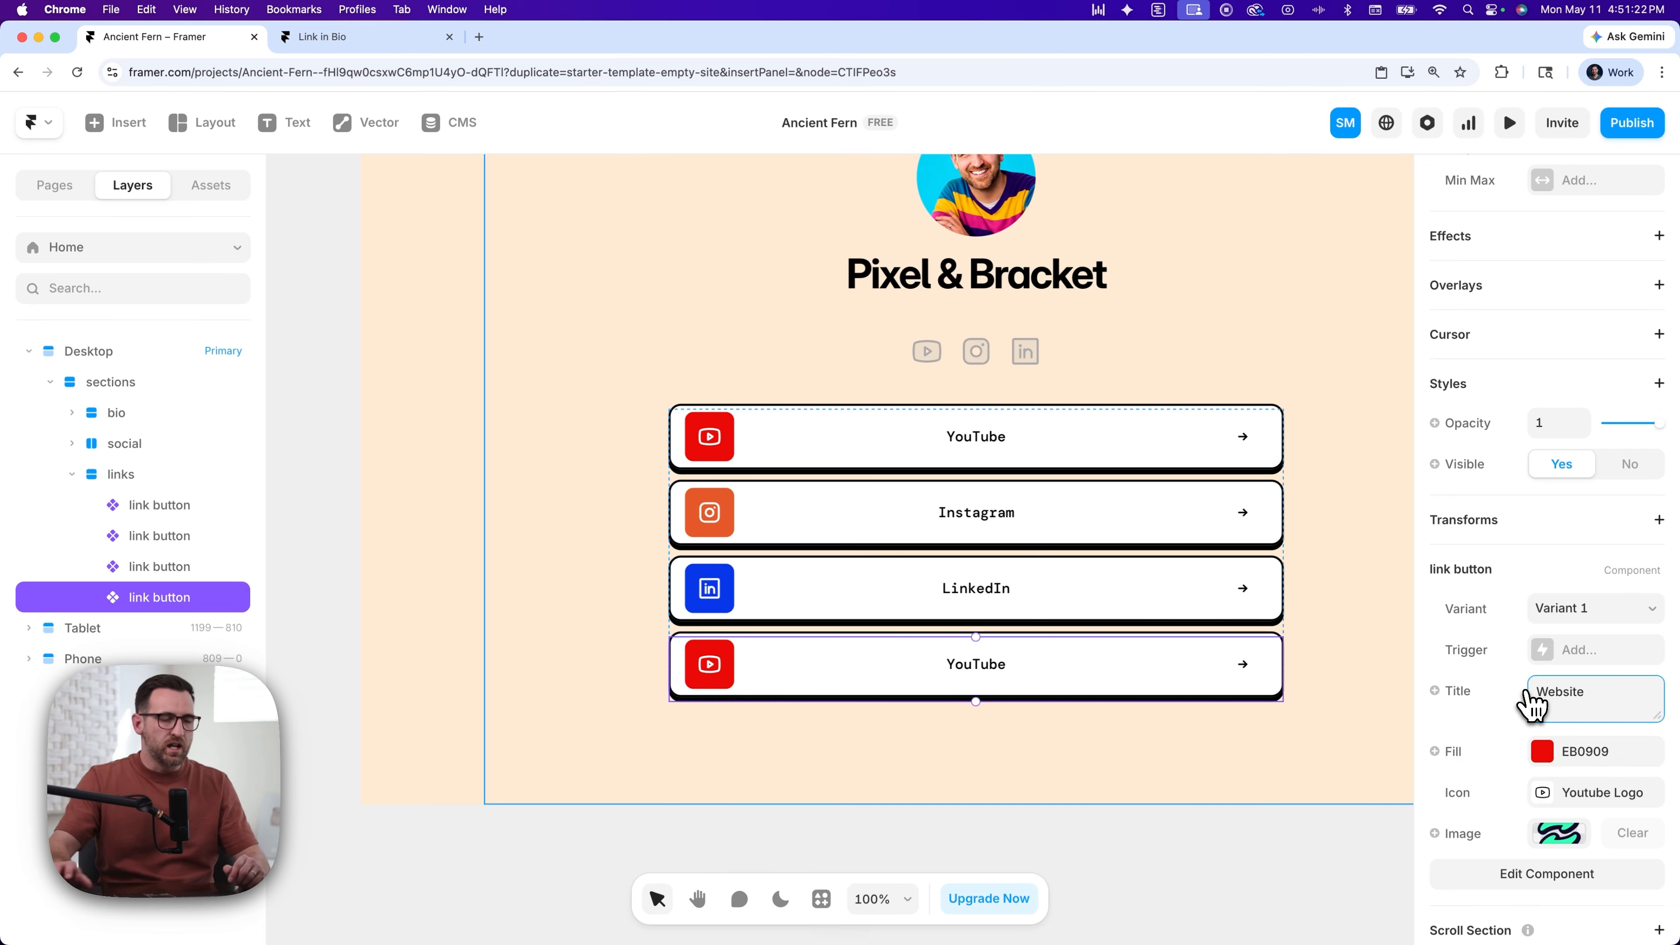
- Change the Website link button's fill to purple 7C1BDE
click(1542, 751)
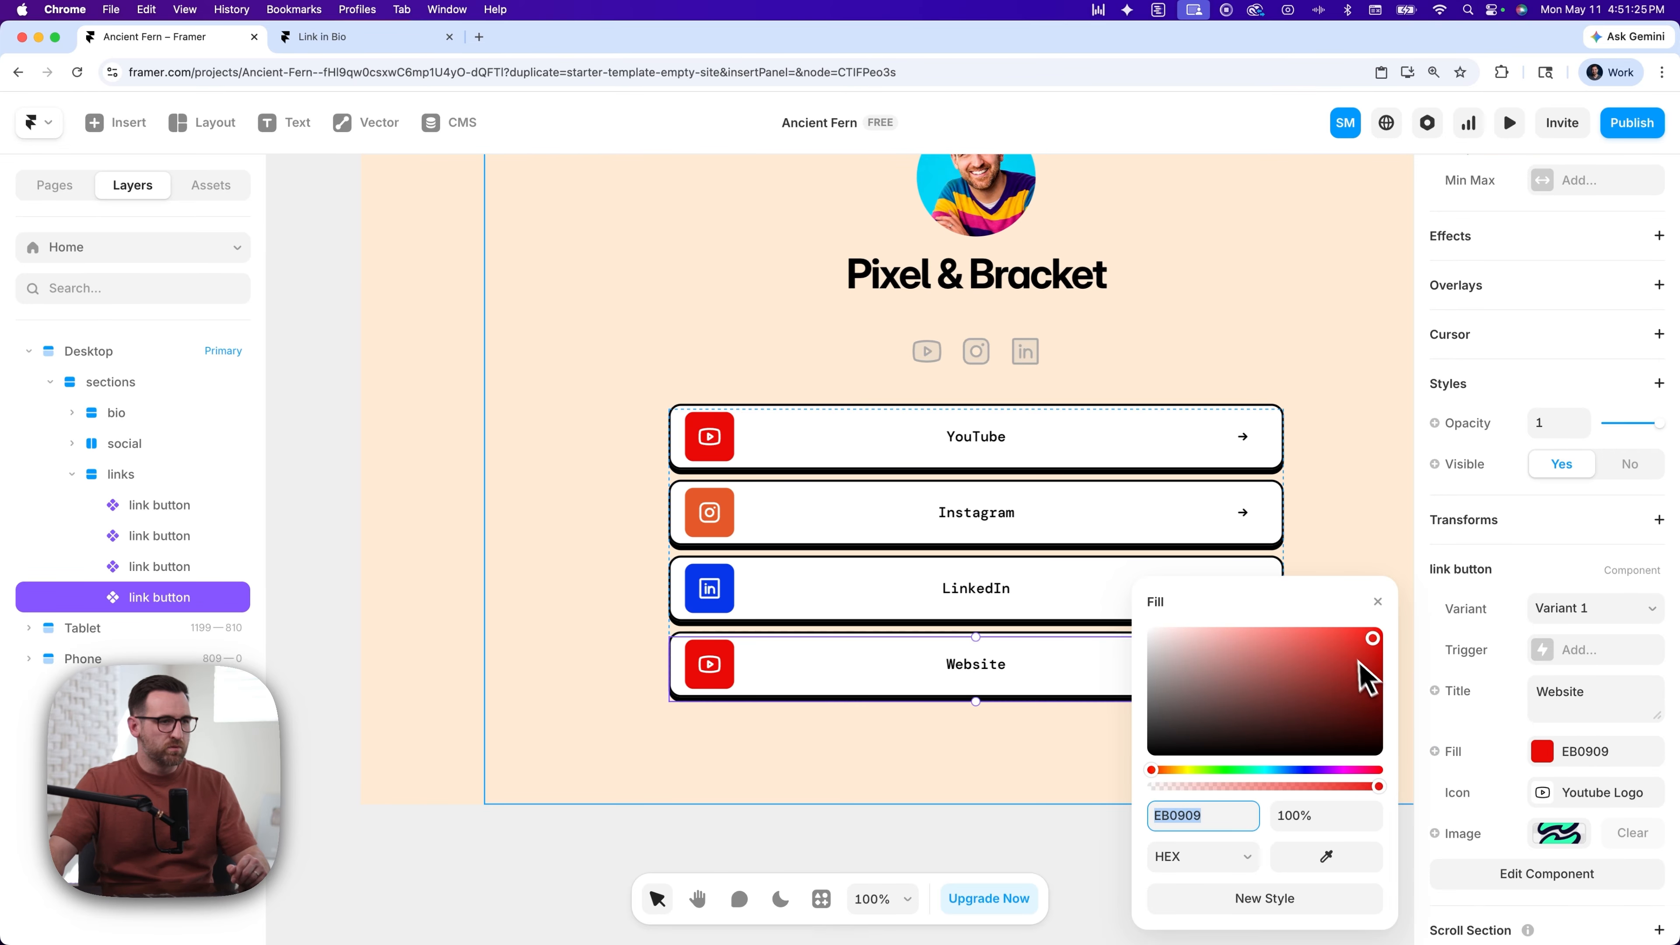
drag(1361, 663, 1351, 642)
drag(1315, 761, 1335, 773)
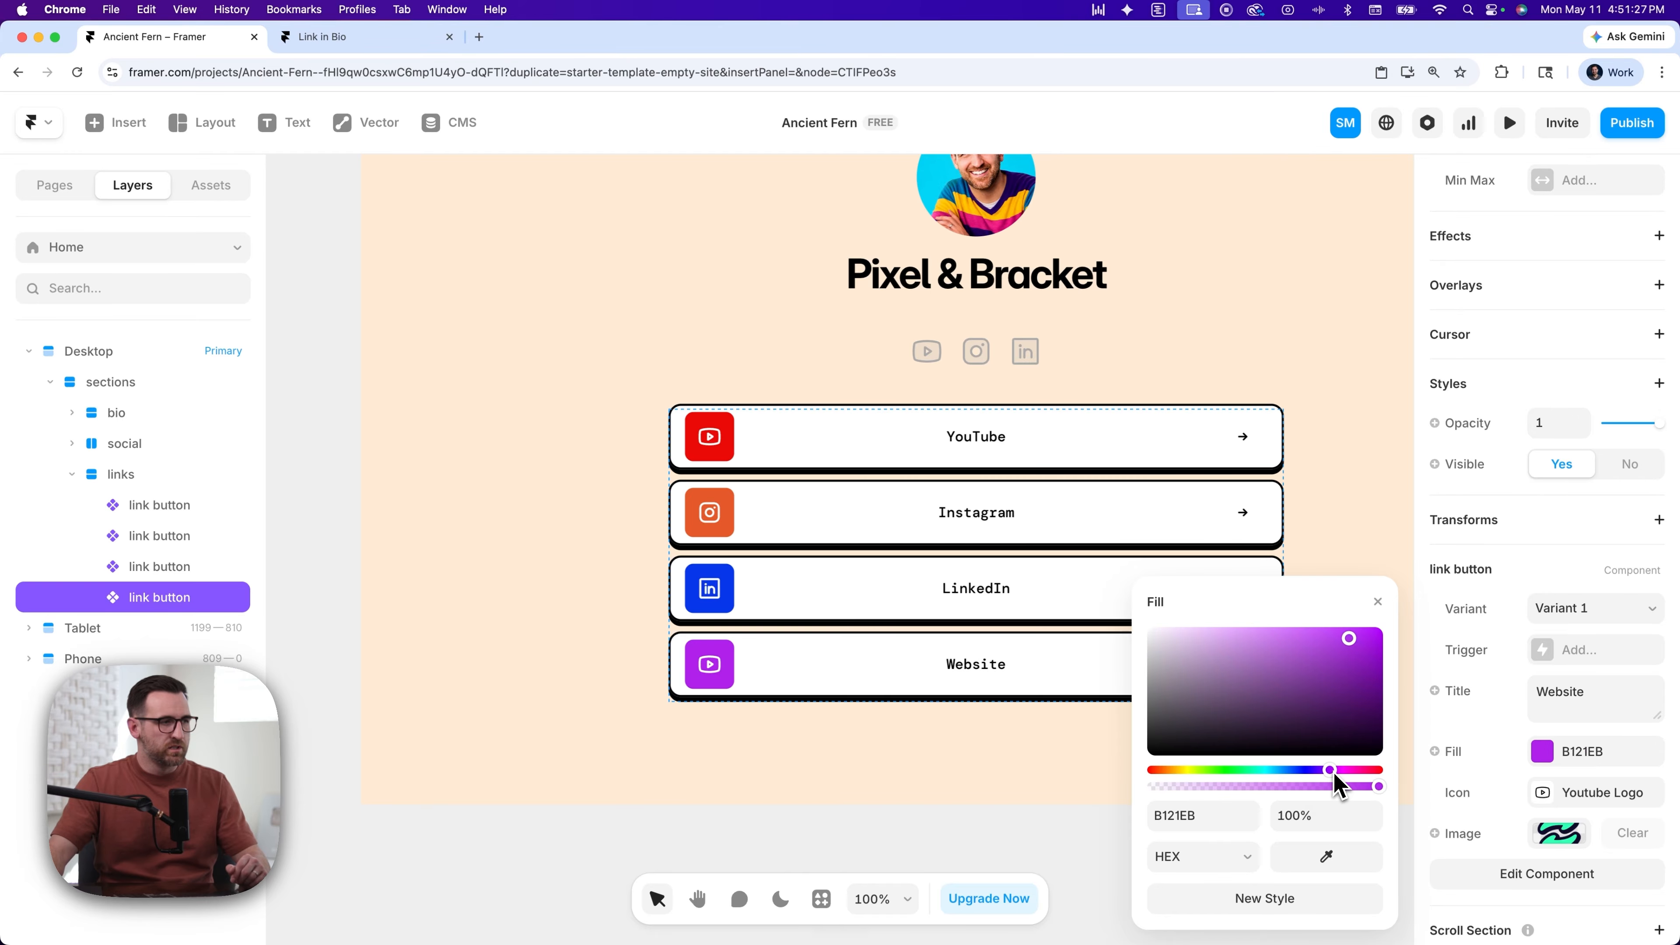
drag(1351, 639, 1356, 650)
drag(1333, 770, 1322, 774)
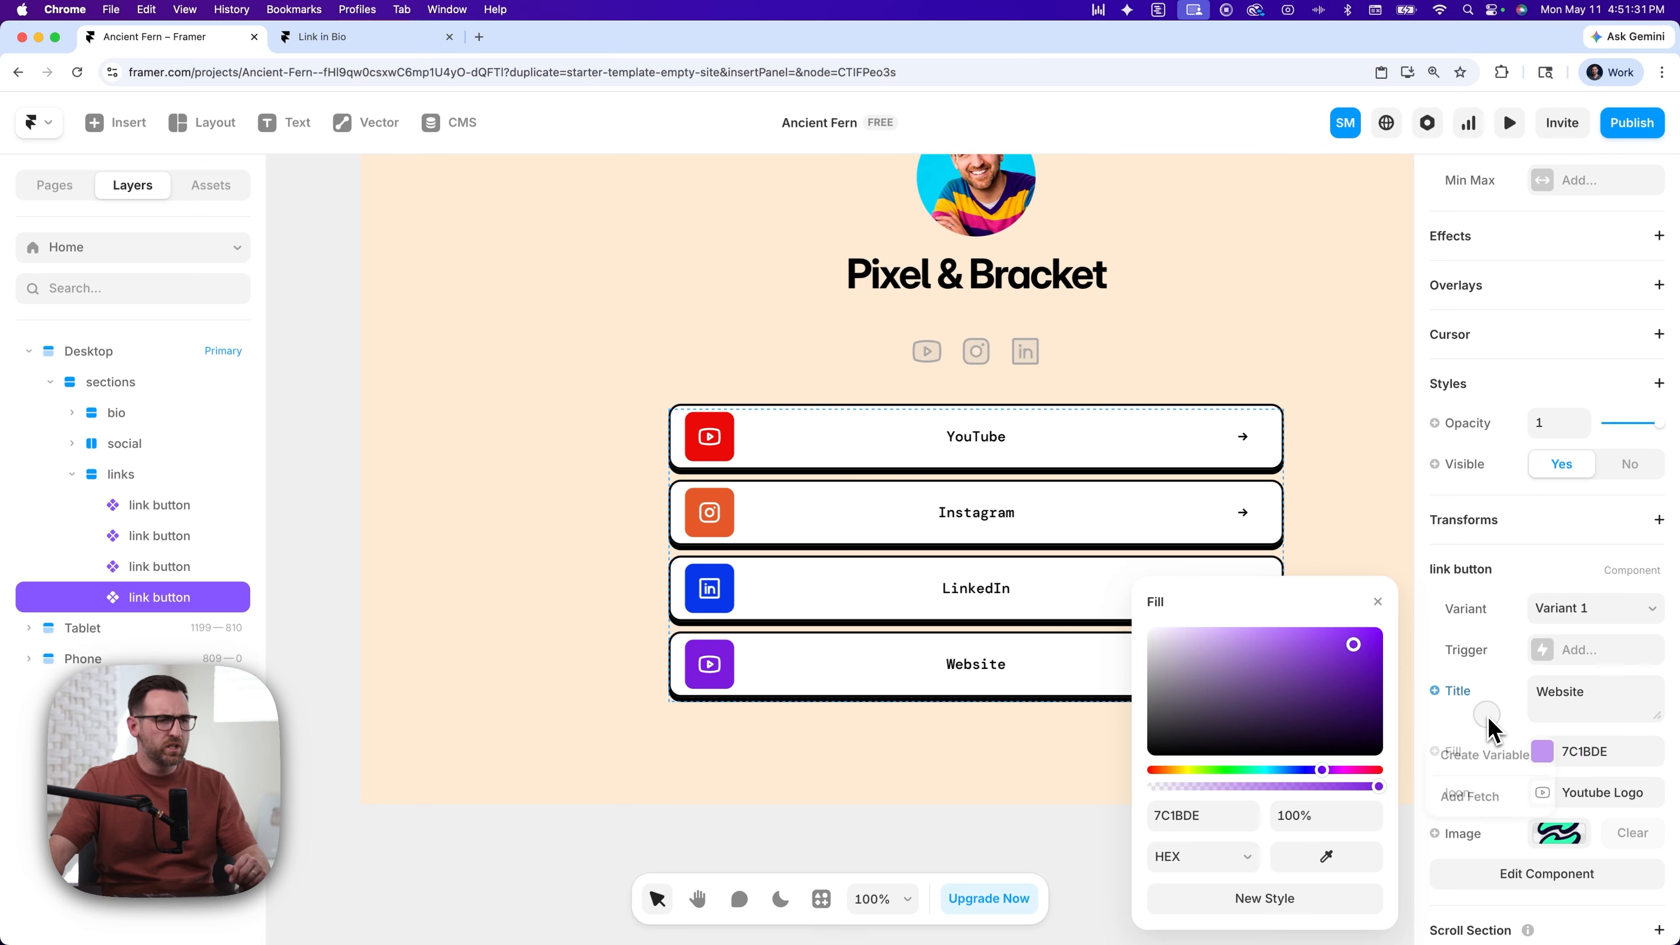
- Search the icon set for "globe" and use the Globe icon on the Website link button
click(1604, 795)
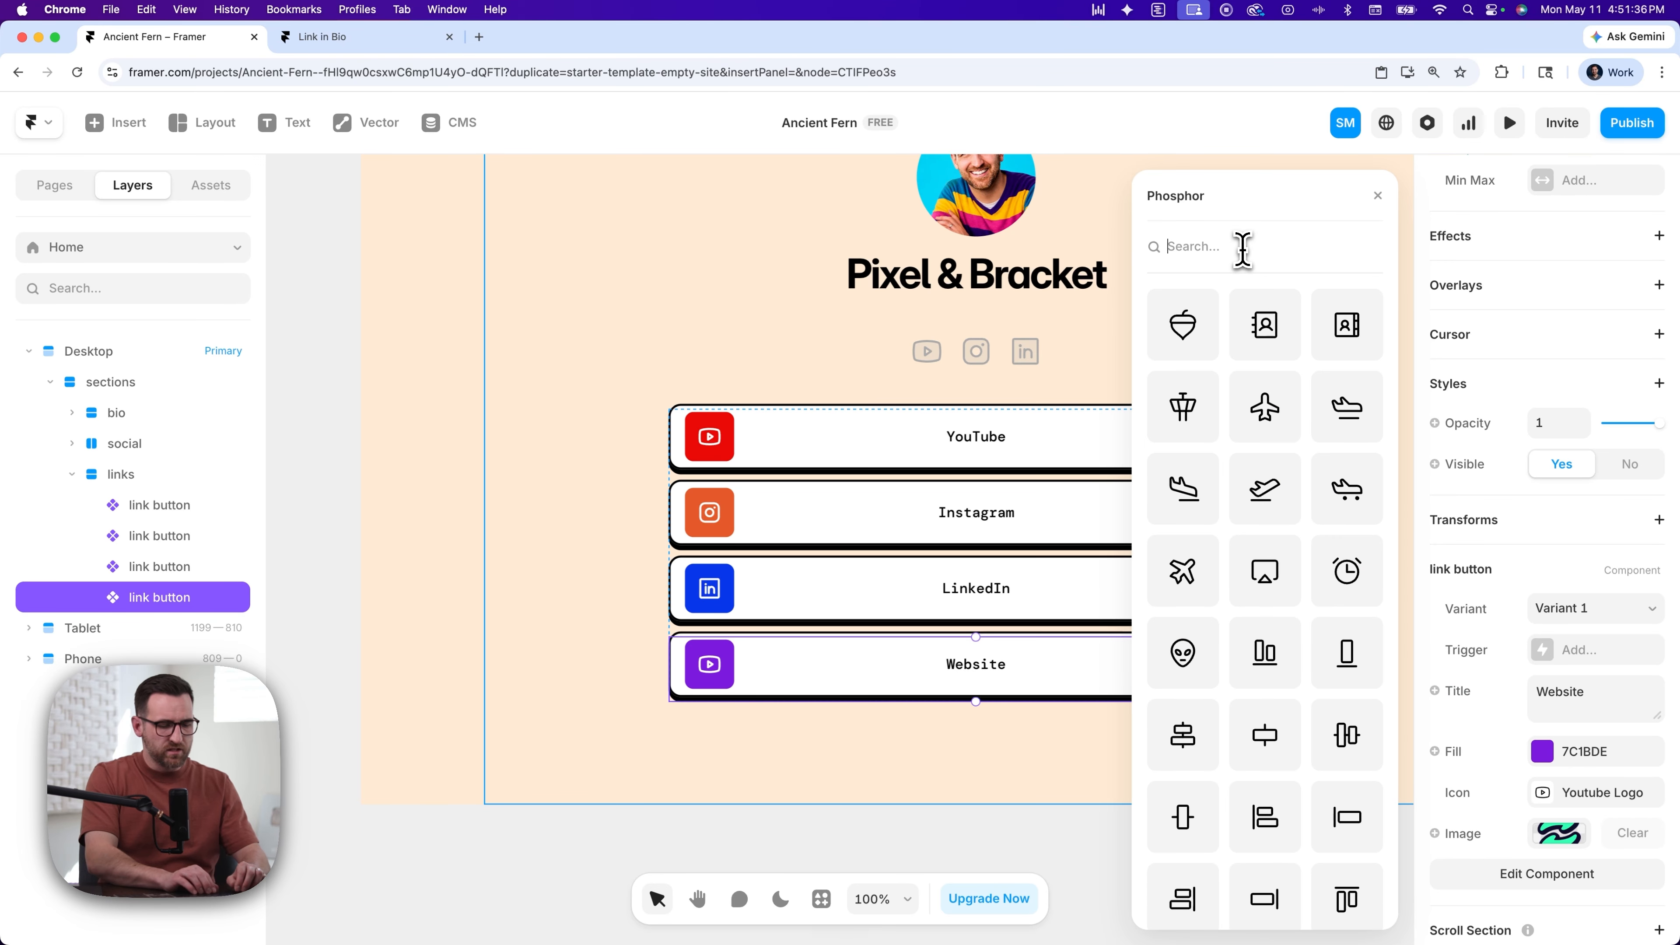
text(globe)
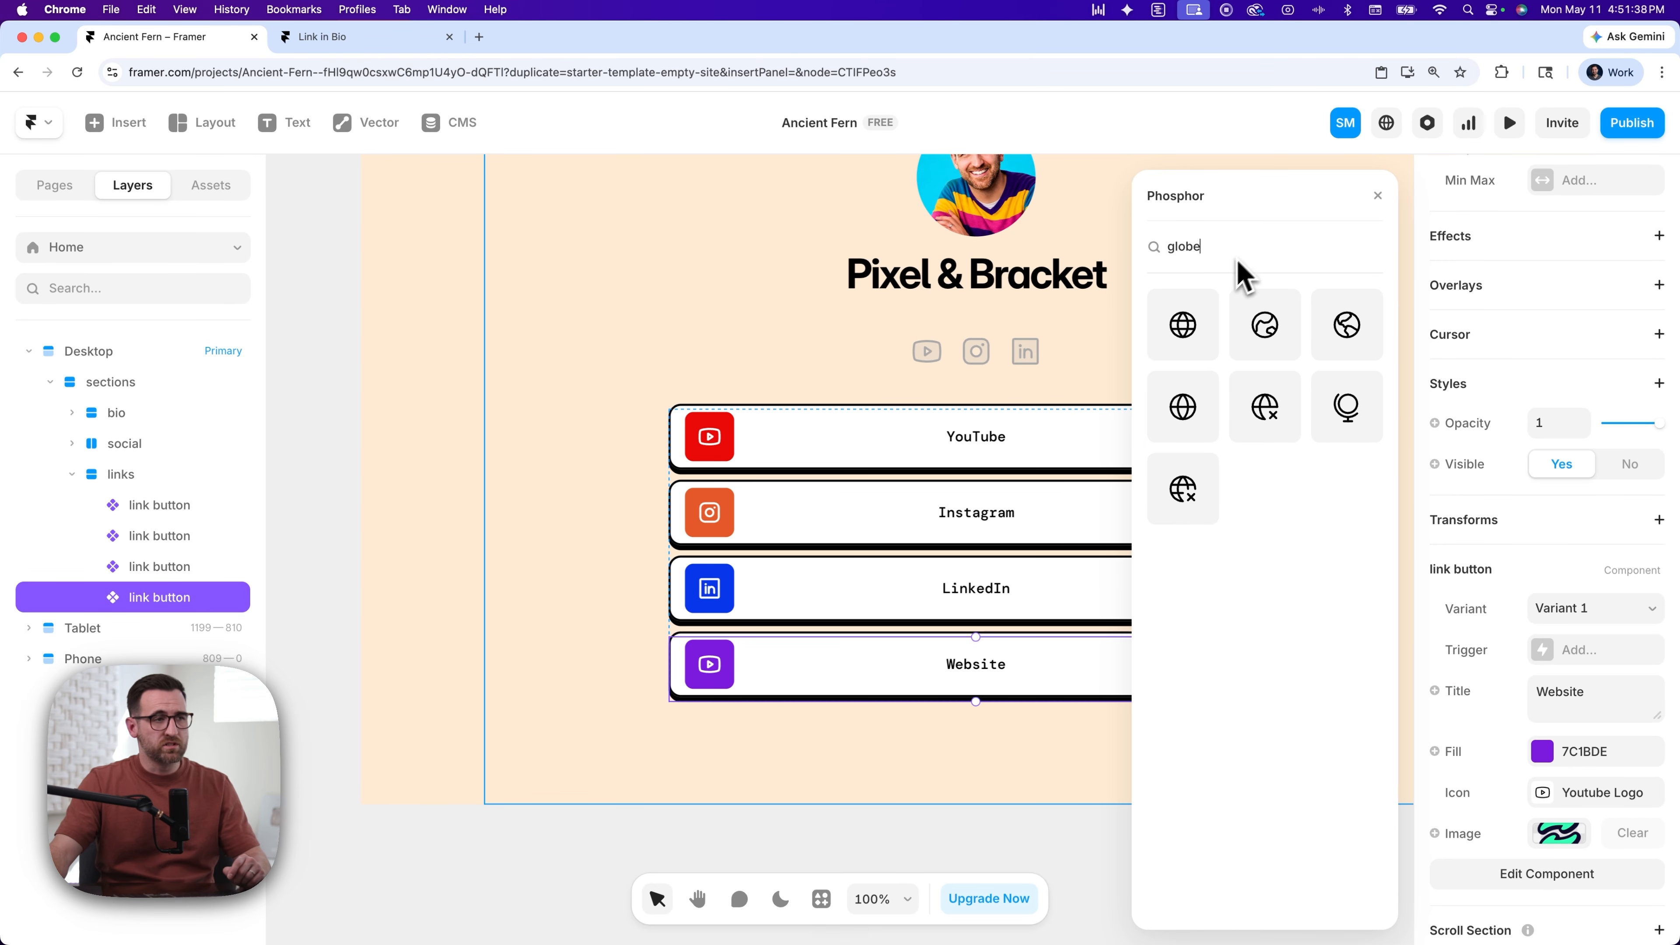
click(1196, 332)
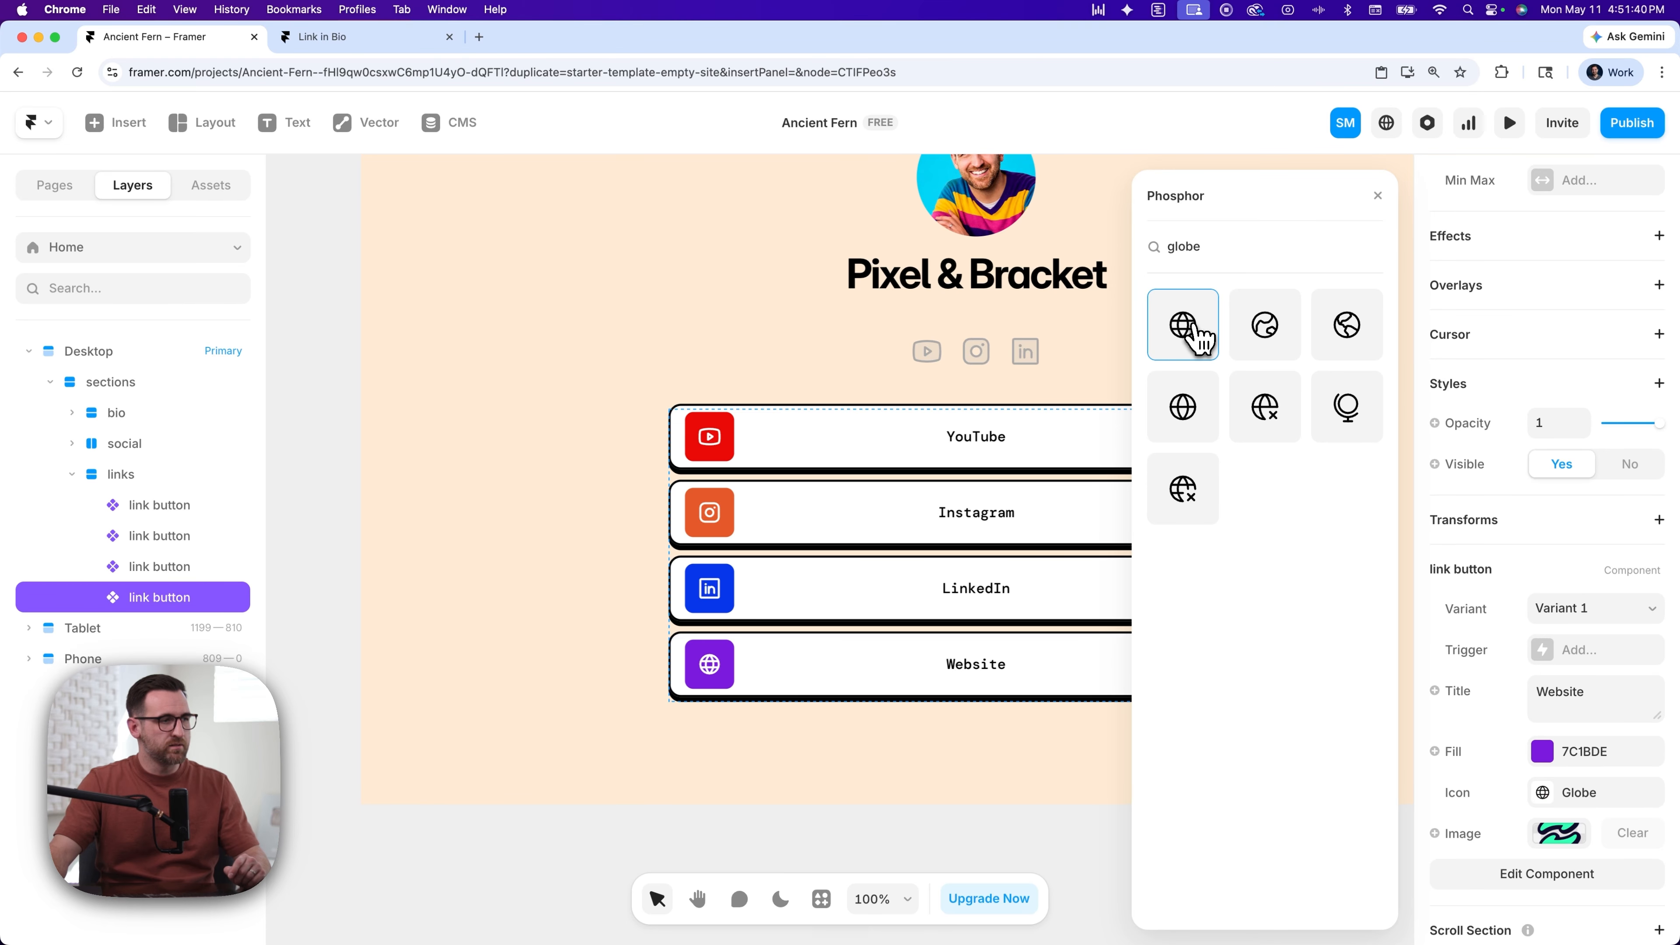
click(1115, 395)
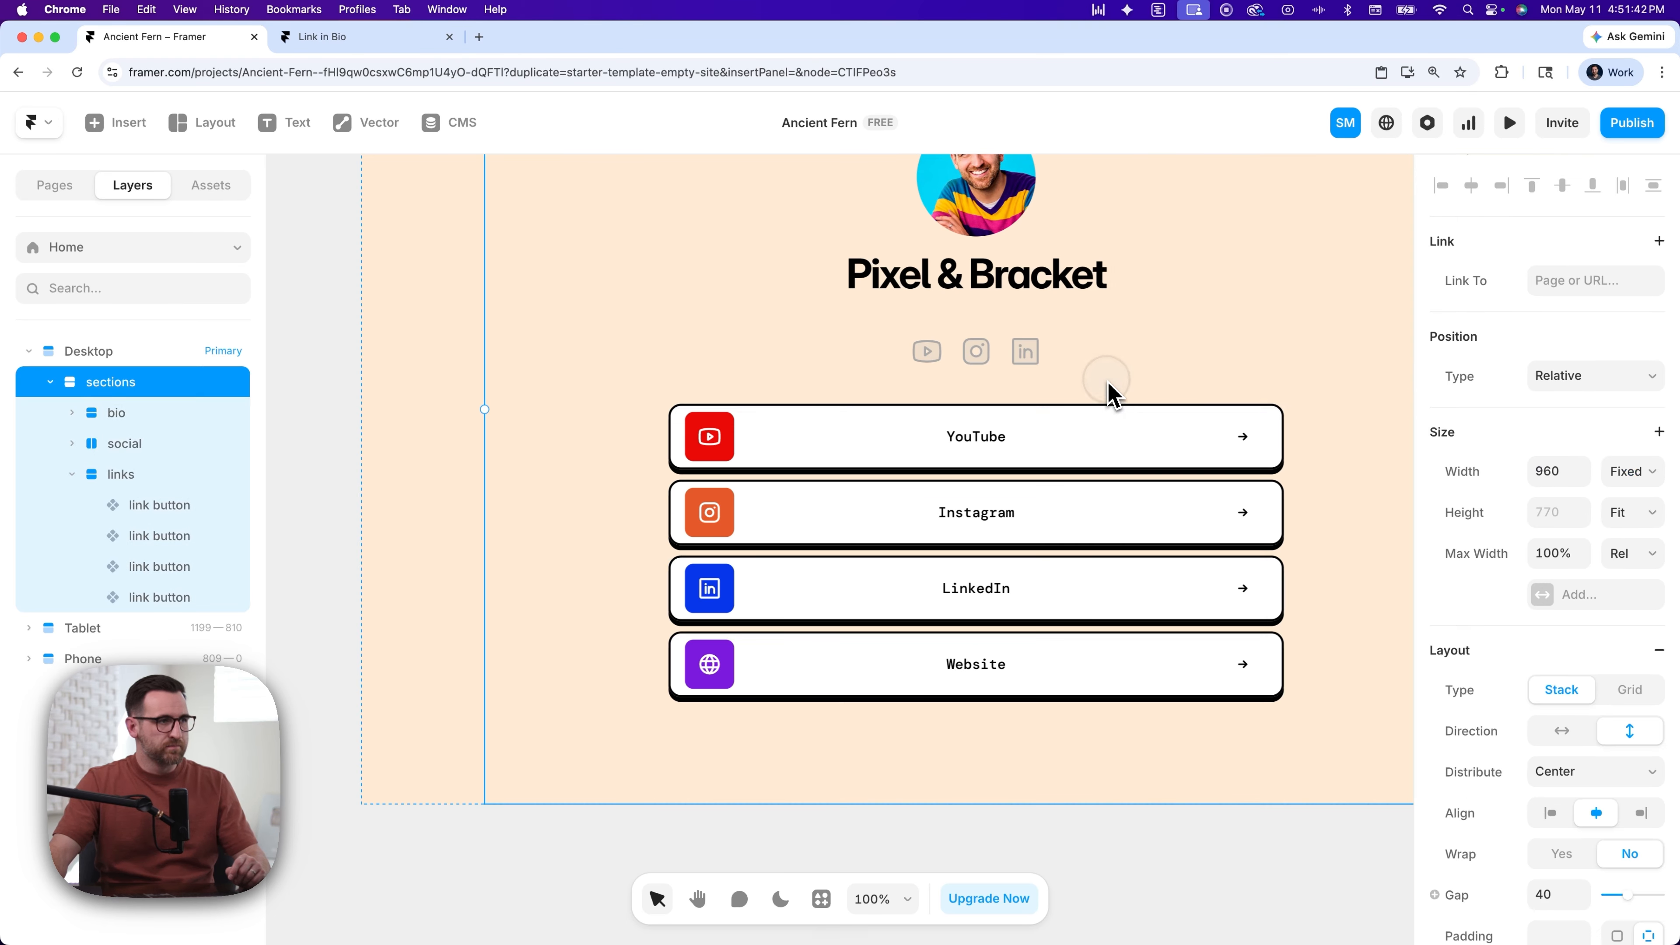
- Open the link button component and create a variable for the Link To property of its primary variant
click(1154, 467)
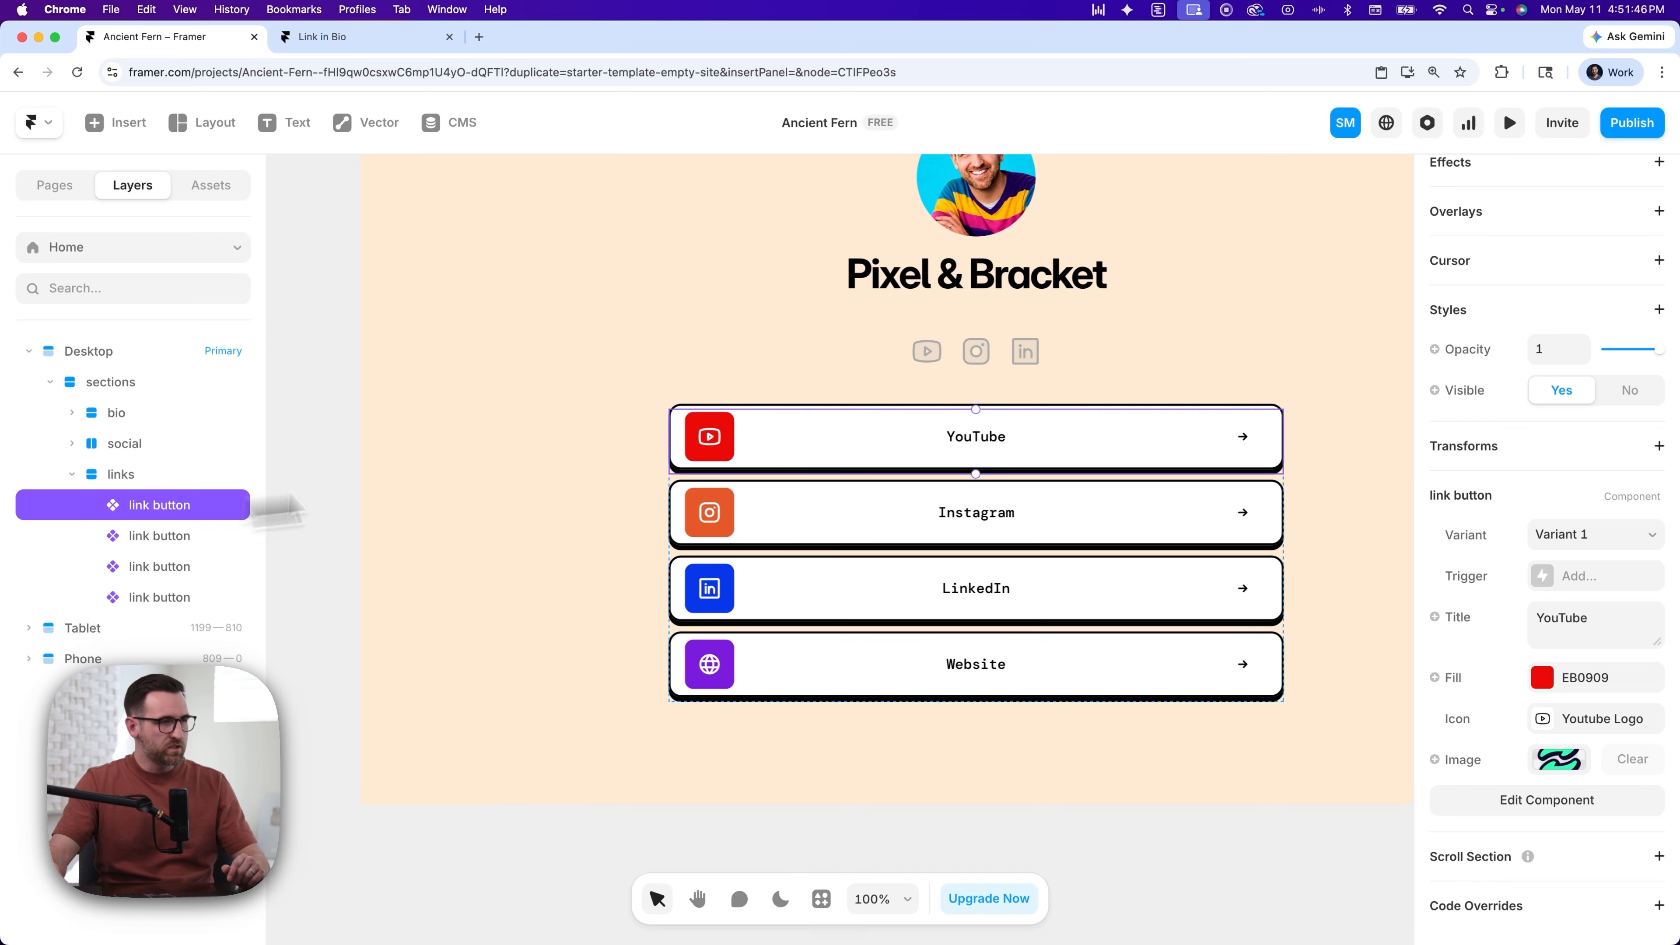
scroll(1488, 347, up, 5)
scroll(1490, 349, up, 2)
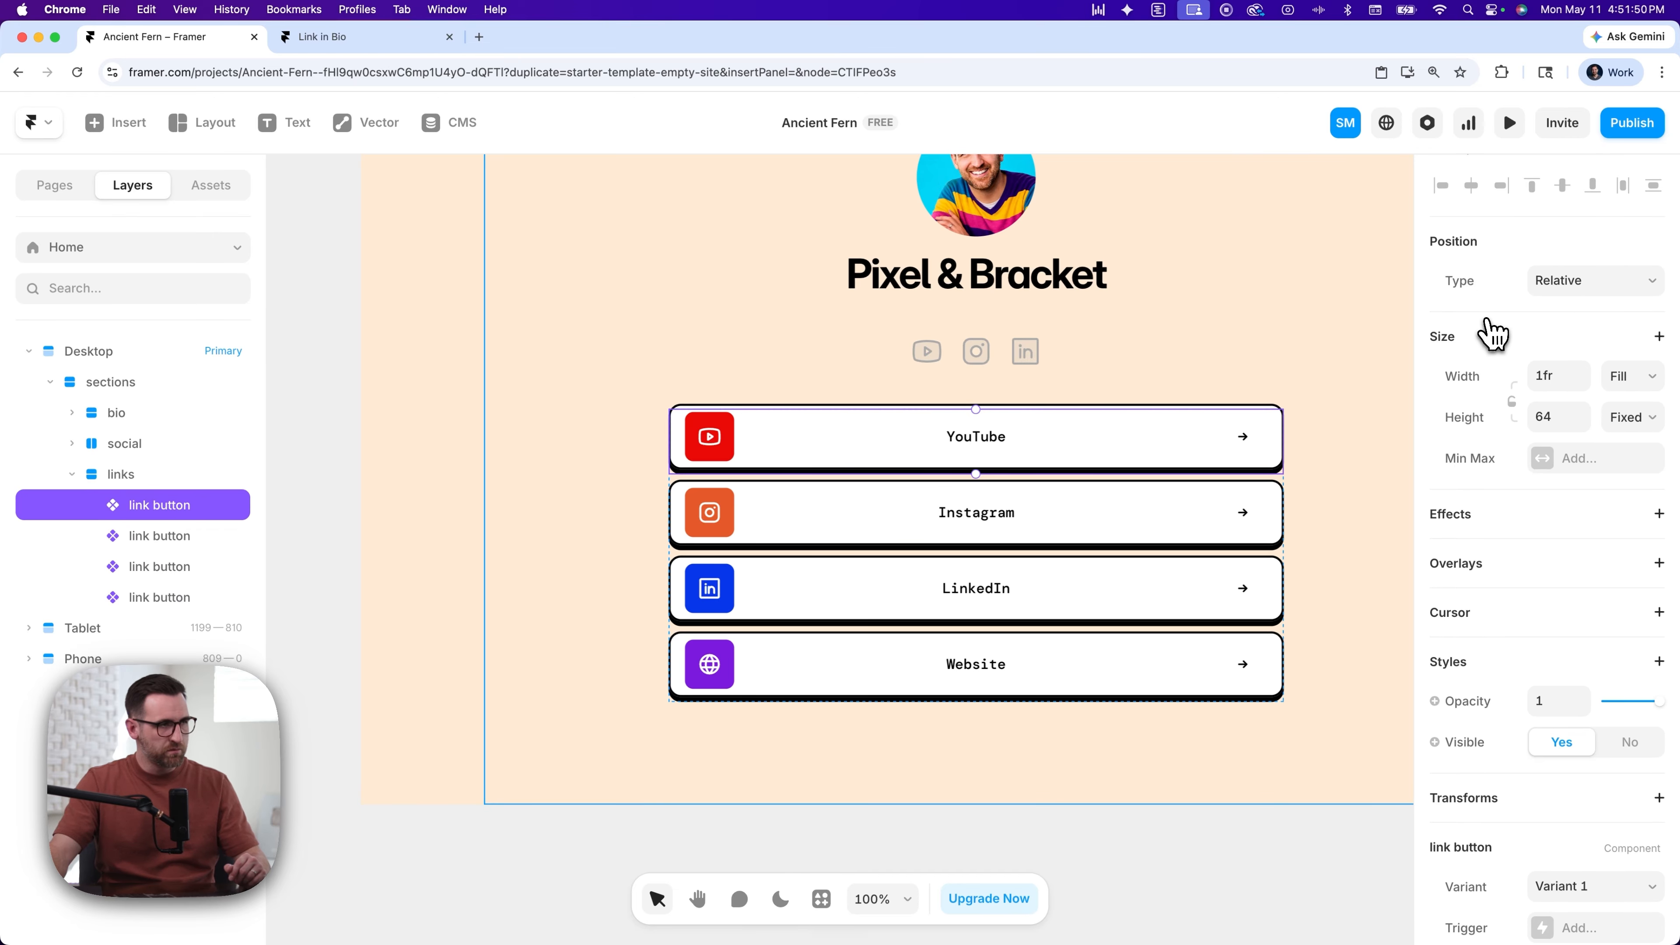
double_click(1087, 448)
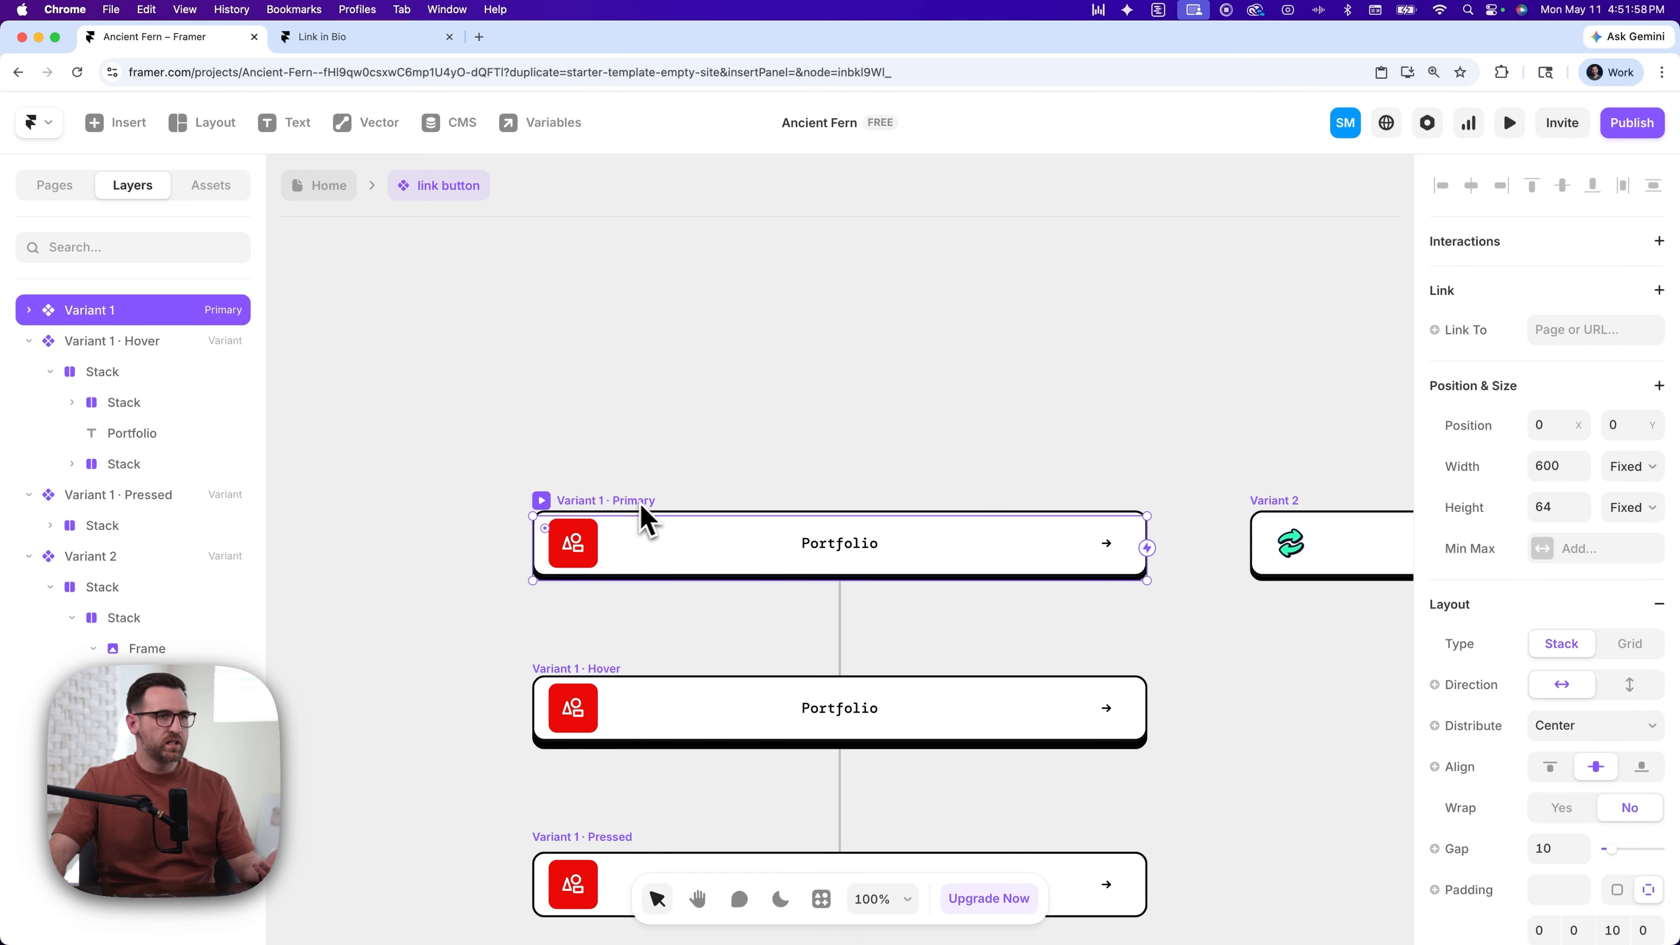
click(1436, 331)
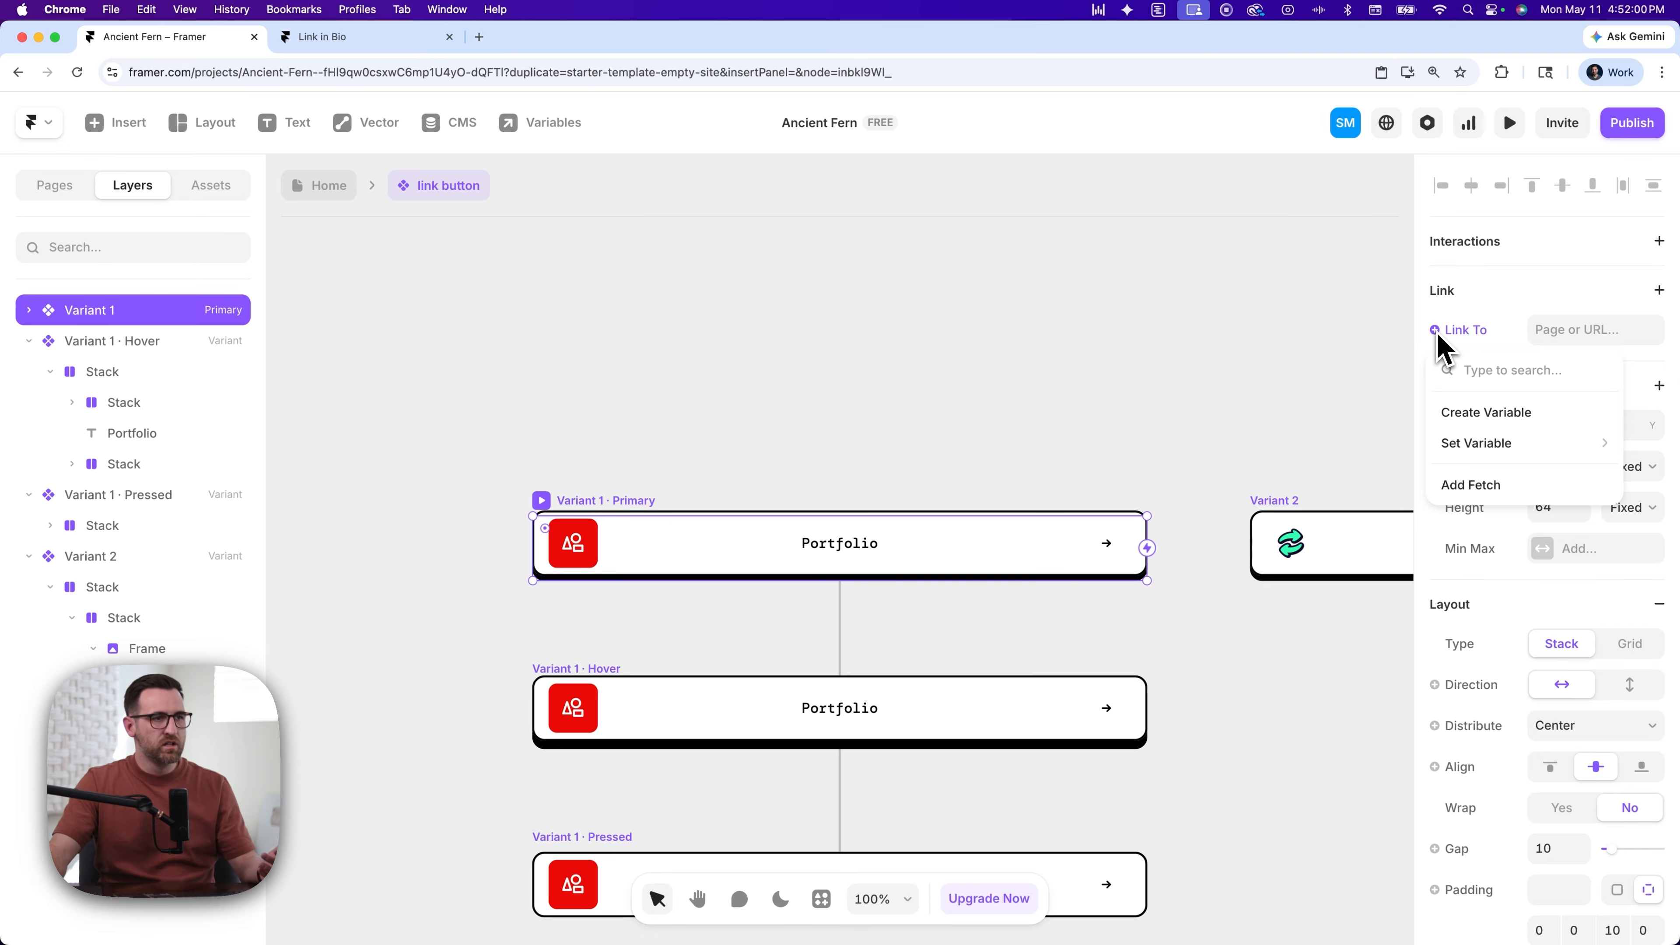
click(1476, 416)
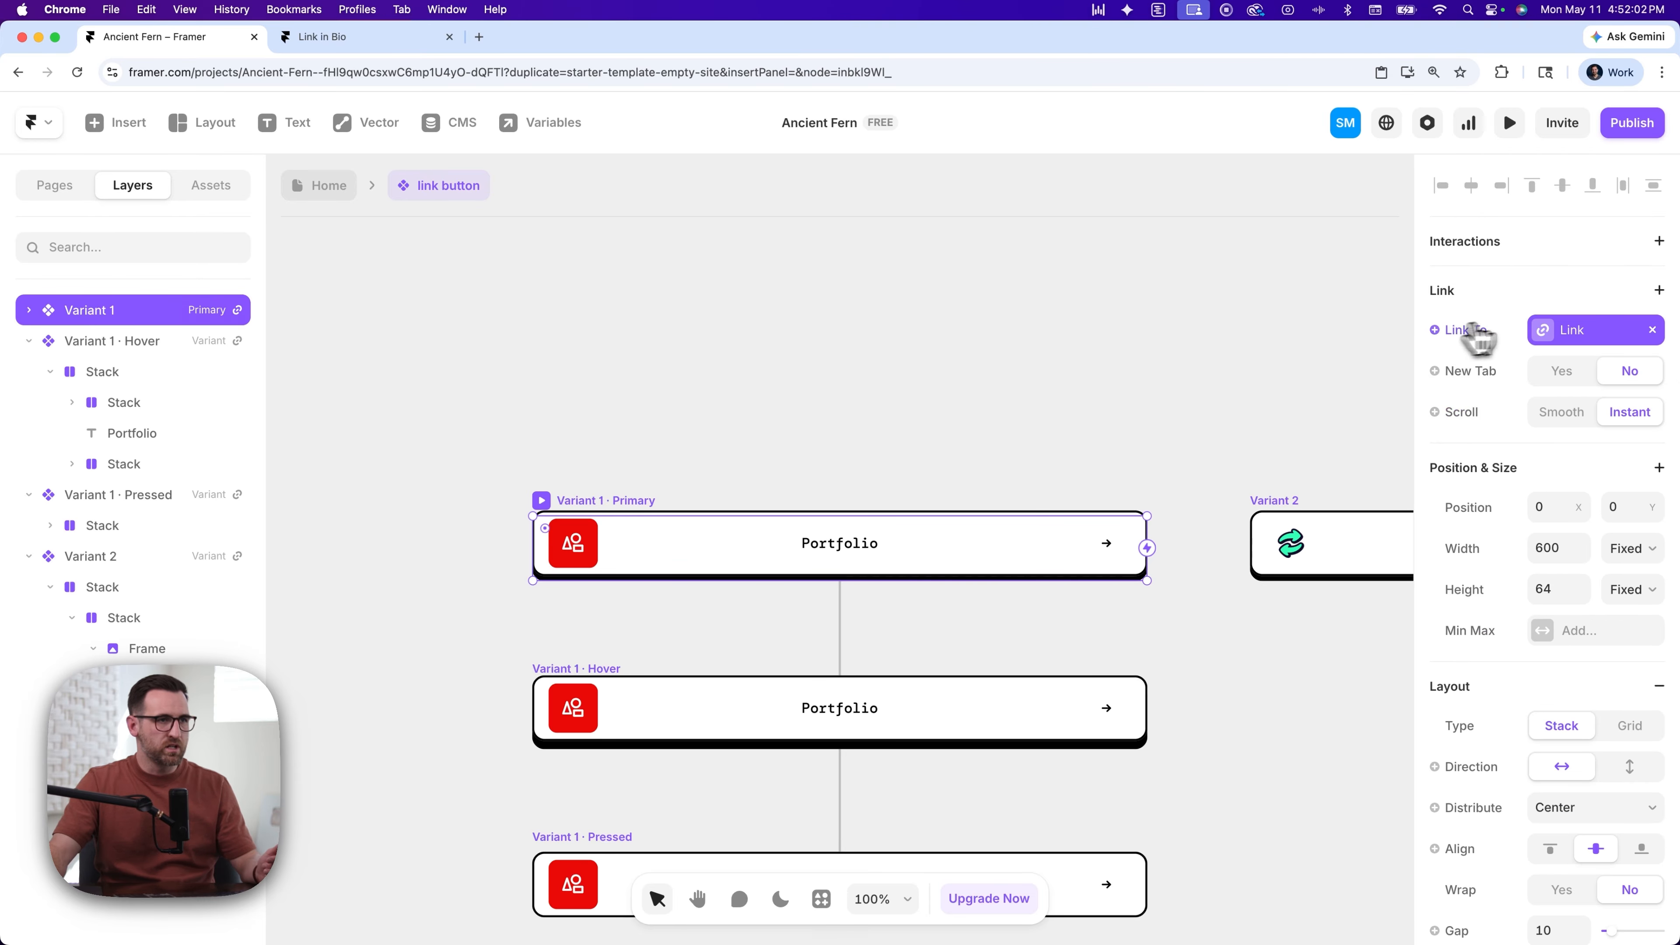
- Set the link button's primary variant to open its link in a new tab, check Variant 2, and return to the Home page
click(1563, 372)
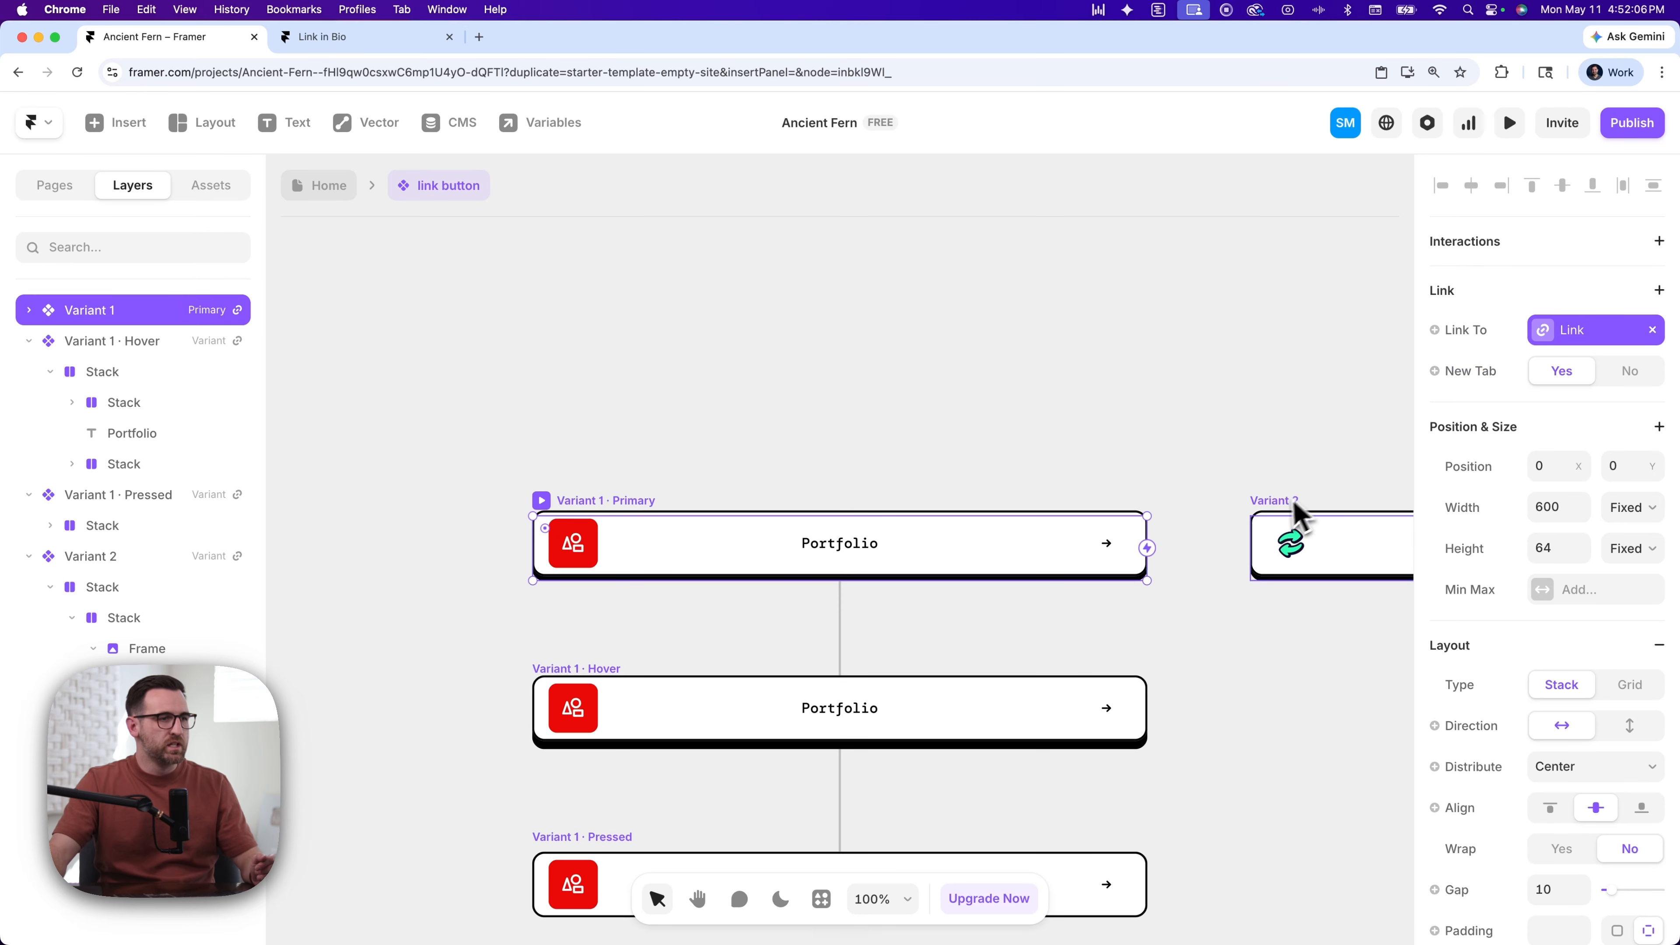
click(1283, 518)
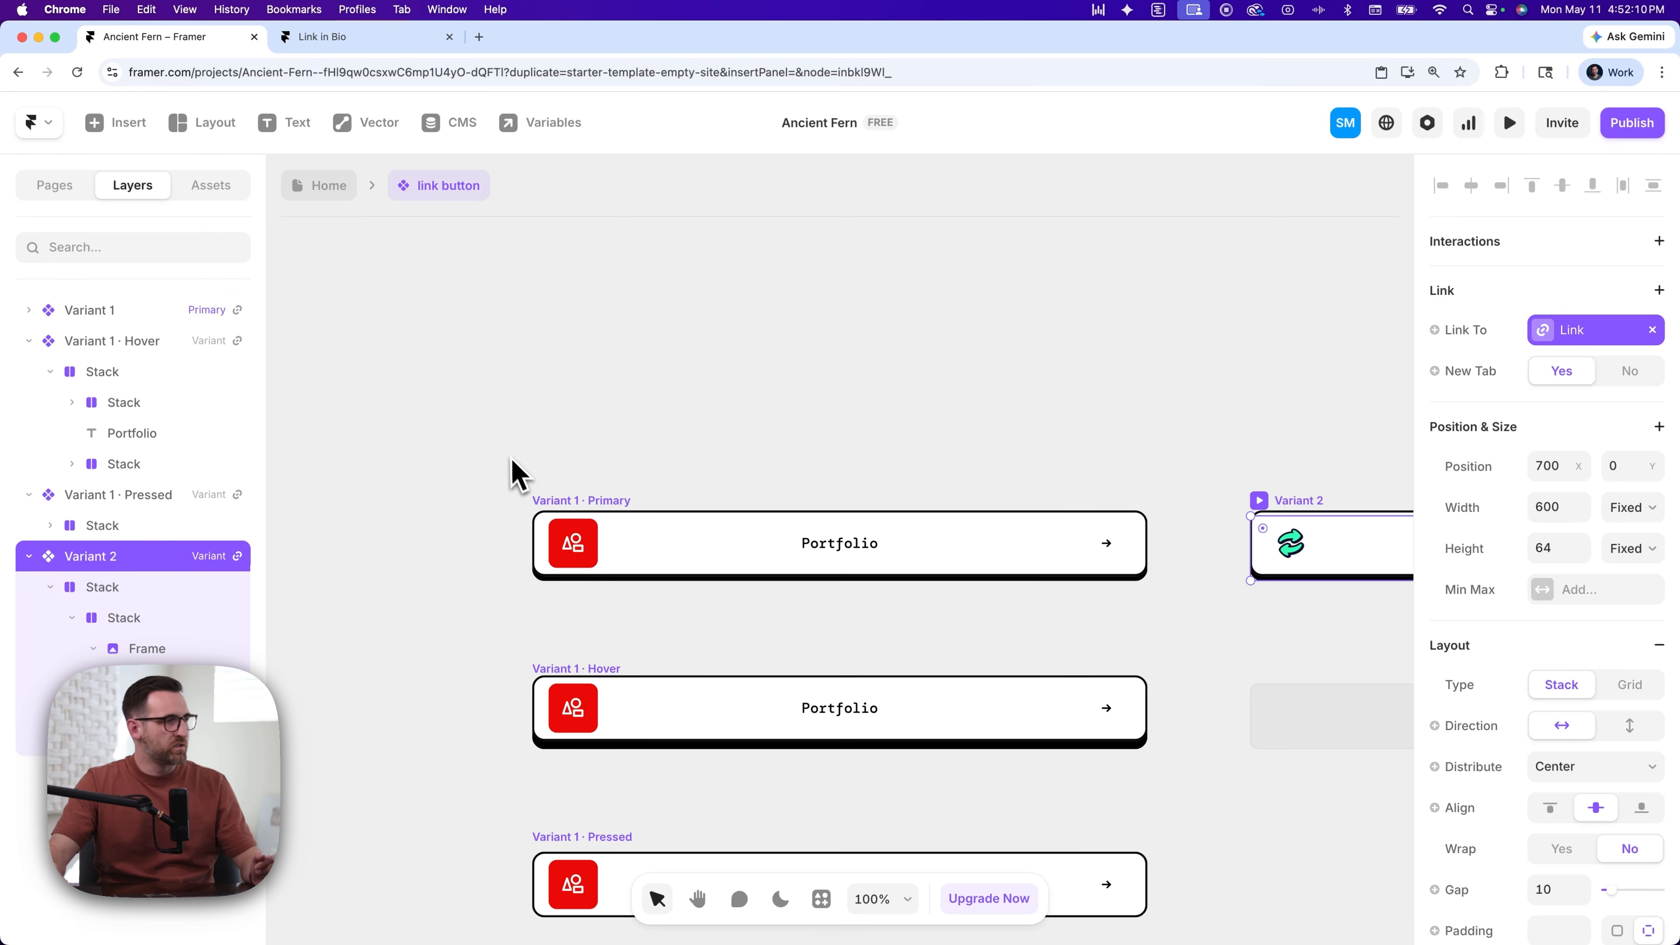
click(327, 186)
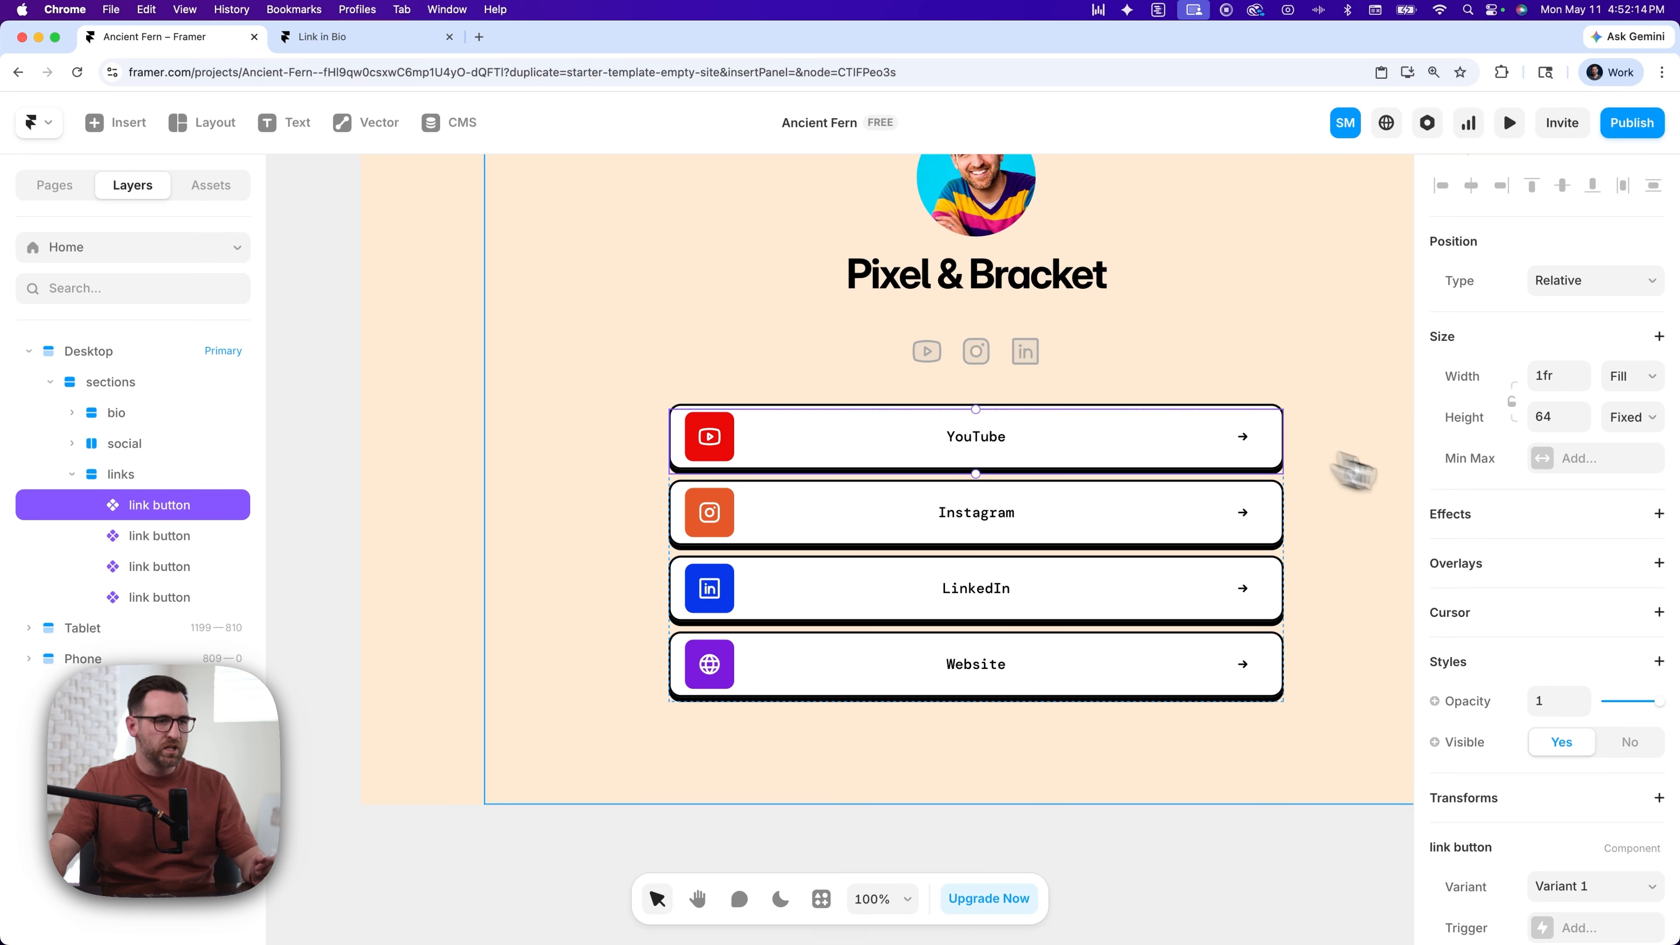
- Set the link destination of the YouTube link button to youtube.com
scroll(1495, 523, down, 2)
scroll(1497, 523, down, 4)
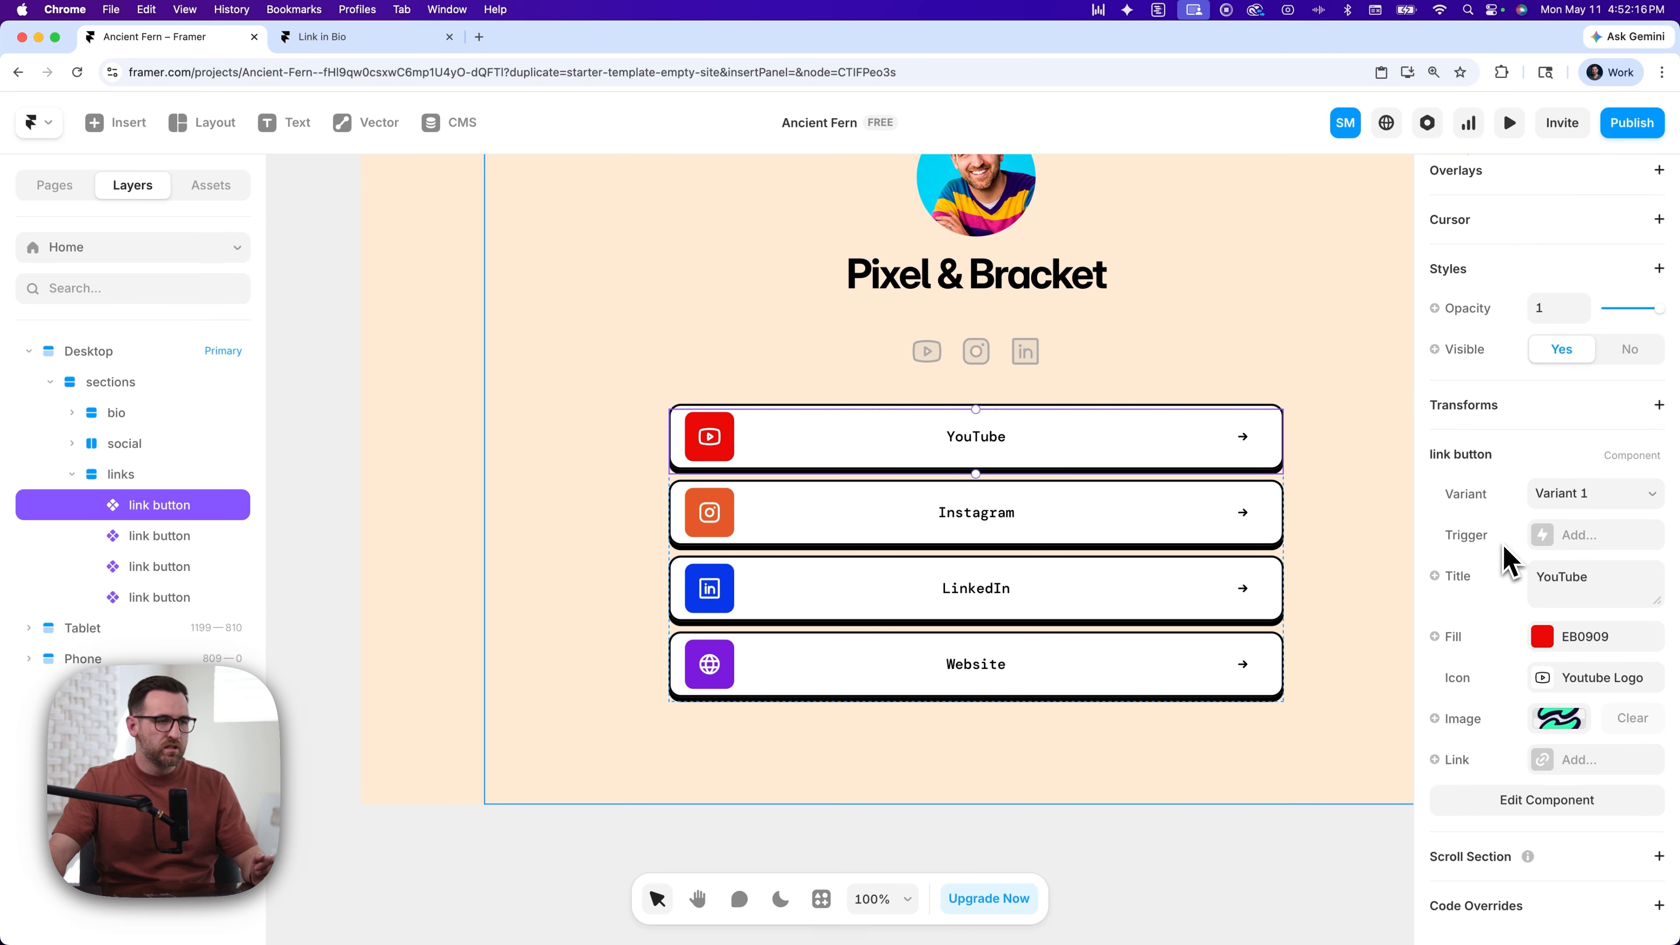
click(1575, 761)
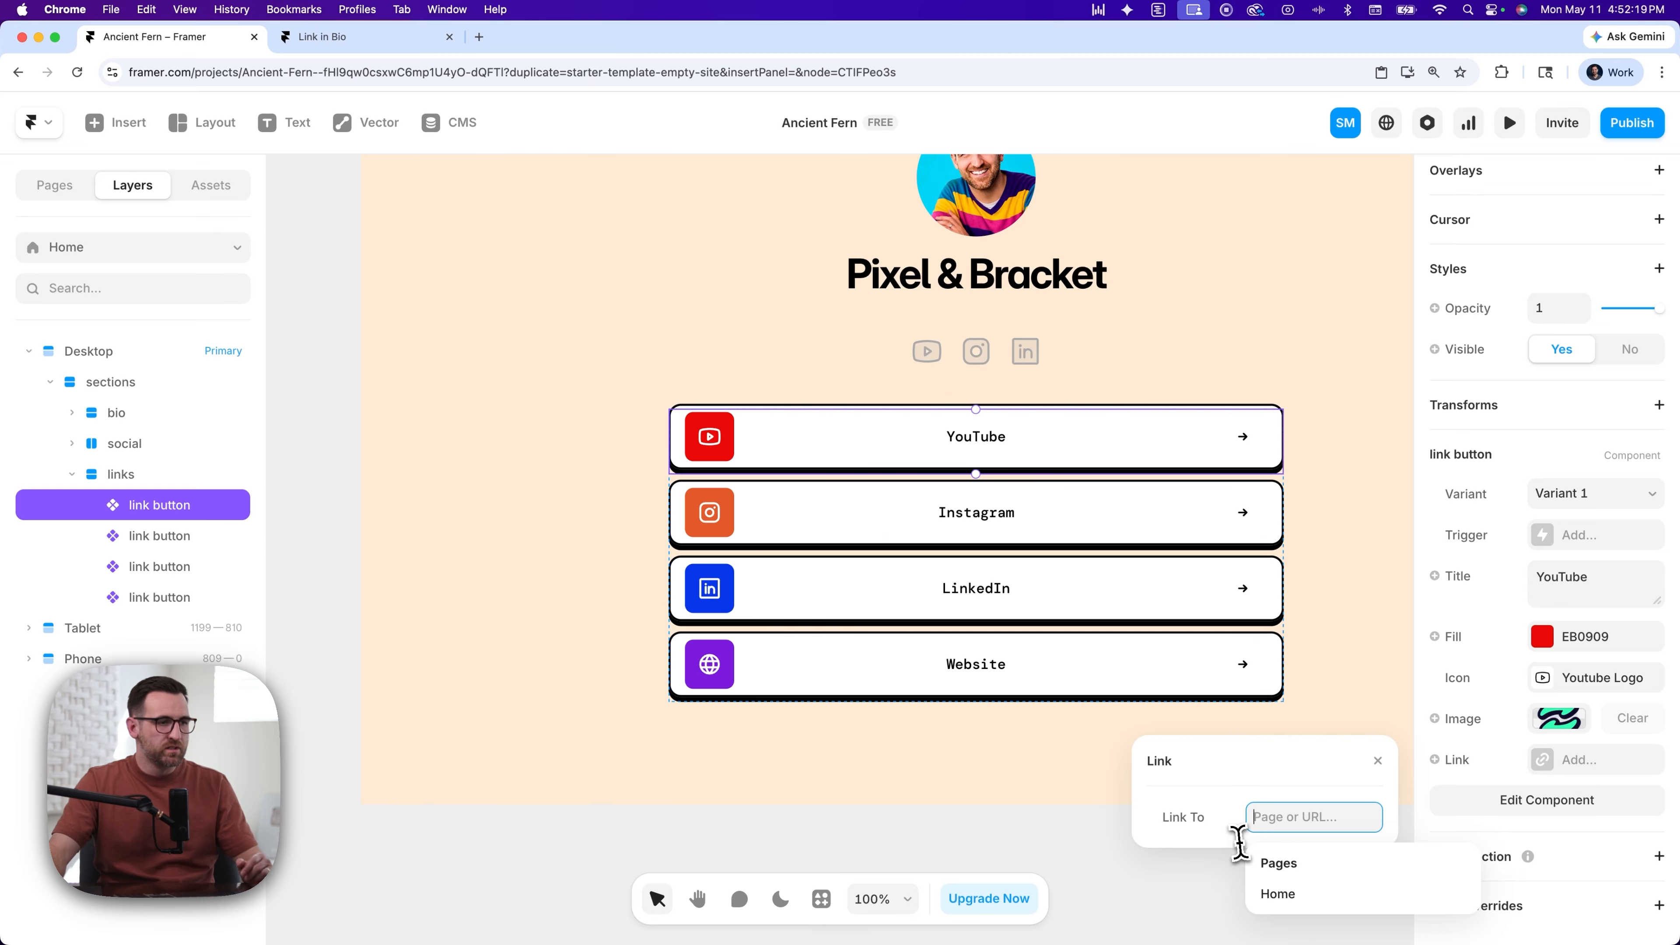
click(1325, 818)
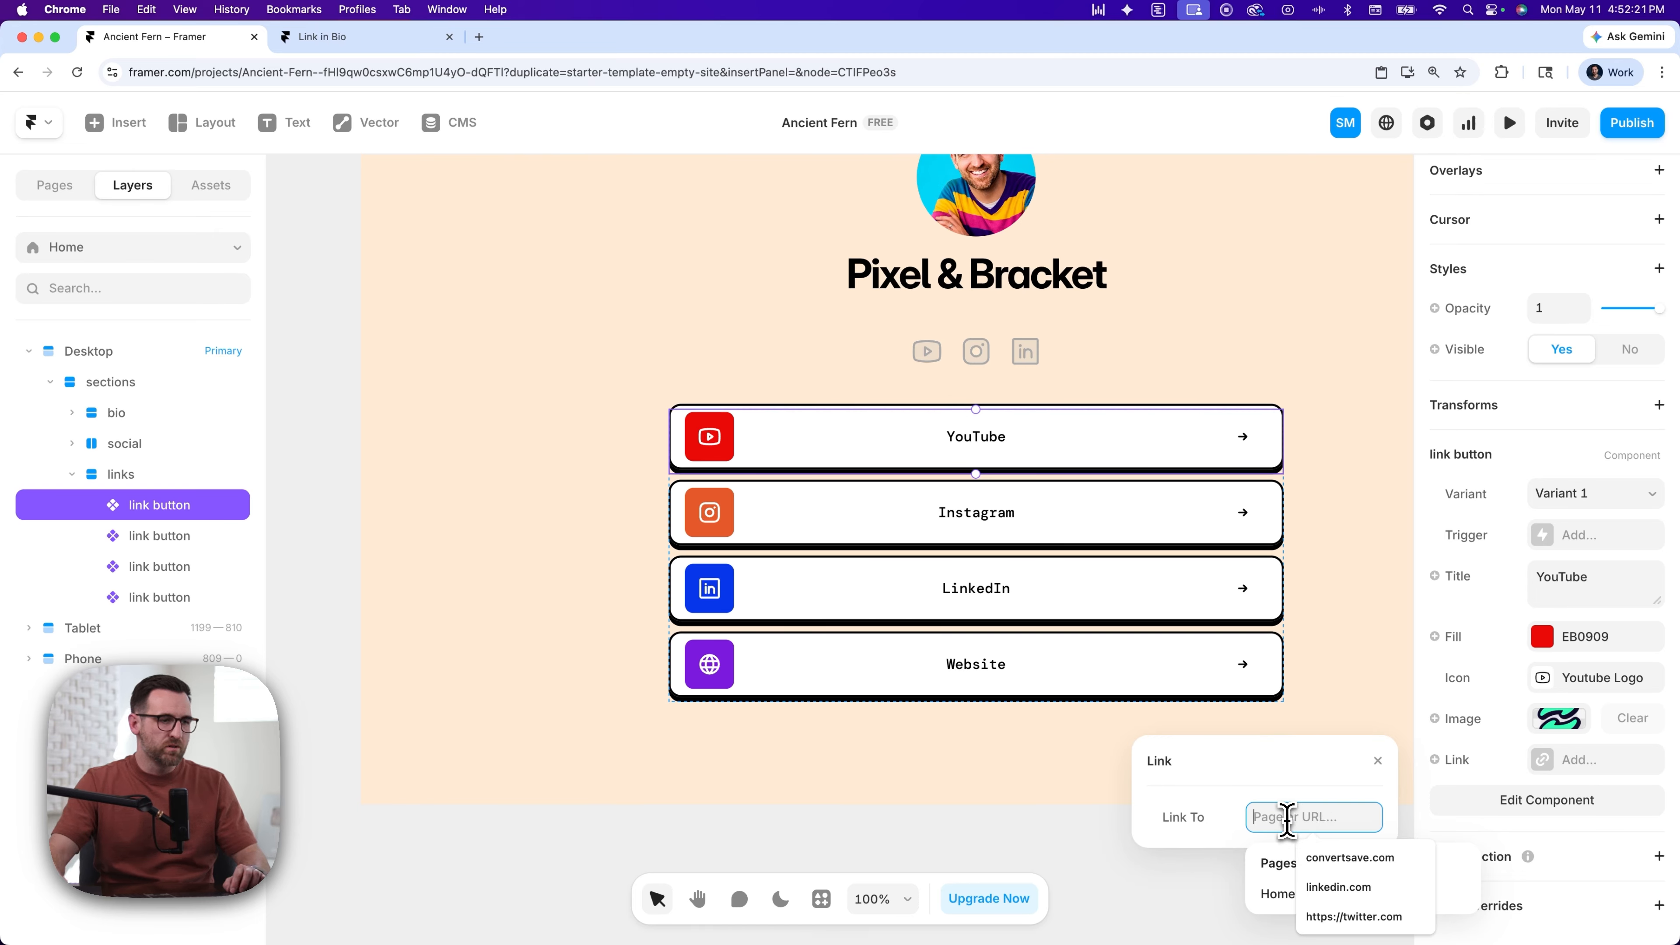
text(youtube.com)
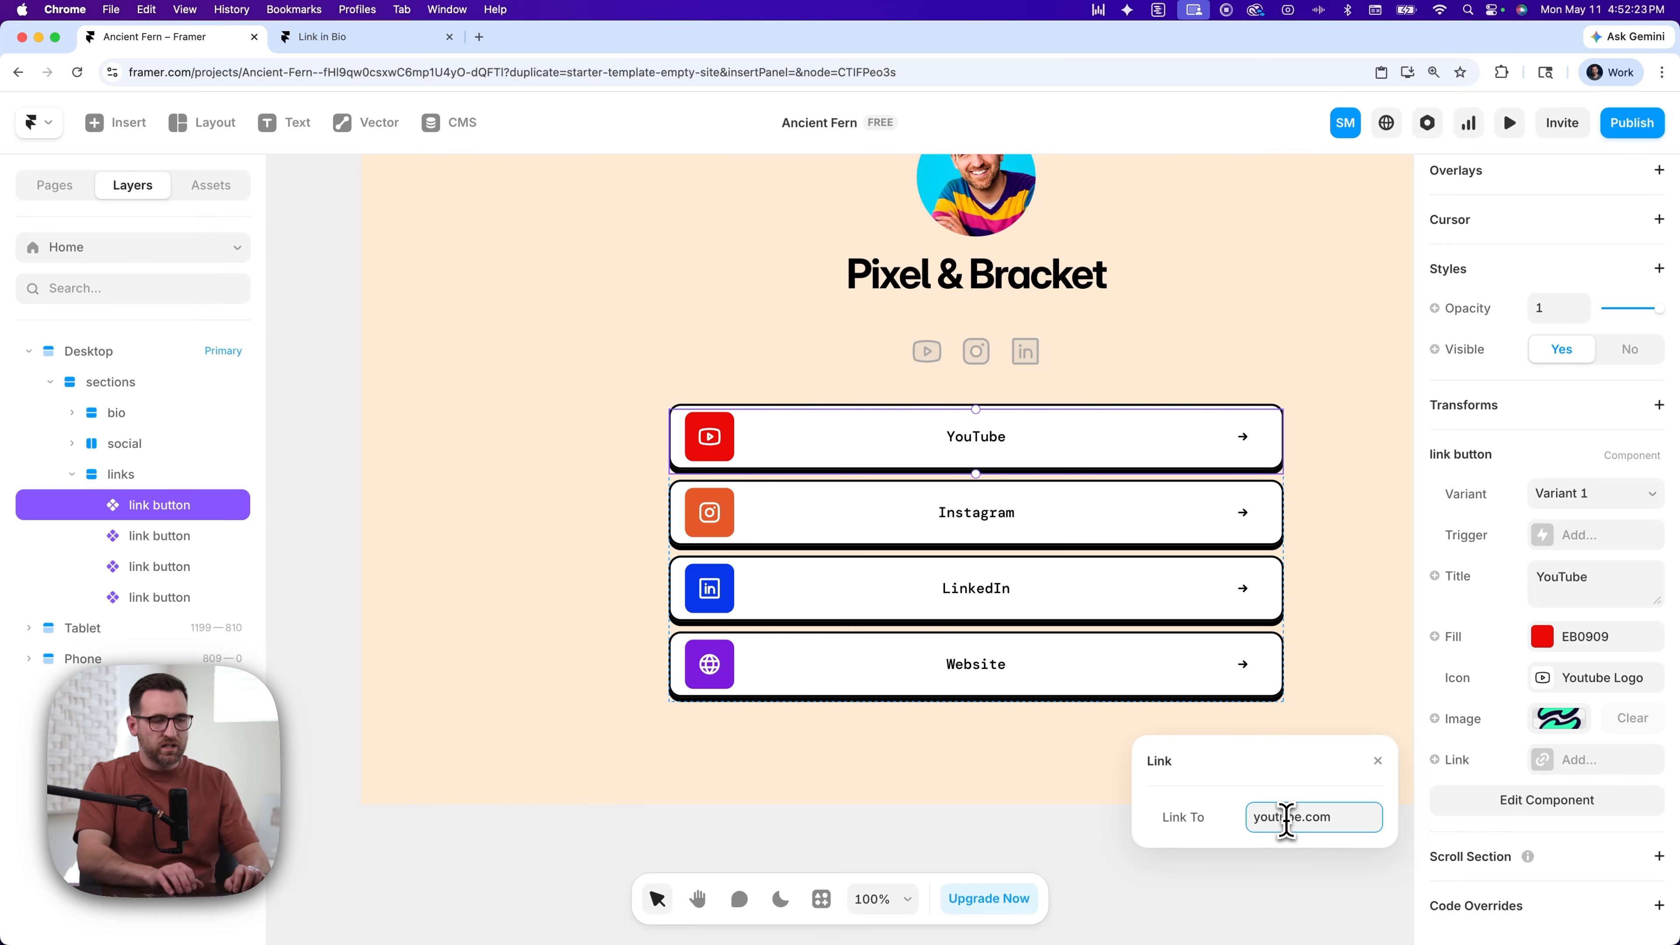
key(Return)
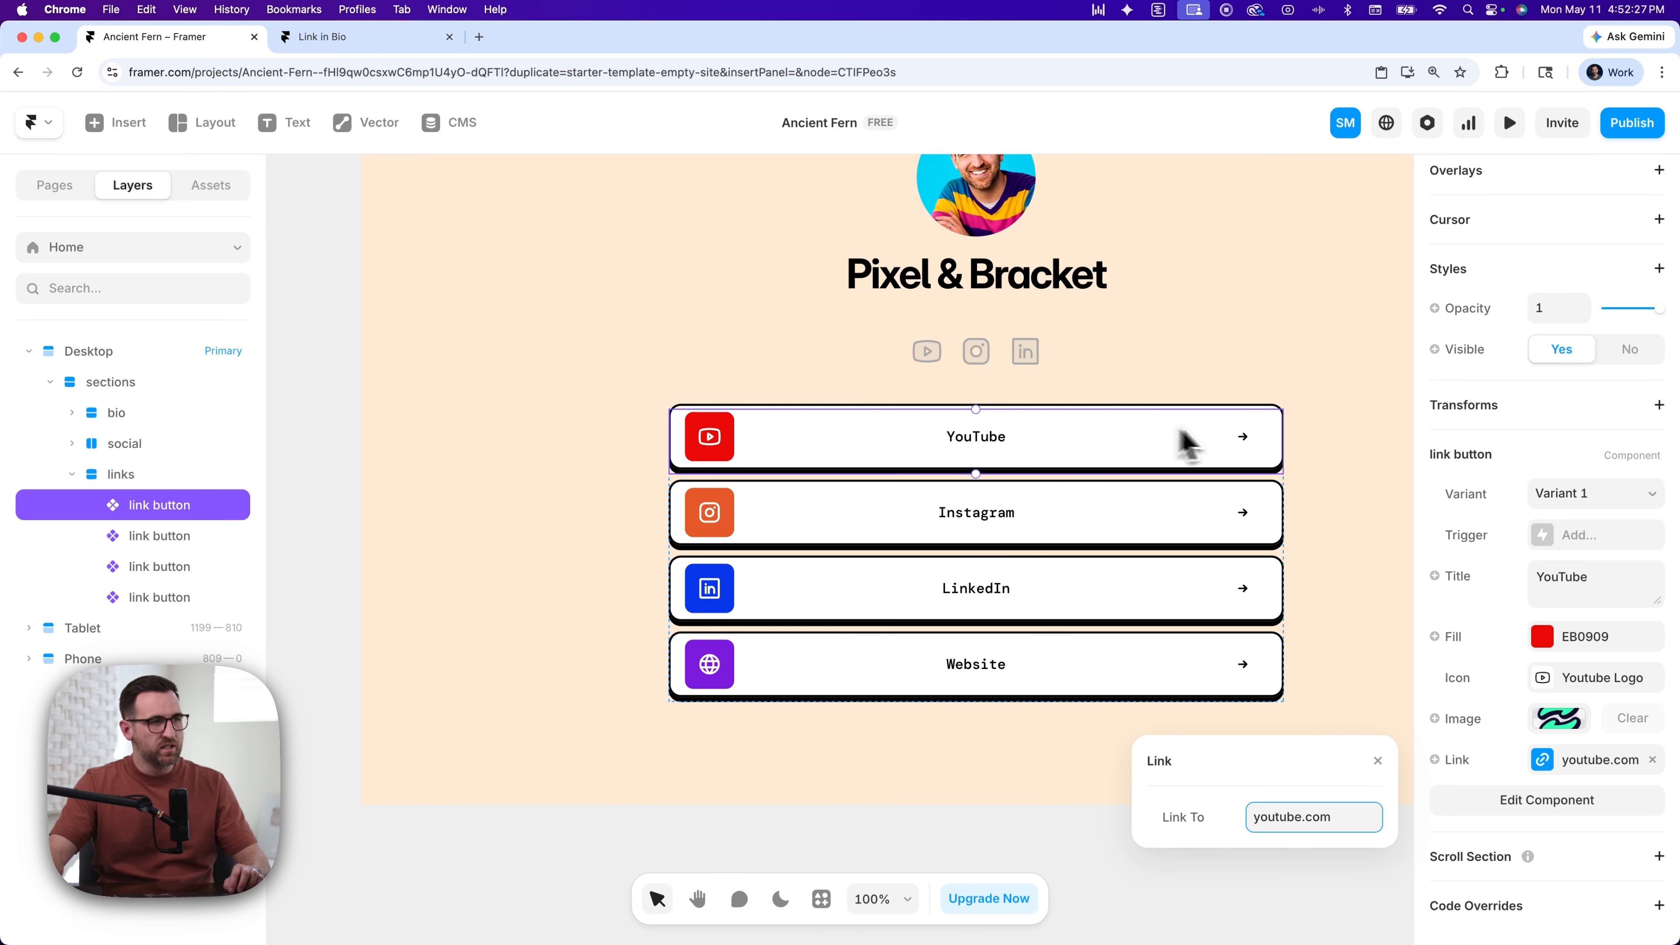
click(1351, 416)
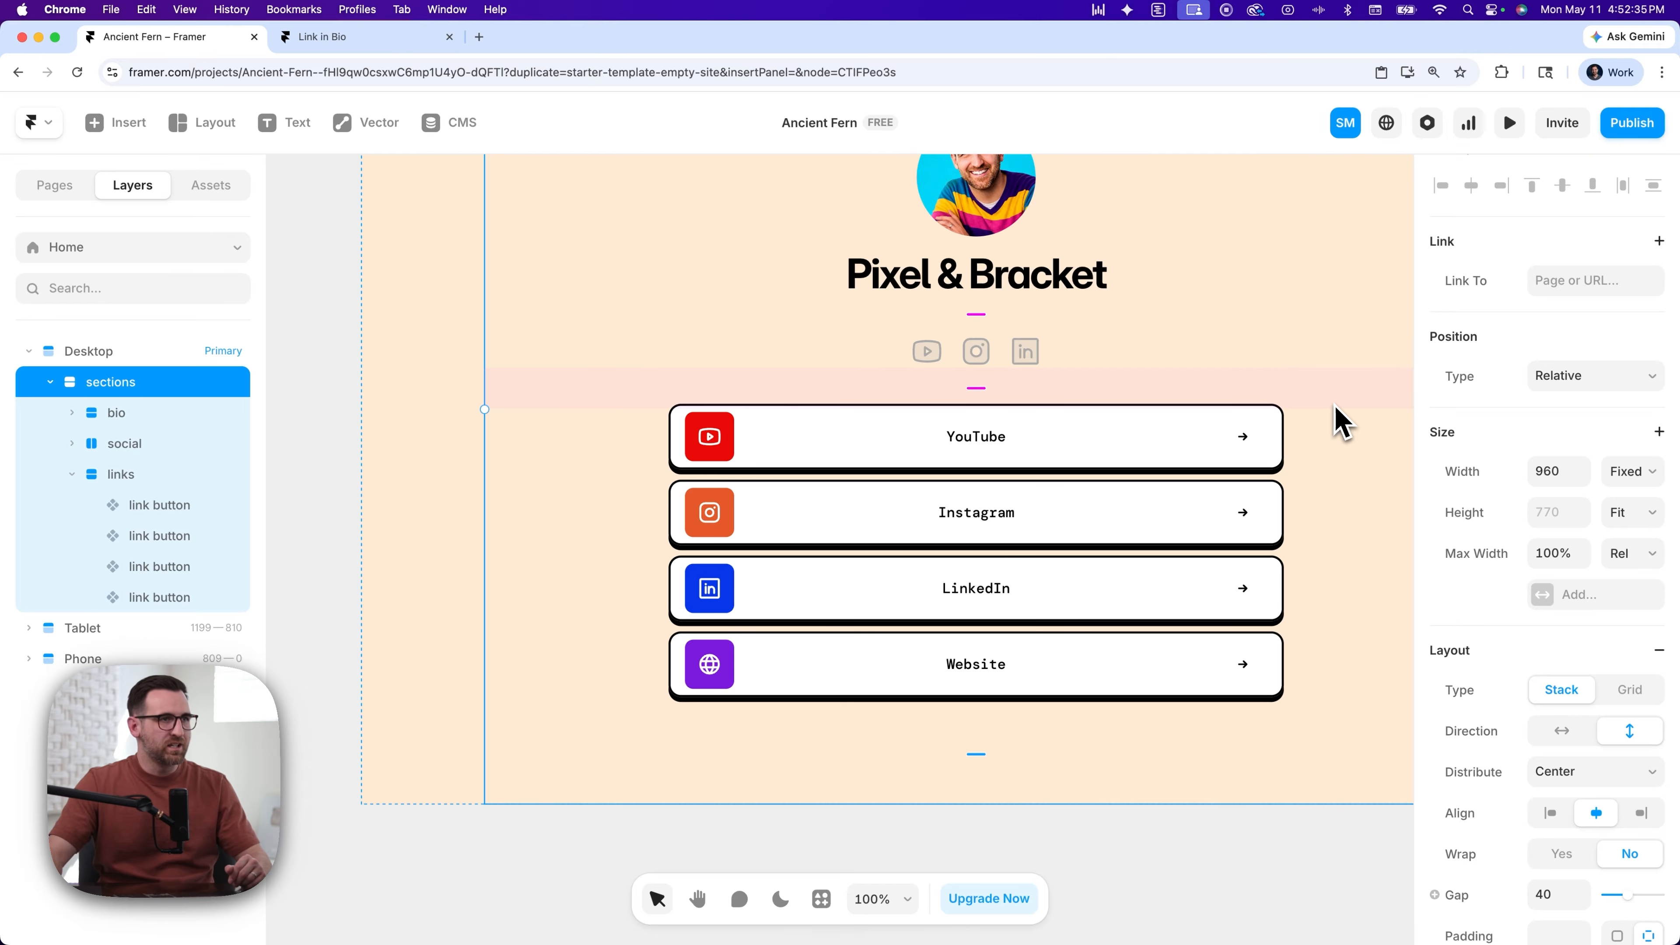
- Switch the editor's appearance to the dark theme
scroll(1339, 401, up, 3)
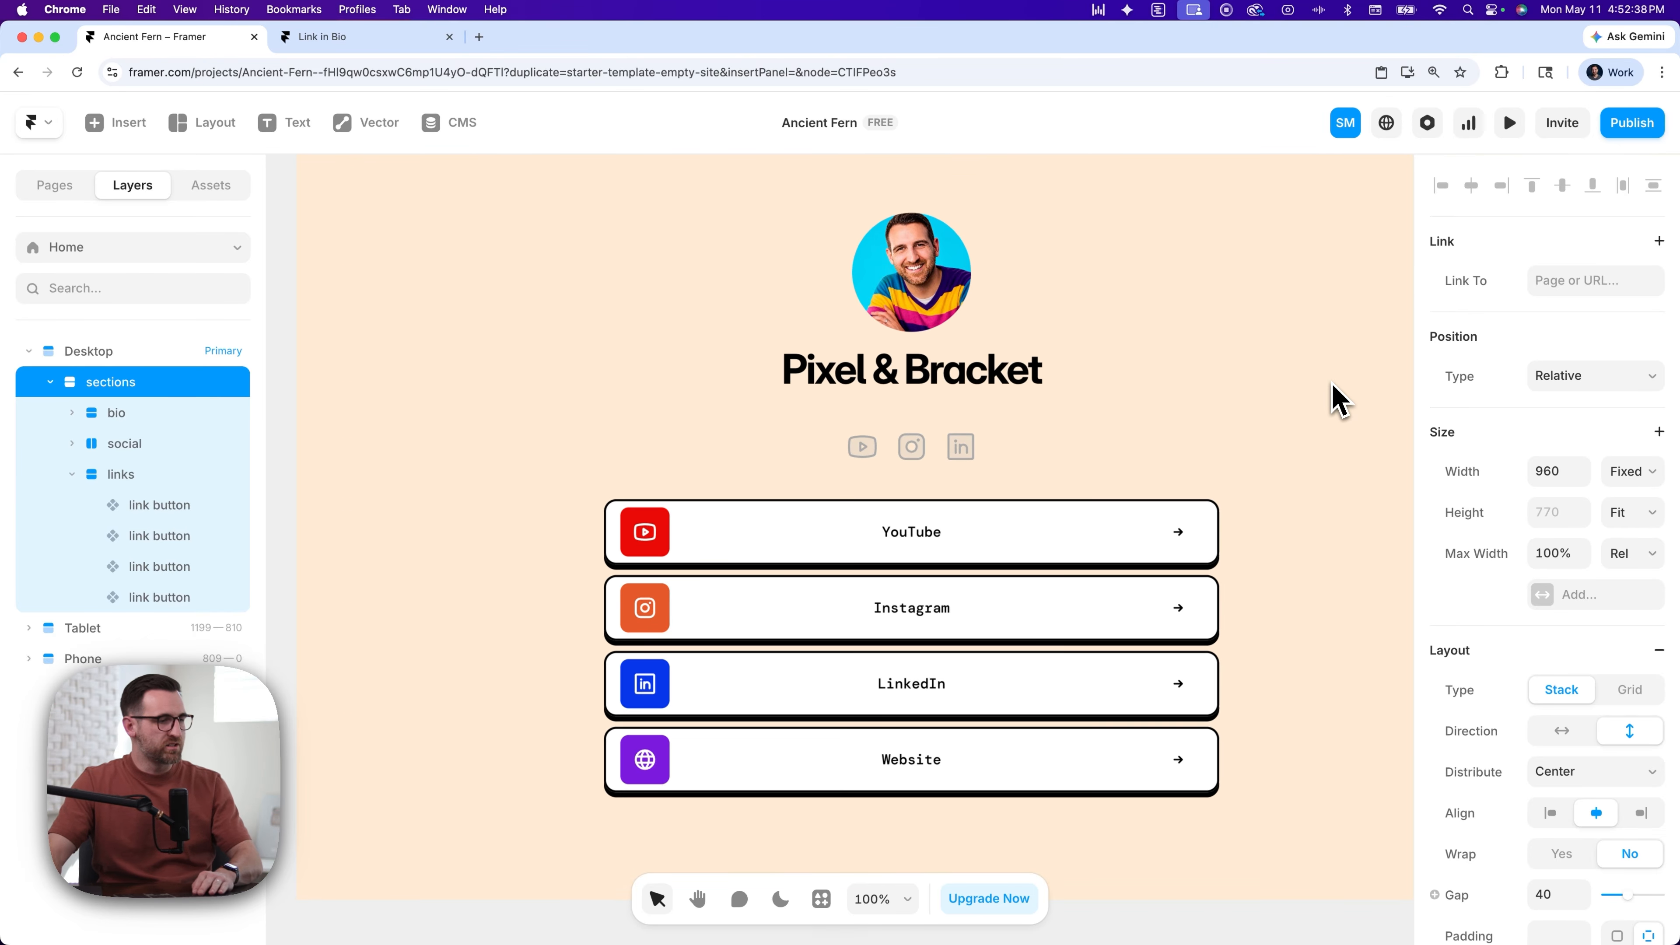
click(780, 900)
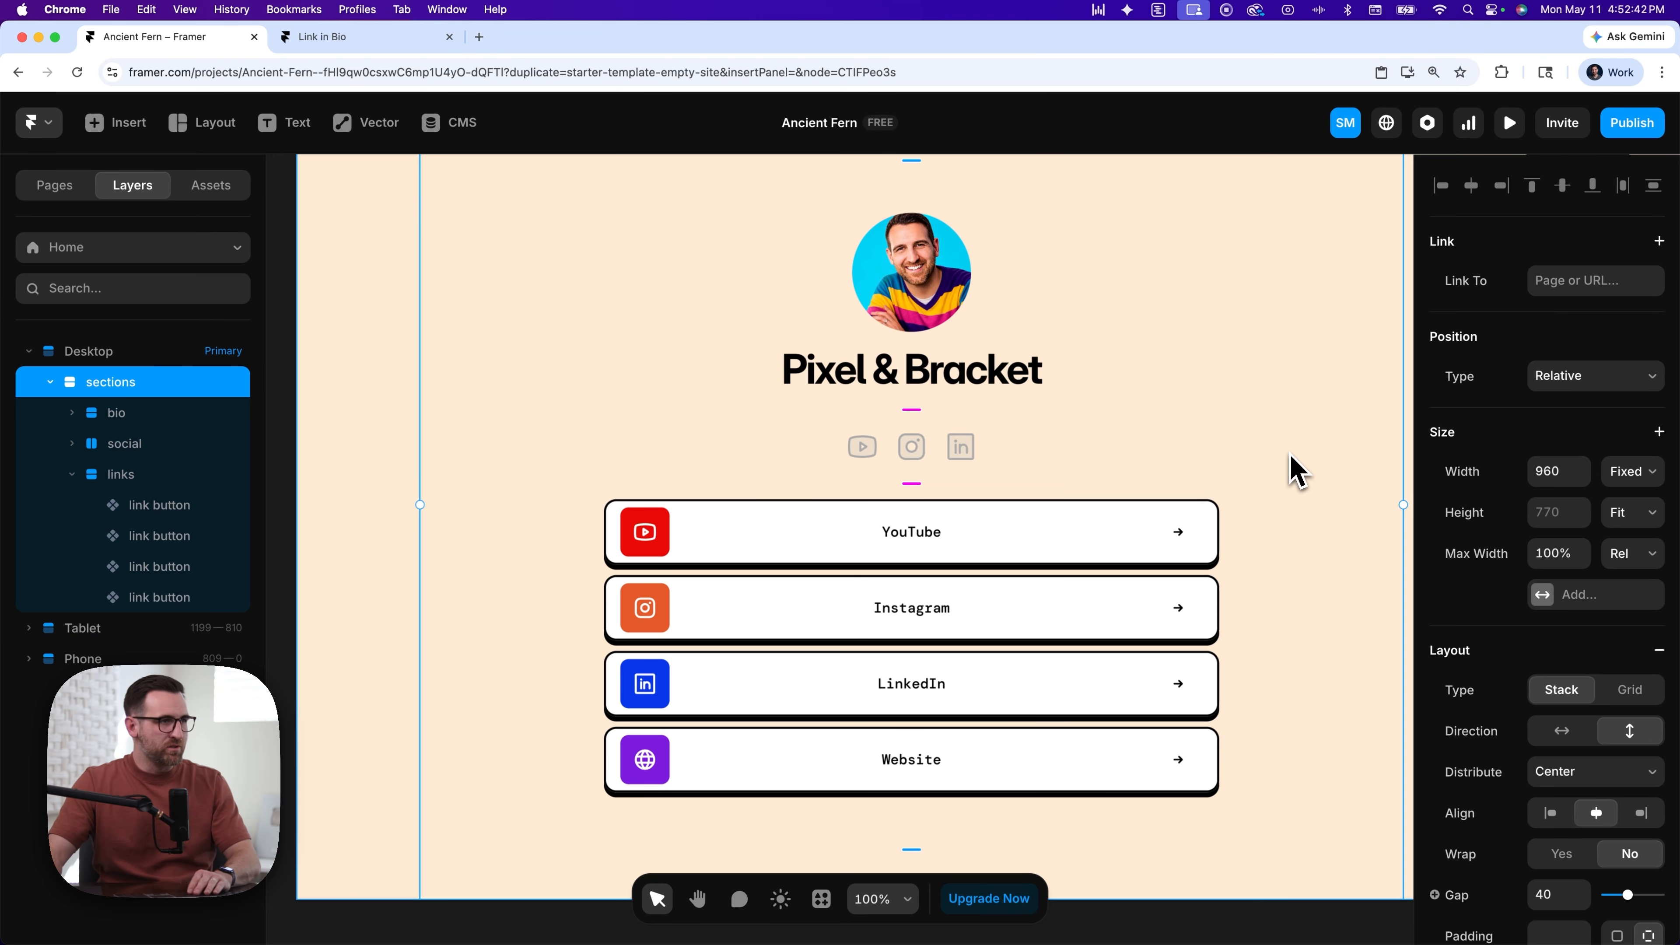
- Move the bio section with the avatar and Pixel & Bracket heading above the social icons in the Phone breakpoint
key(super+minus)
scroll(973, 480, right, 5)
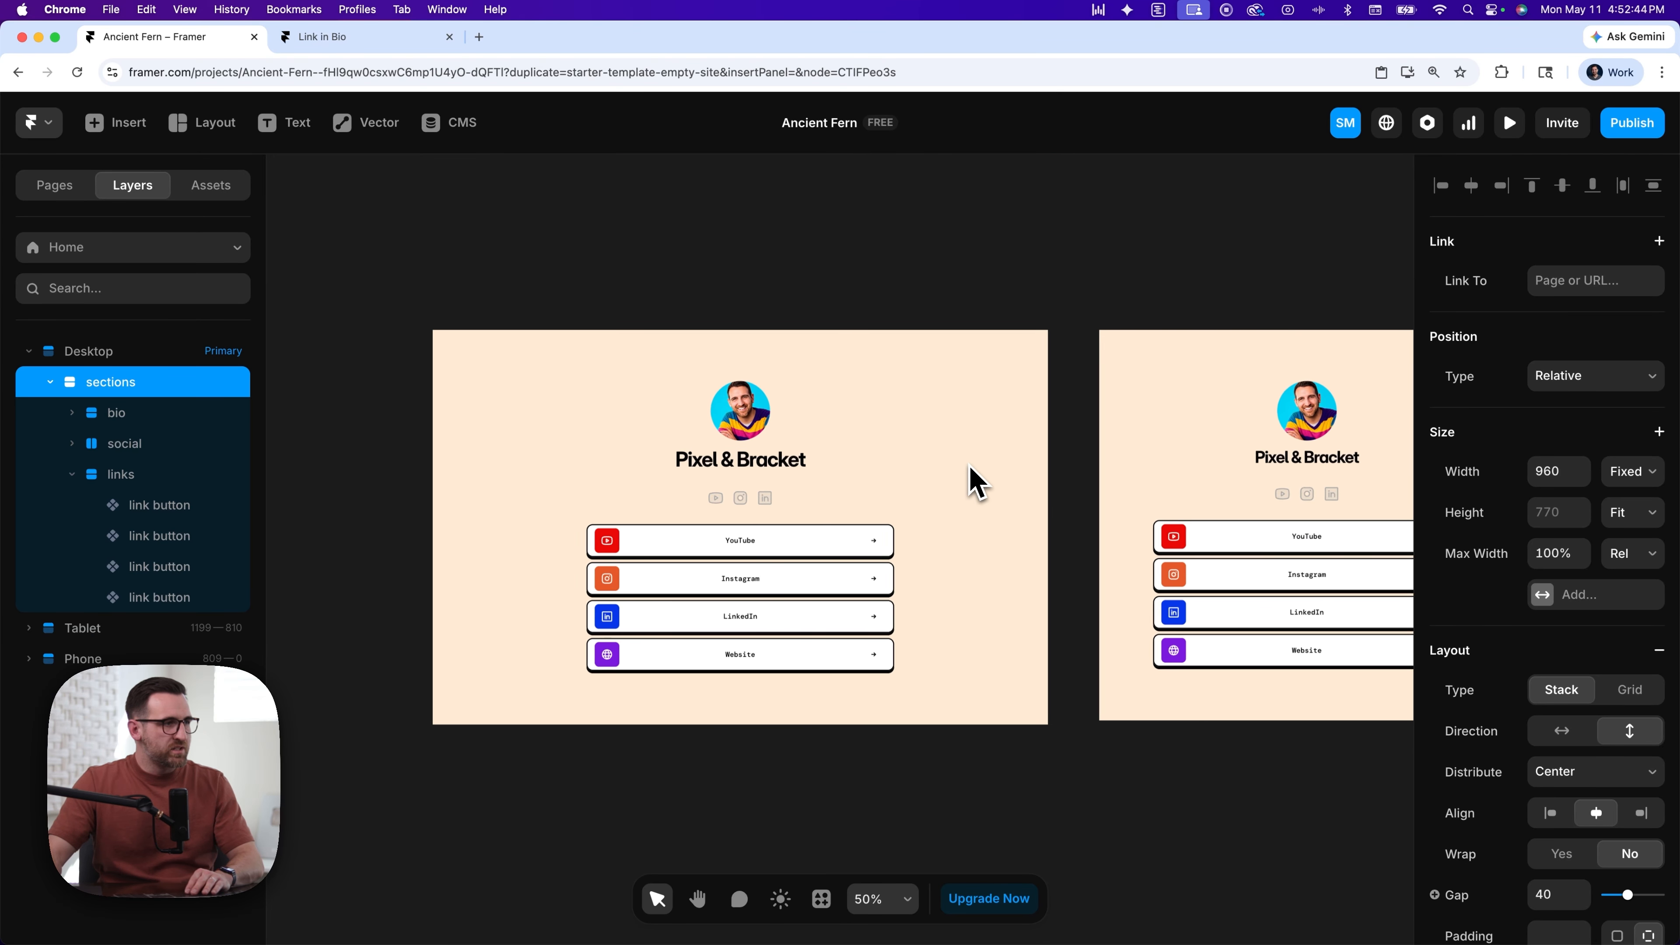
scroll(973, 480, right, 10)
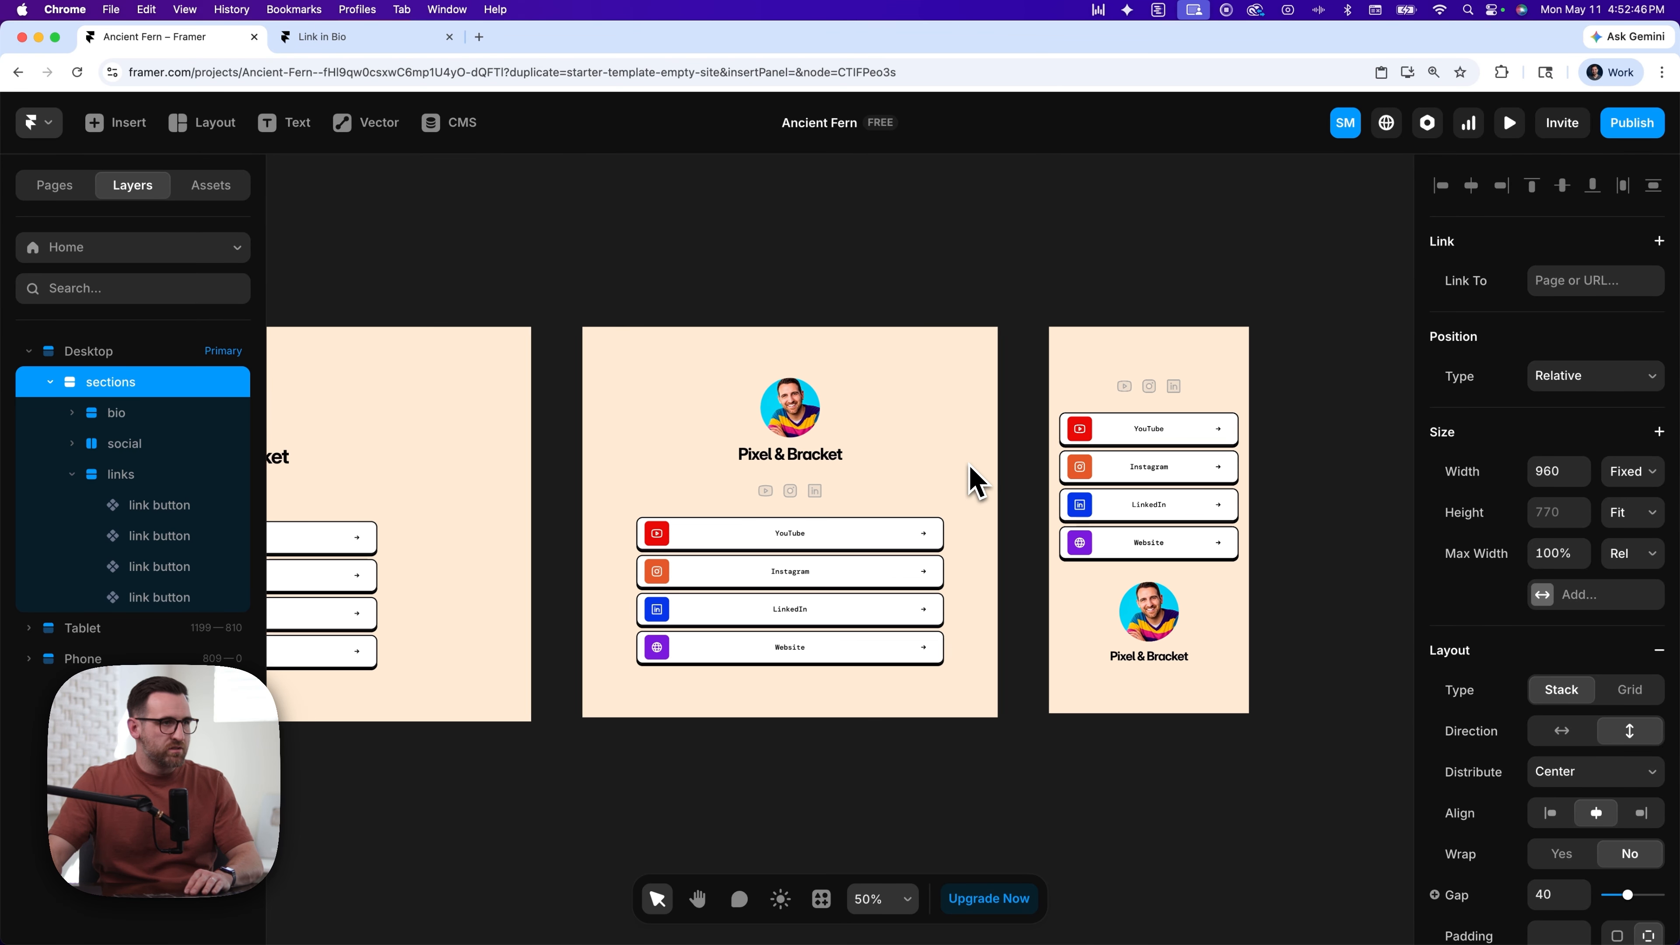
scroll(969, 464, right, 2)
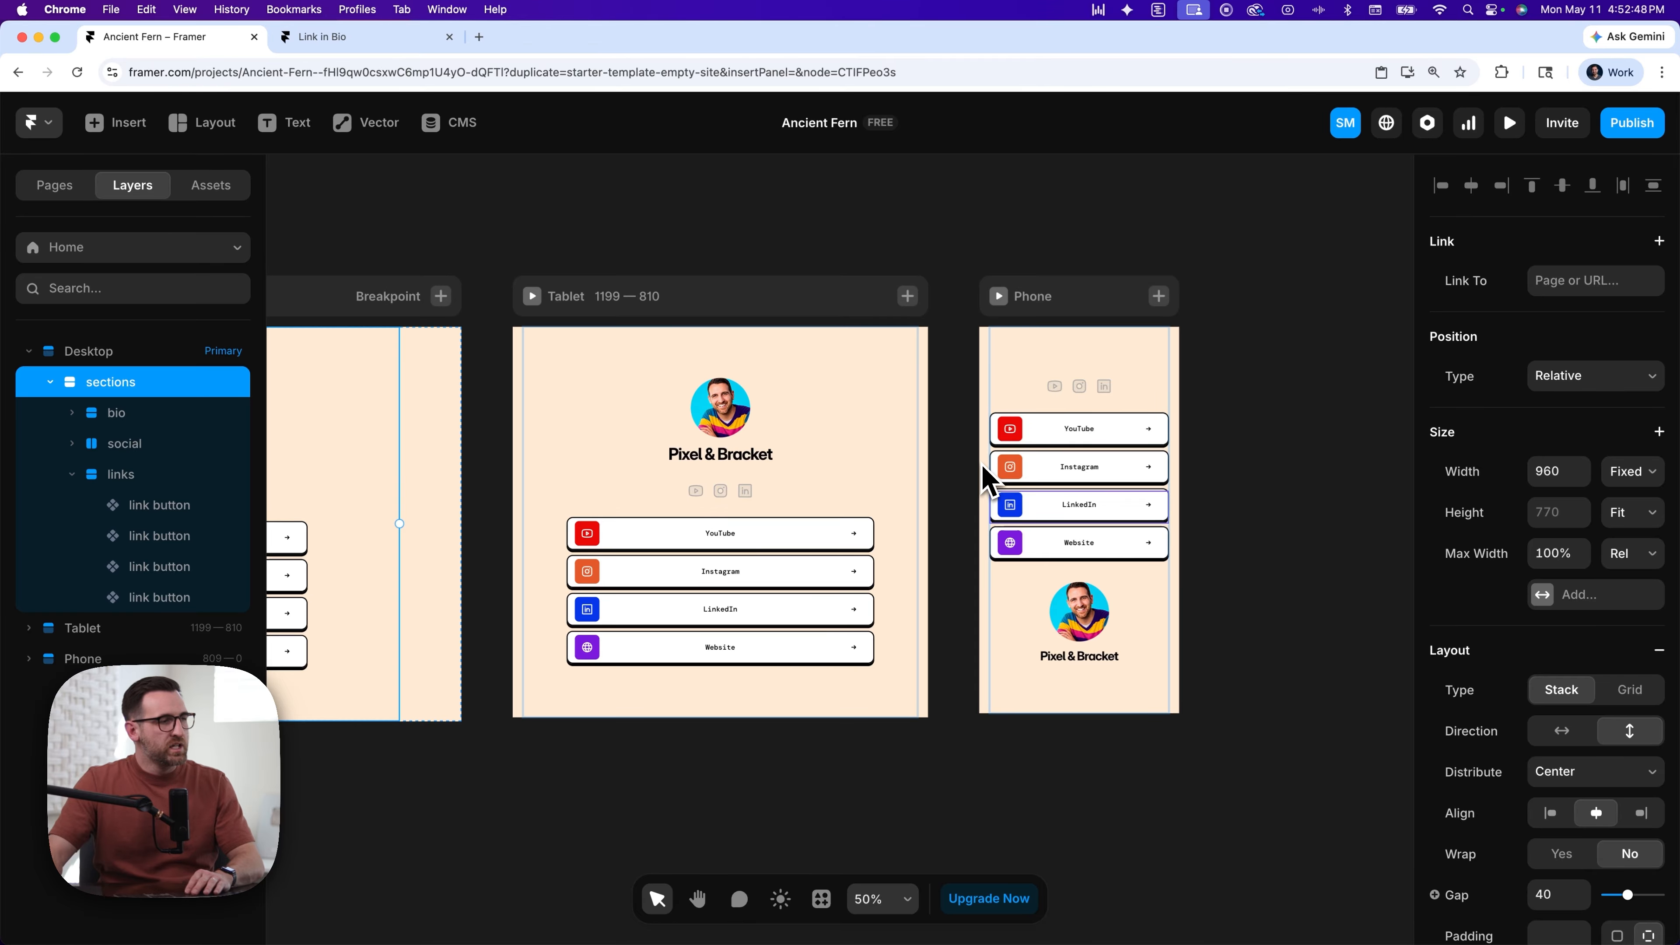
key(super+equal)
scroll(1211, 607, right, 3)
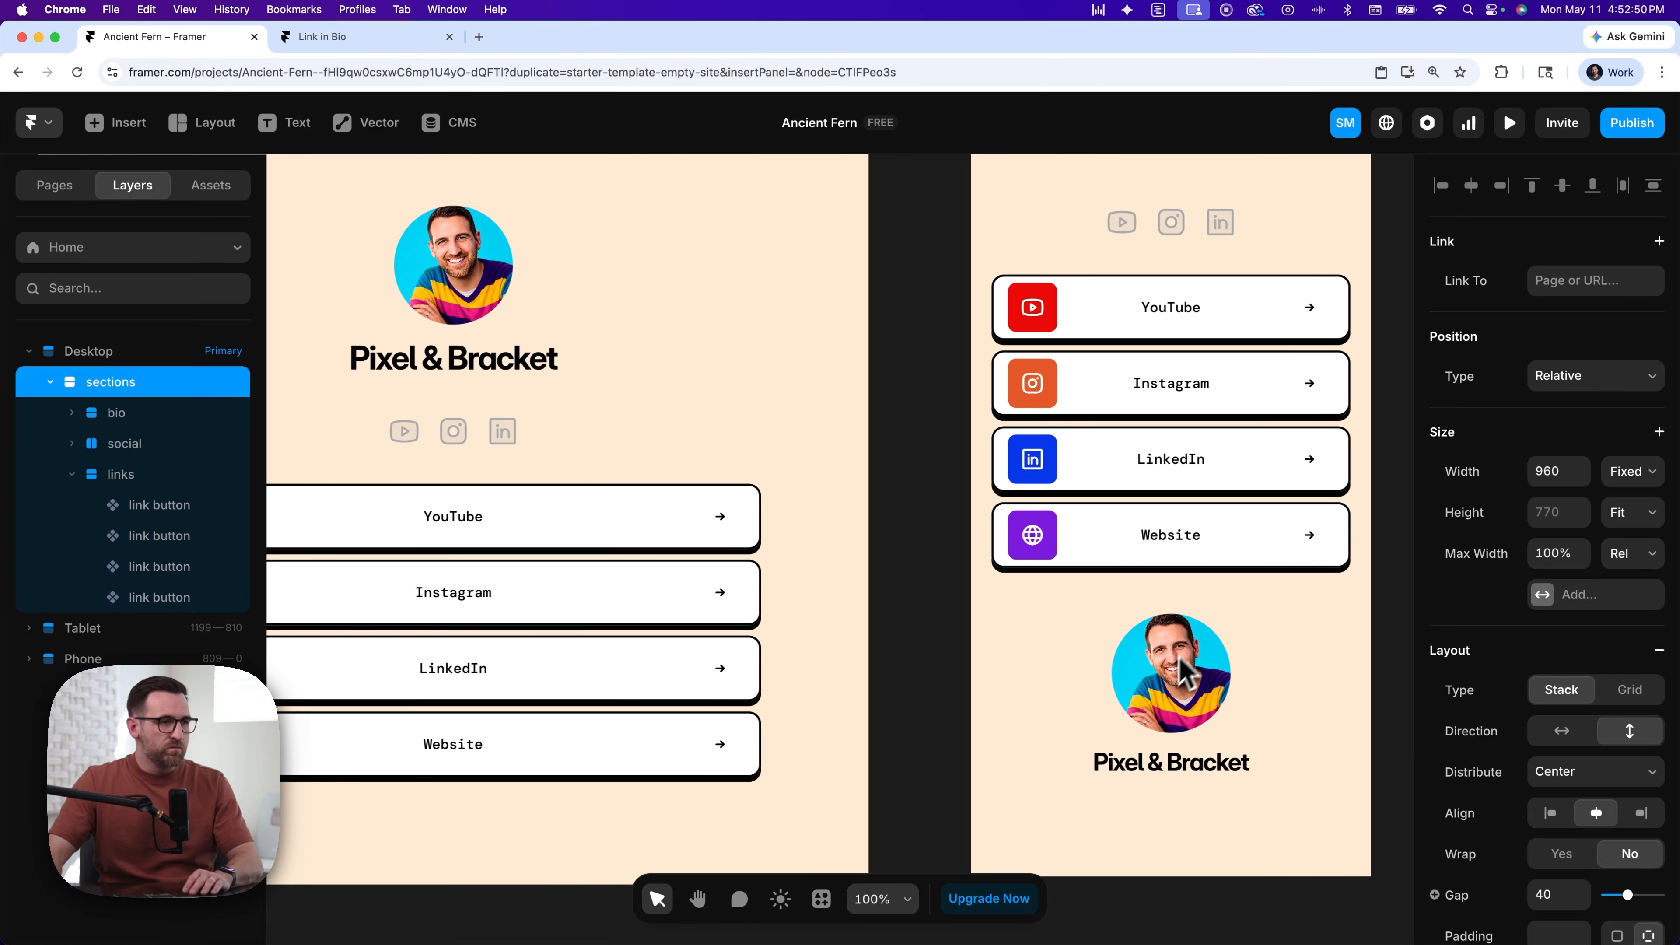
click(1256, 703)
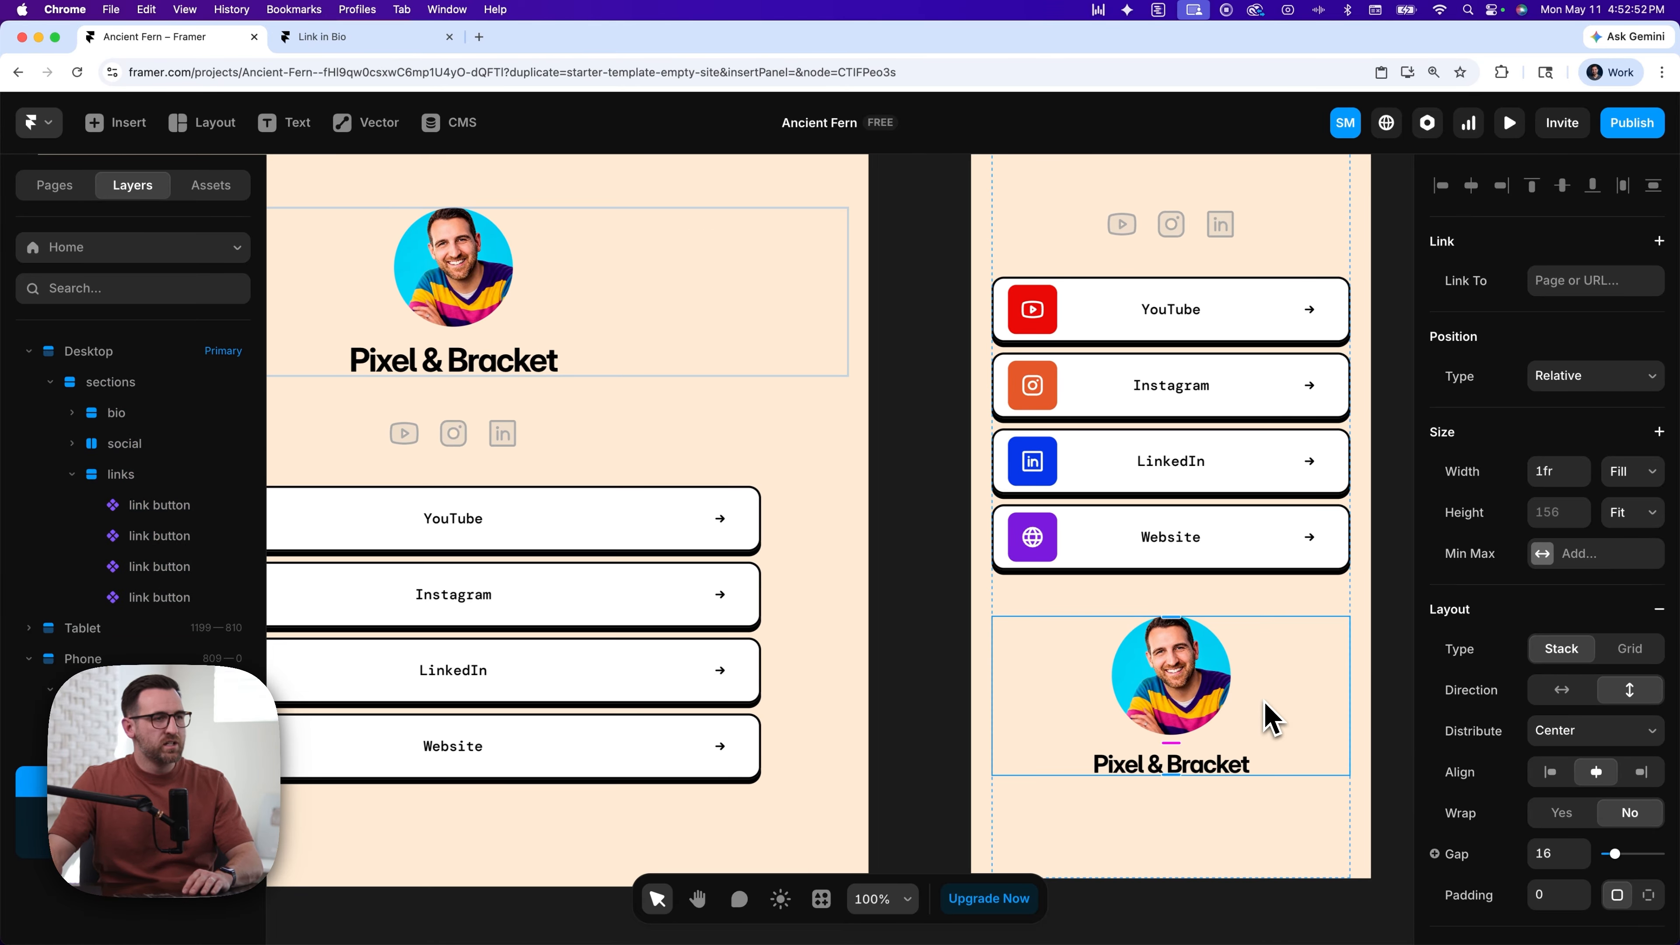
drag(1287, 682, 1242, 274)
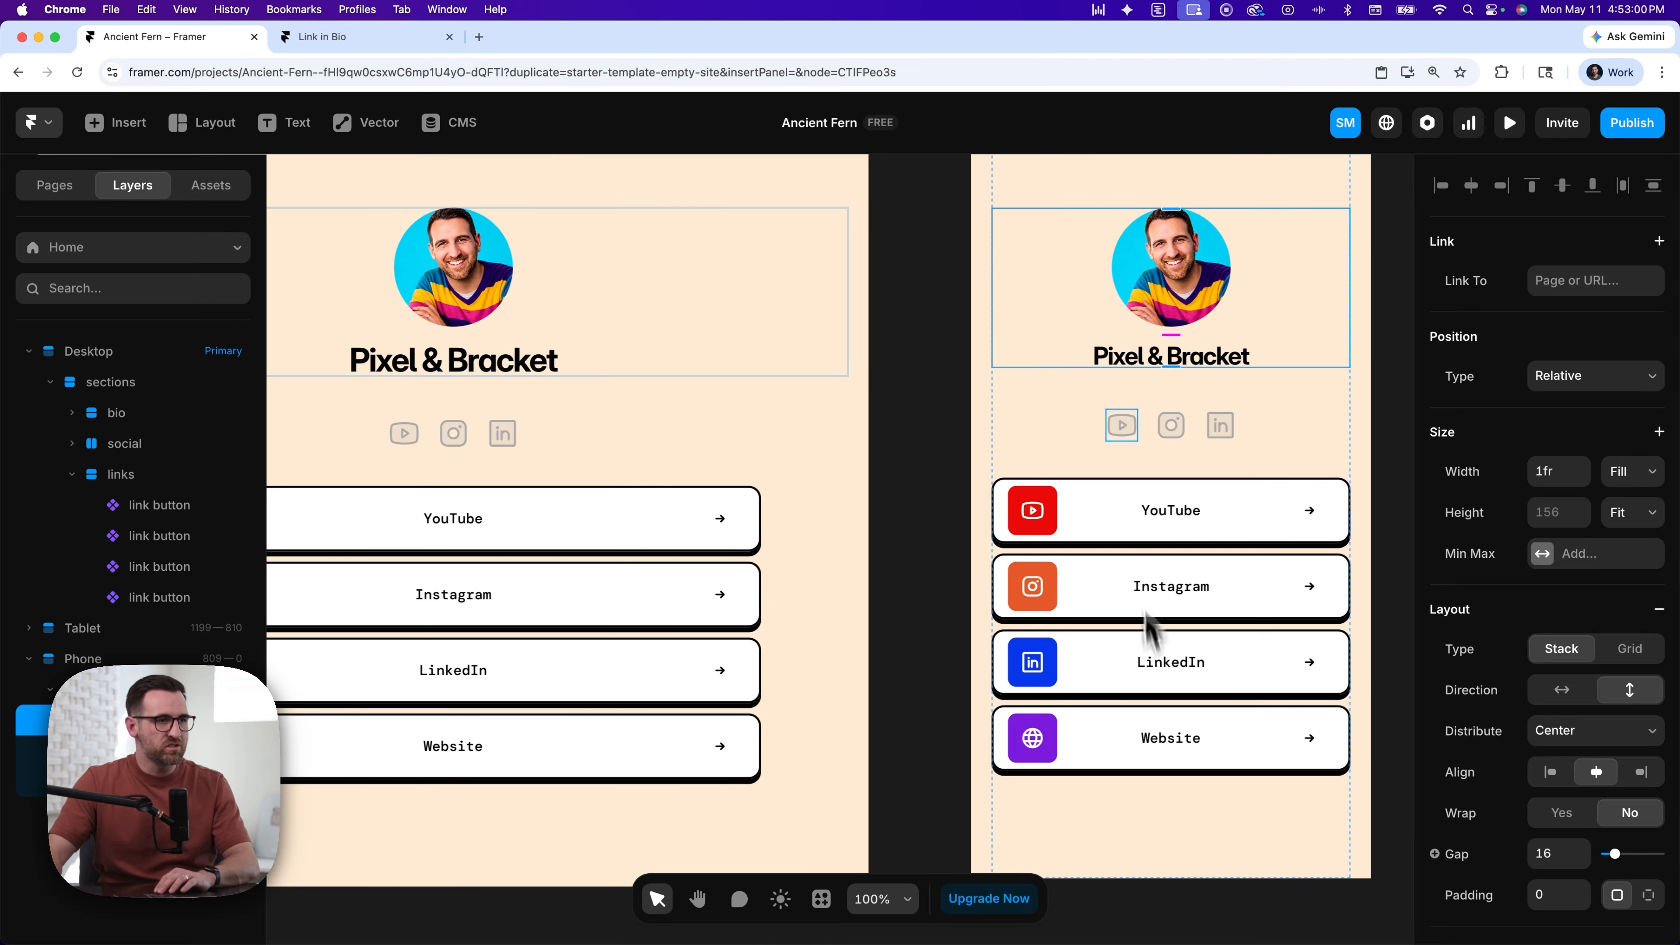
click(960, 439)
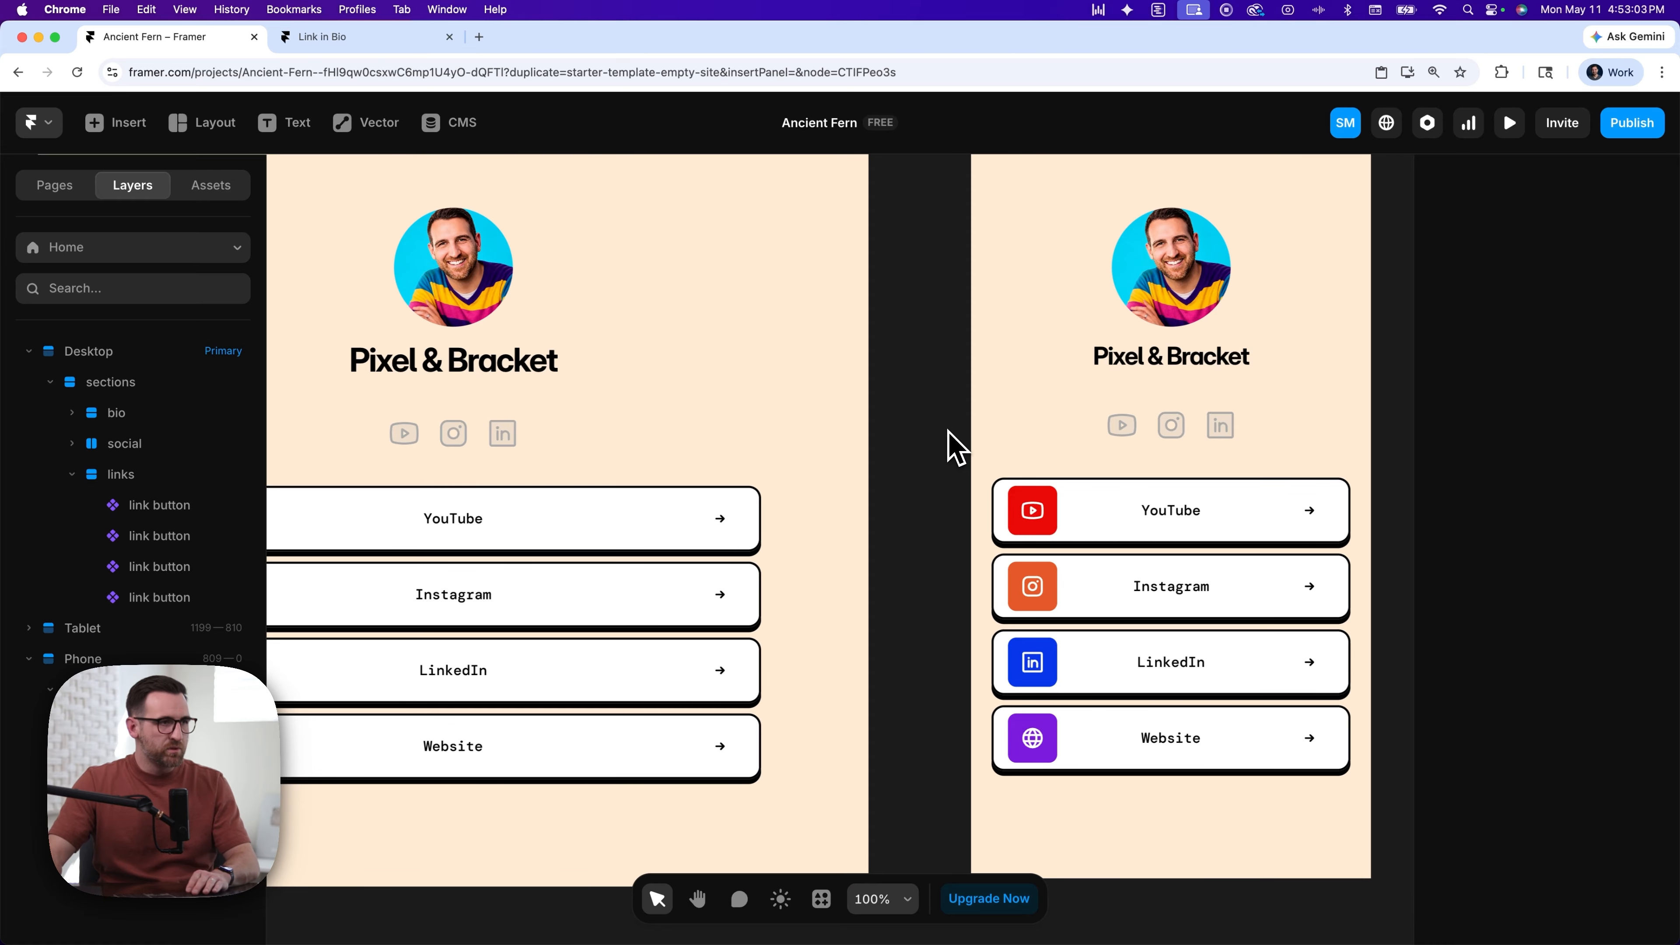
- Add a solid black 000000 border to the avatar in the Desktop breakpoint
scroll(953, 446, down, 5)
scroll(915, 470, left, 10)
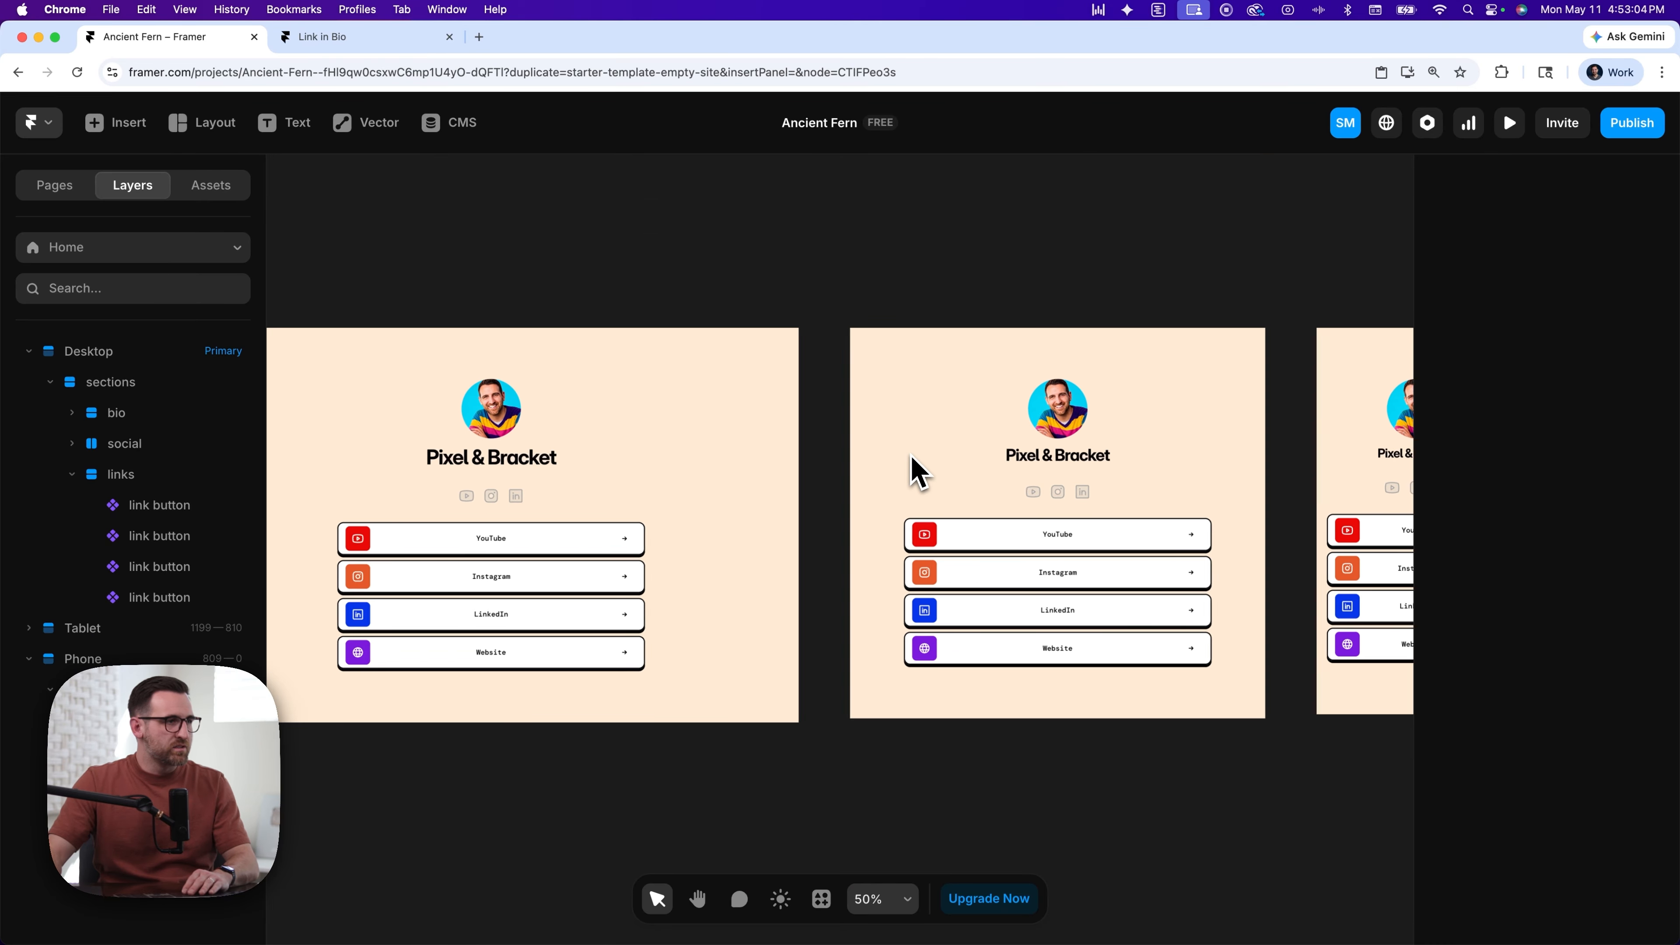
scroll(915, 469, left, 2)
scroll(911, 469, right, 6)
scroll(912, 469, left, 5)
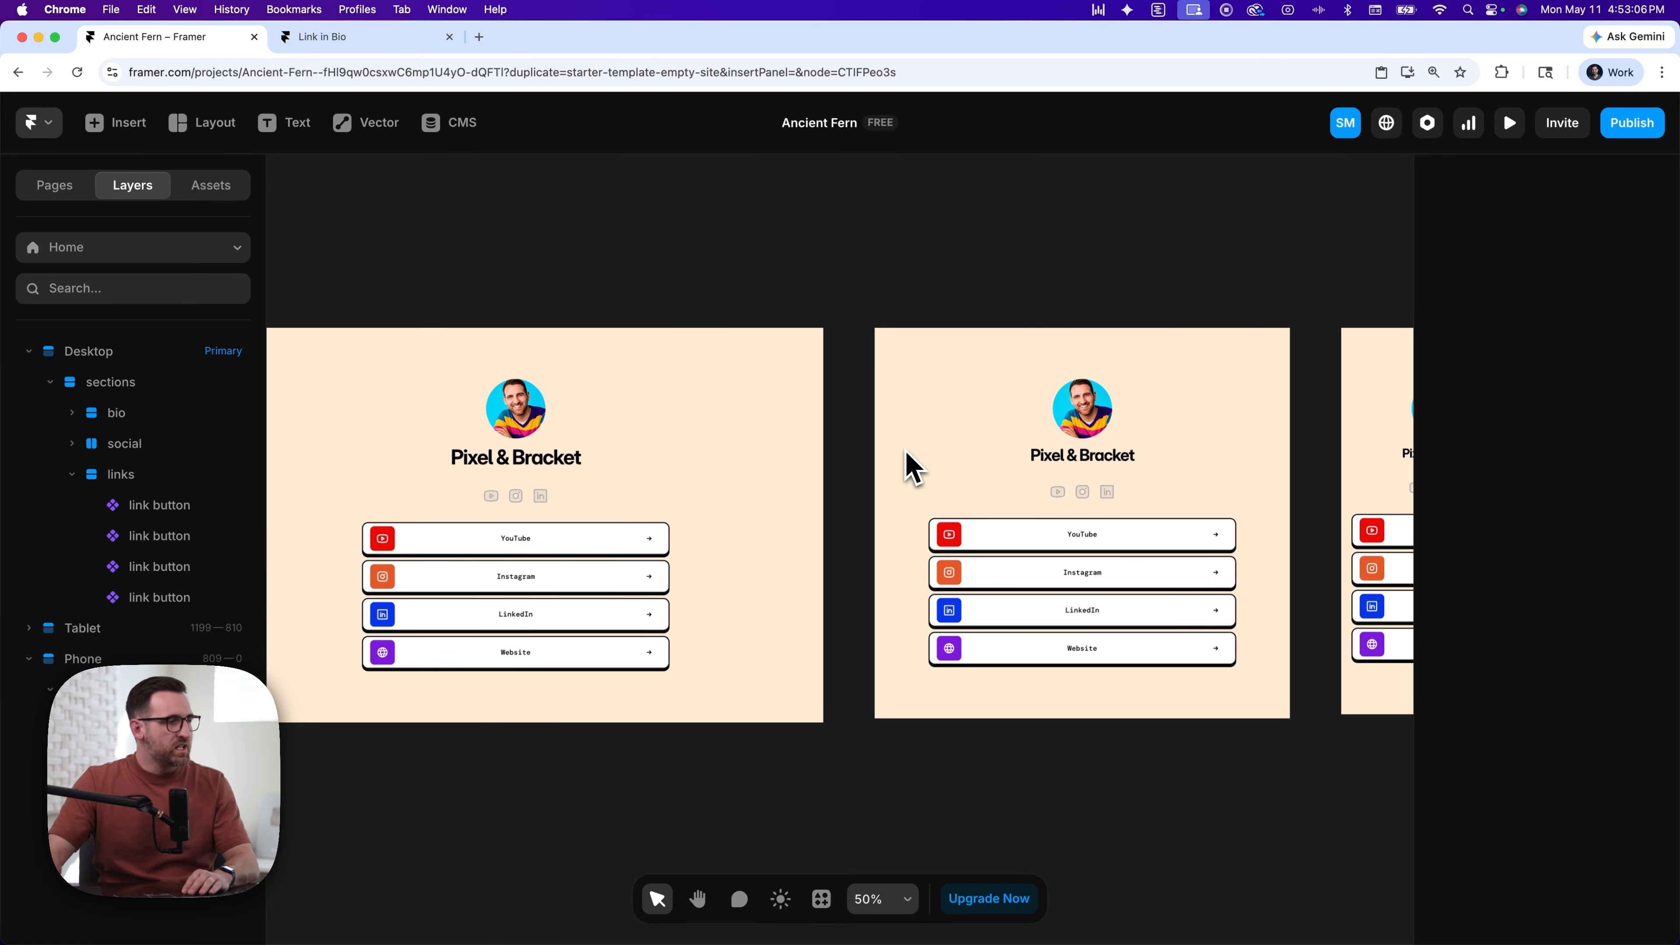
scroll(905, 450, left, 3)
click(601, 400)
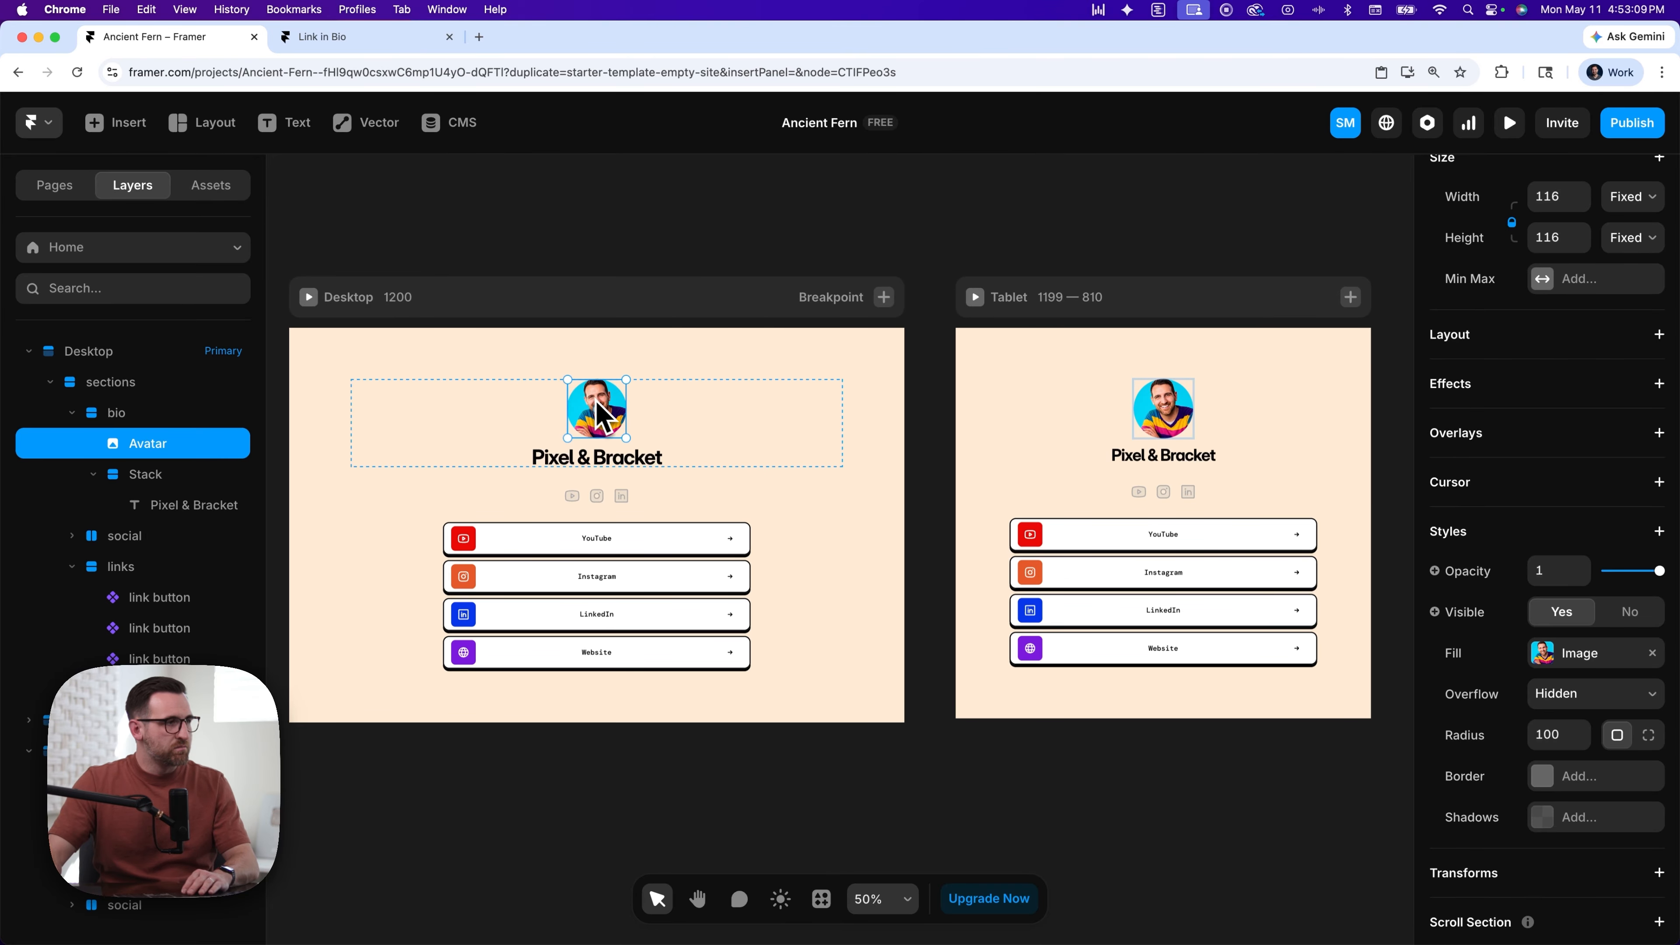
key(super+equal)
scroll(626, 391, left, 4)
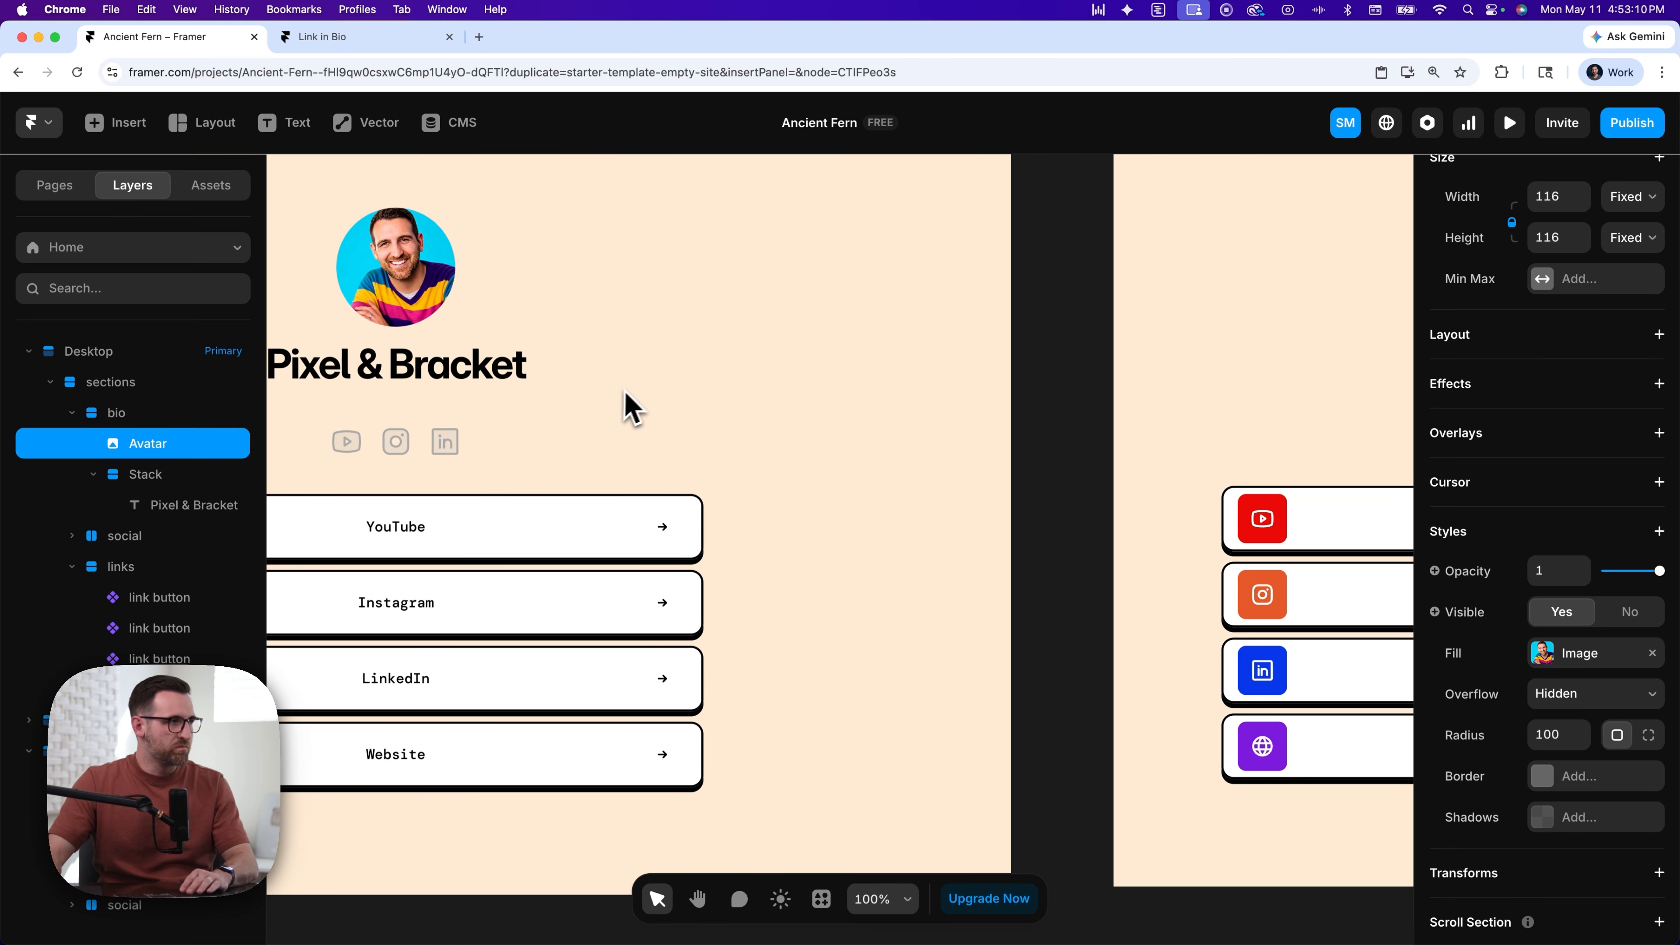
scroll(630, 390, up, 2)
scroll(634, 404, left, 4)
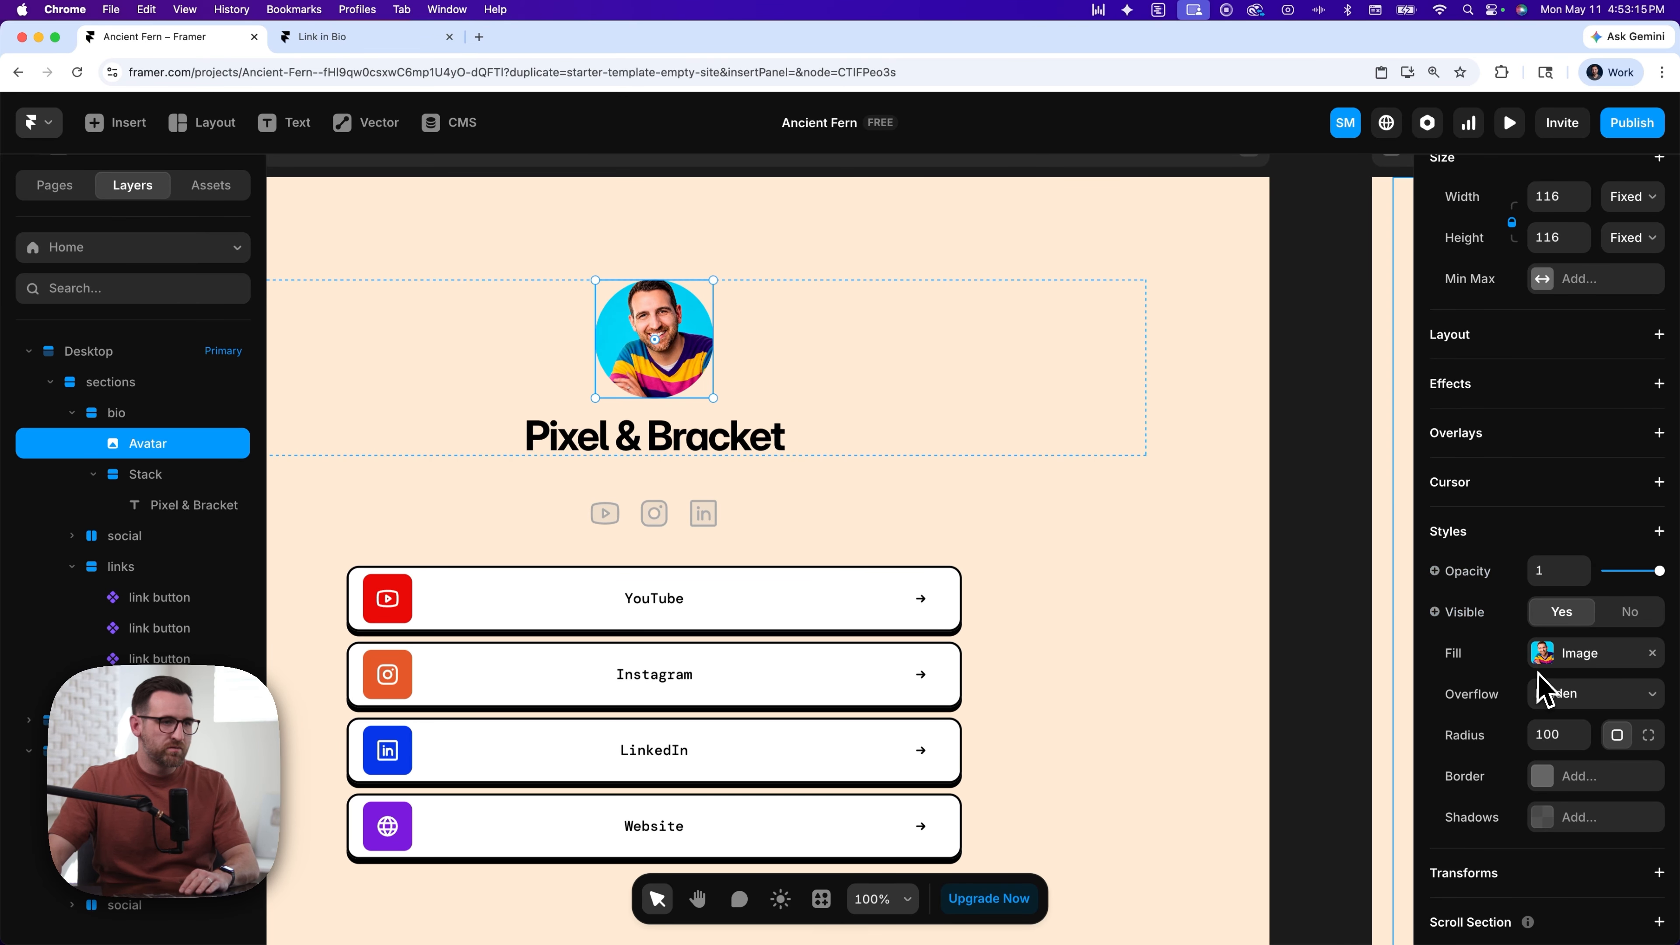
click(1553, 784)
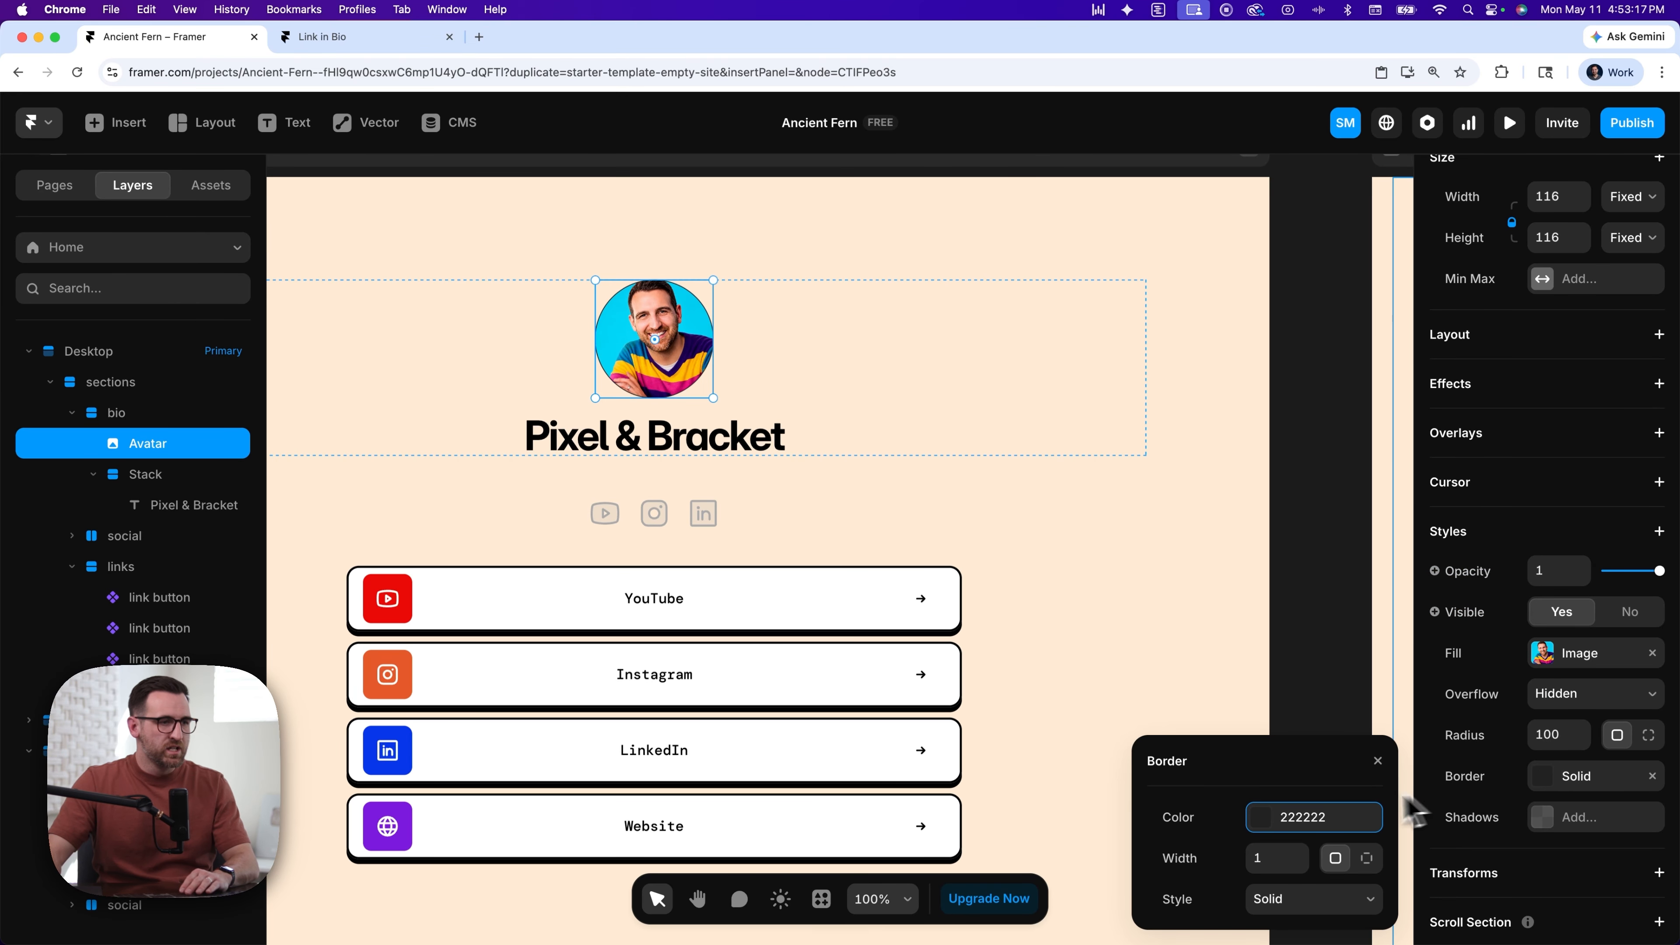
click(1267, 820)
drag(1177, 738, 1112, 779)
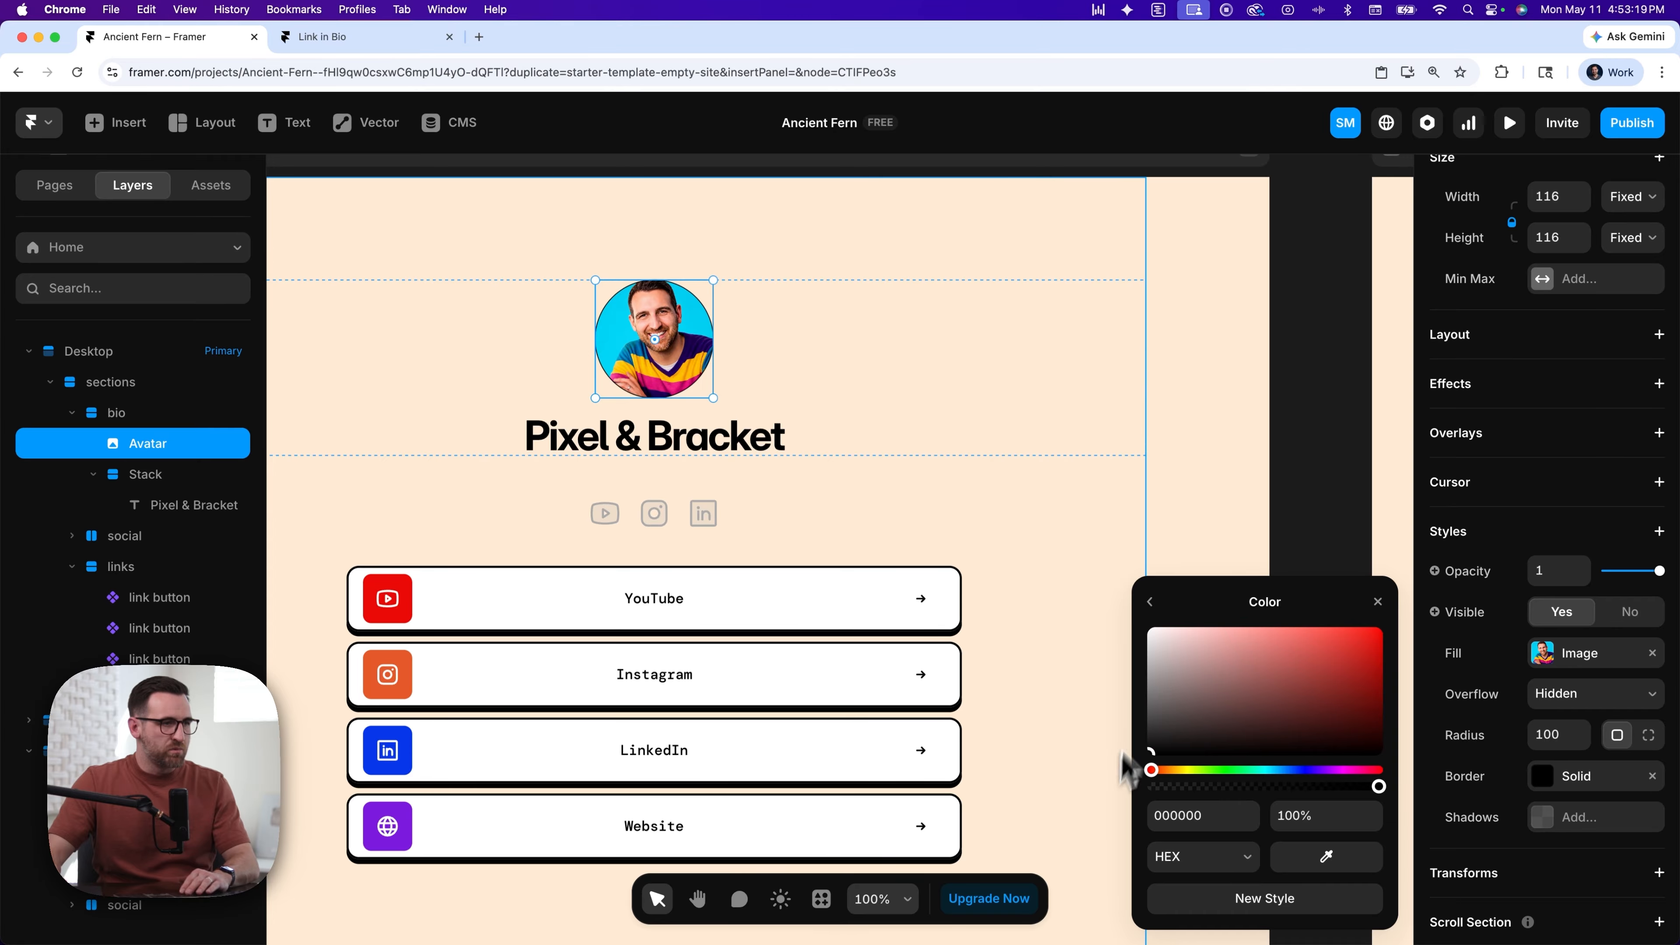
click(1156, 603)
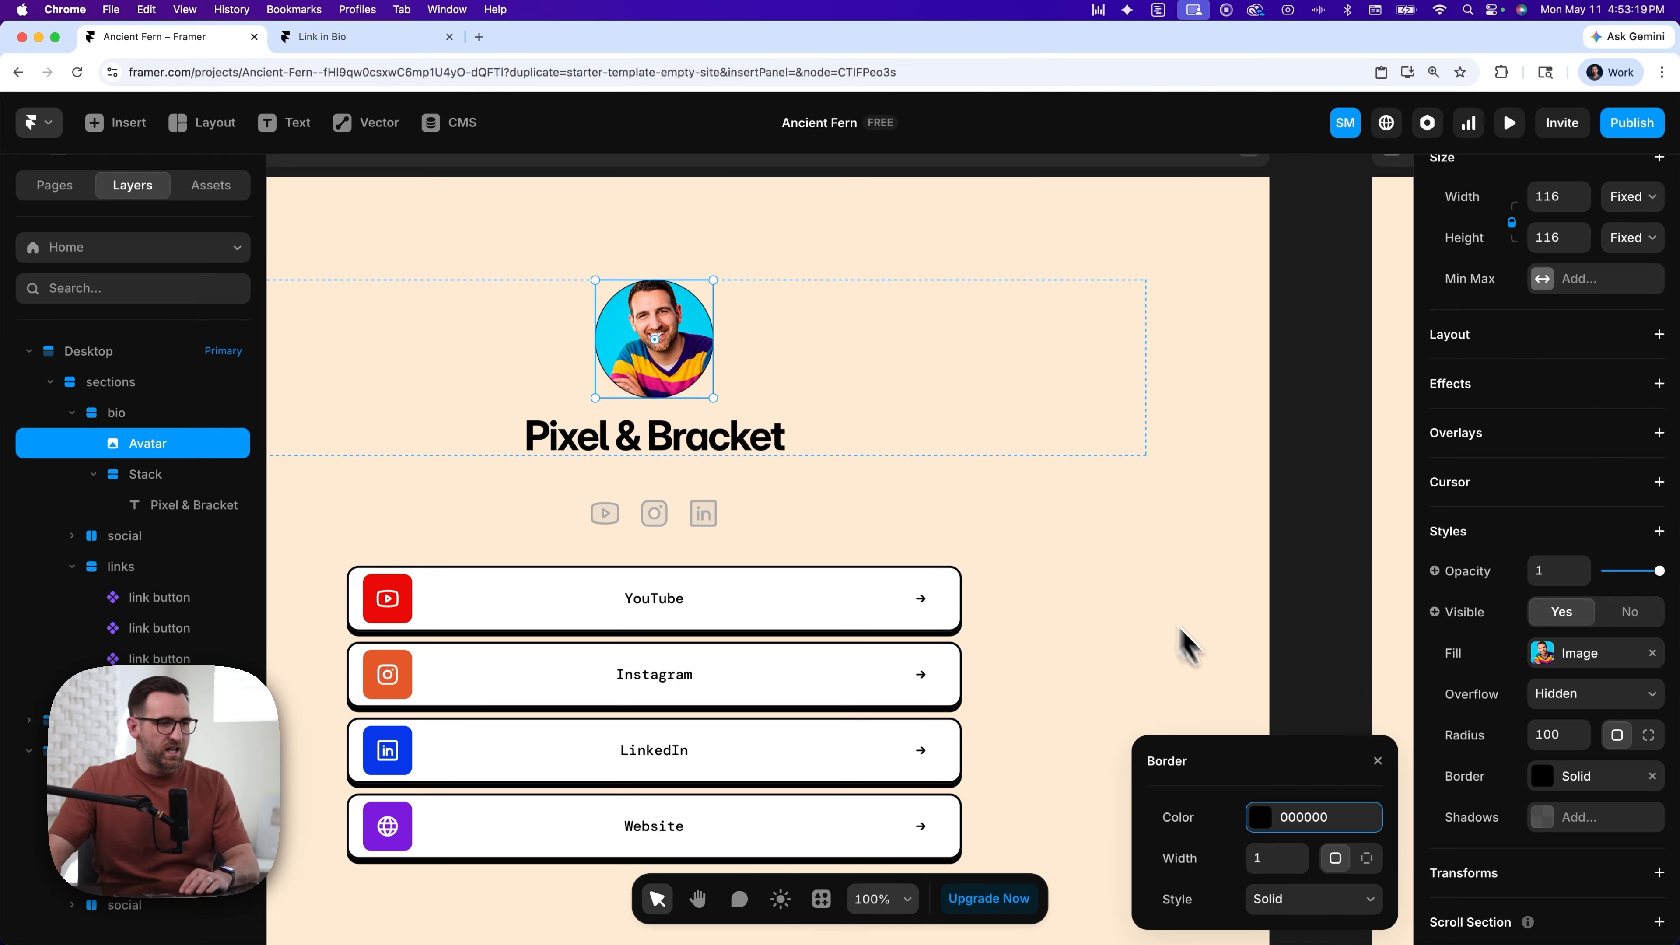
- Set the width of the avatar's border to 2
click(1271, 858)
text(2)
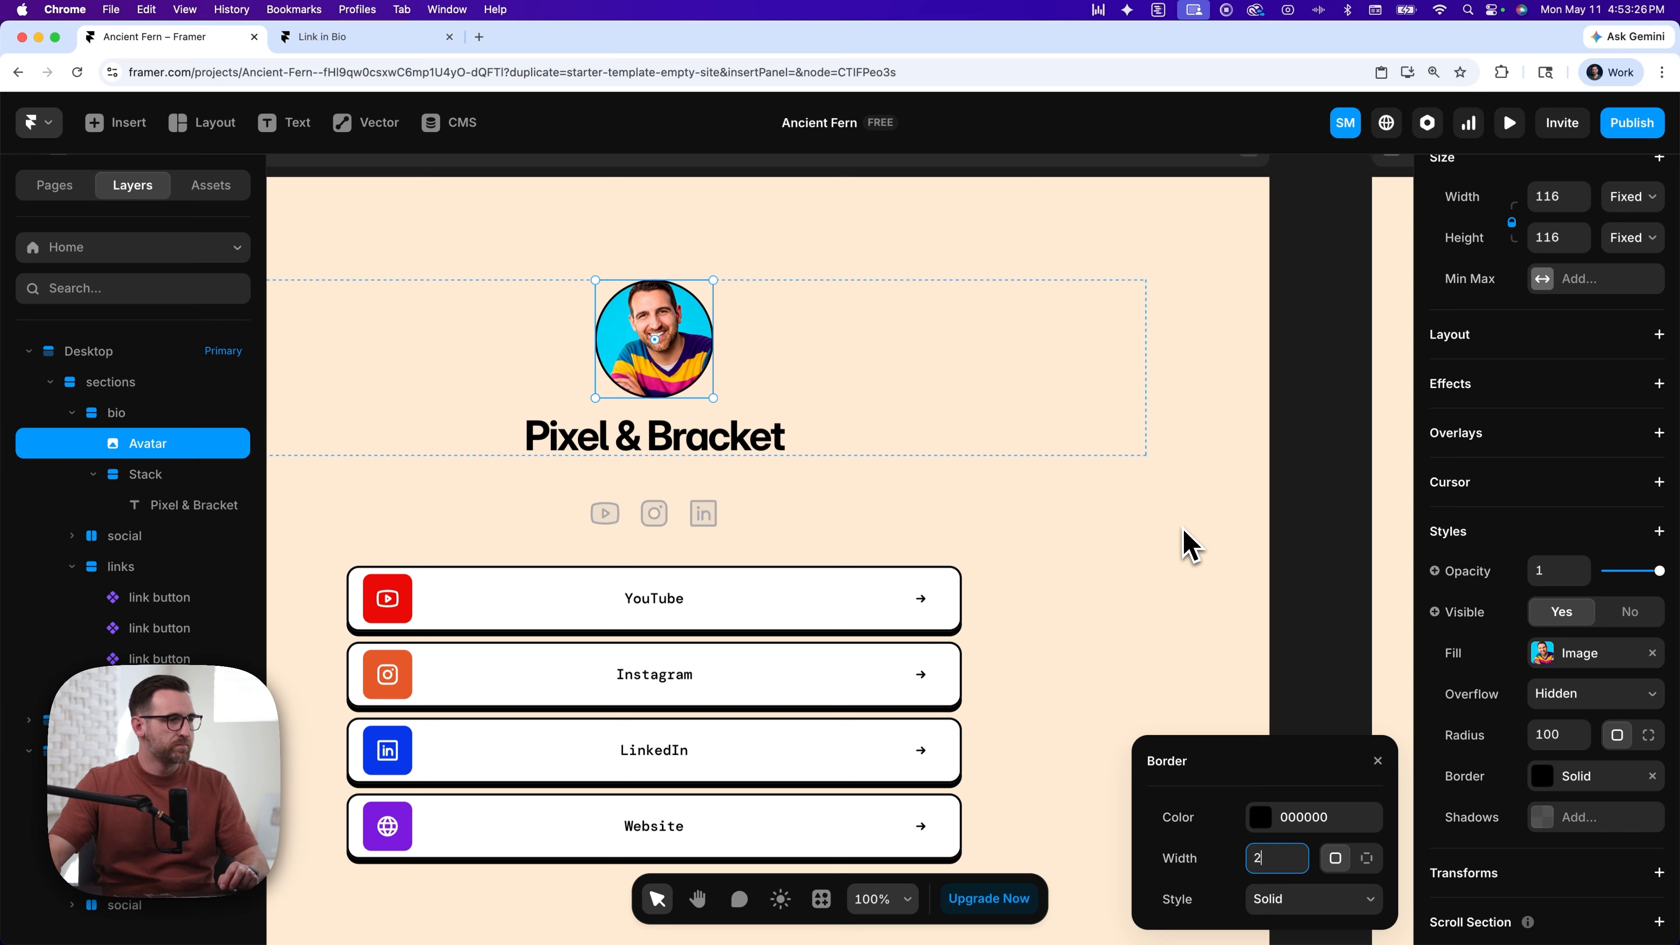
click(1166, 534)
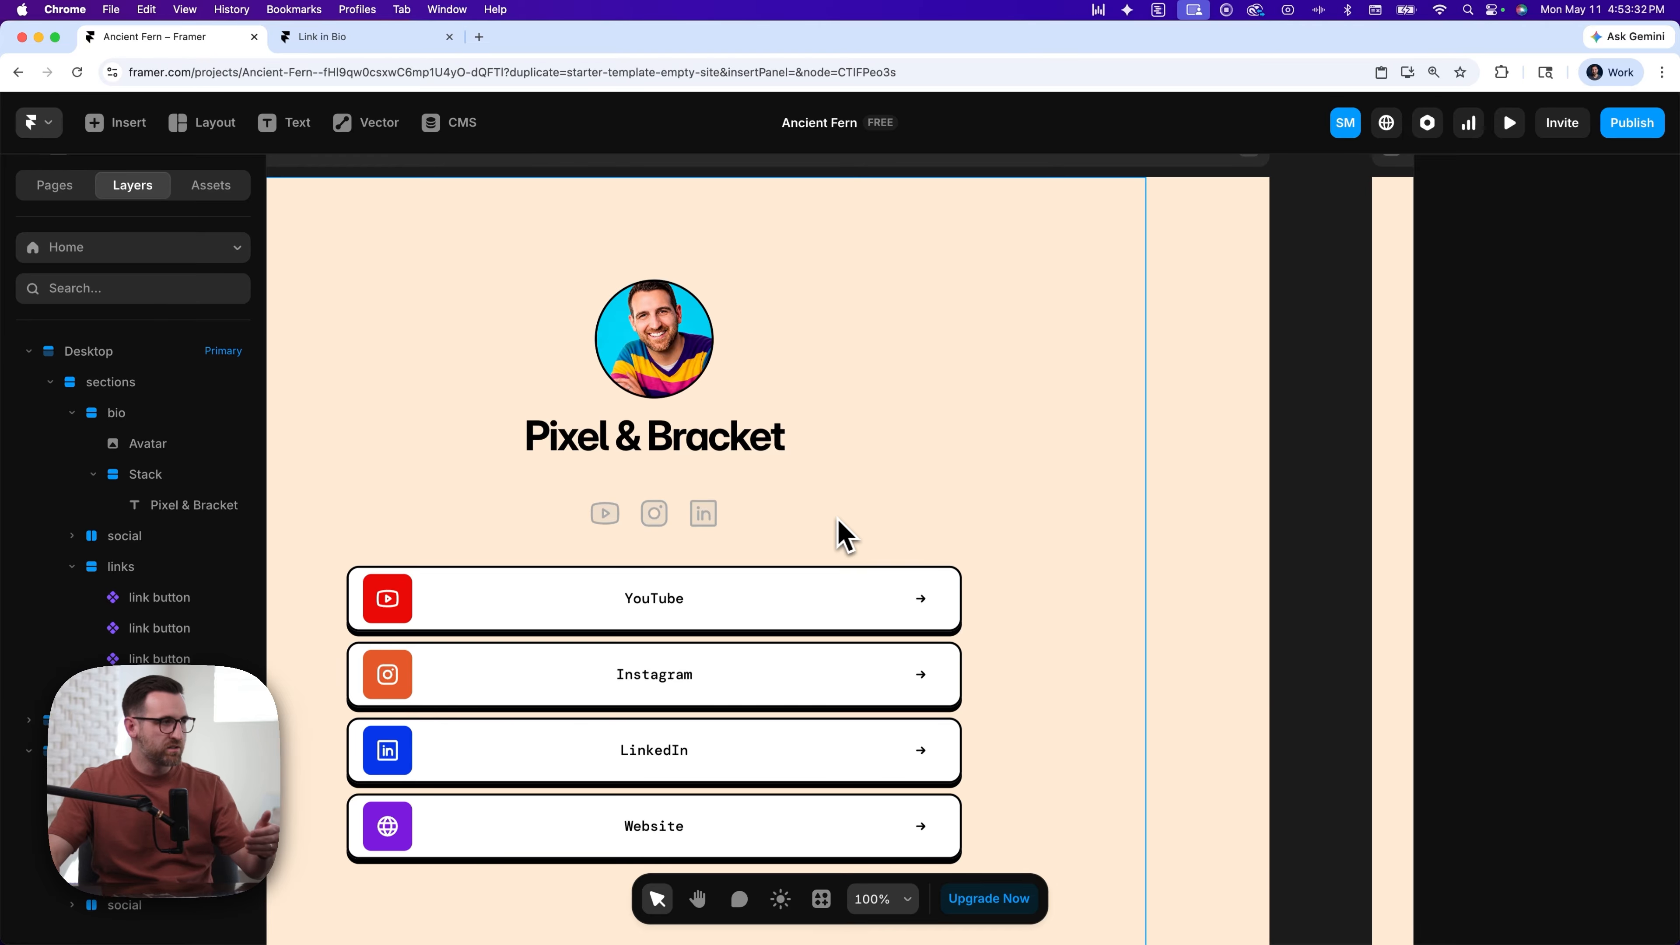
- Wrap the avatar inside the Desktop bio section in a new stack
click(158, 443)
right_click(161, 464)
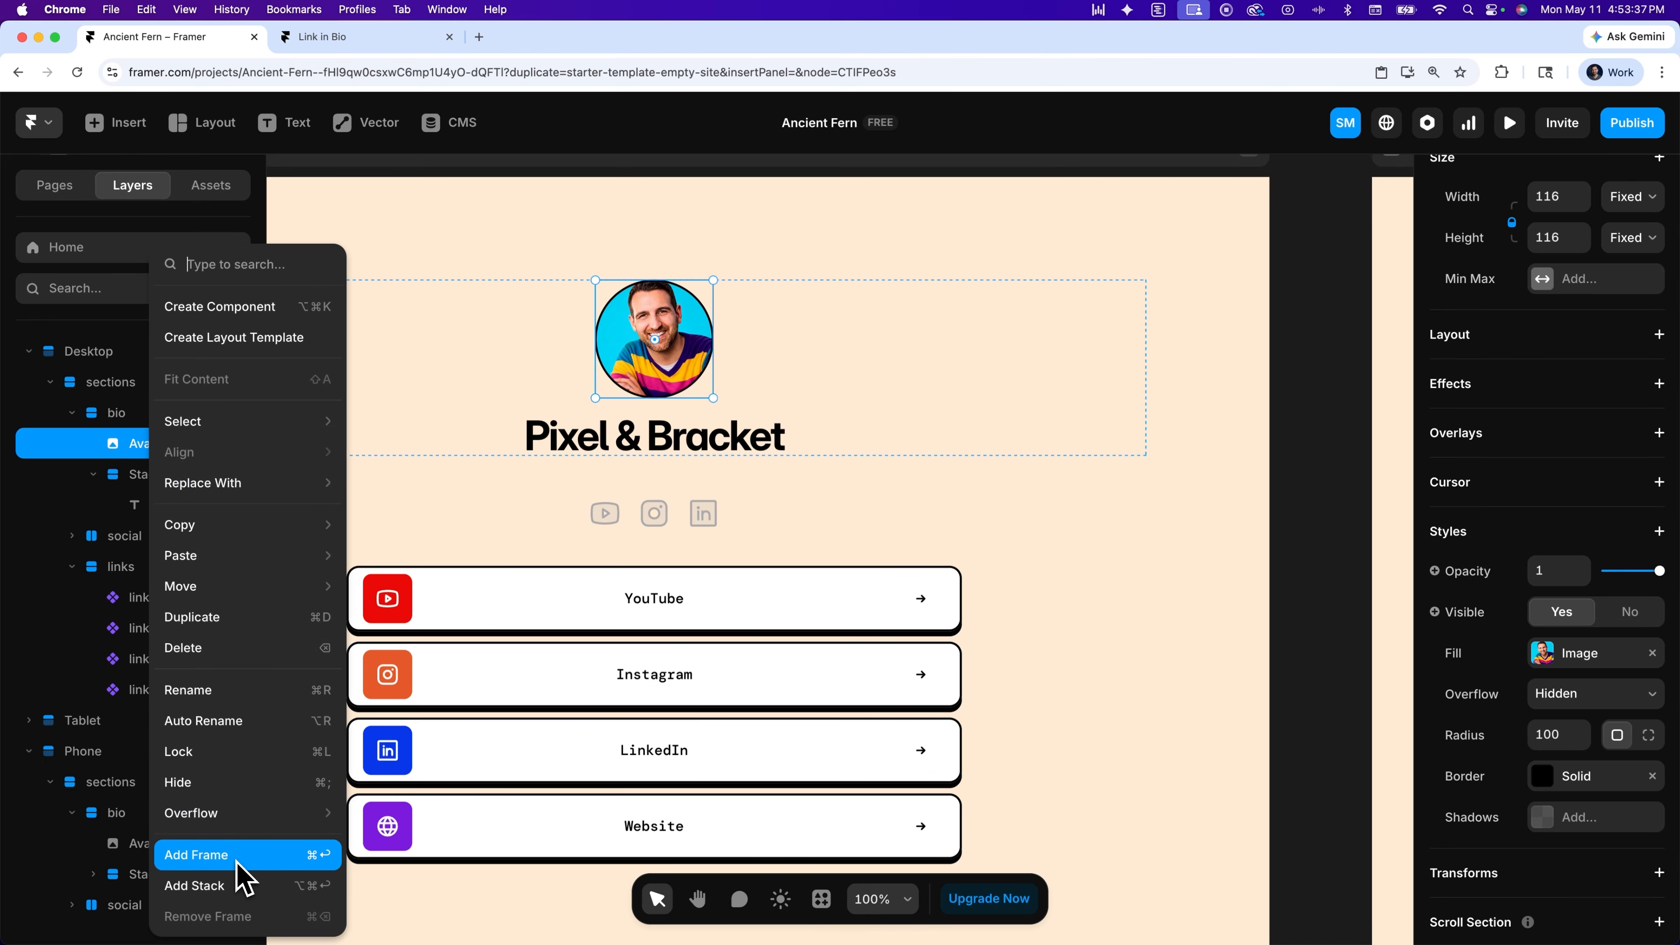
click(239, 885)
- Change the height sizing of the stack around the avatar to Fixed
click(162, 473)
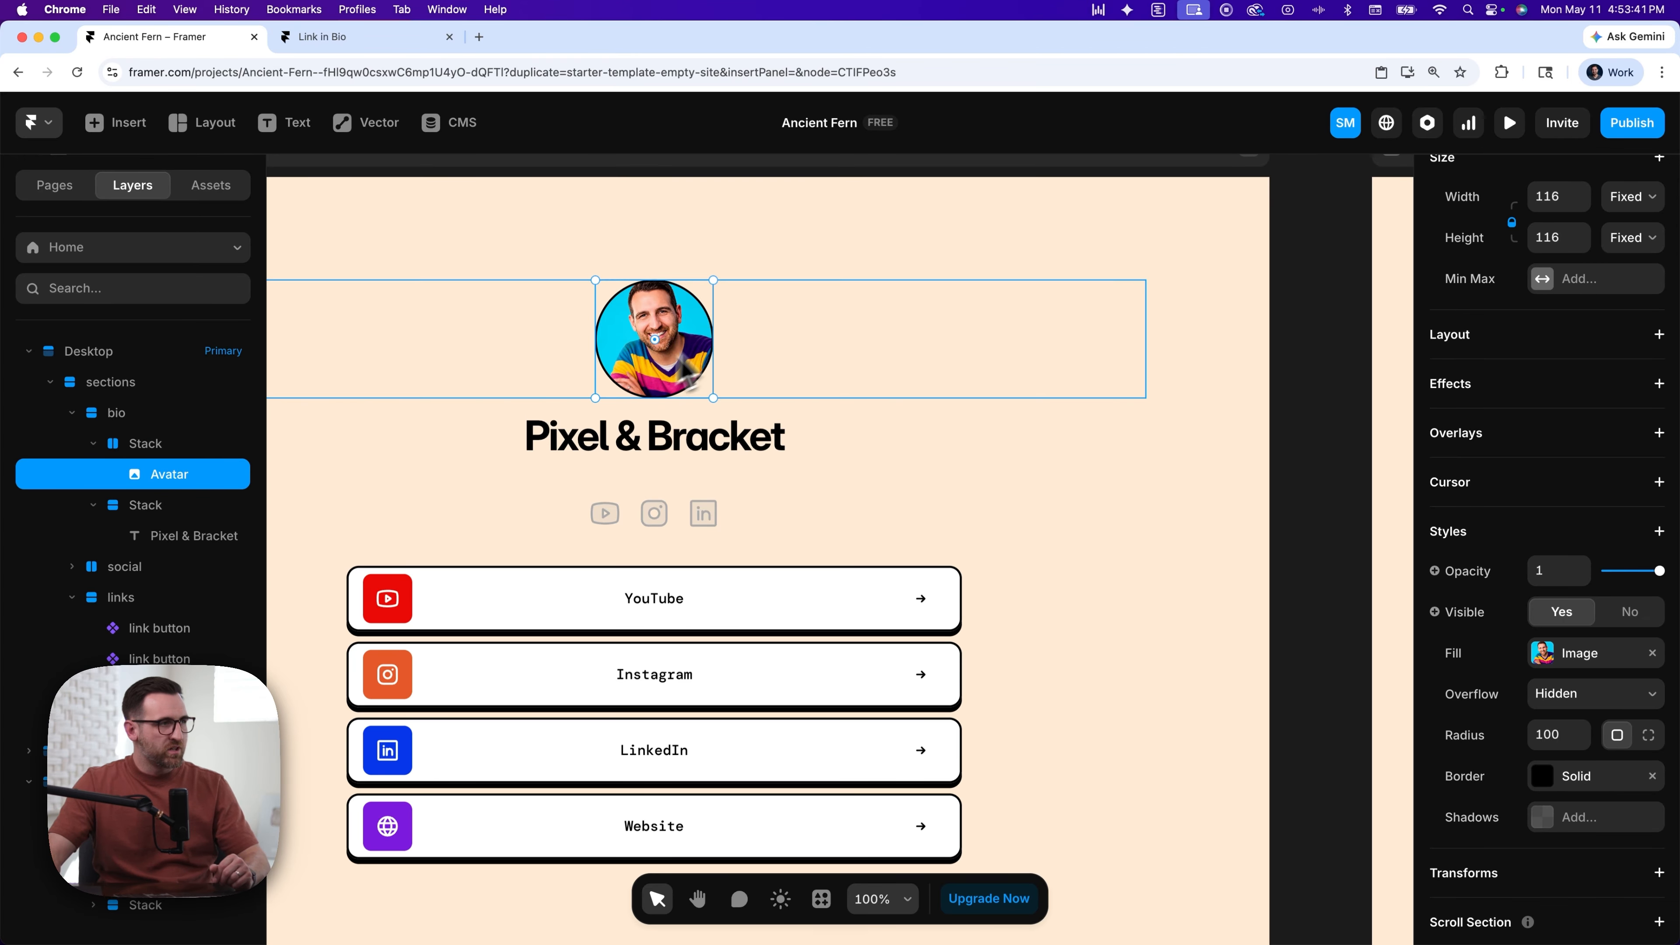
click(159, 457)
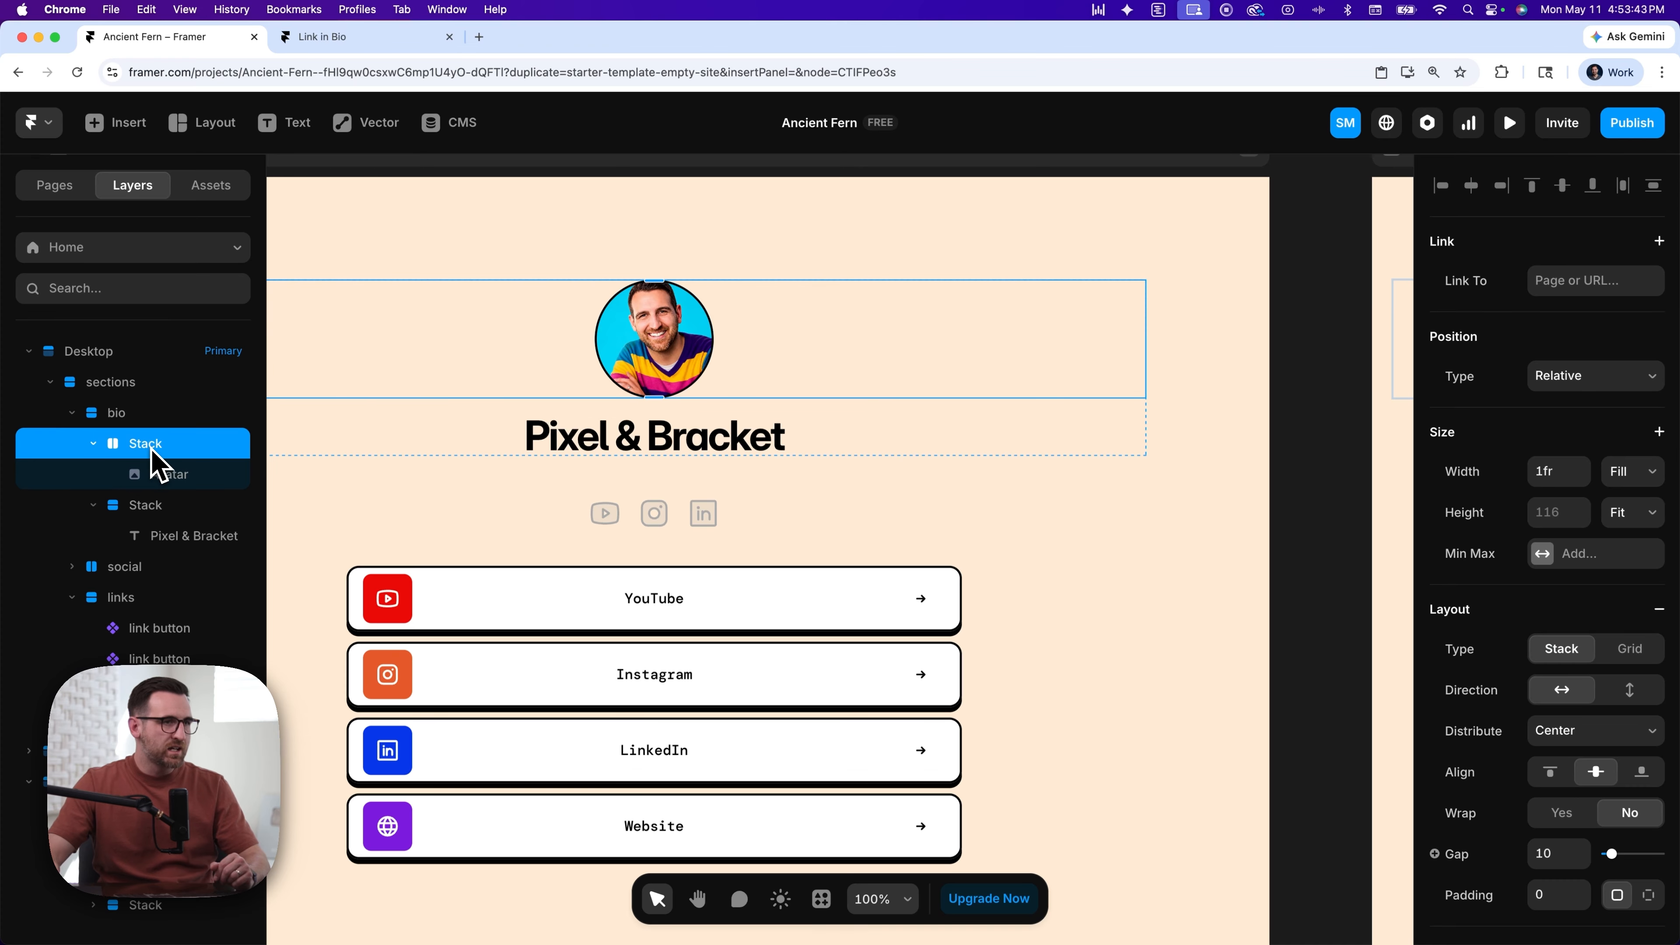
click(1656, 523)
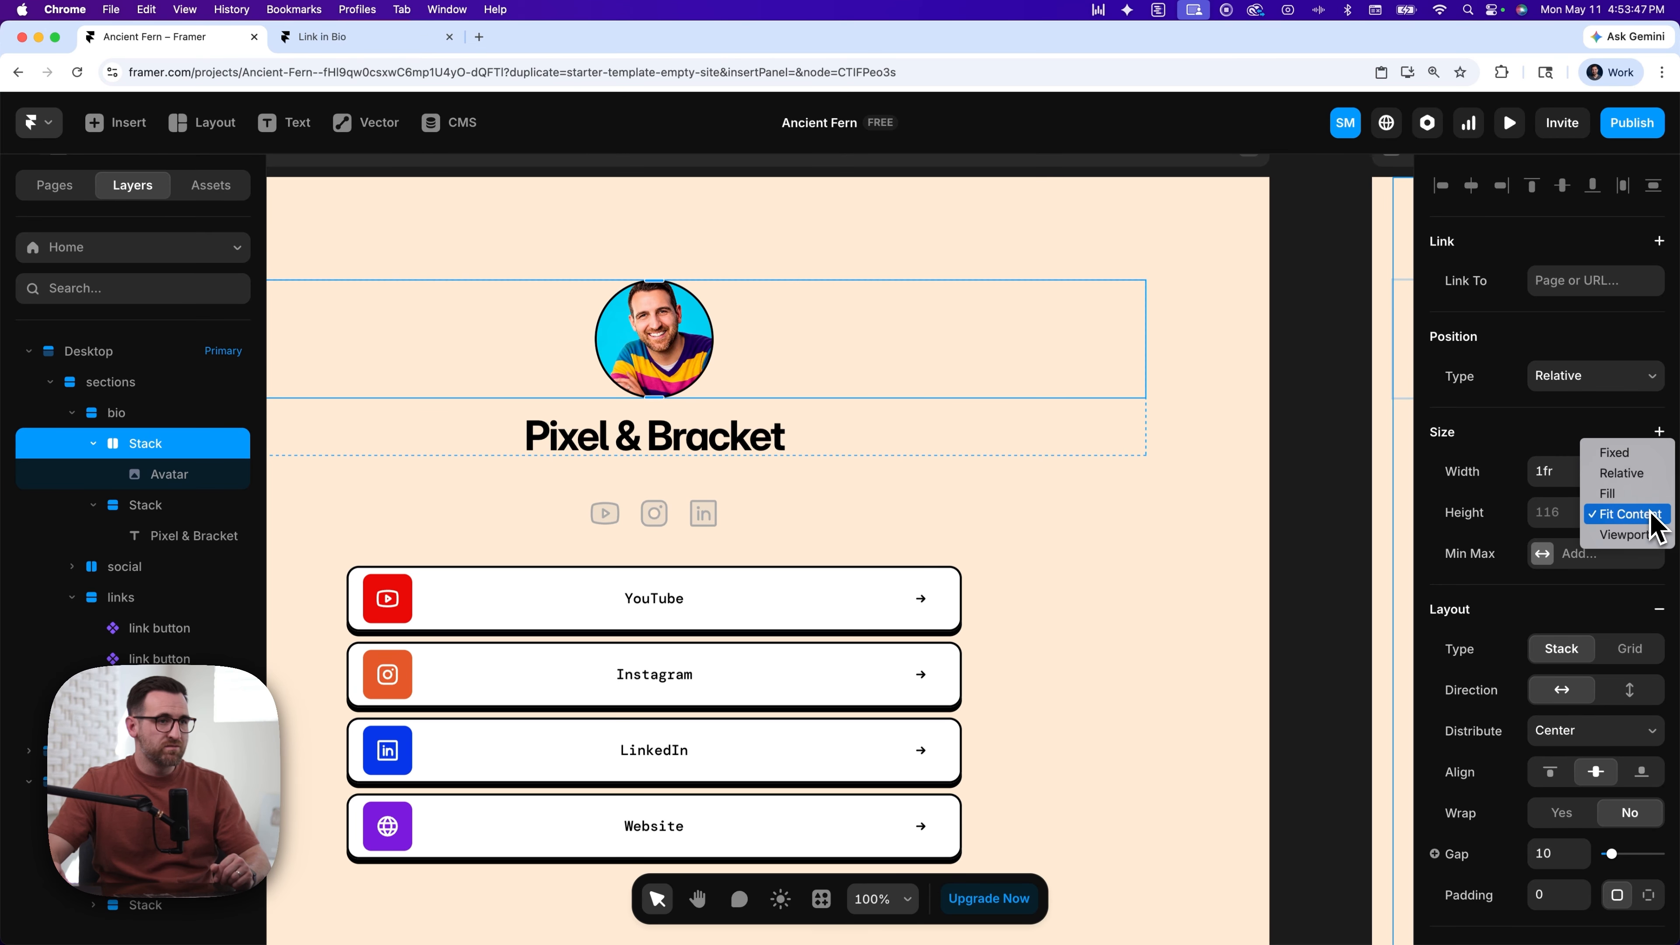
click(1648, 453)
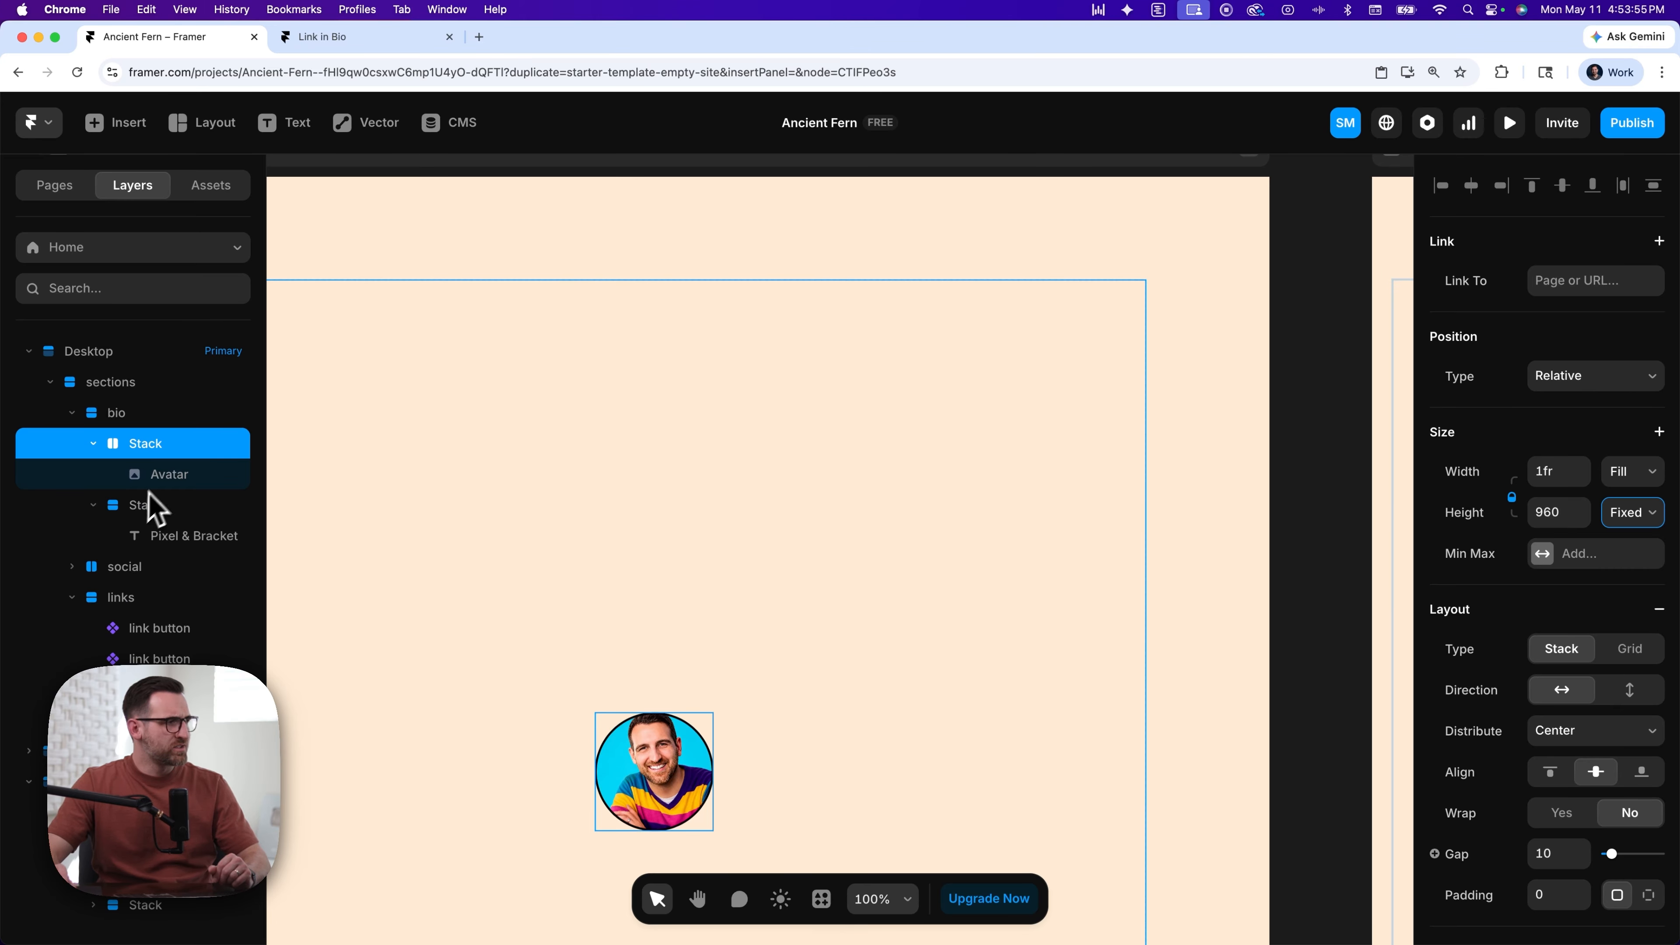
- Set the height of the stack around the avatar to 116 to match the avatar's own height
click(161, 479)
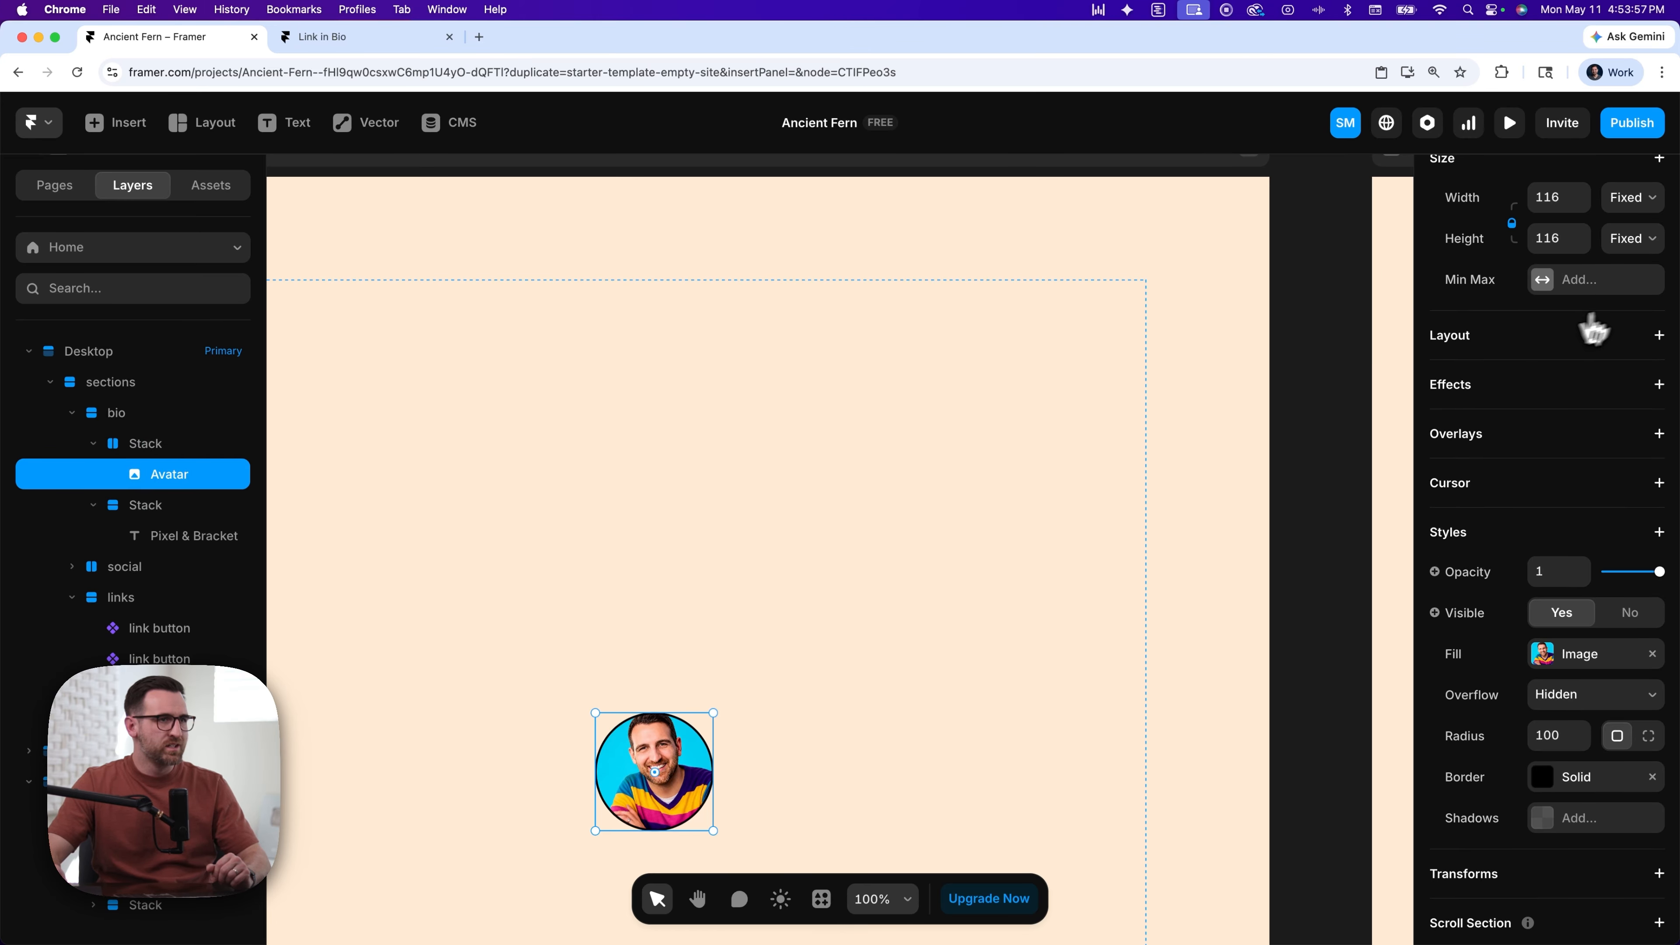
scroll(1515, 335, up, 3)
click(159, 448)
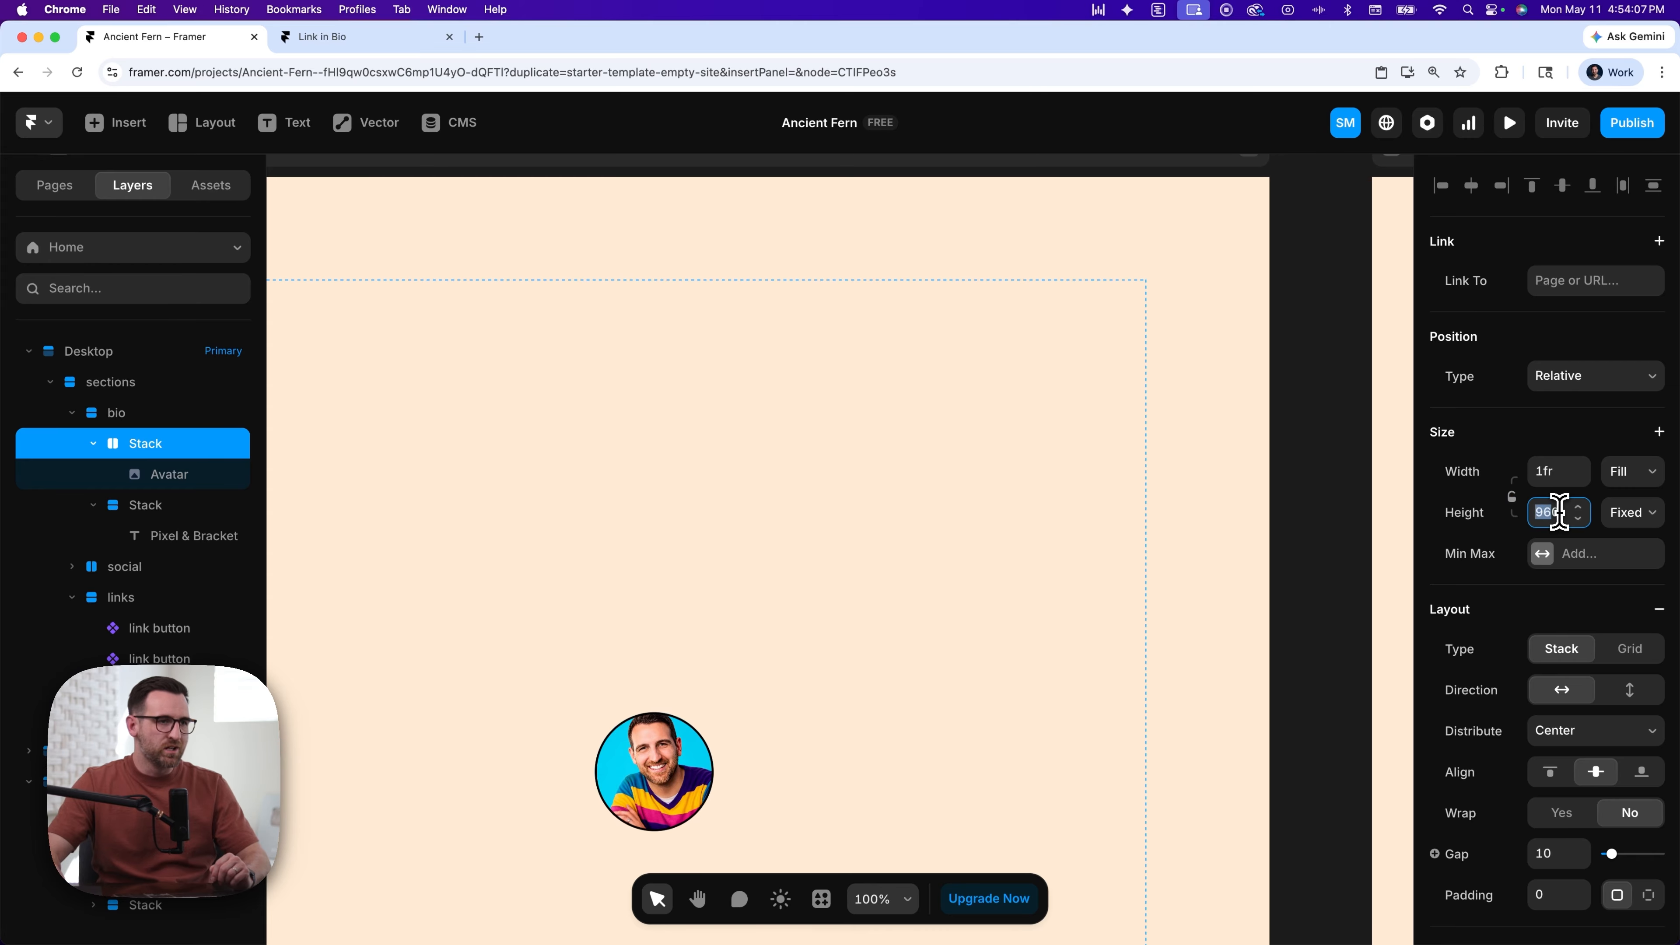
text(11)
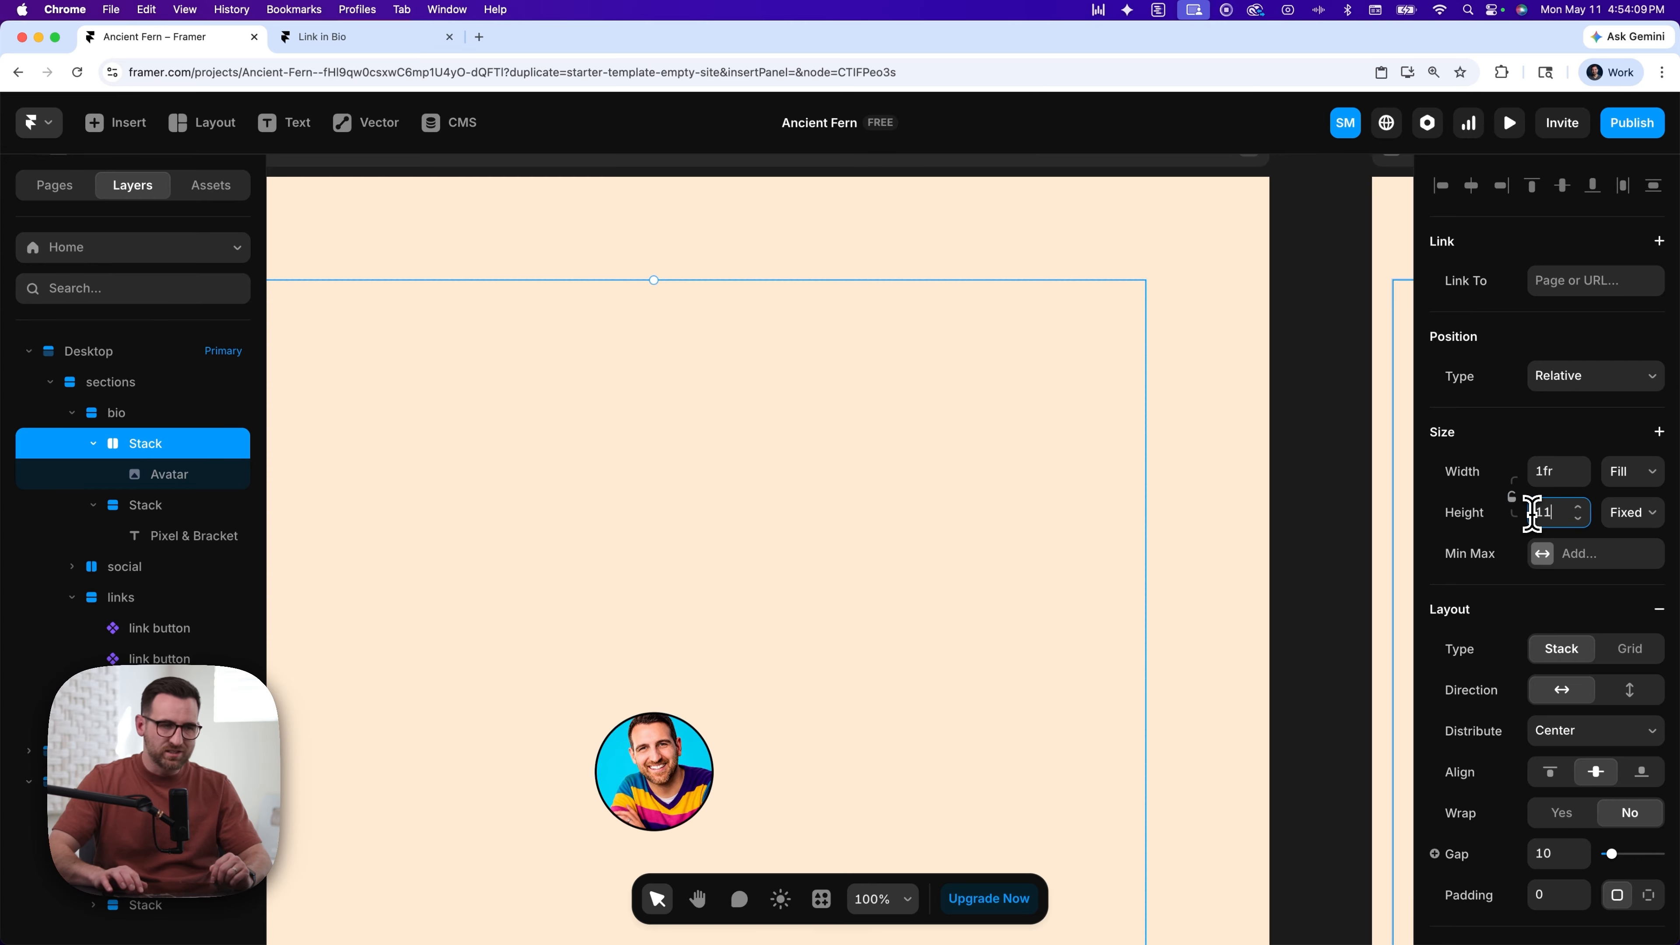
text(6)
key(Return)
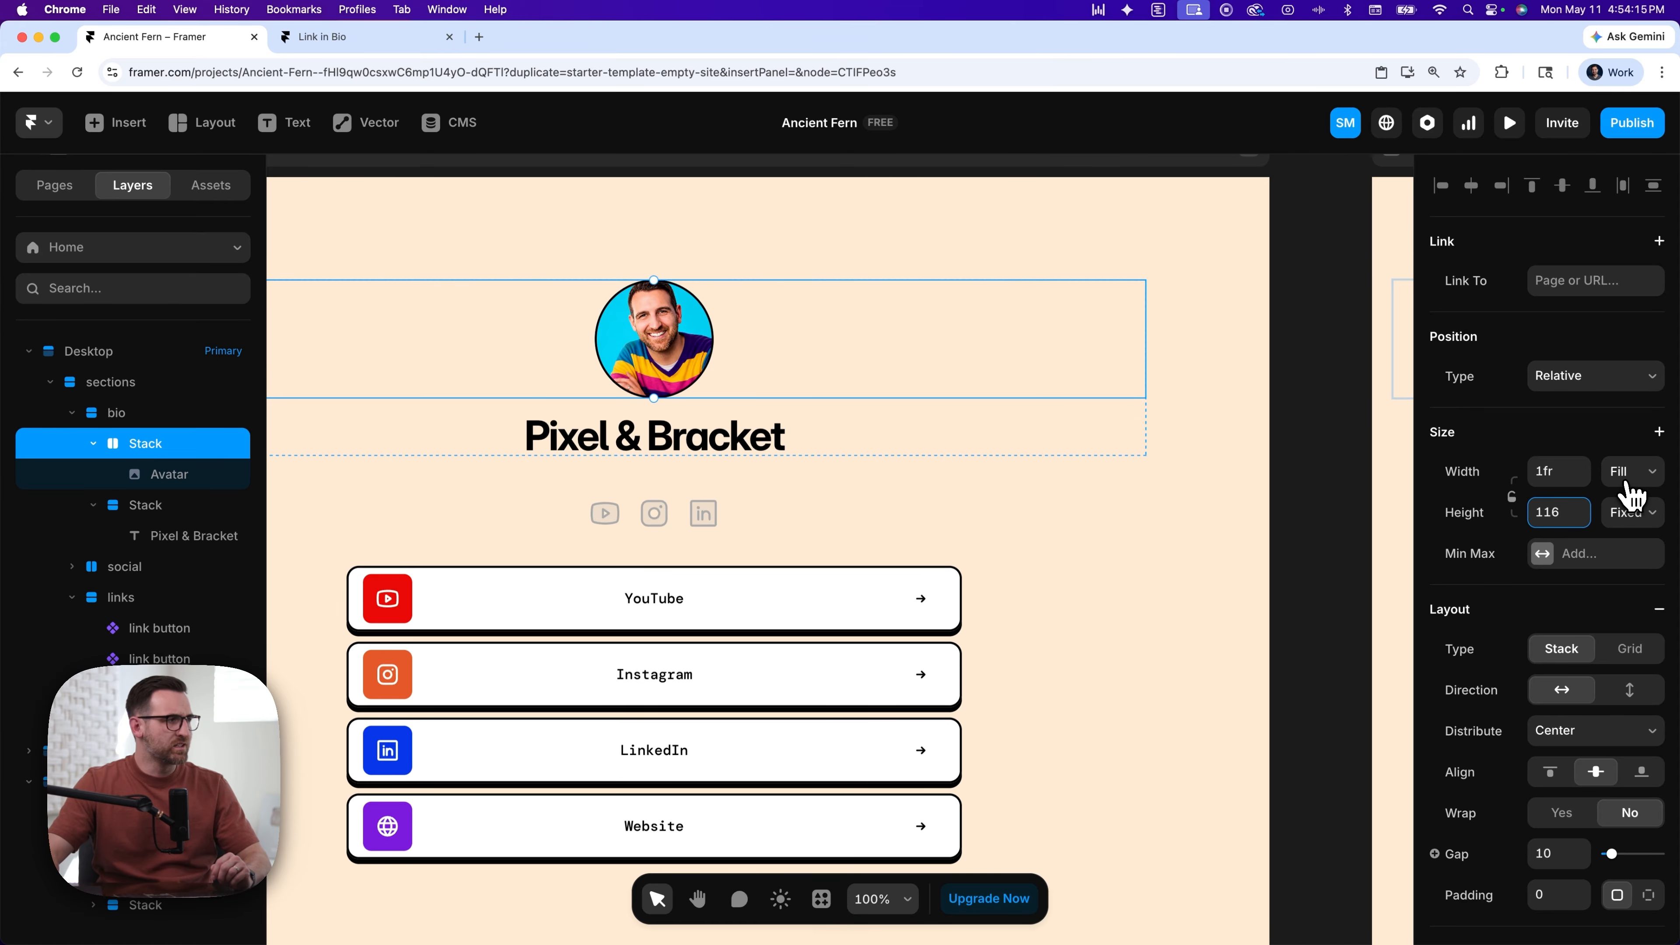
- Change the avatar stack's width sizing to Fixed and set the width to 116
click(1639, 493)
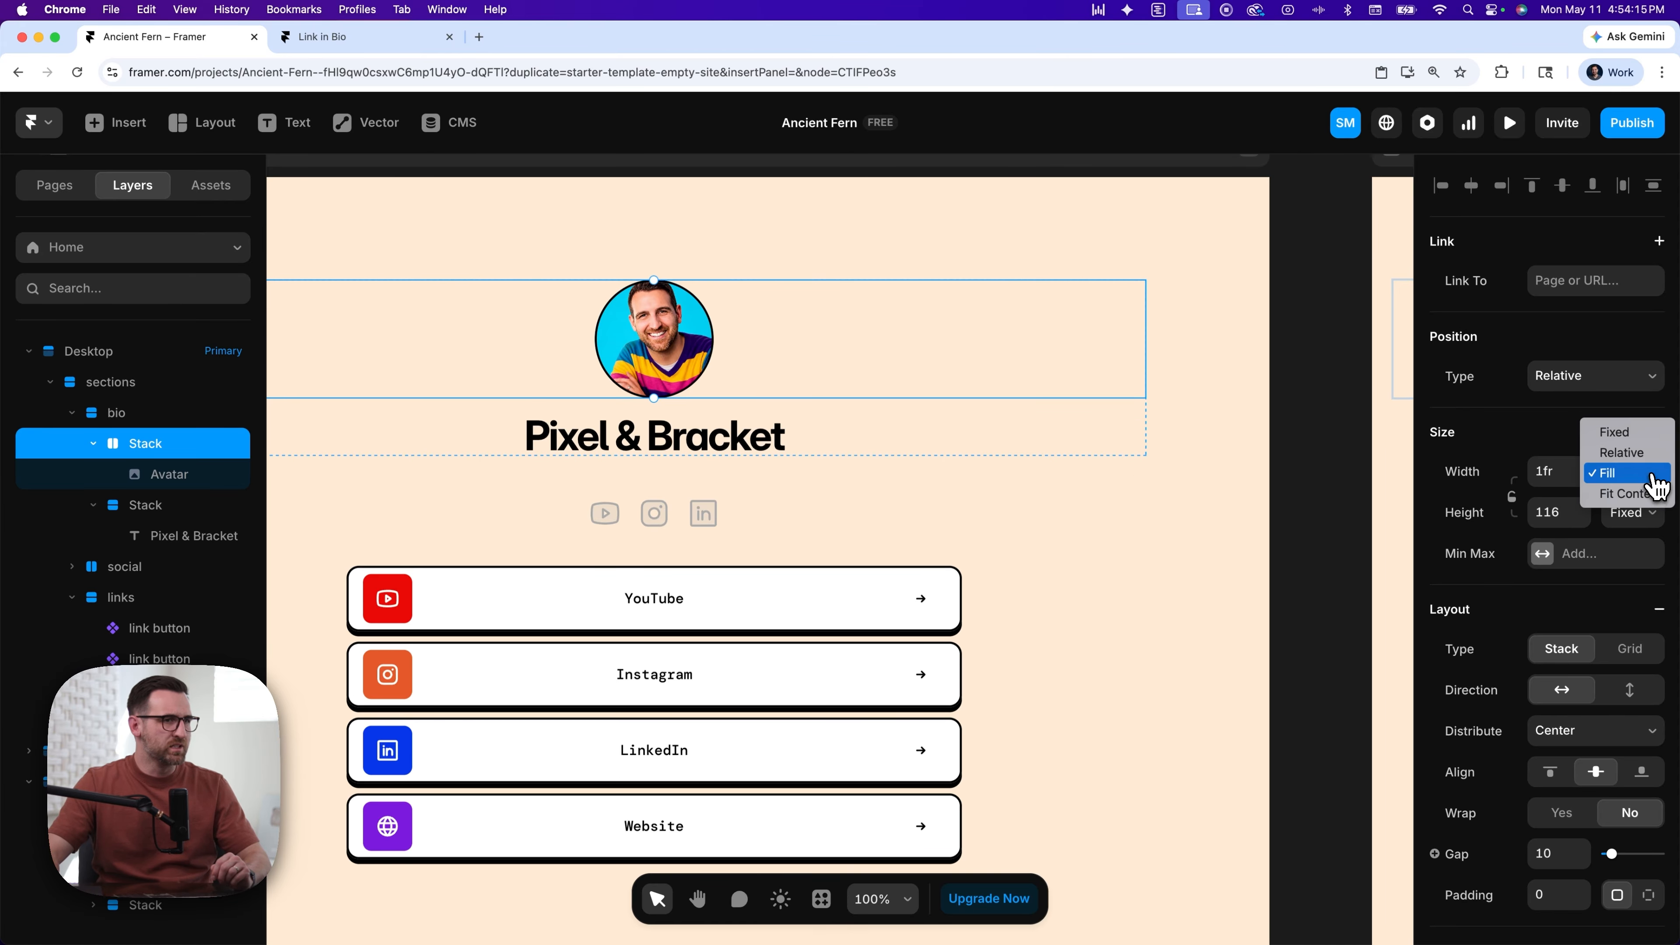
click(1647, 434)
drag(1555, 471, 1506, 472)
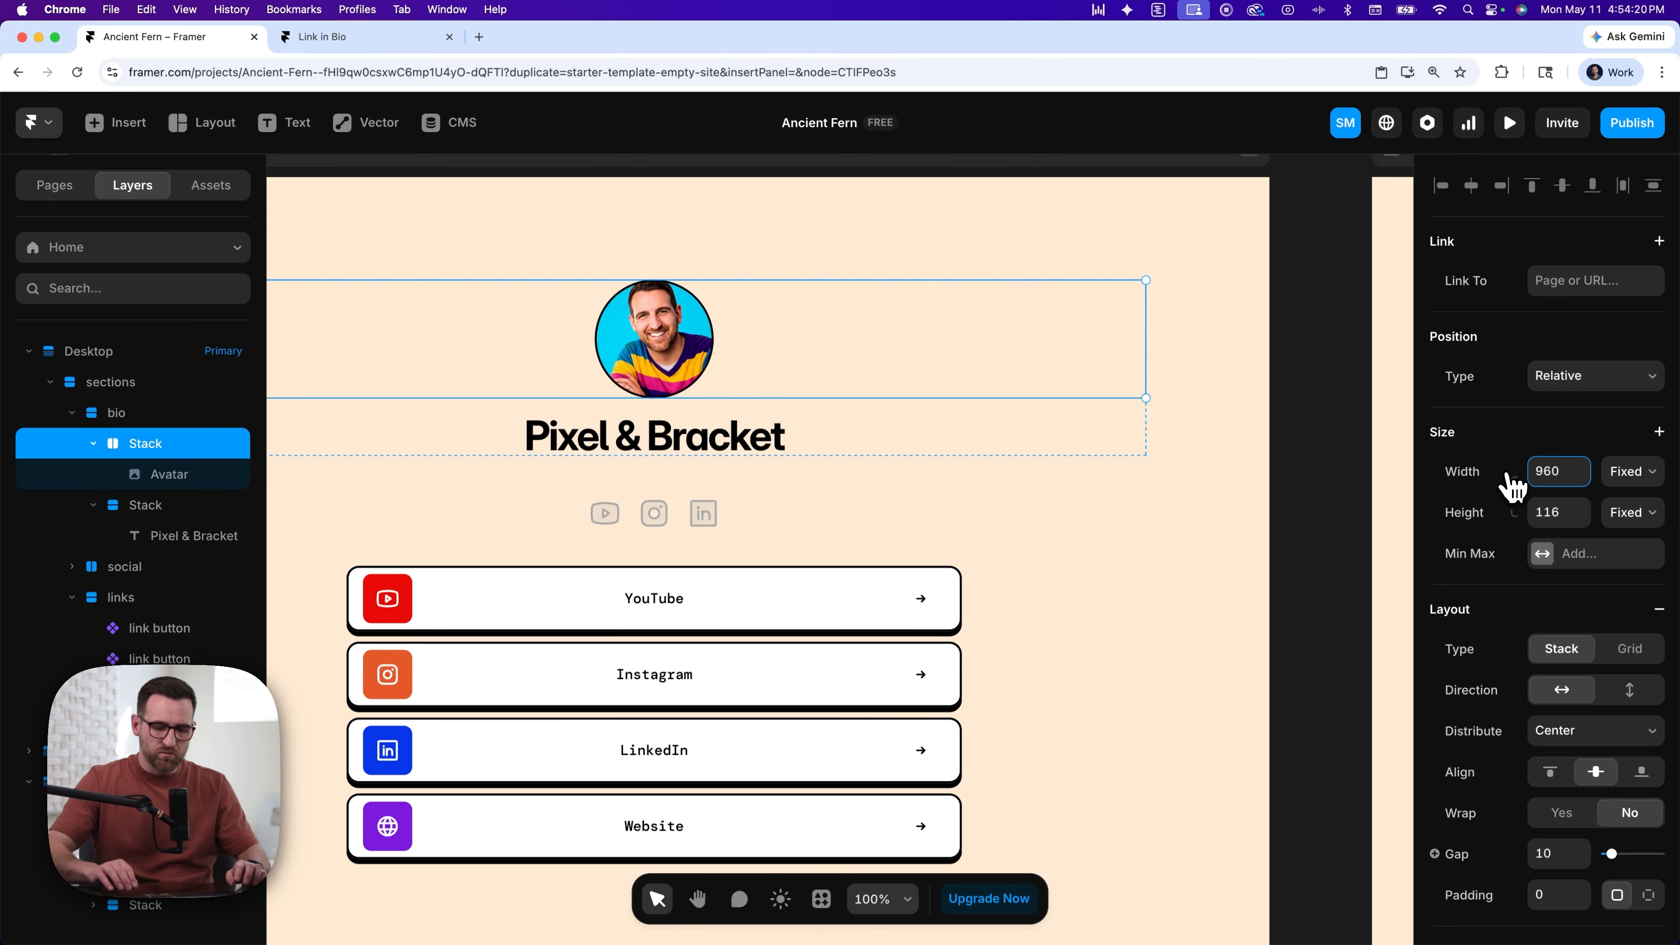
key(super+a)
text(116)
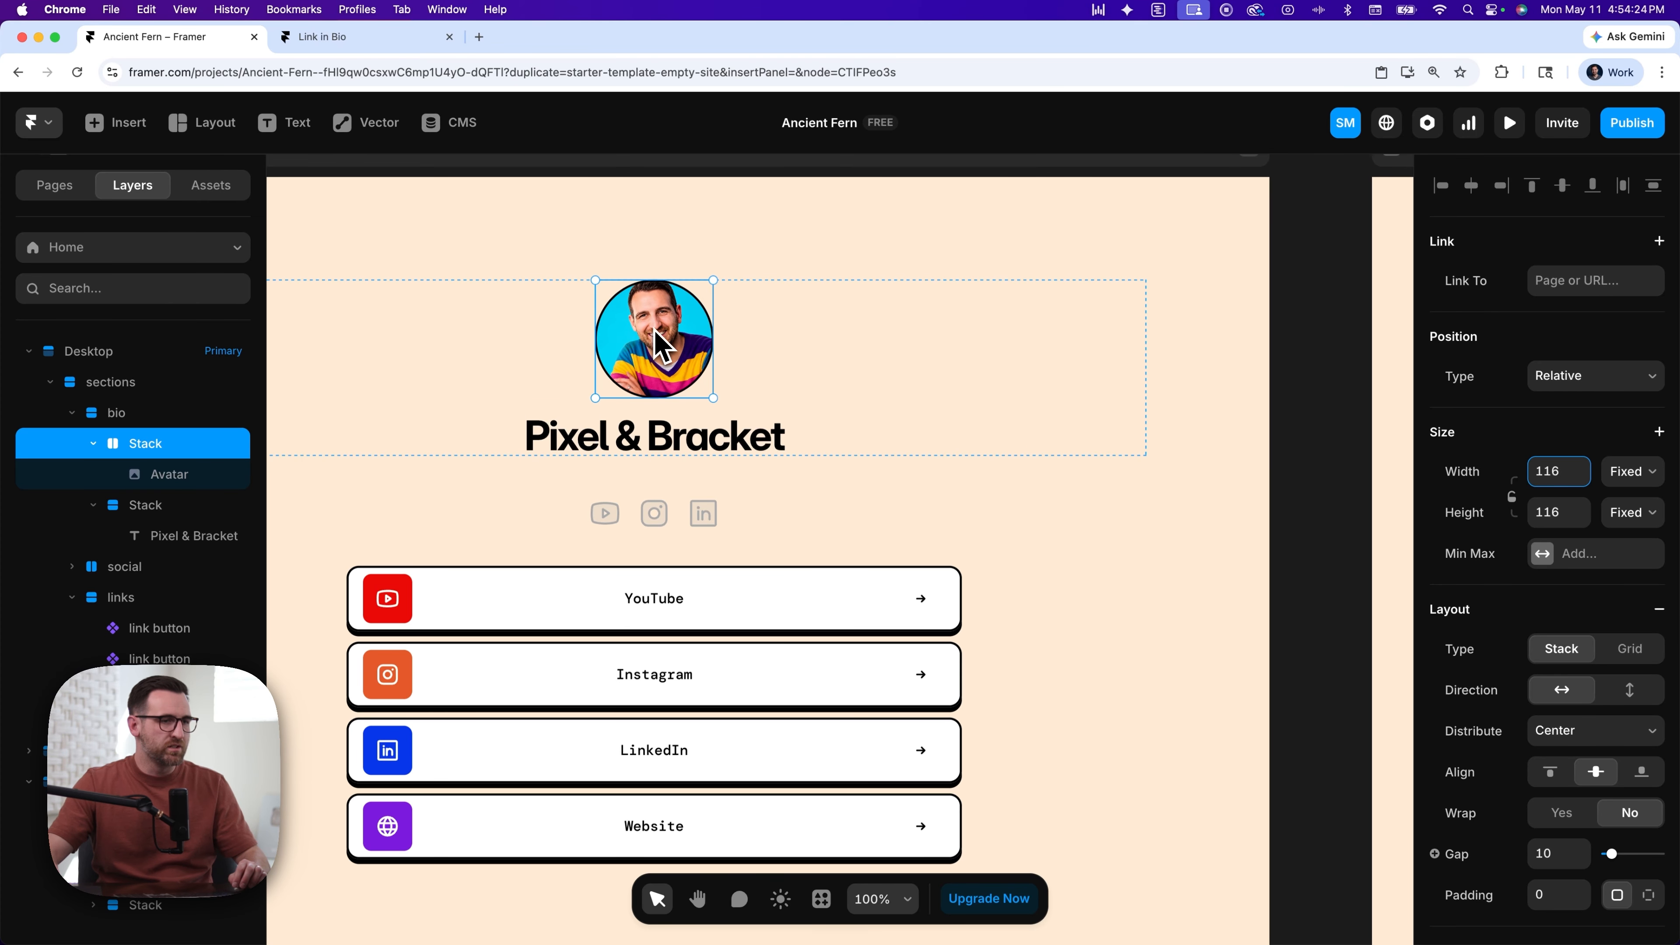
- Give the stack around the avatar a solid black 000000 fill
scroll(1466, 692, down, 5)
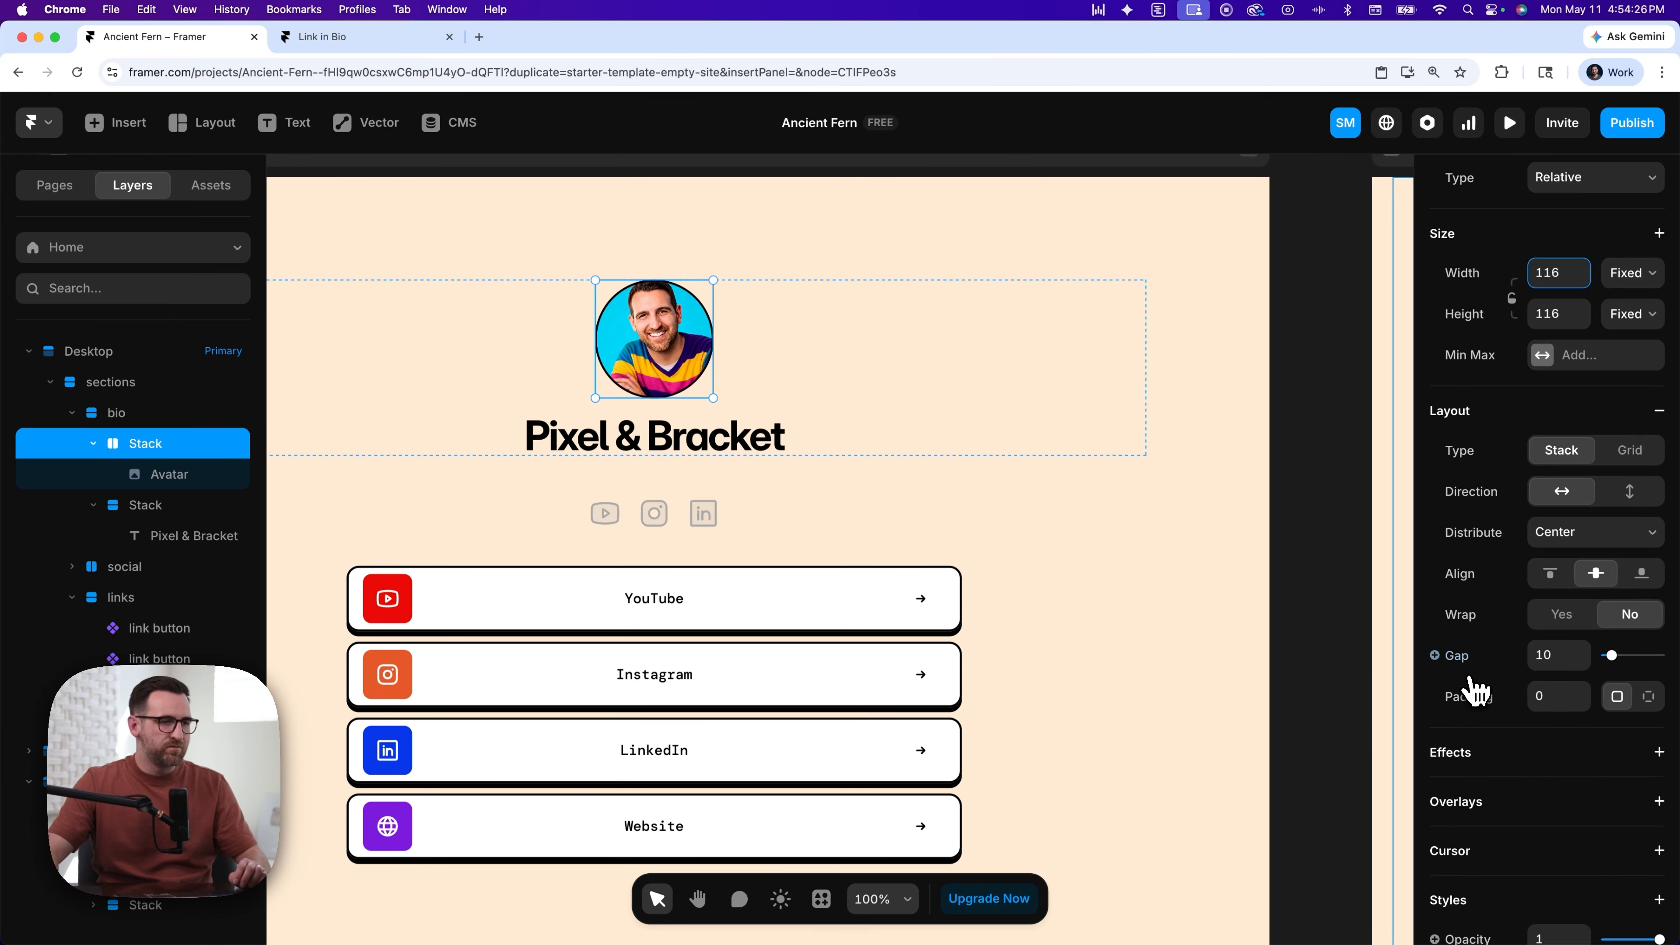
scroll(1472, 691, down, 2)
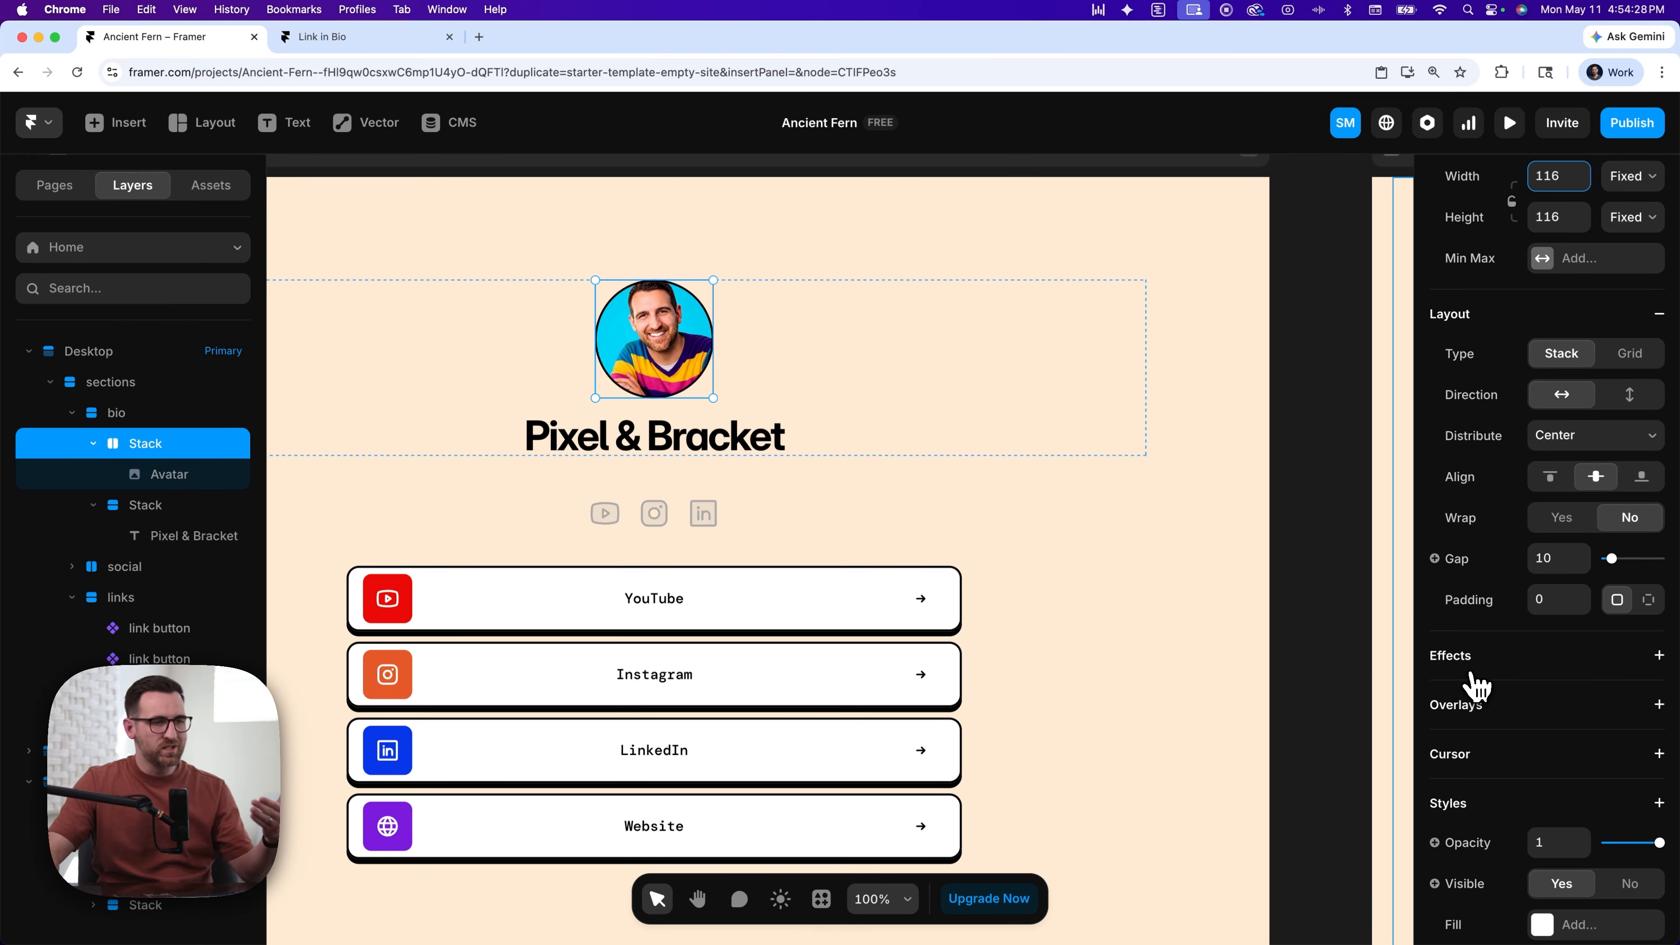
scroll(1481, 678, down, 2)
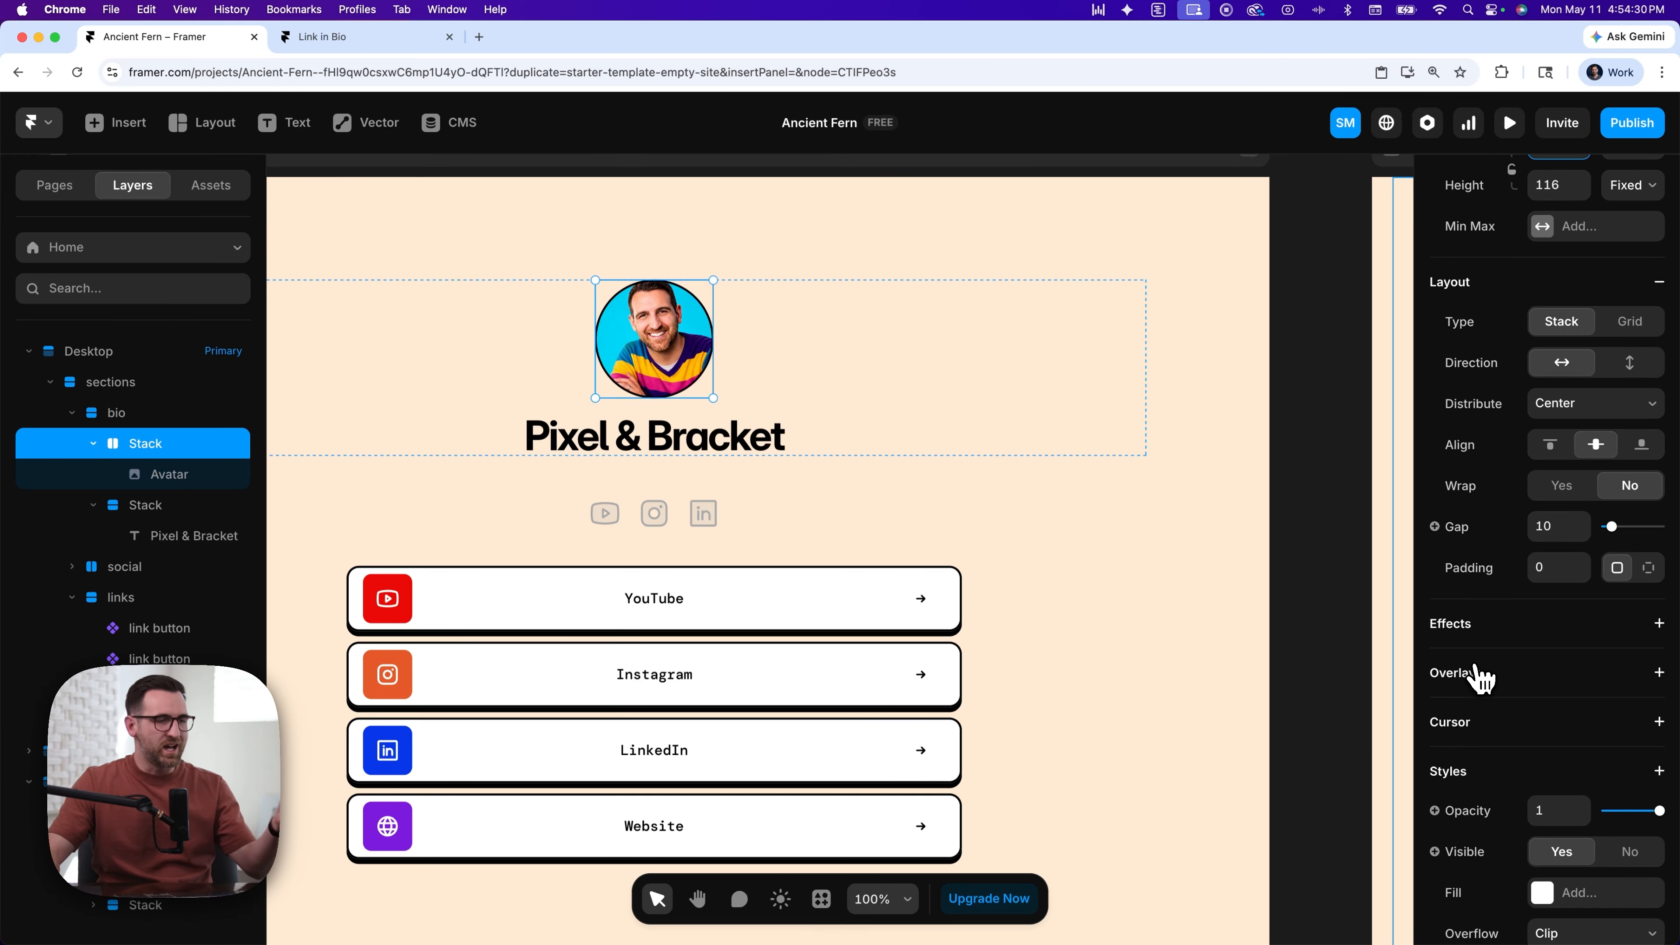
scroll(1482, 678, down, 3)
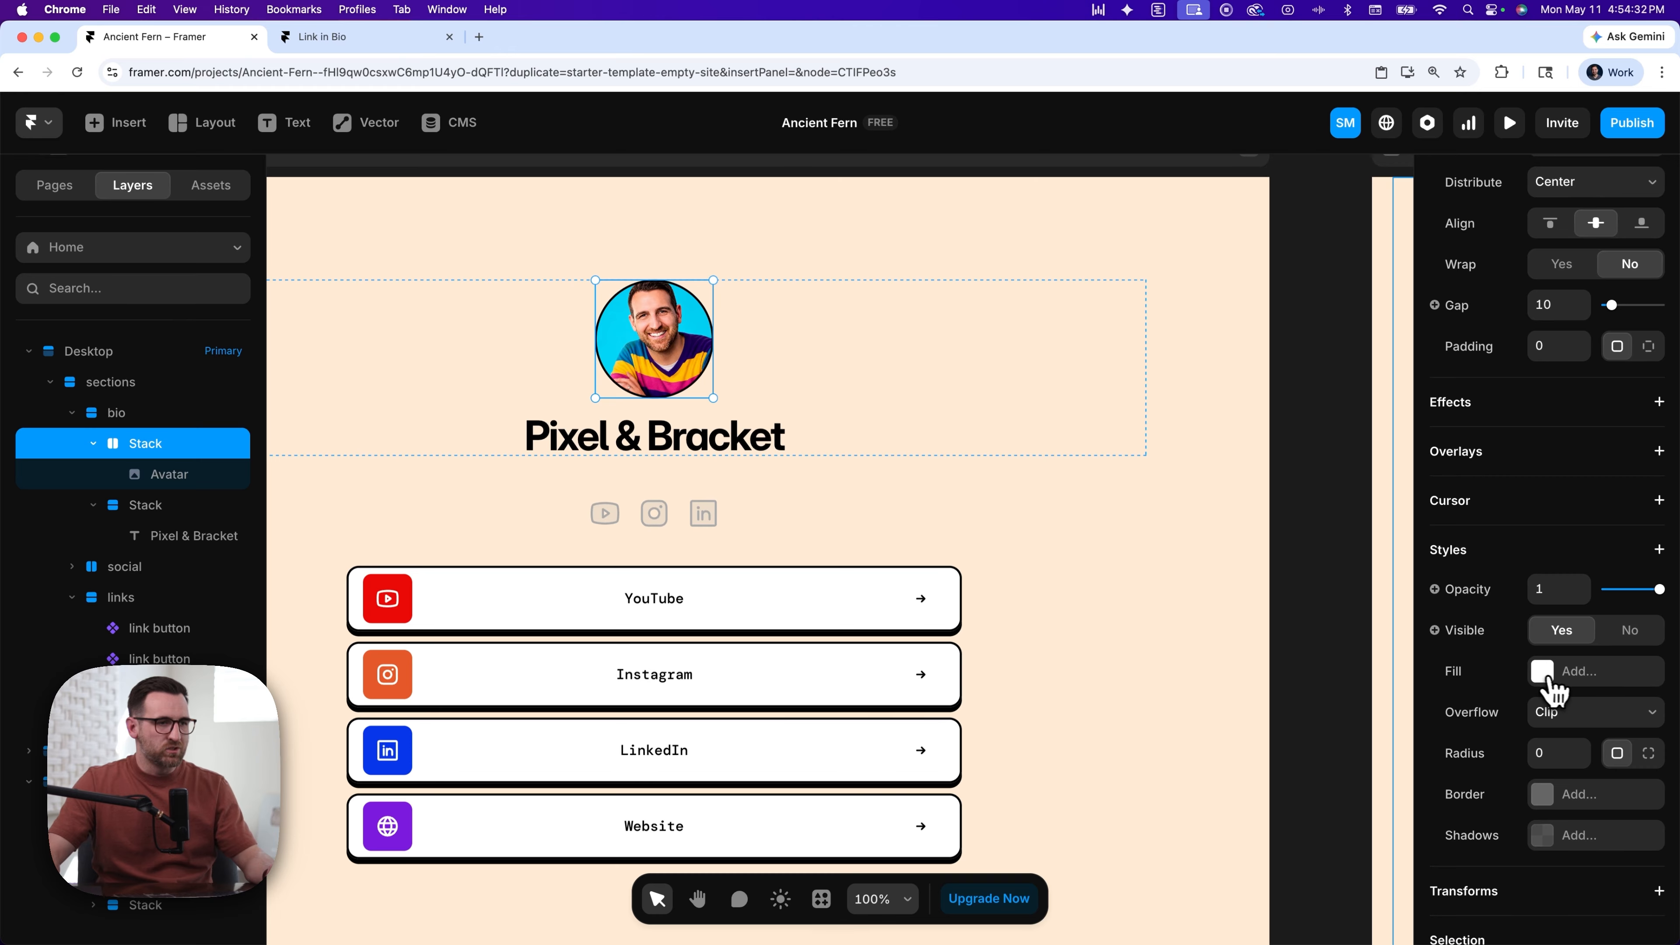
click(1545, 672)
click(1250, 723)
drag(1262, 723, 1072, 793)
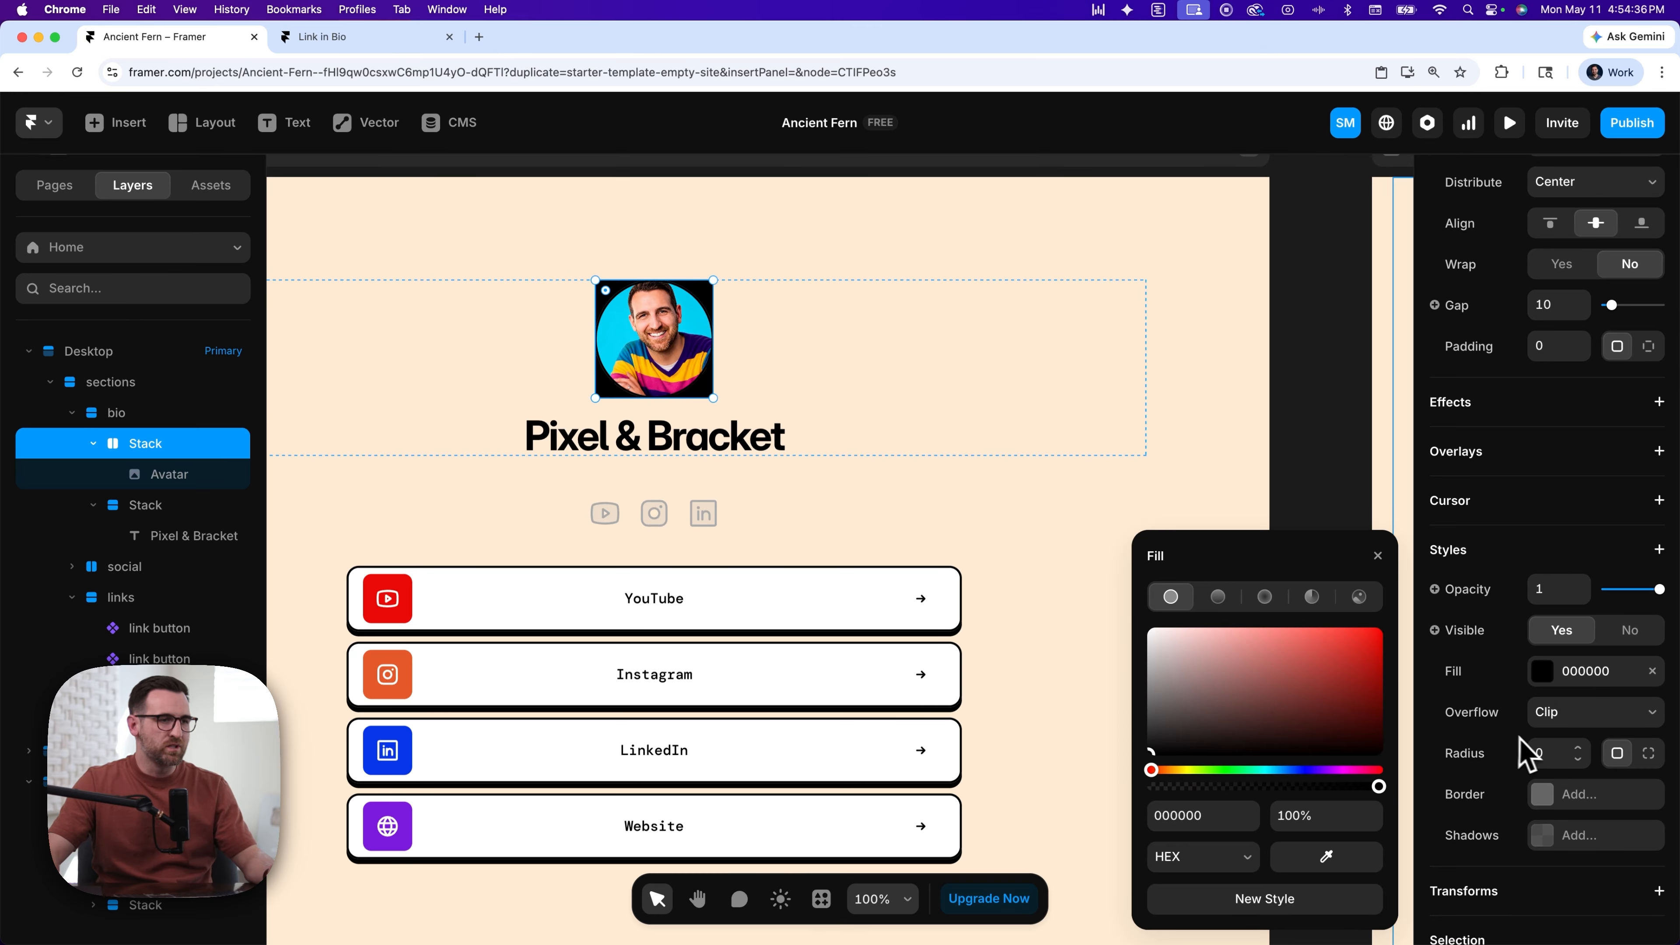
- Round the avatar stack with a radius of 99999 and set its overflow to Visible
click(1552, 753)
text(99999)
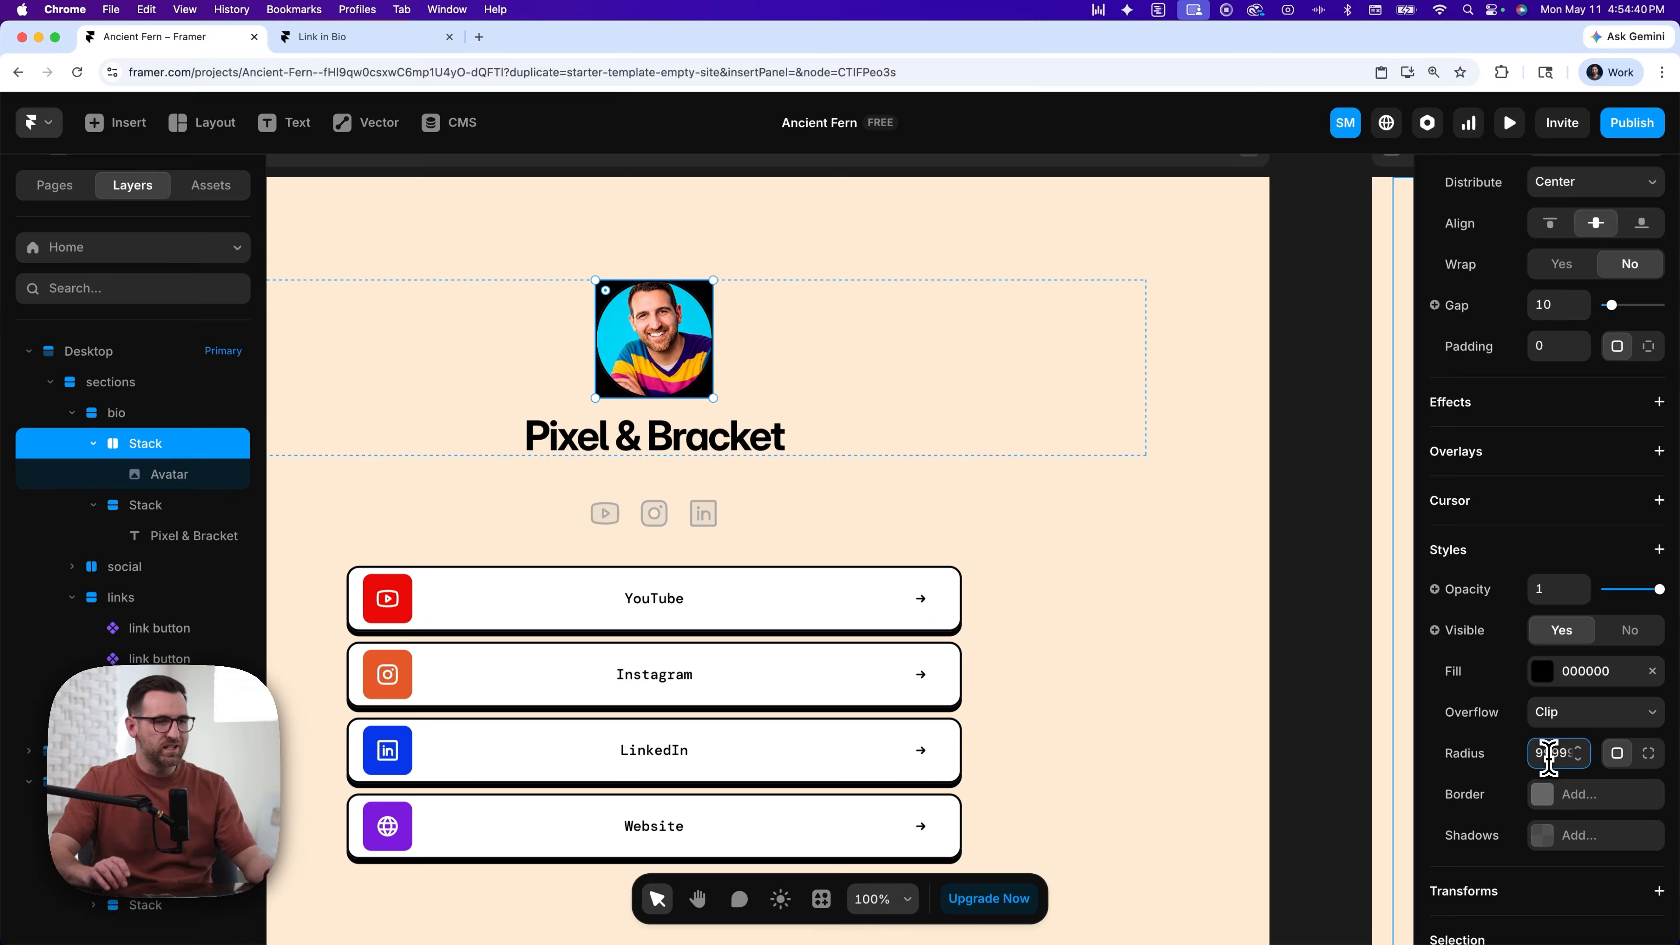
key(Return)
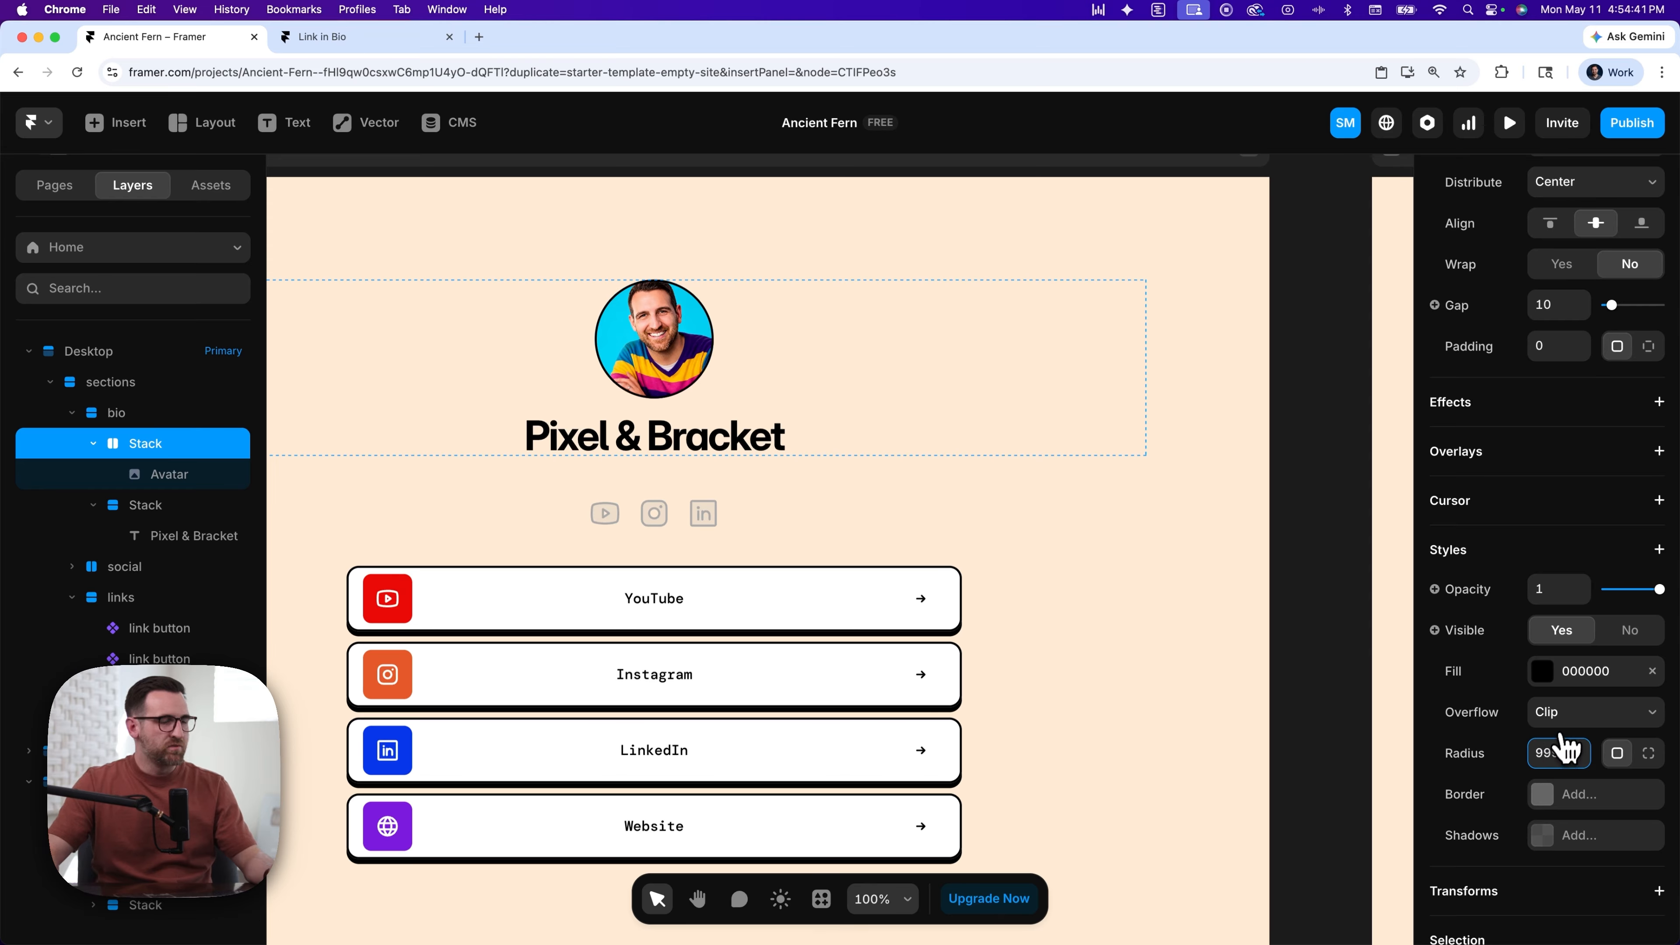
click(1578, 718)
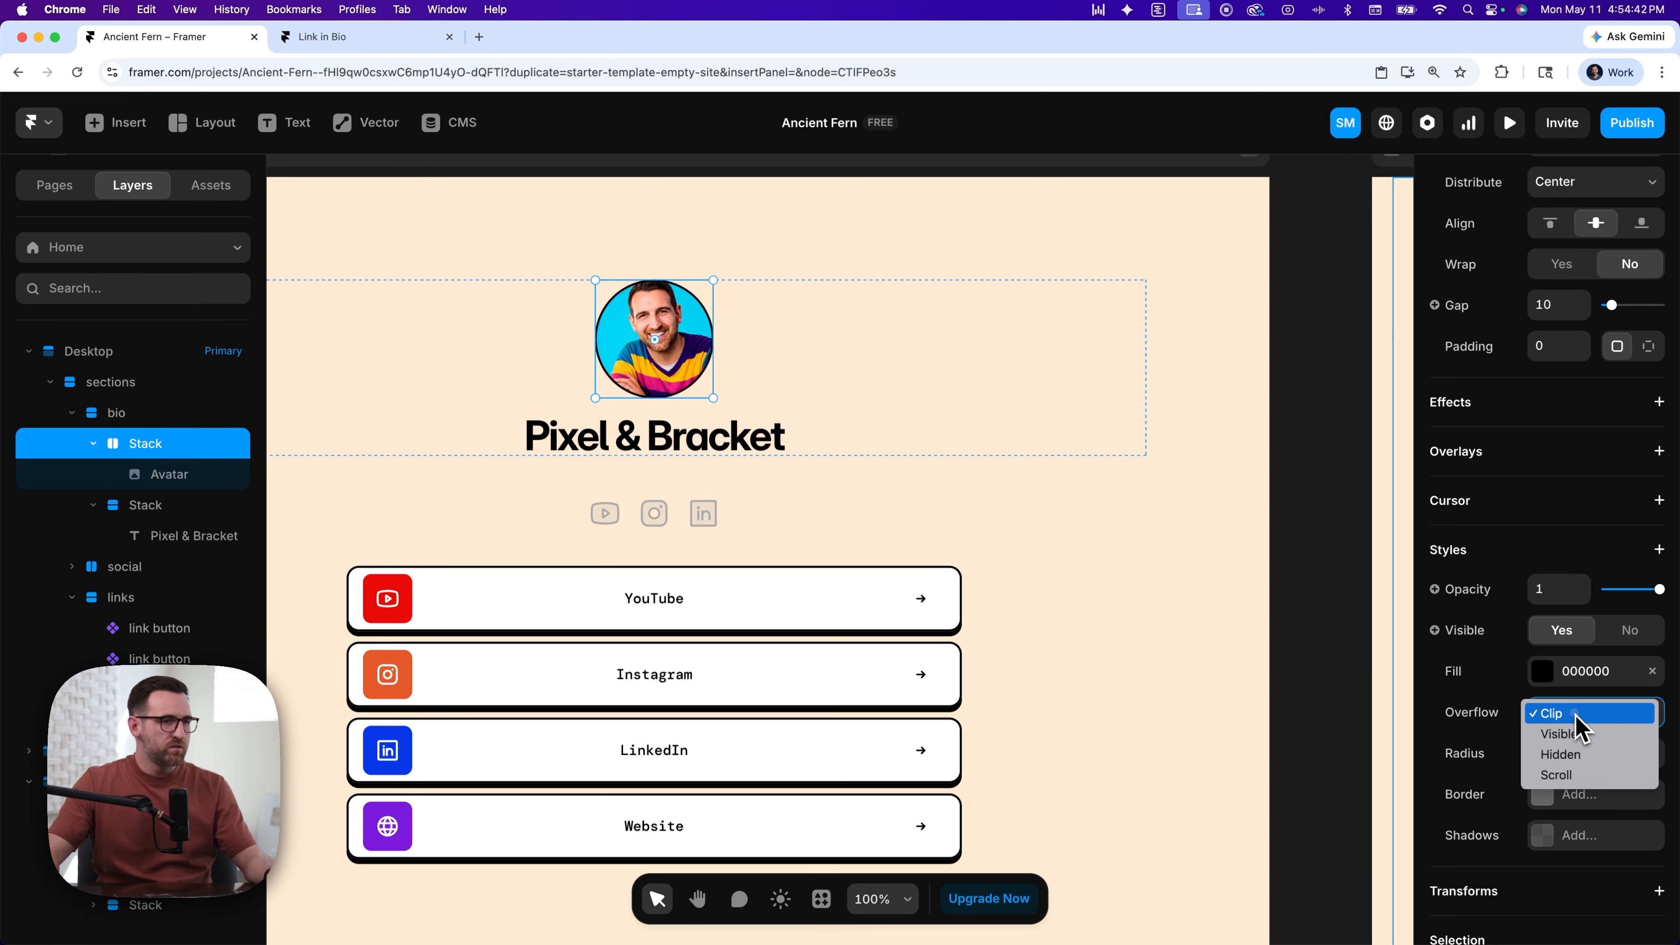
click(1579, 740)
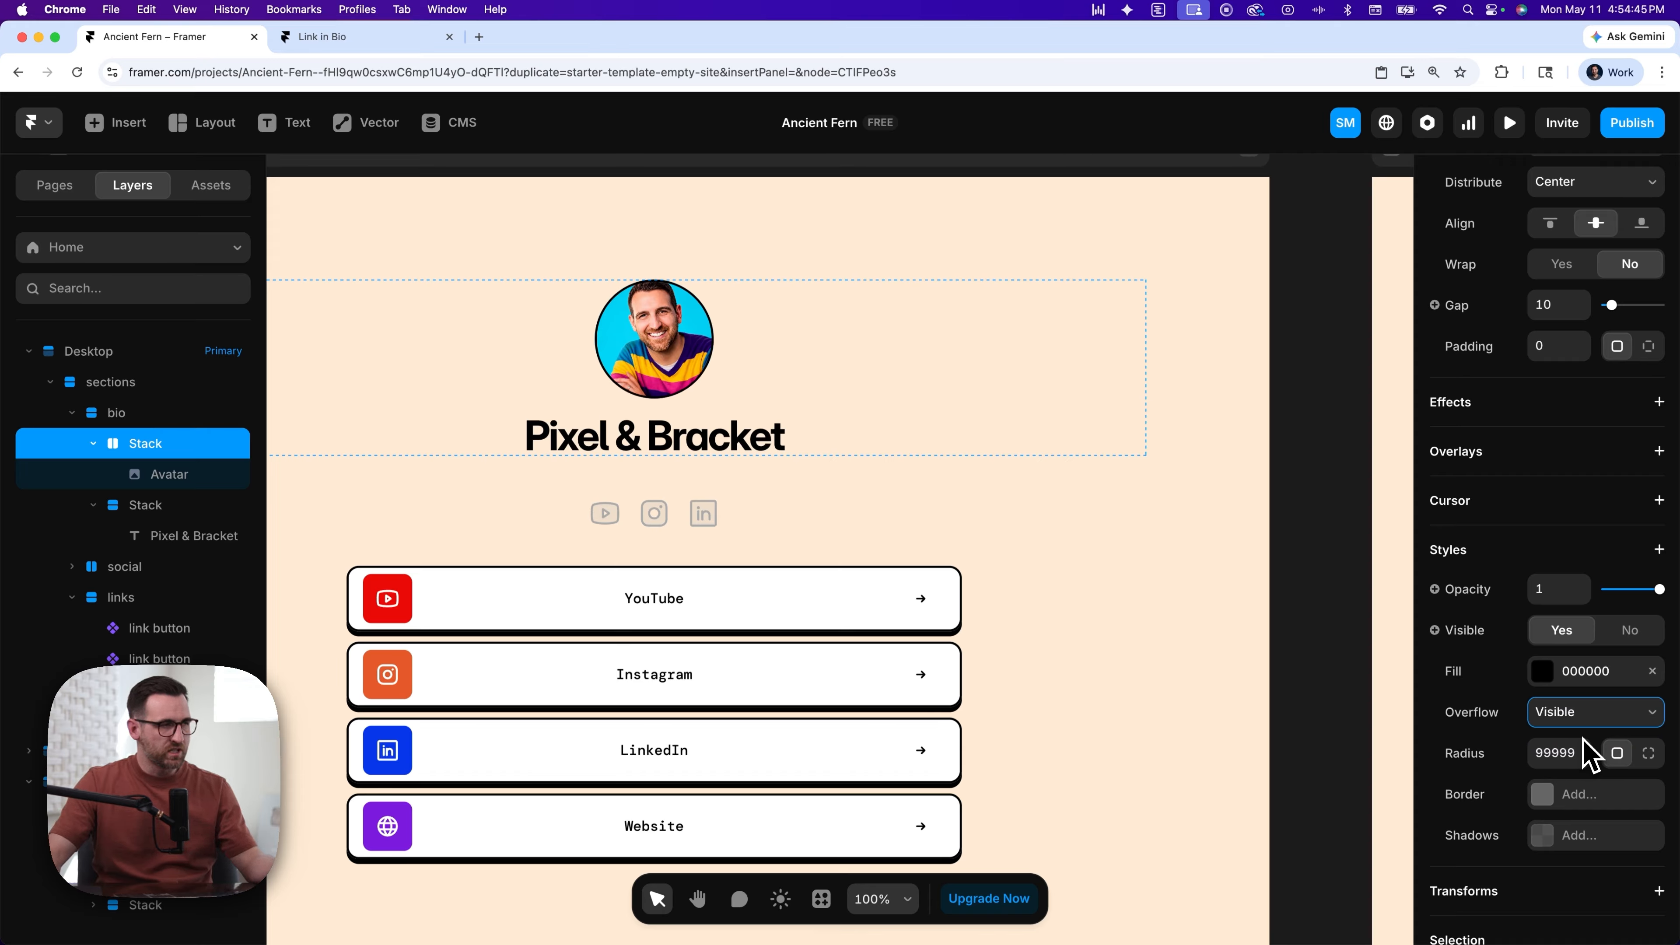
- Set the overflow of both the sections and bio stacks in the Desktop breakpoint to Visible
click(119, 415)
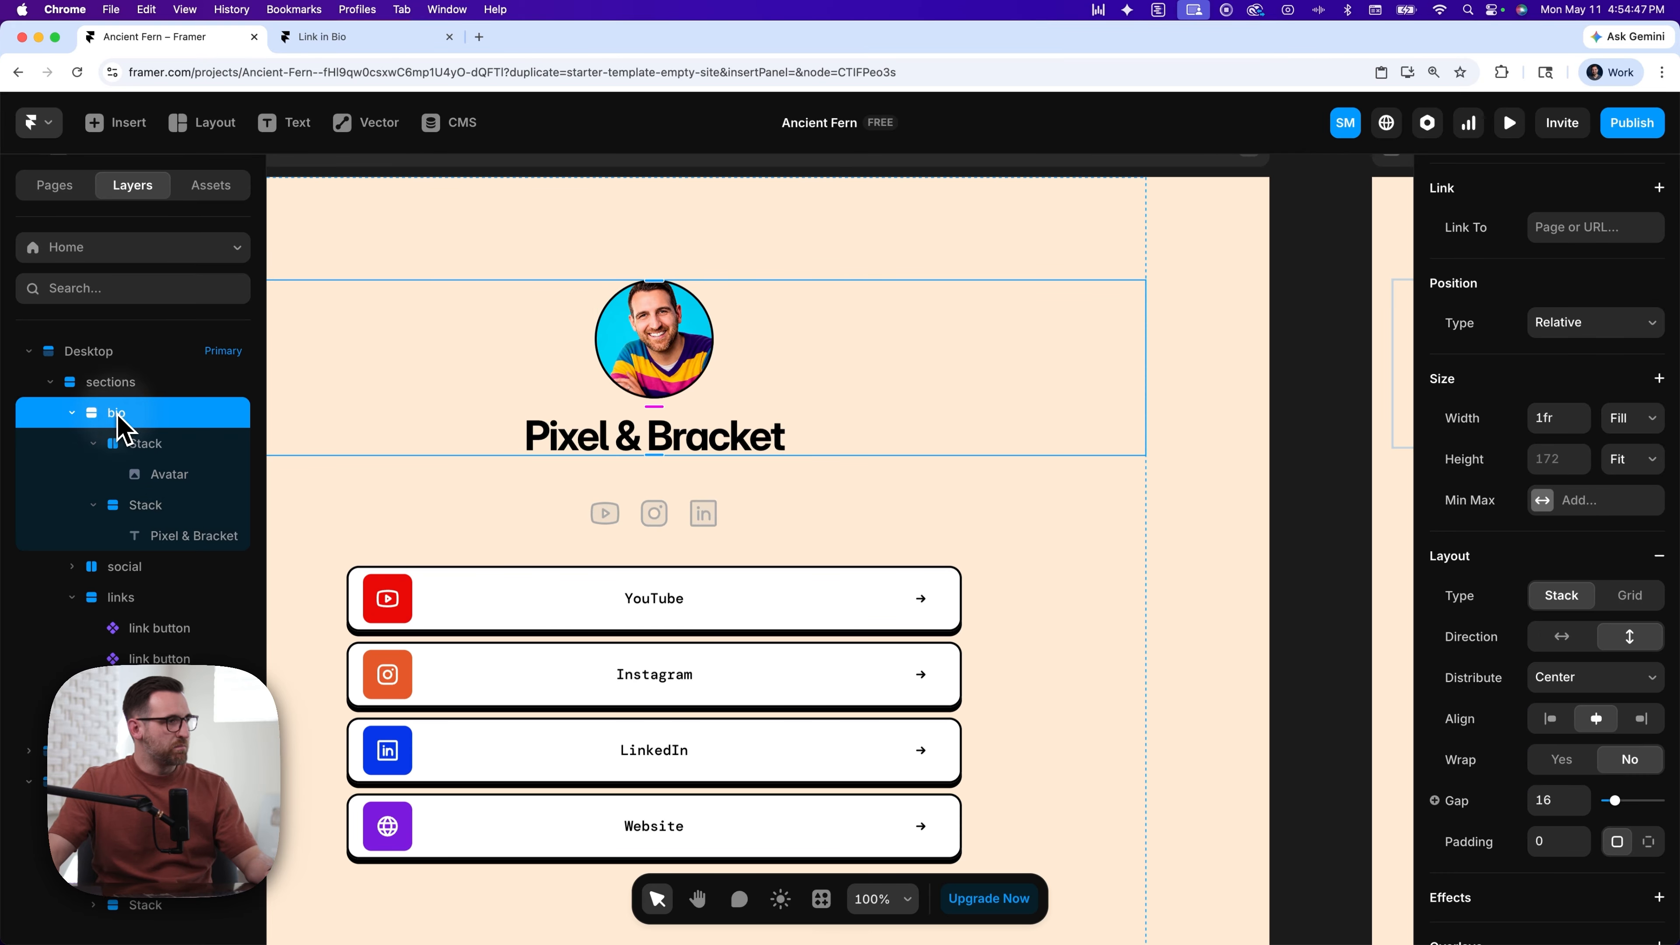
click(112, 382)
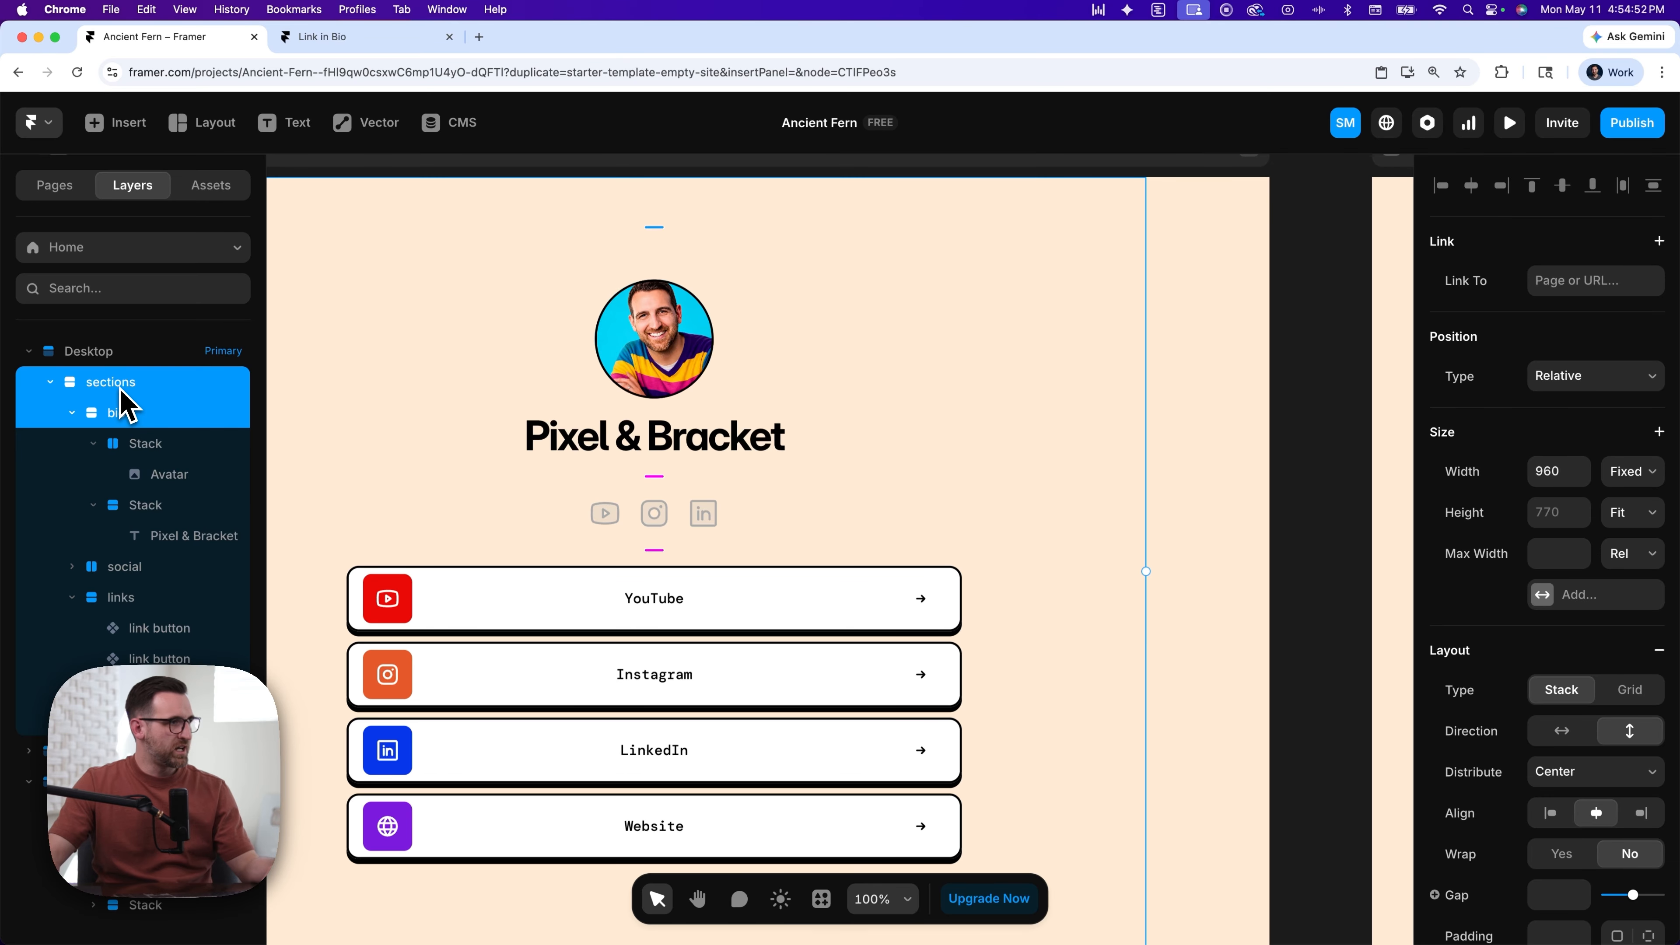
scroll(1511, 800, down, 10)
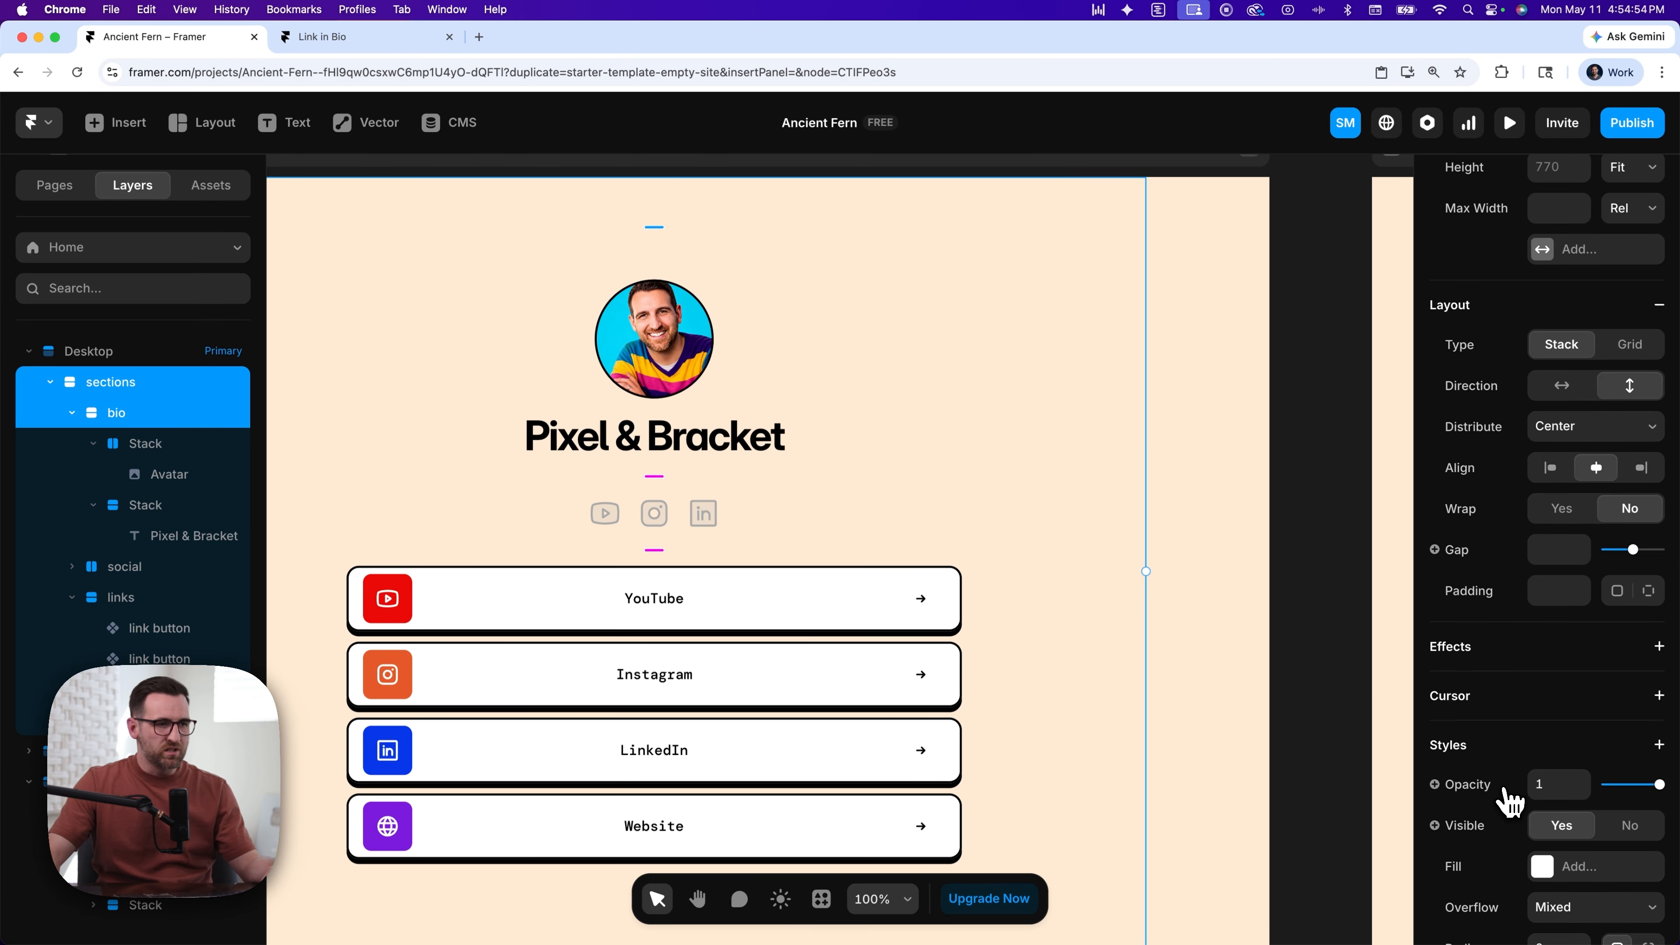
scroll(1511, 801, down, 2)
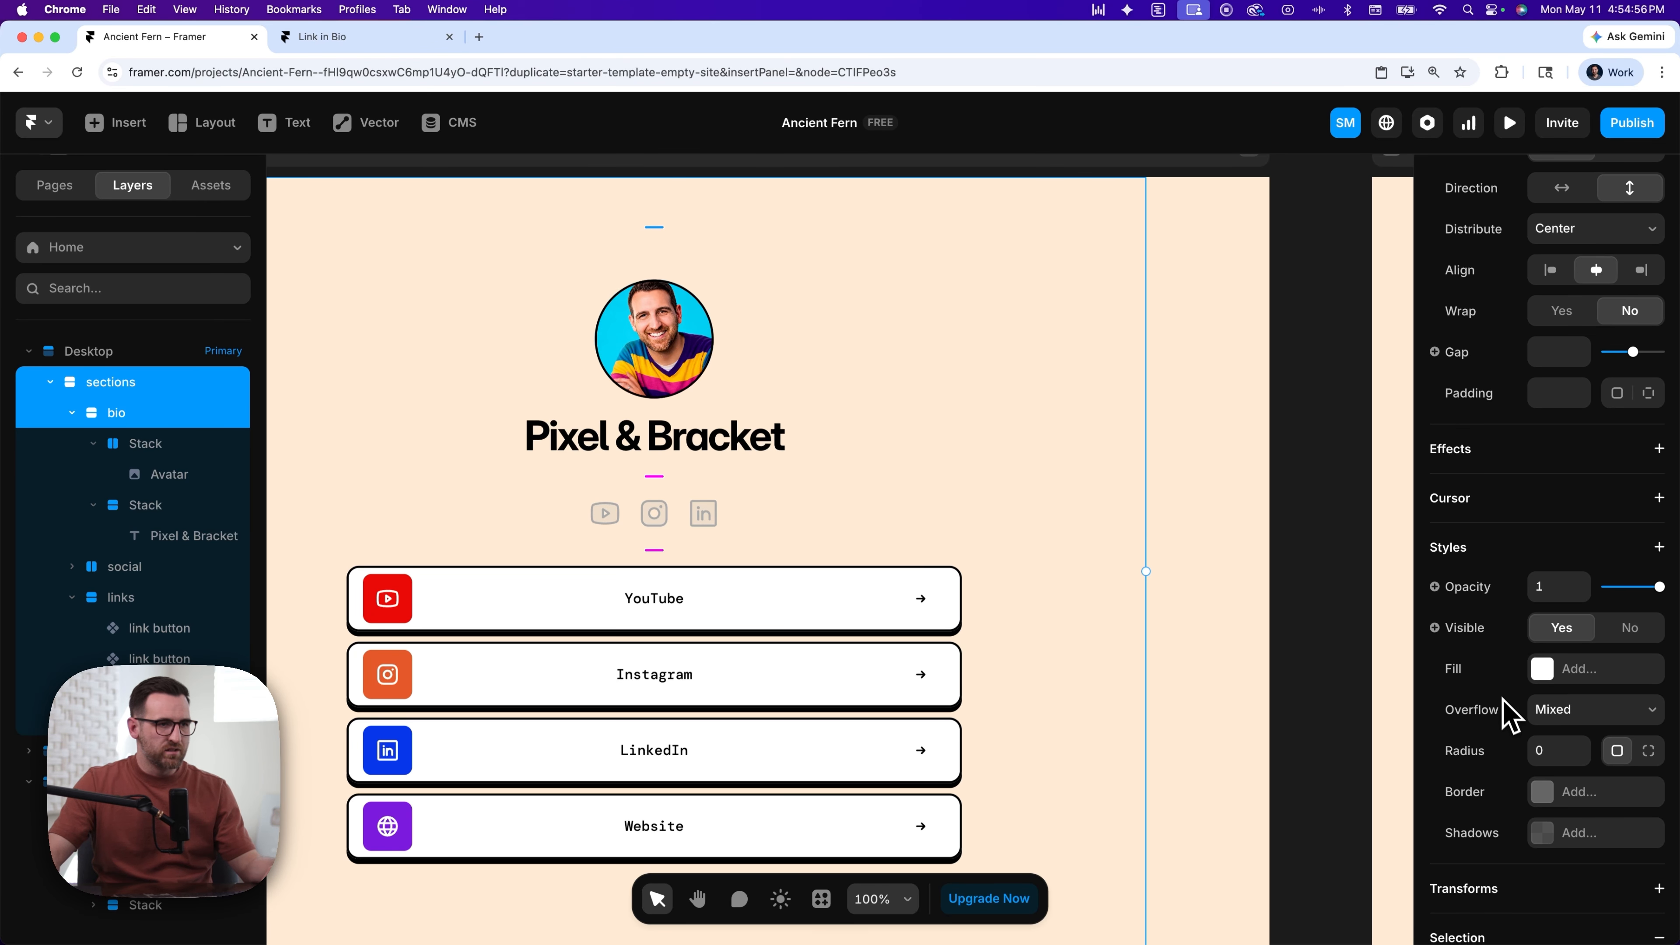
click(1541, 710)
click(1579, 769)
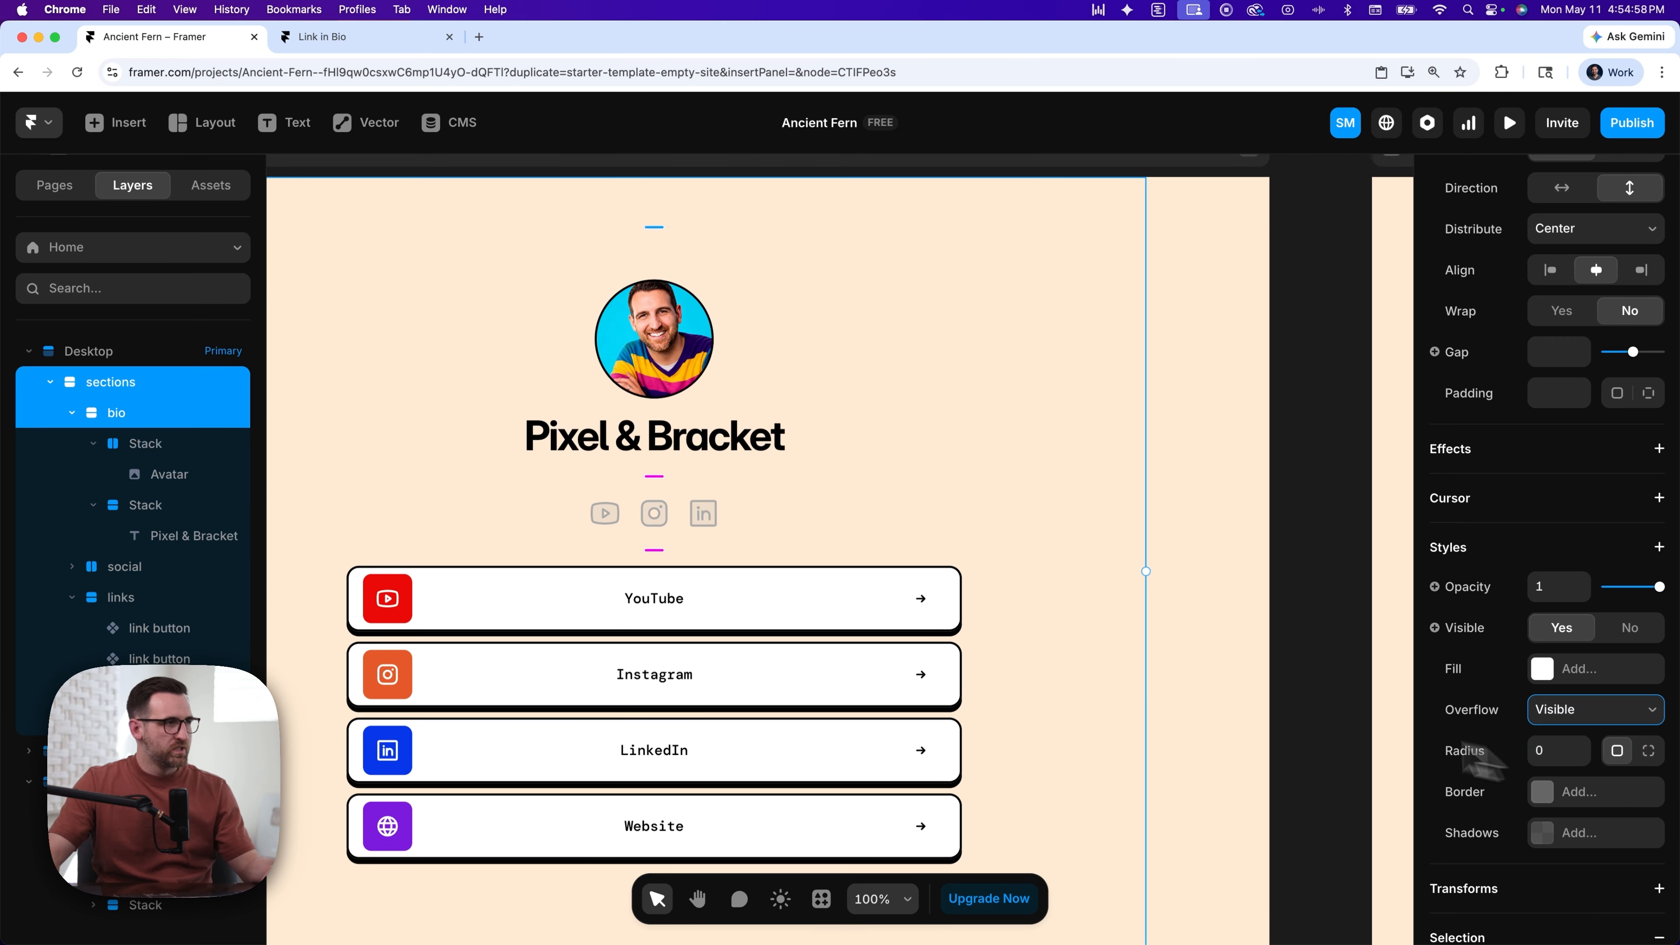
- Add bottom-only padding to the avatar's stack so the avatar shifts up and exposes the black fill beneath it
click(138, 451)
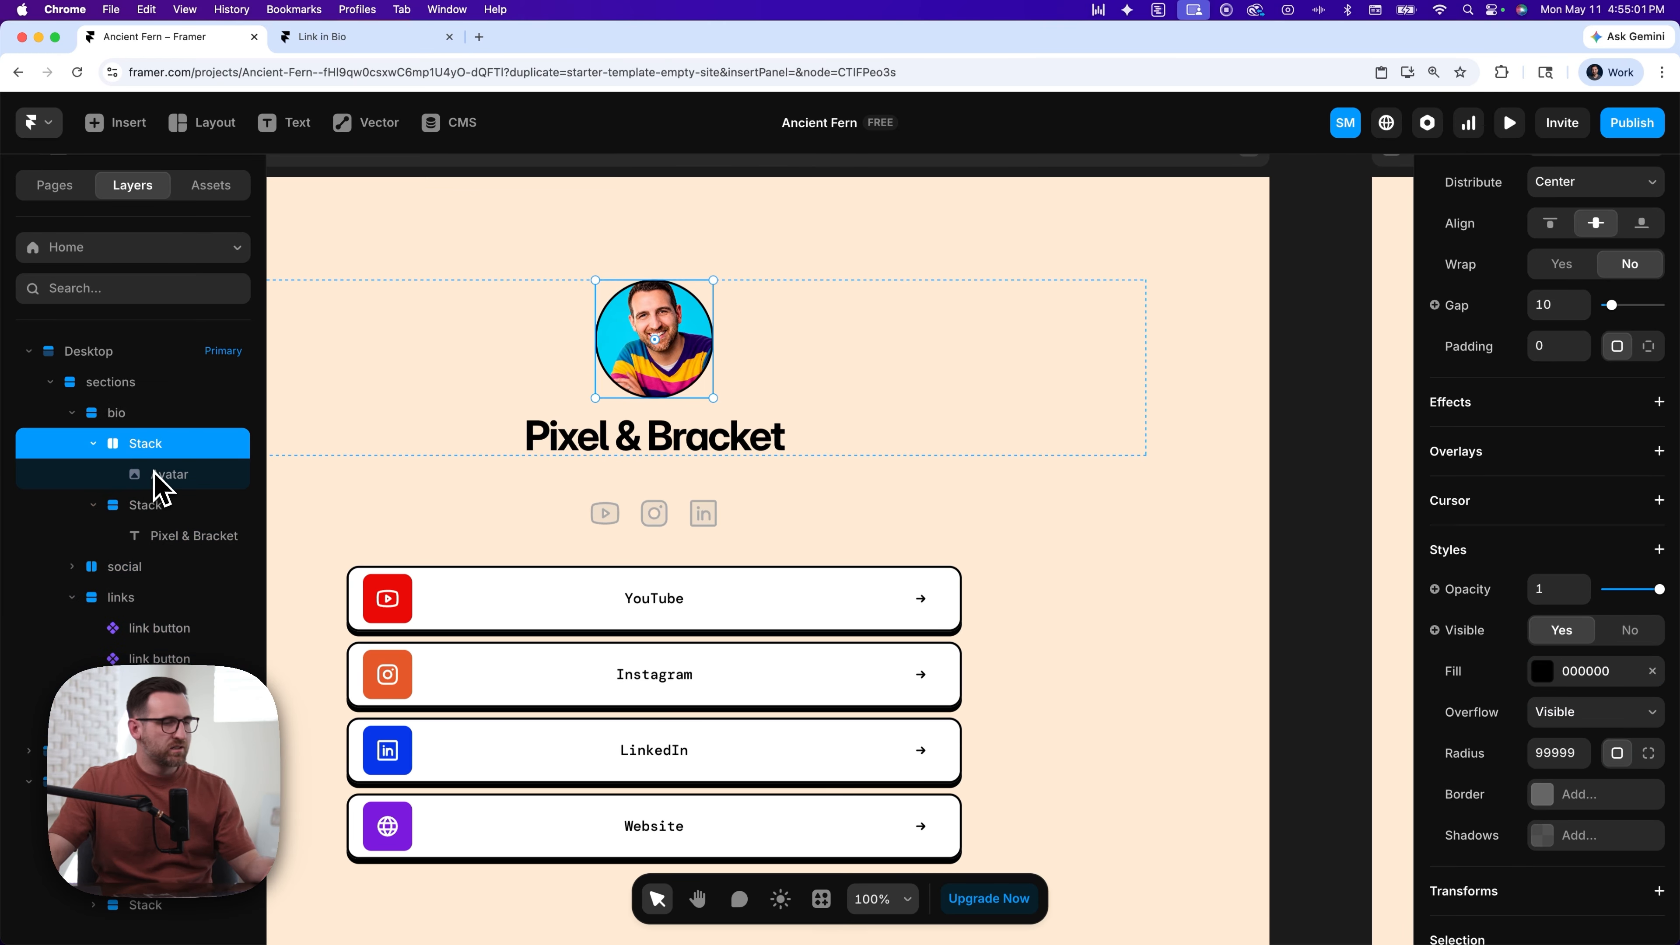
scroll(1472, 489, up, 3)
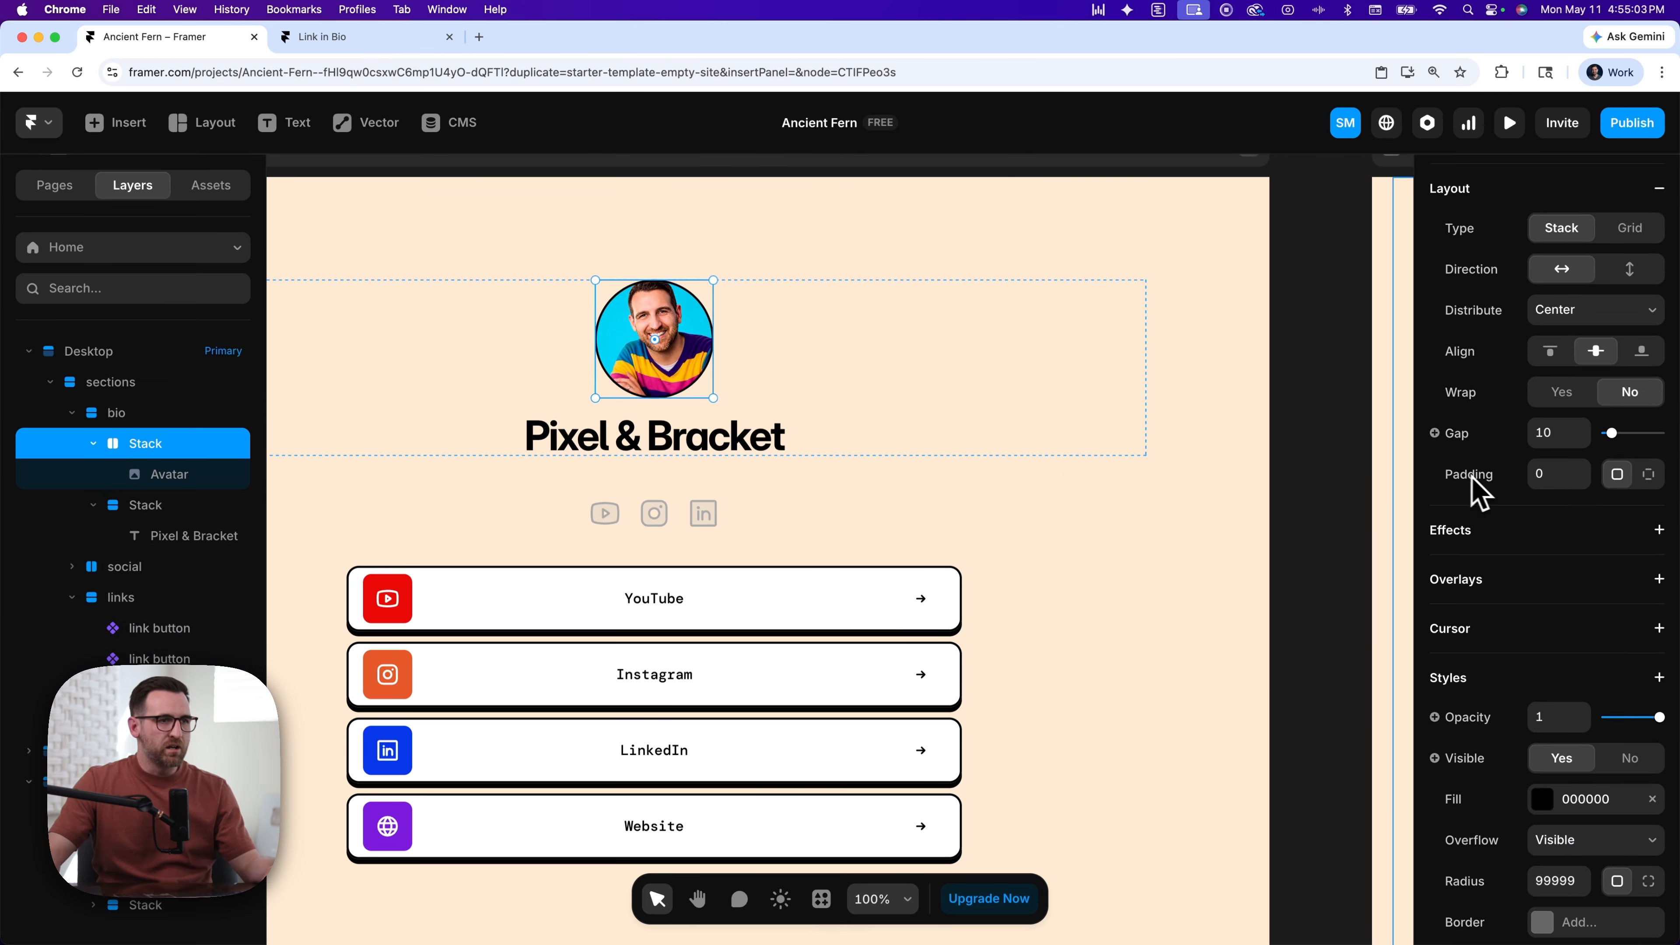
click(1648, 474)
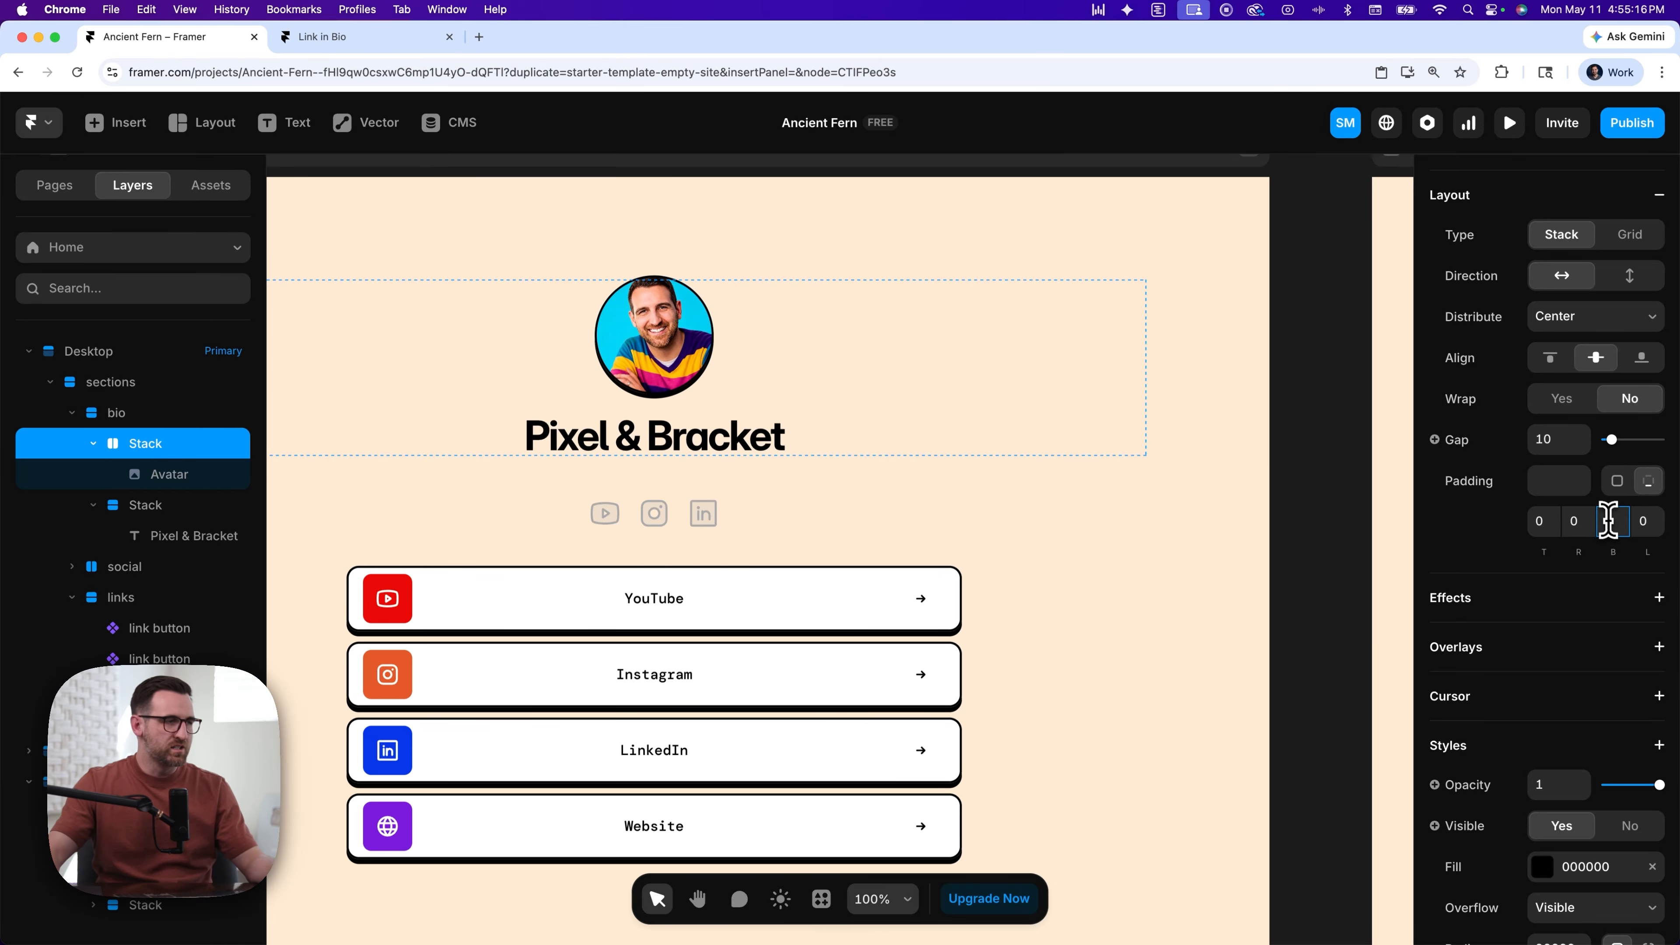
click(1238, 439)
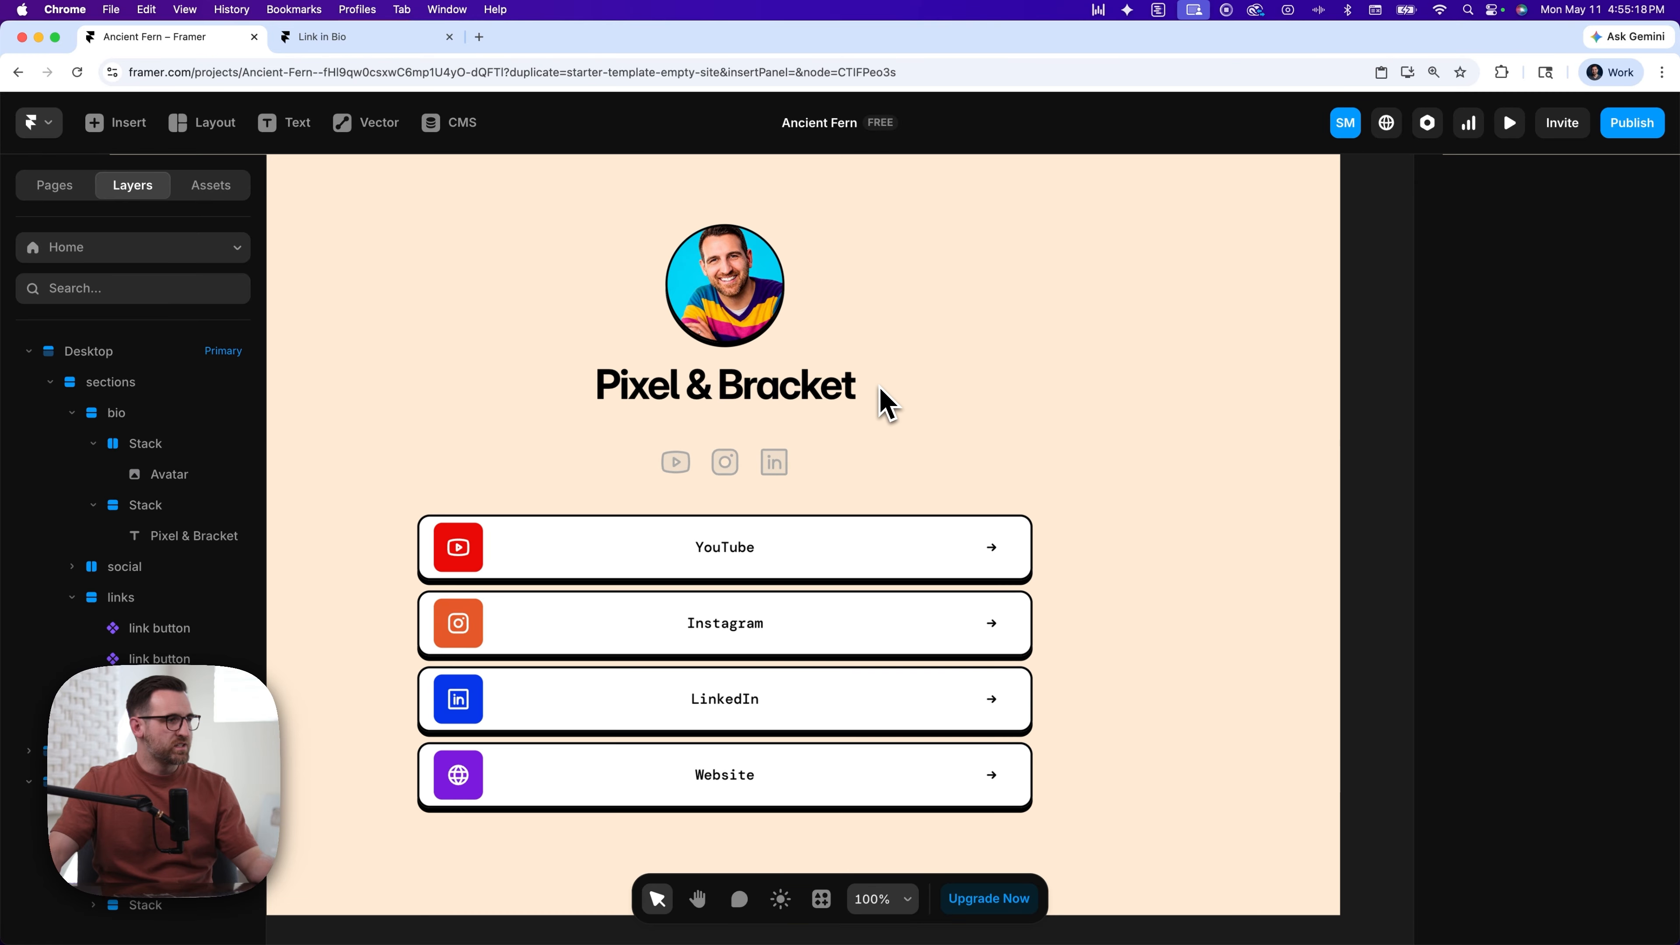
- Change the font of the Pixel & Bracket heading to Tanker
click(799, 351)
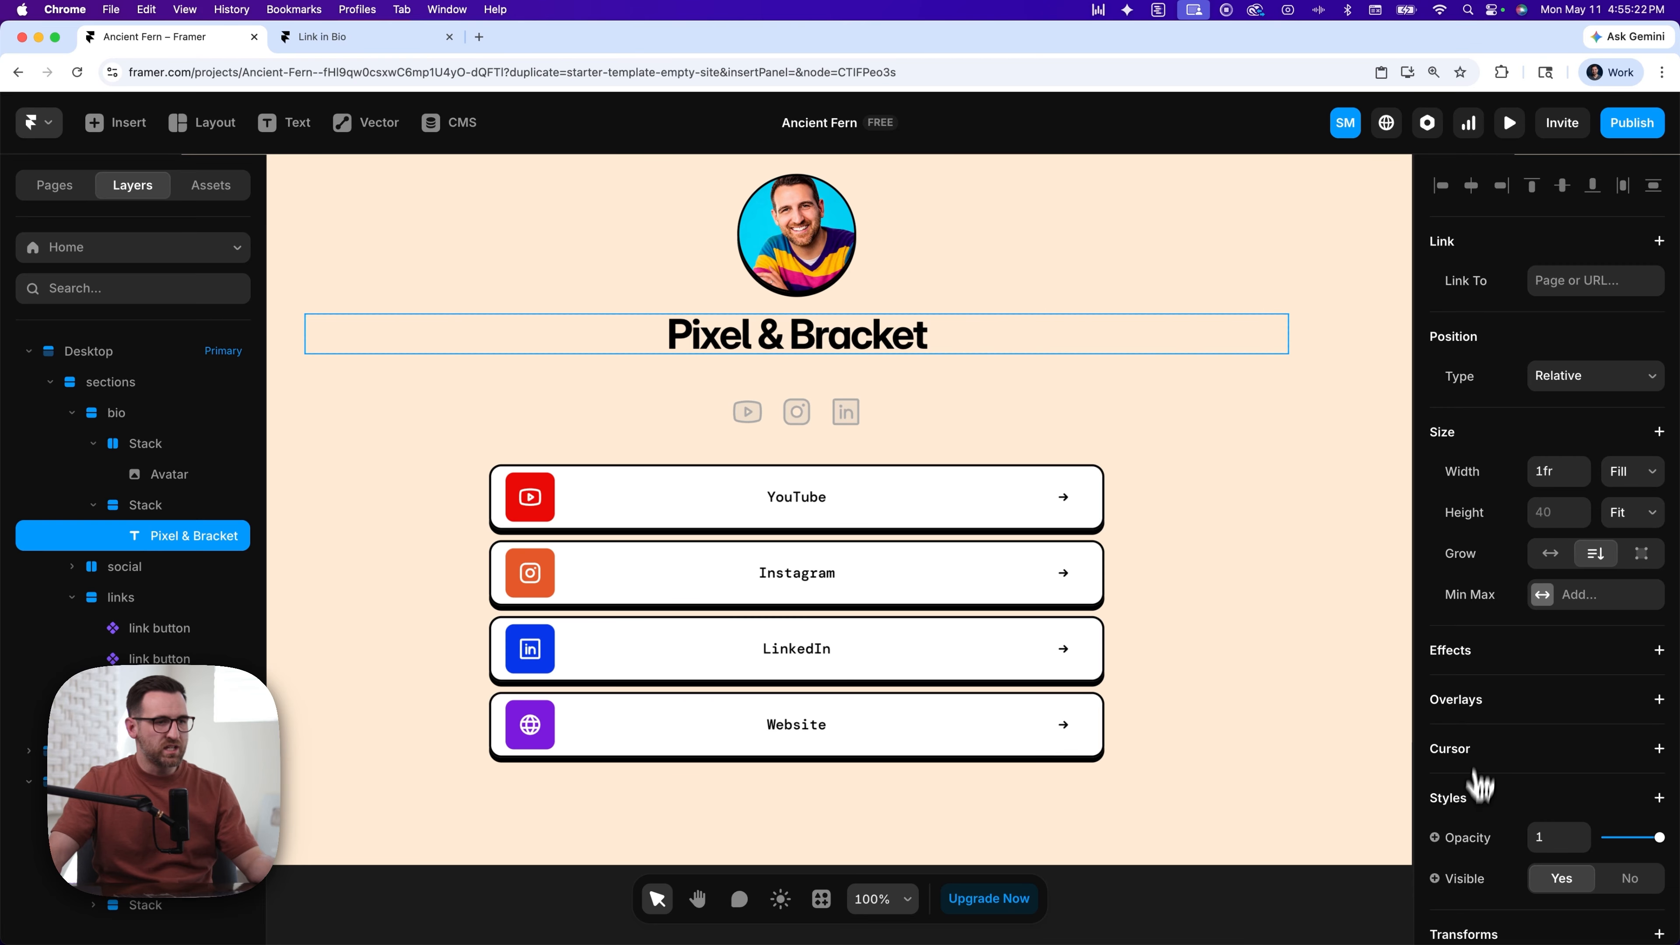
scroll(1481, 801, down, 2)
scroll(1481, 821, down, 6)
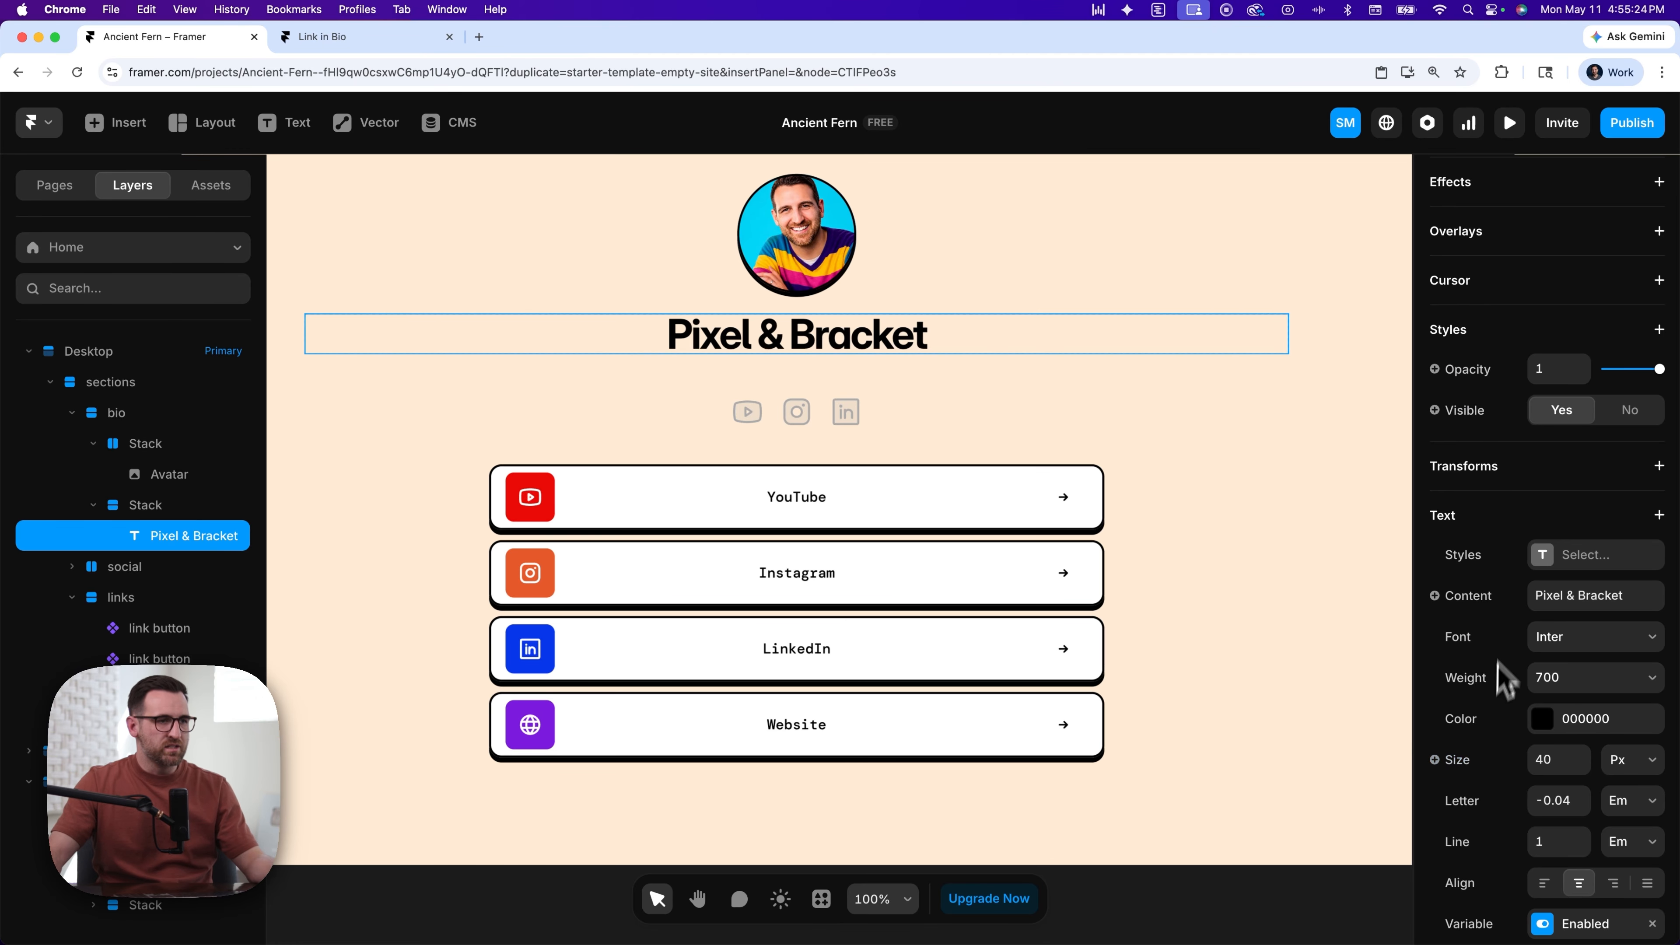
click(1573, 641)
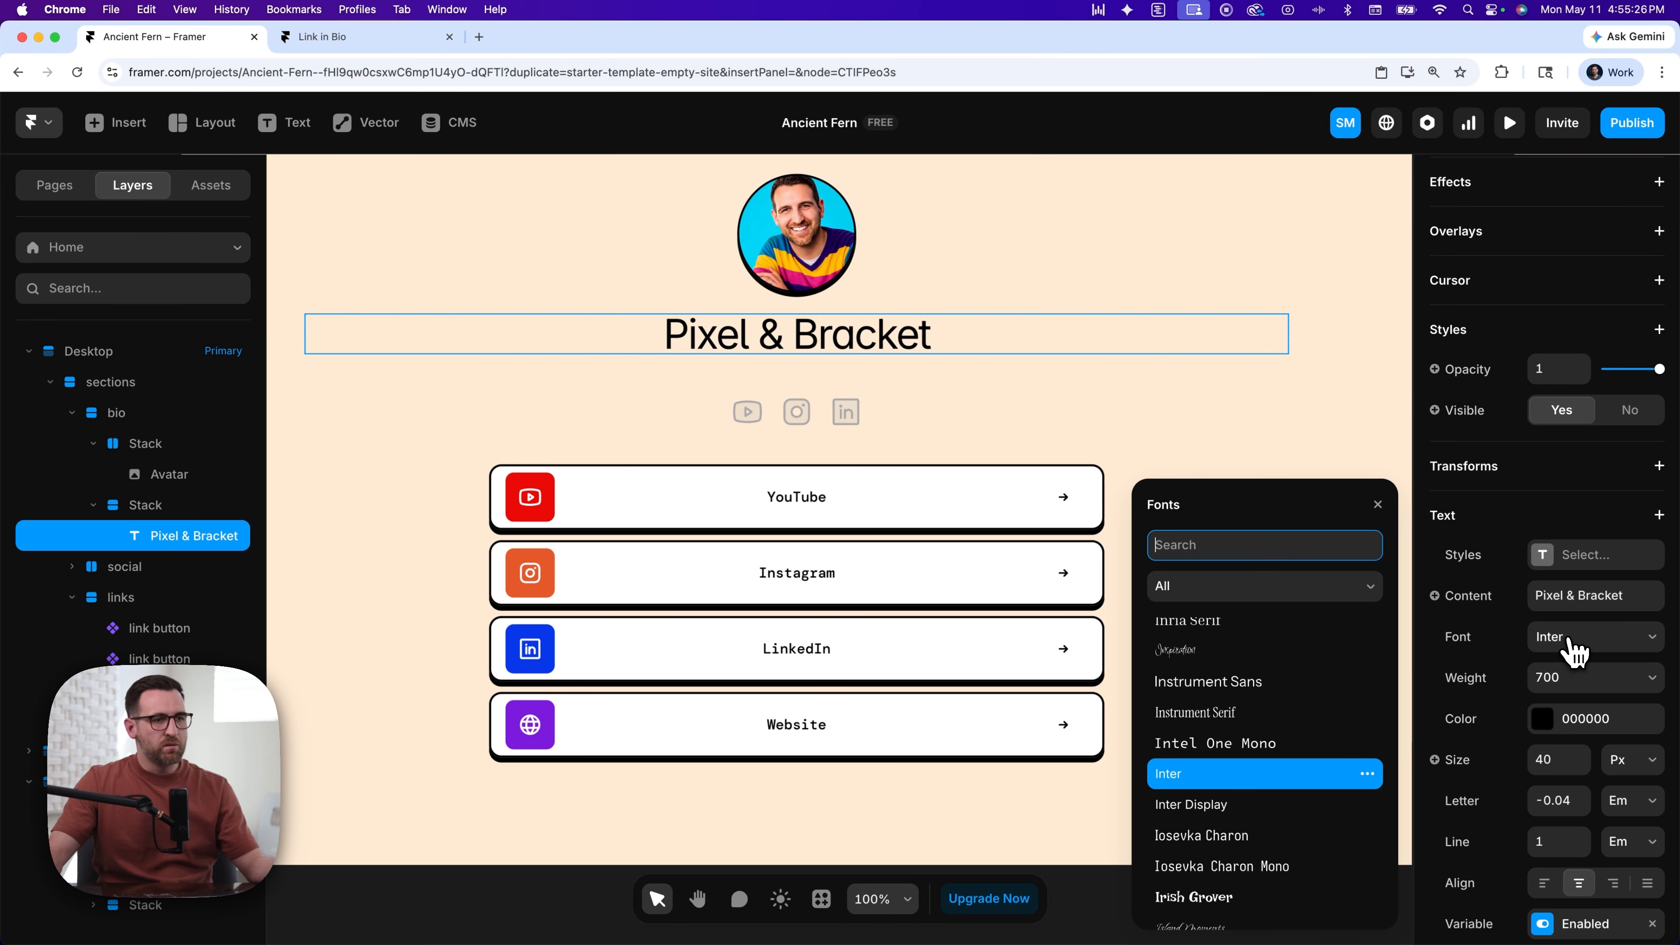
text(tank)
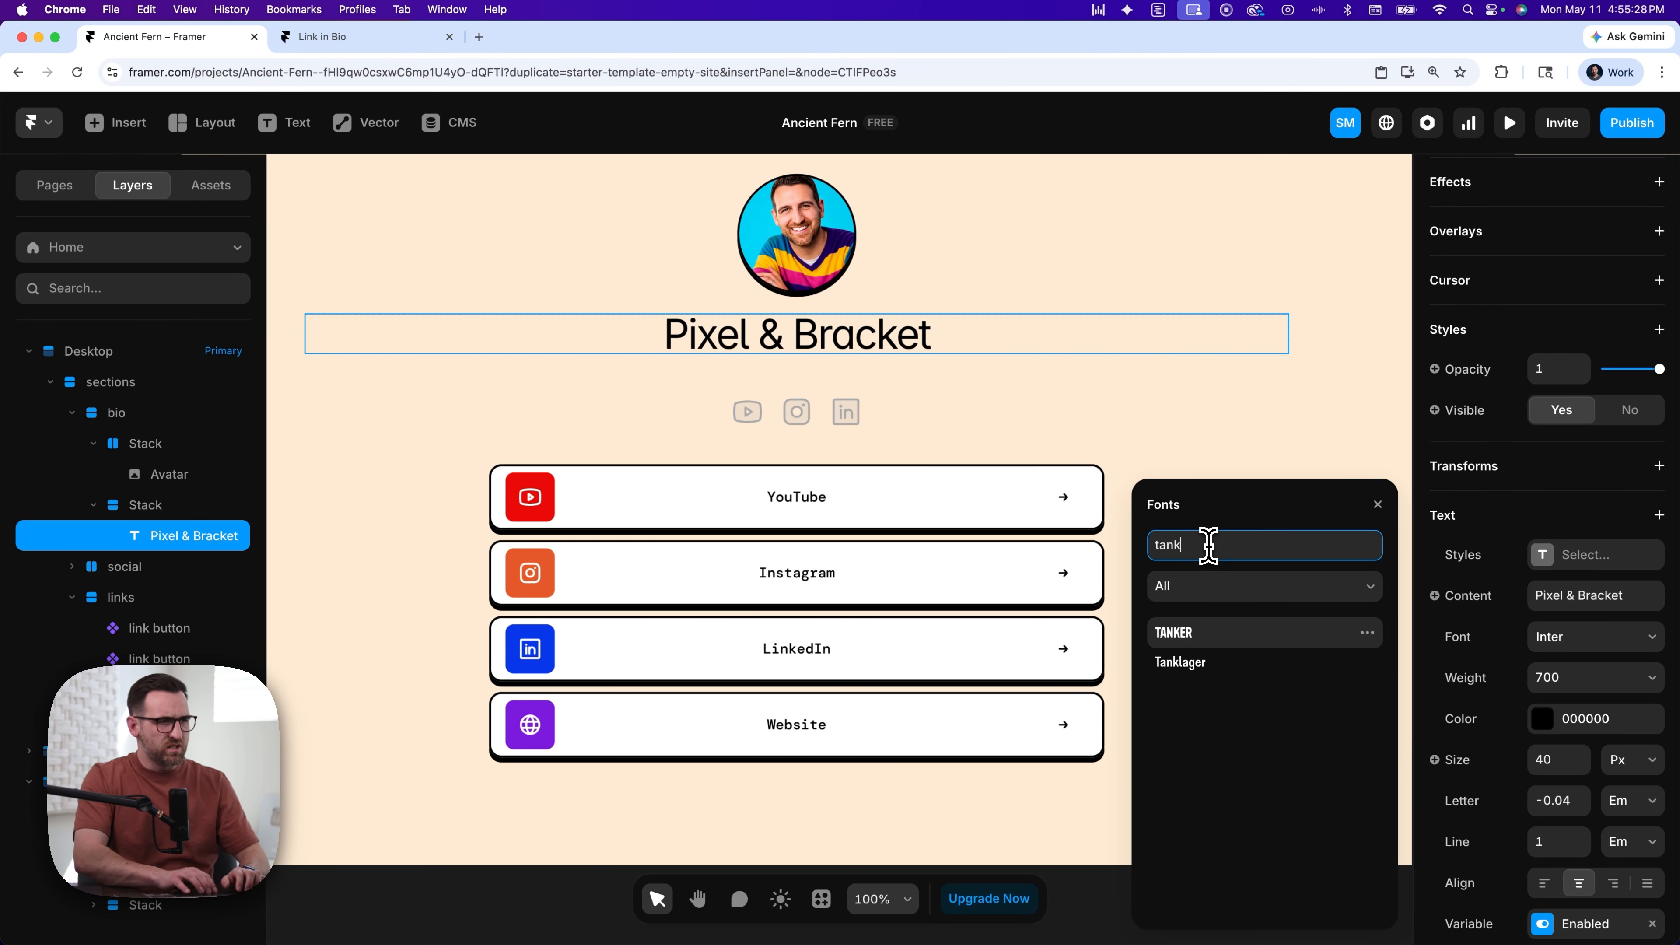
click(1196, 638)
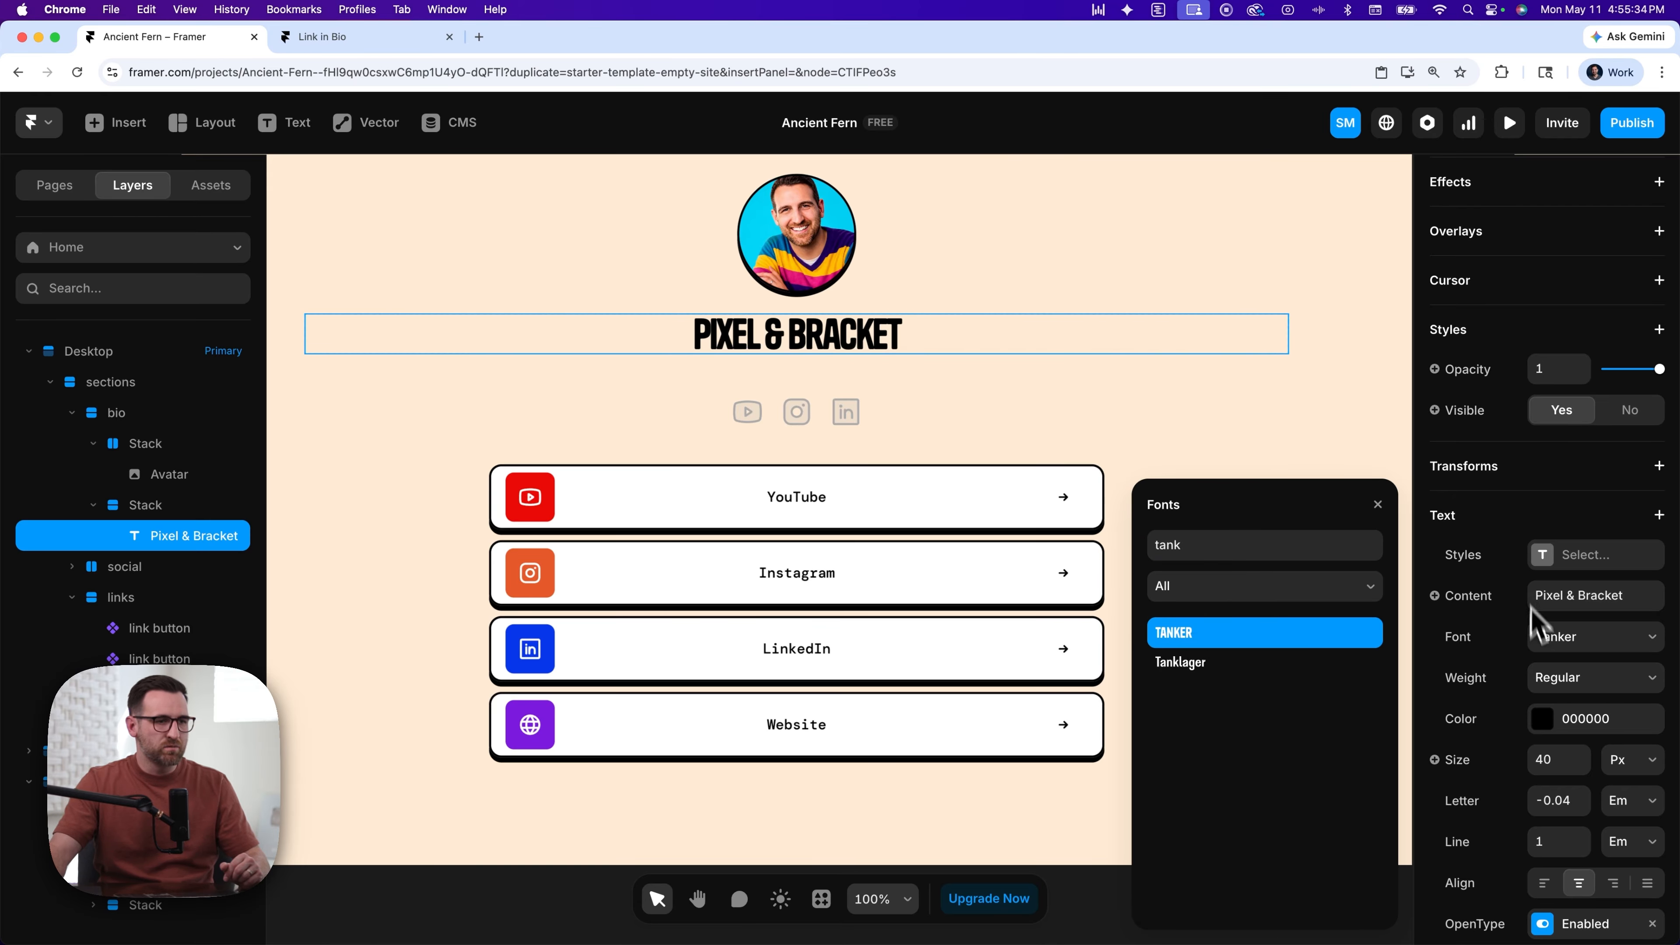
- Increase the letter spacing of the Pixel & Bracket heading to 0.02 em
click(1561, 804)
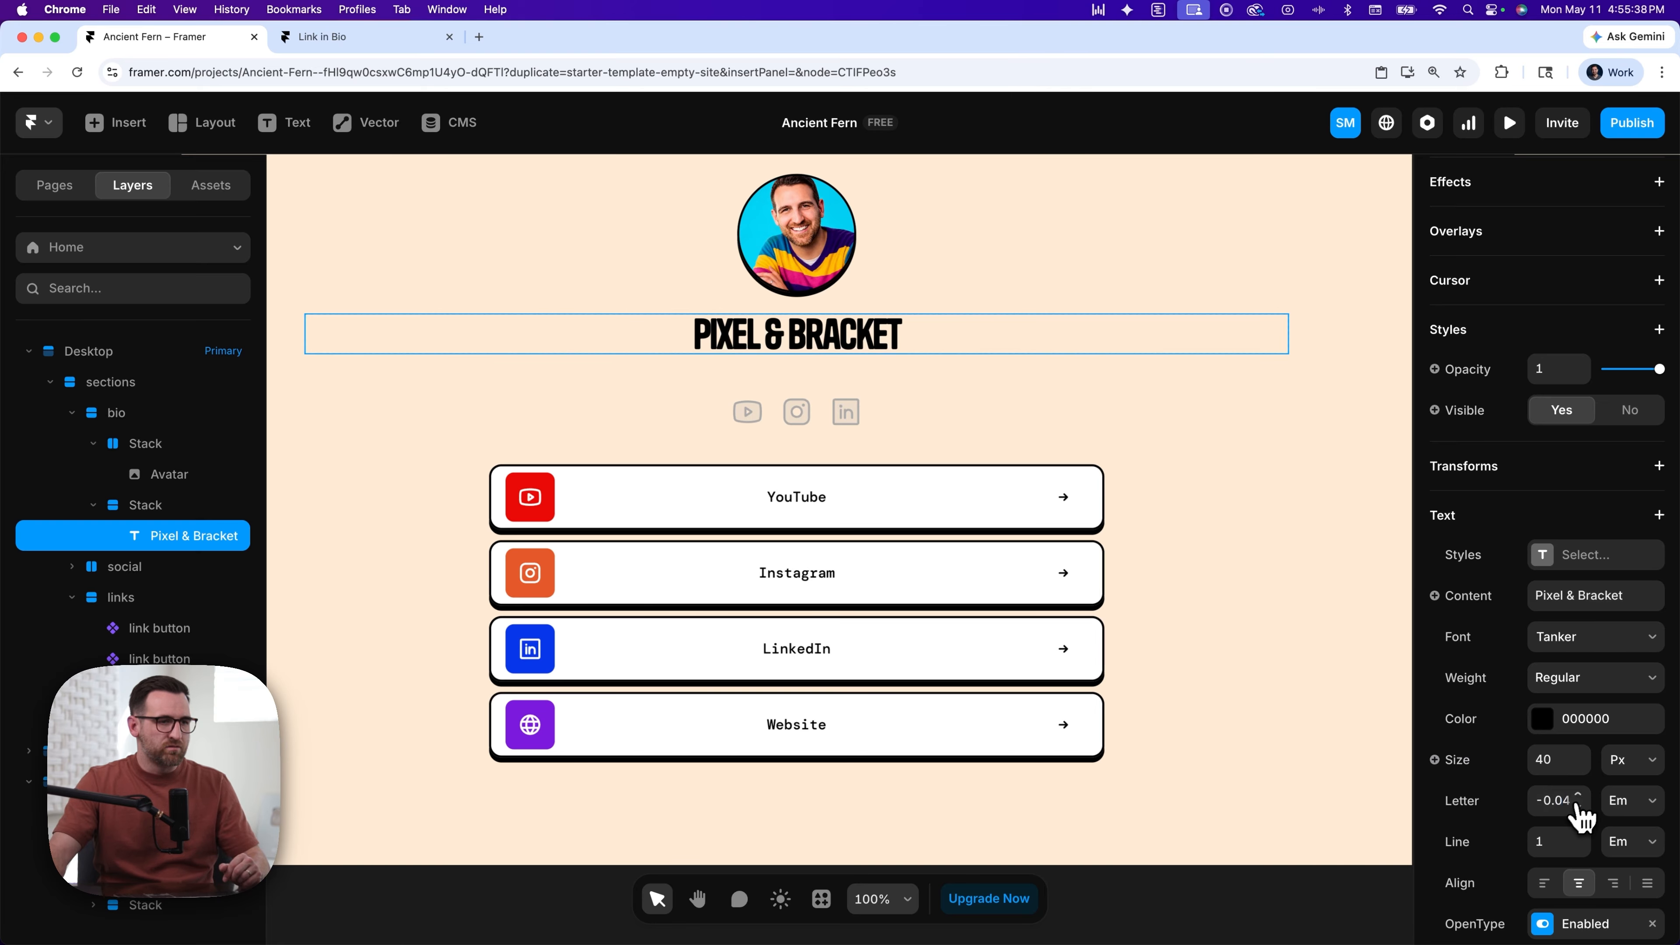
click(1578, 797)
click(1578, 797)
click(1579, 797)
click(1578, 797)
click(1578, 797)
click(1579, 797)
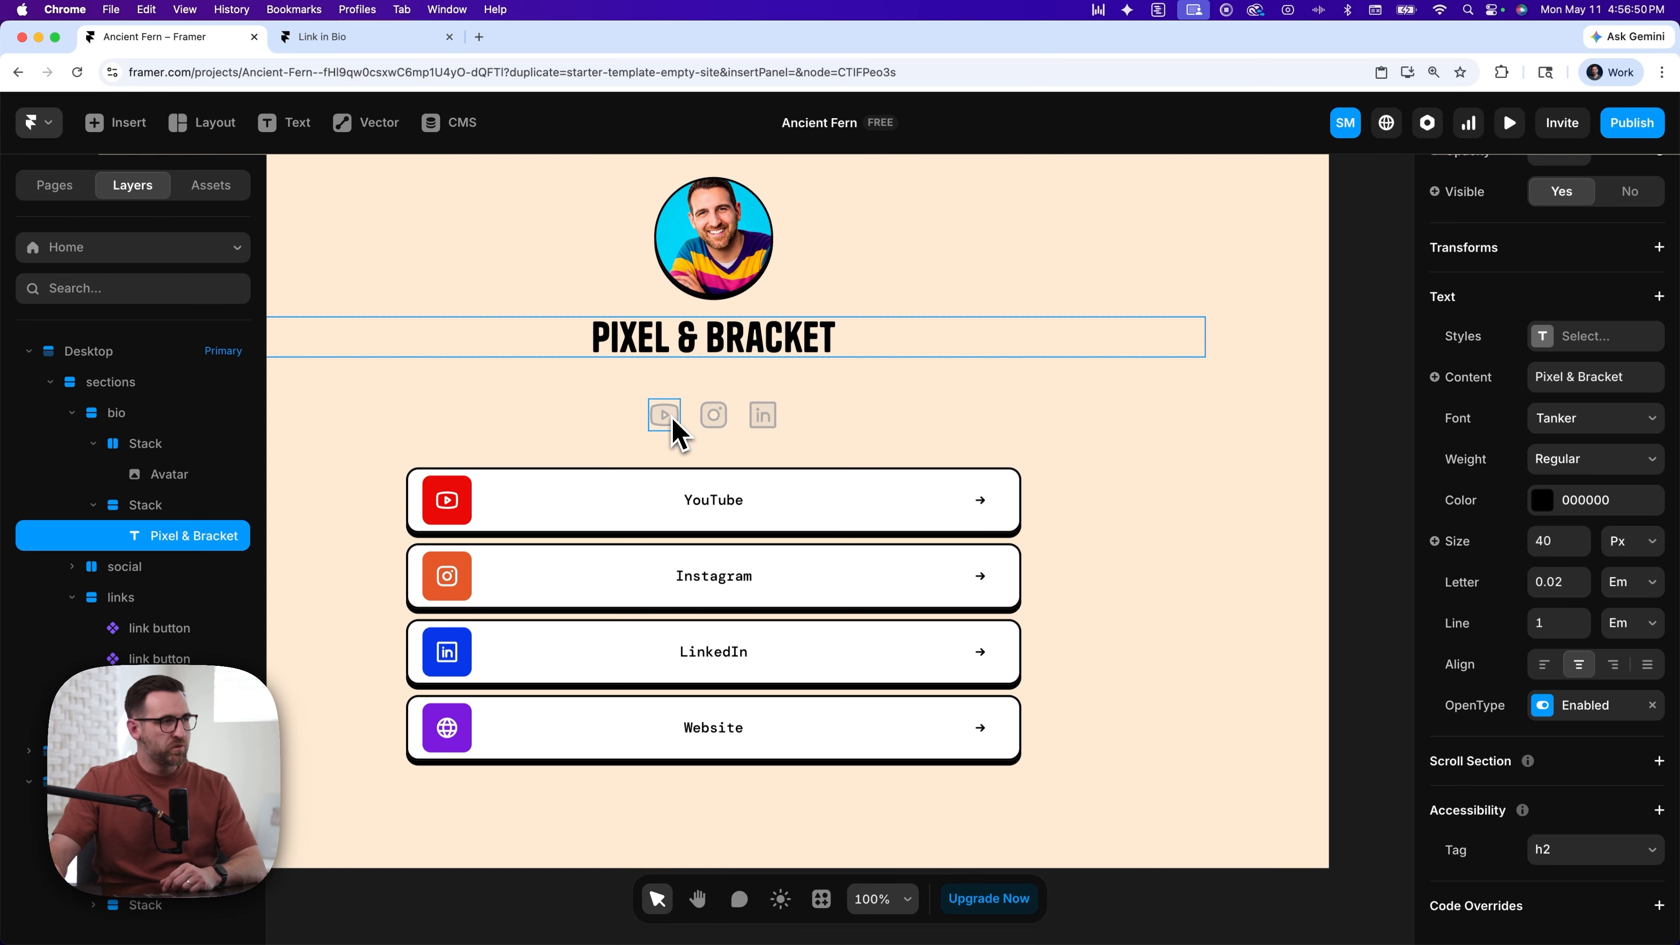
- Set the color of the YouTube, Instagram and LinkedIn social icons together to black (000000)
click(664, 415)
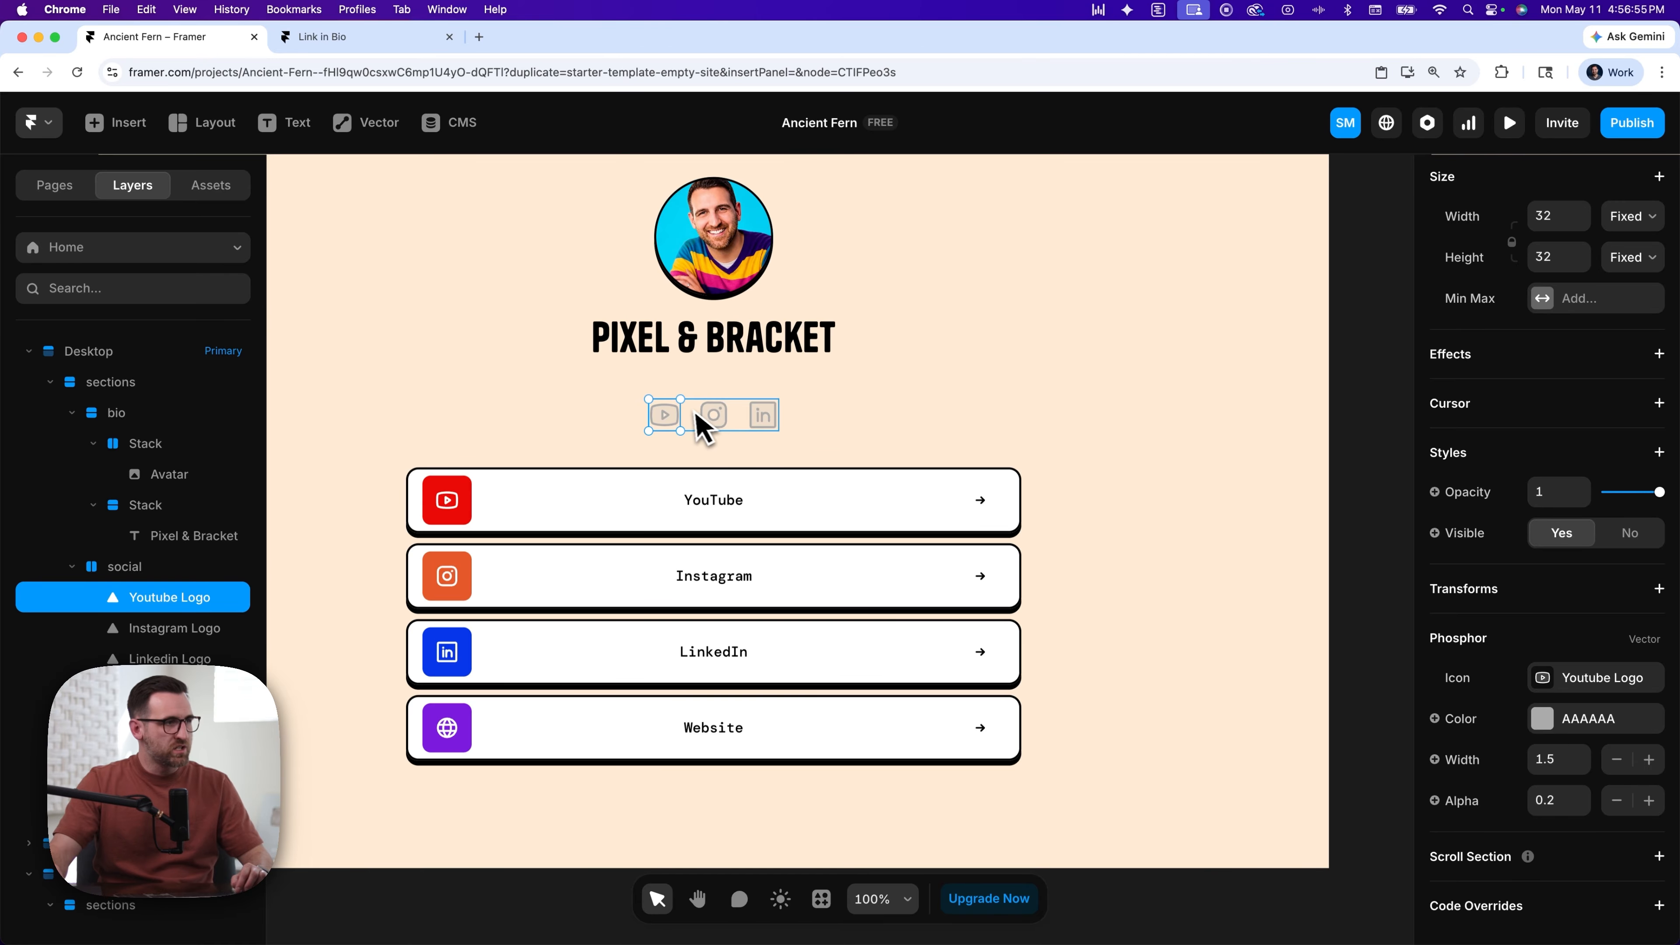
shift+click(720, 419)
shift+click(766, 417)
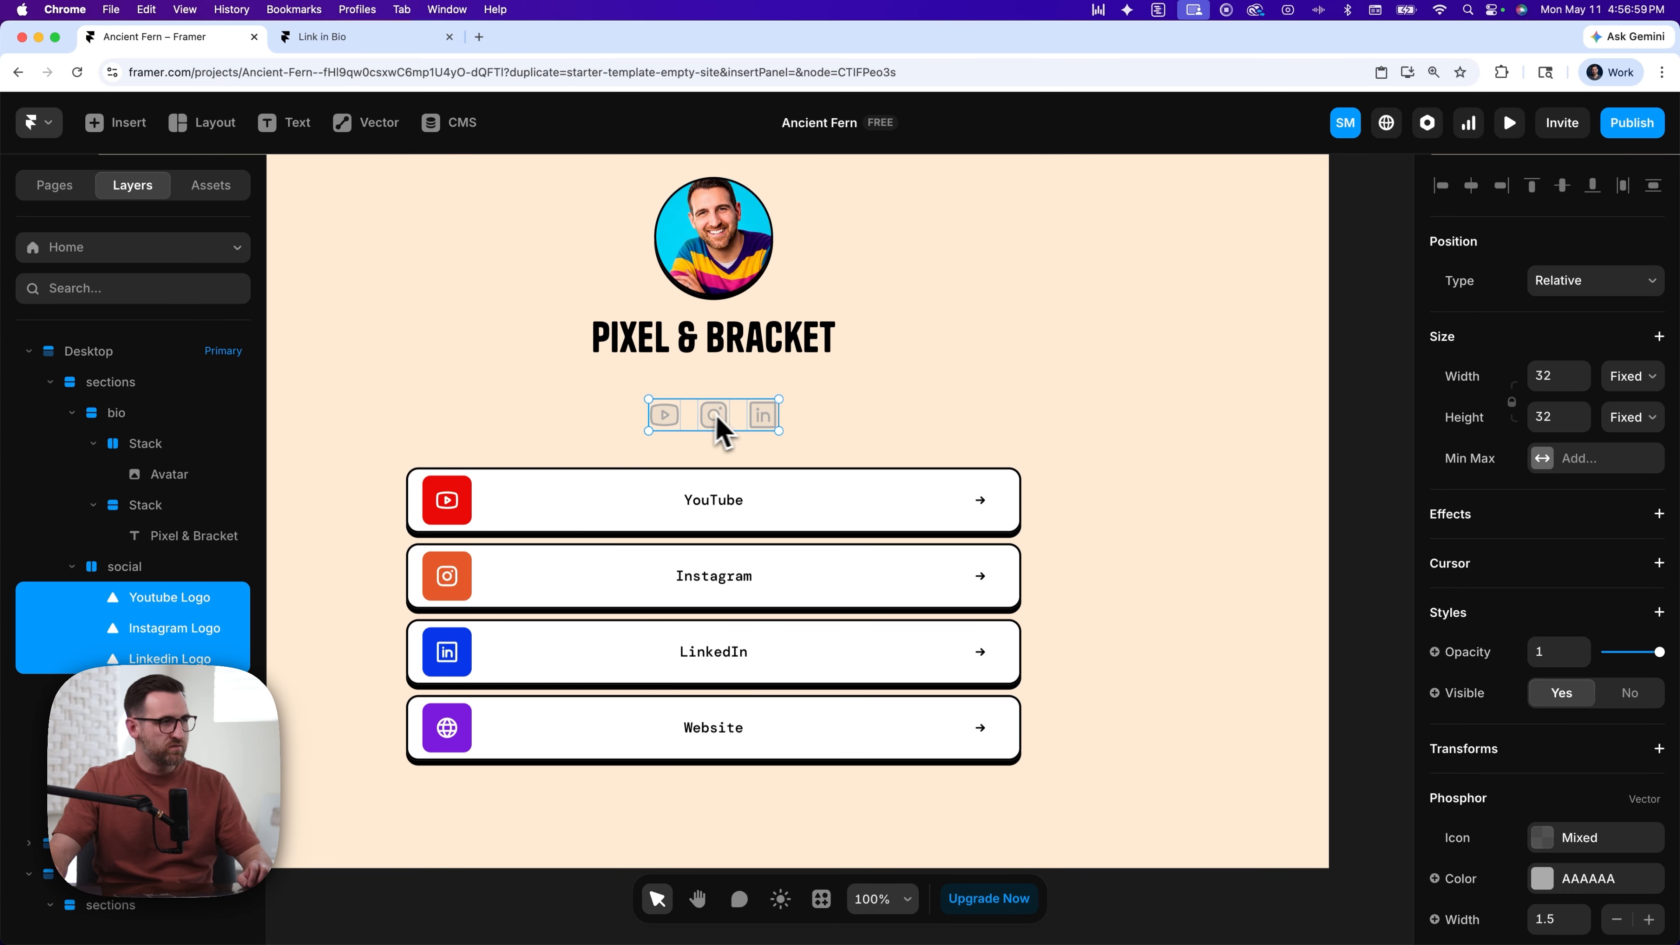
scroll(1489, 781, down, 3)
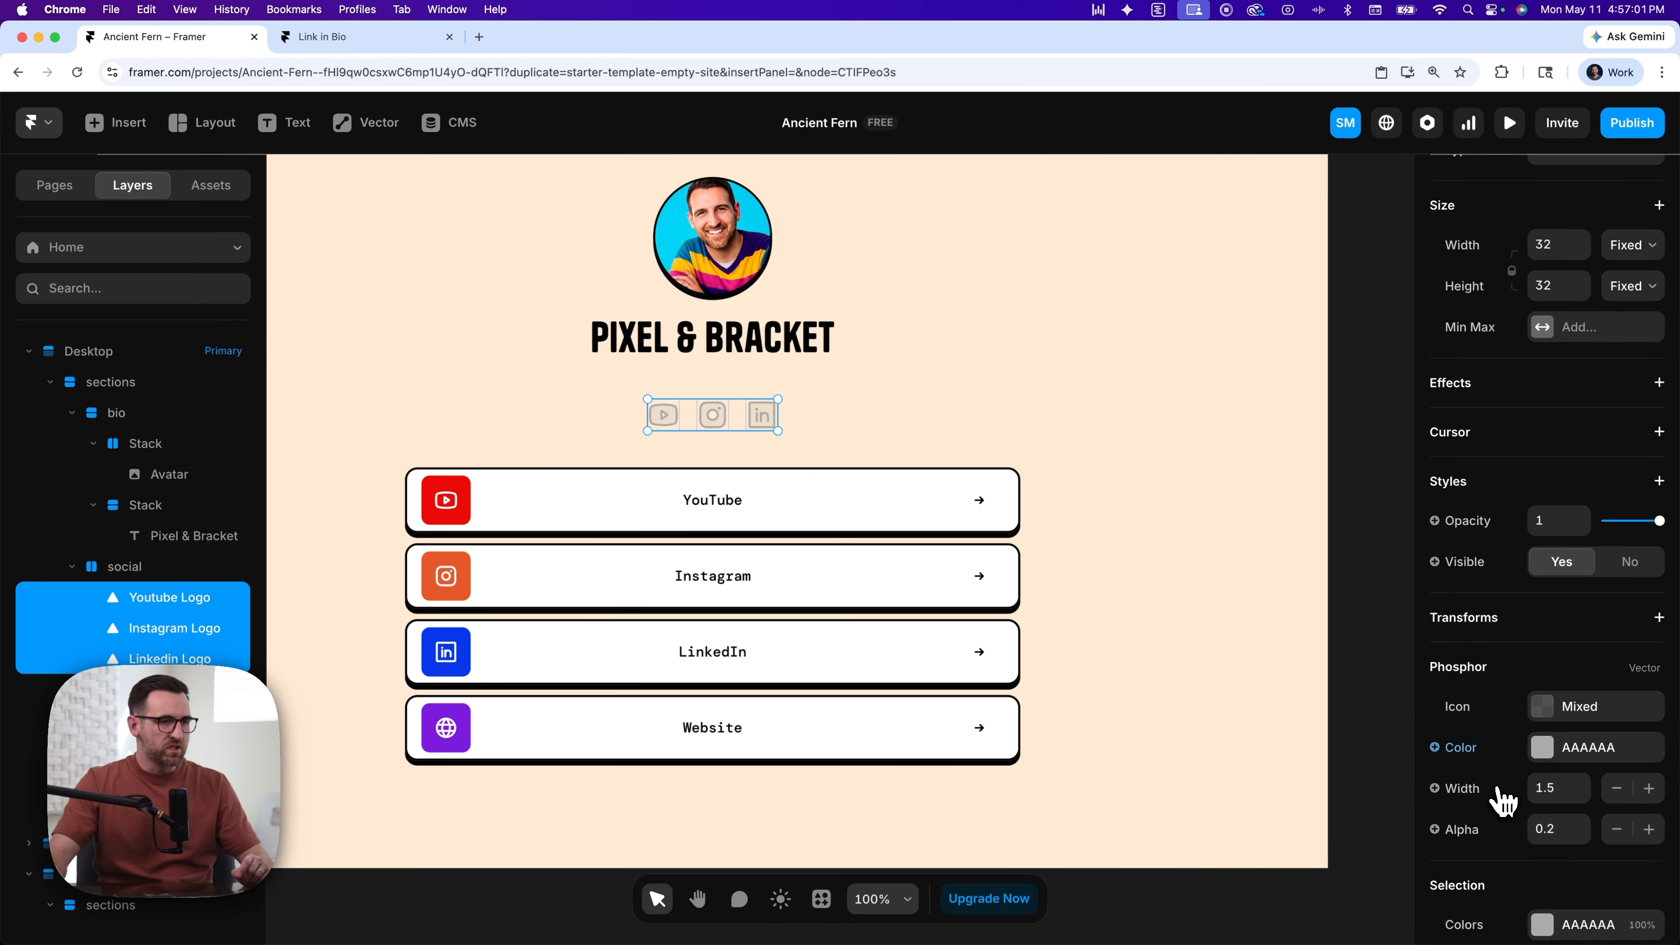
scroll(1502, 801, down, 1)
click(1549, 710)
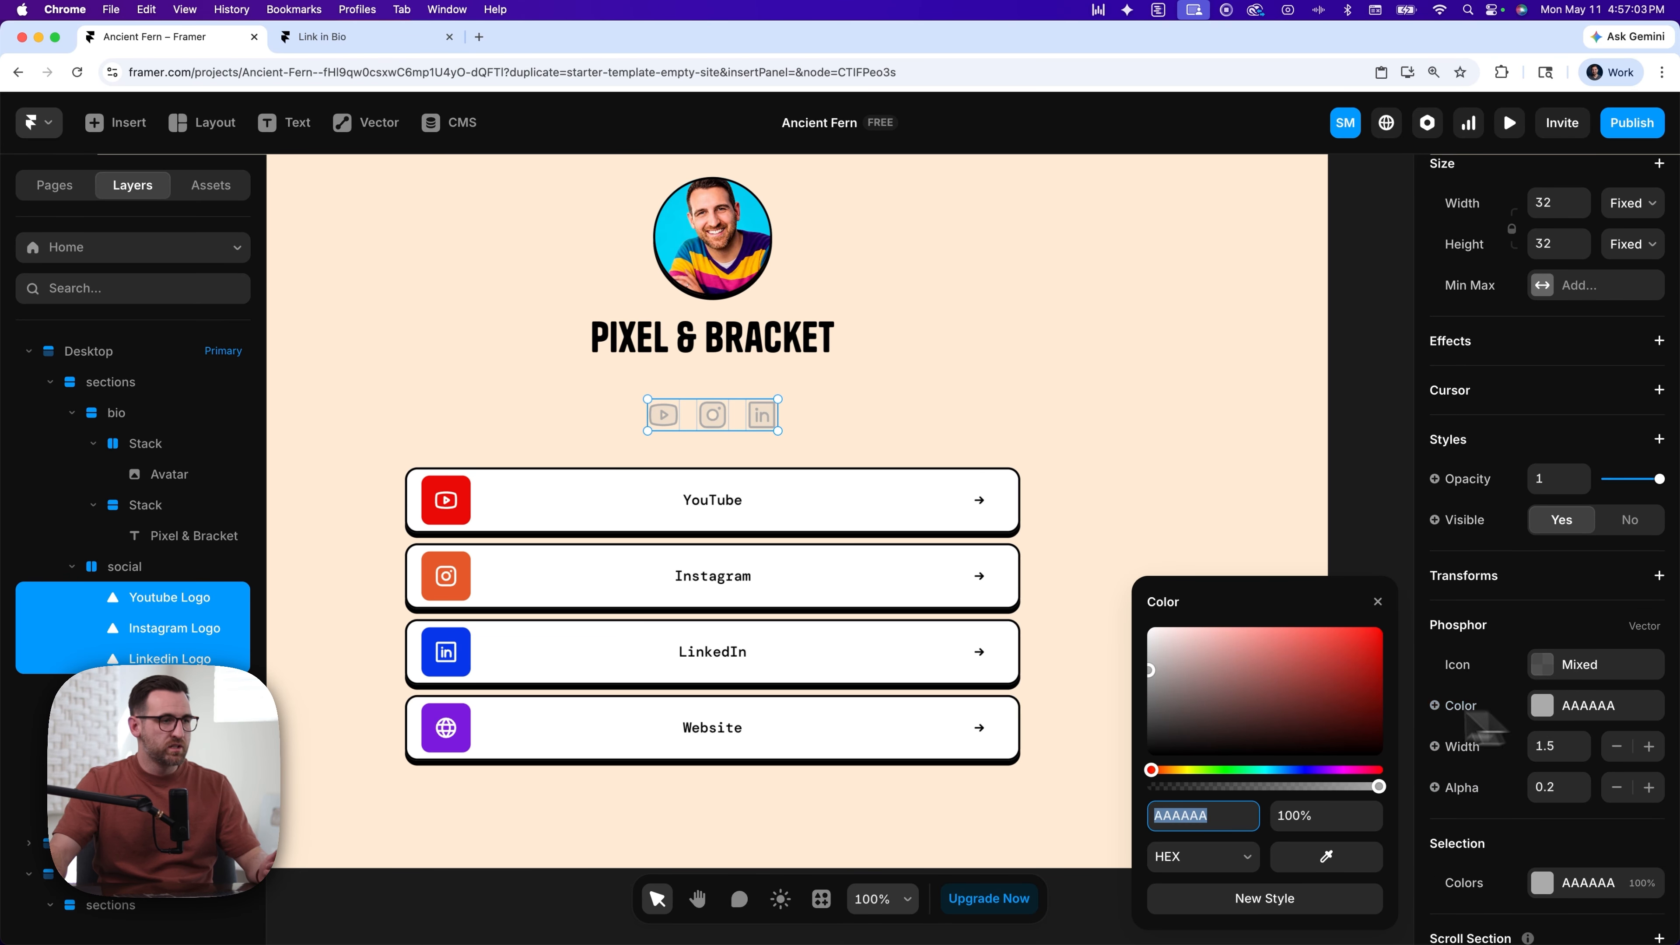
click(1150, 751)
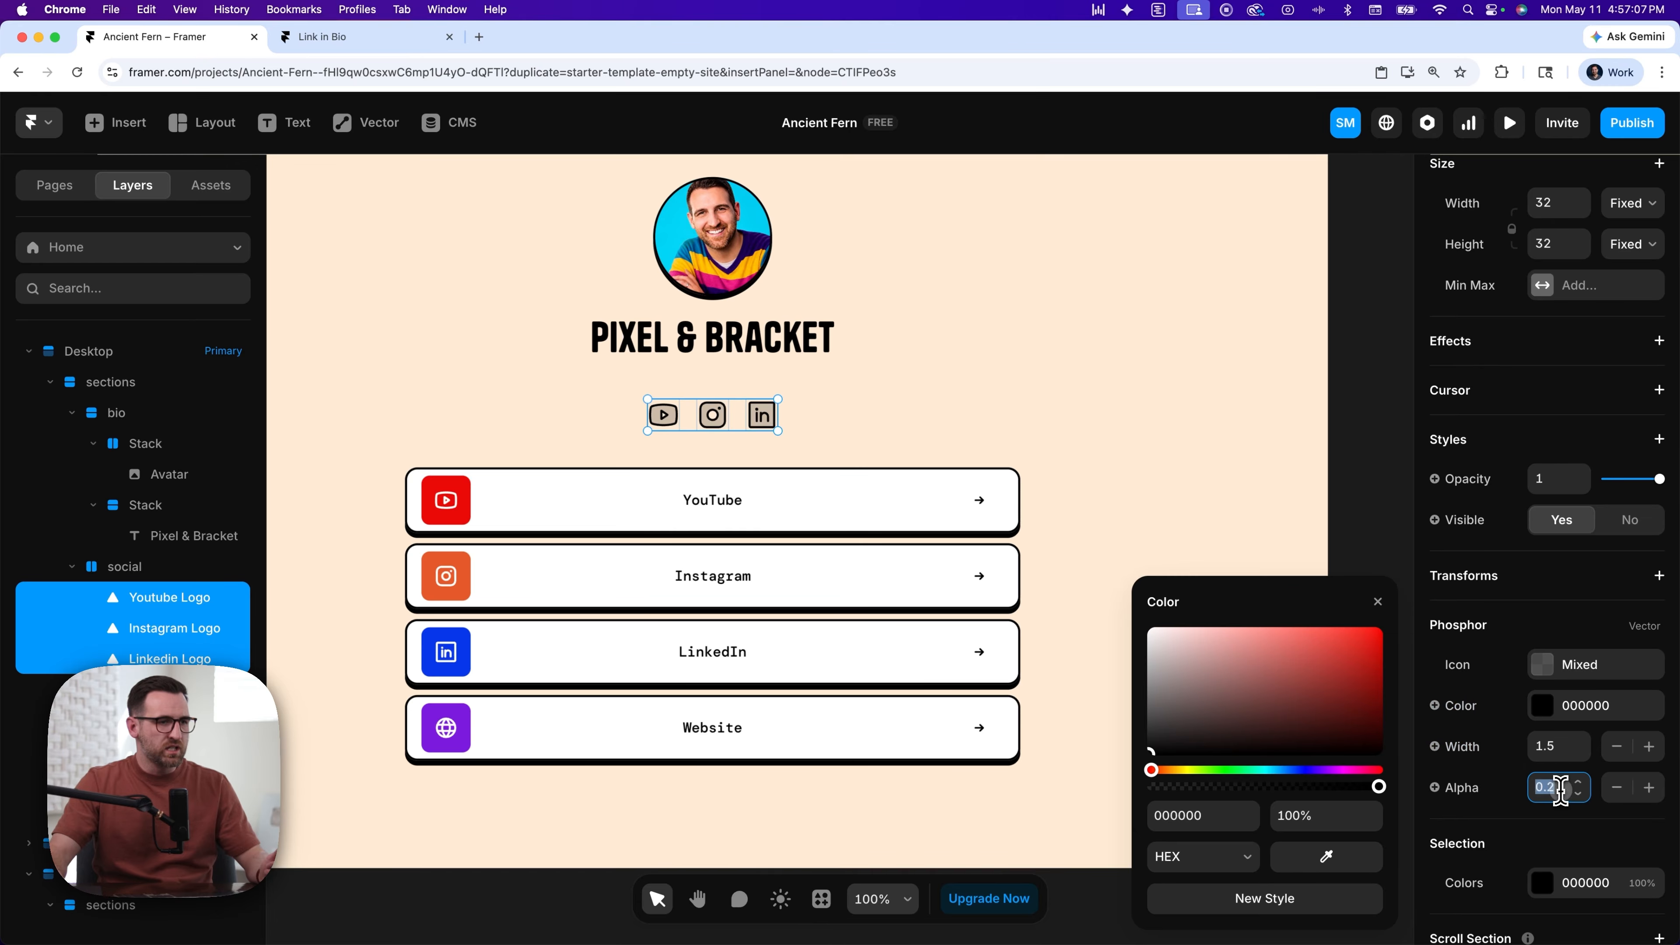
- Set the alpha of the three social icons to 0 and their stroke width to 2
click(1578, 793)
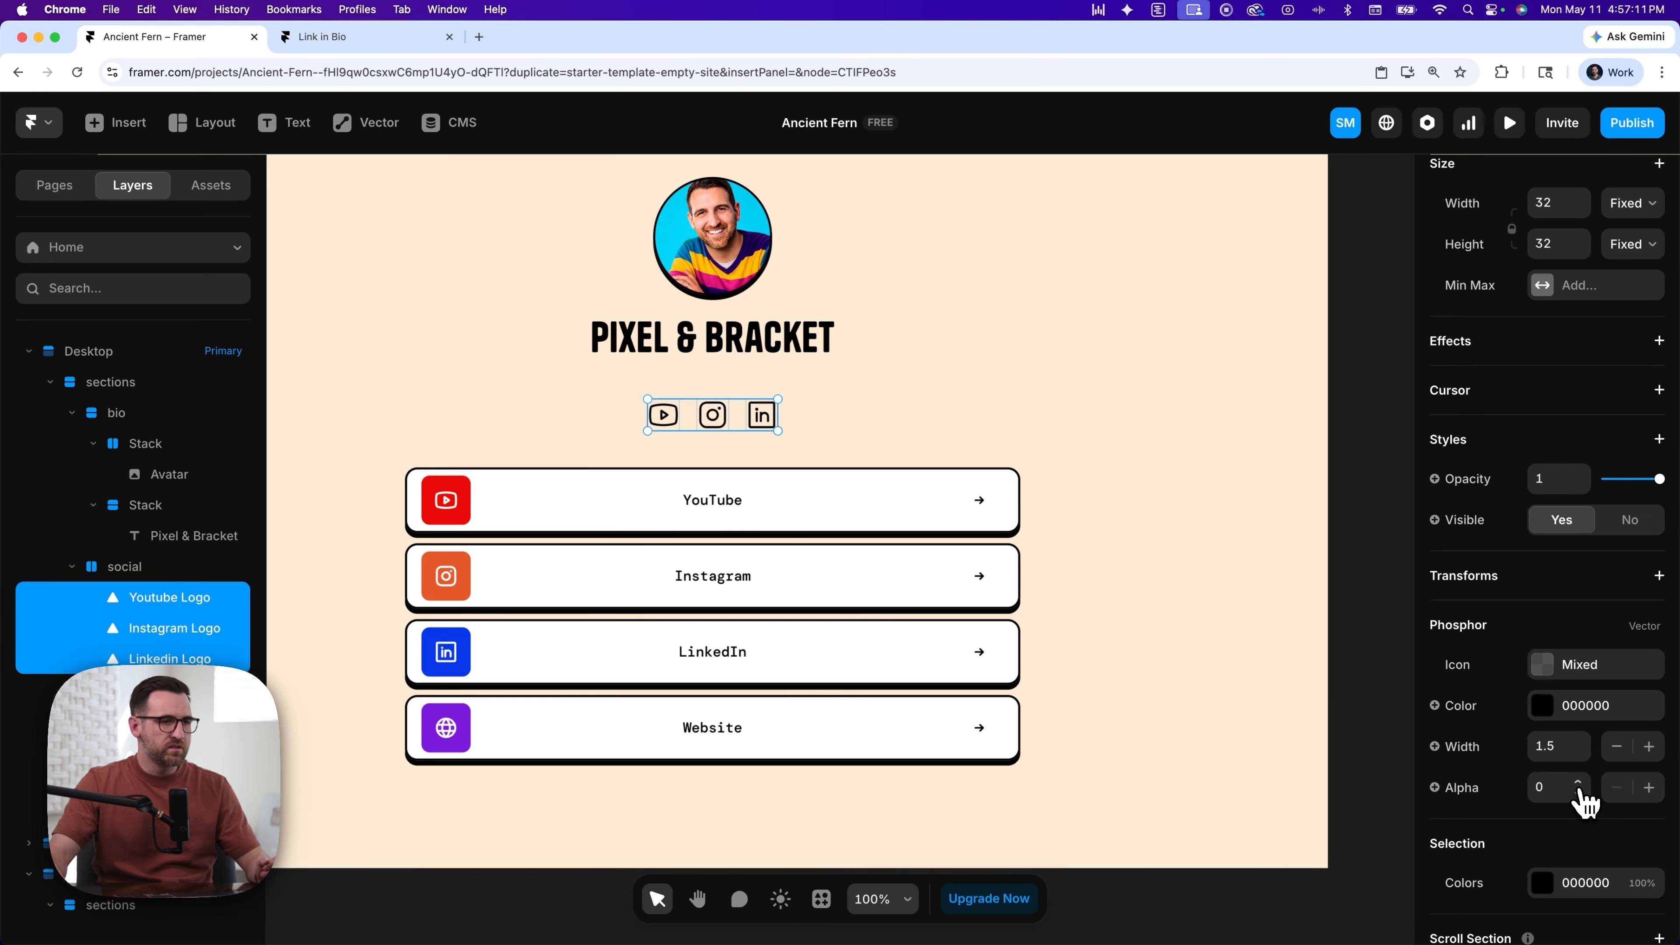
click(1557, 748)
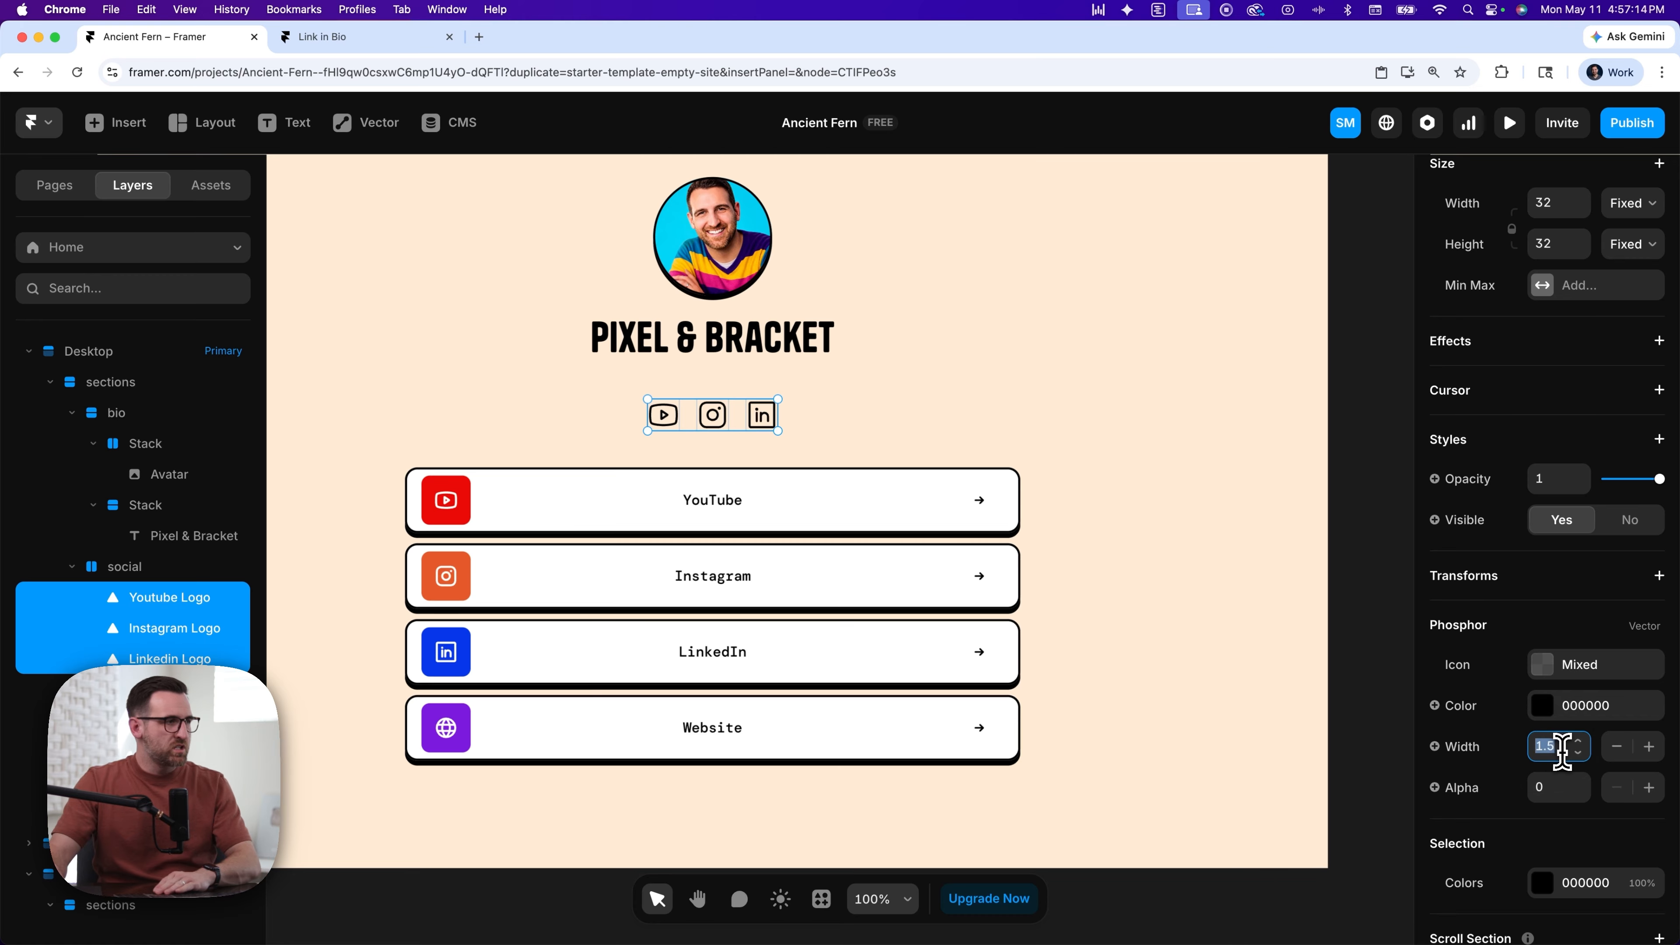
text(2)
key(BackSpace)
text(1.5)
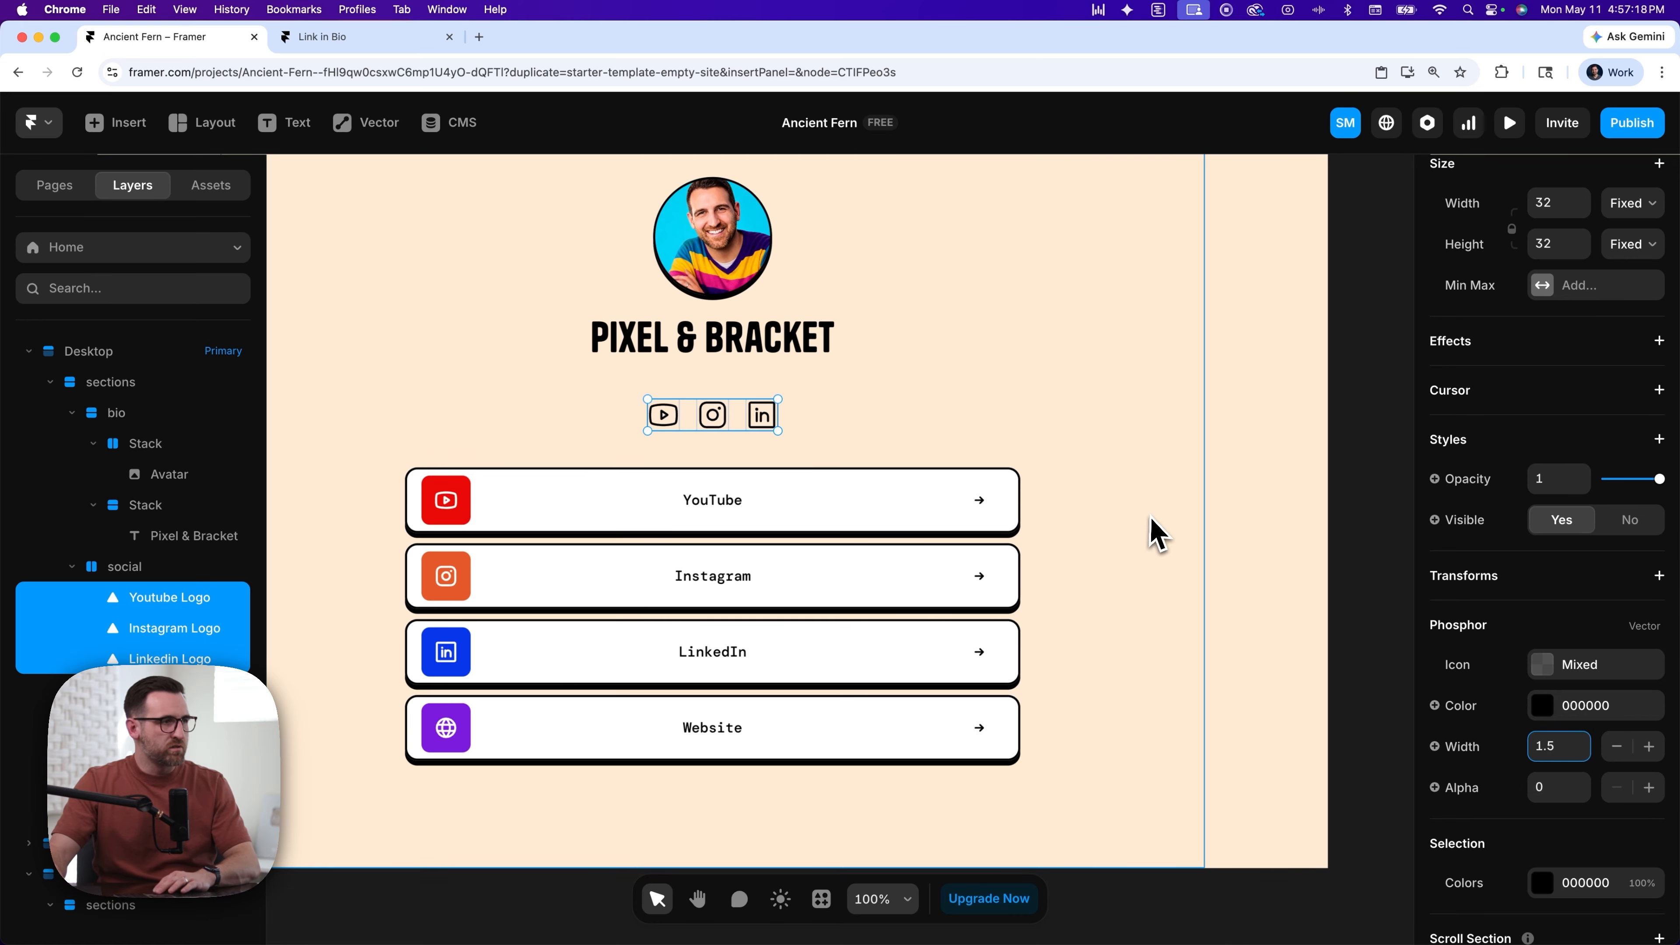
key(BackSpace)
key(BackSpace)
key(BackSpace)
text(2)
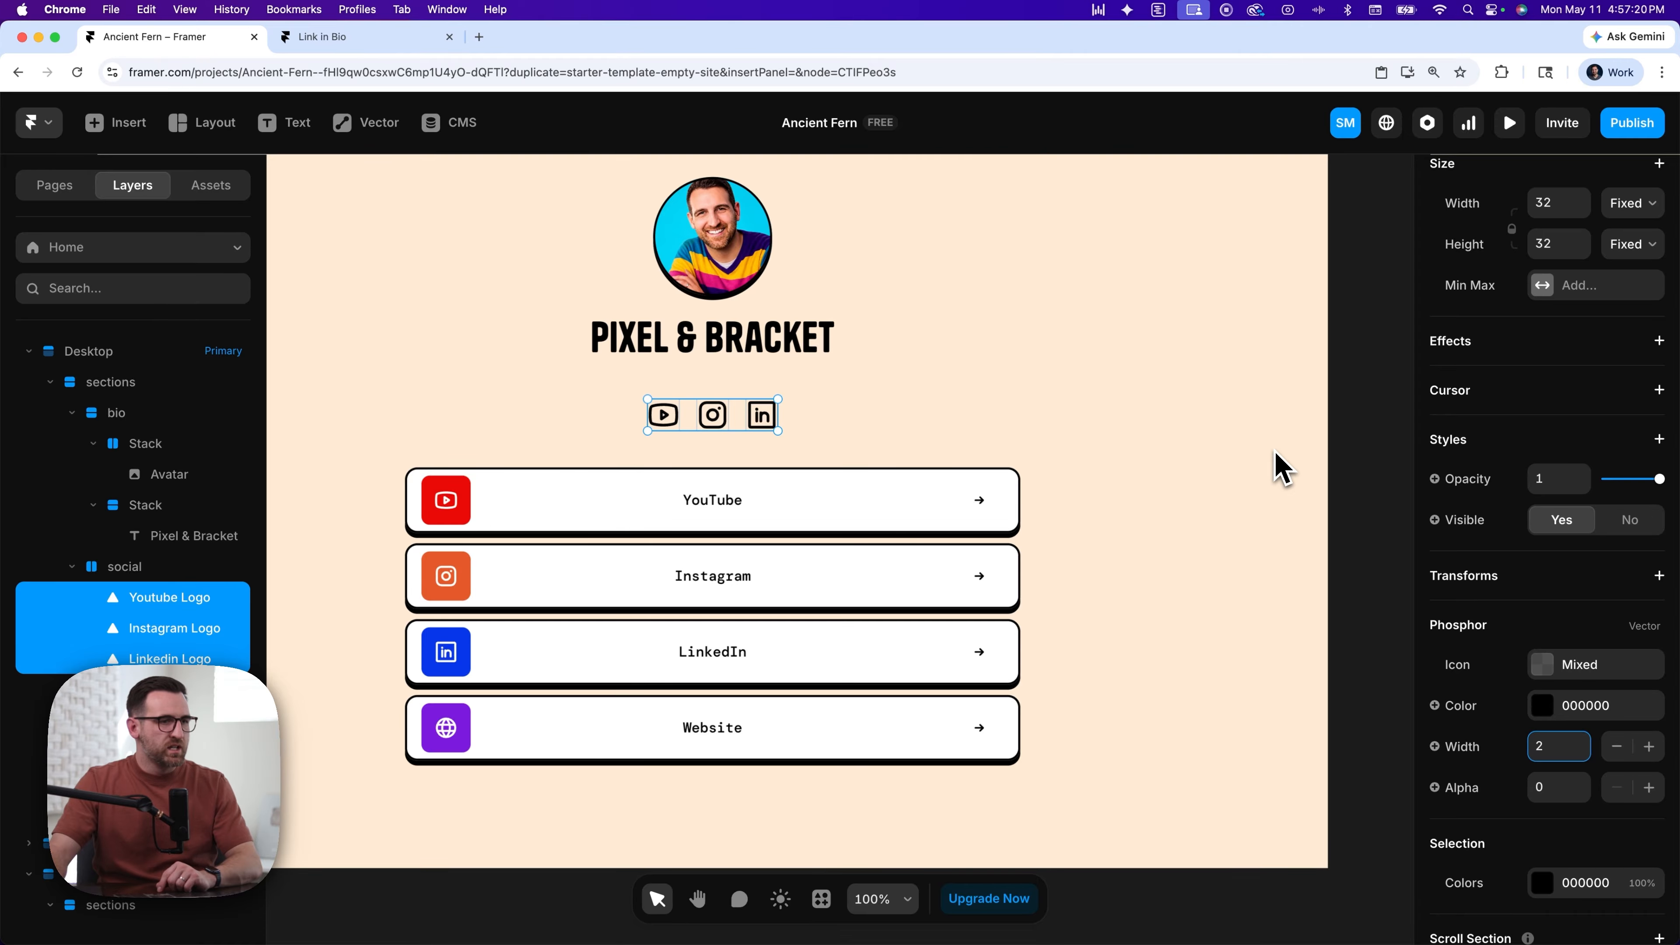
click(1386, 645)
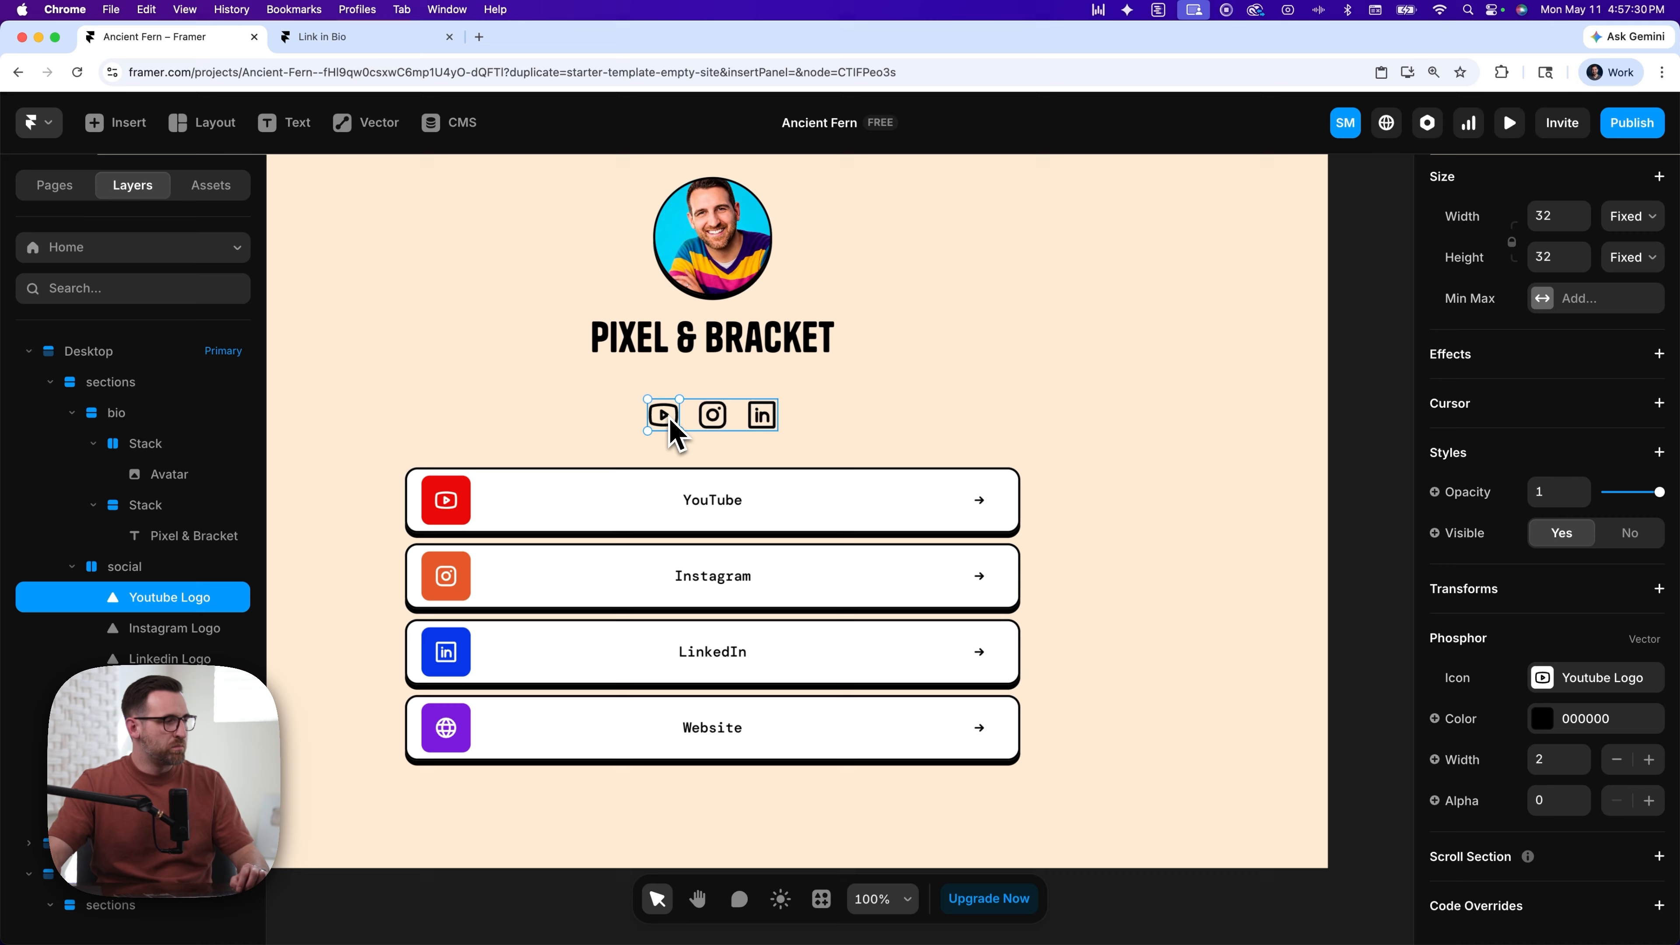
- Wrap the YouTube social icon in its own stack and give that stack a fixed width of 32
click(713, 415)
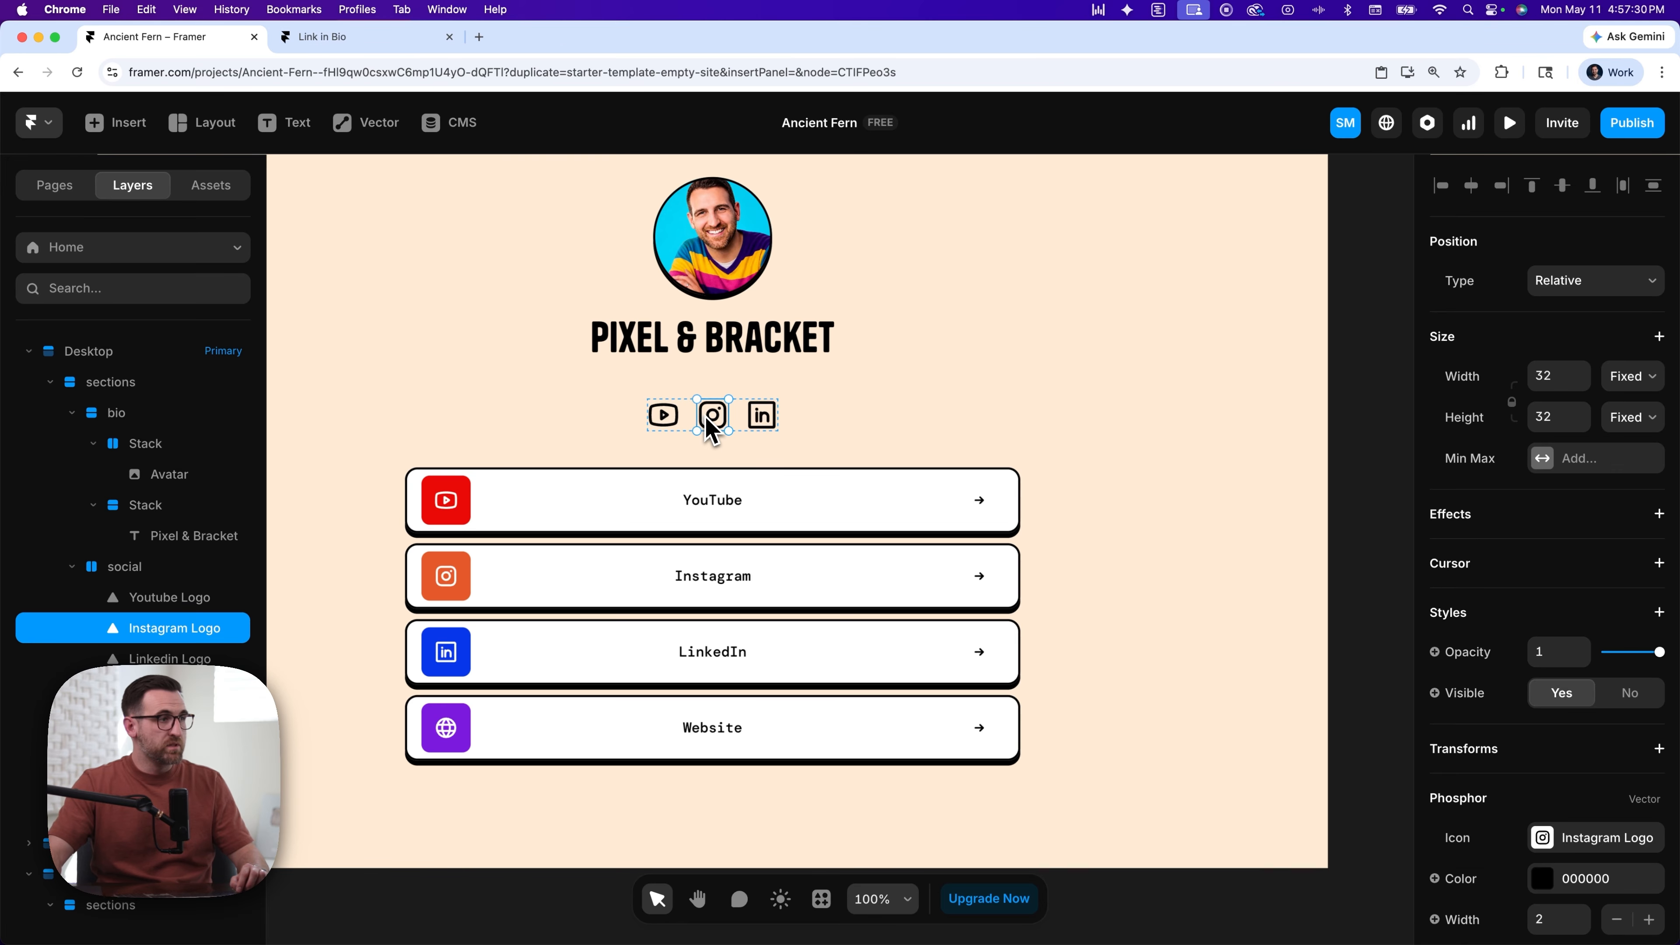
click(762, 415)
click(665, 415)
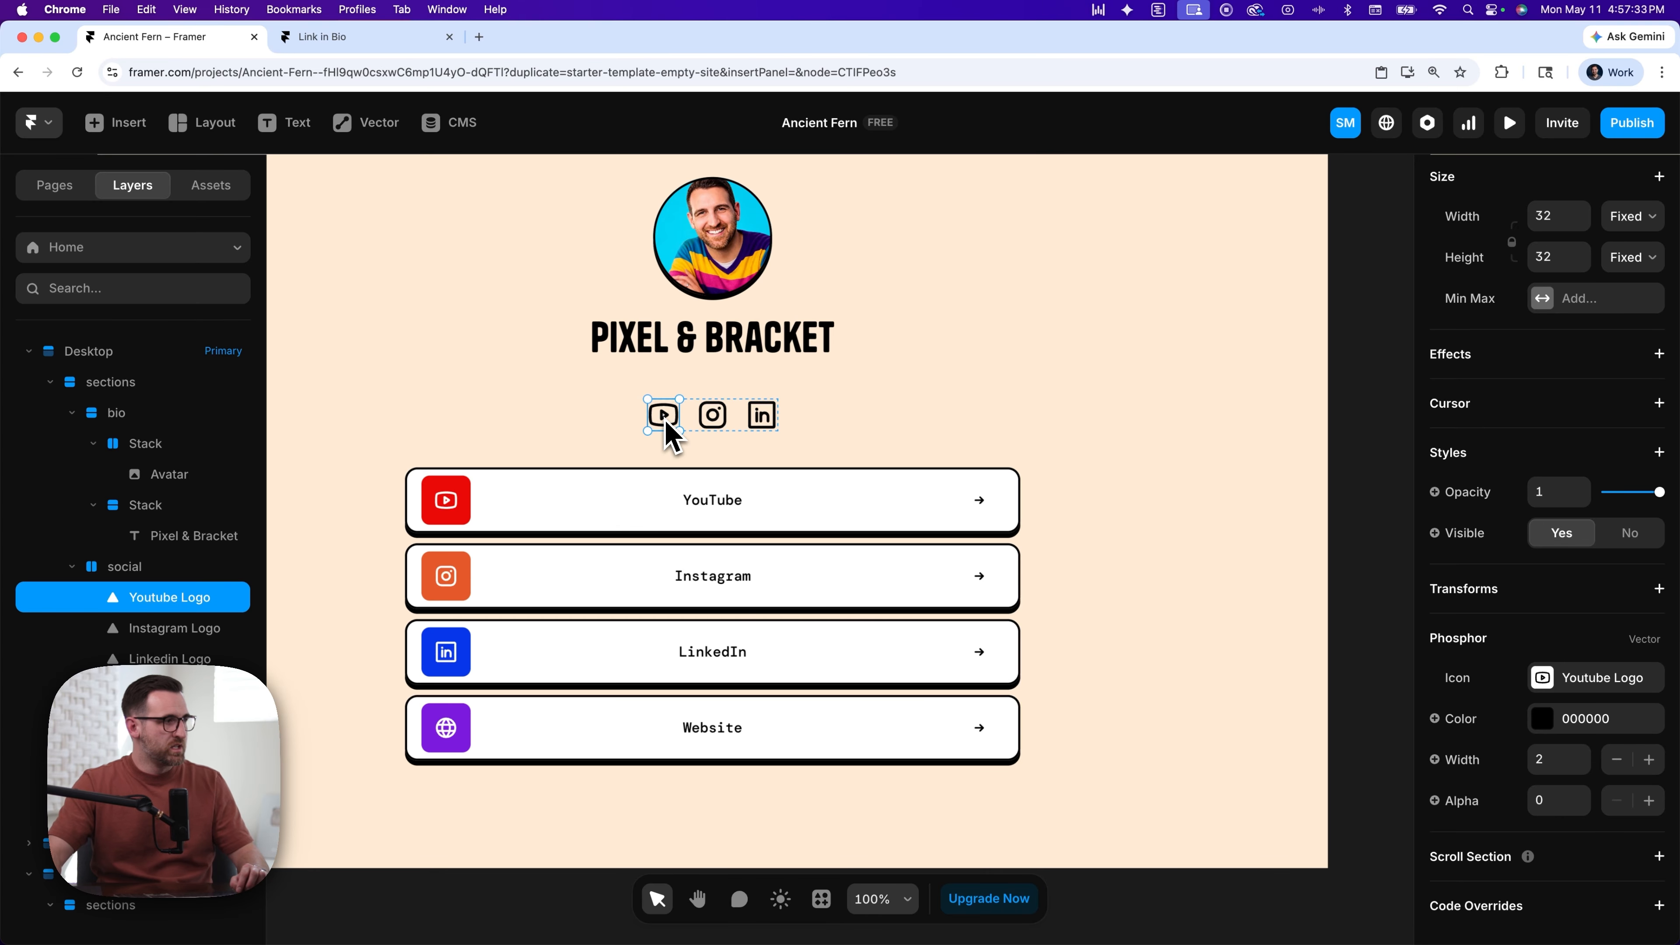
right_click(667, 417)
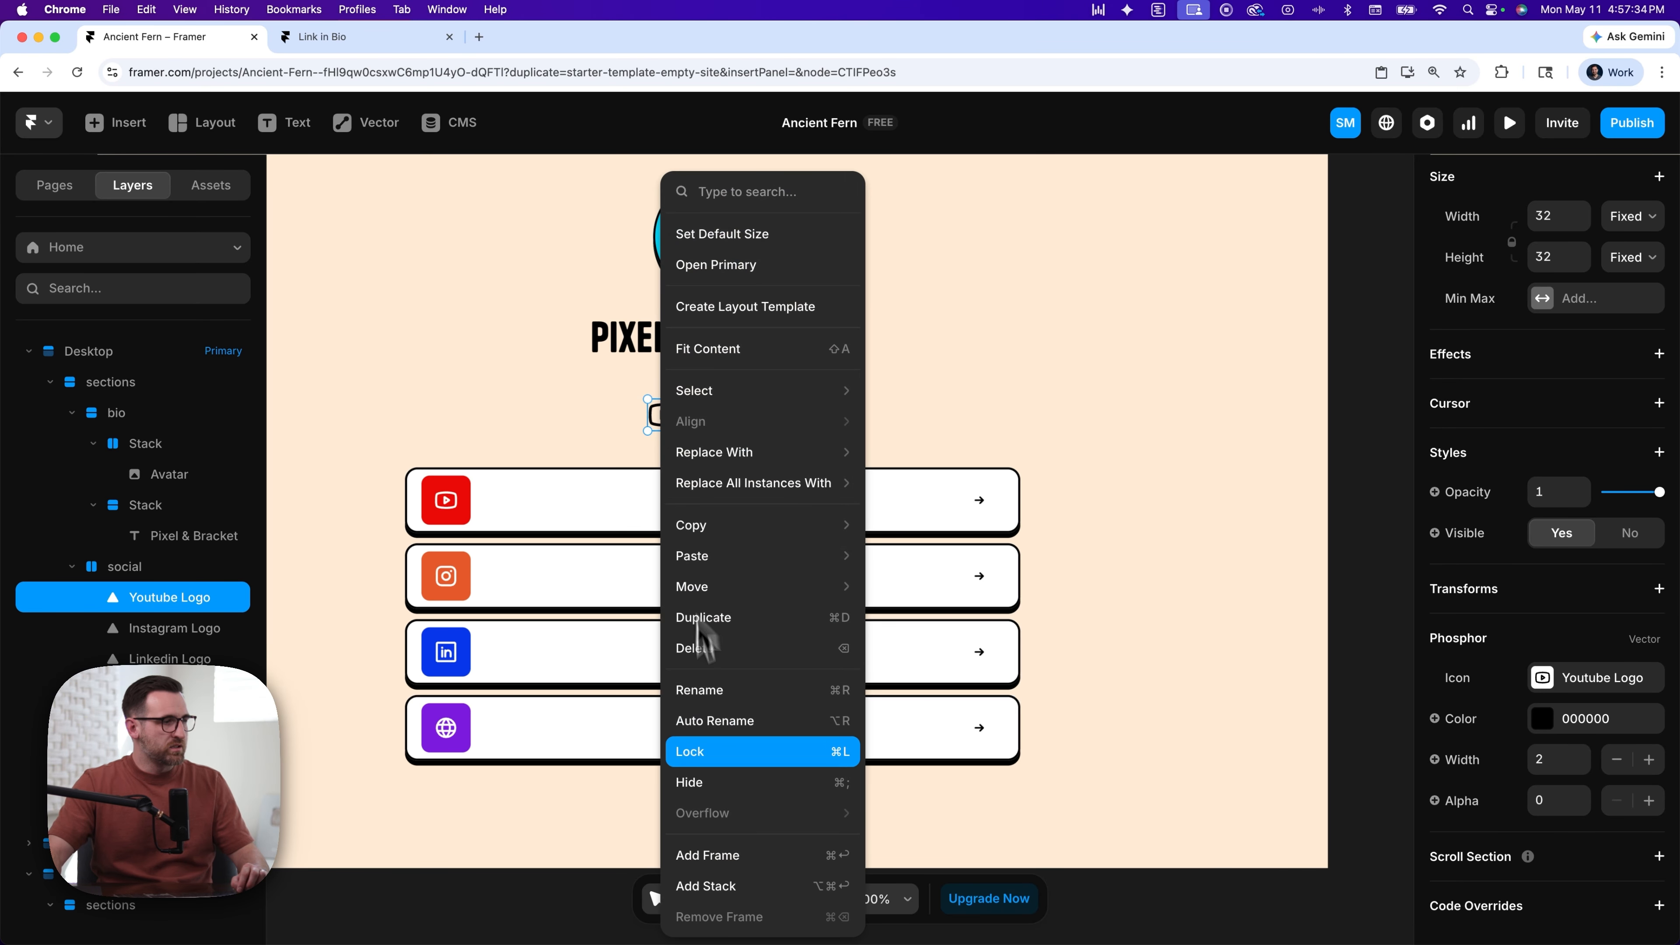
click(711, 884)
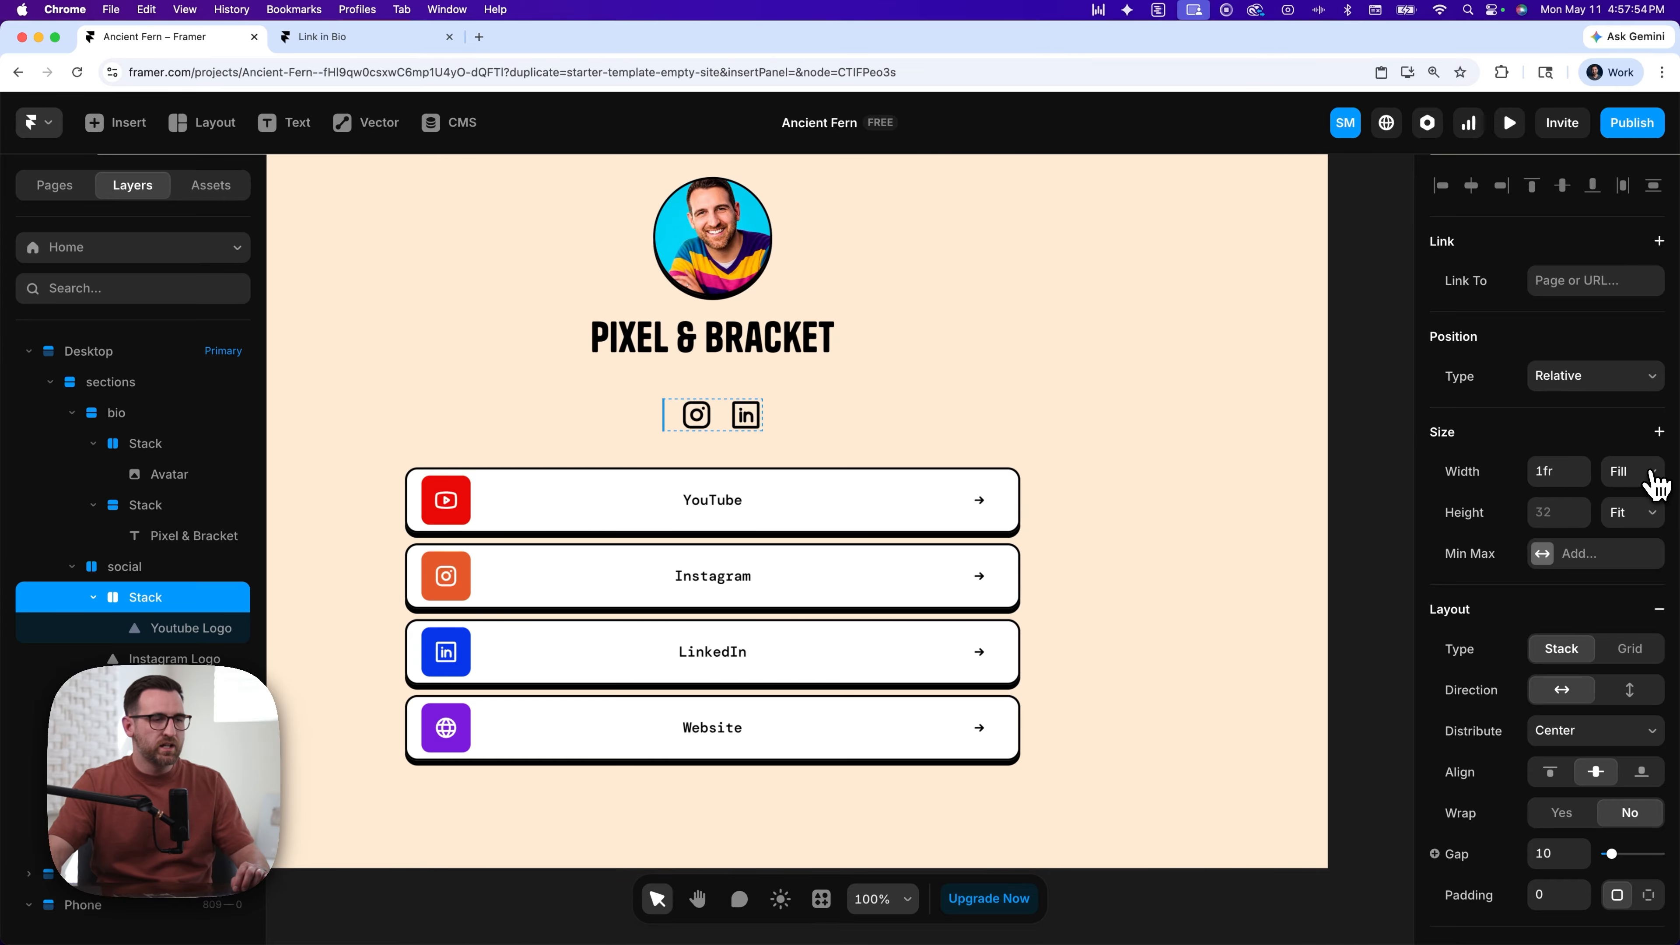
click(1648, 475)
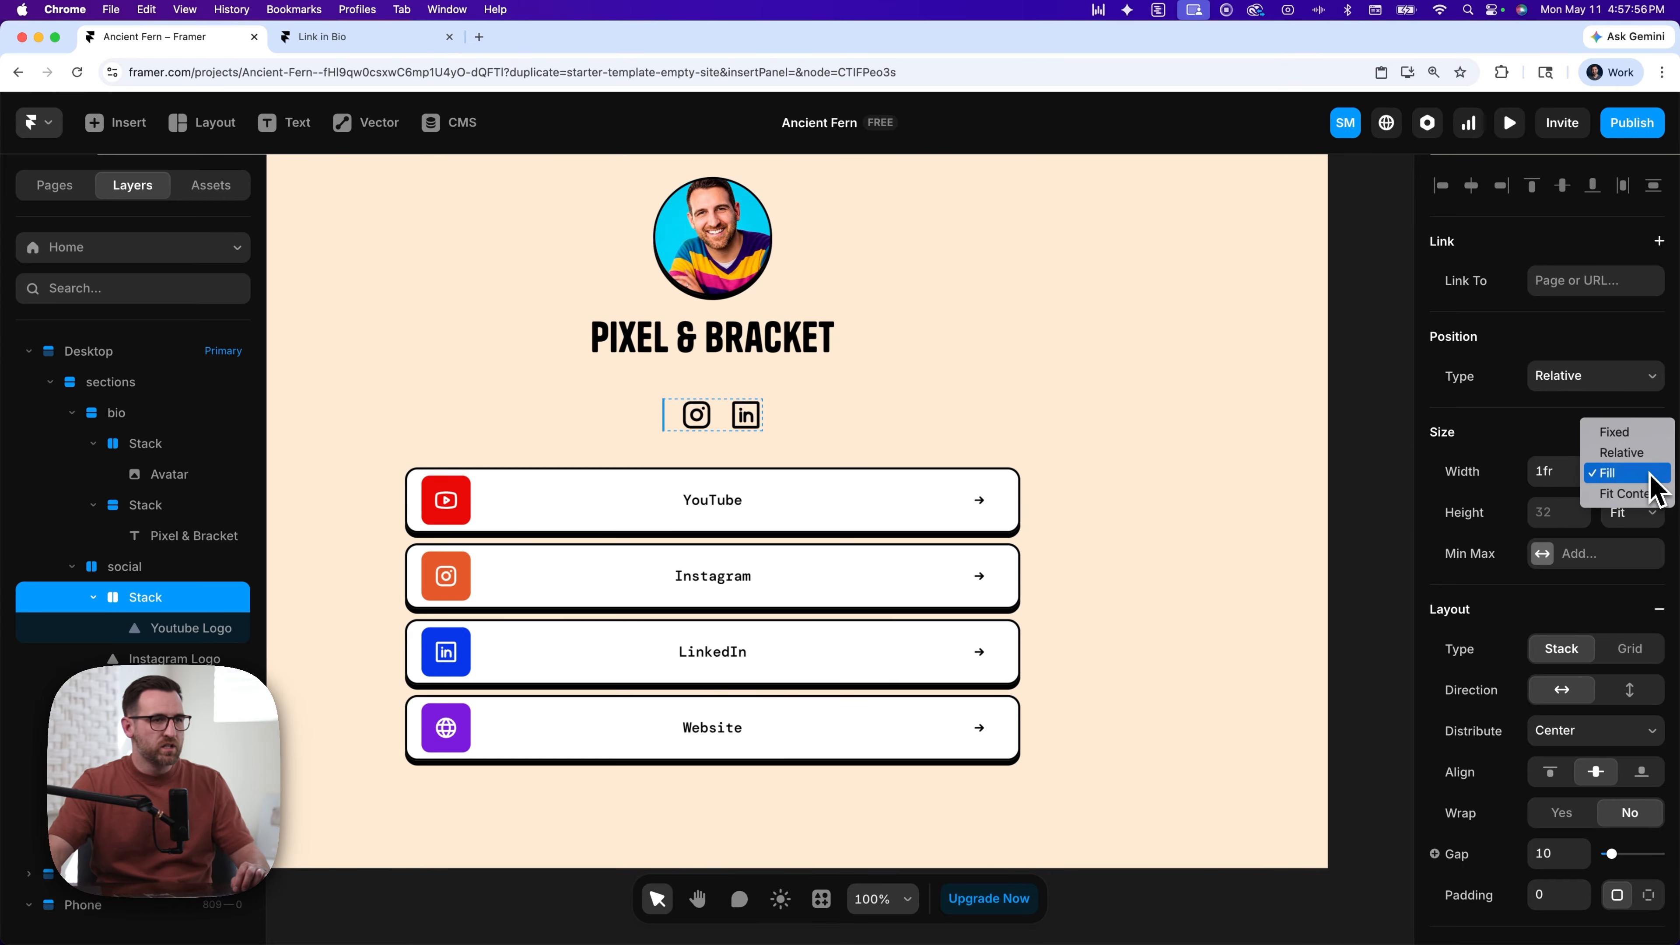
click(1633, 432)
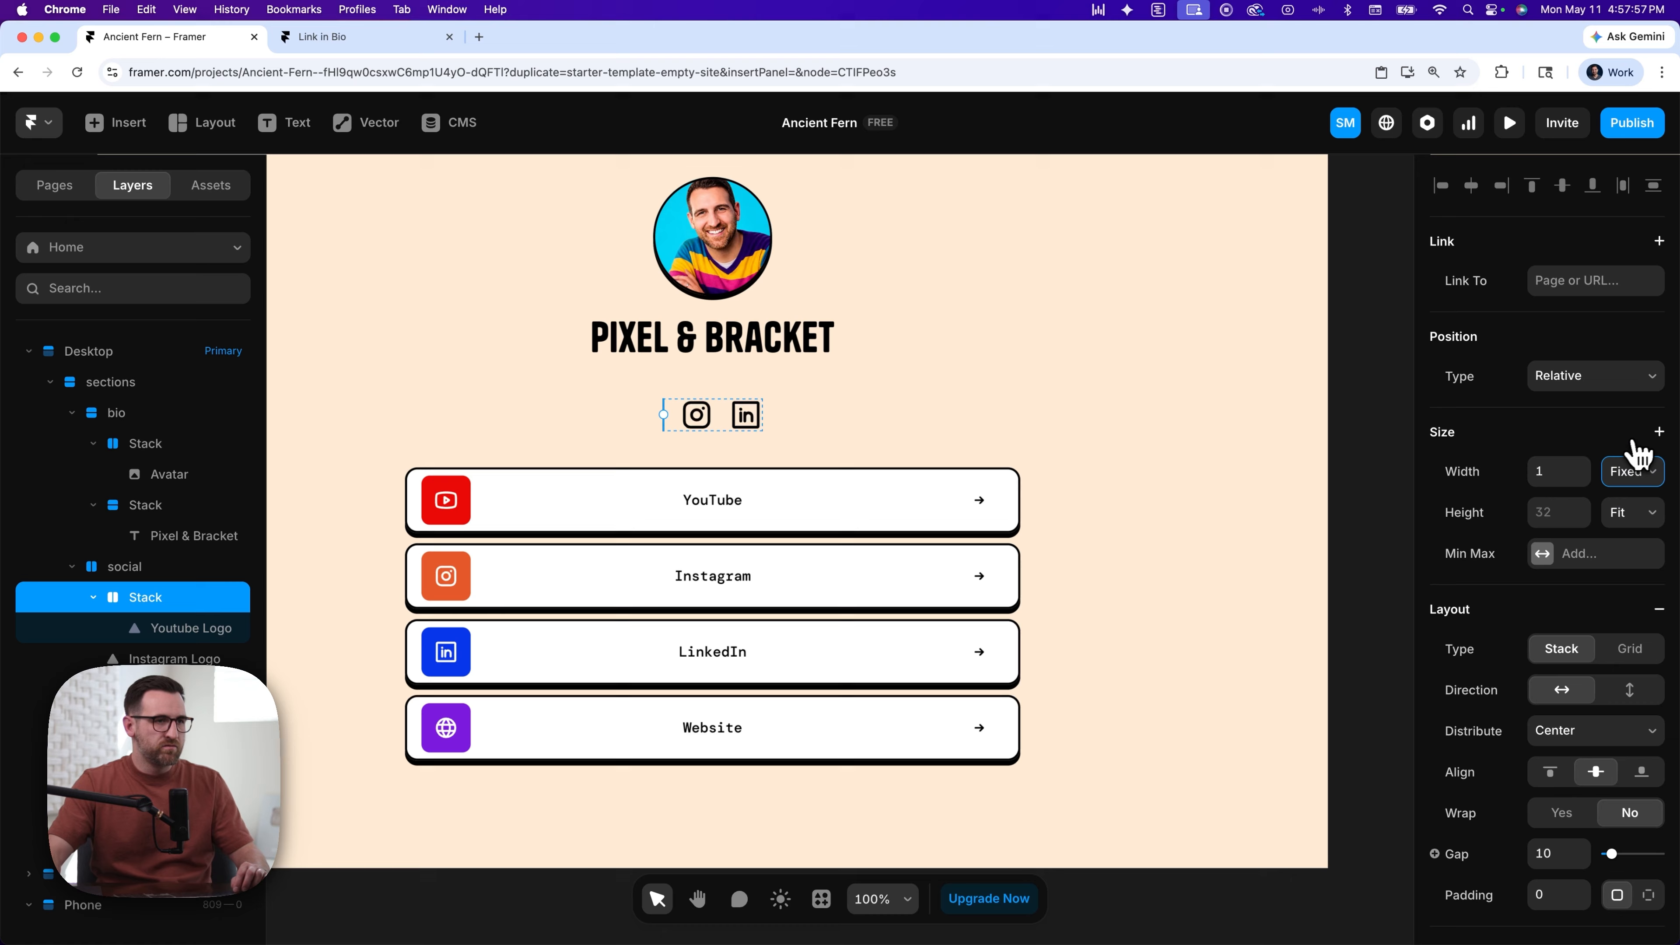
click(1556, 472)
text(32)
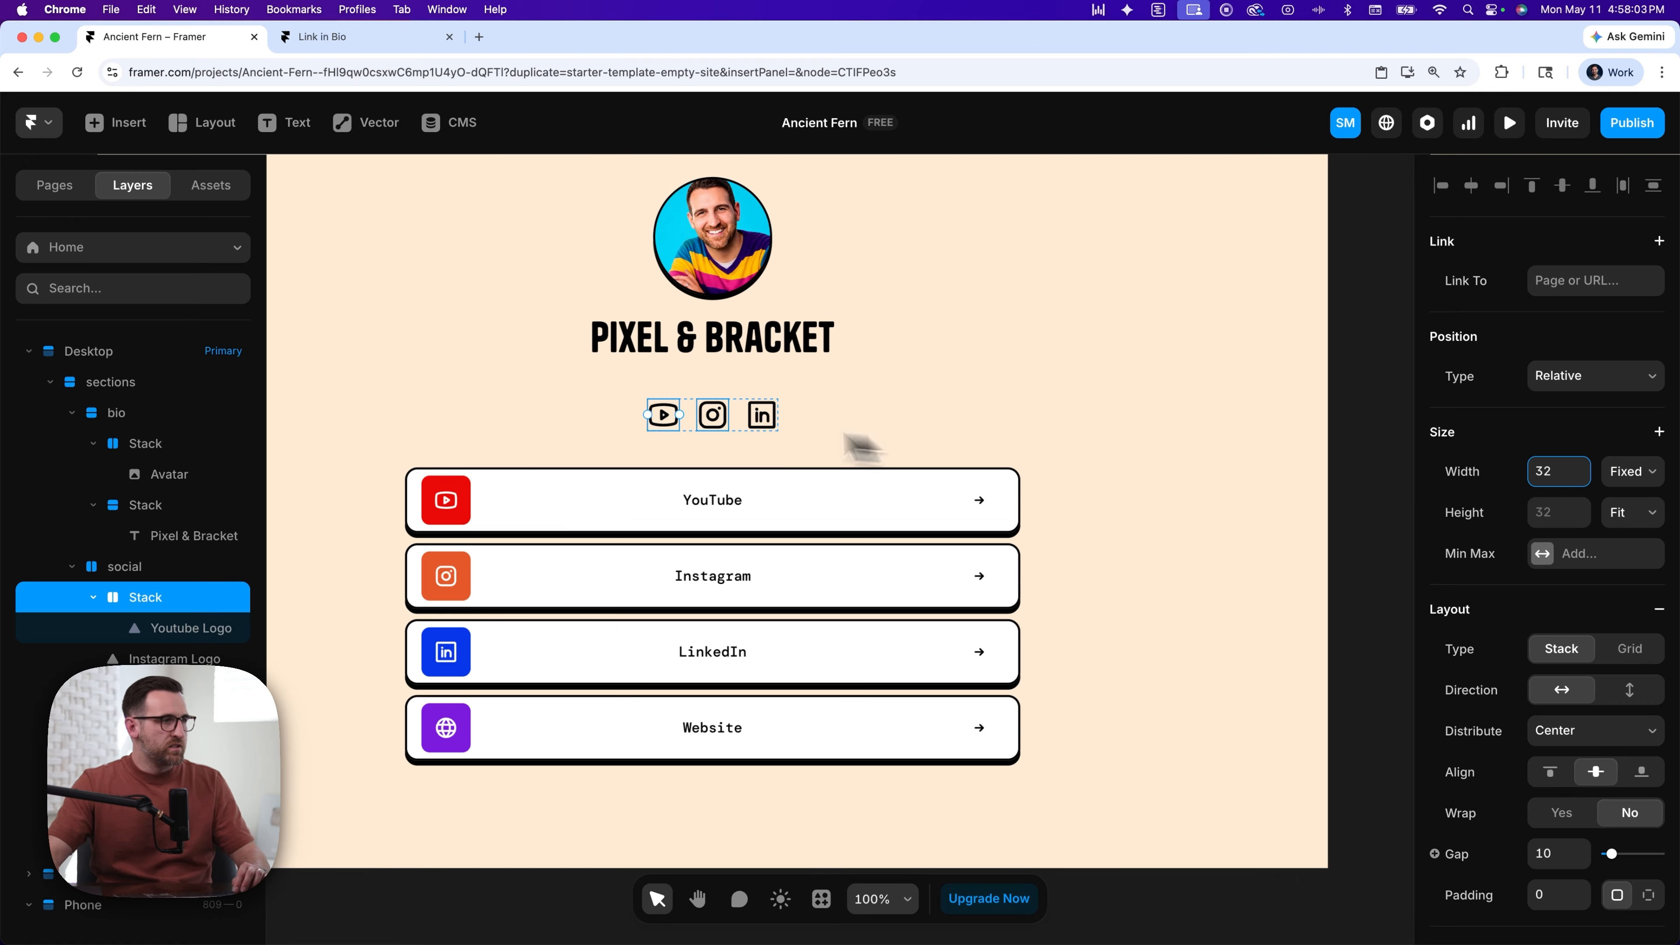
- Wrap the Instagram social icon in its own stack with a fixed width of 32
click(712, 415)
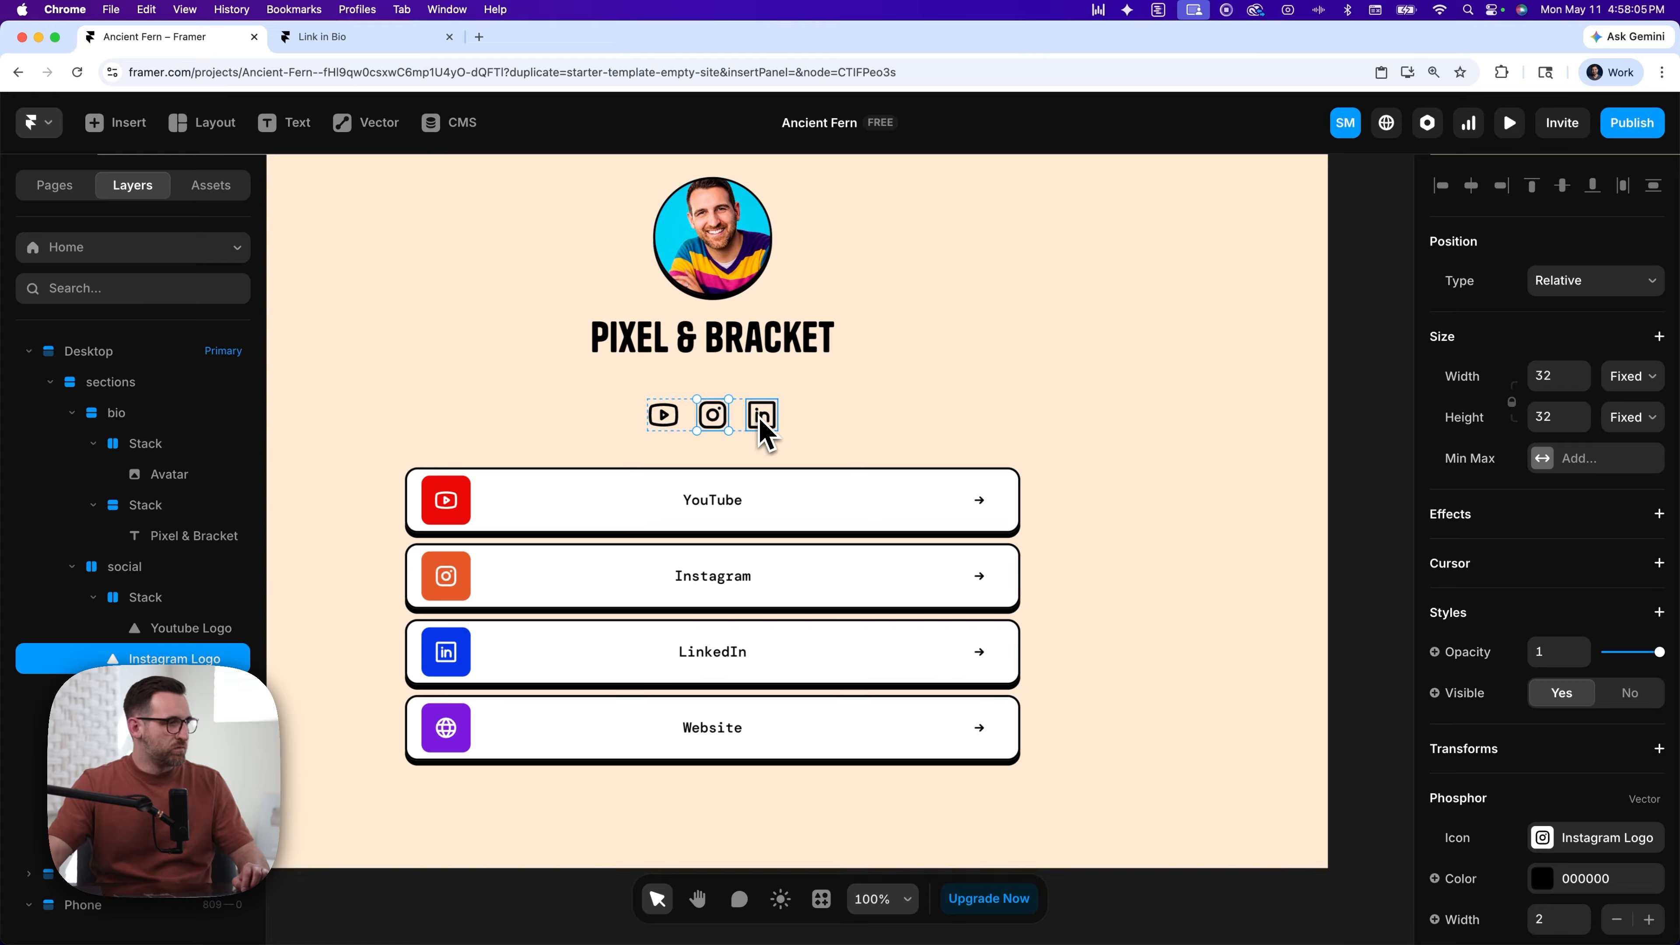
right_click(716, 417)
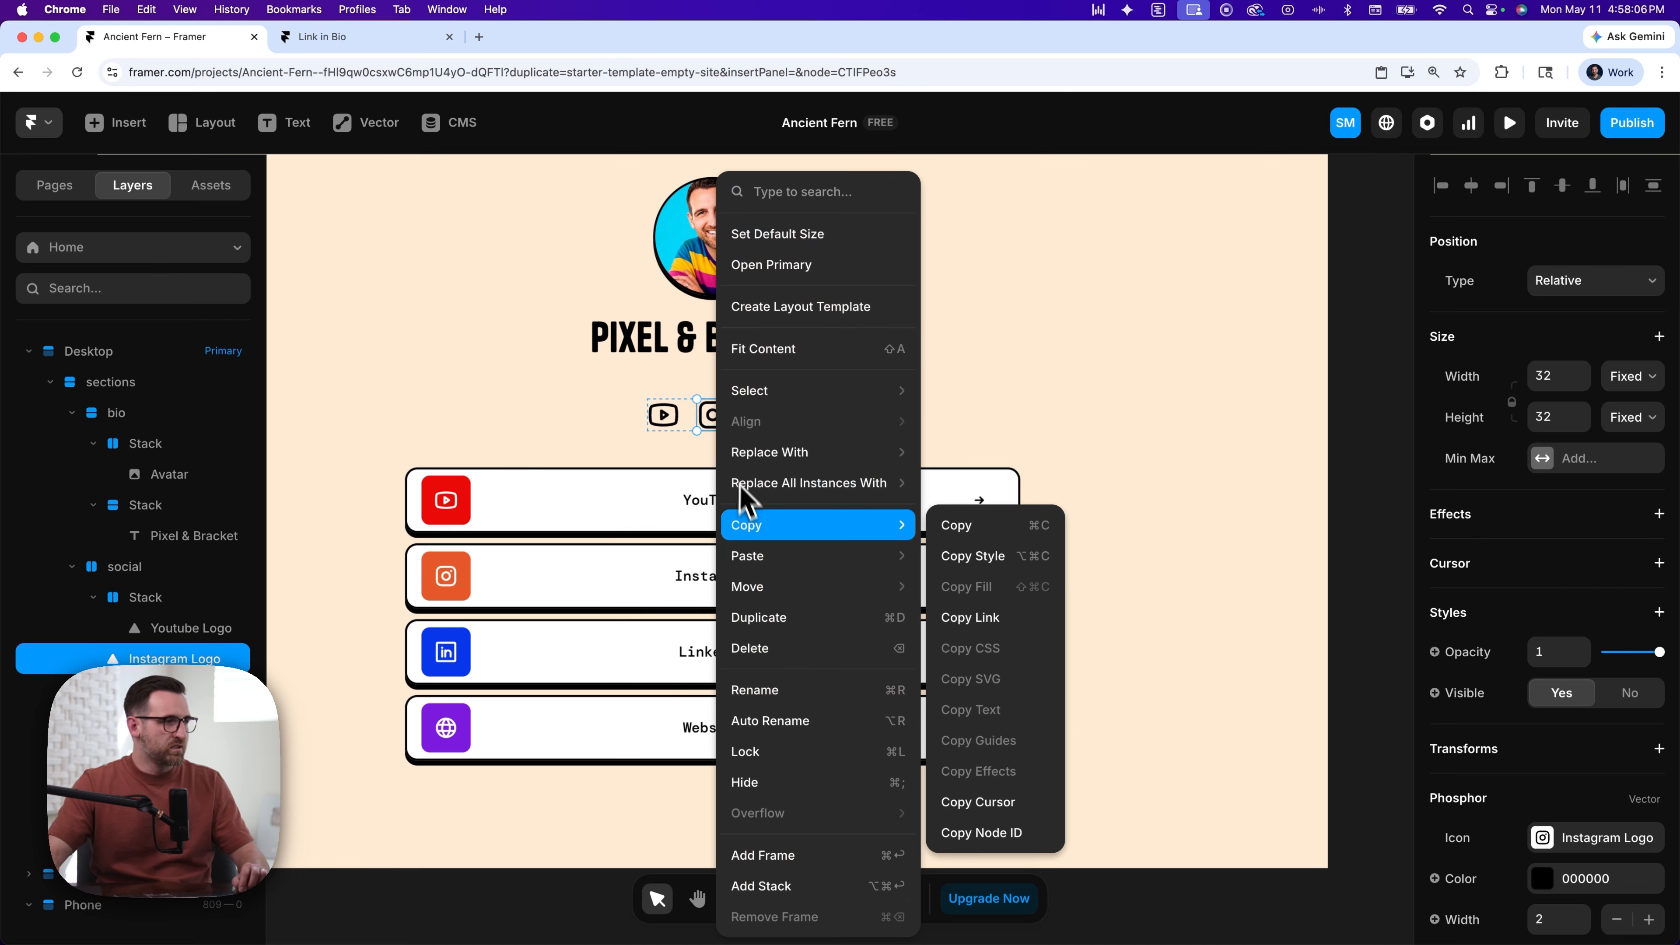
click(768, 886)
click(1631, 471)
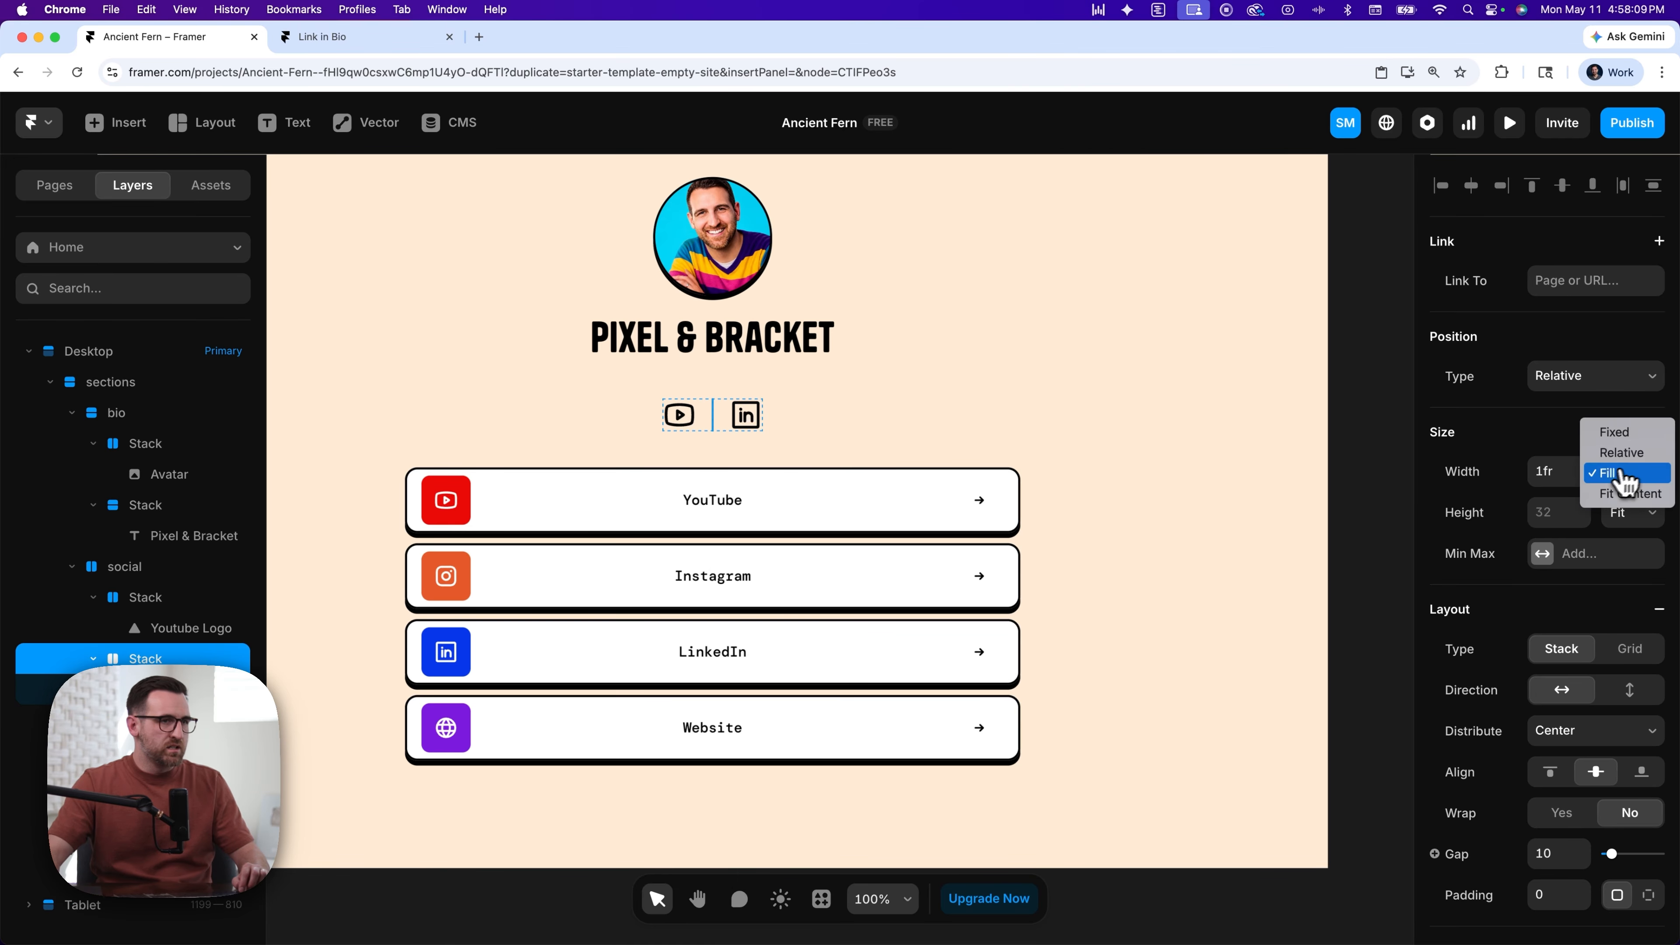
click(1624, 432)
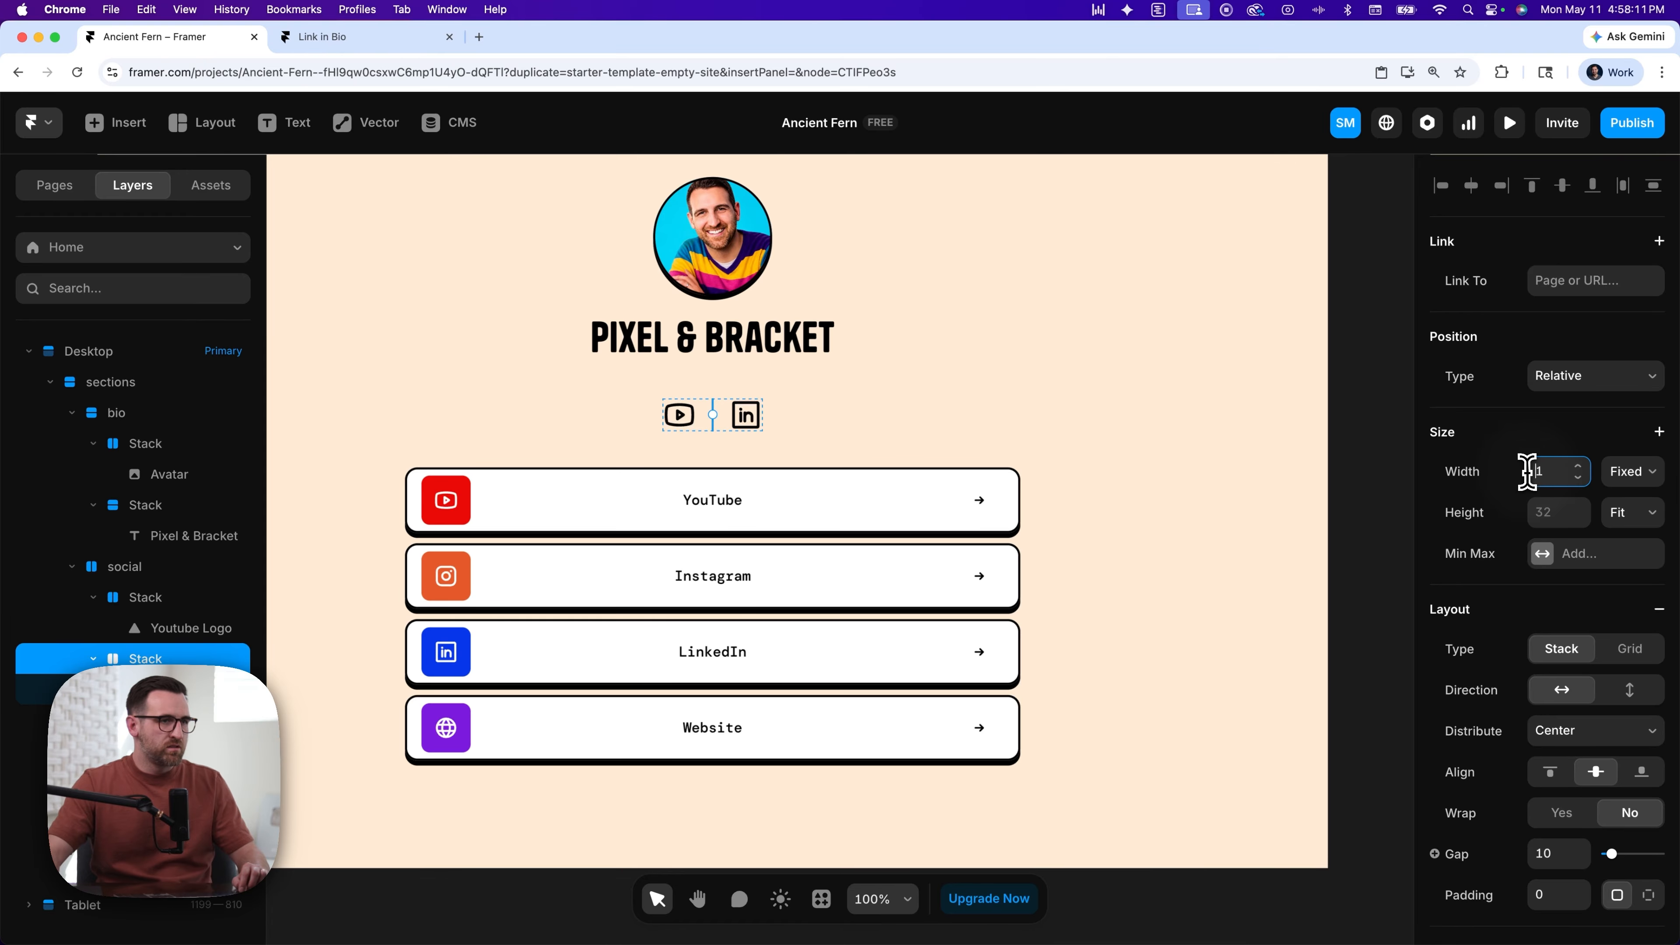
text(32)
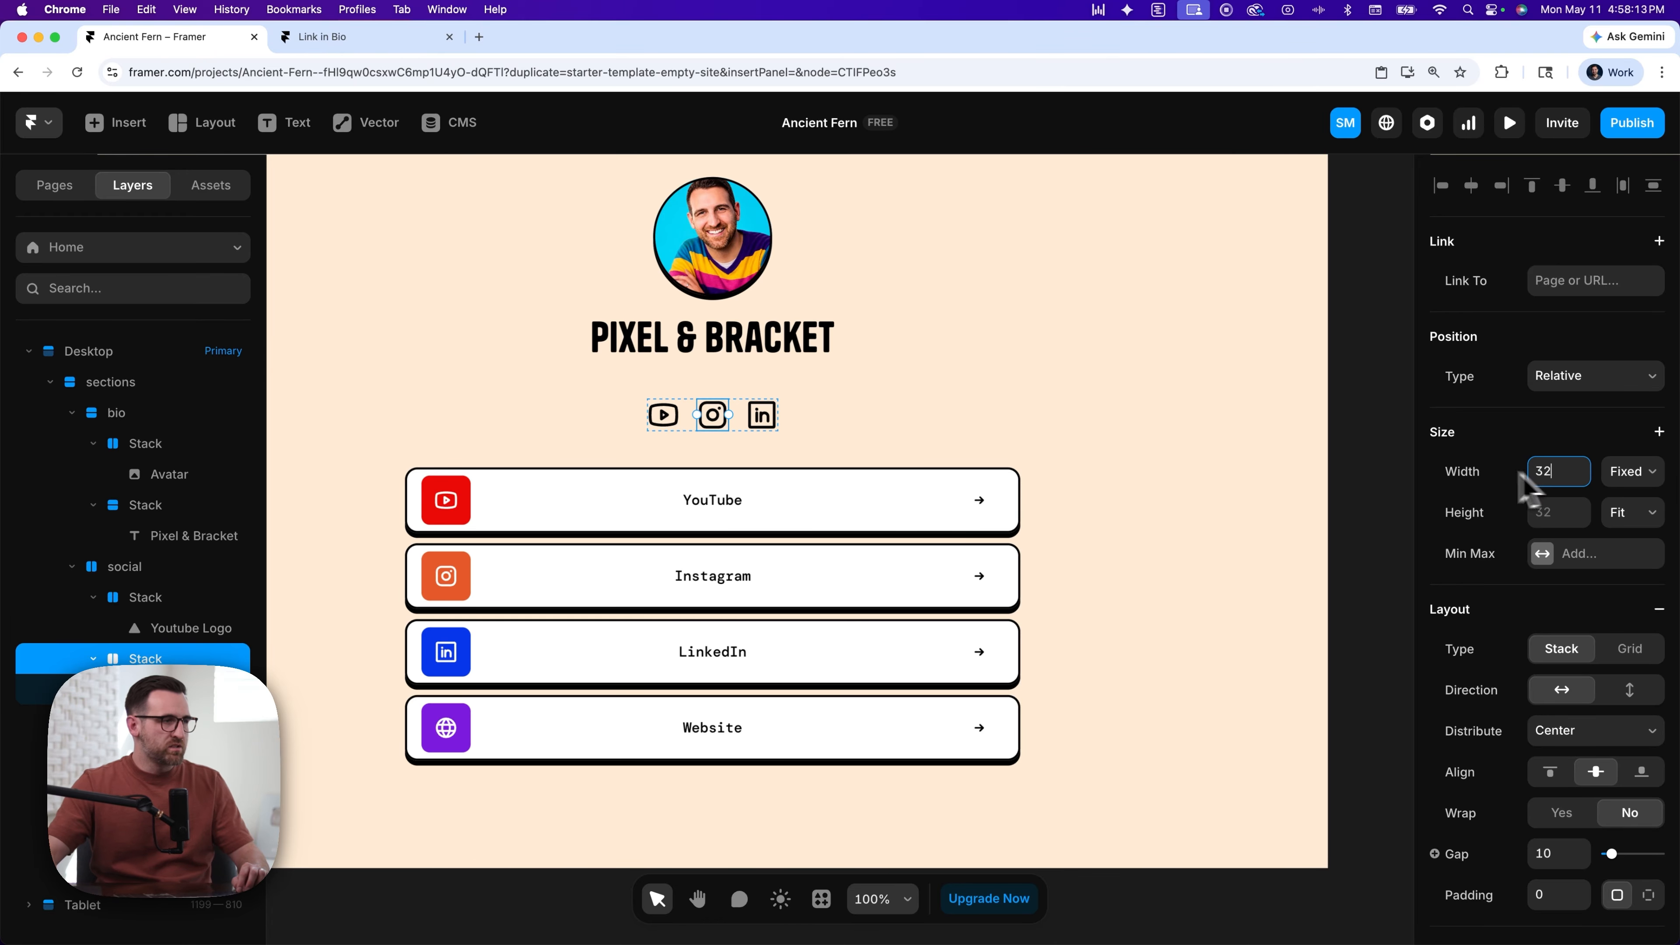
- Wrap the LinkedIn social icon in its own stack with a fixed width of 32, keeping the height at Fit Content
click(768, 423)
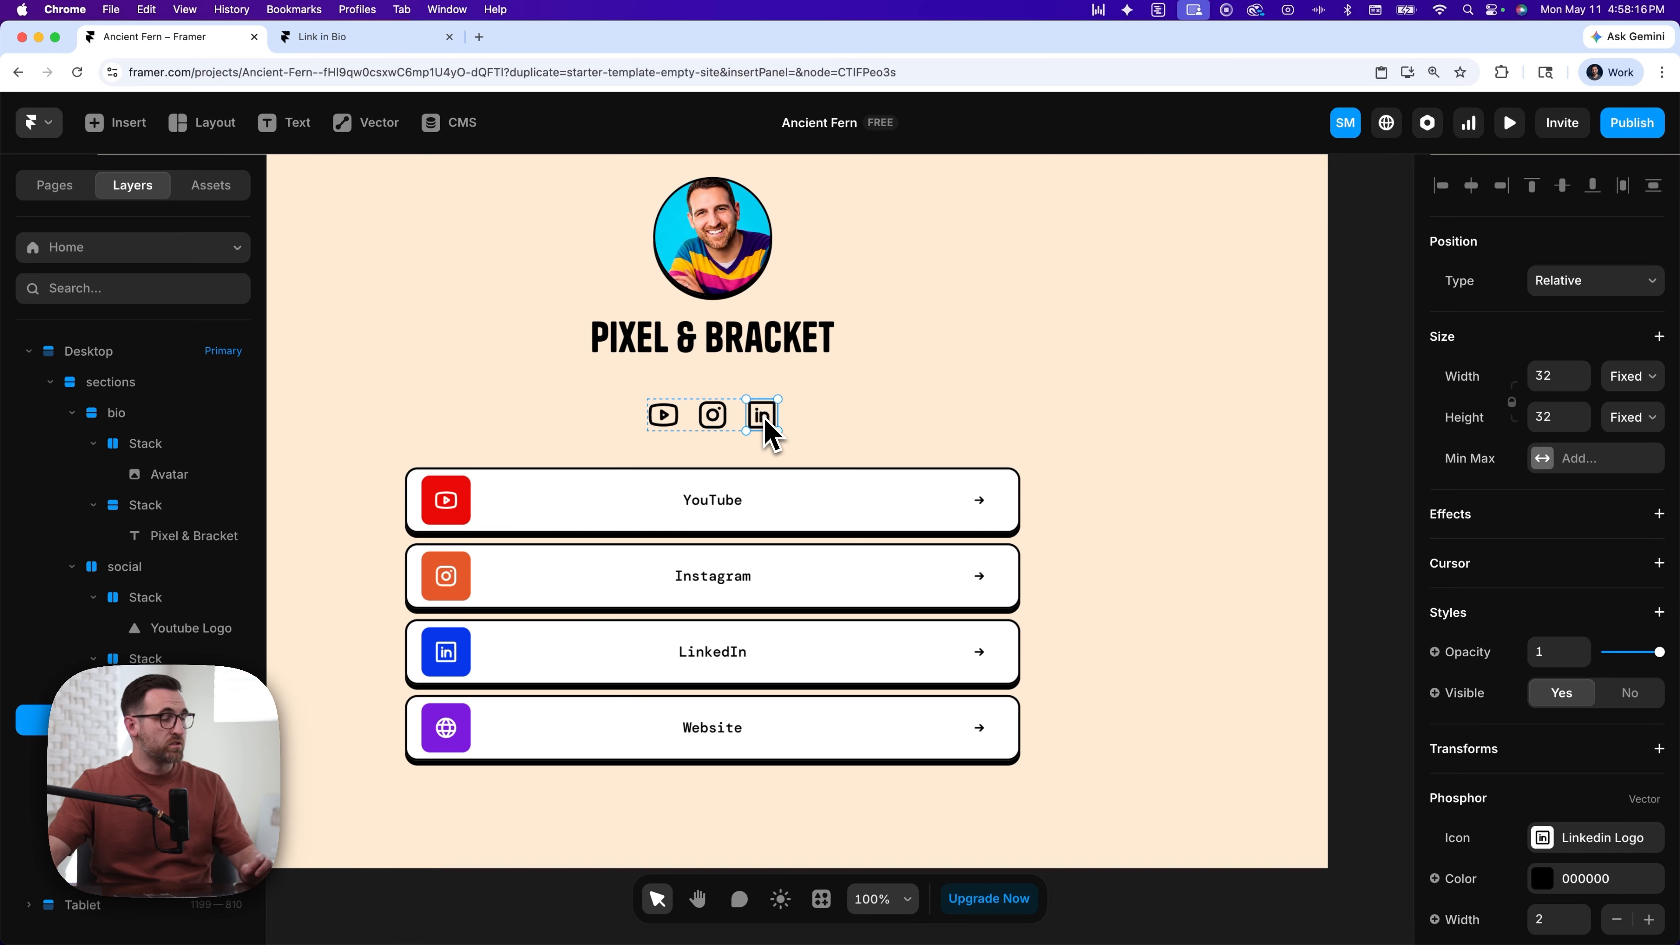
right_click(767, 430)
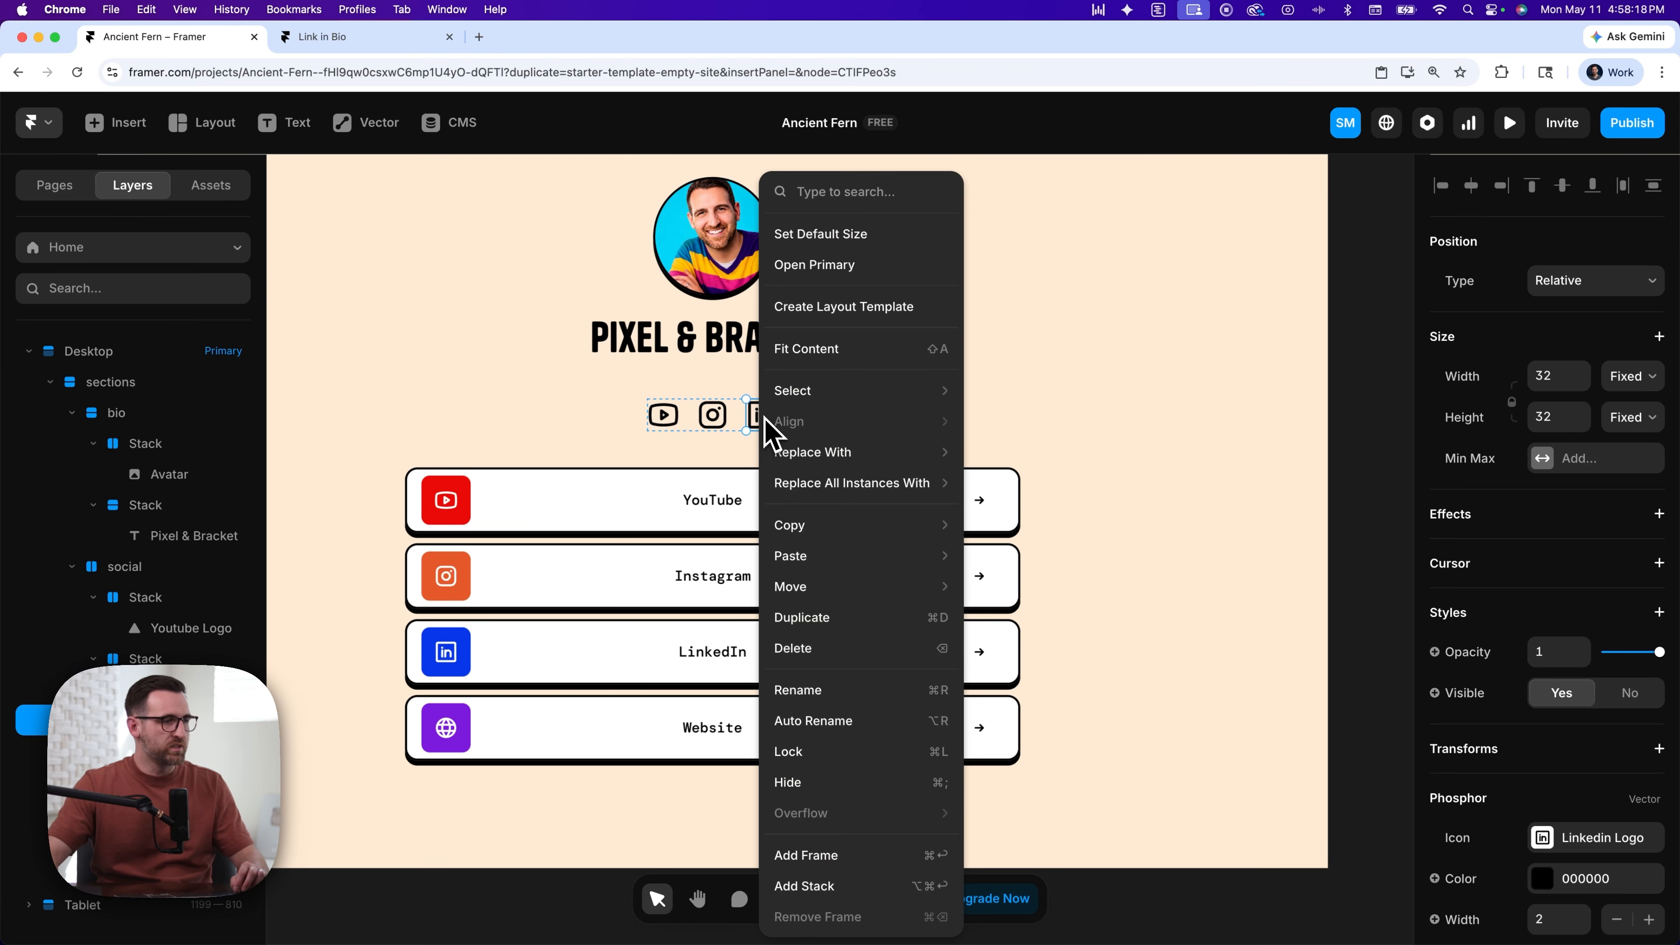
click(811, 886)
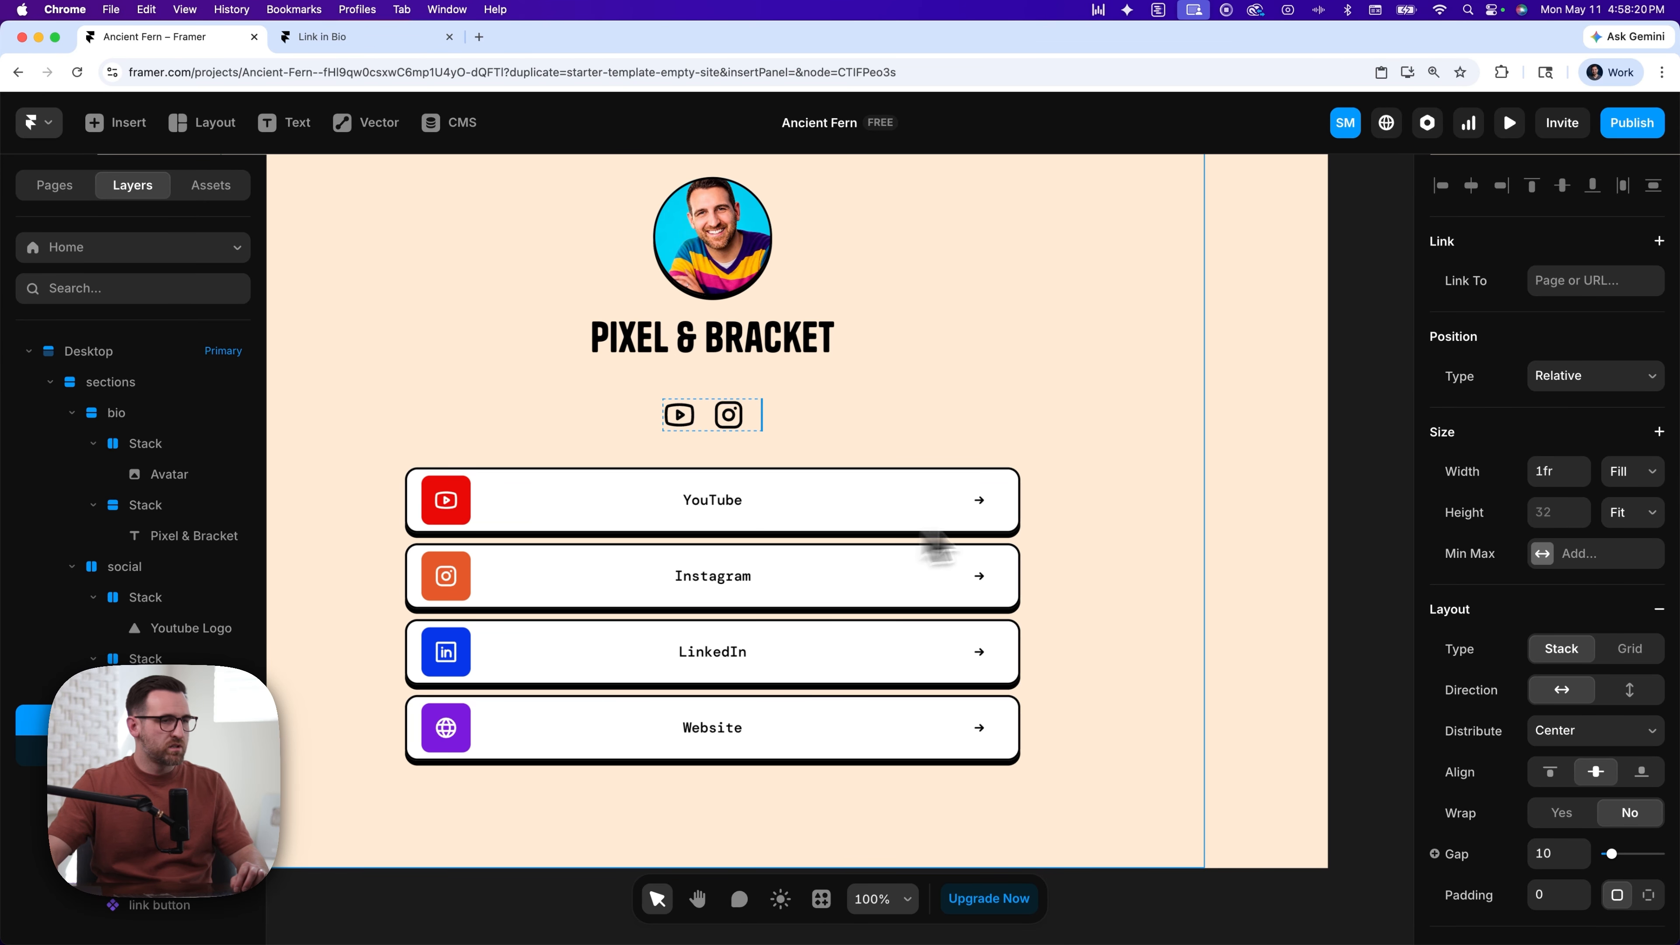
click(1646, 521)
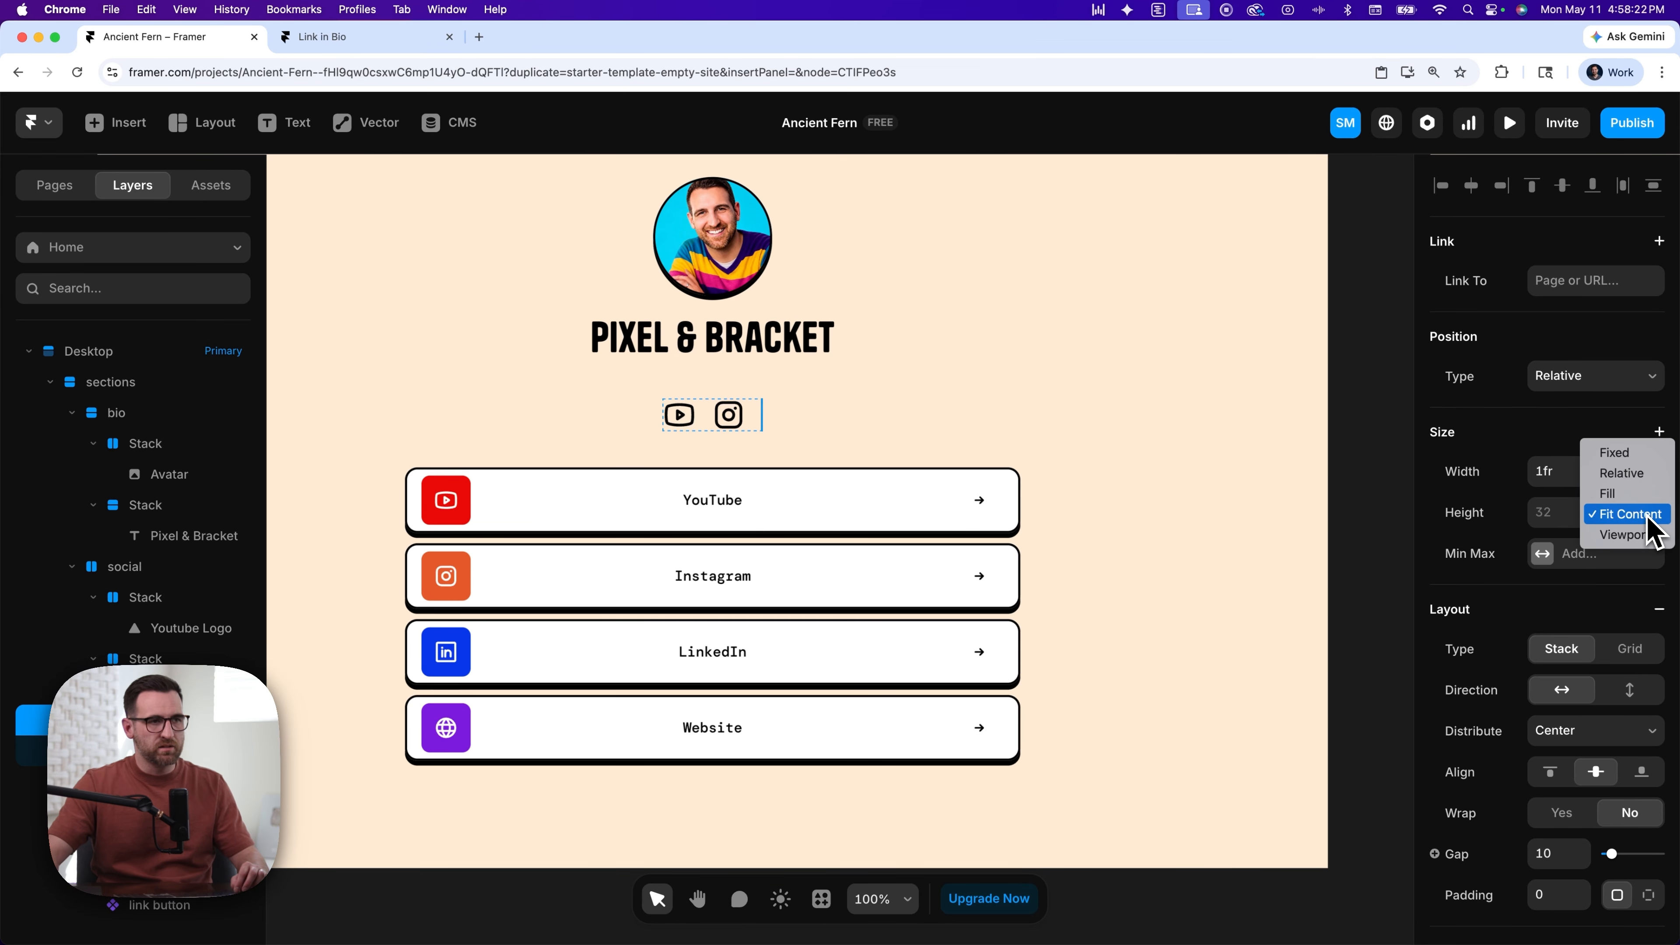
click(1631, 453)
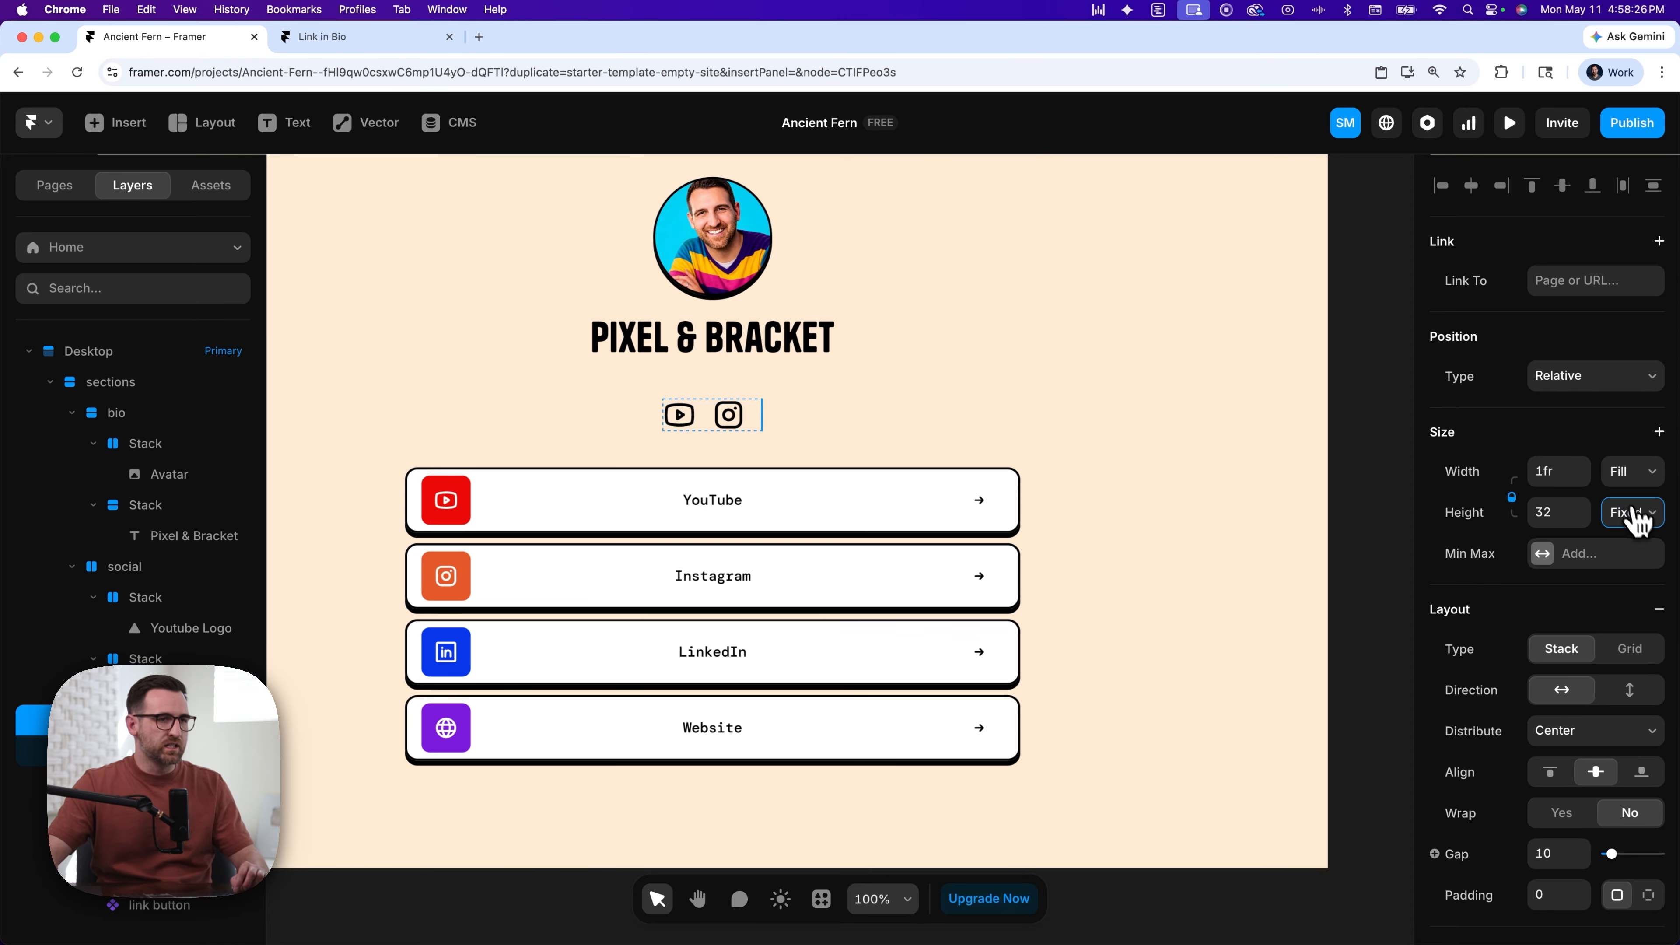
click(1647, 472)
key(Escape)
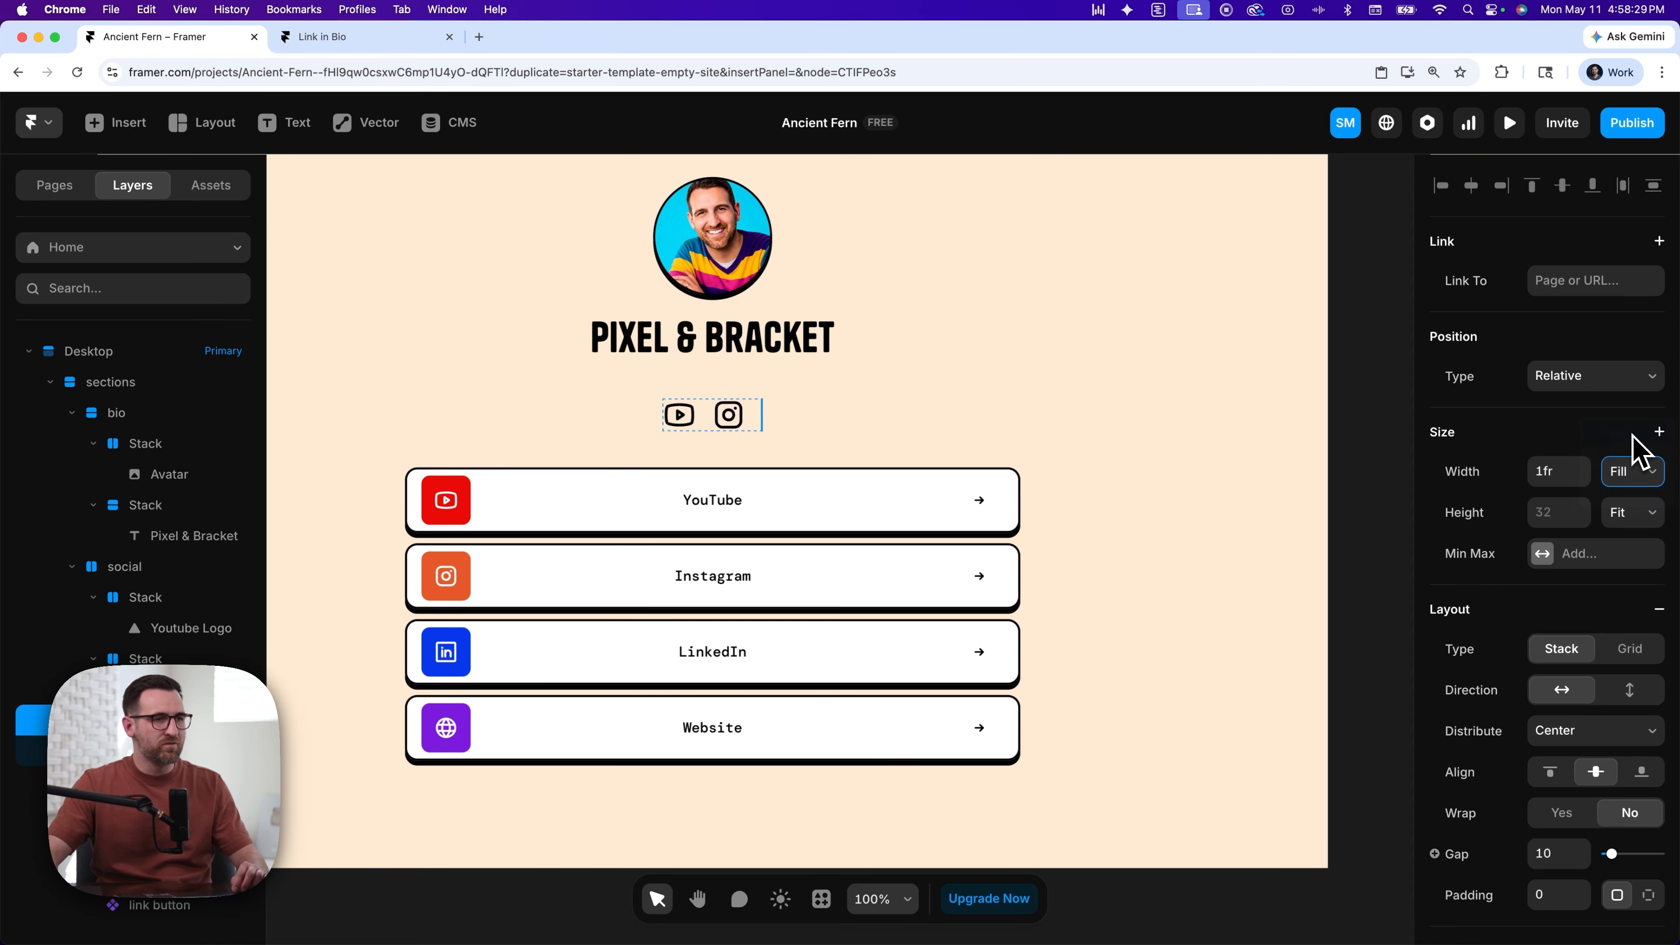
click(1560, 471)
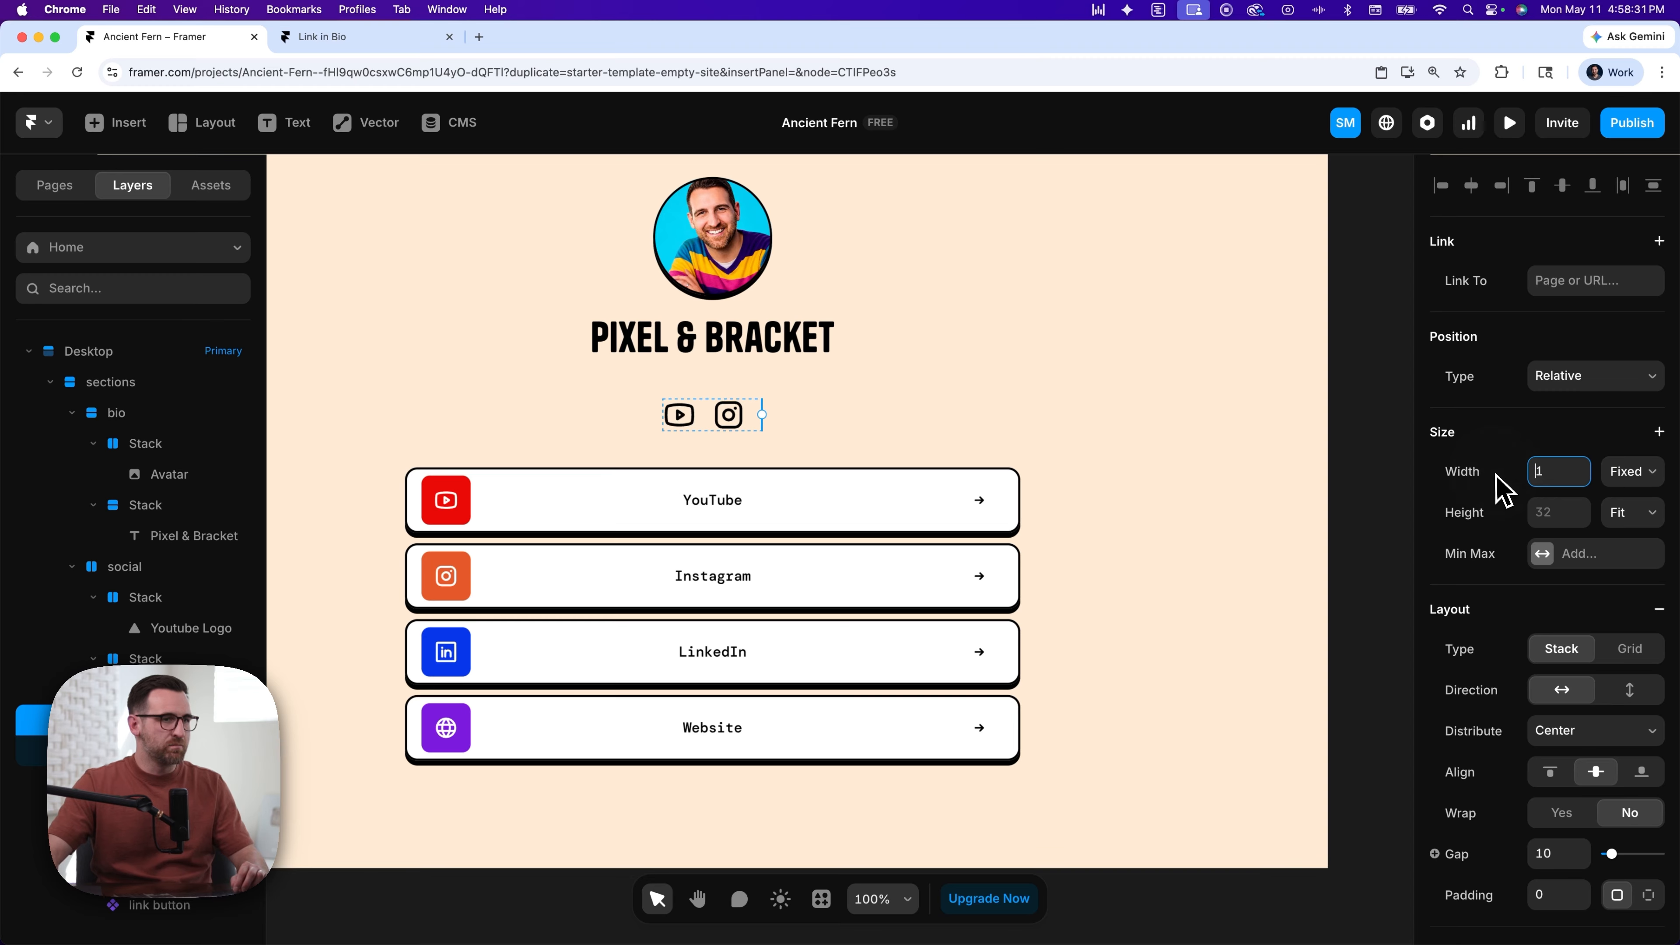
text(32)
key(Return)
- Link the stack around the LinkedIn social icon to linkedin.com
click(1592, 280)
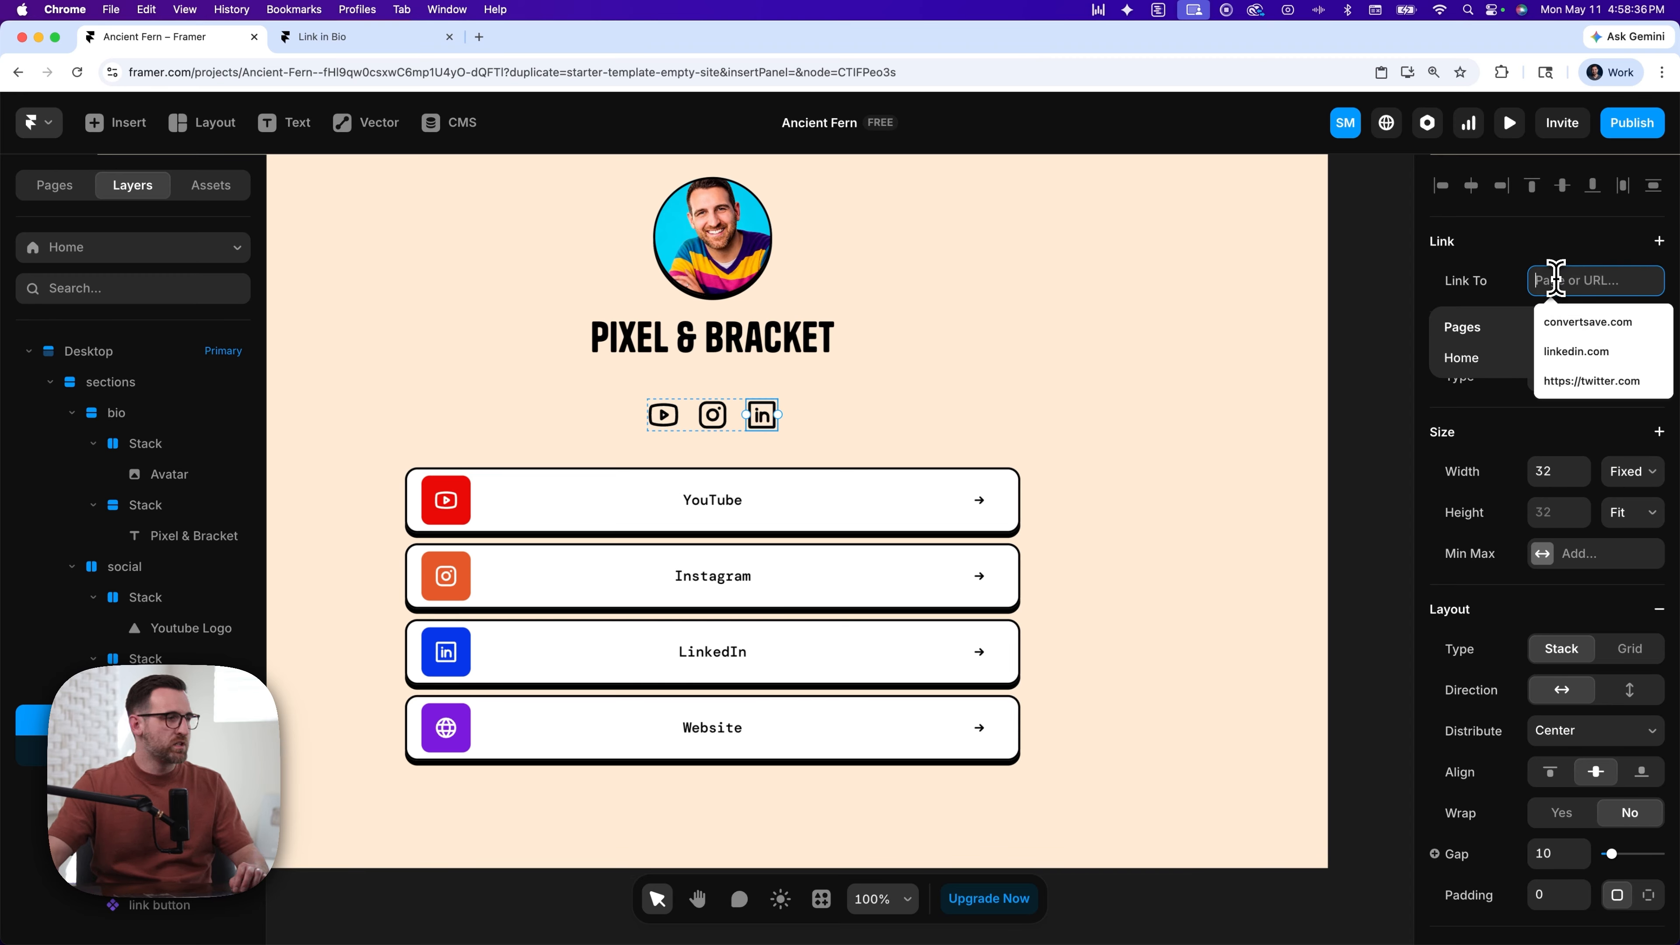
click(1567, 350)
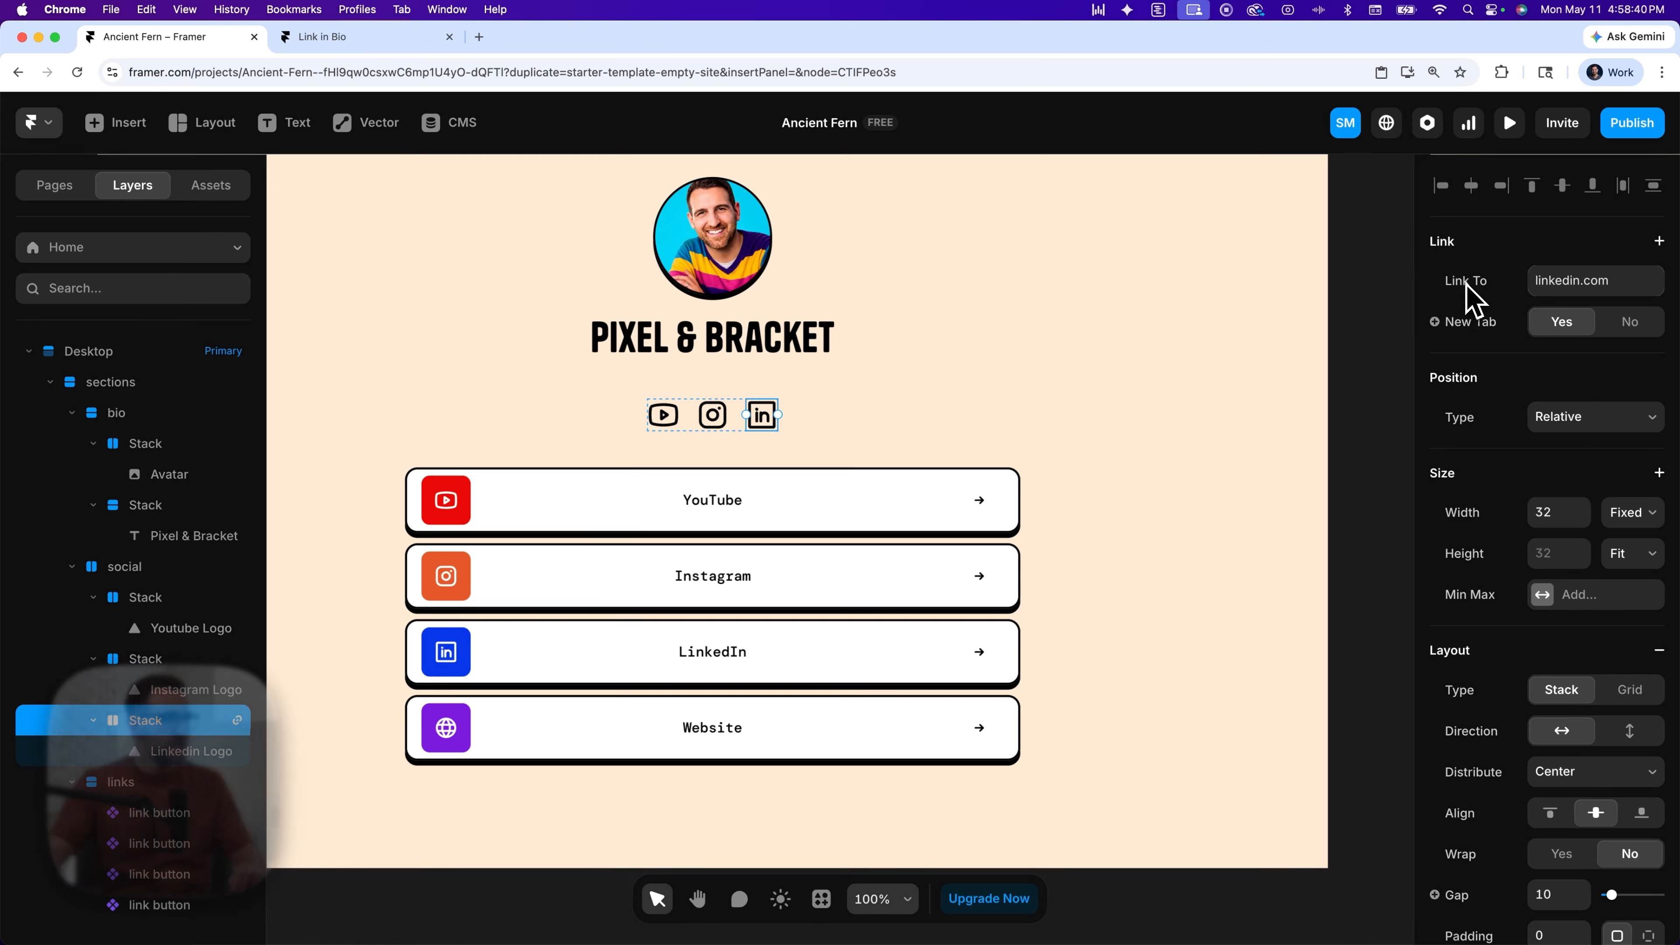
click(161, 752)
click(175, 724)
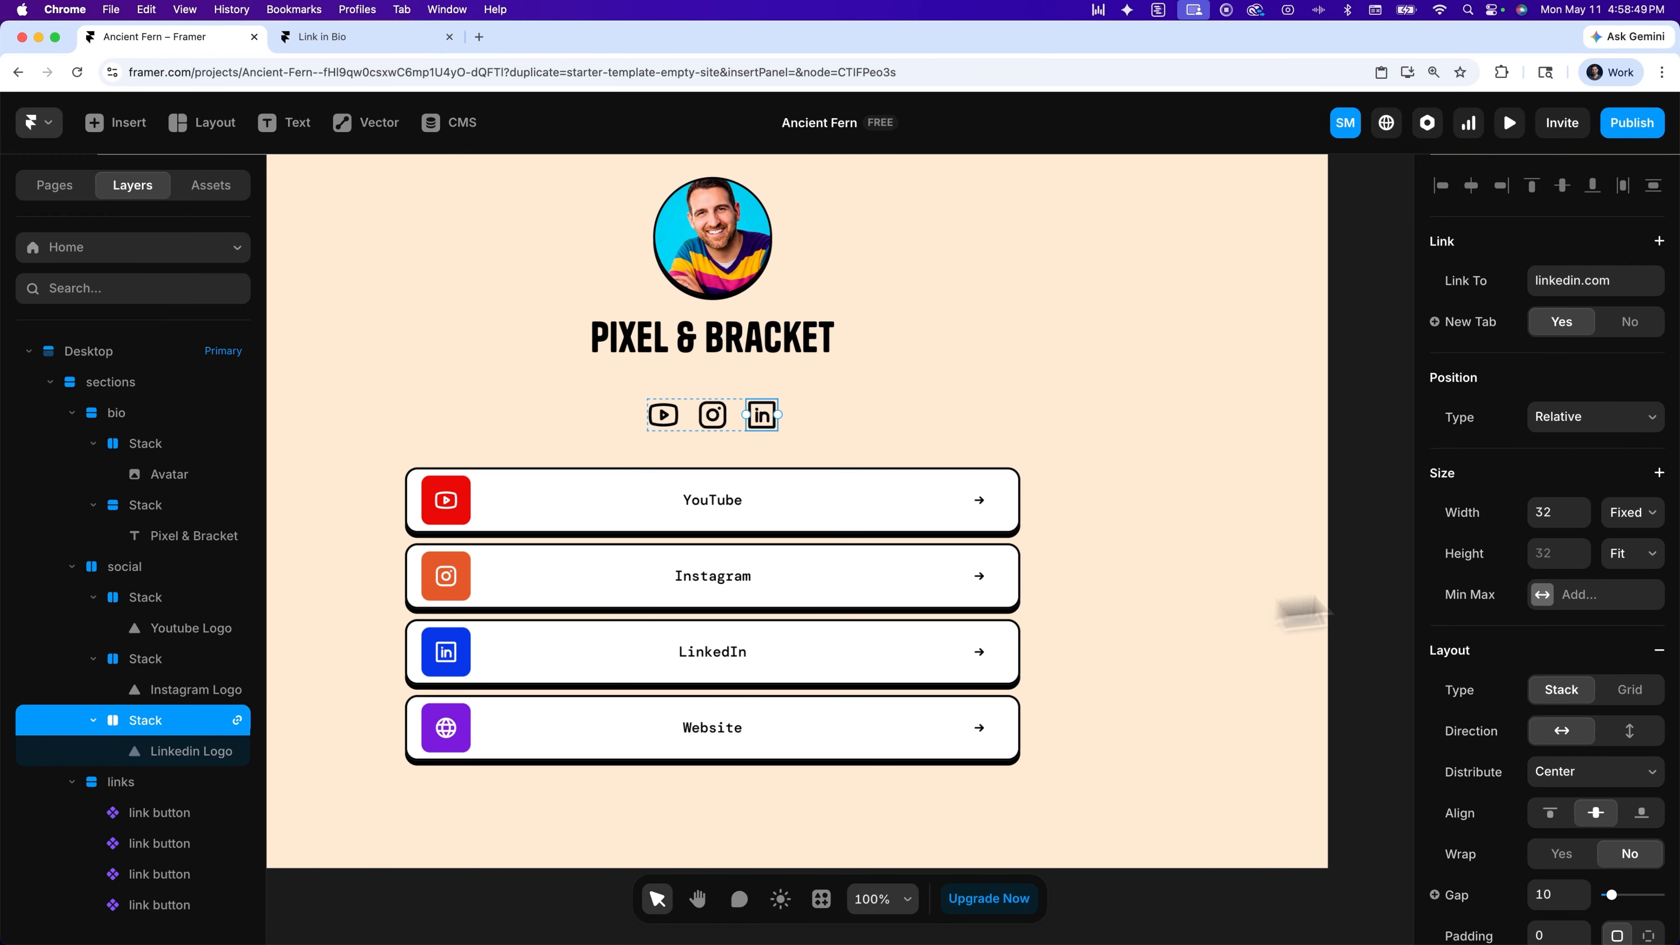
- Add a Hover effect to the stack around the LinkedIn social icon
scroll(1516, 589, down, 5)
scroll(1510, 587, down, 2)
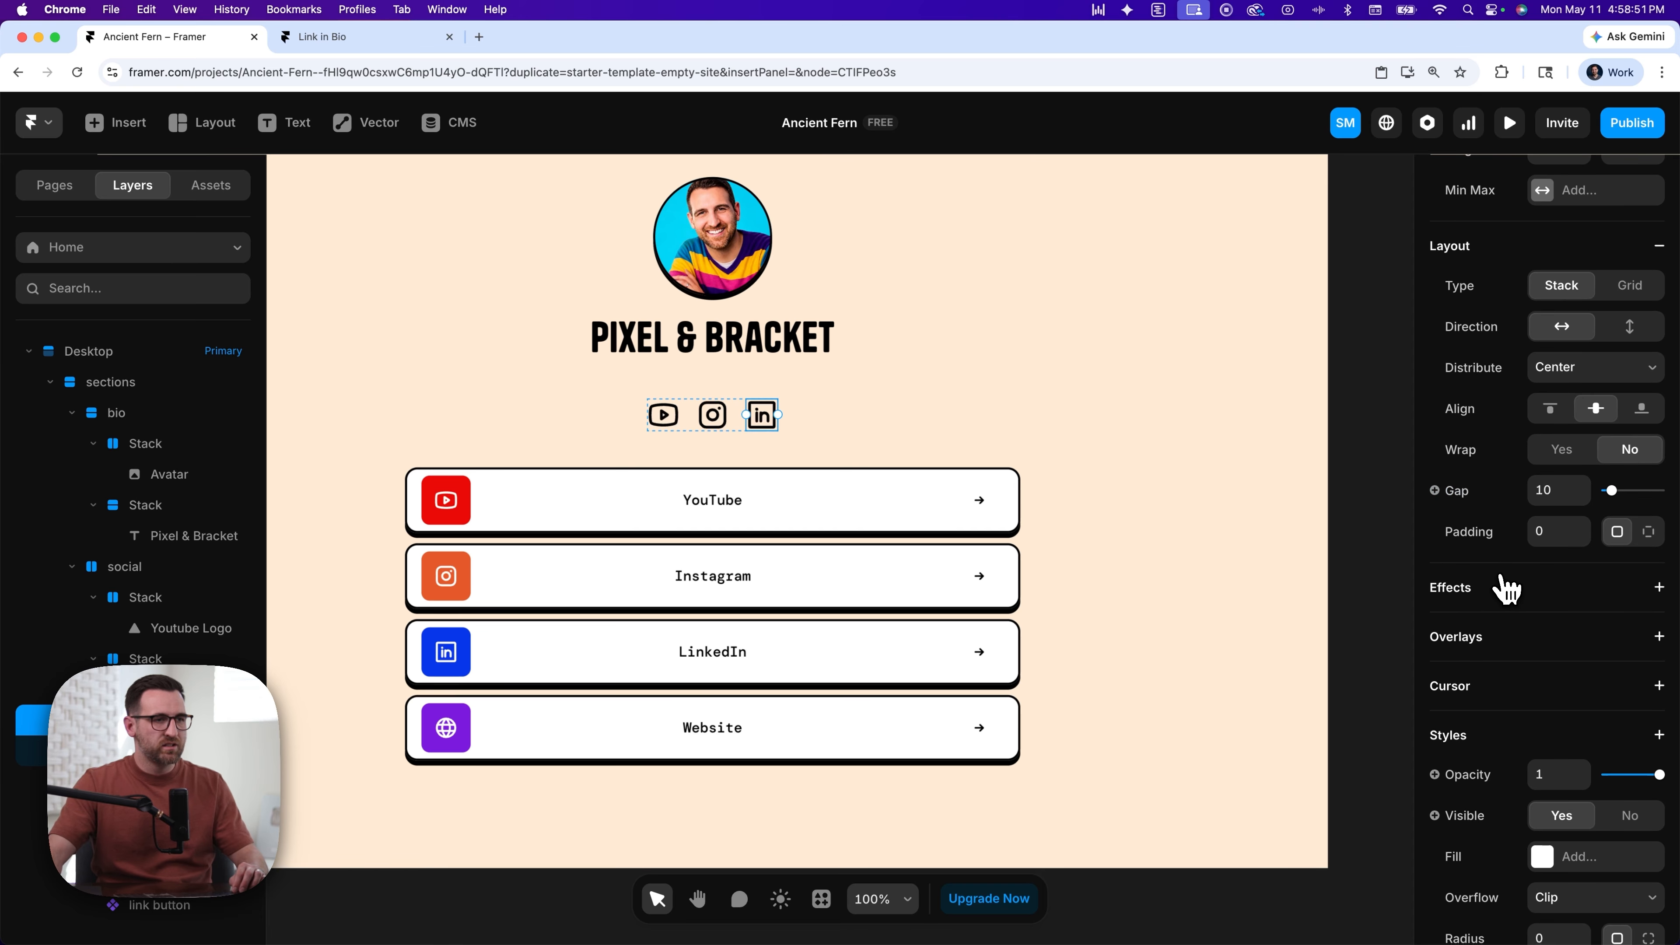
click(1496, 596)
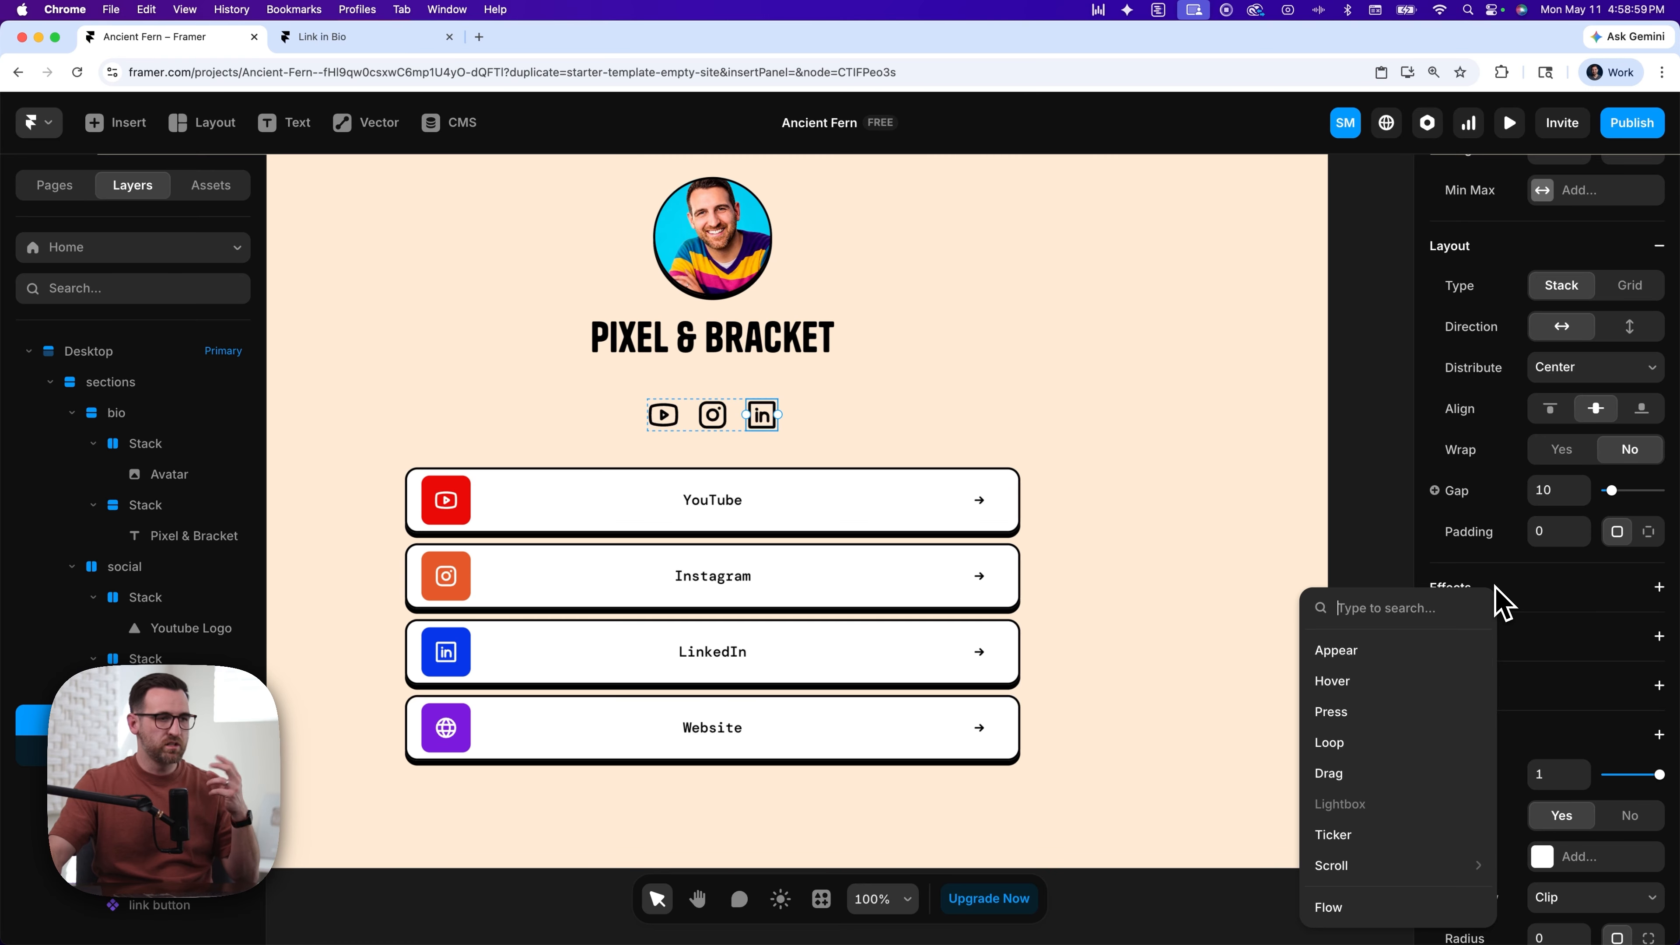
click(1359, 689)
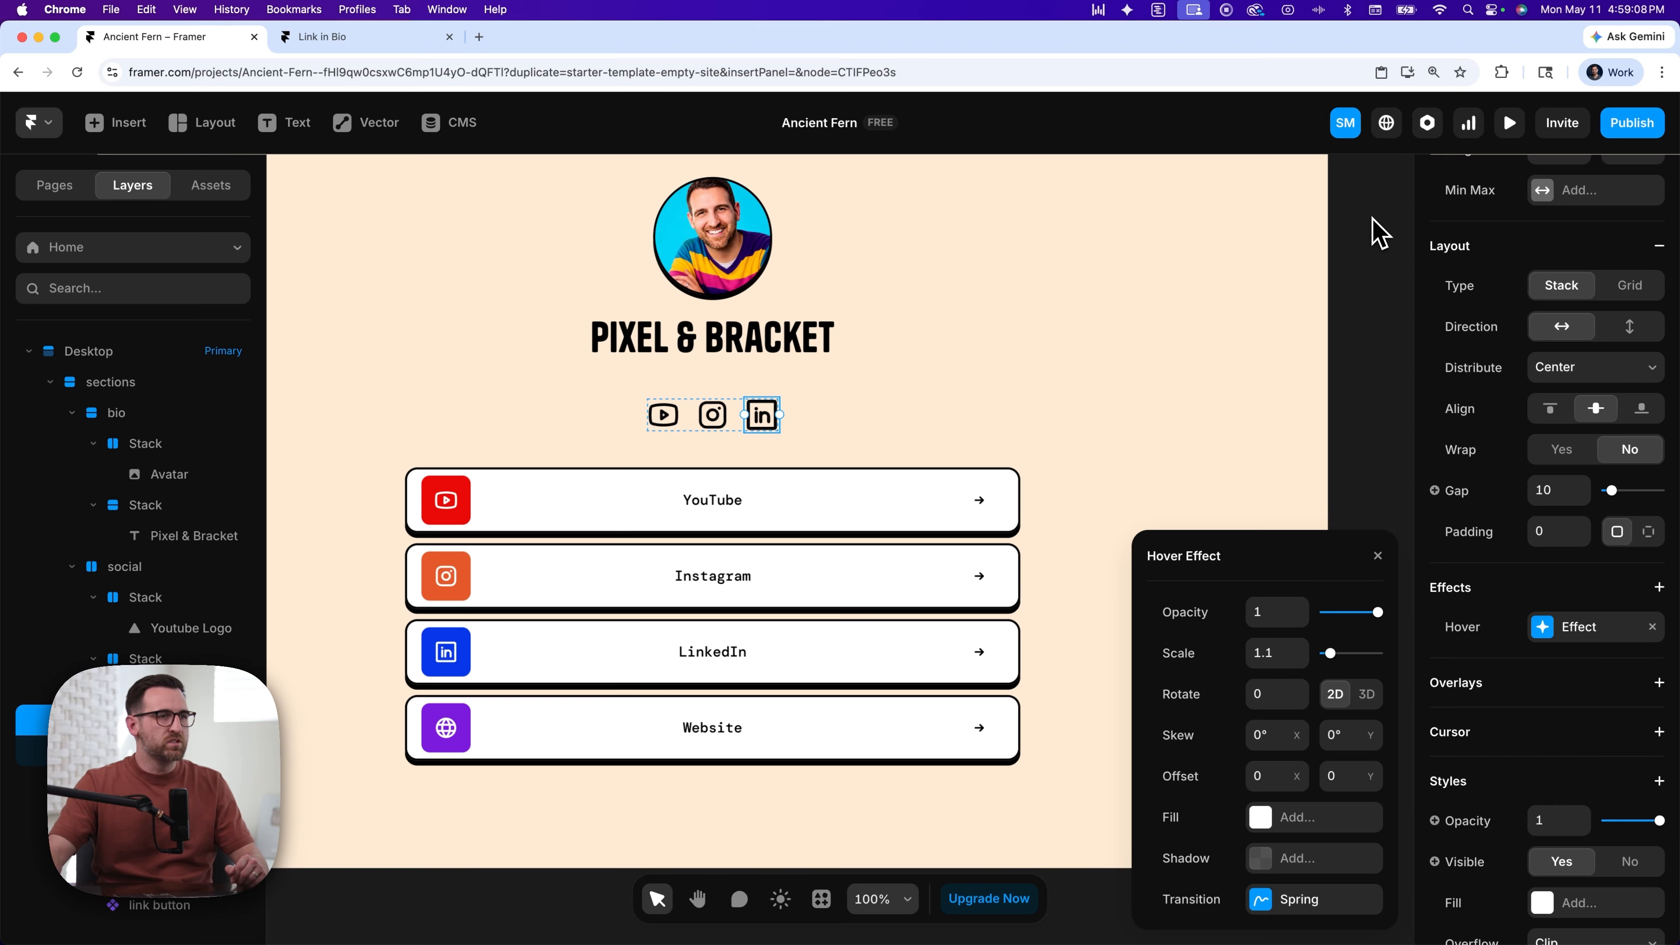
- Preview the page to check the social icons and link buttons, and return to the design canvas
click(1379, 232)
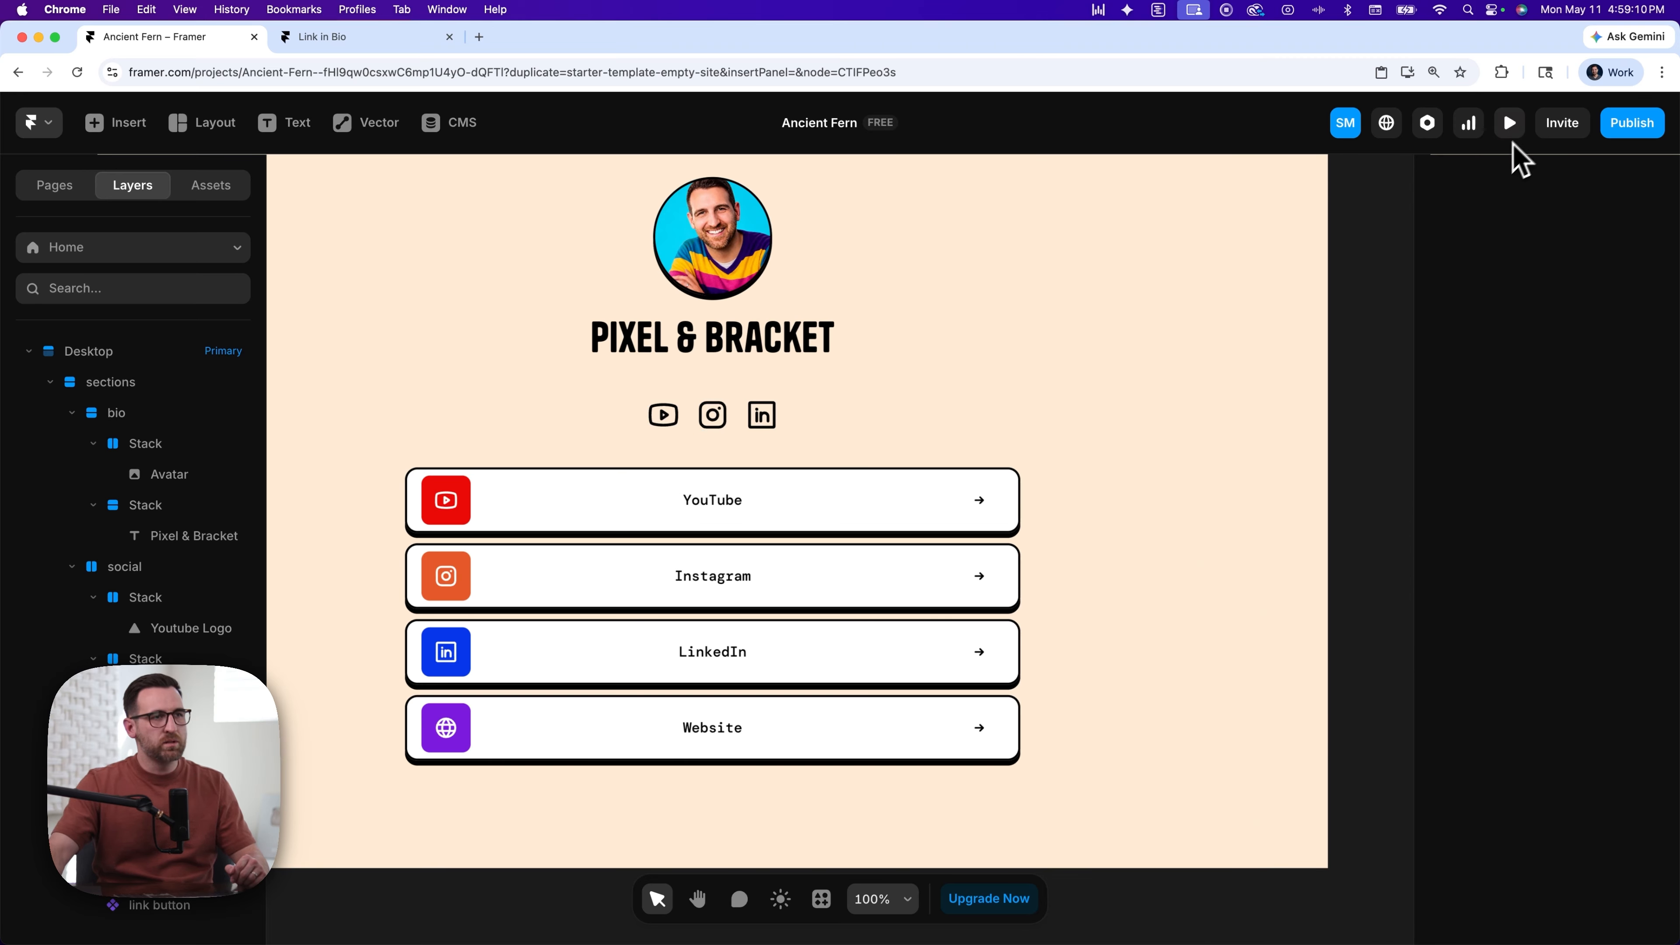
click(1512, 124)
scroll(1256, 375, down, 1)
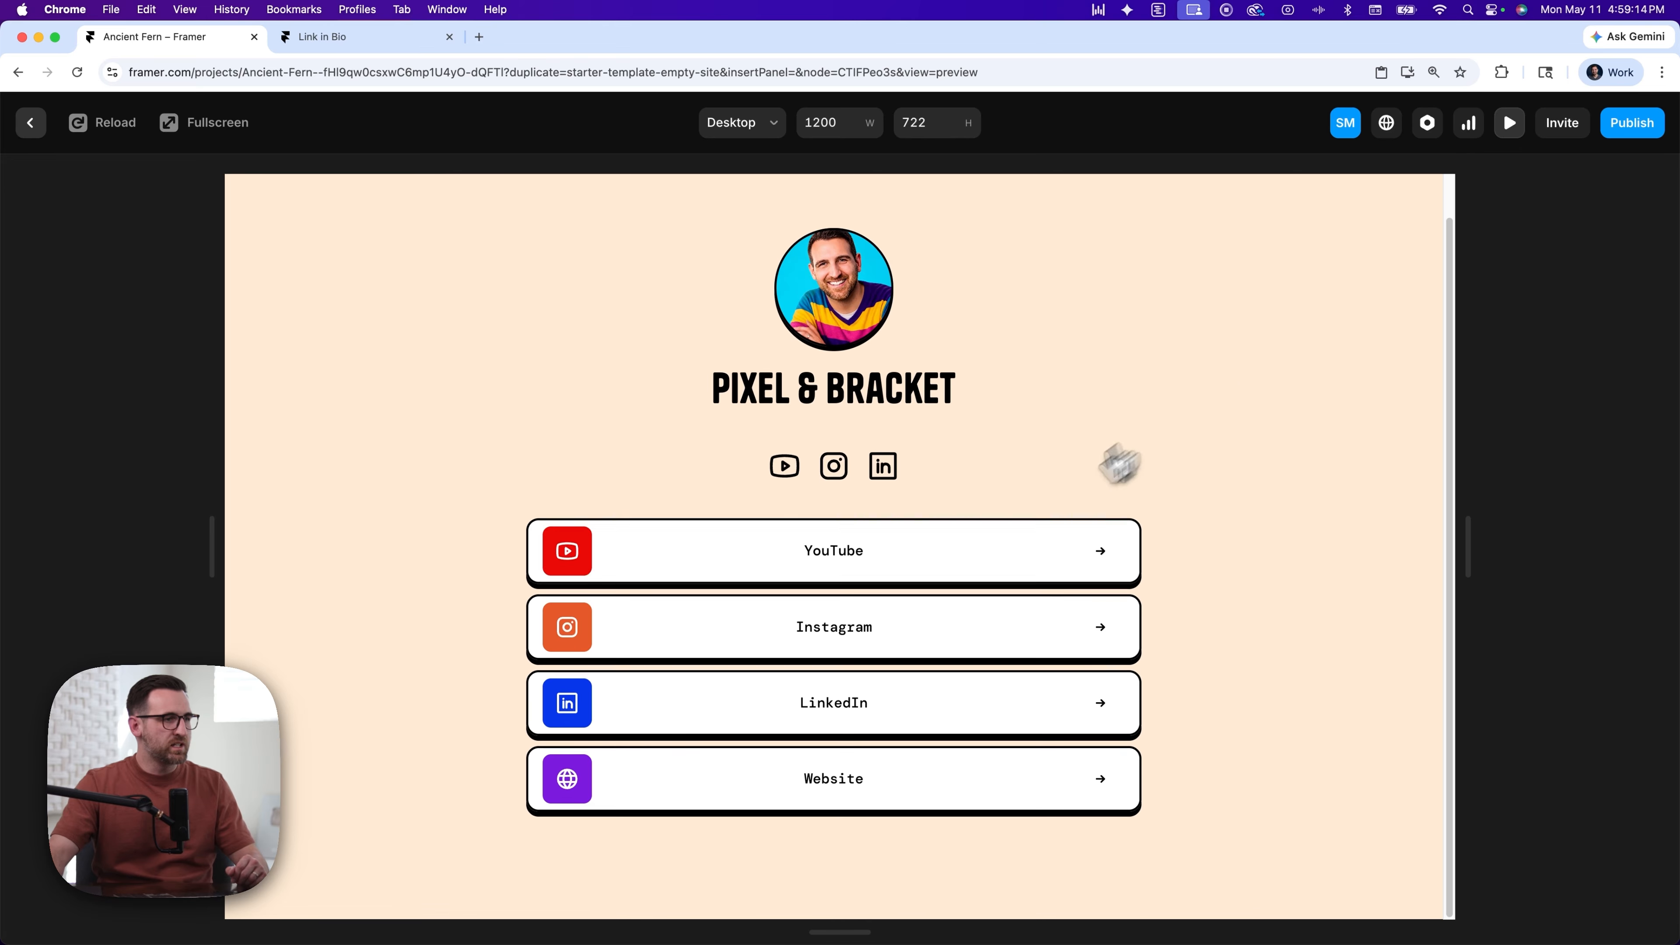
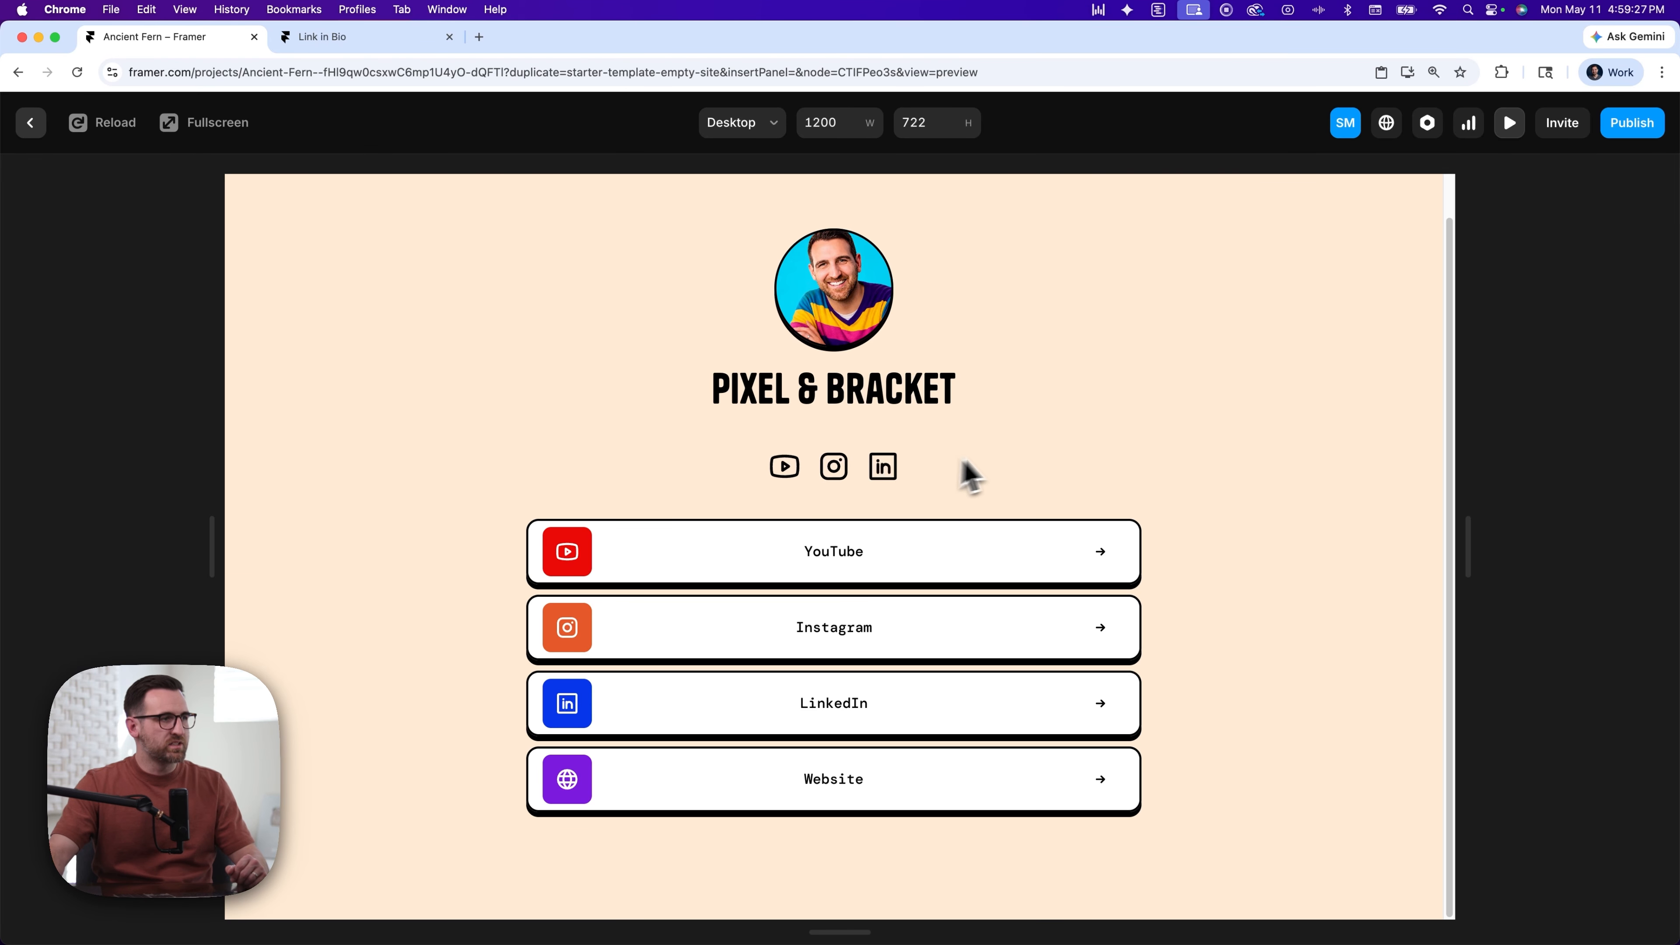
scroll(1025, 466, up, 2)
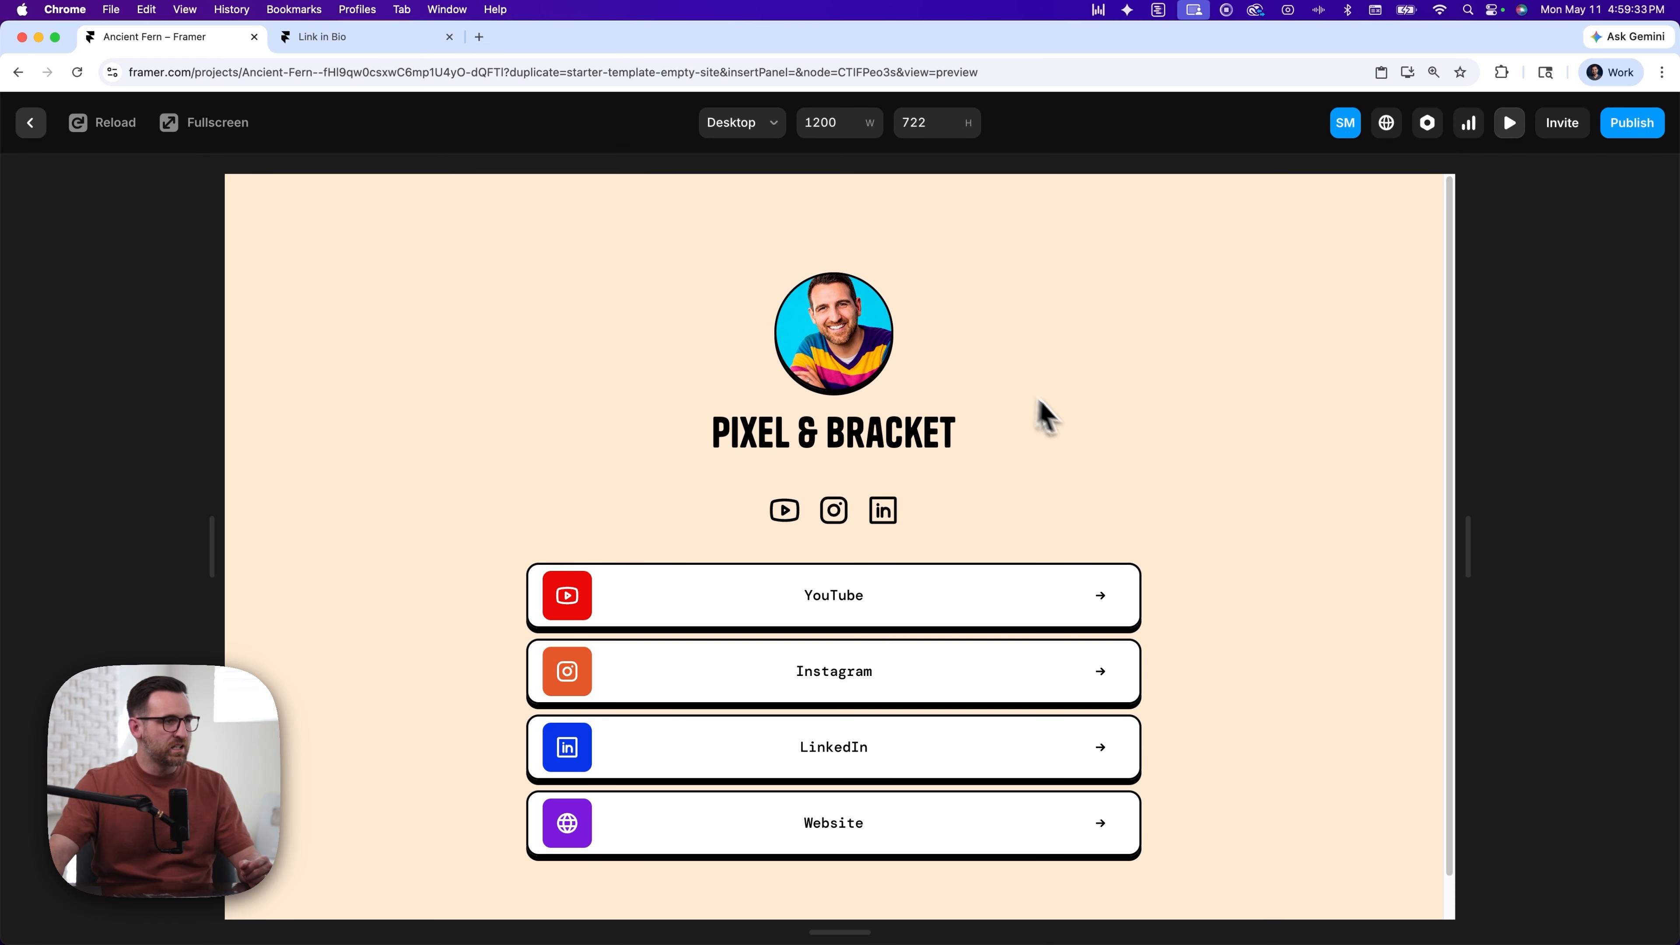
scroll(1071, 417, down, 2)
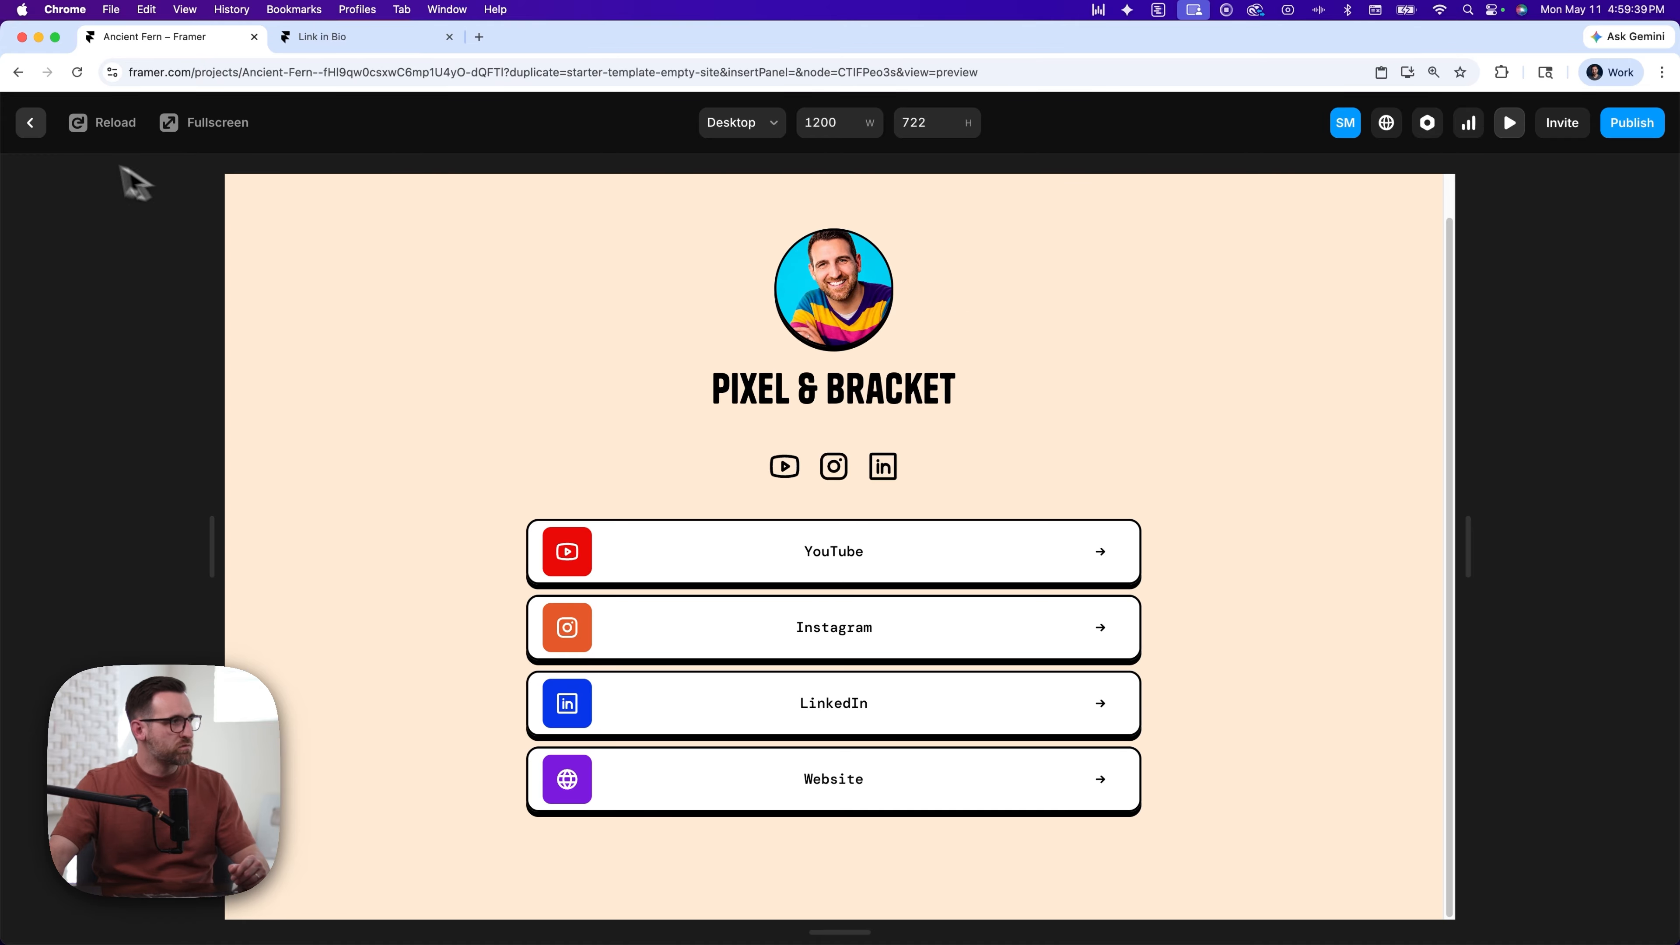
click(32, 123)
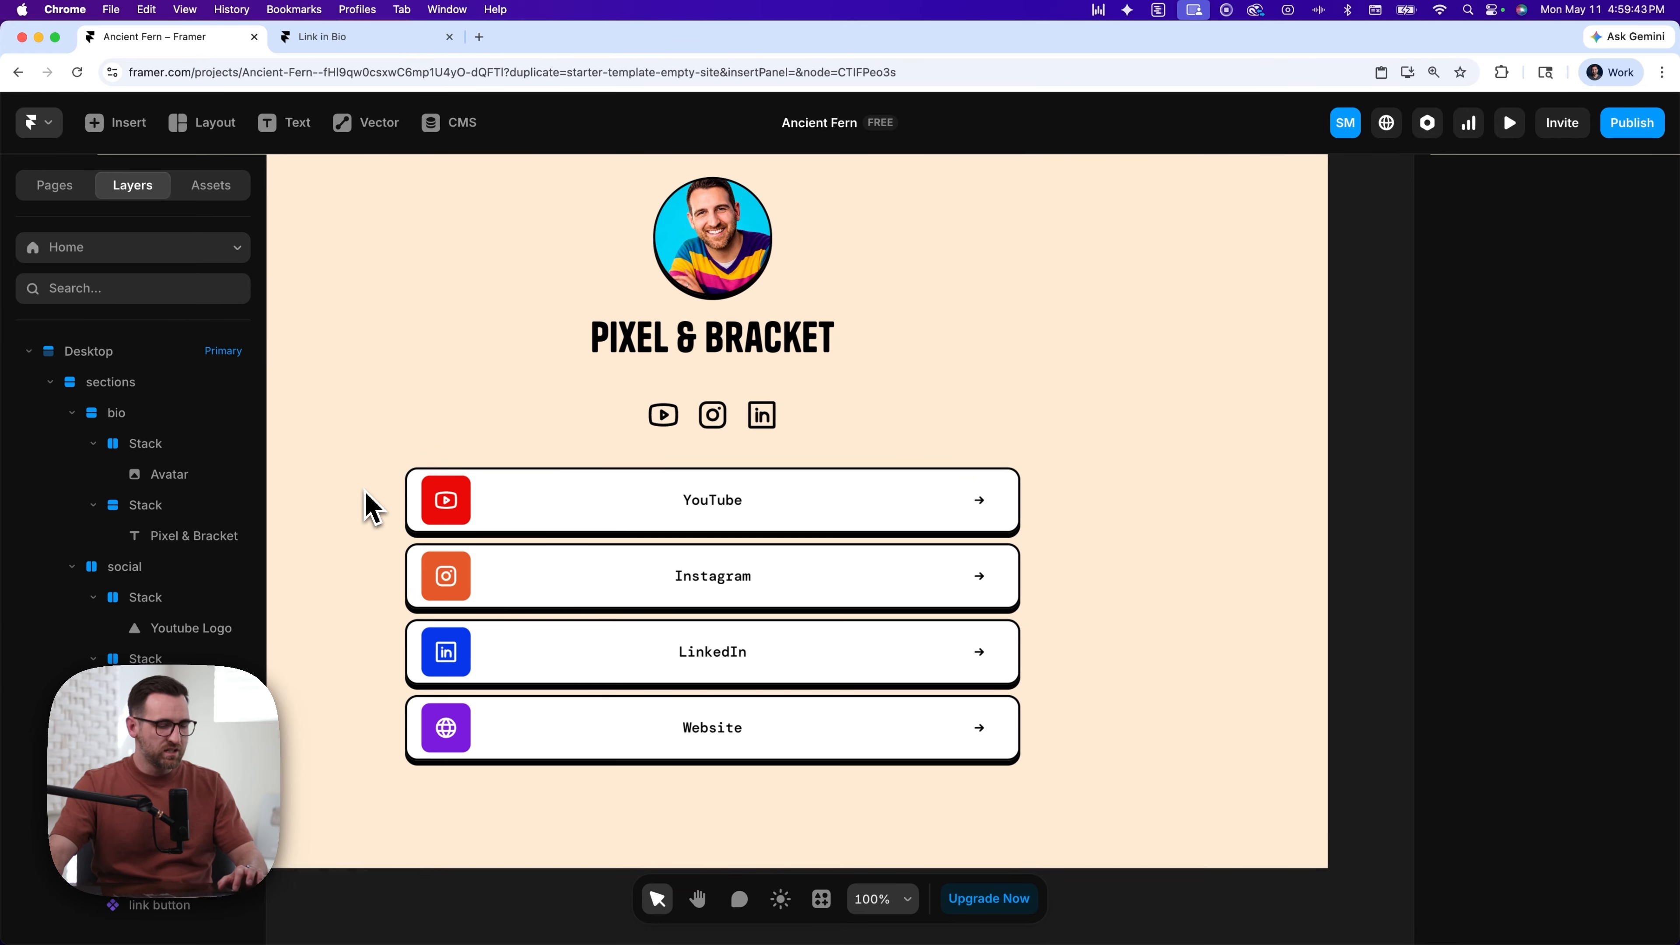
- Add a text layer below the link buttons reading "Made with love by pixel & Bracket"
key(t)
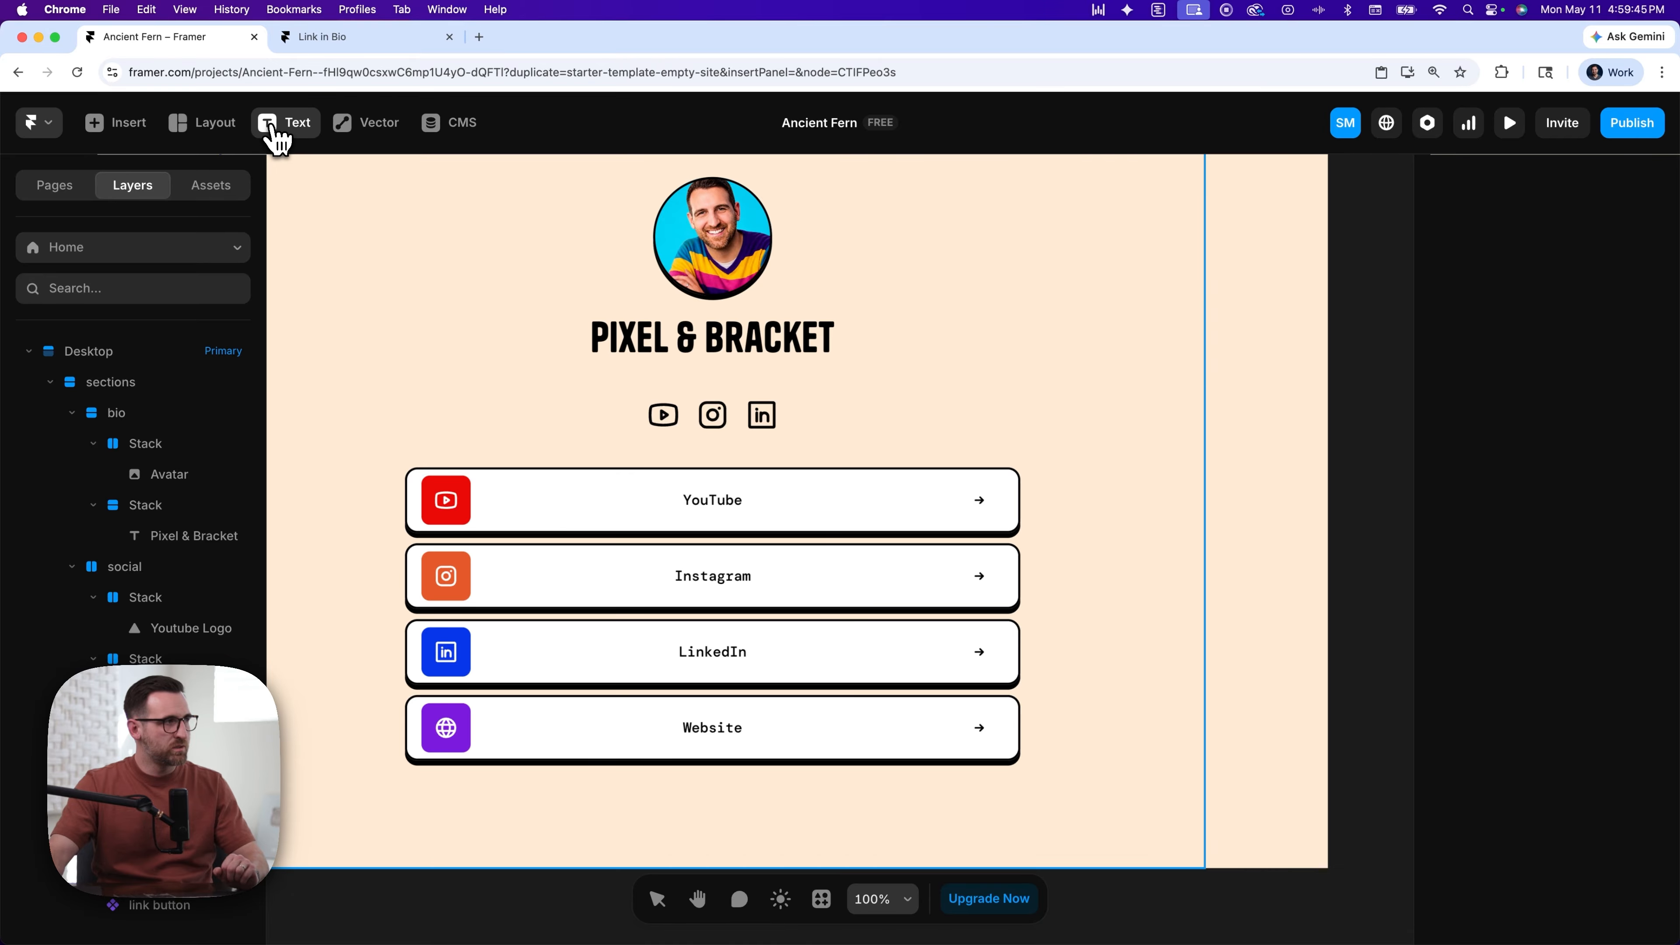
click(715, 811)
scroll(723, 828, down, 3)
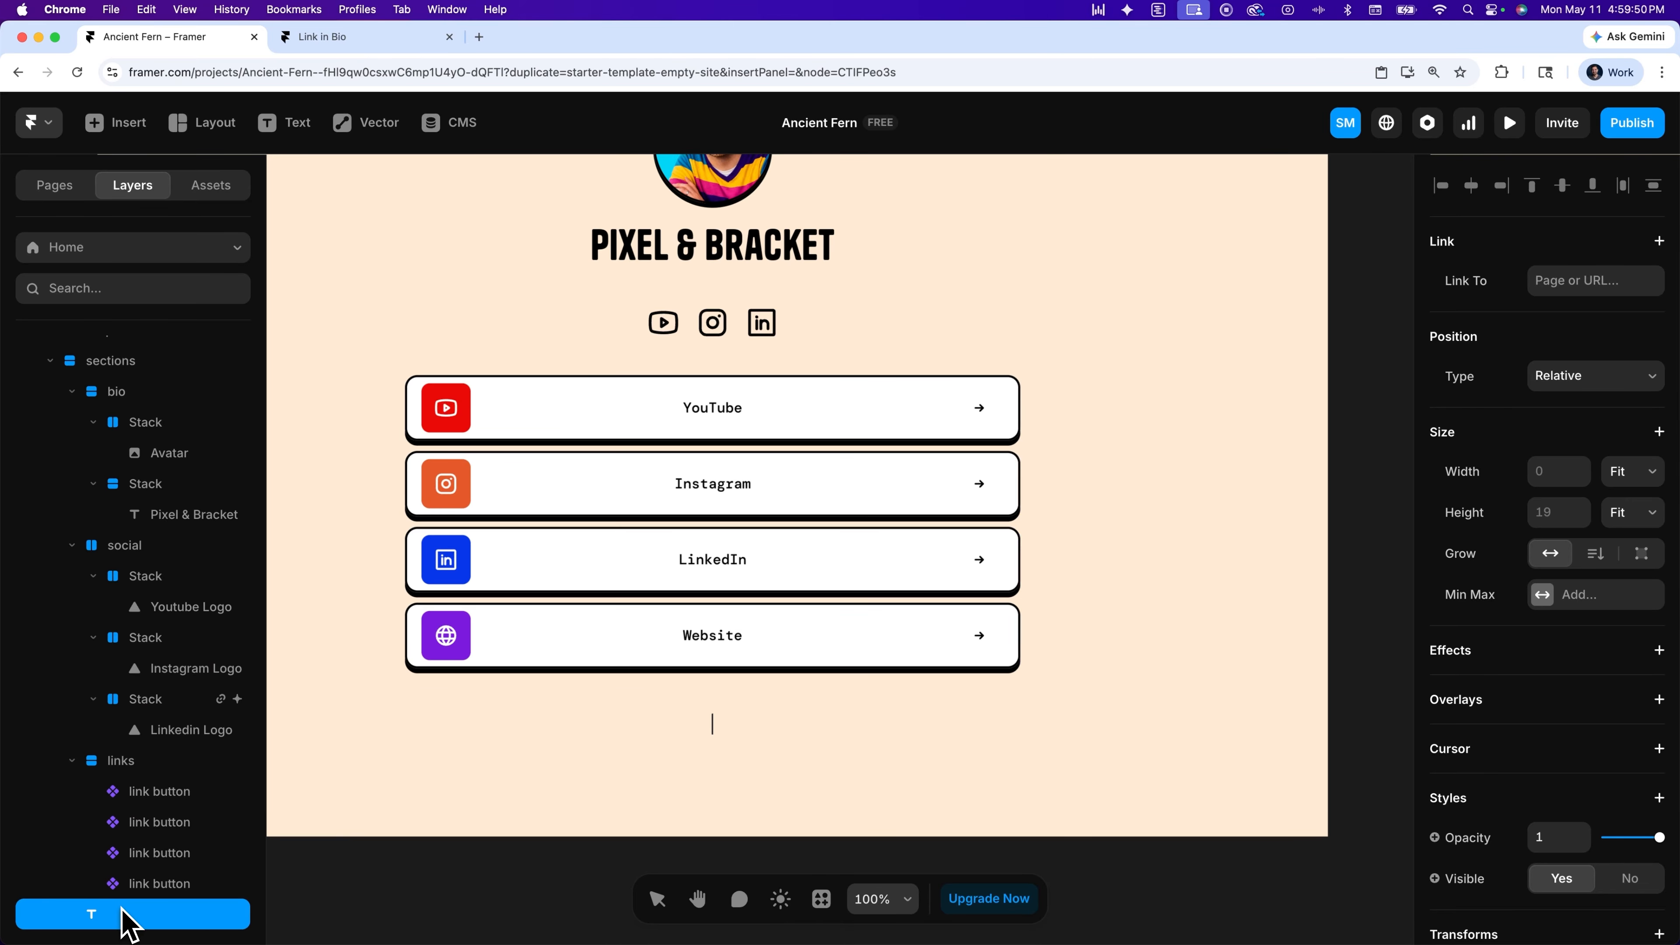
text(Made with love by pix)
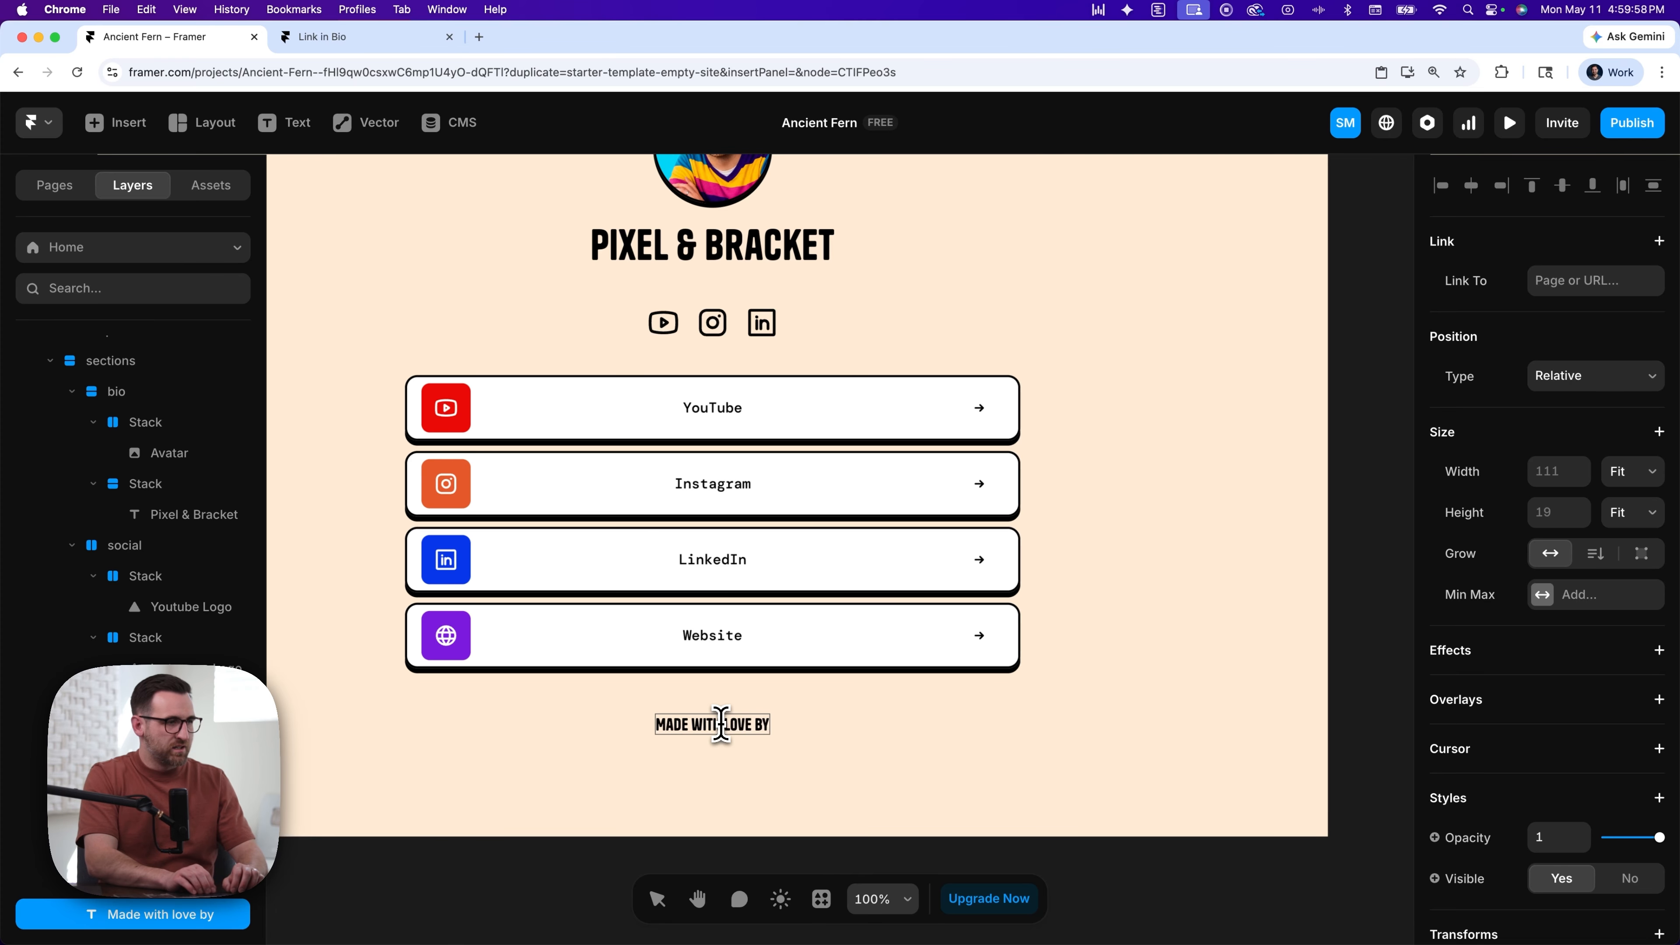
text(el & bracket)
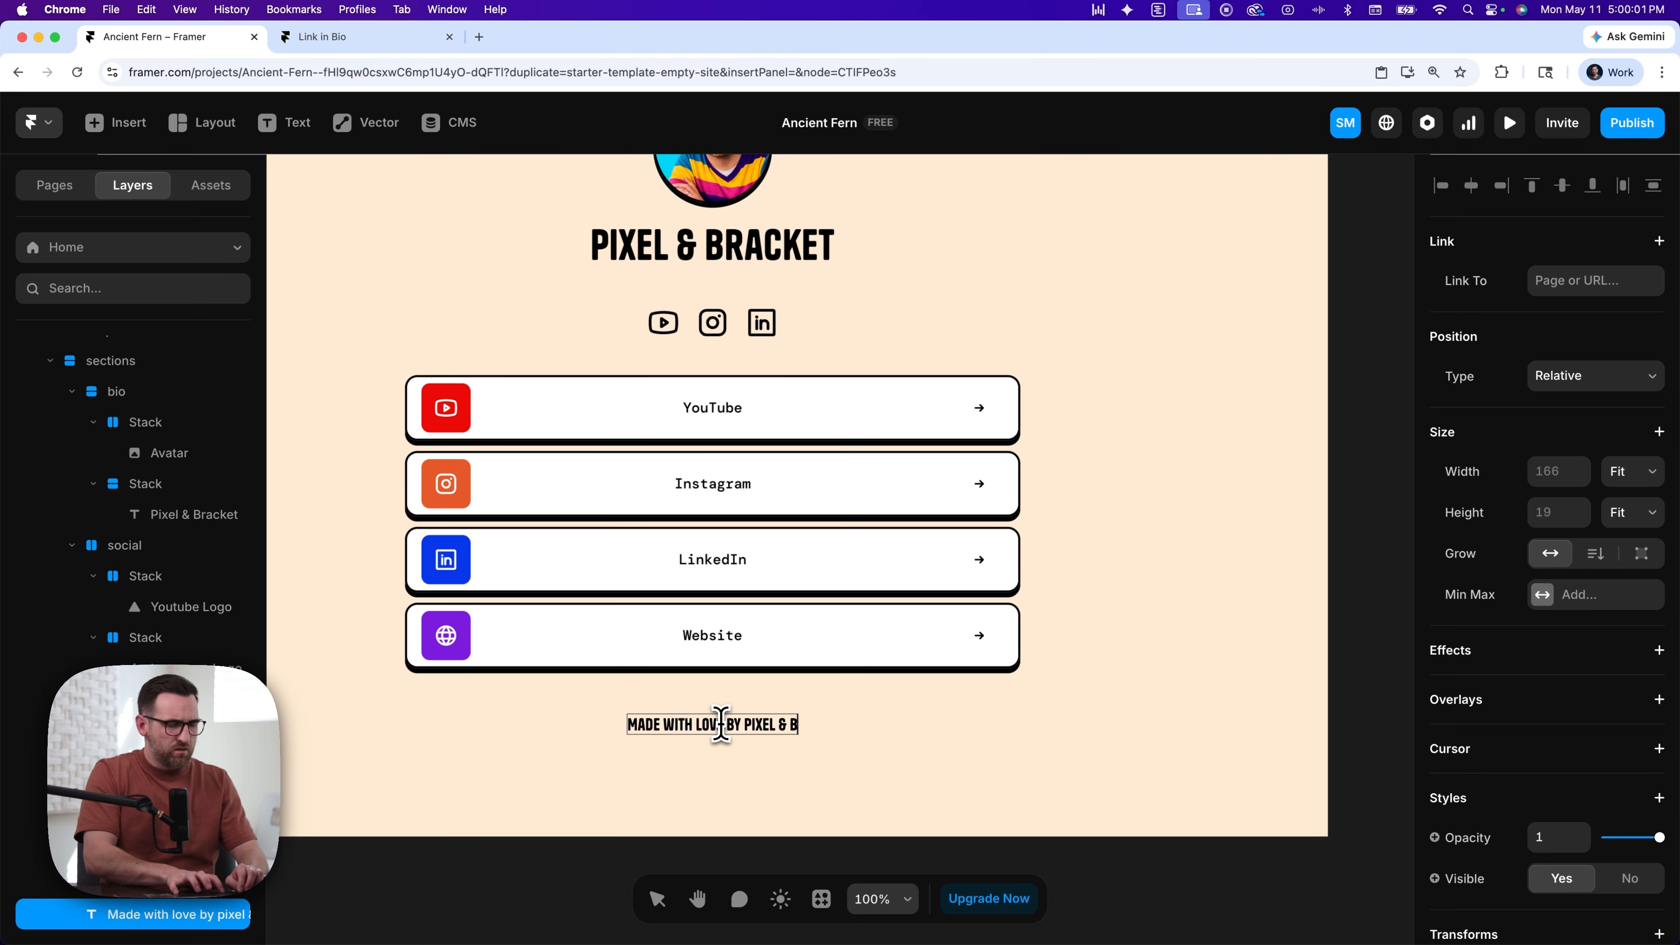
- Change the font of the whole footer text to DM Mono
key(super+a)
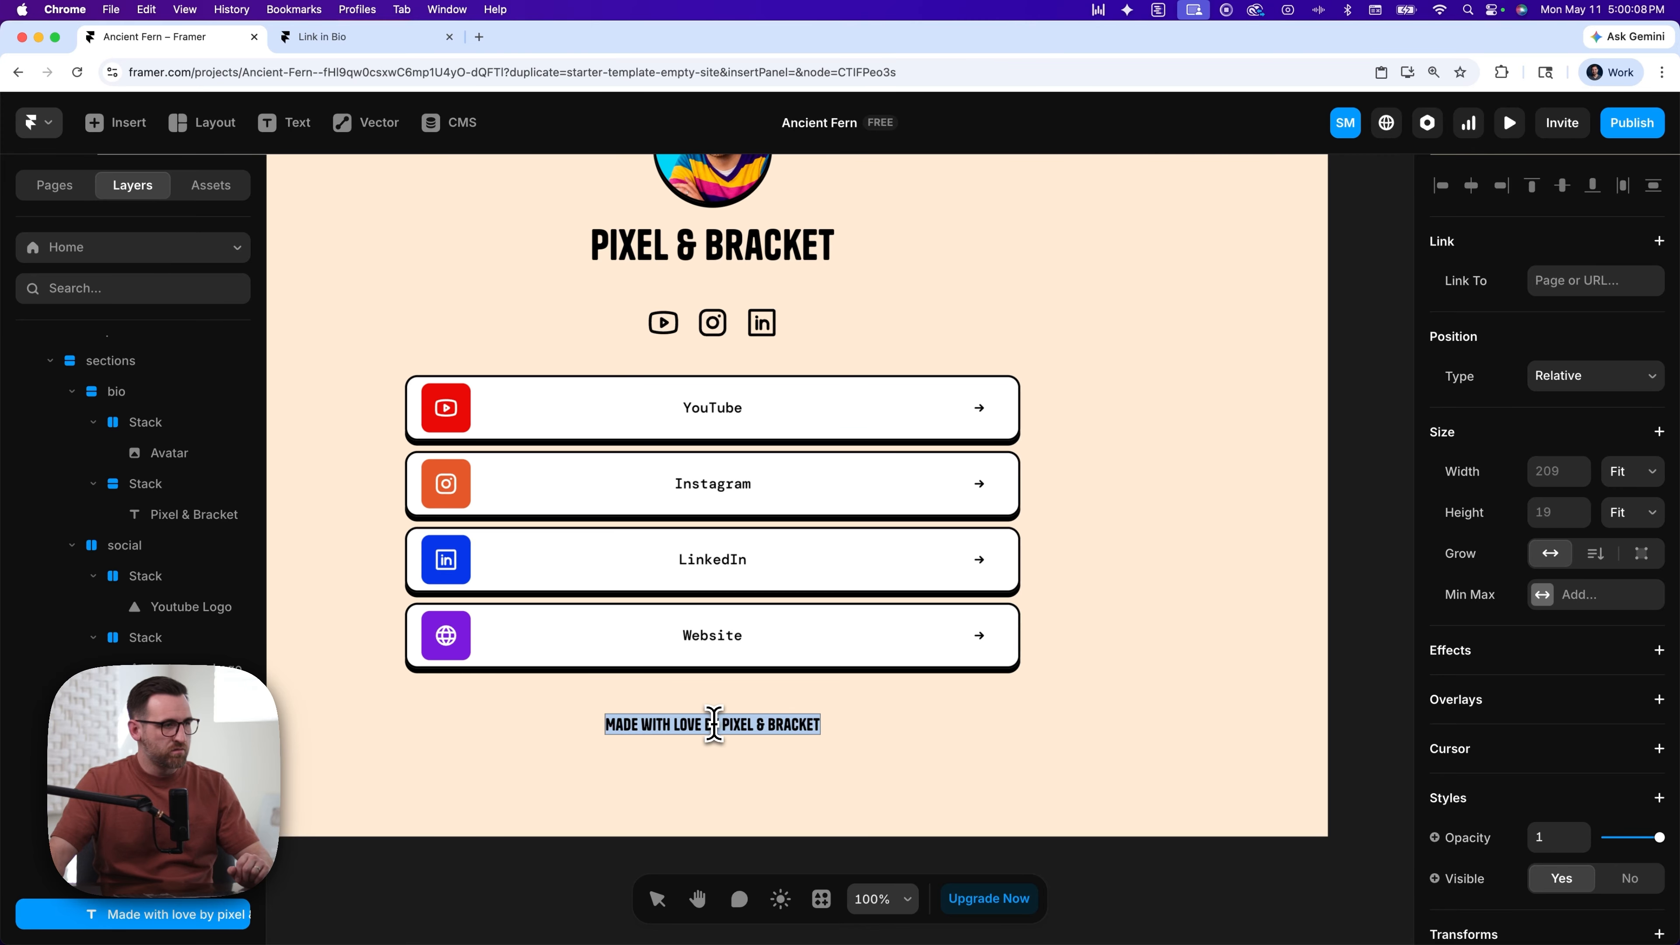
scroll(1482, 718, down, 2)
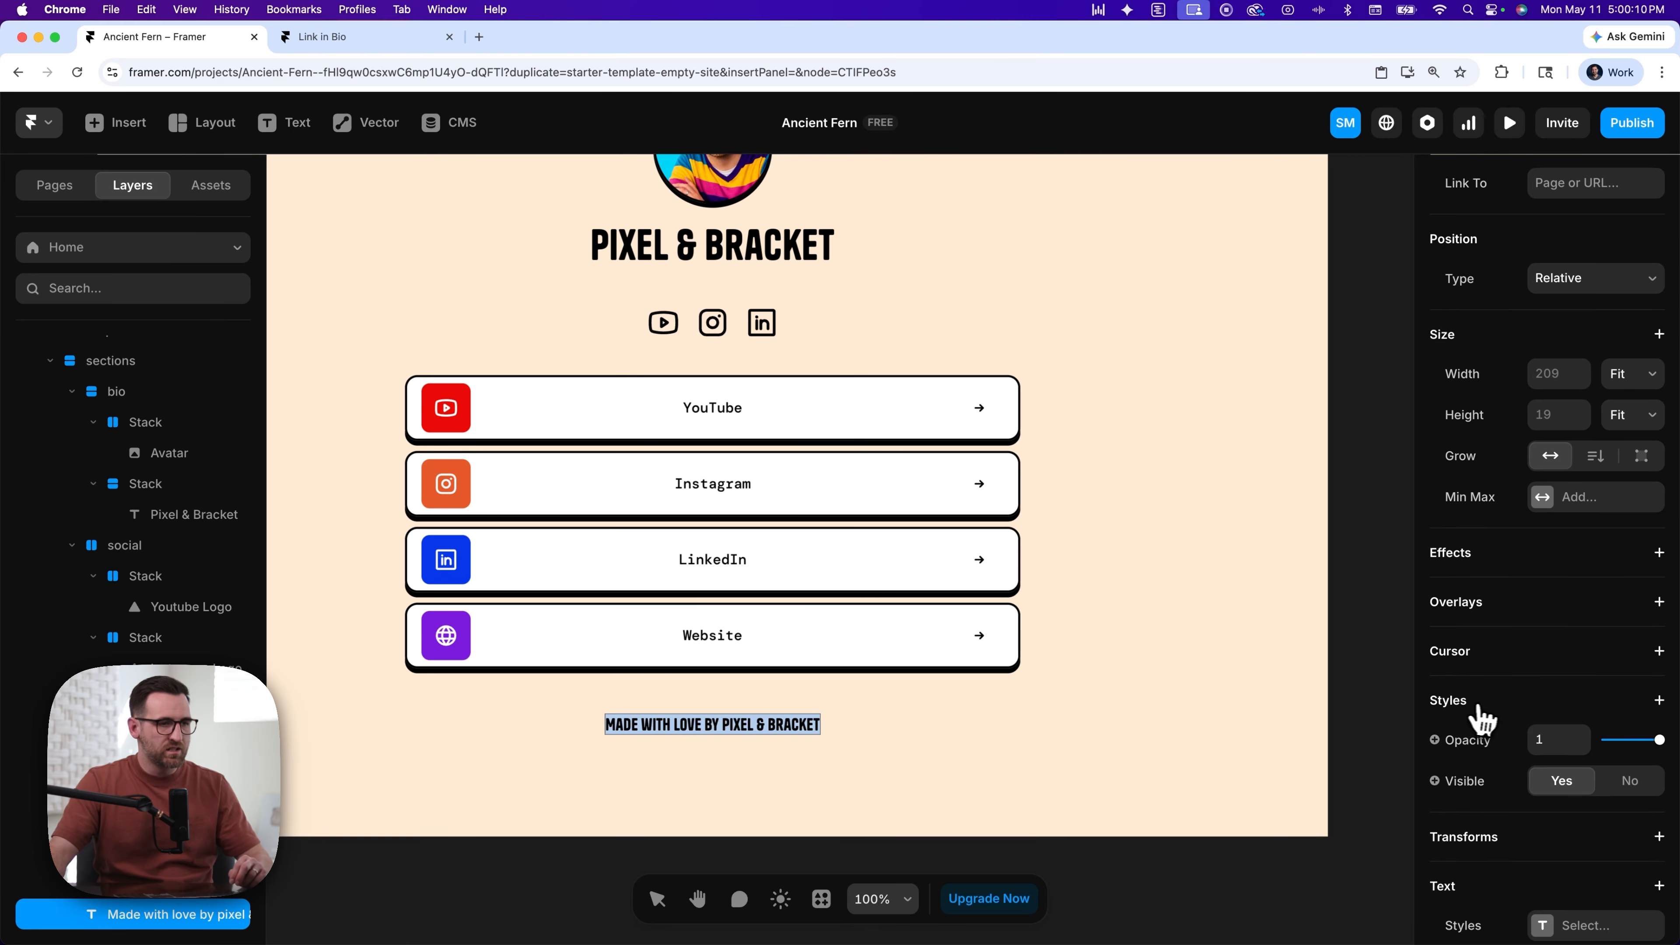
scroll(1481, 718, down, 10)
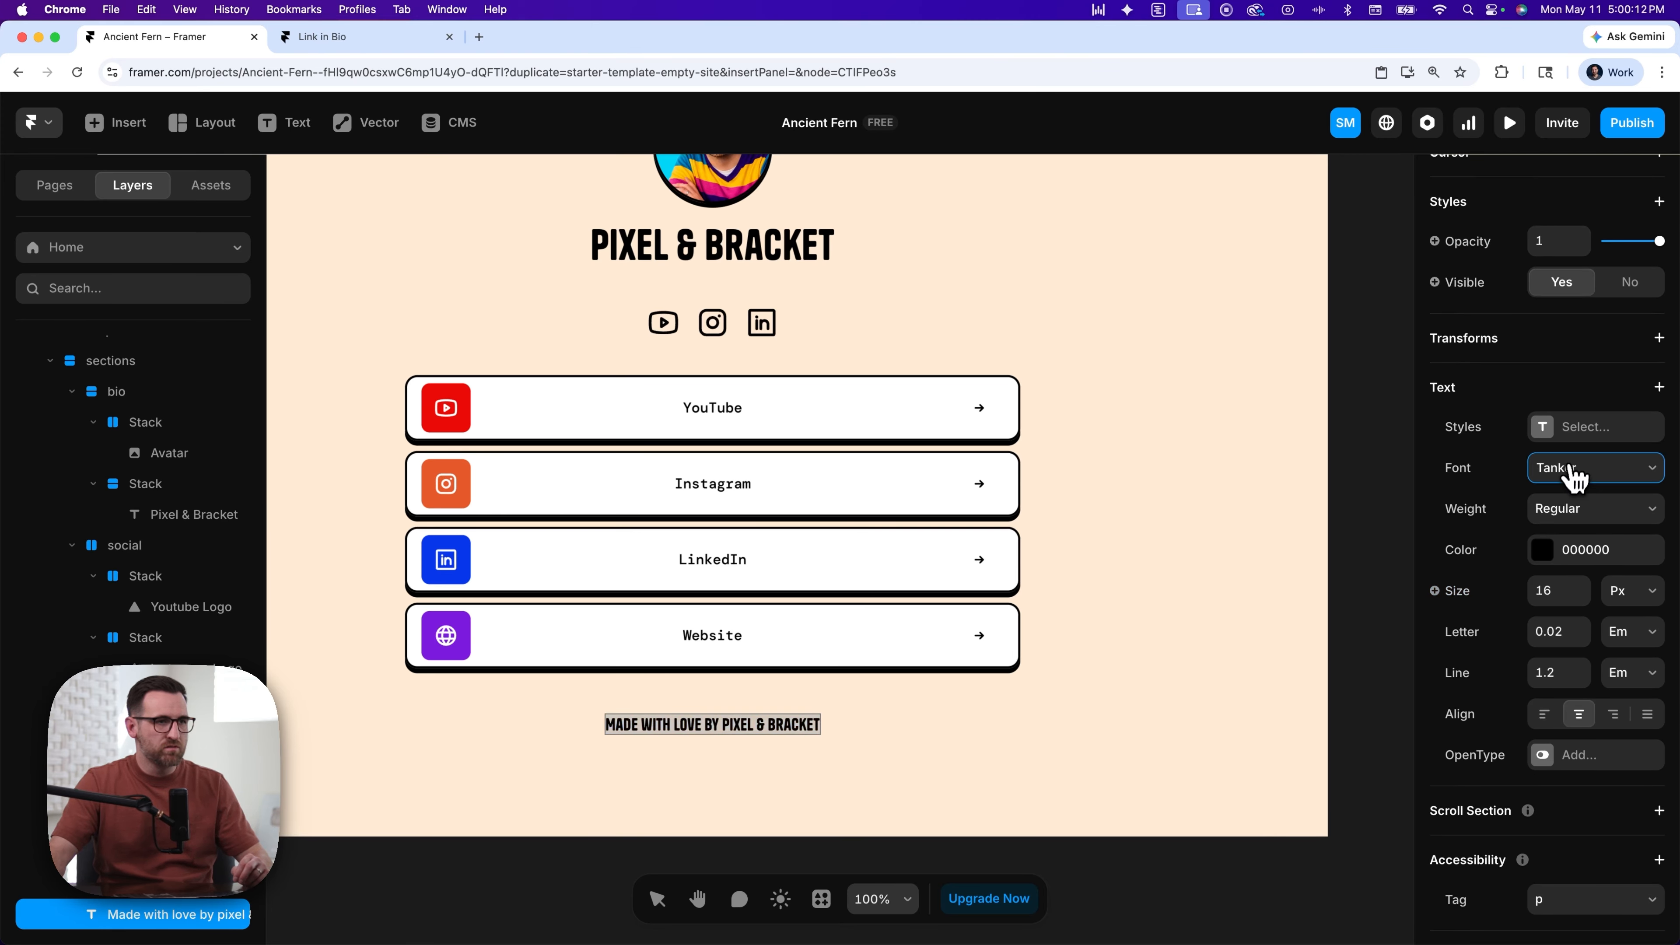
click(1574, 468)
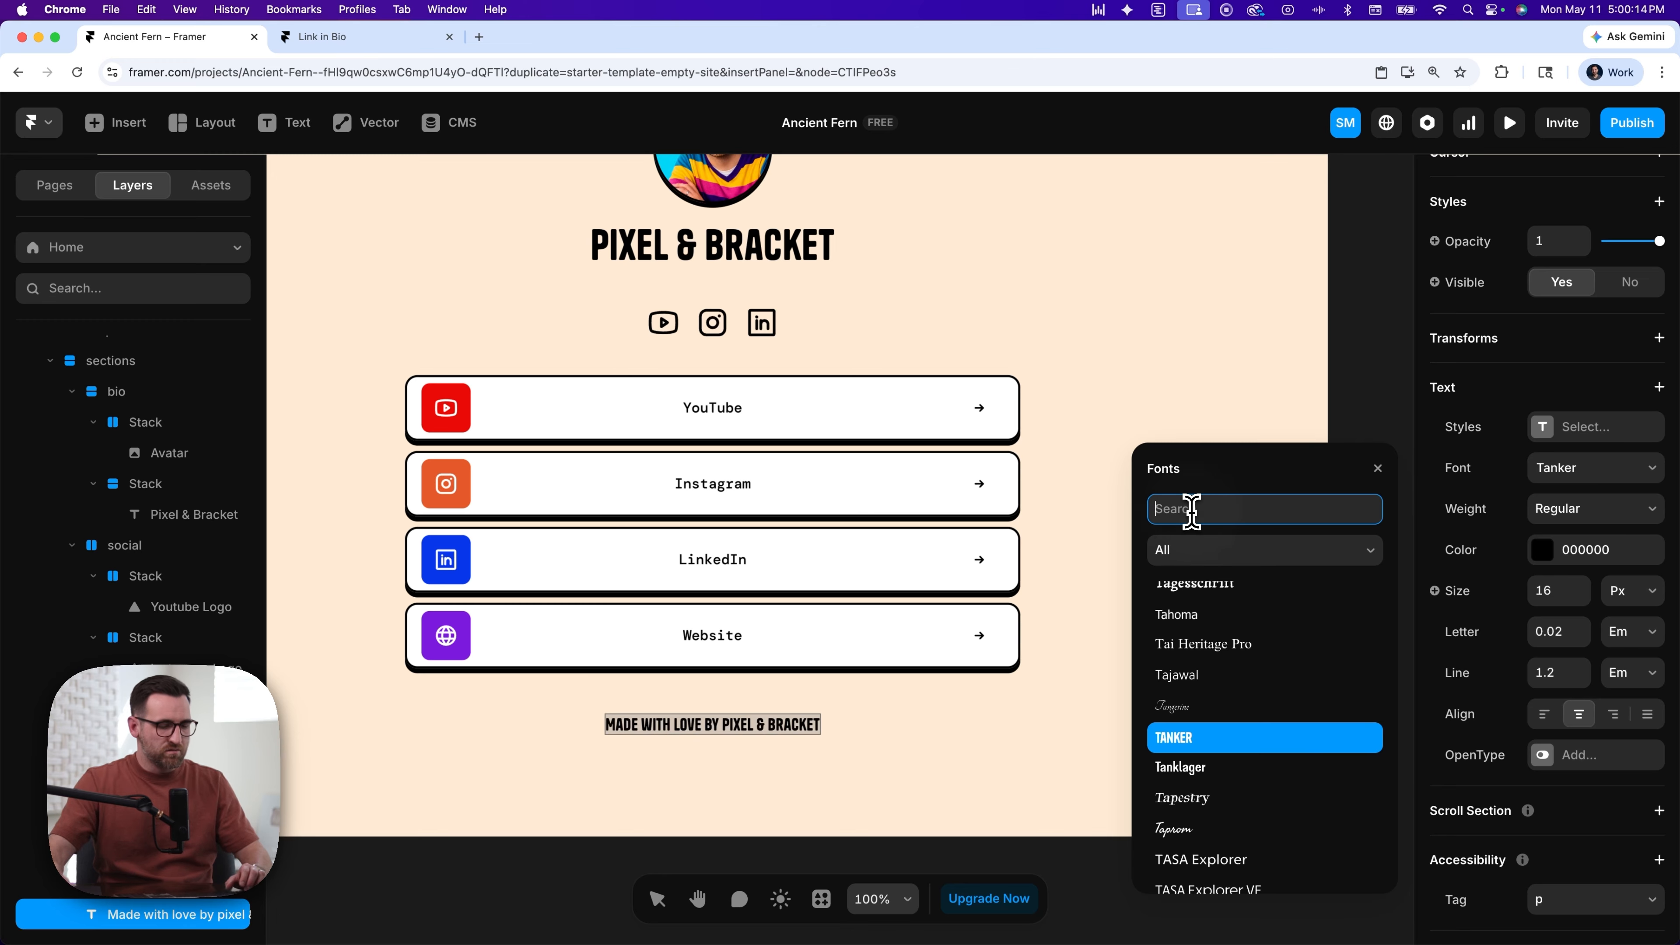
text(dm mono)
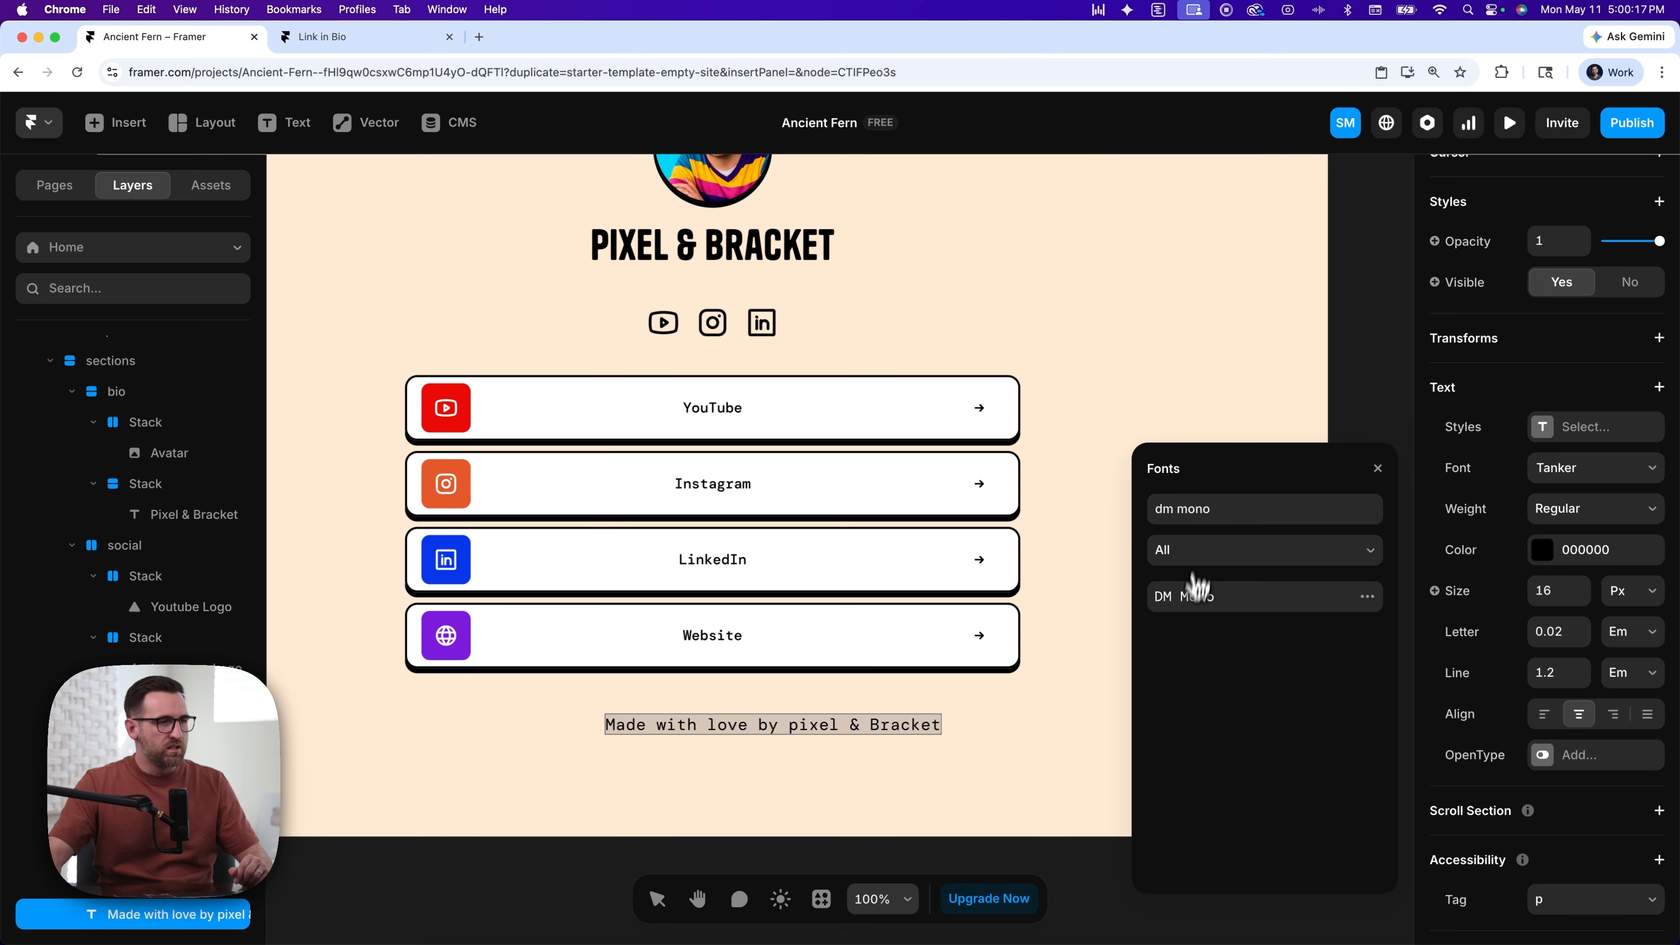
click(1194, 599)
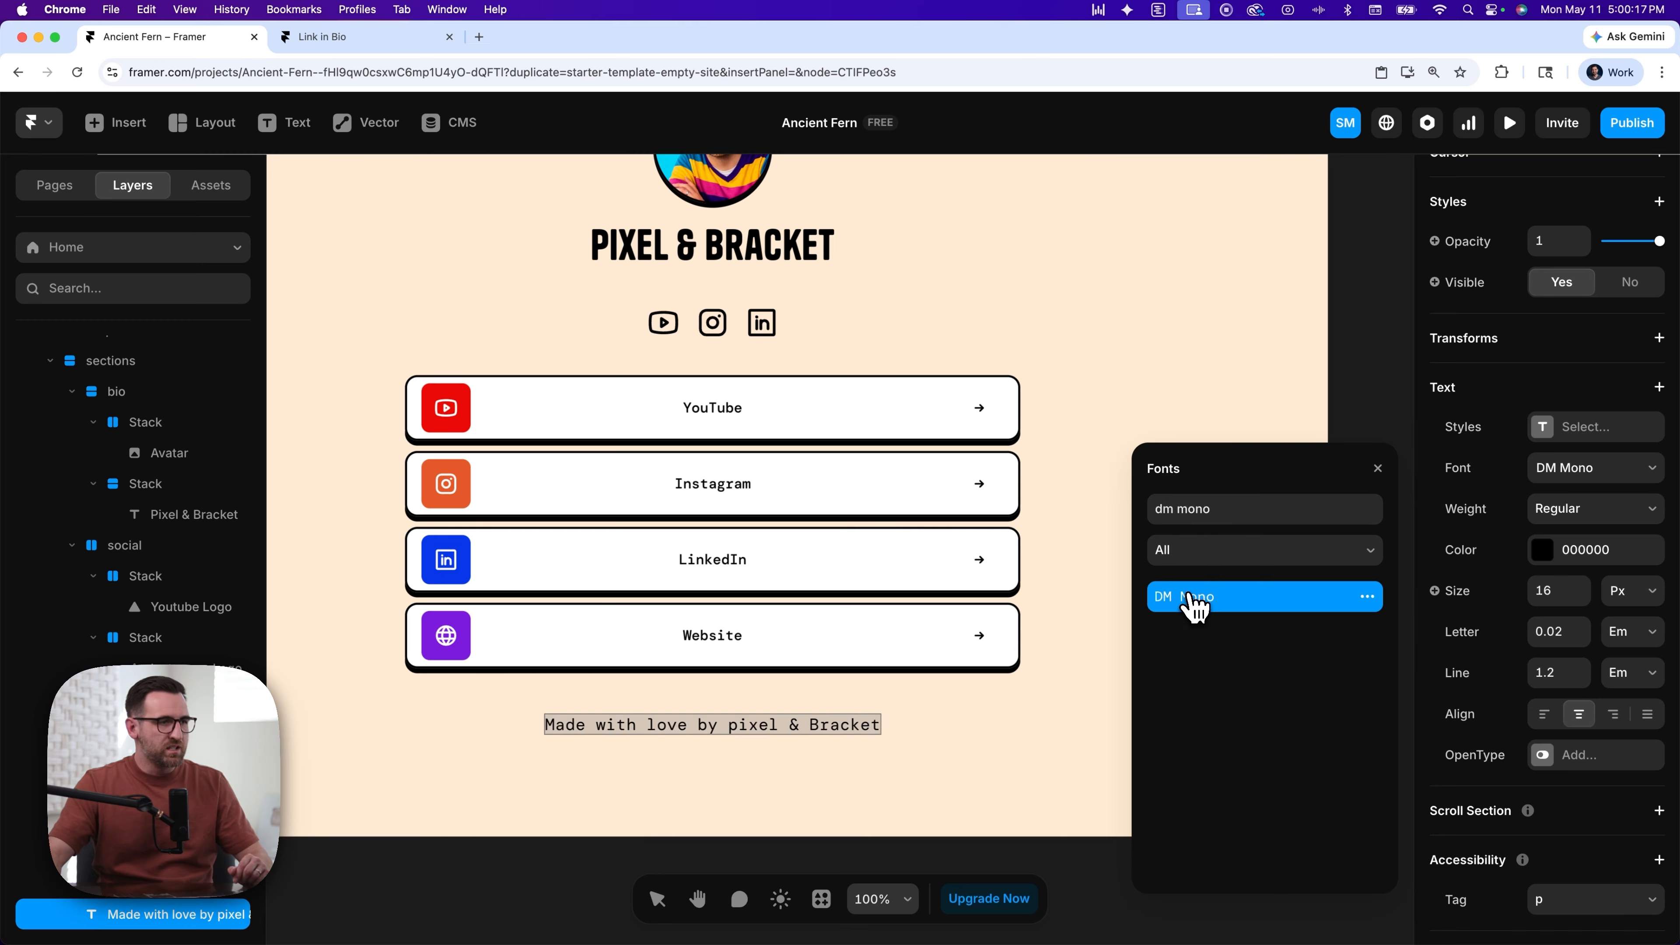
- Set the footer text to size 14 px and Medium weight with centred alignment
click(1551, 590)
text(14)
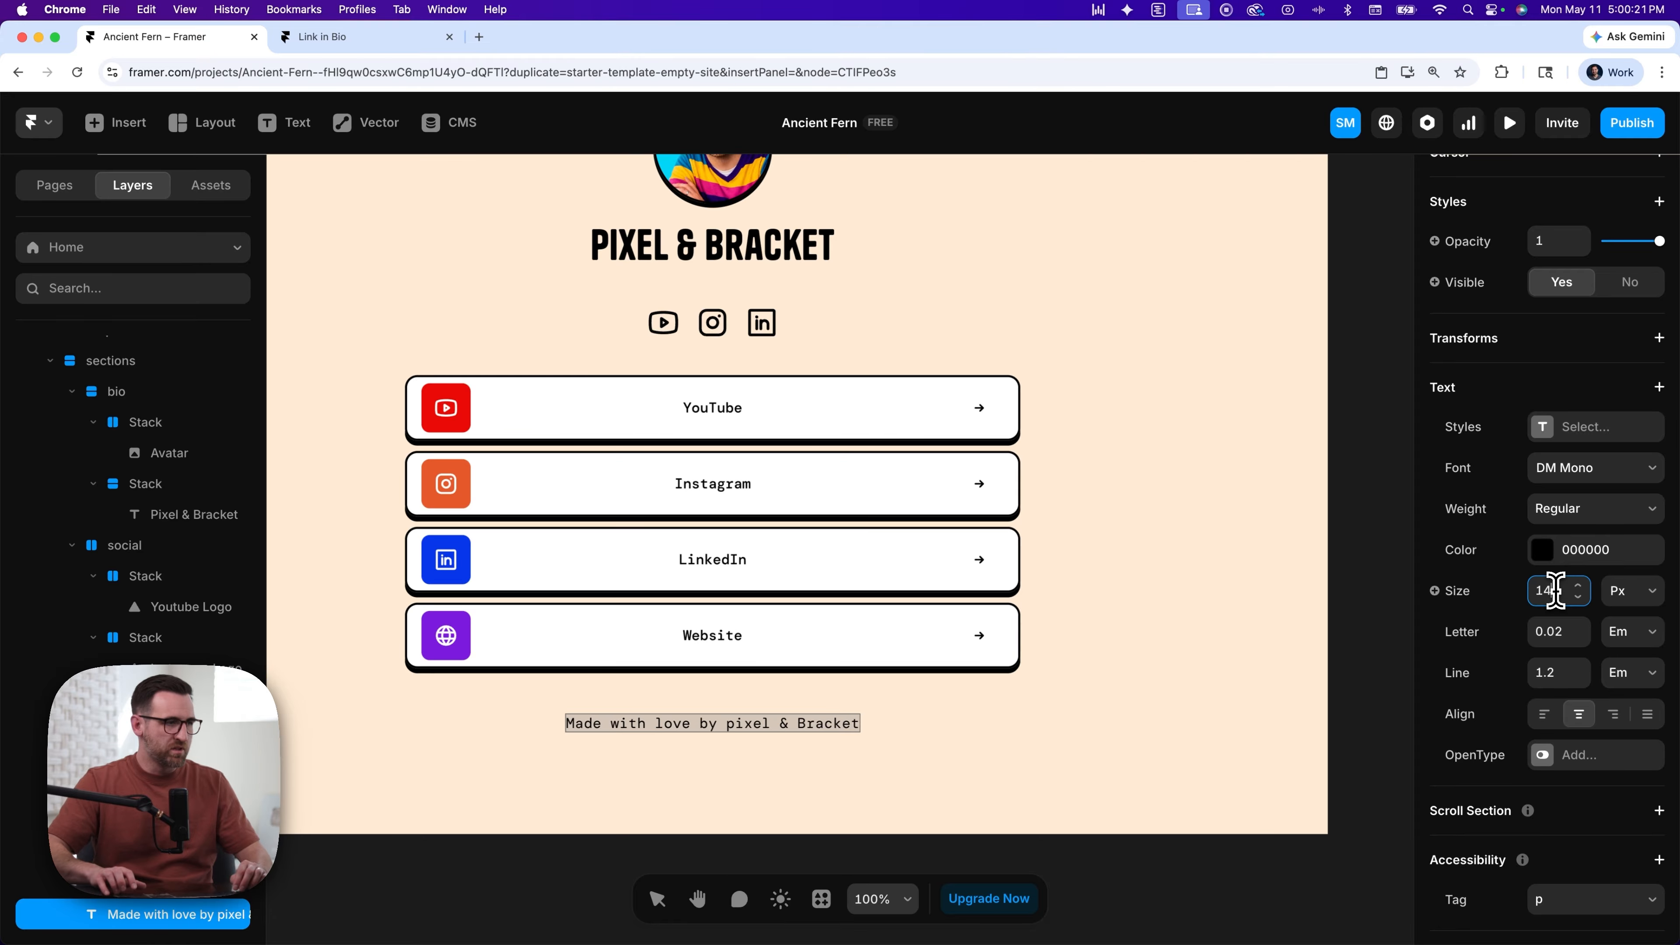
click(1561, 511)
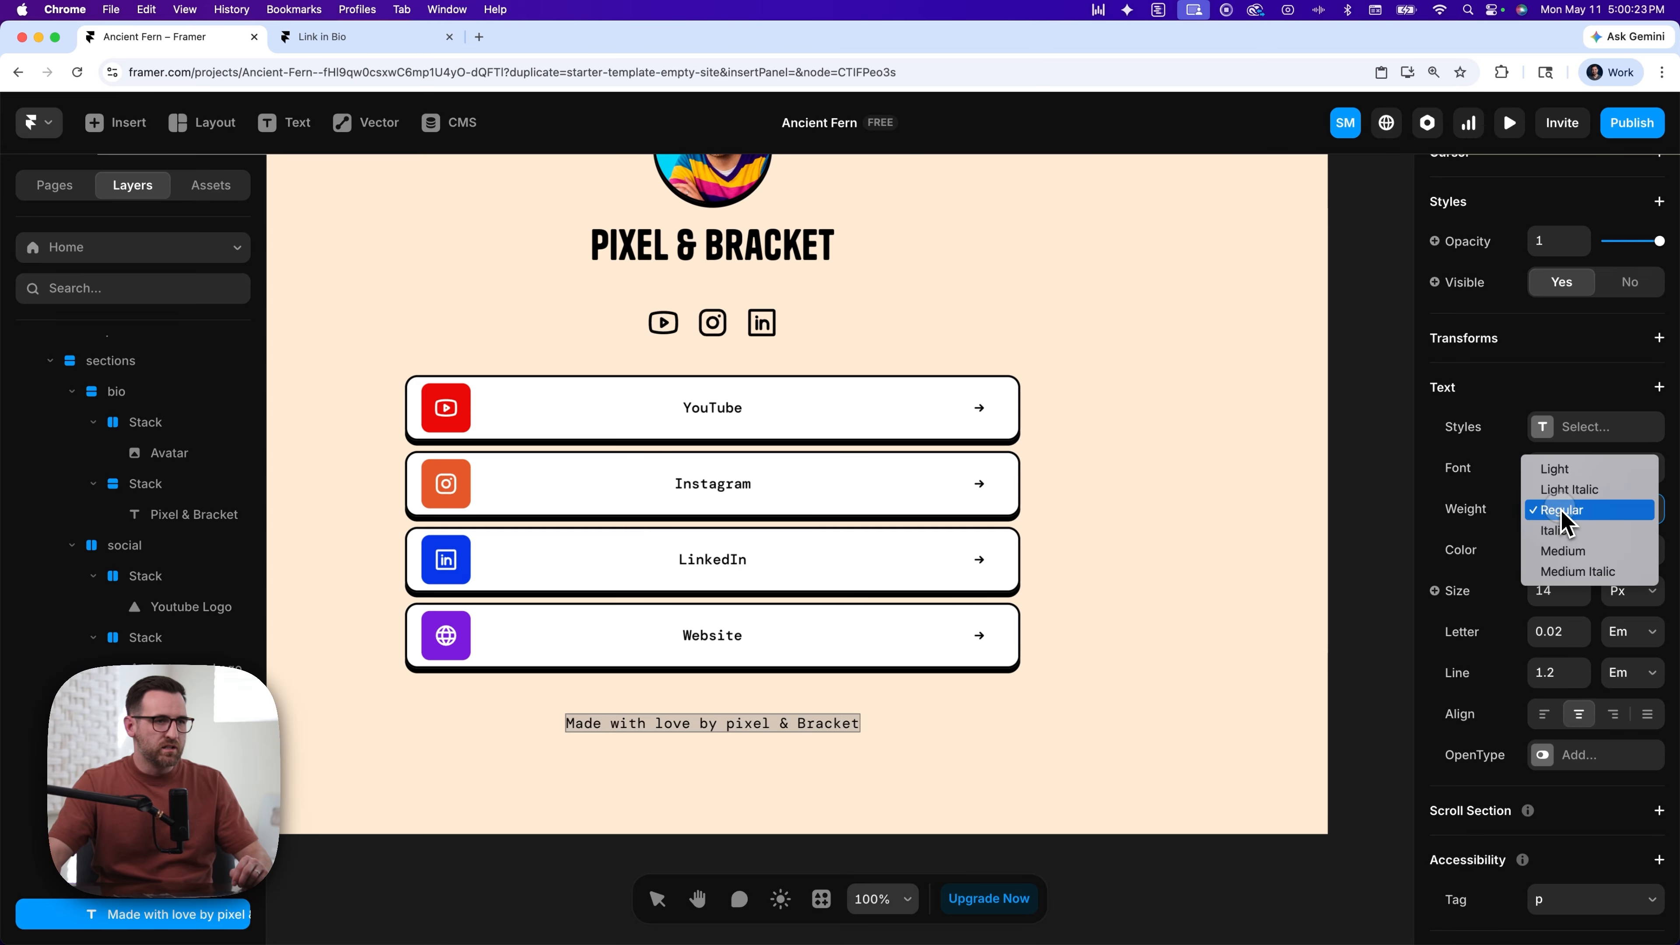
click(1565, 550)
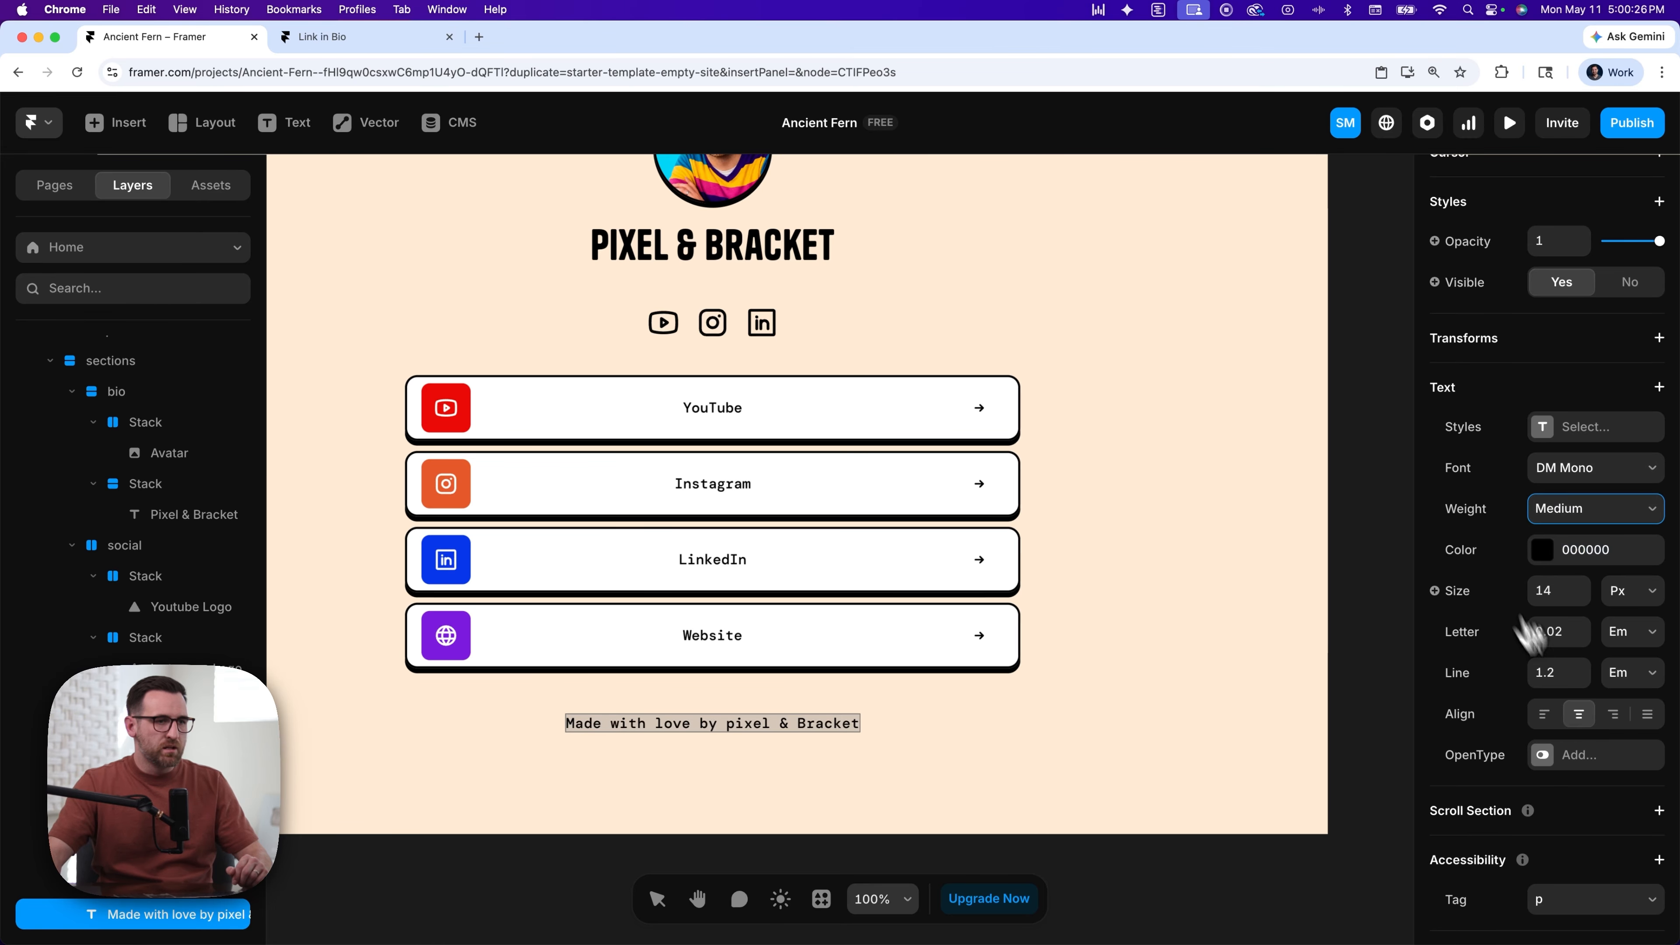
click(1579, 716)
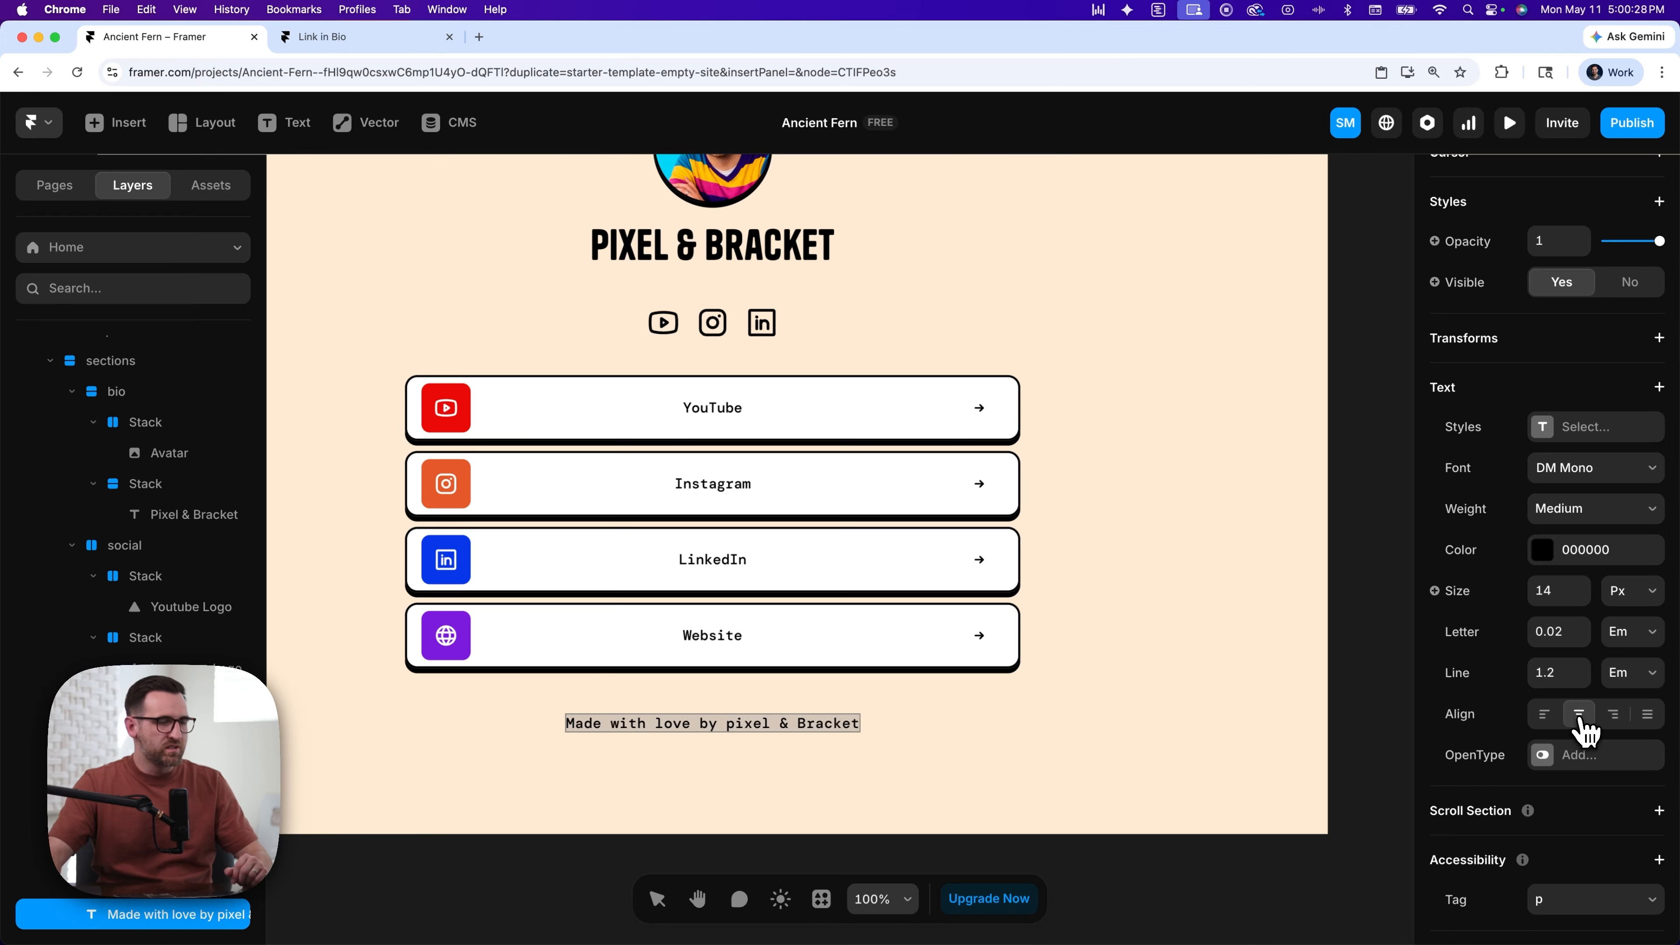
- Set the footer text's Grow option to auto height so its width is fixed
scroll(1518, 375, up, 8)
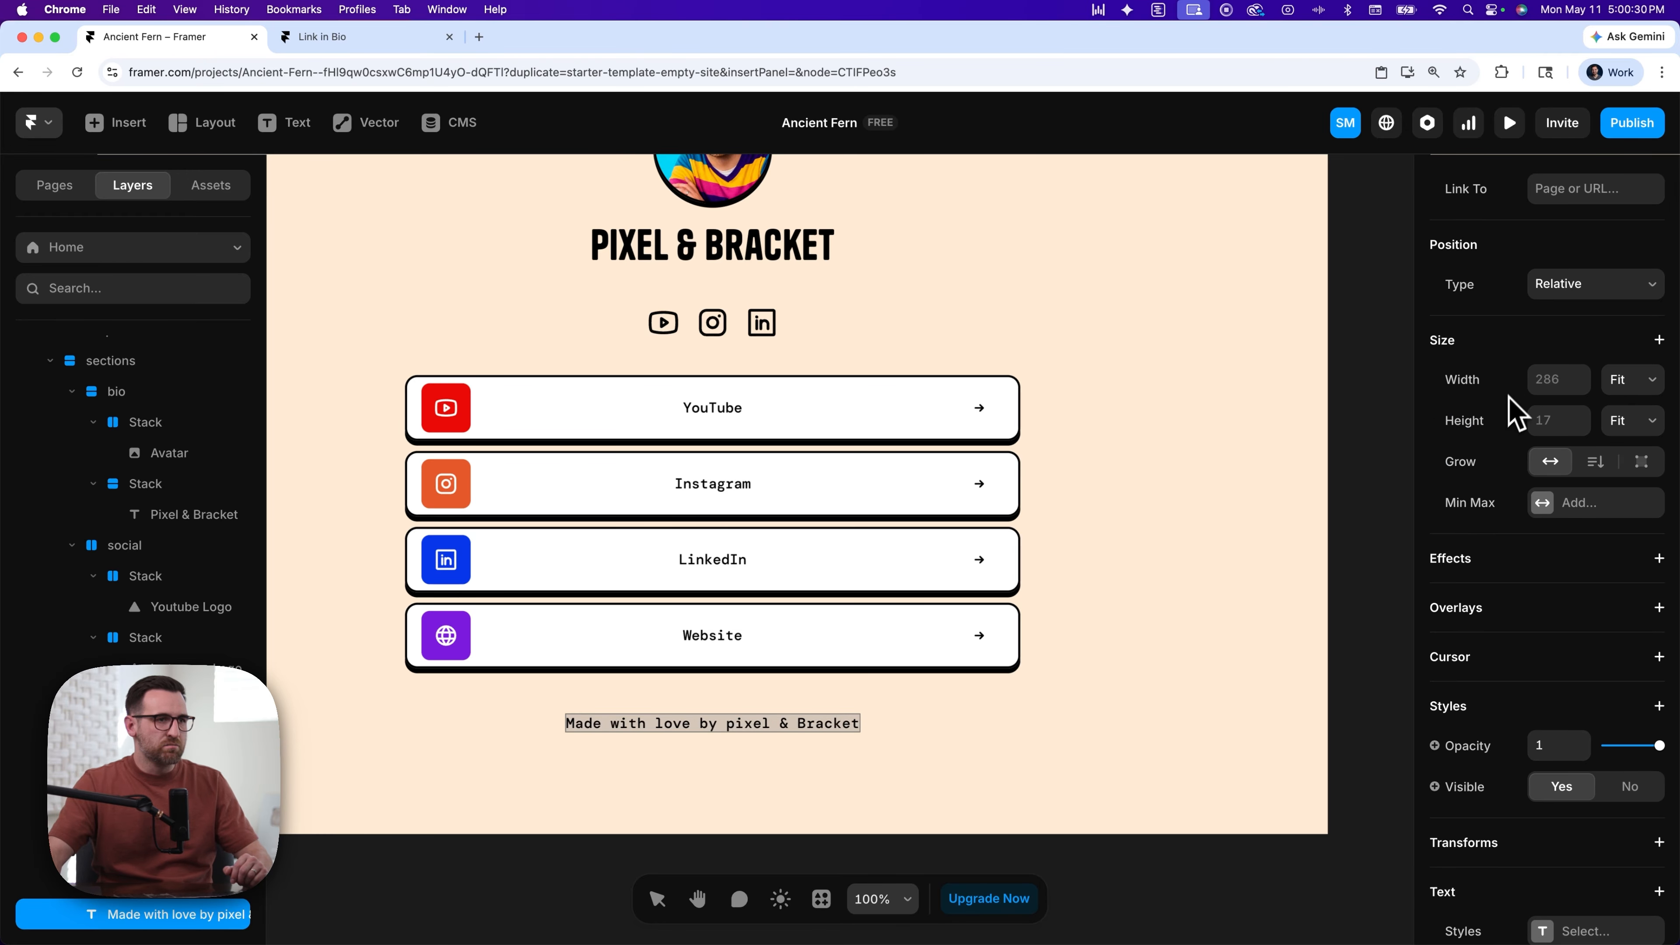
scroll(1511, 417, up, 3)
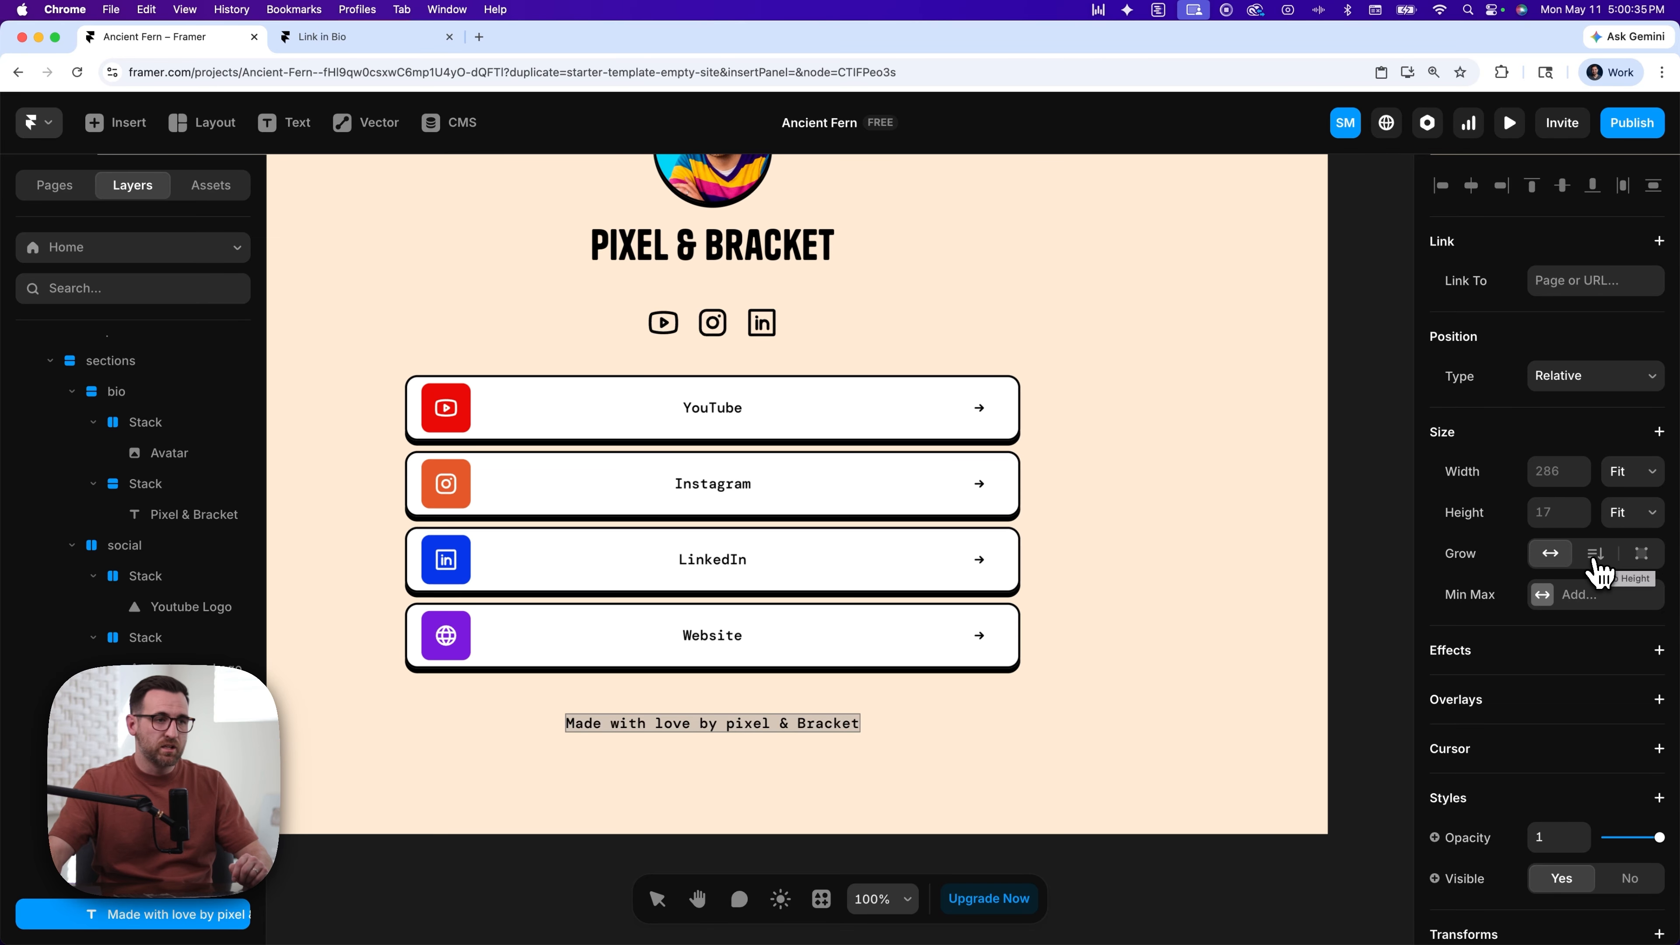
click(1596, 555)
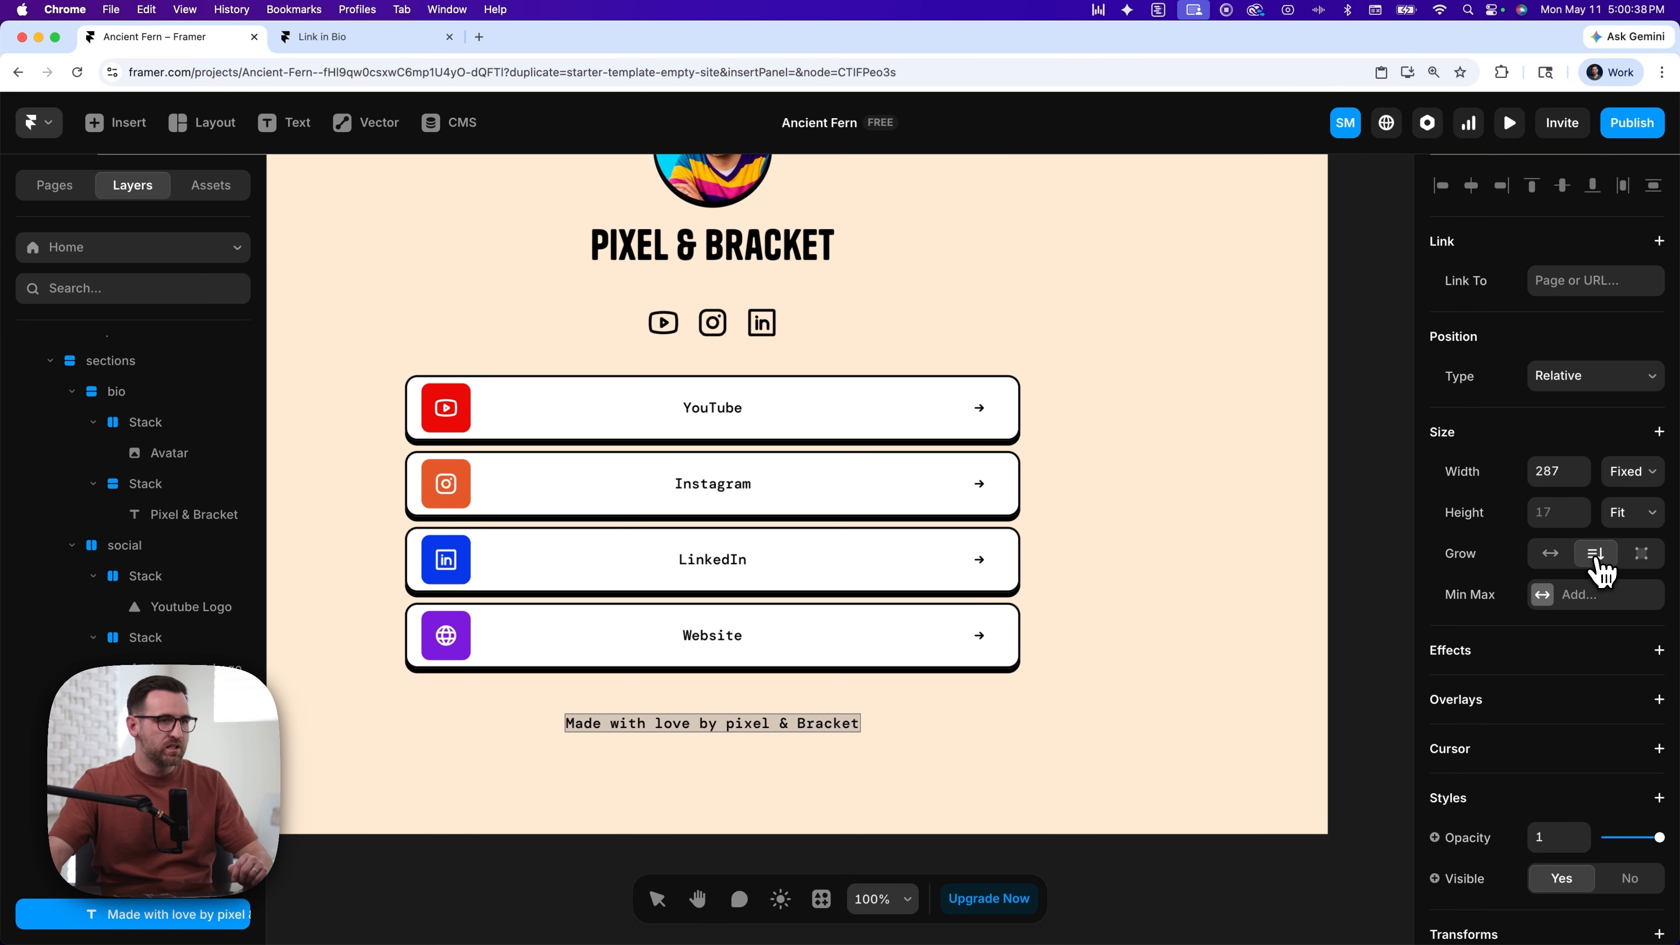
- Capitalise "Pixel" in the footer text and narrow its text box to about 185 wide
double_click(734, 724)
key(BackSpace)
text(P)
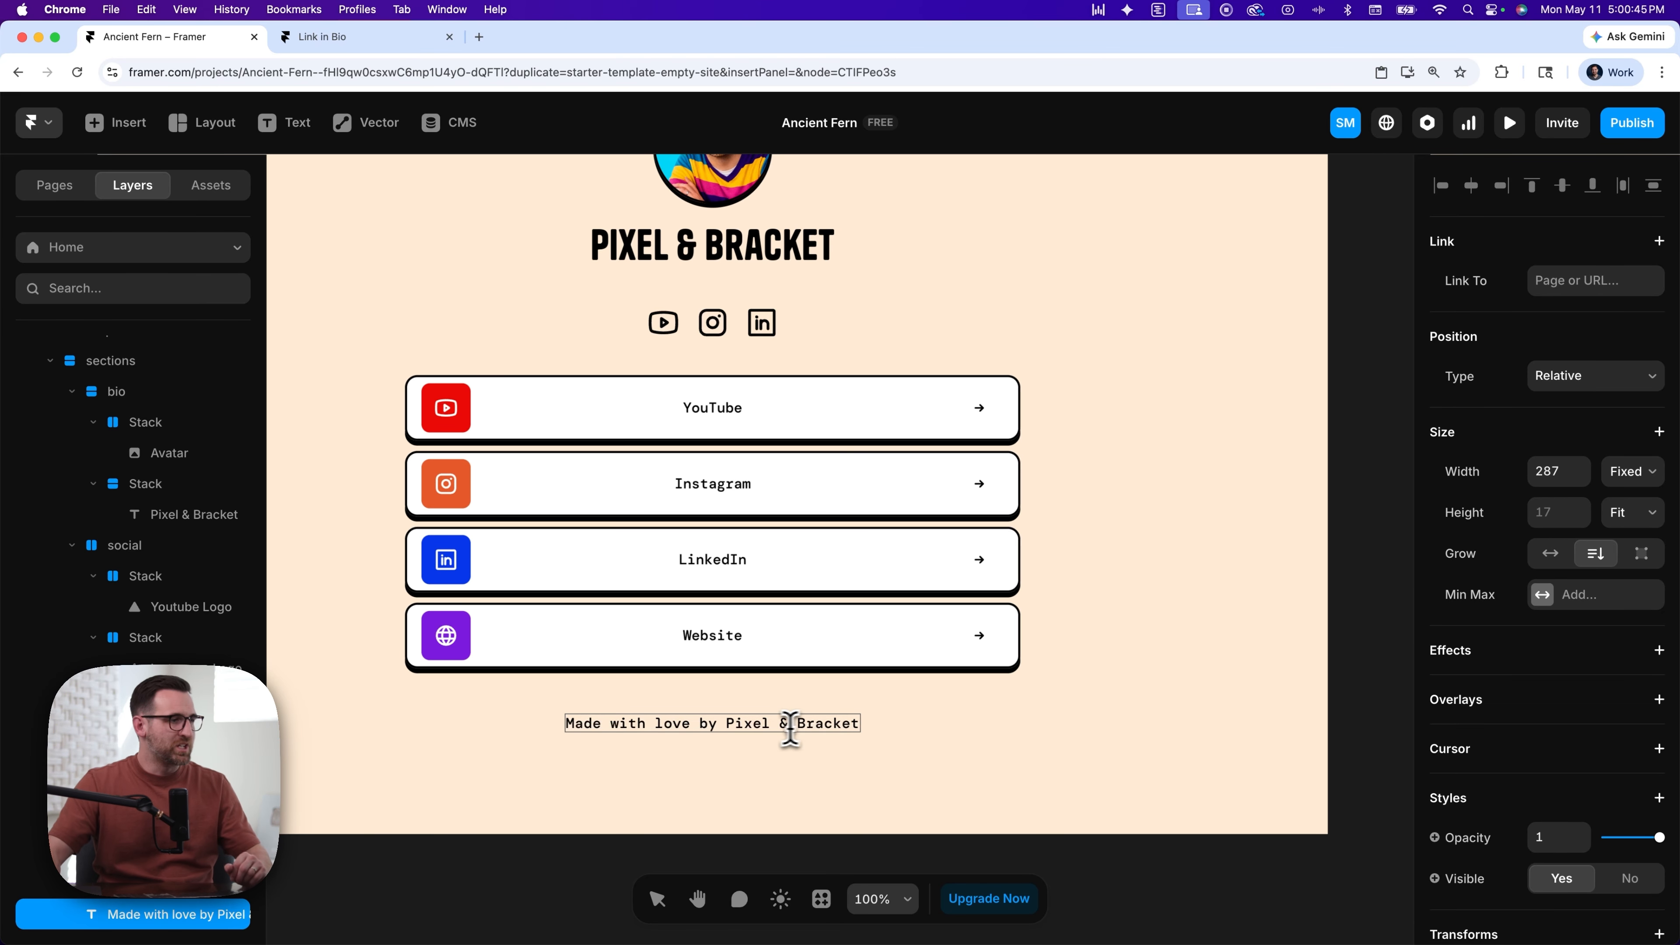
key(Escape)
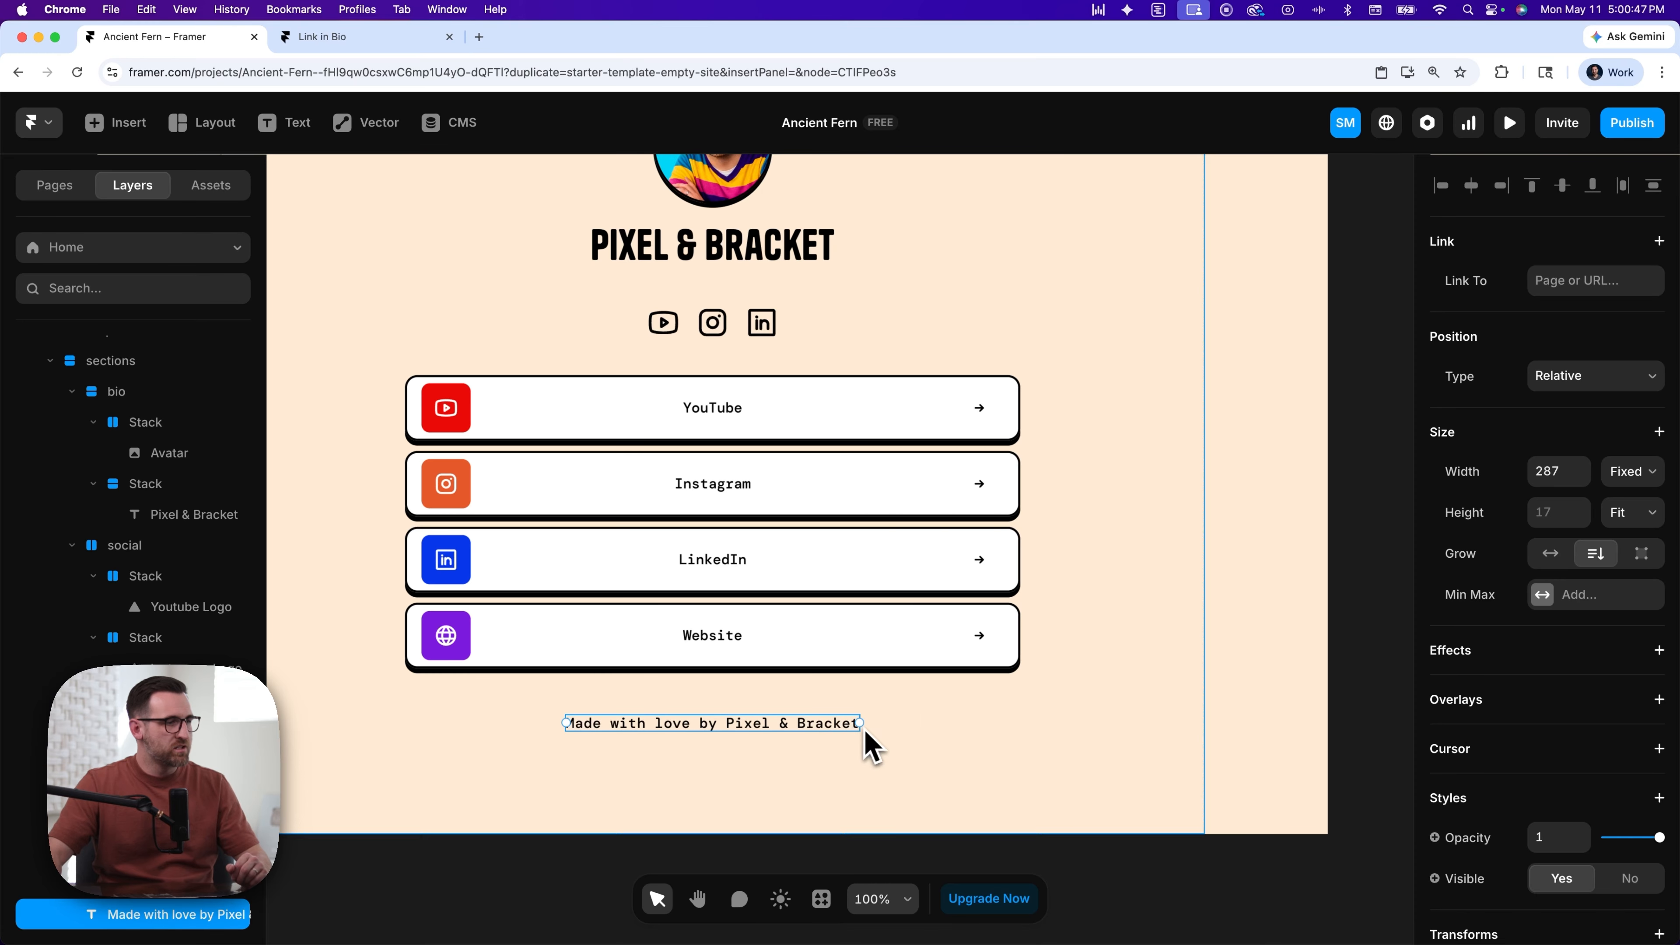
drag(864, 724, 758, 722)
- Replace the word "love" in the footer text with a red heart emoji
double_click(740, 726)
click(757, 718)
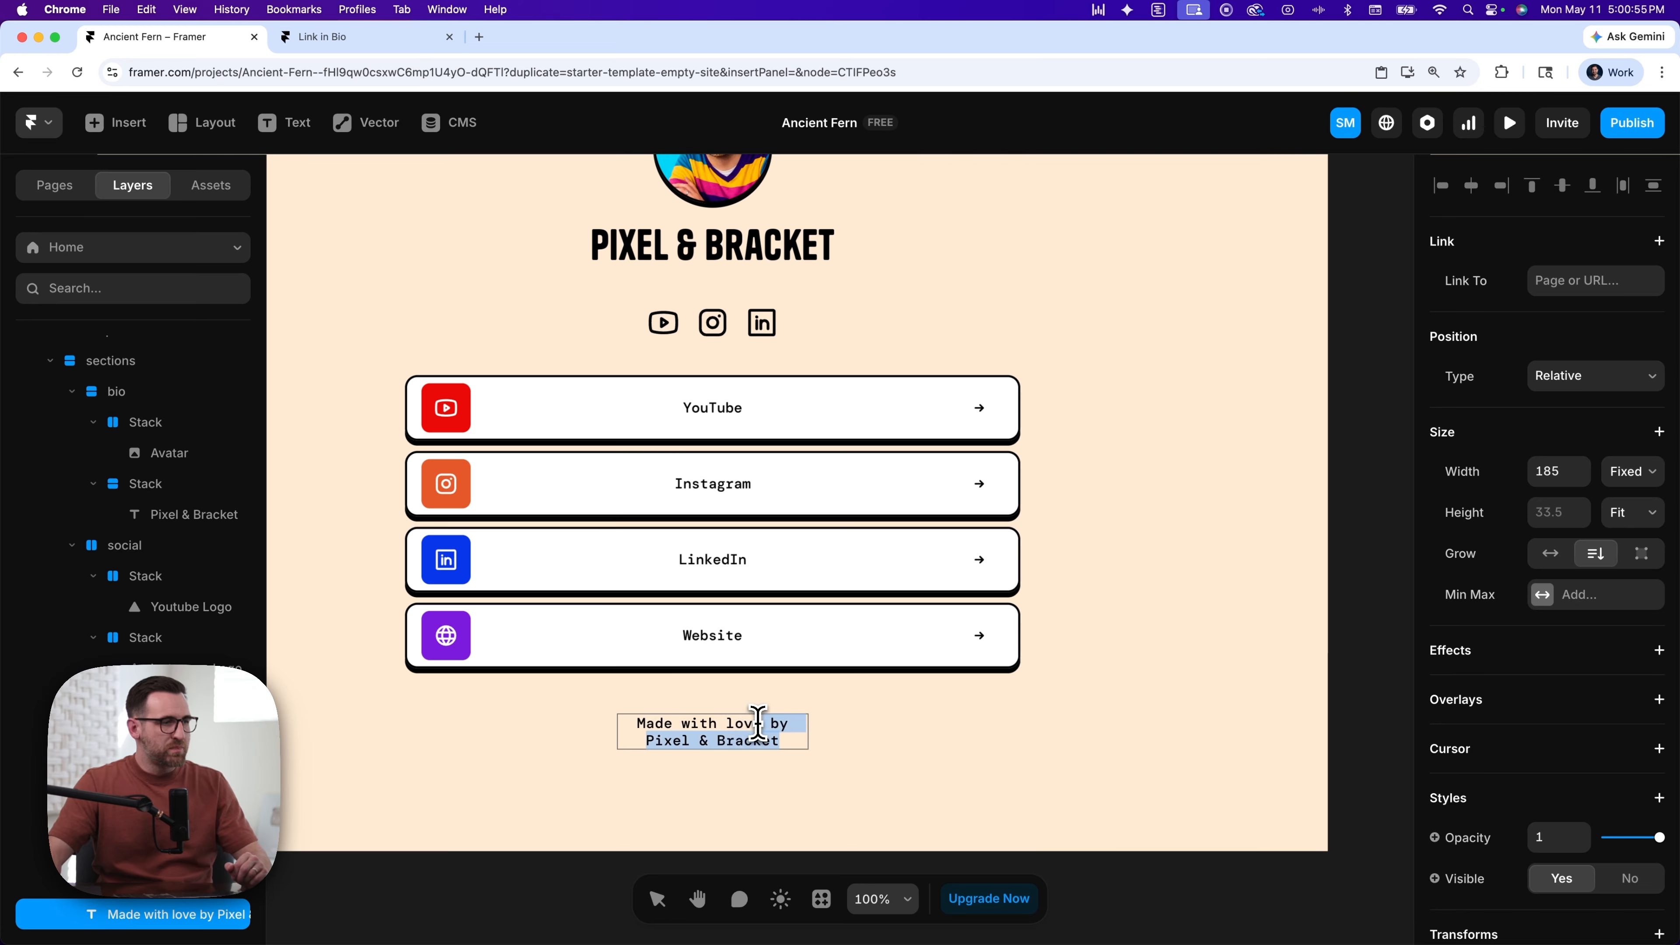
click(727, 723)
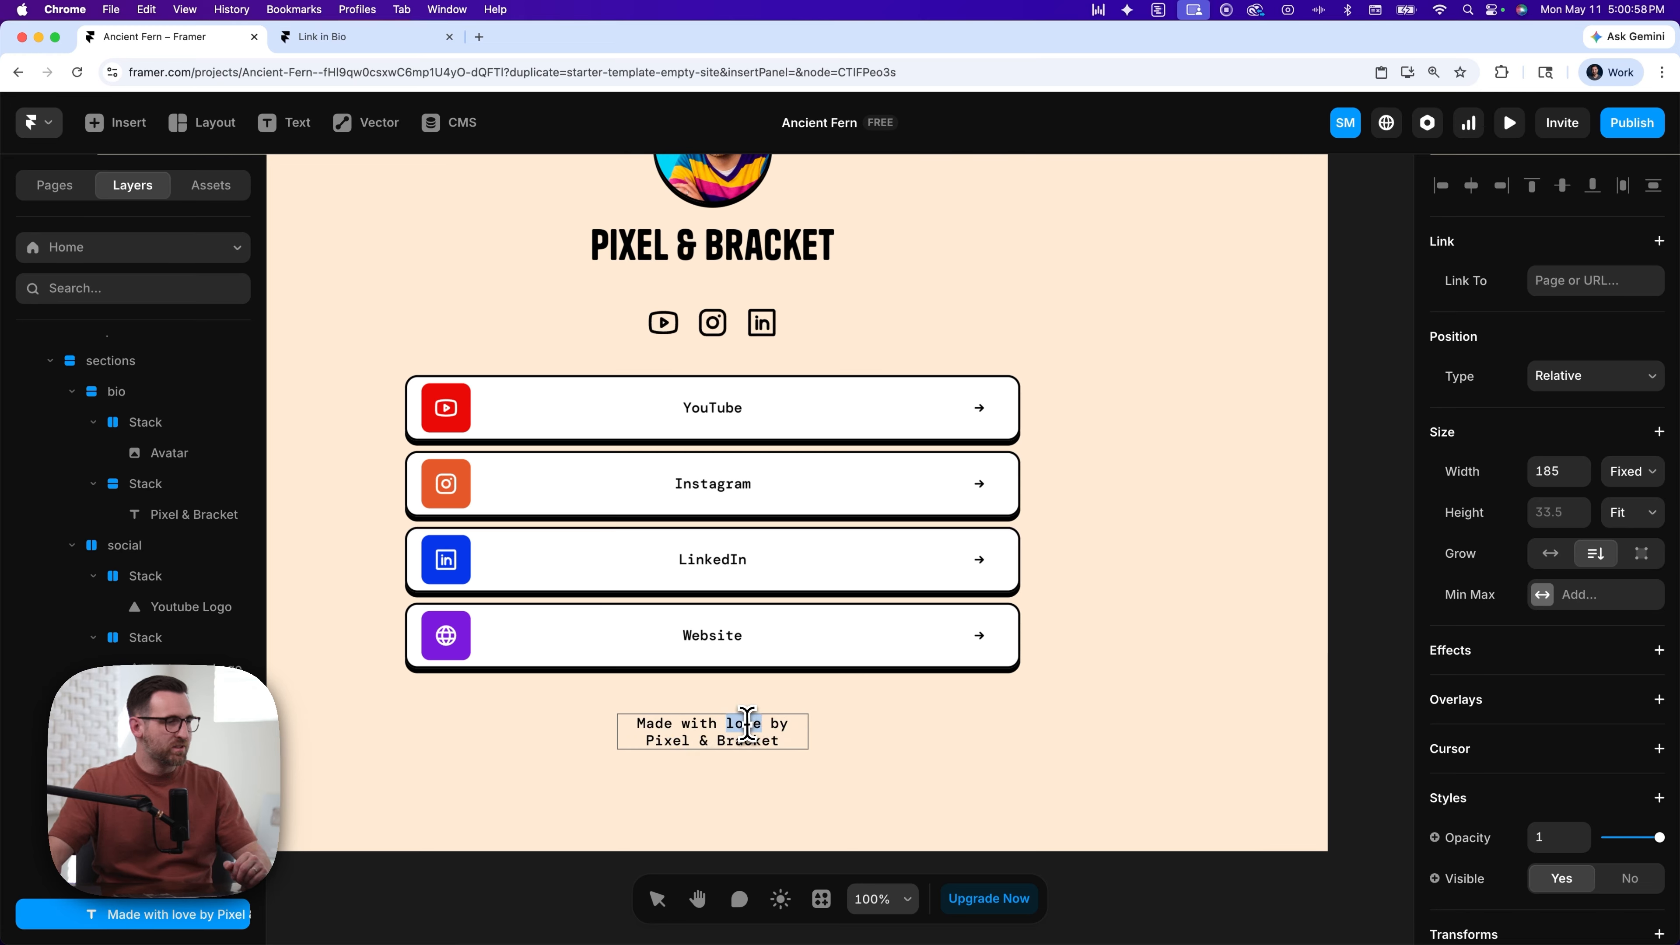
right_click(743, 725)
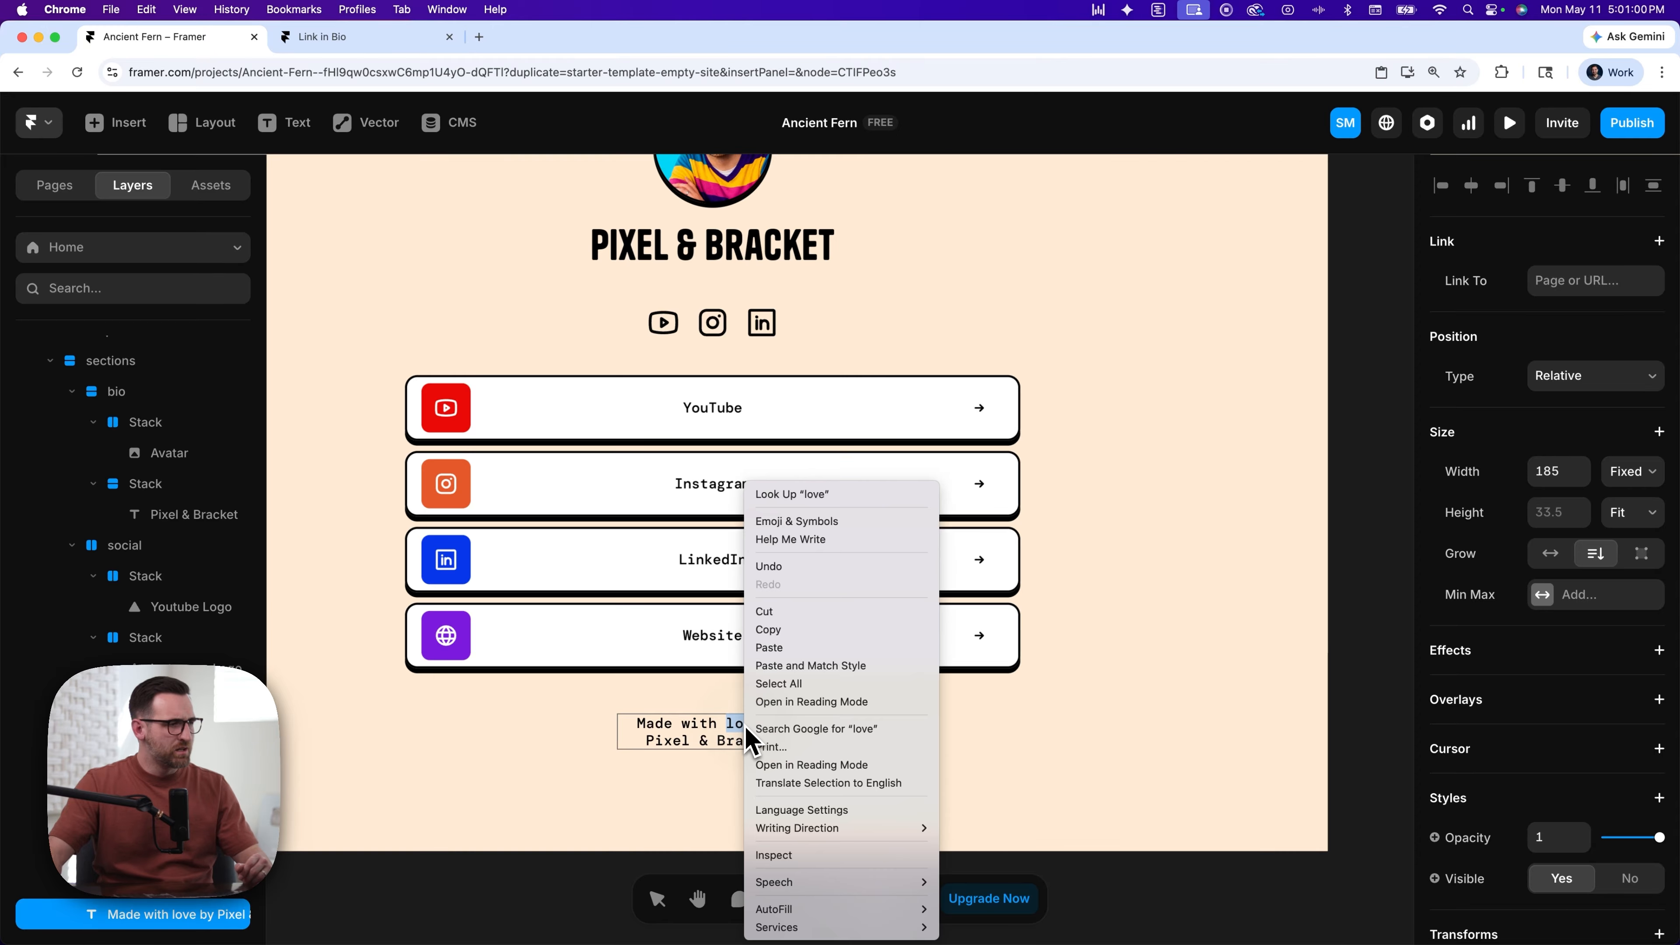
click(797, 523)
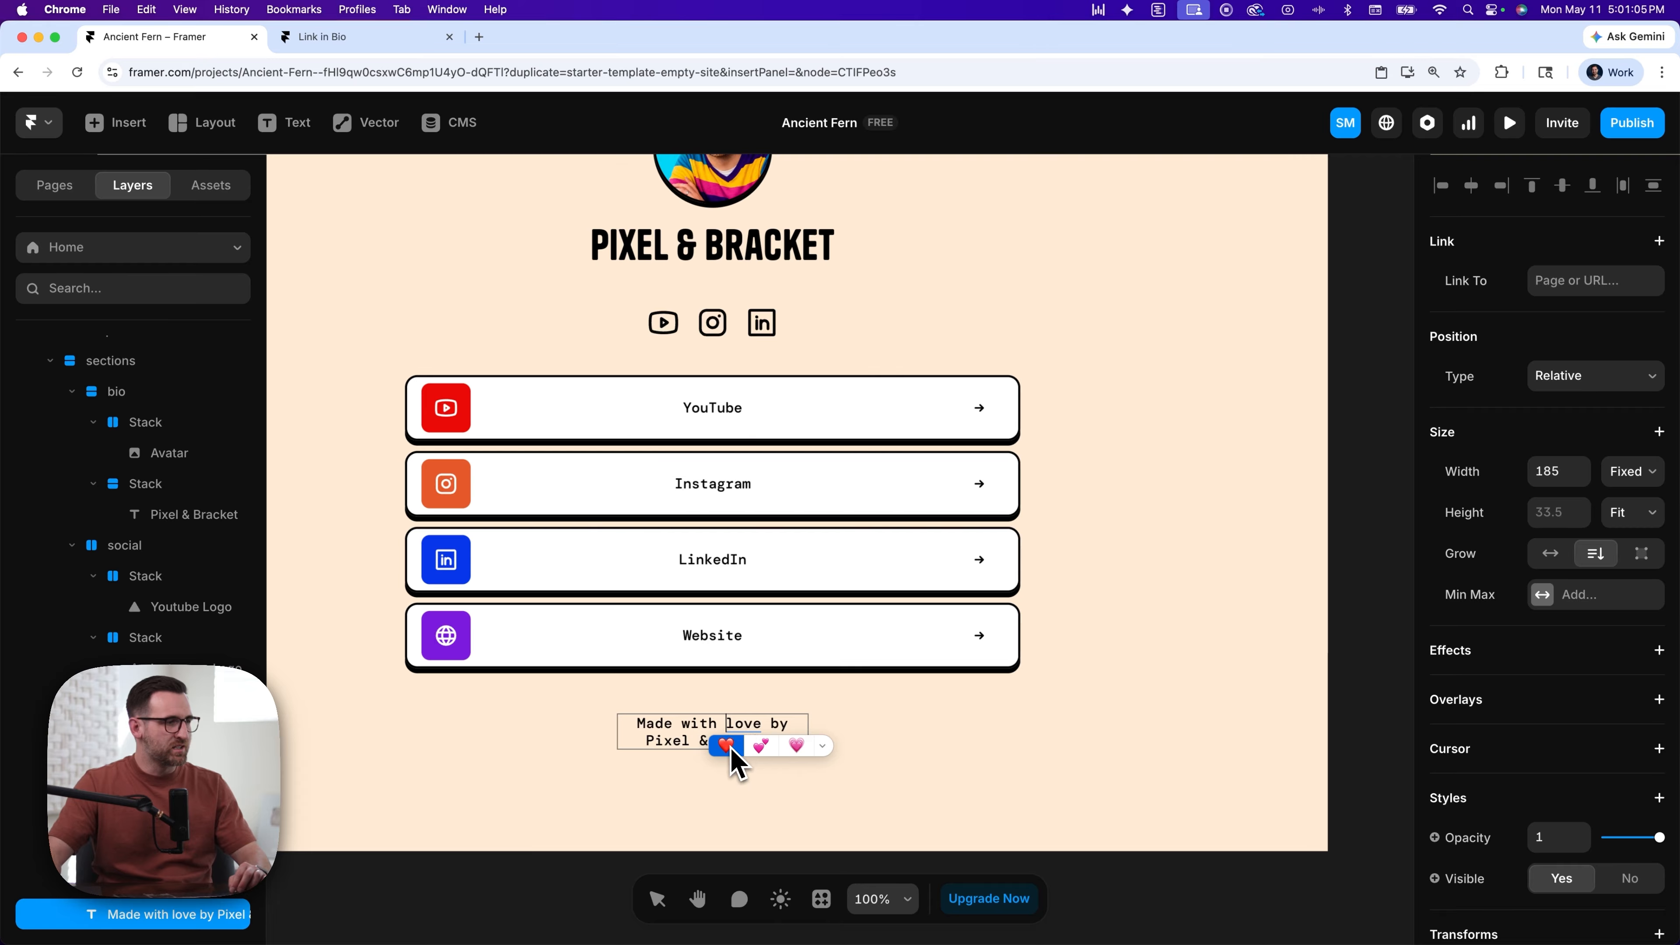
click(727, 746)
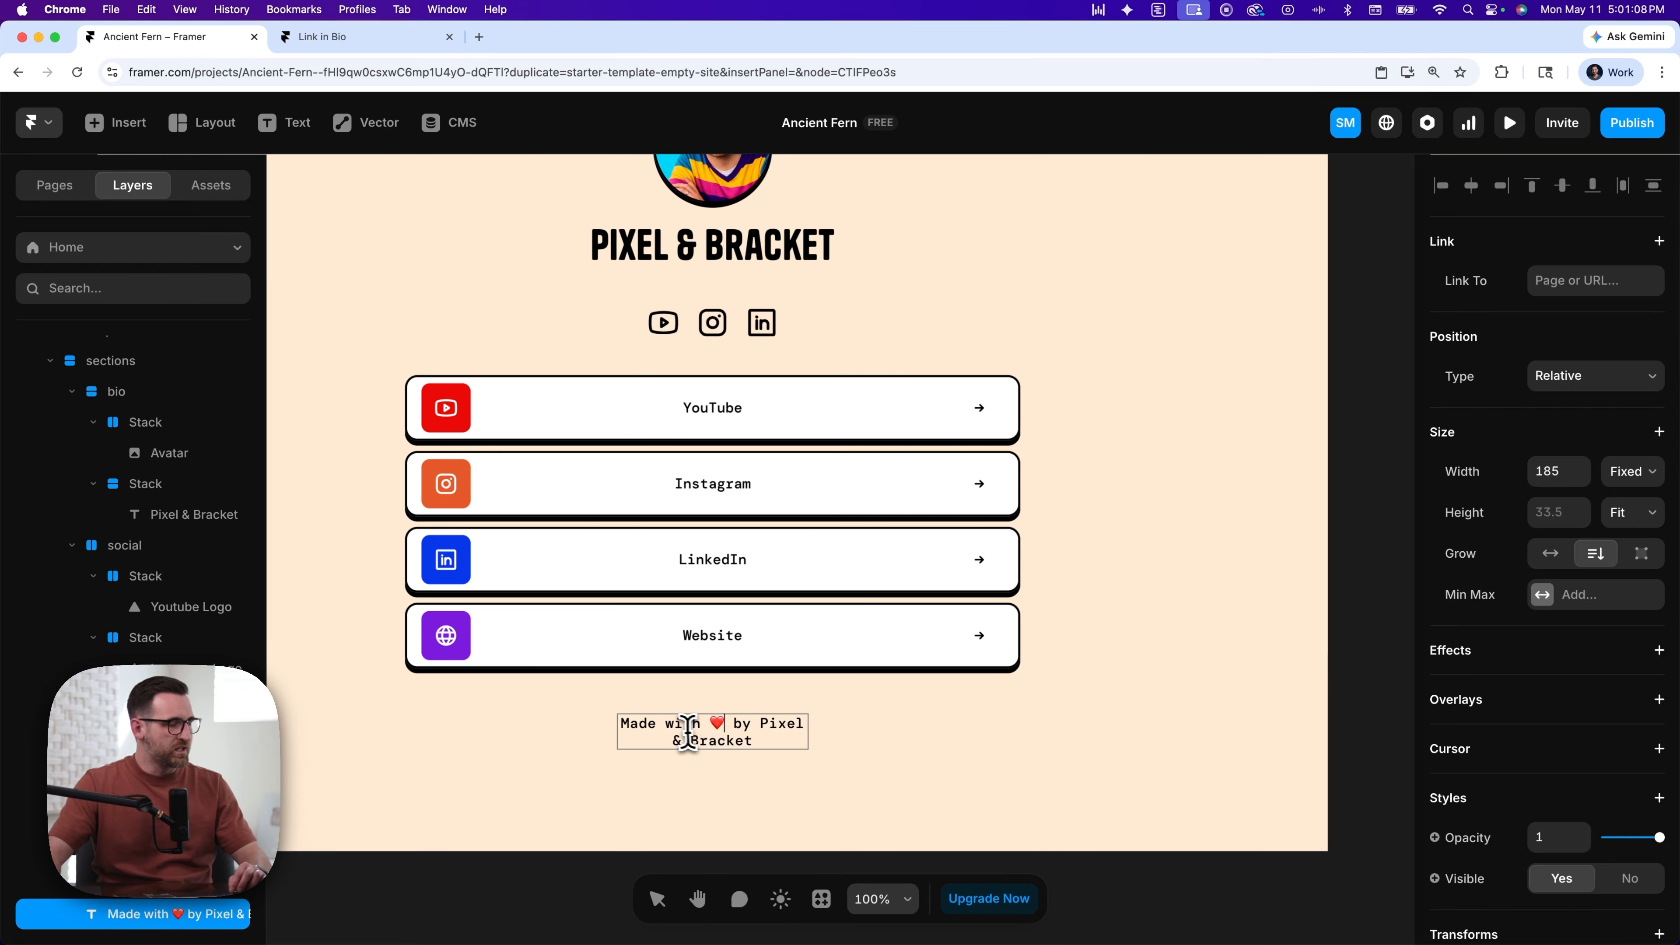
click(834, 739)
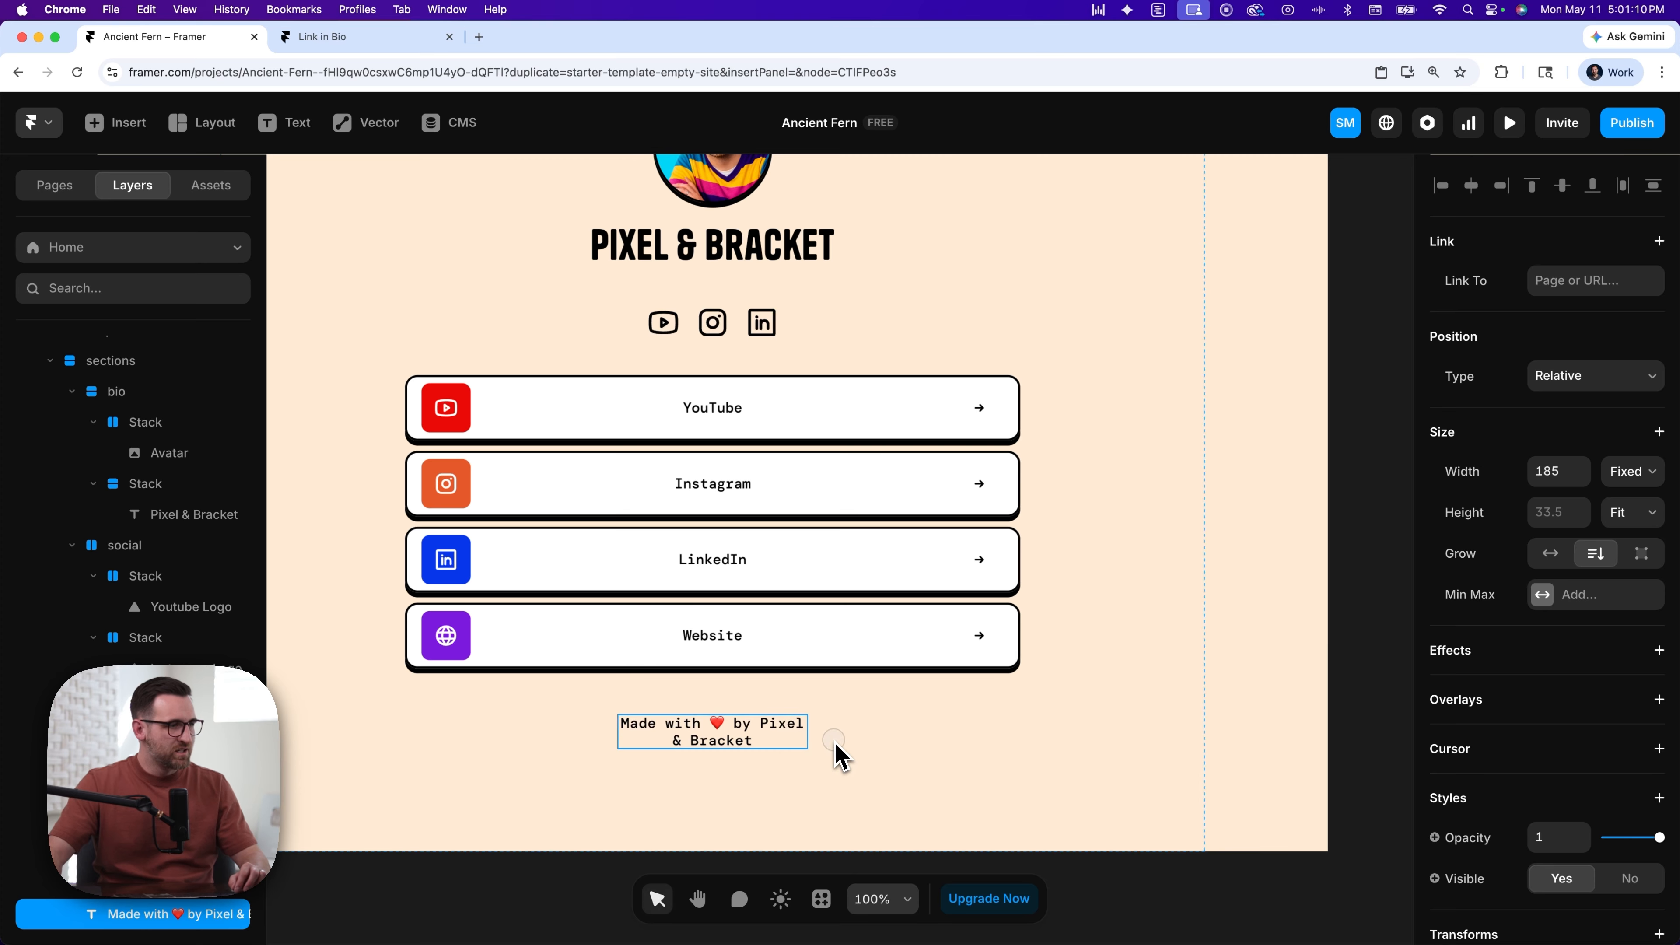
- Widen the footer text box to about 266 and replace the space before "by" with a line break
drag(807, 731, 794, 732)
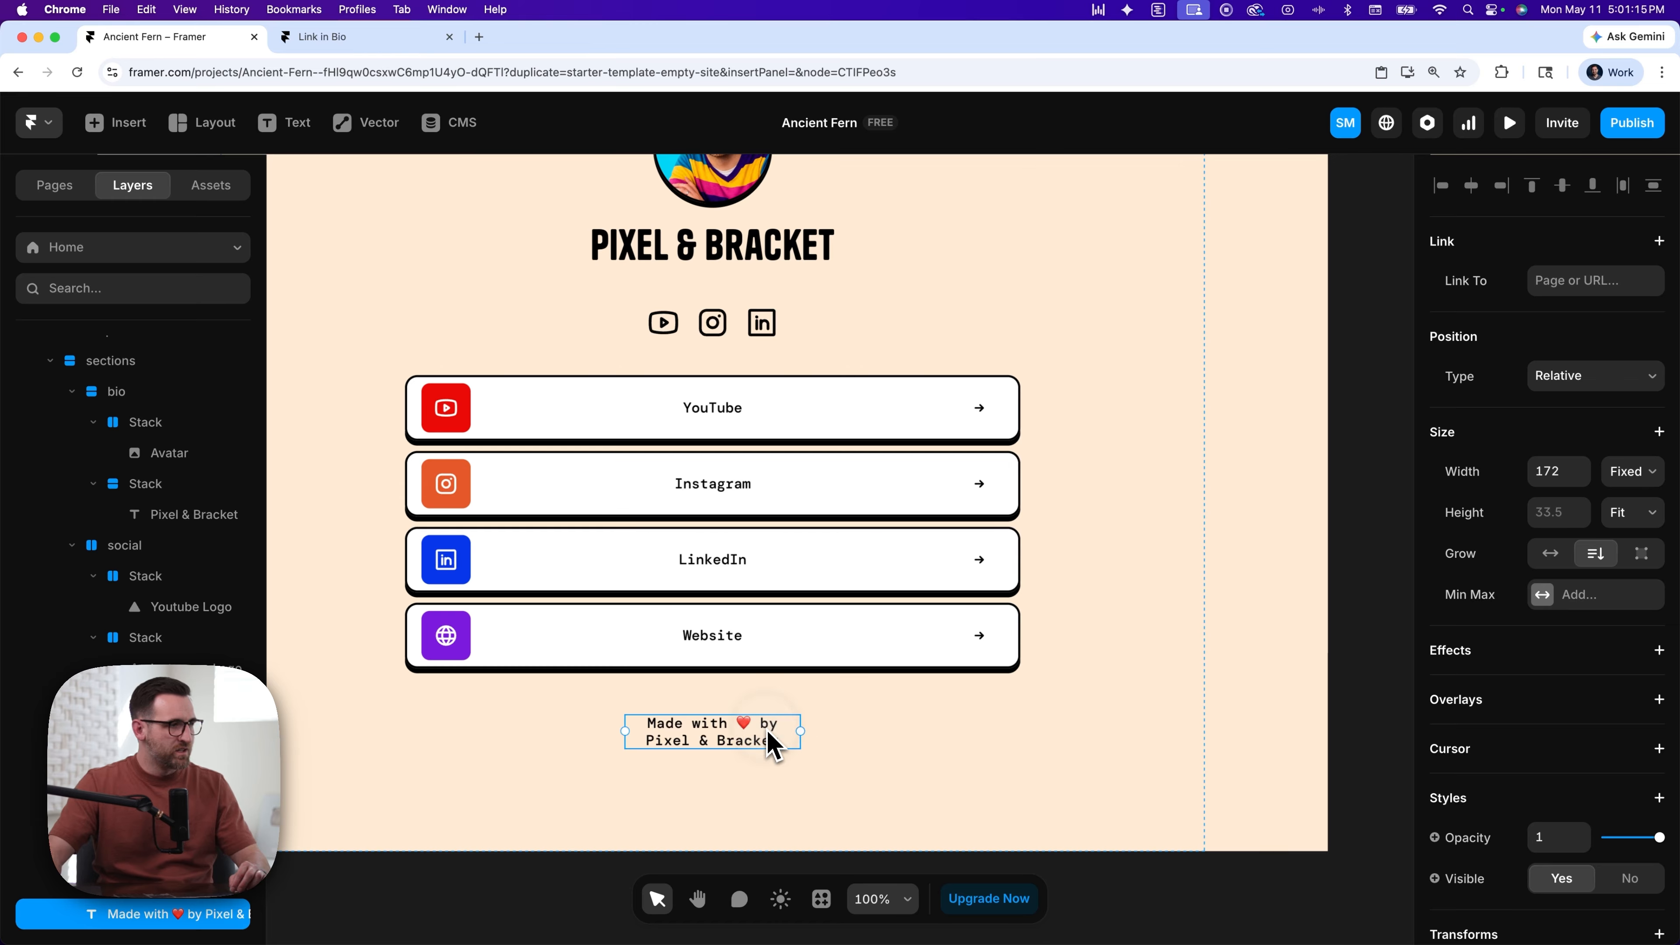
drag(802, 732, 886, 736)
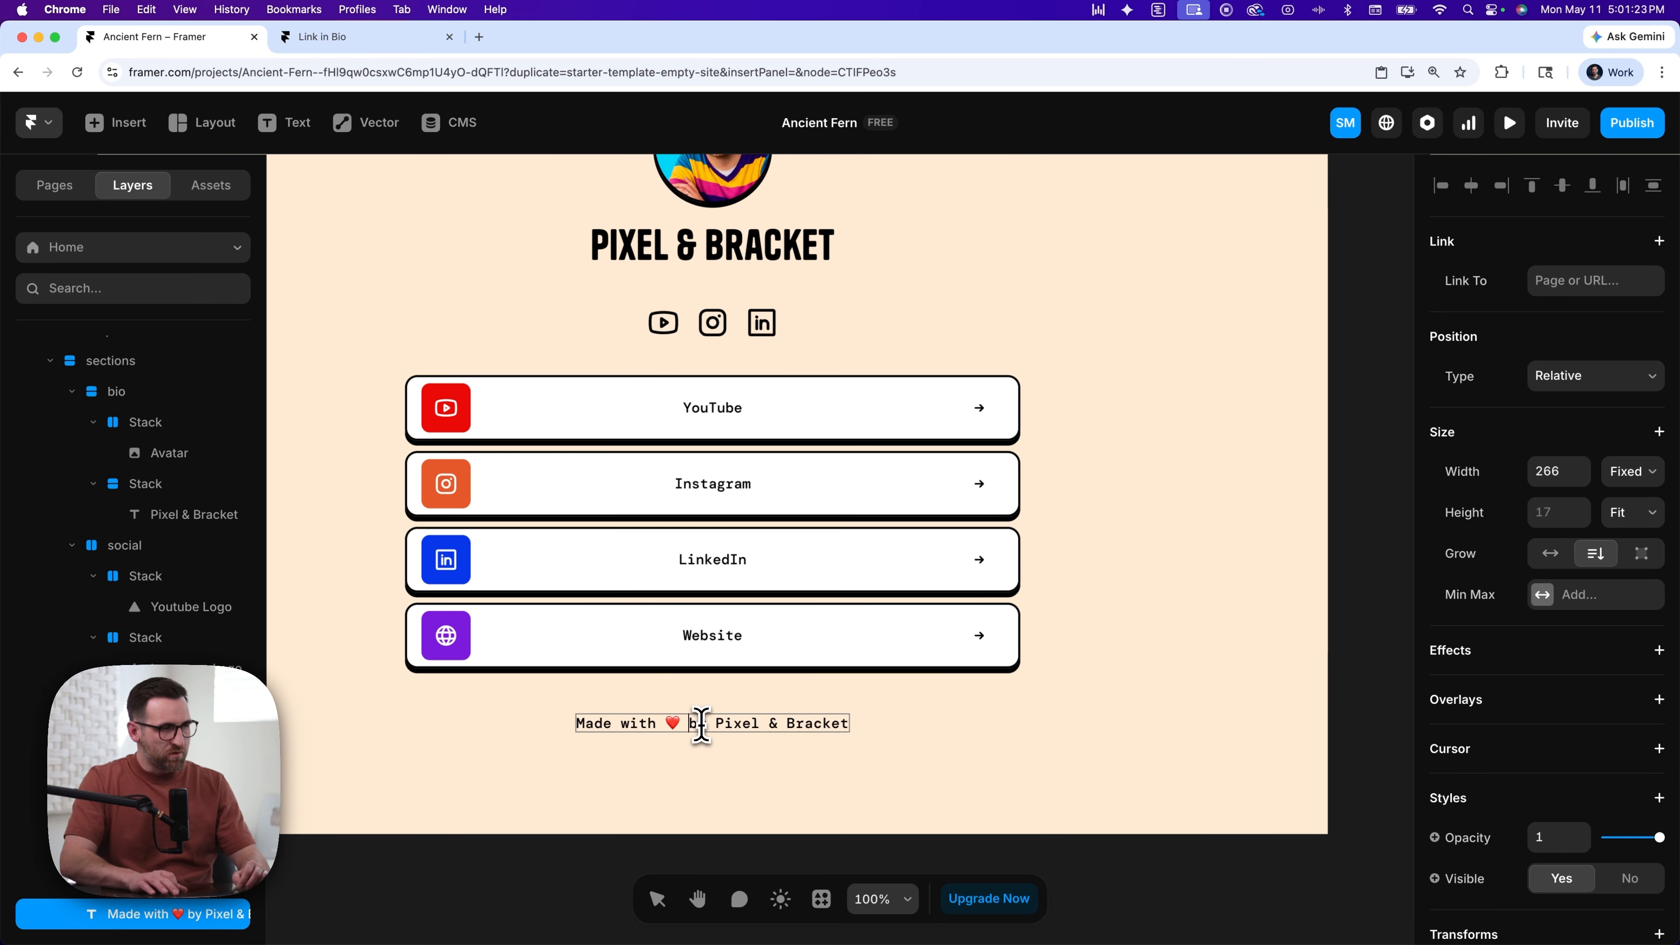
key(BackSpace)
key(Return)
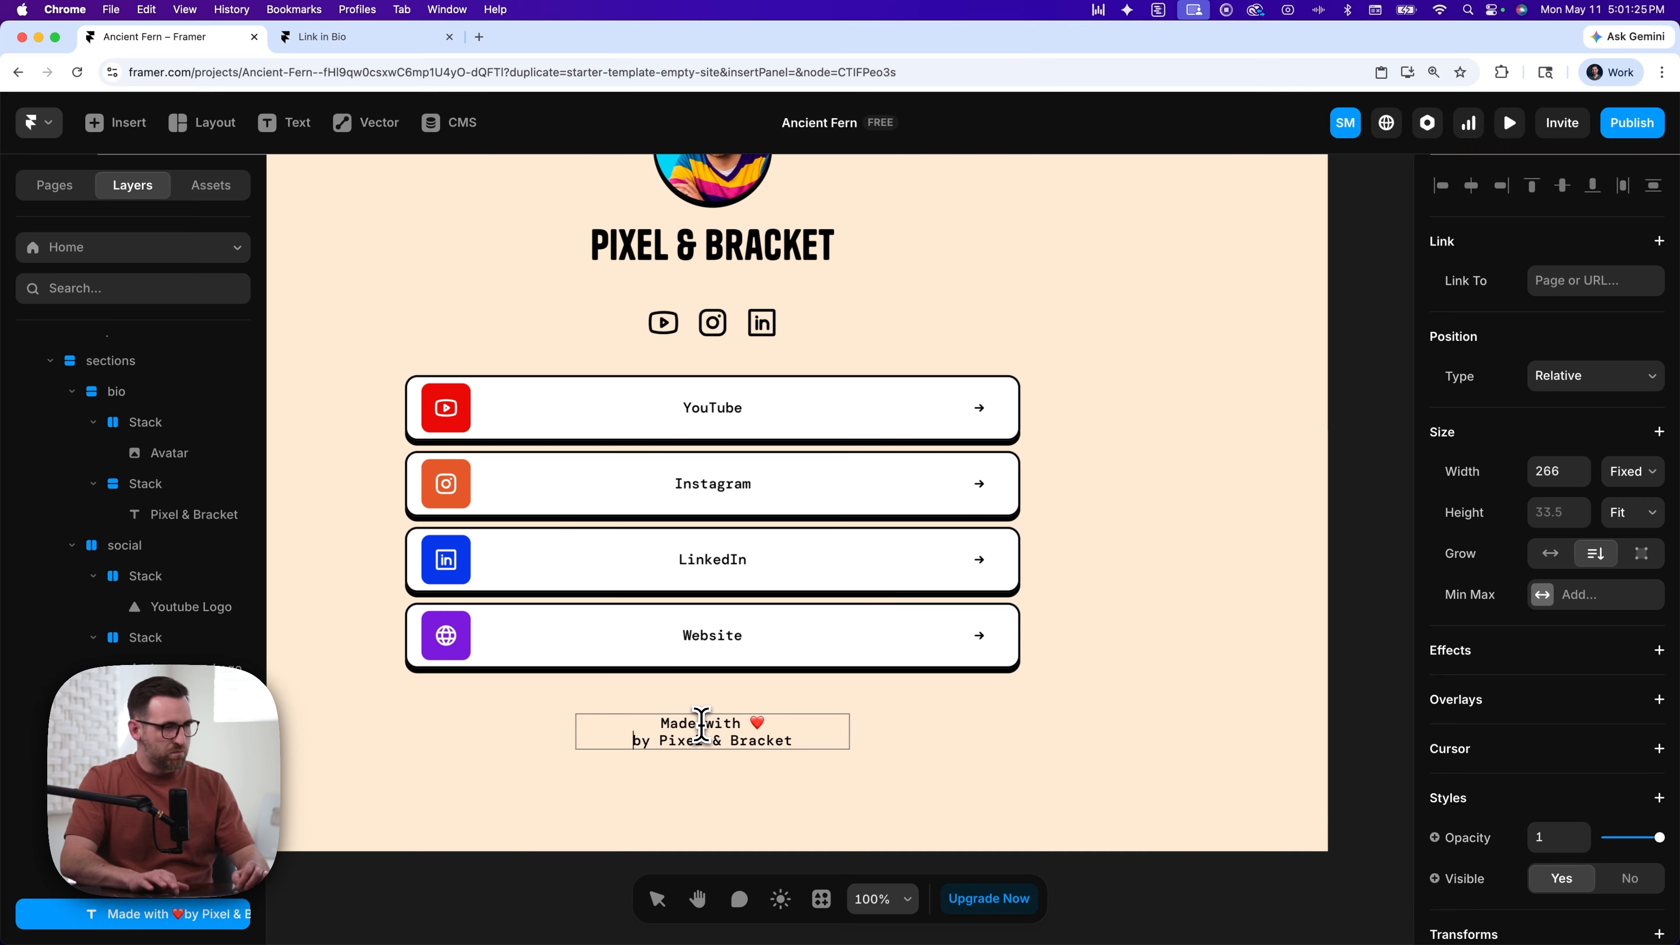
key(Escape)
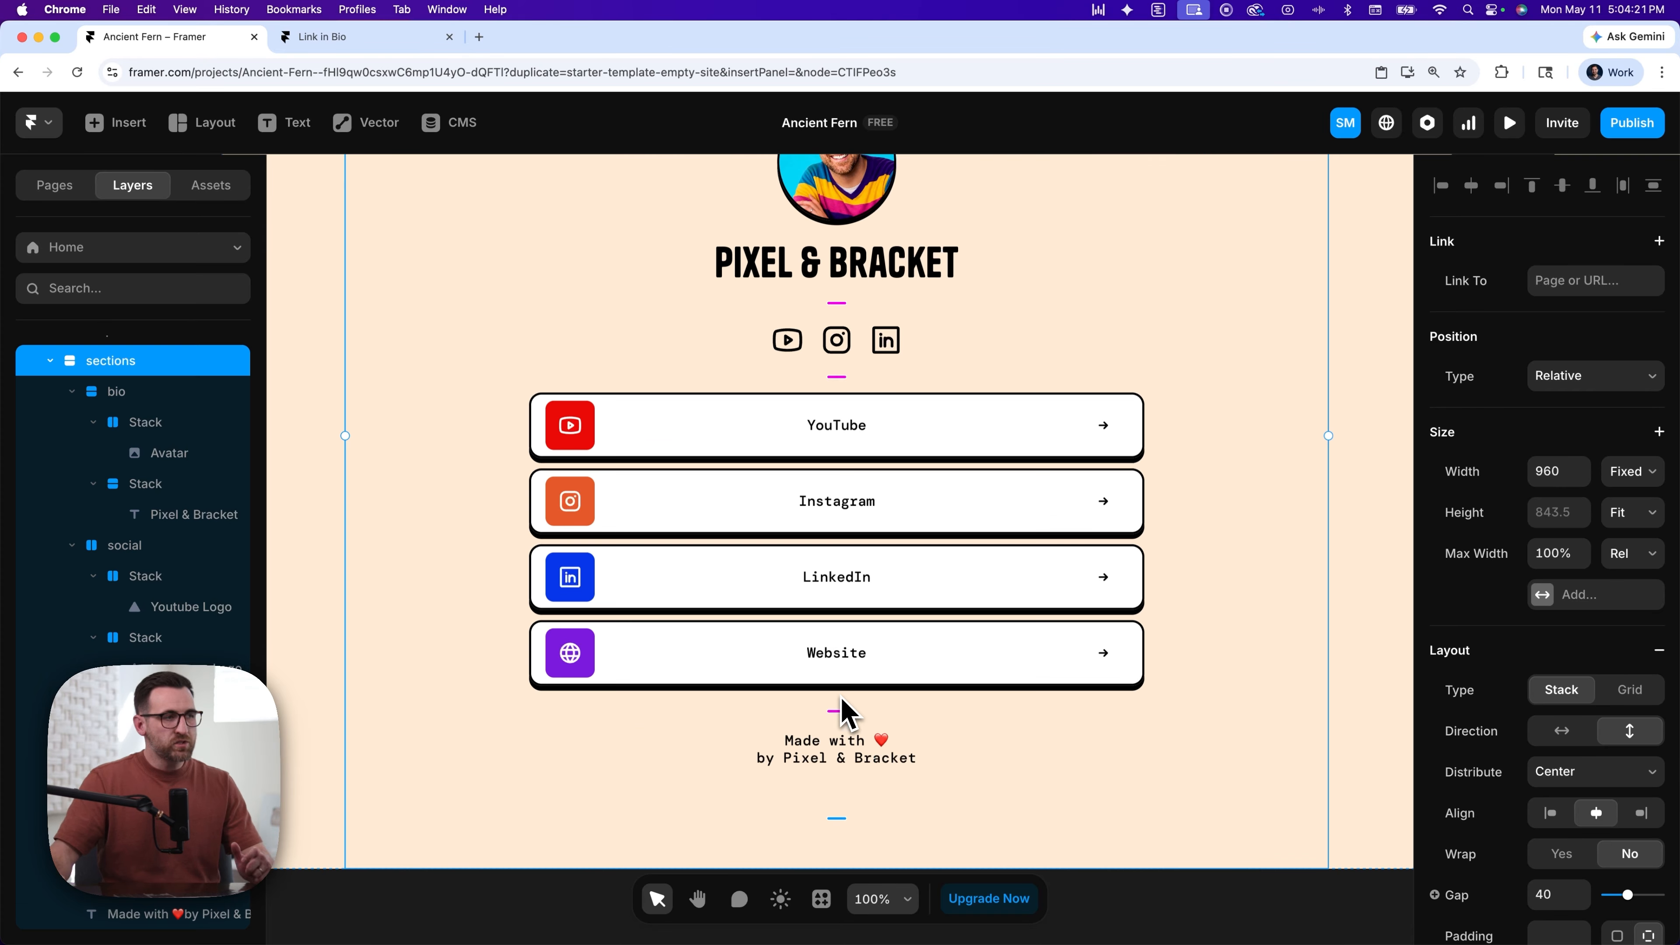
- Collapse the bio, social and links layers and wrap the footer text in its own stack
scroll(1114, 767, down, 3)
scroll(1106, 761, down, 1)
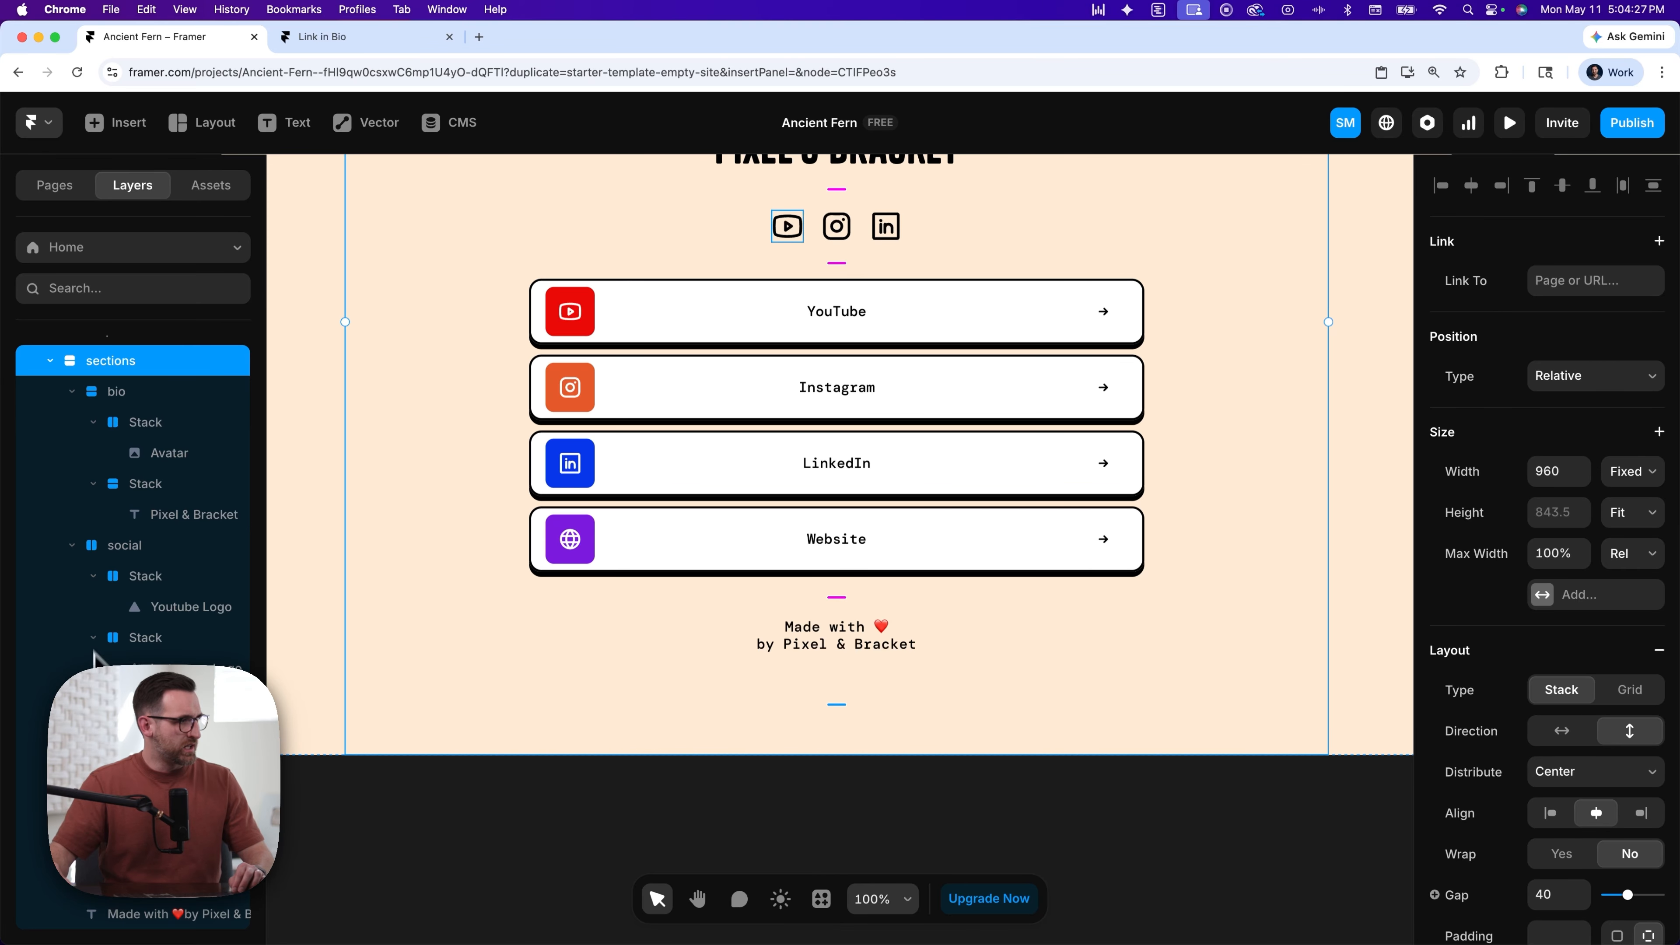
click(71, 545)
click(72, 391)
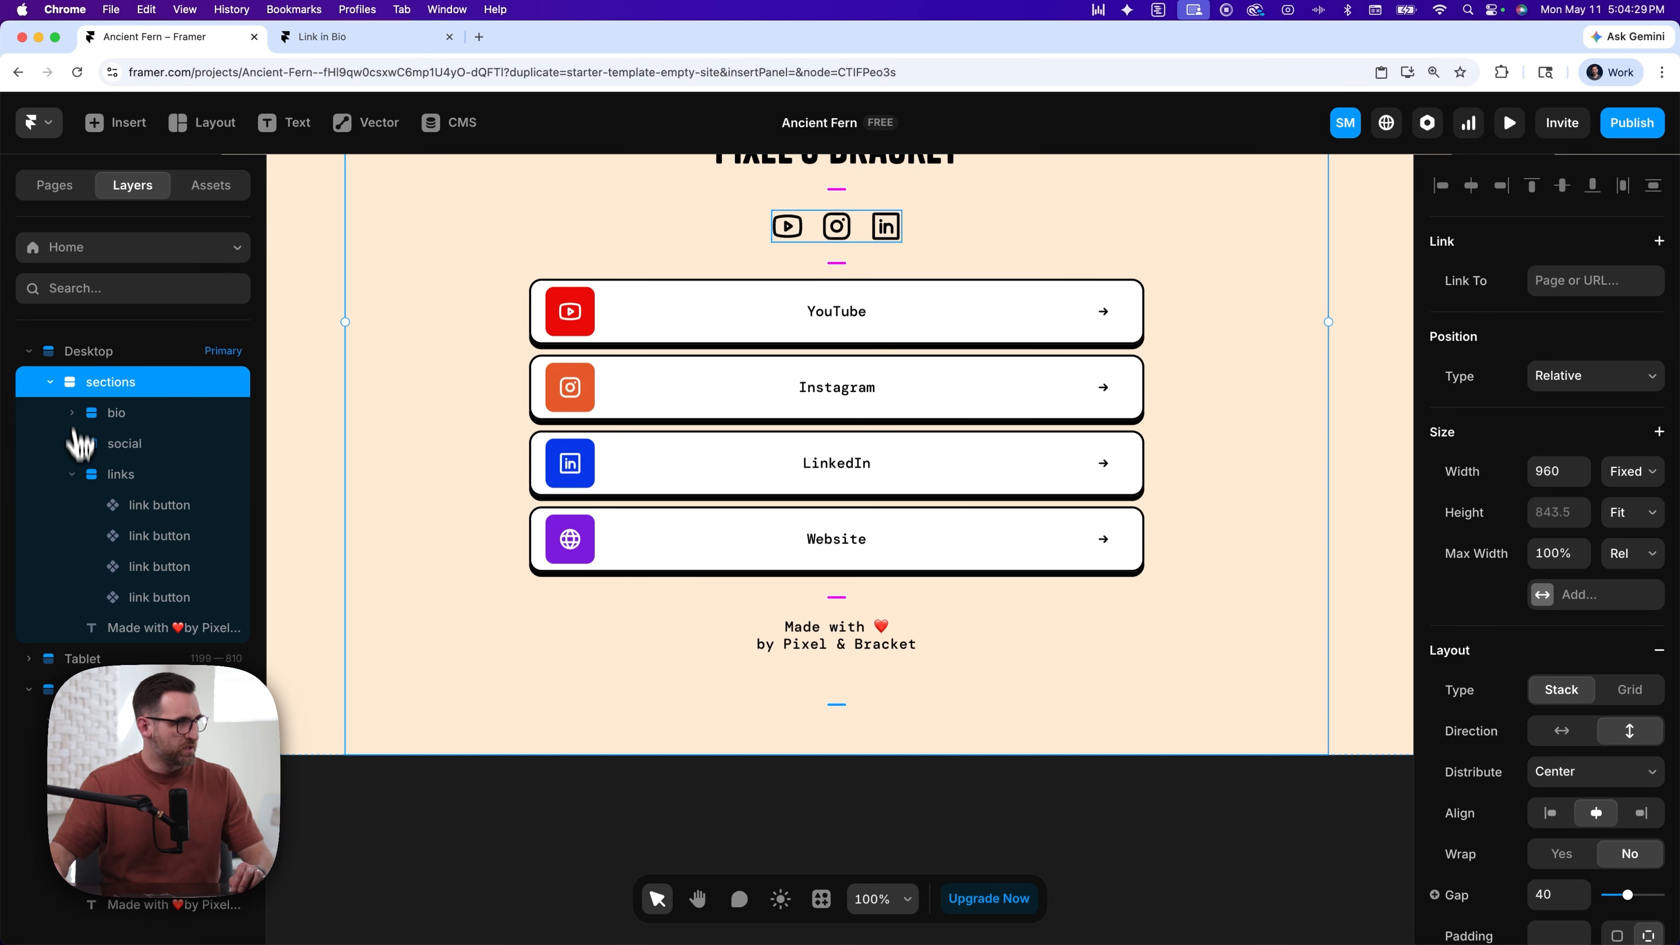
click(71, 474)
click(130, 506)
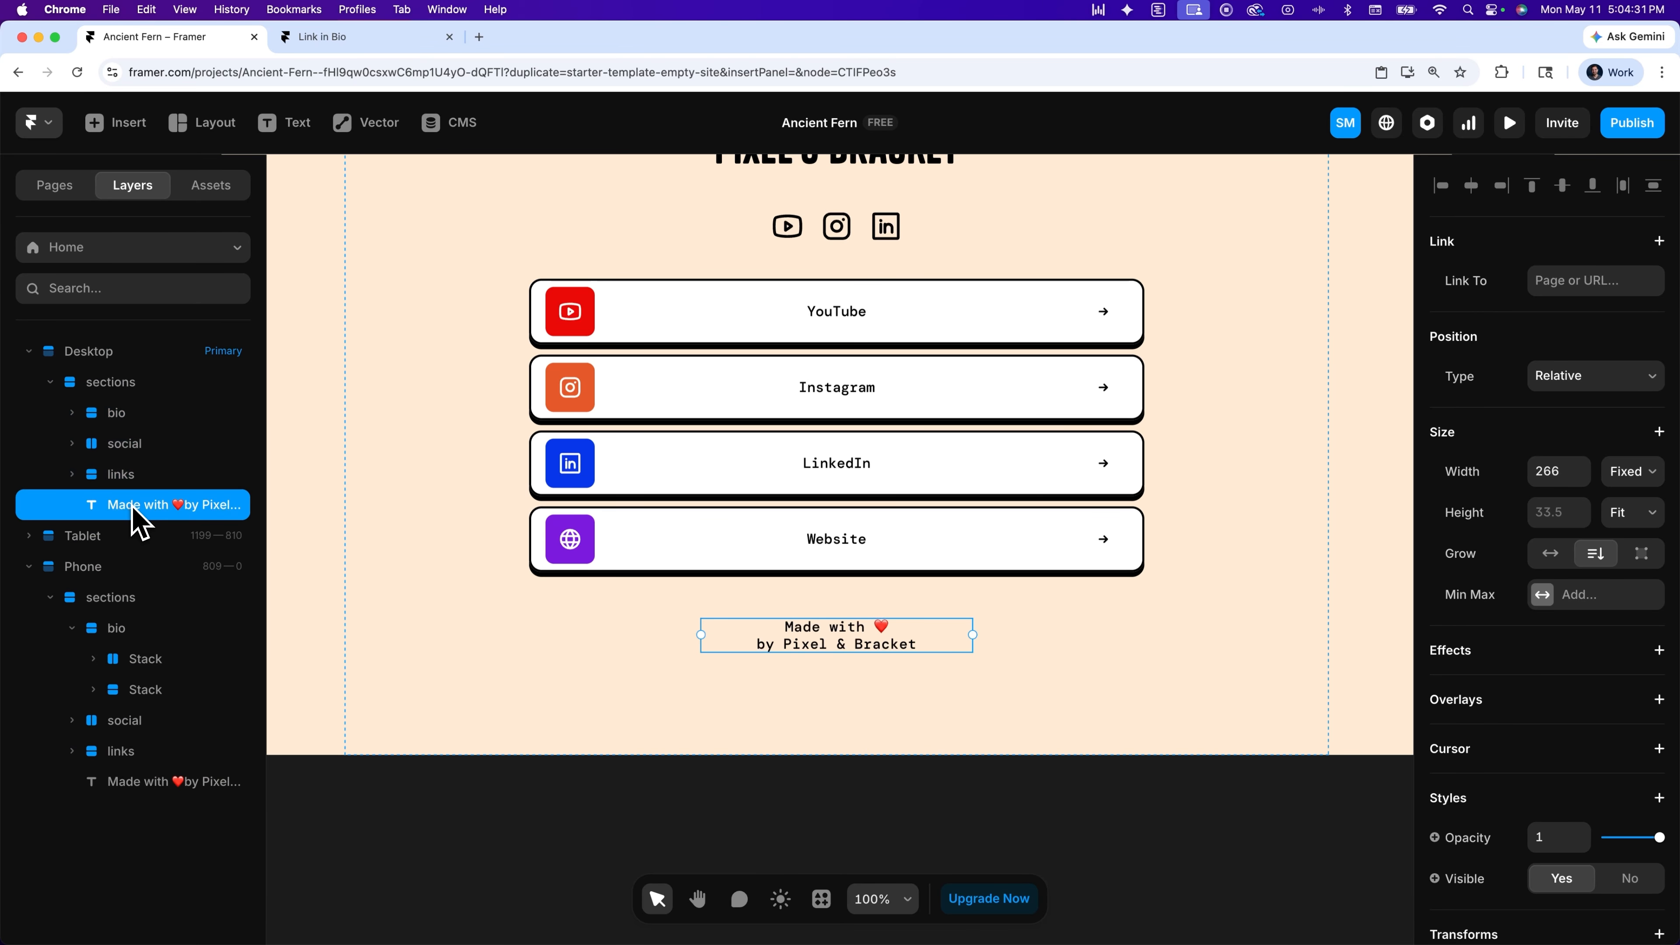
right_click(139, 520)
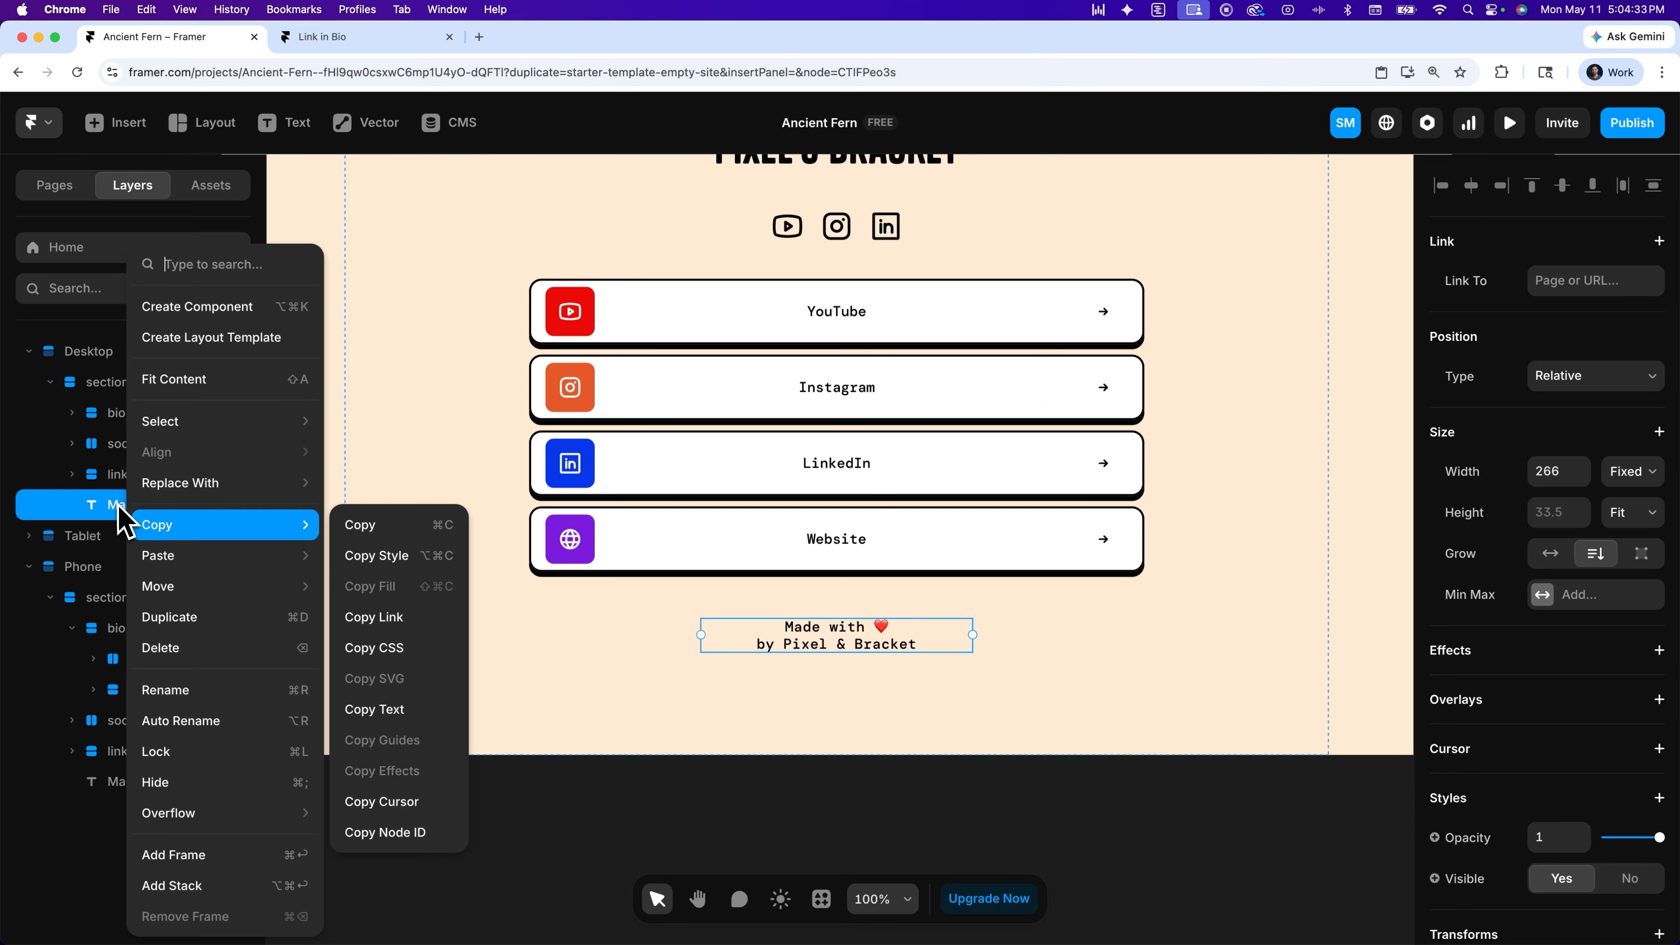
click(228, 887)
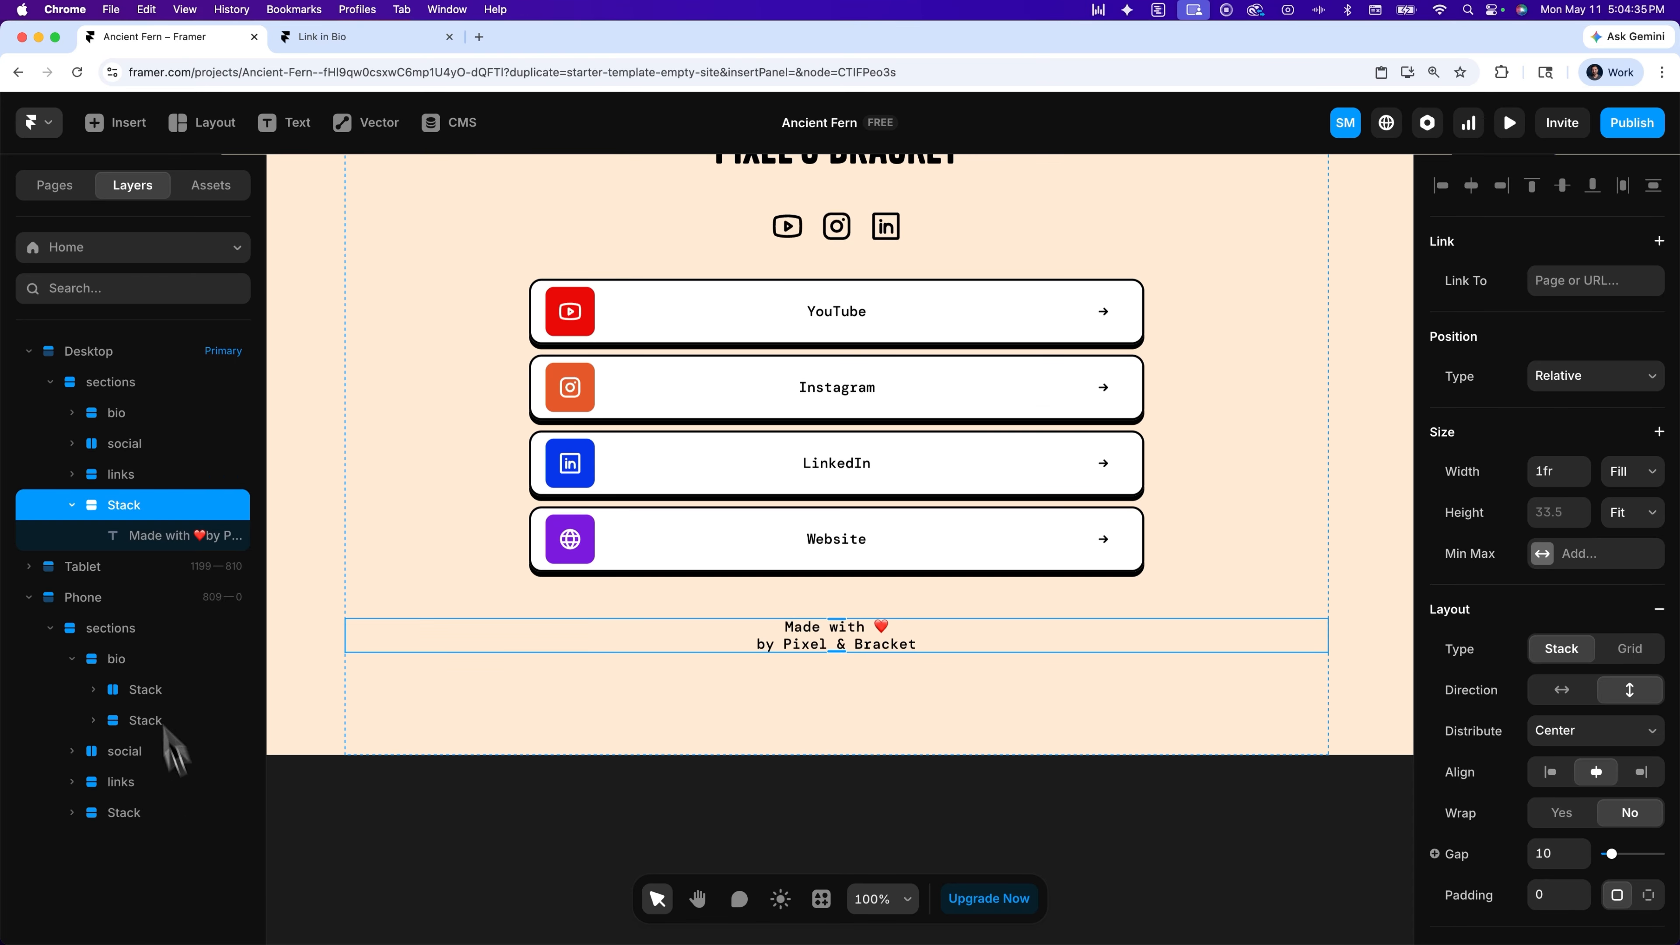
- Rename the new stack around the footer text as footer and collapse it in the layer tree
double_click(118, 515)
text(footer)
key(Return)
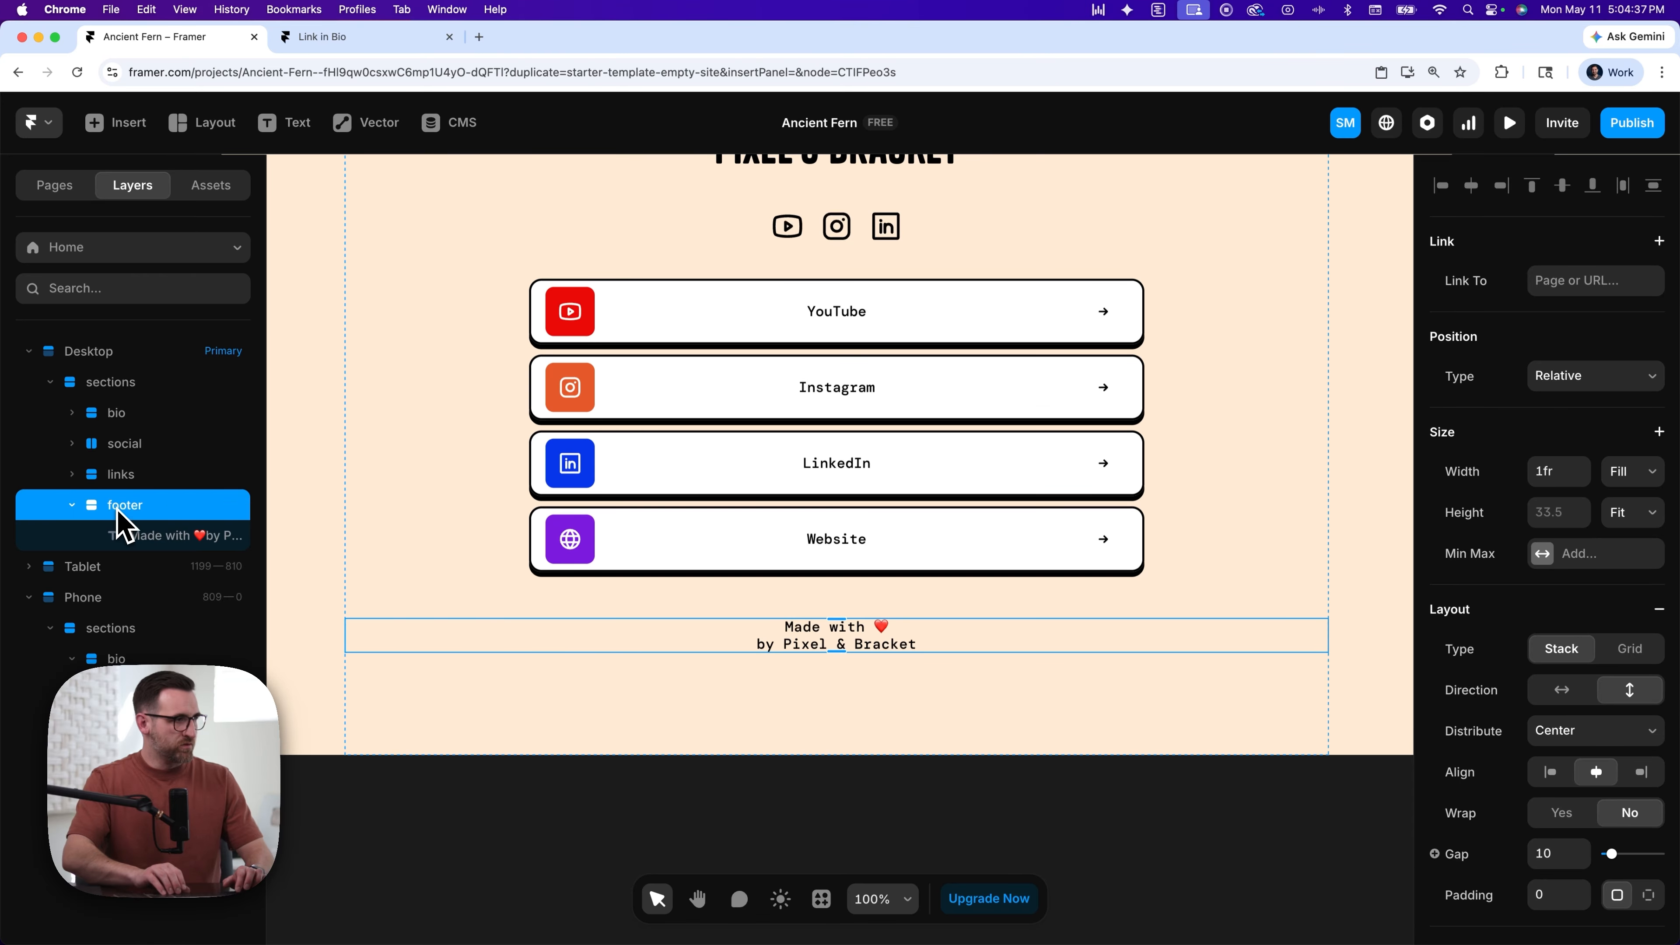
click(72, 506)
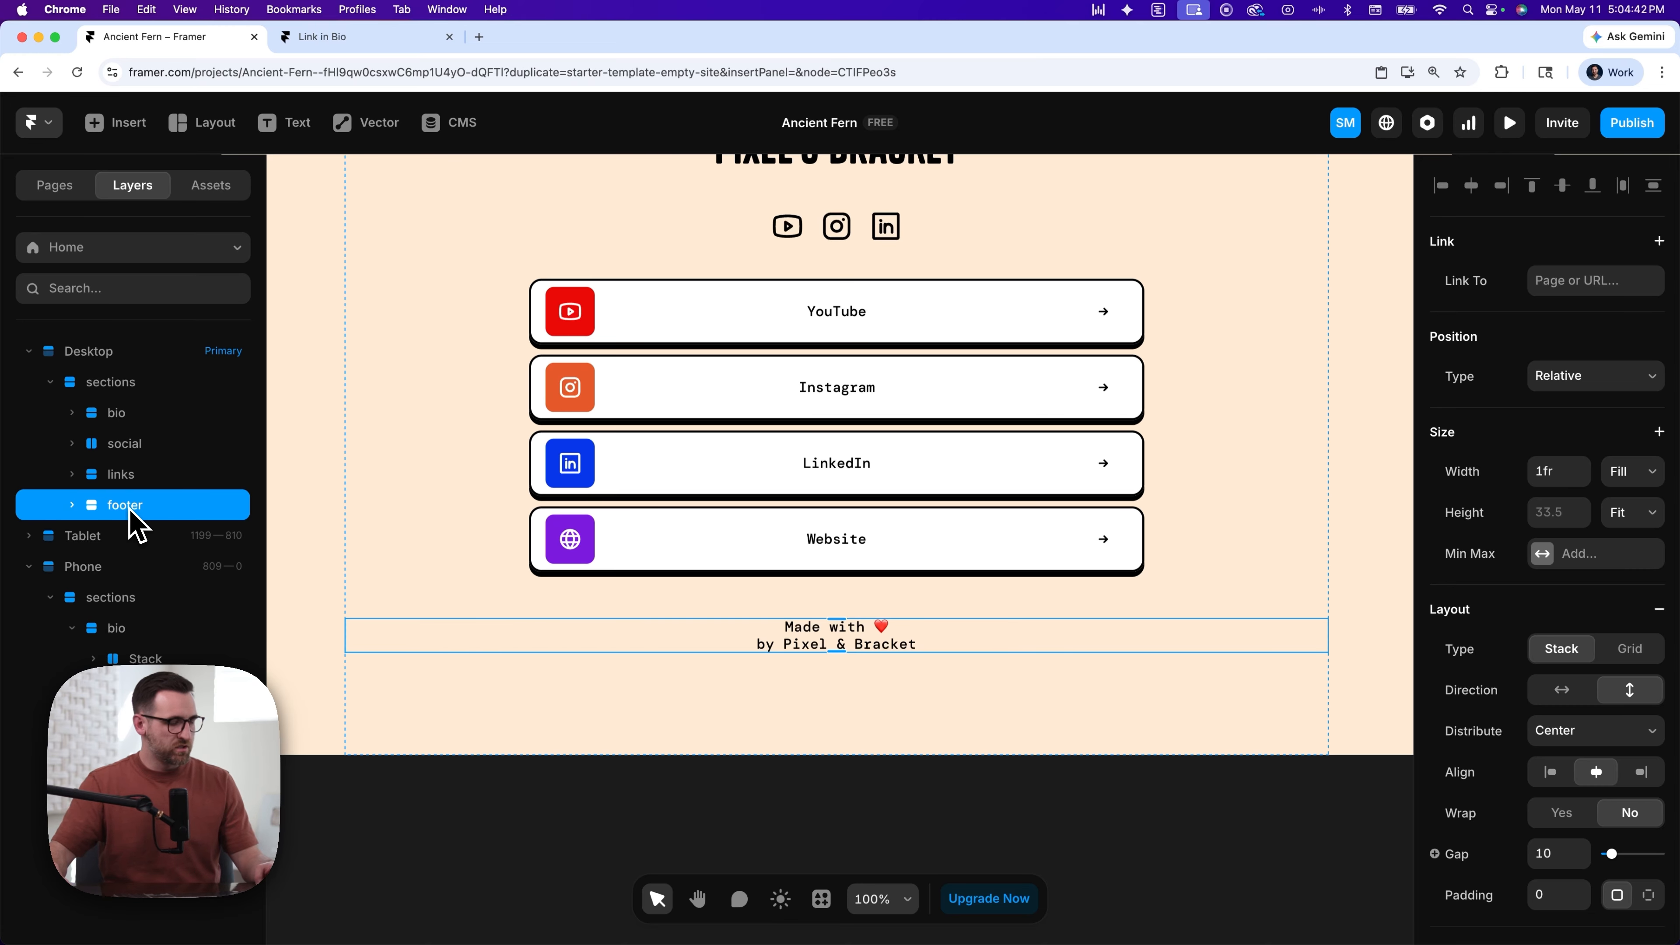
- Duplicate the footer stack and replace the text in the upper copy with "Latest Content"
key(alt)
drag(129, 507, 138, 499)
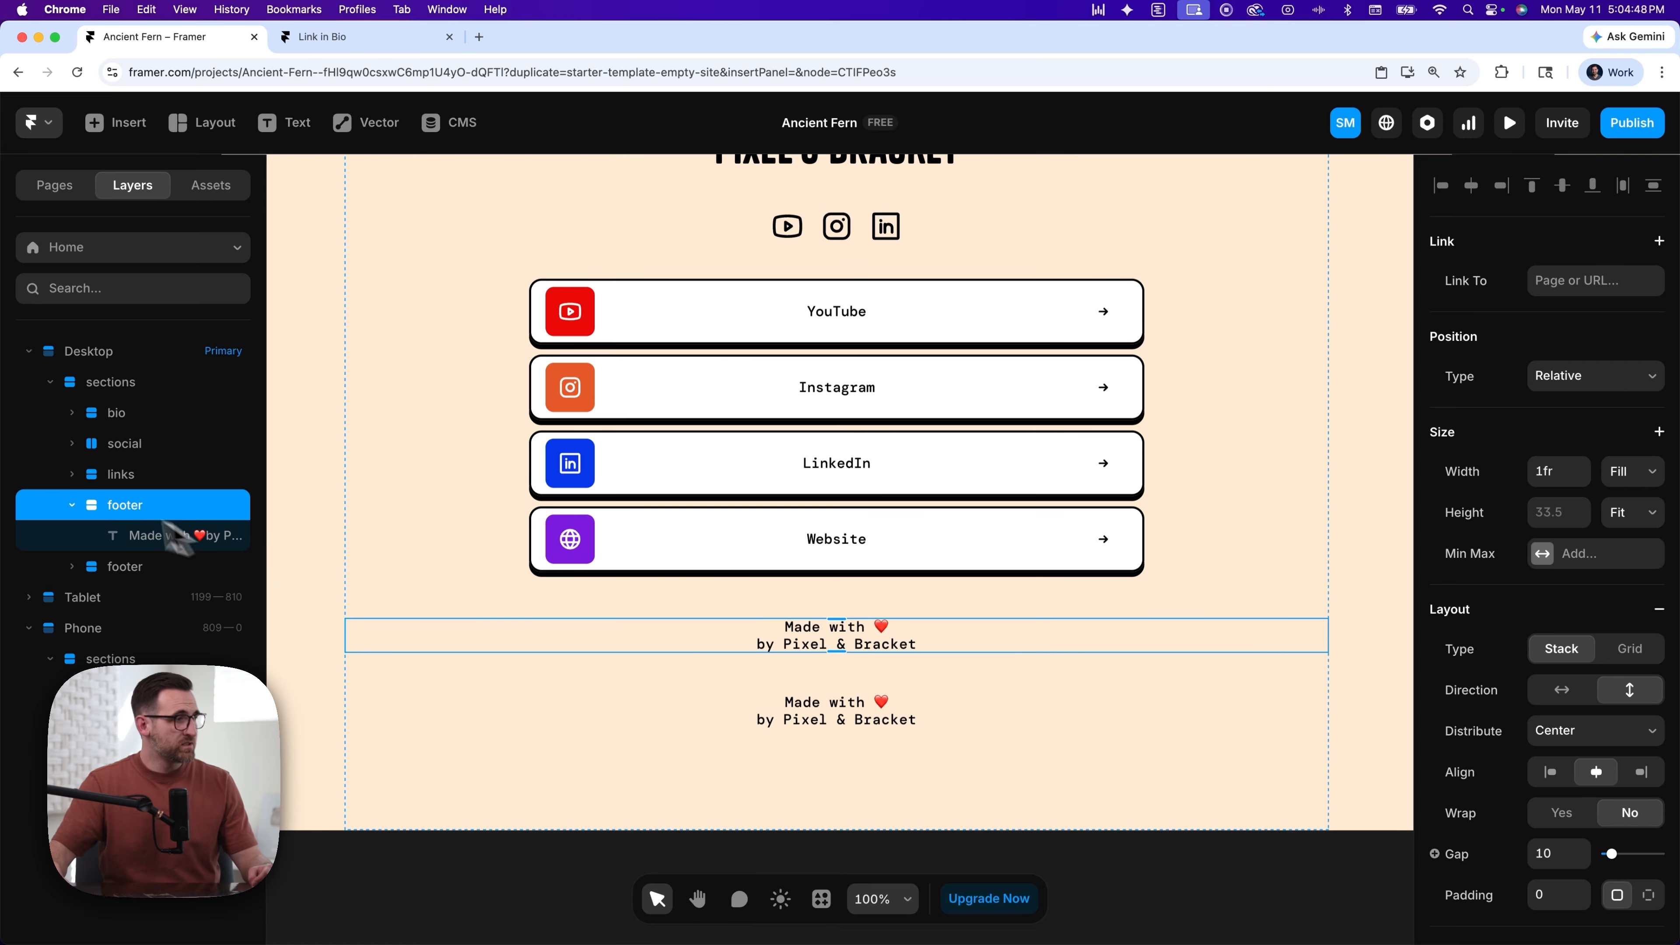
click(96, 533)
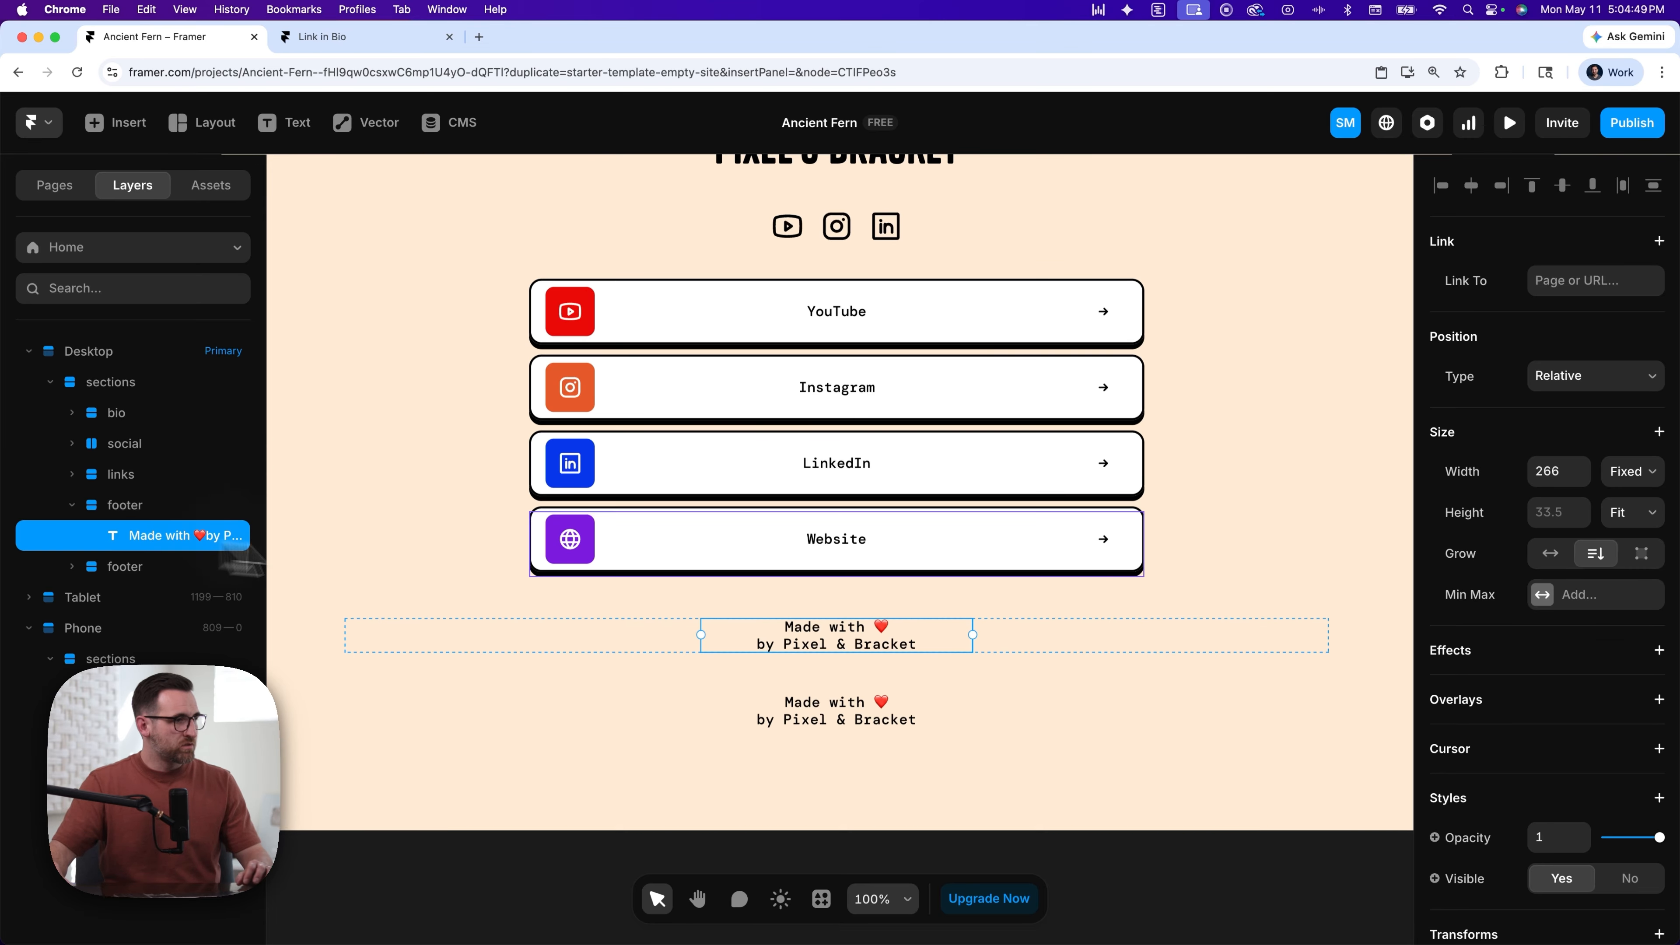
double_click(850, 640)
text(L)
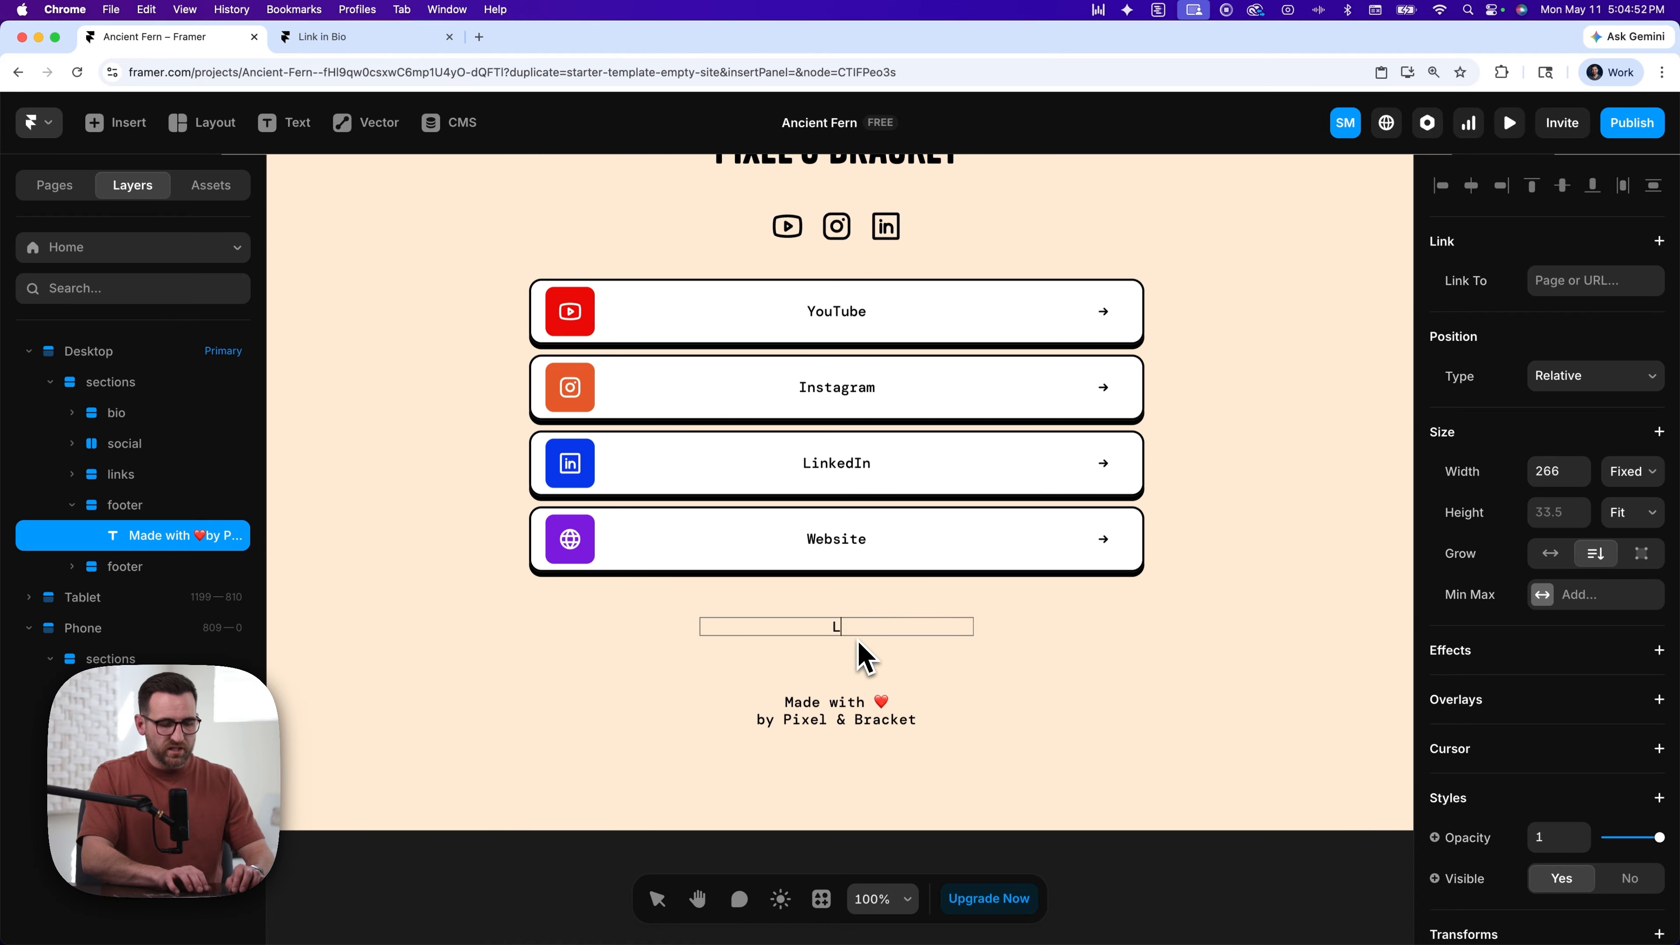
text(atest Content)
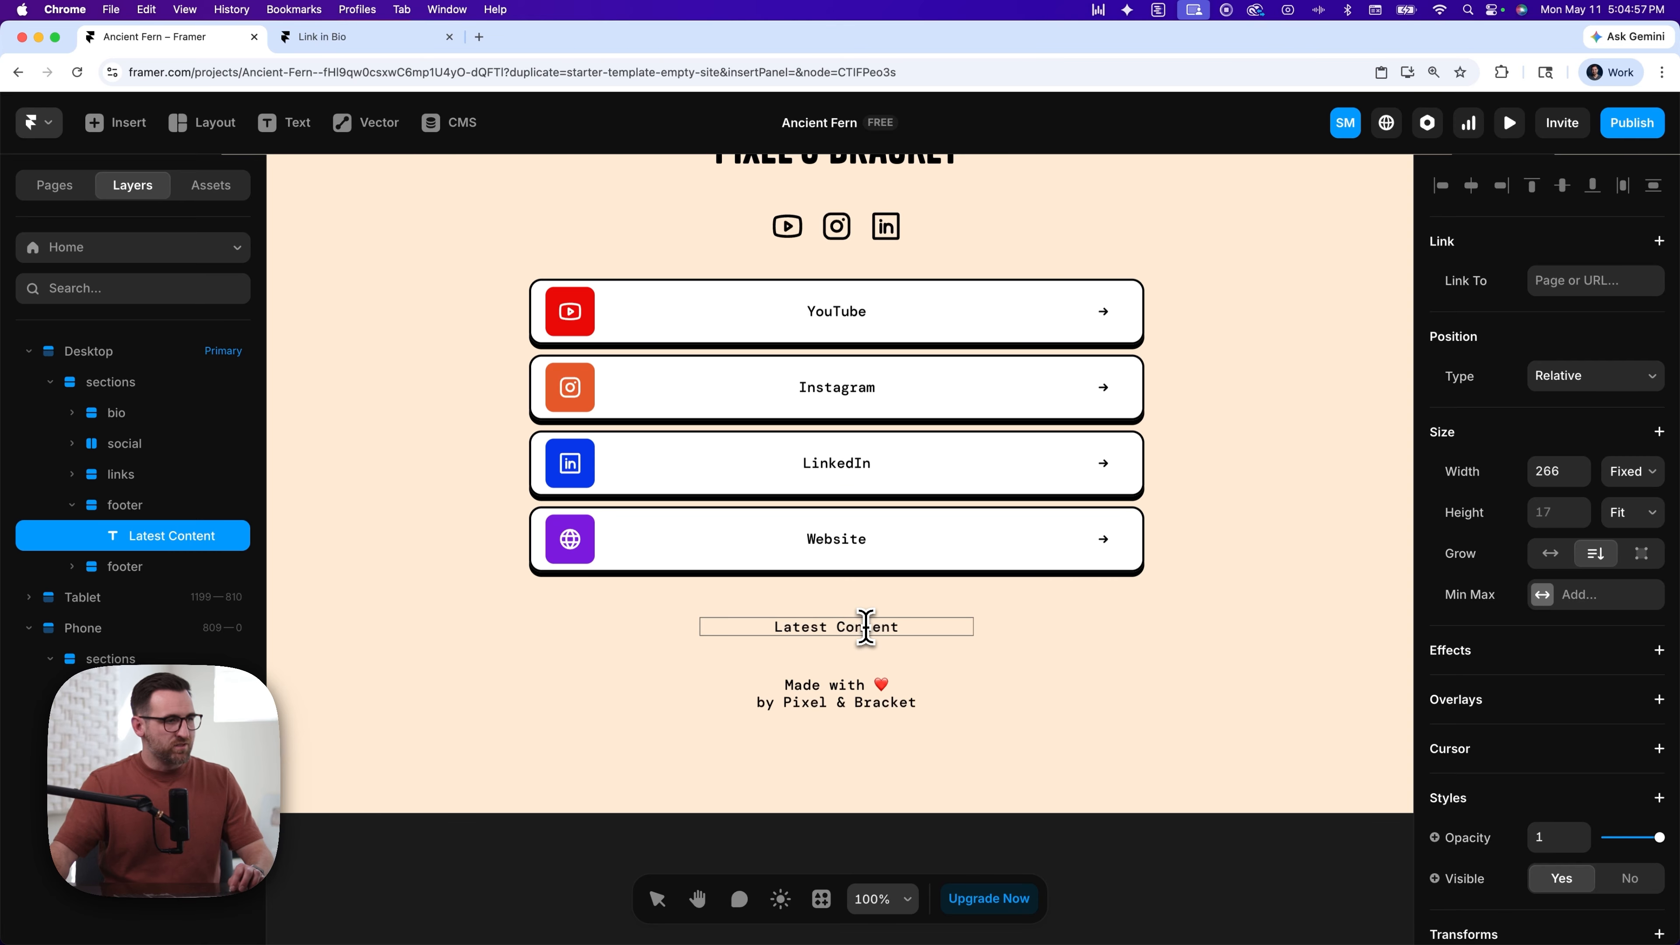
- Change the font of the "Latest Content" text to Tanker
key(super+a)
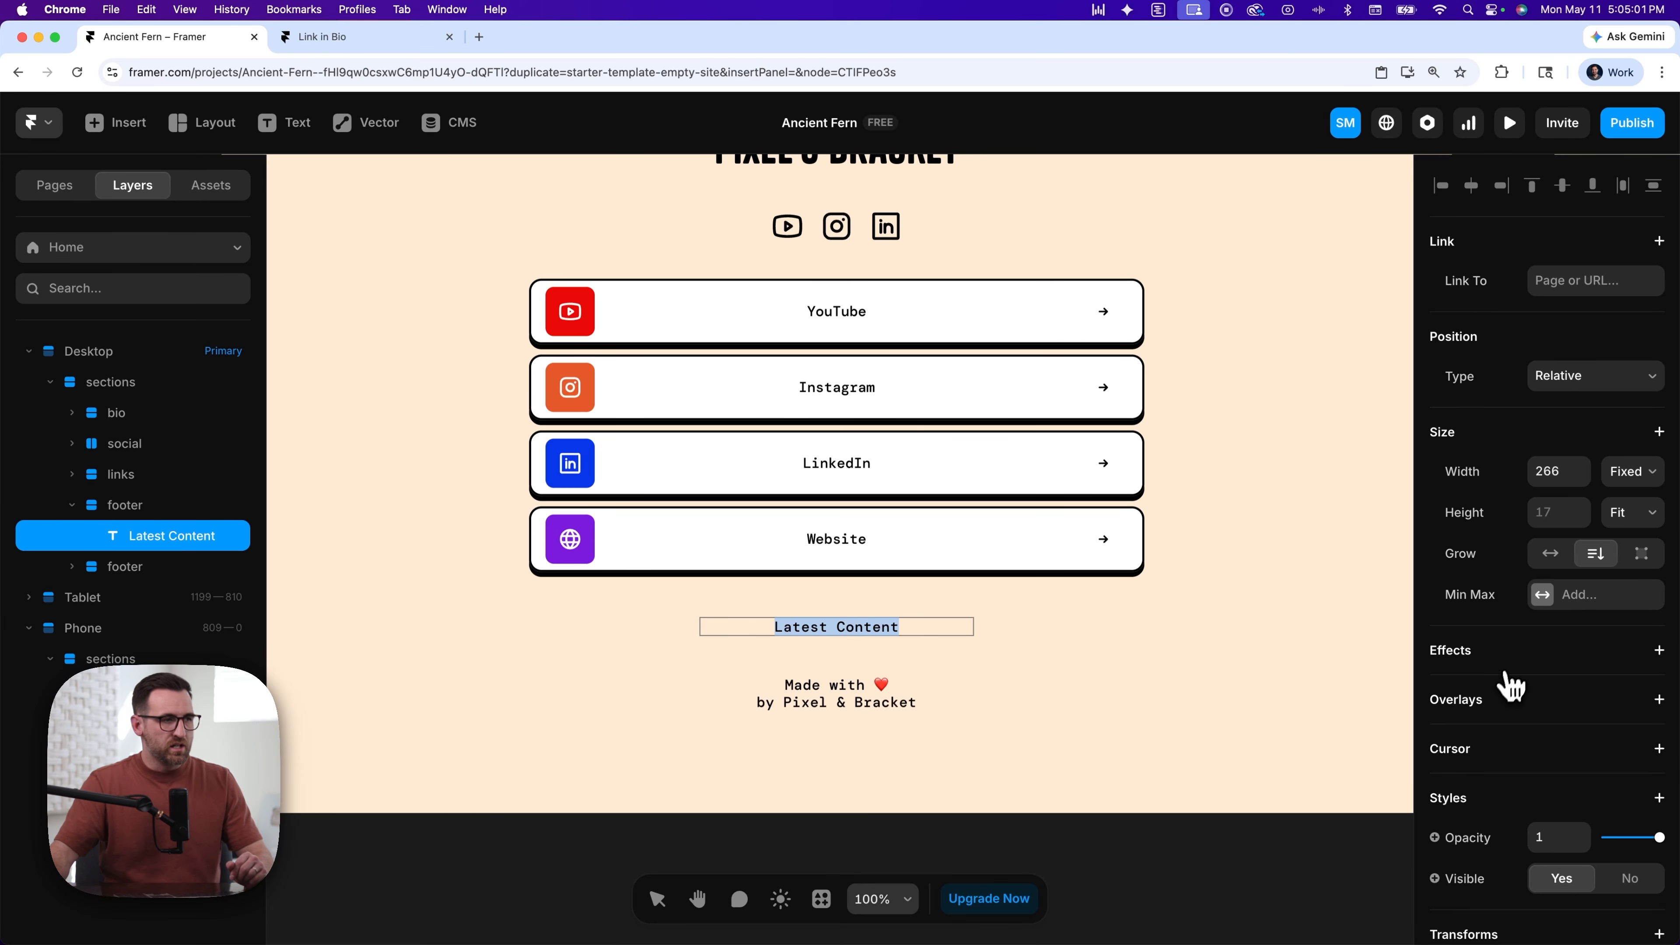
scroll(1515, 685, down, 6)
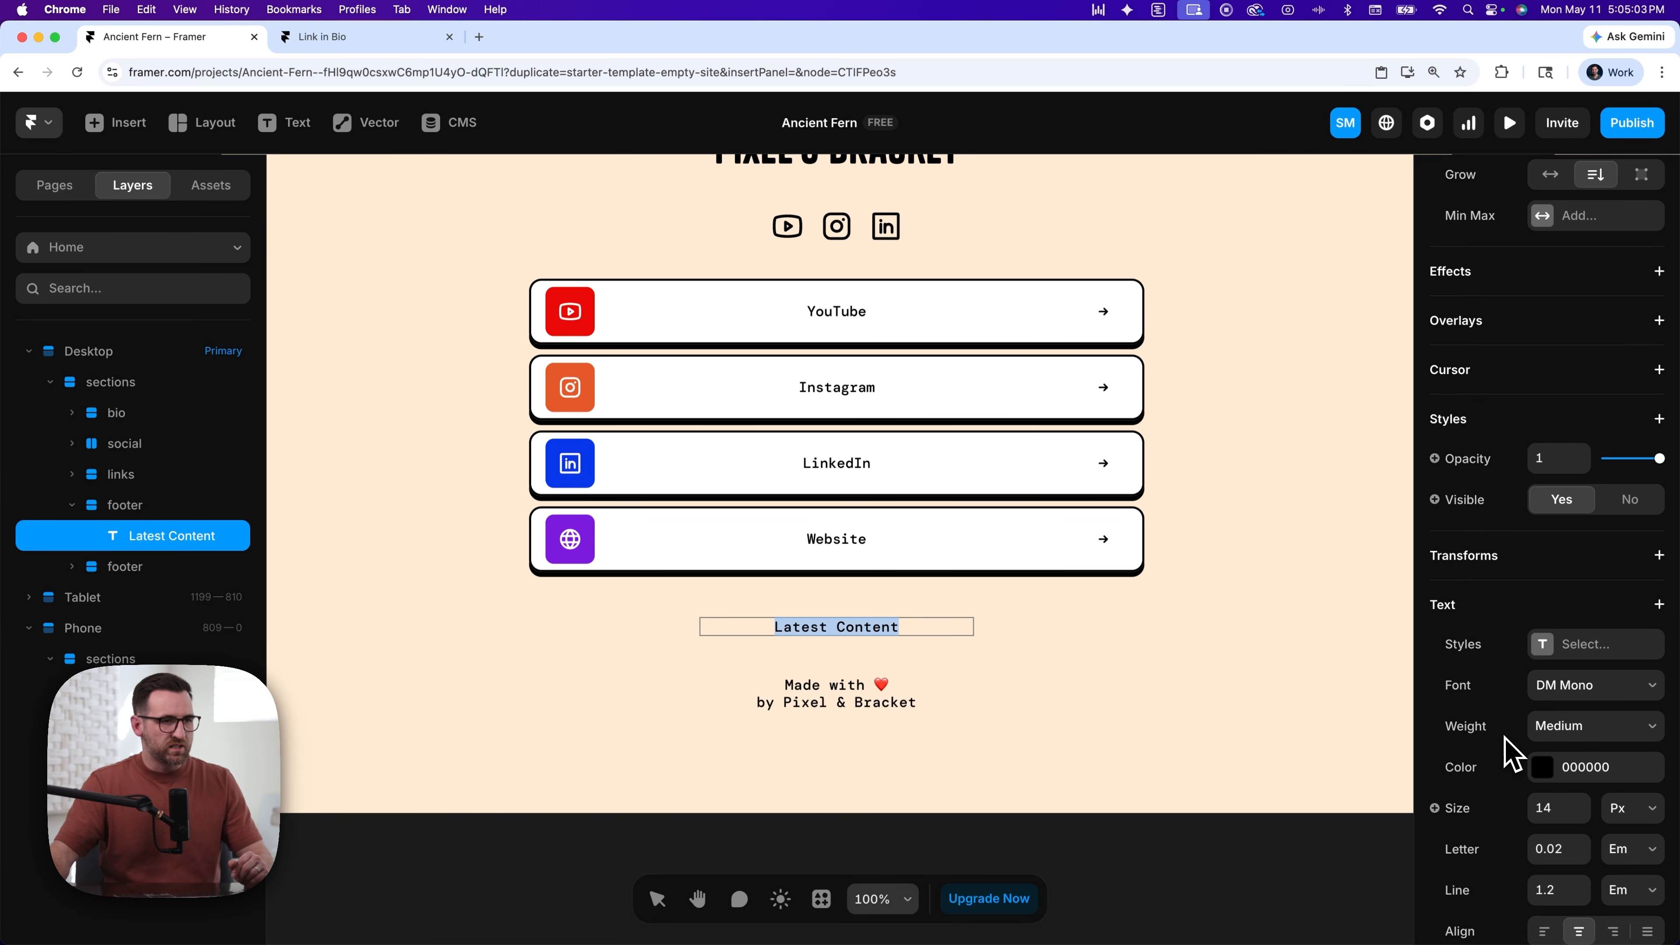
click(1587, 689)
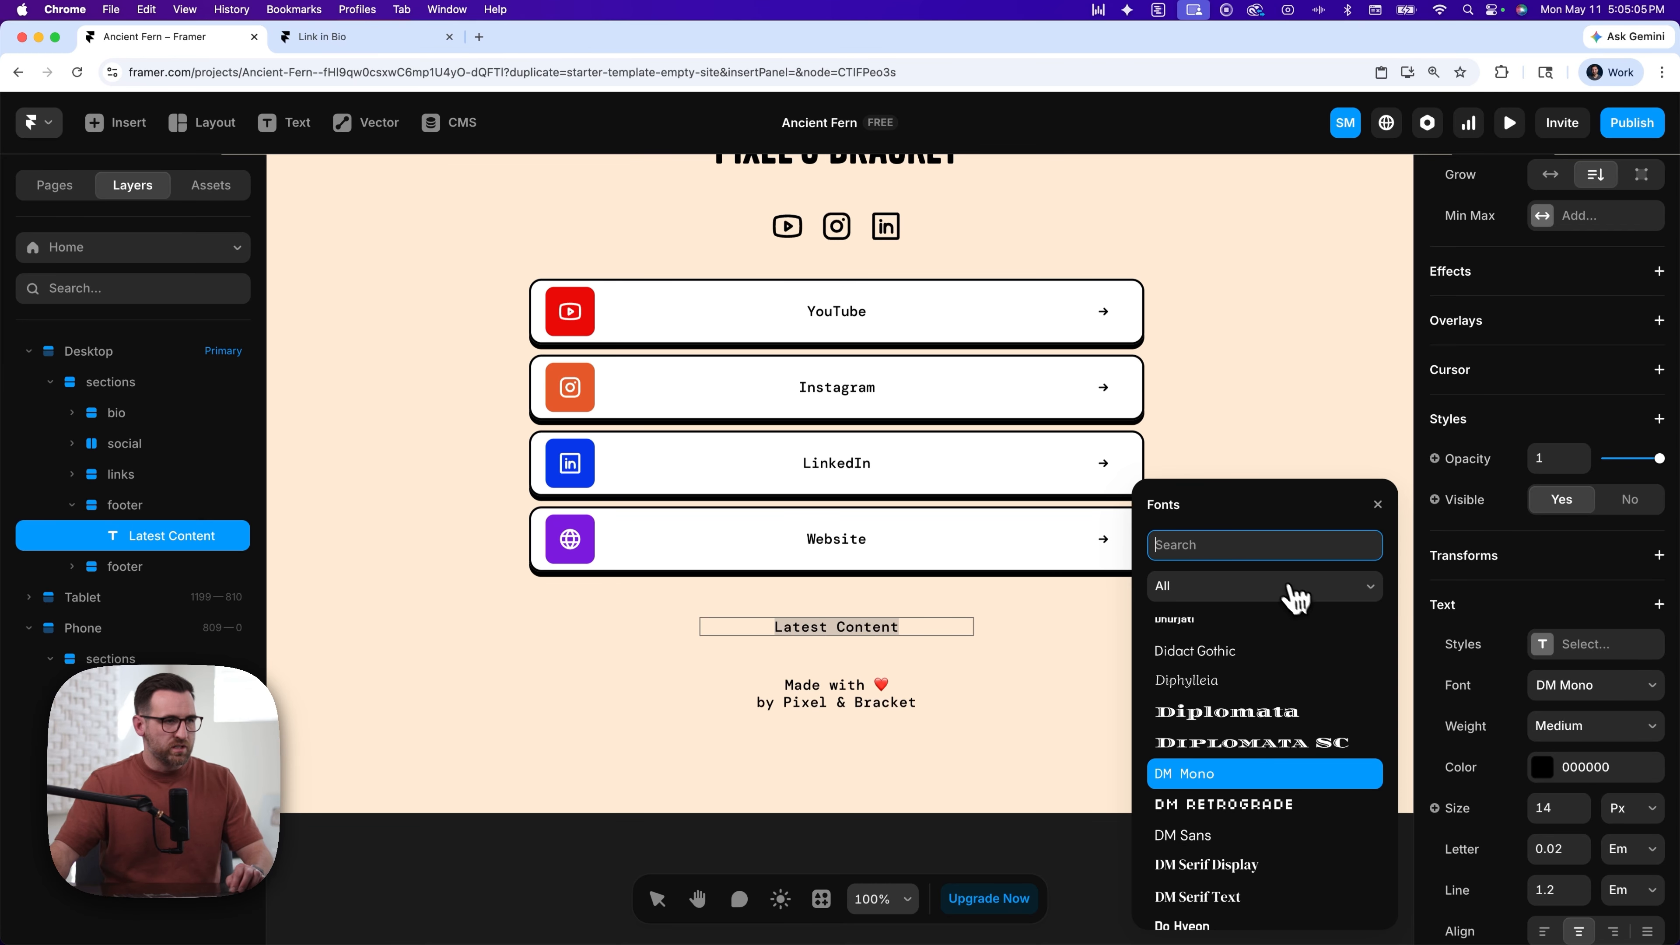
text(ta)
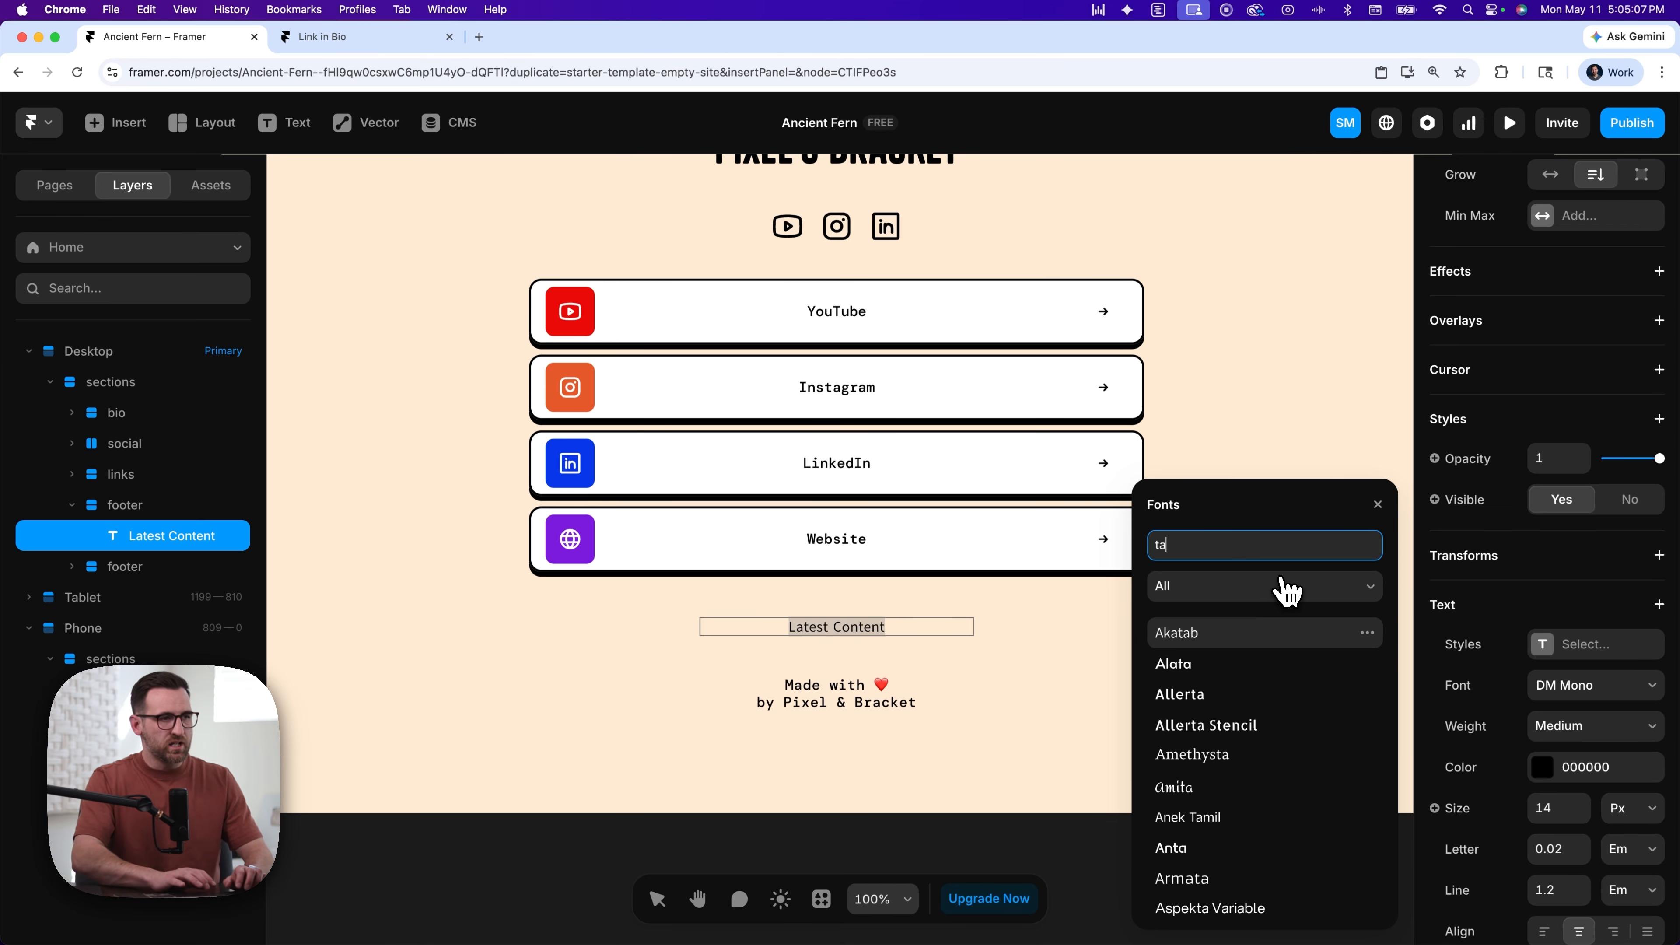
text(nk)
click(1214, 645)
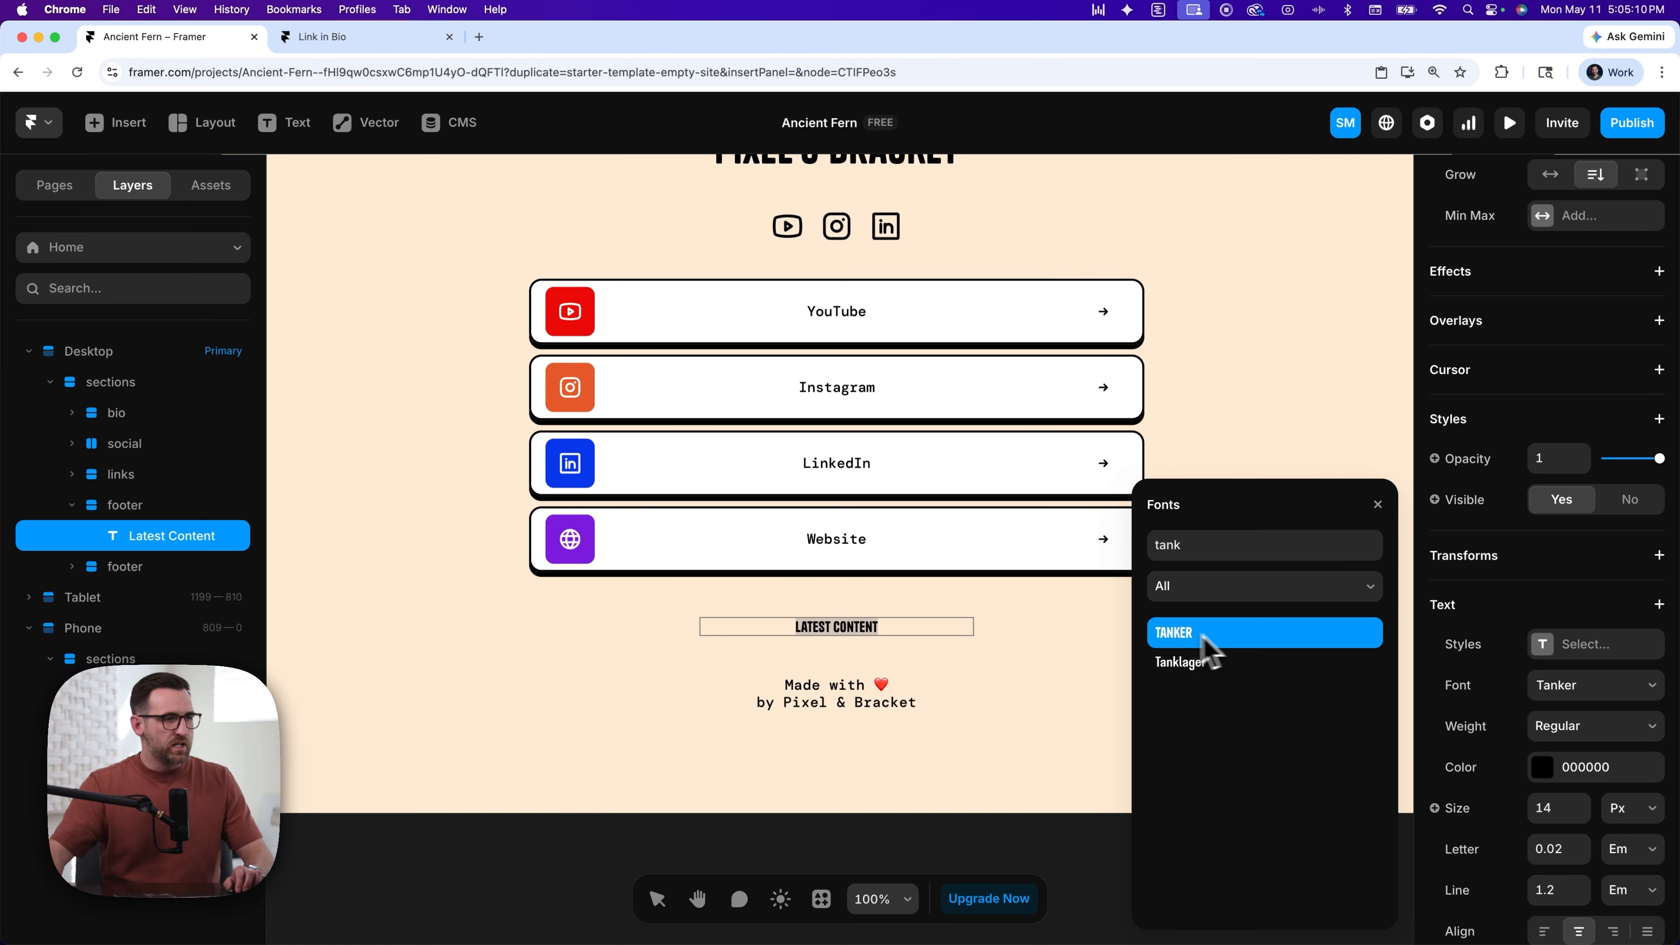
- Set the "Latest Content" heading's font size to 24 px and finish editing the text
click(1496, 629)
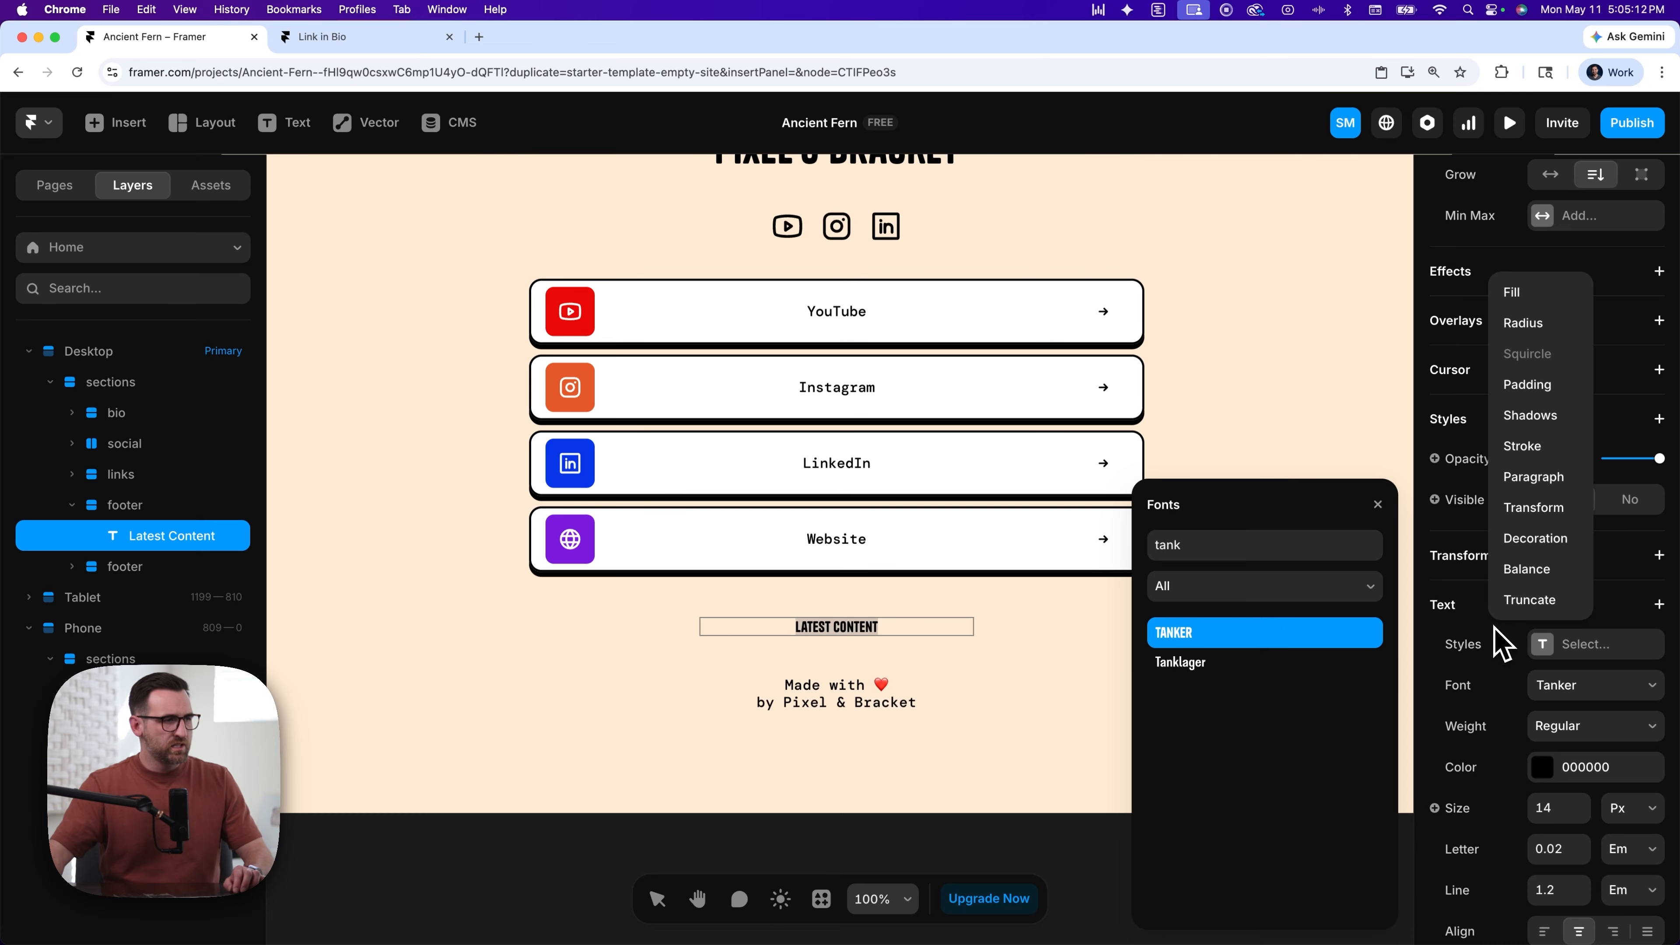
click(1483, 648)
click(1551, 808)
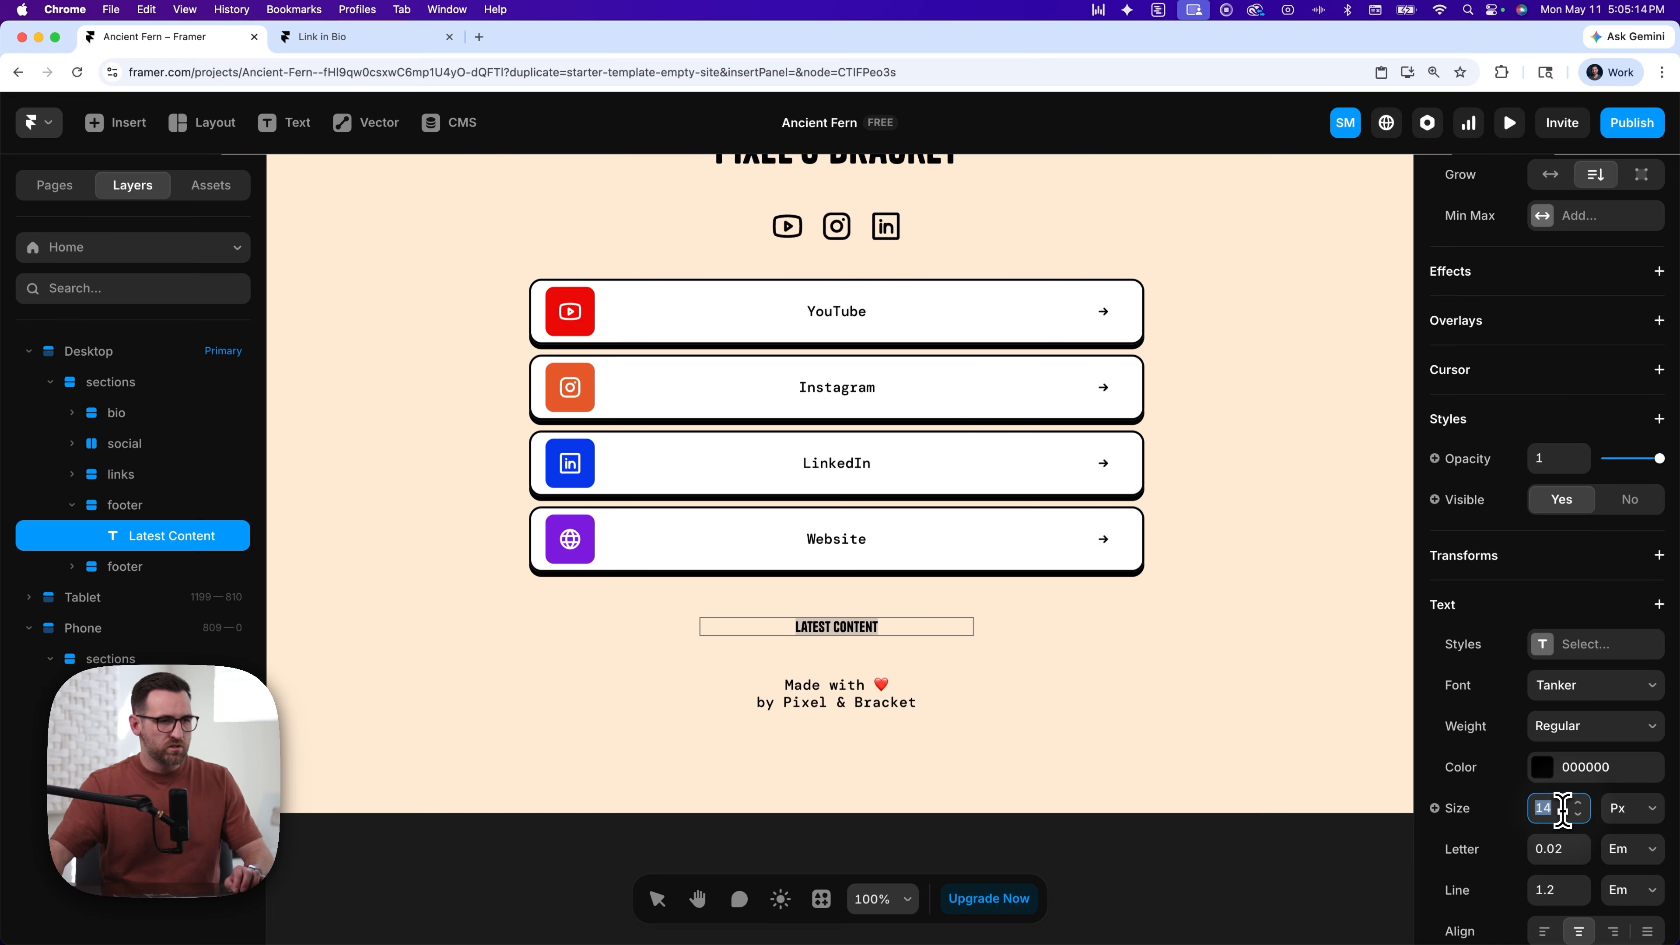
text(24)
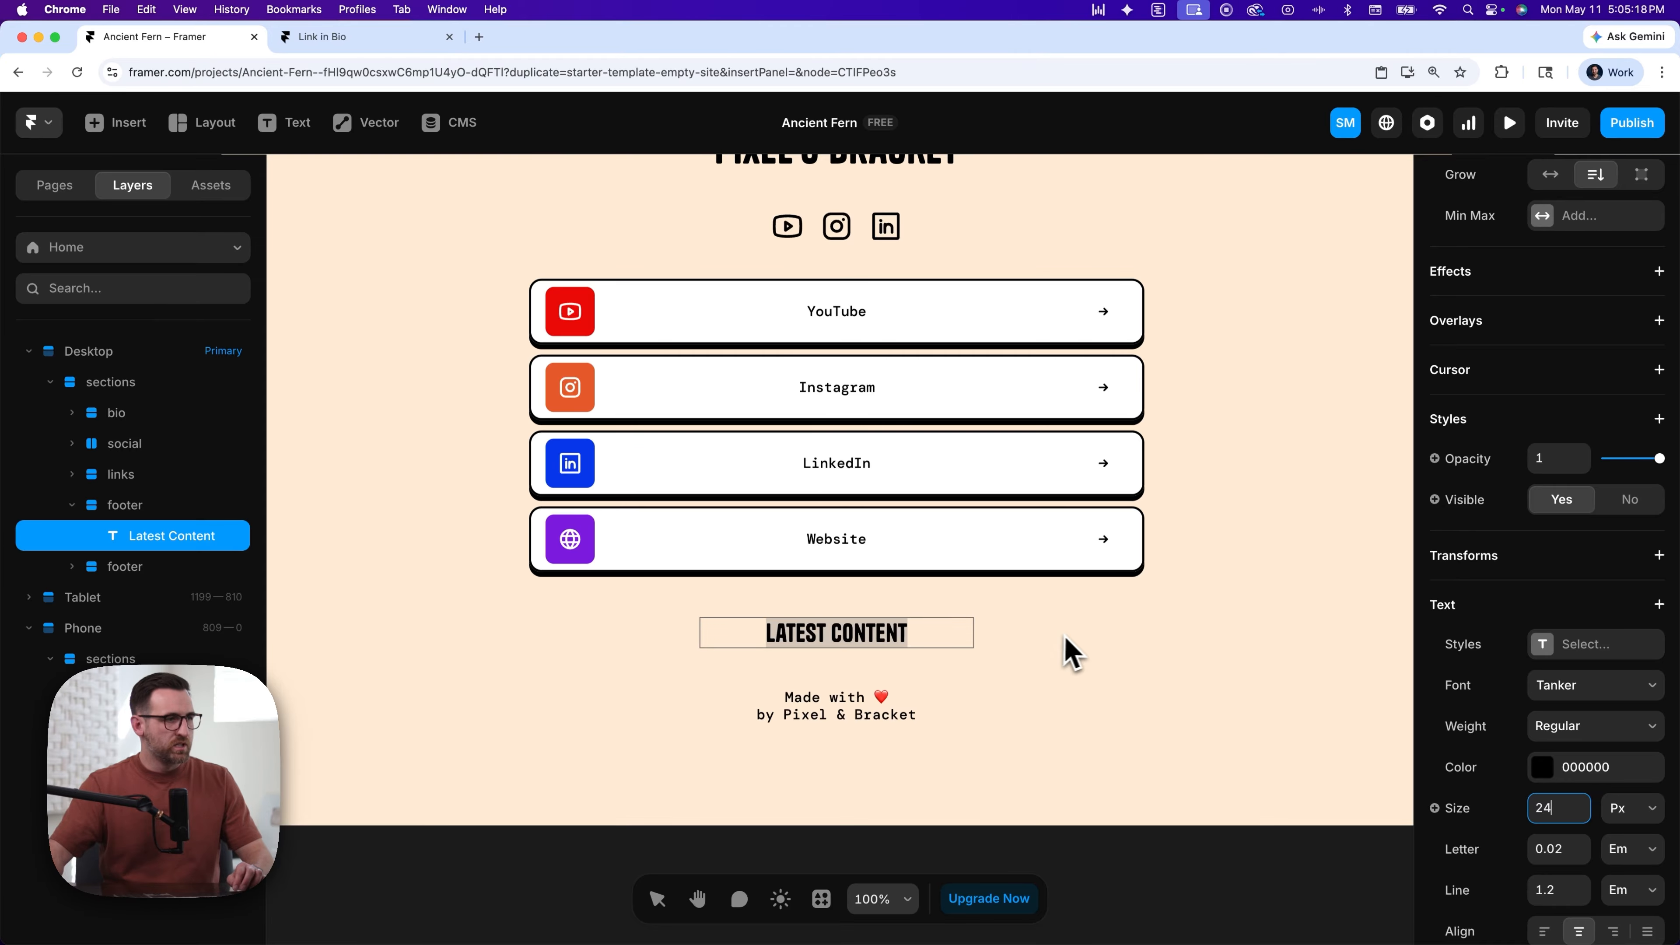
key(Escape)
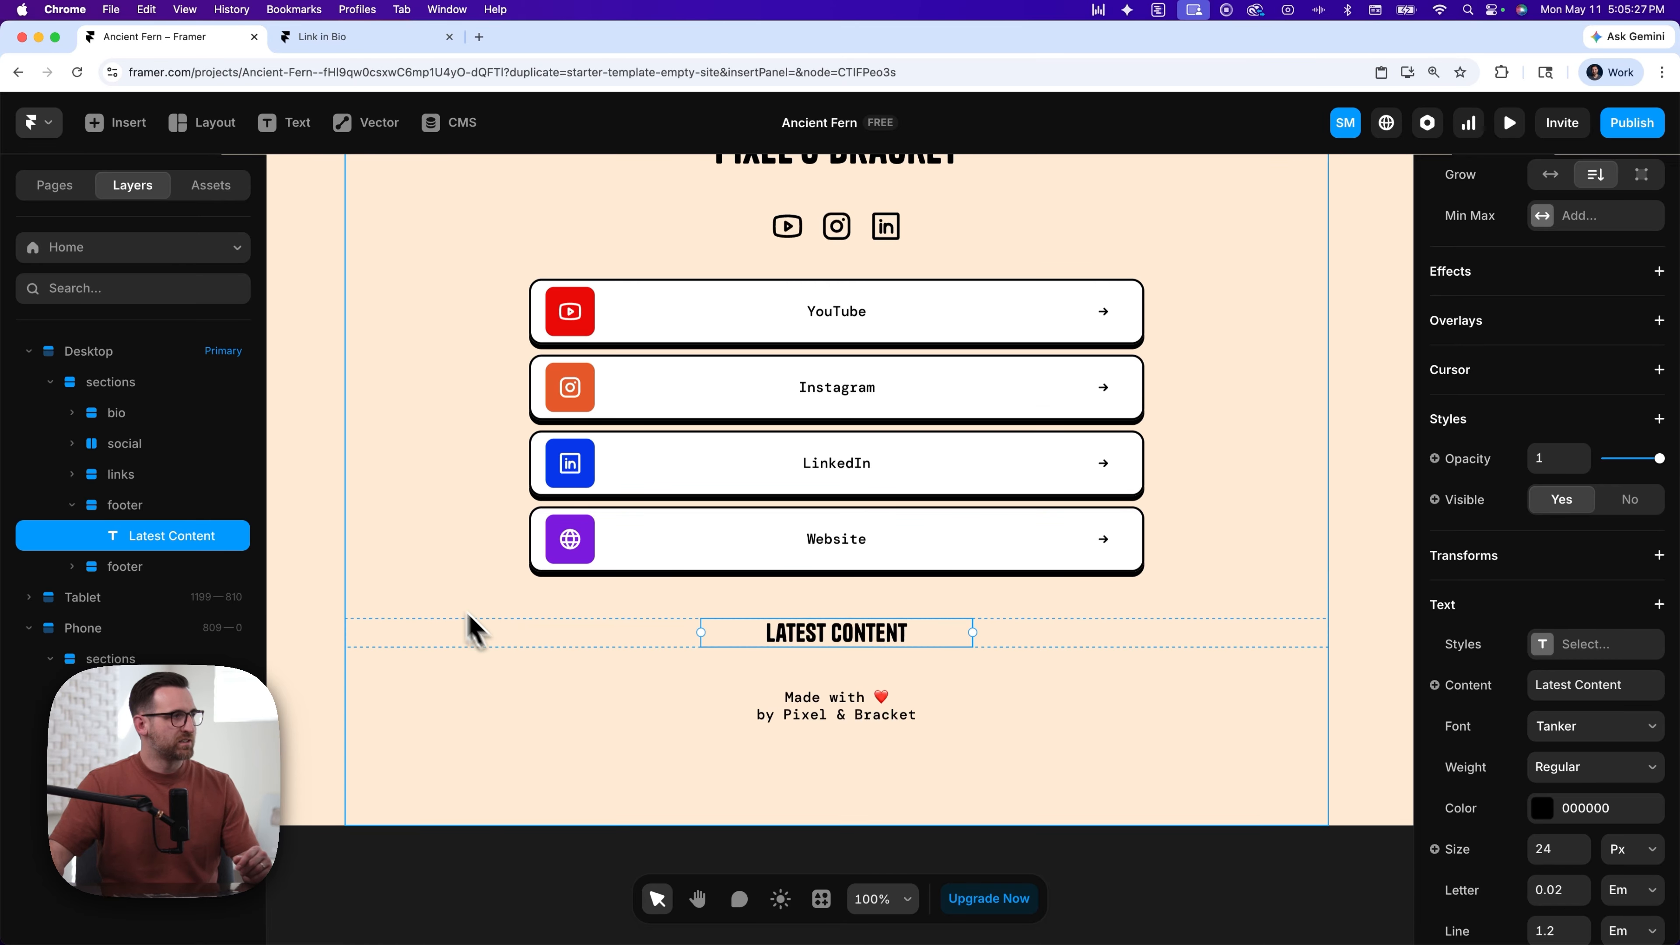
- Find the YouTube element and insert it beneath the "Latest Content" heading inside the upper footer stack
click(108, 137)
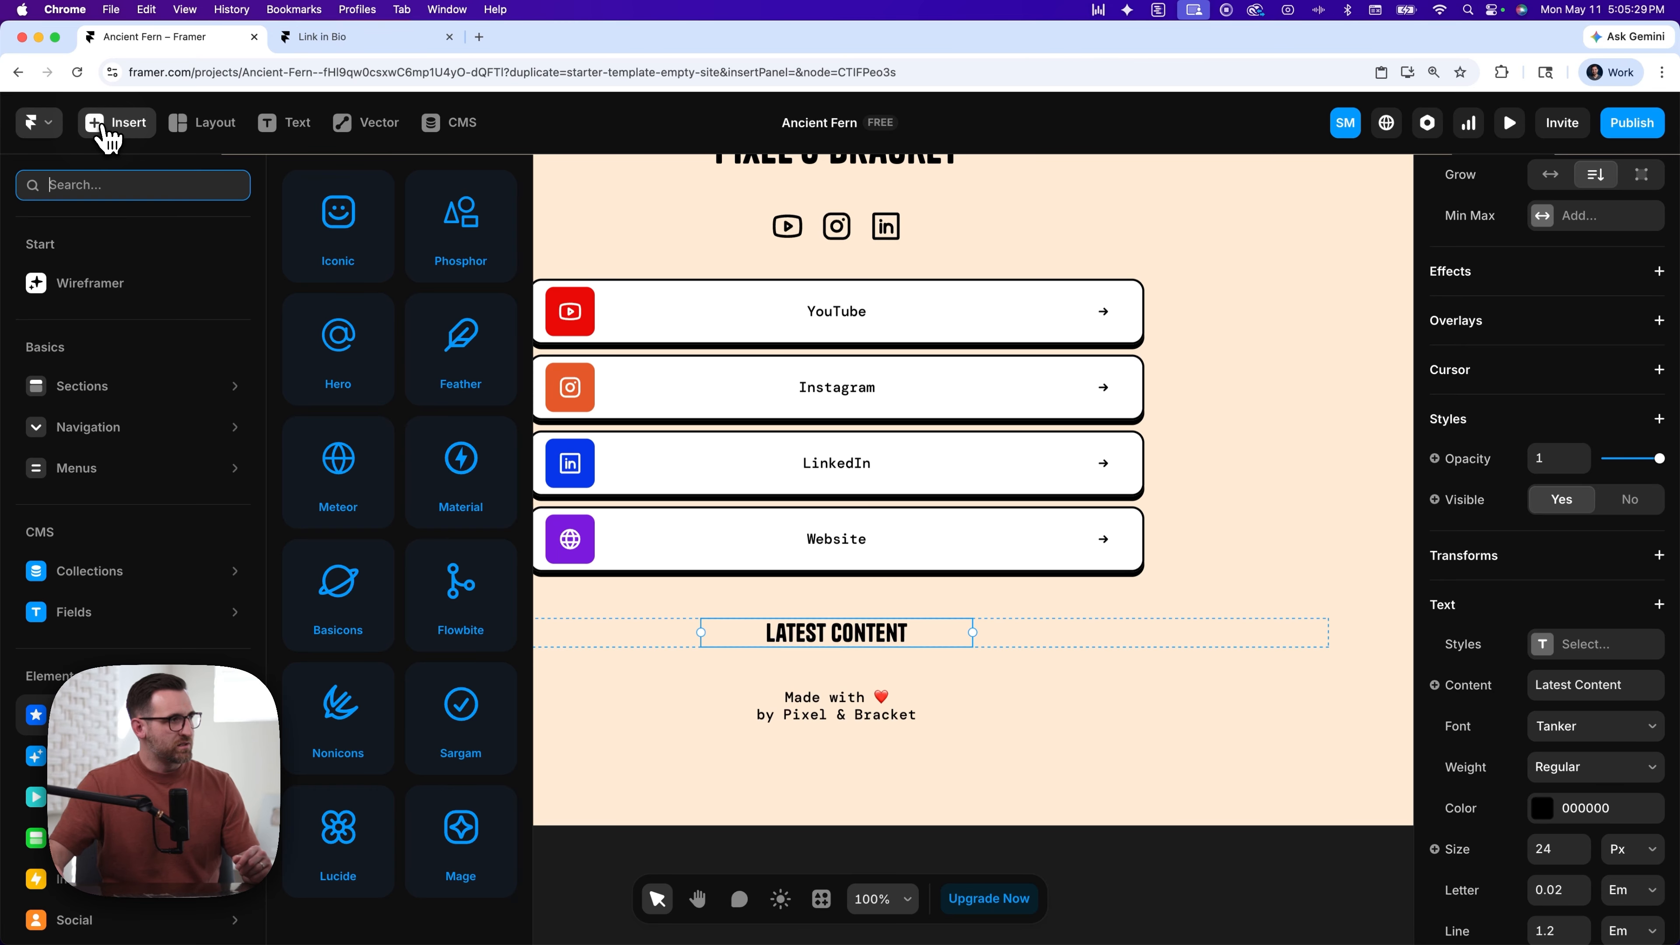
text(youtube)
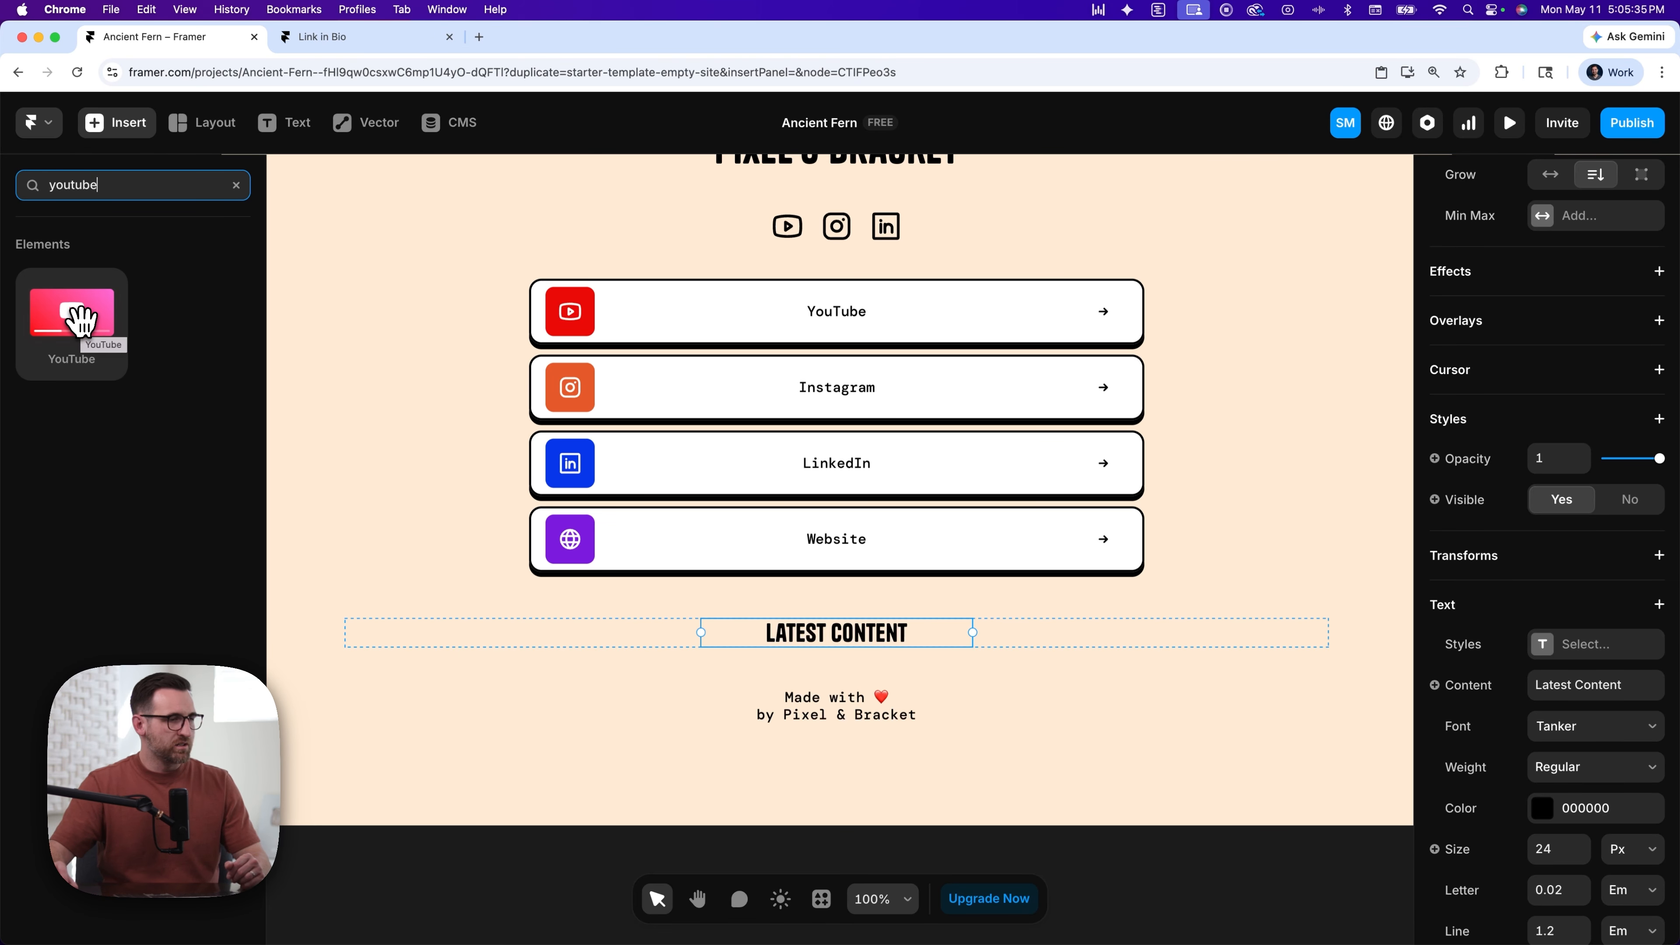
drag(70, 324, 832, 661)
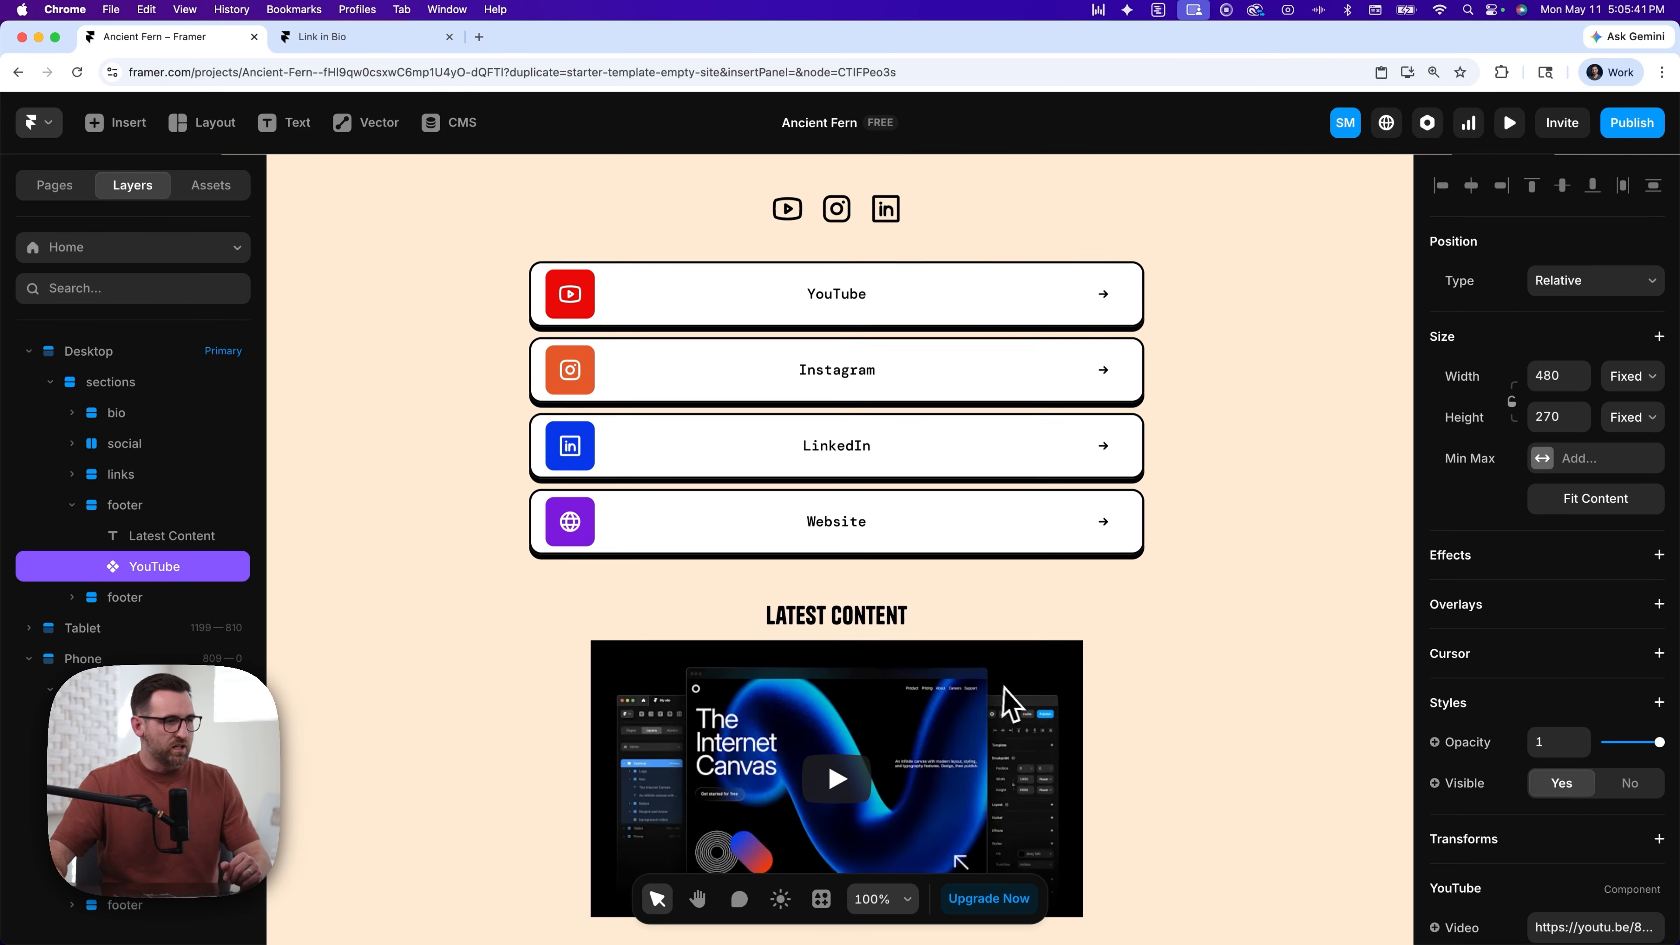
scroll(1009, 697, down, 5)
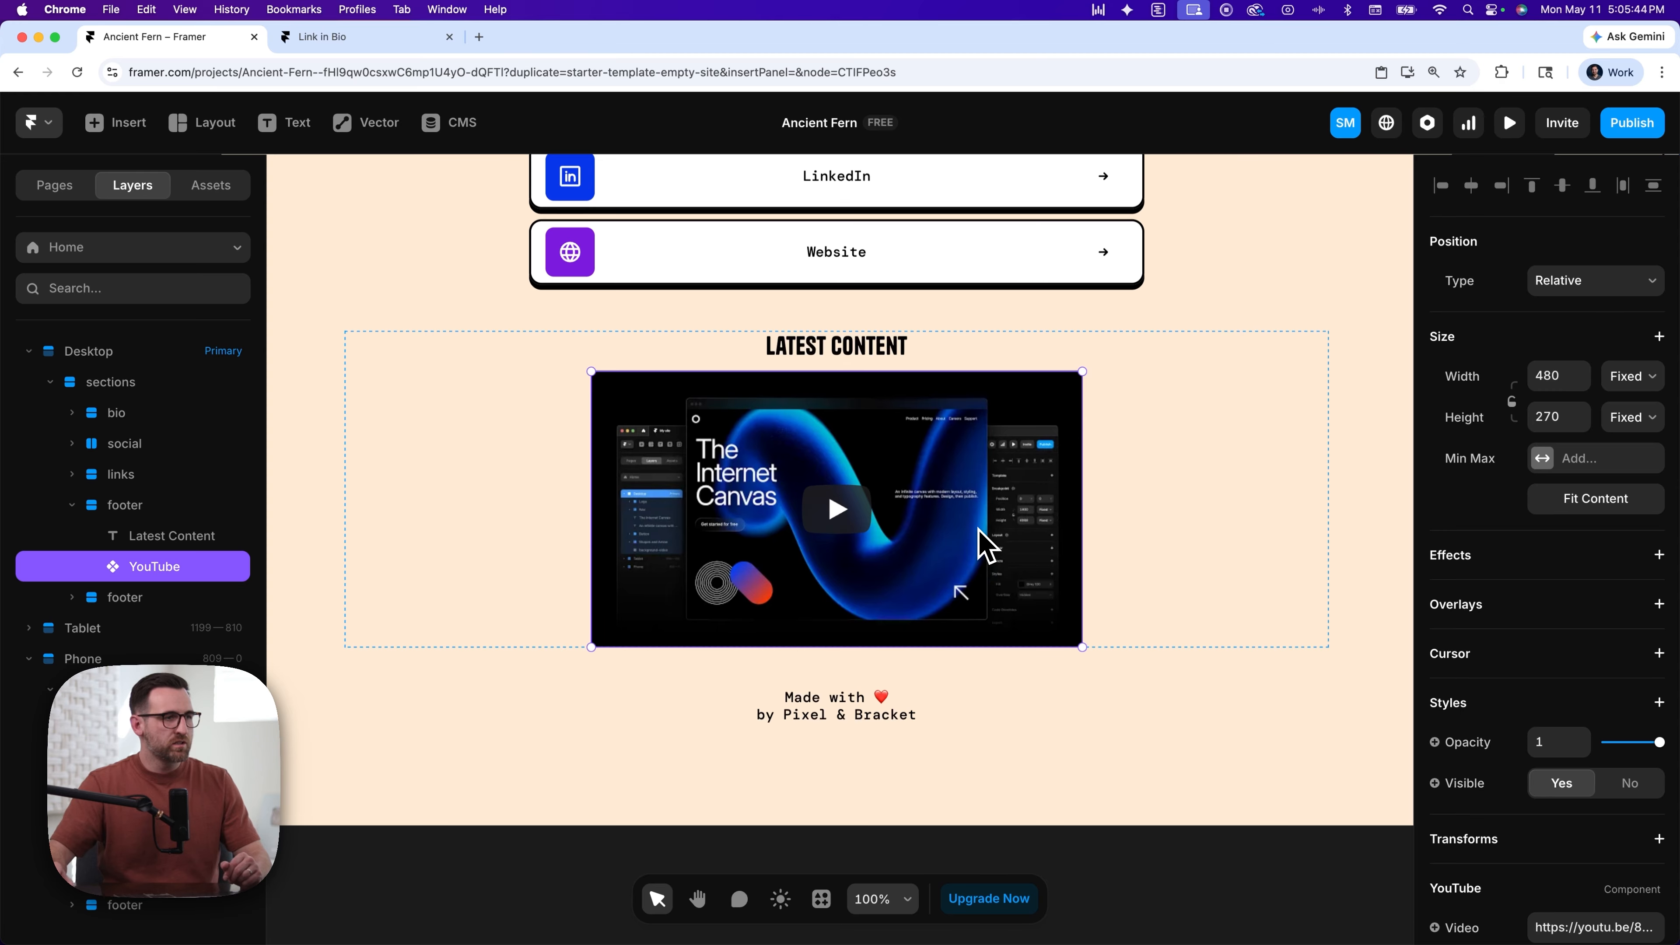
scroll(1472, 629, down, 4)
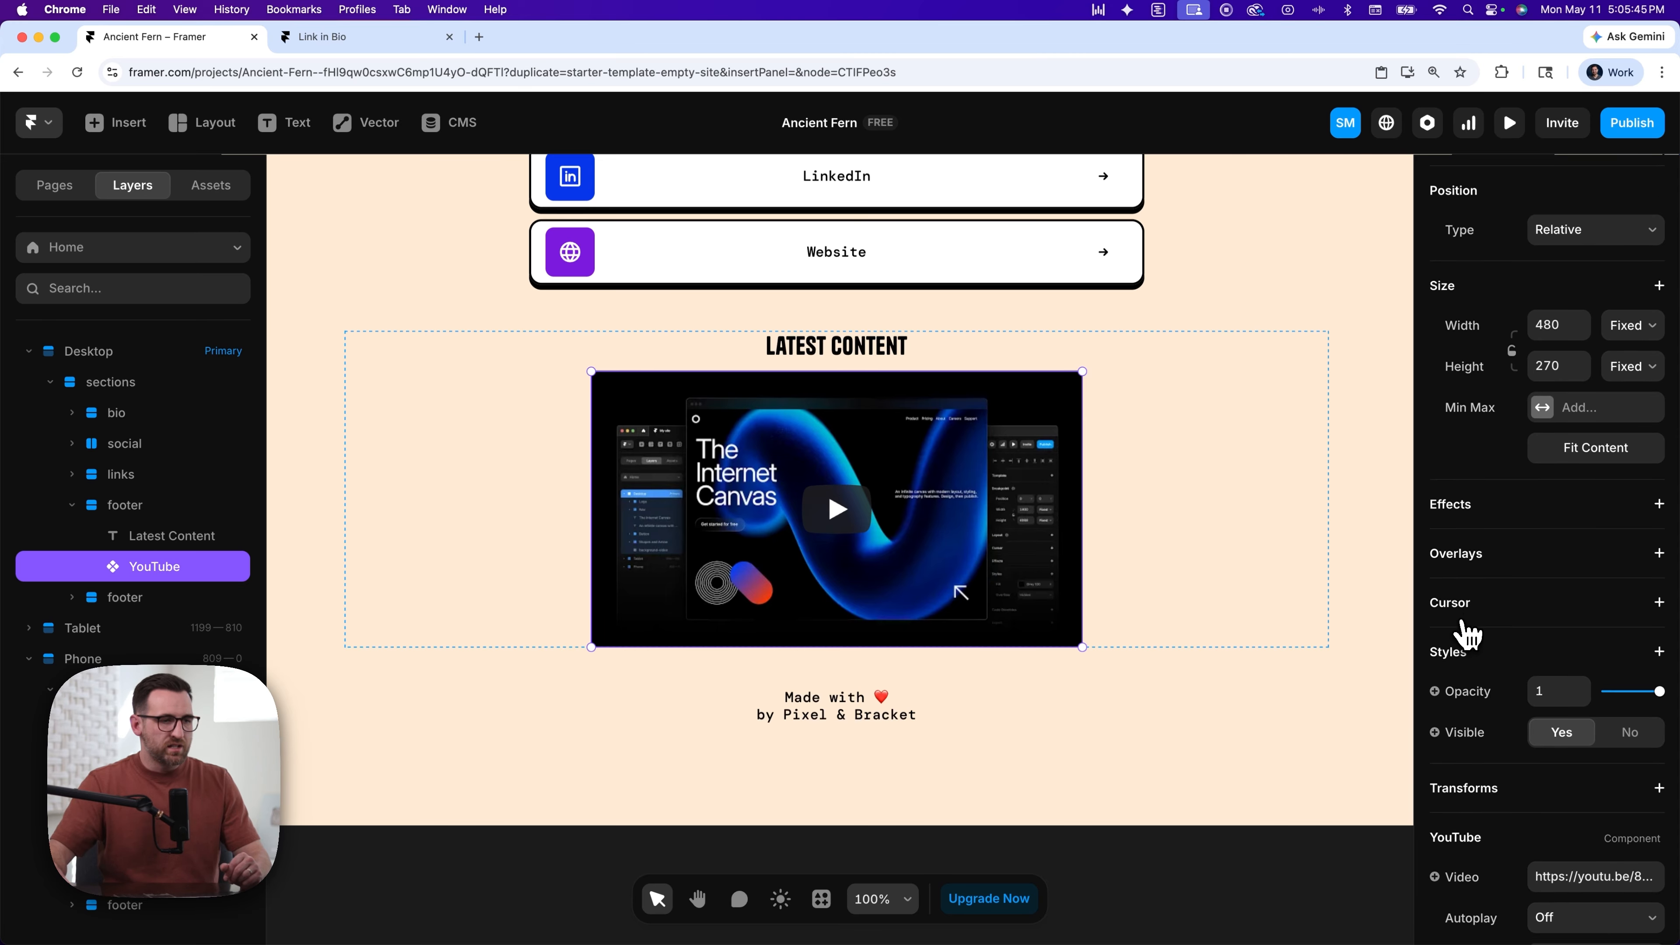
scroll(1472, 634, down, 1)
click(1582, 614)
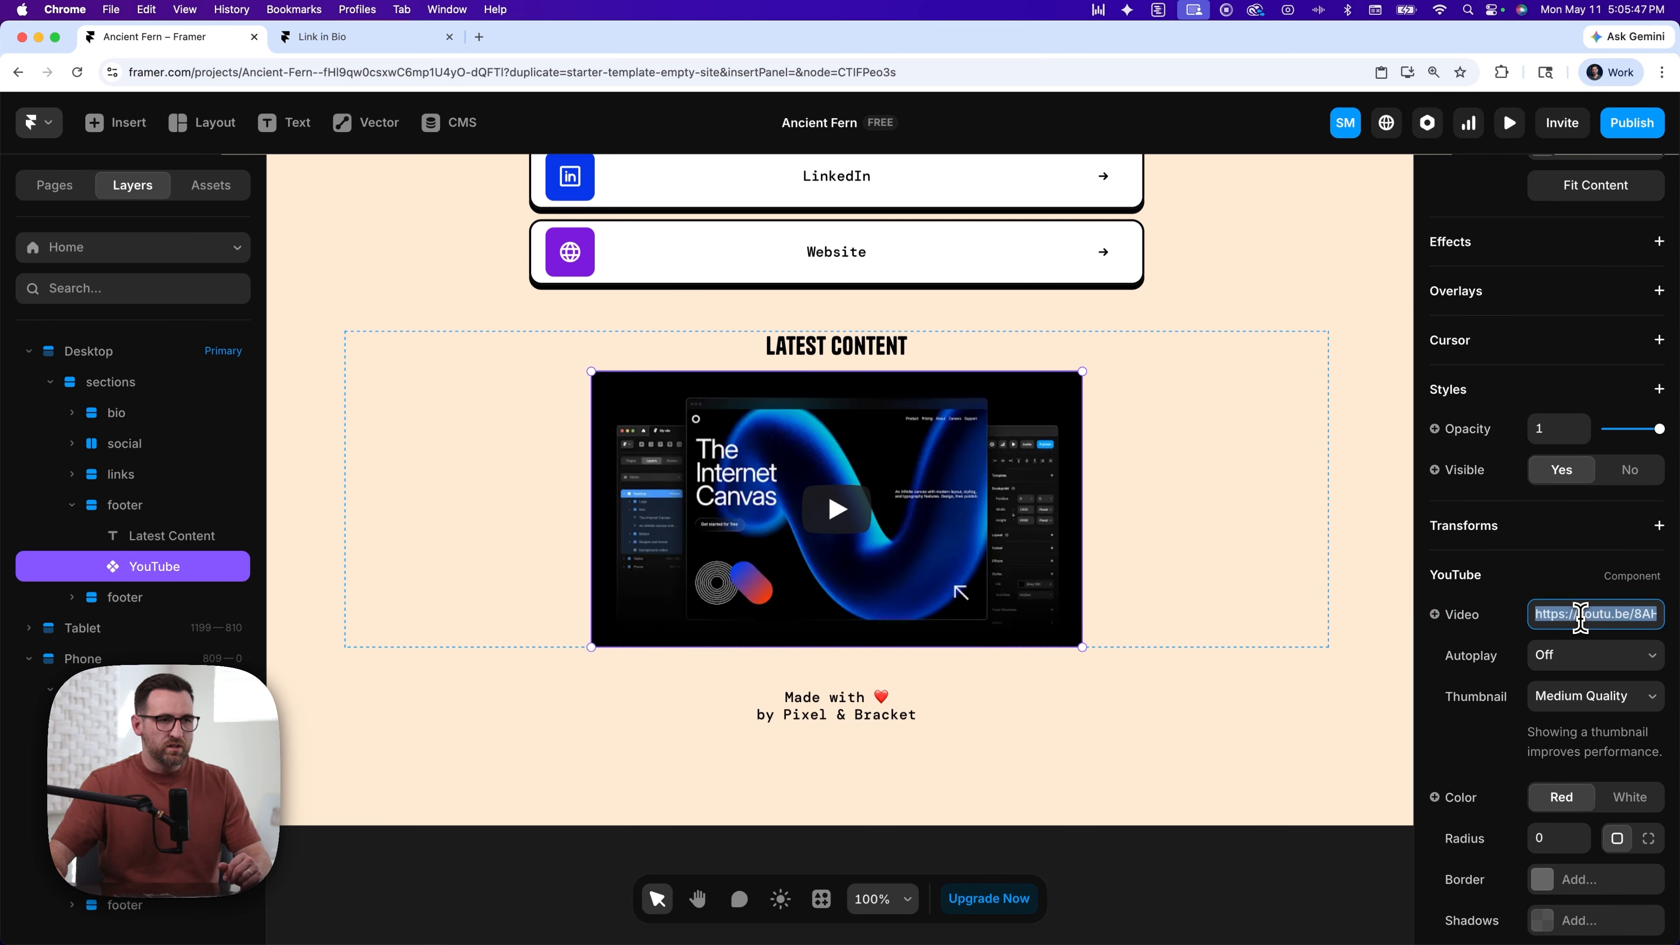
key(super+a)
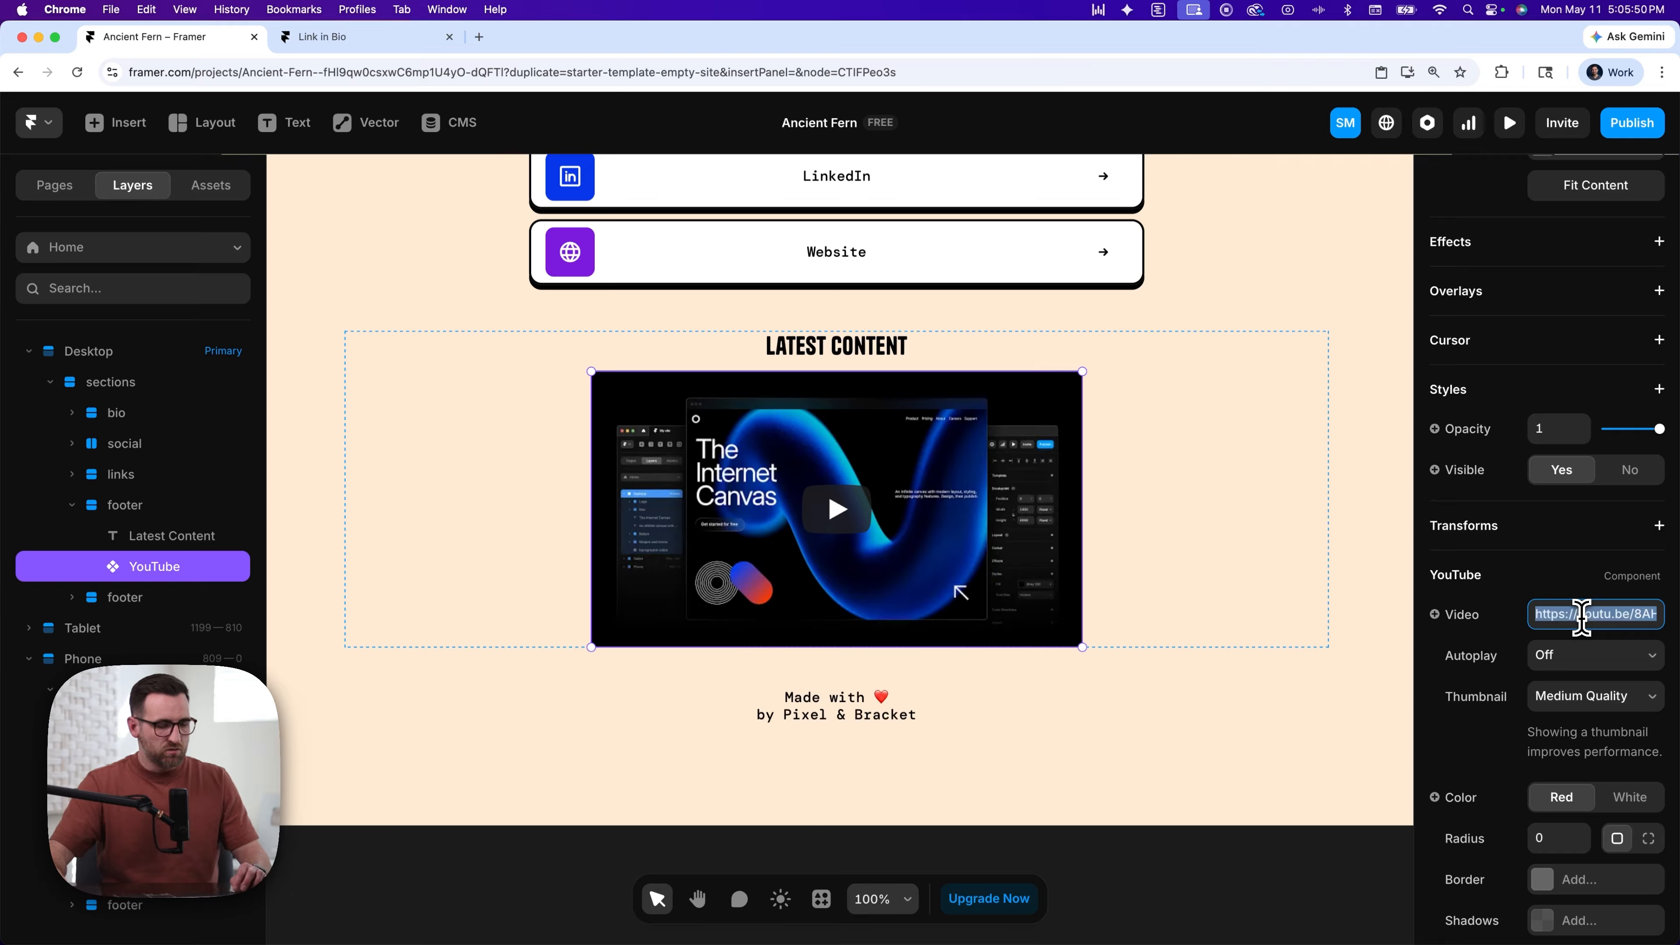
key(super+v)
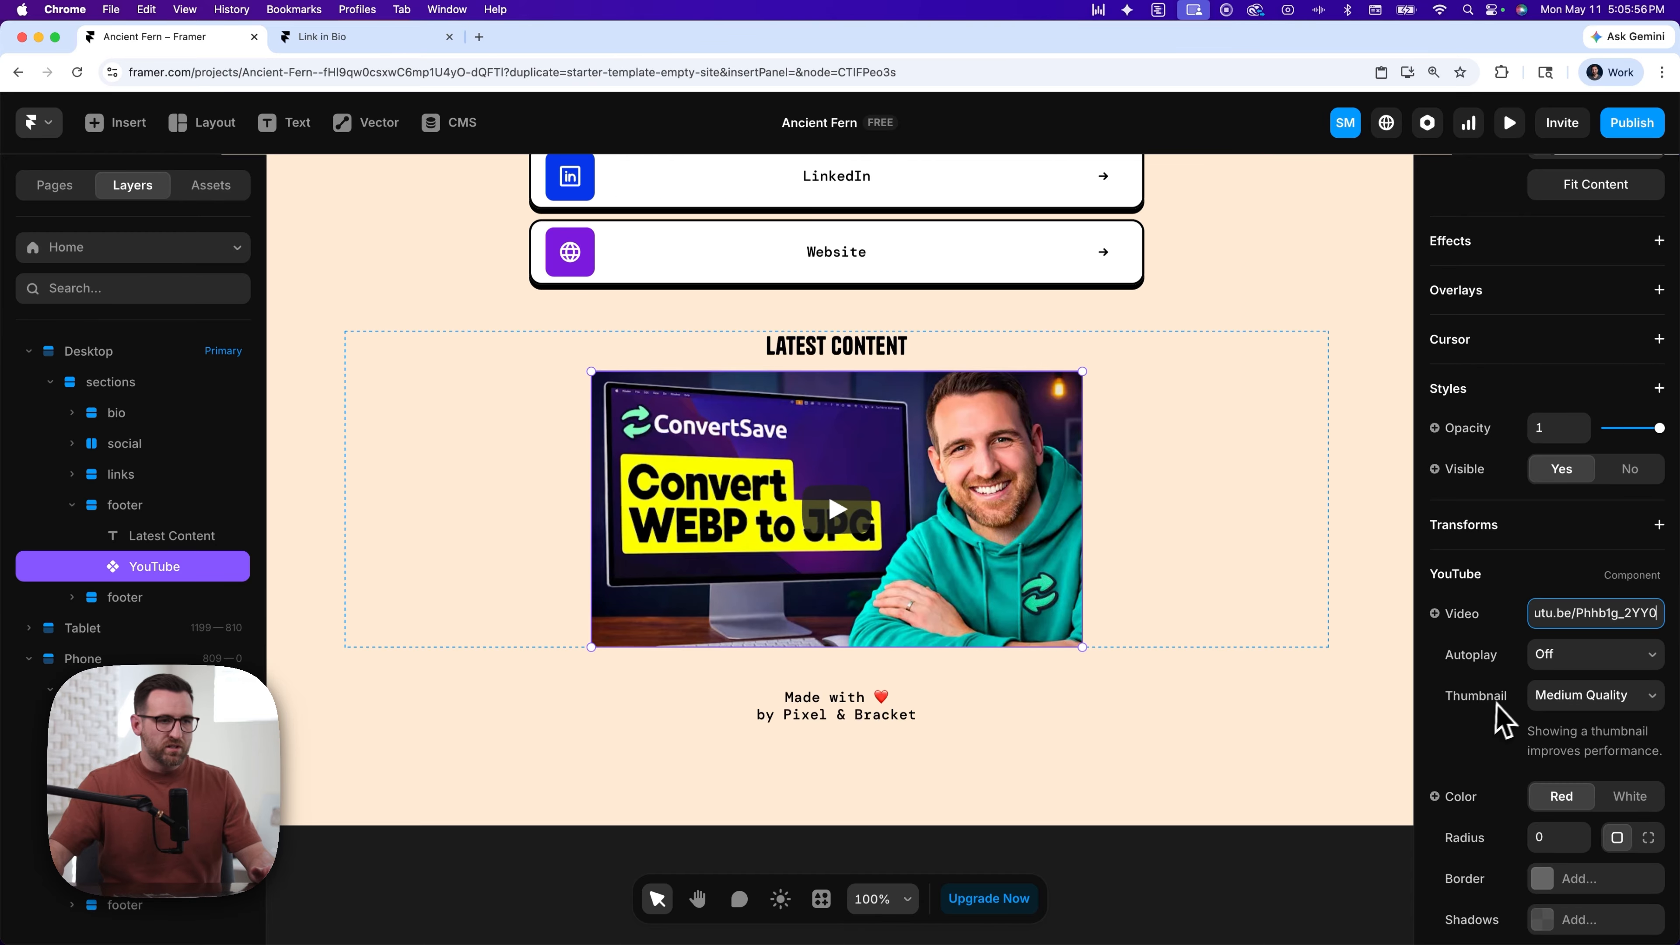
- Set the video embed's corner radius to 12 and give it a solid black (000000) border with width 2
scroll(1492, 715, down, 3)
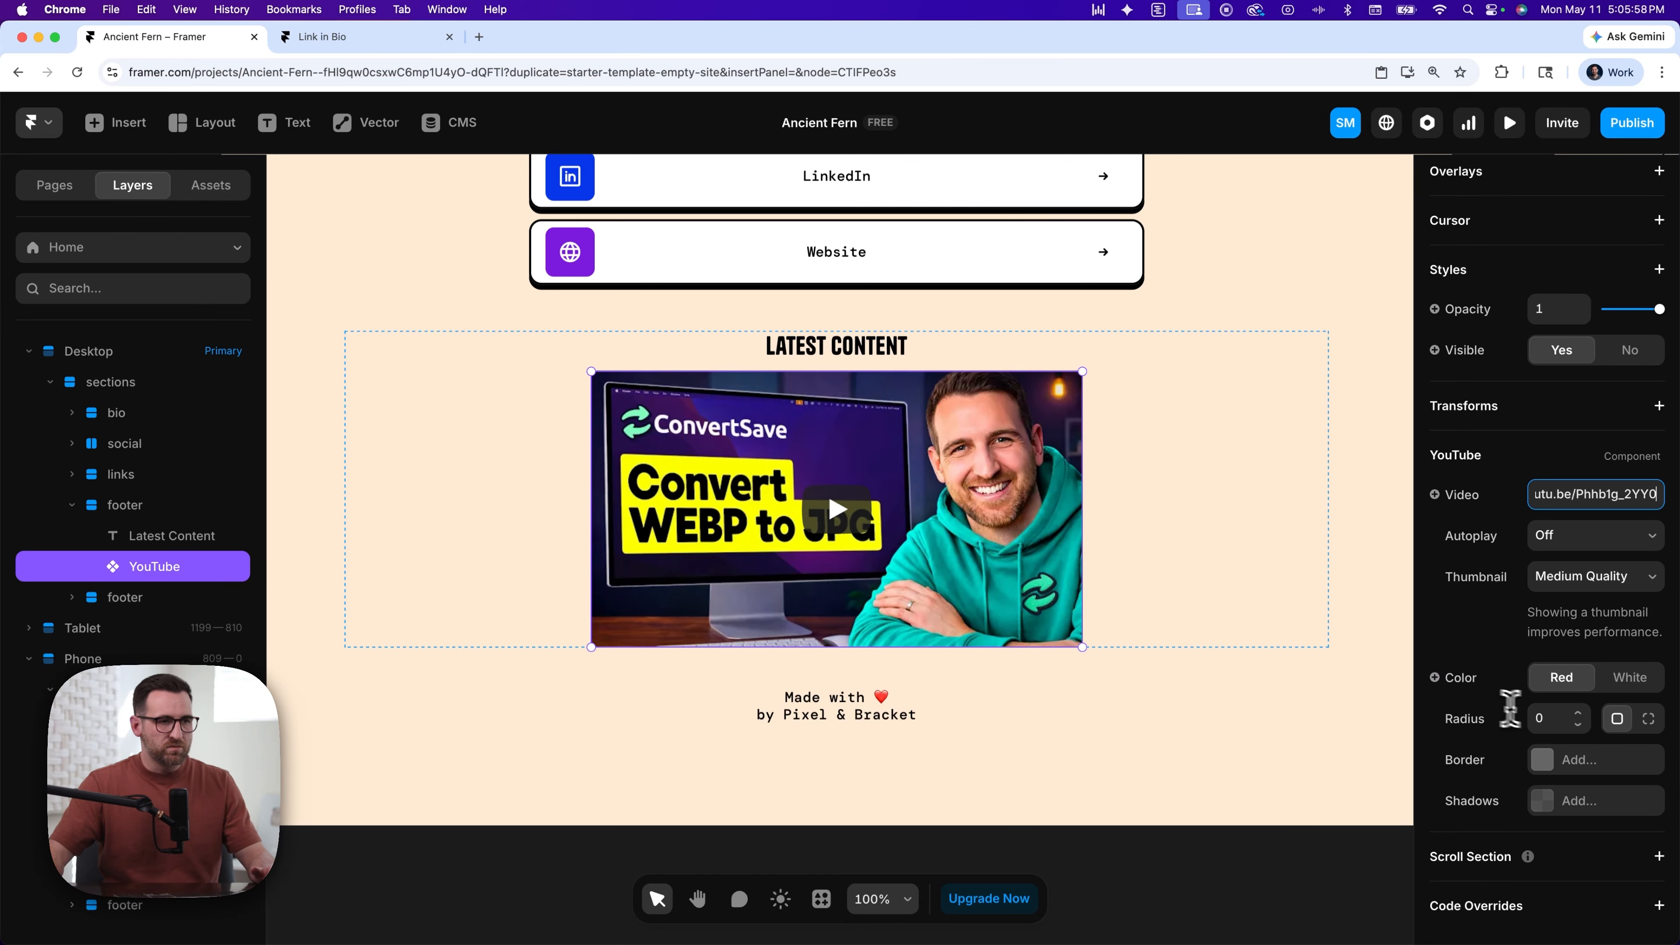
click(1543, 718)
text(2)
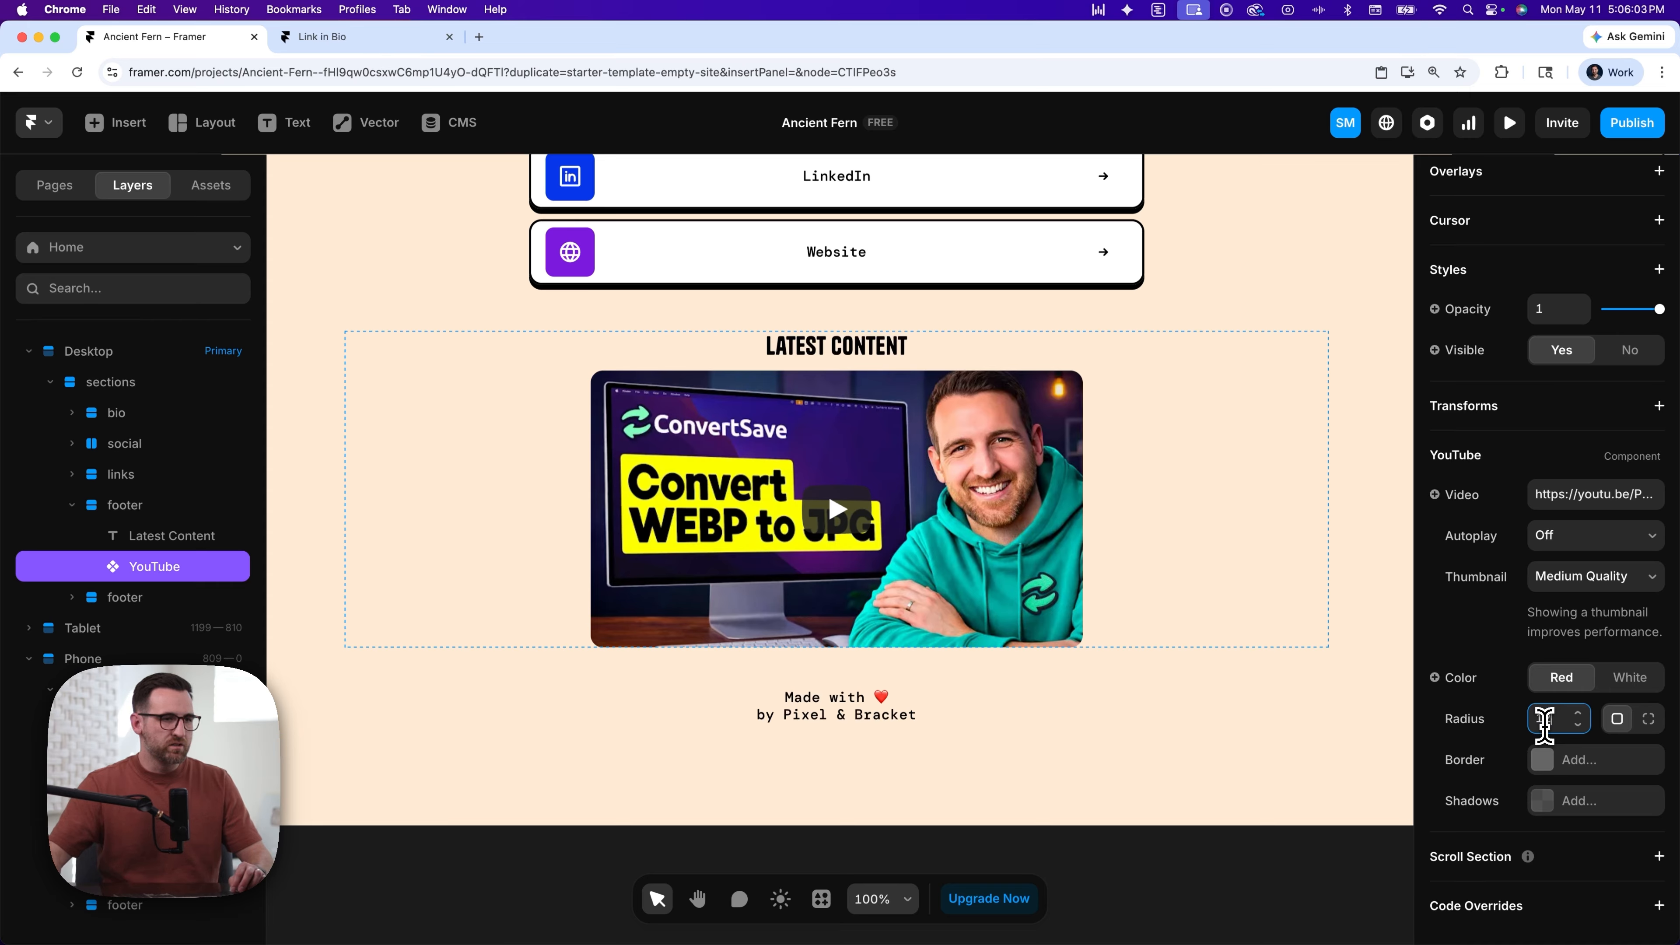
click(1581, 763)
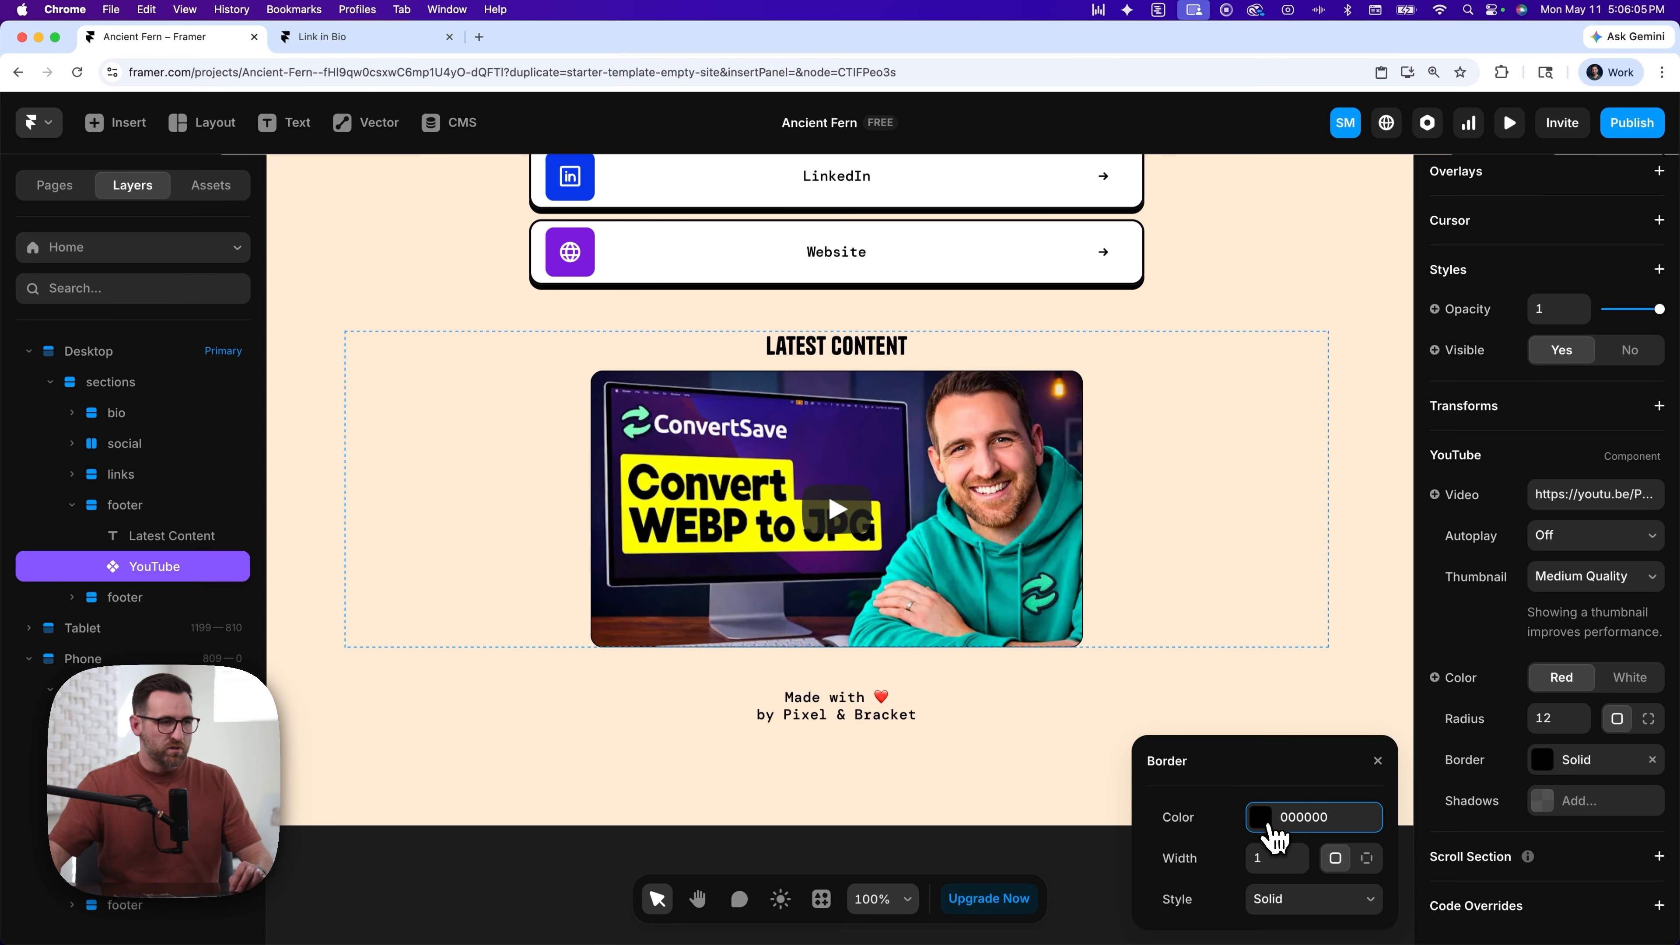
click(1259, 858)
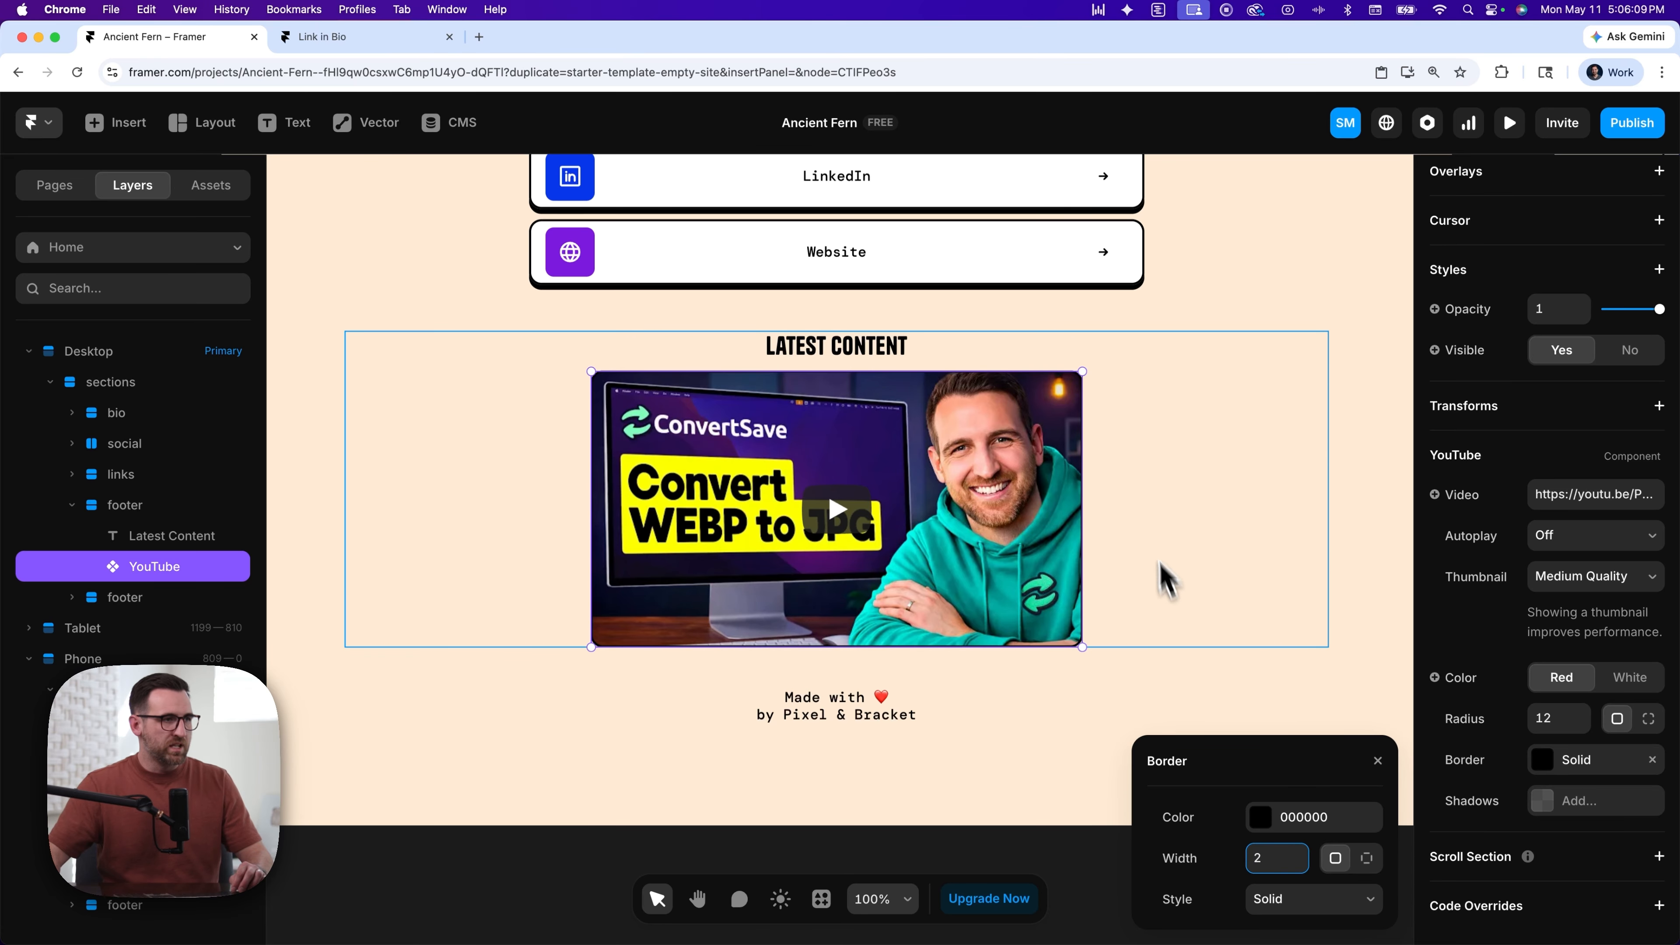
click(1139, 491)
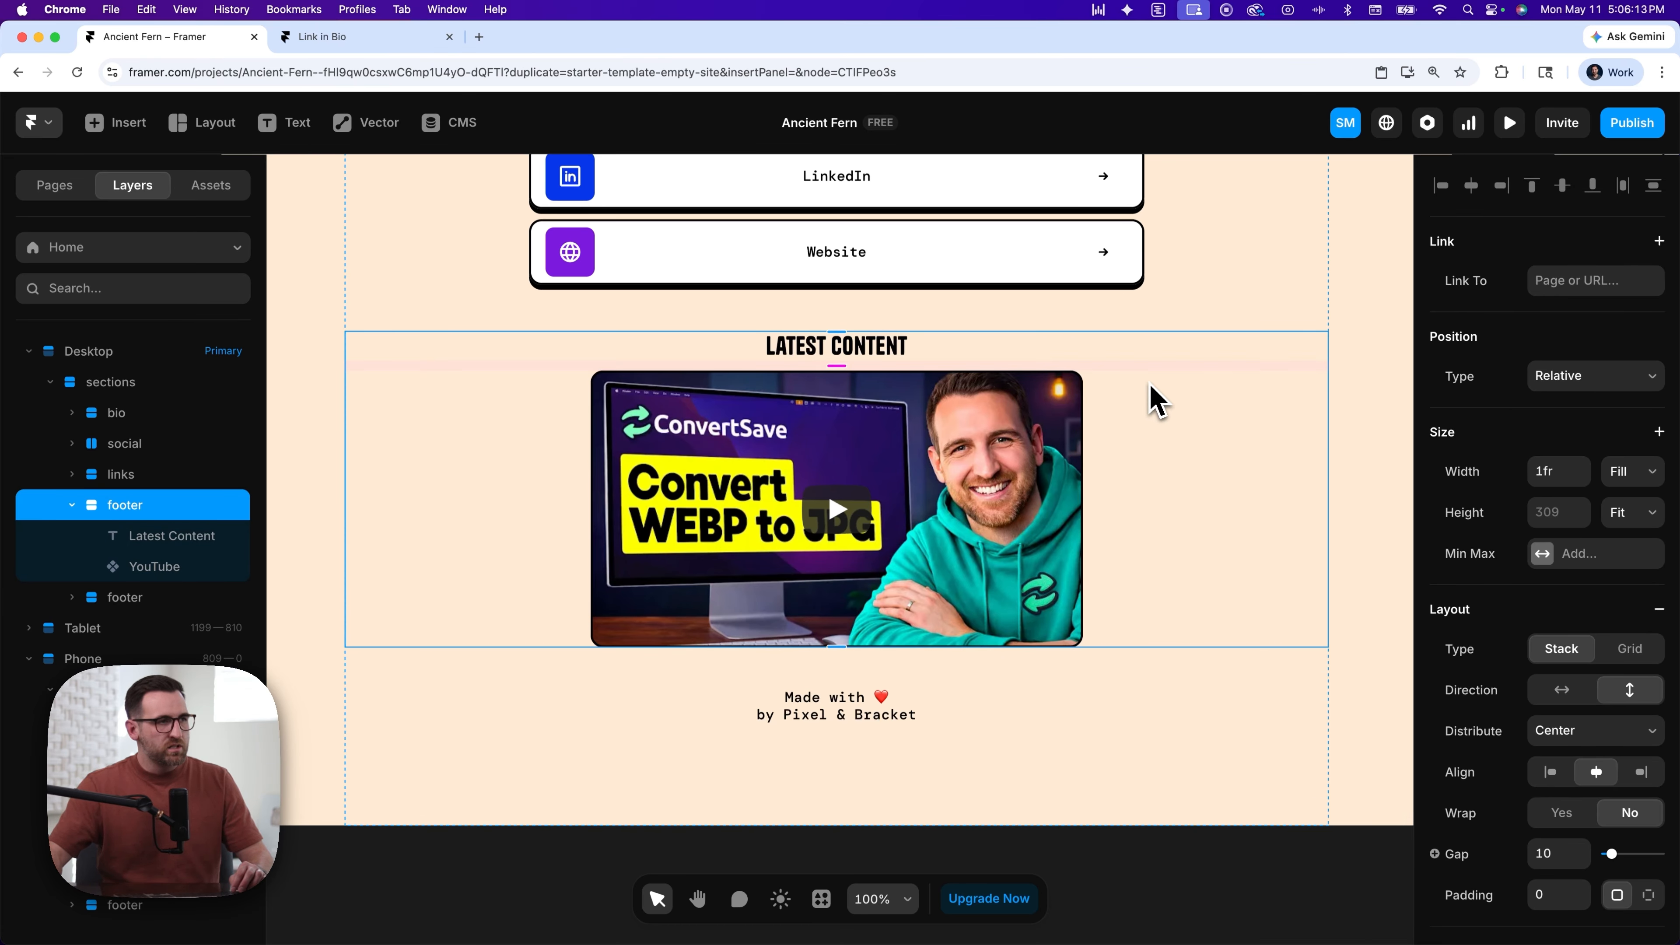
scroll(1168, 334, up, 3)
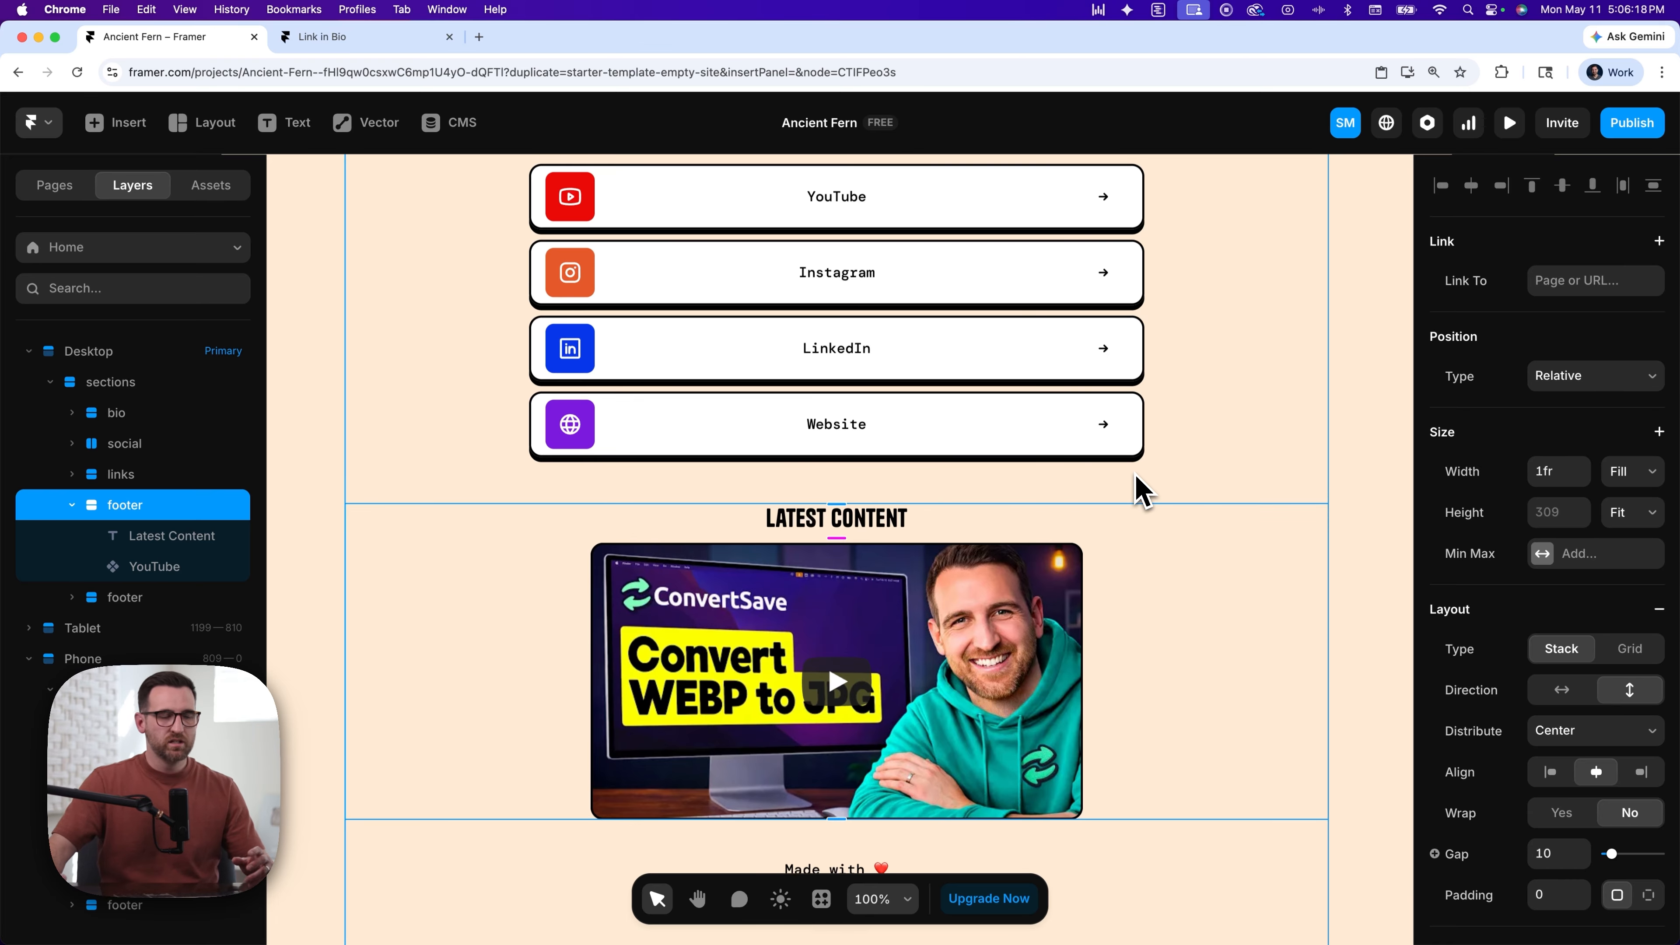
scroll(1185, 483, up, 6)
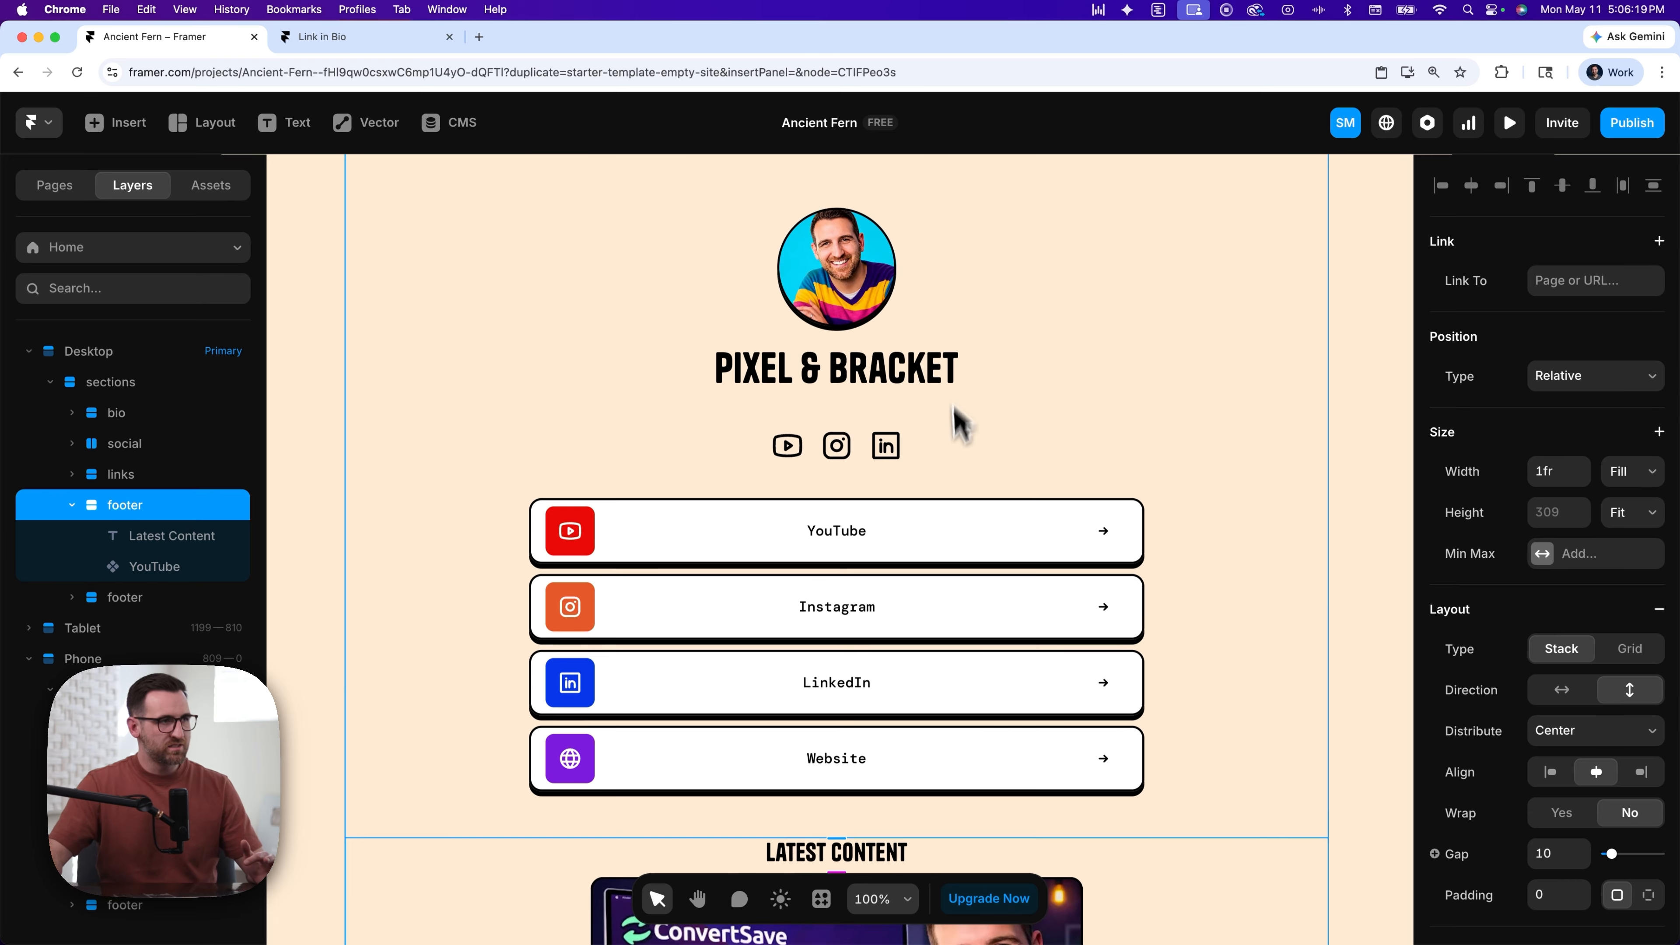
- Set the width of the Desktop layout's sections stack to 768
scroll(960, 424, down, 6)
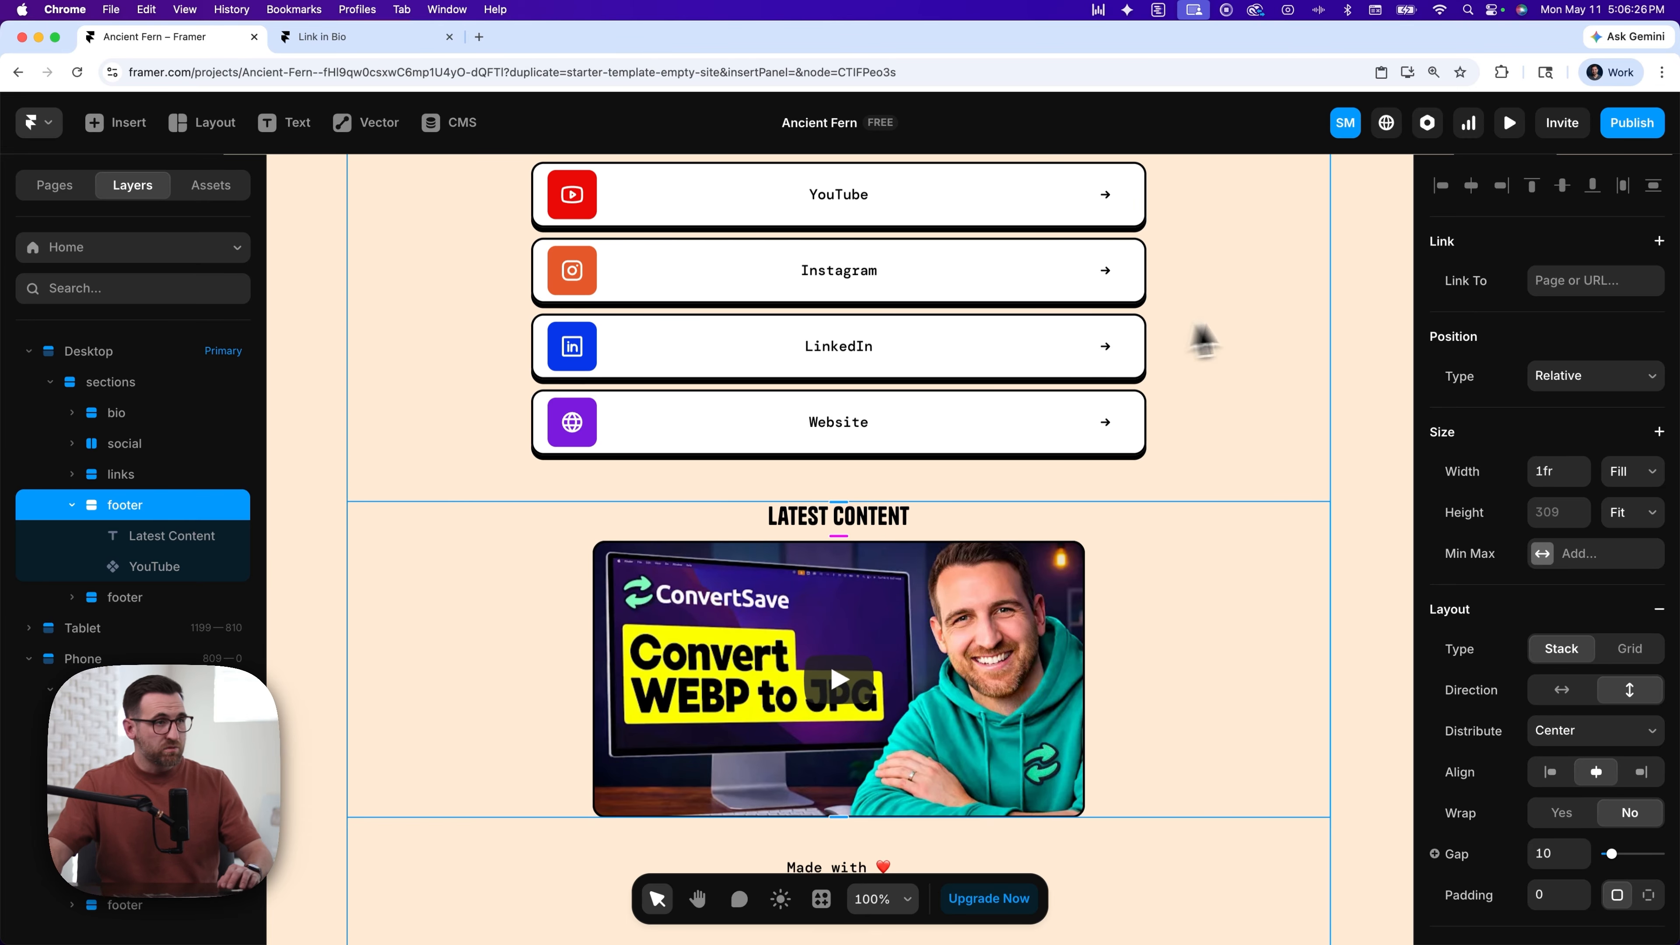
key(super+minus)
scroll(1116, 351, up, 2)
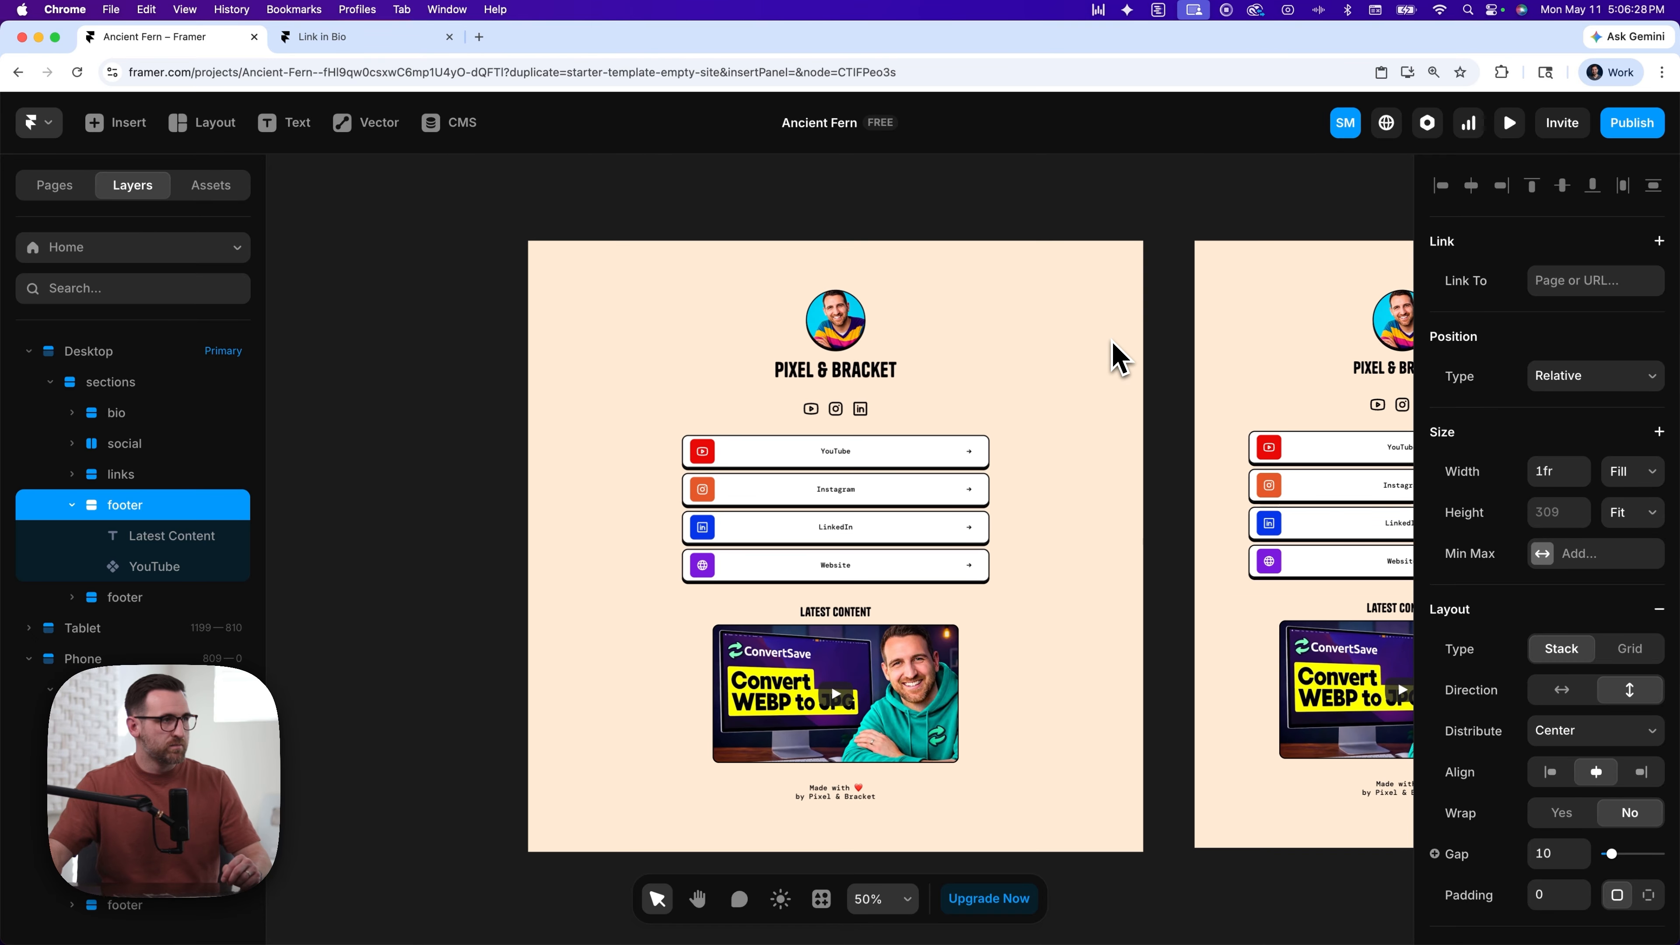
click(75, 382)
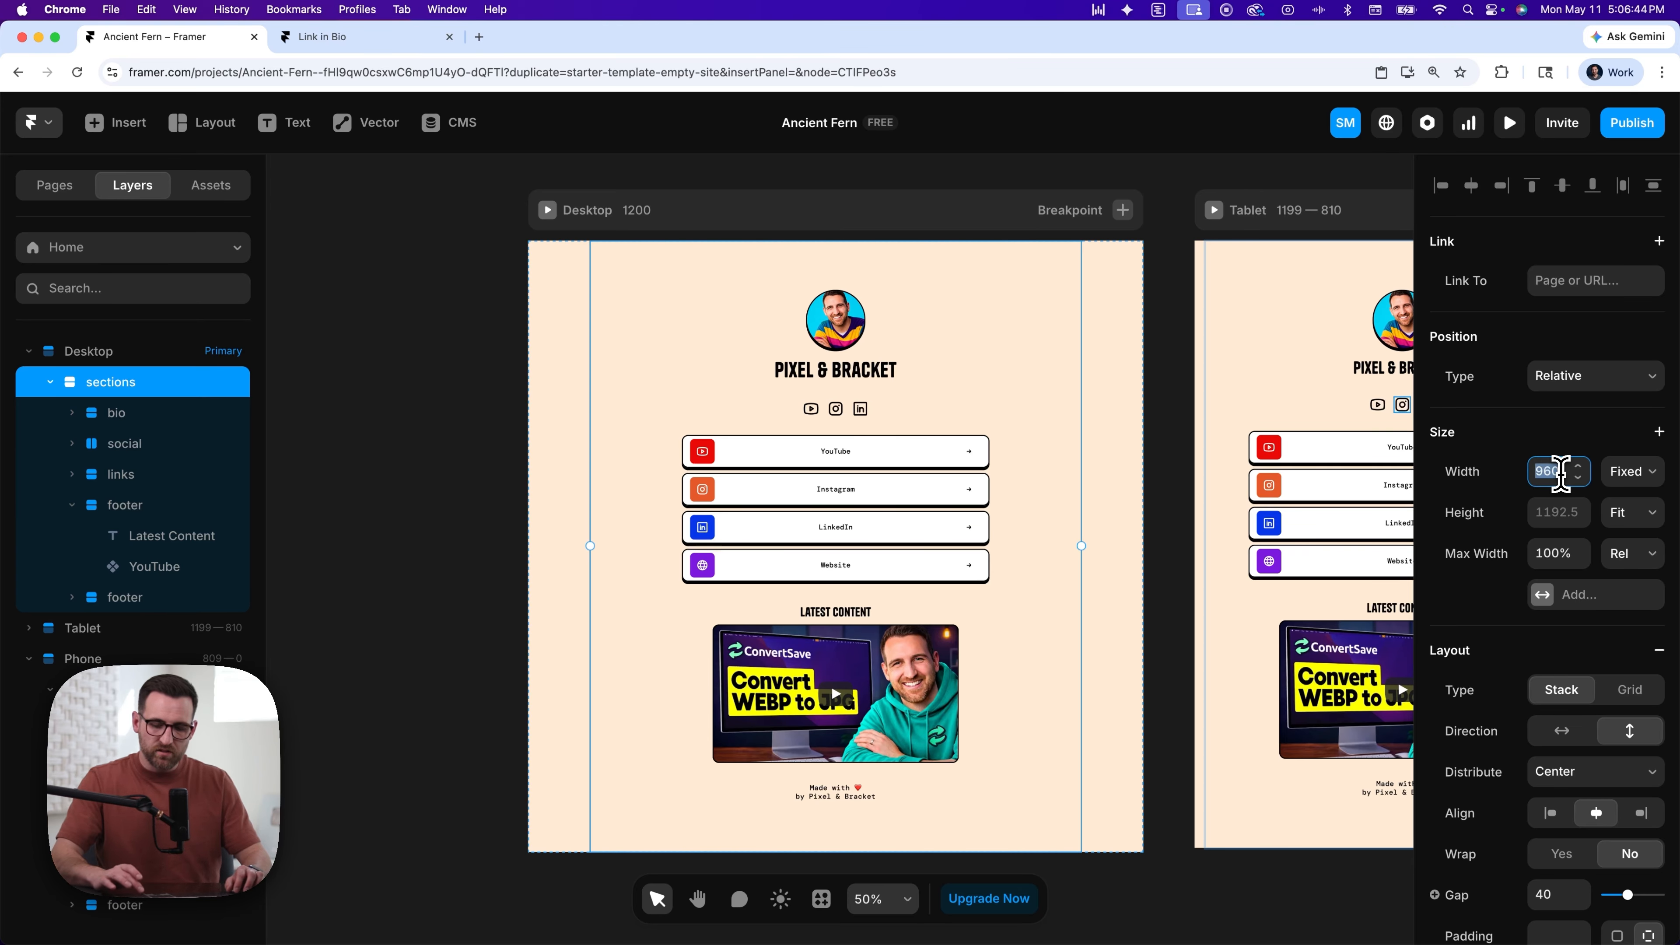
text(768)
key(Return)
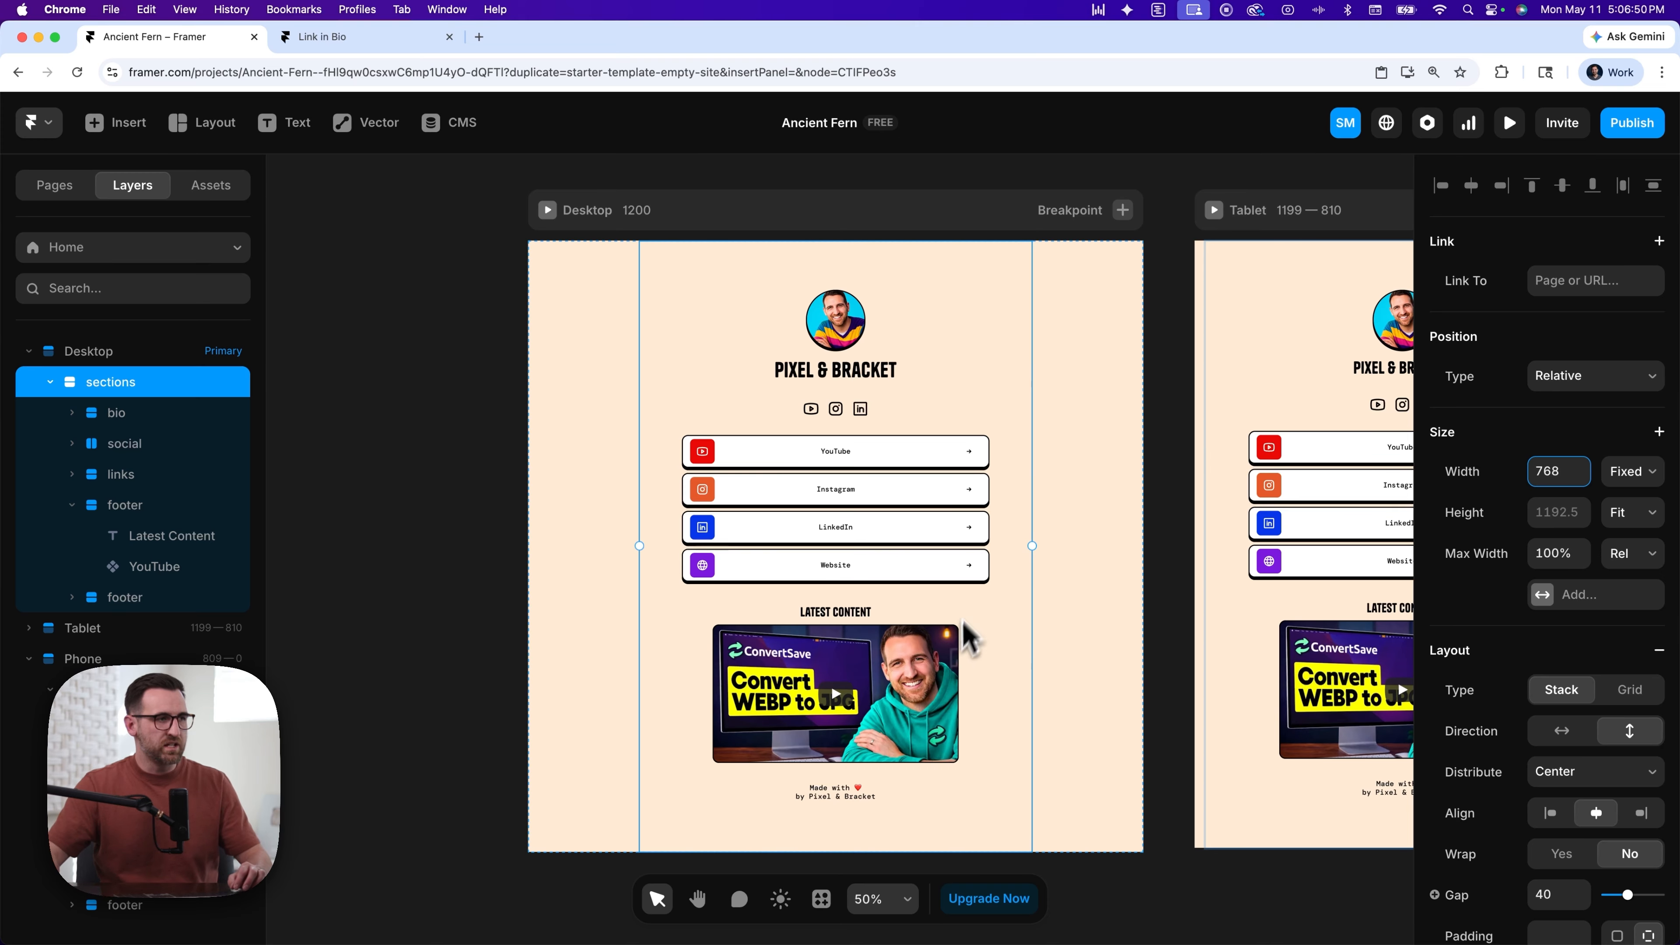
- Set the width of the bio, social, links and both footer stacks inside the Desktop sections stack to Fill
click(100, 415)
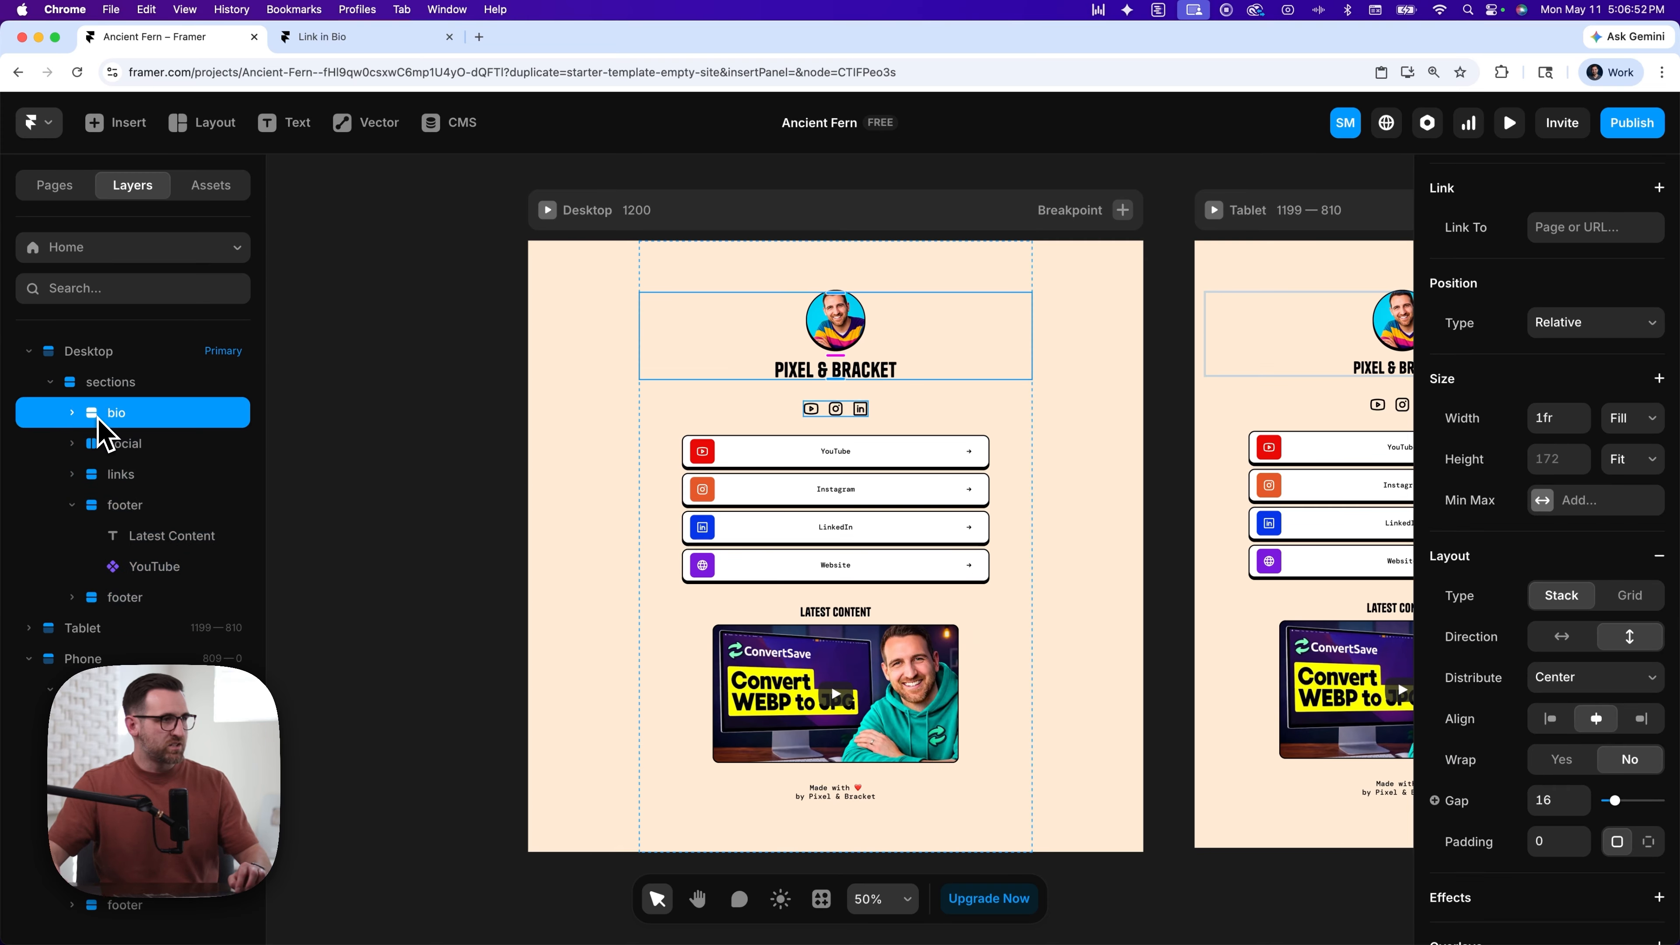
shift+click(123, 457)
shift+click(126, 475)
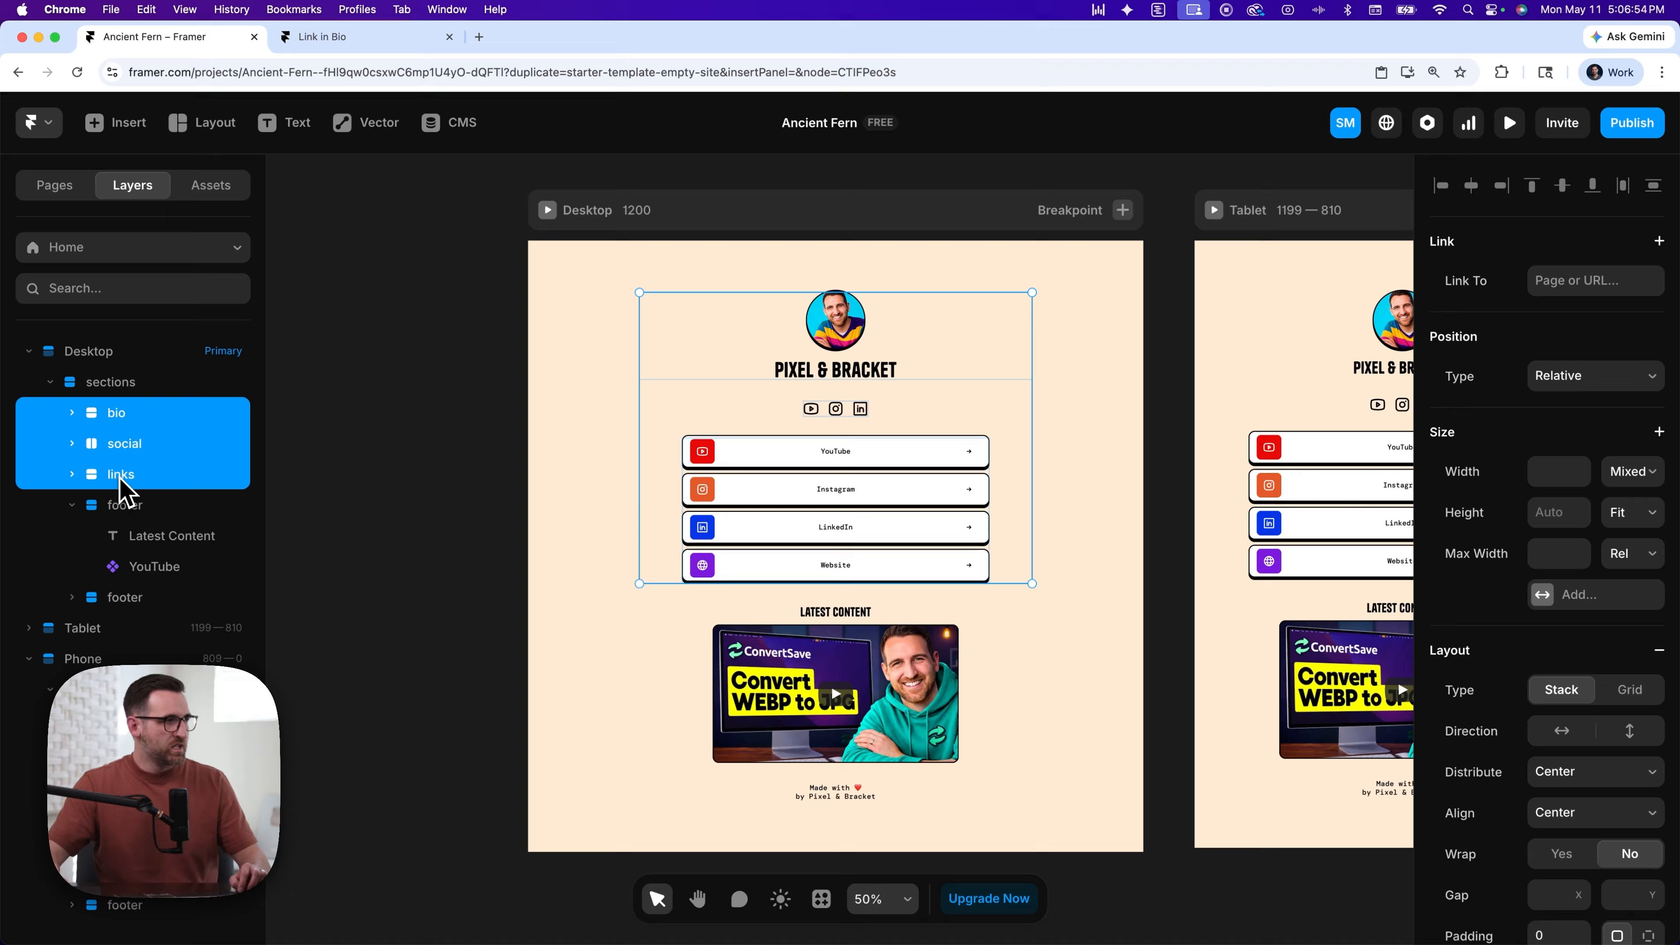
shift+click(123, 509)
shift+click(122, 599)
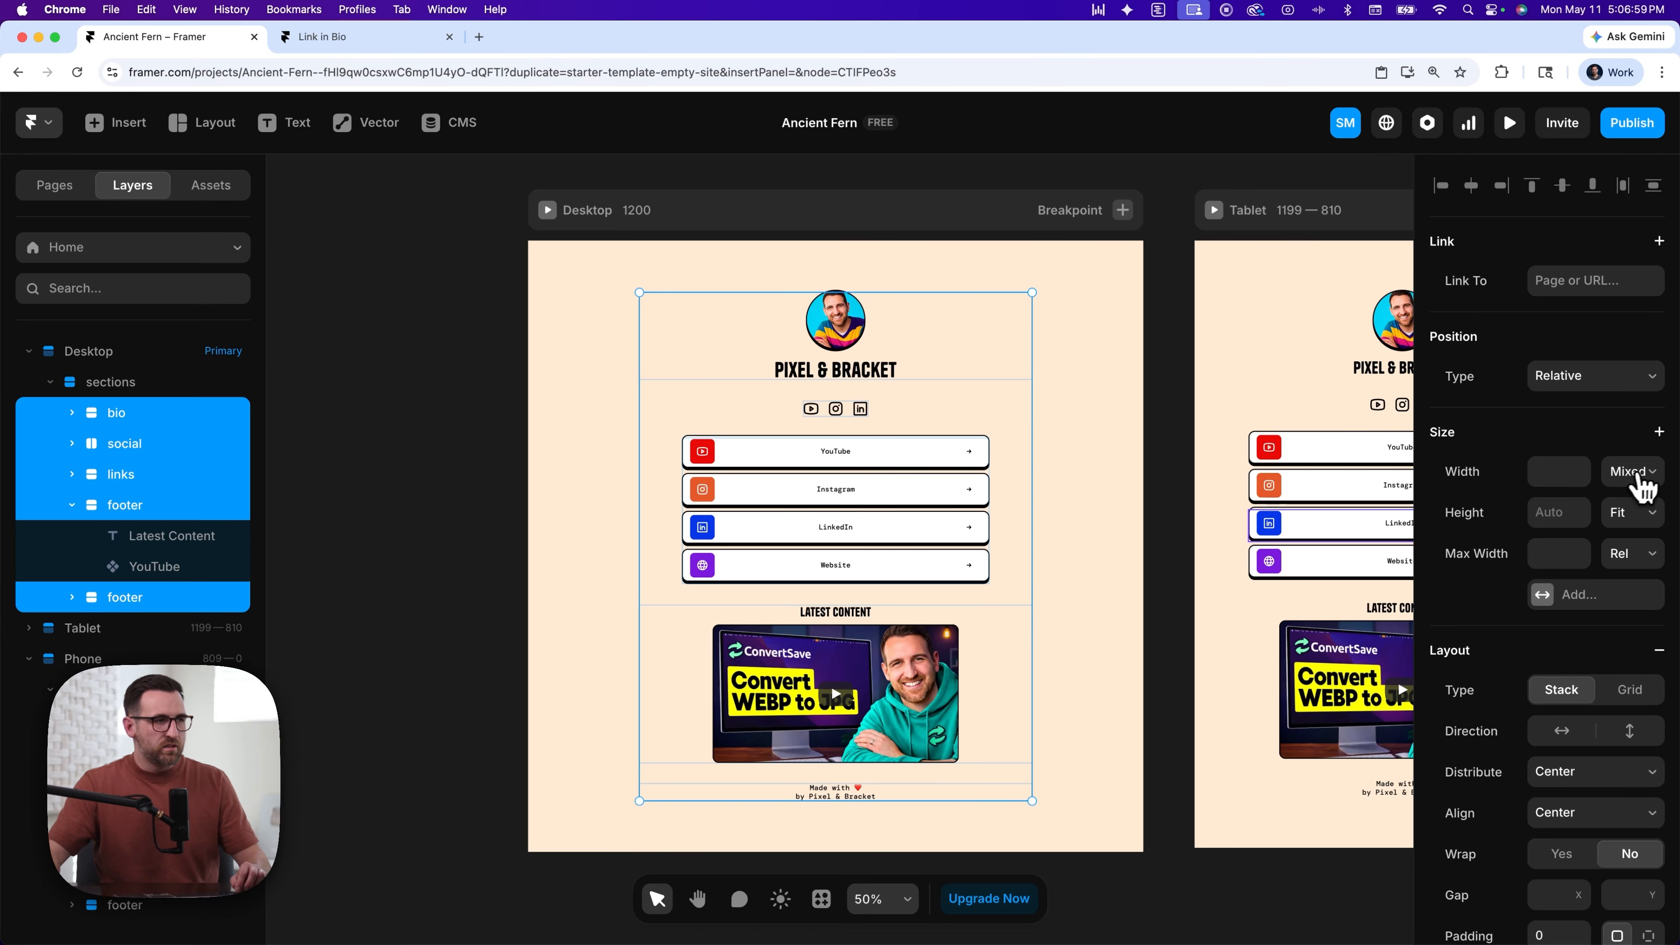
click(1654, 477)
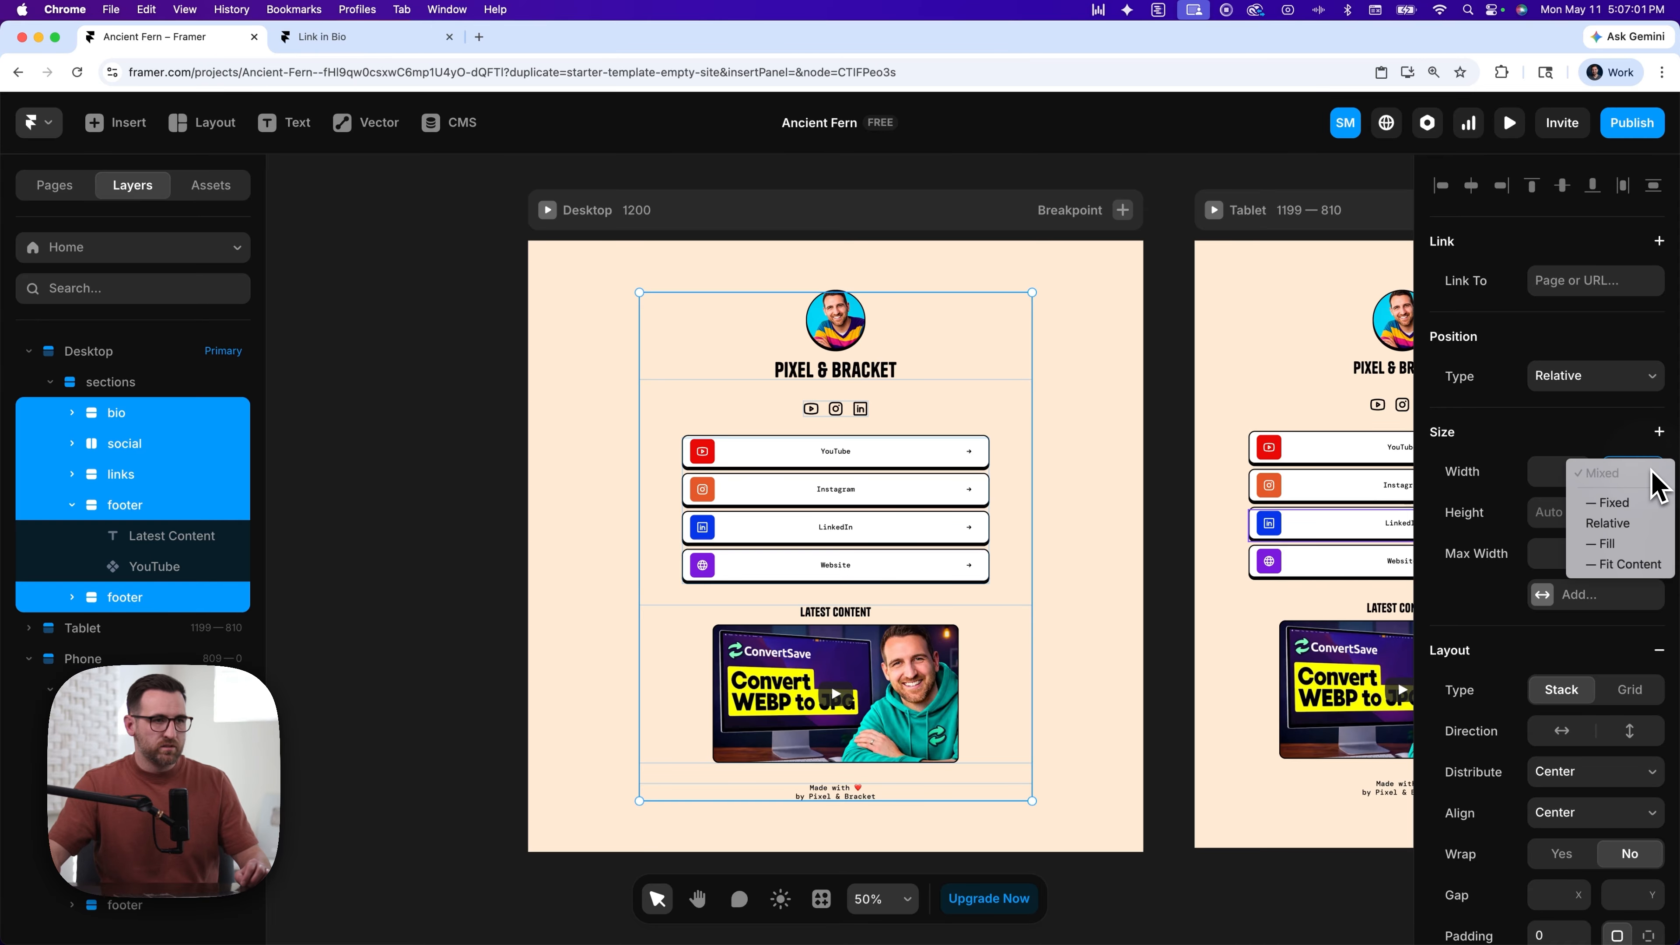
click(1615, 545)
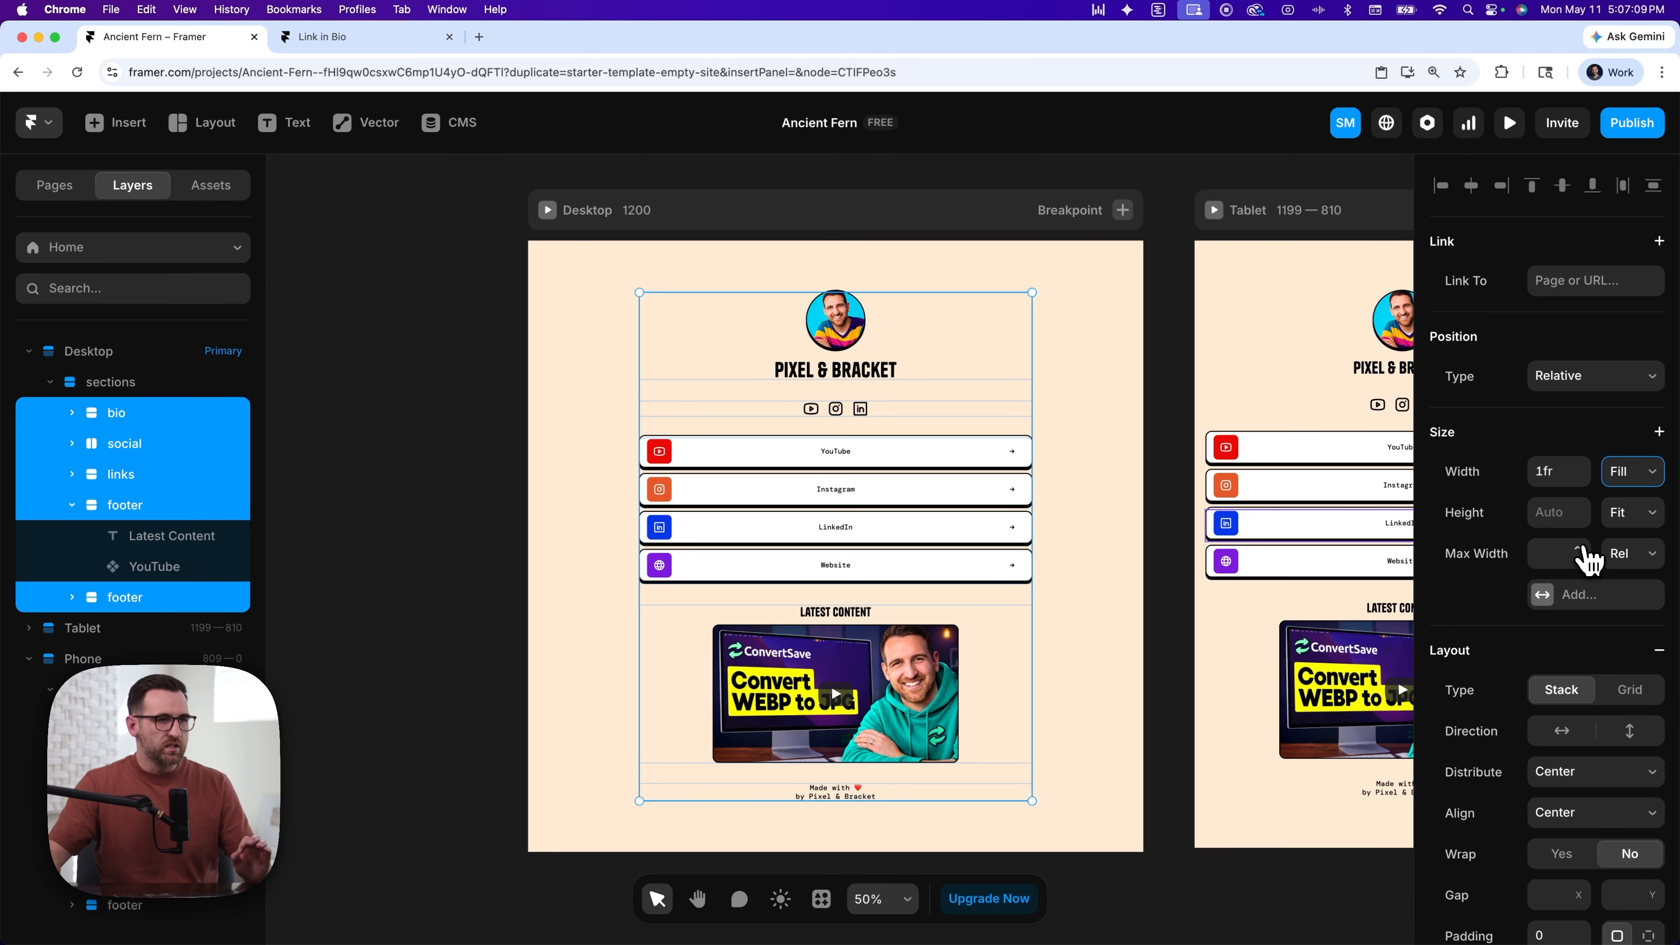
click(107, 387)
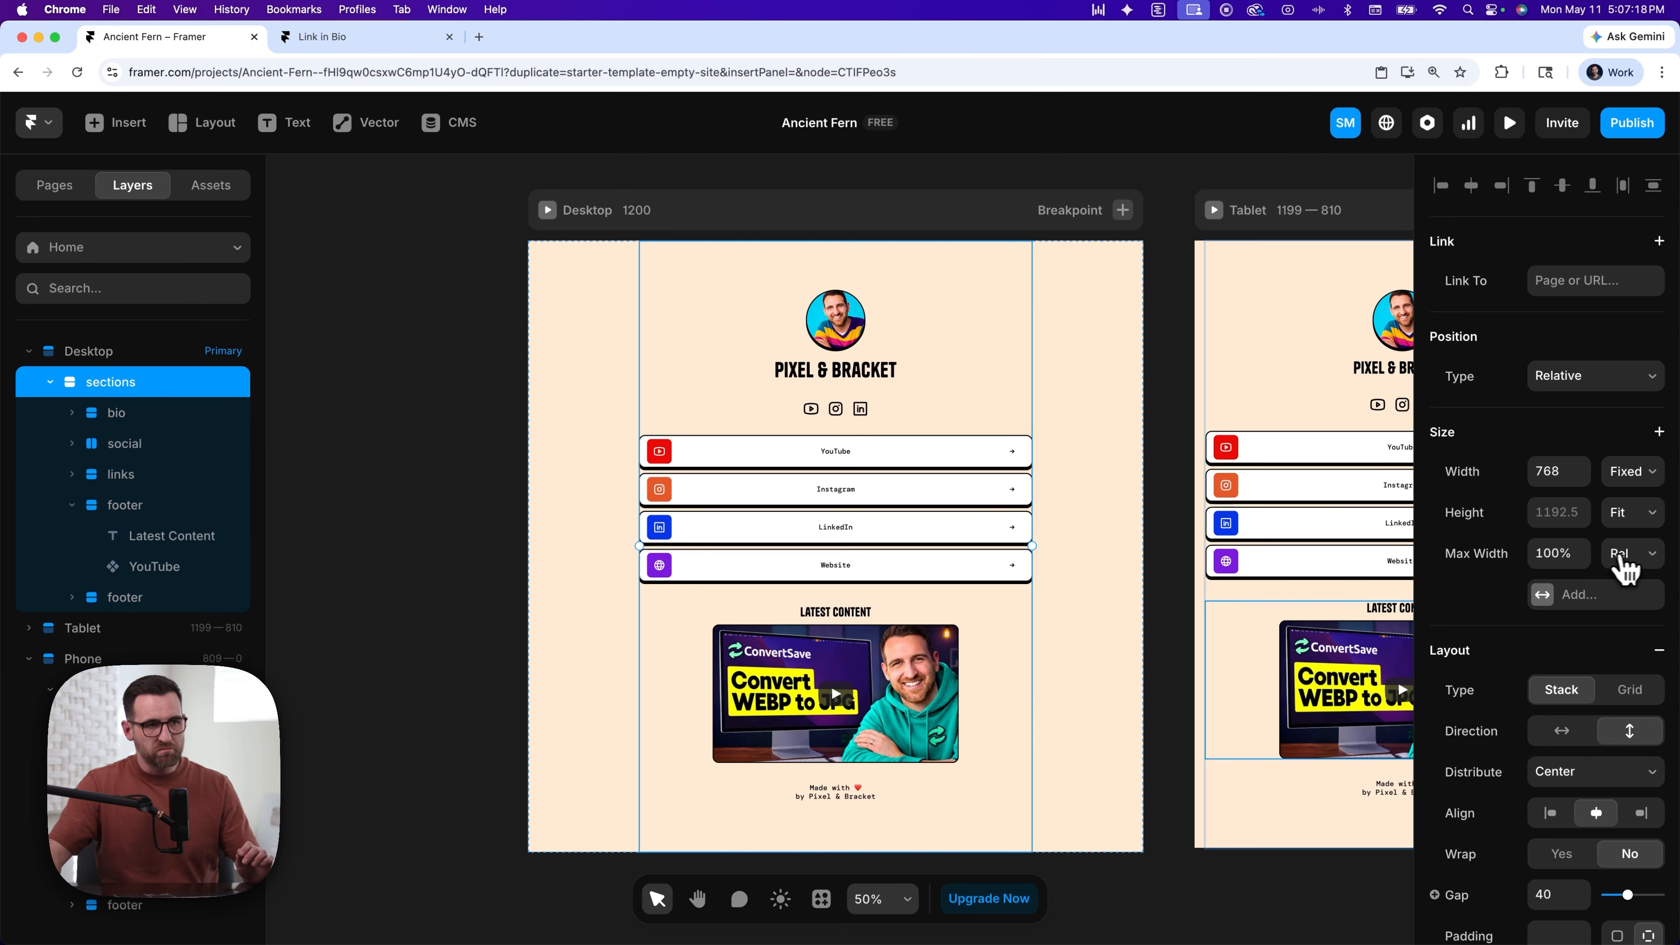
click(1655, 558)
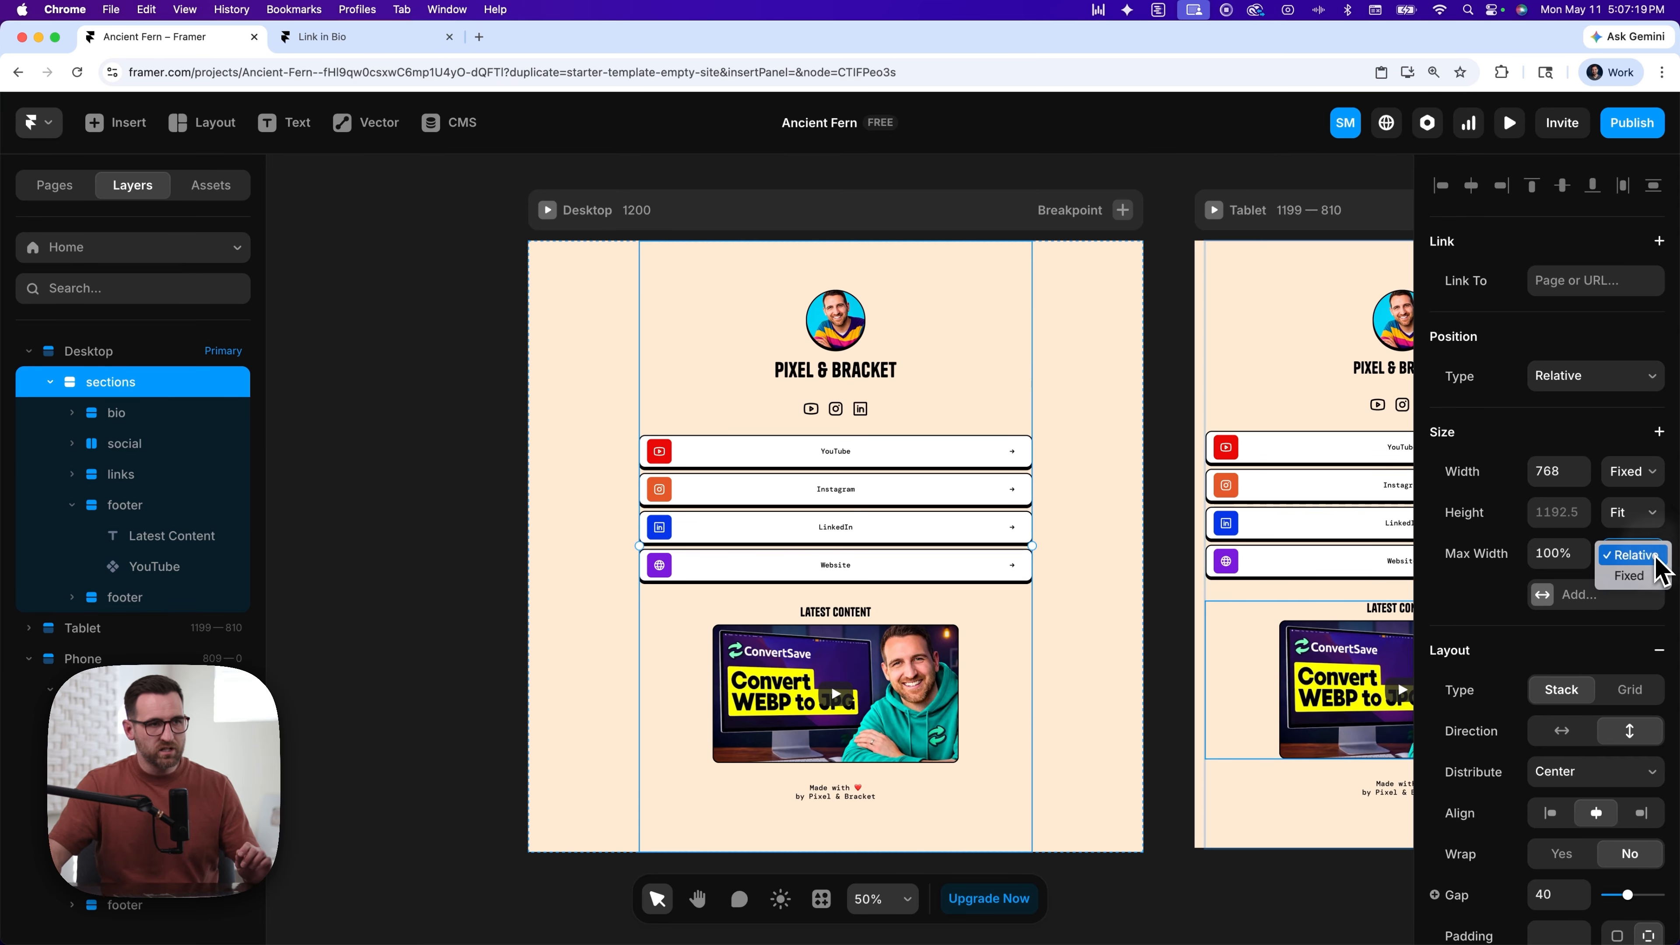
click(1634, 558)
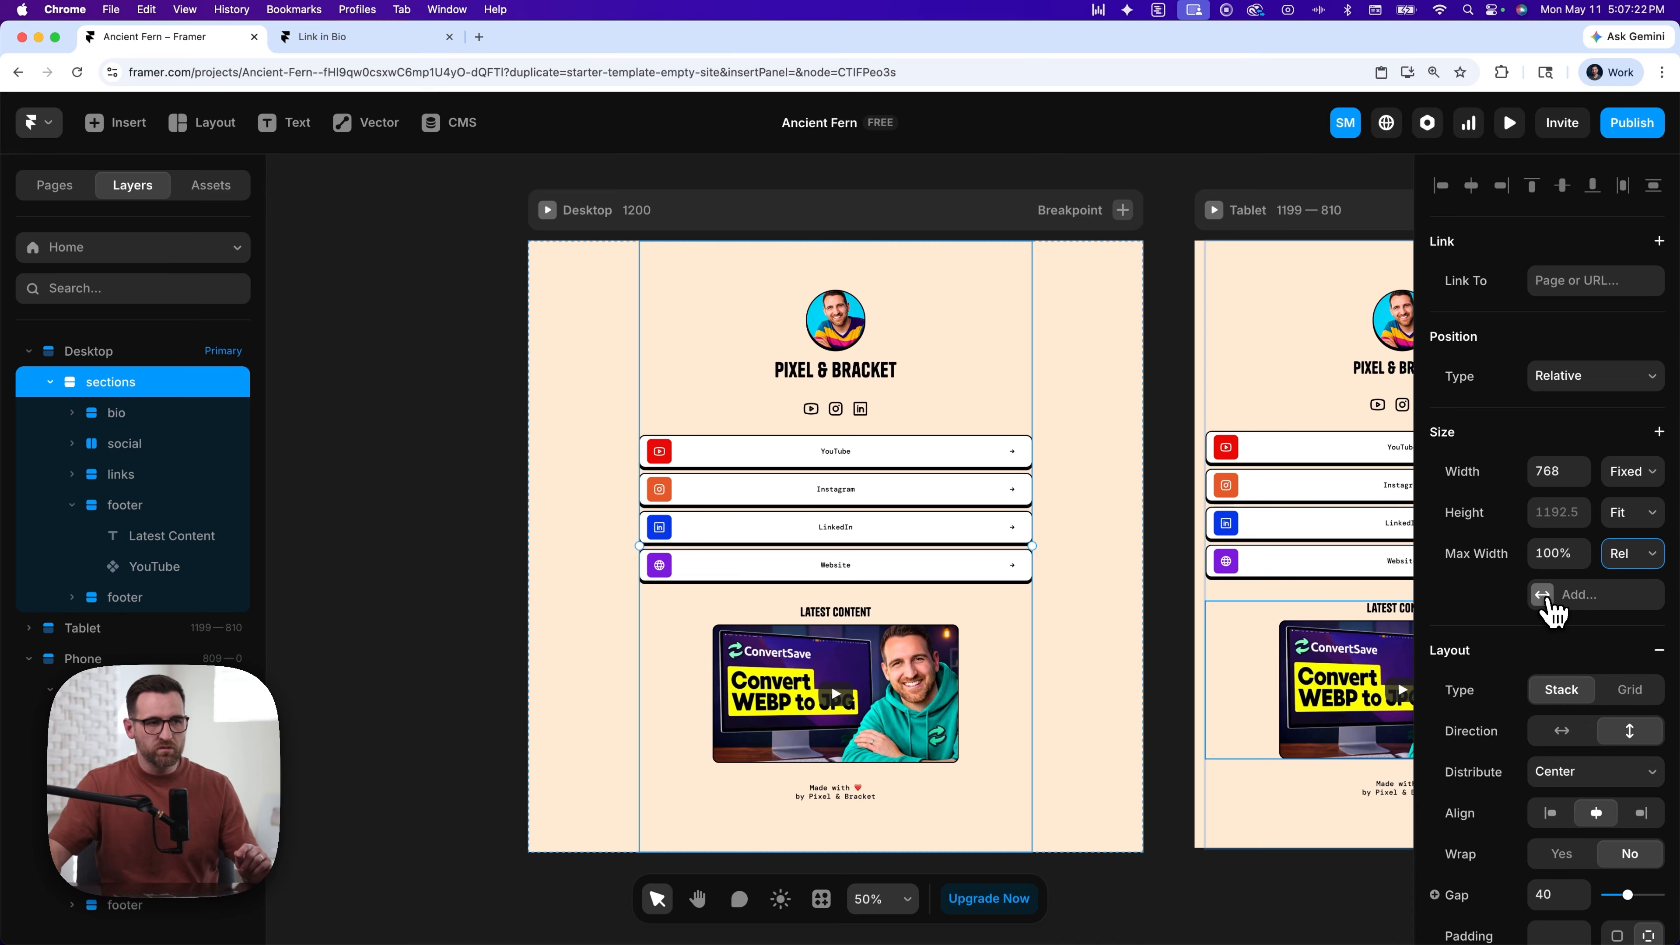
click(1547, 597)
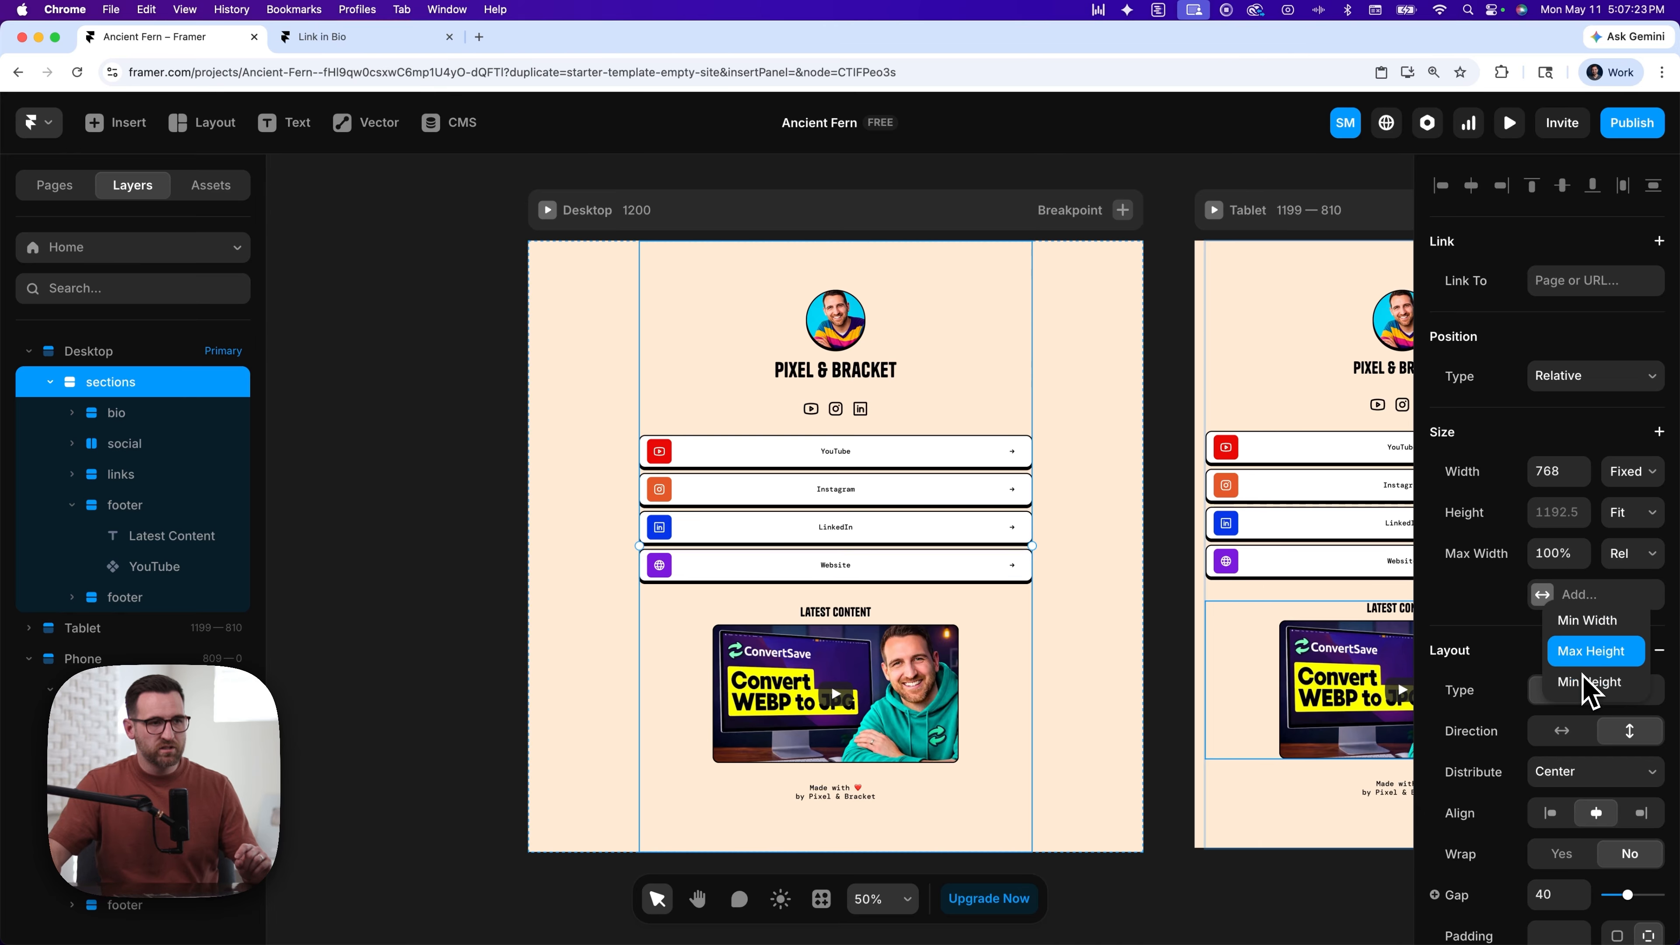
click(1549, 555)
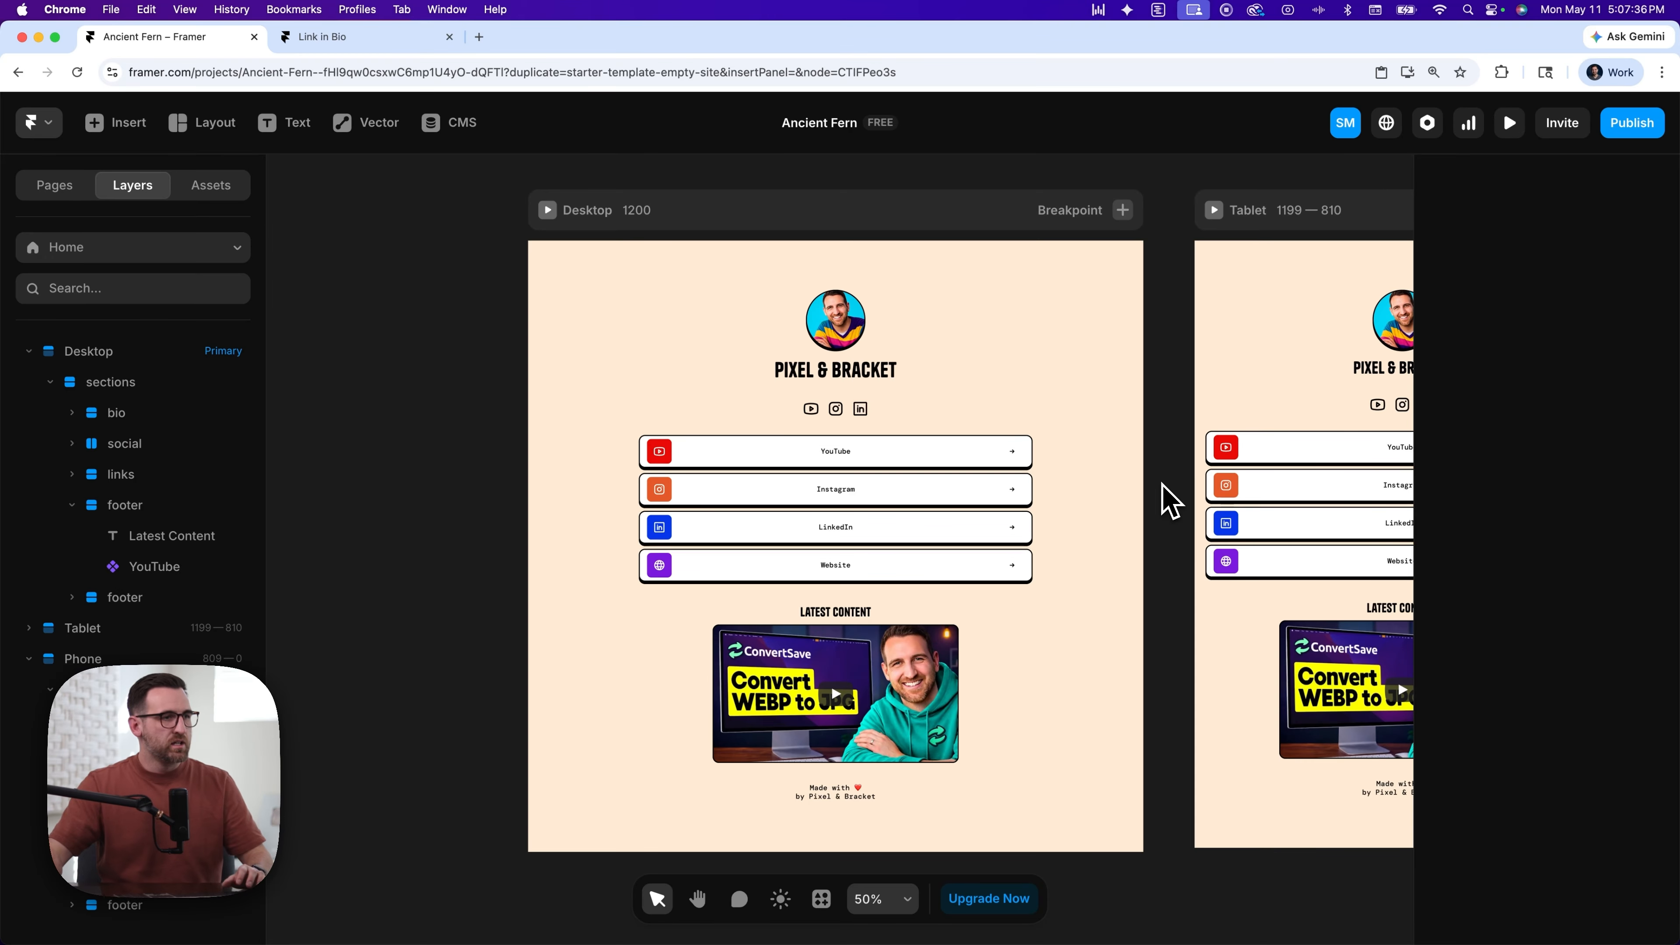
- In the Phone layout, move the footer stack containing the "Made with" credit below the Latest Content footer stack
scroll(1165, 487, right, 10)
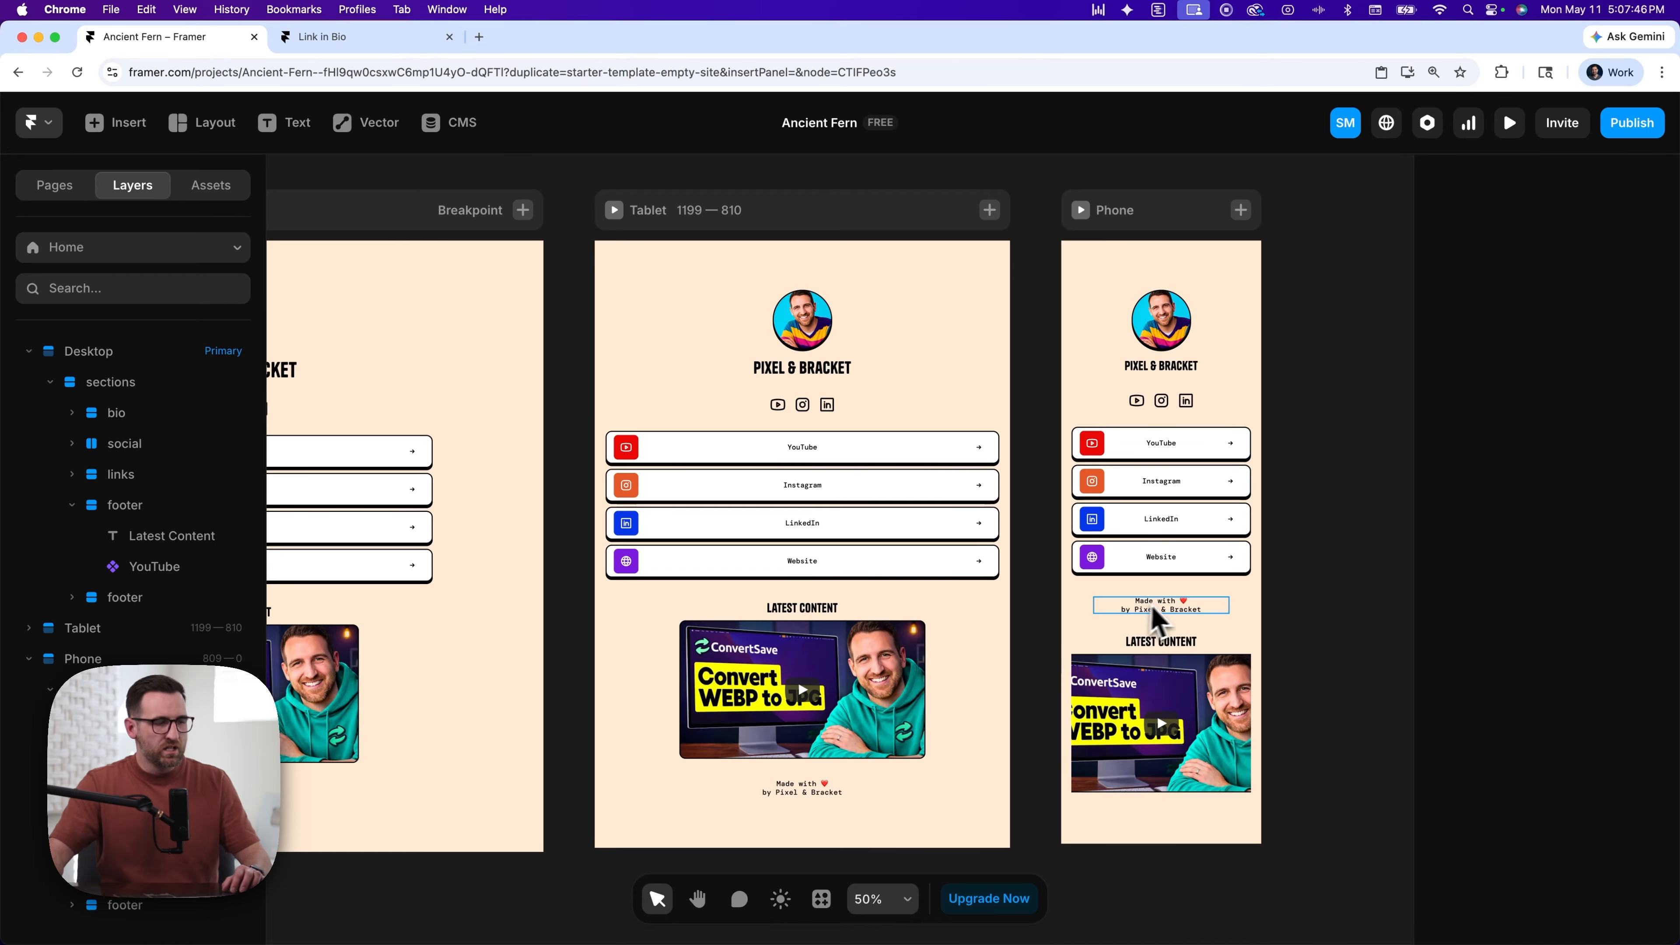
click(1183, 616)
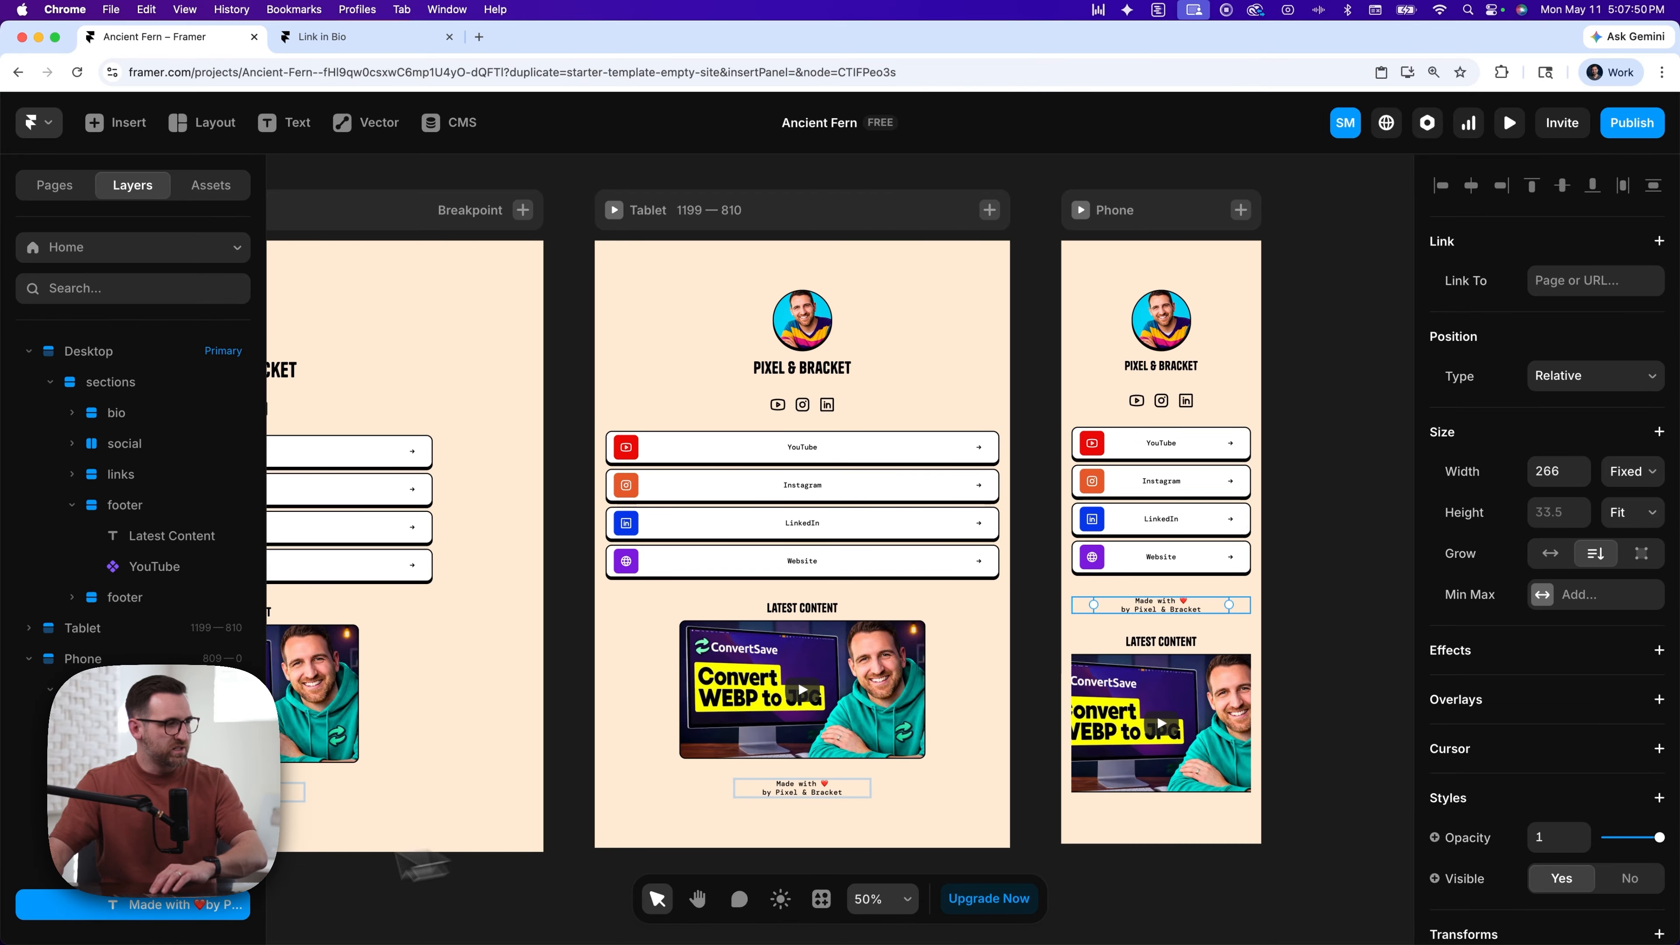
click(106, 877)
drag(131, 882, 132, 885)
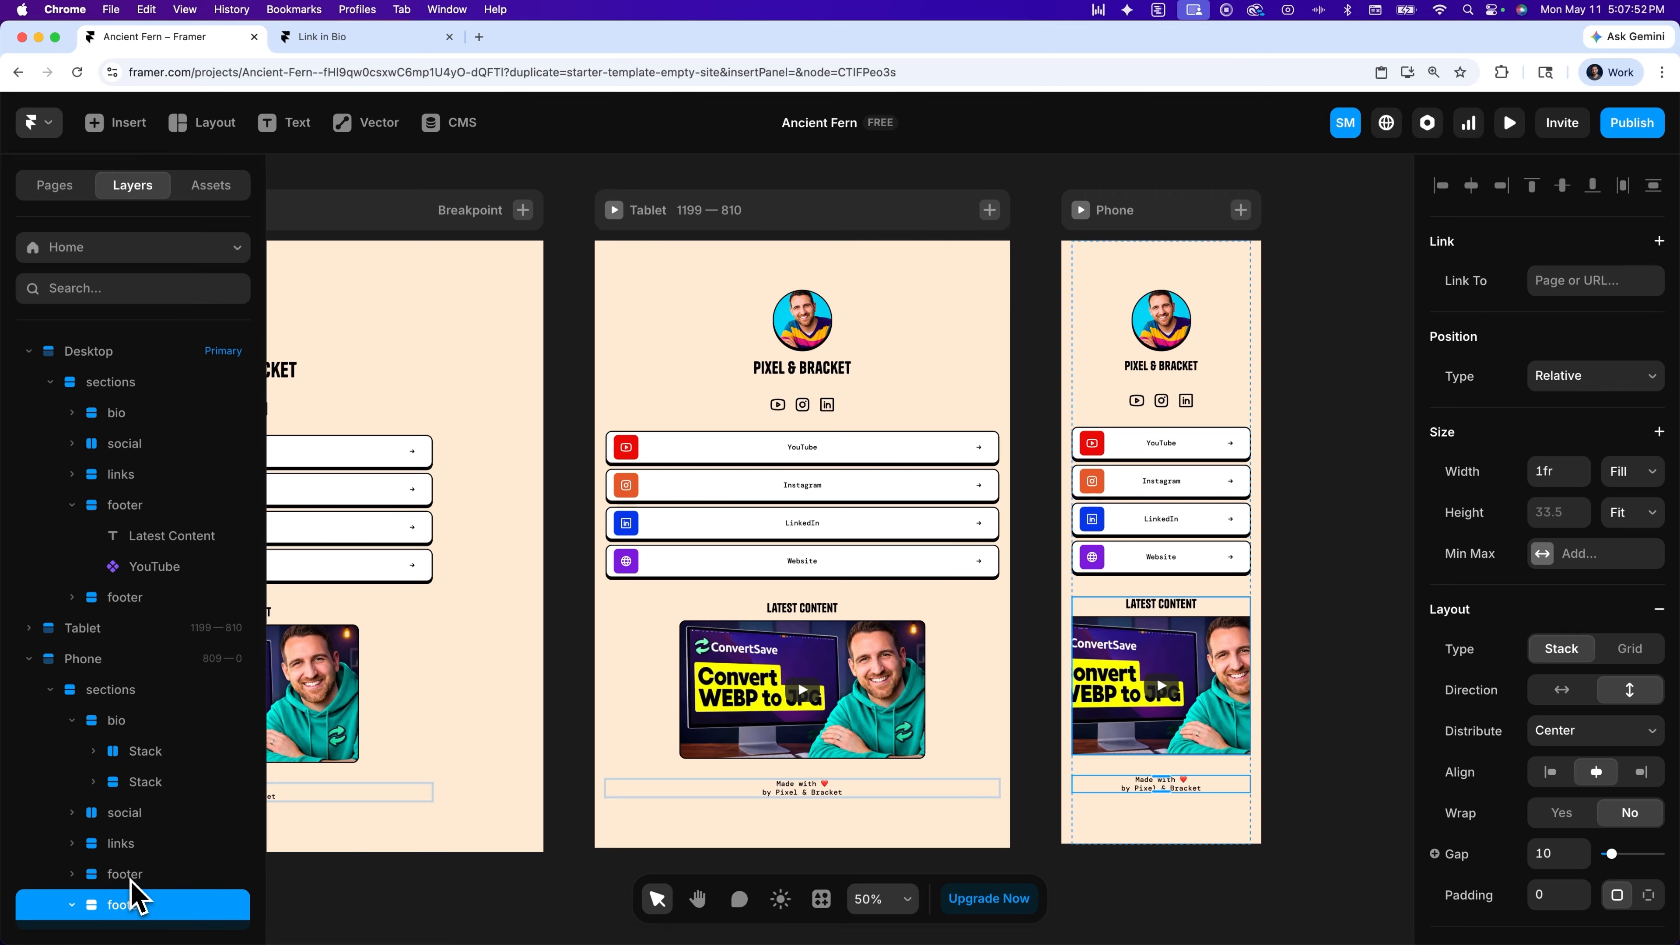
click(569, 676)
- Wrap the YouTube embed of the Desktop layout in a new stack
scroll(573, 665, left, 5)
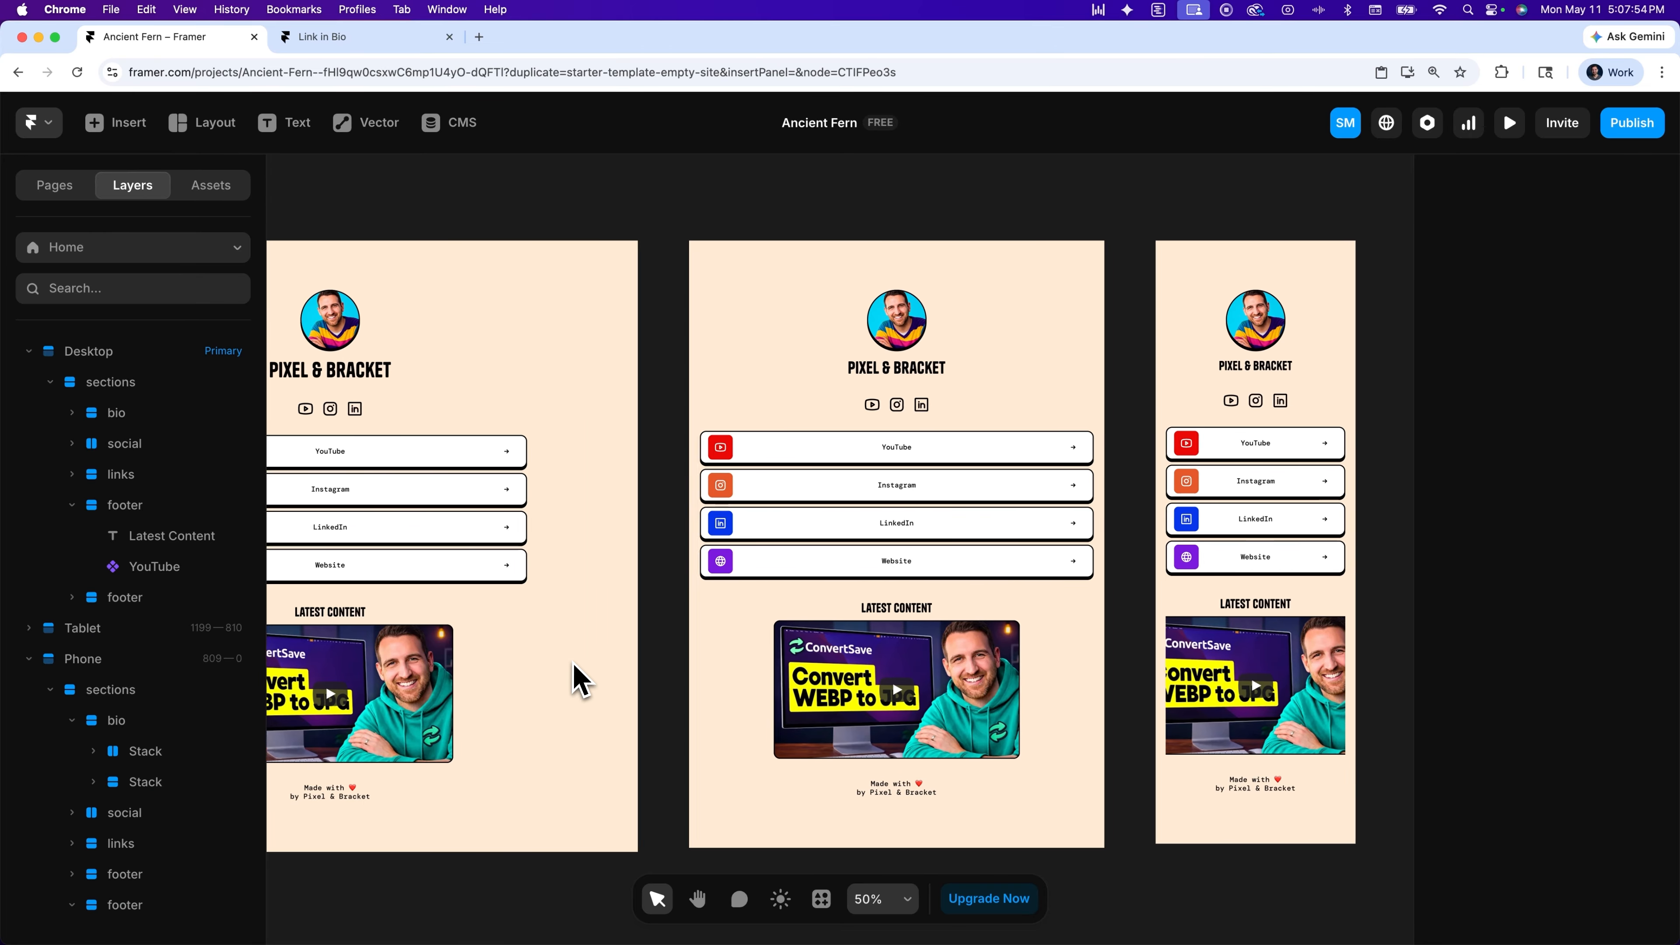
scroll(579, 675, left, 2)
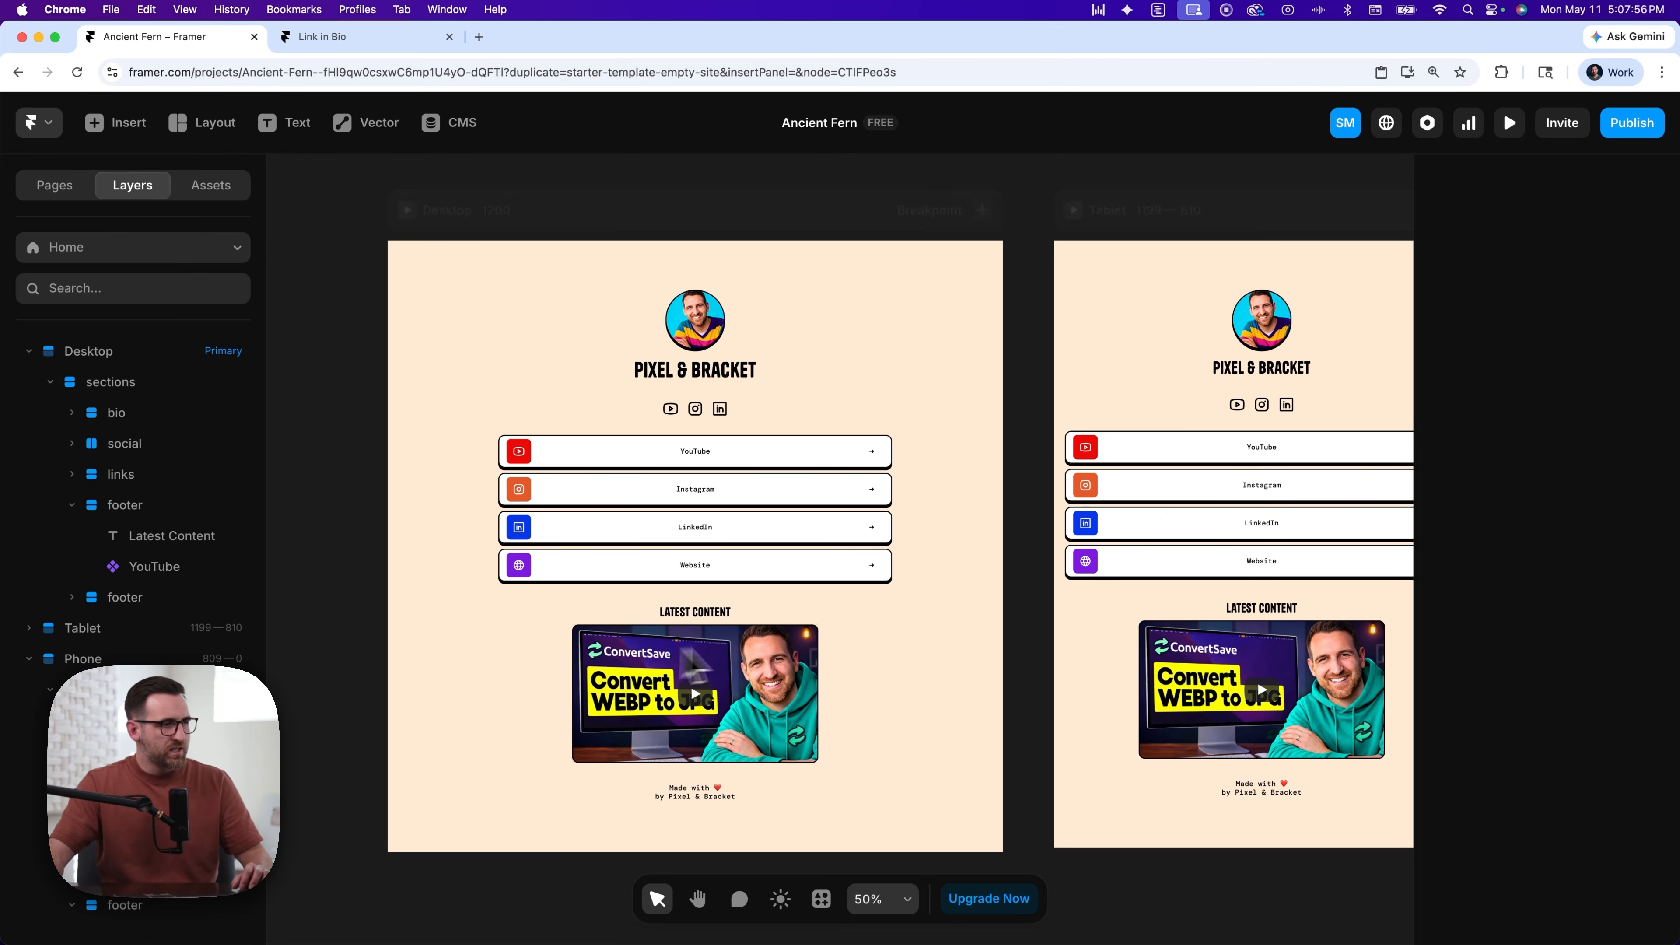
click(791, 659)
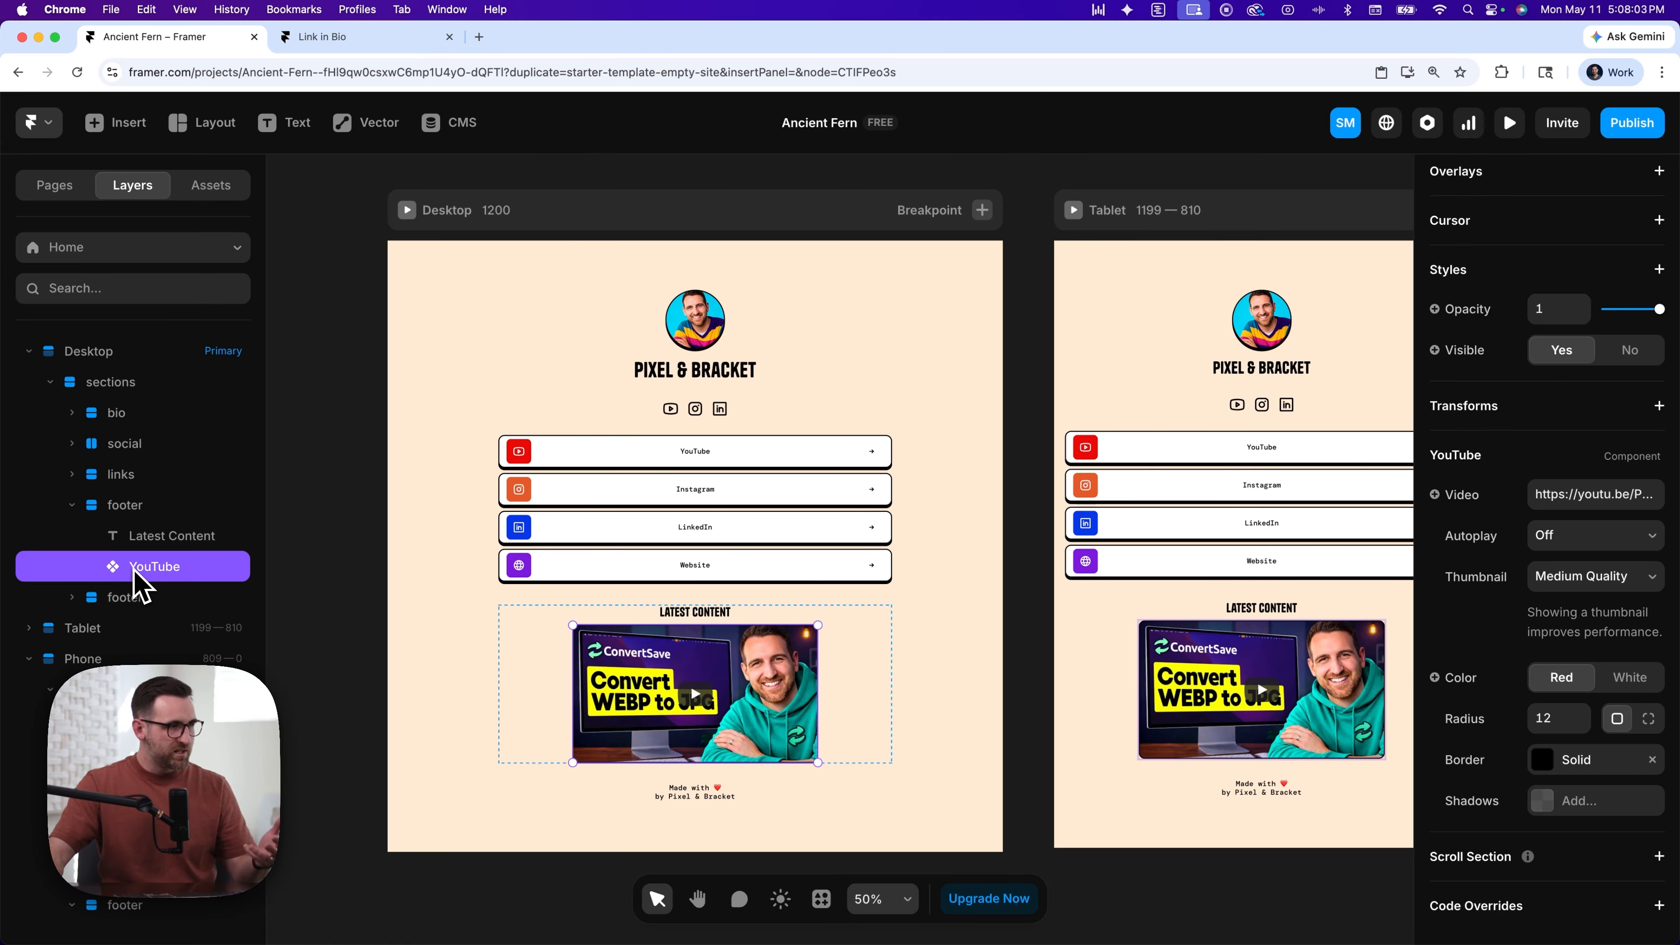
right_click(135, 583)
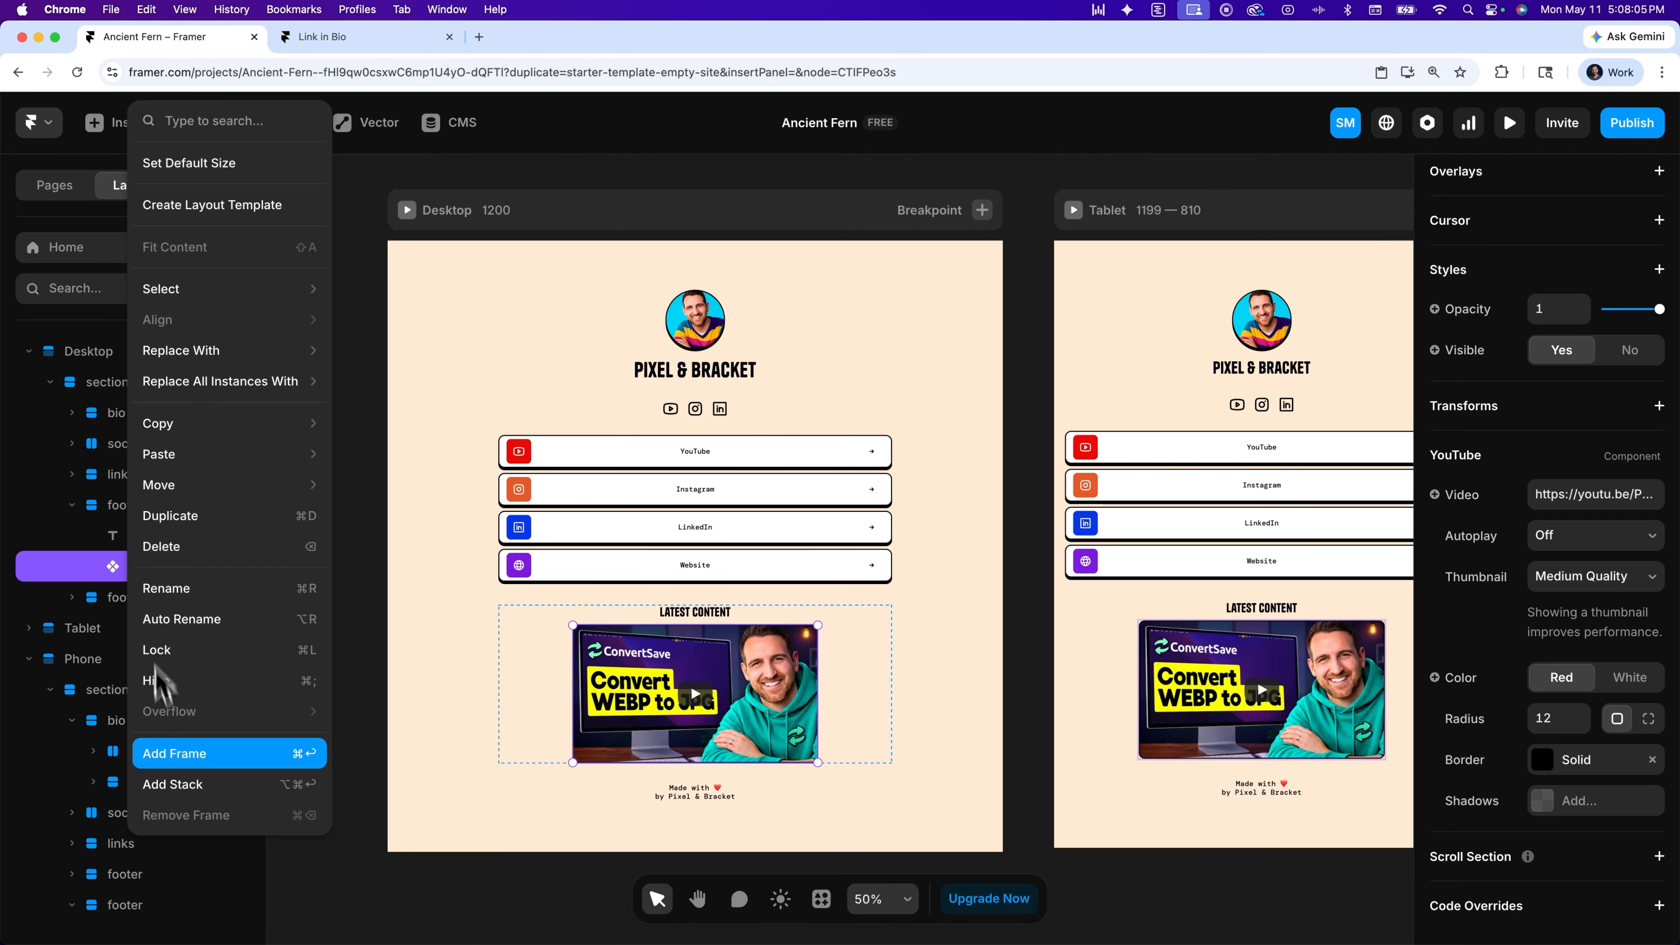
click(170, 781)
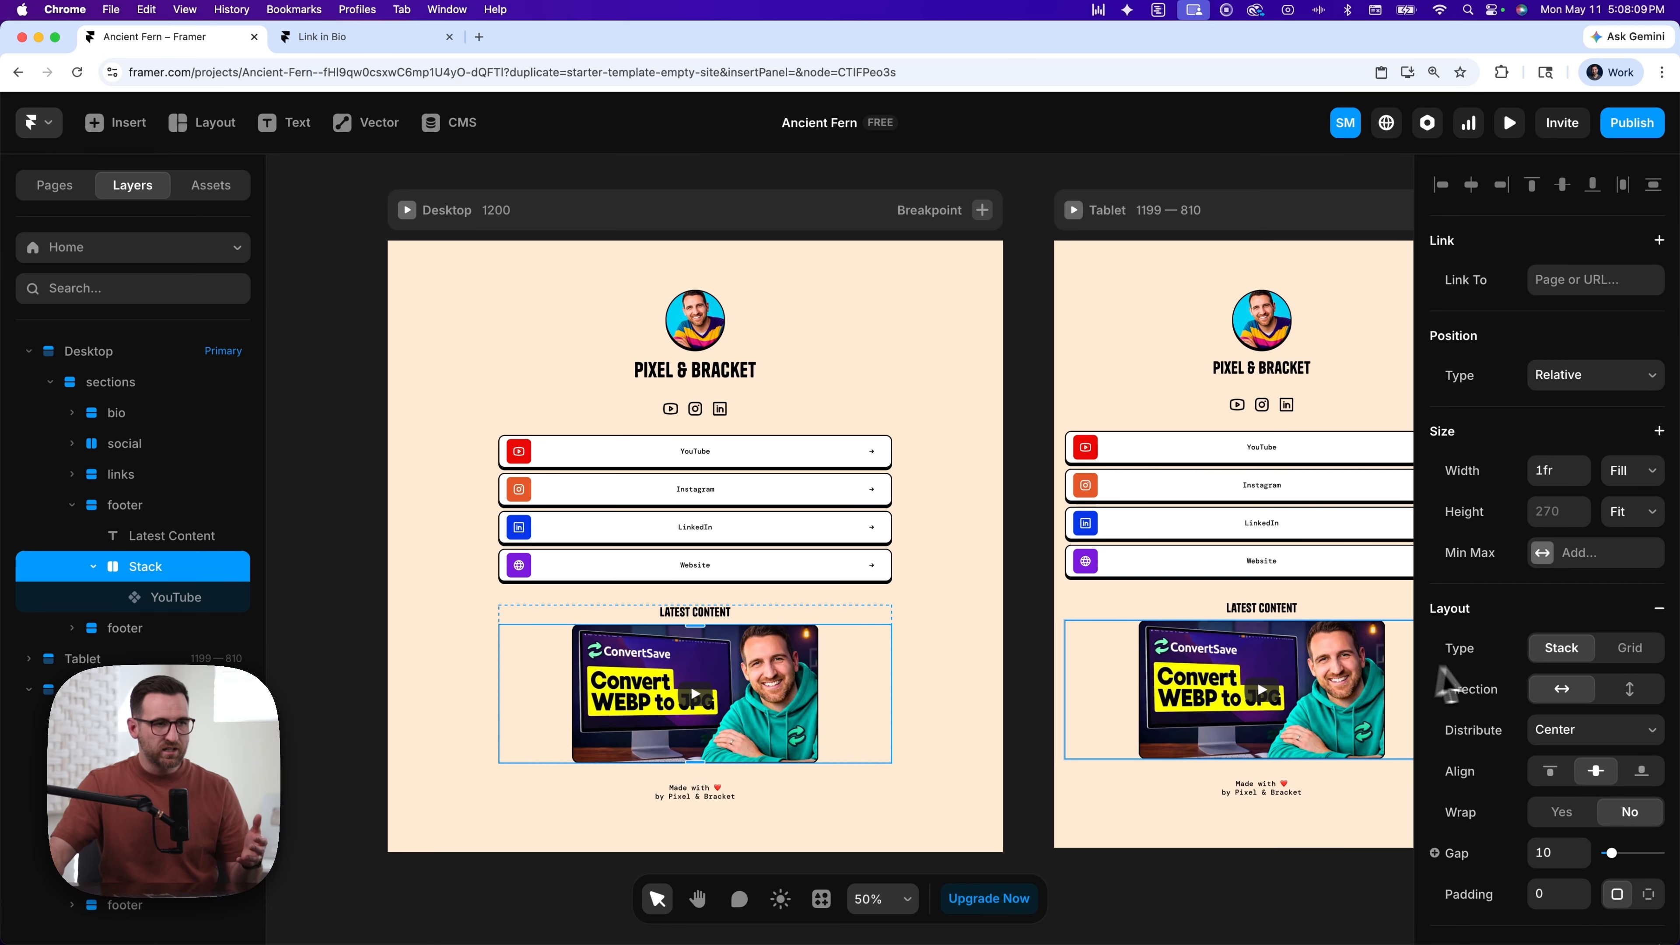
- Give the stack around the YouTube embed a solid black (000000) fill
scroll(1492, 685, down, 10)
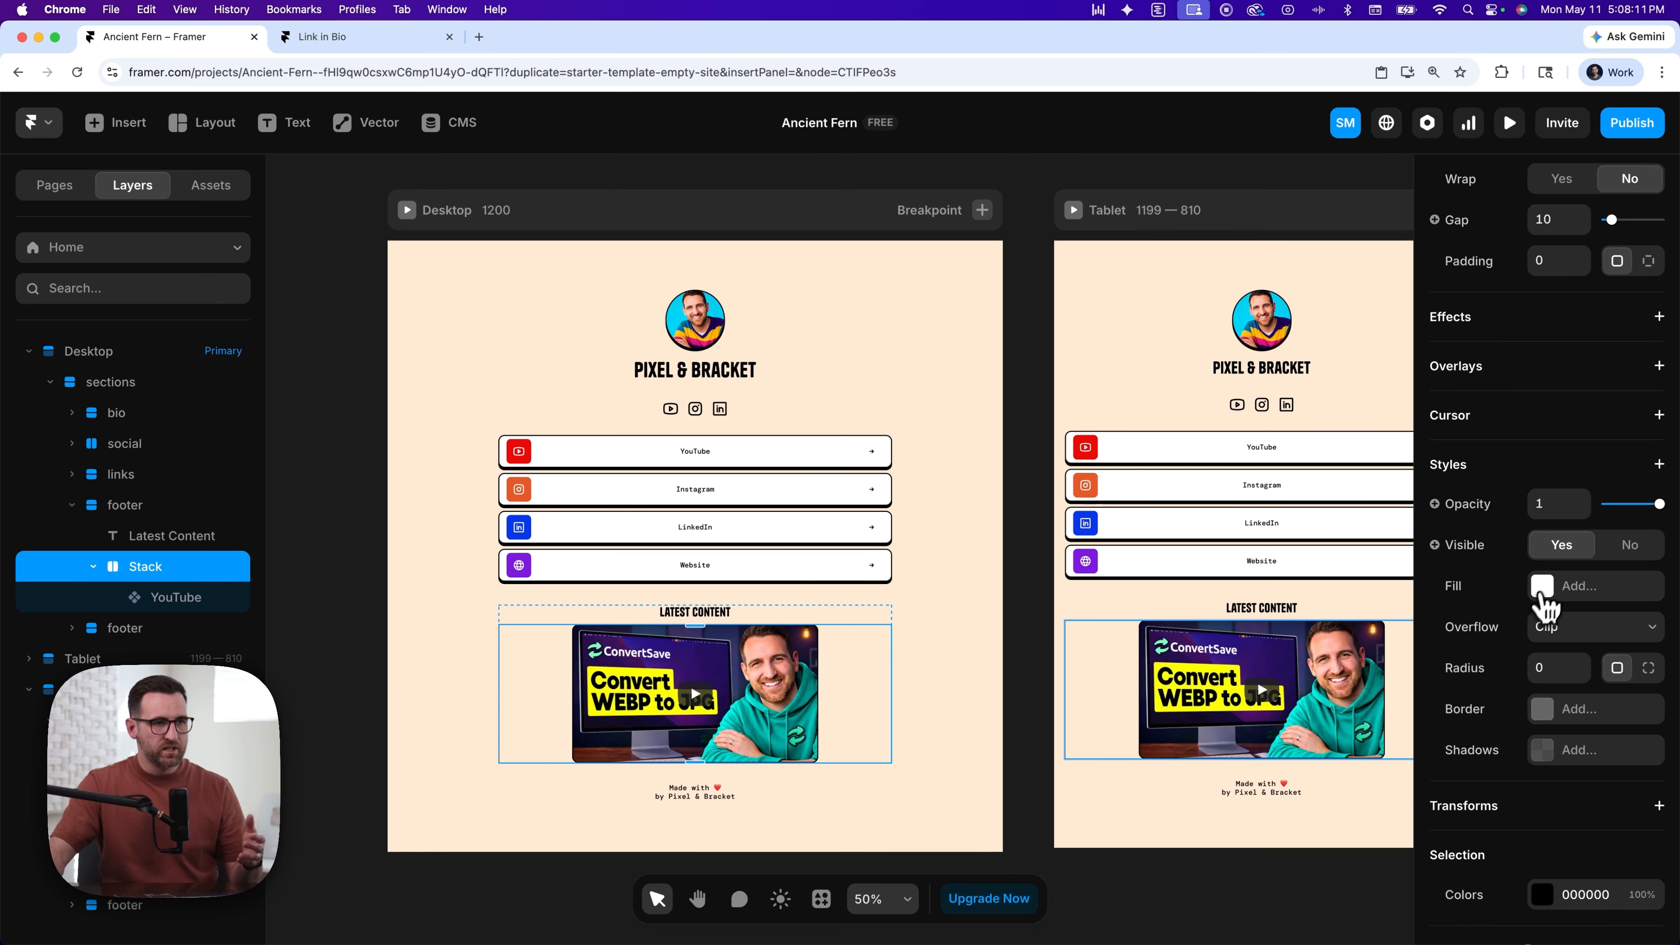
click(1544, 589)
scroll(1105, 784, down, 1)
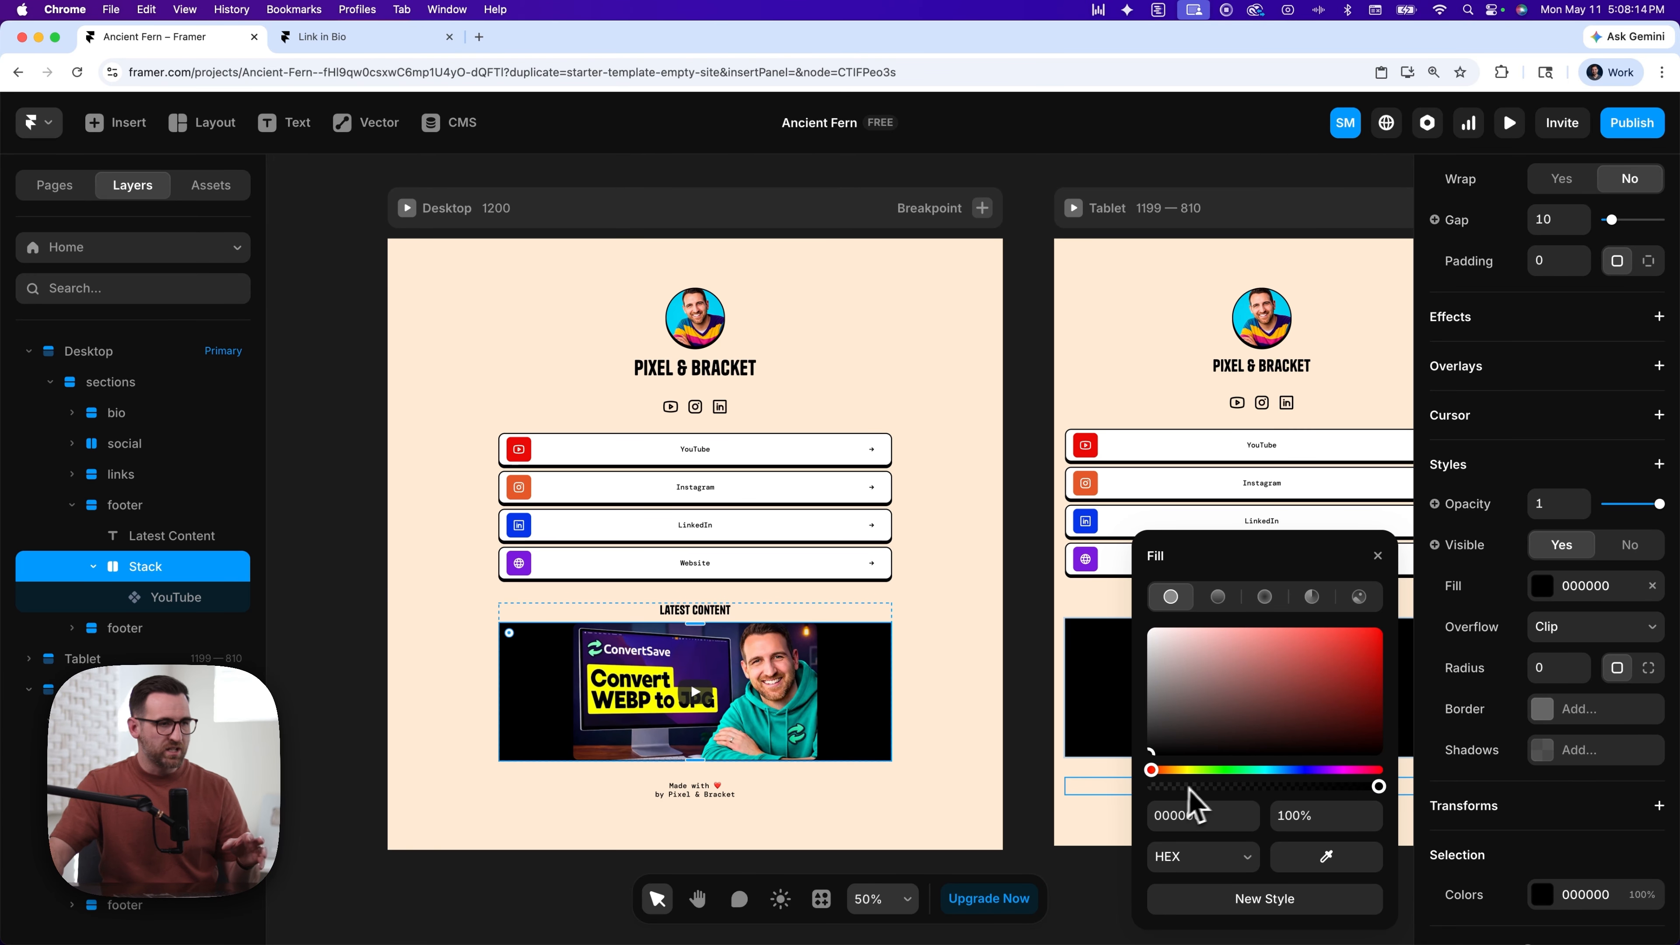
click(1462, 583)
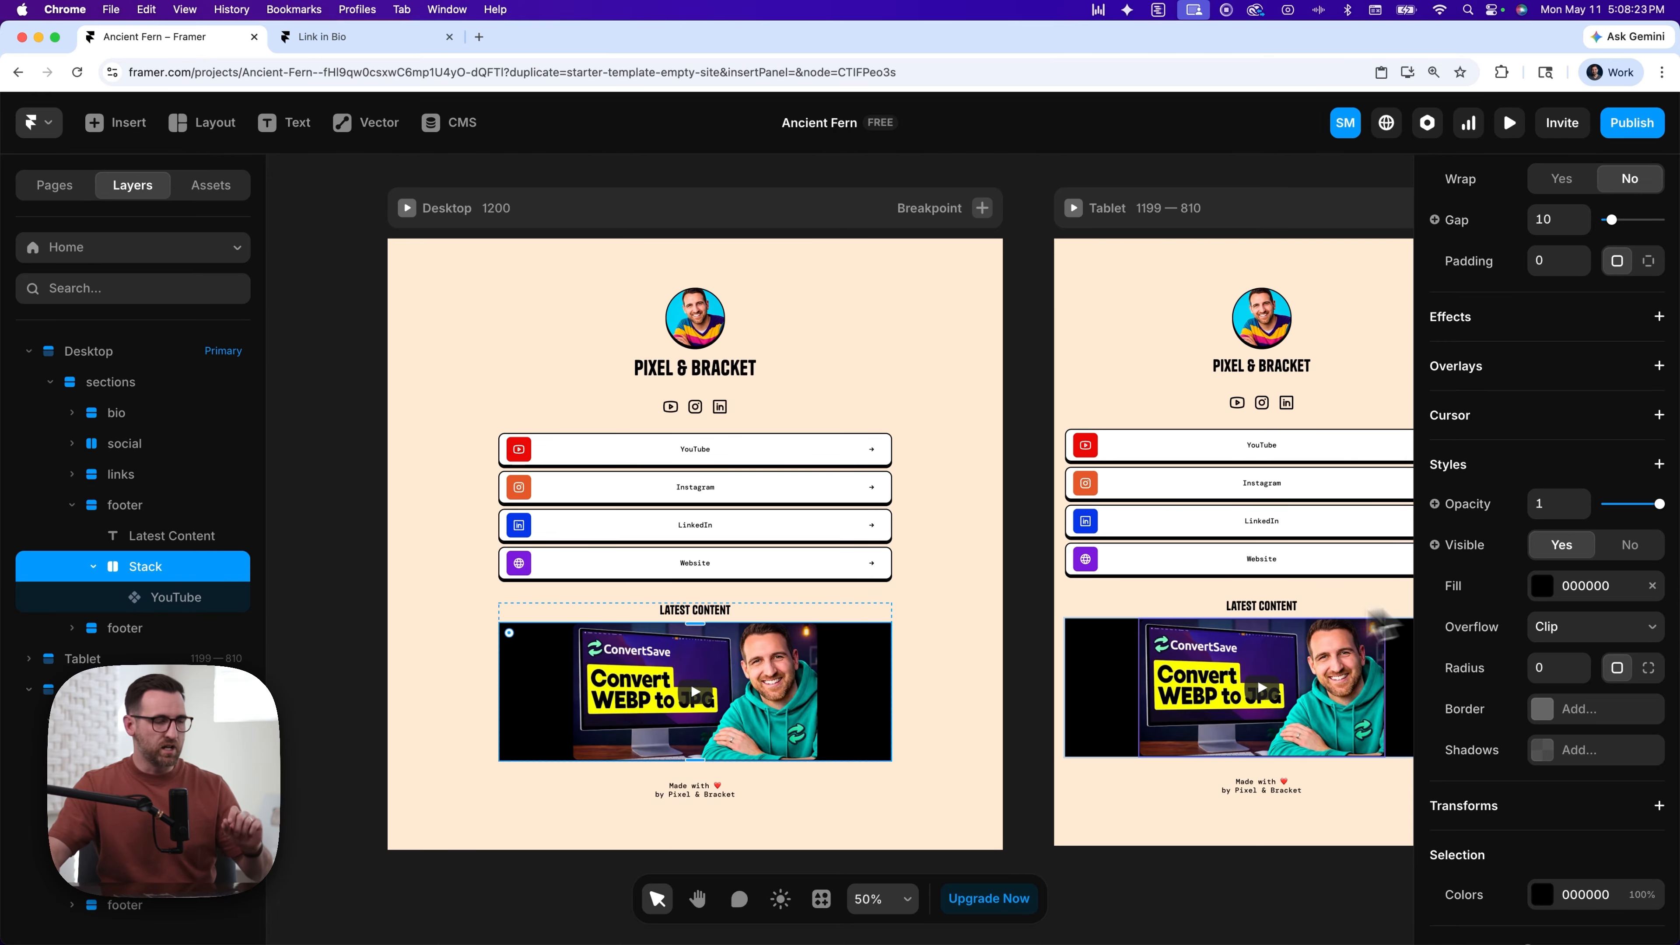
- Lock the YouTube embed's aspect ratio and set its width to Fill
click(165, 600)
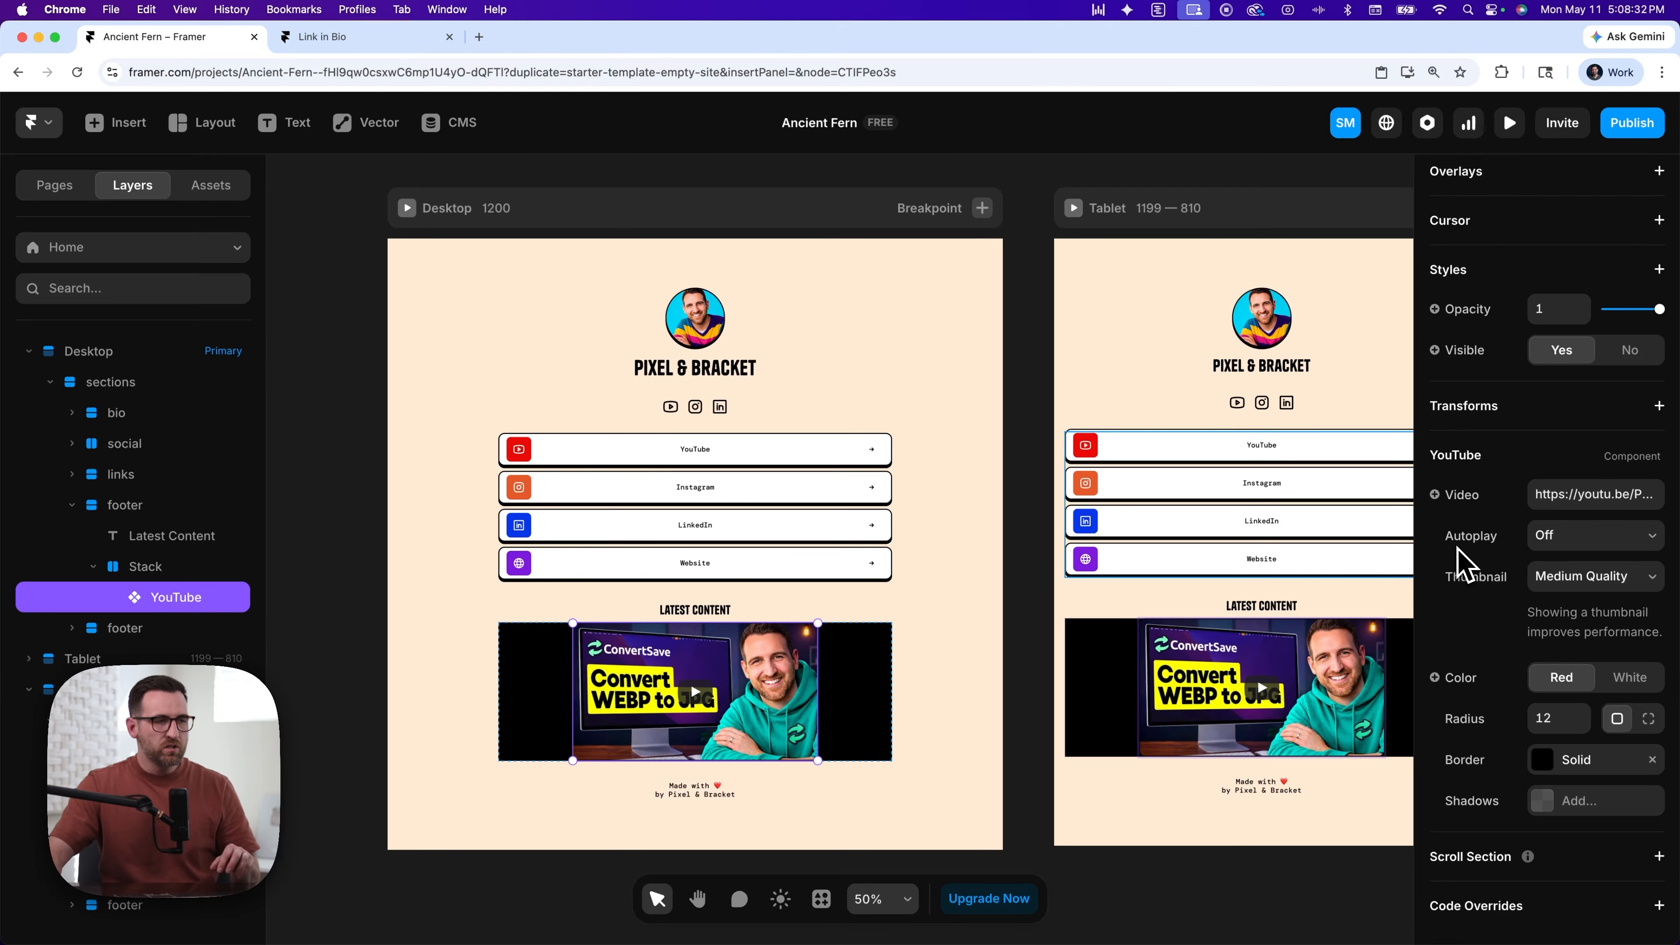
scroll(1459, 563, up, 10)
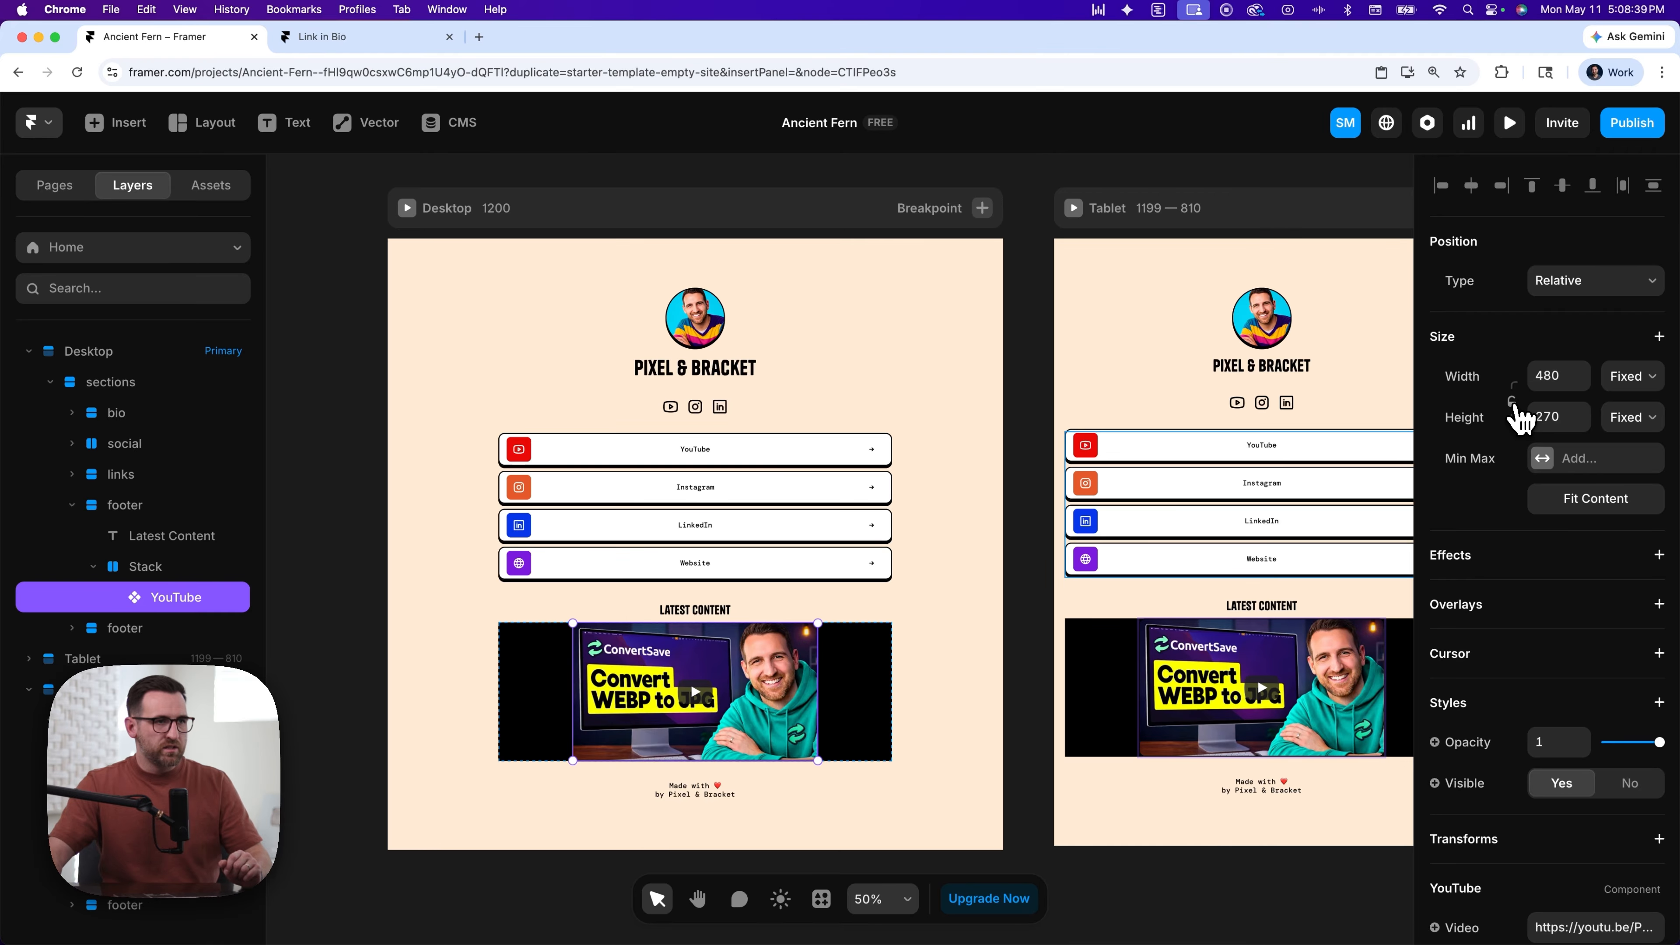
click(1513, 402)
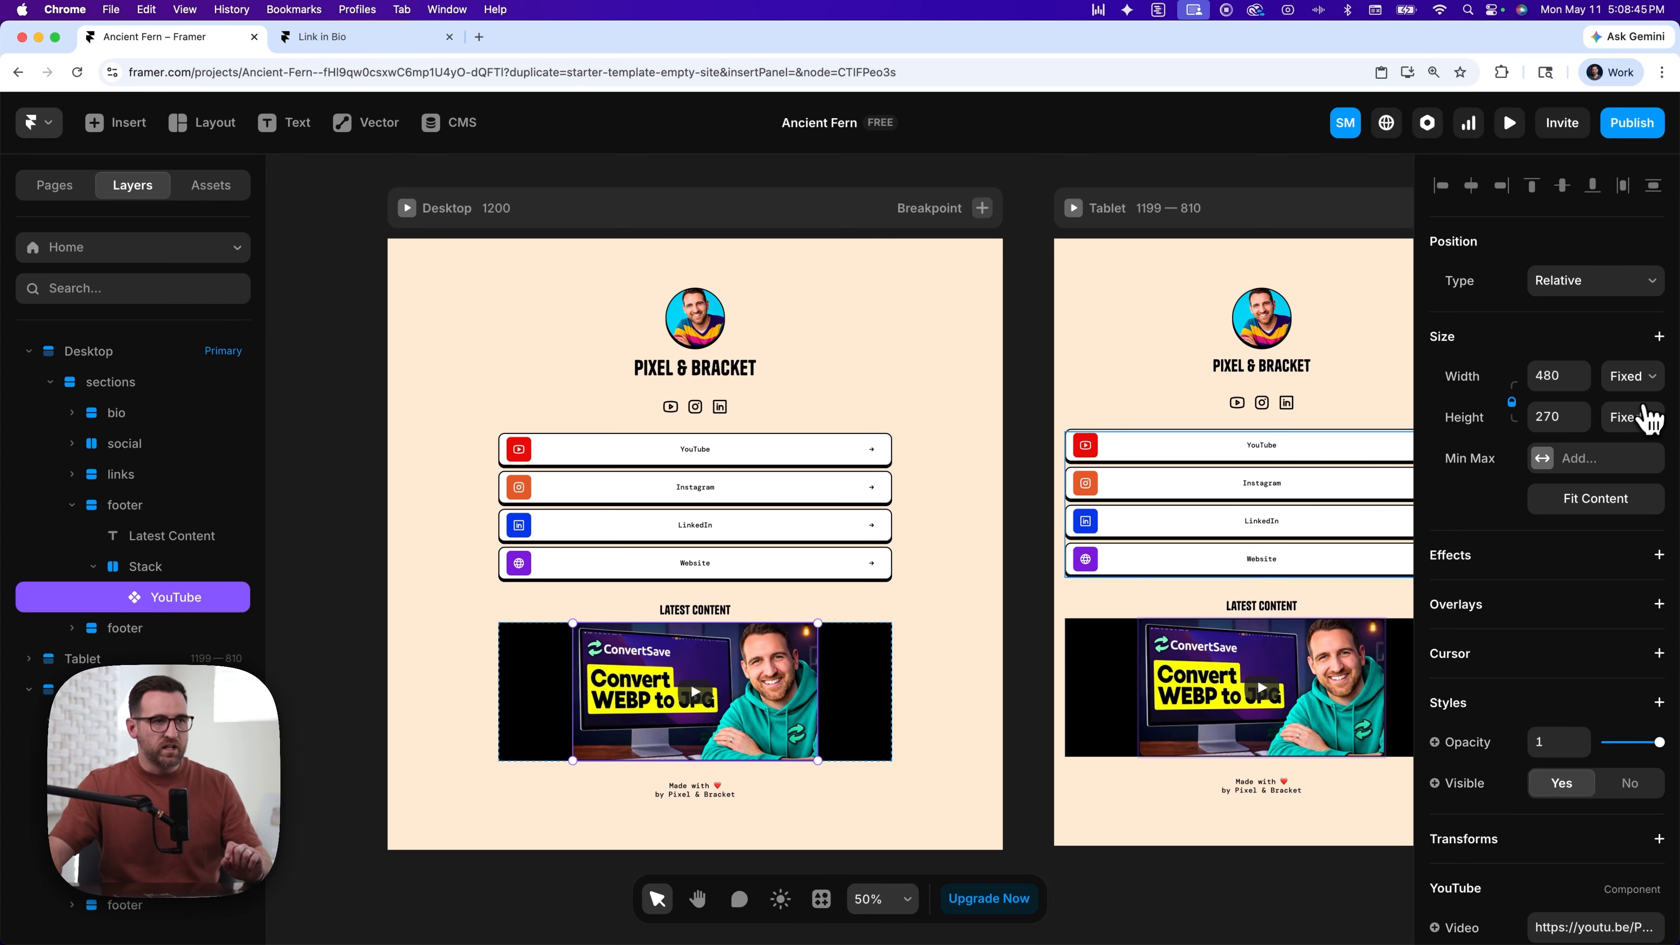
click(1656, 387)
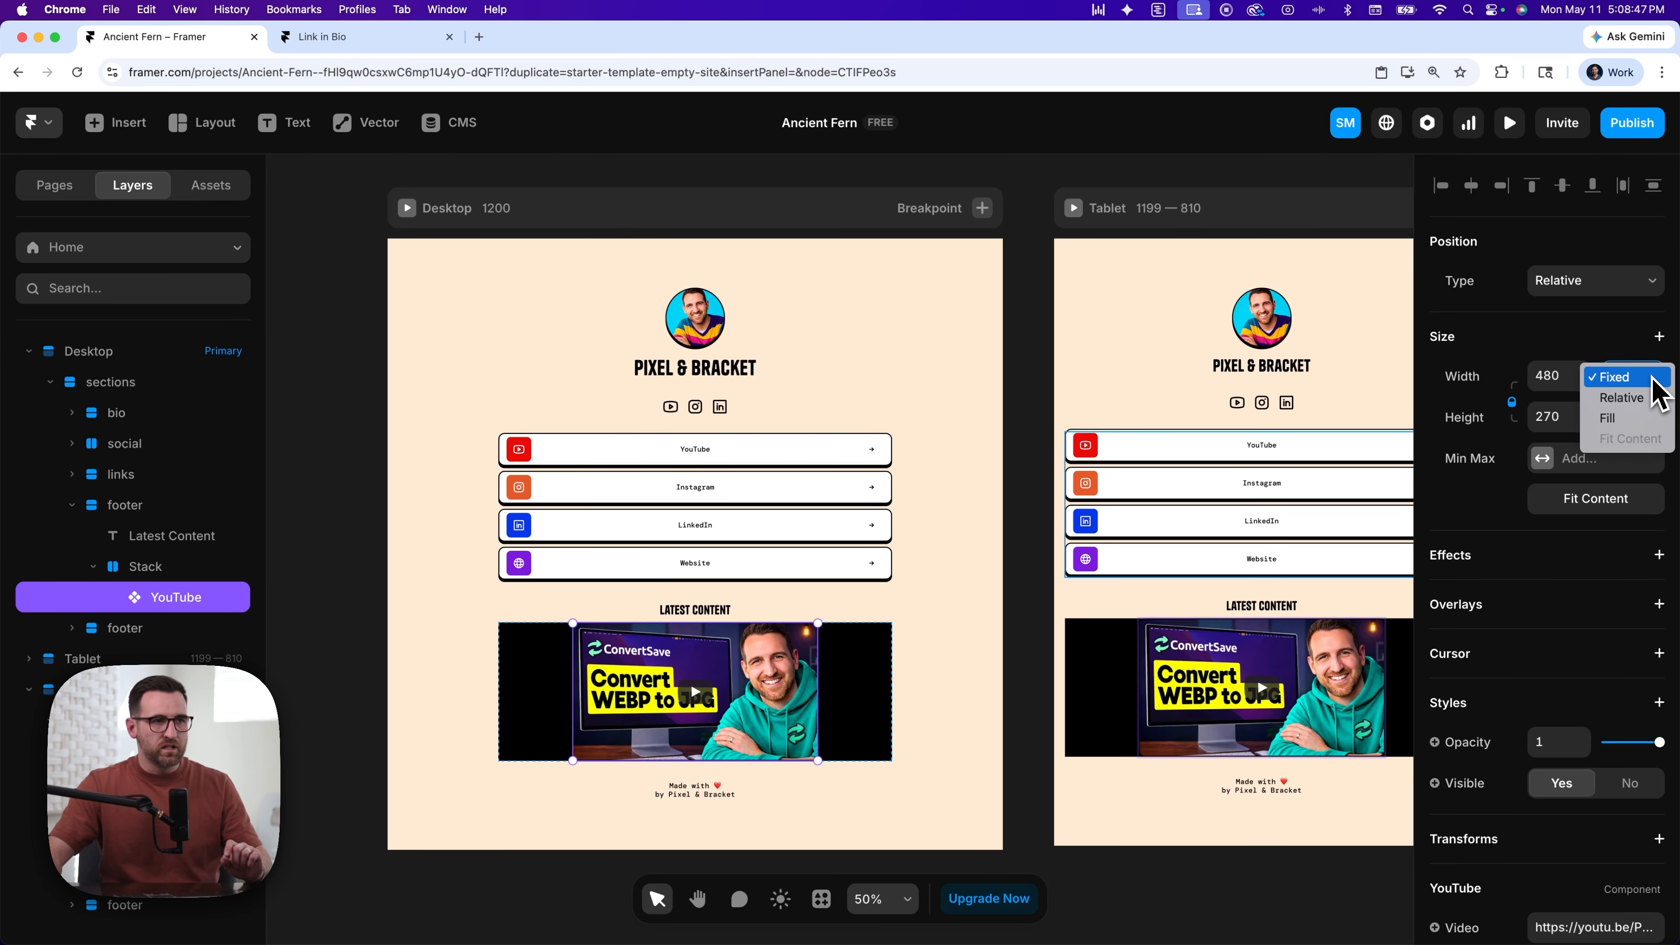
click(1634, 422)
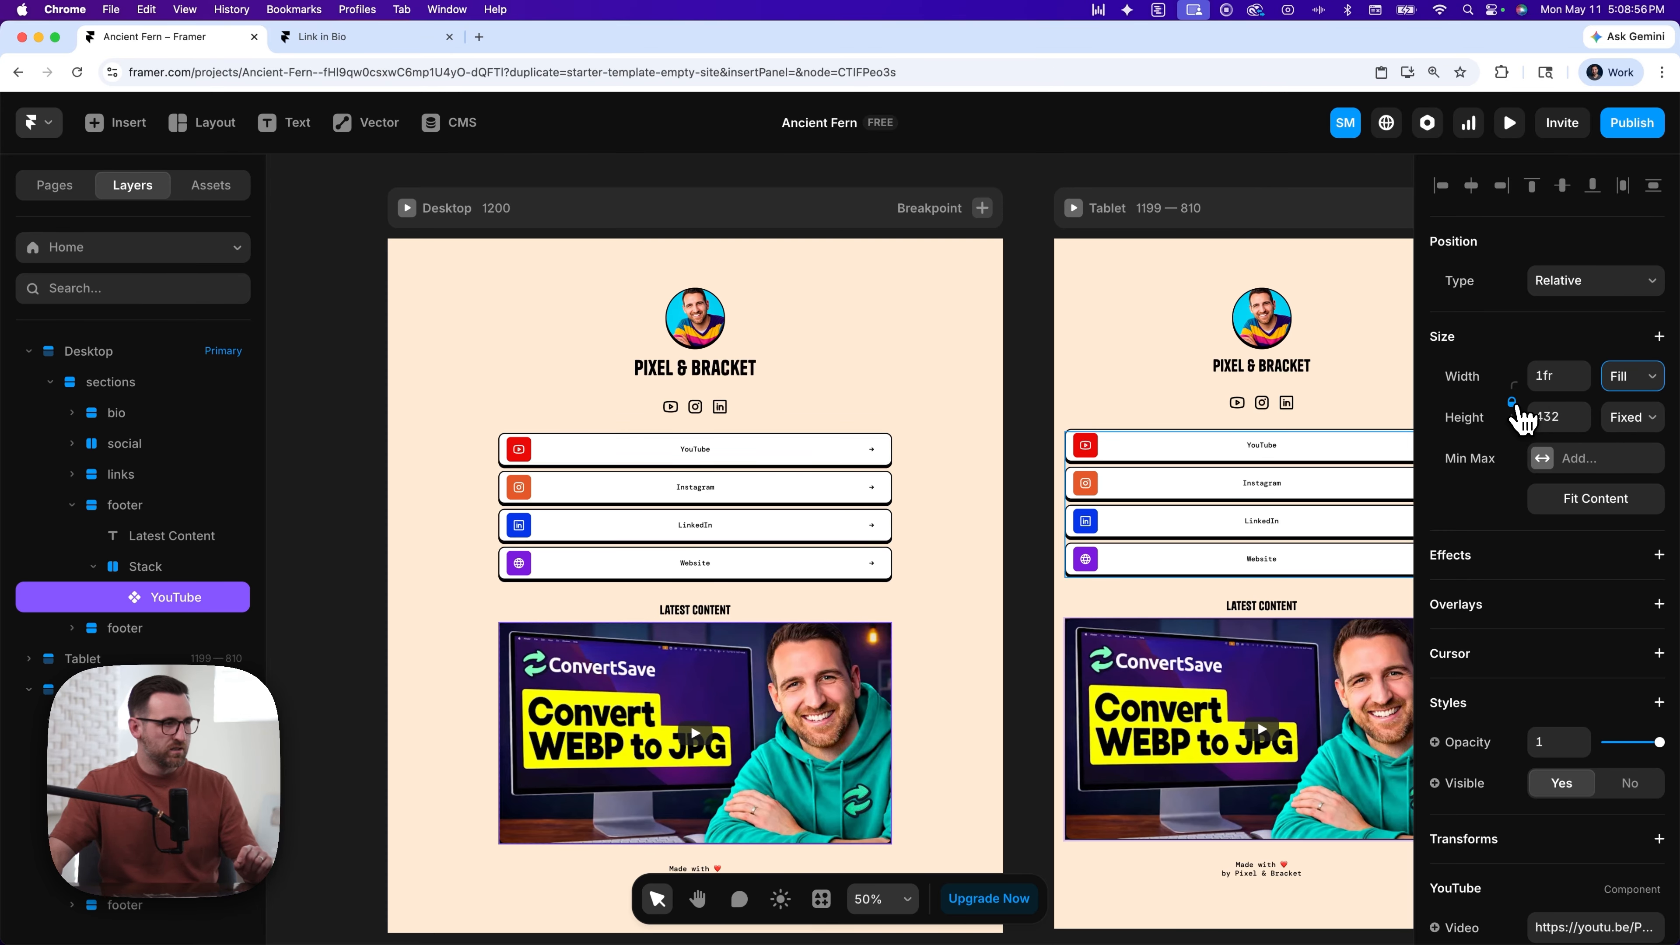
- Change the height sizing of the stack around the YouTube embed to Fixed
scroll(1498, 725, down, 5)
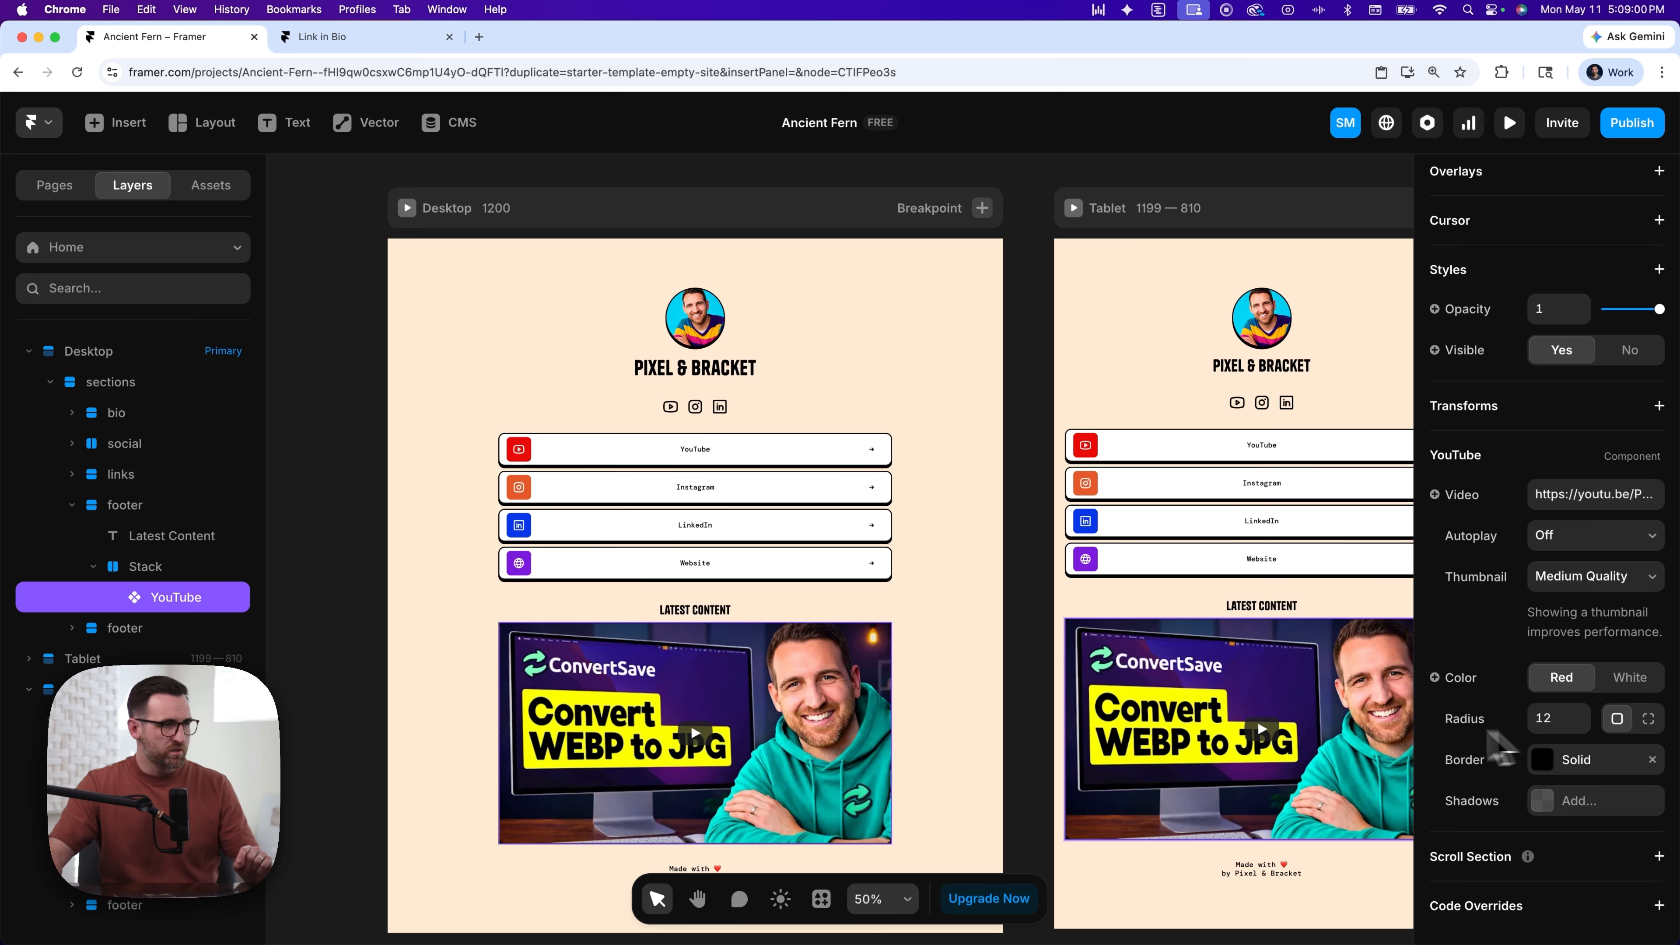
click(148, 574)
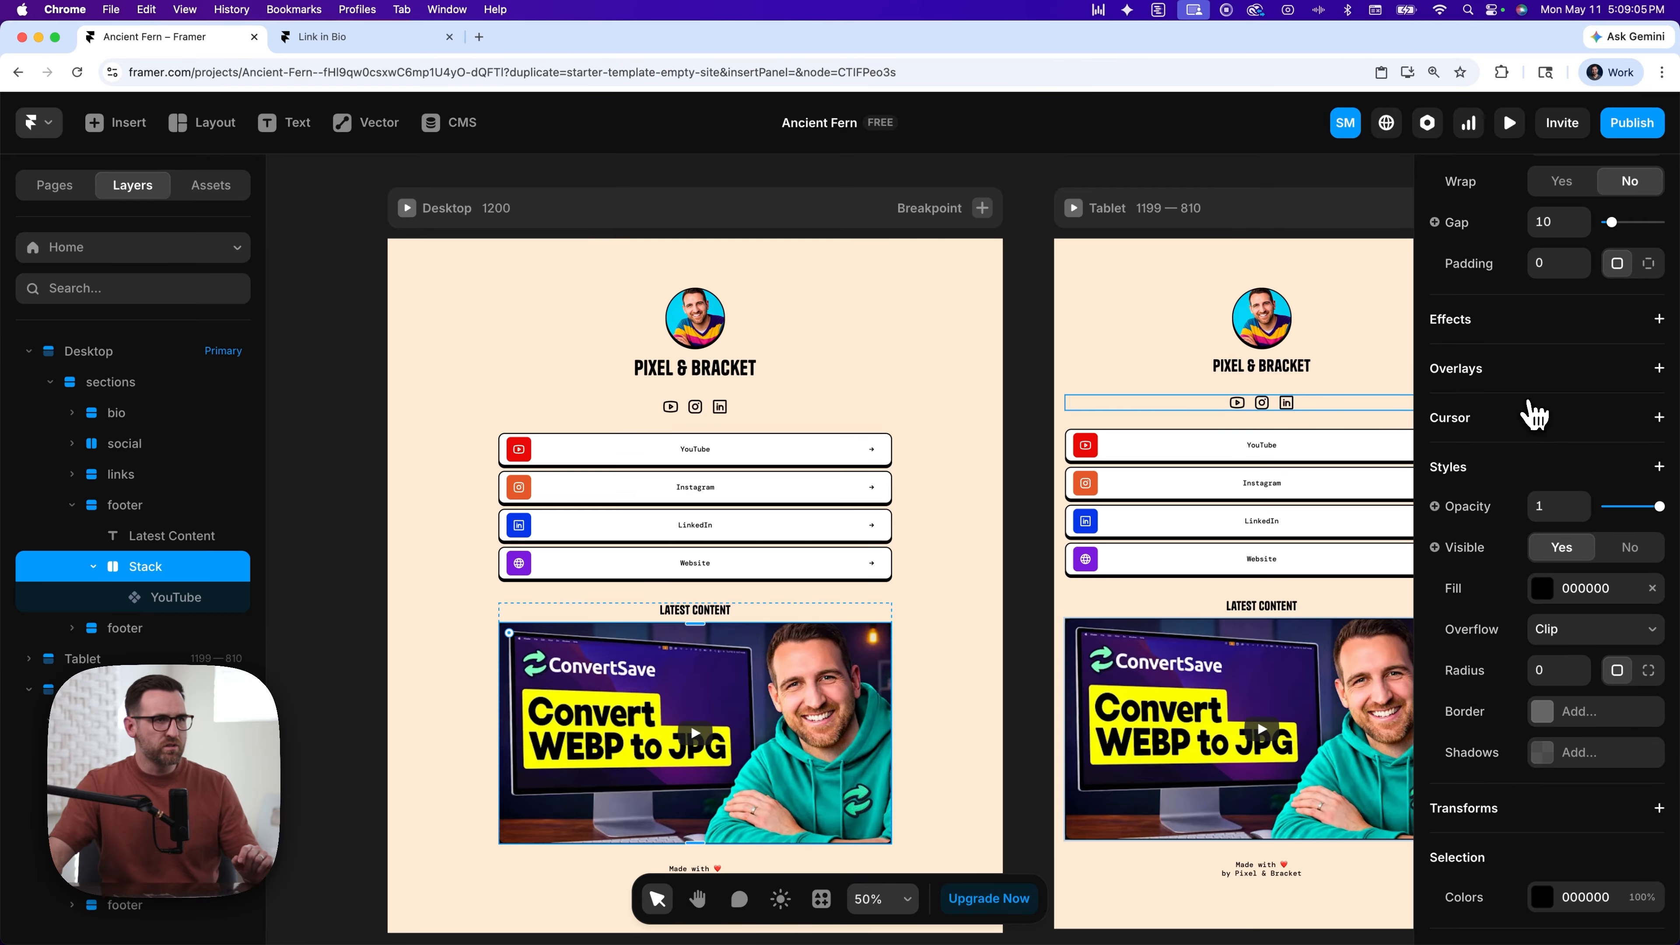
scroll(1524, 403, up, 4)
scroll(1530, 421, up, 6)
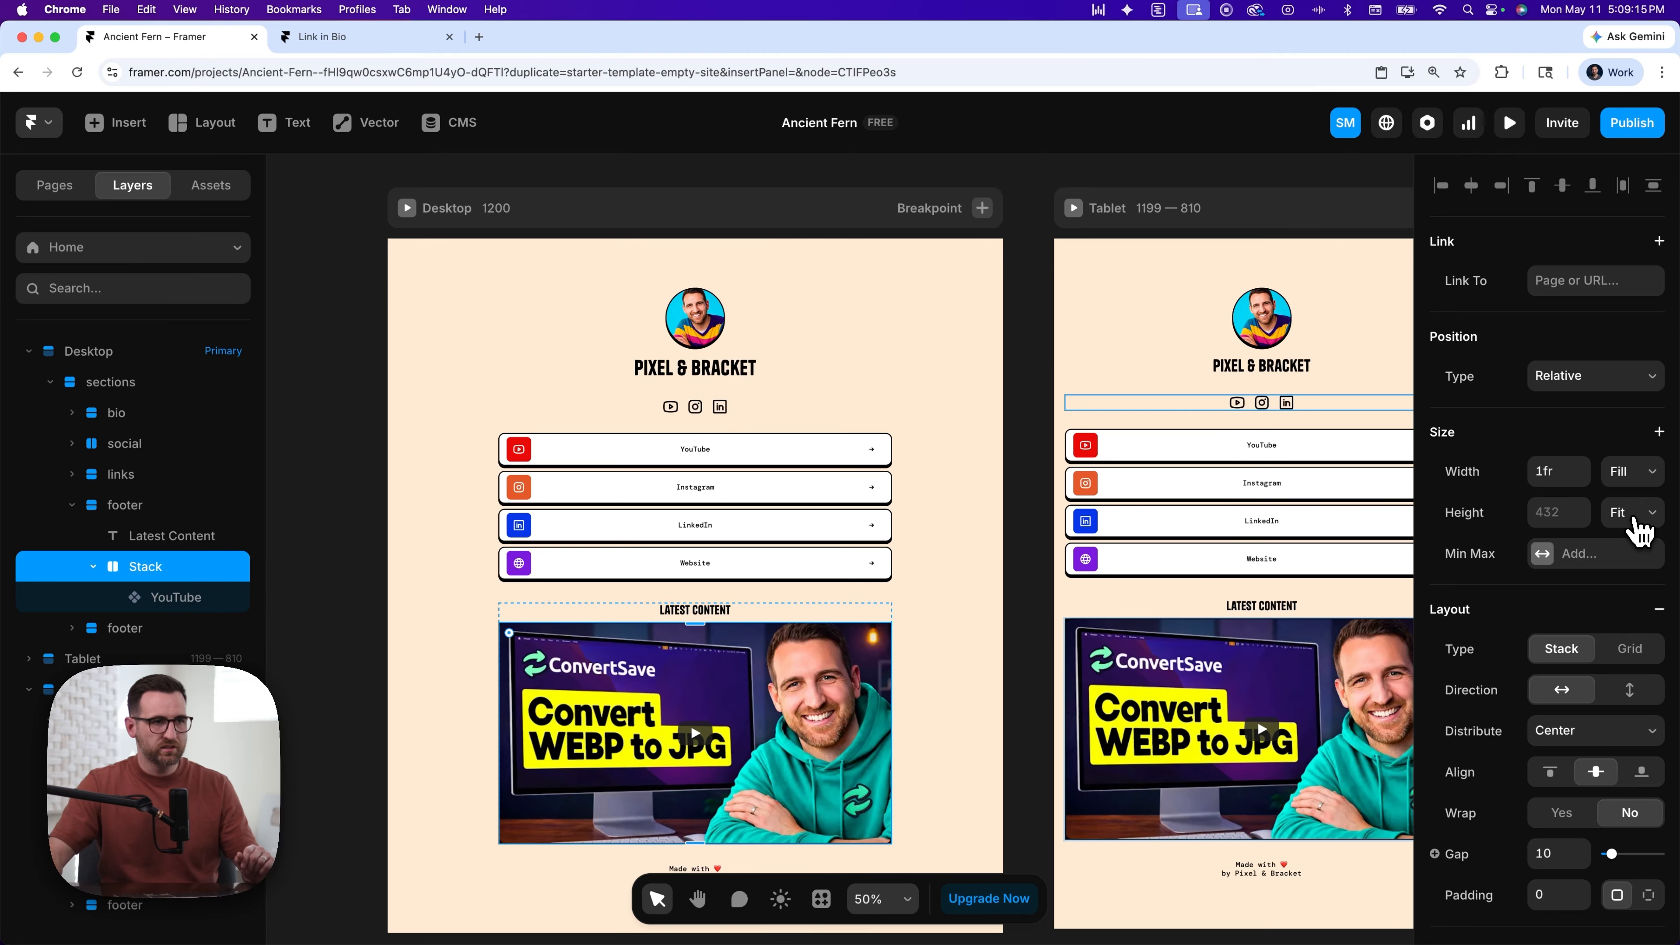
click(1639, 521)
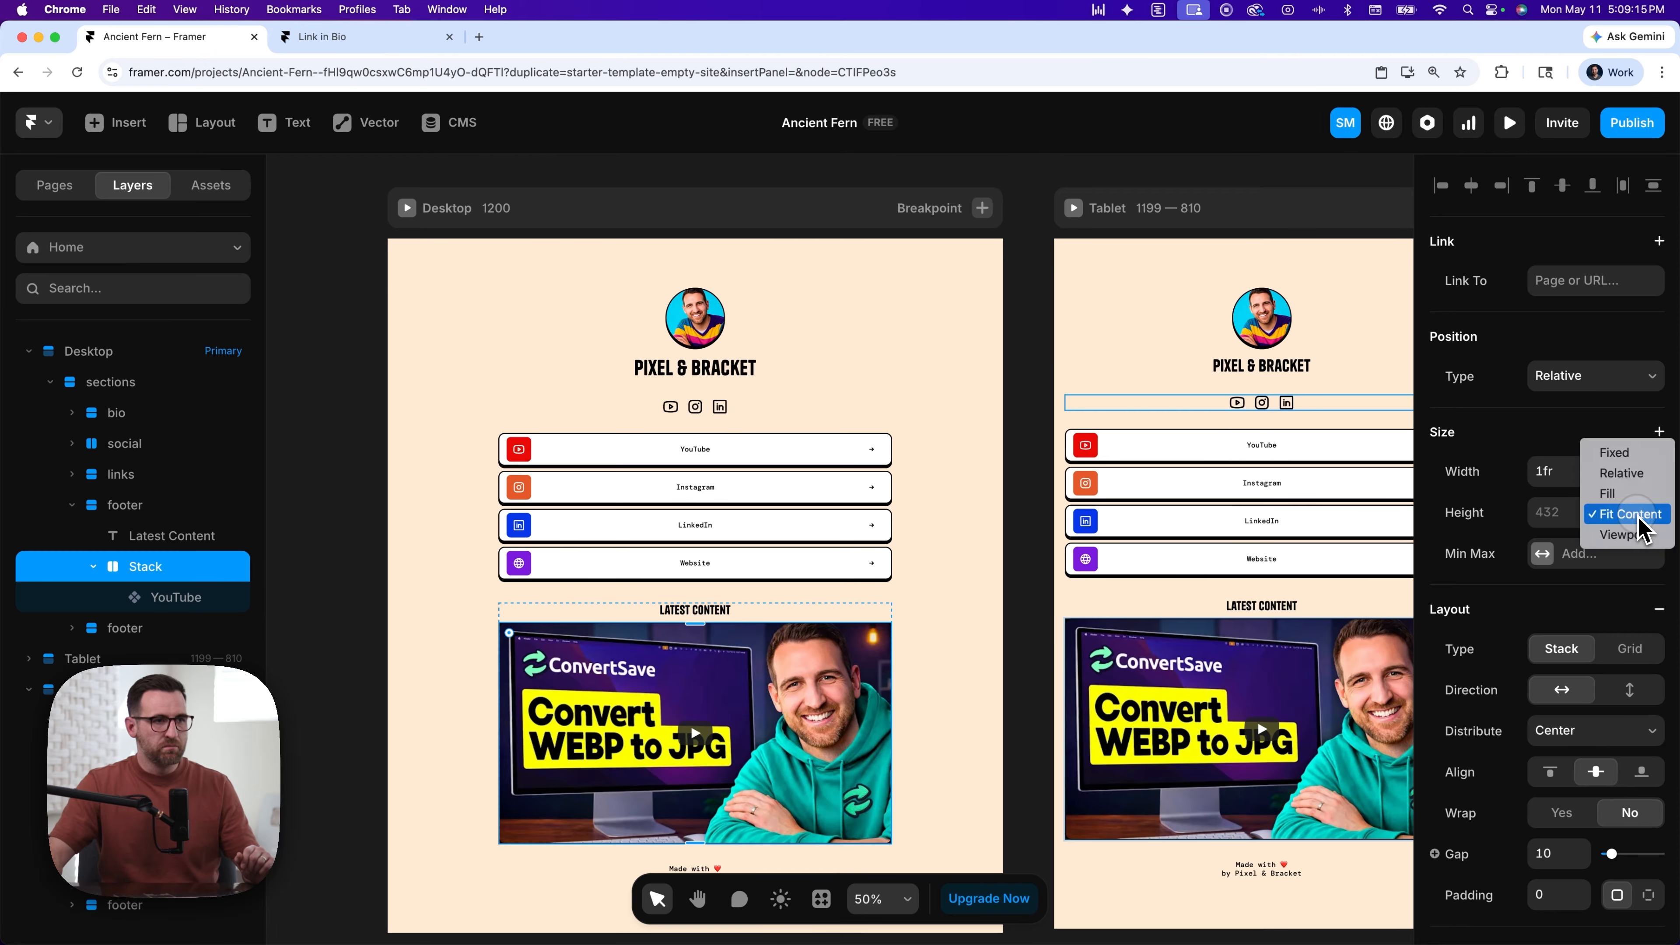
click(1634, 455)
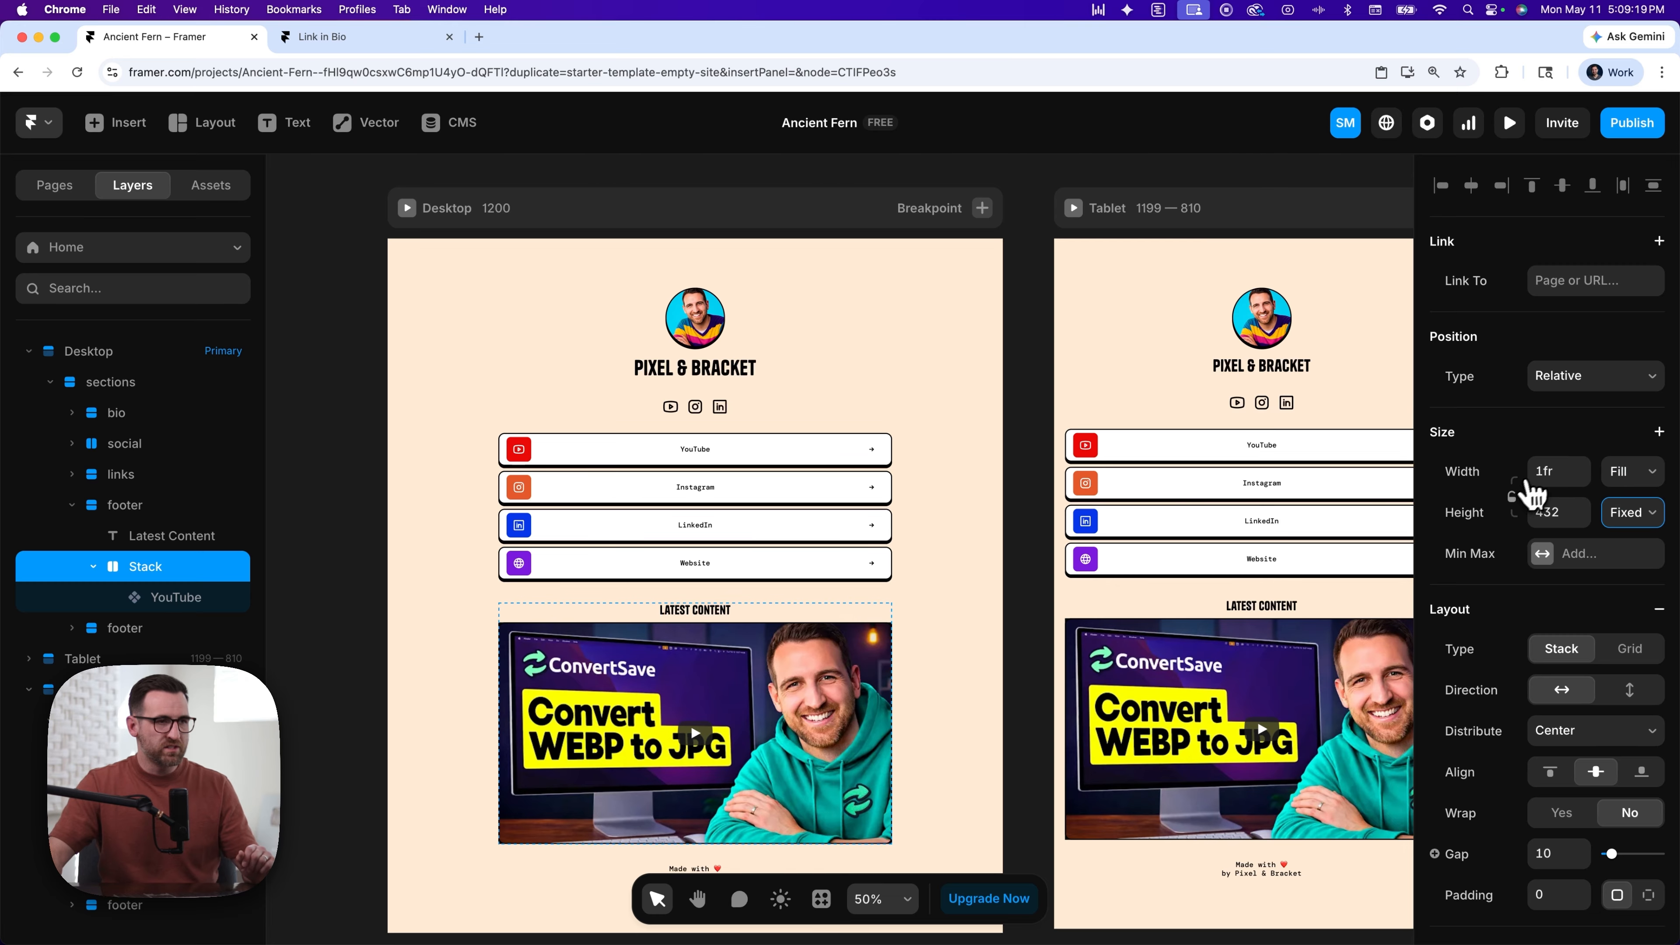
- Lock the aspect ratio of the stack around the YouTube embed and set its bottom padding to 10
click(1512, 501)
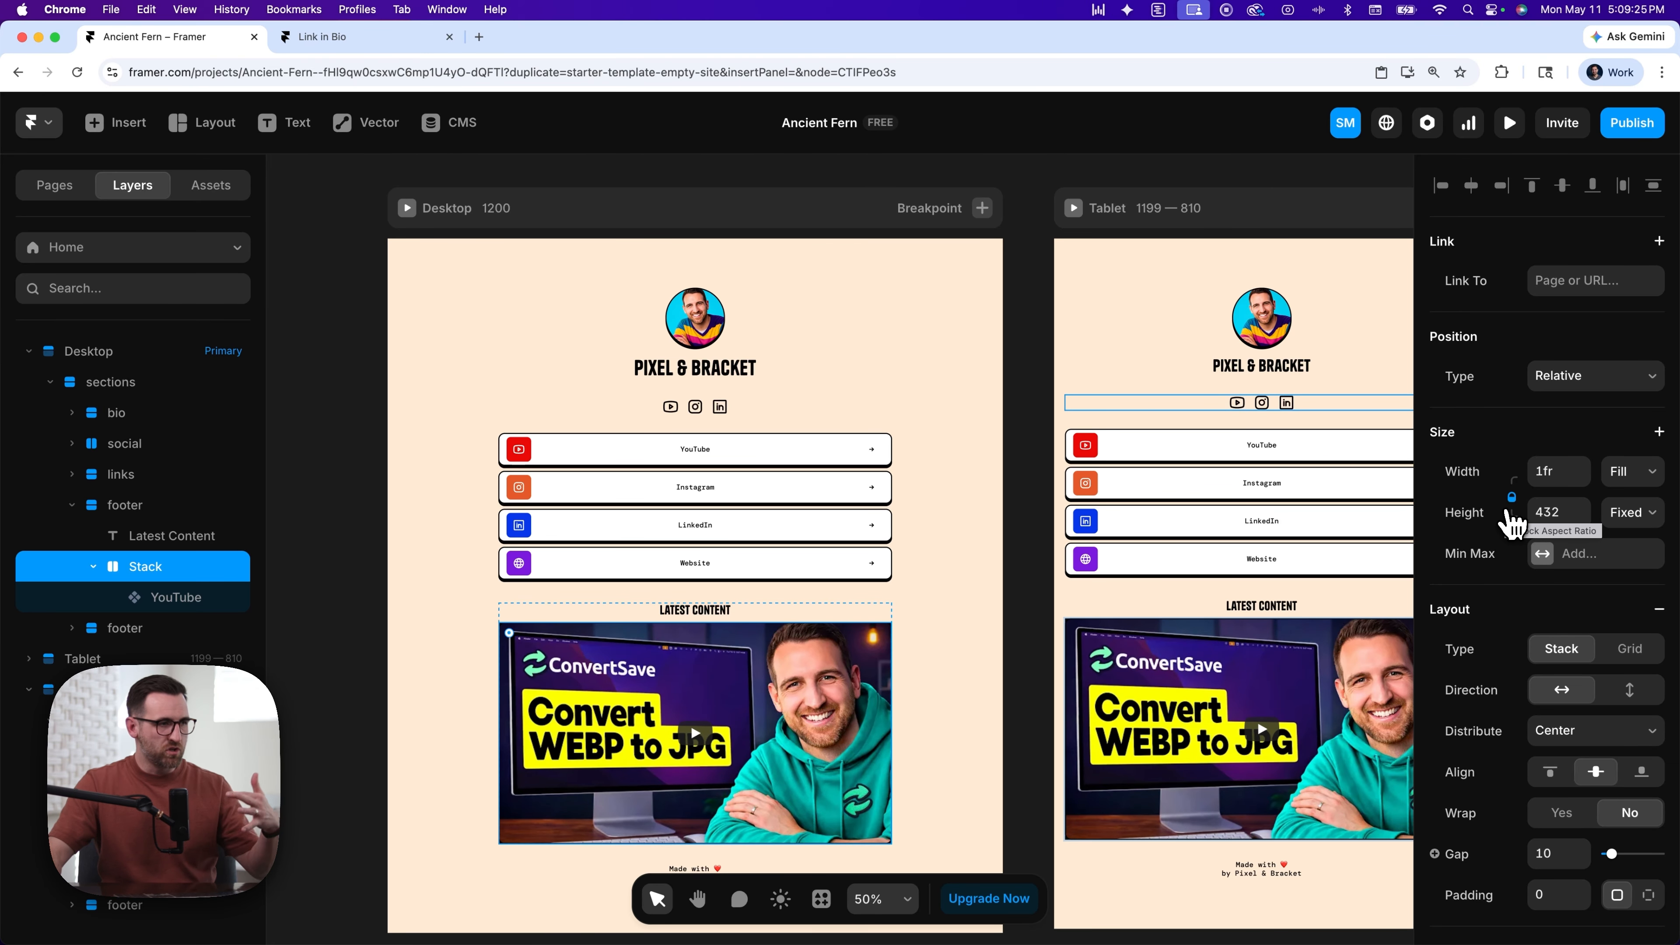
scroll(1503, 543, down, 5)
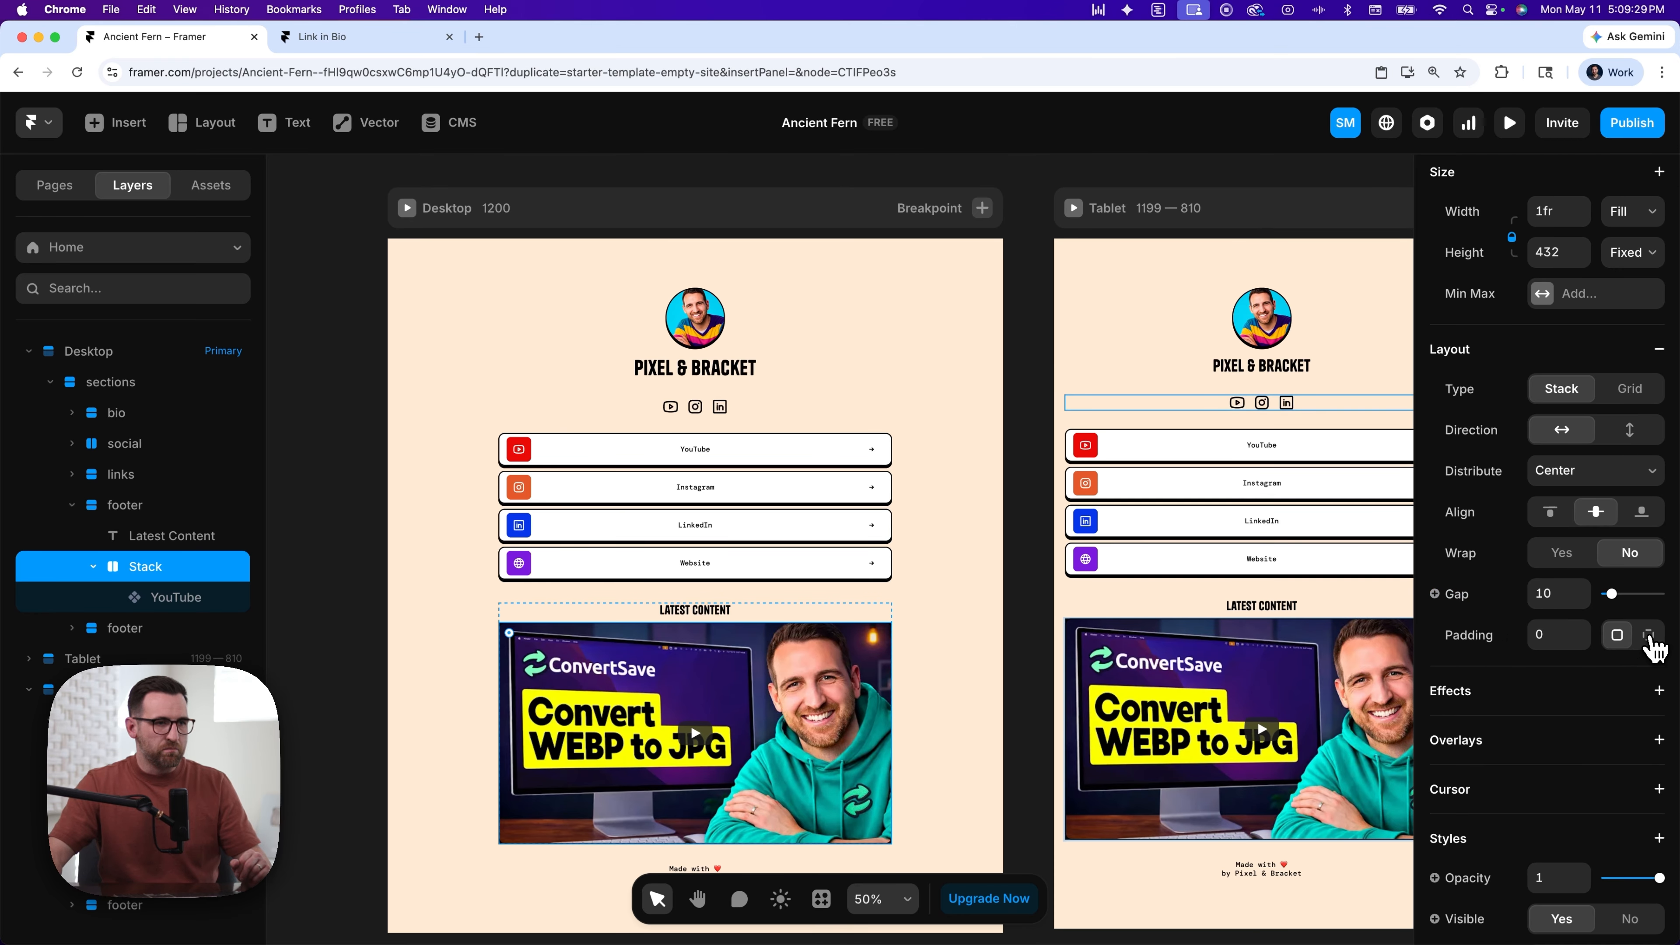
click(1648, 637)
click(1614, 676)
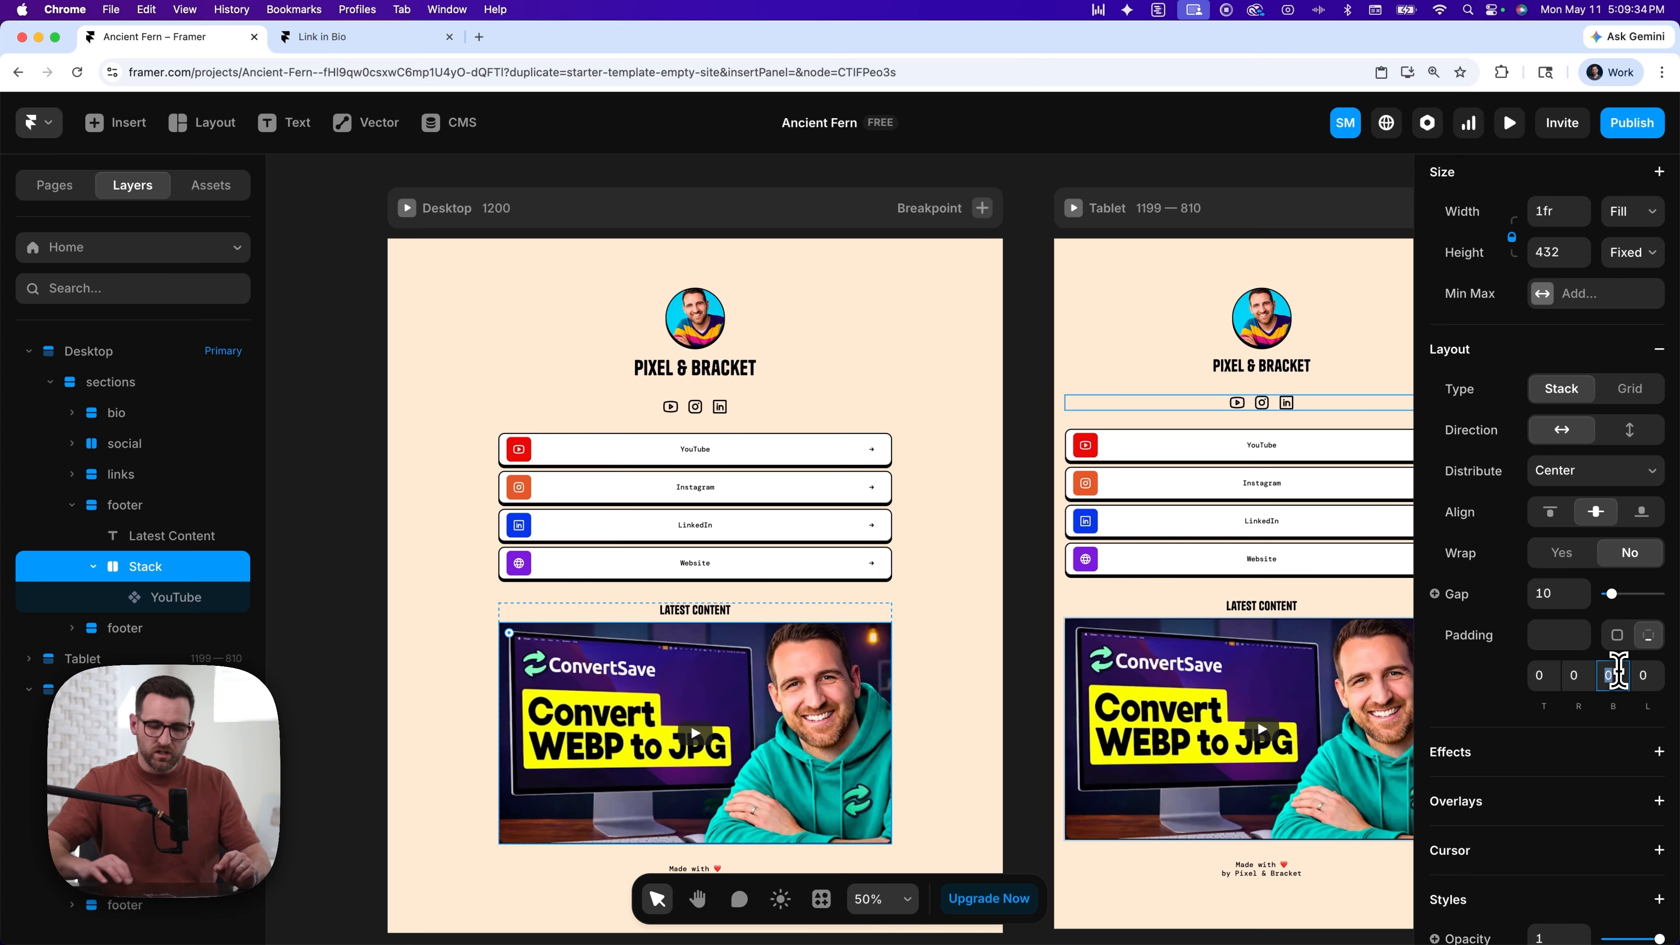
text(10)
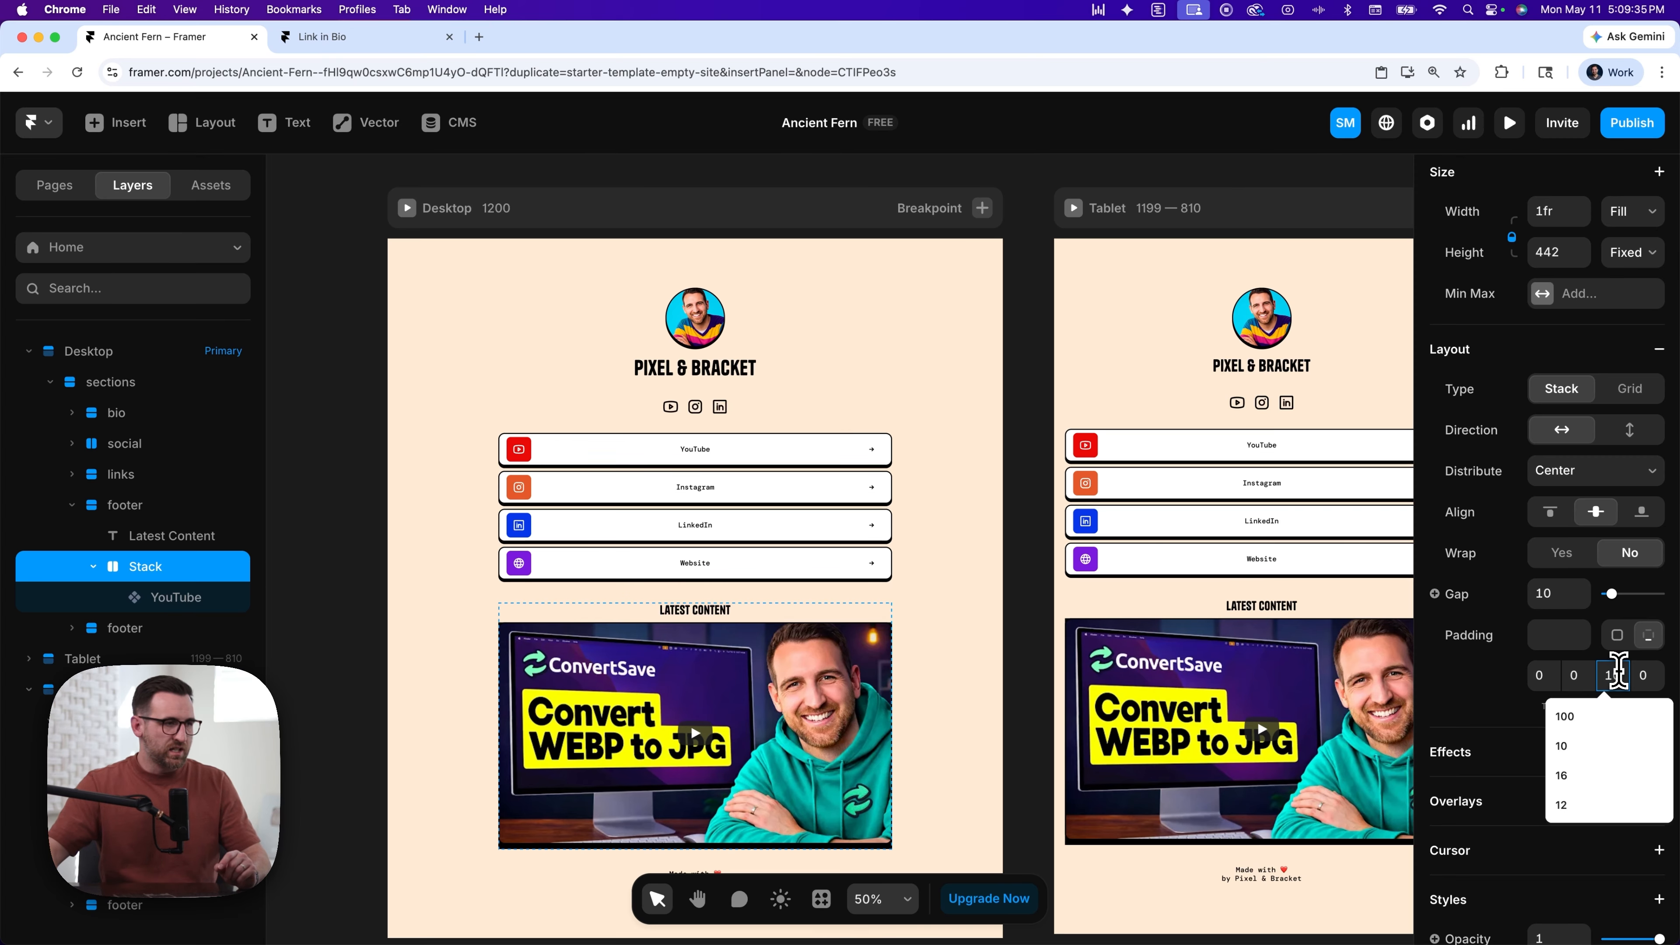
key(Return)
- Set the corner radius of the stack around the YouTube embed to 12
scroll(1507, 687, down, 3)
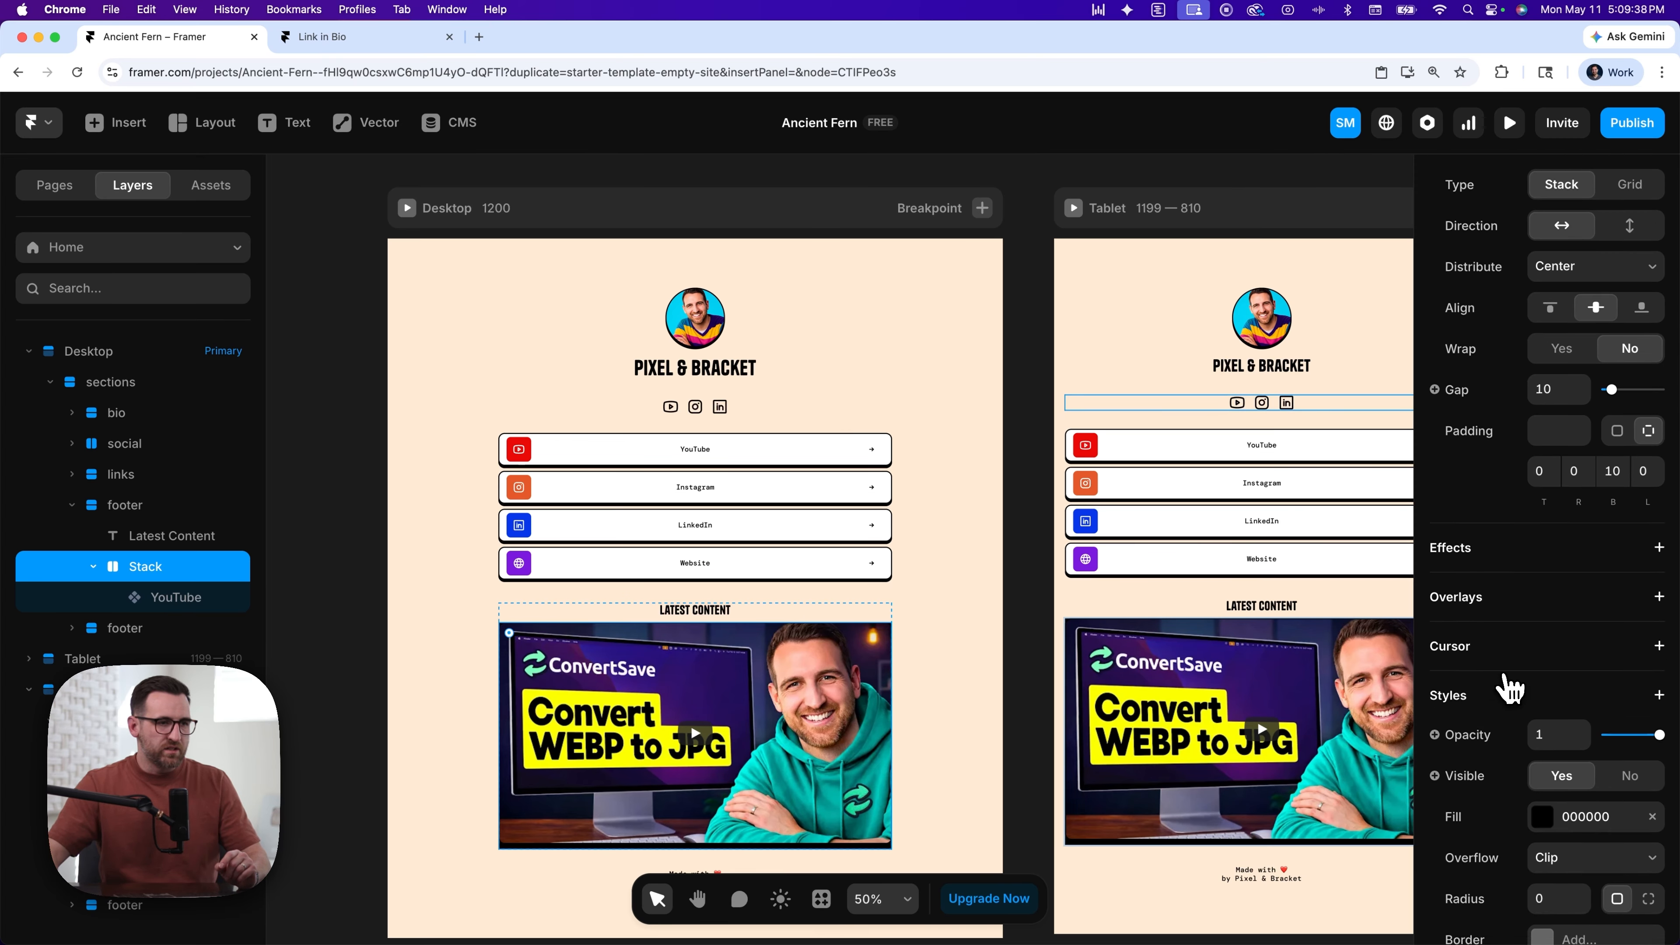
scroll(1507, 686, down, 4)
click(1542, 613)
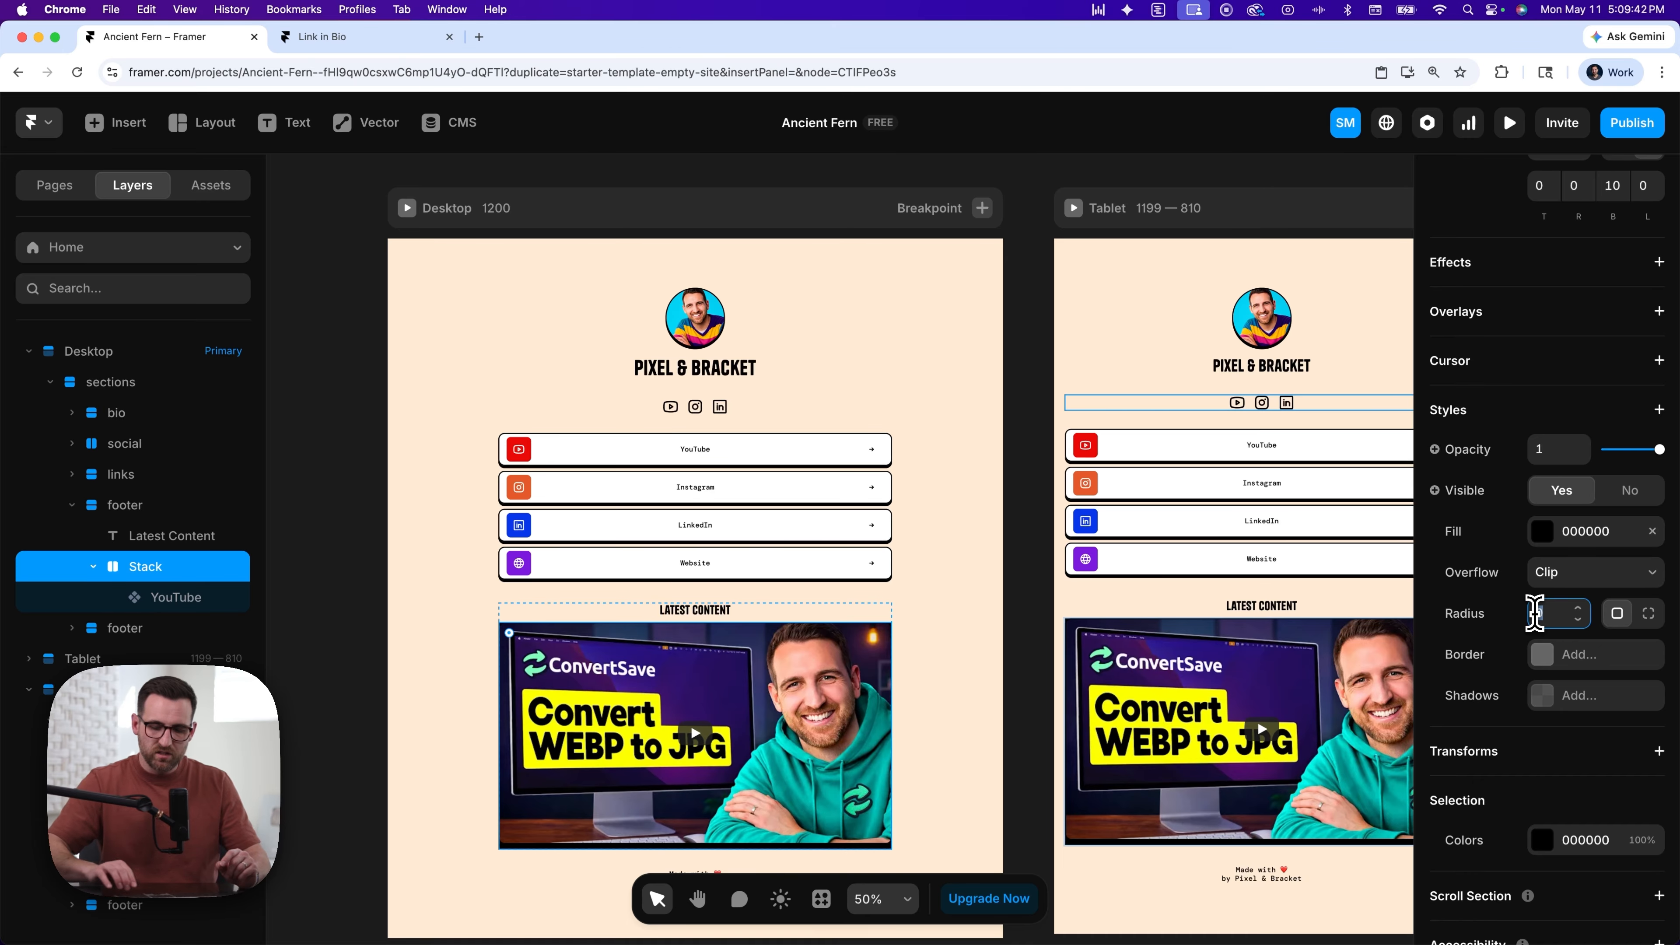
text(12)
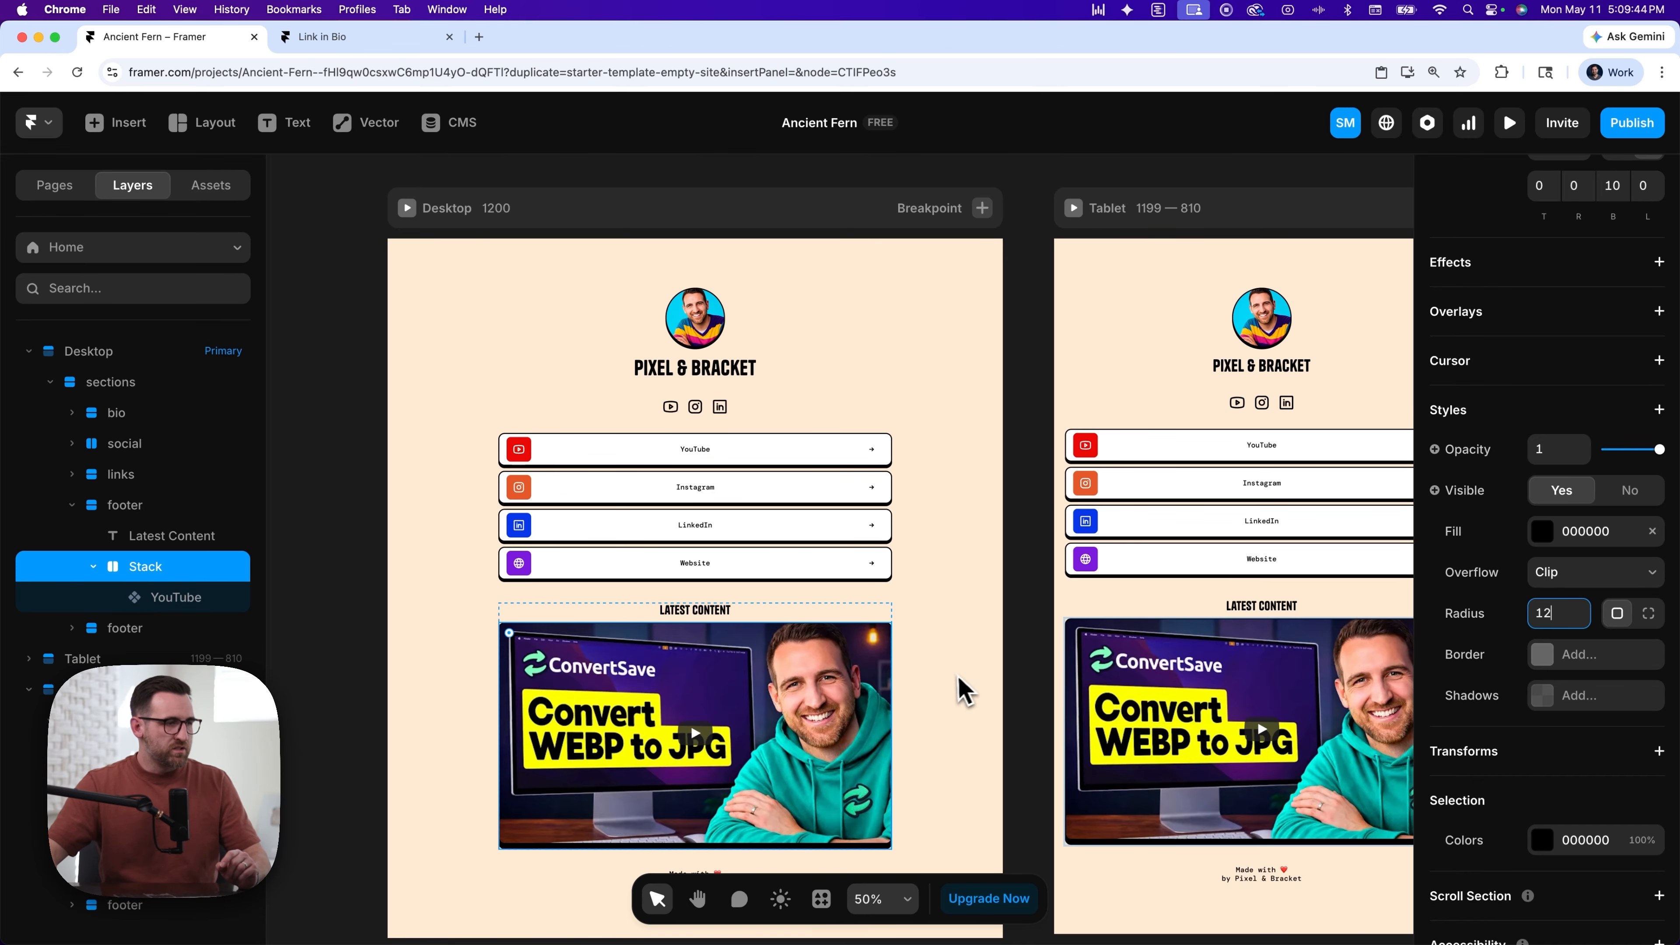
click(954, 694)
- Reduce the bottom padding of the stack around the YouTube embed to 8
scroll(953, 695, down, 4)
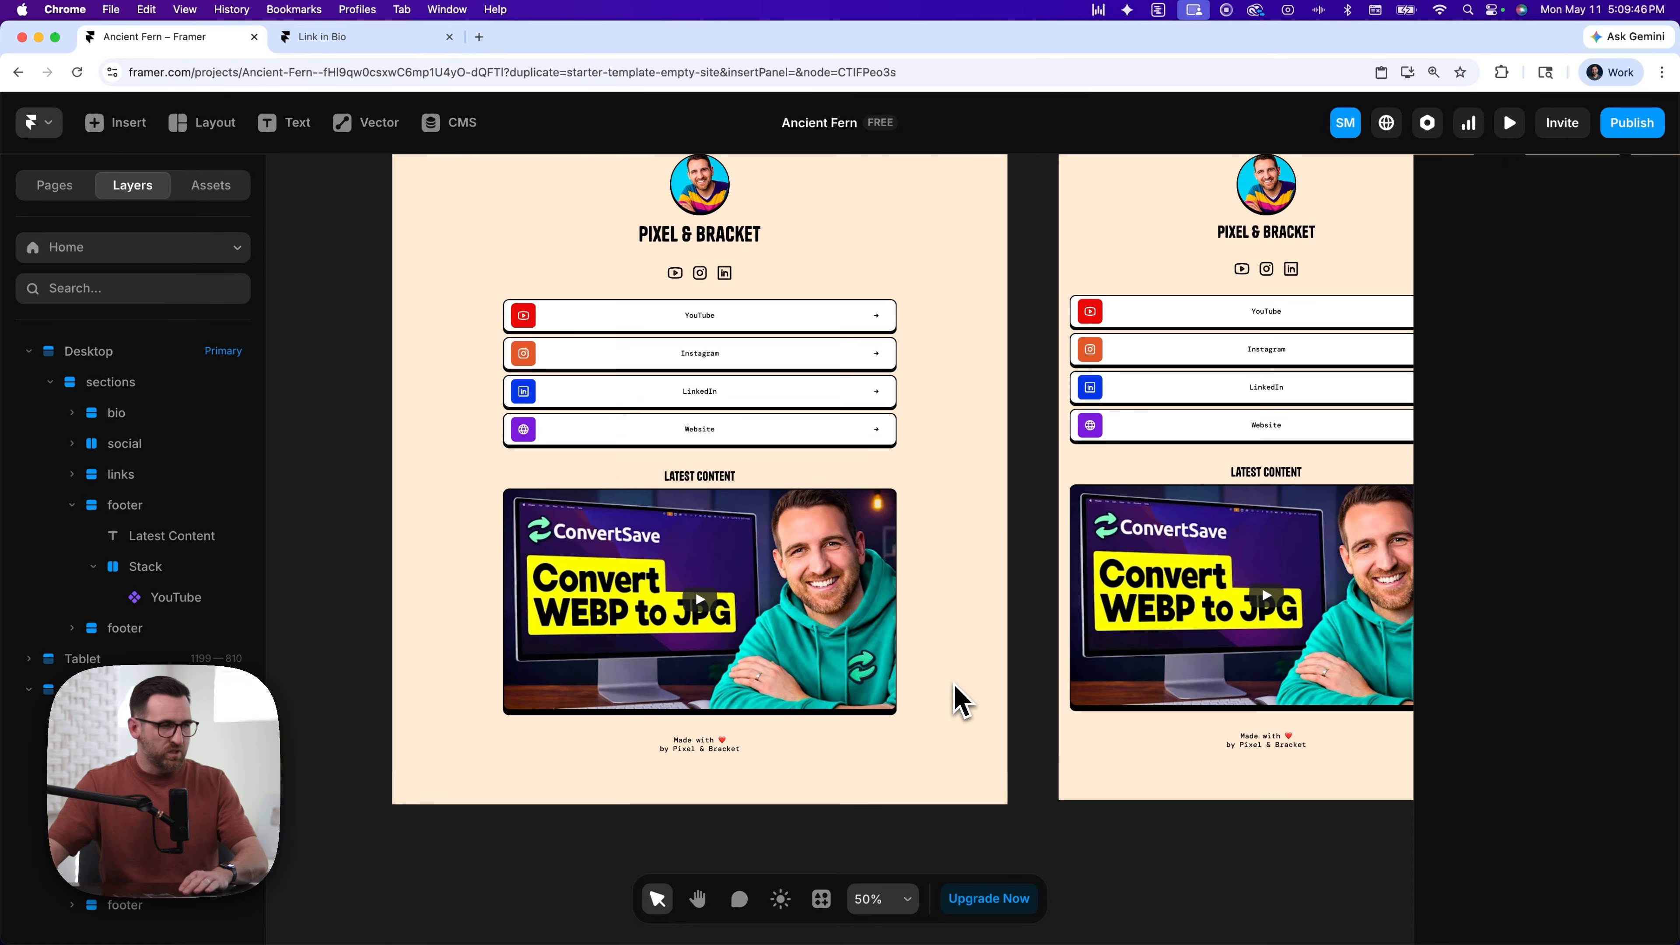
scroll(957, 698, up, 5)
scroll(1044, 679, down, 1)
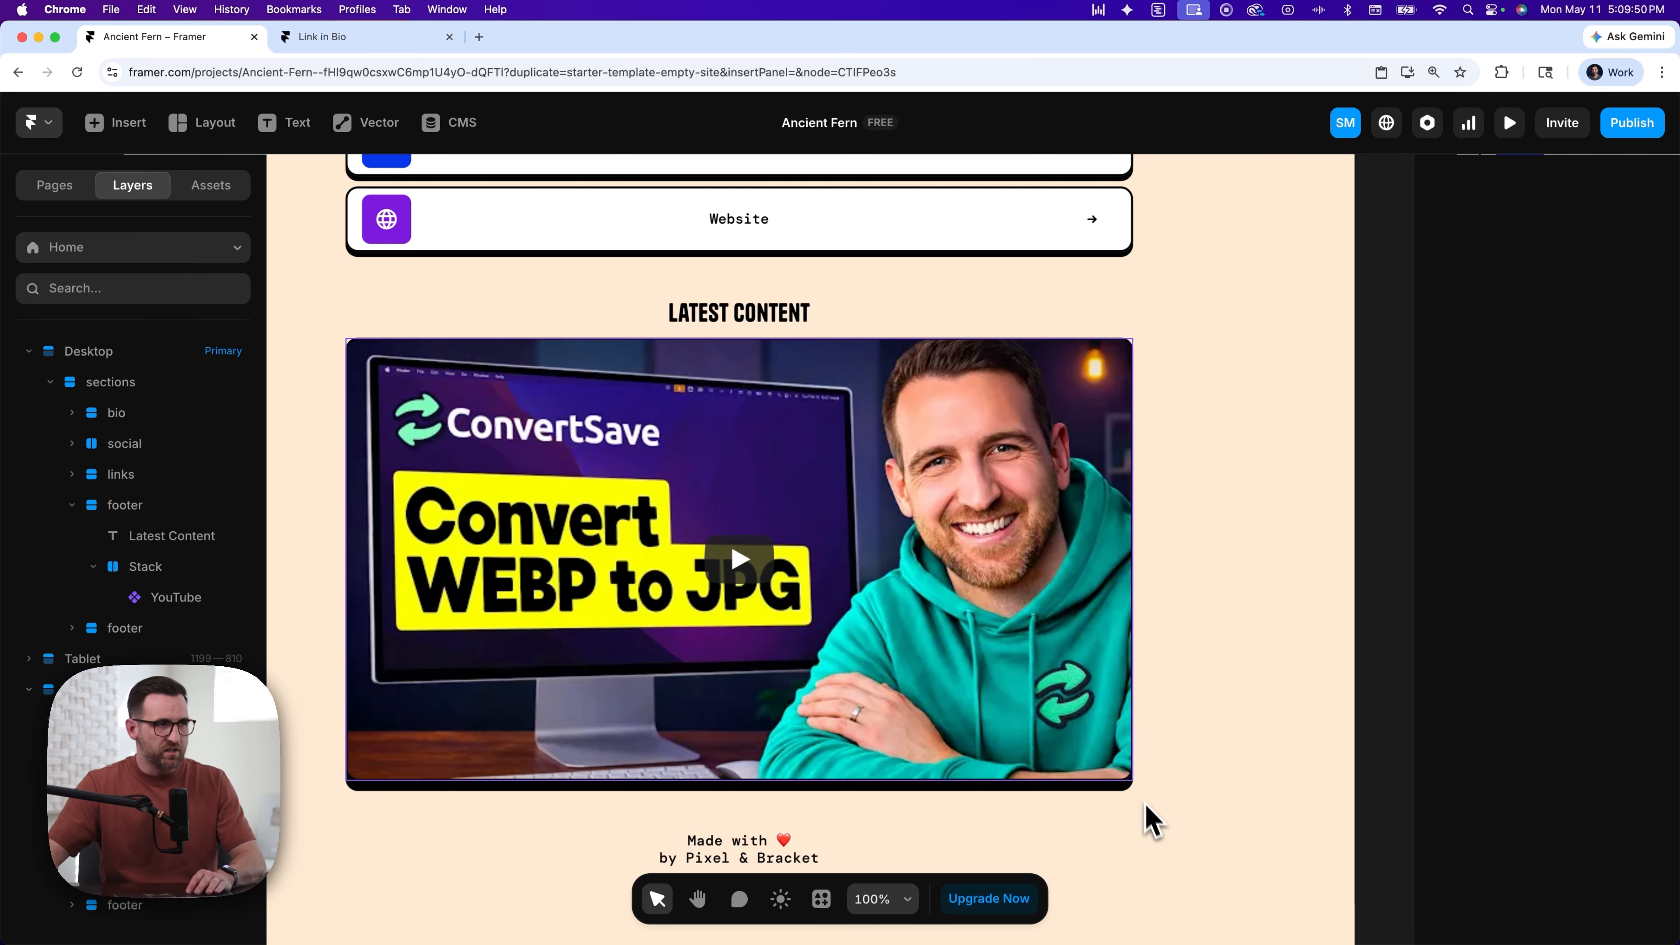
key(super+minus)
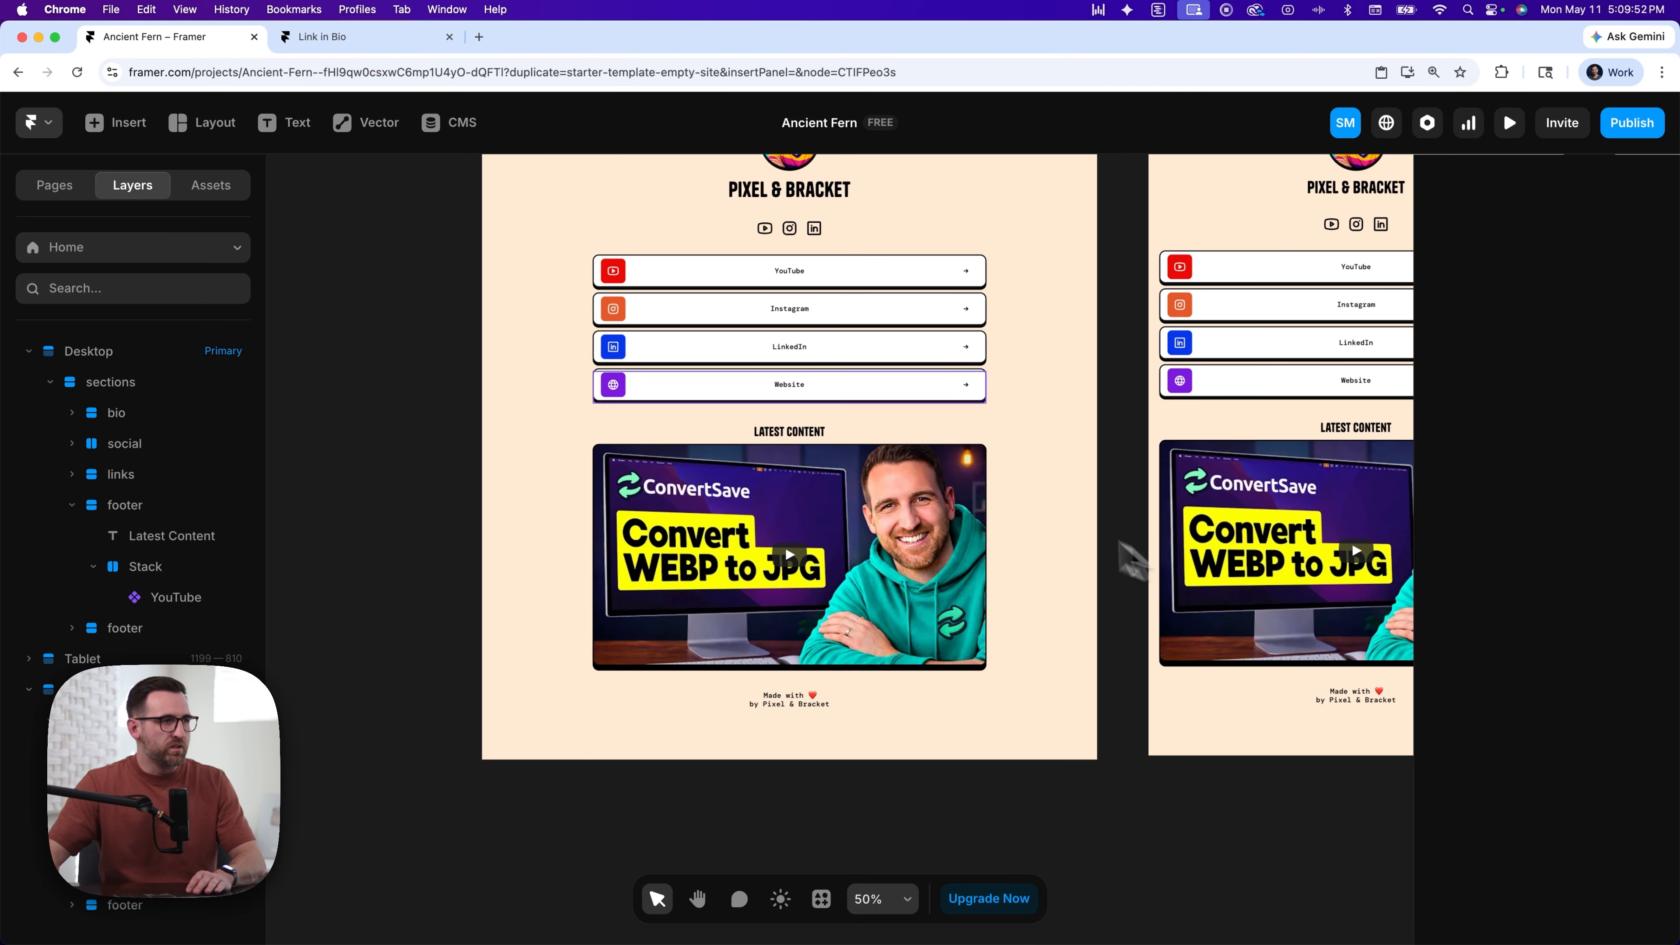
click(981, 658)
click(161, 573)
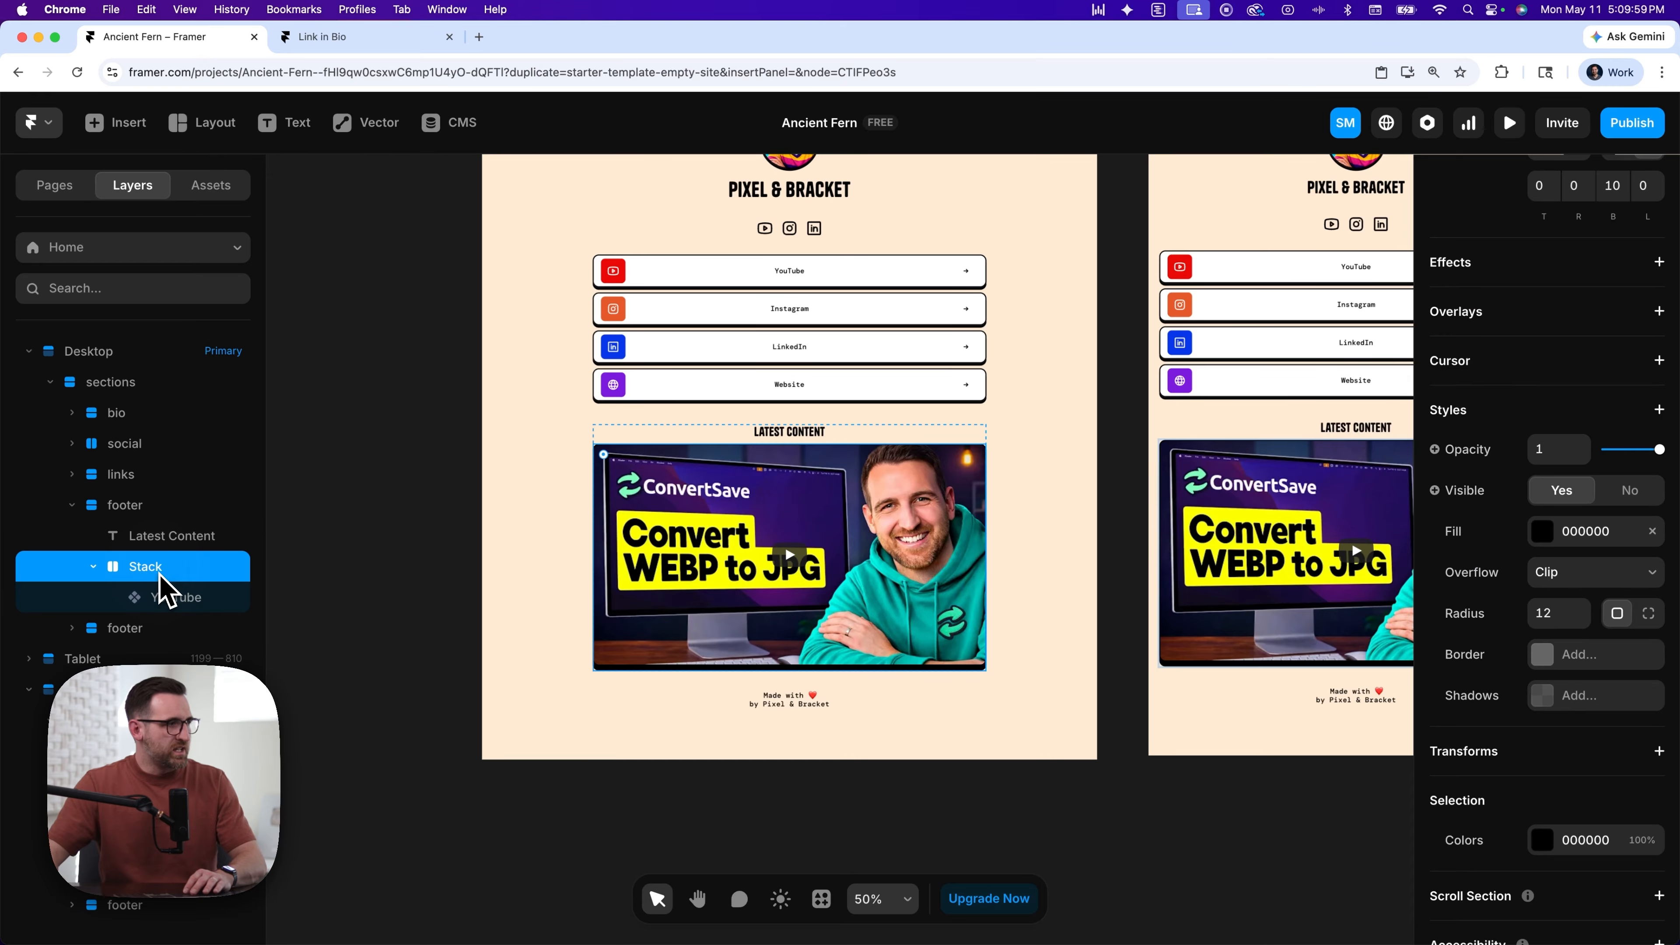
scroll(1501, 664, down, 3)
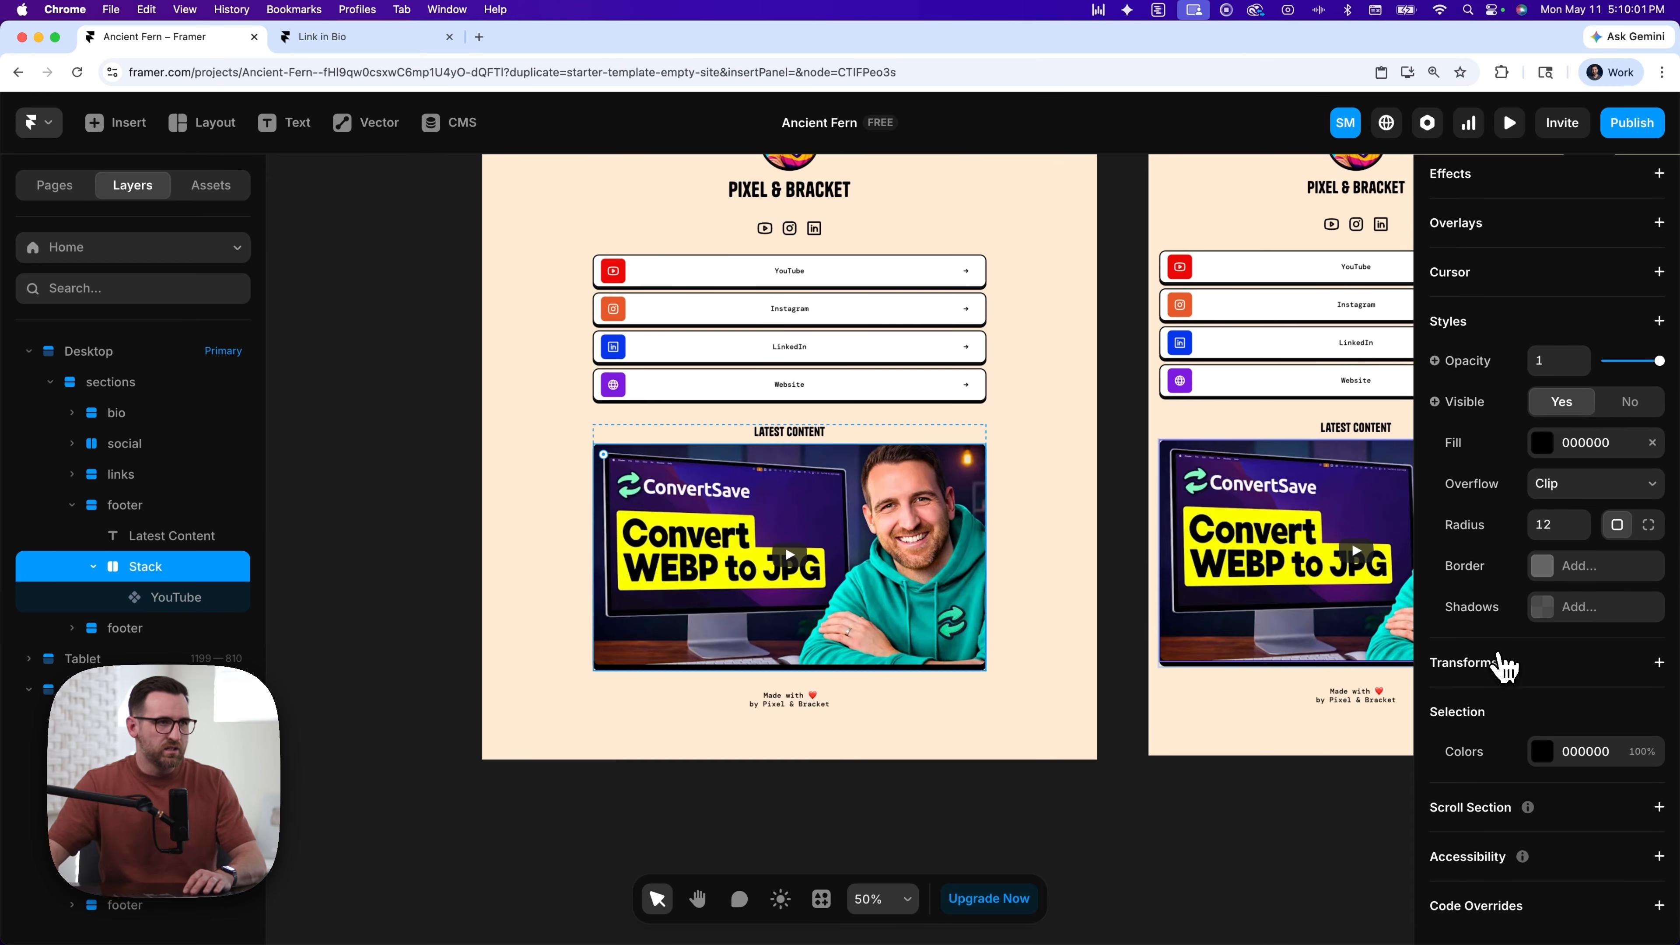
scroll(1501, 664, up, 10)
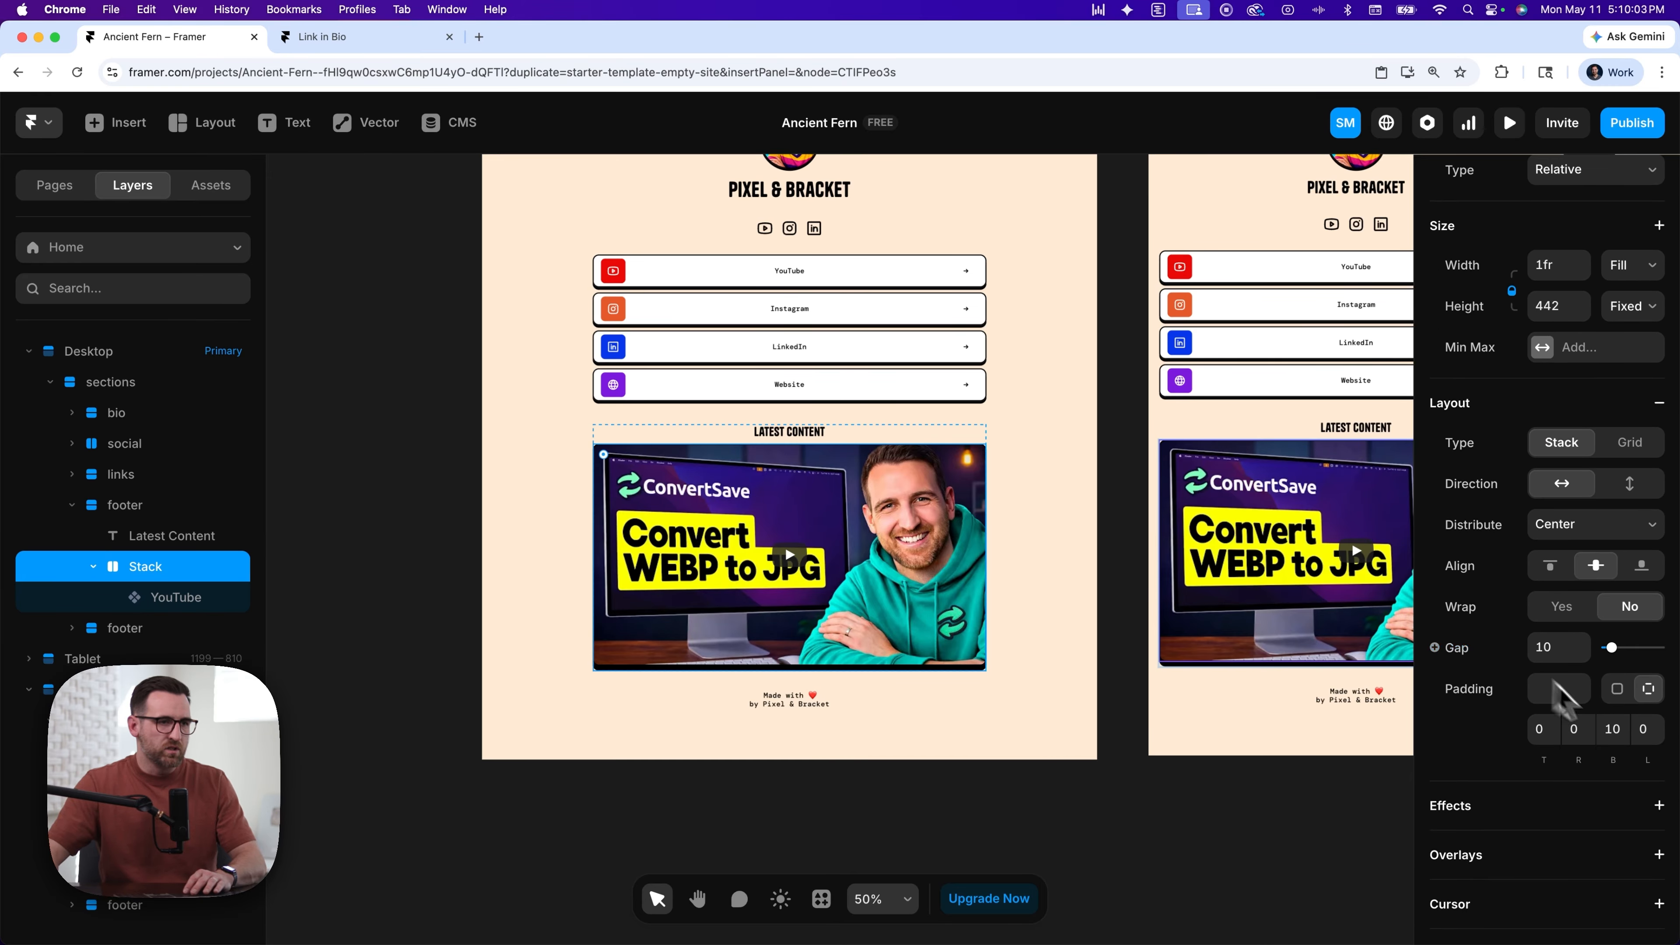
click(1613, 728)
key(Down)
key(Down)
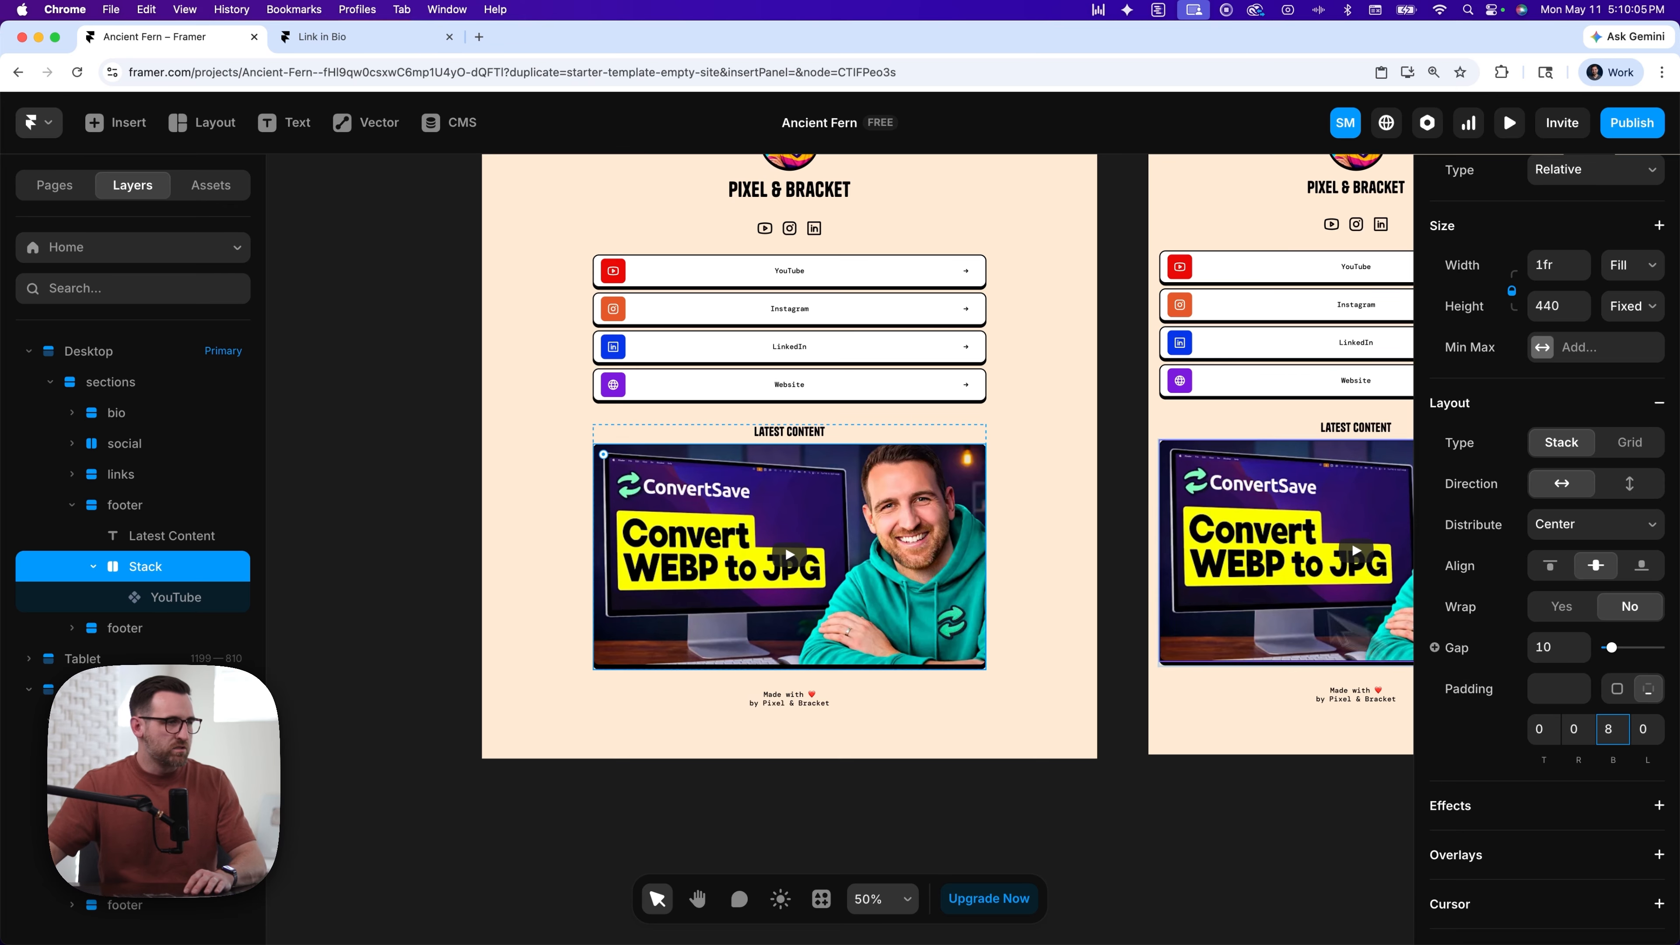
key(Escape)
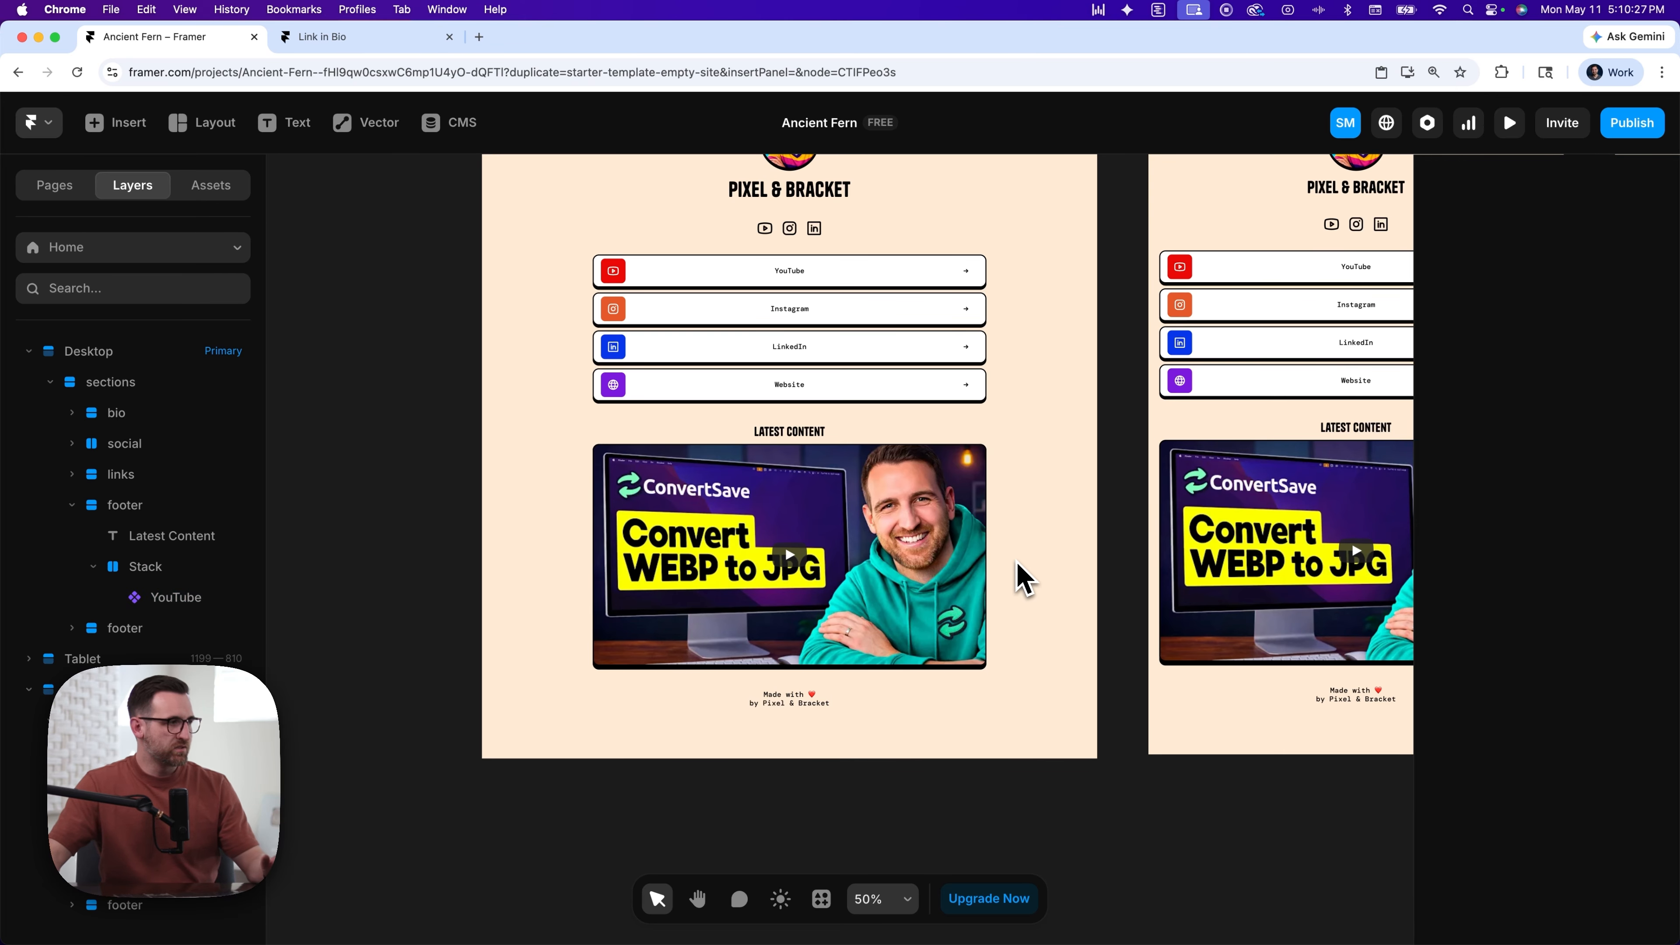
- Turn the stack around the YouTube embed into a new component named promo
right_click(961, 523)
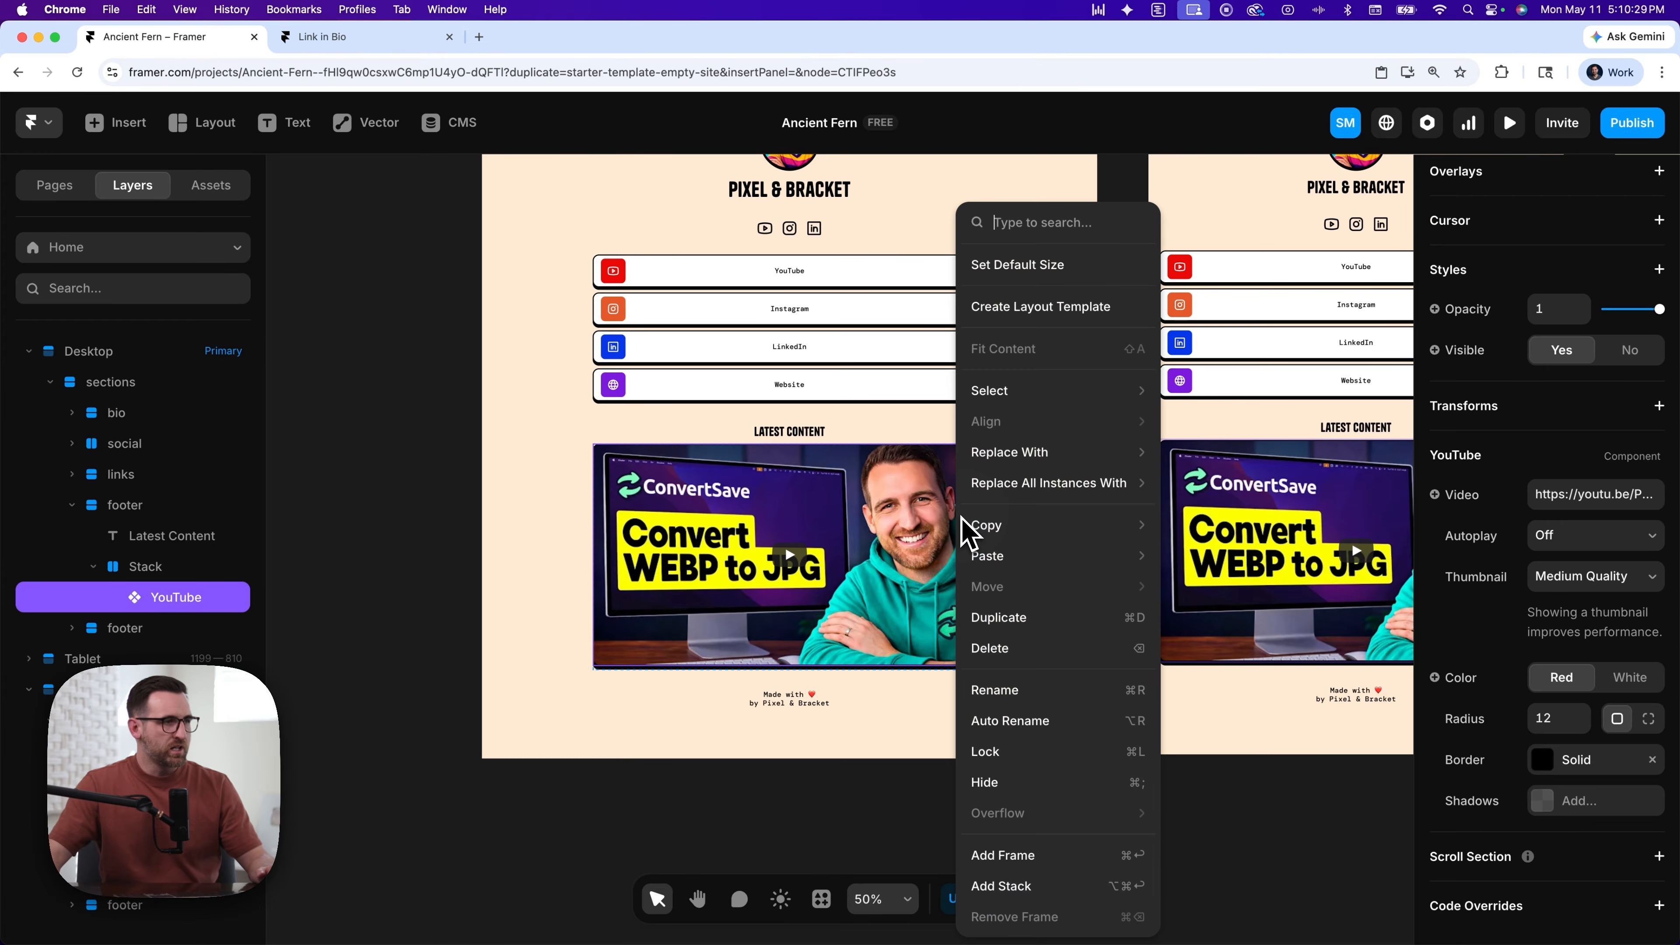
click(632, 602)
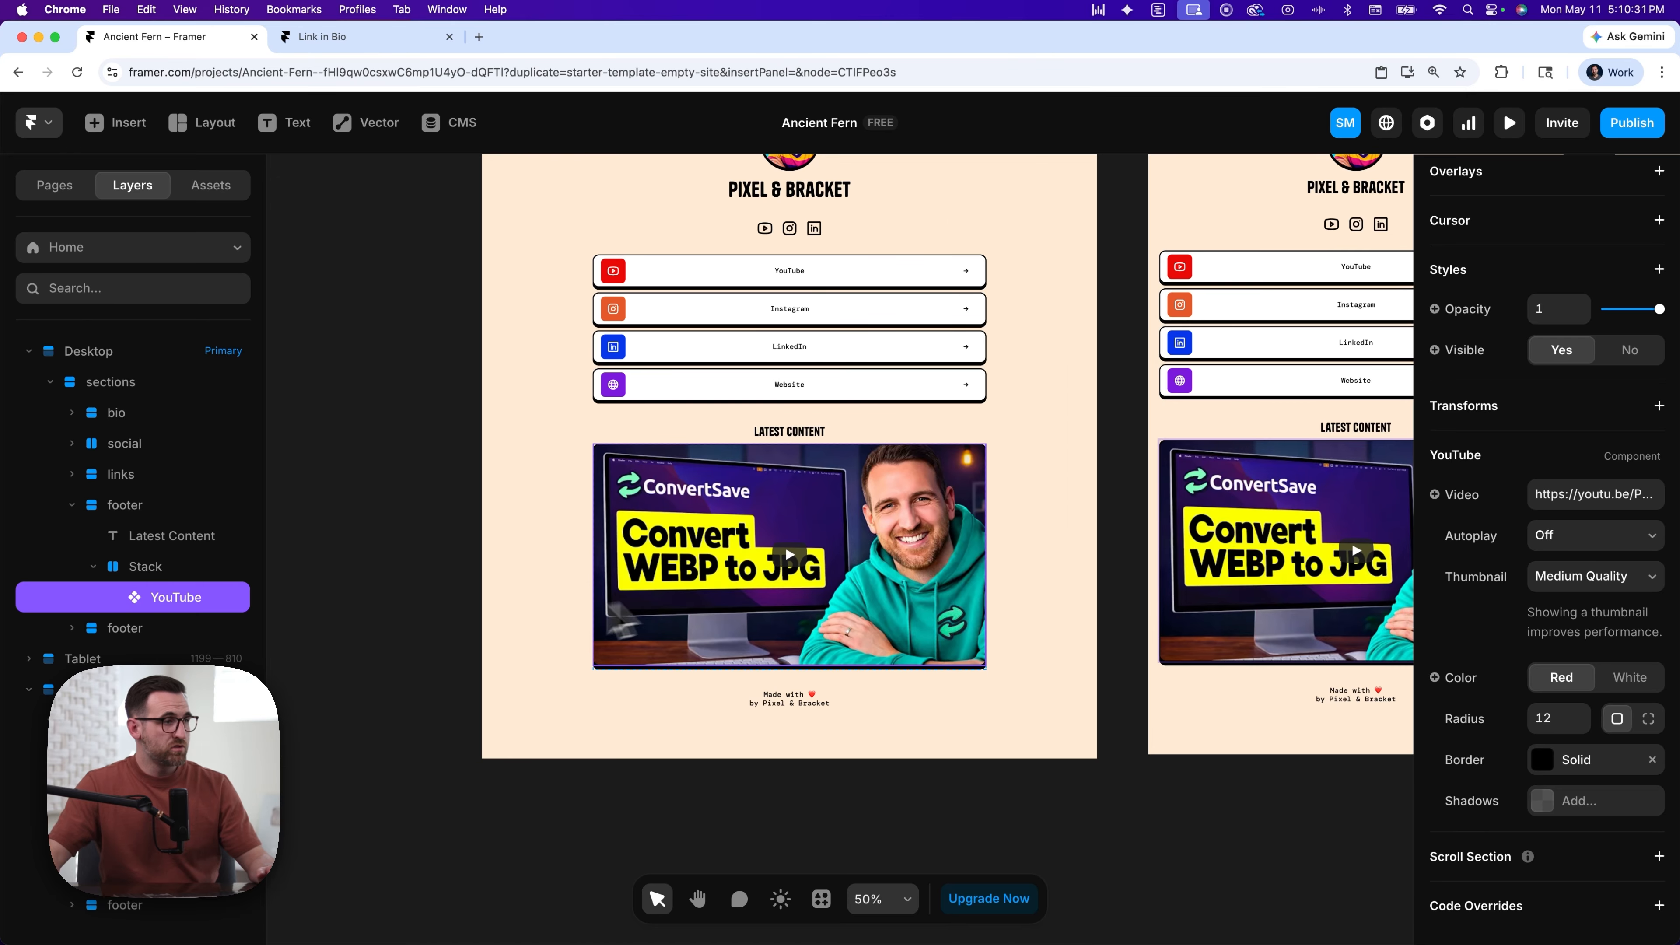
click(142, 569)
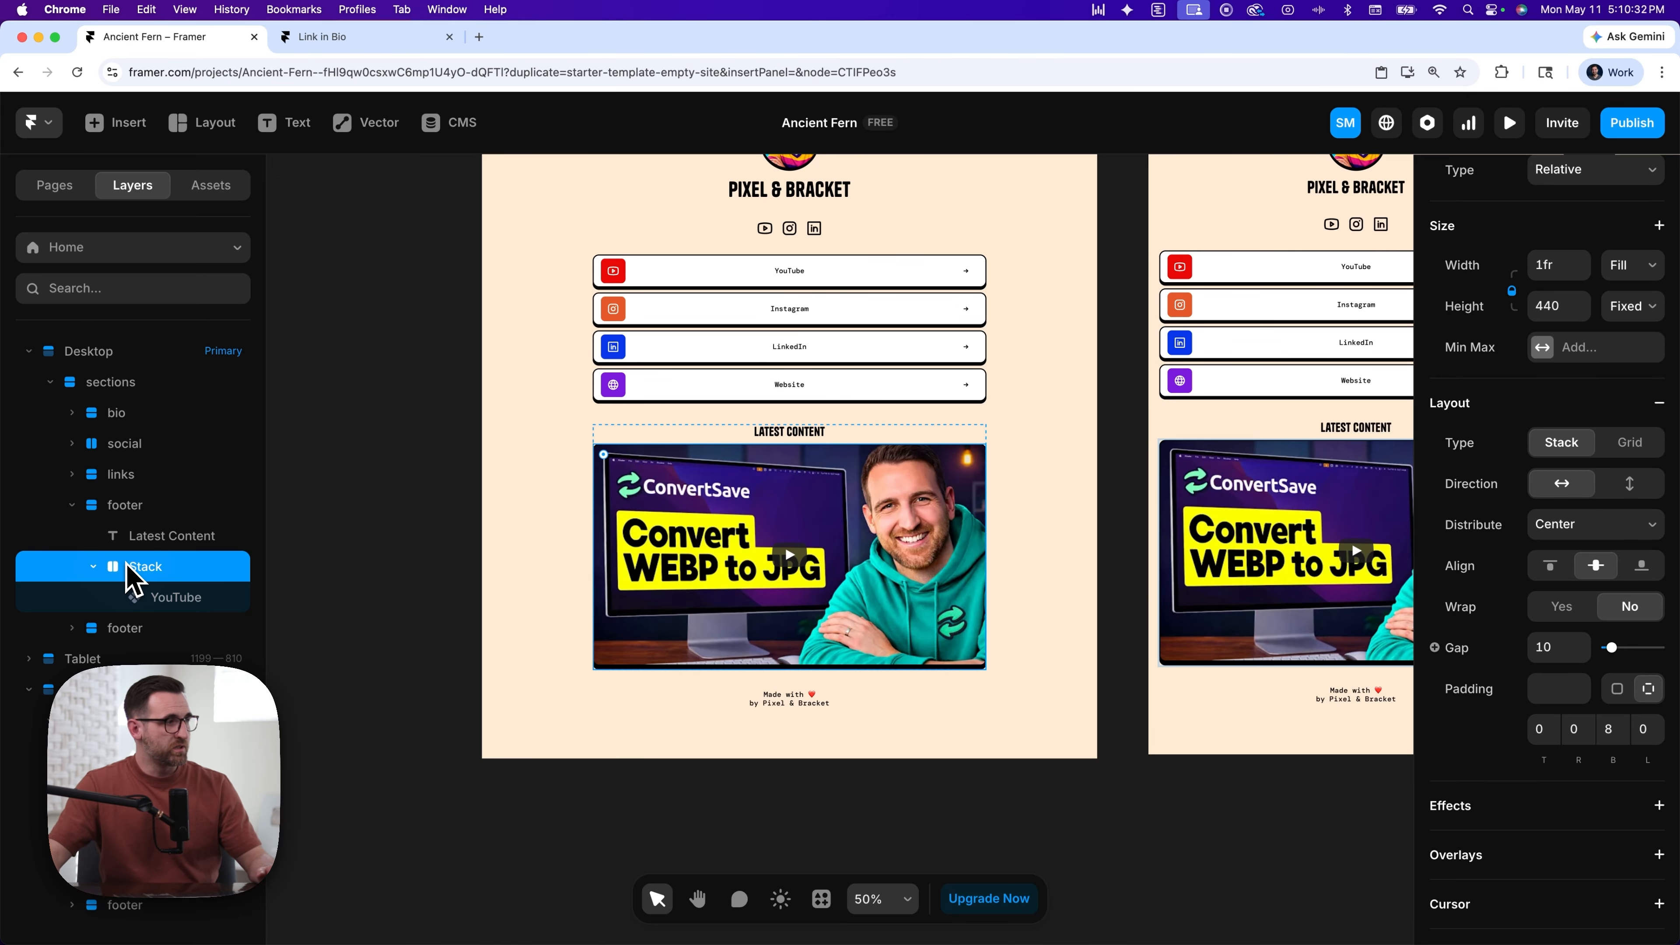
right_click(146, 573)
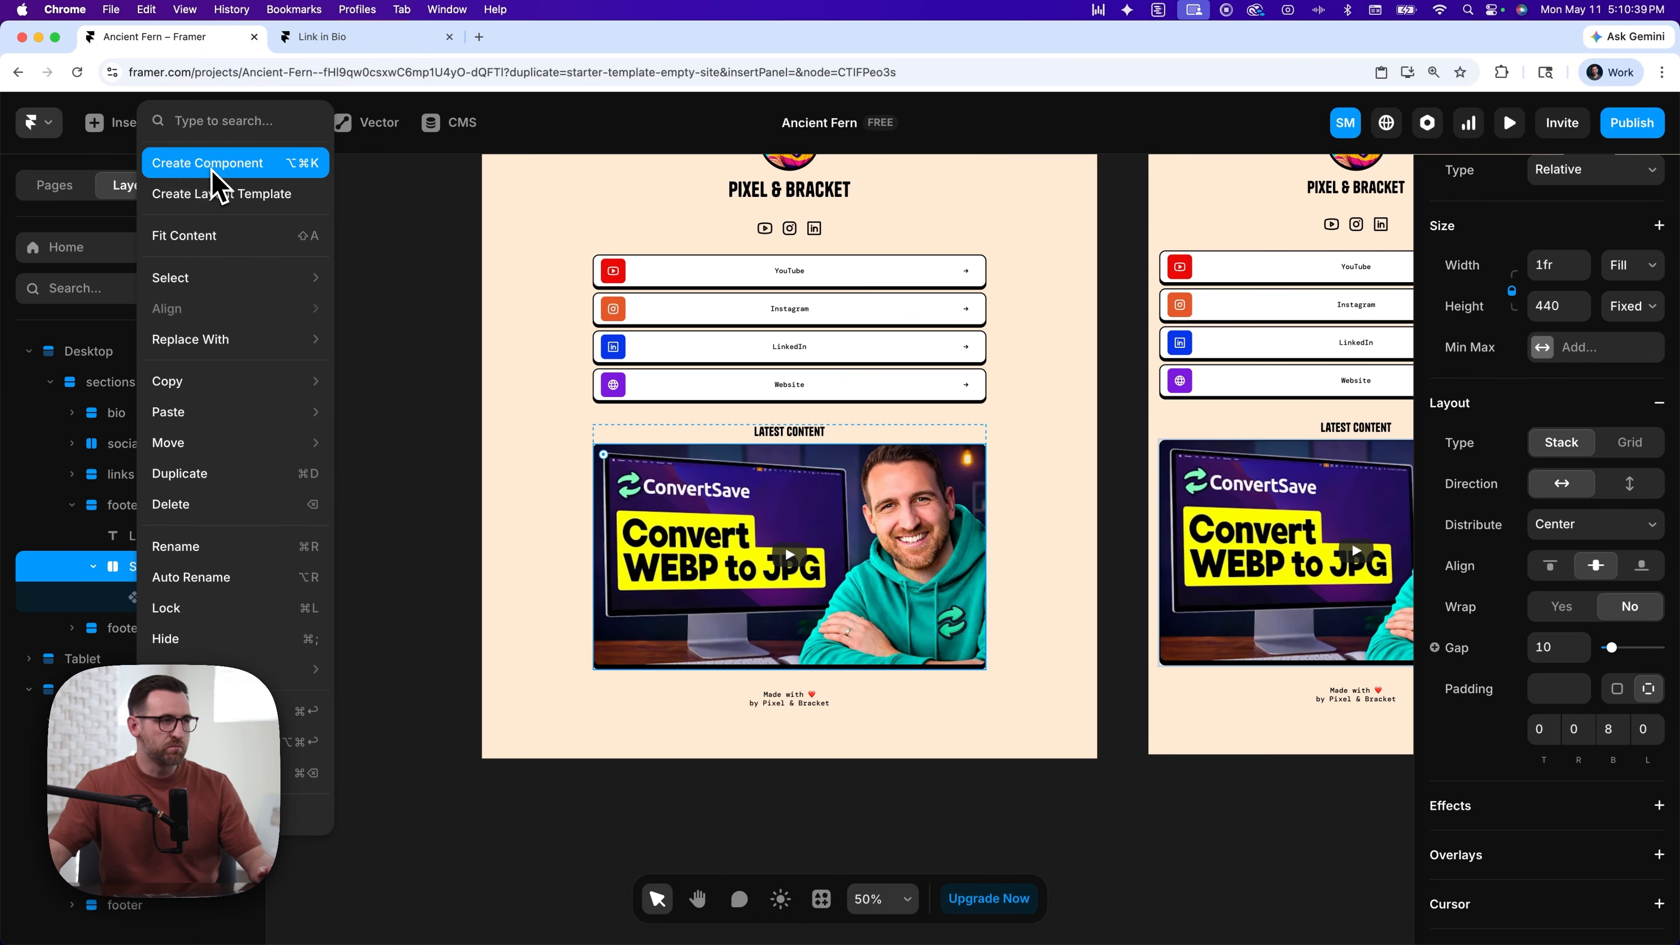
click(212, 185)
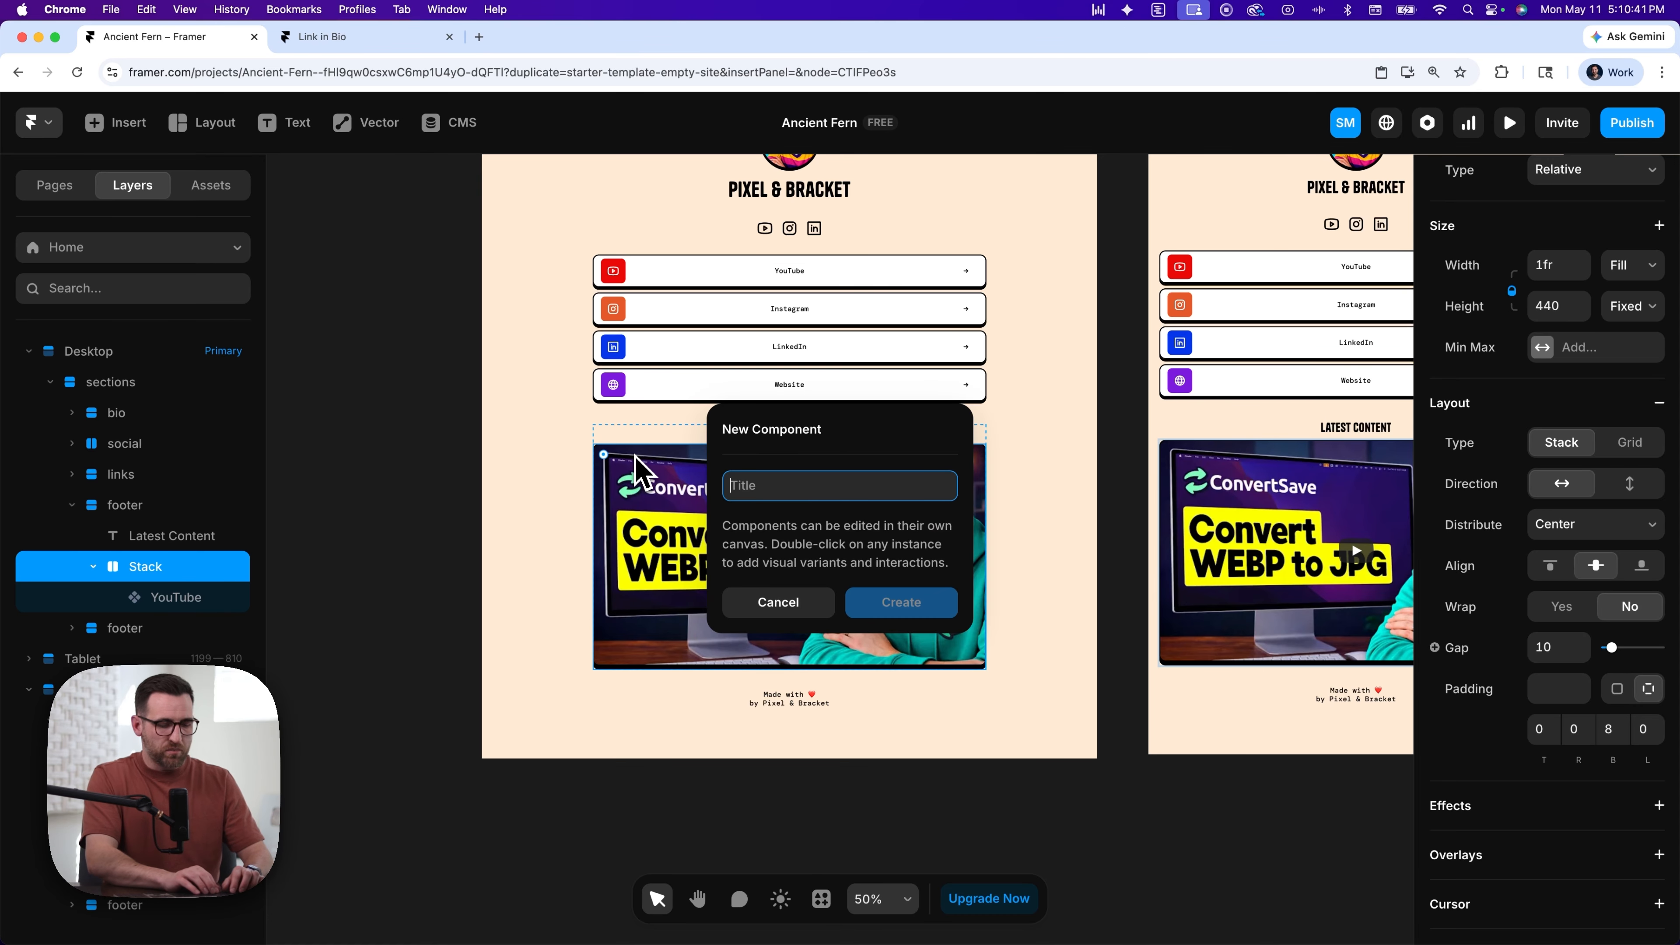
text(promo)
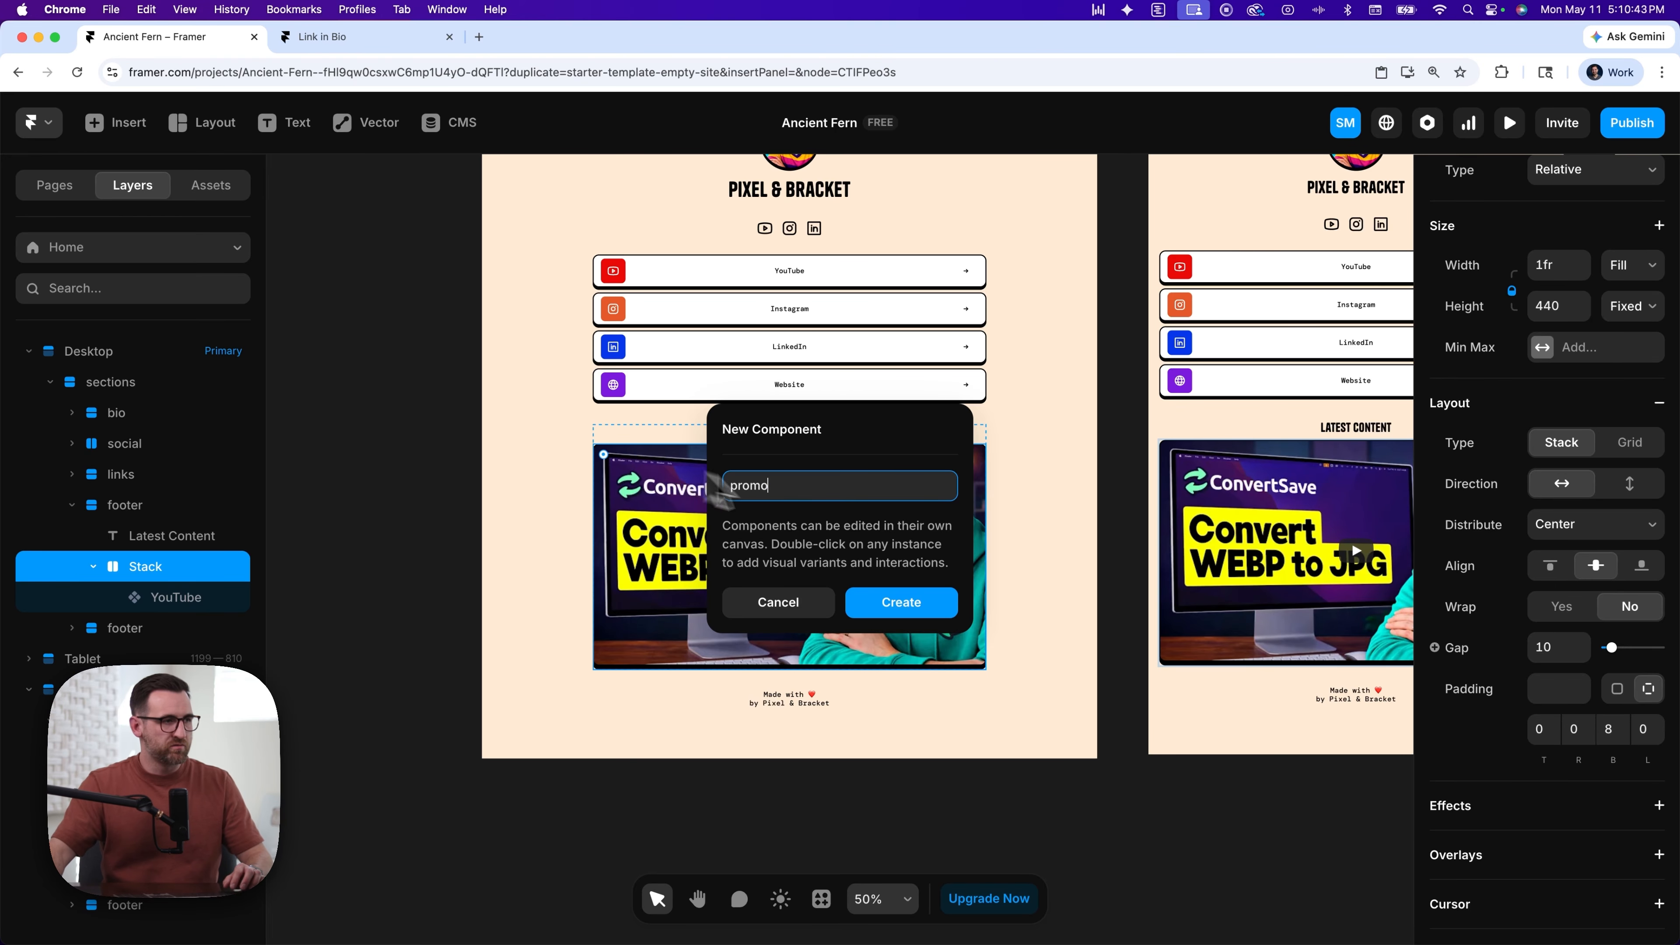
click(898, 604)
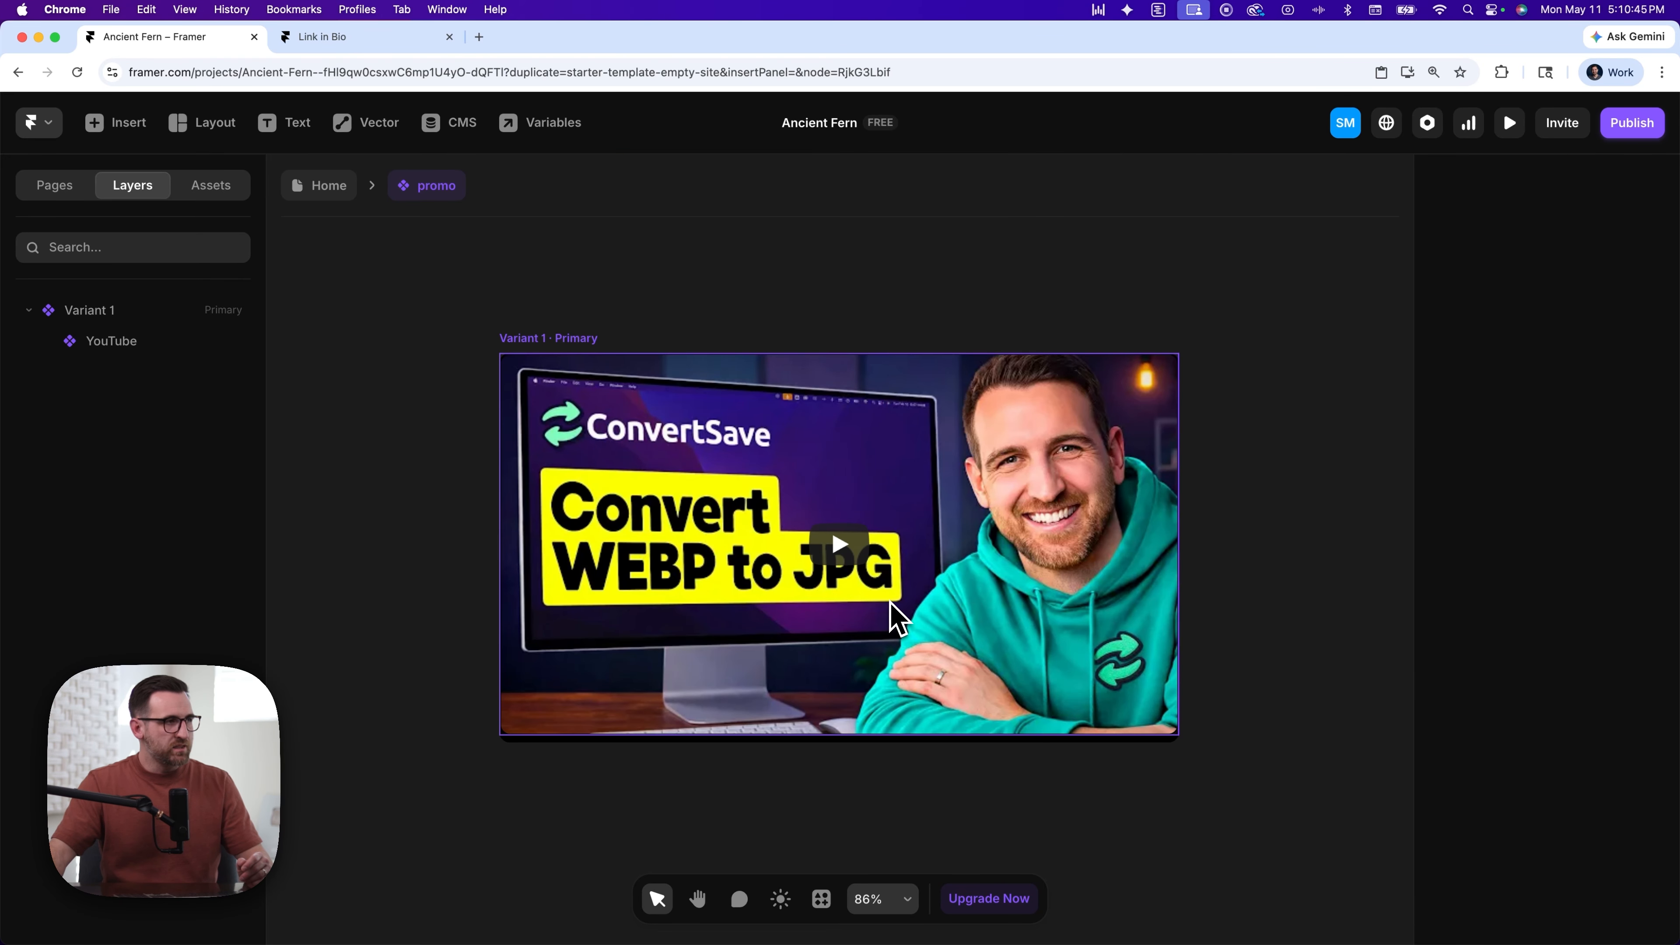
- Add a Hover variant to Variant 1 of the promo component
click(583, 341)
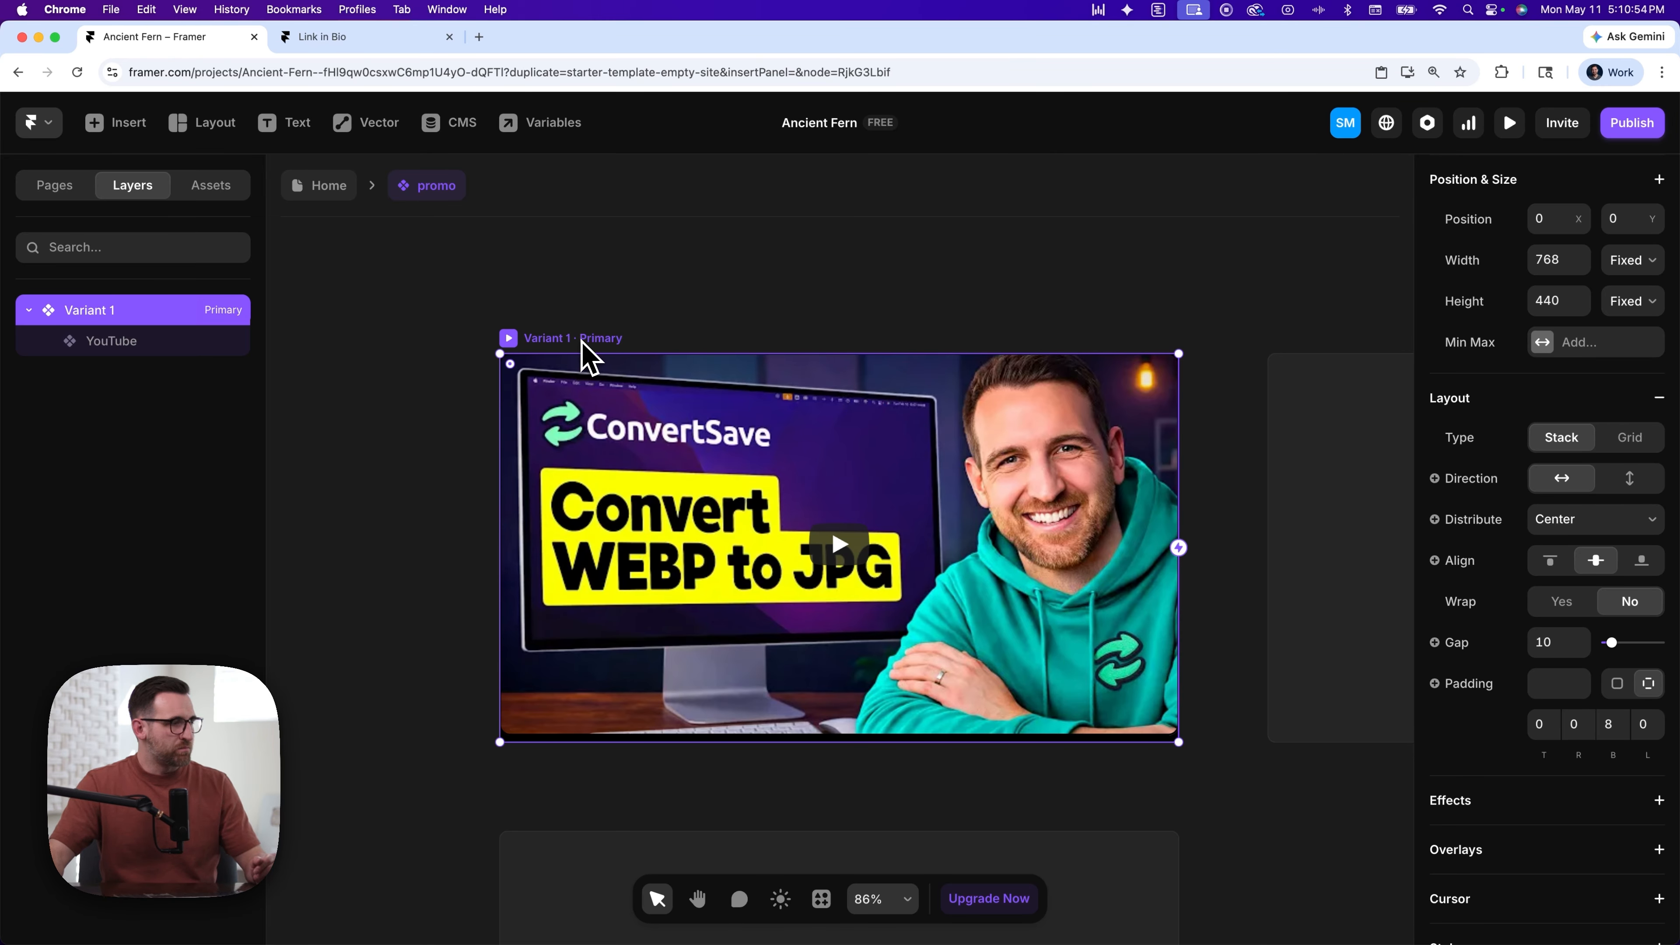
scroll(675, 476, down, 5)
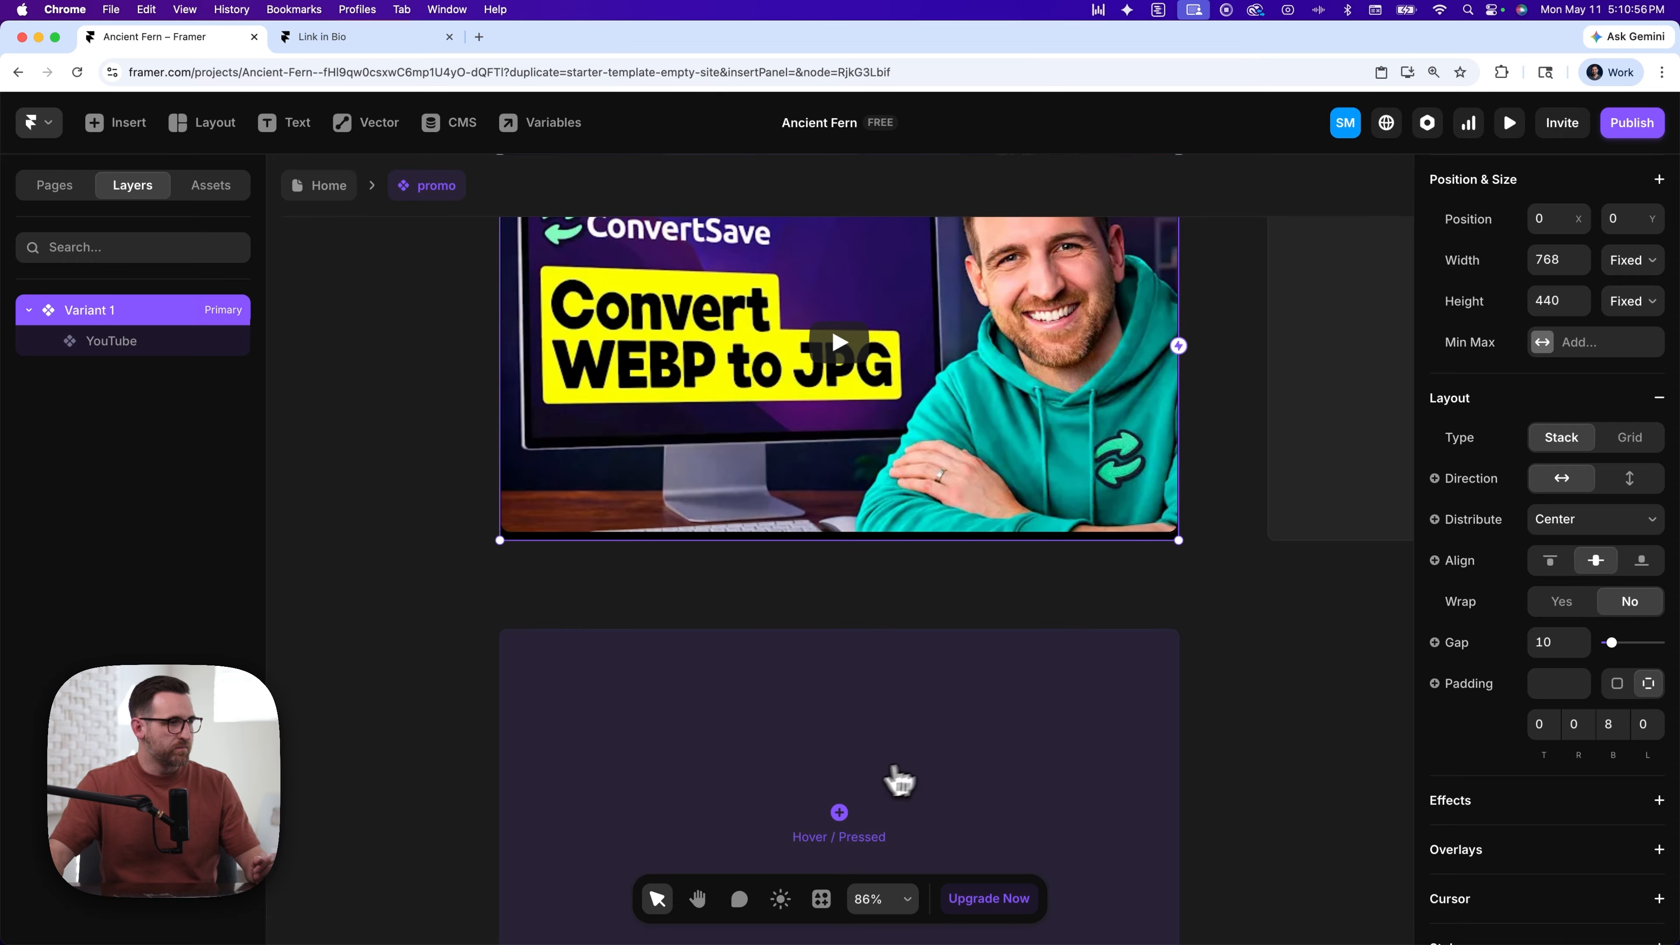
click(838, 812)
click(863, 828)
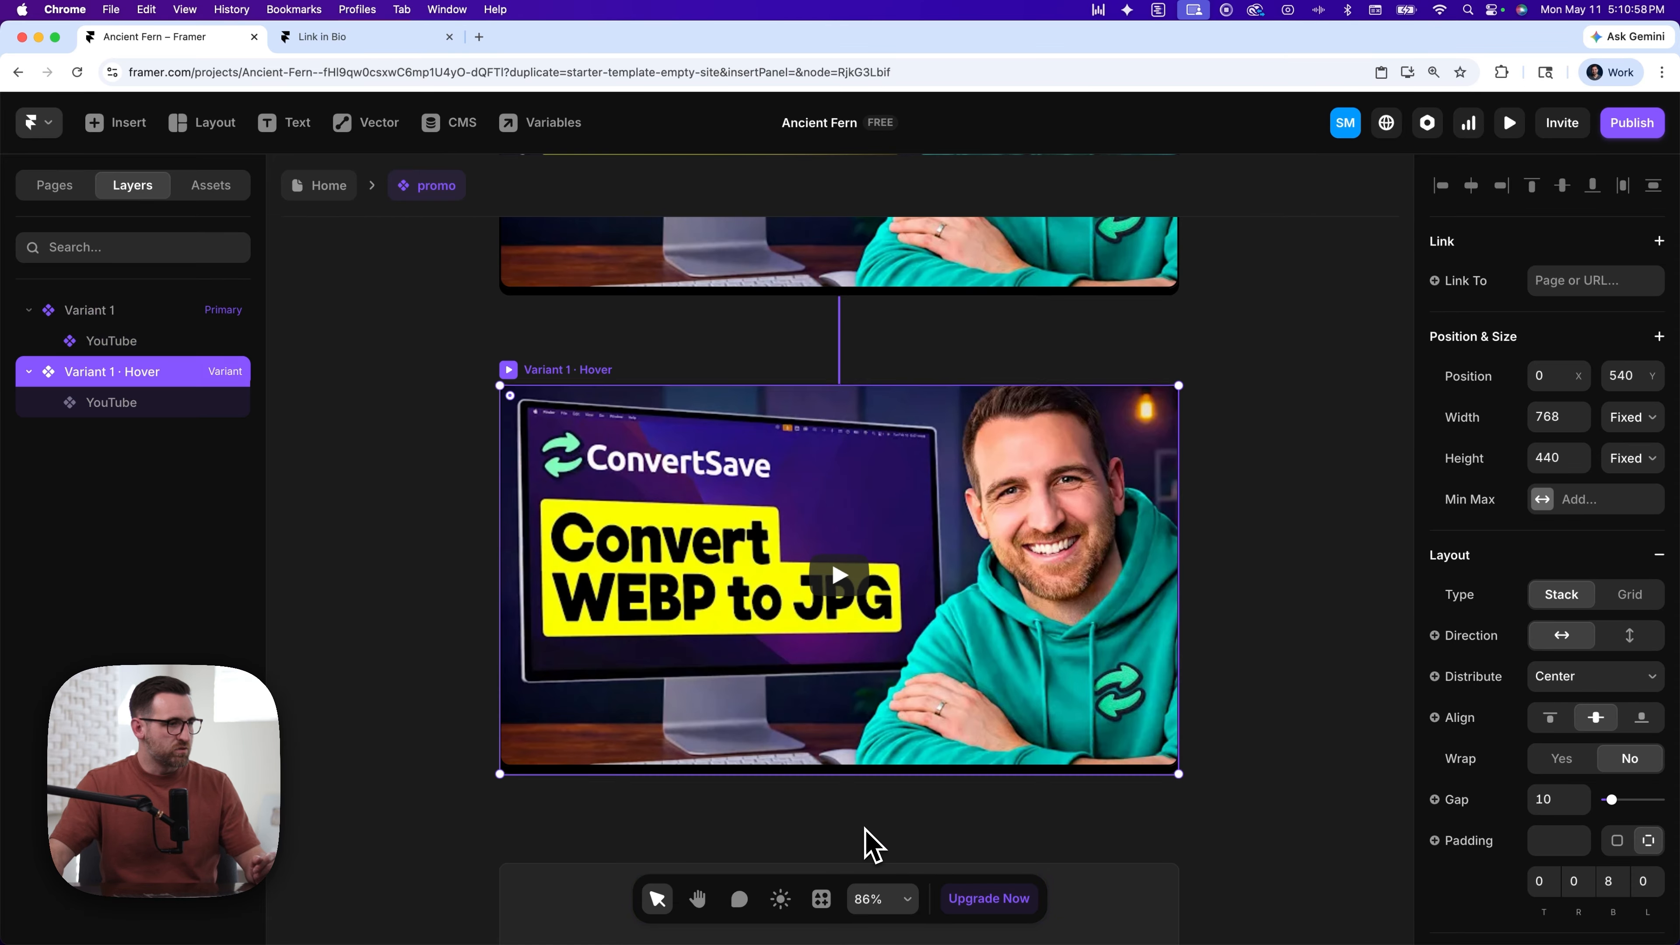
- Switch the editor to its light appearance and set the Hover variant's bottom padding to 12
click(781, 900)
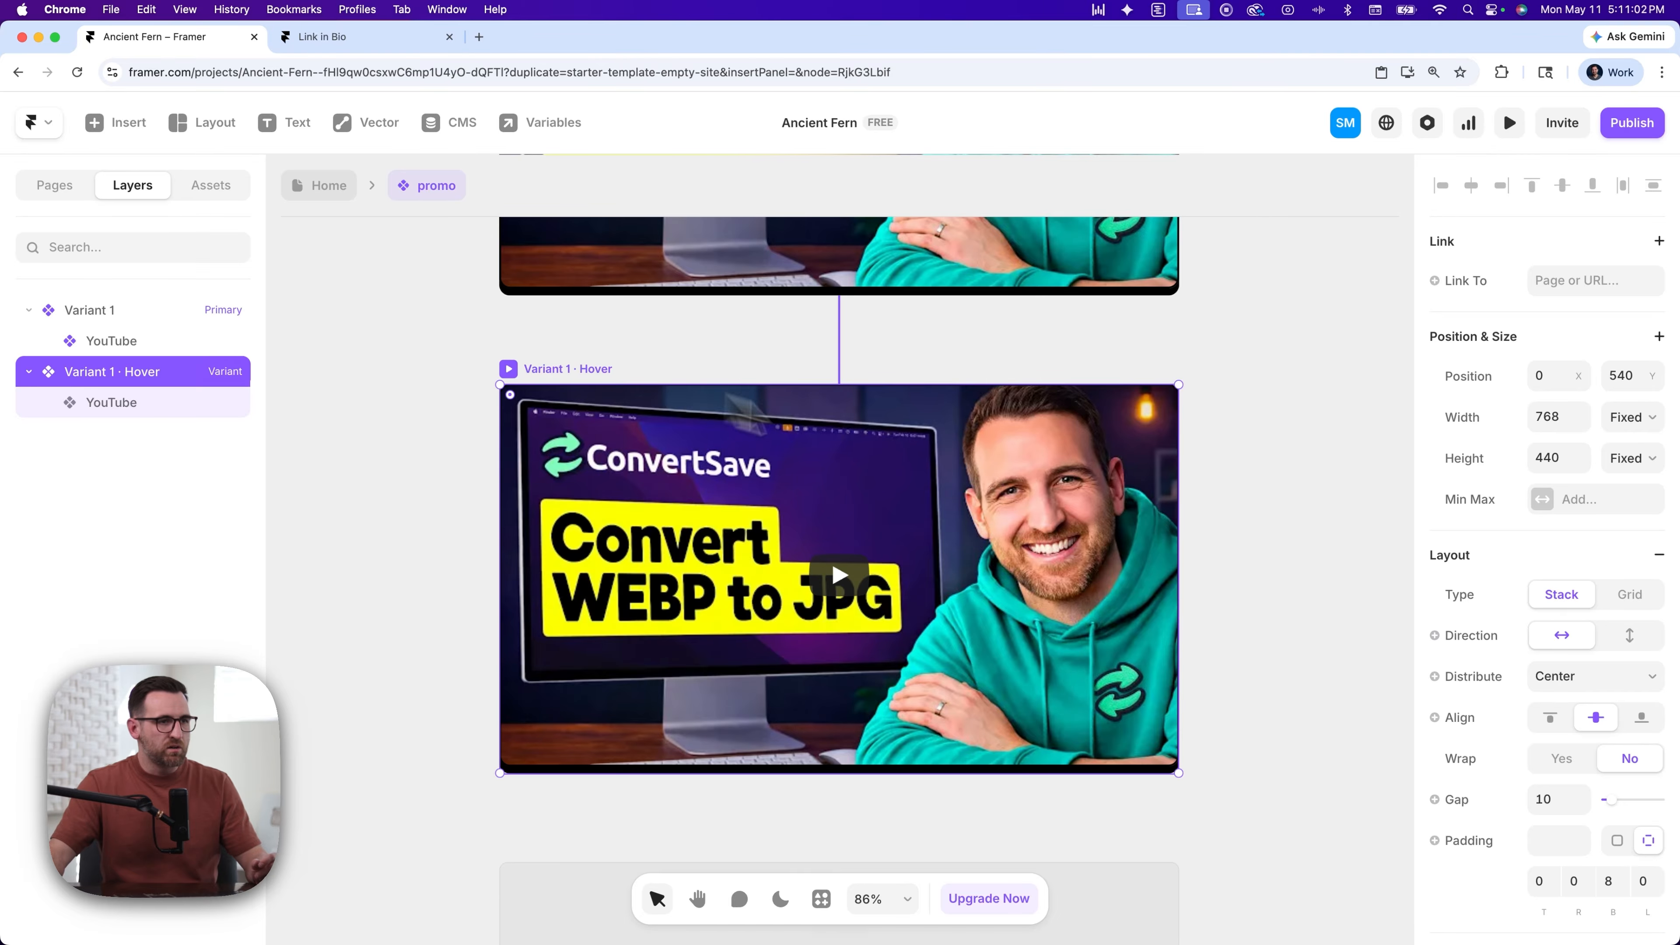
scroll(1489, 681, down, 2)
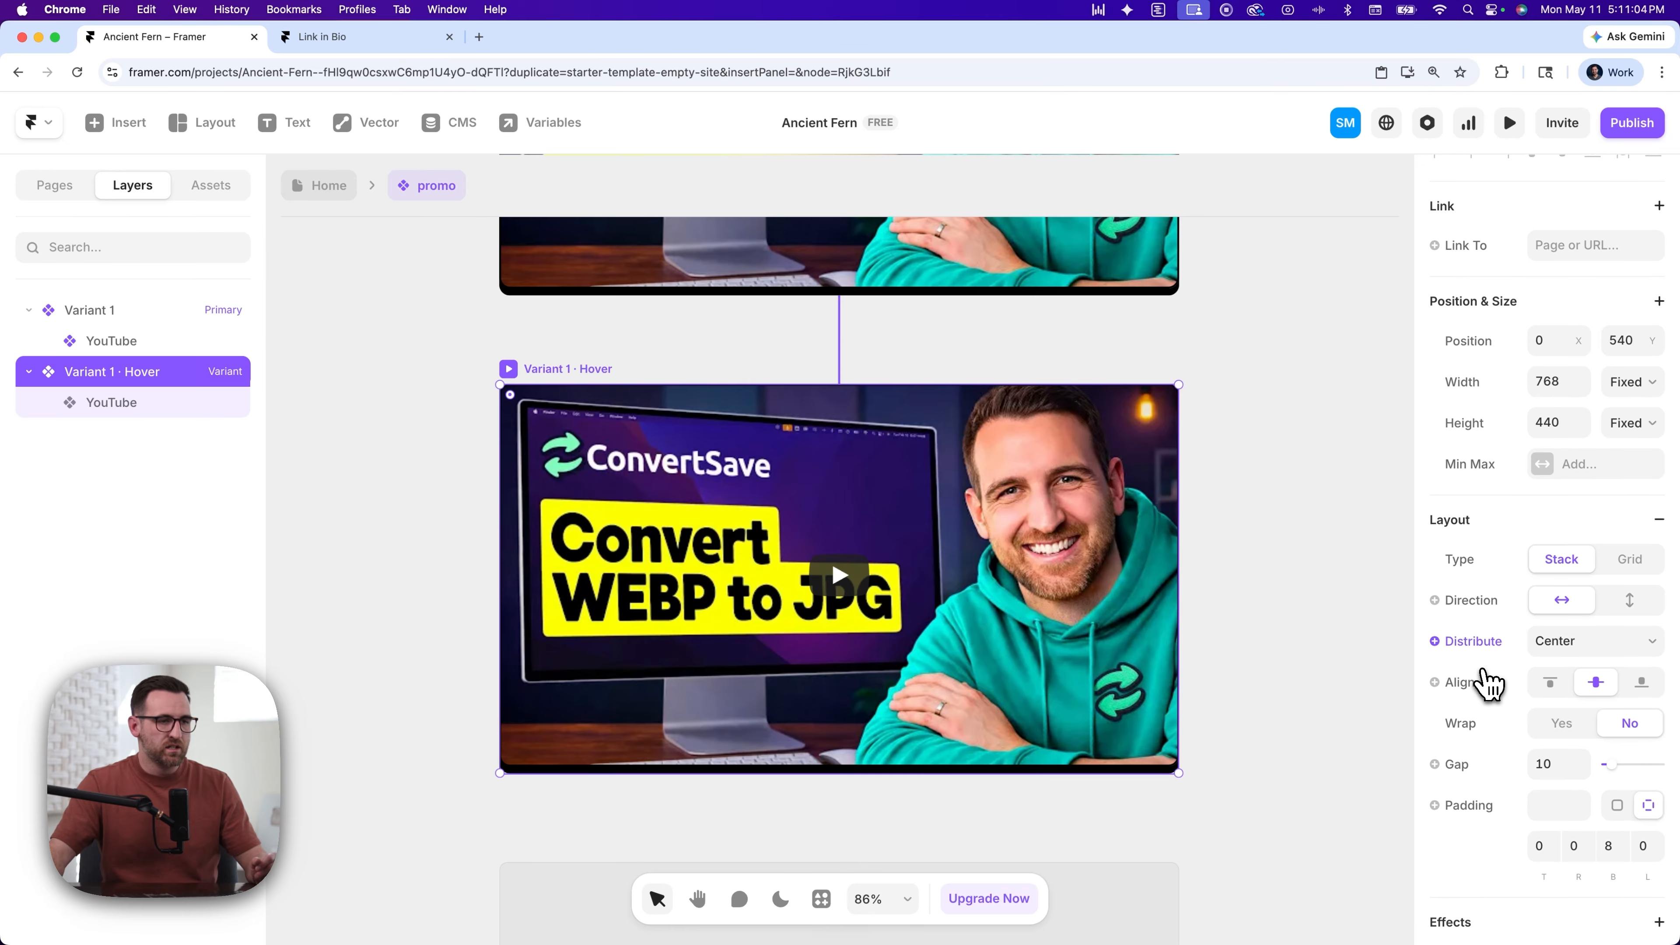
scroll(1488, 685, down, 6)
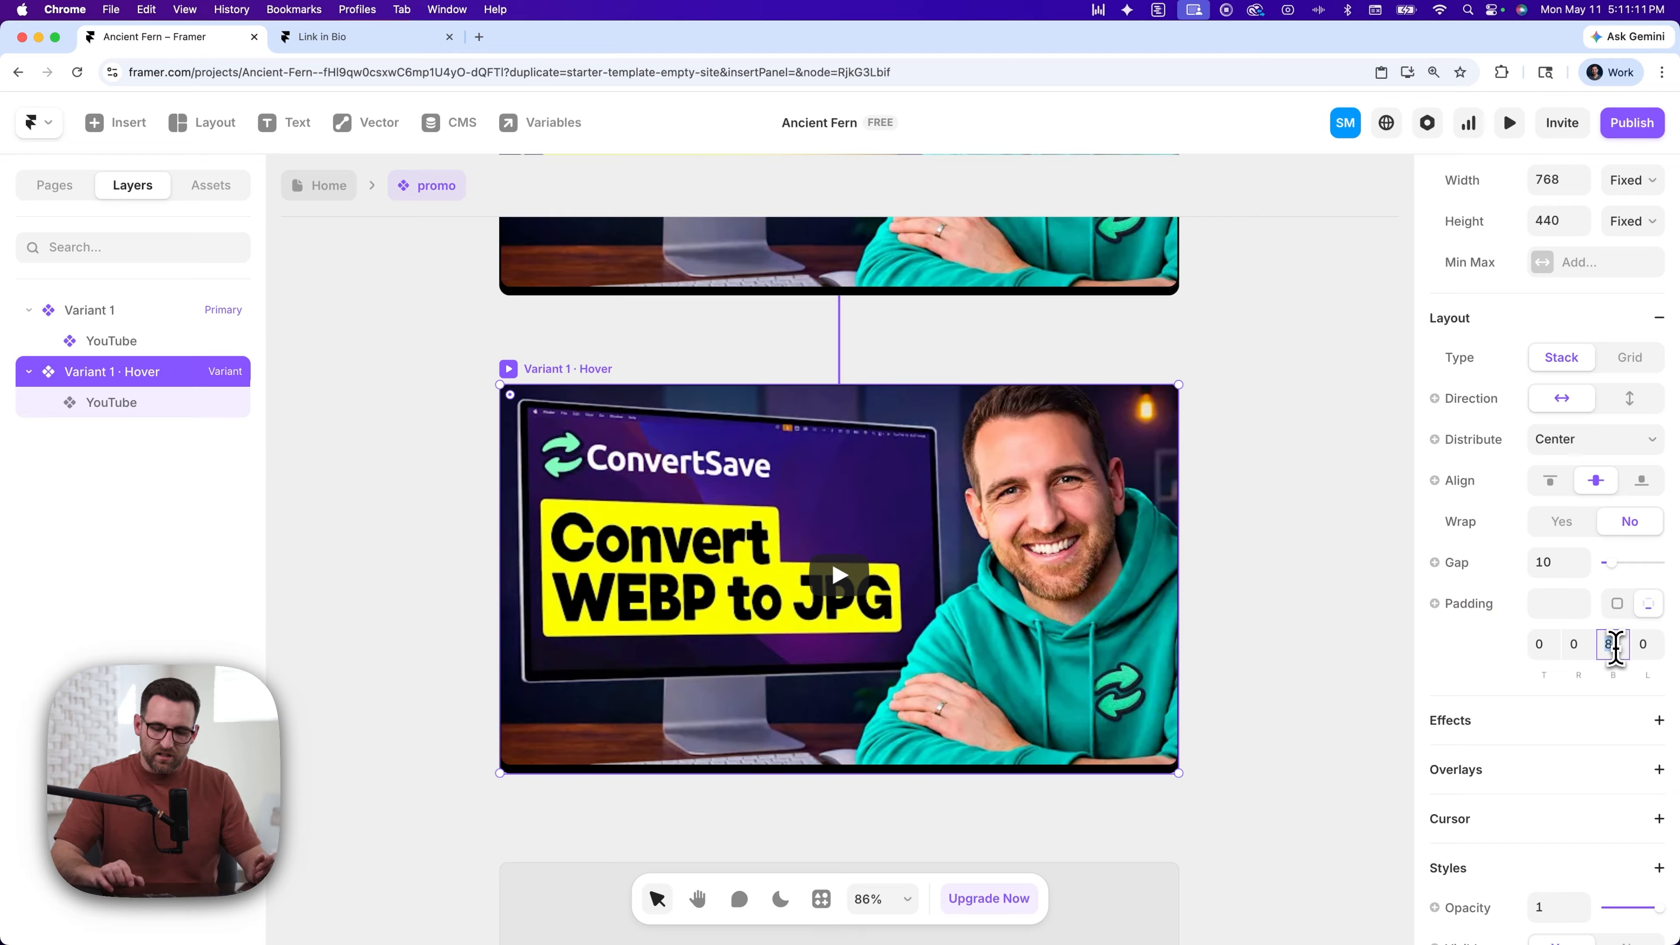
text(1)
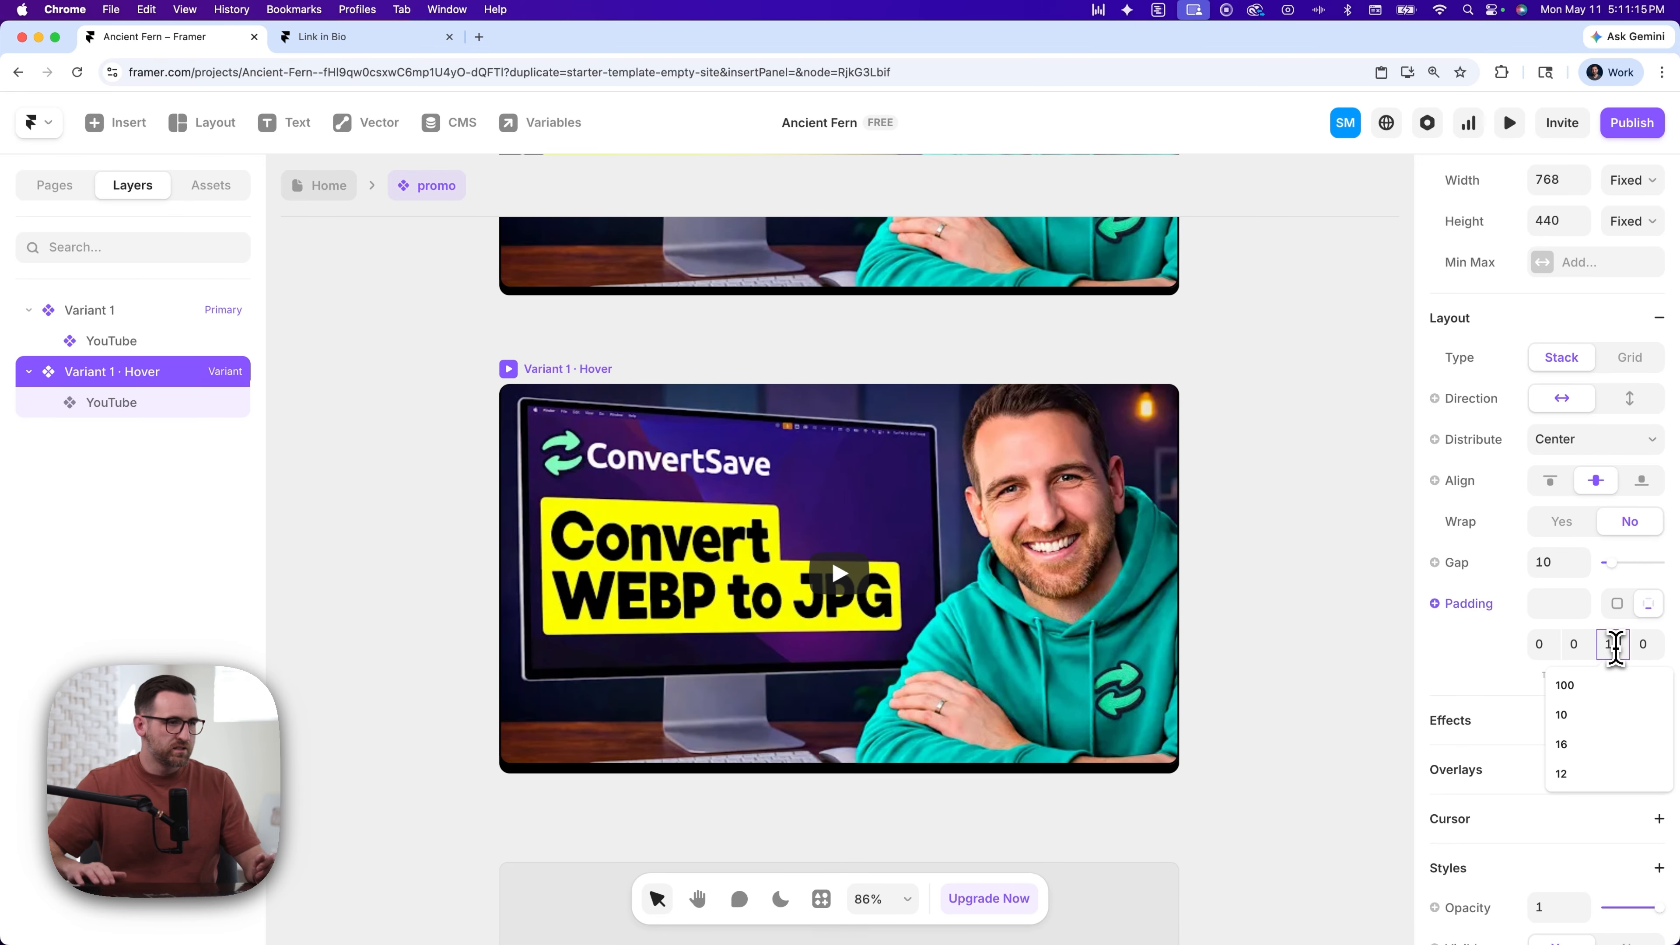
text(2)
click(1267, 582)
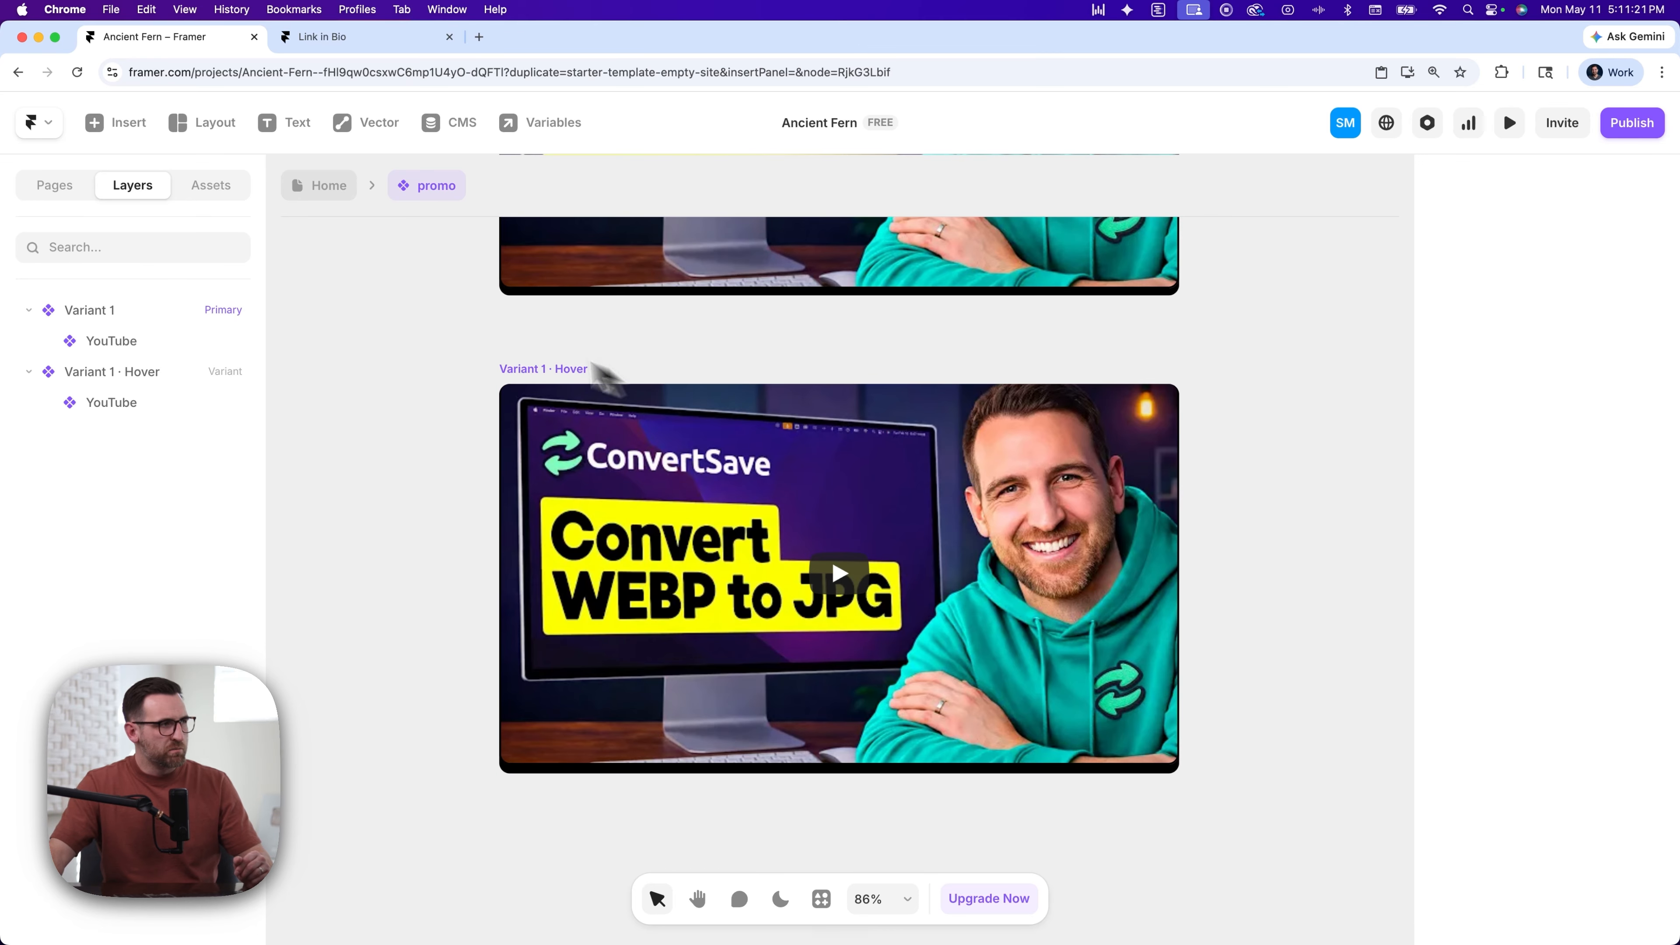
- Return to the Home page and check the promo component in the Desktop, Tablet and Phone layouts
click(331, 192)
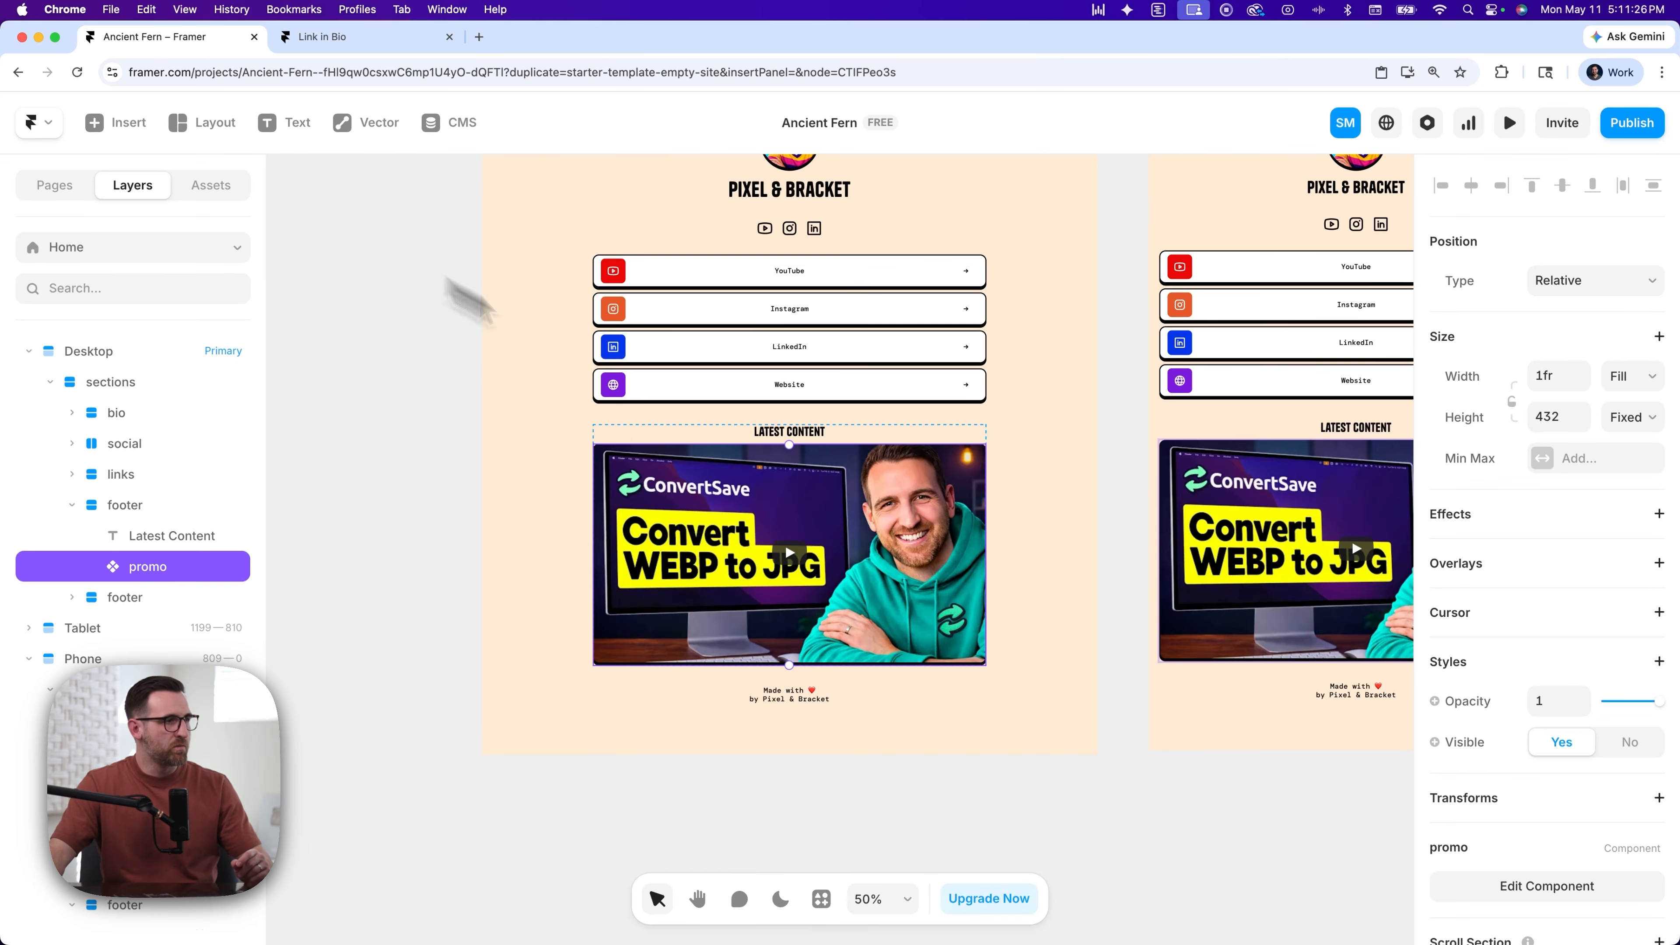
click(1061, 529)
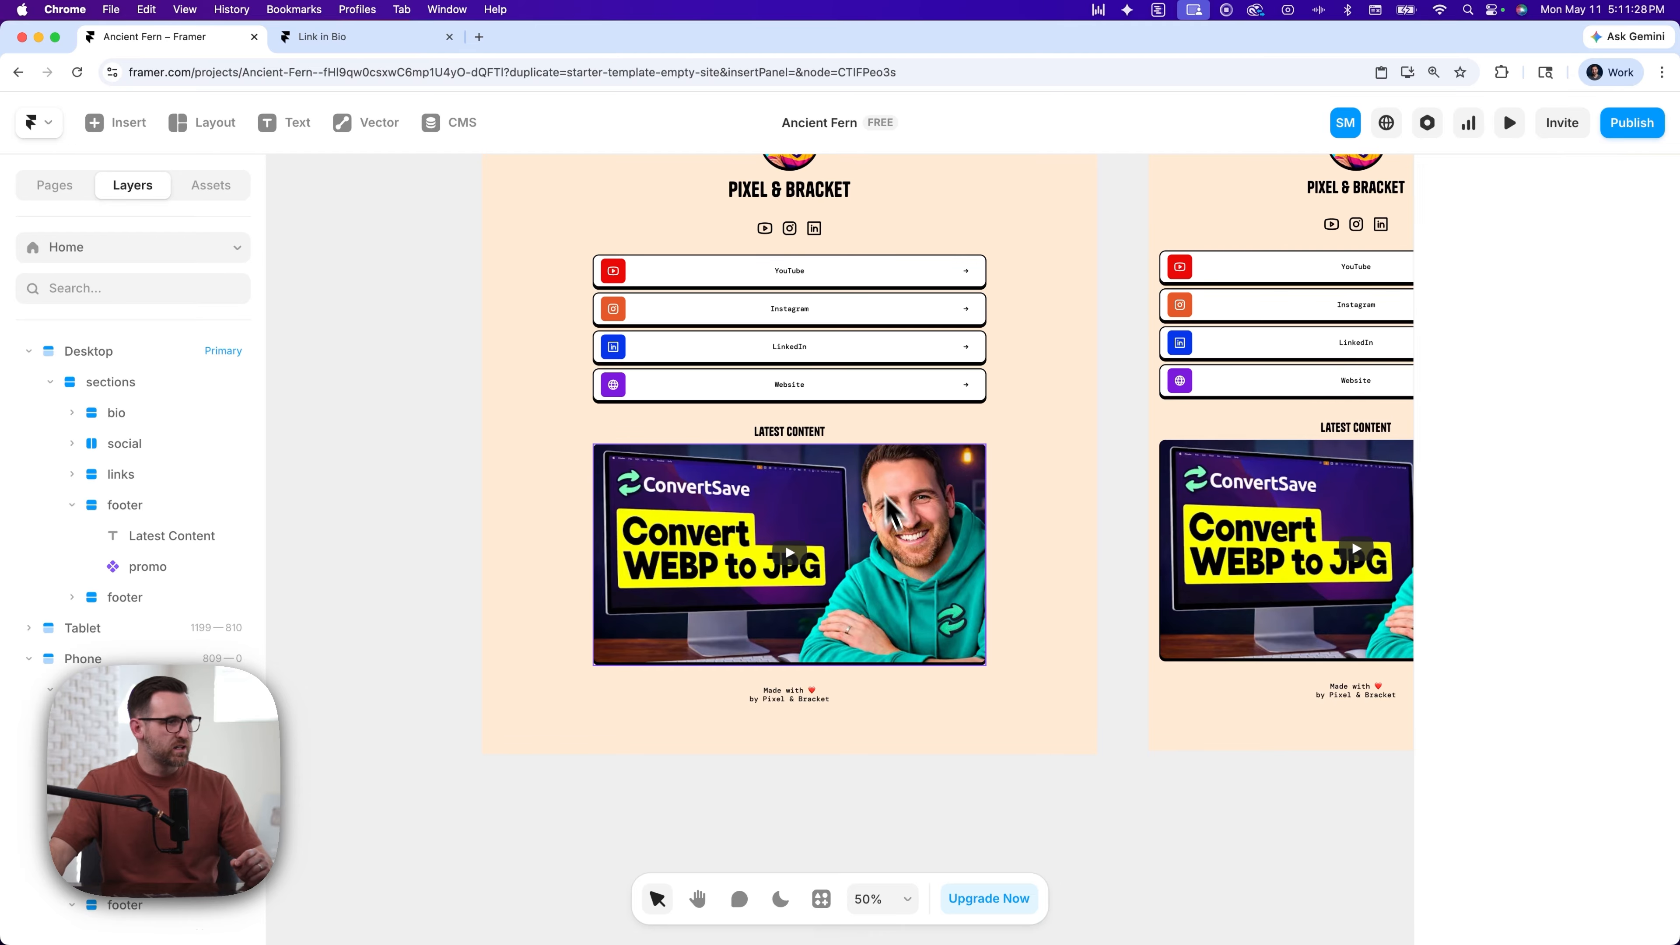
click(884, 515)
scroll(1032, 535, up, 3)
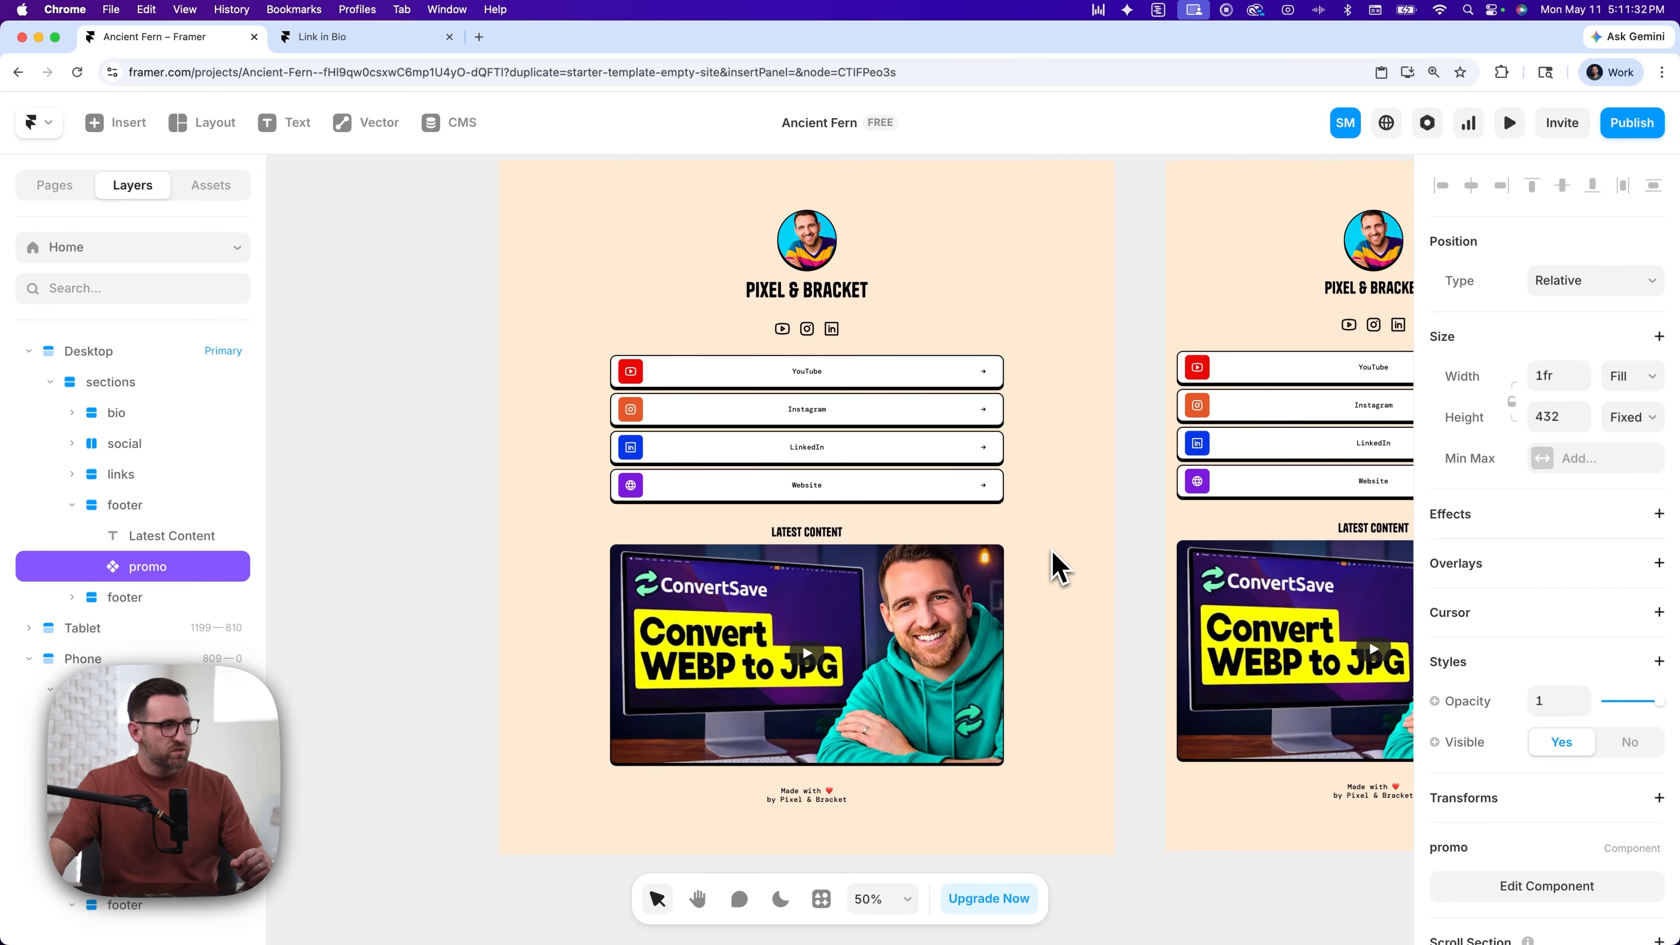
scroll(1058, 563, right, 5)
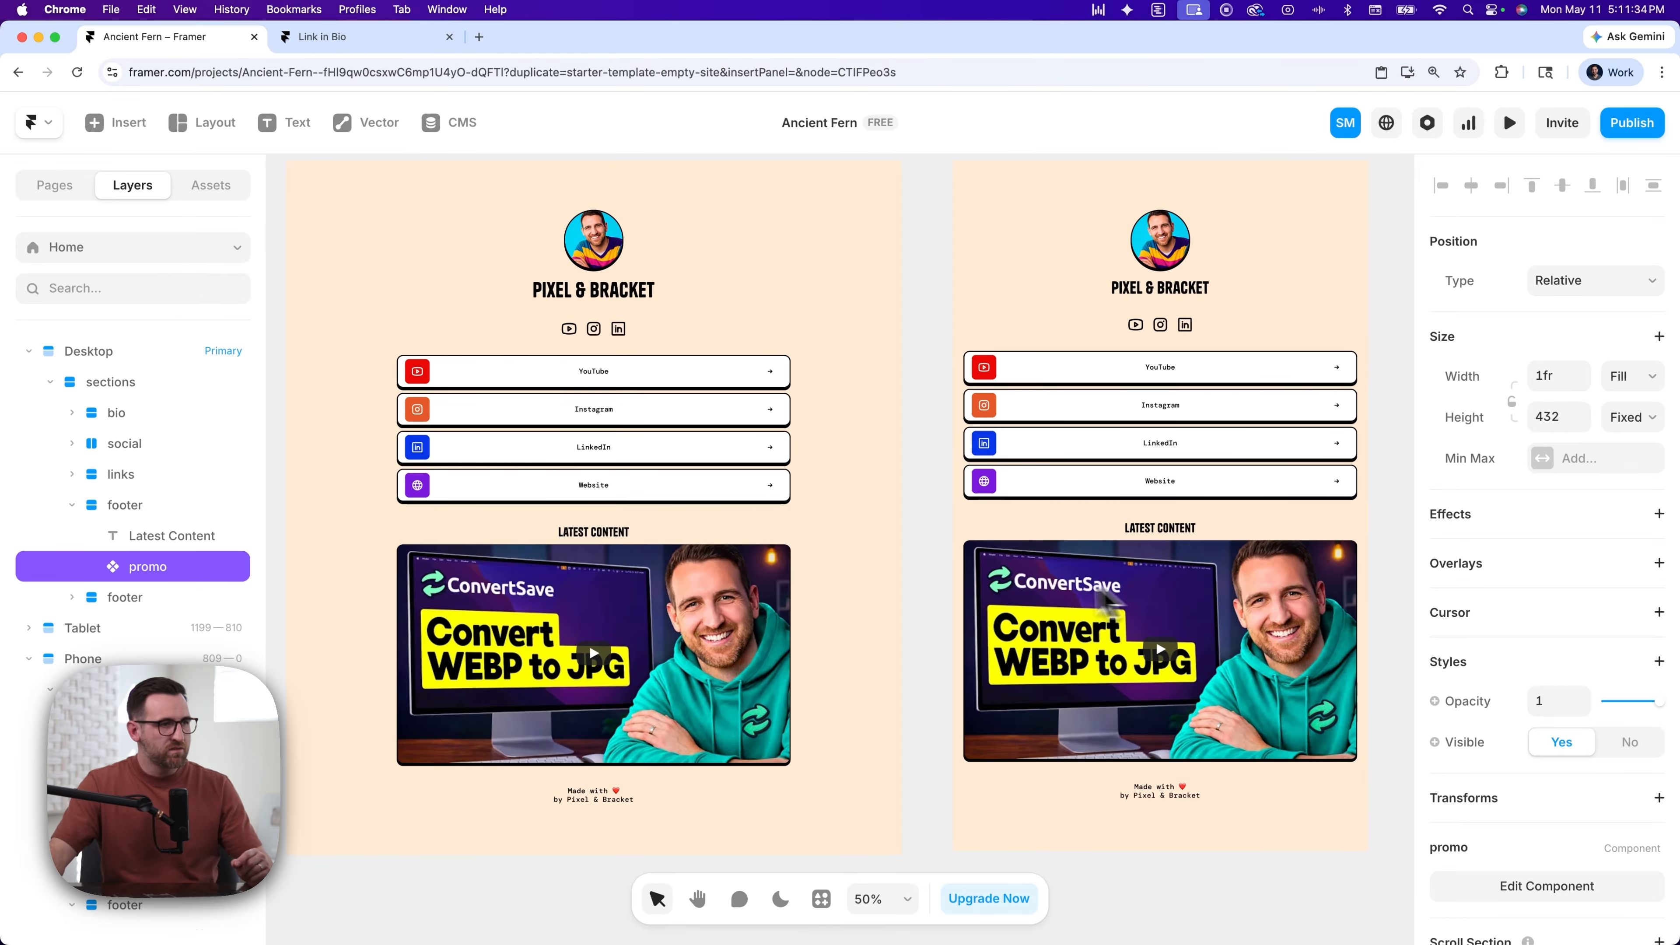
scroll(1256, 606, right, 8)
click(1218, 549)
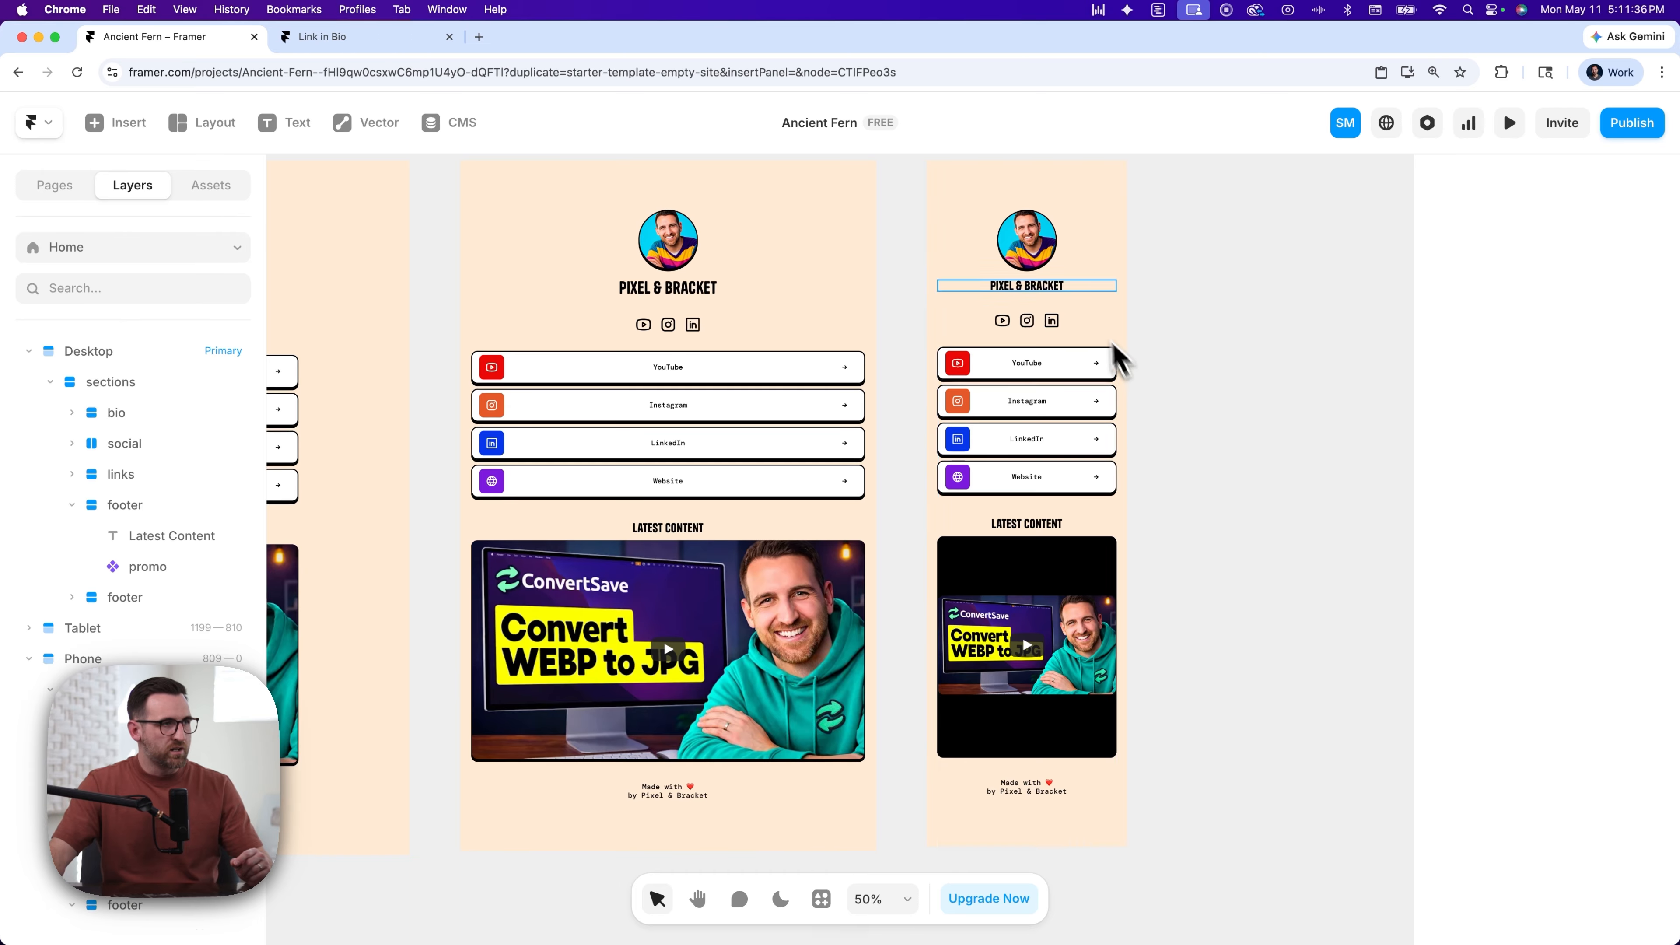
- Lock the width-to-height ratio of the promo component in the Desktop layout
click(1075, 569)
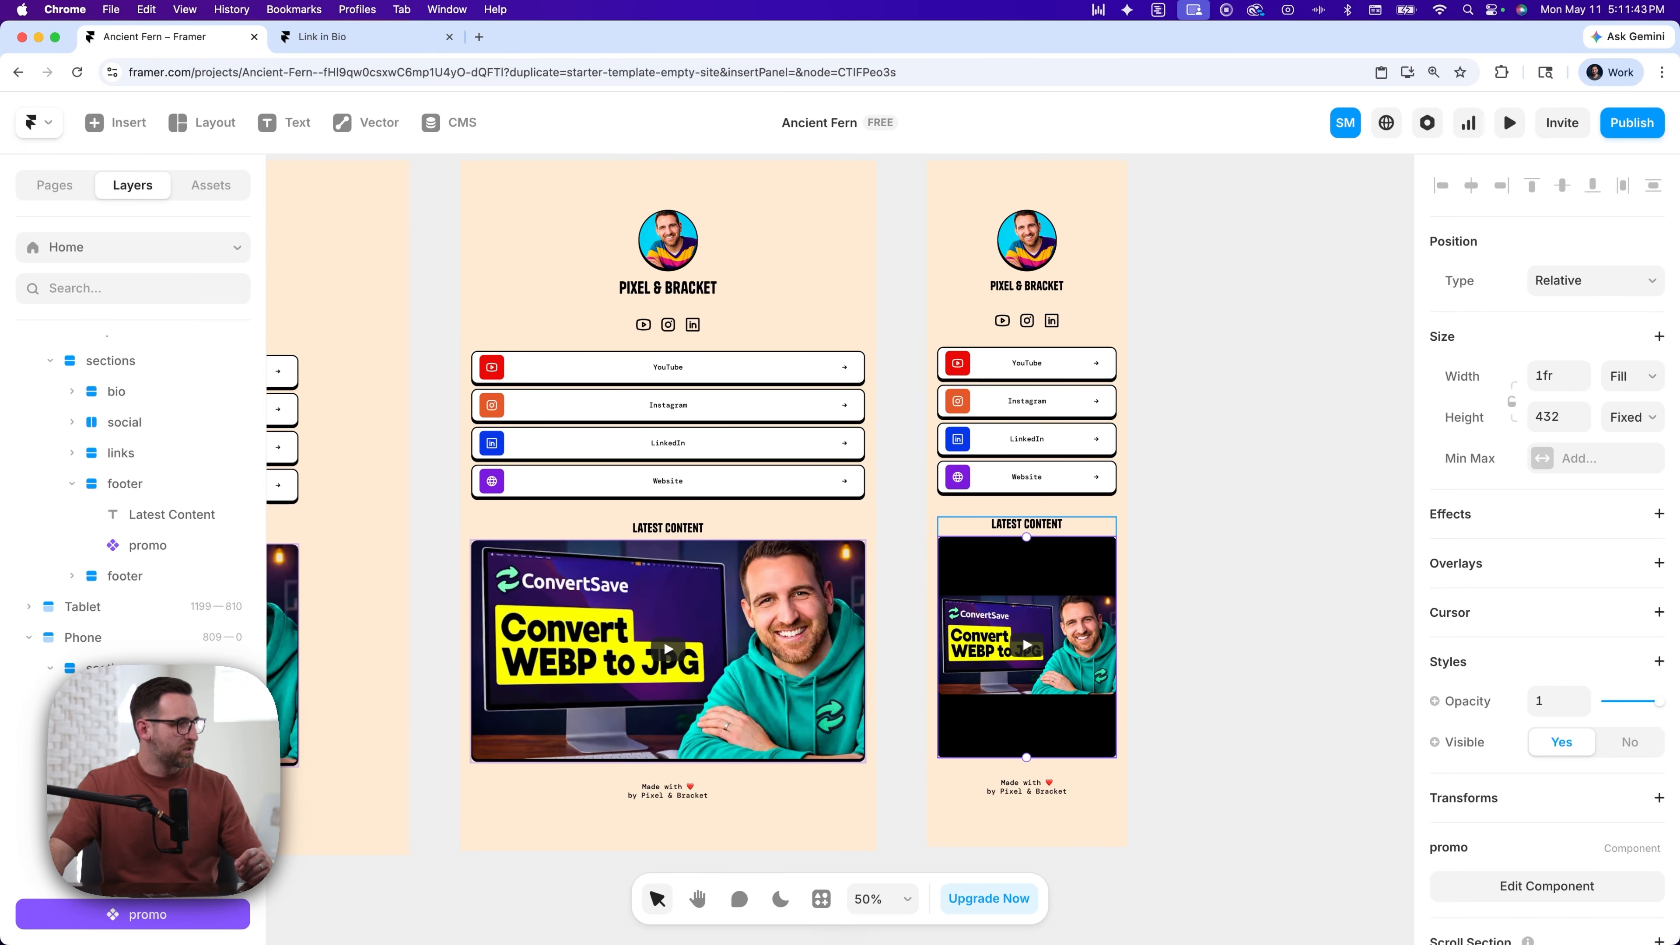
scroll(132, 504, down, 2)
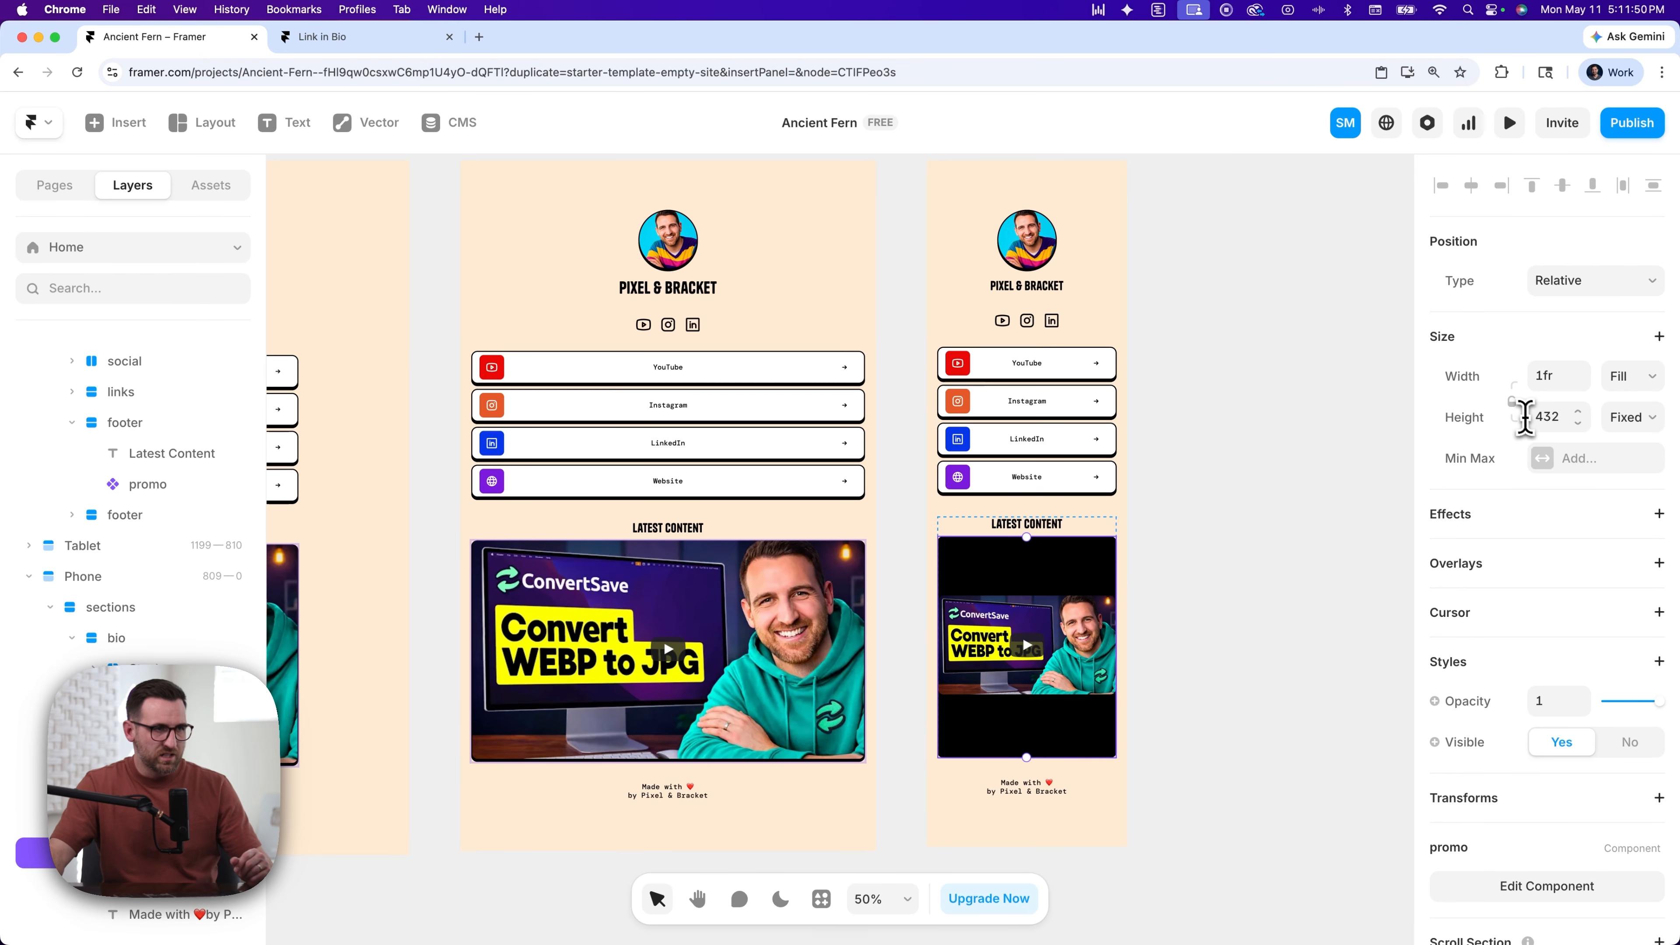
scroll(1204, 533, left, 5)
click(650, 570)
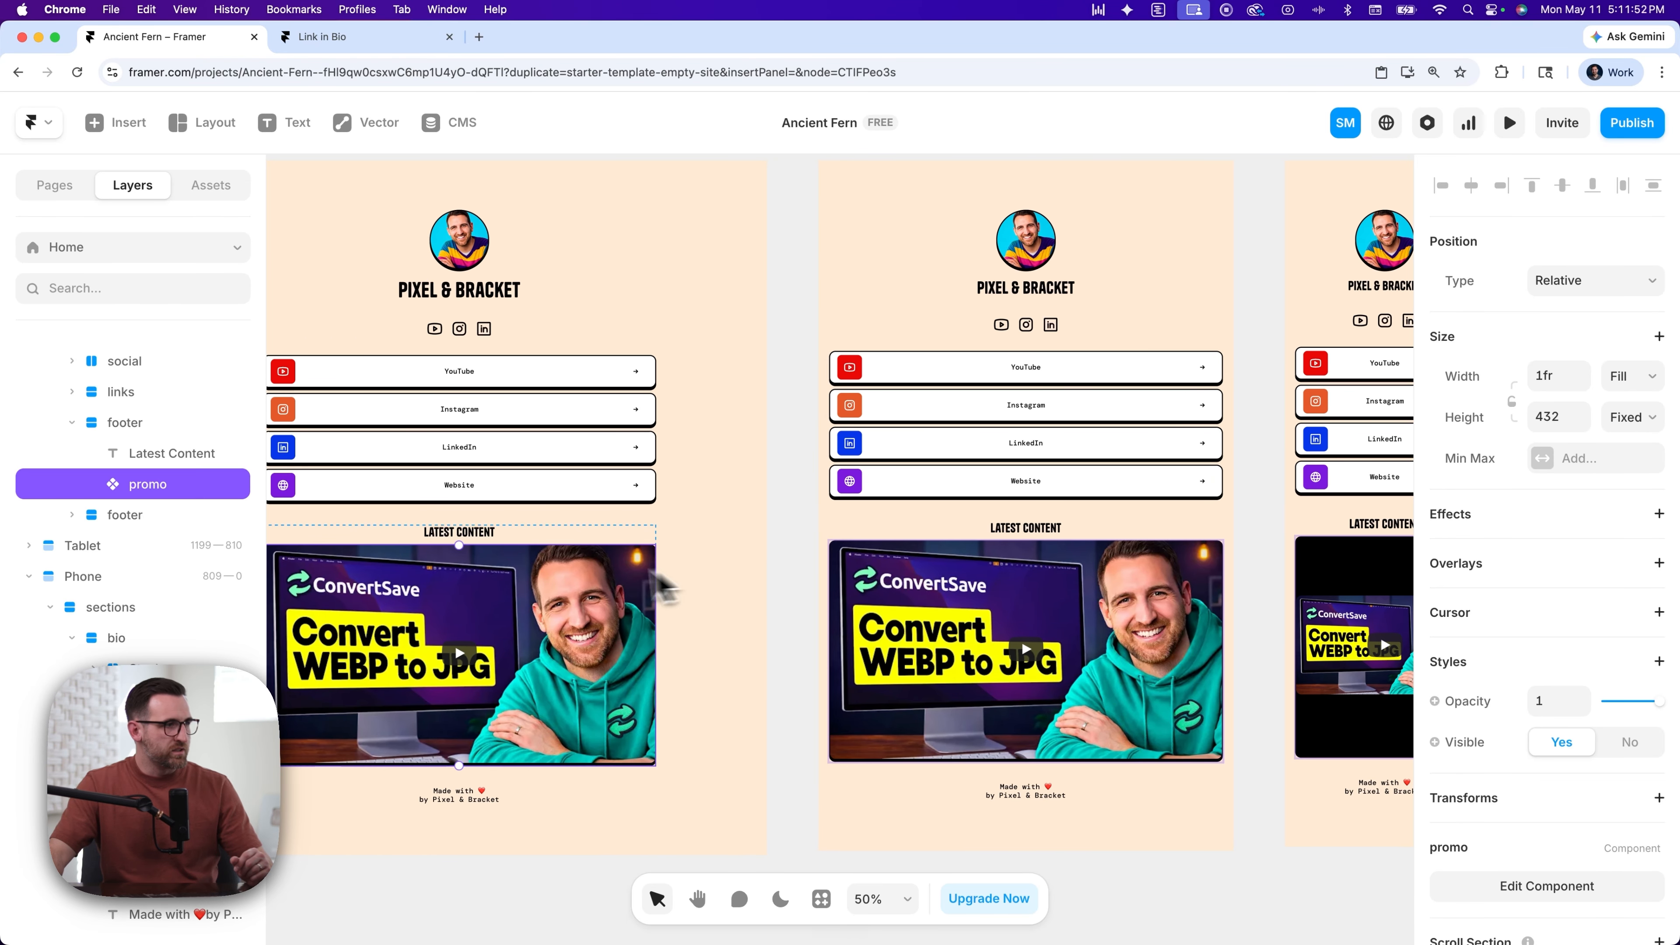
click(1511, 401)
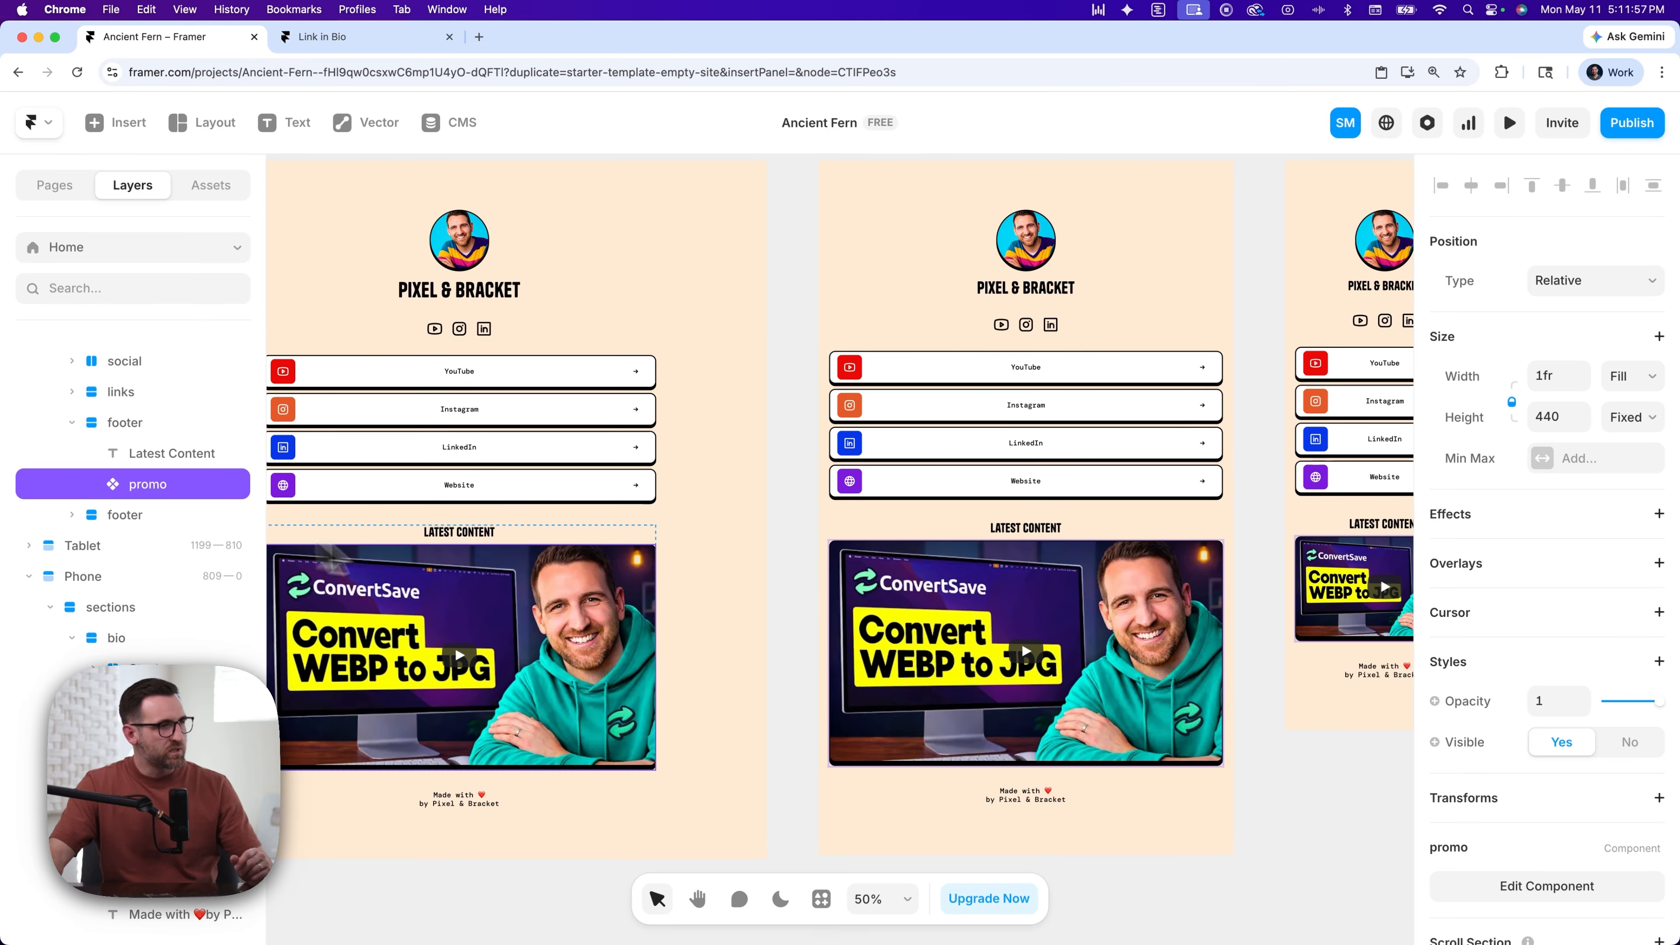
- Compare the promo component's proportions and height across the Desktop, Tablet and Phone layouts
scroll(1115, 575, right, 1)
scroll(1110, 568, right, 5)
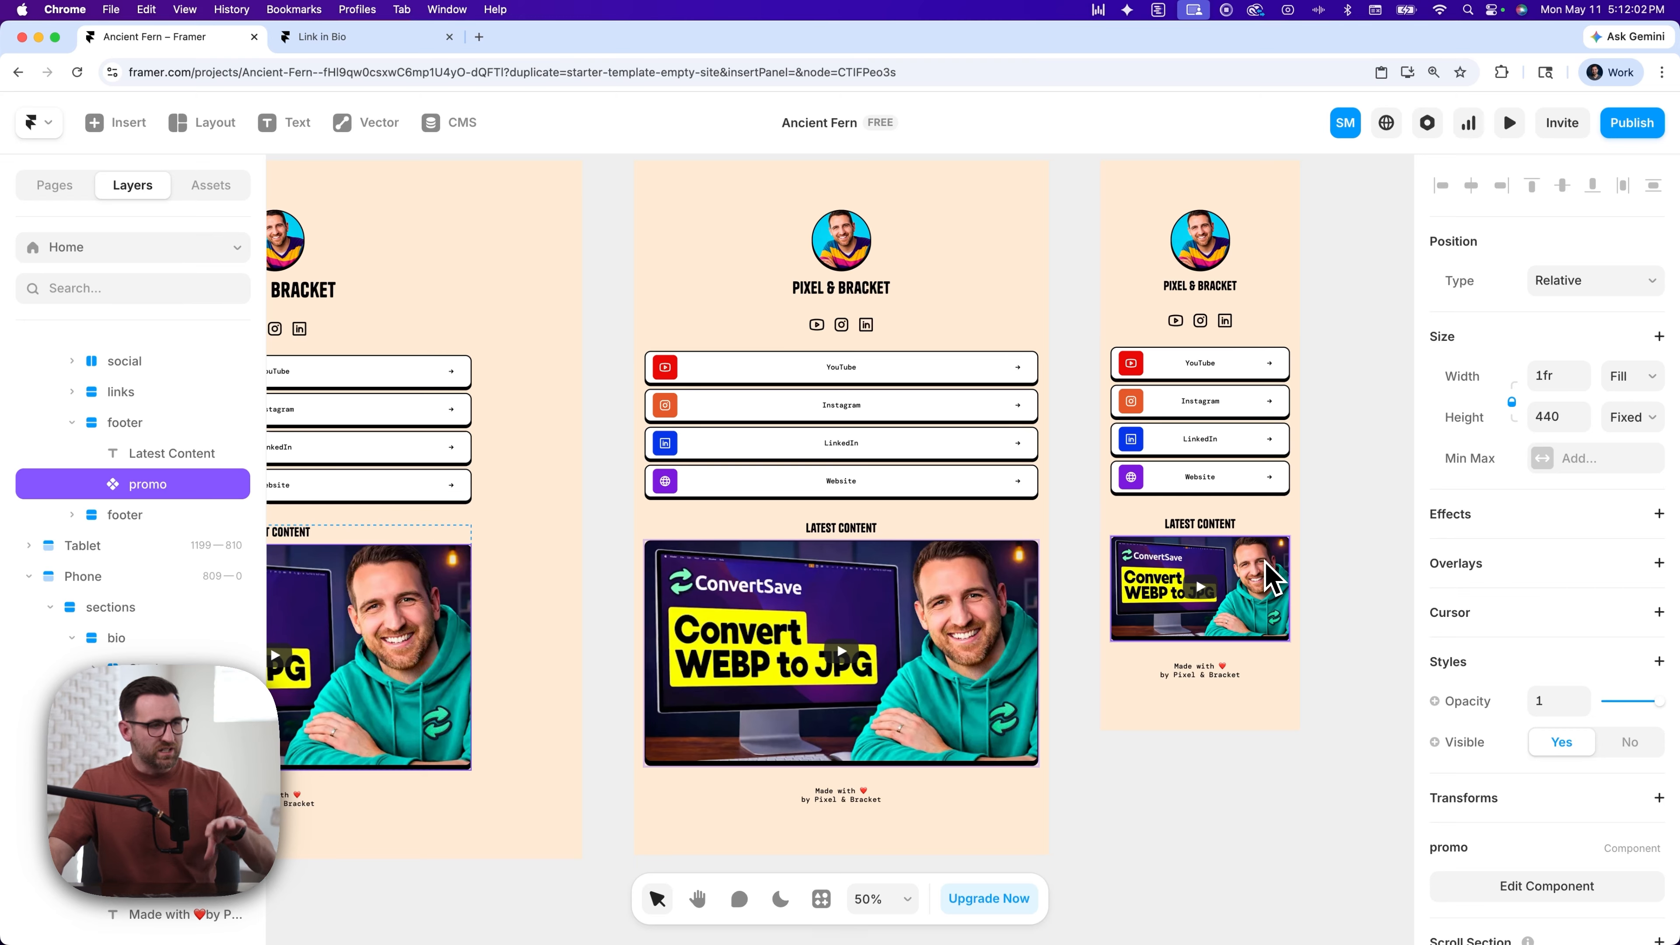
scroll(1264, 576, left, 7)
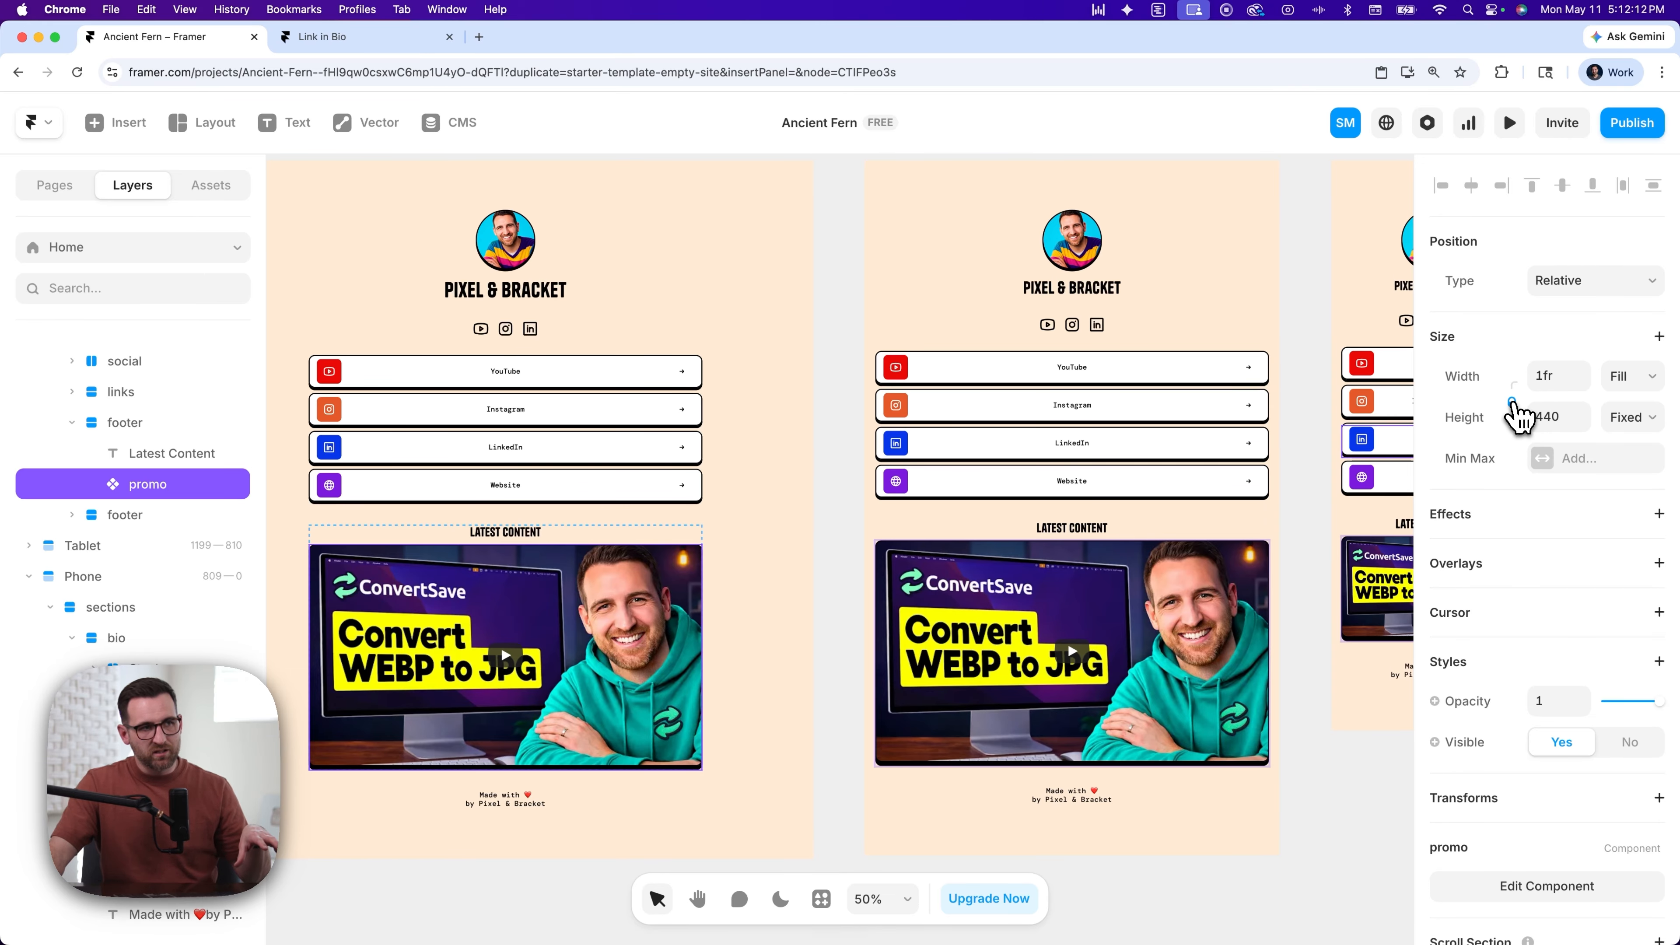
scroll(1257, 555, right, 5)
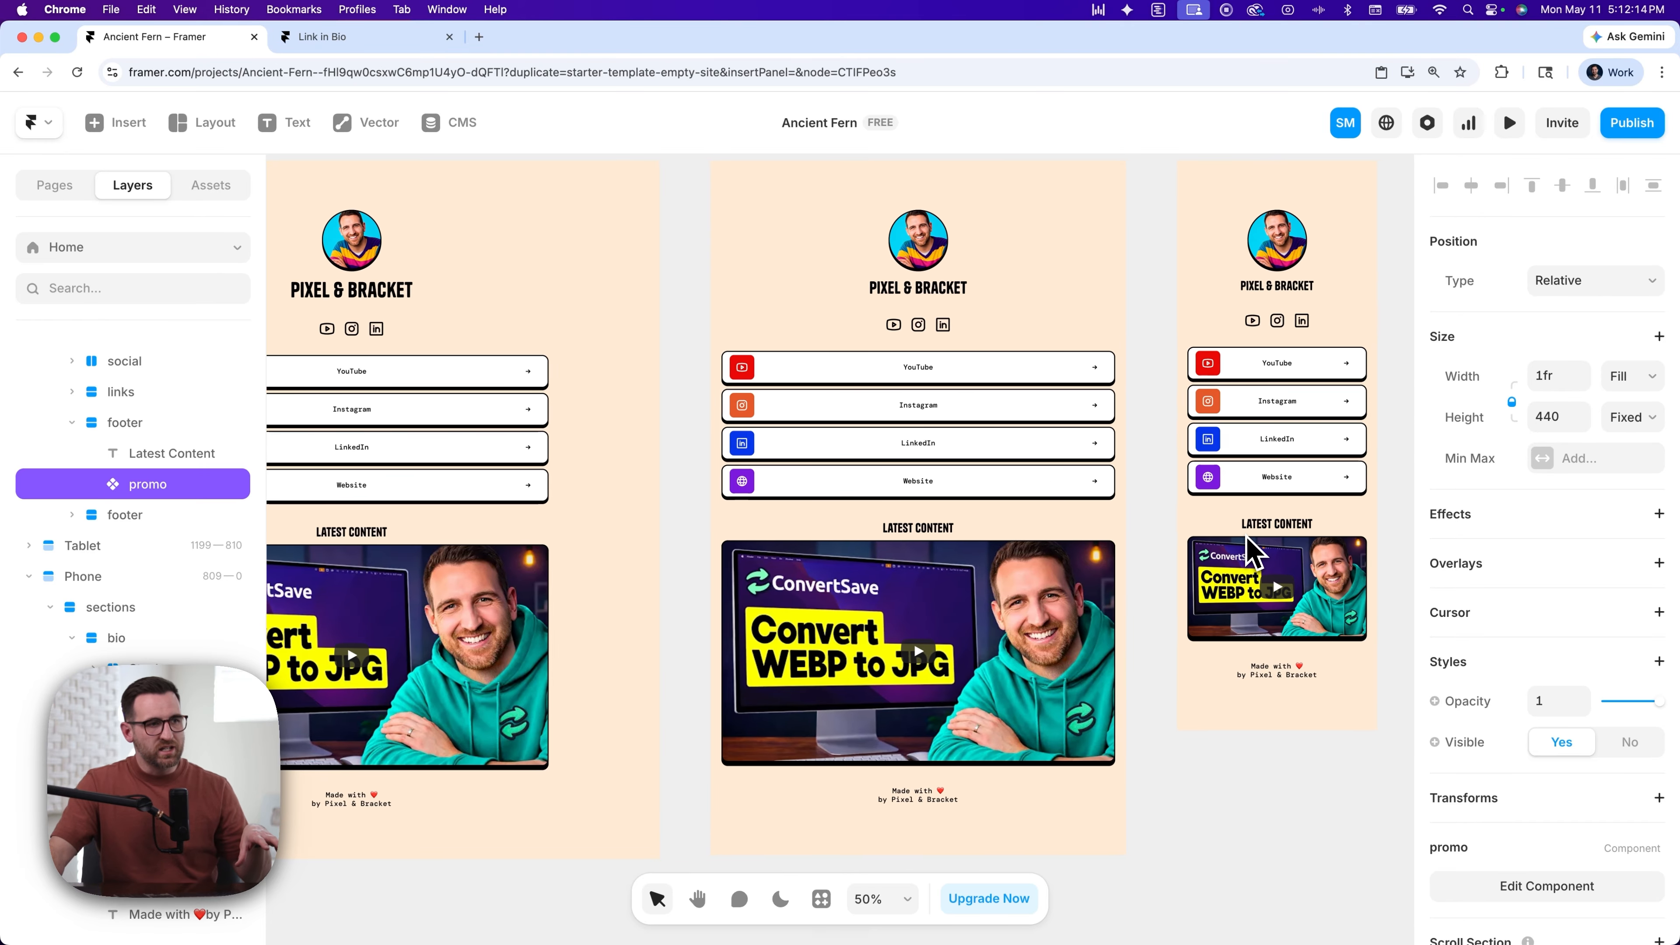
click(1204, 568)
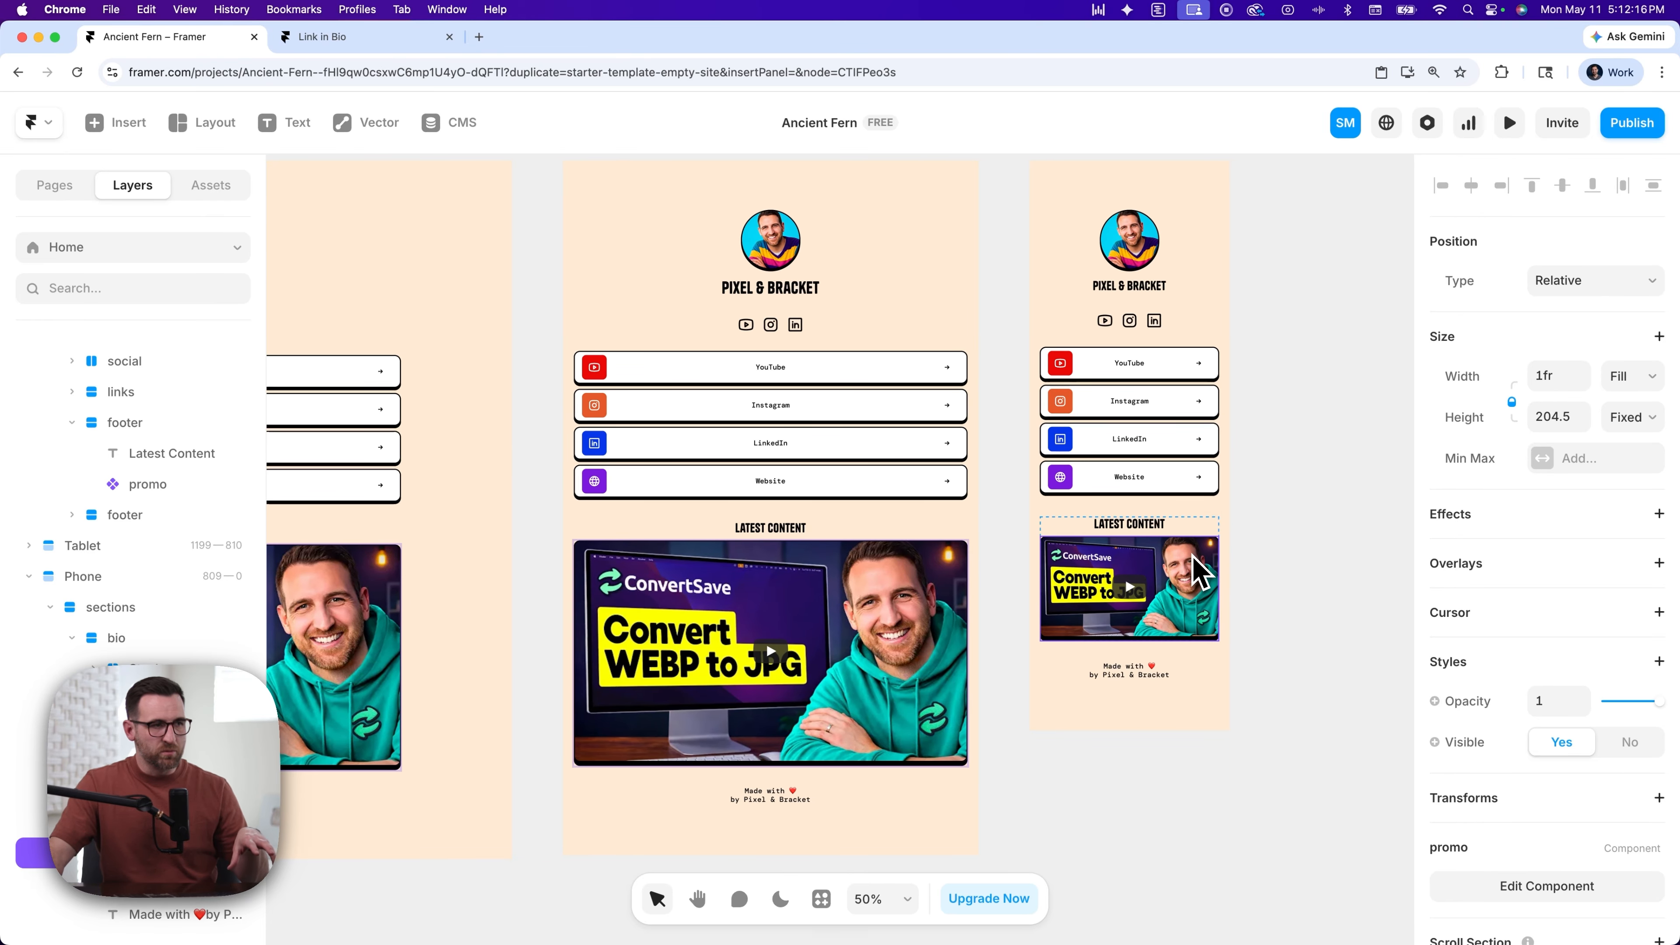
click(1257, 550)
scroll(1238, 530, left, 7)
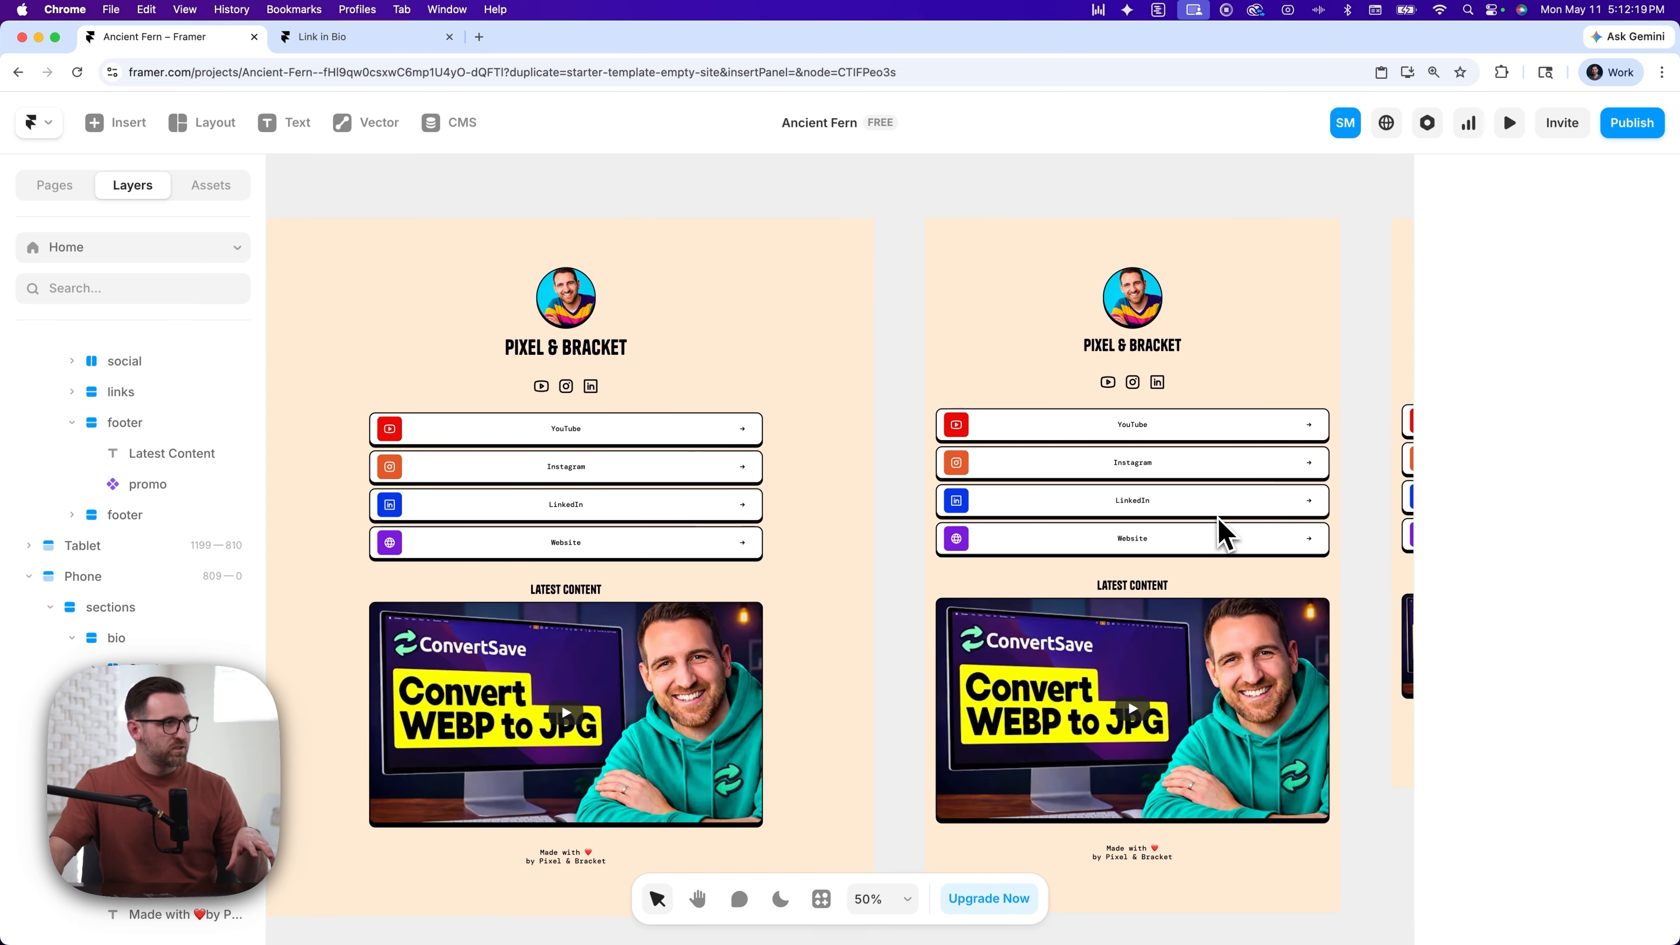
scroll(1219, 519, left, 1)
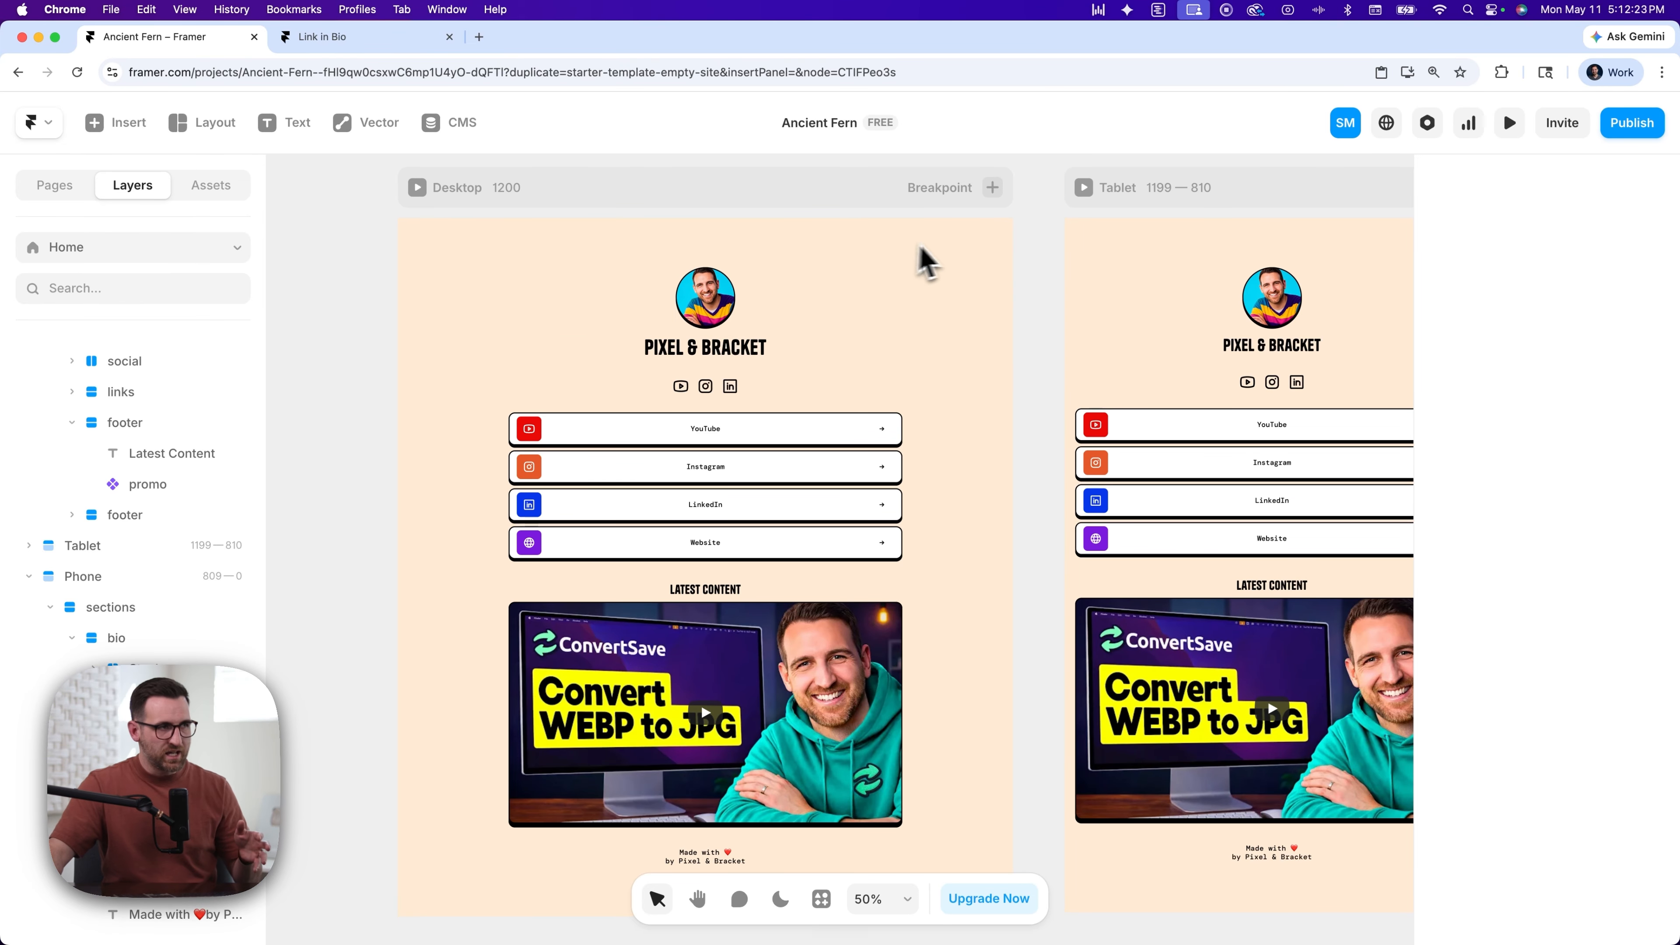
- Set the top padding of the sections stack in the Desktop layout to 64
click(778, 194)
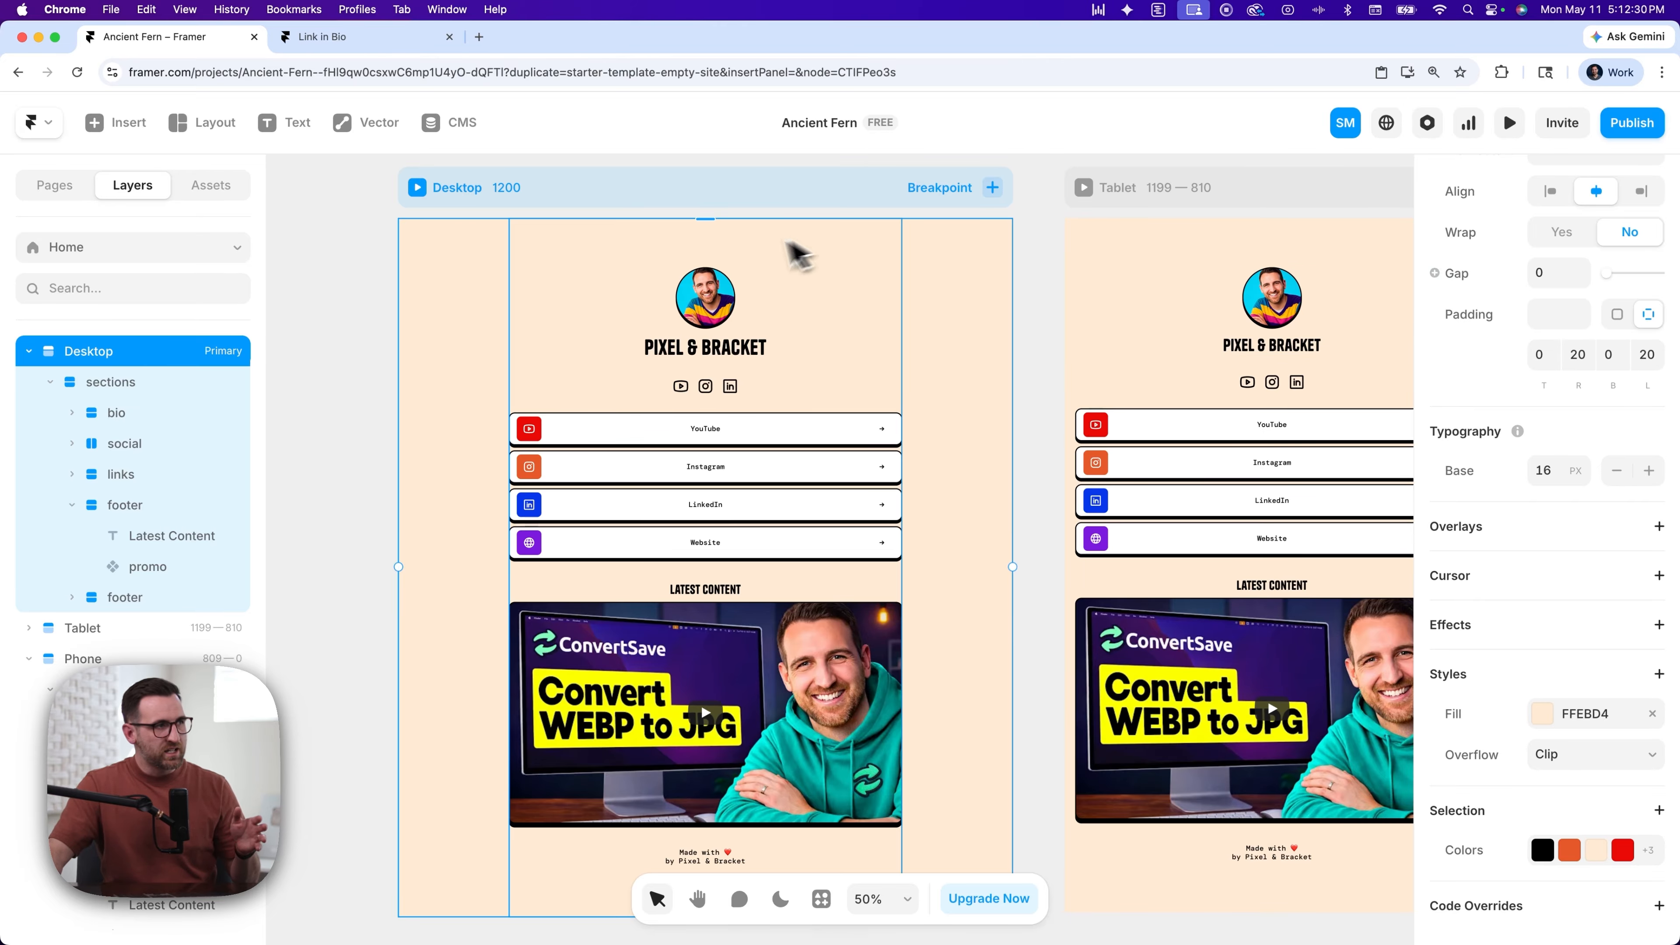
click(716, 268)
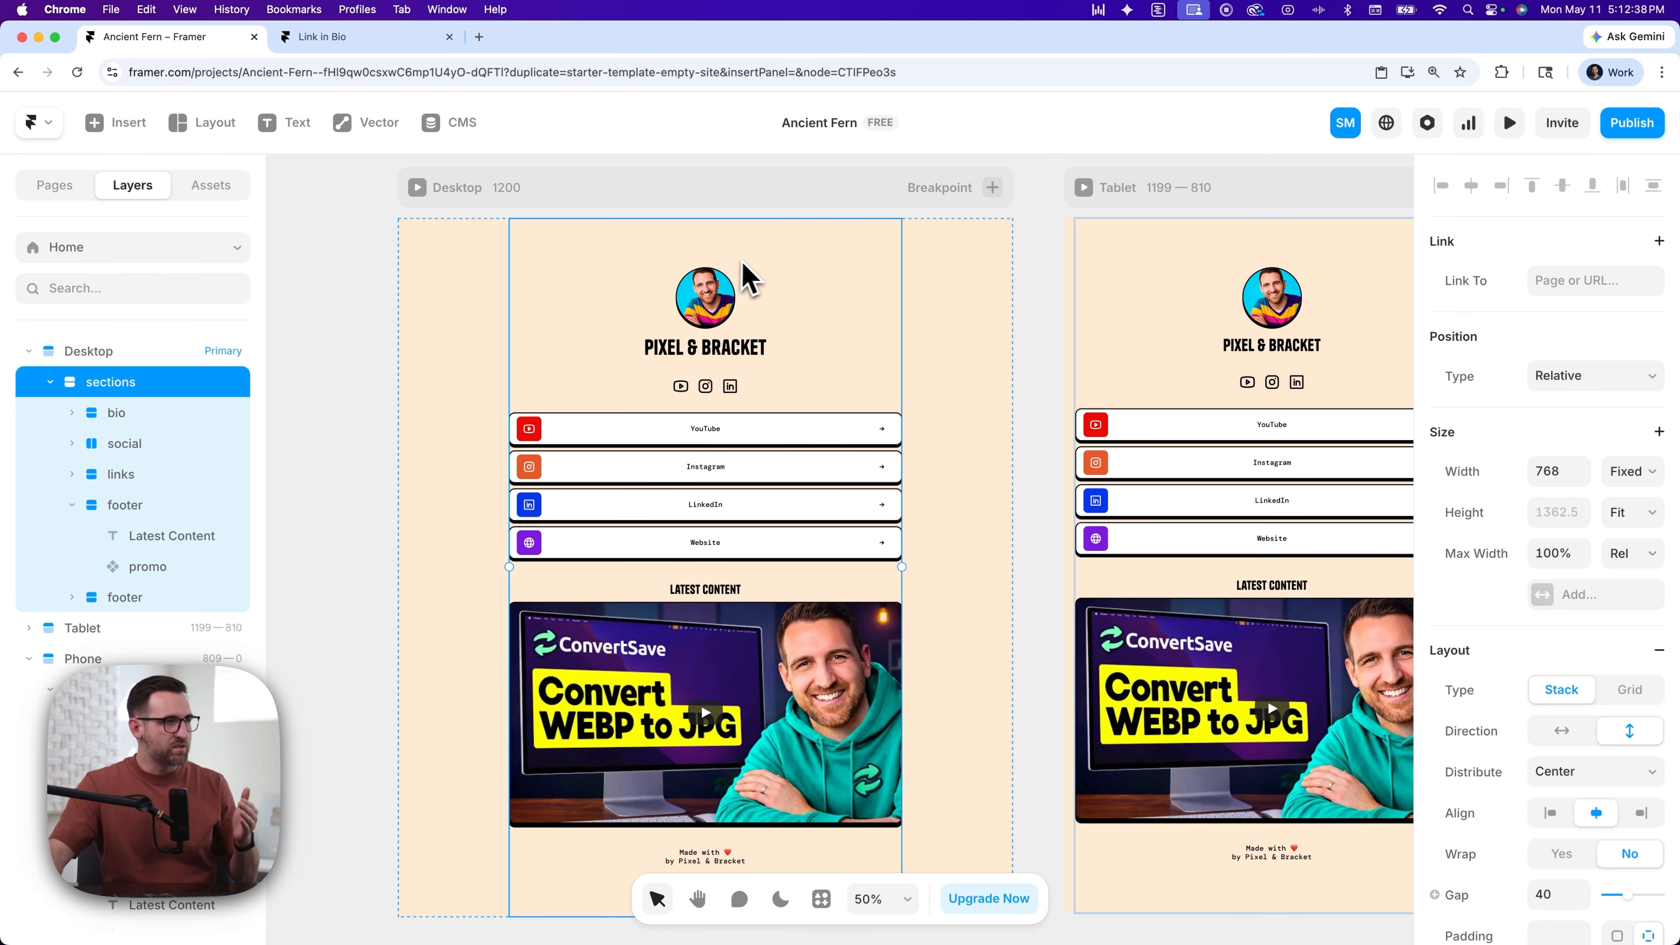
scroll(1456, 652, down, 5)
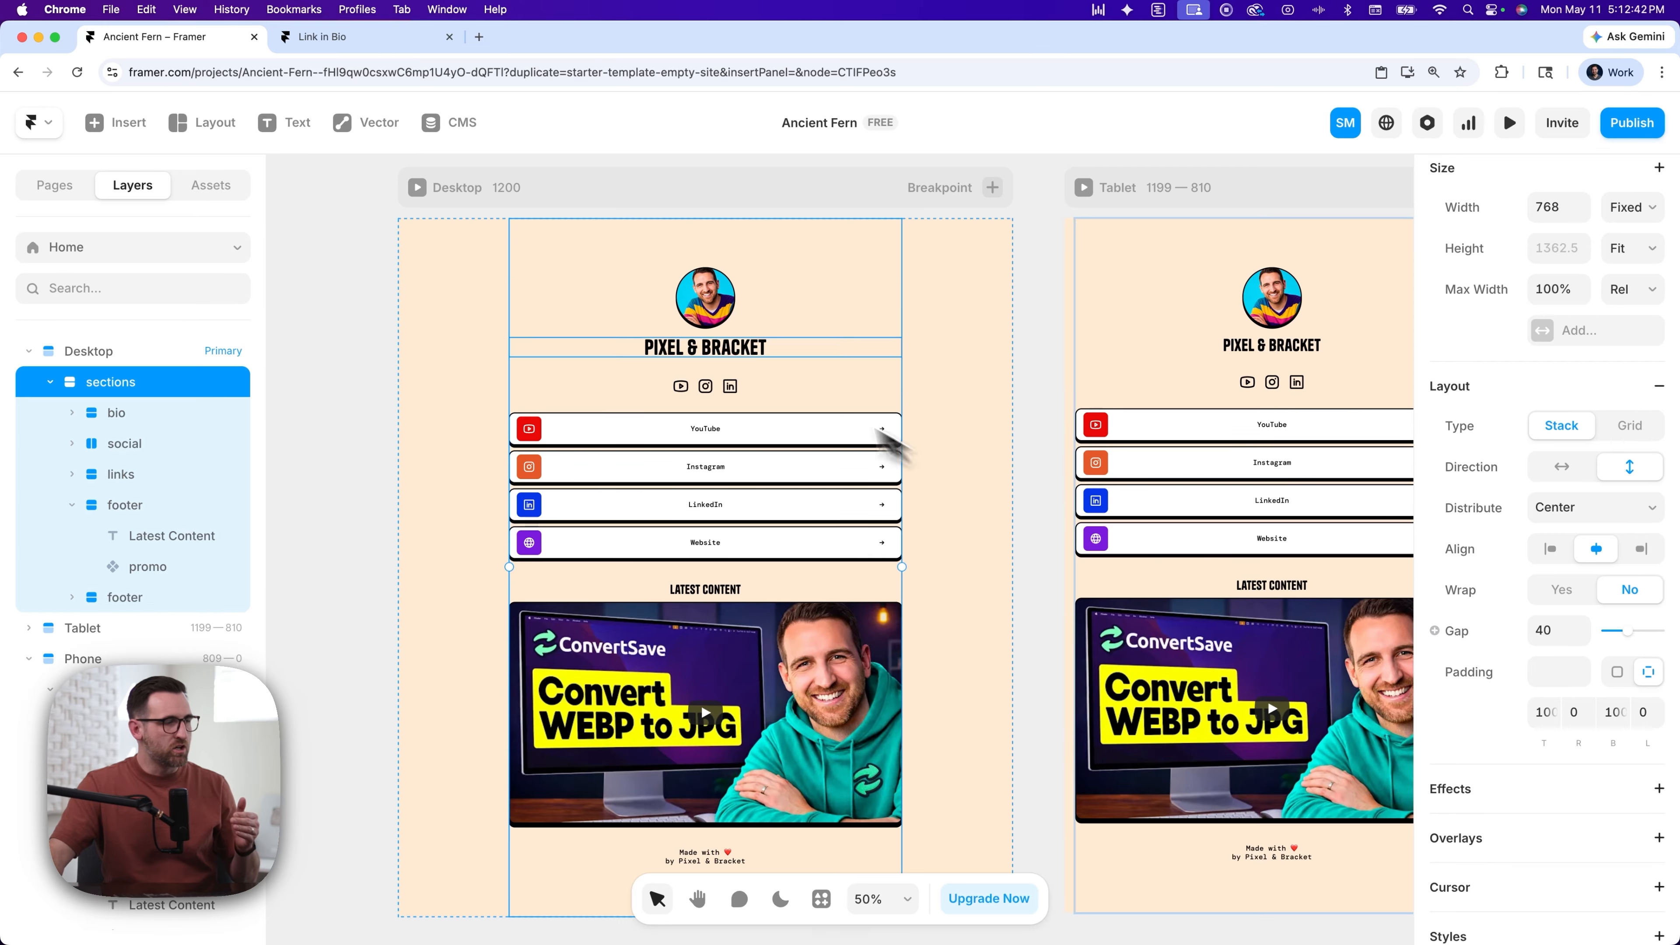
click(105, 354)
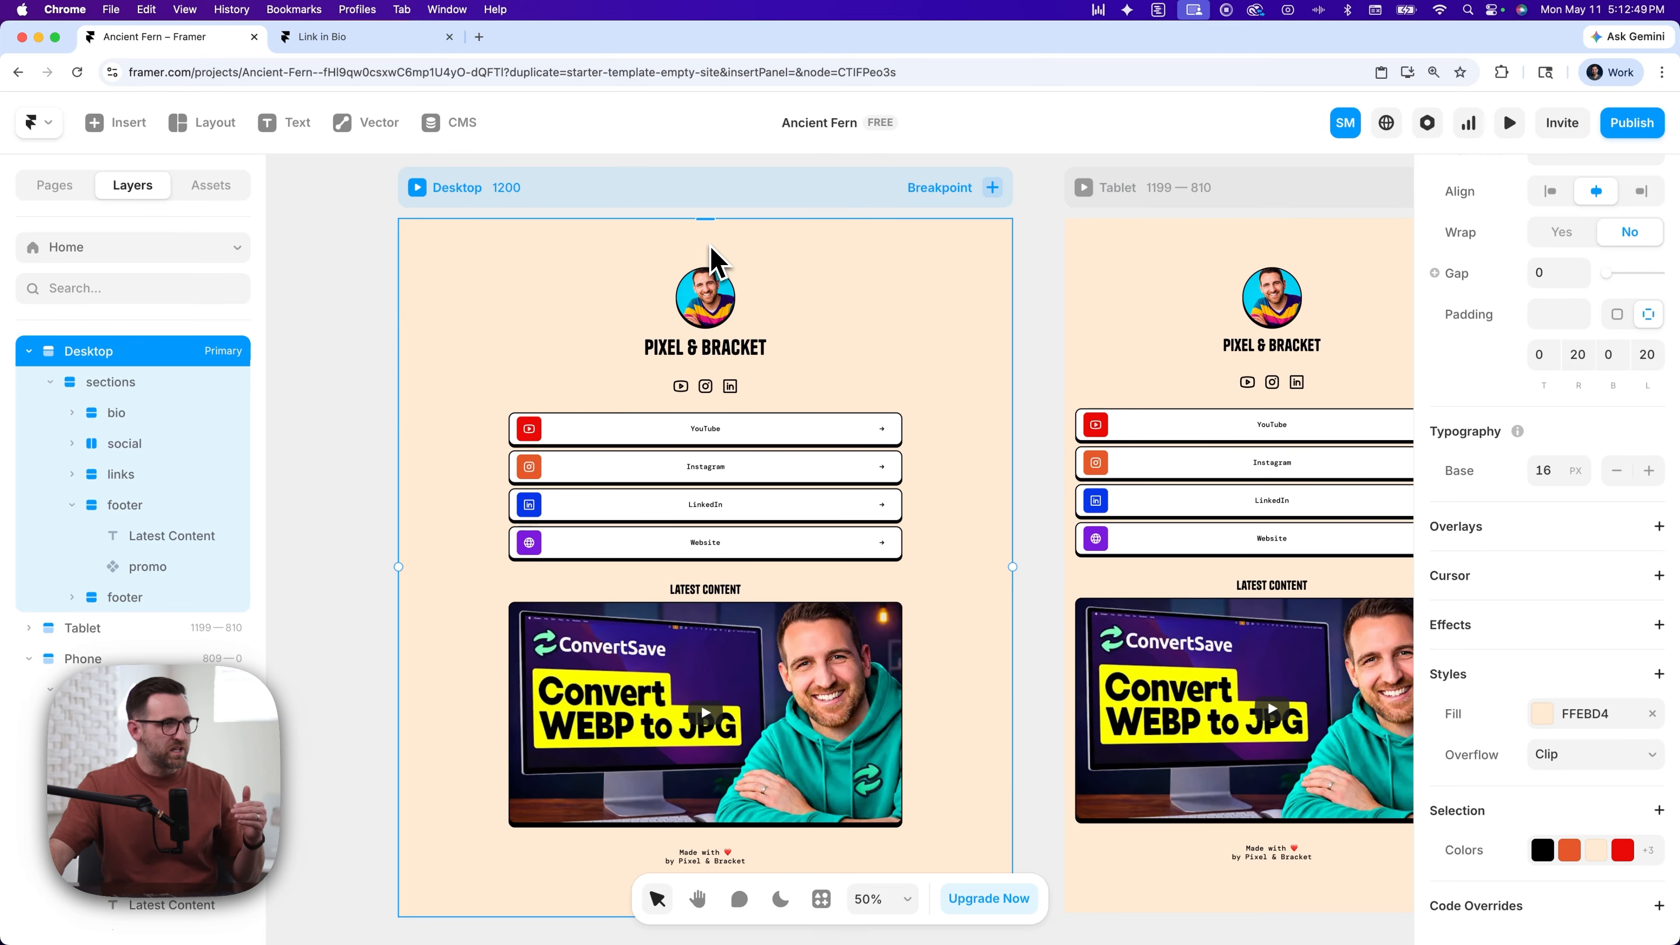
click(99, 384)
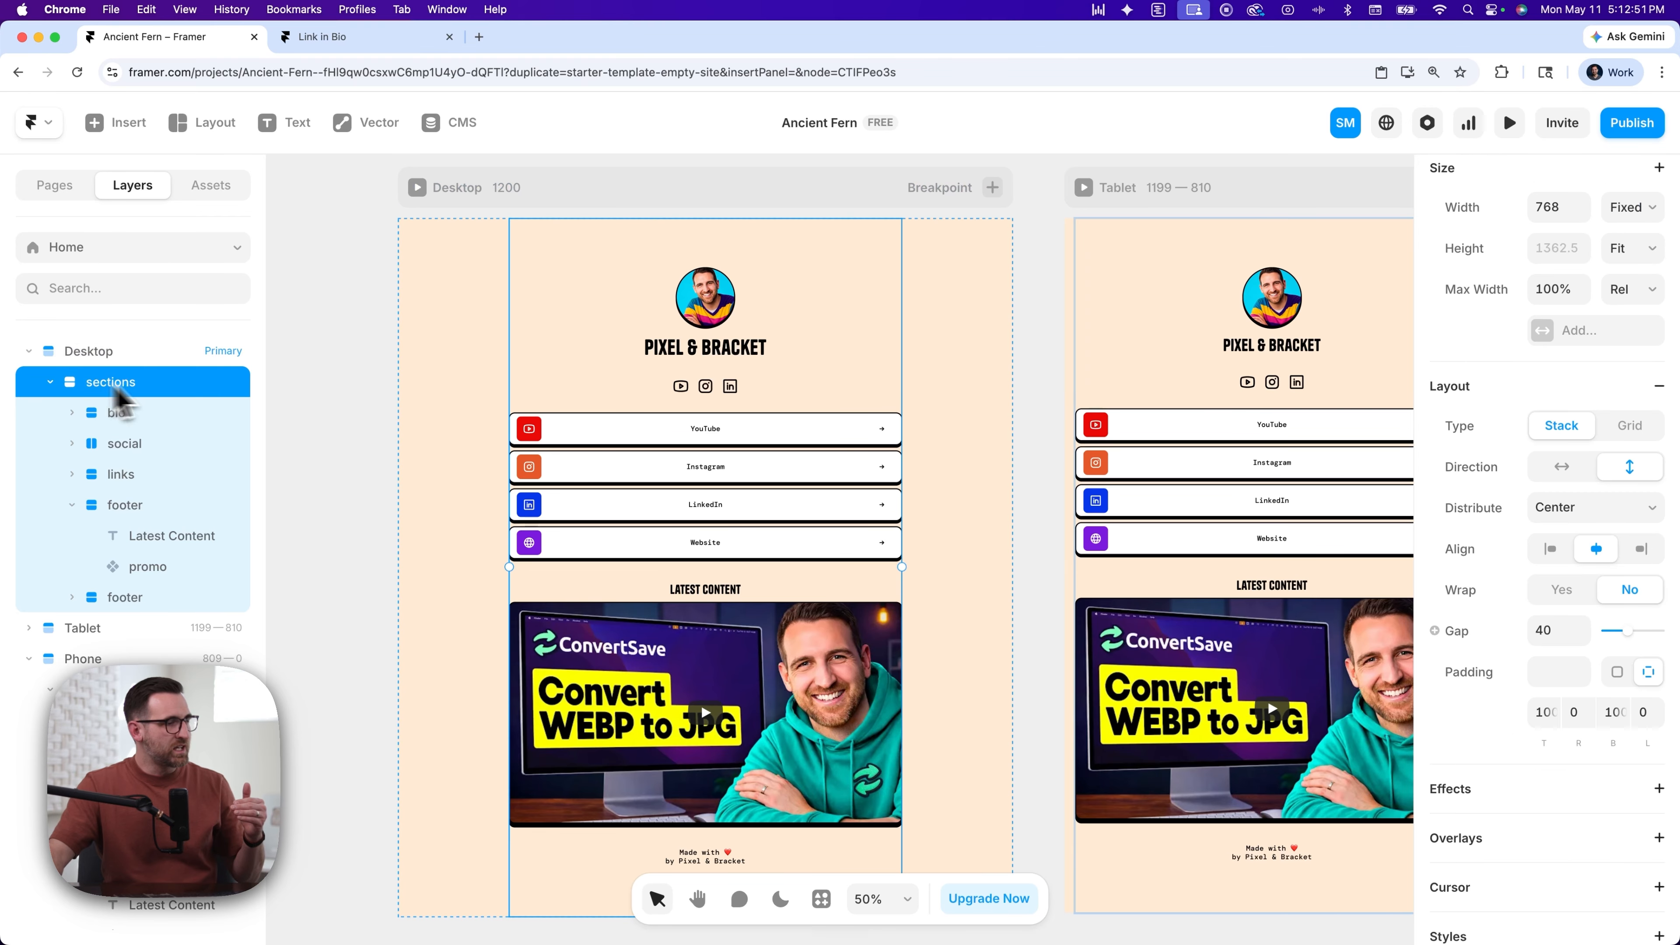
click(1549, 715)
text(64)
key(Return)
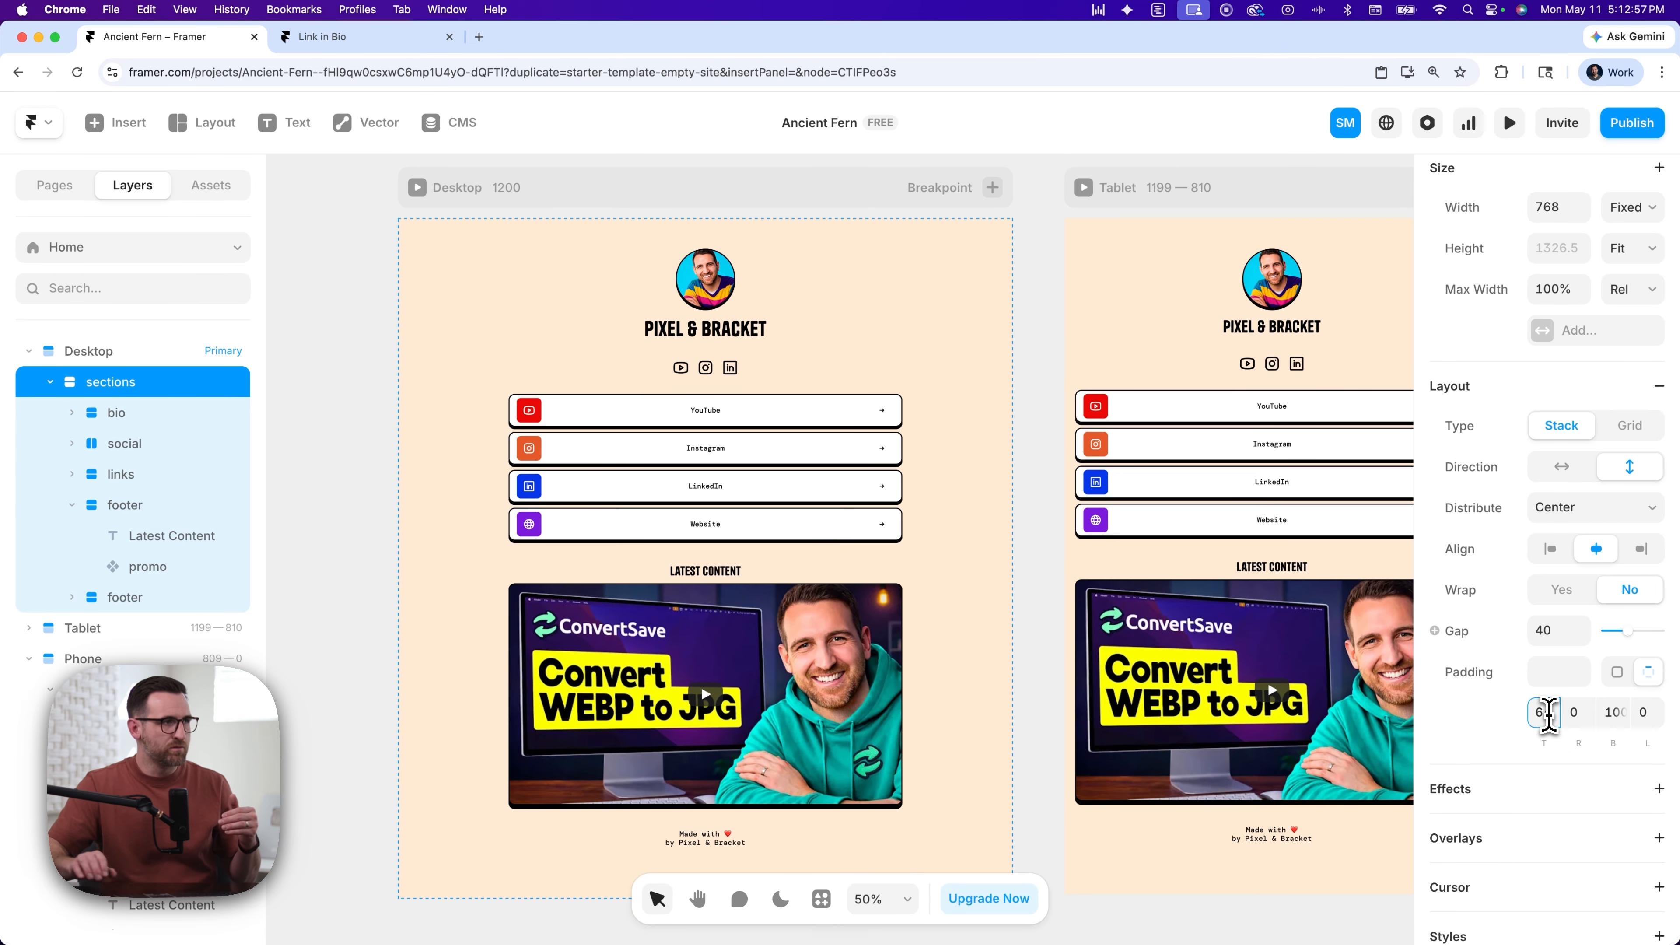
scroll(937, 345, right, 10)
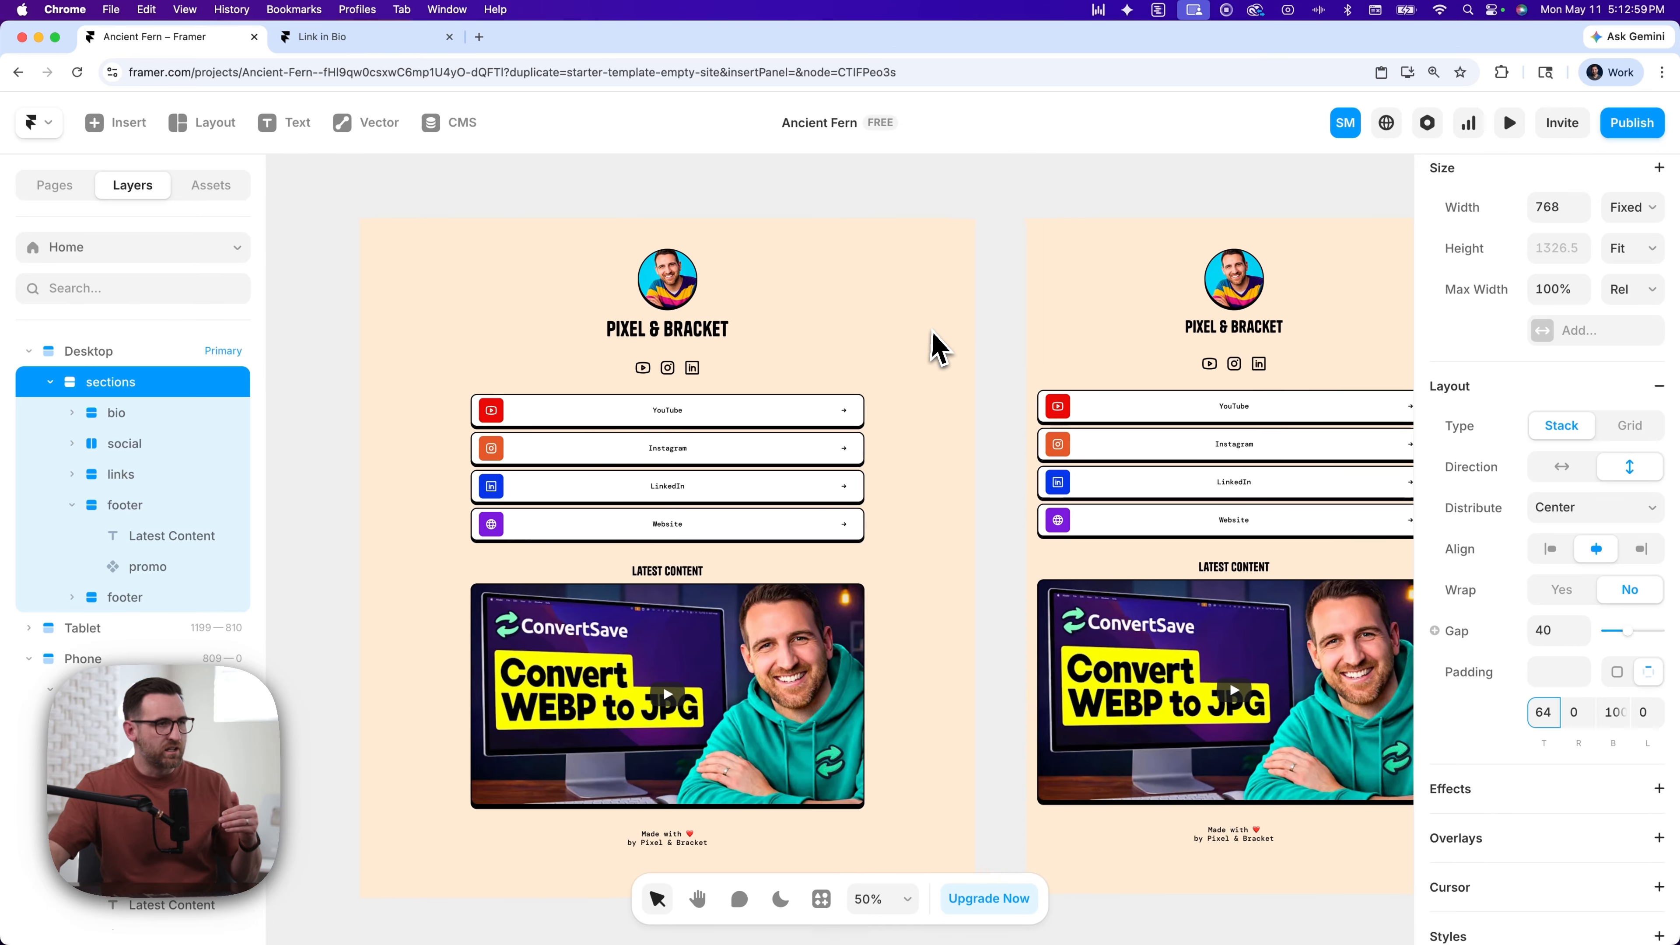
scroll(937, 345, left, 10)
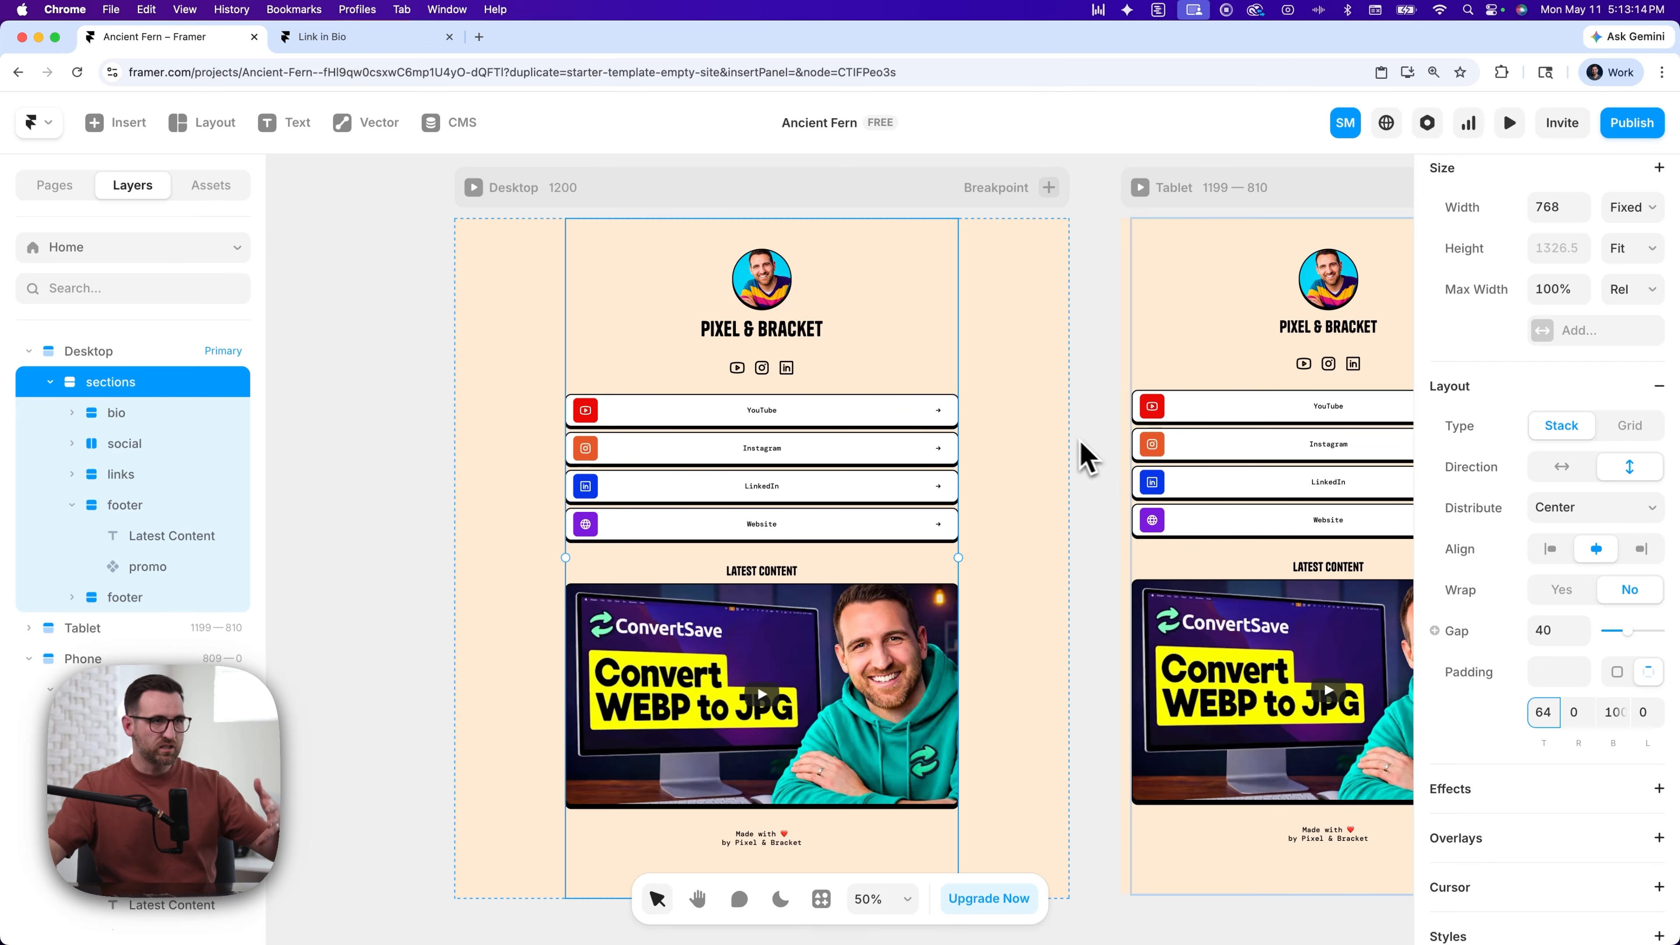
click(908, 280)
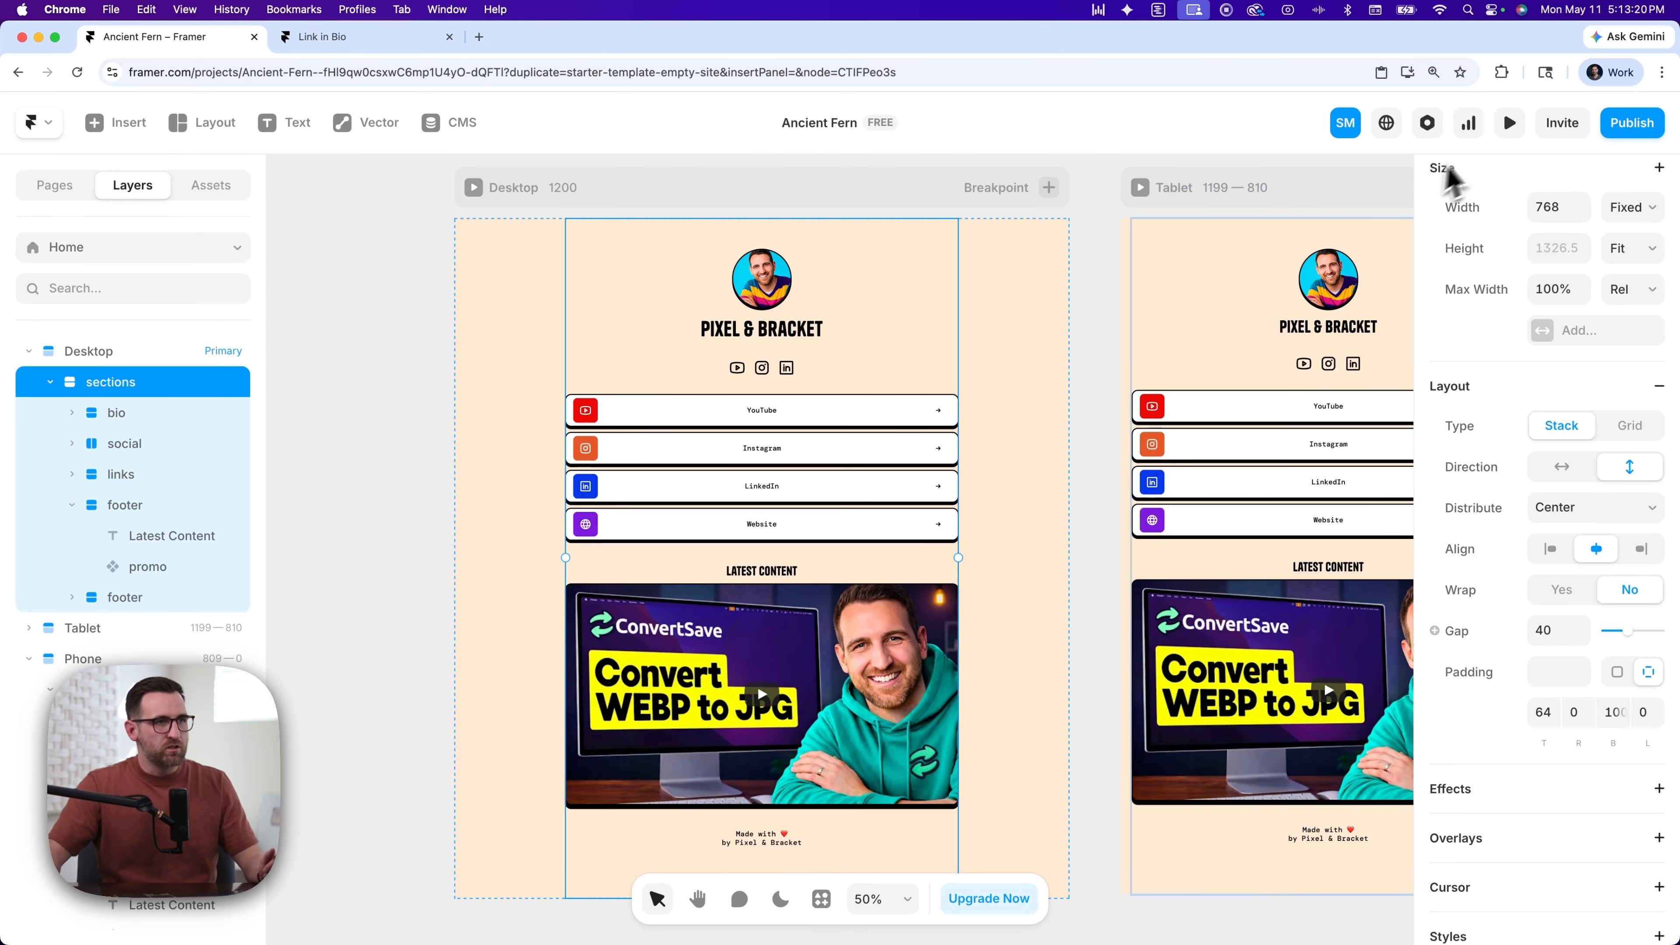
- Preview the page and widen the preview frame to 1424
click(1511, 123)
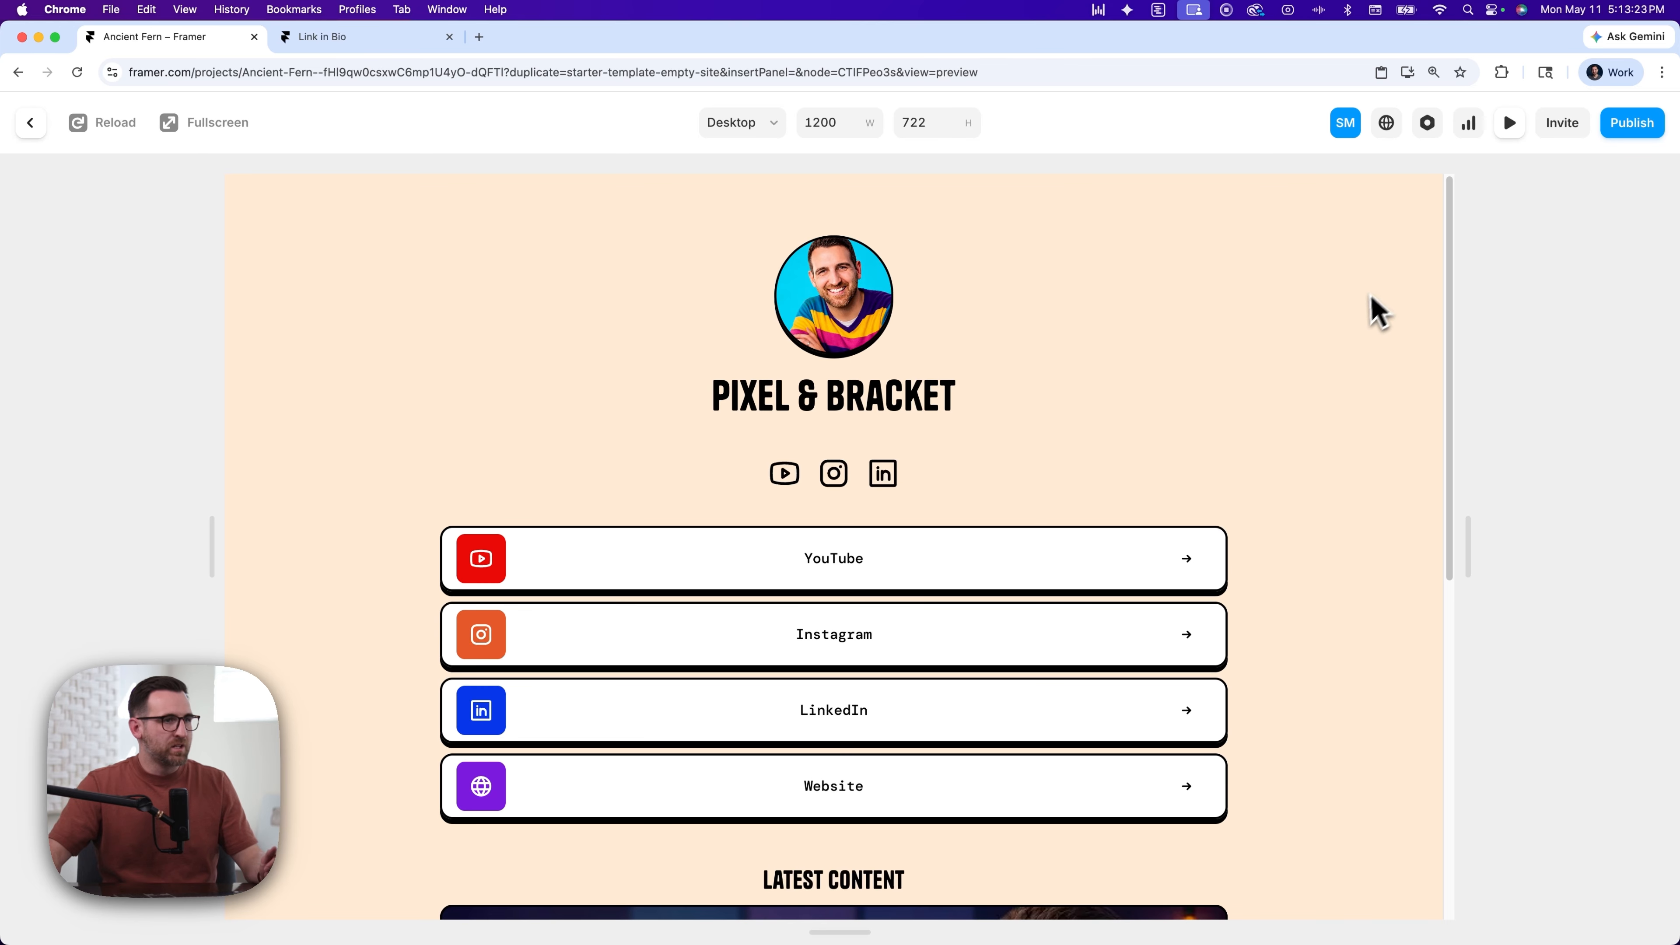
drag(1468, 538, 1534, 533)
scroll(958, 471, down, 1)
scroll(961, 471, down, 5)
scroll(956, 464, up, 3)
scroll(1328, 533, up, 2)
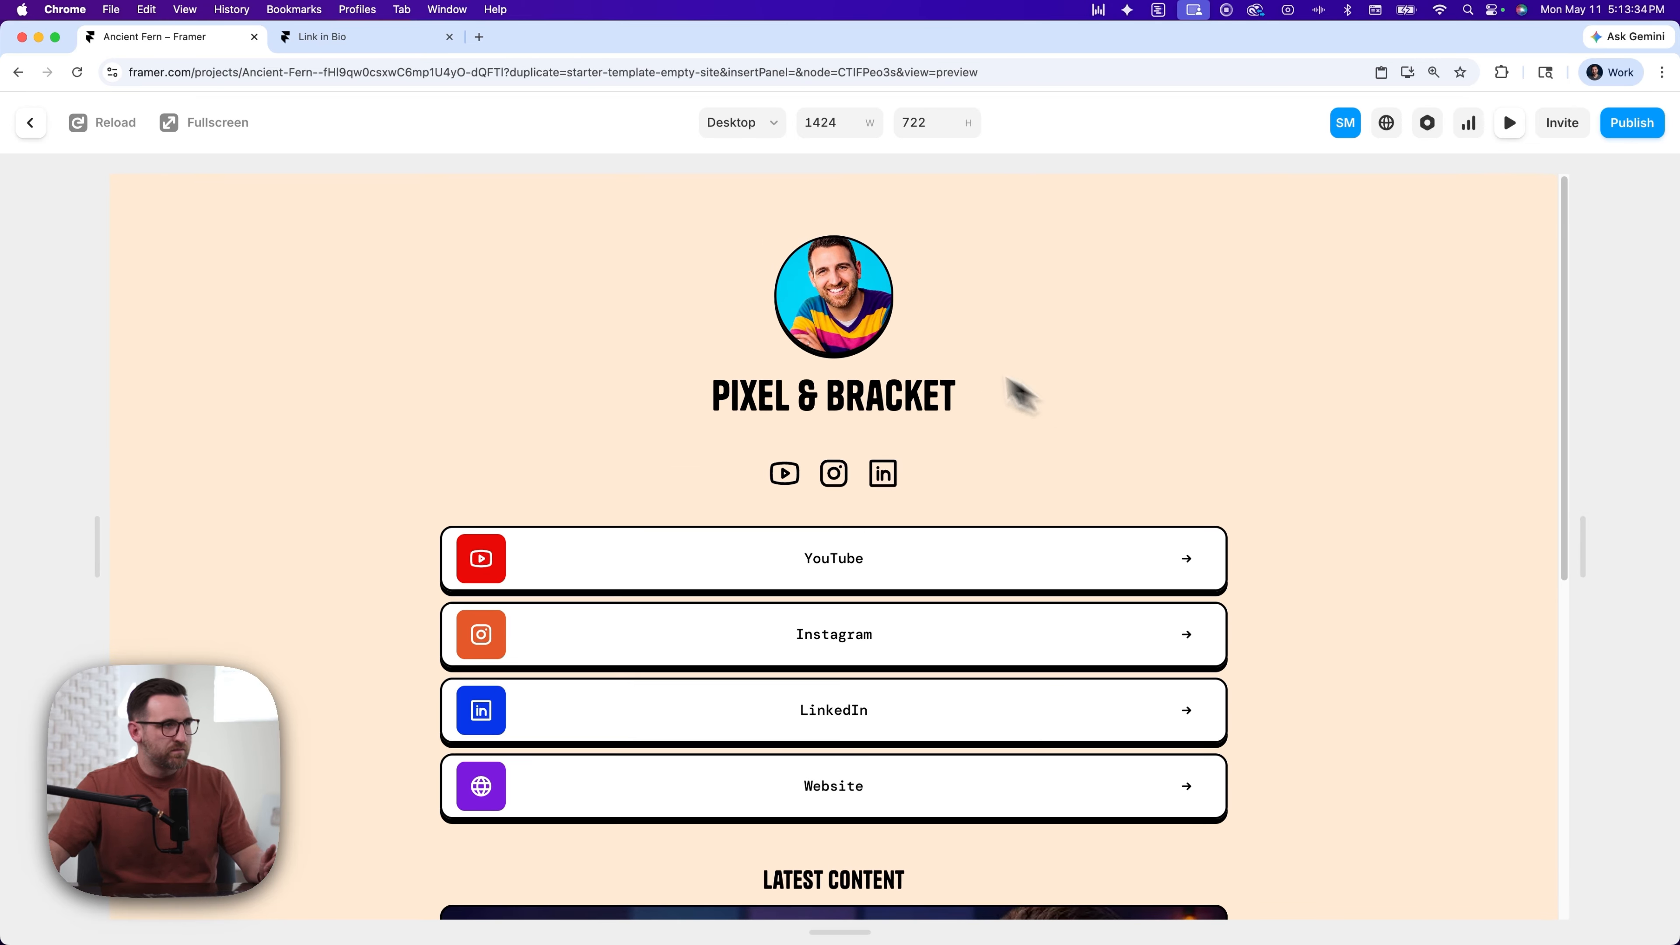
- Examine the social icons, link buttons, Latest Content video and footer text in the page preview
scroll(619, 449, down, 2)
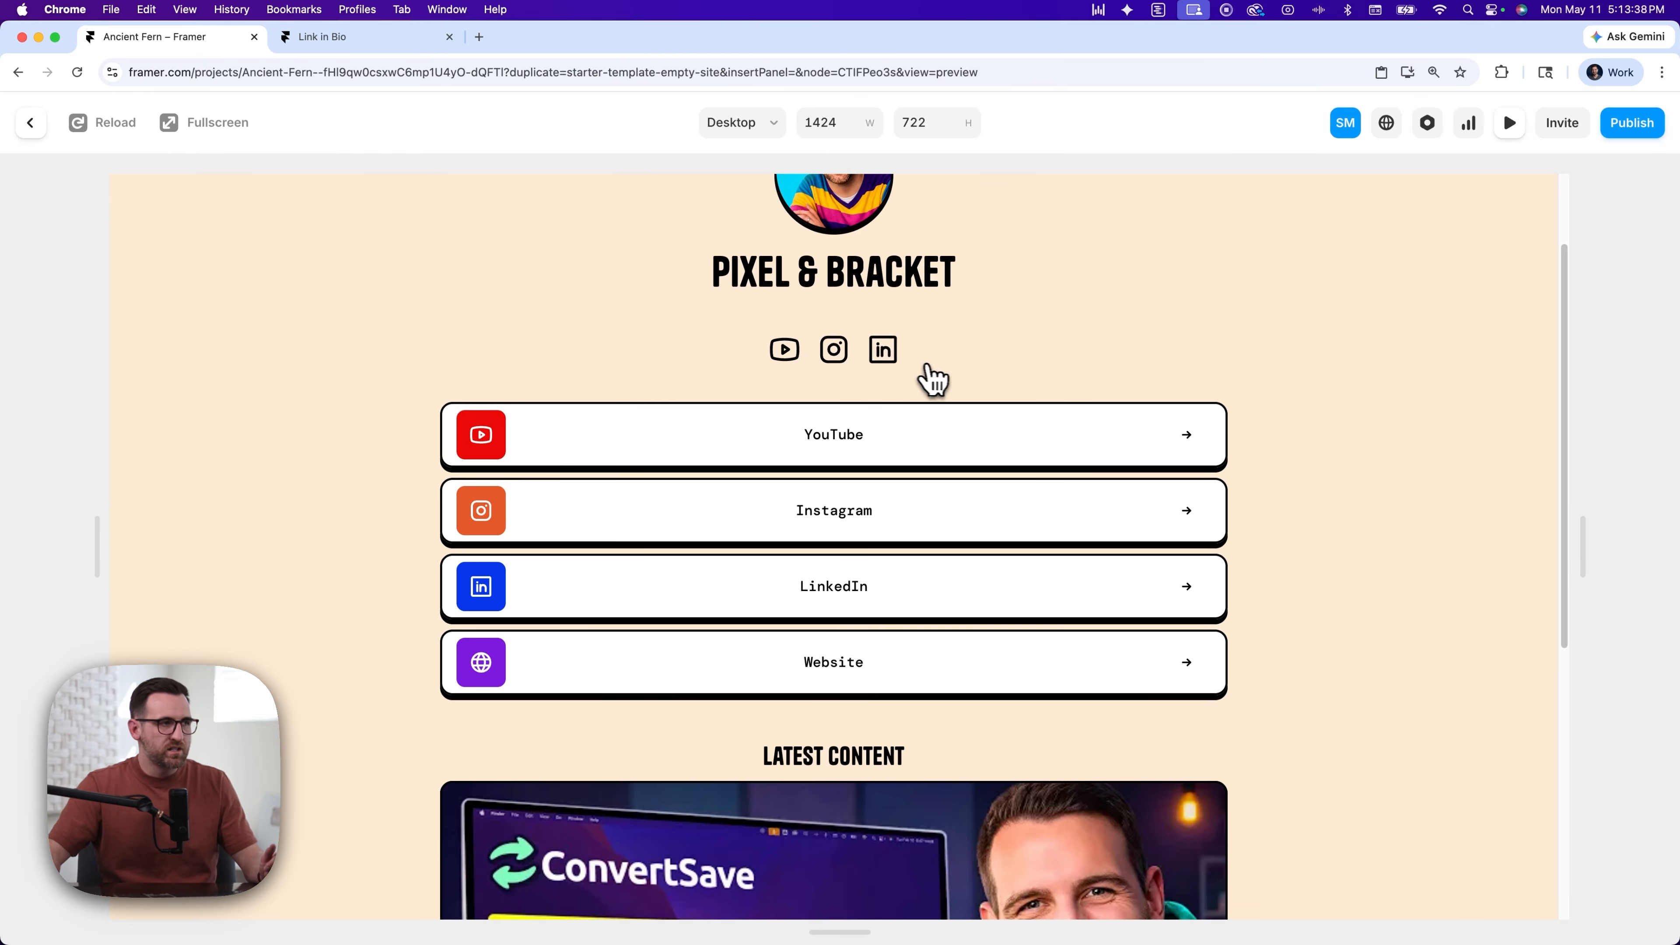
scroll(1164, 371, down, 3)
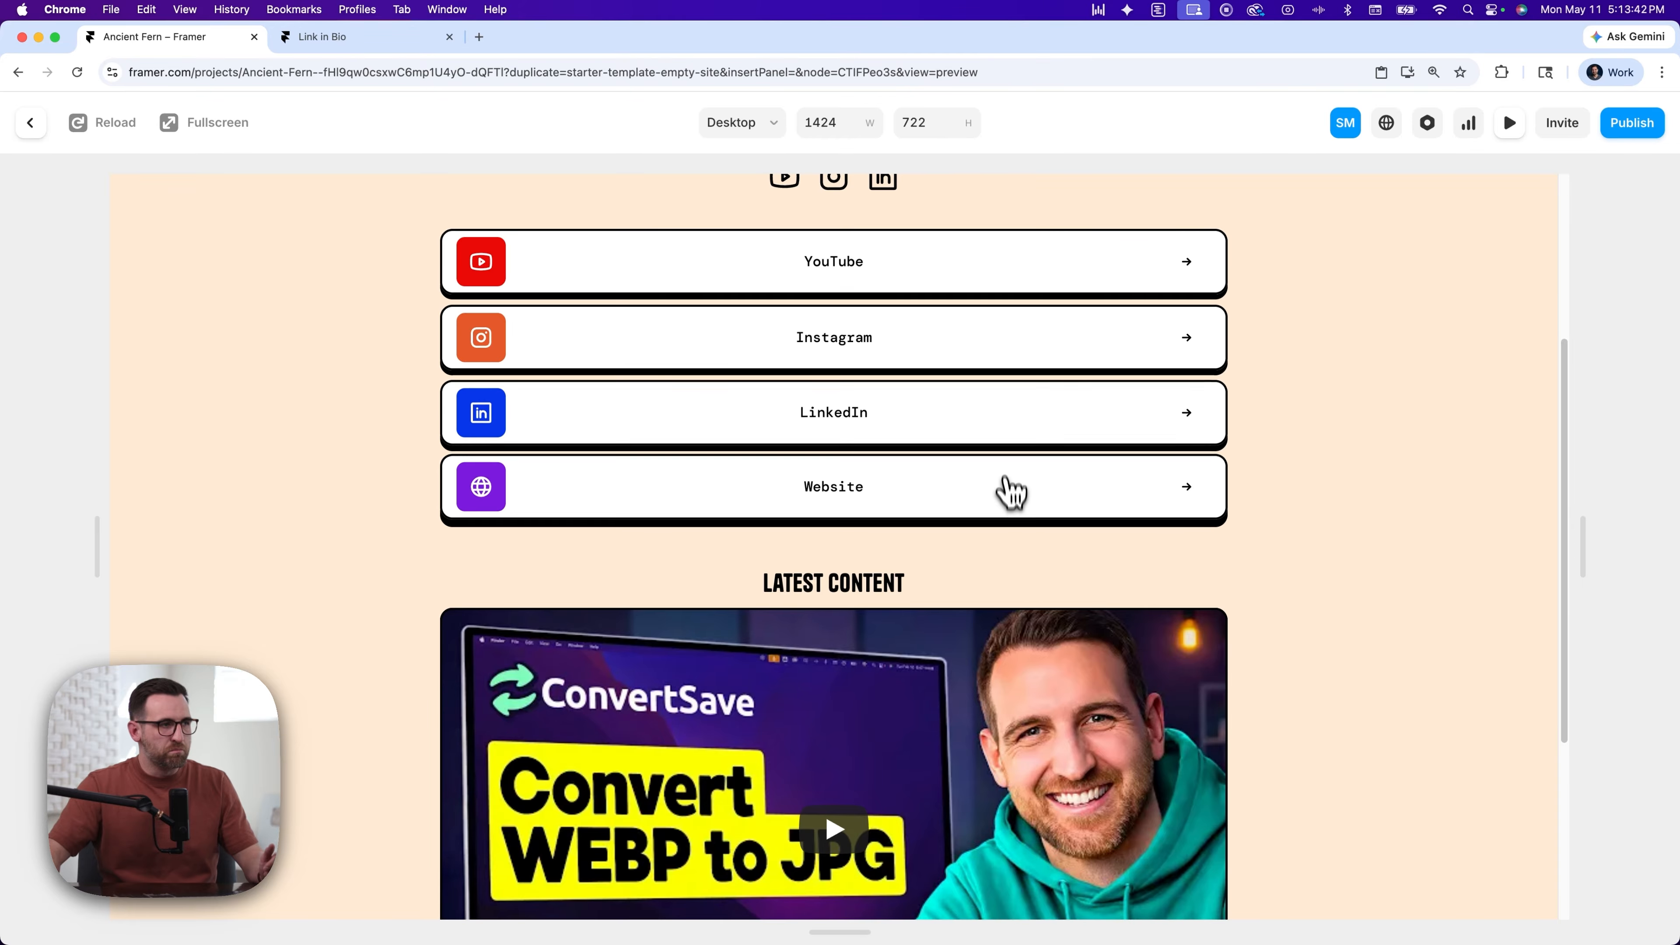
scroll(1284, 494, down, 3)
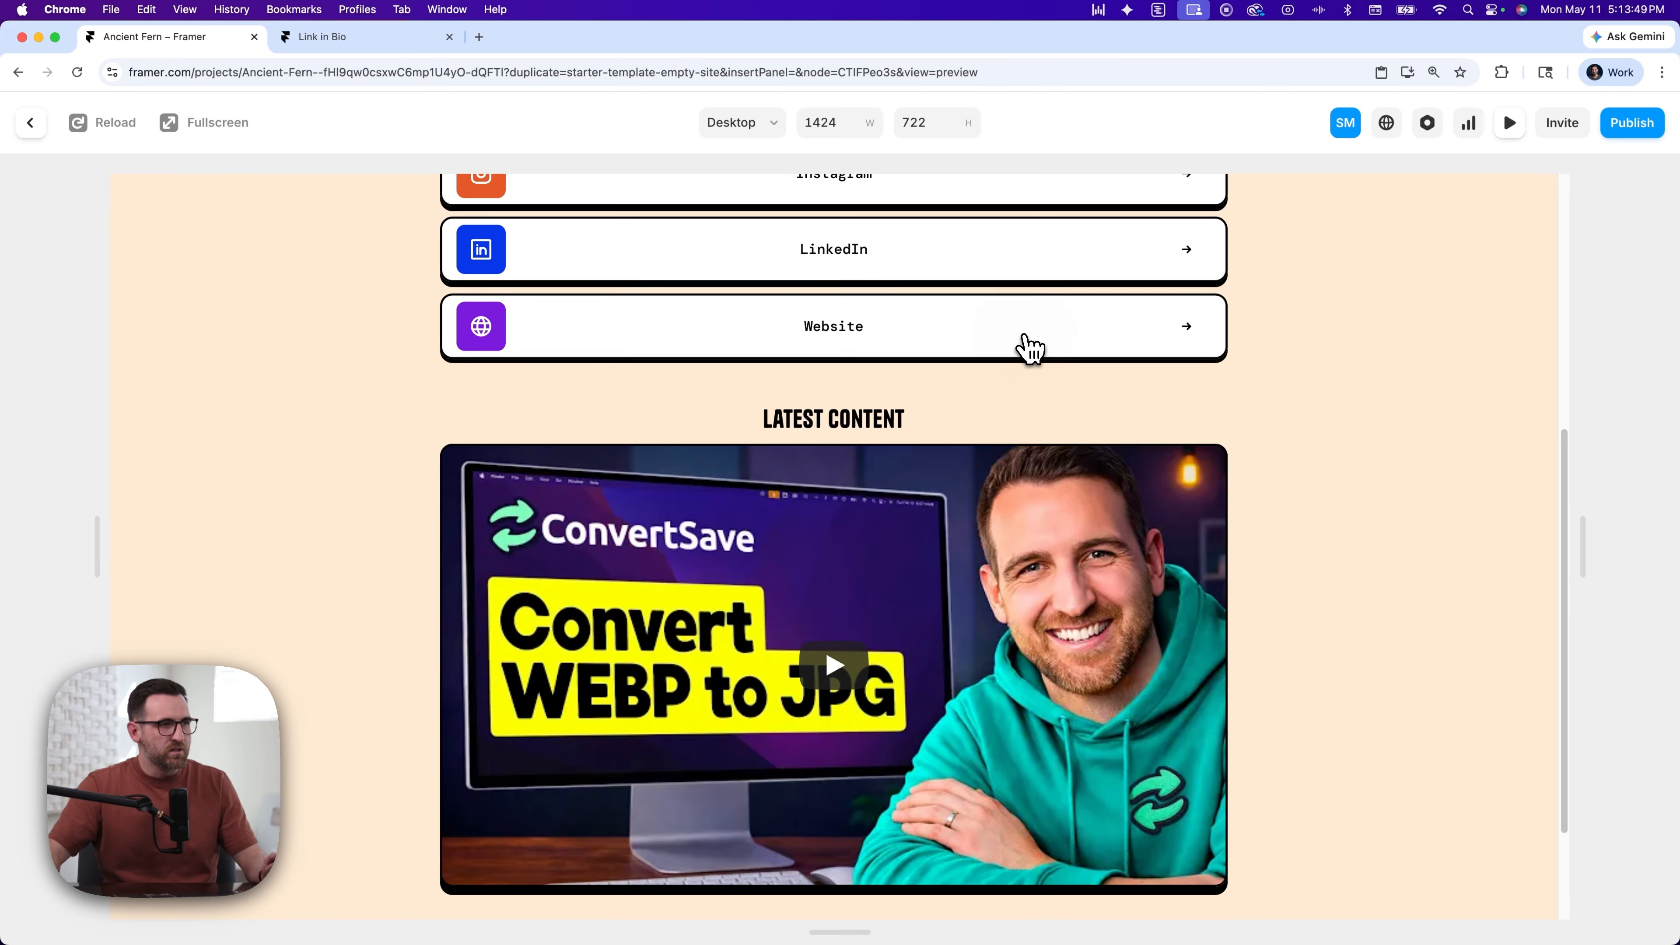
scroll(1268, 365, down, 2)
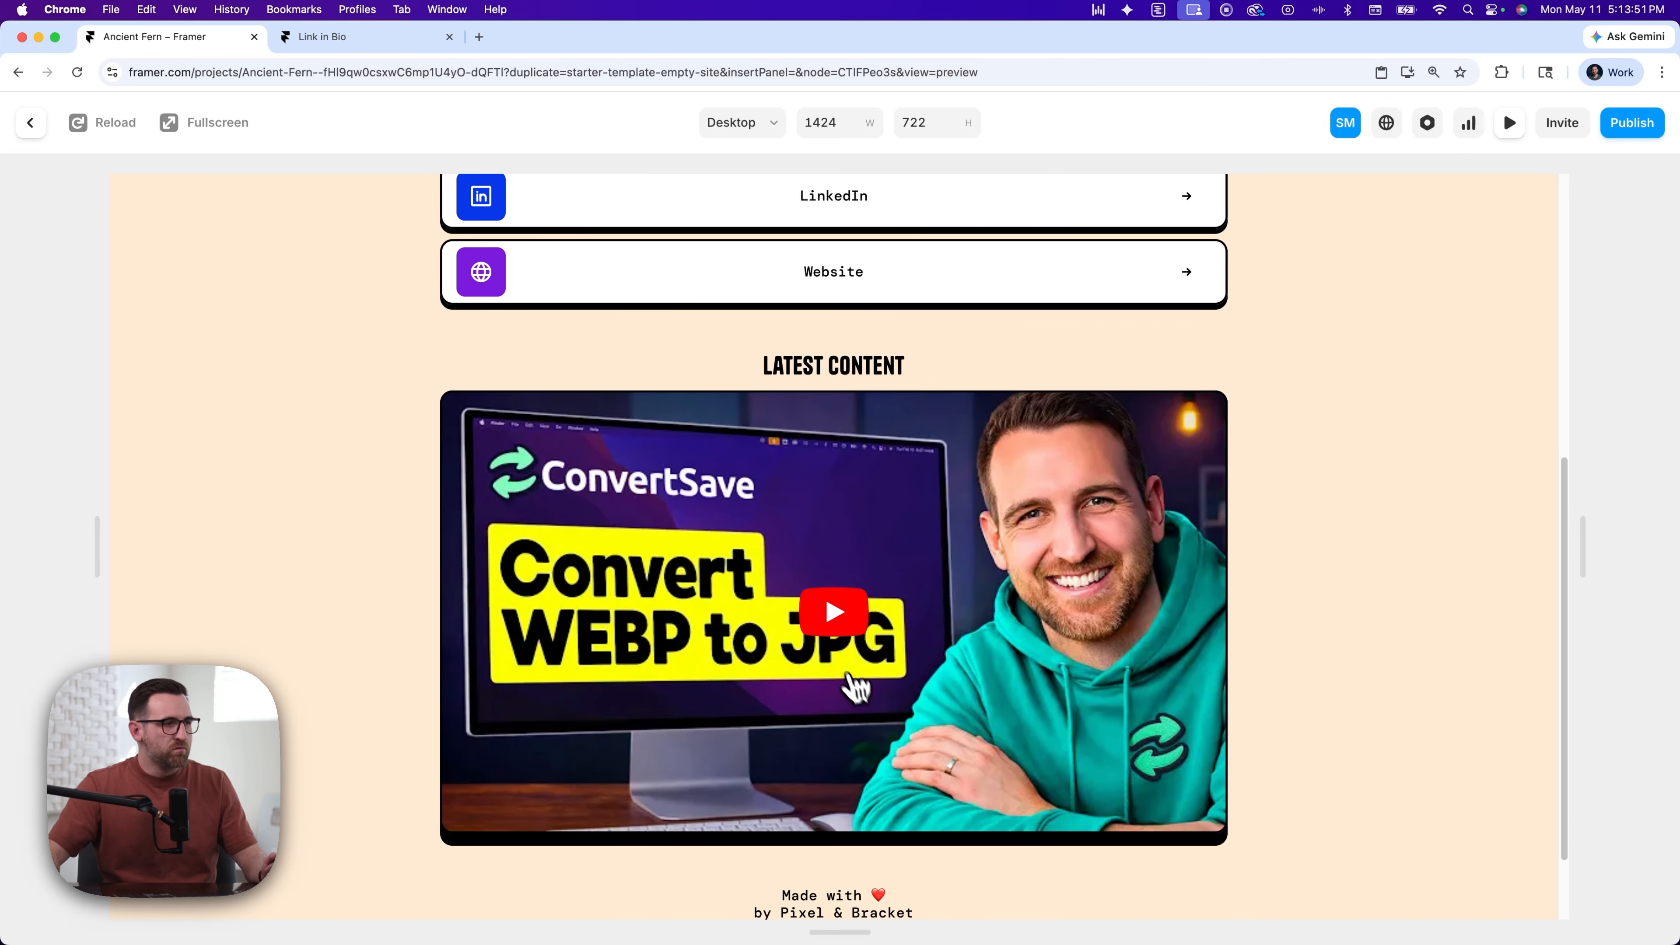
scroll(860, 619, down, 3)
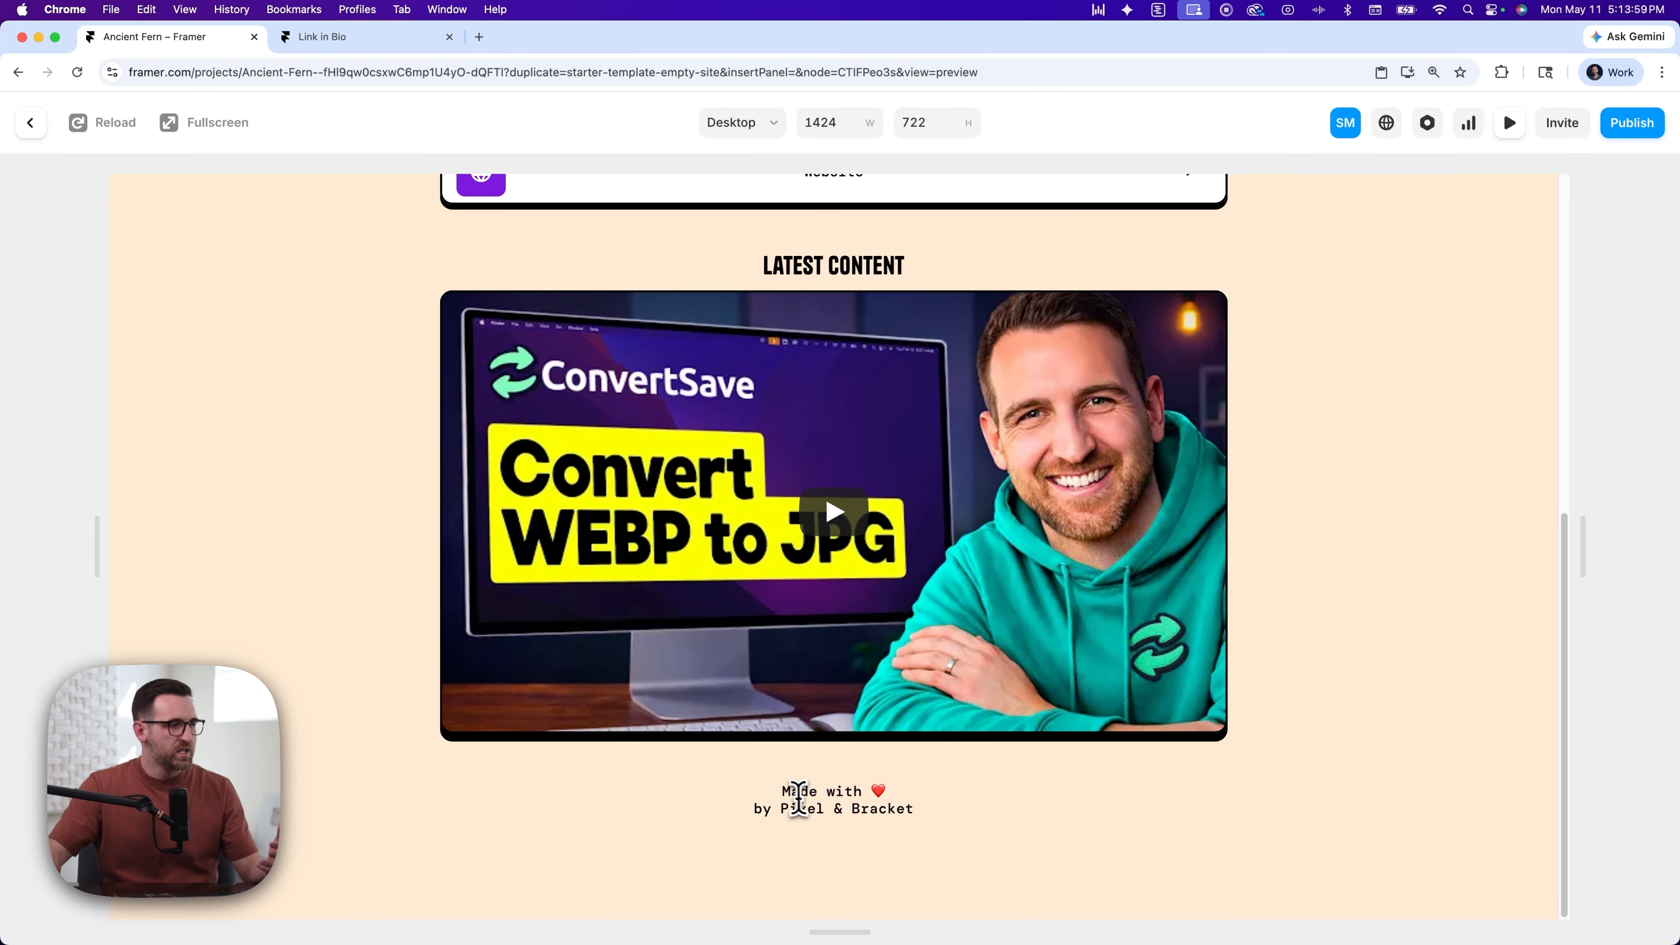
drag(798, 801, 919, 833)
click(1056, 828)
scroll(1489, 791, up, 4)
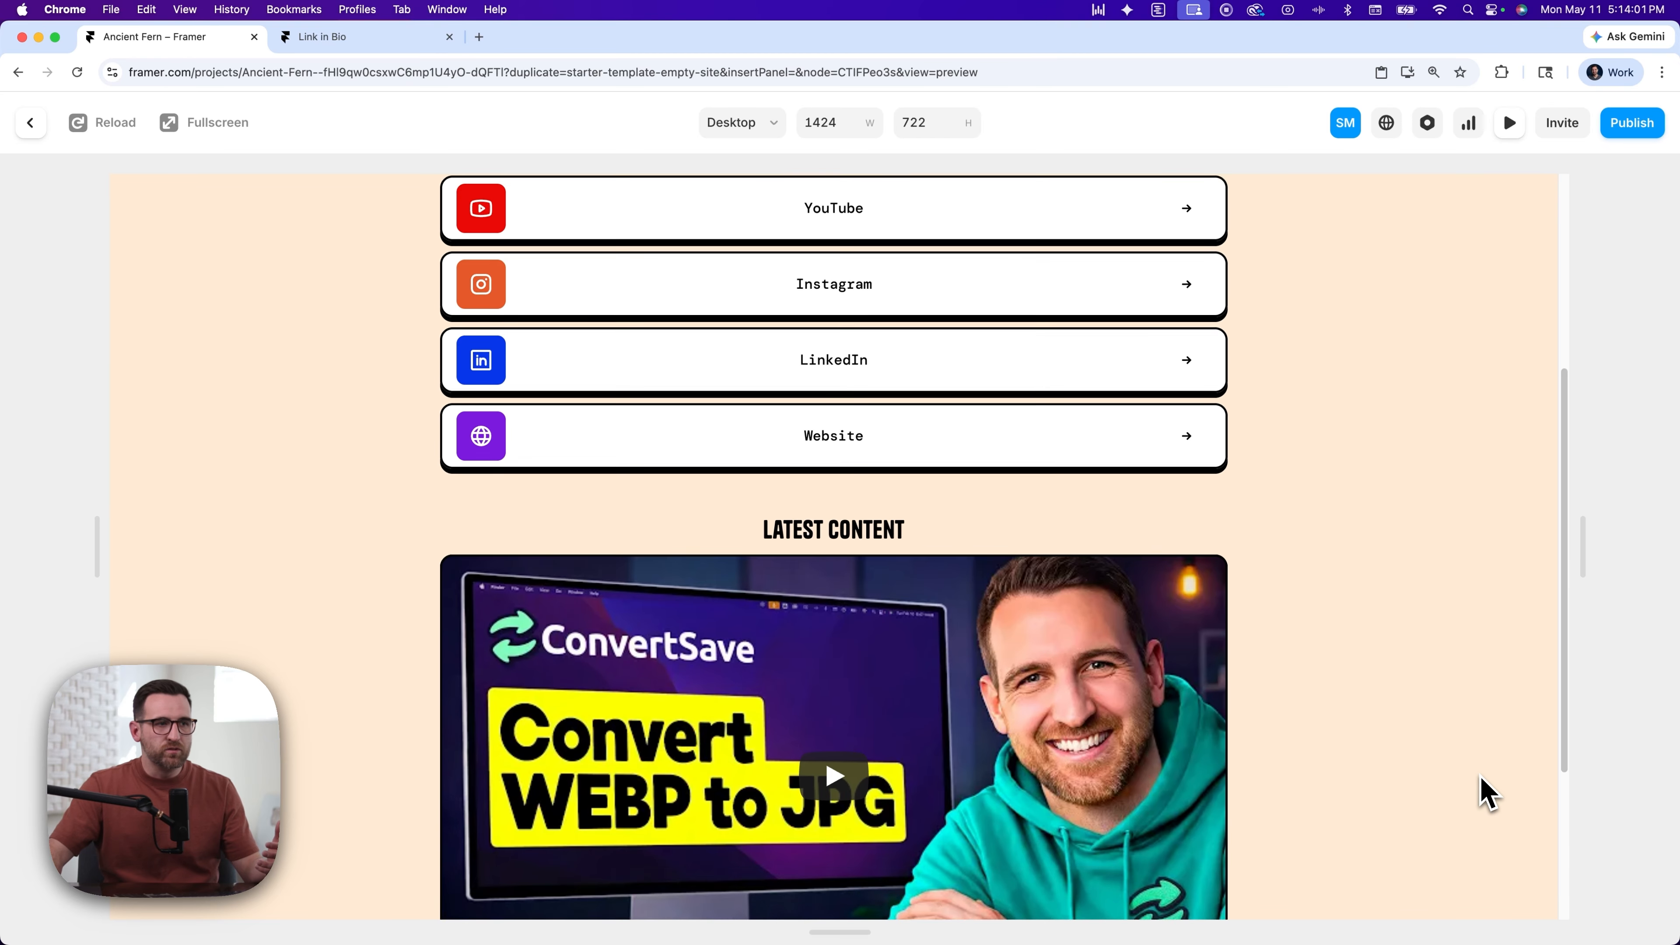
scroll(1482, 793, up, 5)
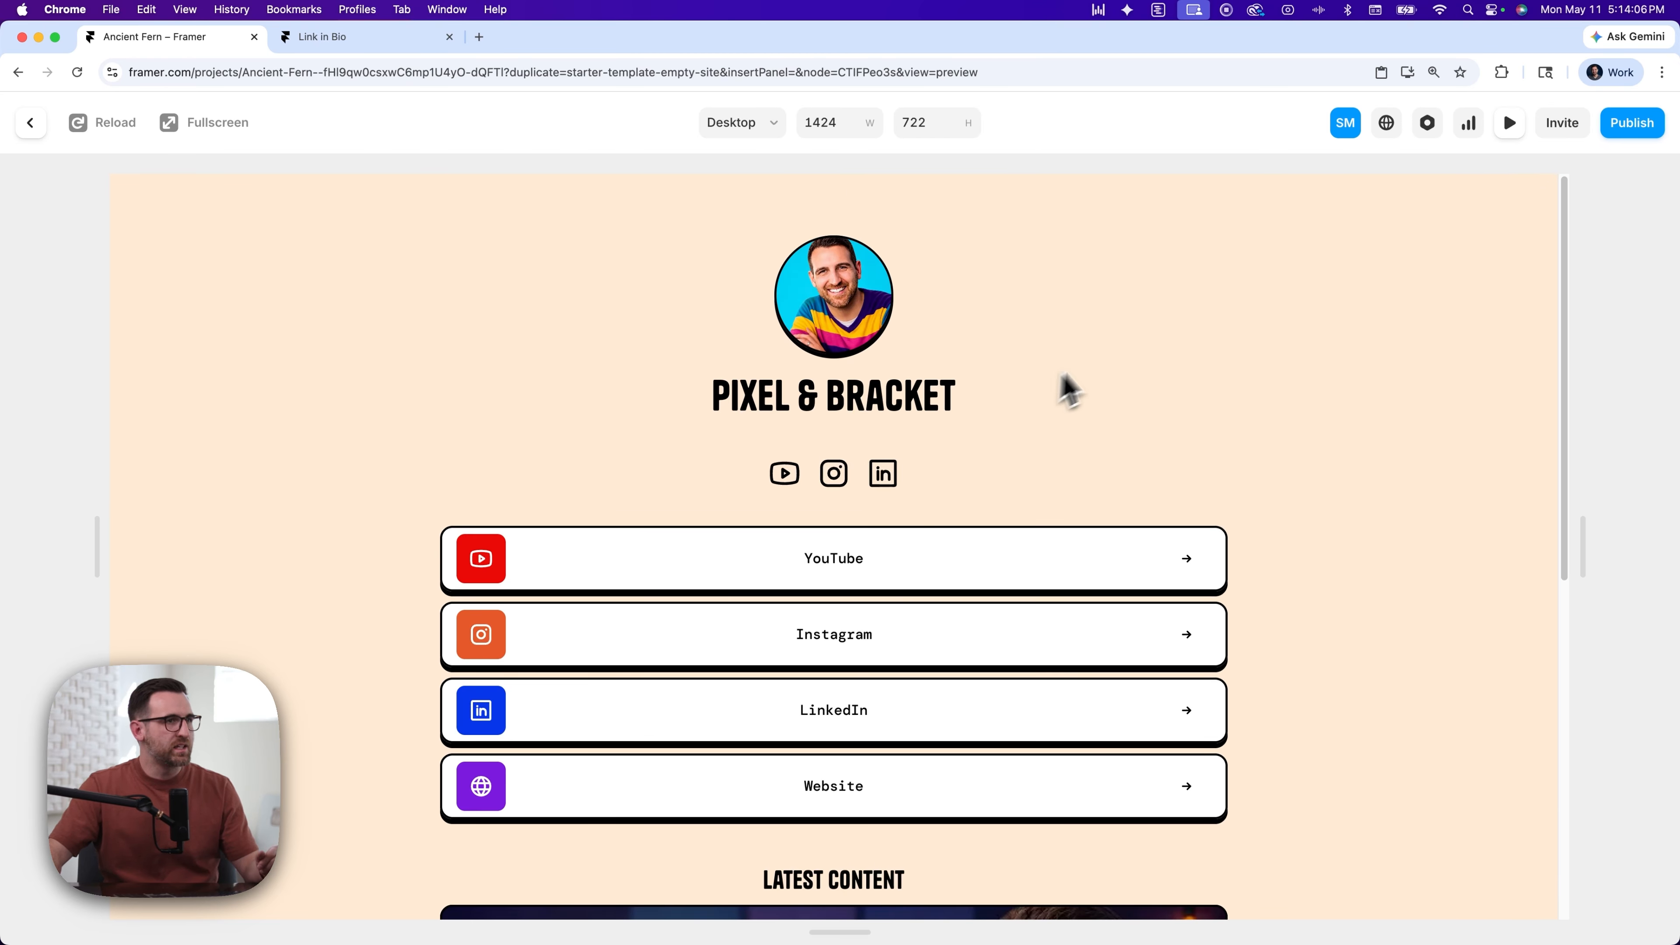
- Return to the editor and place a copy of the footer text between the bio and social stacks inside sections
click(35, 124)
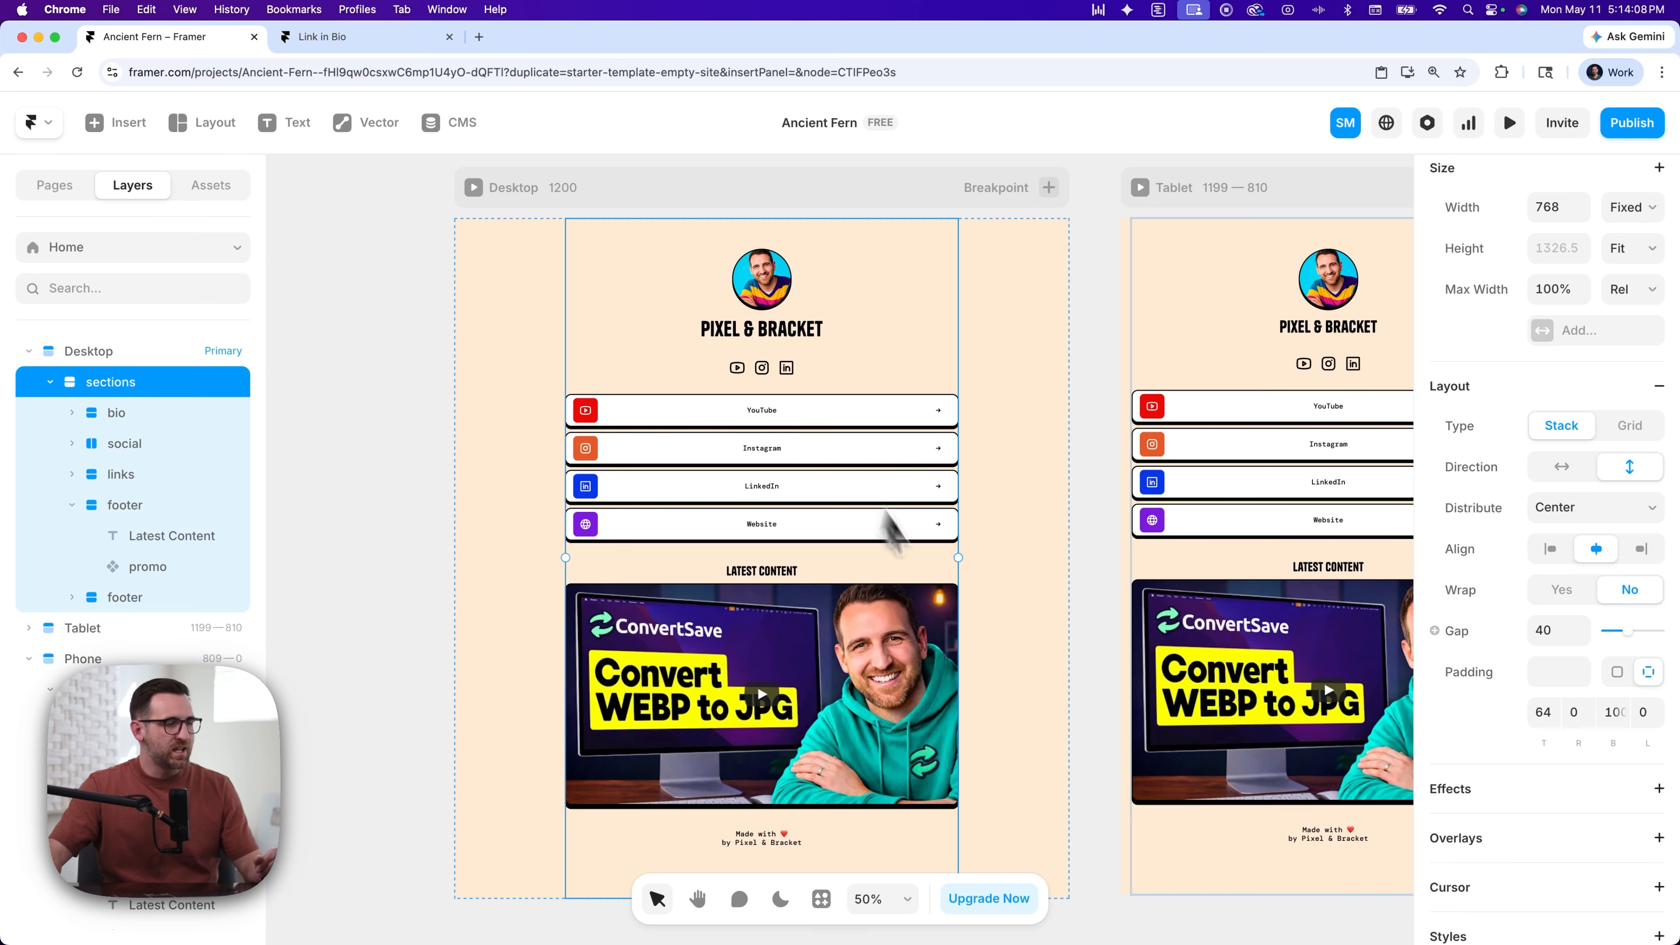
click(761, 854)
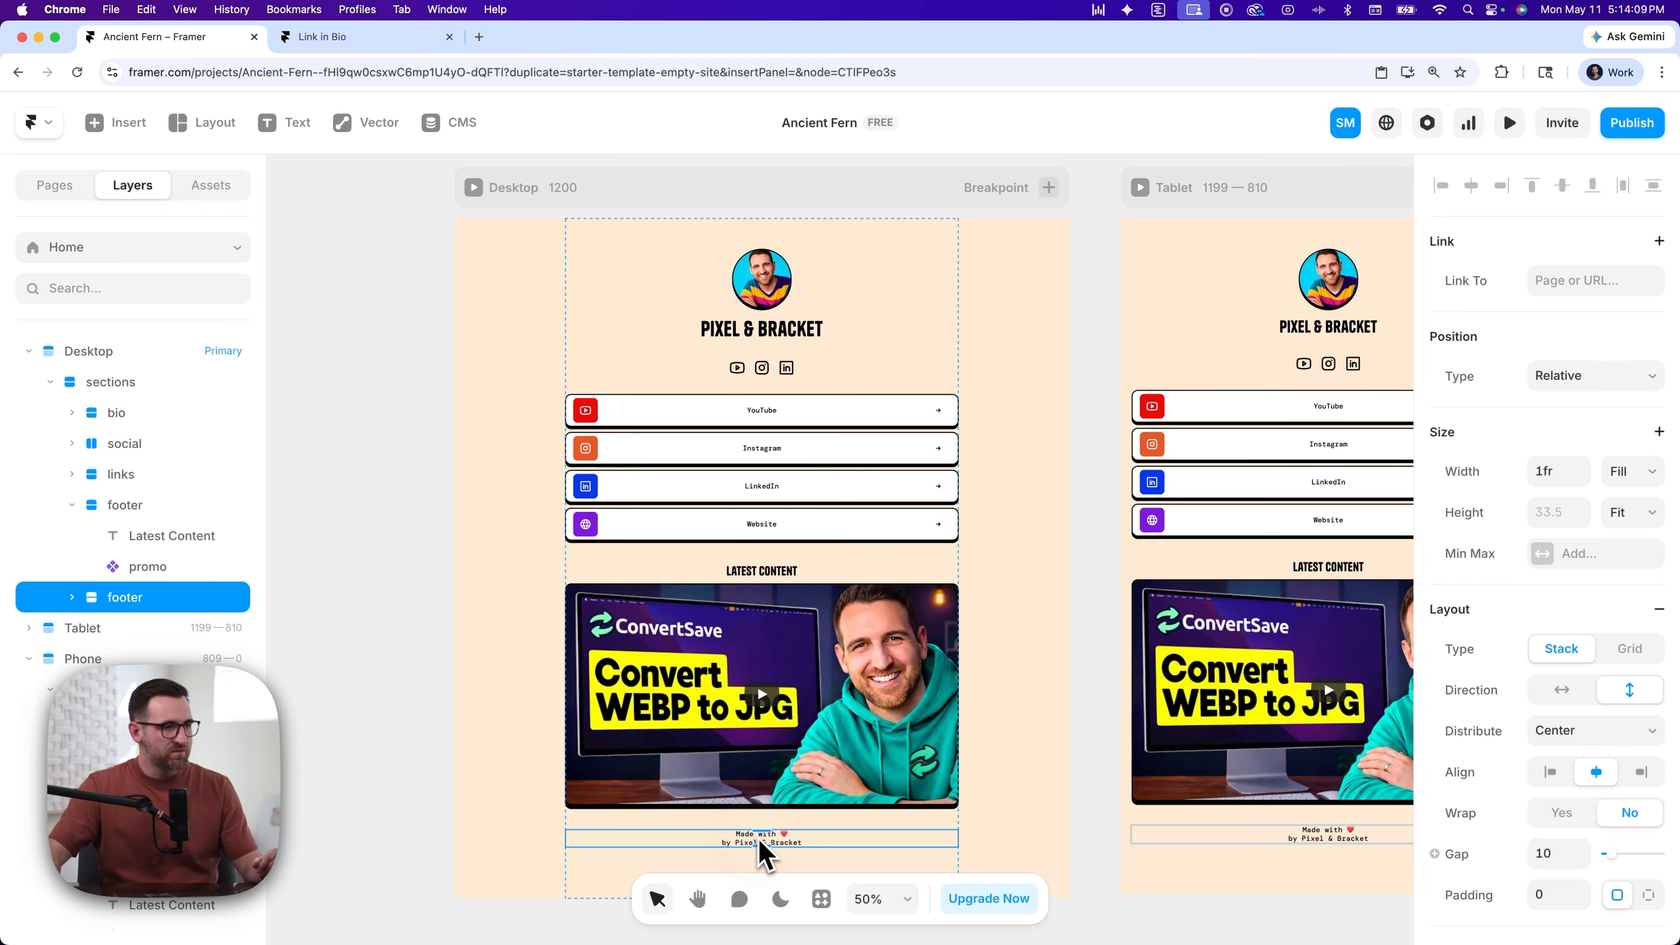
click(73, 596)
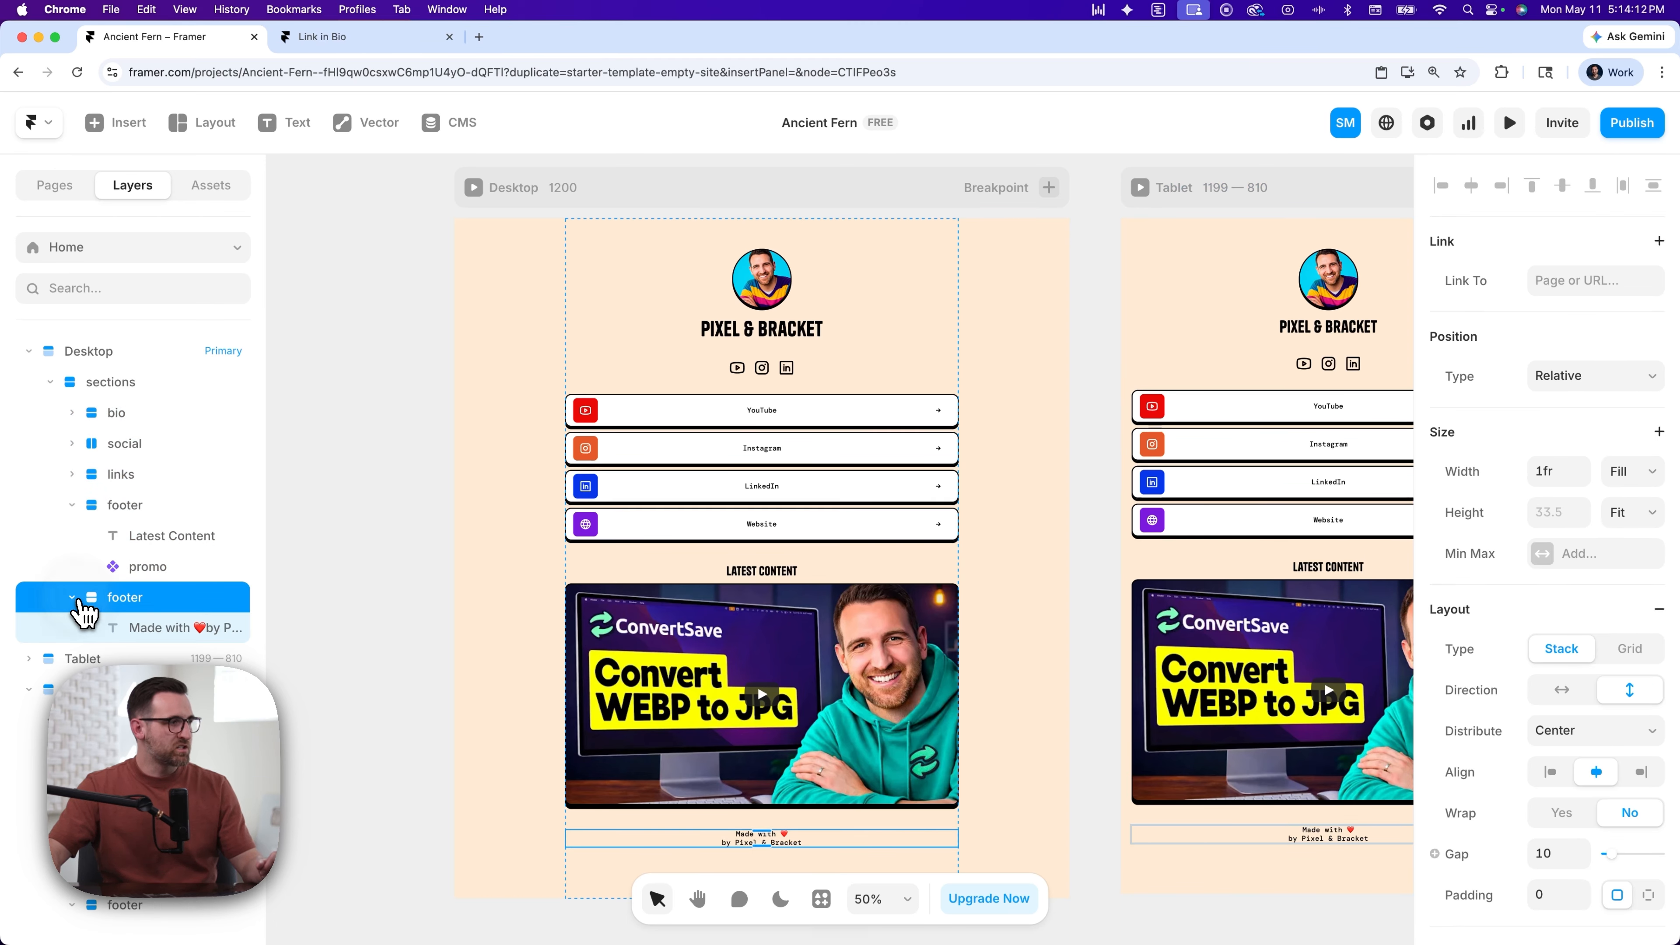
click(767, 844)
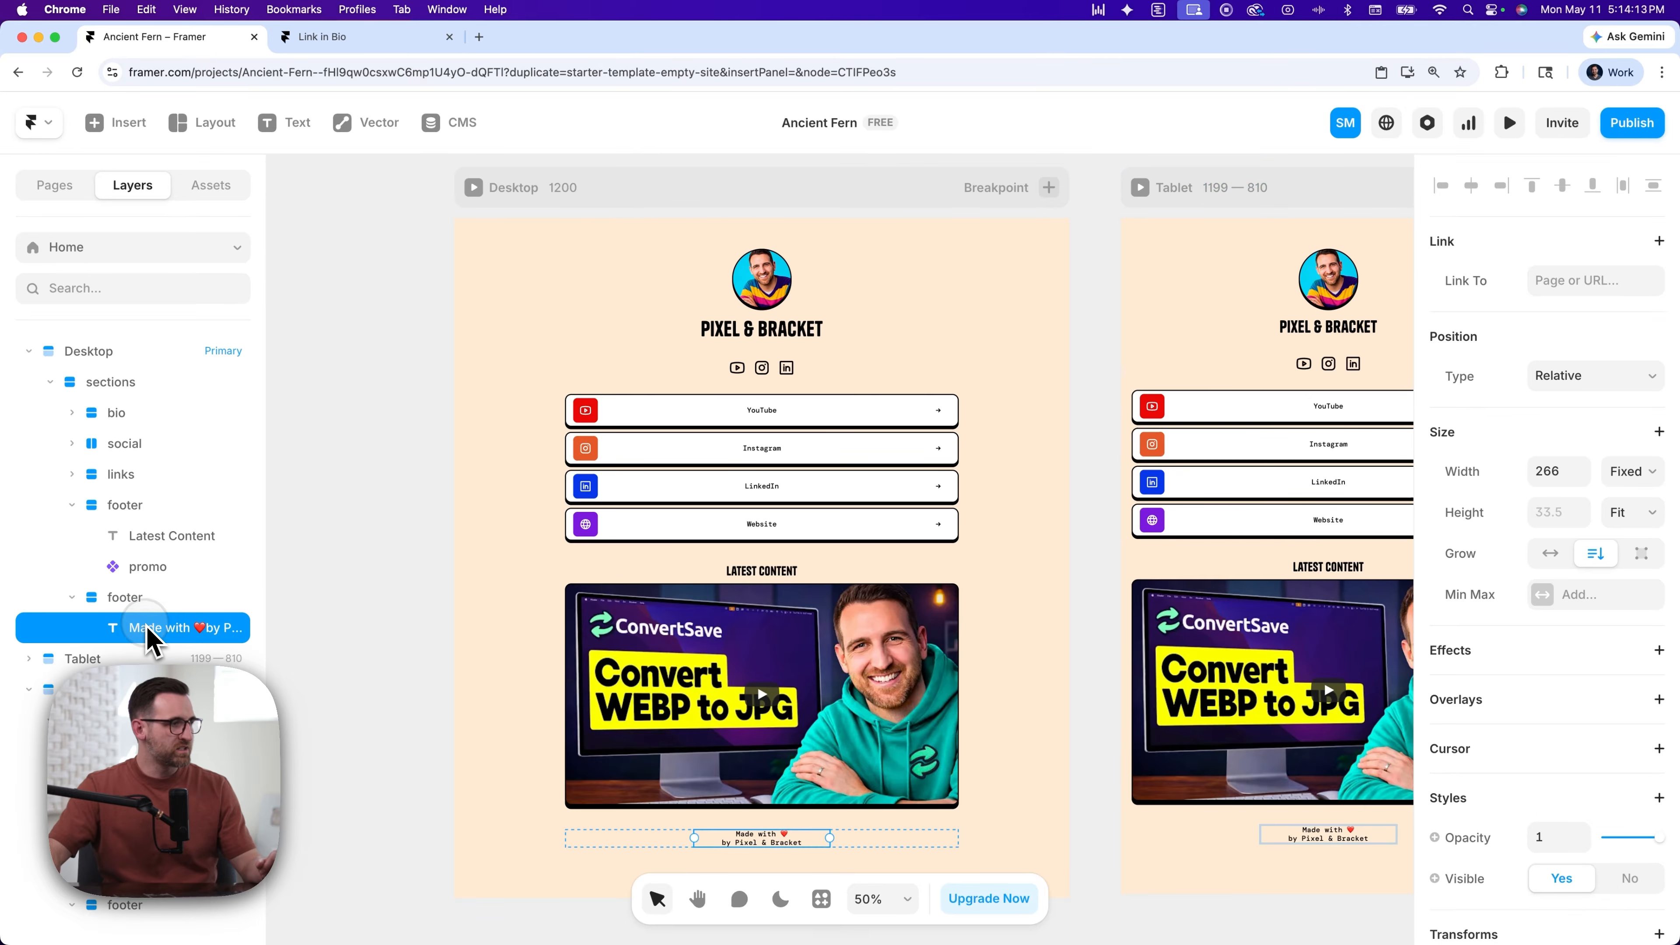
drag(753, 846, 761, 338)
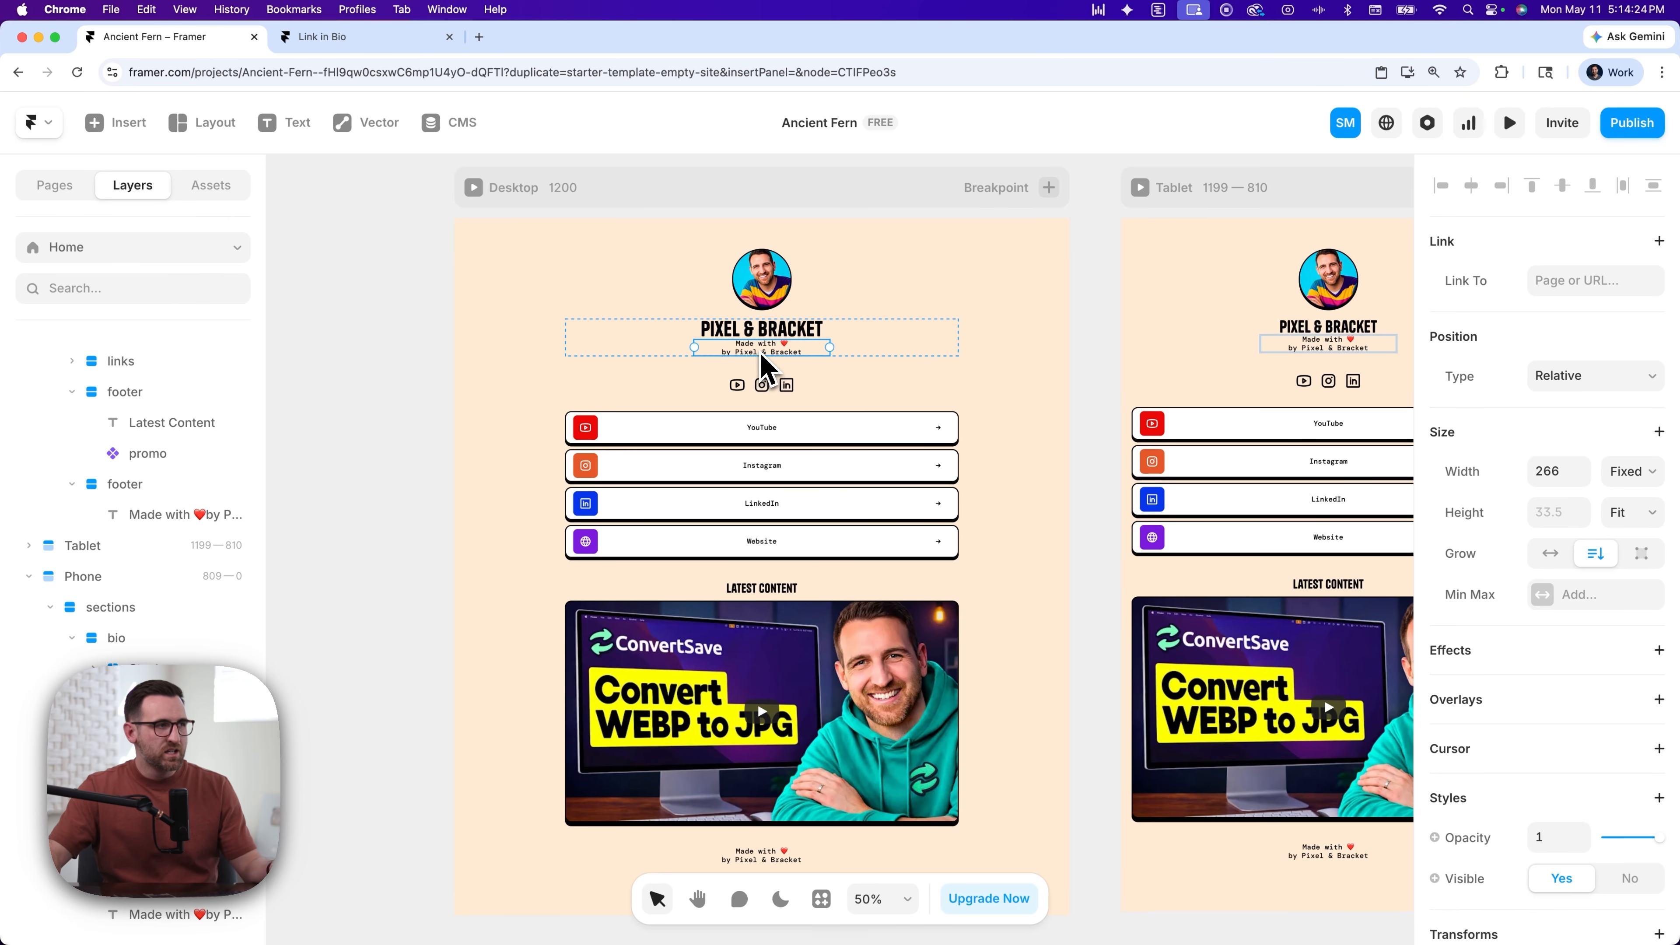
drag(761, 353, 761, 369)
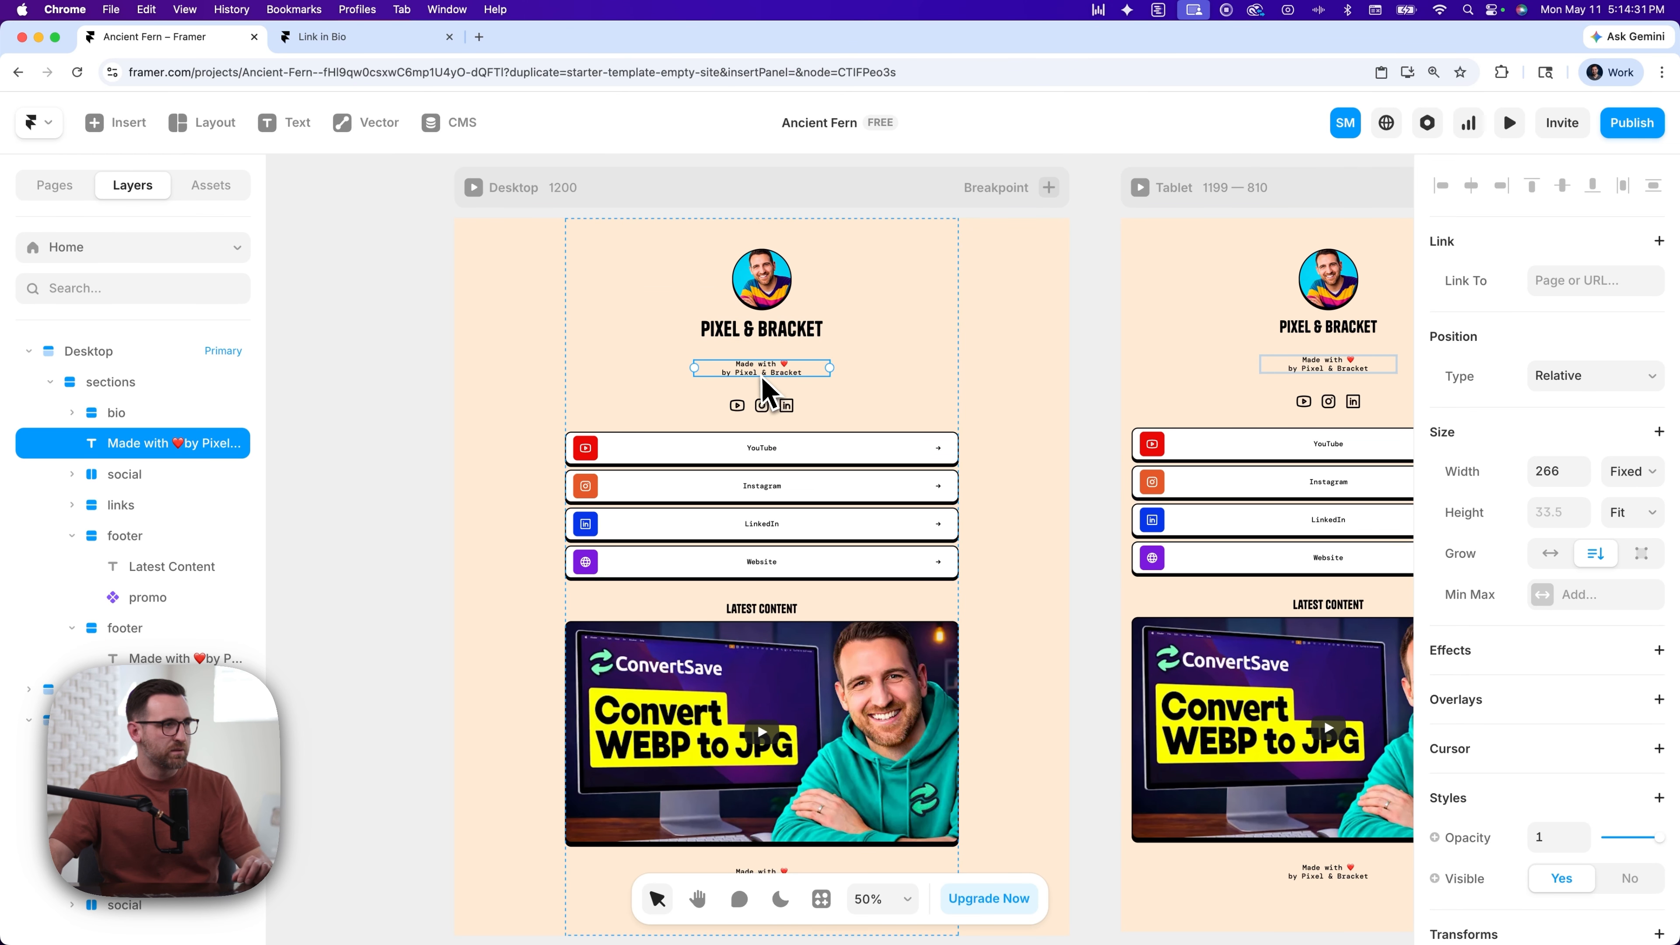
click(117, 391)
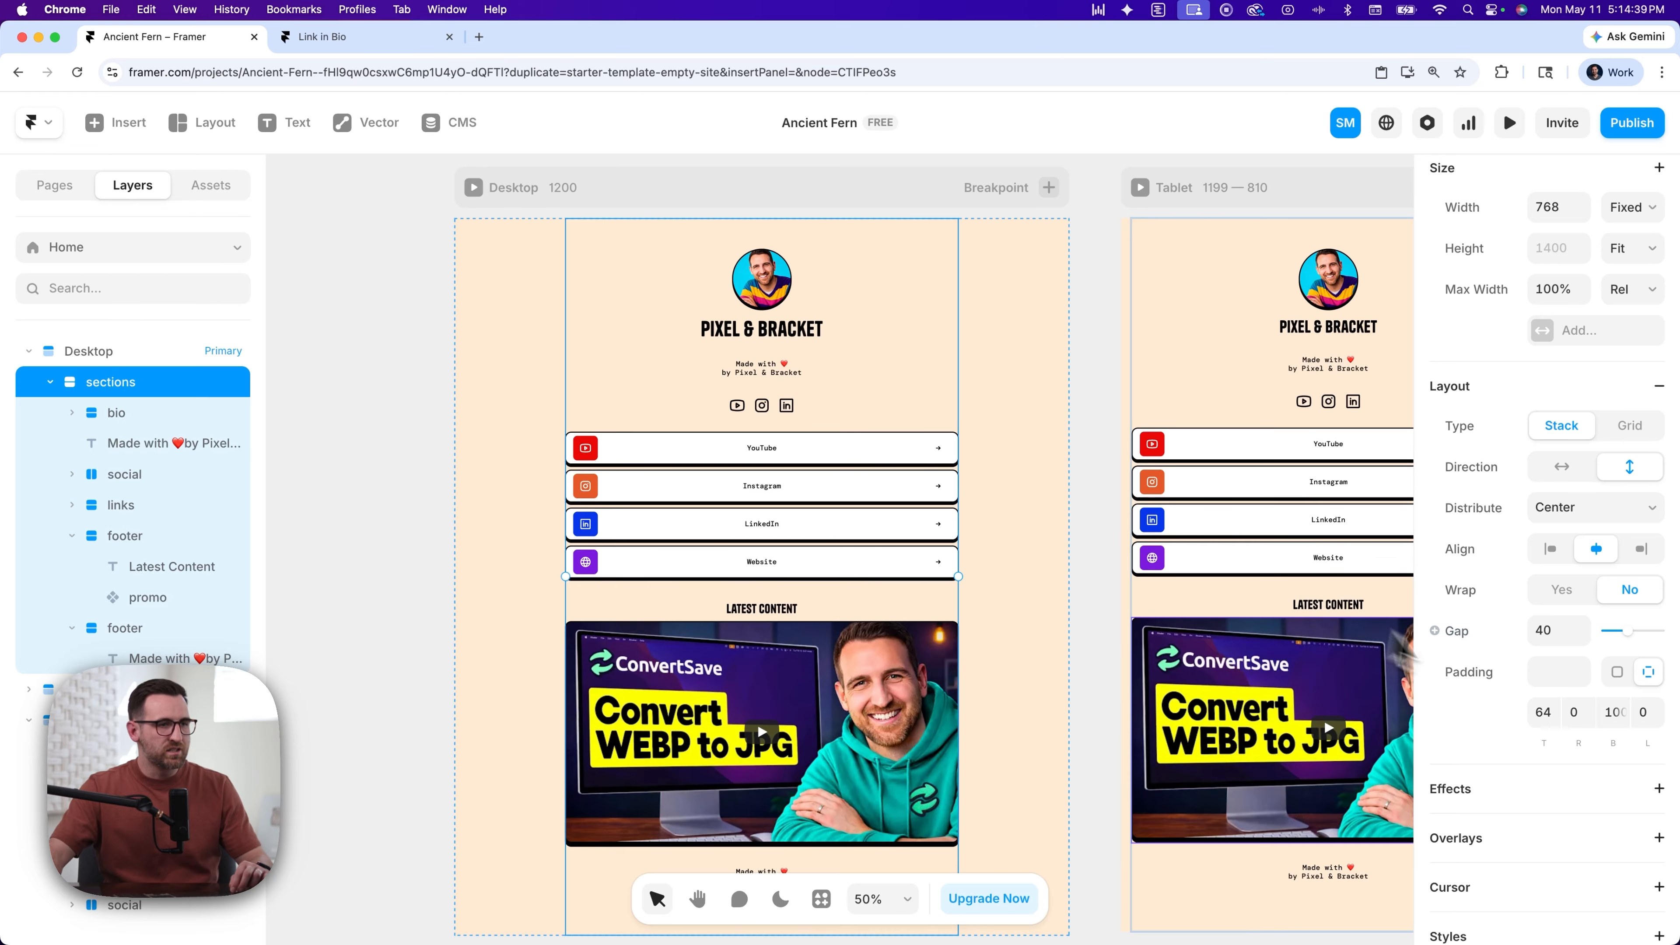
- Set the gap of the sections stack in the Desktop layout to 24
mouse_move(1631, 632)
mouse_down()
mouse_move(1617, 635)
mouse_move(1651, 635)
mouse_move(1620, 639)
mouse_up()
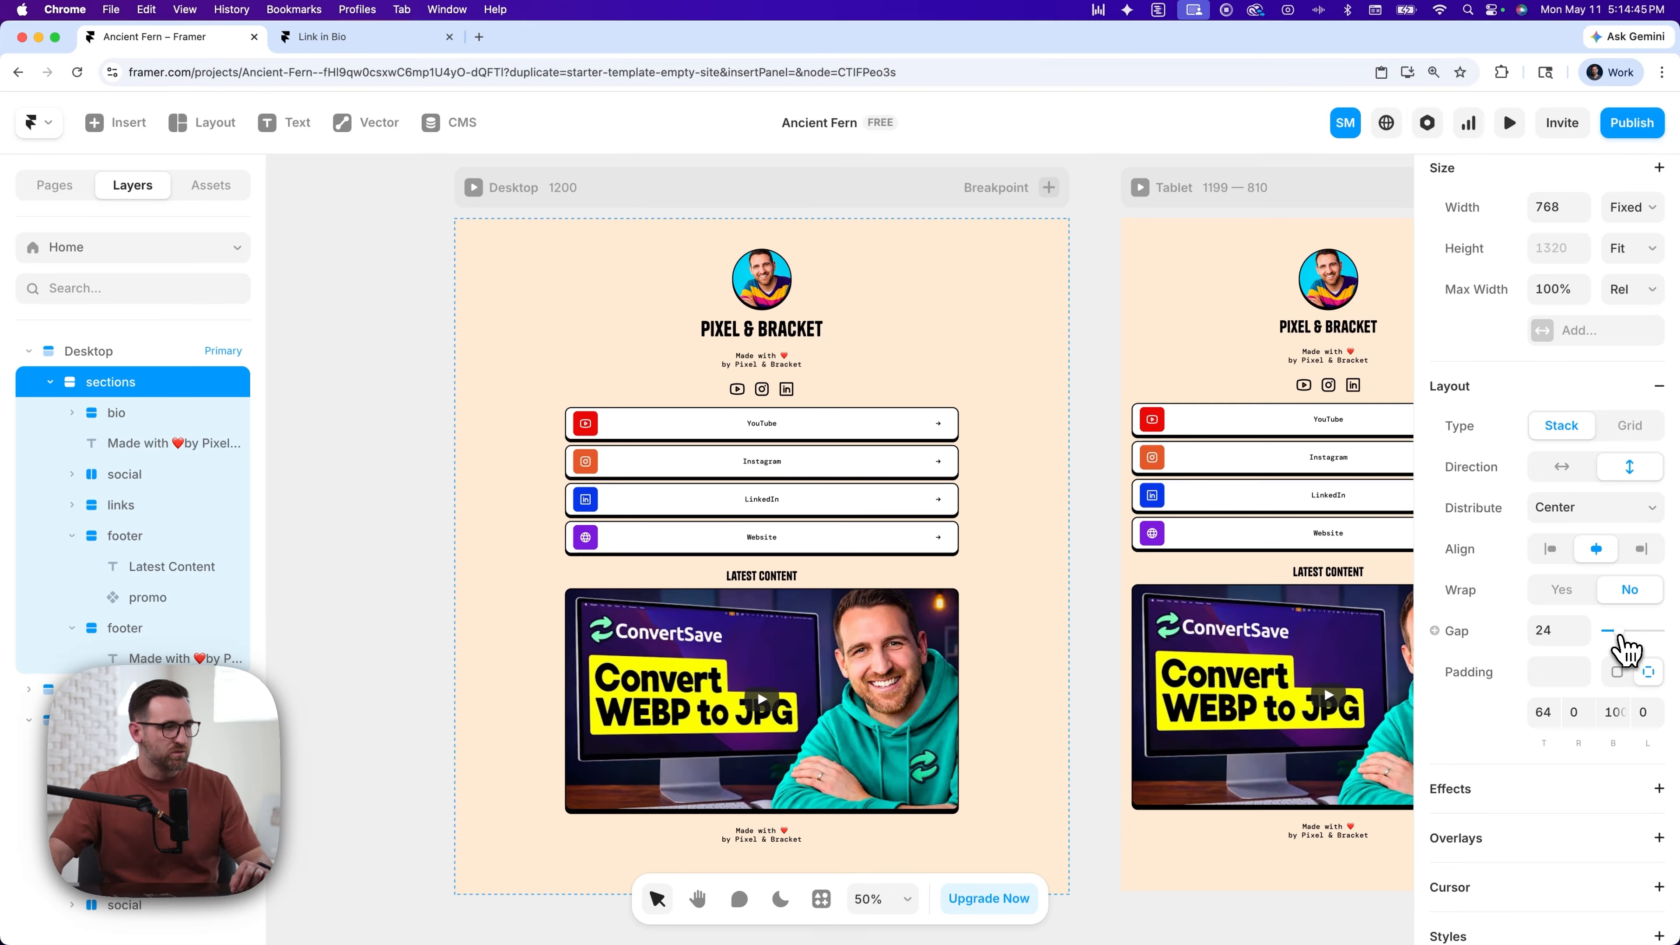
click(119, 417)
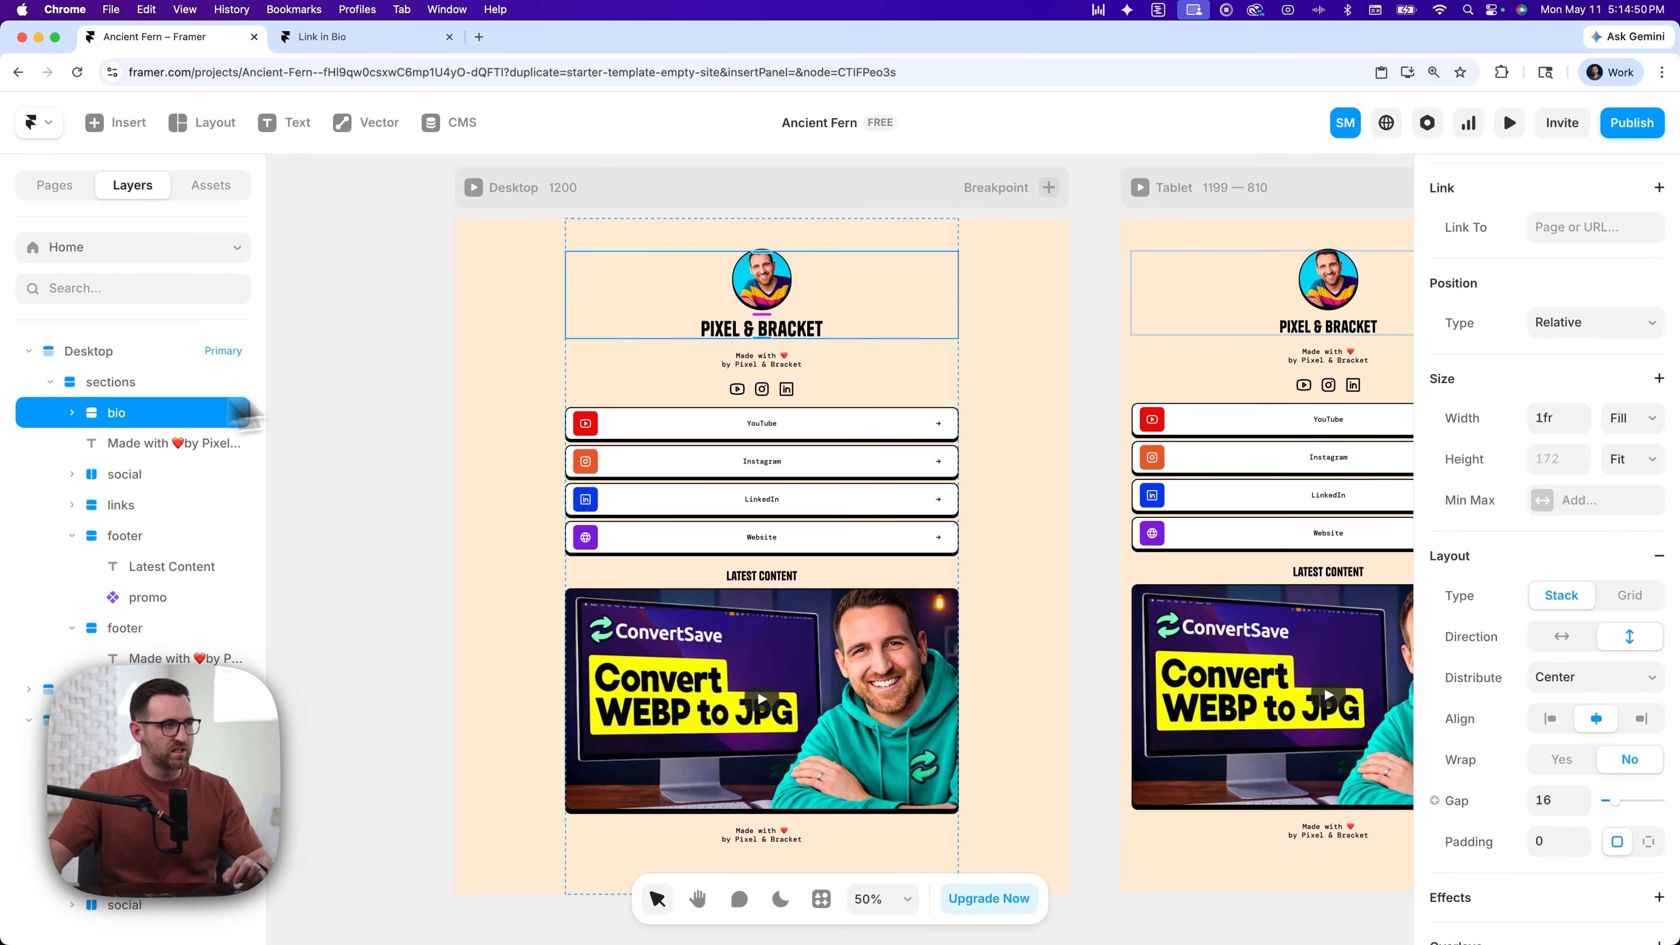
- Replace the copied text under the Pixel & Bracket heading with "I create software and web design tutorials for creators."
click(761, 360)
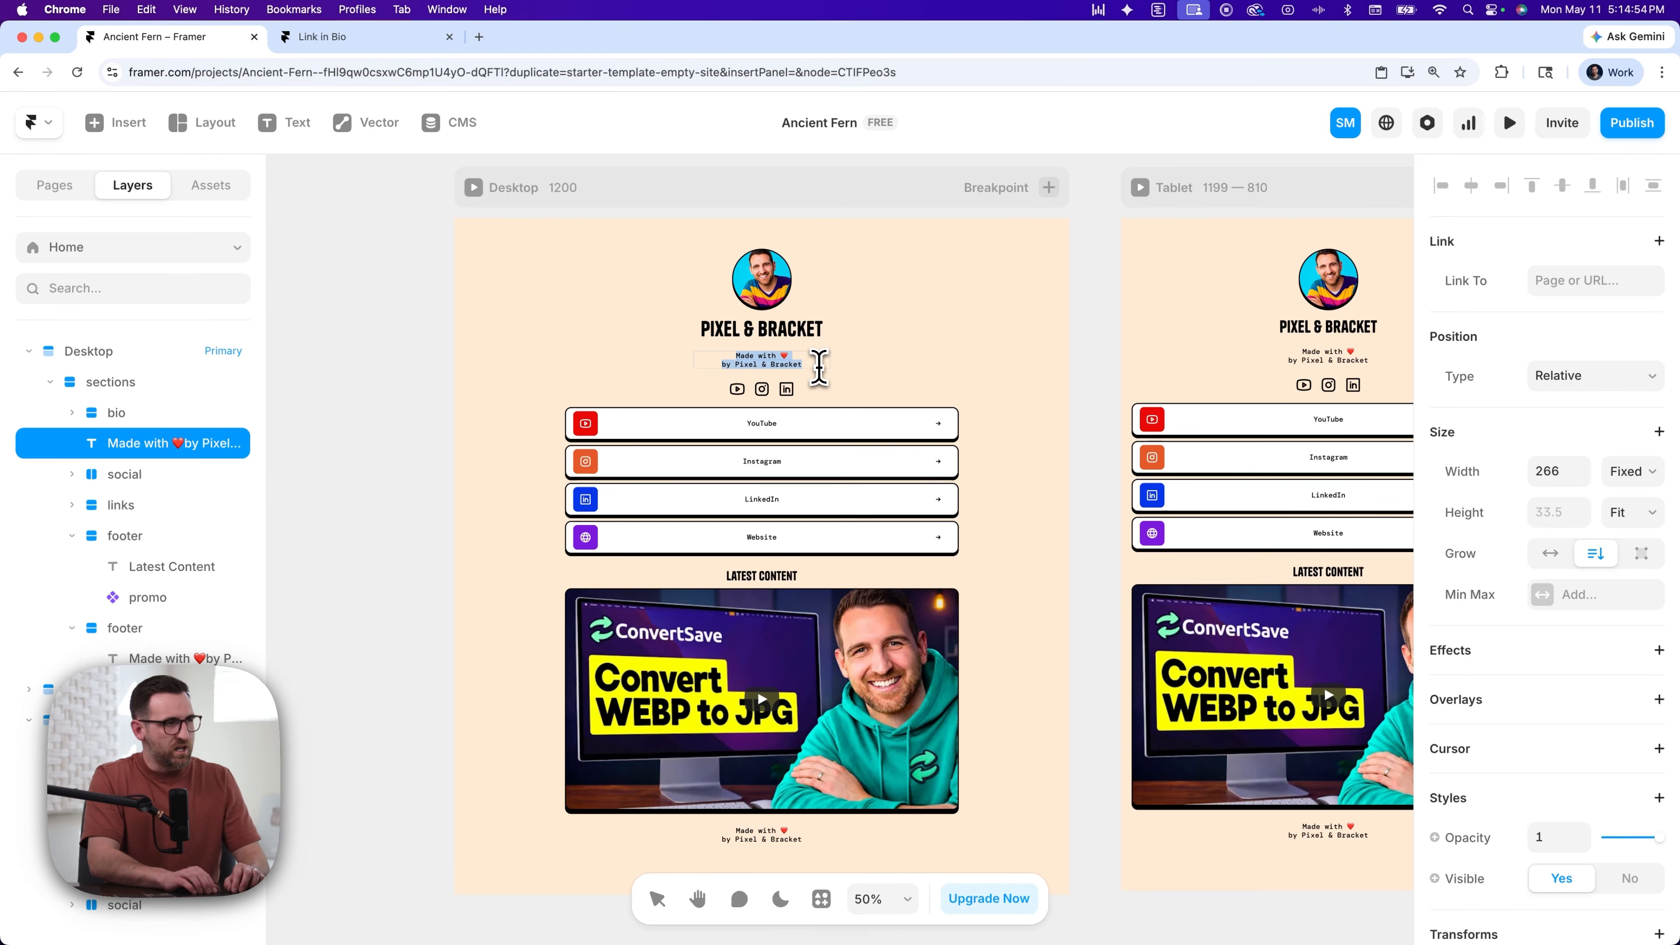
text(I create software and web)
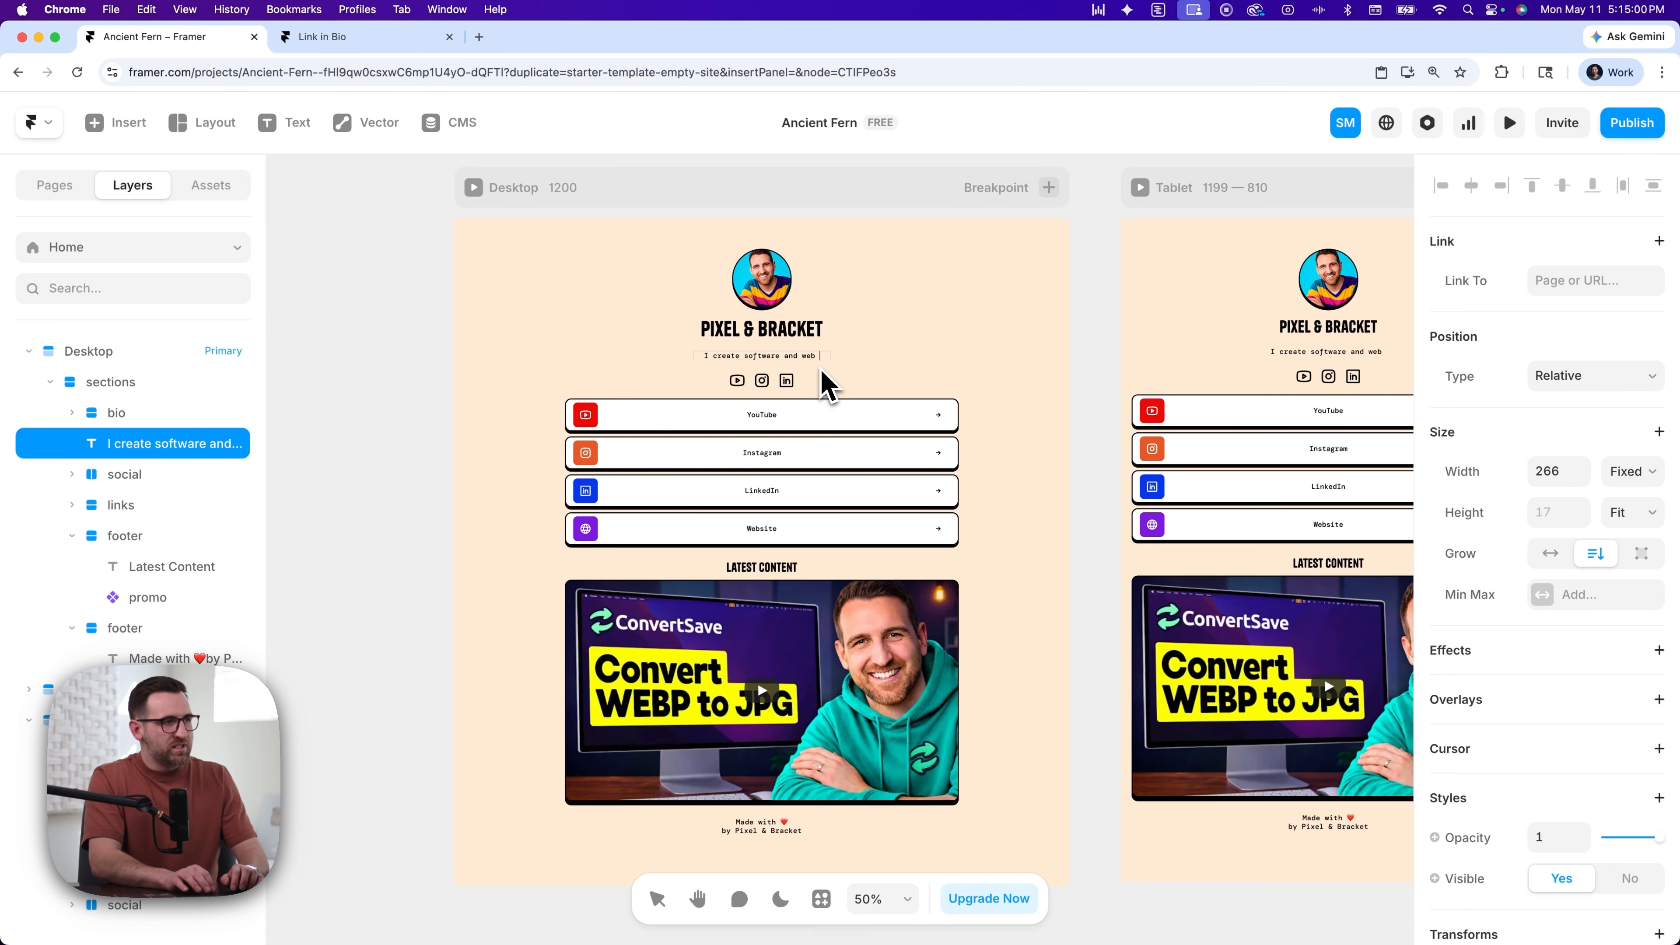
text( design tutori)
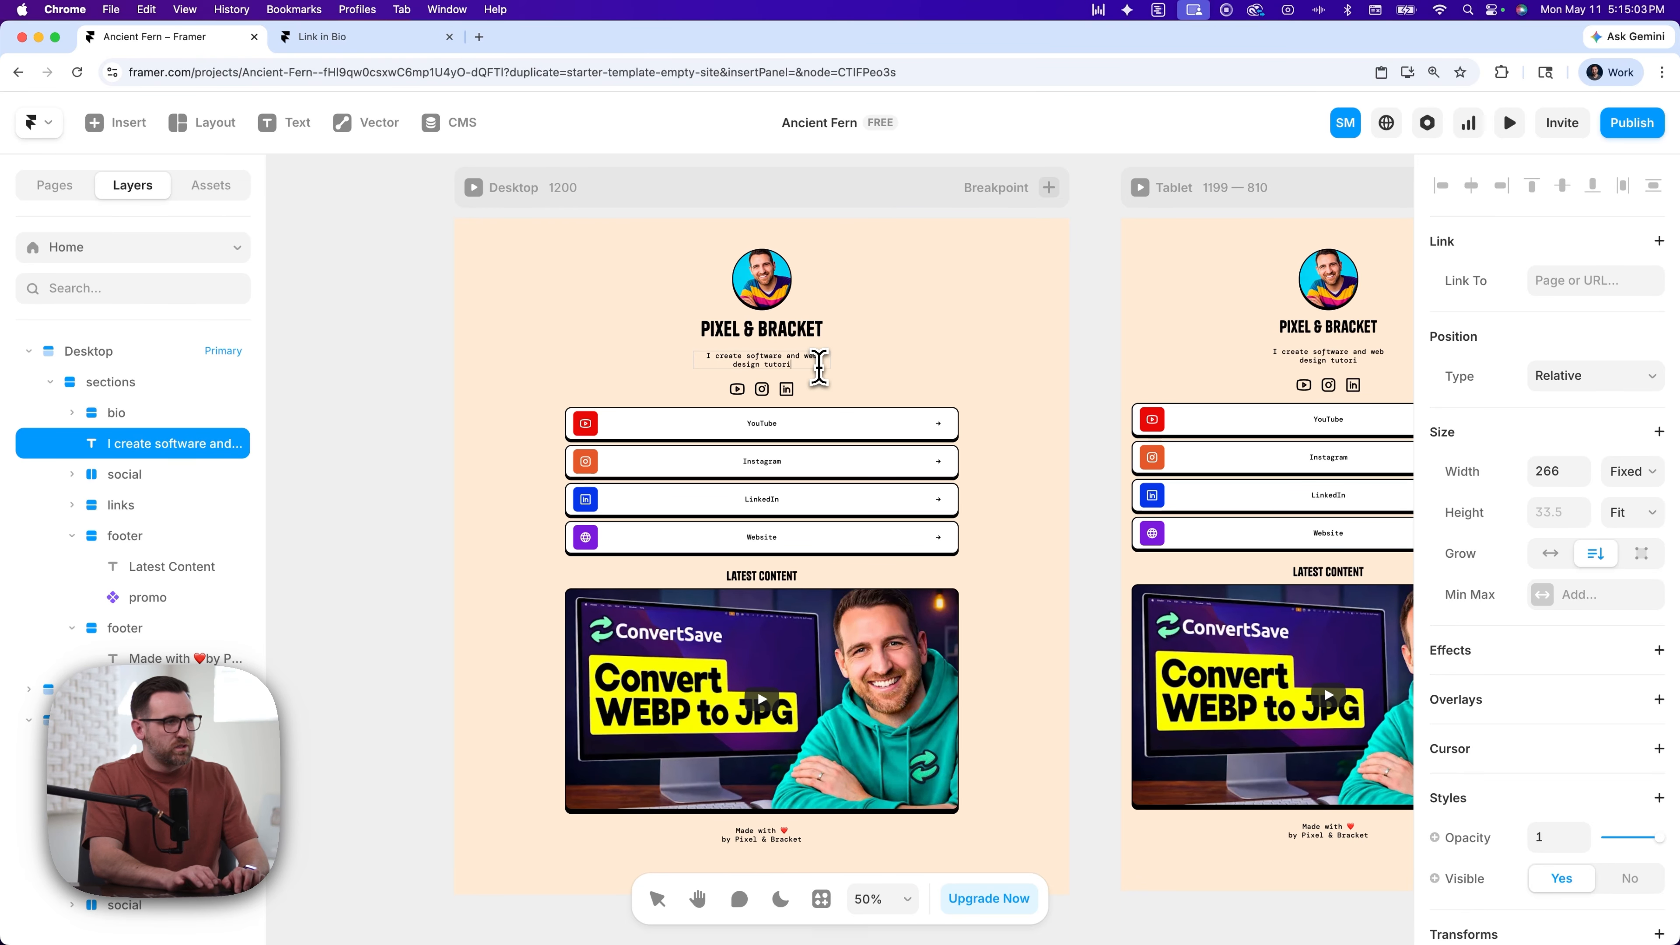
text(als for creators.)
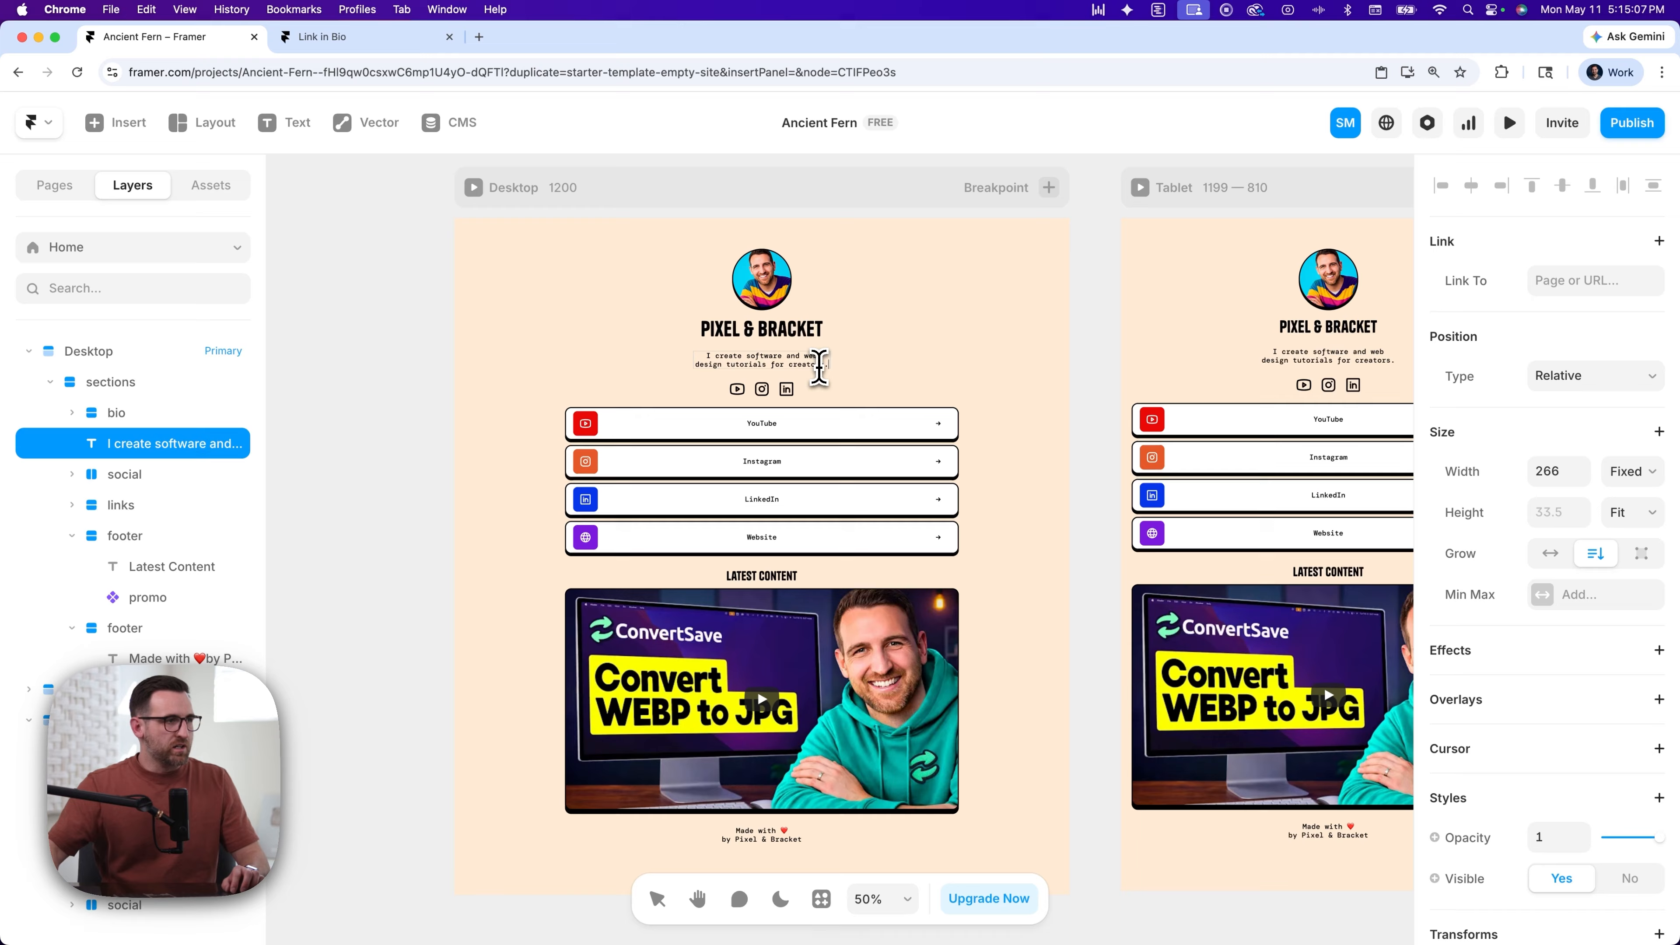
- Examine the bio text and spacing in the Tablet and Phone layouts and in the page preview, and return to the editor
scroll(818, 366, up, 1)
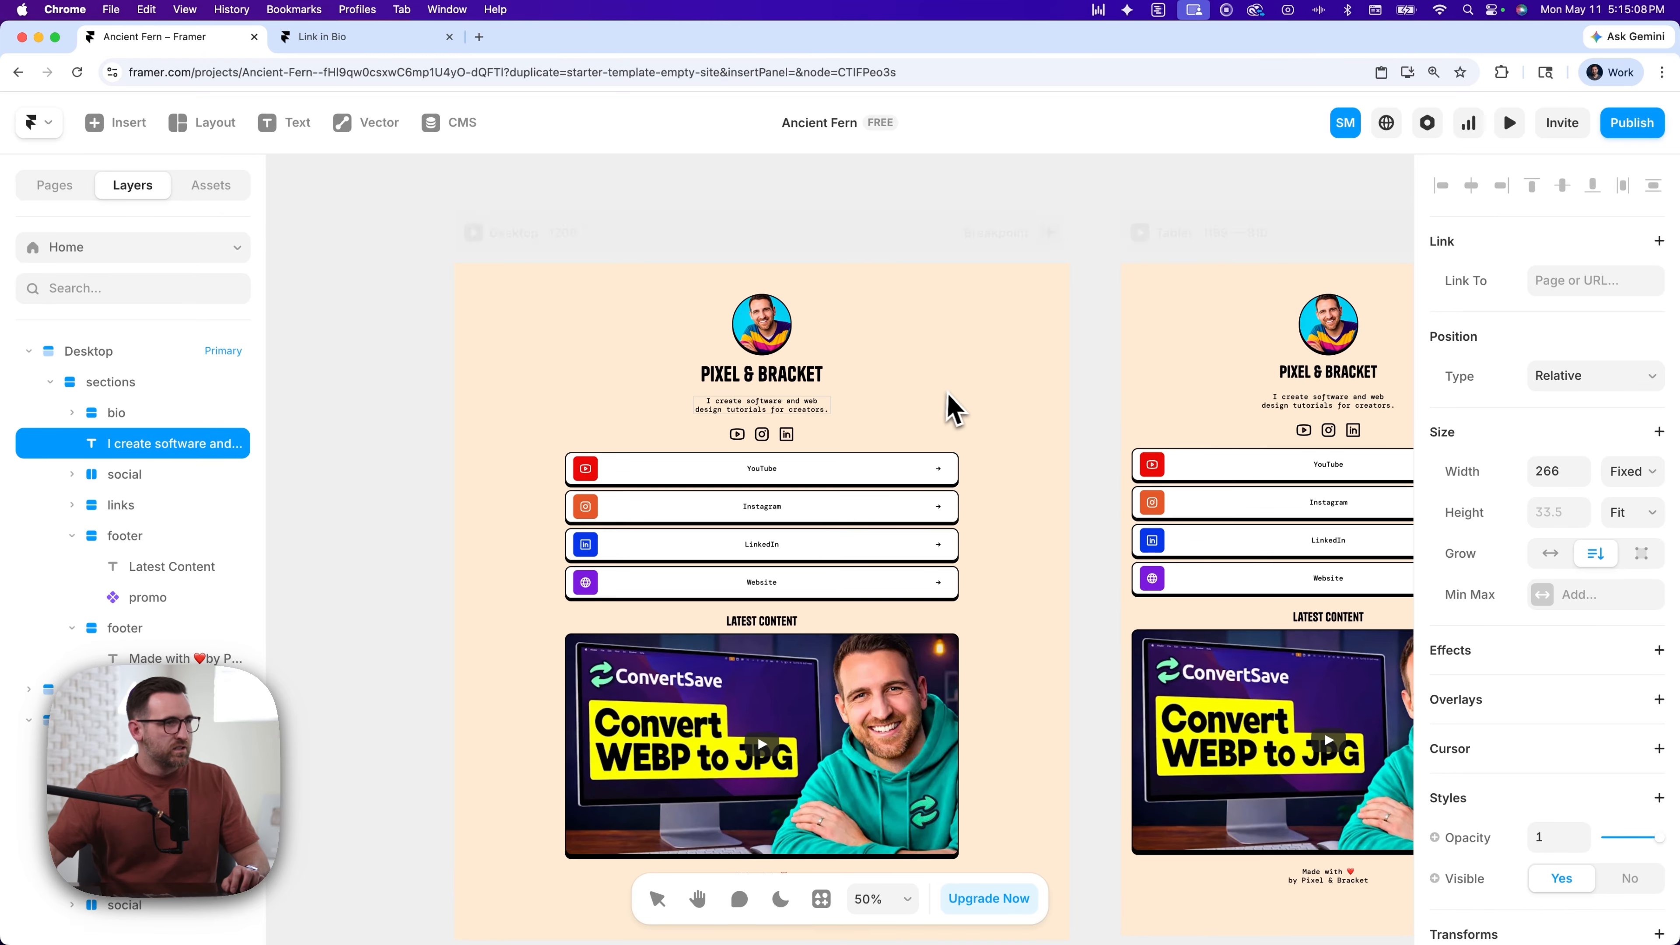
scroll(945, 401, right, 5)
scroll(984, 402, right, 3)
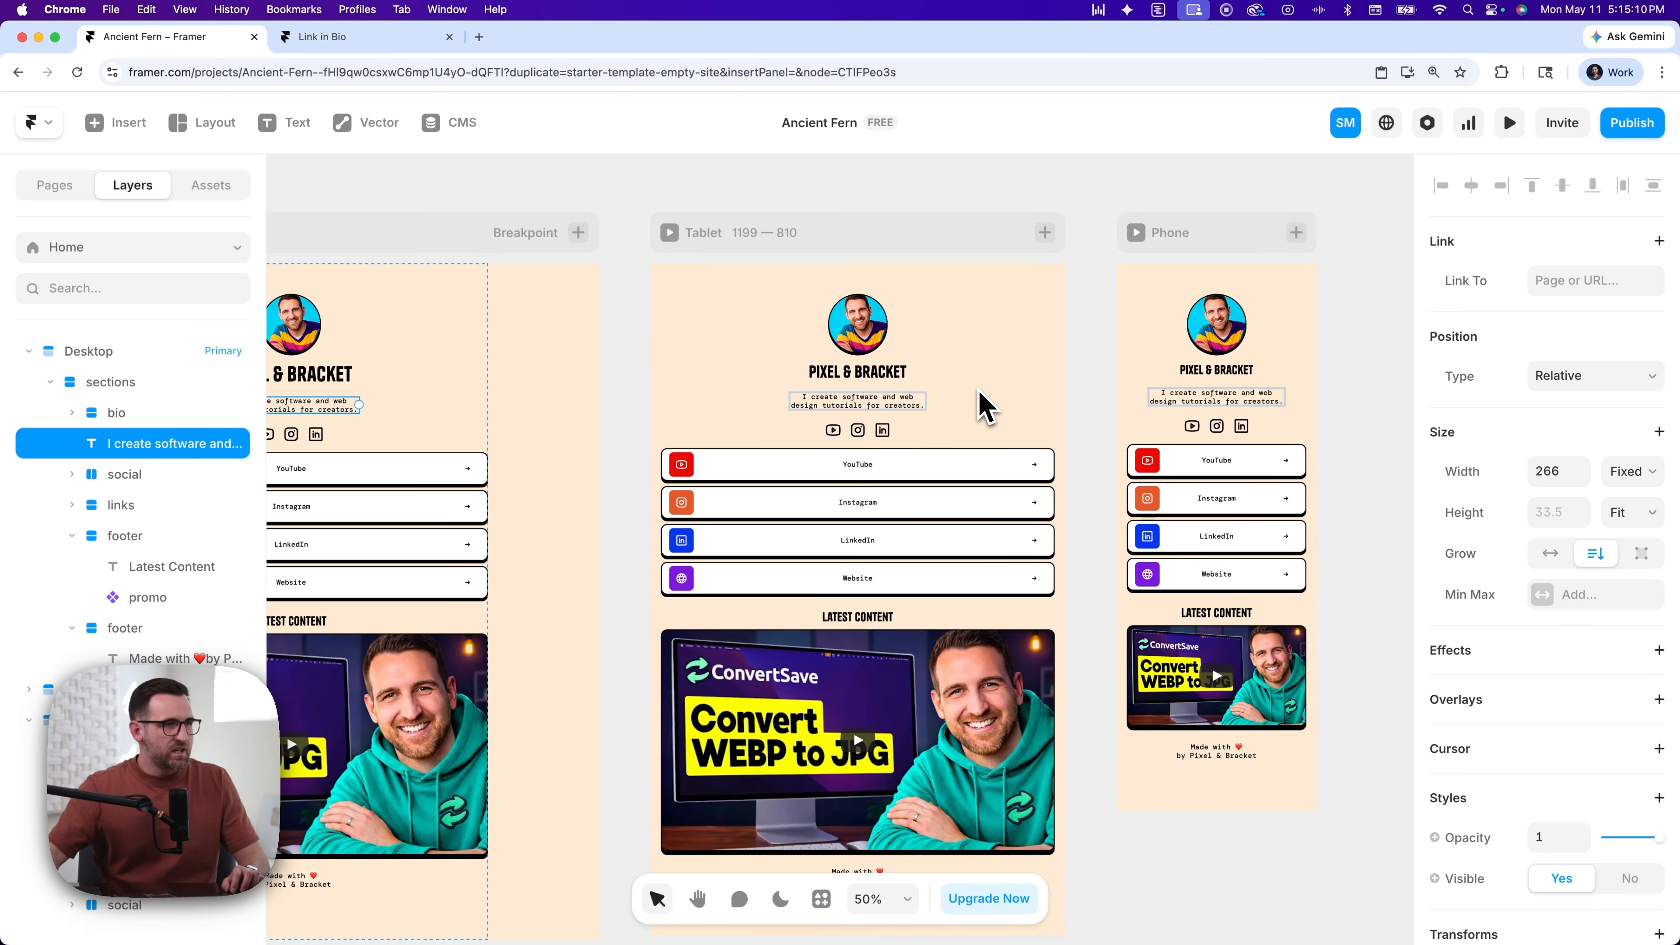
scroll(593, 405, left, 6)
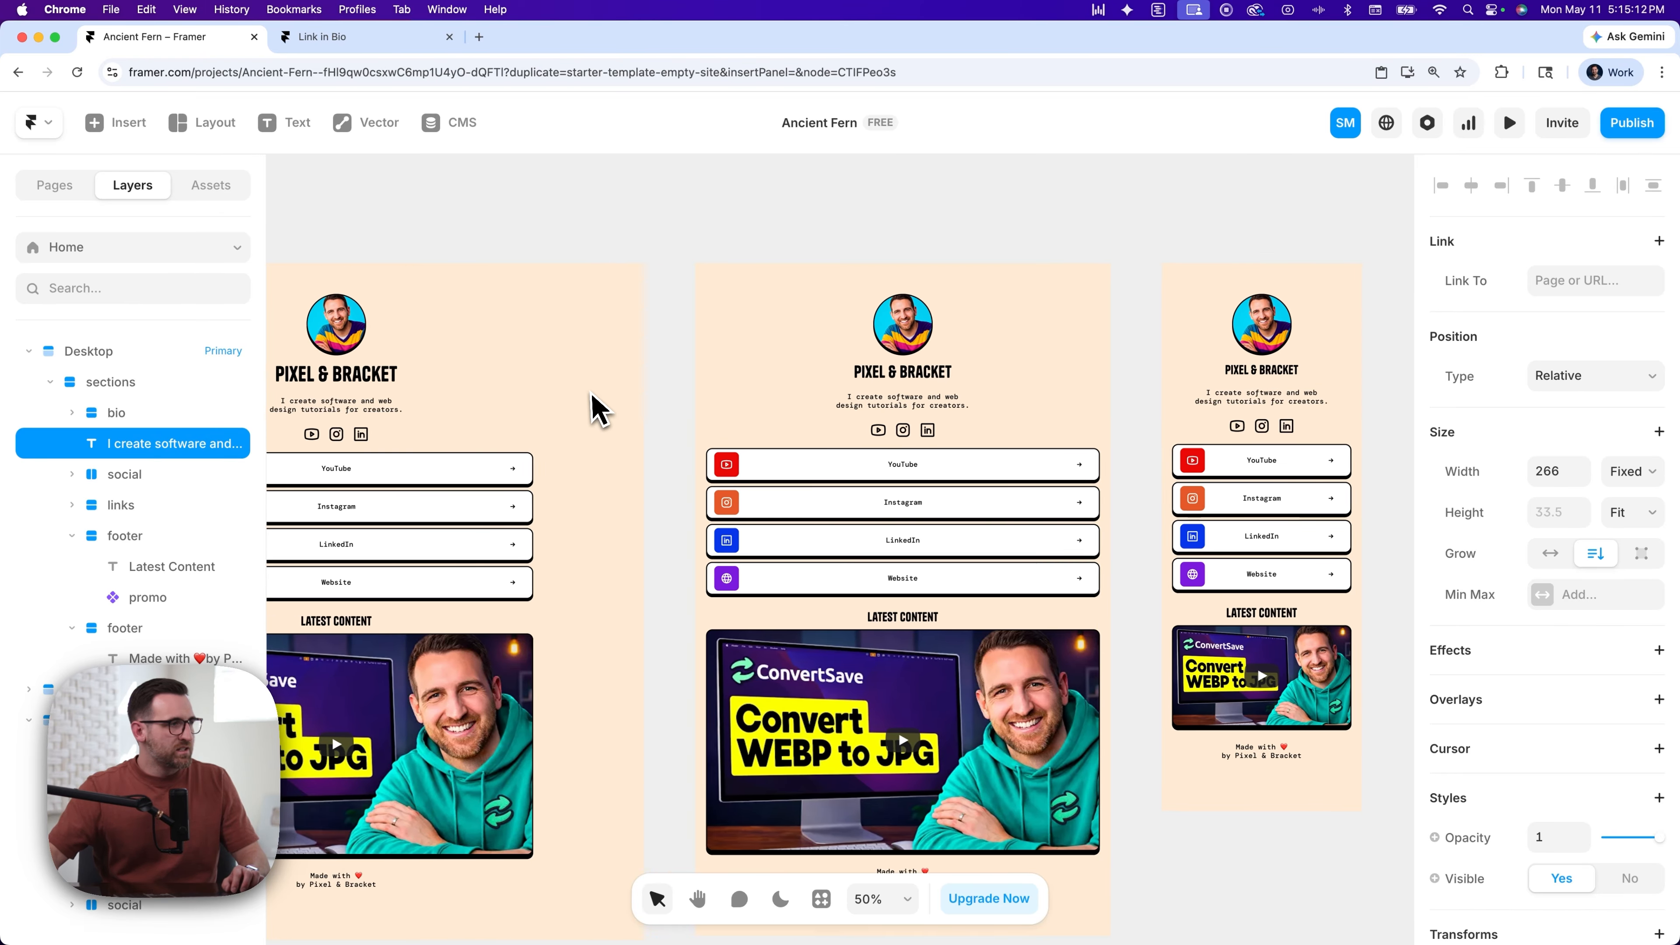
click(1510, 123)
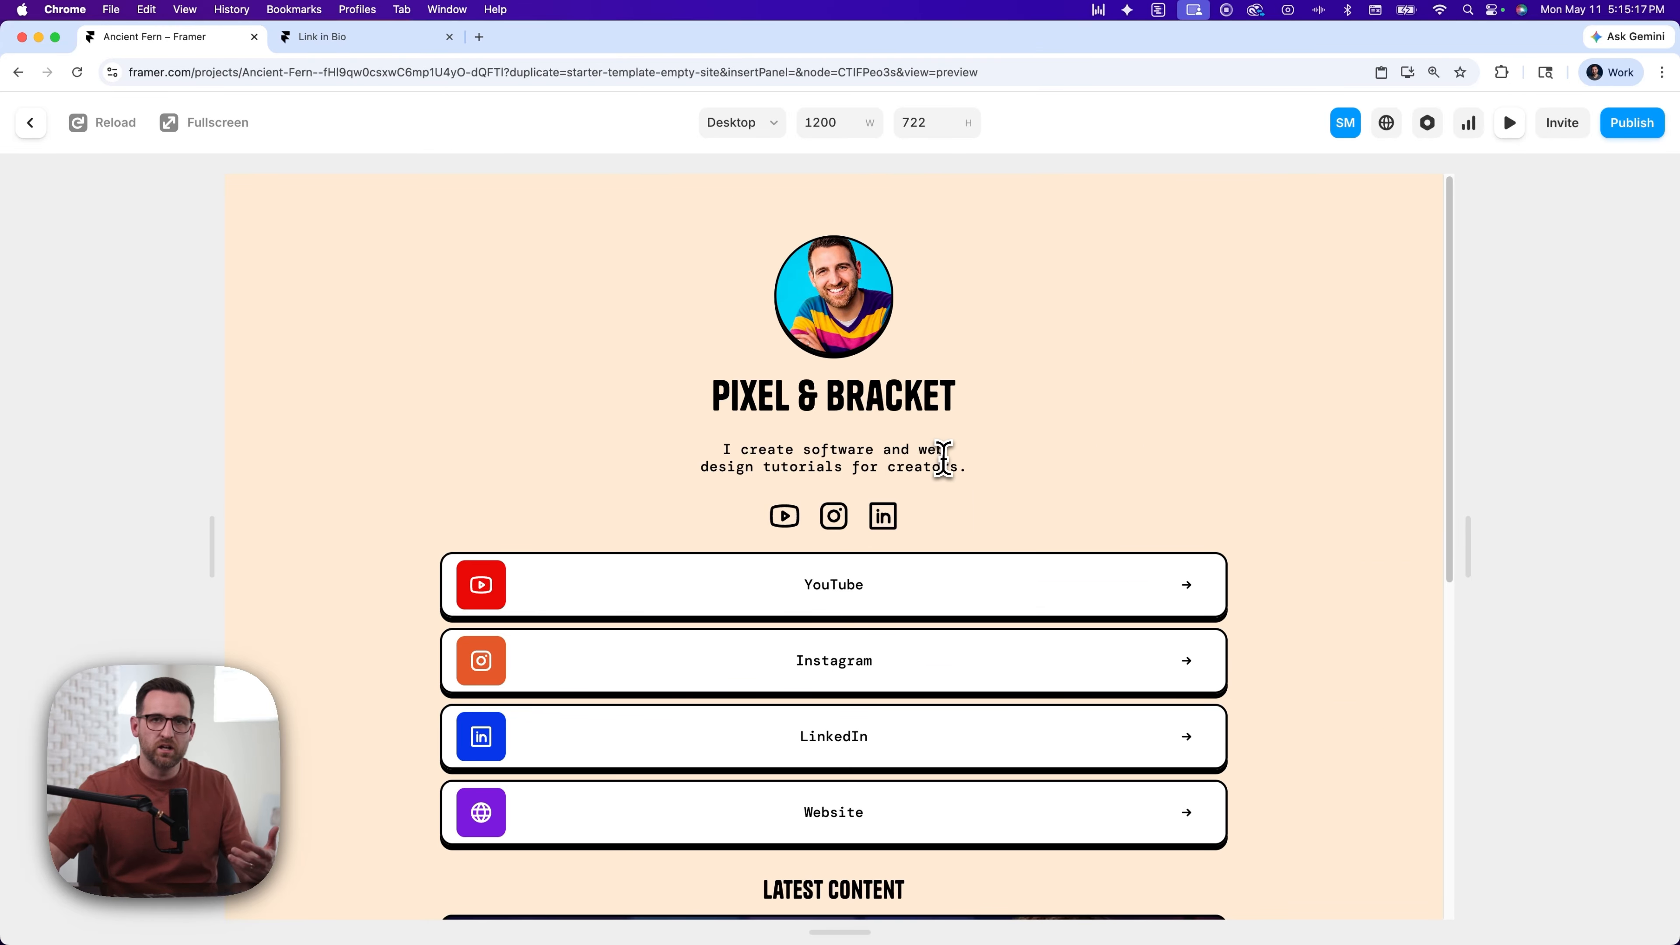
scroll(1136, 432, down, 6)
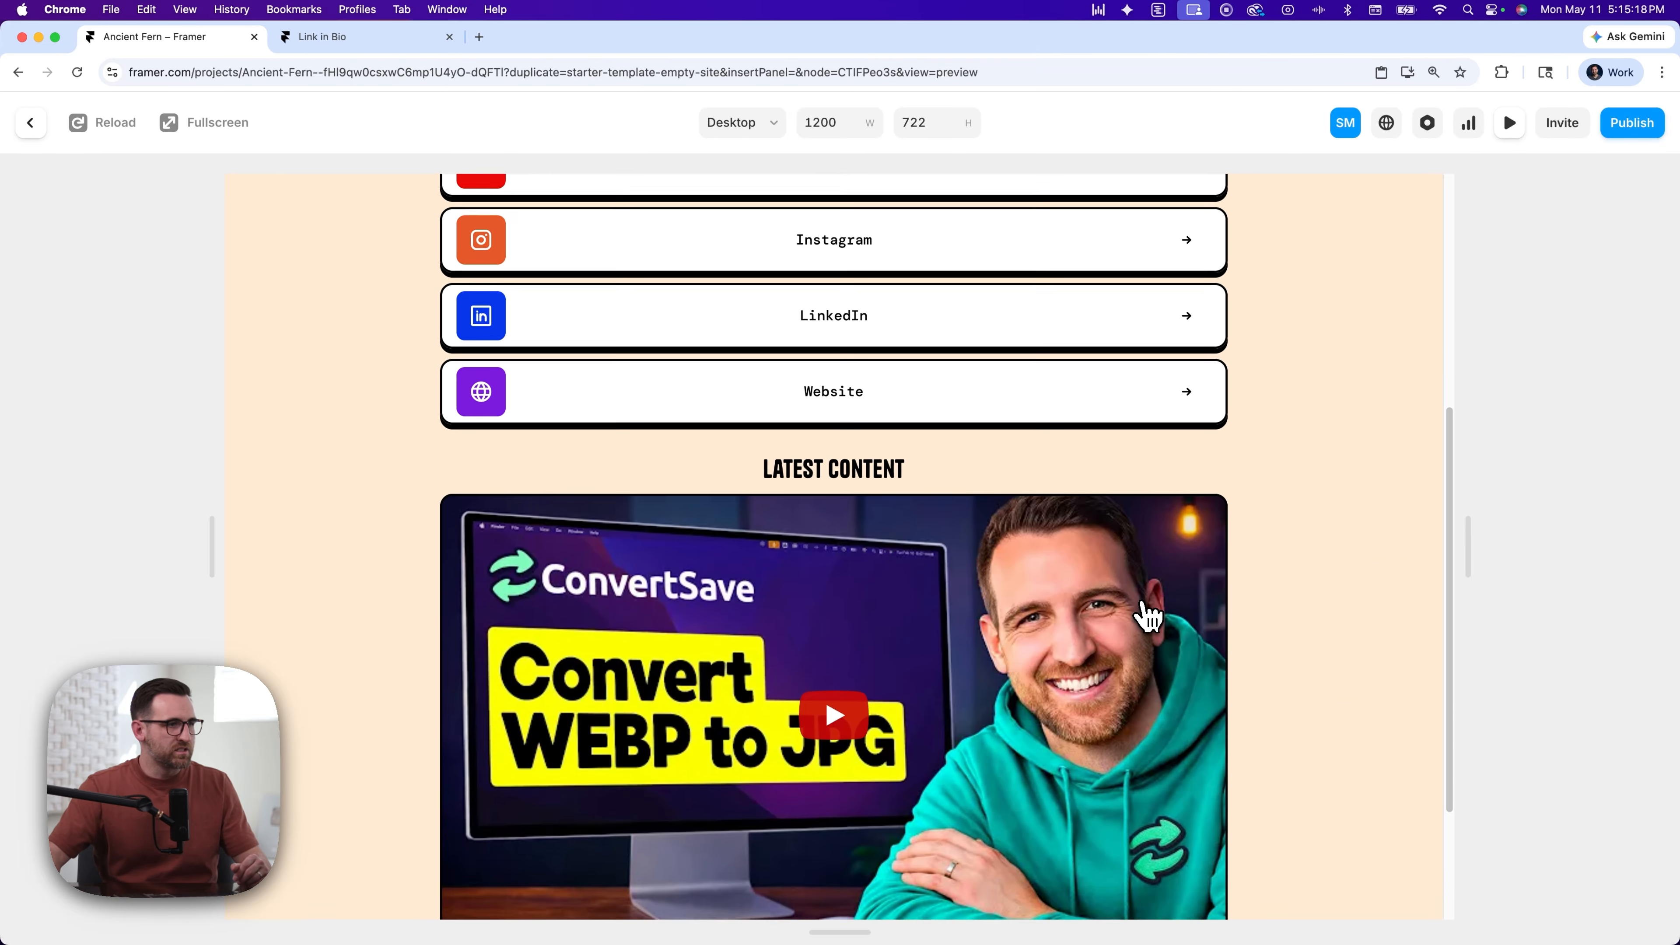
scroll(1149, 616, down, 2)
scroll(1268, 655, up, 8)
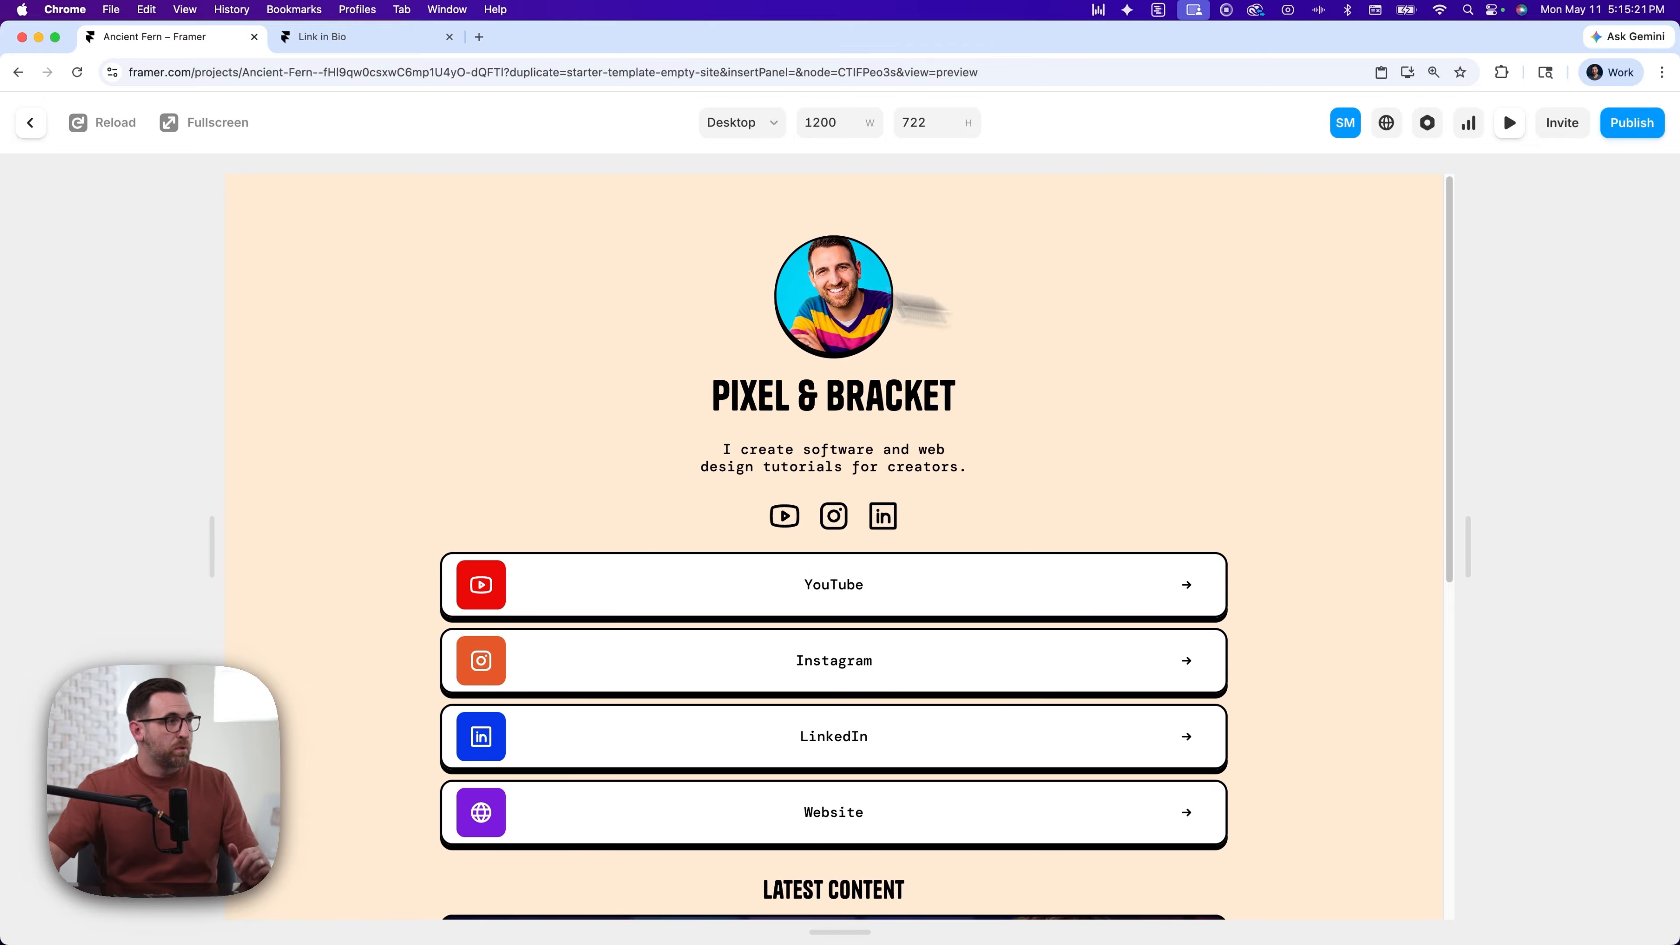
click(31, 124)
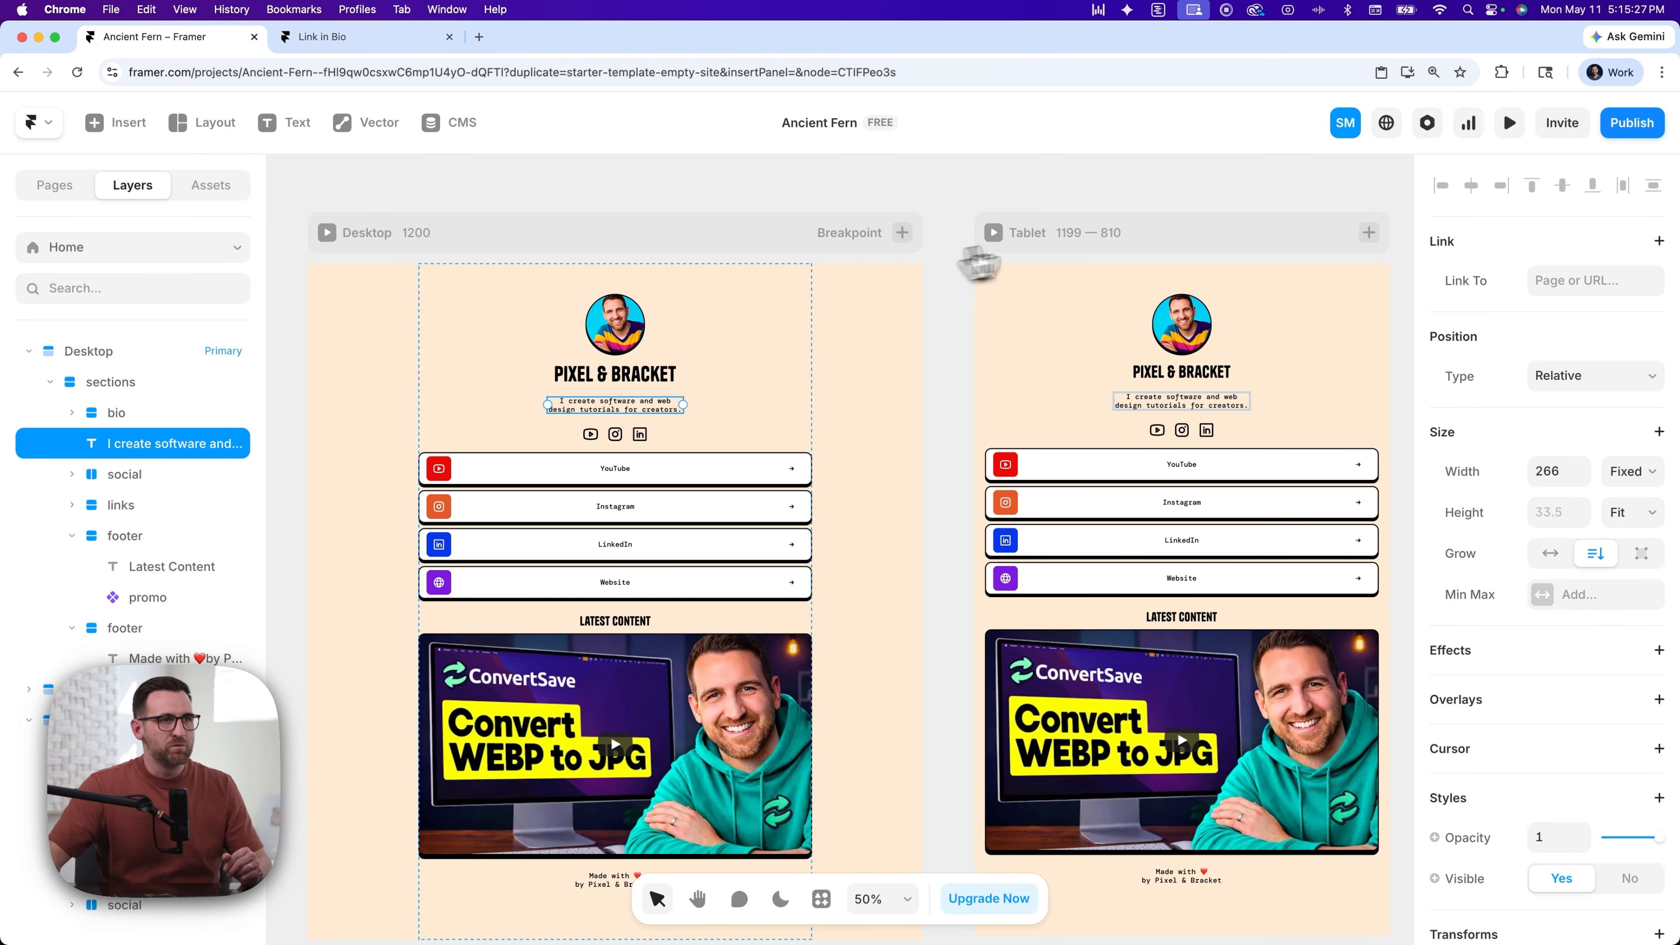
- Publish the site and examine the live page at ancient-fern-464133.framer.app from the avatar down to the footer
click(1639, 127)
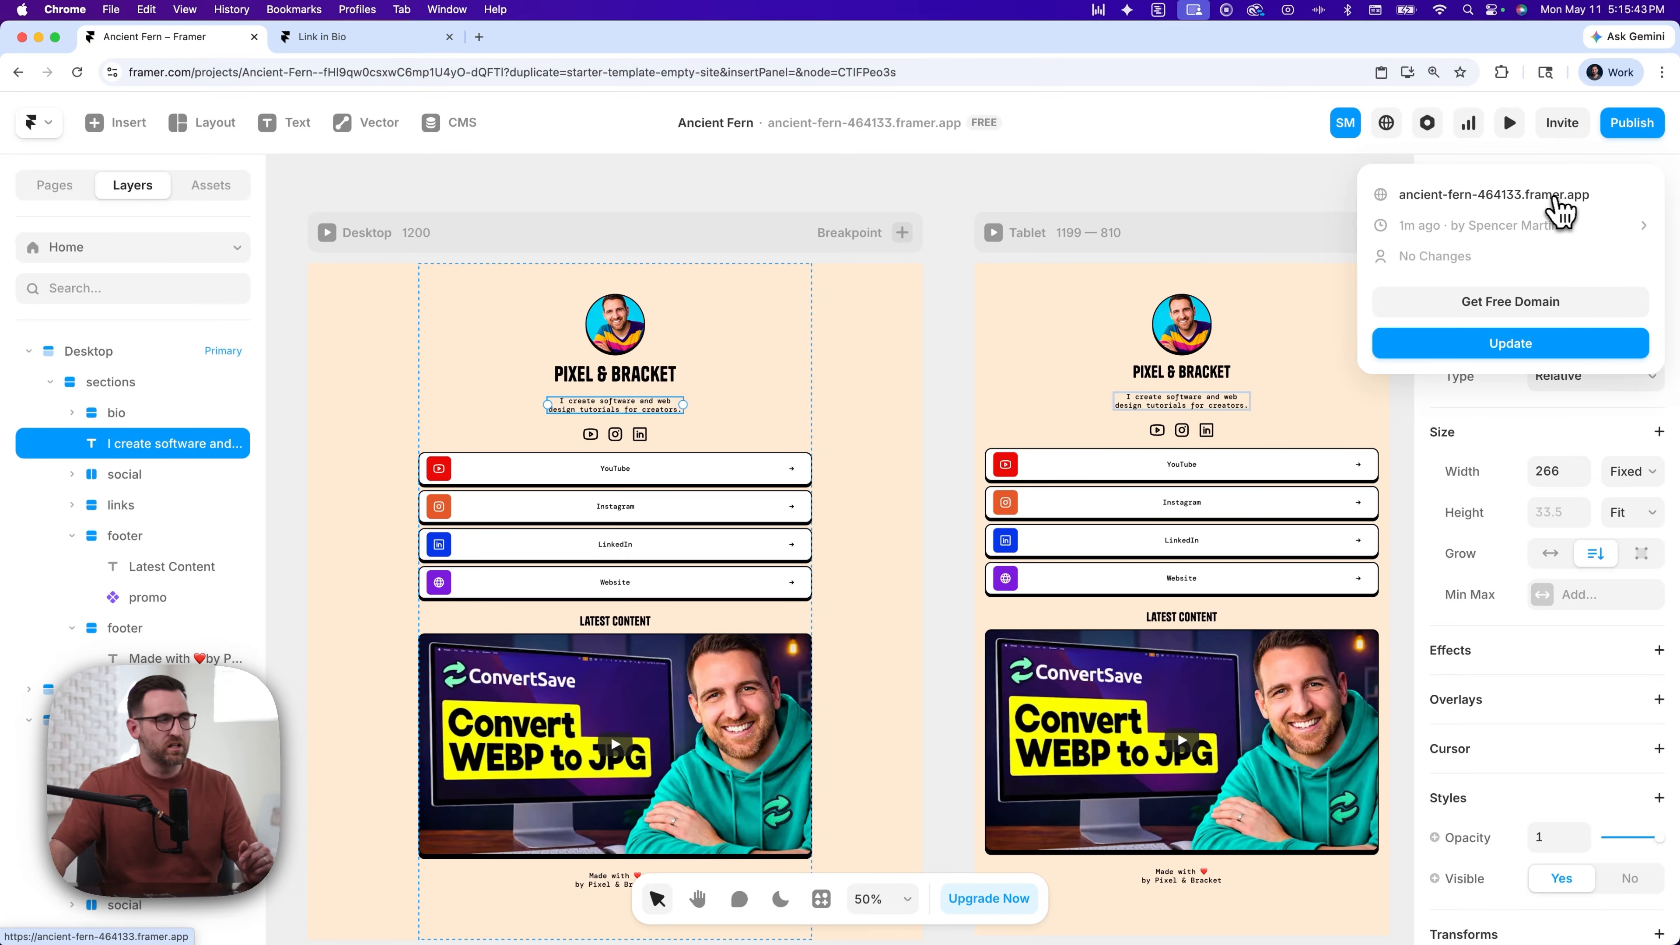
click(1551, 210)
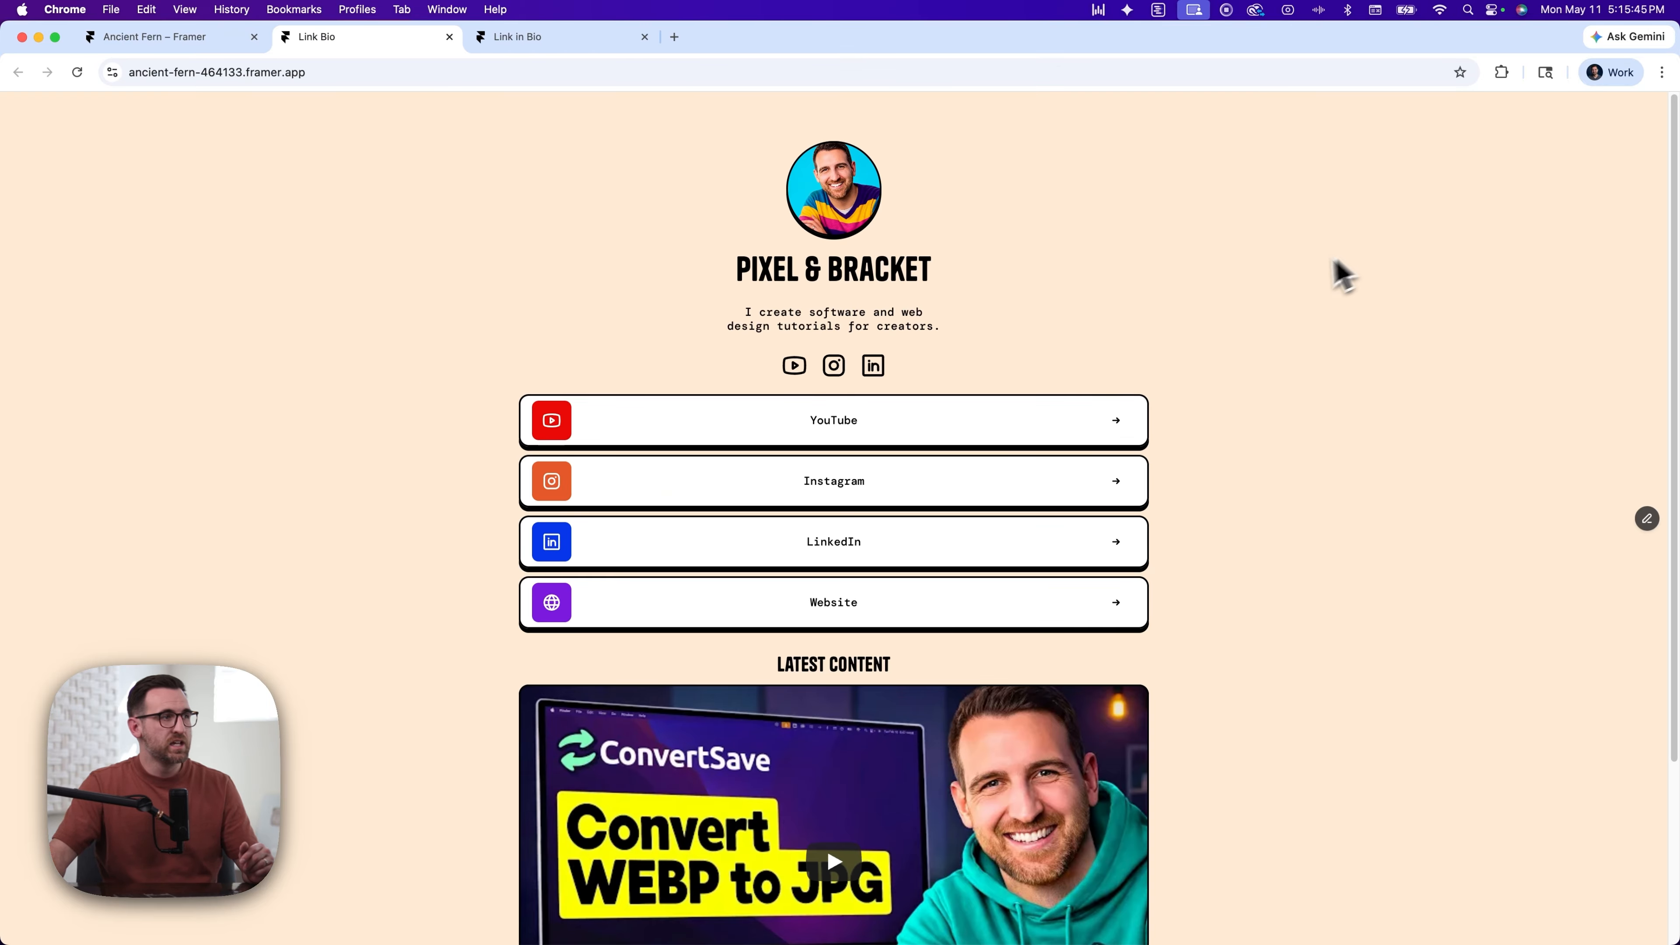
scroll(1193, 281, down, 5)
scroll(1242, 293, up, 5)
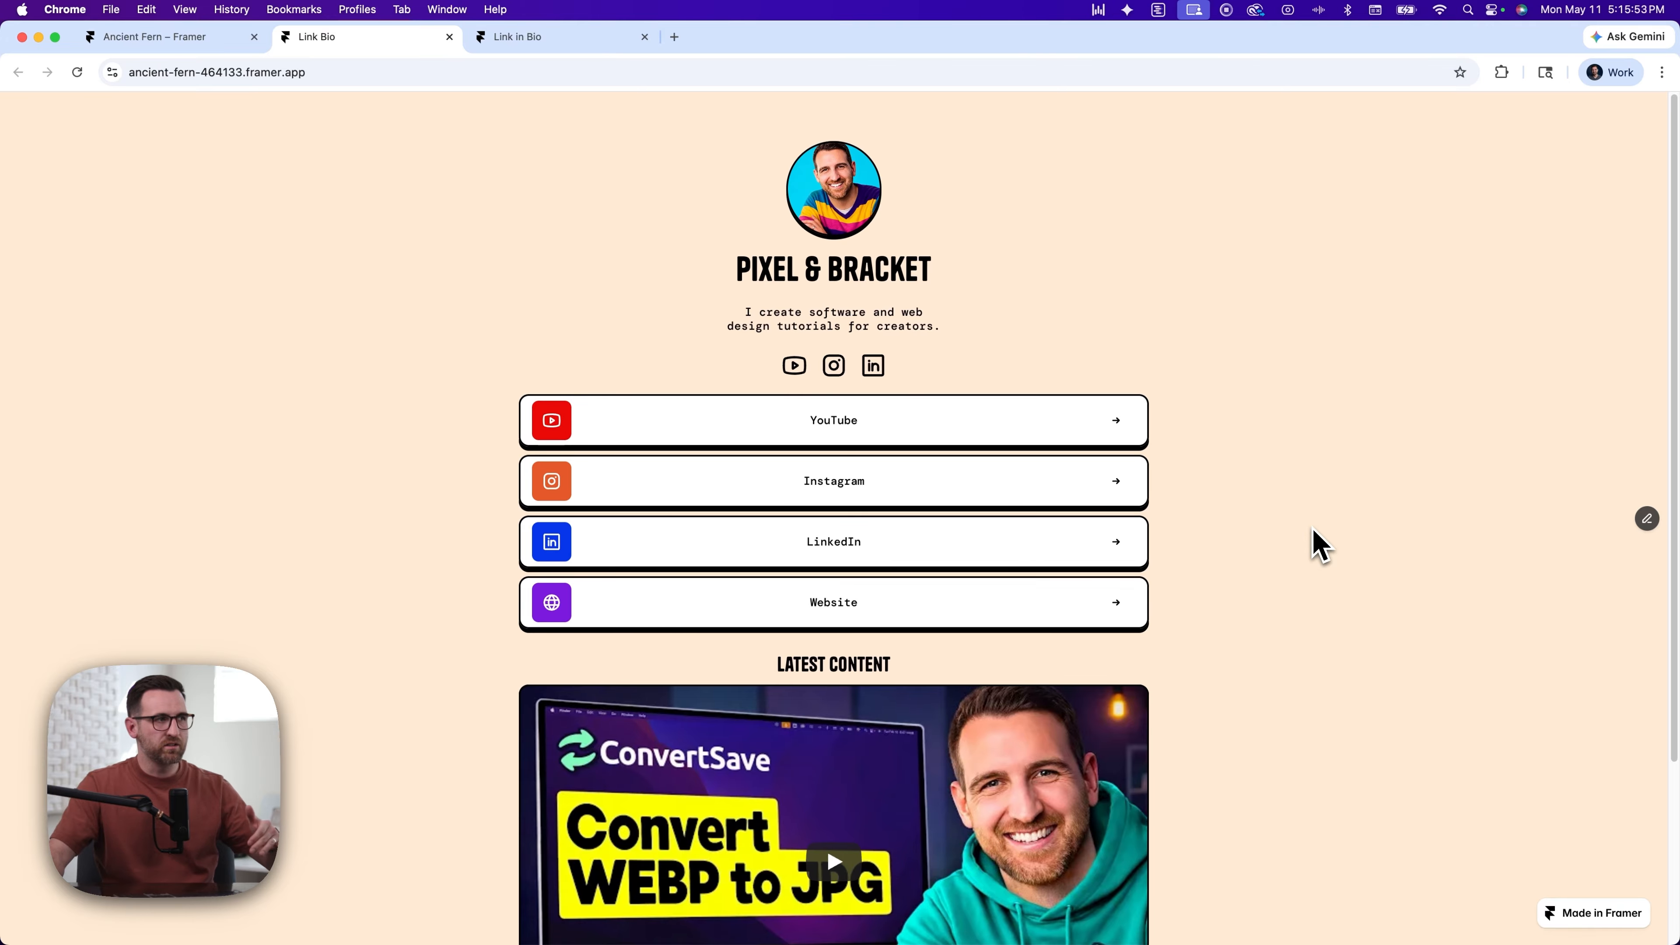
scroll(850, 208, down, 4)
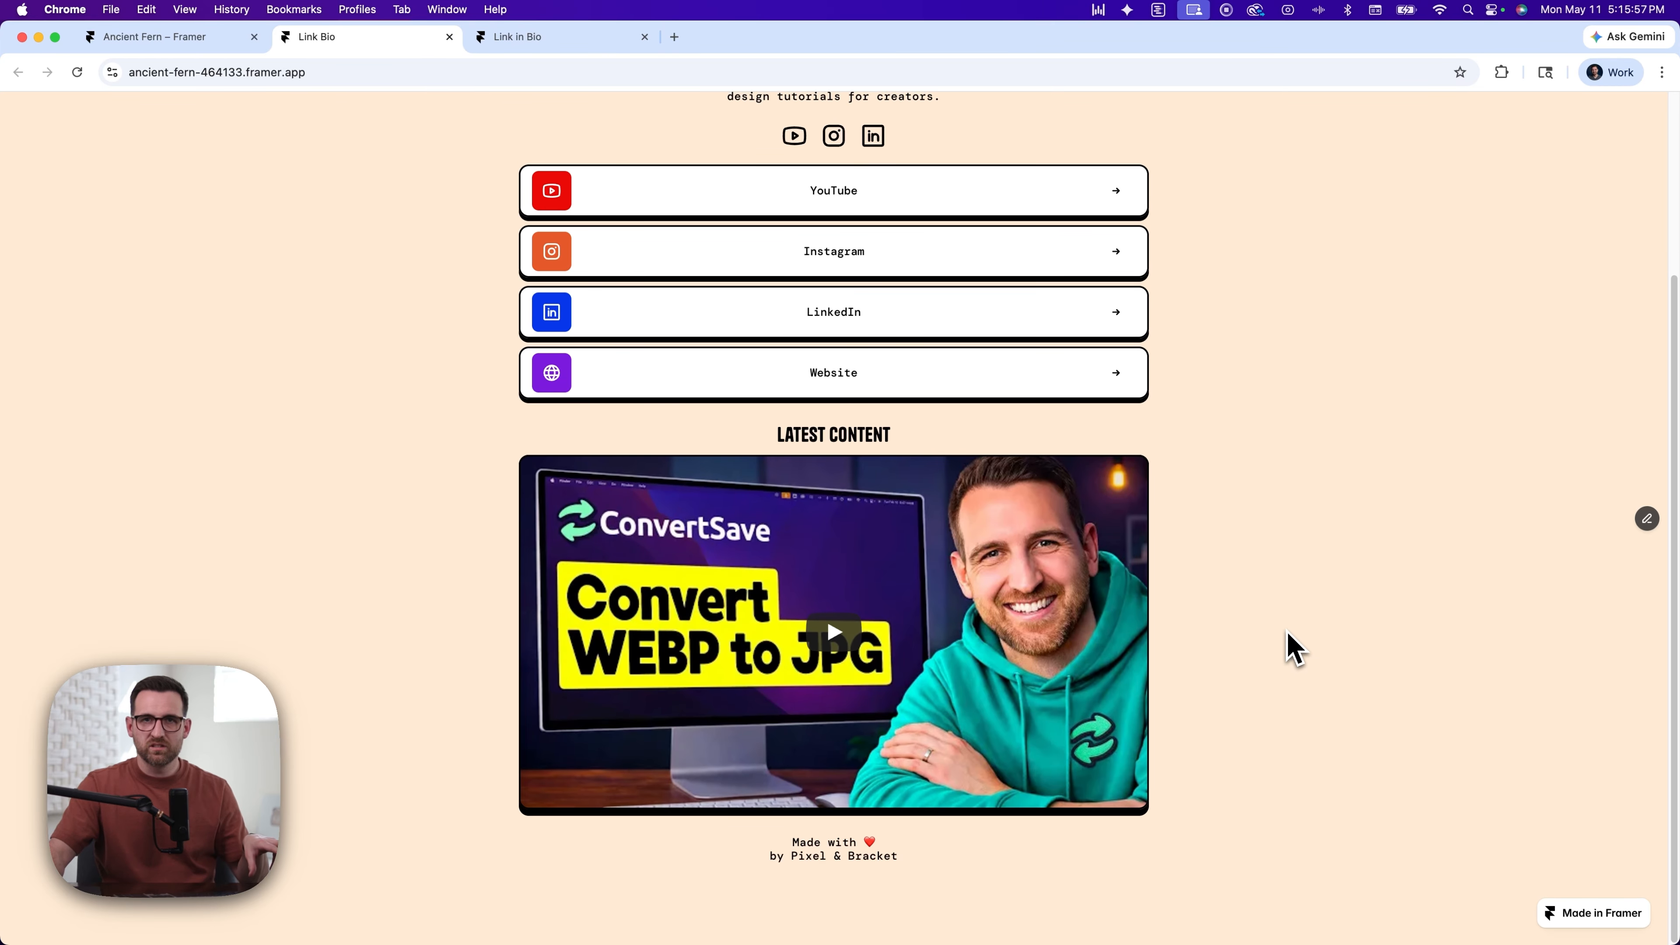
scroll(1158, 576, up, 4)
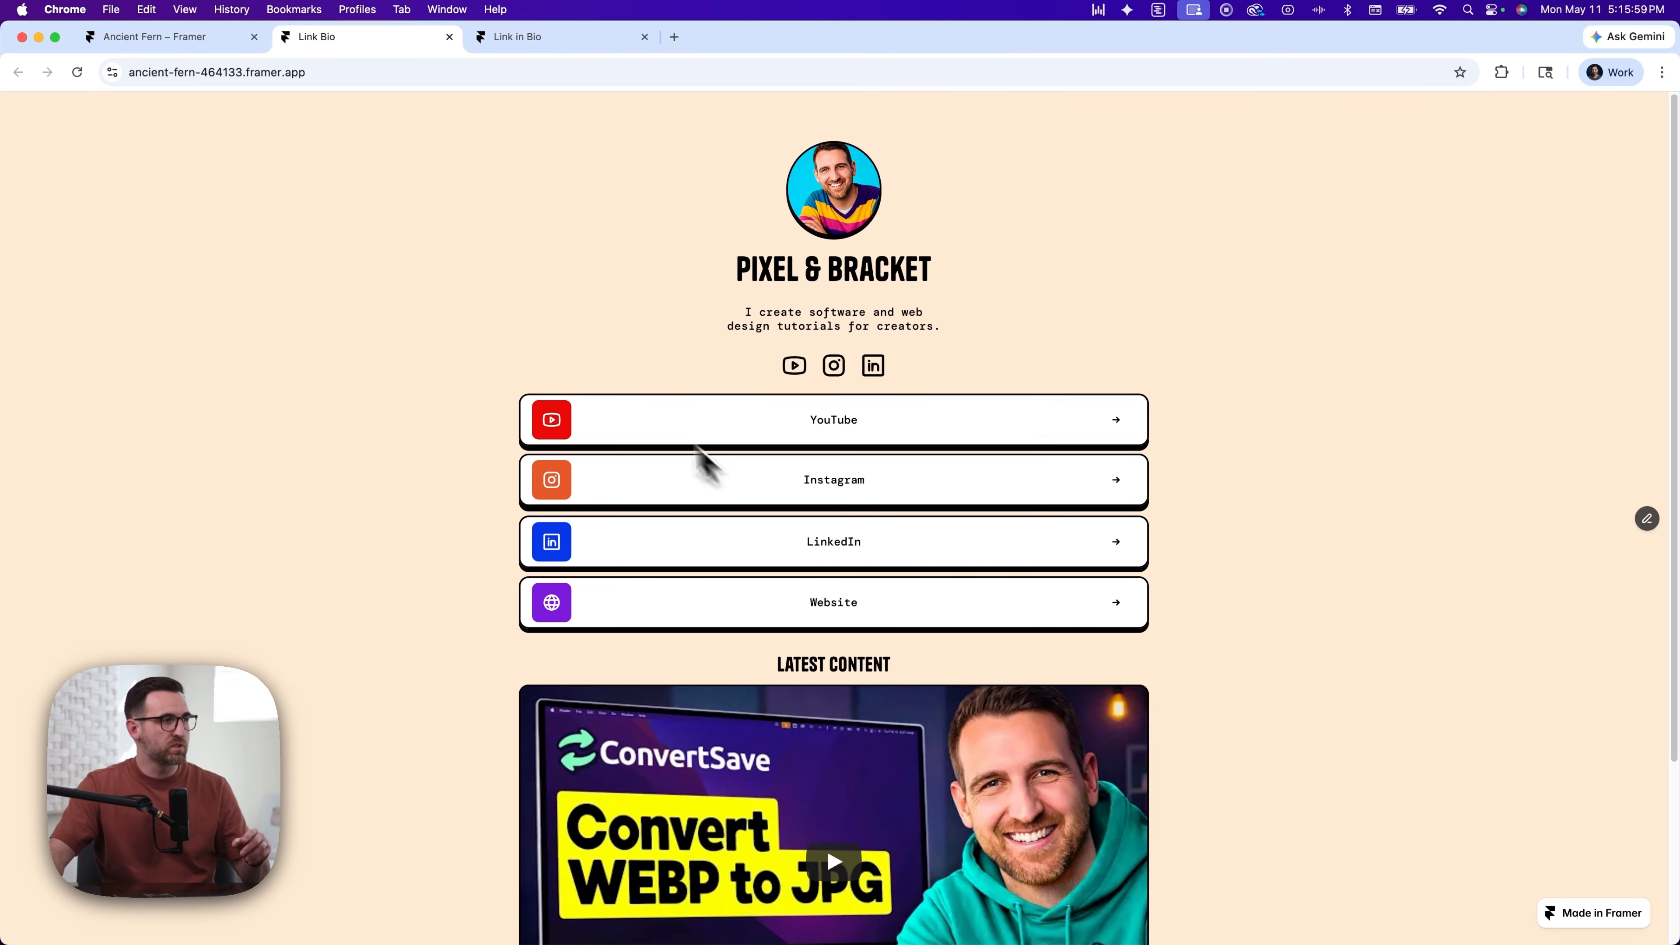
- Return to the Framer project and review the title and description in the general site settings
click(211, 54)
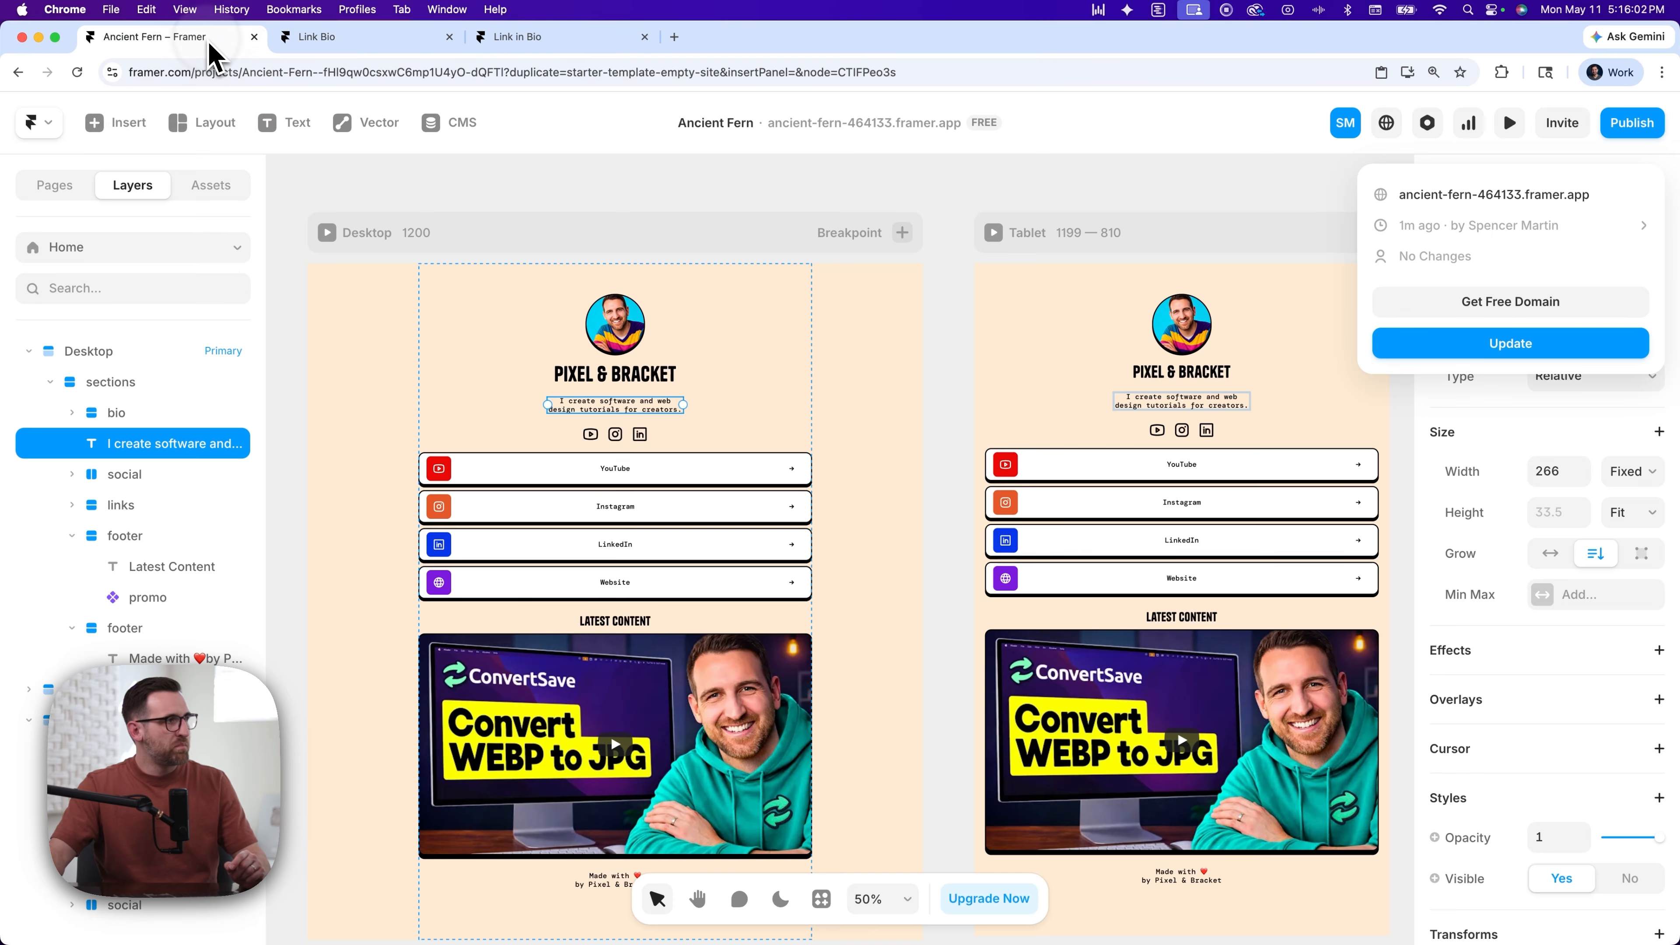
click(1308, 177)
click(1388, 124)
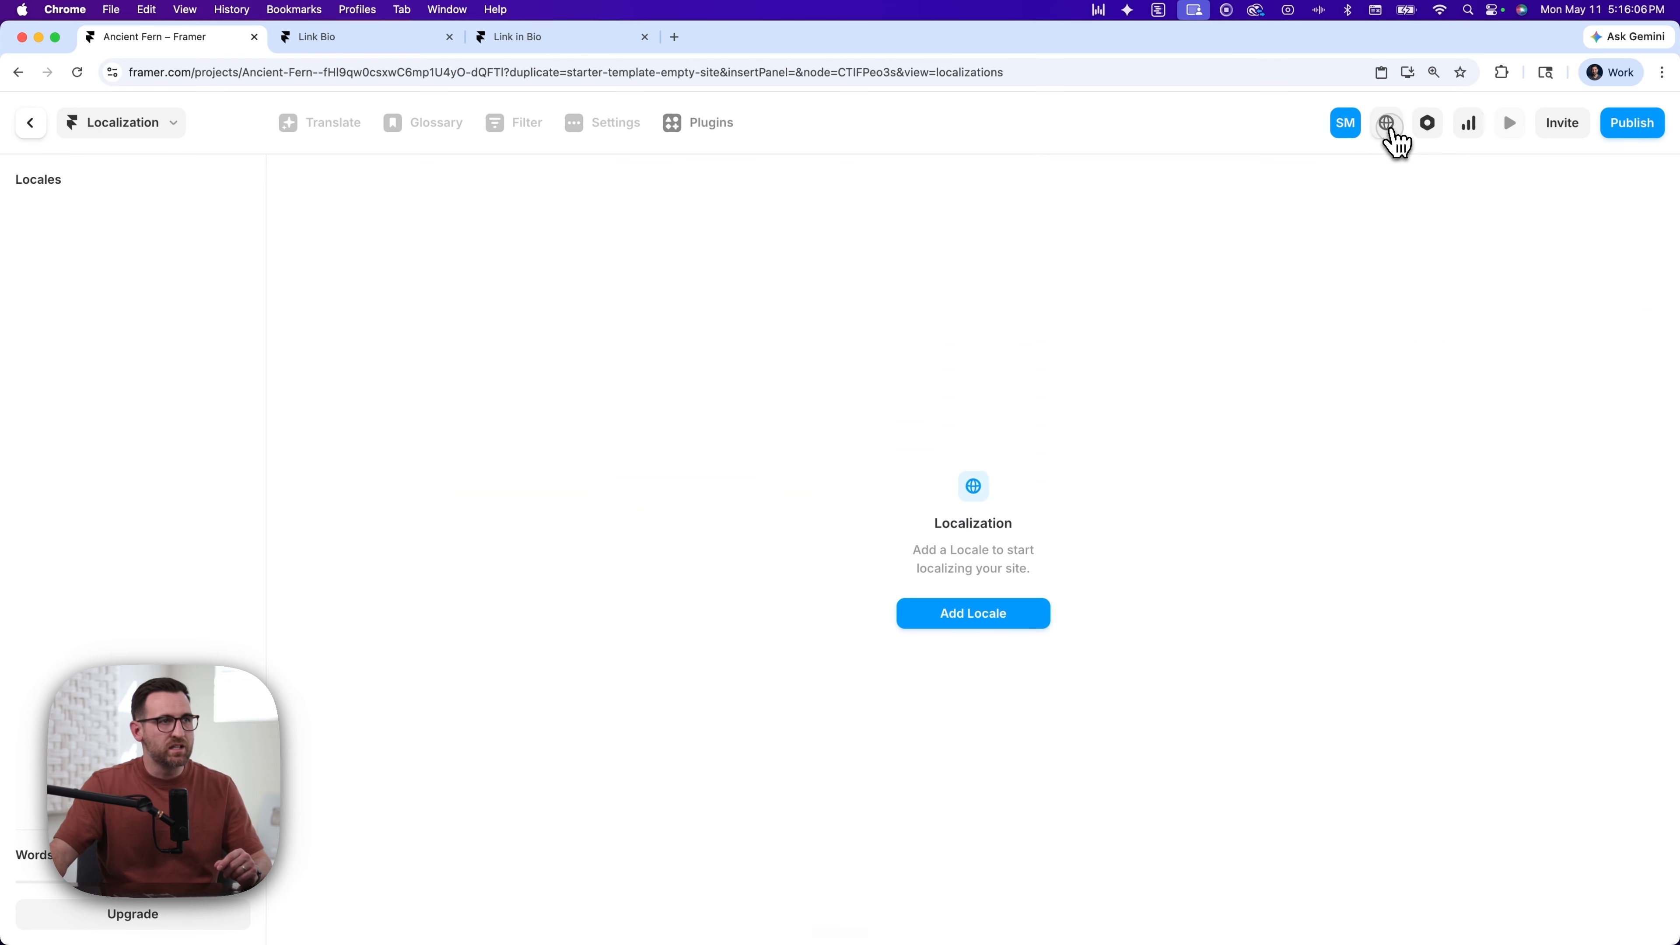
click(30, 123)
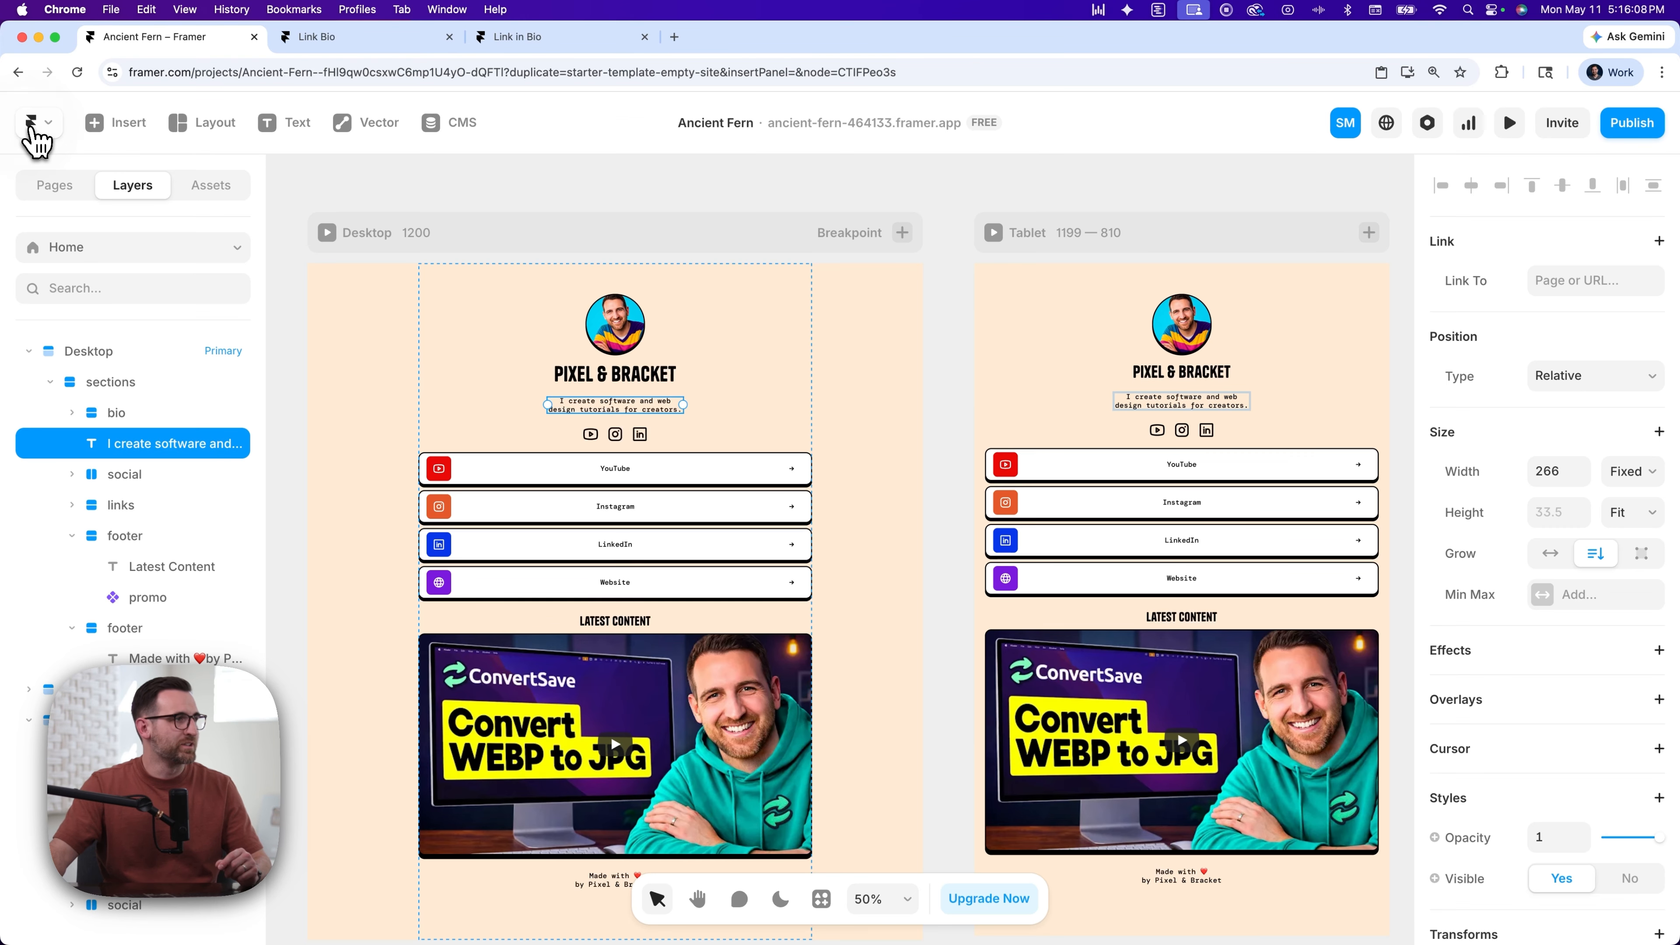
click(1427, 123)
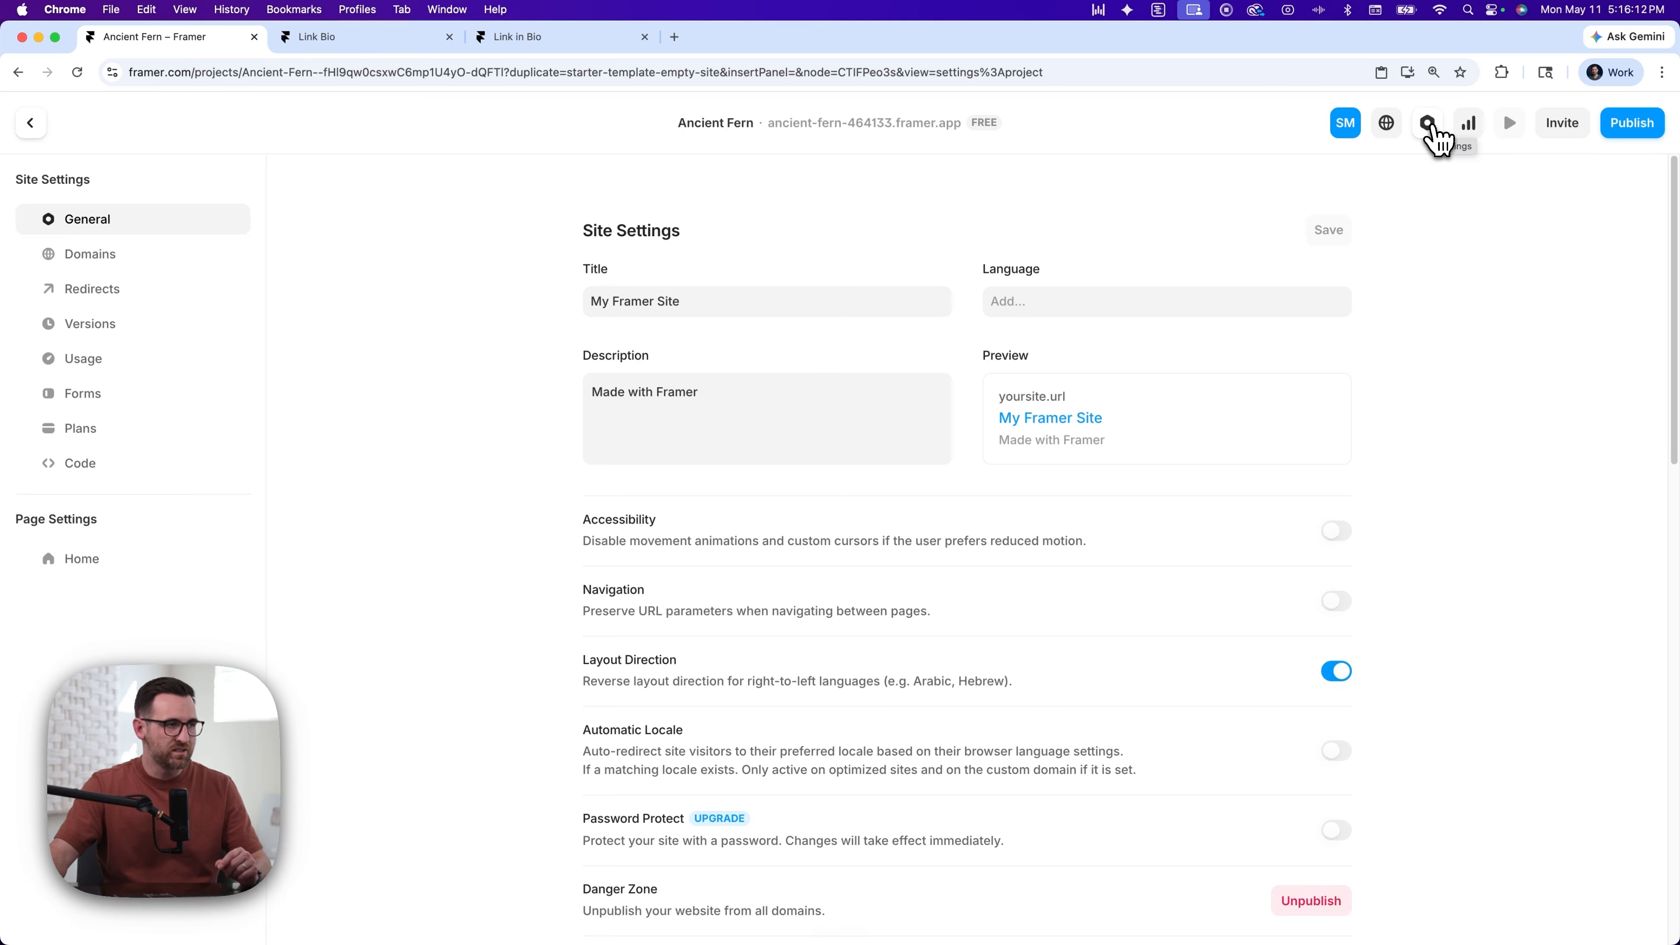
click(648, 303)
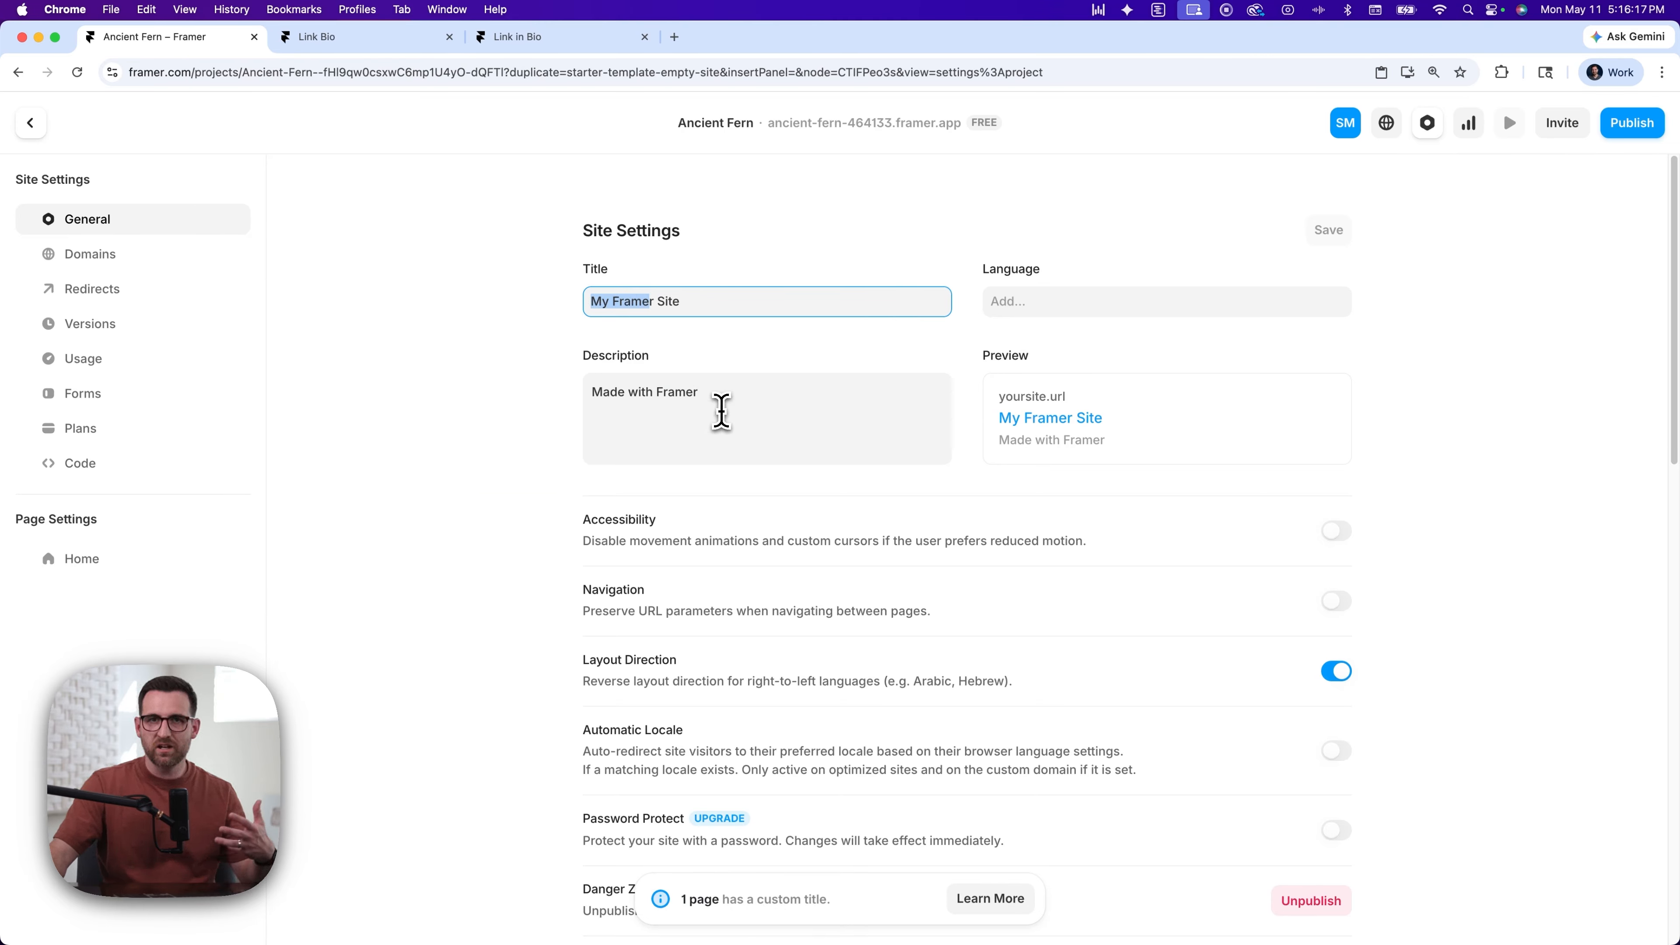
- Connect the free Framer subdomain linkinbiosample.framer.website to the site as its custom domain
click(96, 261)
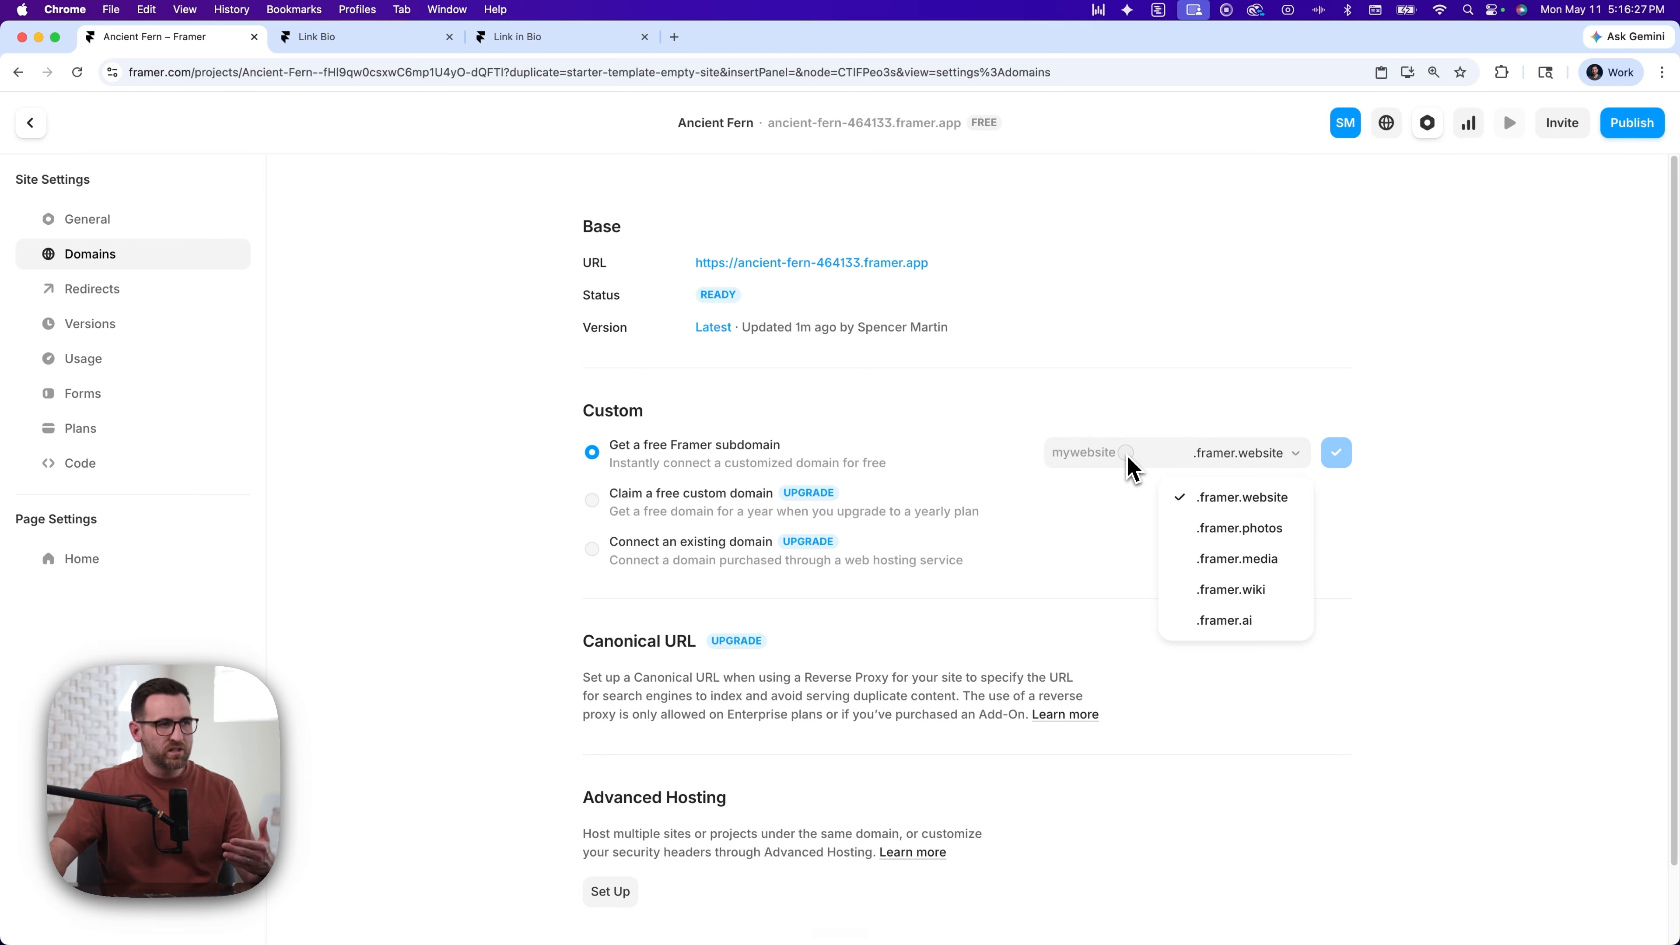
click(1144, 453)
text(linkinbiosample)
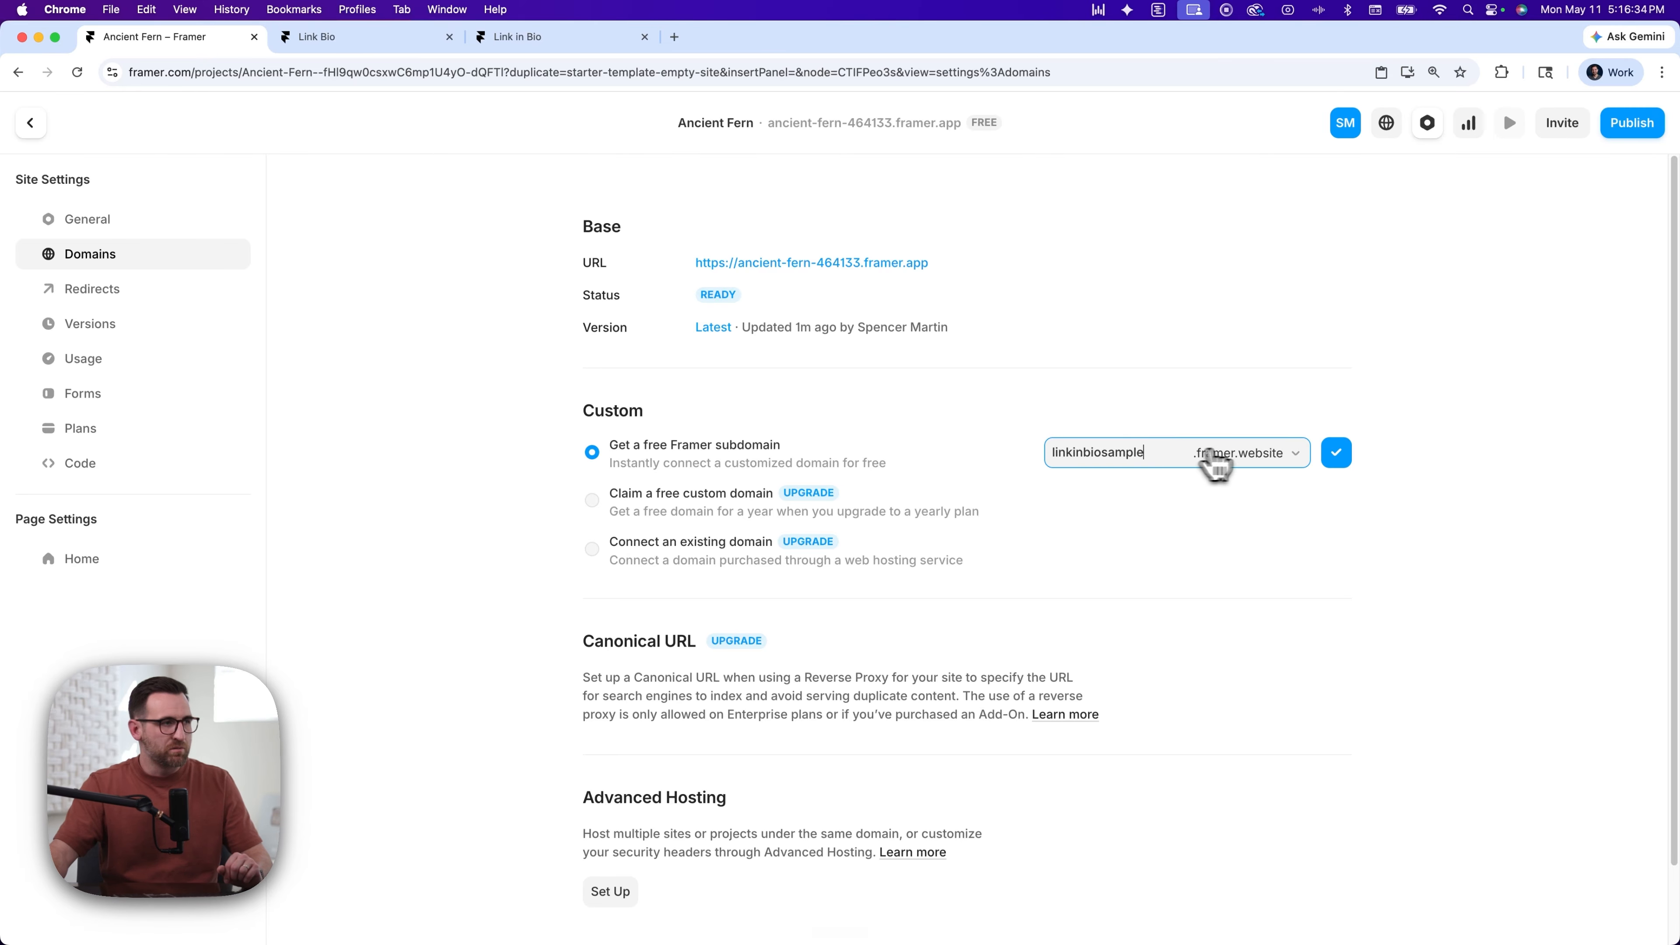
click(1331, 453)
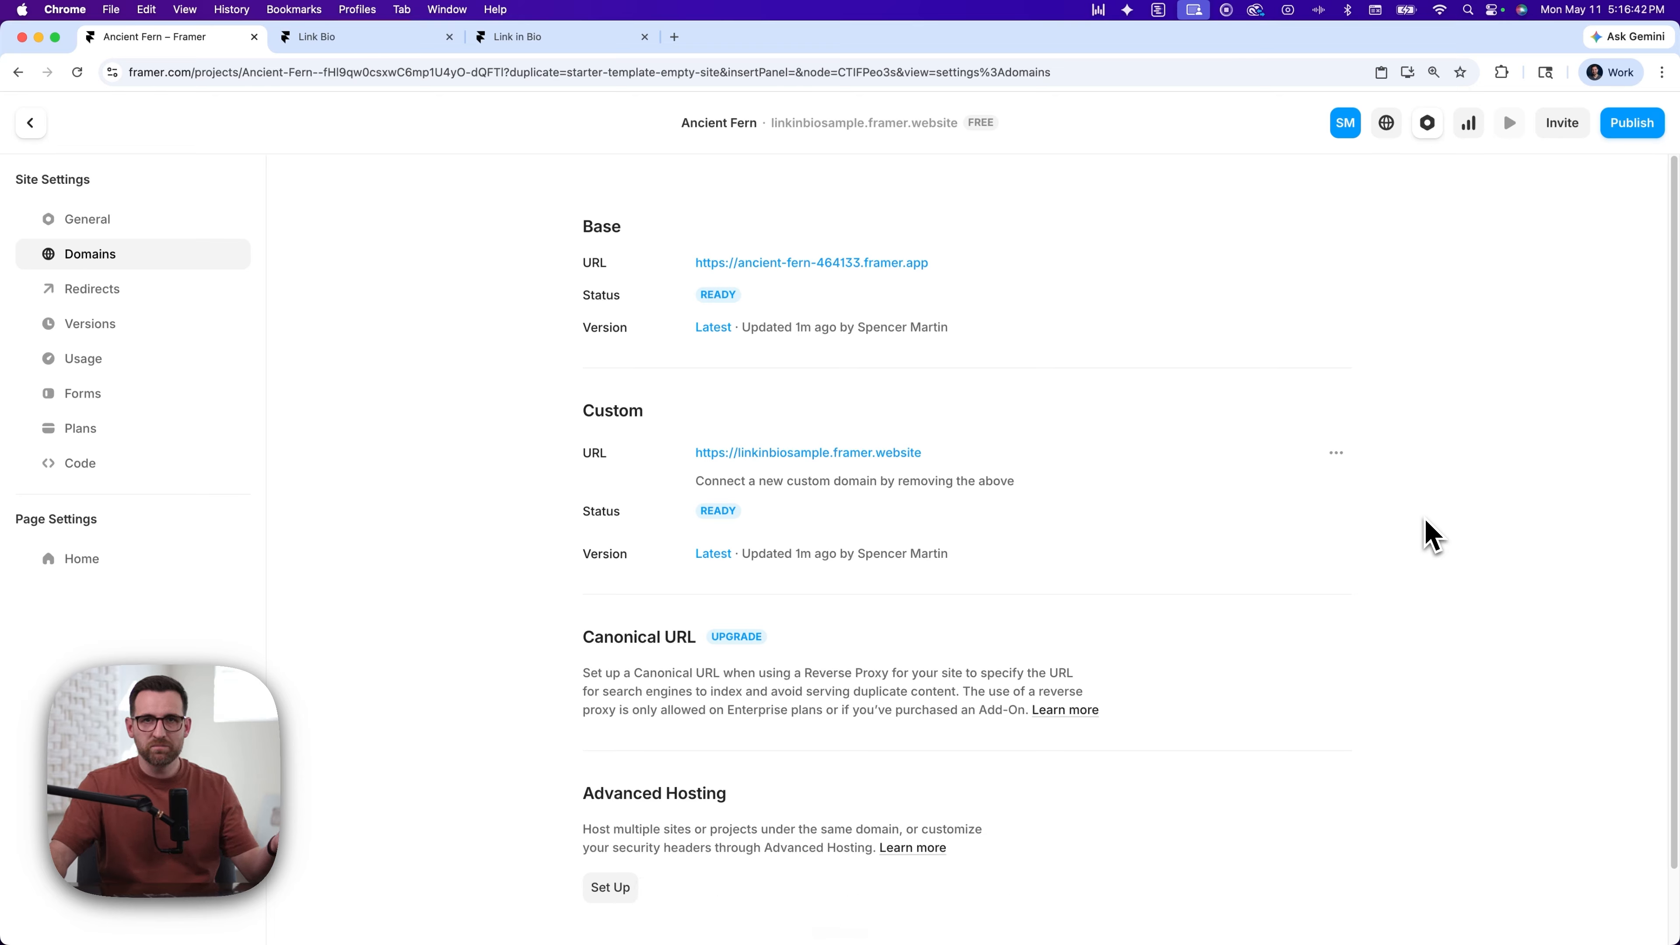
- Open linkinbiosample.framer.website and examine the live page down to the footer
click(854, 456)
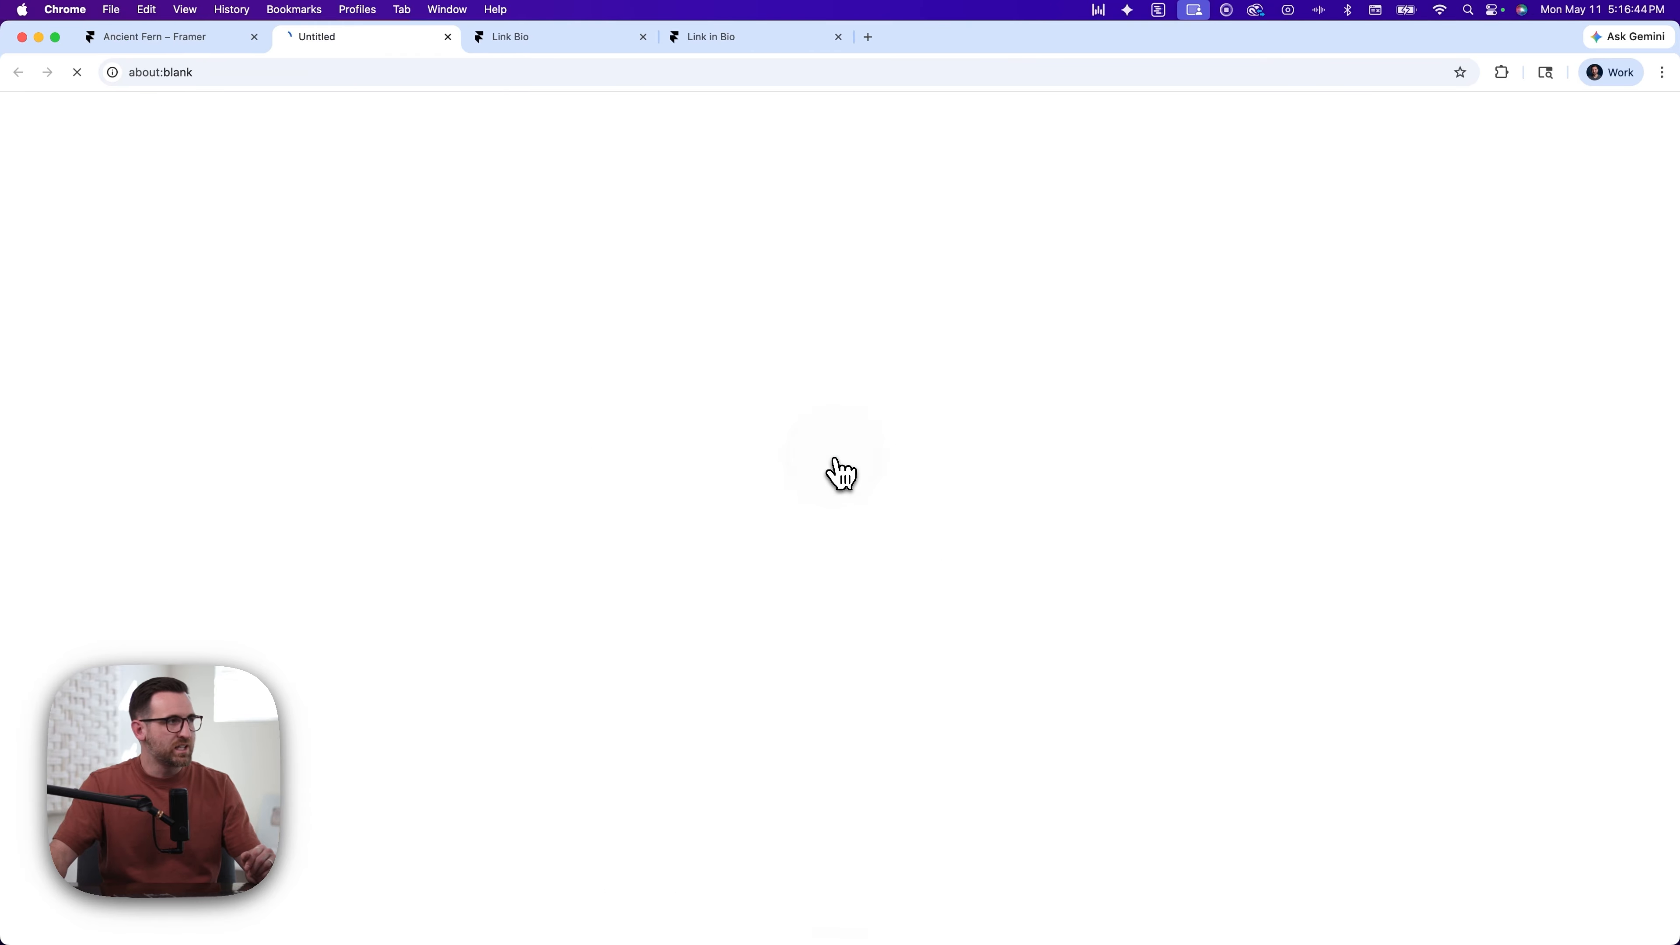
scroll(438, 258, down, 3)
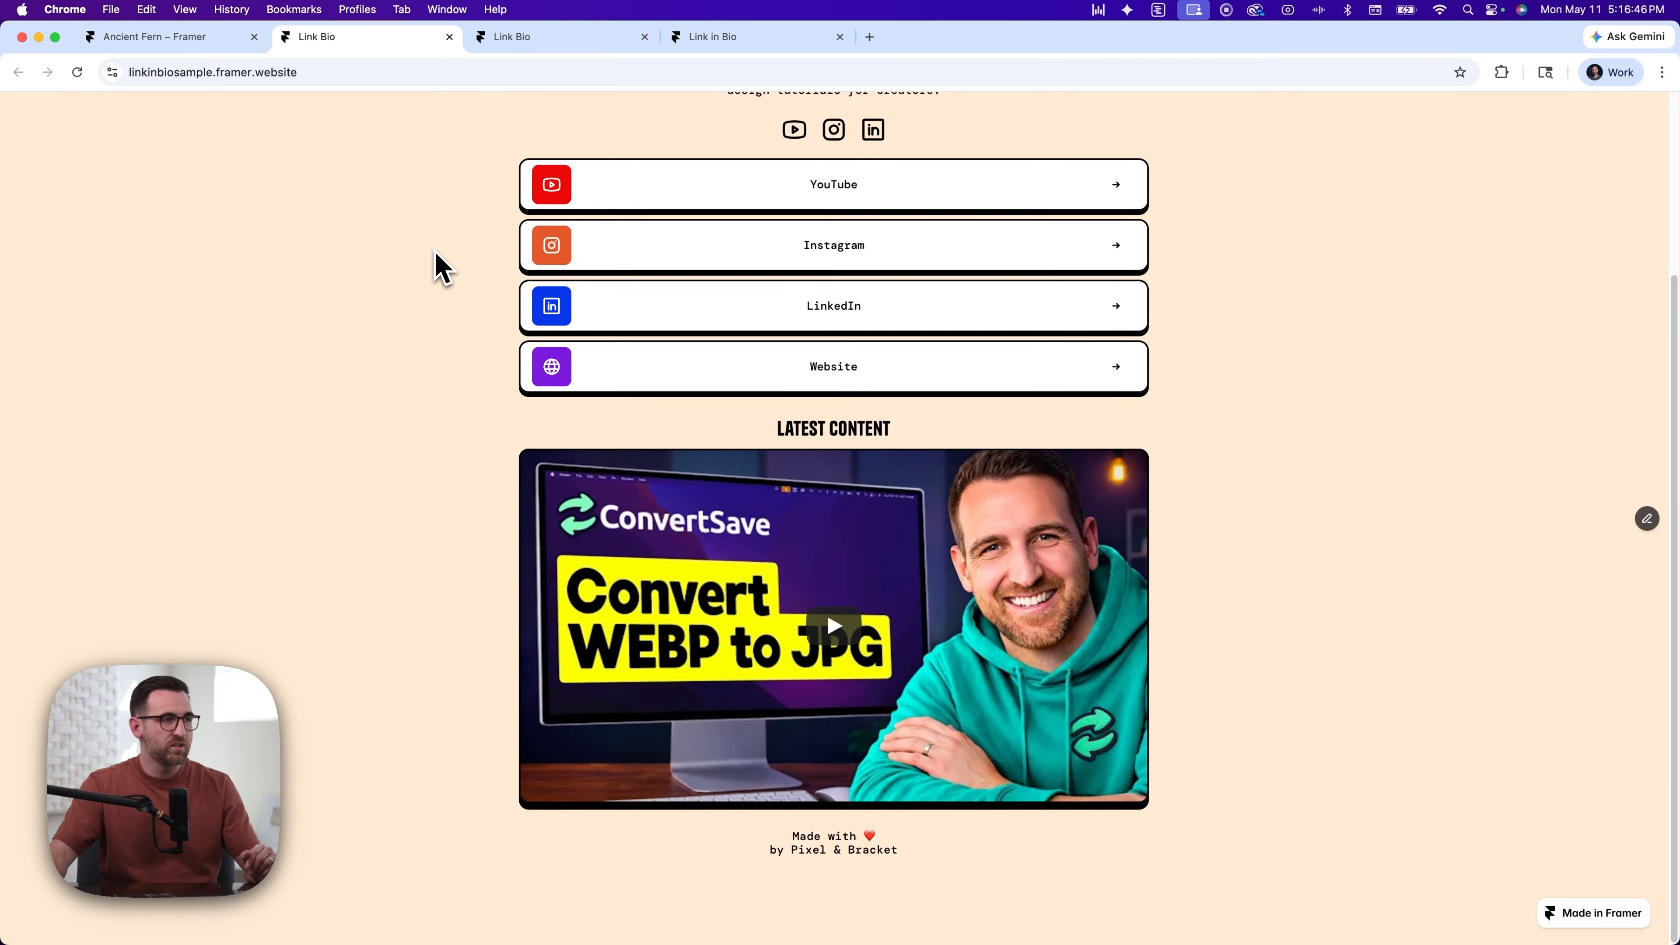
scroll(432, 266, up, 4)
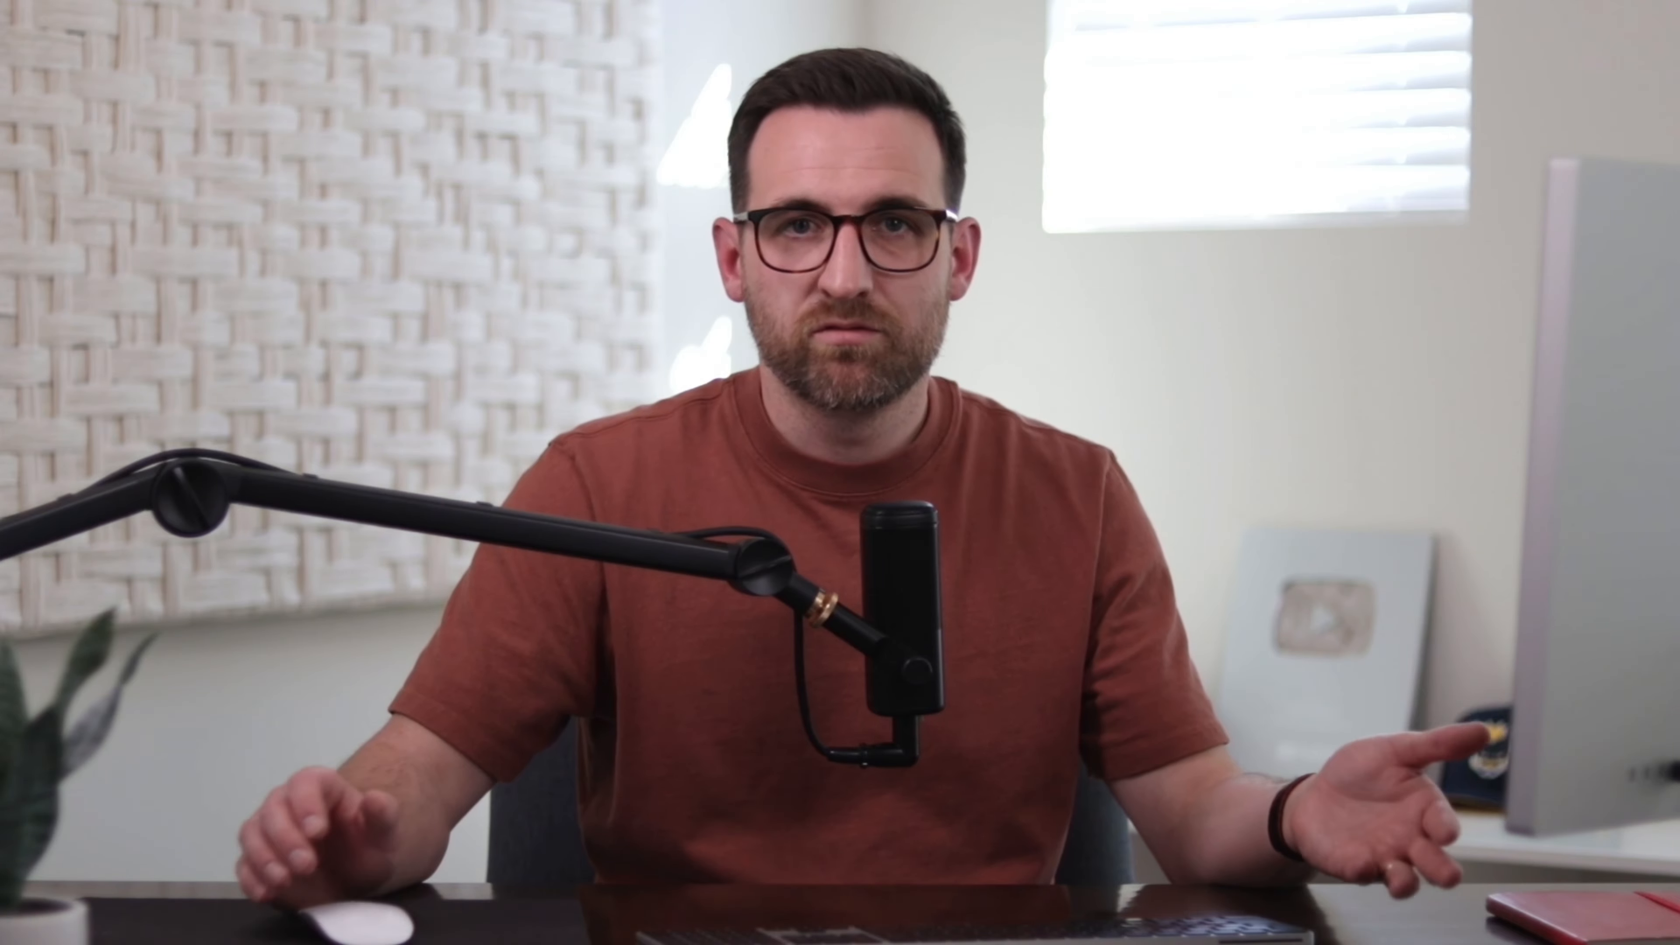